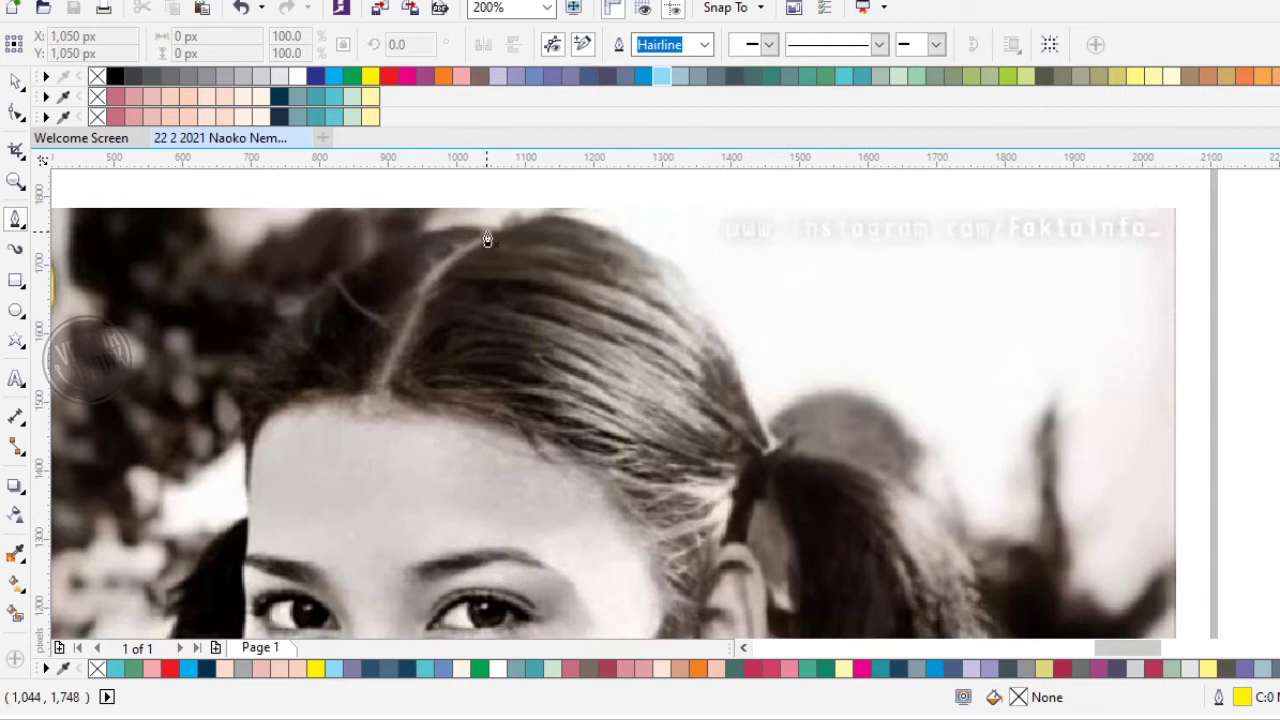
# Step: Trace the top of the woman's hair with the Pen tool down to the ponytail's tie, ending with a short curve past it
pyautogui.moveTo(641, 247); pyautogui.dragTo(709, 290)
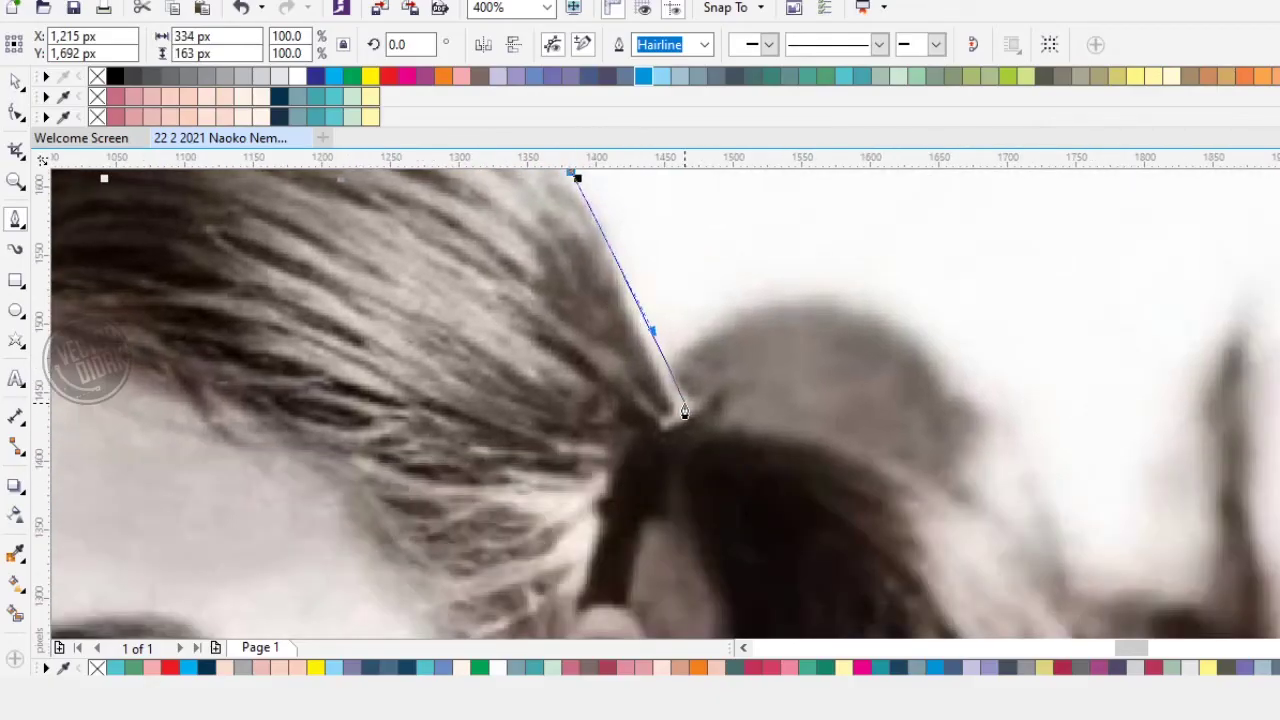
pyautogui.click(683, 402)
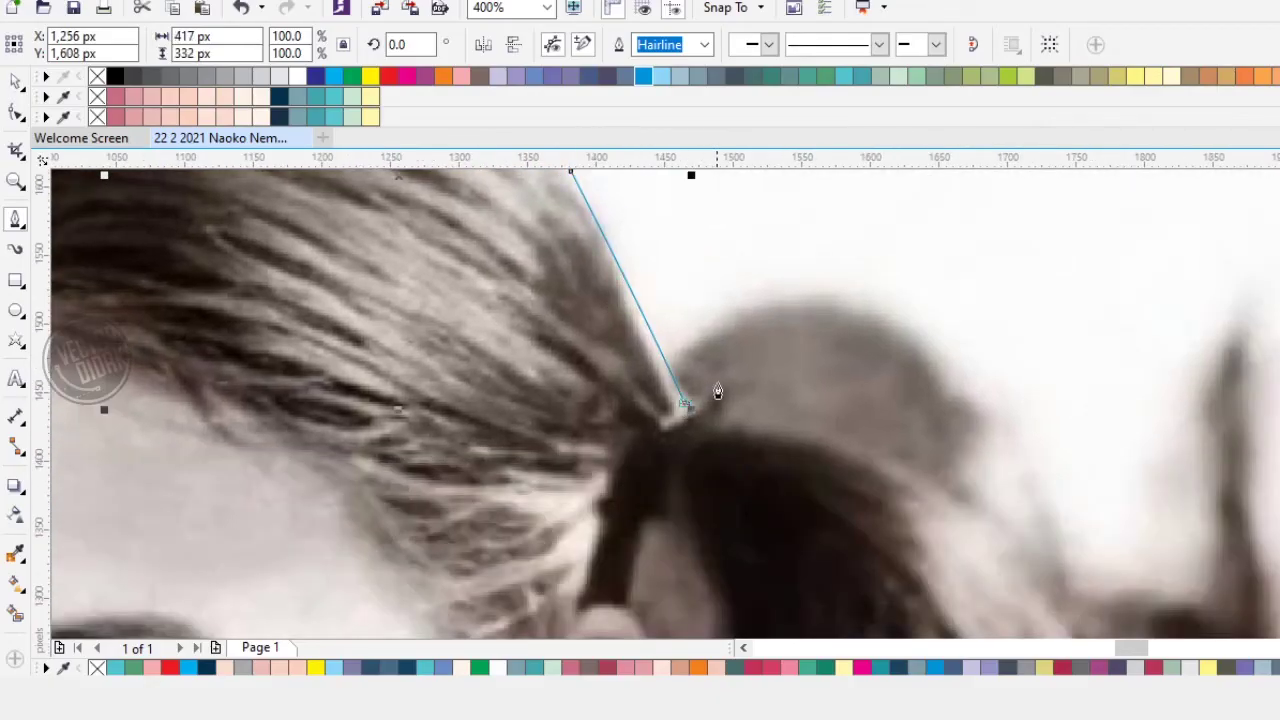
pyautogui.click(726, 384)
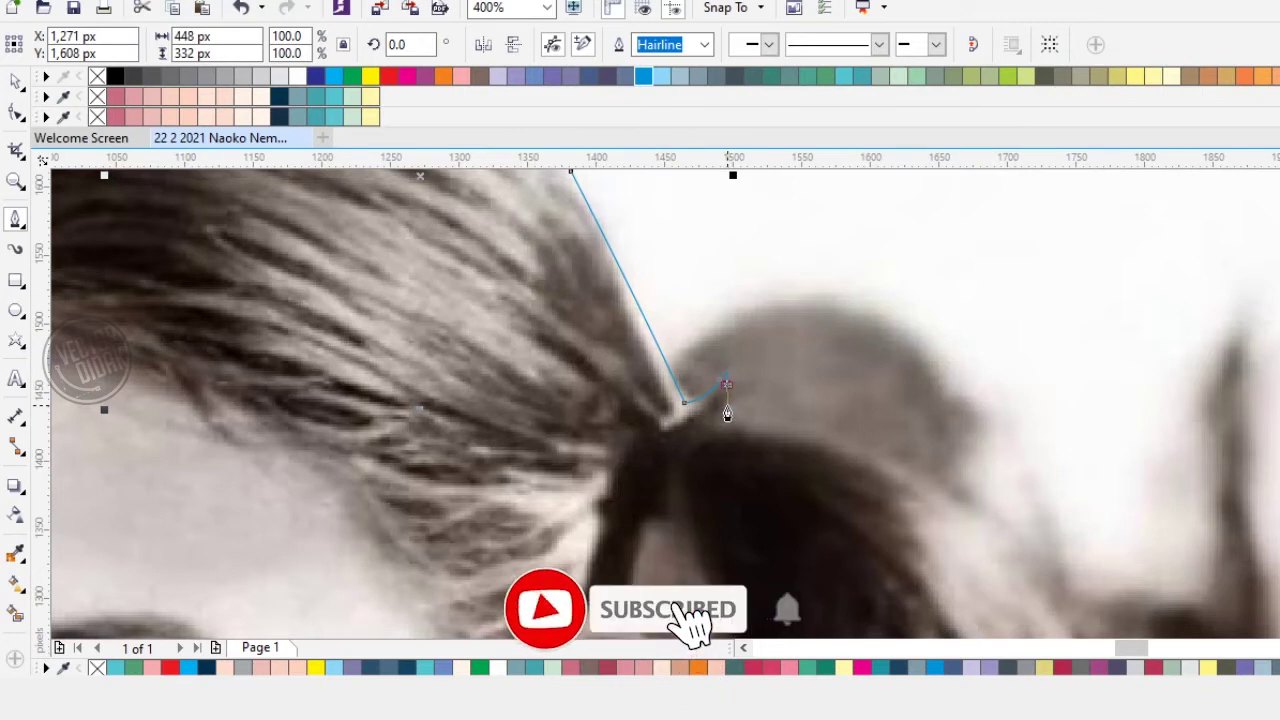
pyautogui.hotkey('ctrl', 'z')
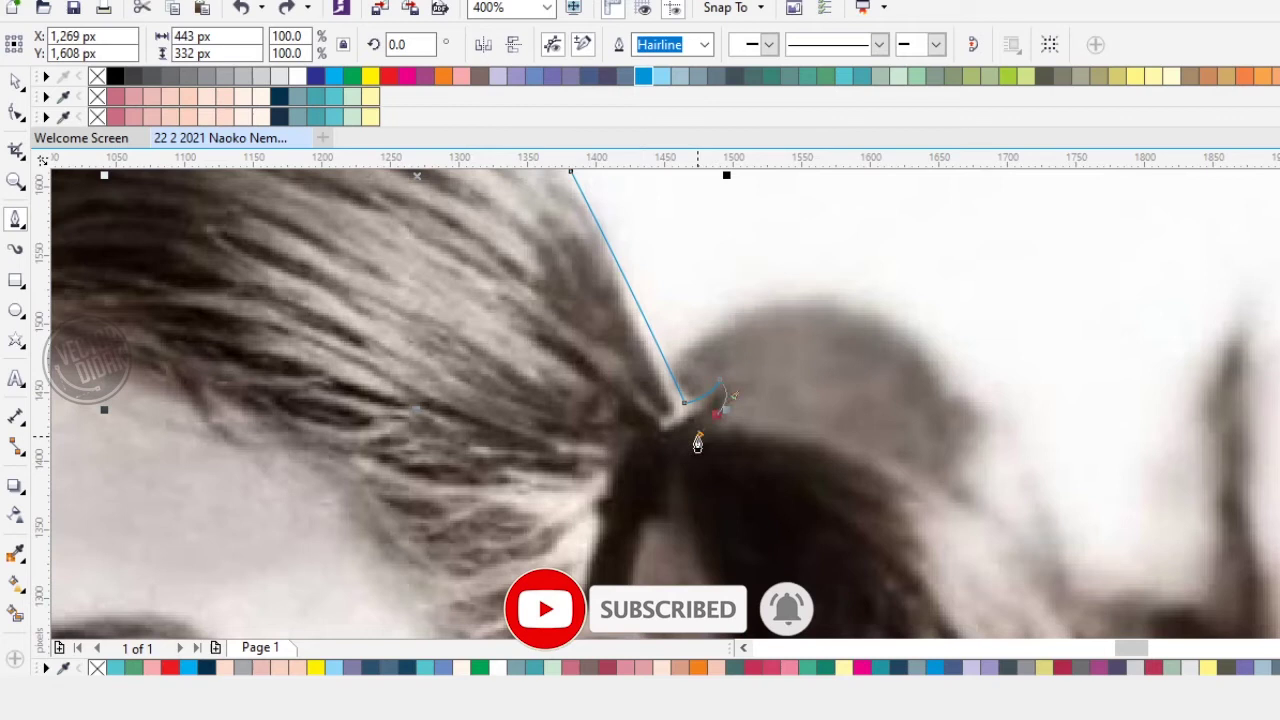
pyautogui.moveTo(698, 438); pyautogui.dragTo(698, 438)
pyautogui.keyDown('alt'); pyautogui.click(717, 415); pyautogui.keyUp('alt')
# Step: Extend the outline in a smooth curve over the ponytail's upper outer edge
pyautogui.scroll(-2, 850, 595)
pyautogui.moveTo(850, 595); pyautogui.dragTo(725, 331)
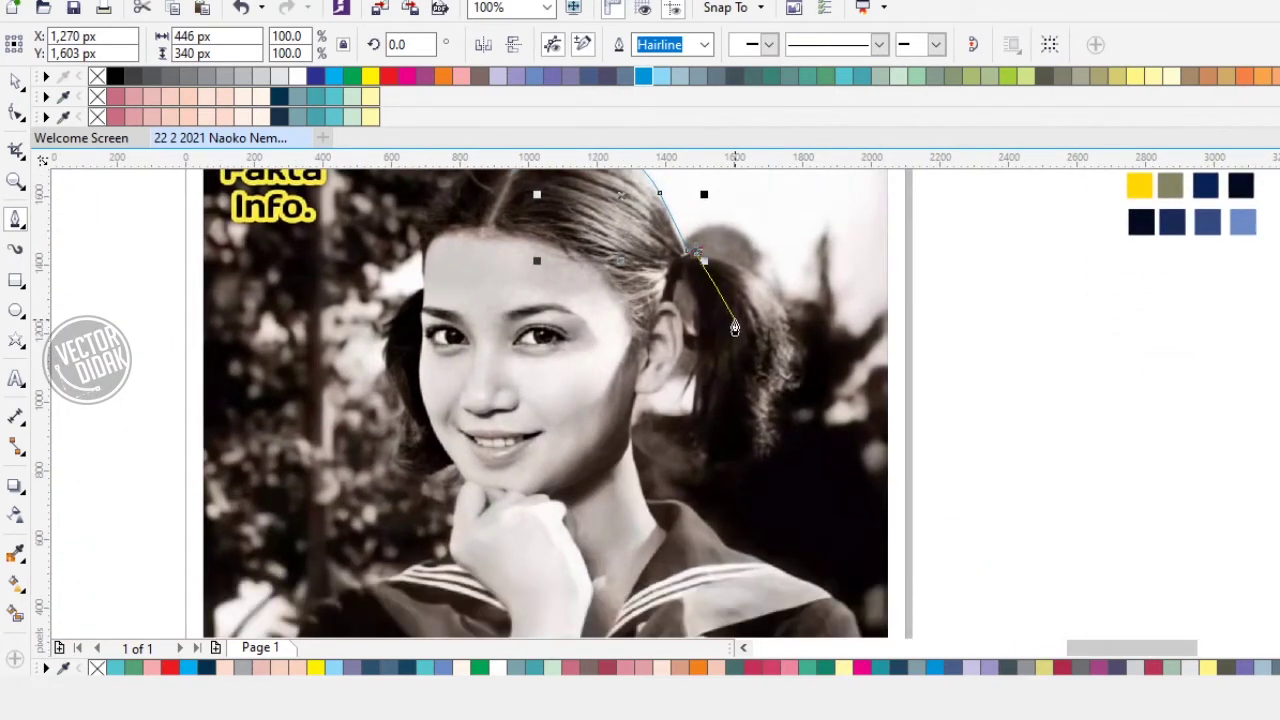
pyautogui.scroll(1, 735, 322)
pyautogui.moveTo(799, 304); pyautogui.dragTo(814, 490)
pyautogui.scroll(1, 791, 495)
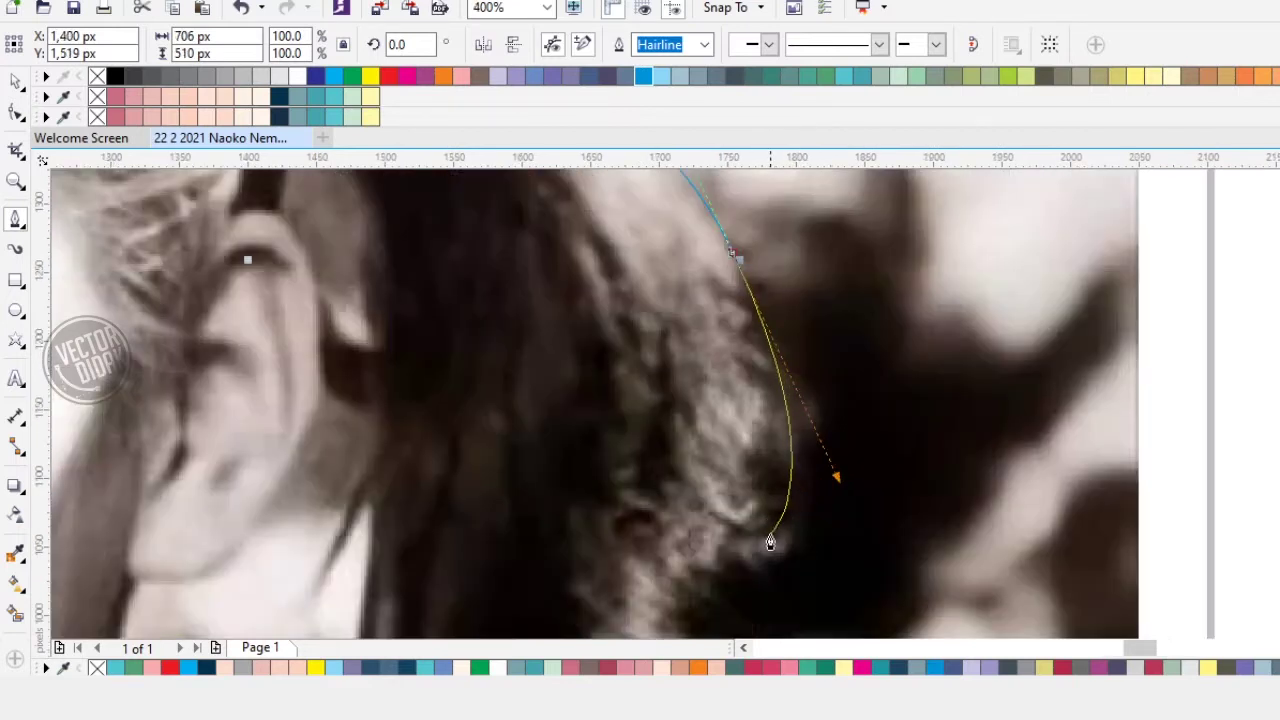
pyautogui.scroll(2, 745, 420)
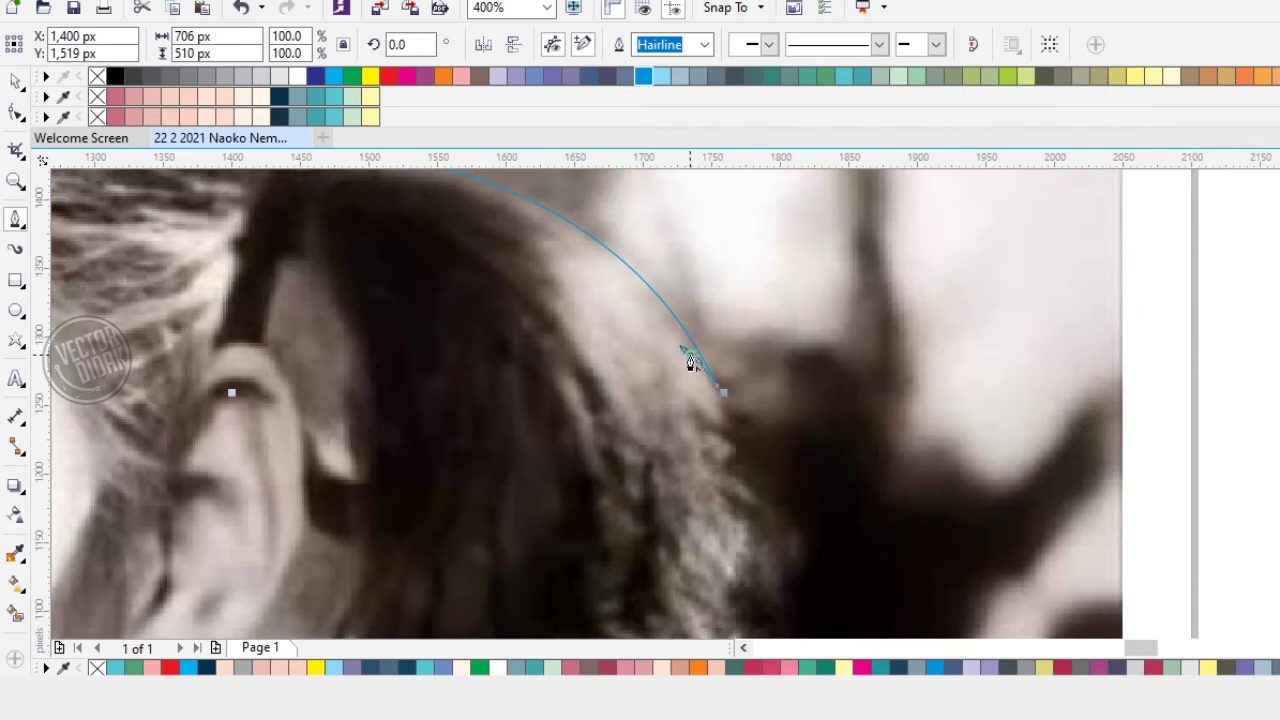
# Step: Continue the outline down the ponytail's outer edge at ear height, adding pointed strand tips
pyautogui.scroll(-2, 720, 398)
pyautogui.moveTo(754, 323); pyautogui.dragTo(744, 425)
pyautogui.click(768, 421)
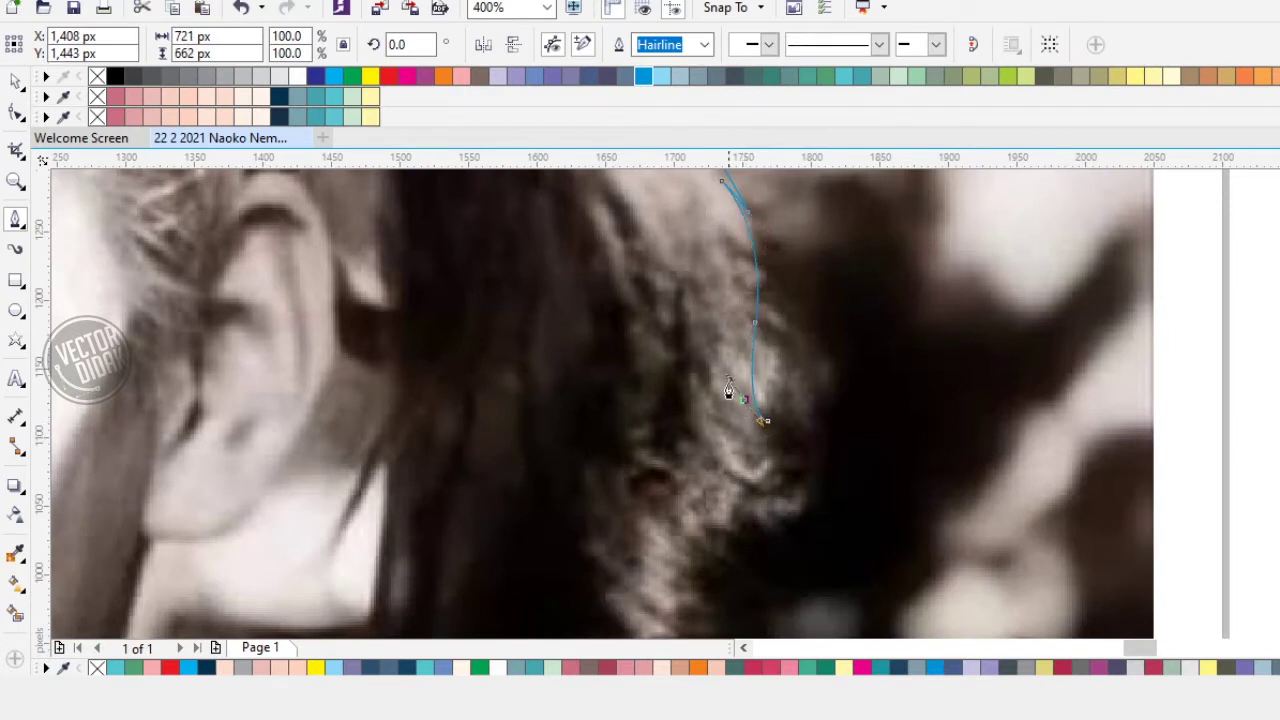
pyautogui.scroll(-1, 720, 461)
pyautogui.moveTo(800, 396); pyautogui.dragTo(851, 421)
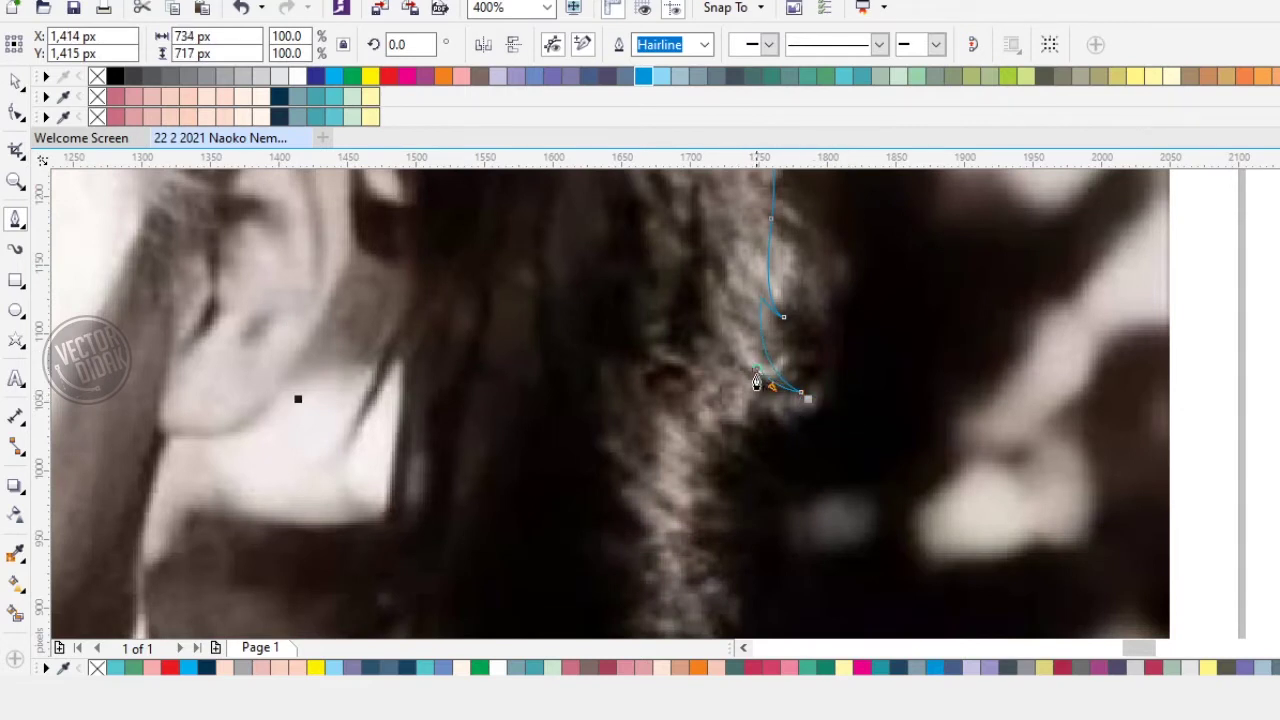
pyautogui.scroll(-1, 756, 378)
pyautogui.scroll(1, 775, 331)
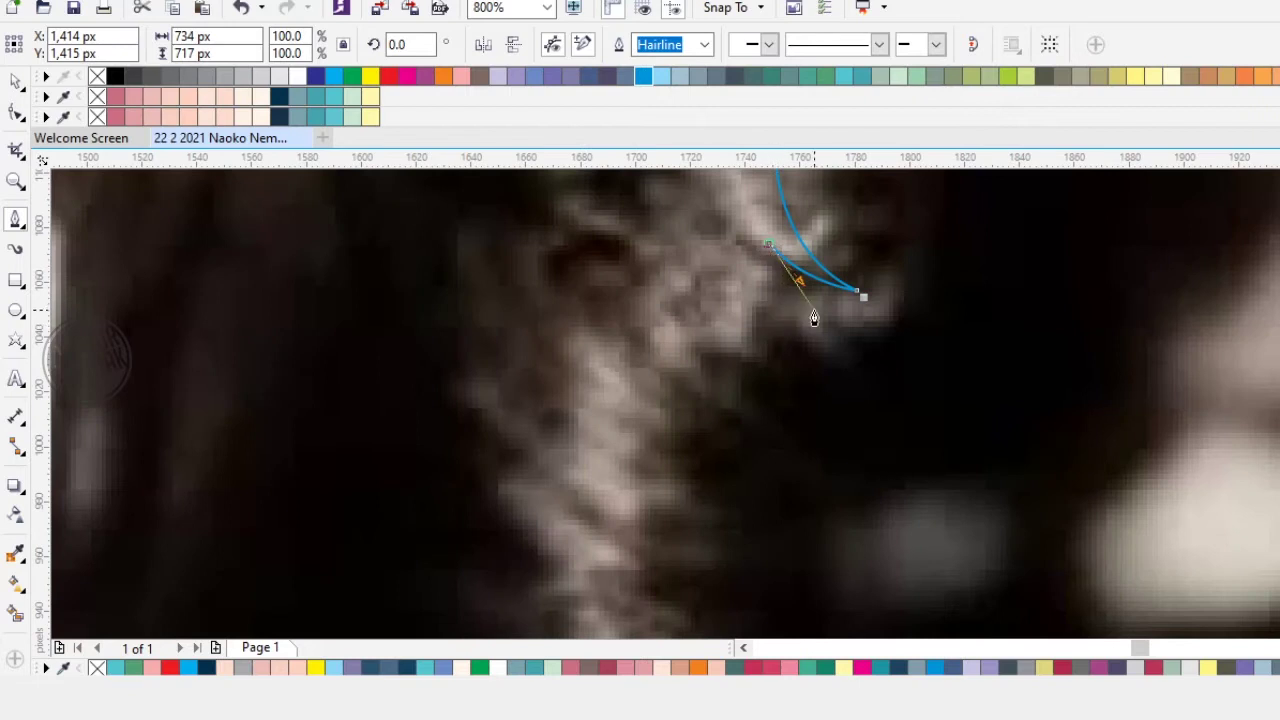
# Step: Trace the ponytail's narrowing outer edge below ear height with small jagged strand tips
pyautogui.moveTo(824, 307); pyautogui.dragTo(848, 320)
pyautogui.moveTo(724, 276); pyautogui.dragTo(703, 248)
pyautogui.moveTo(709, 396); pyautogui.dragTo(677, 314)
pyautogui.click(635, 437)
pyautogui.moveTo(728, 360); pyautogui.dragTo(757, 376)
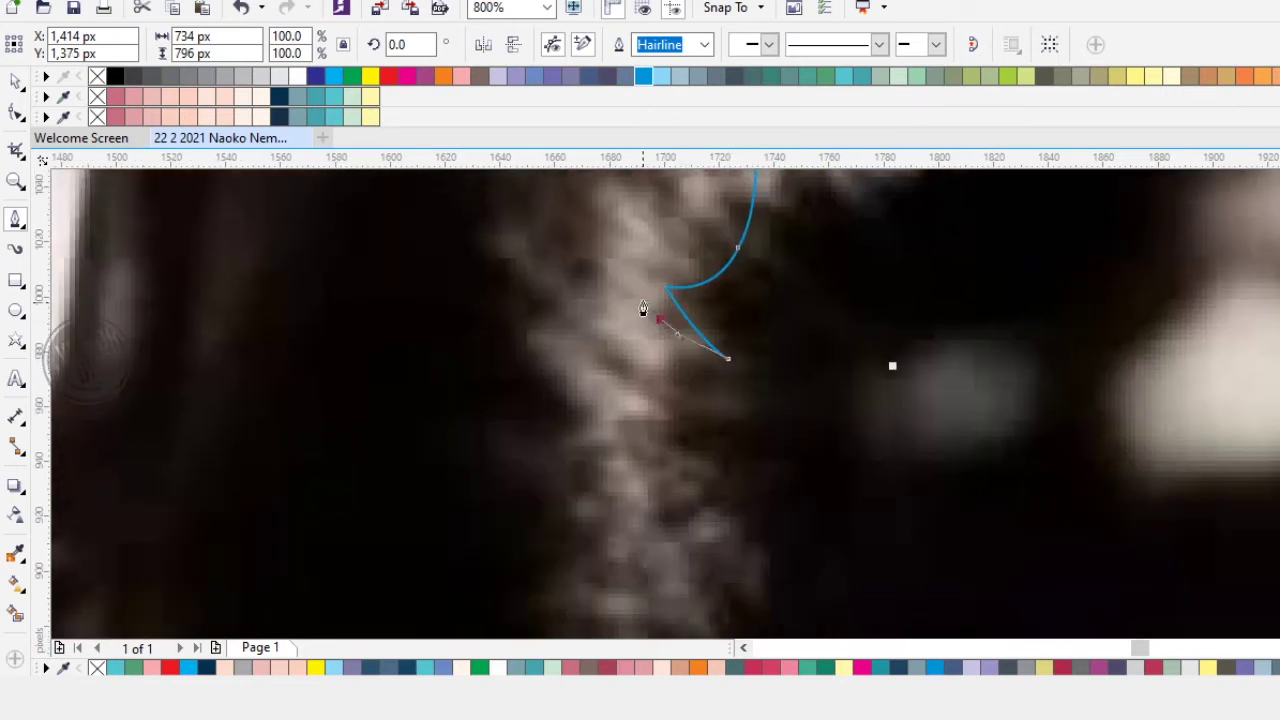
pyautogui.scroll(-3, 652, 337)
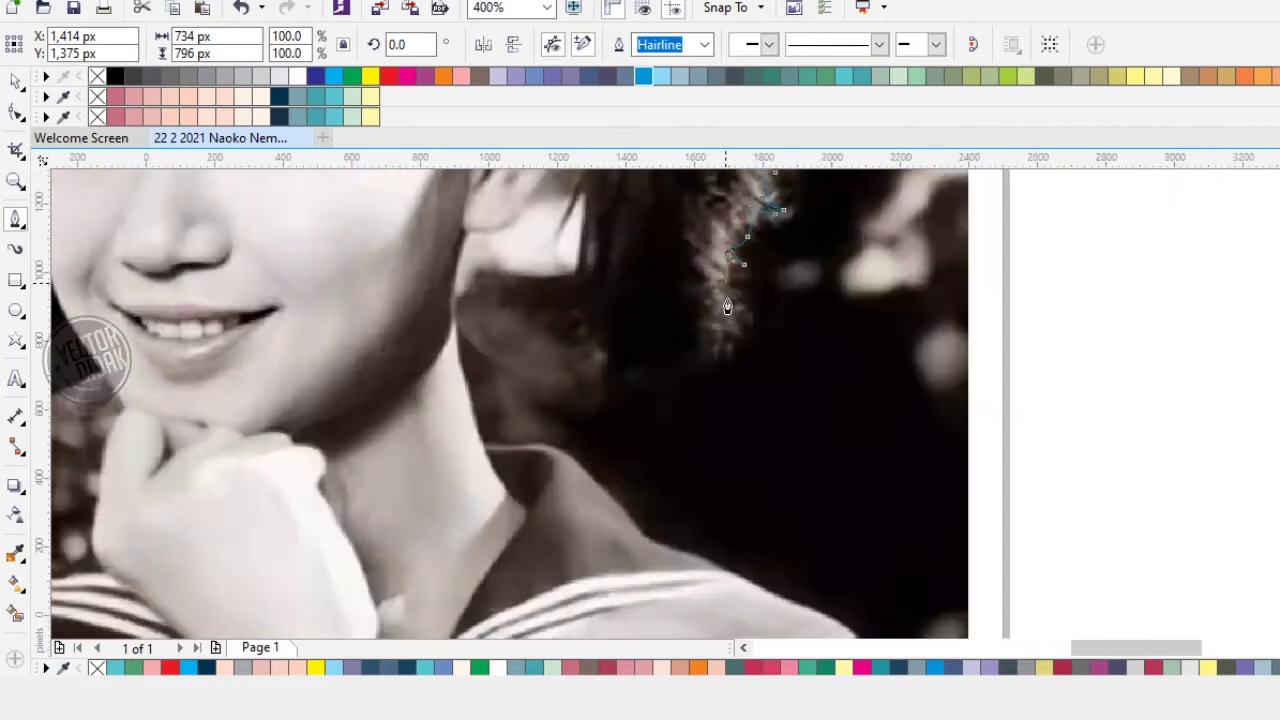
# Step: Curve the outline along the ponytail's lower outer edge and round to its bottom tip
pyautogui.scroll(2, 727, 293)
pyautogui.moveTo(705, 300); pyautogui.dragTo(795, 378)
pyautogui.scroll(1, 759, 318)
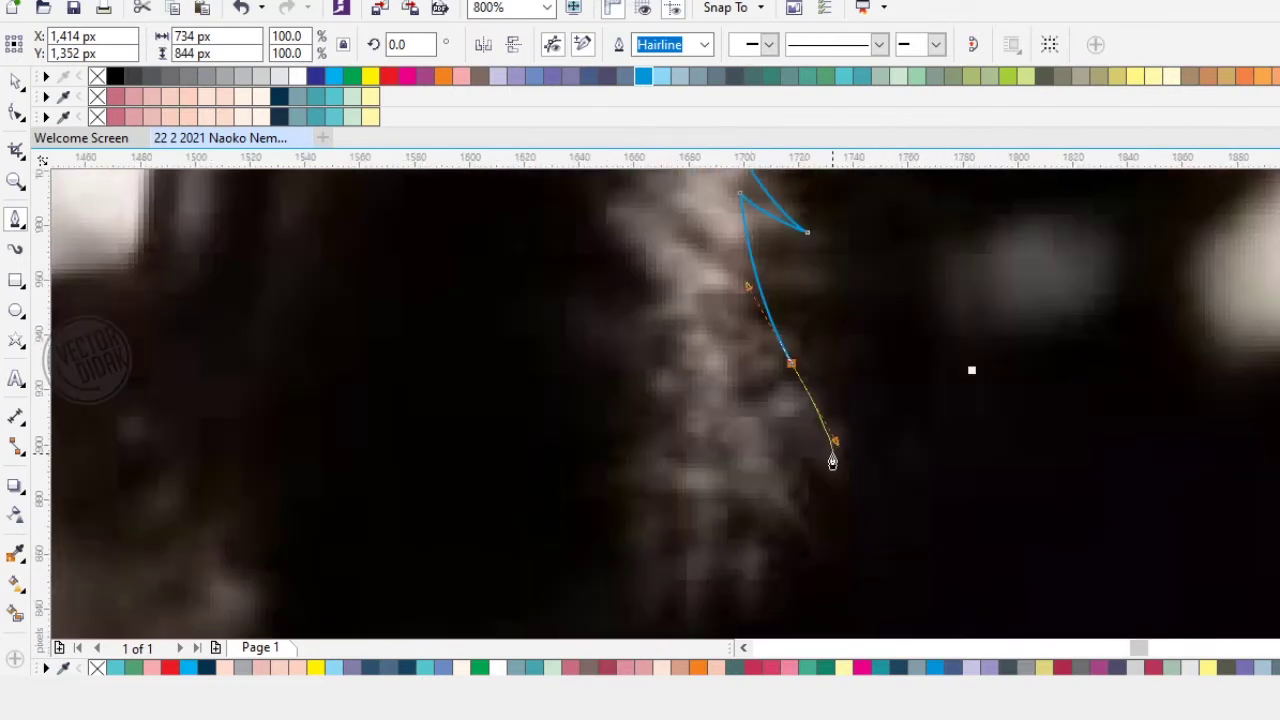
pyautogui.scroll(-1, 795, 388)
pyautogui.moveTo(779, 538); pyautogui.dragTo(895, 381)
pyautogui.moveTo(814, 449); pyautogui.dragTo(687, 480)
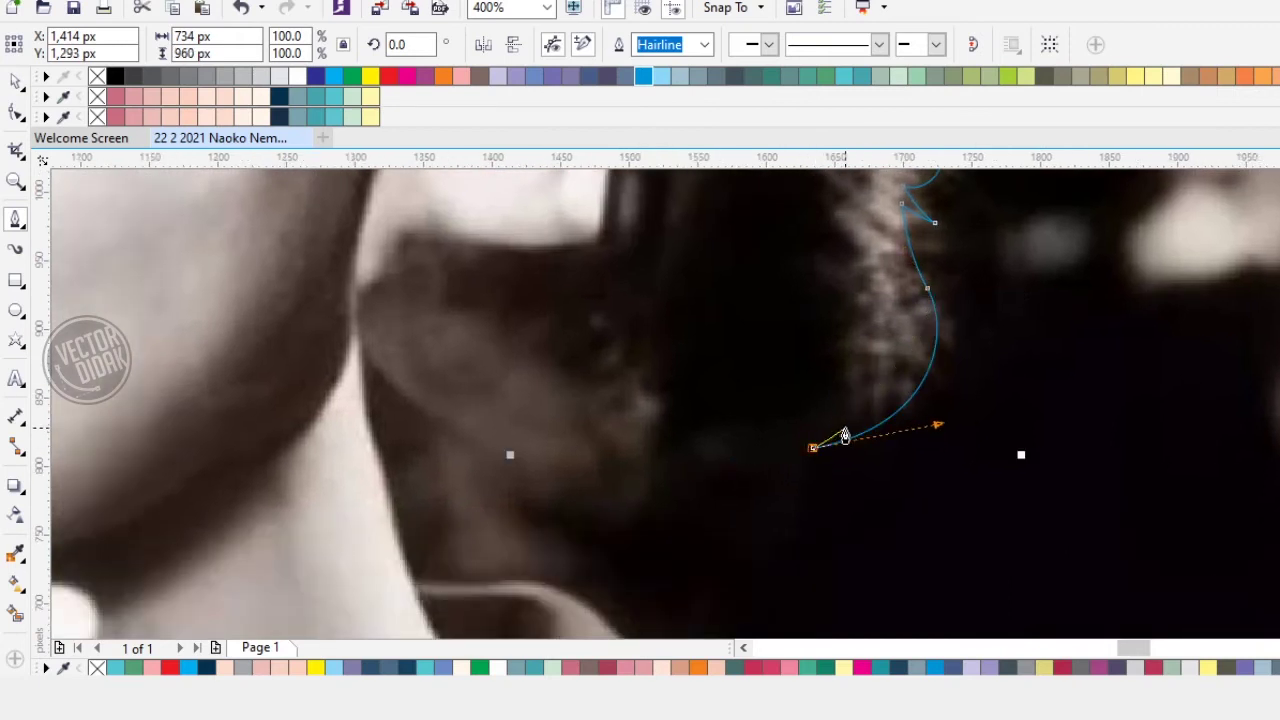
# Step: Trace the ponytail's bottom edge toward the neck, shaping several pointed strand tips along it
pyautogui.moveTo(869, 403); pyautogui.dragTo(886, 372)
pyautogui.click(870, 405)
pyautogui.moveTo(730, 441); pyautogui.dragTo(651, 423)
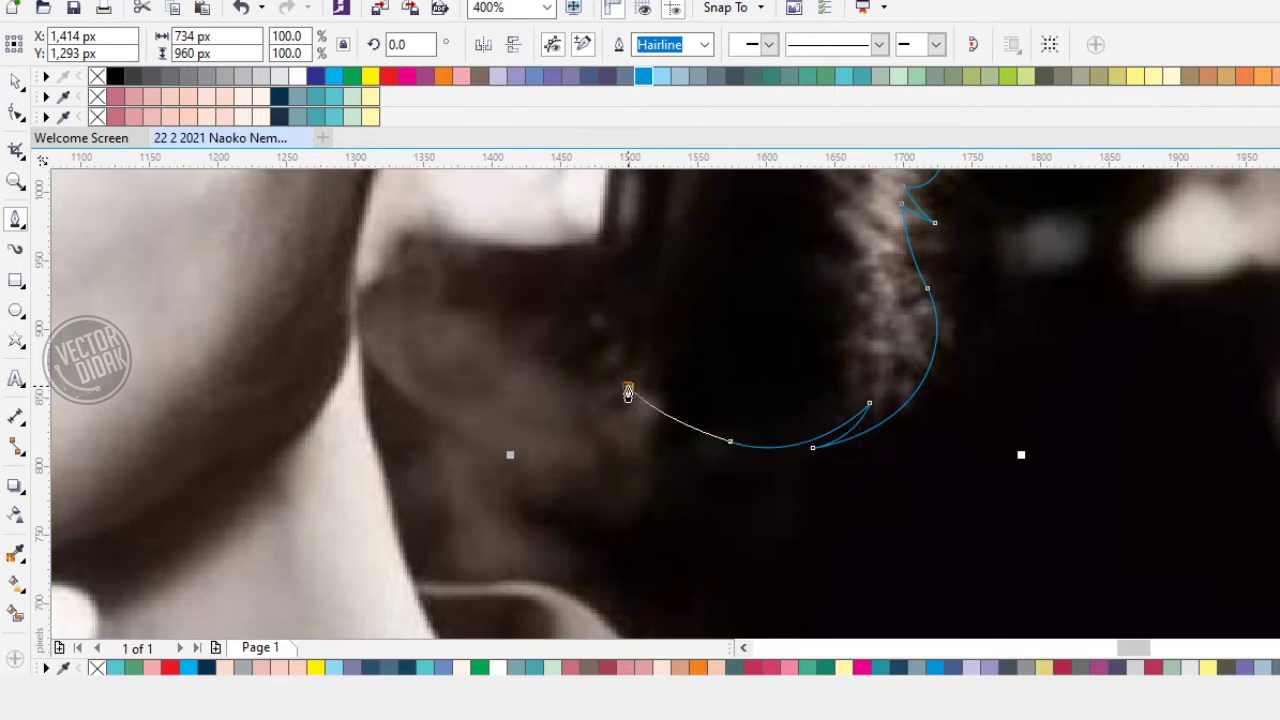
pyautogui.moveTo(633, 351)
pyautogui.mouseDown()
pyautogui.moveTo(661, 442)
pyautogui.moveTo(627, 370)
pyautogui.mouseUp()
pyautogui.moveTo(591, 368); pyautogui.dragTo(645, 394)
pyautogui.moveTo(654, 396); pyautogui.dragTo(677, 444)
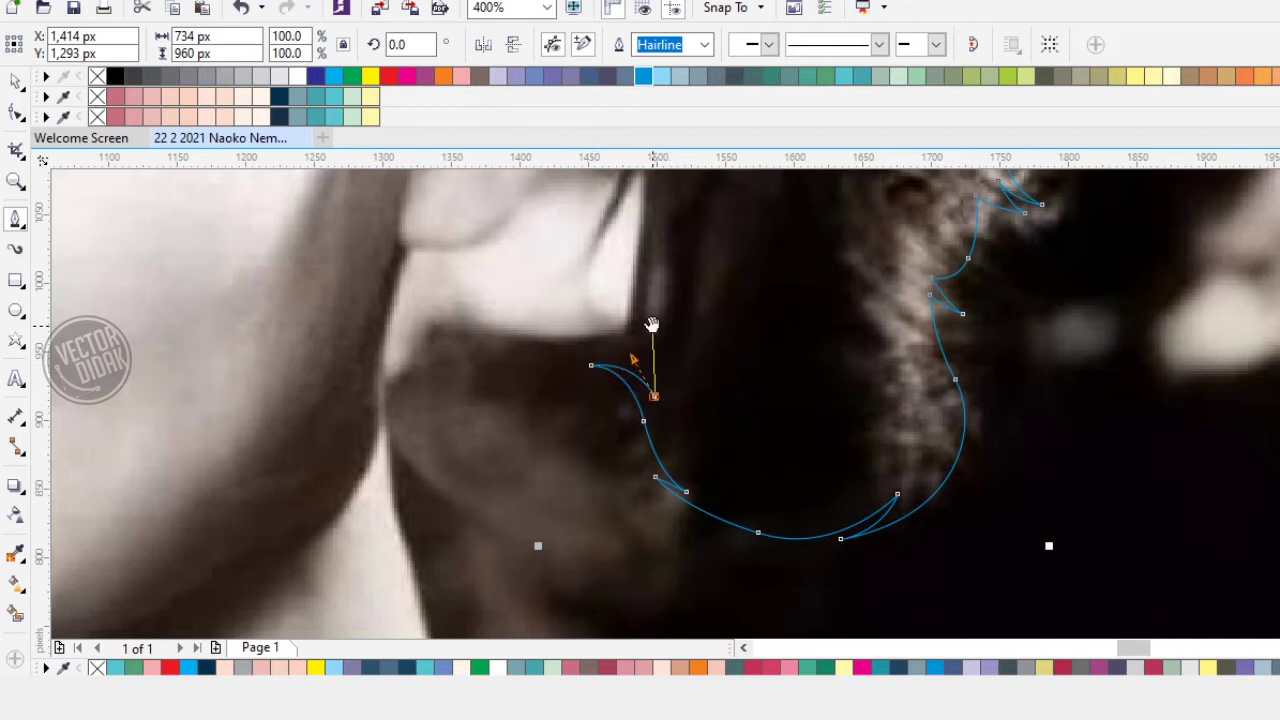
# Step: Draw the ponytail's inner edge upward from its lower strand tips to a point beside the ear
pyautogui.moveTo(652, 325); pyautogui.dragTo(700, 511)
pyautogui.scroll(-2, 694, 477)
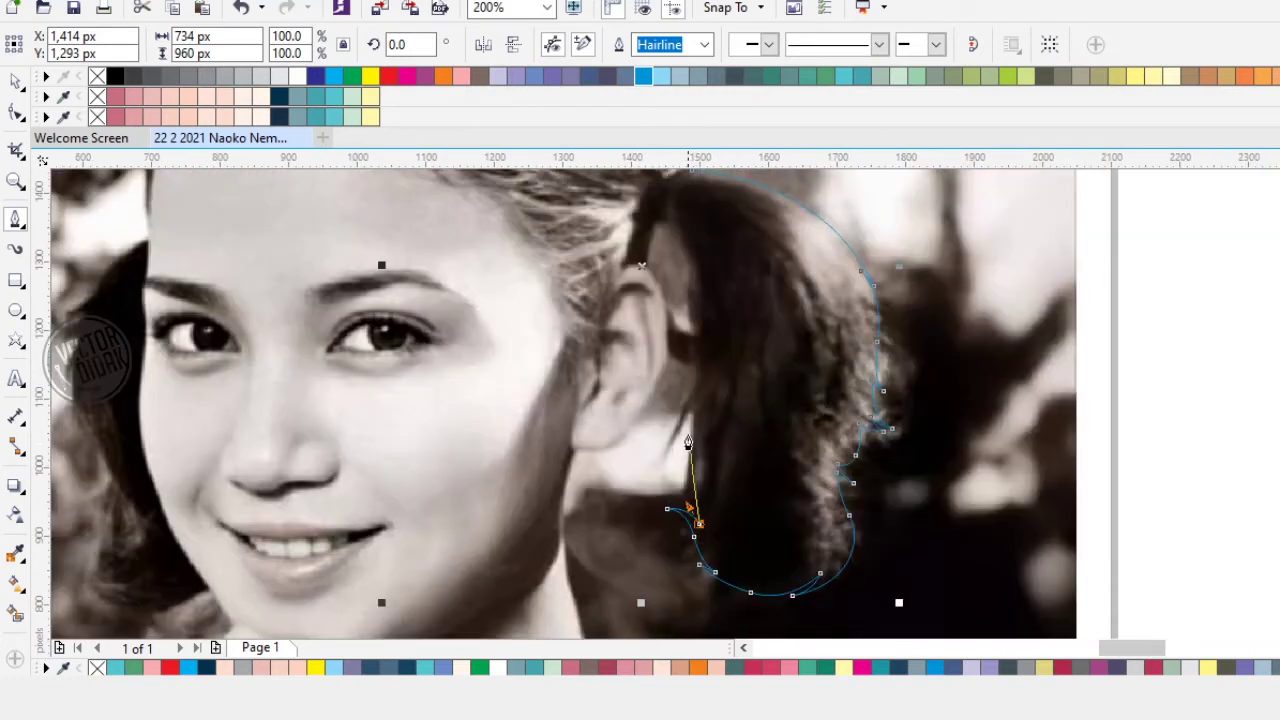
pyautogui.scroll(2, 705, 517)
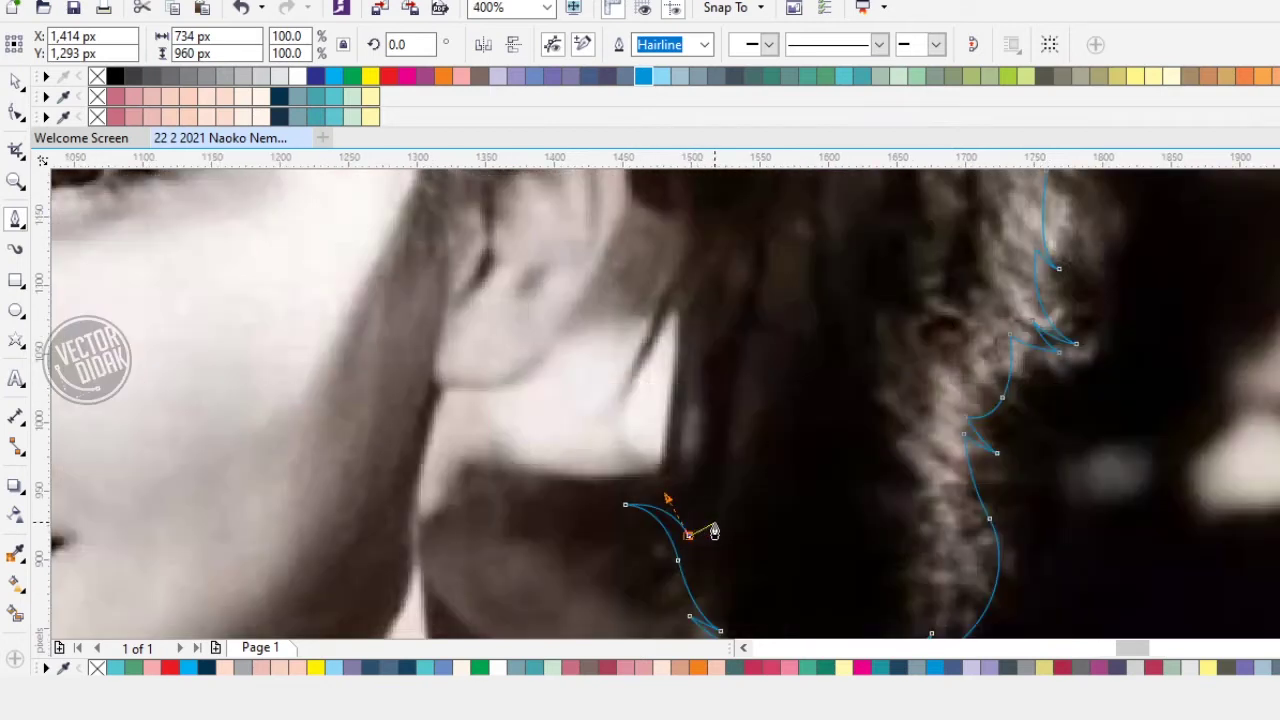
pyautogui.moveTo(714, 301); pyautogui.dragTo(727, 397)
pyautogui.moveTo(696, 322); pyautogui.dragTo(690, 306)
pyautogui.moveTo(681, 495); pyautogui.dragTo(711, 335)
pyautogui.scroll(2, 717, 232)
pyautogui.hscroll(1, 701, 271)
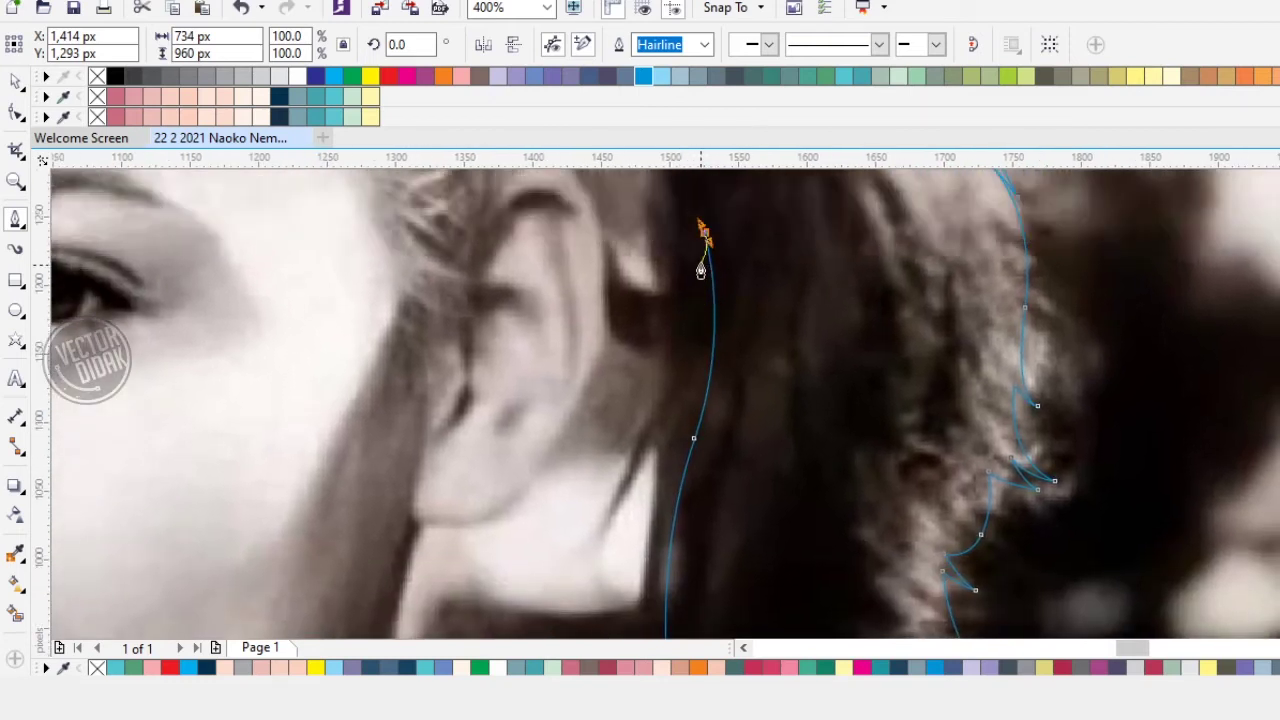
# Step: Shape a narrow strand by tracing down to beside the earlobe and back up the ponytail's inner edge
pyautogui.moveTo(682, 427); pyautogui.dragTo(650, 514)
pyautogui.click(654, 527)
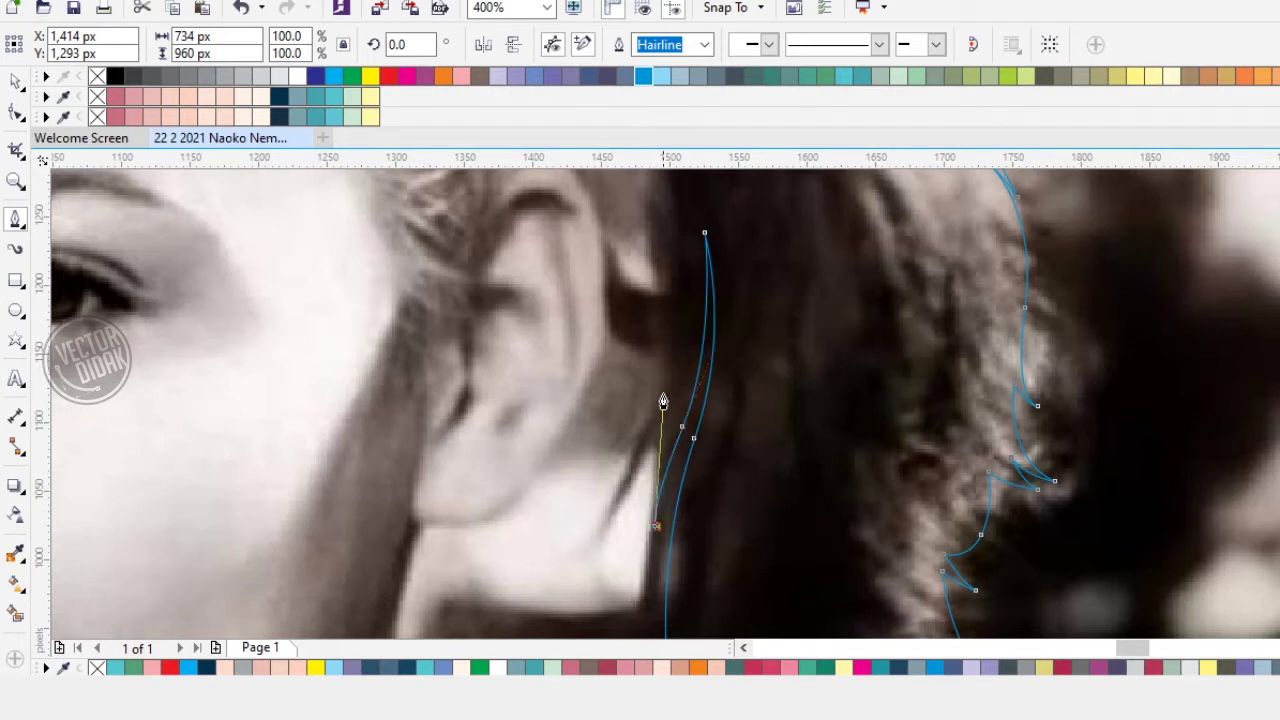
pyautogui.moveTo(676, 368); pyautogui.dragTo(708, 282)
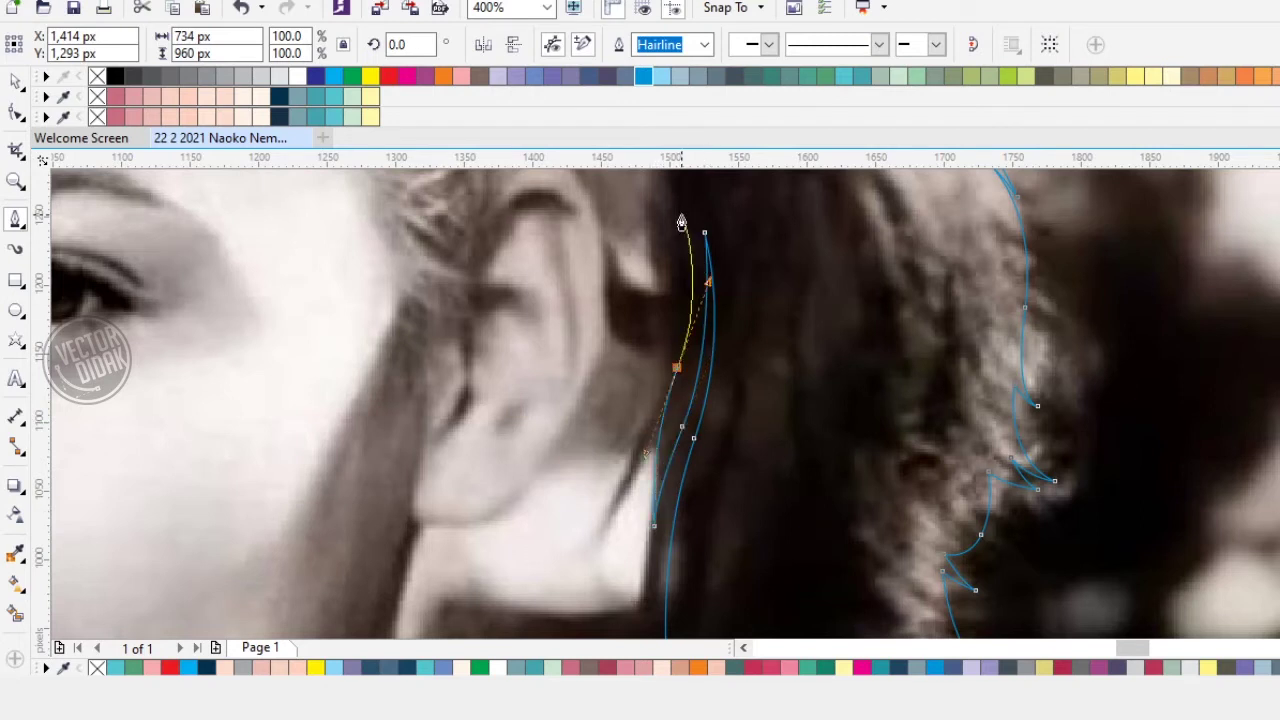
# Step: Continue the ponytail's inner edge up to the hair tie and across the top of the gap above the ear
pyautogui.scroll(5, 681, 222)
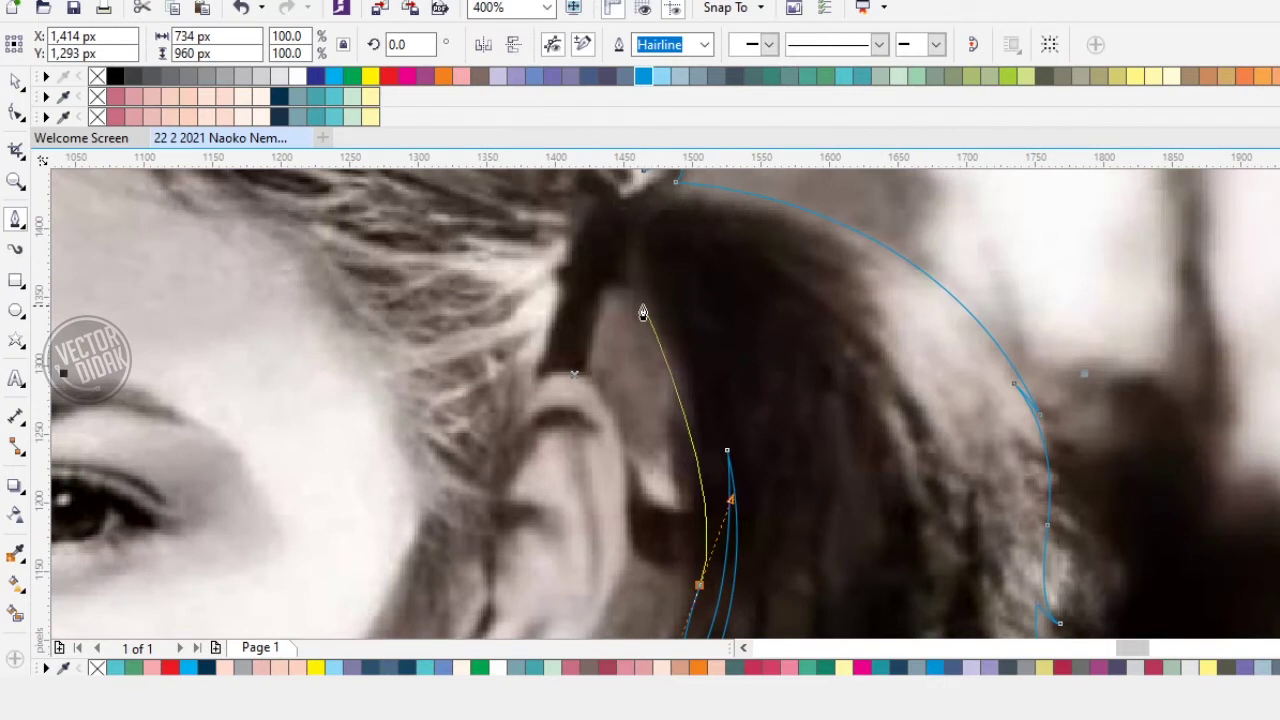
pyautogui.moveTo(663, 347); pyautogui.dragTo(630, 315)
pyautogui.scroll(-3, 602, 298)
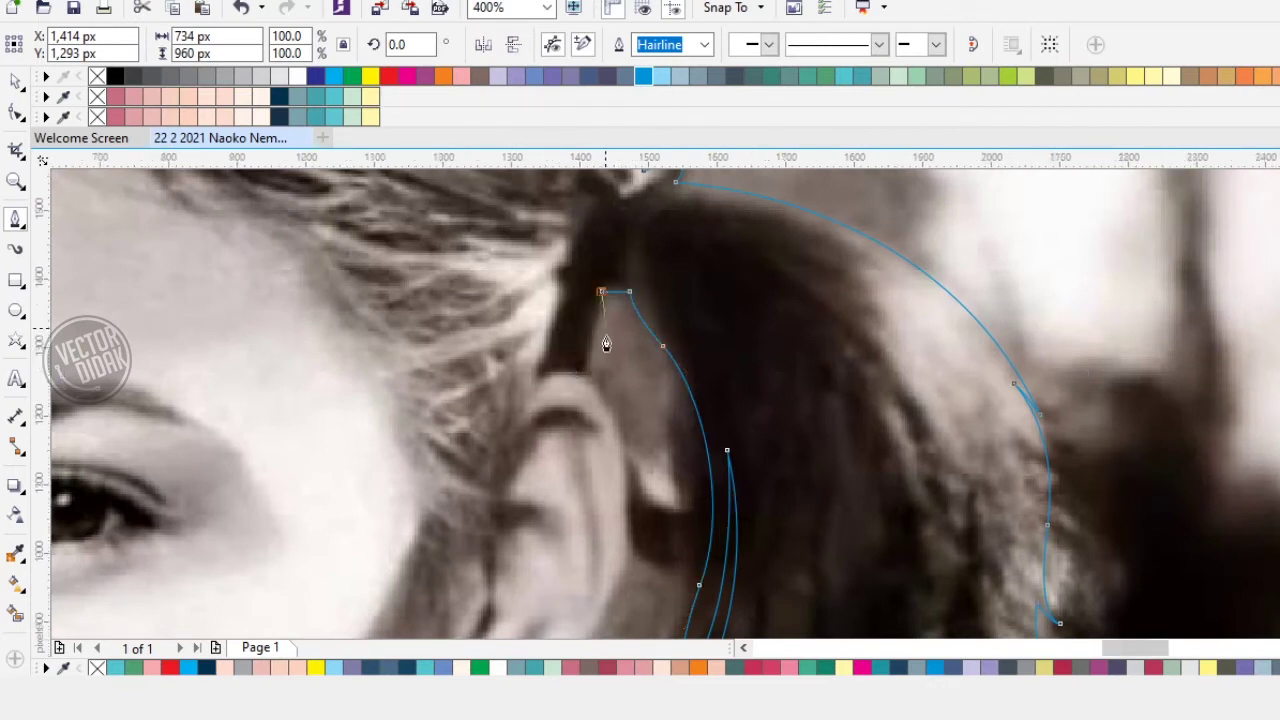
pyautogui.scroll(3, 609, 350)
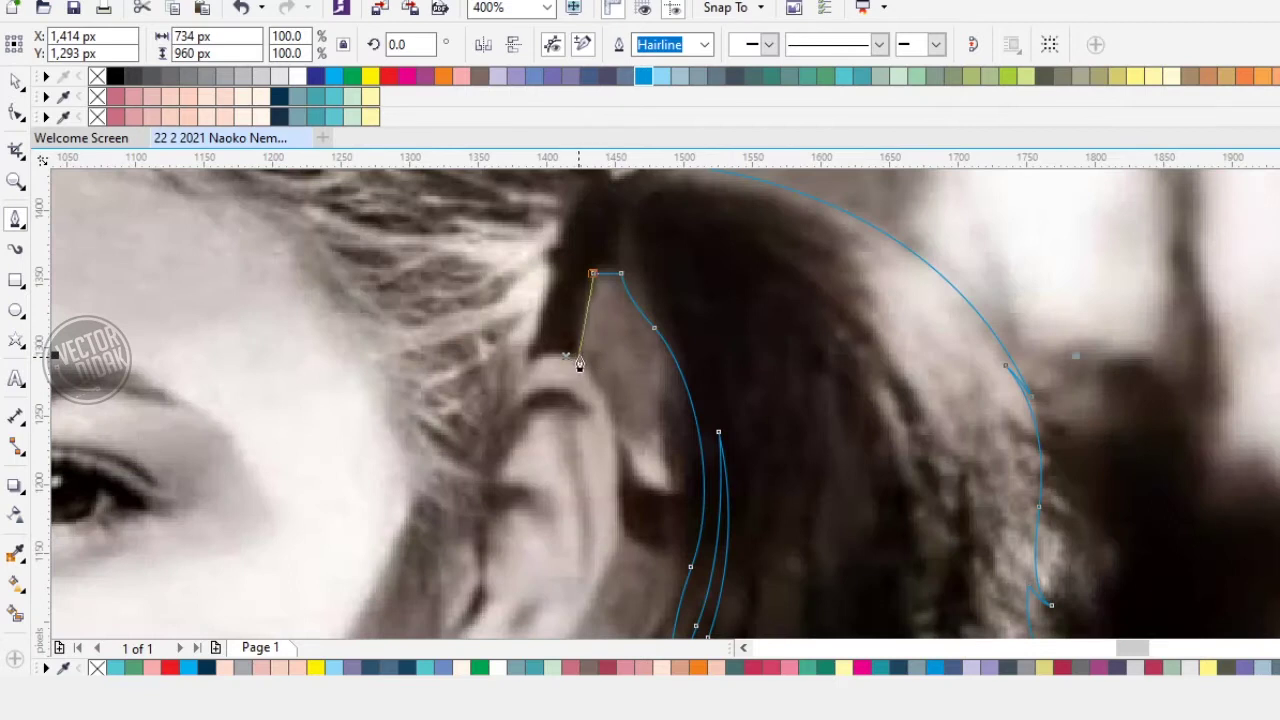
# Step: Trace the outline down the outer edge of the ear and around the earlobe to the jaw
pyautogui.click(577, 357)
pyautogui.moveTo(599, 428); pyautogui.dragTo(647, 275)
pyautogui.moveTo(669, 343); pyautogui.dragTo(668, 461)
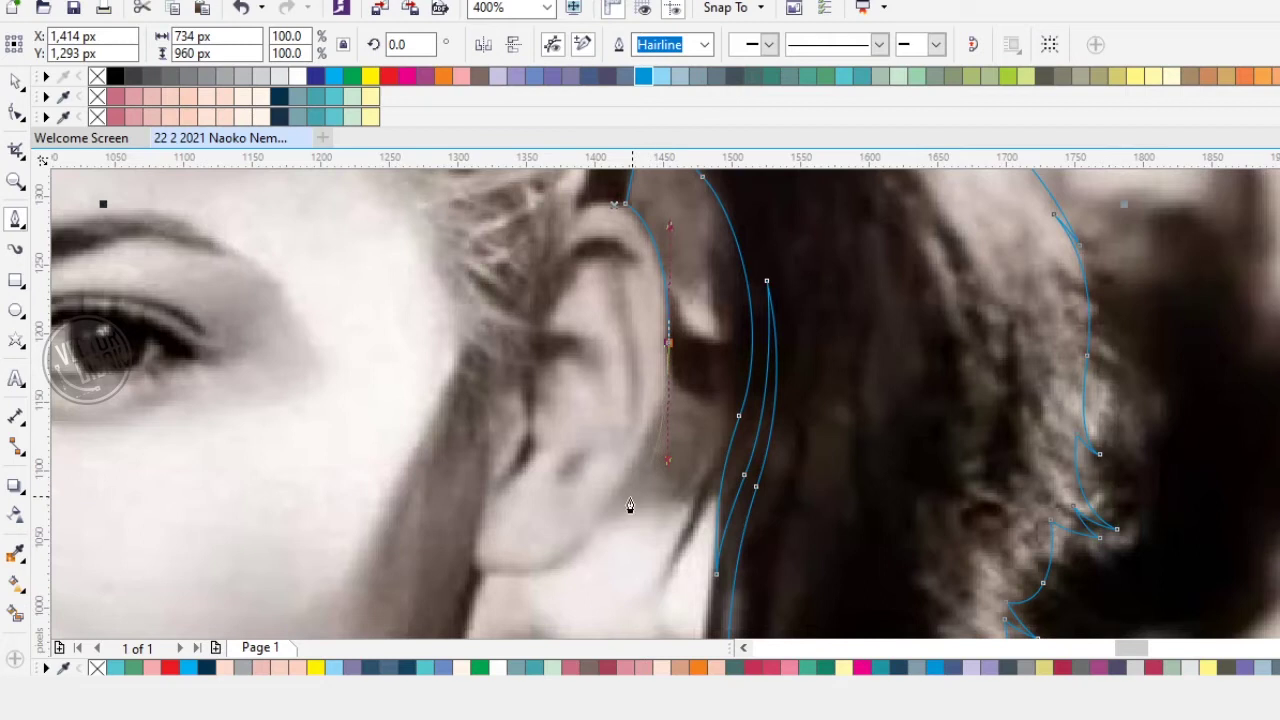
pyautogui.scroll(-3, 602, 535)
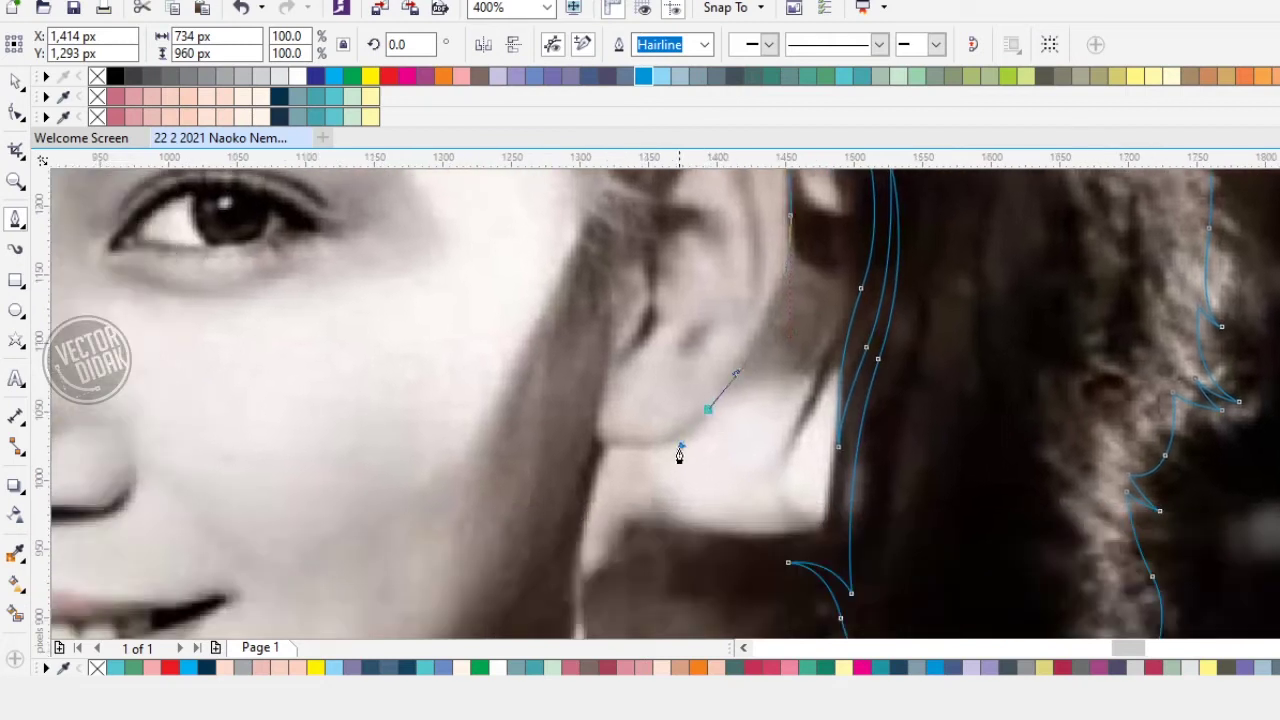
pyautogui.moveTo(604, 450); pyautogui.dragTo(587, 441)
pyautogui.moveTo(577, 556); pyautogui.dragTo(761, 257)
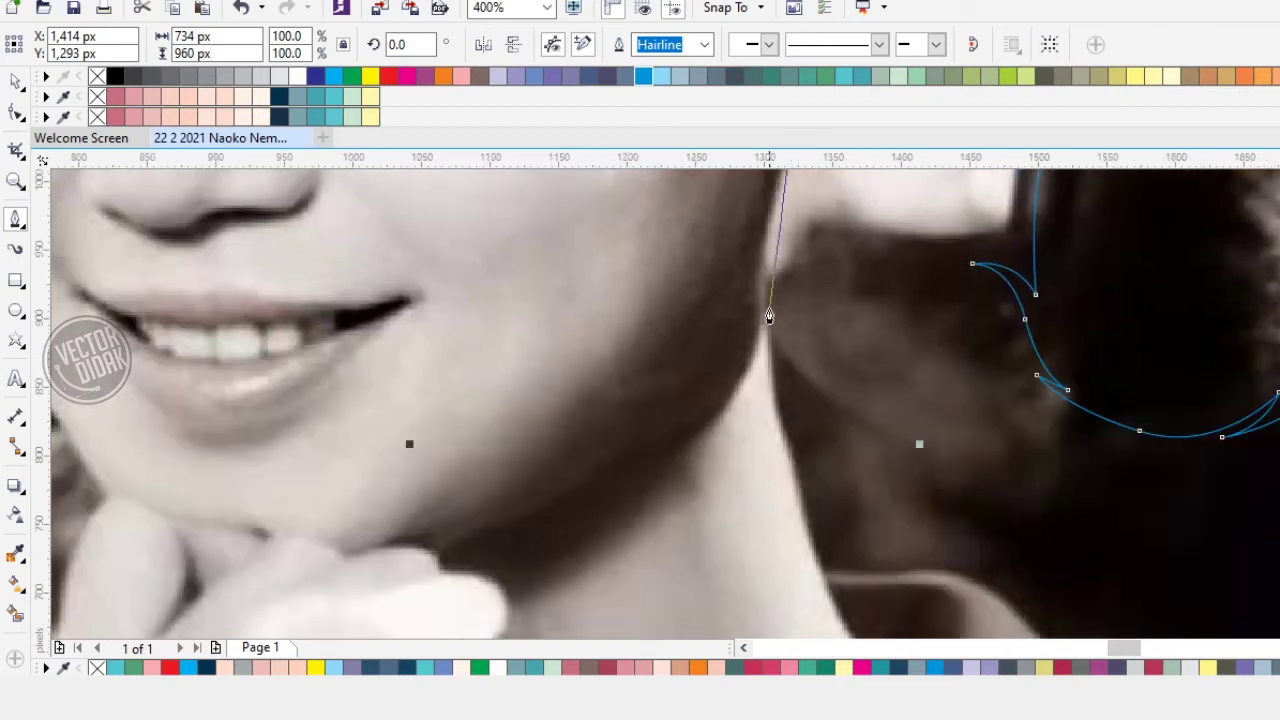
# Step: Trace the side of the neck from below the earlobe down to the top of the sailor collar
pyautogui.scroll(-2, 767, 340)
pyautogui.scroll(1, 767, 340)
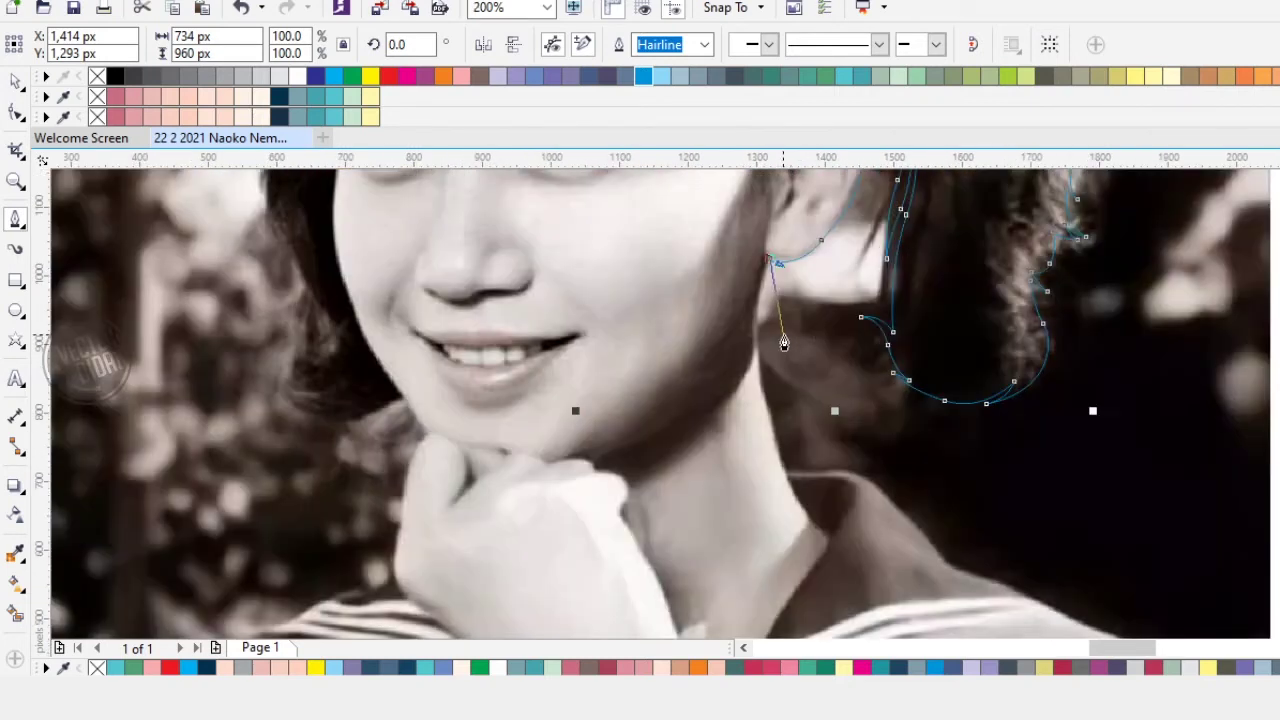
pyautogui.scroll(2, 758, 395)
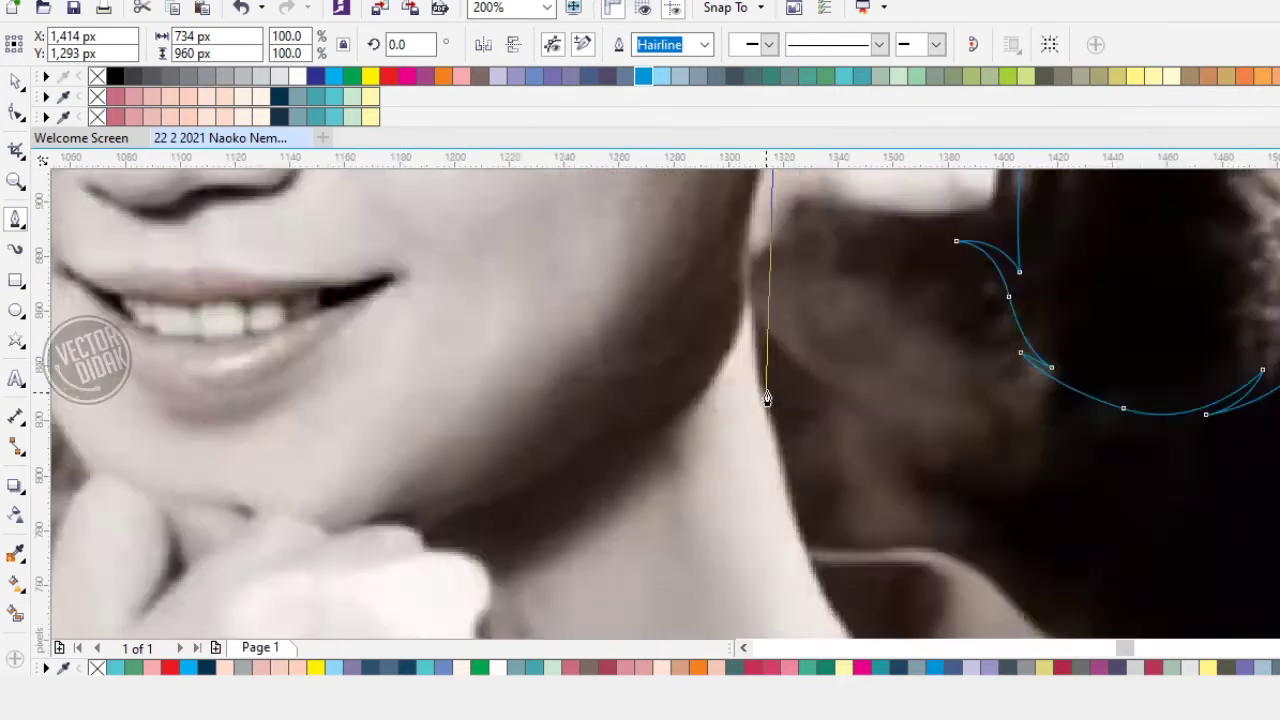
pyautogui.scroll(-1, 765, 393)
pyautogui.moveTo(759, 380); pyautogui.dragTo(736, 528)
pyautogui.moveTo(748, 622); pyautogui.dragTo(716, 418)
pyautogui.click(736, 382)
pyautogui.scroll(-2, 720, 400)
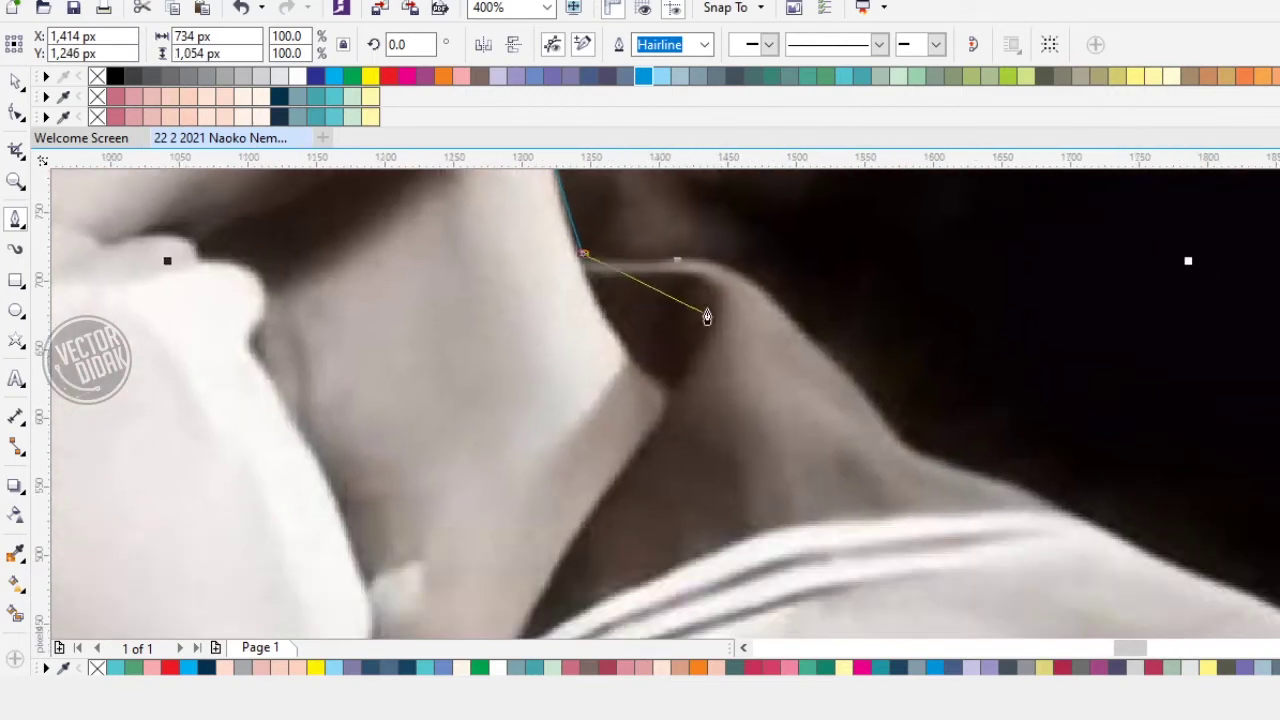
# Step: Trace the collar's upper edge from the neck down the slope toward the shoulder
pyautogui.moveTo(762, 286); pyautogui.dragTo(816, 347)
pyautogui.moveTo(874, 432); pyautogui.dragTo(736, 328)
pyautogui.click(763, 334)
pyautogui.moveTo(847, 404); pyautogui.dragTo(811, 261)
pyautogui.click(749, 235)
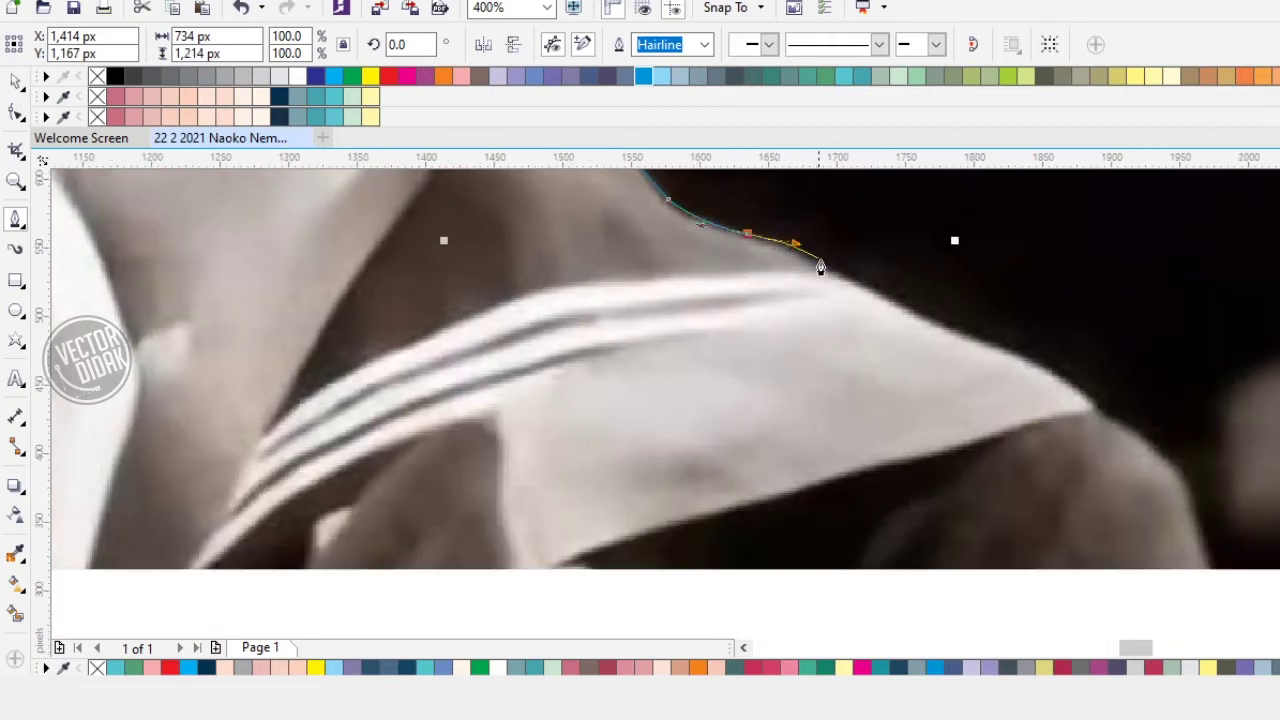
# Step: Continue the outline along the striped collar and over the shoulder and sleeve to just below the photo
pyautogui.moveTo(886, 292); pyautogui.dragTo(957, 334)
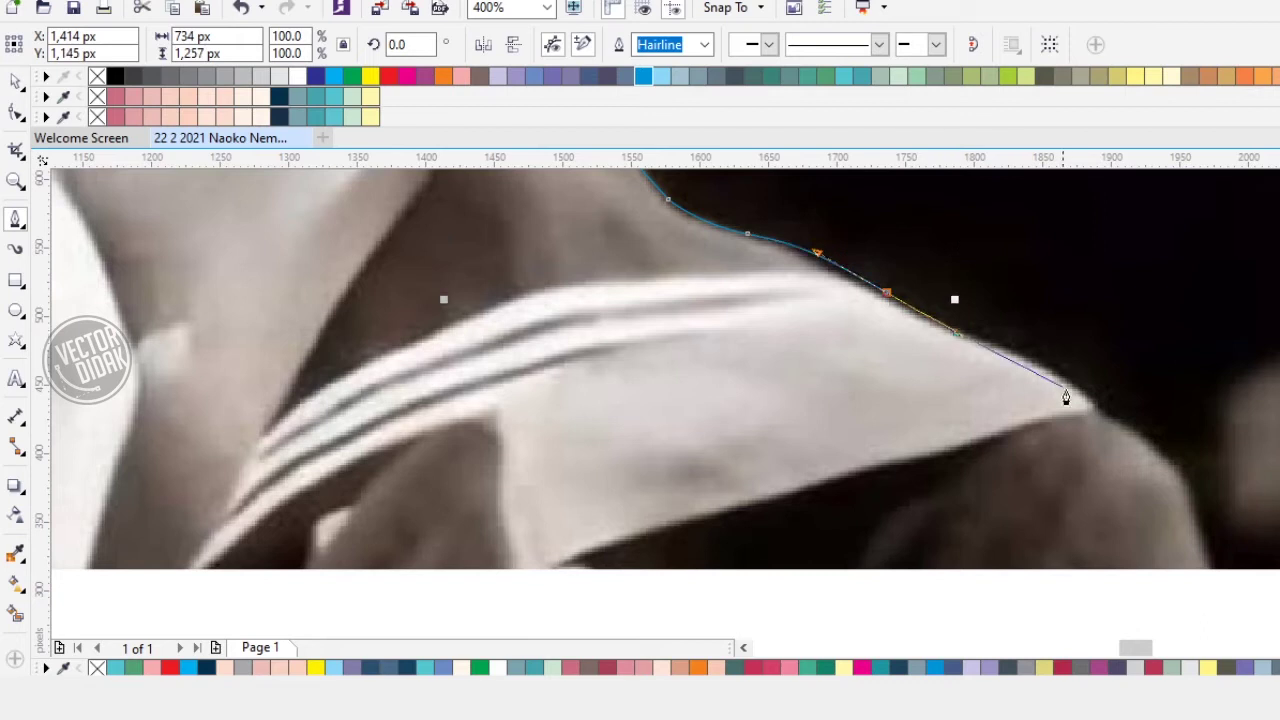
pyautogui.moveTo(1098, 408); pyautogui.dragTo(822, 234)
pyautogui.click(1102, 419)
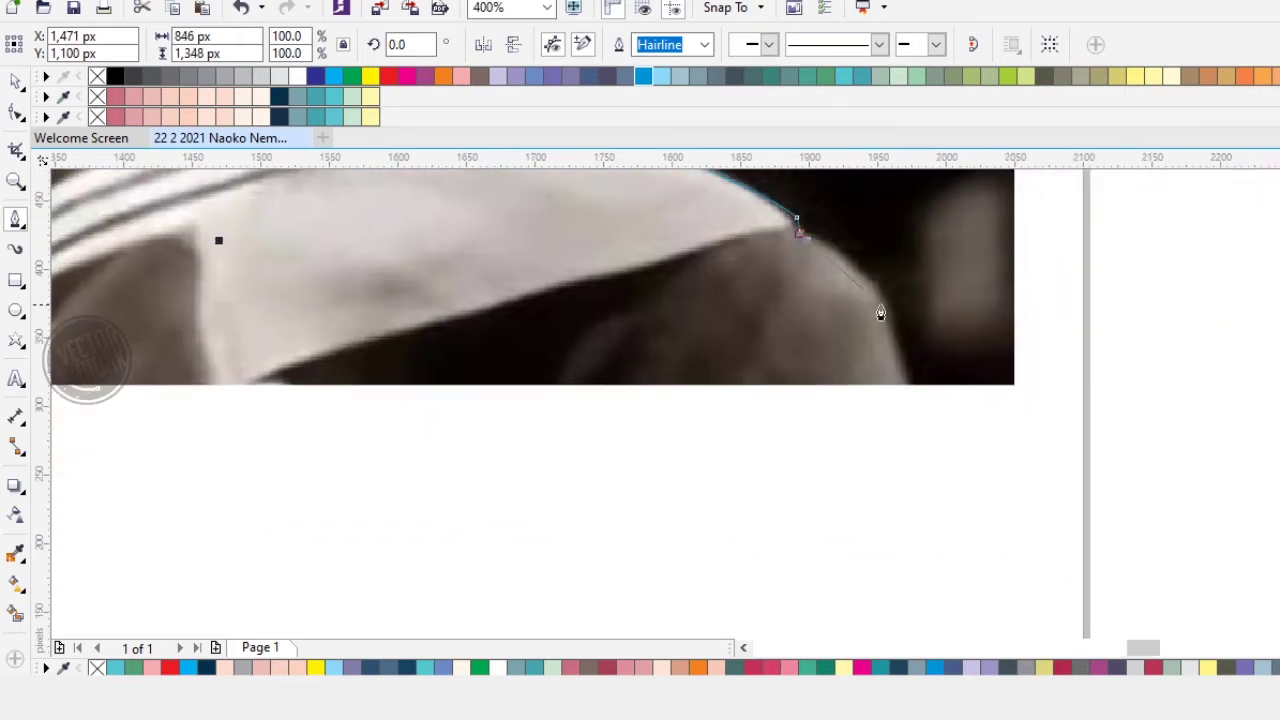
pyautogui.moveTo(906, 357); pyautogui.dragTo(906, 360)
pyautogui.click(906, 428)
# Step: Run the outline beneath the photo's bottom edge to its opposite side with straight segments
pyautogui.scroll(-2, 908, 428)
pyautogui.moveTo(540, 470); pyautogui.dragTo(846, 442)
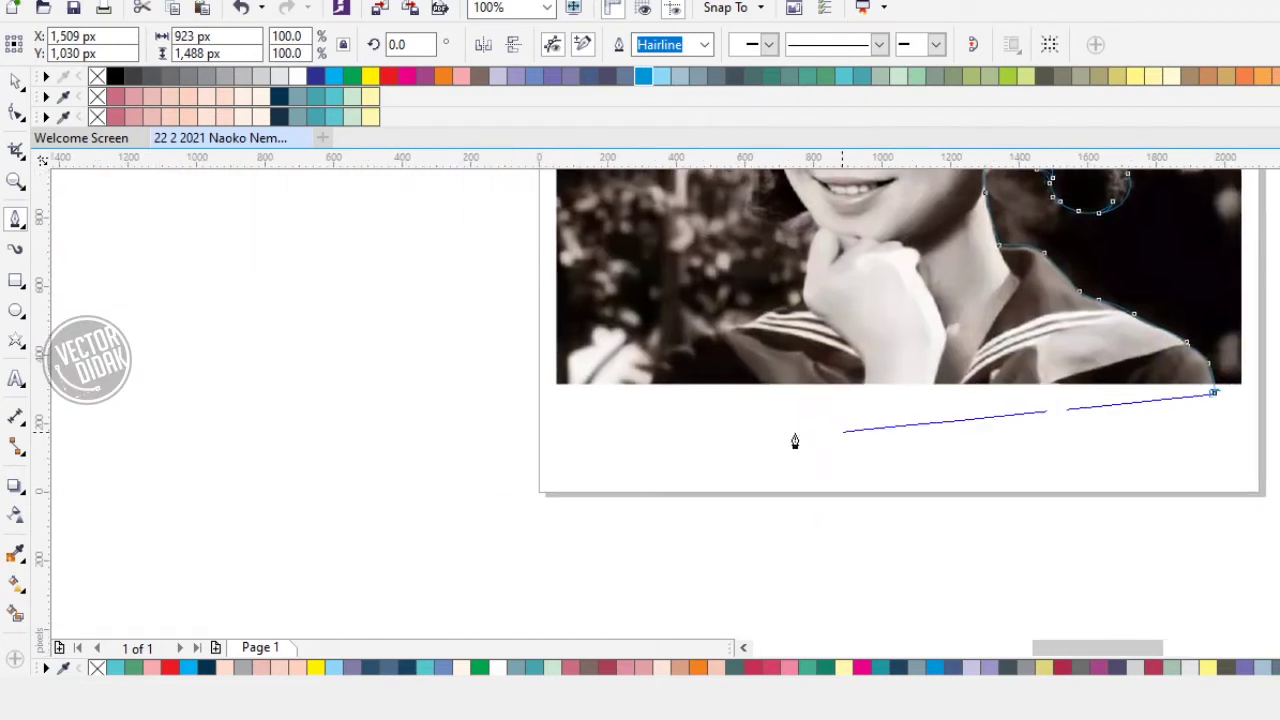
pyautogui.click(726, 451)
pyautogui.scroll(1, 674, 412)
pyautogui.click(660, 409)
pyautogui.click(622, 388)
pyautogui.moveTo(626, 383); pyautogui.dragTo(563, 431)
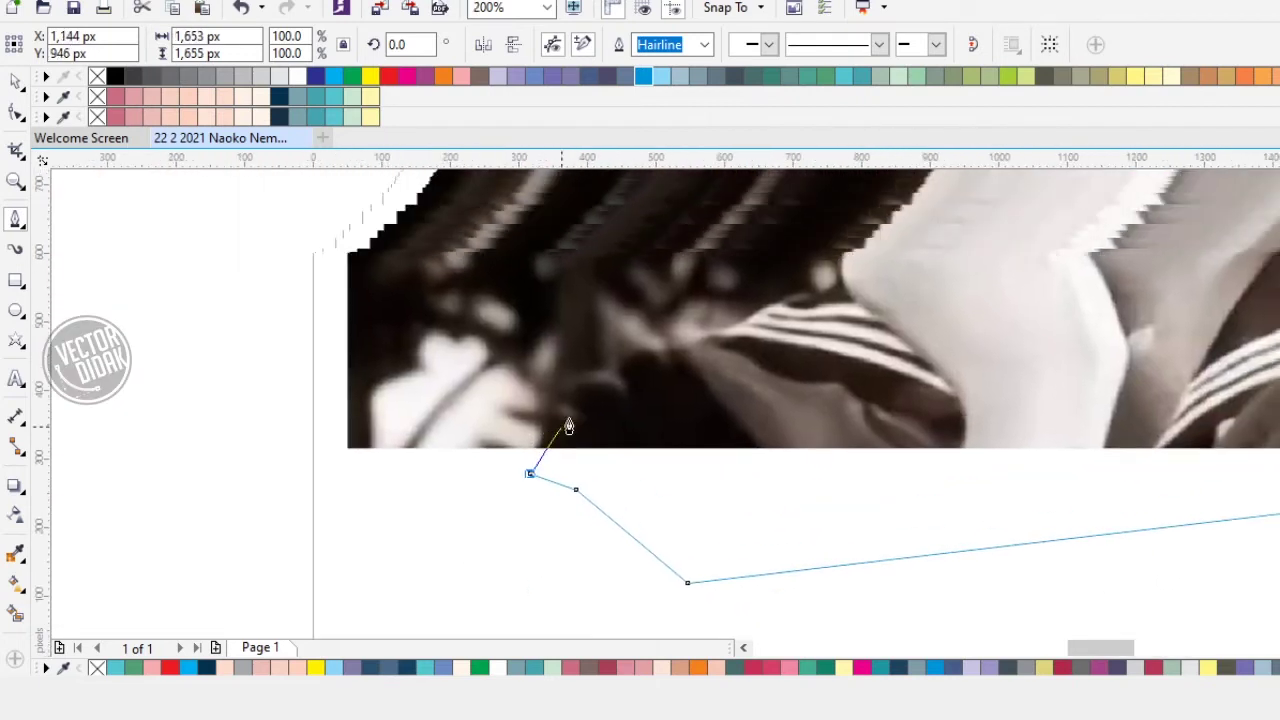
# Step: Trace the outline up over the opposite shoulder and along the hand's outer edge to the chin
pyautogui.scroll(1, 583, 385)
pyautogui.moveTo(588, 375); pyautogui.dragTo(626, 357)
pyautogui.click(648, 364)
pyautogui.moveTo(756, 340); pyautogui.dragTo(546, 420)
pyautogui.moveTo(617, 366); pyautogui.dragTo(693, 340)
pyautogui.click(772, 340)
pyautogui.moveTo(808, 270); pyautogui.dragTo(522, 481)
pyautogui.moveTo(538, 379); pyautogui.dragTo(497, 509)
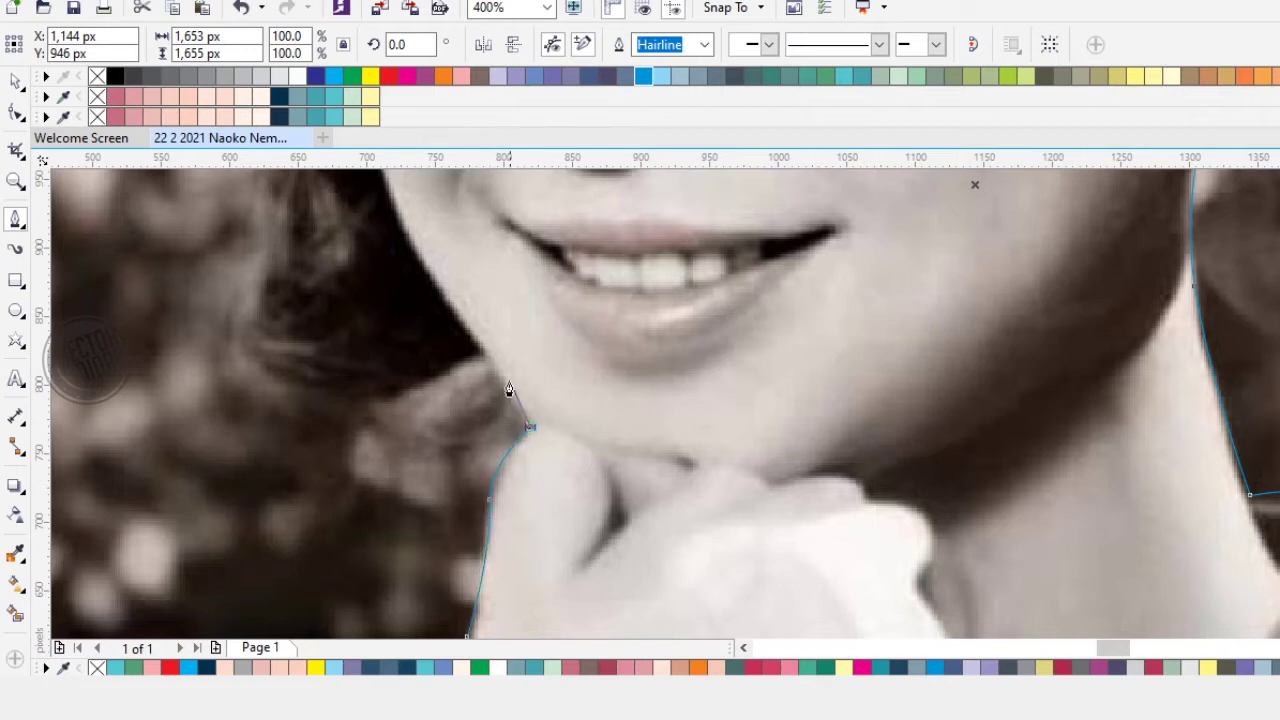
# Step: Trace the jaw edge up to the hair and around the pigtail's lower curl to its outer edge
pyautogui.moveTo(509, 389); pyautogui.dragTo(548, 495)
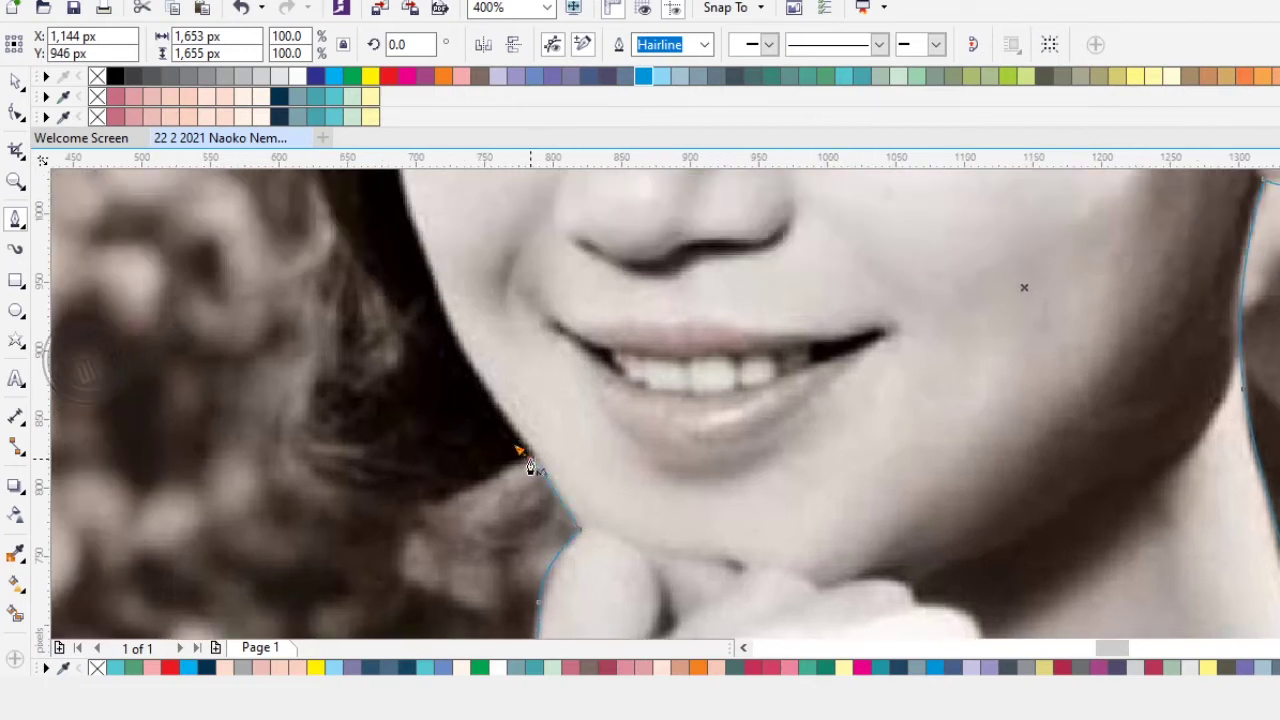
pyautogui.scroll(-2, 530, 468)
pyautogui.scroll(2, 492, 532)
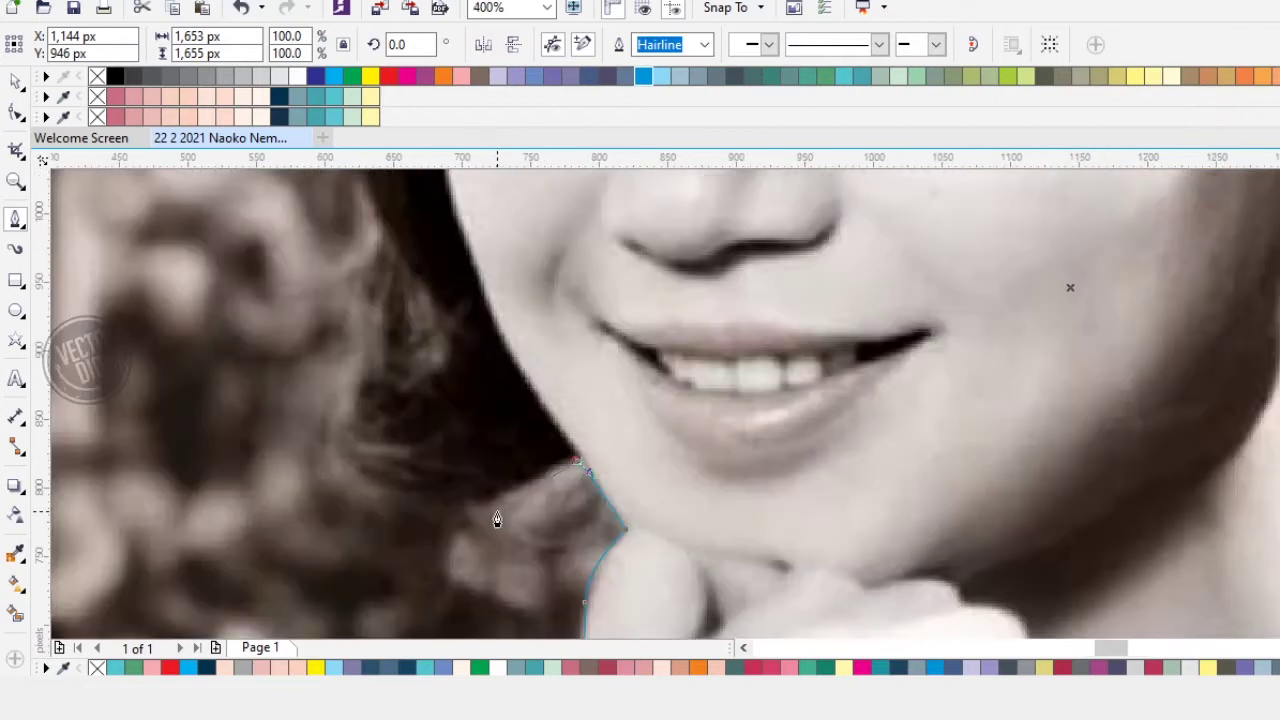
pyautogui.moveTo(335, 476); pyautogui.dragTo(340, 432)
pyautogui.moveTo(383, 370); pyautogui.dragTo(485, 527)
pyautogui.scroll(3, 431, 351)
pyautogui.click(407, 412)
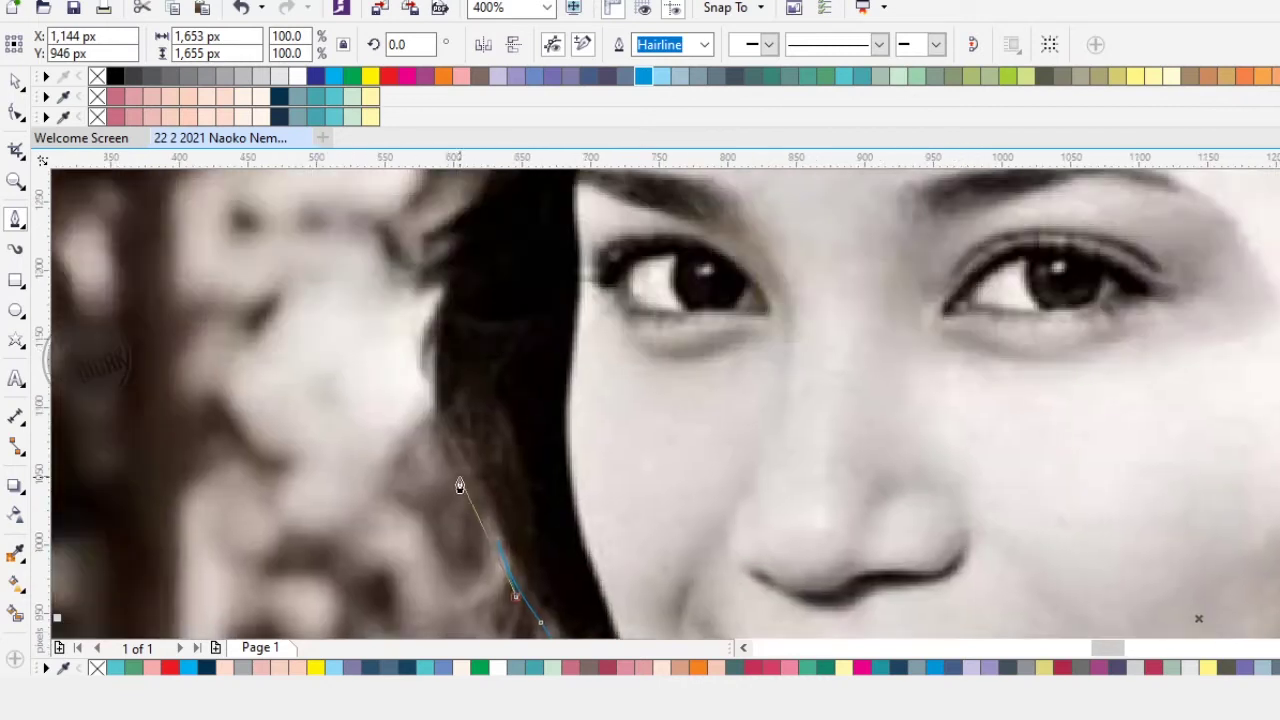
# Step: Trace the hair's outer edge from nose level up past the eye to where it meets the face above the brow
pyautogui.moveTo(431, 407); pyautogui.dragTo(430, 392)
pyautogui.click(436, 351)
pyautogui.click(429, 386)
pyautogui.moveTo(421, 269); pyautogui.dragTo(375, 481)
pyautogui.moveTo(418, 422); pyautogui.dragTo(460, 349)
pyautogui.moveTo(535, 305); pyautogui.dragTo(580, 288)
# Step: Continue the outline up along the side of the forehead and add a small pointed strand at the hairline
pyautogui.scroll(5, 474, 317)
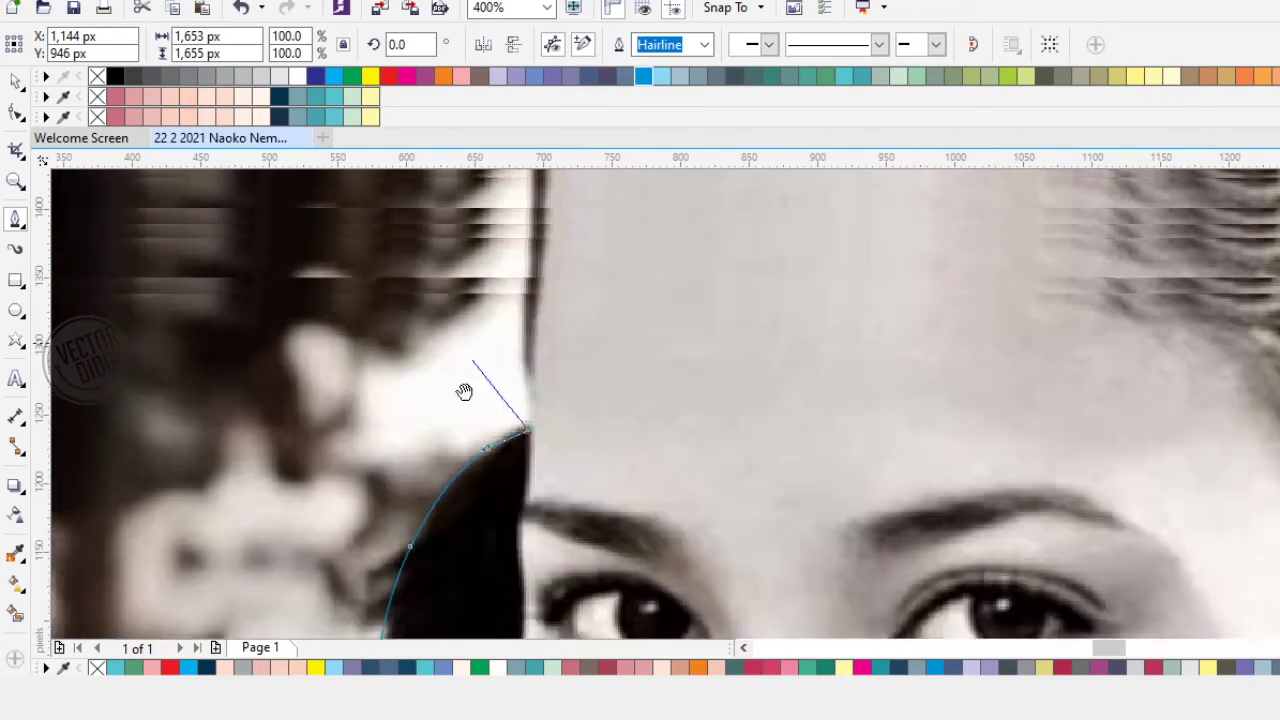
pyautogui.scroll(2, 476, 430)
pyautogui.moveTo(470, 442); pyautogui.dragTo(489, 362)
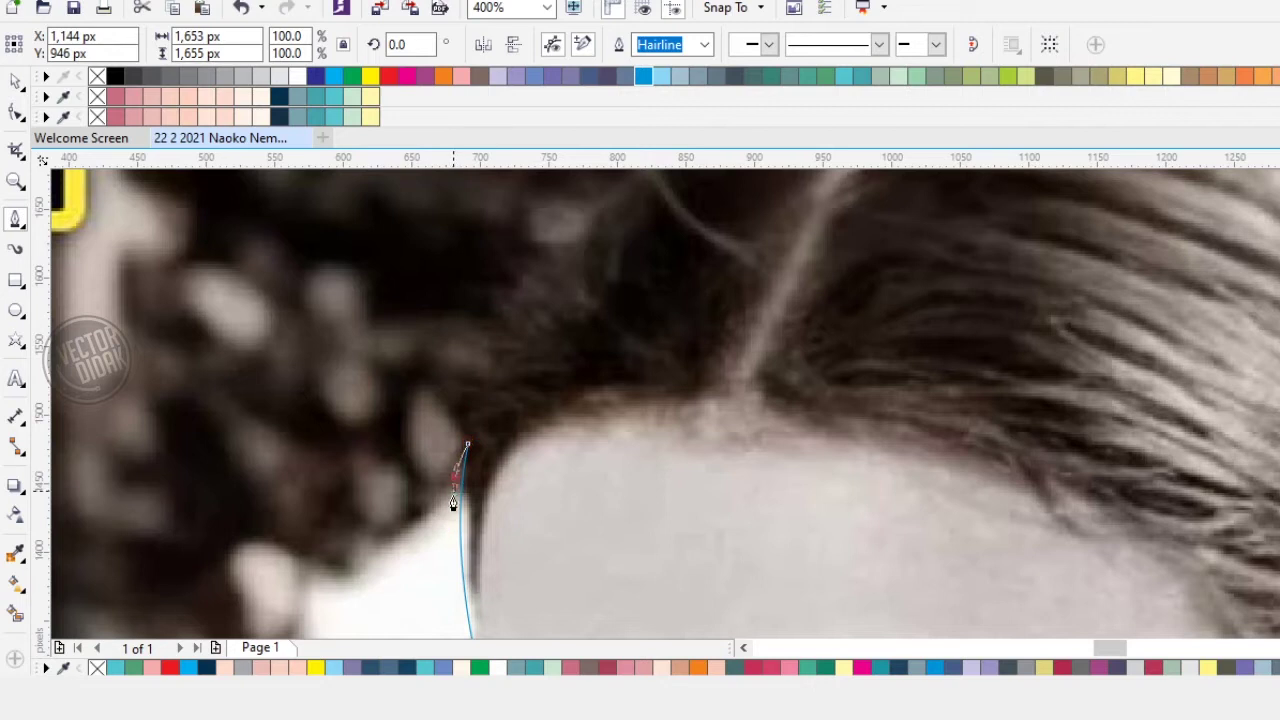
pyautogui.scroll(3, 471, 383)
# Step: Try to curve the outline from the side of the forehead toward the crown, and undo those segments
pyautogui.moveTo(449, 451); pyautogui.dragTo(625, 338)
pyautogui.click(520, 380)
pyautogui.scroll(3, 474, 434)
pyautogui.hscroll(2, 474, 434)
pyautogui.hotkey('ctrl', 'z')
pyautogui.hotkey('ctrl', 'z')
# Step: Trace the hair around the side of the head and over the crown, closing the silhouette at its starting node
pyautogui.moveTo(446, 490); pyautogui.dragTo(491, 424)
pyautogui.moveTo(540, 350); pyautogui.dragTo(595, 315)
pyautogui.hotkey('ctrl', 'z')
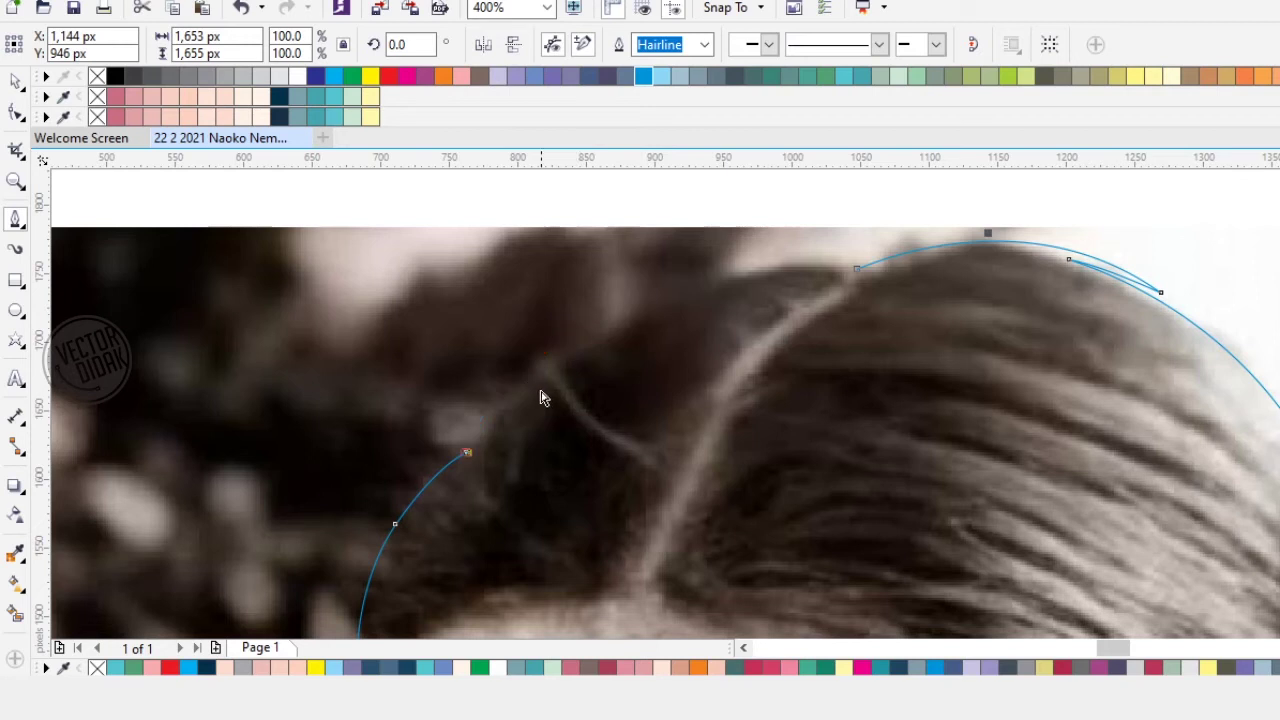
pyautogui.moveTo(550, 351); pyautogui.dragTo(620, 333)
pyautogui.click(622, 317)
pyautogui.click(612, 332)
pyautogui.moveTo(858, 269); pyautogui.dragTo(720, 238)
pyautogui.scroll(-2, 722, 350)
pyautogui.moveTo(654, 446); pyautogui.dragTo(595, 310)
pyautogui.scroll(-1, 672, 368)
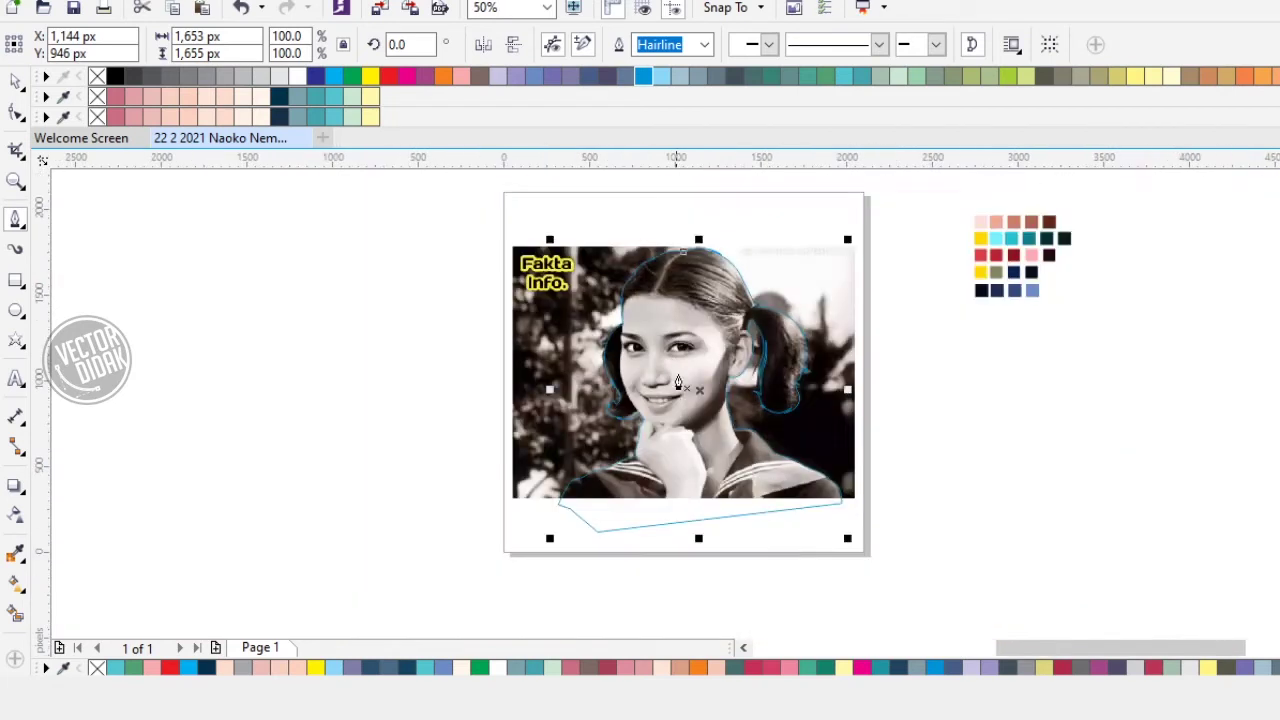
# Step: Place a copy of the silhouette beside the page, filled dark navy with no outline
pyautogui.moveTo(702, 388); pyautogui.dragTo(240, 326)
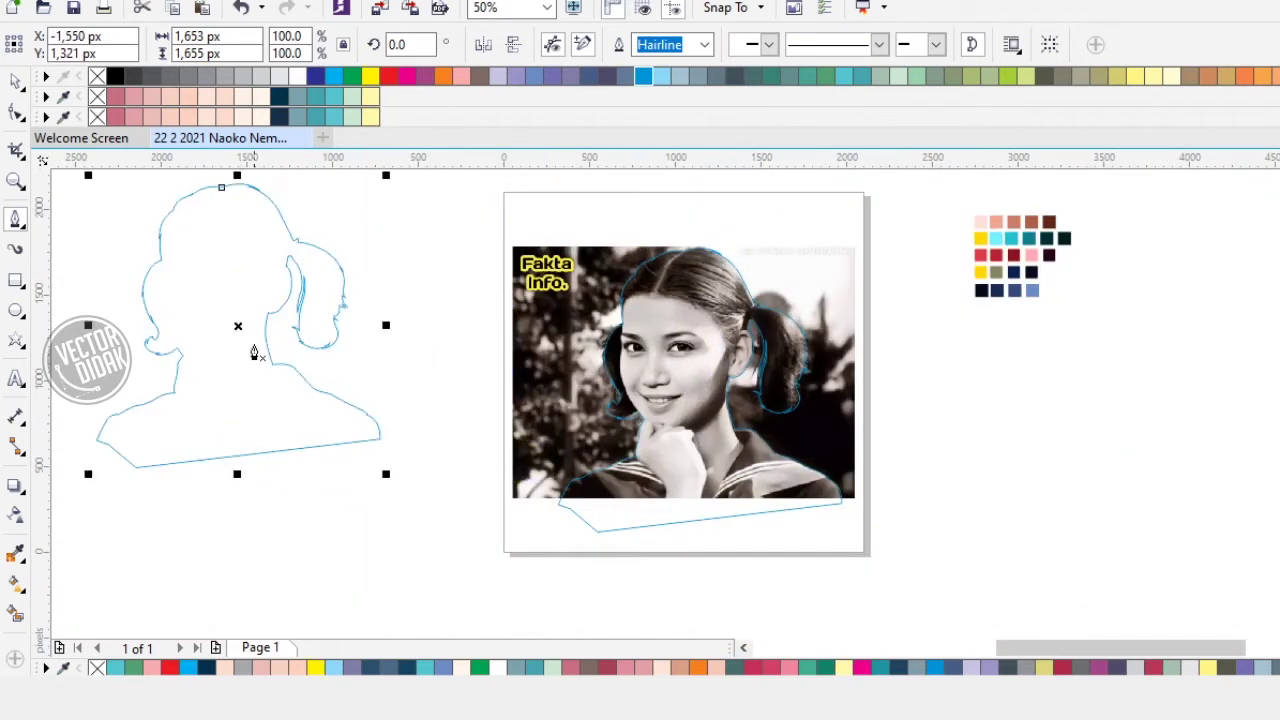
pyautogui.click(281, 116)
pyautogui.rightClick(97, 117)
pyautogui.click(354, 222)
pyautogui.click(15, 83)
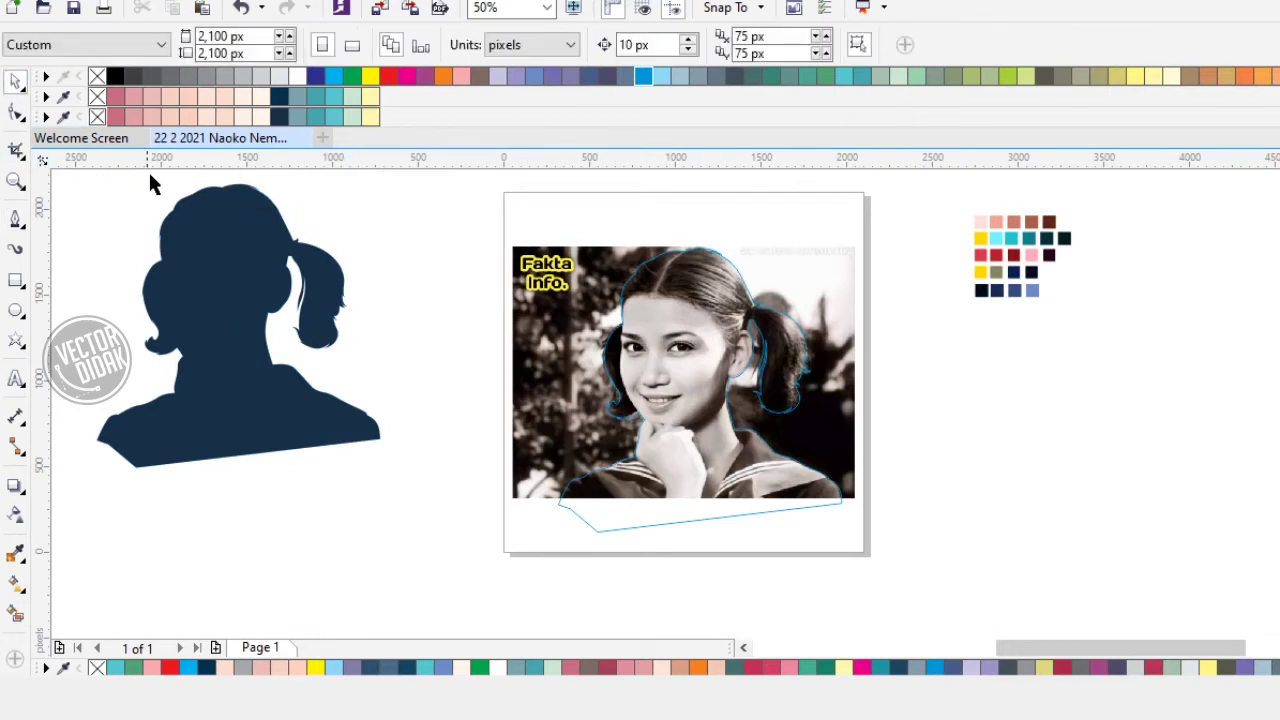
pyautogui.moveTo(208, 240); pyautogui.dragTo(179, 262)
pyautogui.click(383, 346)
pyautogui.click(585, 458)
pyautogui.click(488, 471)
# Step: Draw a rectangle wider than the photo and place it directly below the photo's bottom edge, about 2,563 by 572 px
pyautogui.click(14, 284)
pyautogui.moveTo(456, 334); pyautogui.dragTo(896, 430)
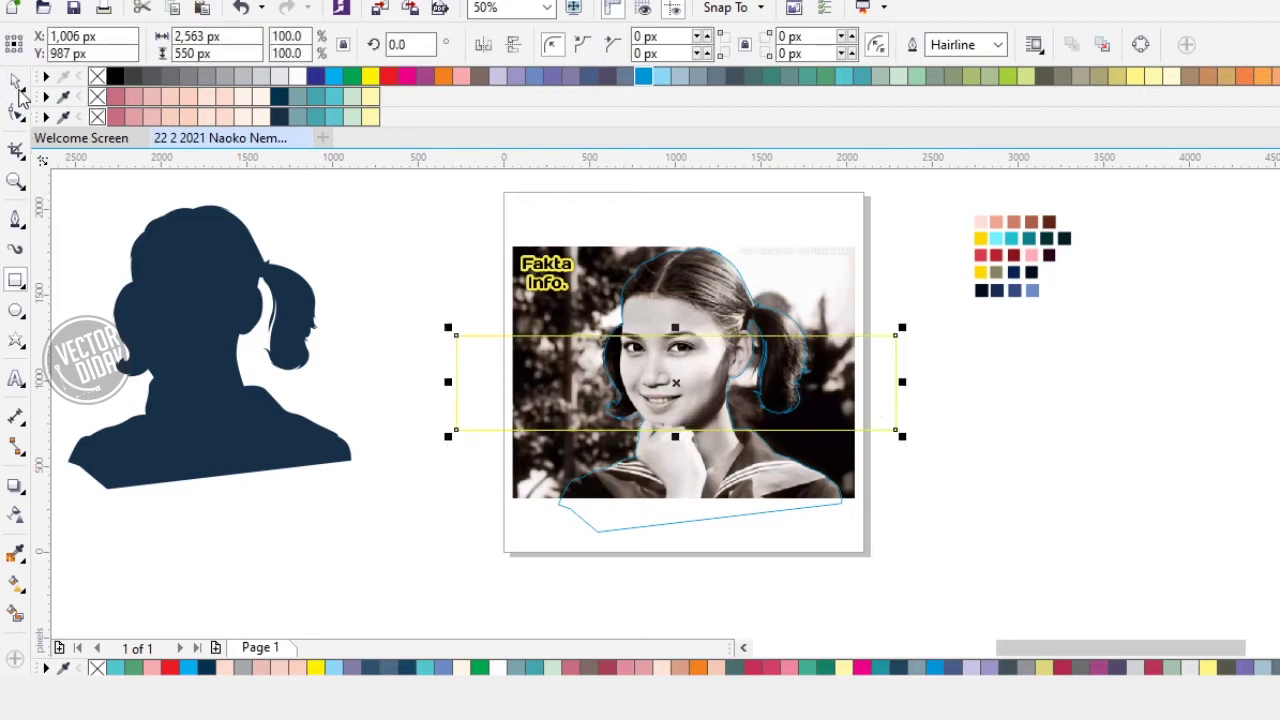
pyautogui.keyDown('shift'); pyautogui.click(573, 286); pyautogui.keyUp('shift')
pyautogui.press('b')
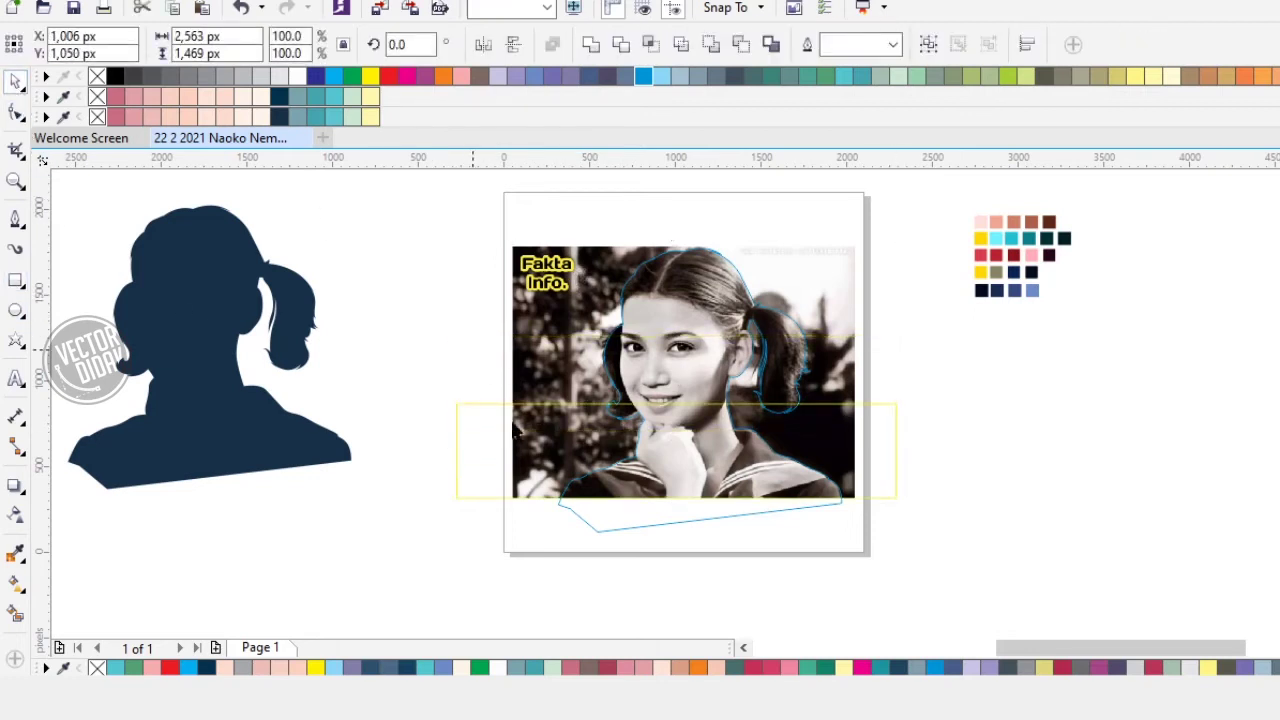
pyautogui.click(508, 405)
pyautogui.moveTo(676, 393); pyautogui.dragTo(690, 598)
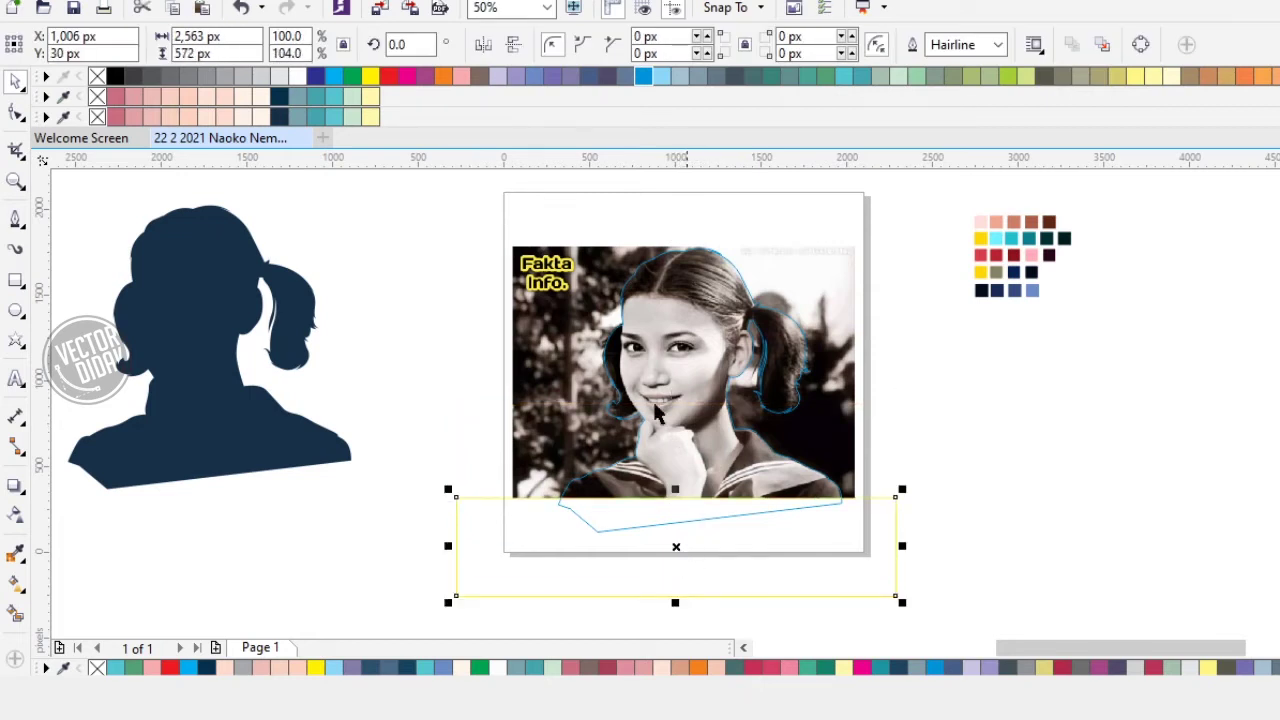
# Step: Give the rectangle a blue outline, duplicate it in place and trim the silhouette's base with Back Minus Front
pyautogui.rightClick(337, 84)
pyautogui.click(409, 222)
pyautogui.click(513, 505)
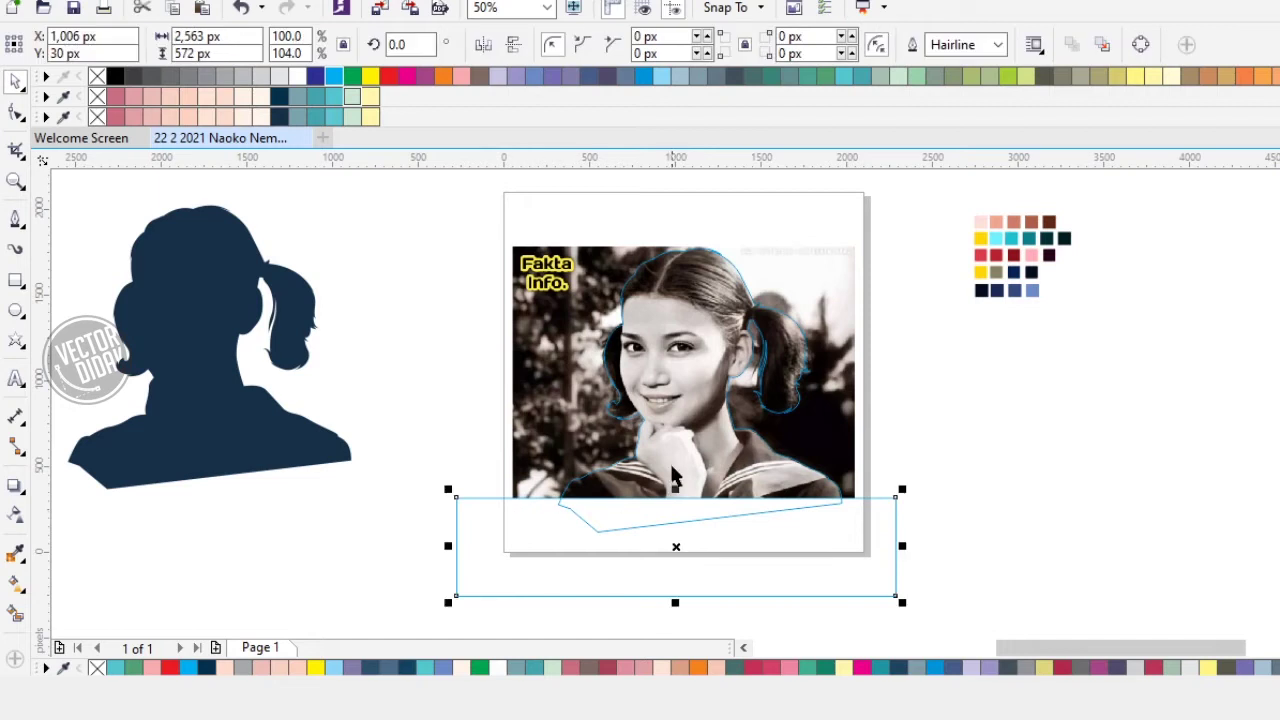
pyautogui.click(199, 10)
pyautogui.keyDown('shift'); pyautogui.click(668, 270); pyautogui.keyUp('shift')
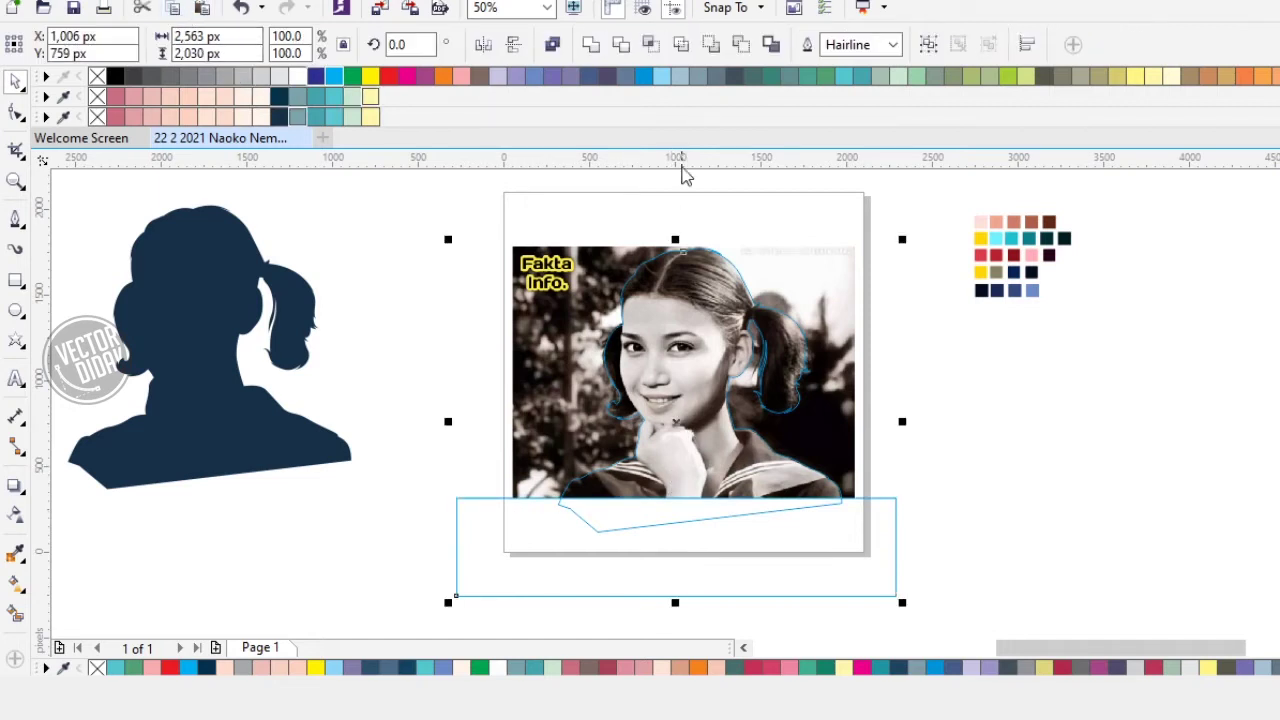
pyautogui.click(742, 50)
# Step: Lock the rectangle below the photo and the portrait photo itself
pyautogui.click(843, 537)
pyautogui.click(860, 531)
pyautogui.rightClick(860, 531)
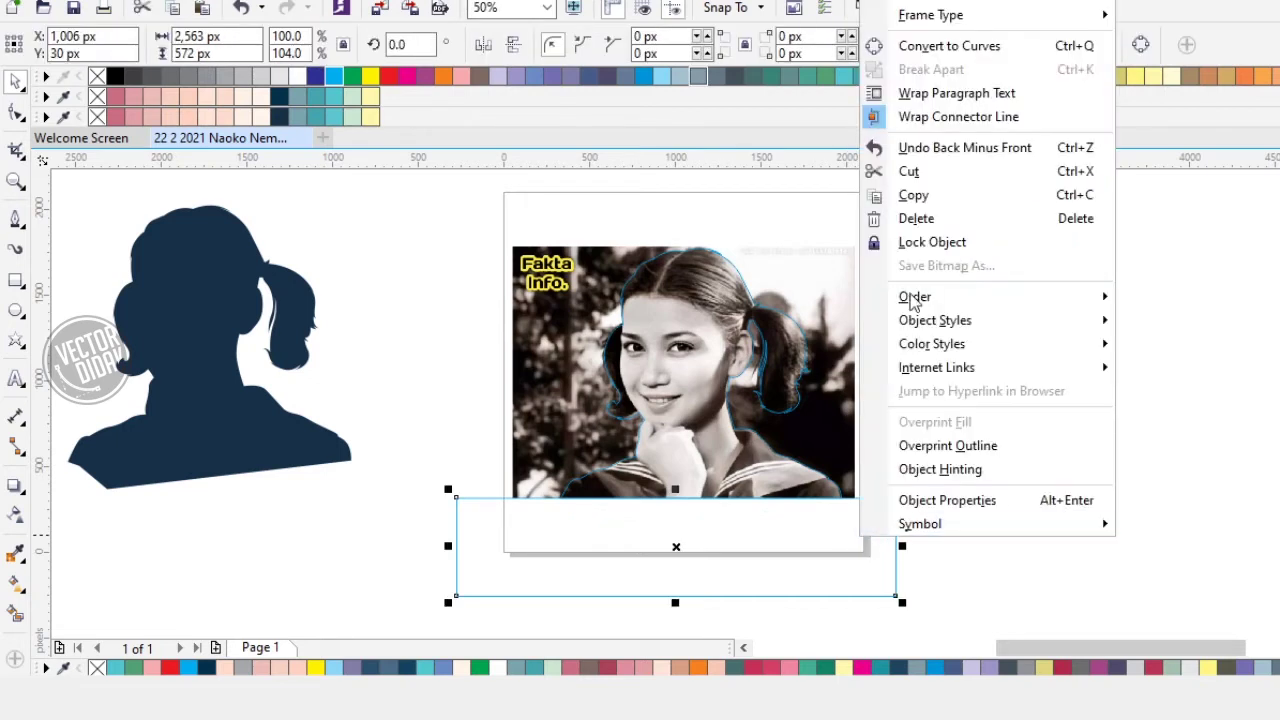
pyautogui.click(932, 243)
pyautogui.click(1074, 346)
pyautogui.click(555, 317)
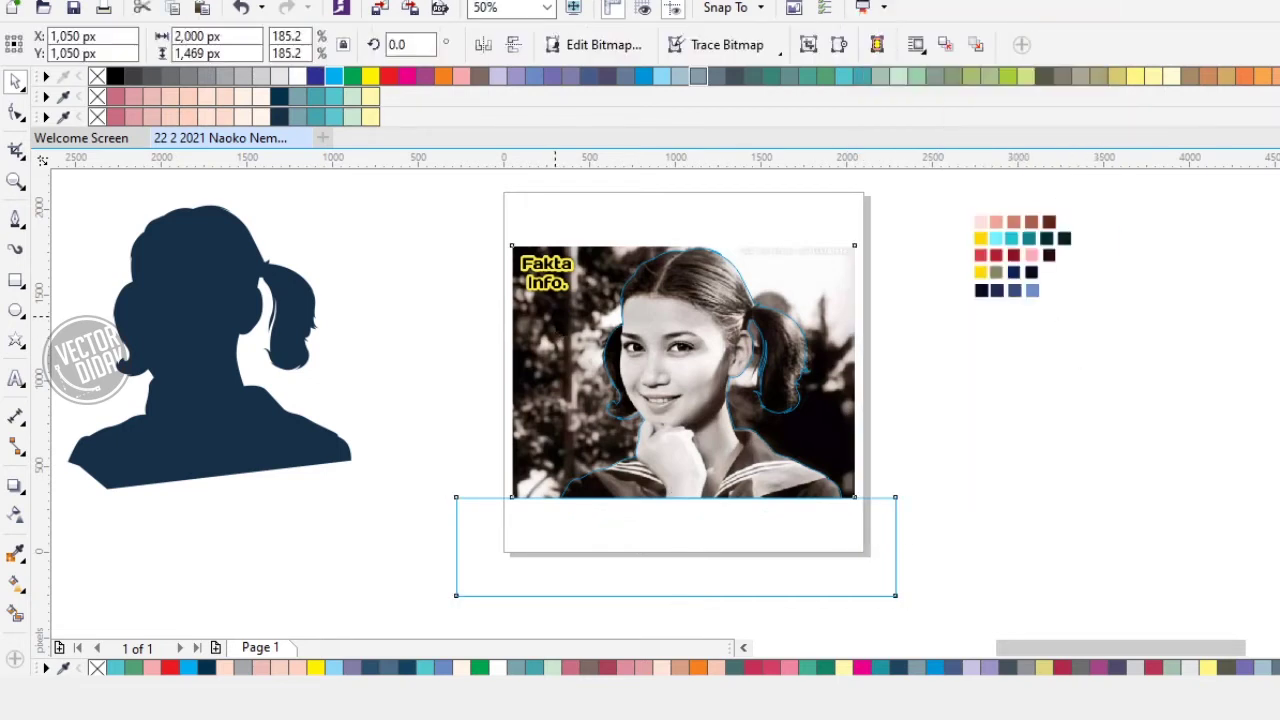
pyautogui.rightClick(556, 317)
pyautogui.click(618, 448)
pyautogui.click(1093, 498)
# Step: Delete the navy silhouette copy beside the page
pyautogui.moveTo(211, 383); pyautogui.dragTo(176, 435)
pyautogui.press('Delete')
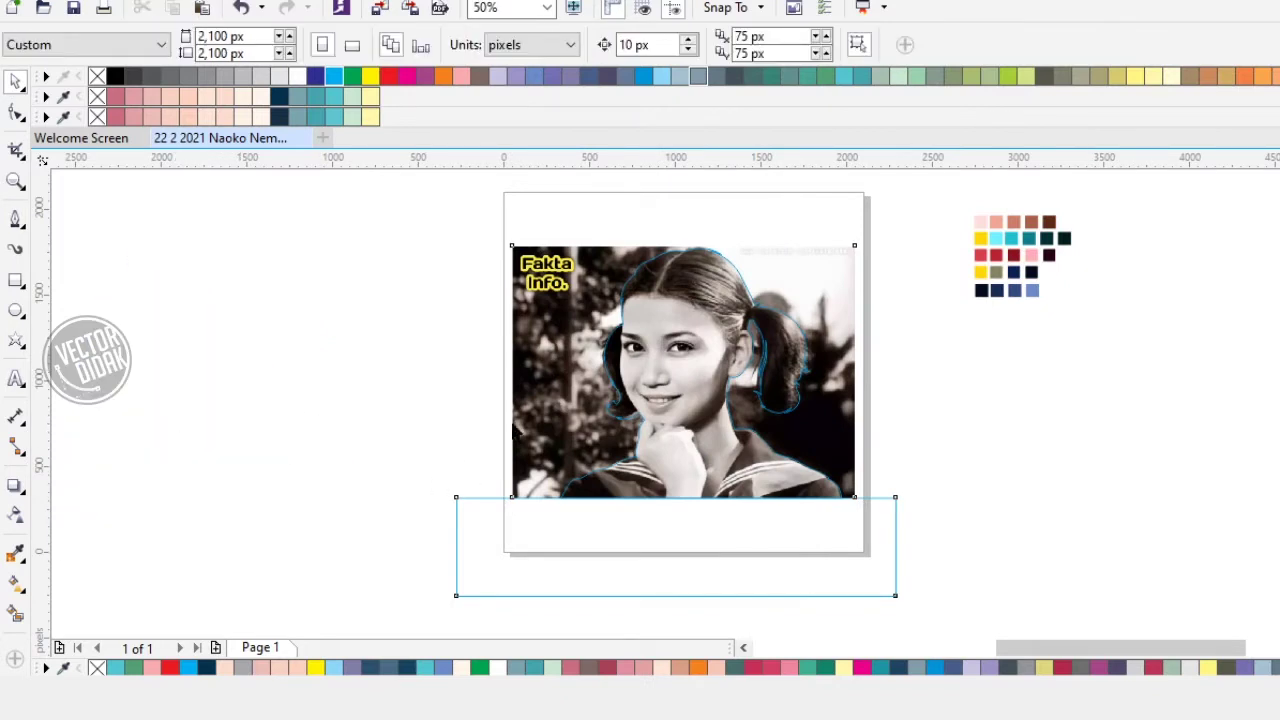
# Step: Start a new Pen path at the lower end of the hair parting with a small pointed notch toward the forehead
pyautogui.click(16, 220)
pyautogui.scroll(4, 650, 300)
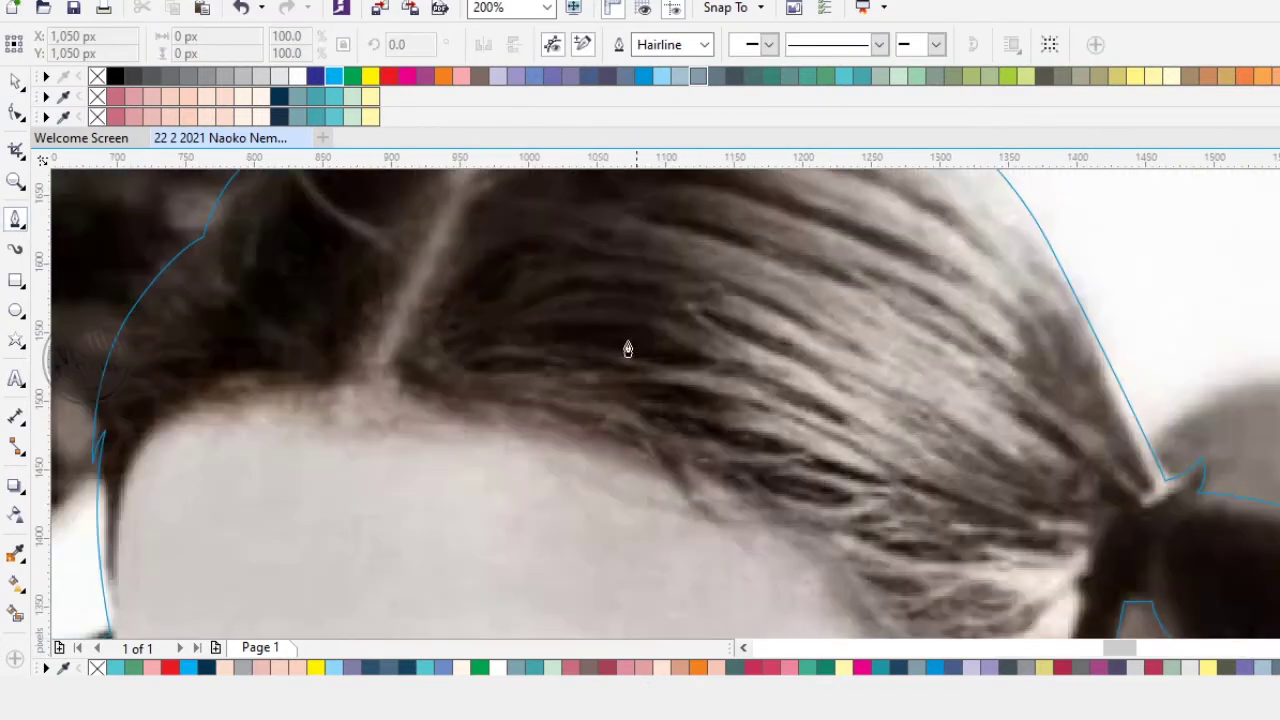
pyautogui.scroll(-1, 490, 360)
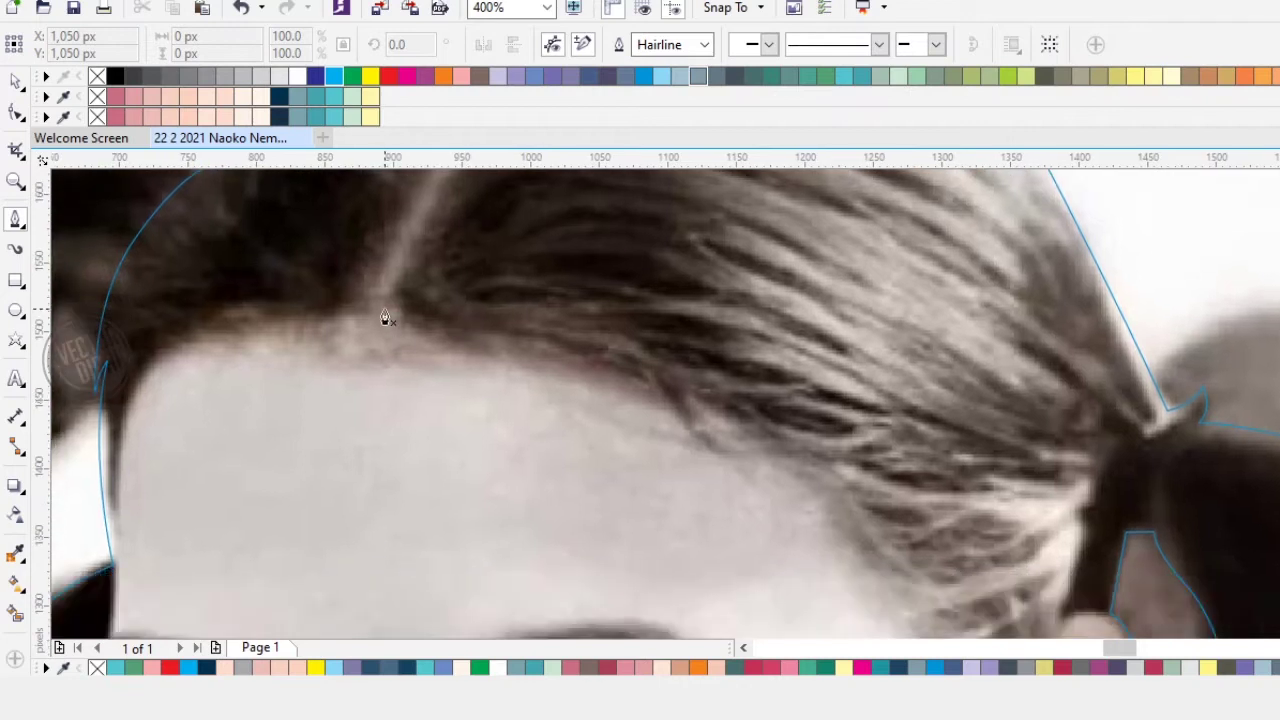
pyautogui.moveTo(401, 265); pyautogui.dragTo(359, 360)
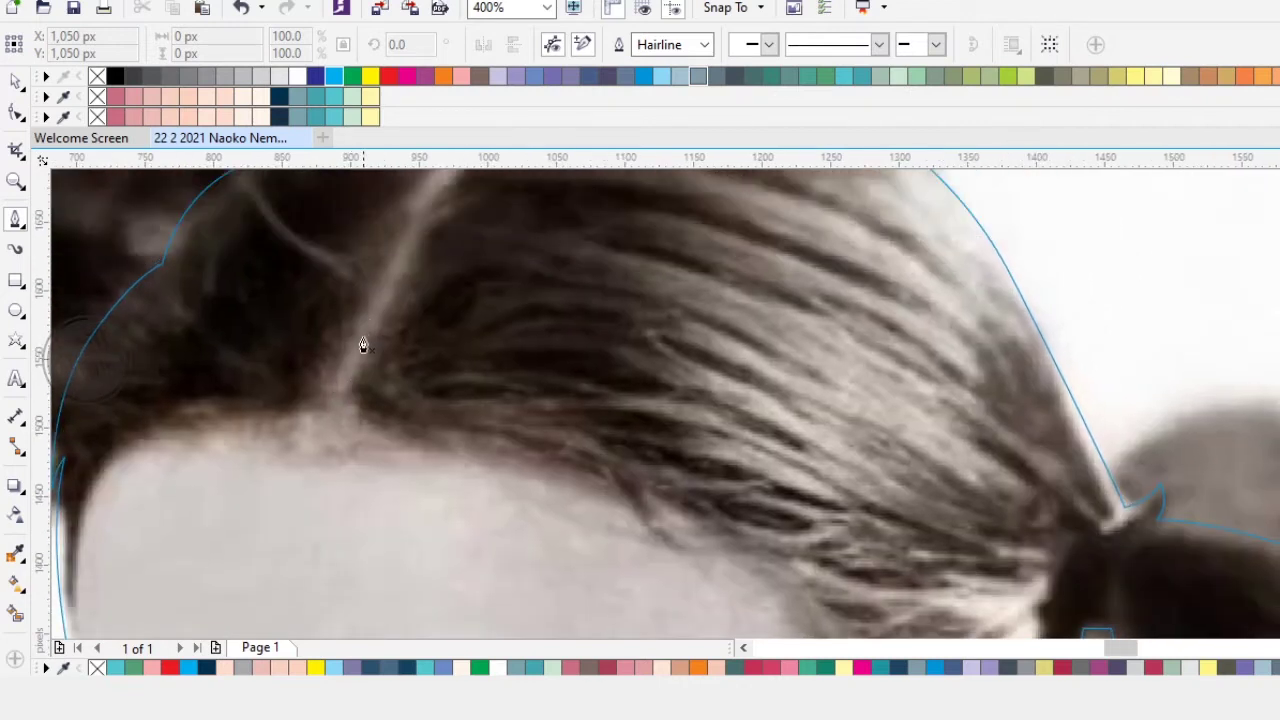
pyautogui.scroll(2, 354, 360)
pyautogui.click(376, 367)
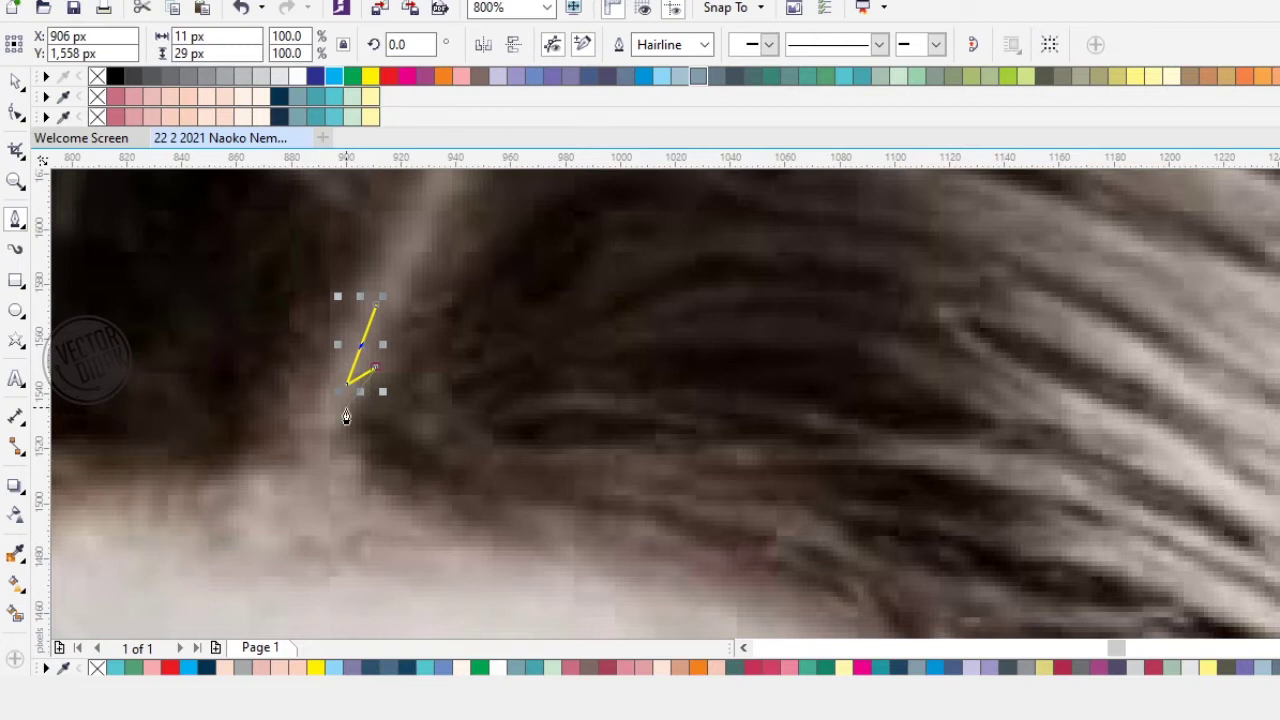
pyautogui.click(320, 446)
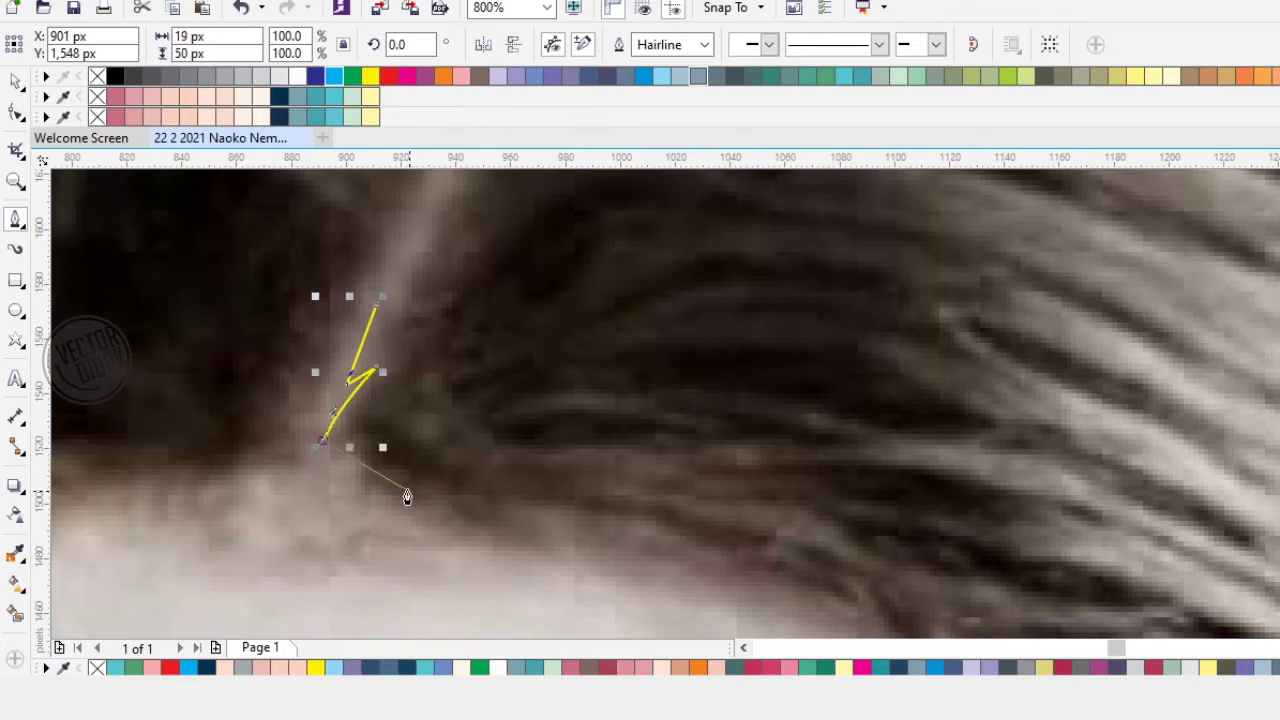
# Step: Trace the hairline from the parting across the forehead, adding pointed strands along the edge
pyautogui.moveTo(409, 497); pyautogui.dragTo(440, 356)
pyautogui.click(596, 428)
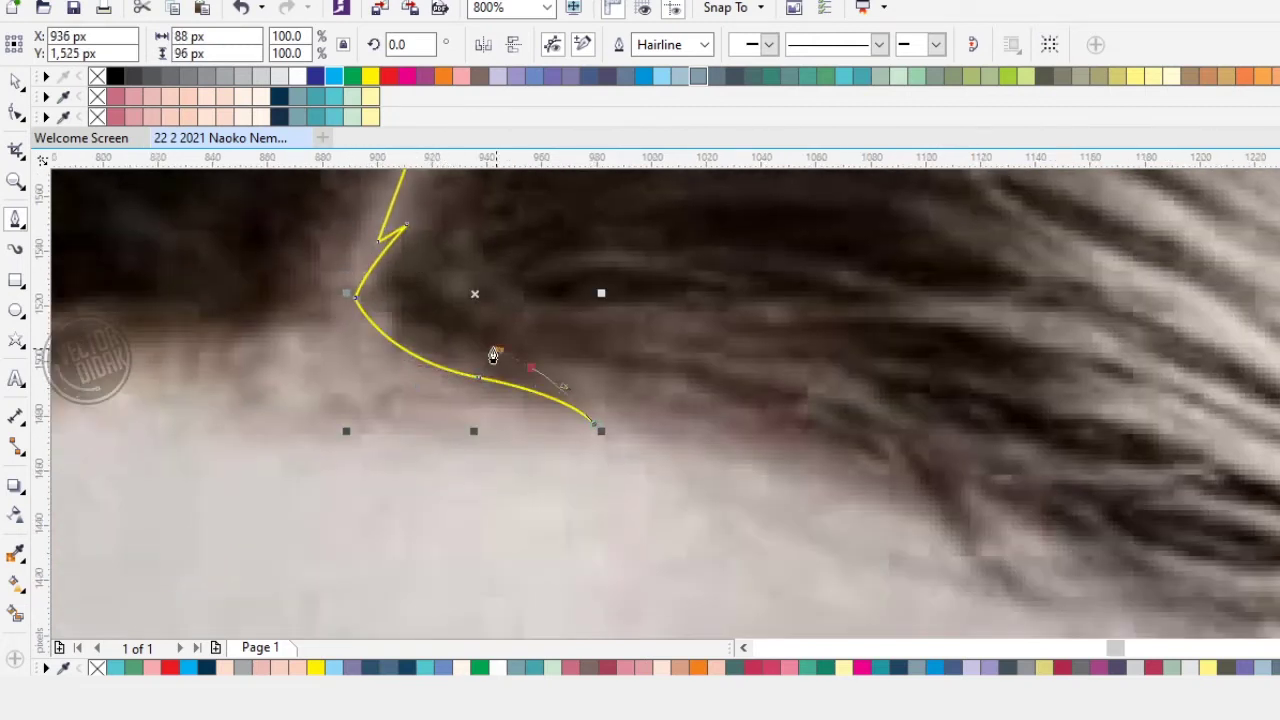
pyautogui.moveTo(721, 442); pyautogui.dragTo(588, 335)
pyautogui.moveTo(672, 356); pyautogui.dragTo(773, 432)
pyautogui.click(816, 457)
pyautogui.click(760, 397)
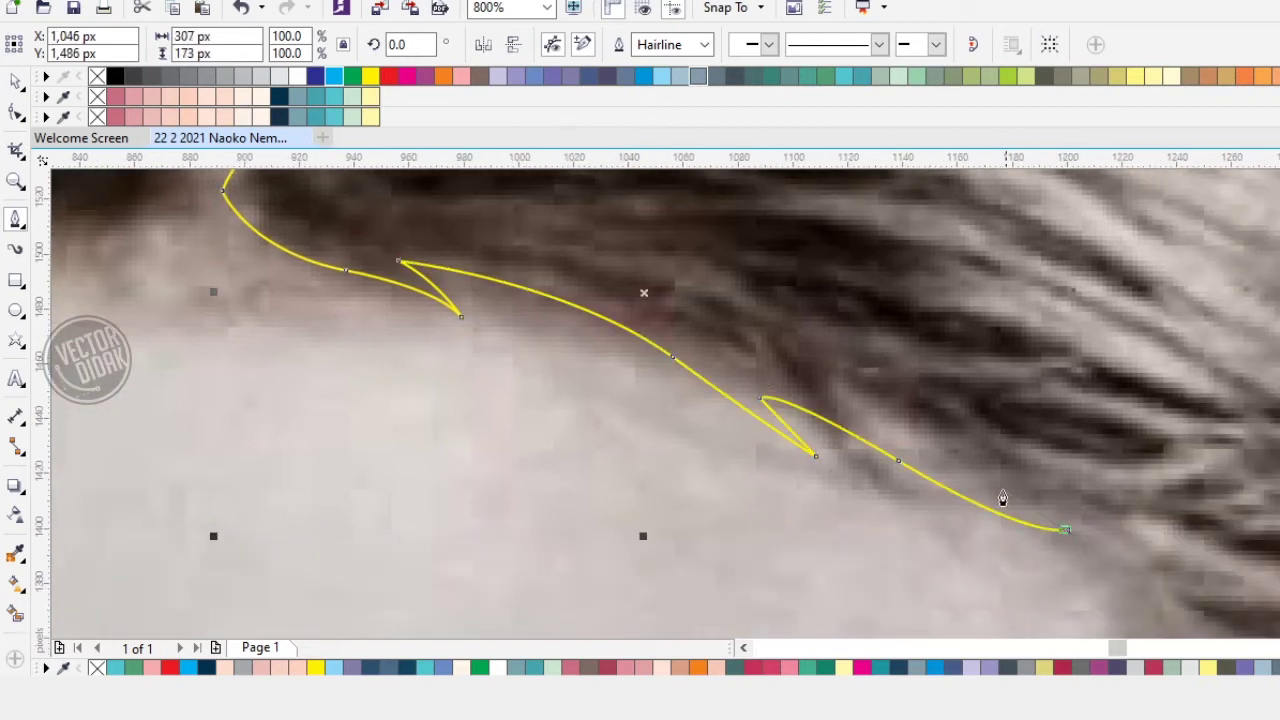
# Step: Curve the hairline down to the temple, ending in a pointed strand that doubles back to the hair's edge
pyautogui.scroll(-3, 729, 300)
pyautogui.scroll(1, 736, 349)
pyautogui.scroll(2, 736, 349)
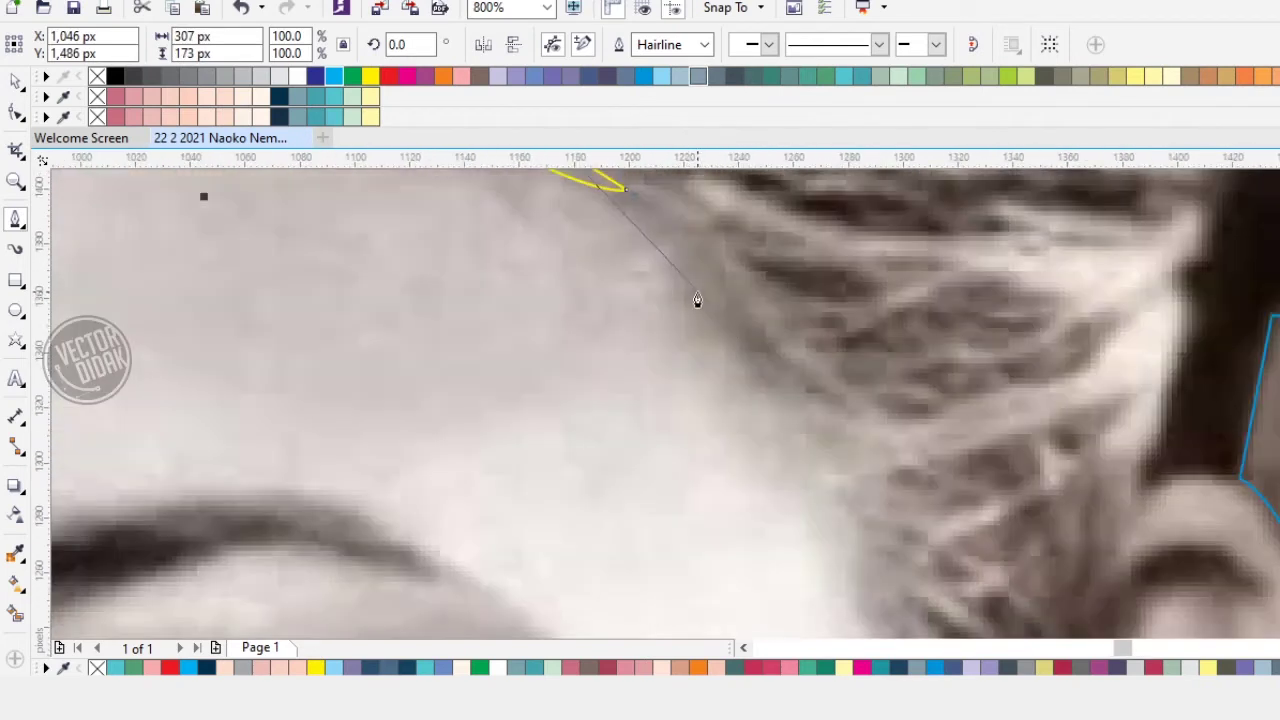
pyautogui.moveTo(812, 541); pyautogui.dragTo(814, 536)
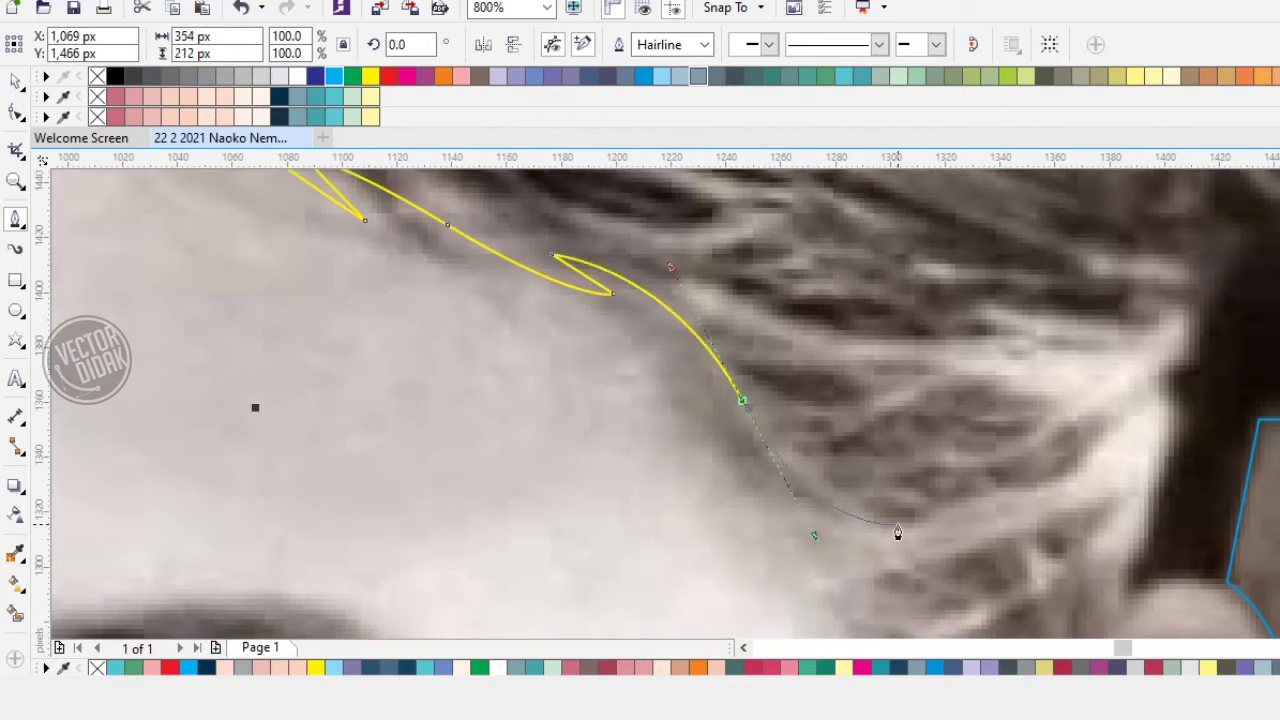
pyautogui.click(904, 517)
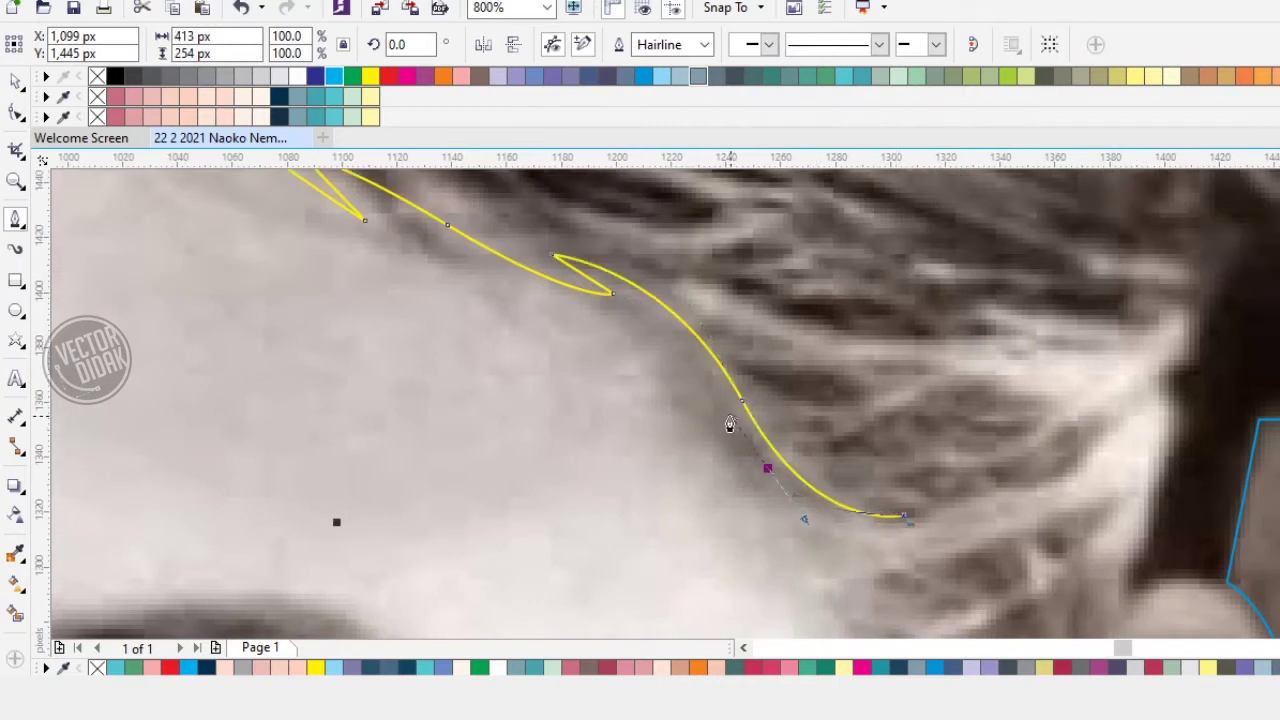
pyautogui.moveTo(698, 405); pyautogui.dragTo(694, 396)
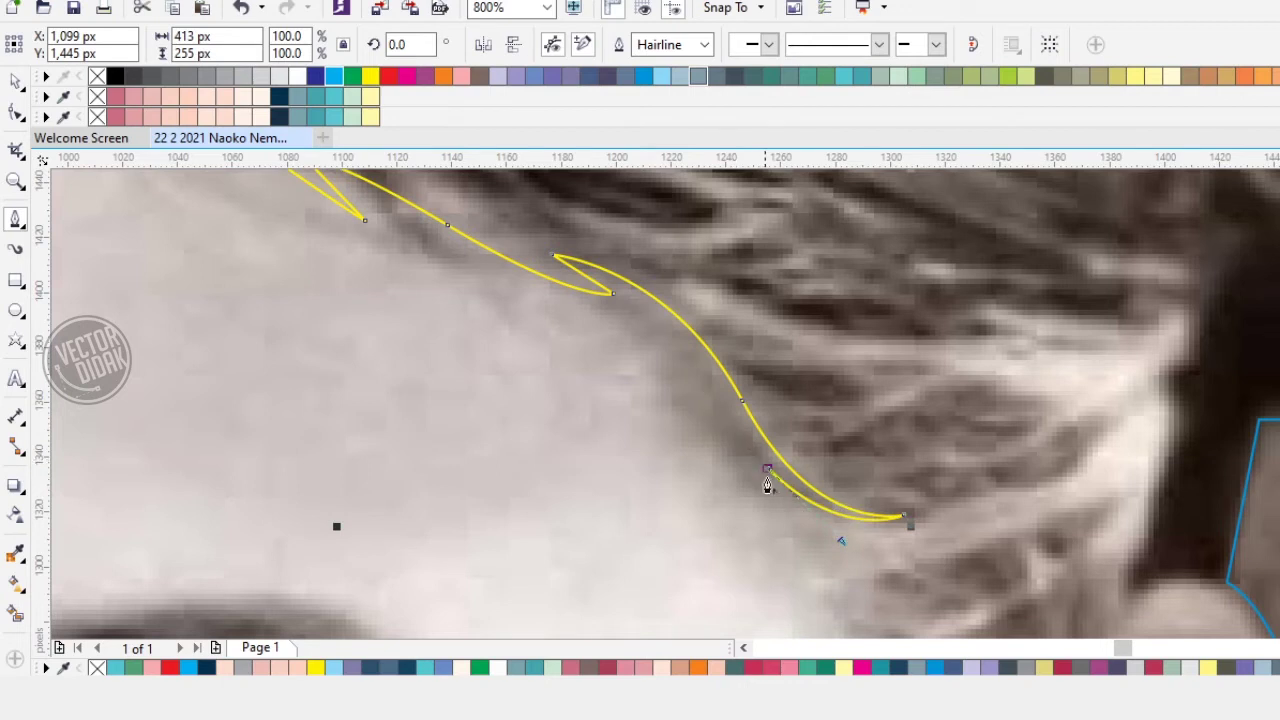
# Step: Add another long pointed strand running from the temple toward the top of the ear
pyautogui.moveTo(800, 537); pyautogui.dragTo(611, 349)
pyautogui.moveTo(715, 361); pyautogui.dragTo(791, 371)
pyautogui.click(805, 398)
pyautogui.moveTo(669, 384); pyautogui.dragTo(671, 382)
pyautogui.click(640, 363)
# Step: Trace a downward-pointing strand at the temple and continue the hairline curve toward the front of the ear
pyautogui.moveTo(699, 461)
pyautogui.mouseDown()
pyautogui.moveTo(646, 319)
pyautogui.moveTo(685, 396)
pyautogui.mouseUp()
pyautogui.click(706, 404)
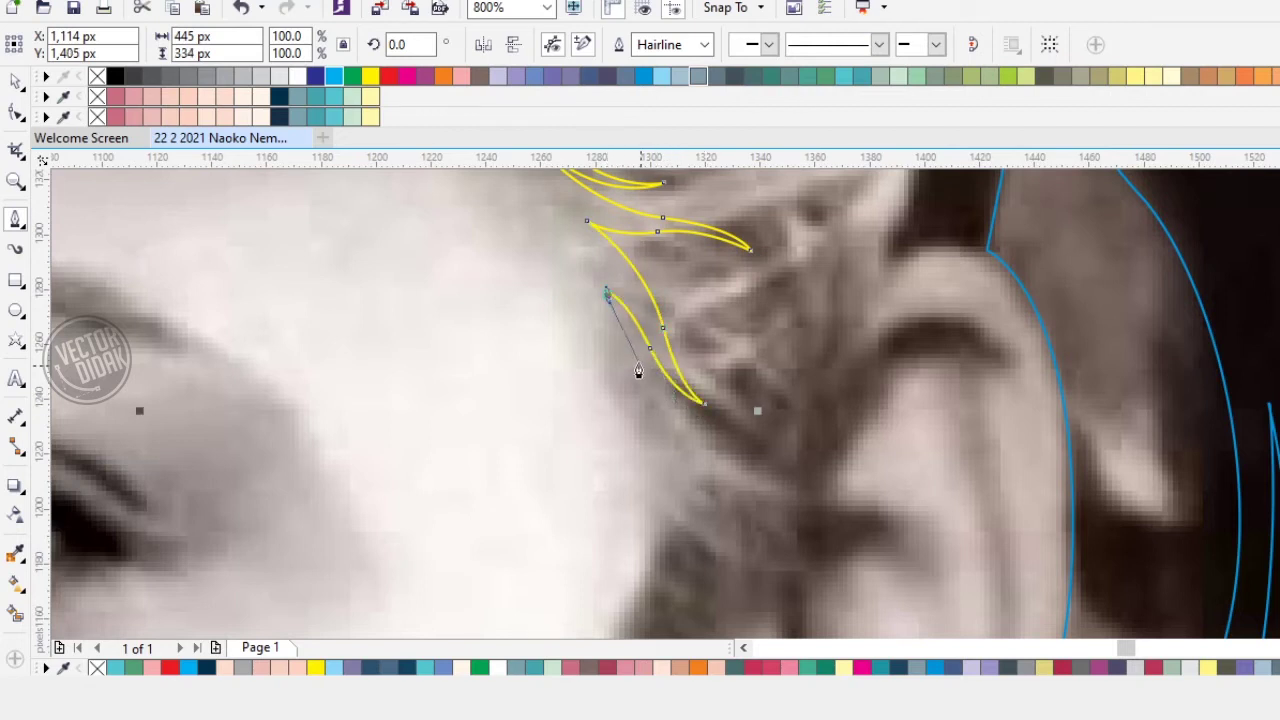
pyautogui.scroll(-1, 630, 340)
pyautogui.moveTo(628, 309); pyautogui.dragTo(633, 371)
pyautogui.moveTo(736, 428); pyautogui.dragTo(737, 429)
# Step: Try to trace a strand tip in front of the ear and the sideburn edge below it
pyautogui.click(752, 459)
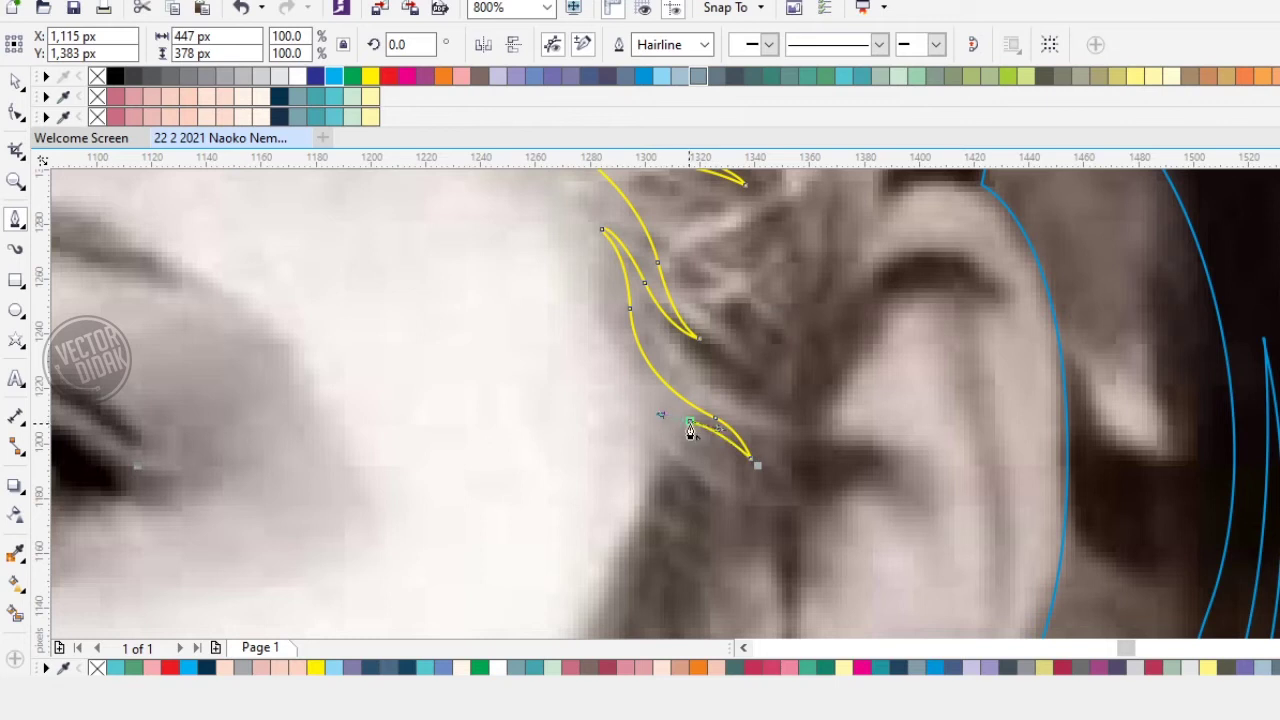
pyautogui.scroll(-3, 662, 498)
pyautogui.hscroll(-1, 662, 498)
pyautogui.click(671, 487)
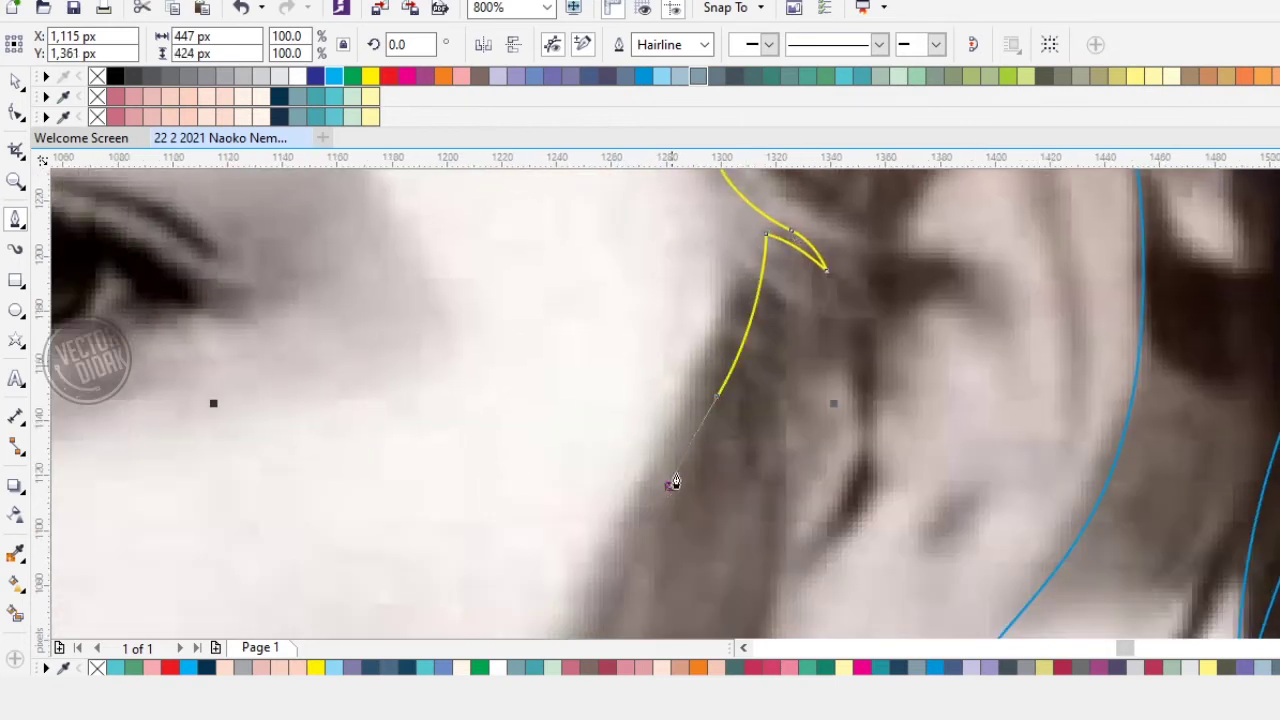
pyautogui.scroll(-2, 704, 408)
pyautogui.moveTo(704, 408); pyautogui.dragTo(671, 377)
pyautogui.scroll(2, 668, 376)
pyautogui.scroll(-4, 637, 406)
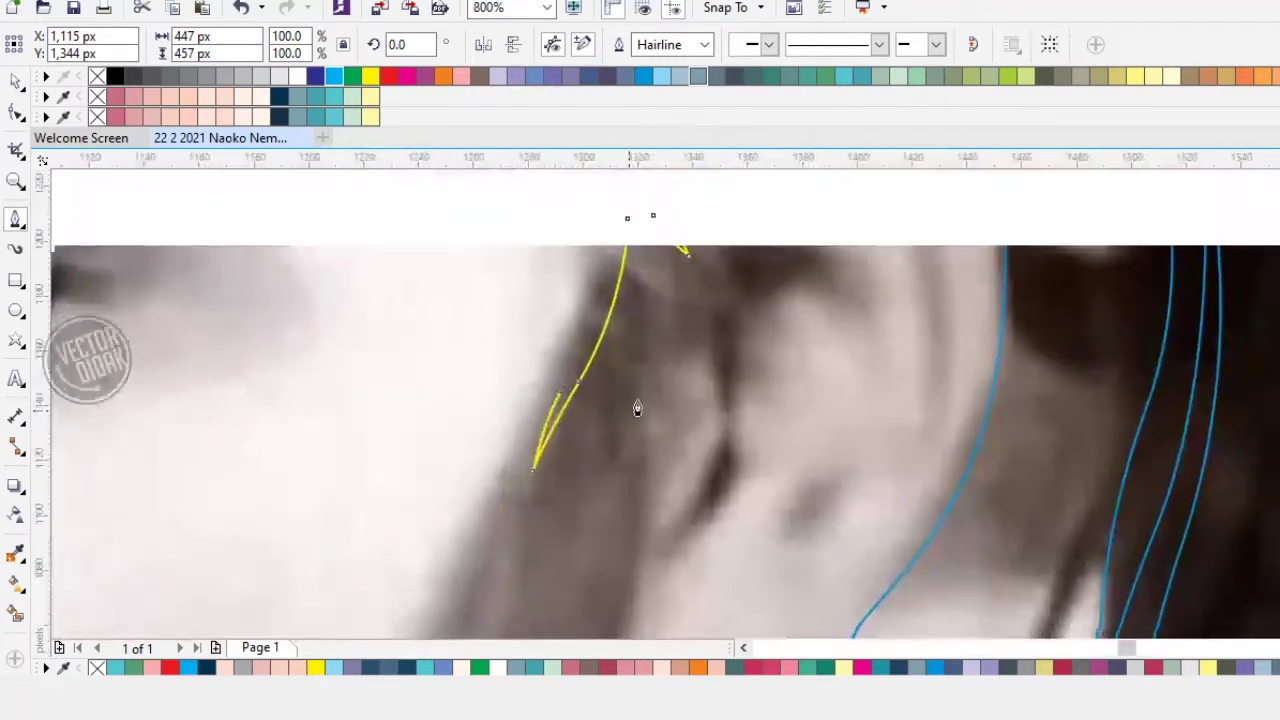
pyautogui.scroll(4, 643, 409)
# Step: Undo the sideburn segments back to the hairline curve in front of the ear
pyautogui.hotkey('ctrl', 'z')
pyautogui.hotkey('ctrl', 'z')
pyautogui.hotkey('ctrl', 'z')
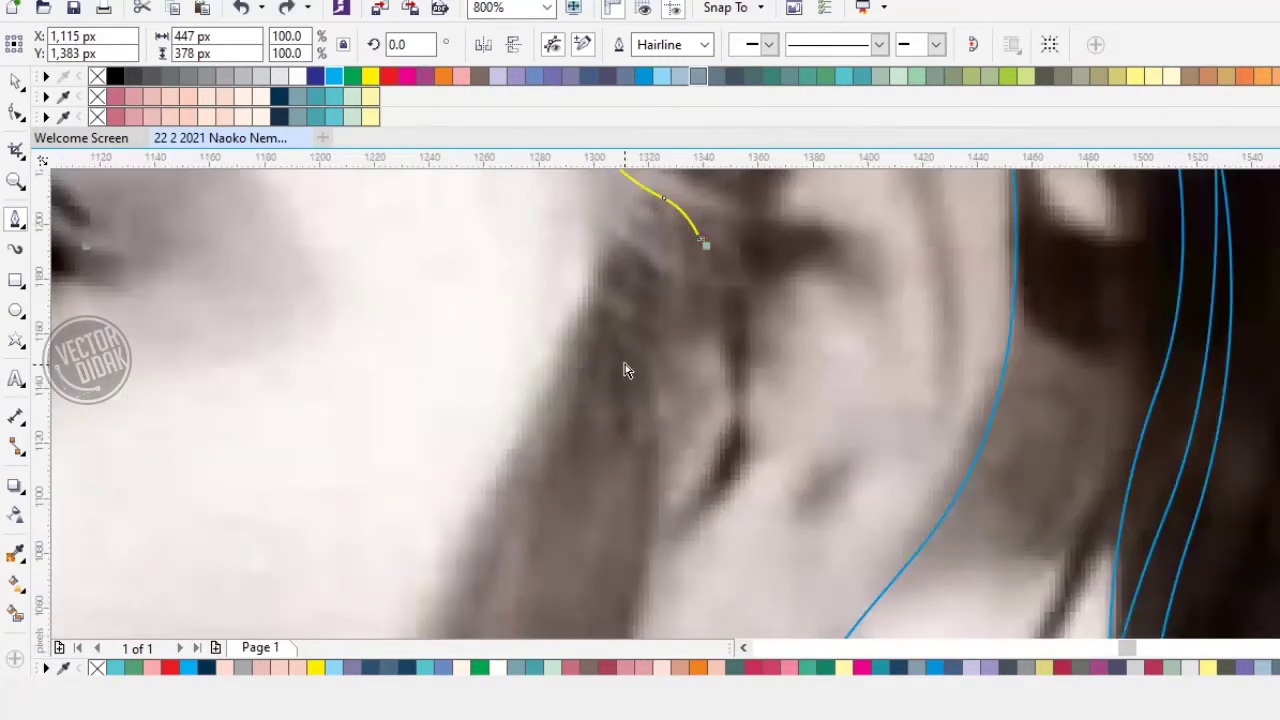
pyautogui.moveTo(606, 312); pyautogui.dragTo(582, 436)
pyautogui.hotkey('ctrl', 'z')
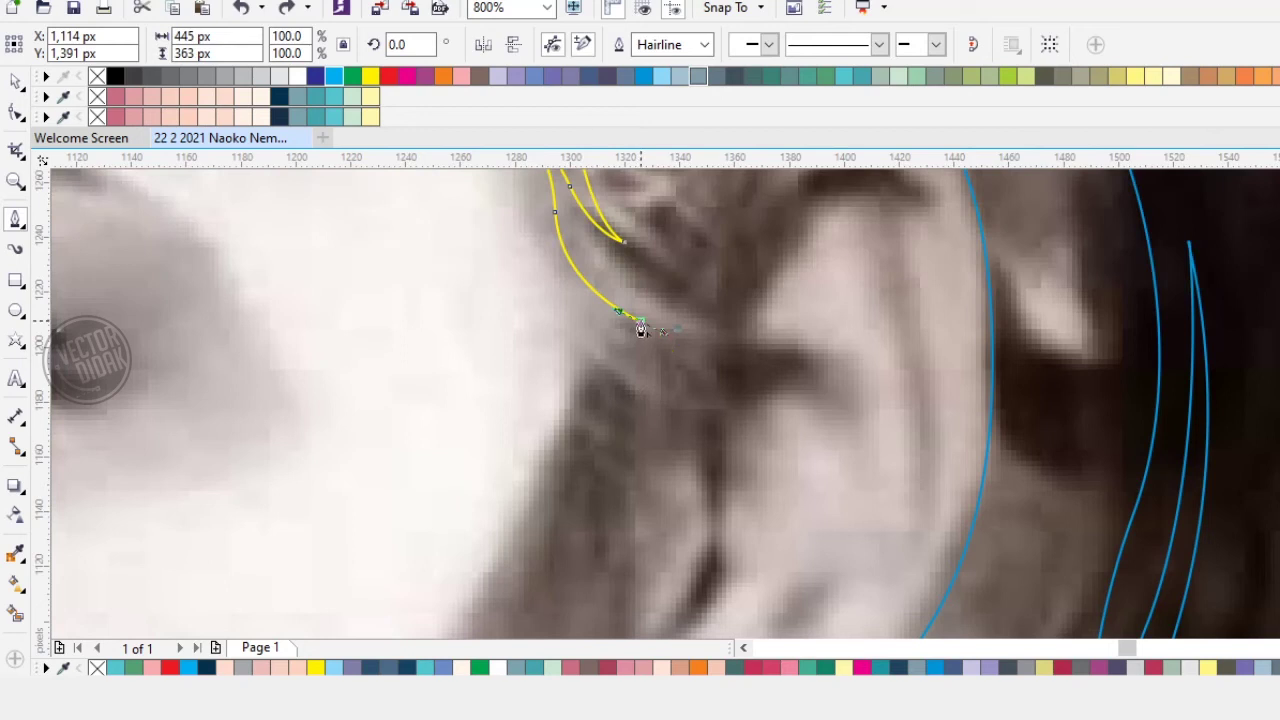
# Step: Trace the strand tip in front of the ear, the sideburn down to its point and a small notch on its return edge
pyautogui.keyDown('alt'); pyautogui.click(577, 288); pyautogui.keyUp('alt')
pyautogui.moveTo(607, 386); pyautogui.dragTo(579, 282)
pyautogui.moveTo(577, 357); pyautogui.dragTo(567, 456)
pyautogui.click(612, 490)
pyautogui.moveTo(638, 305); pyautogui.dragTo(587, 462)
pyautogui.keyDown('alt'); pyautogui.click(630, 373); pyautogui.keyUp('alt')
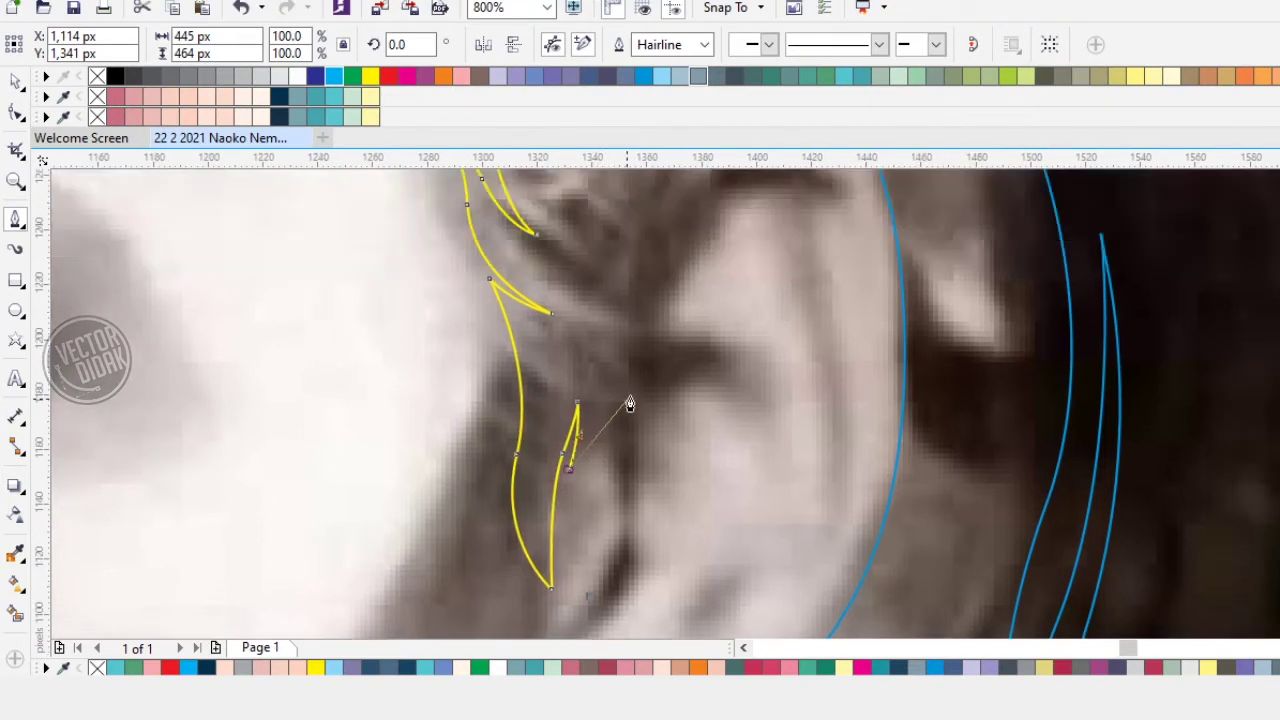
# Step: Extend the outline into the ear, tracing the pointed middle shadow and the crescent shadow beneath the upper rim
pyautogui.moveTo(653, 365); pyautogui.dragTo(652, 362)
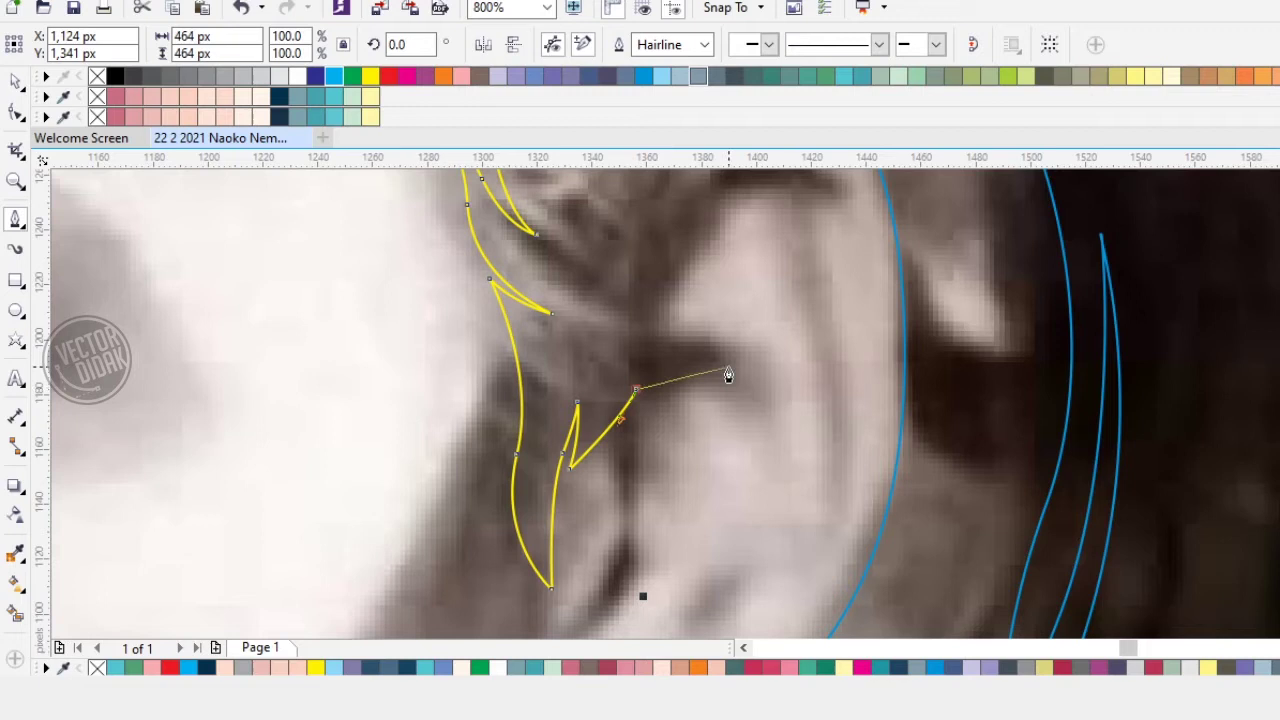
pyautogui.moveTo(767, 407); pyautogui.dragTo(737, 365)
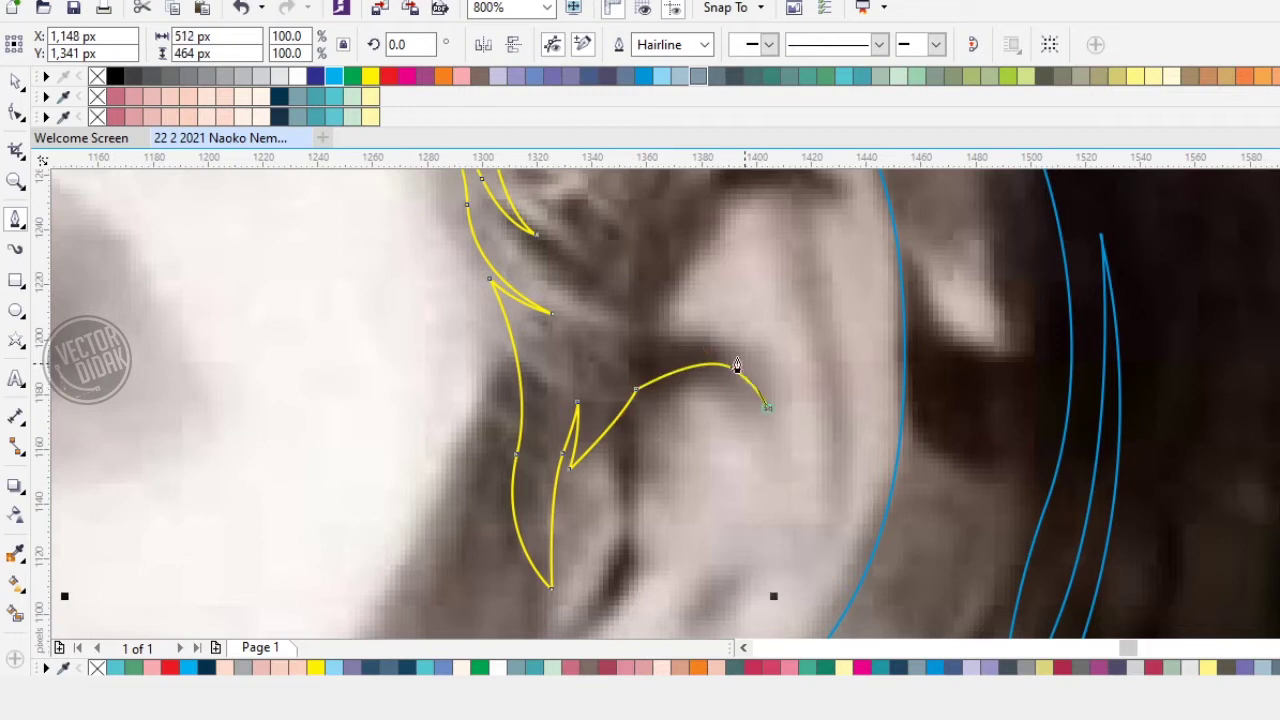
pyautogui.click(645, 326)
pyautogui.scroll(2, 645, 330)
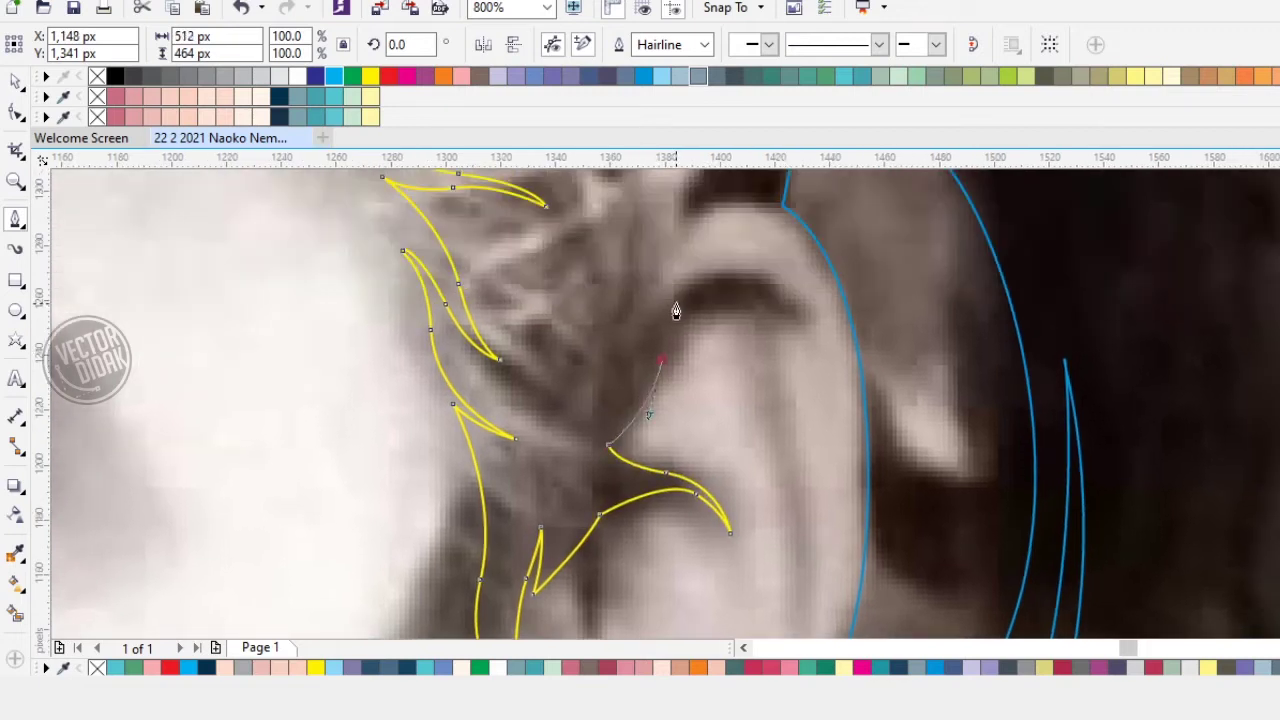
pyautogui.moveTo(808, 336); pyautogui.dragTo(828, 362)
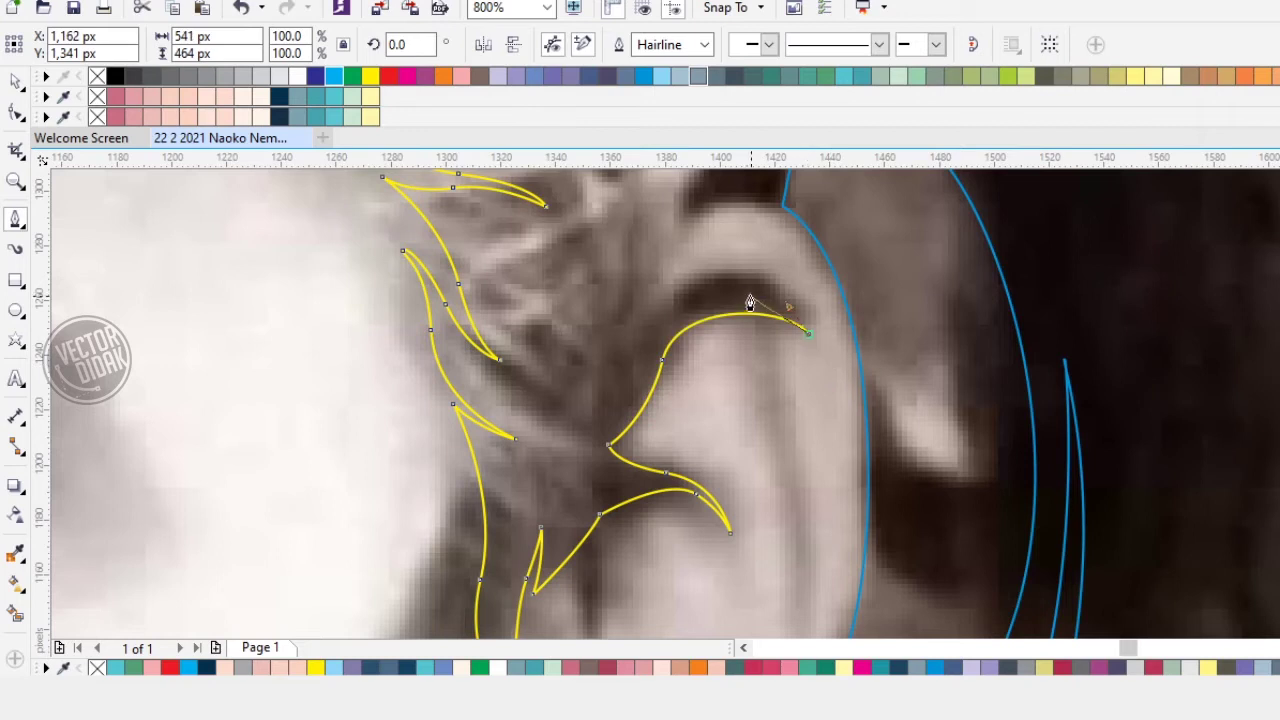
pyautogui.moveTo(733, 281); pyautogui.dragTo(686, 294)
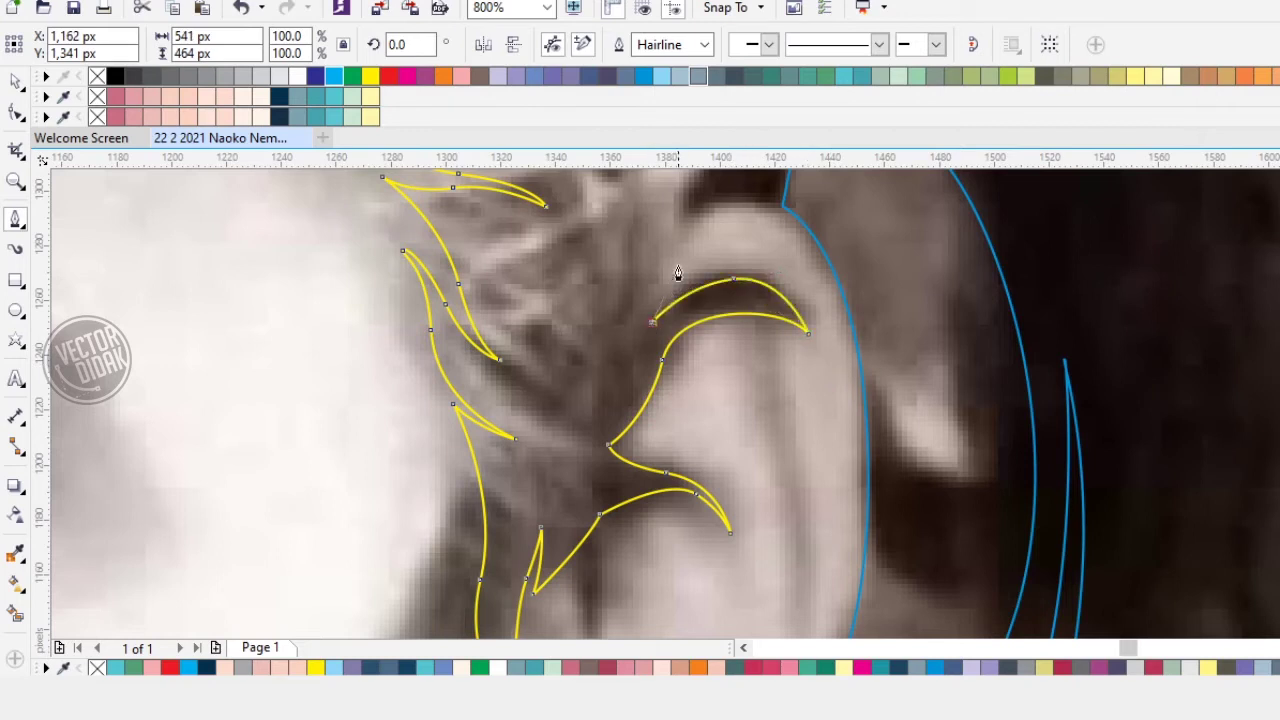
# Step: Trace the outer ear rim over its top, down the back and around the earlobe to where it meets the jaw
pyautogui.moveTo(722, 207); pyautogui.dragTo(720, 202)
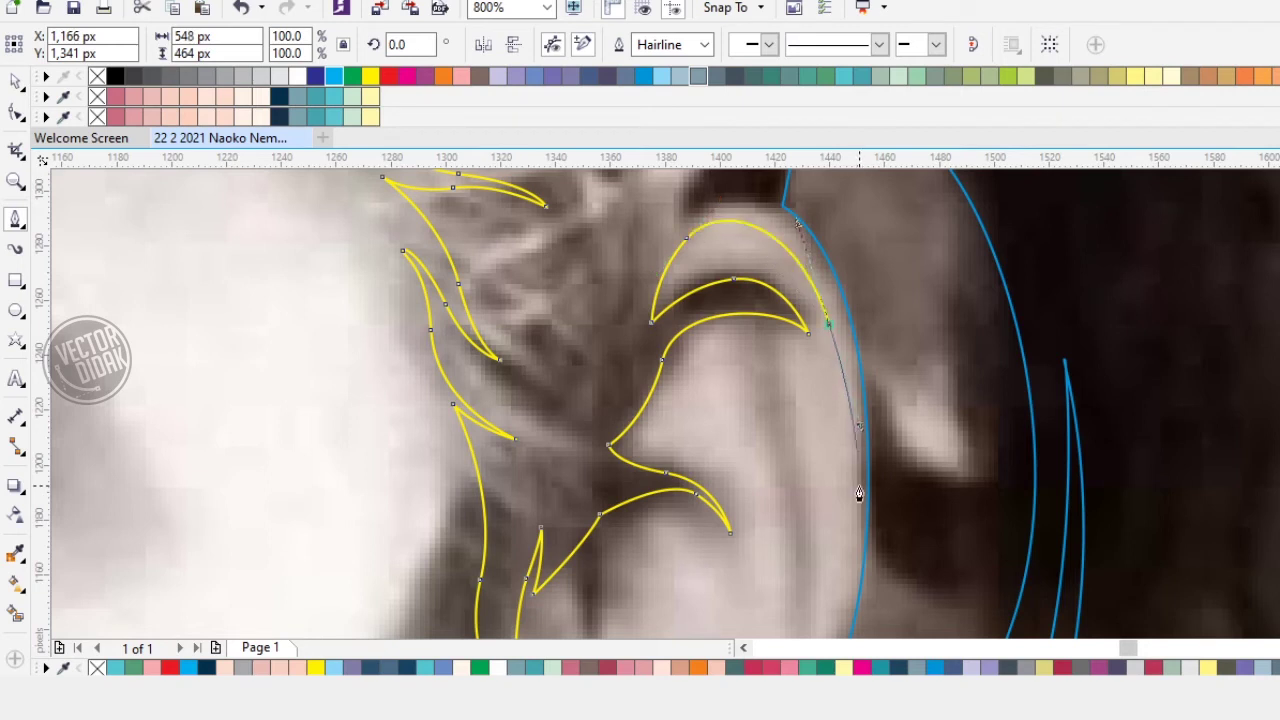
pyautogui.scroll(-2, 860, 494)
pyautogui.moveTo(811, 439); pyautogui.dragTo(803, 478)
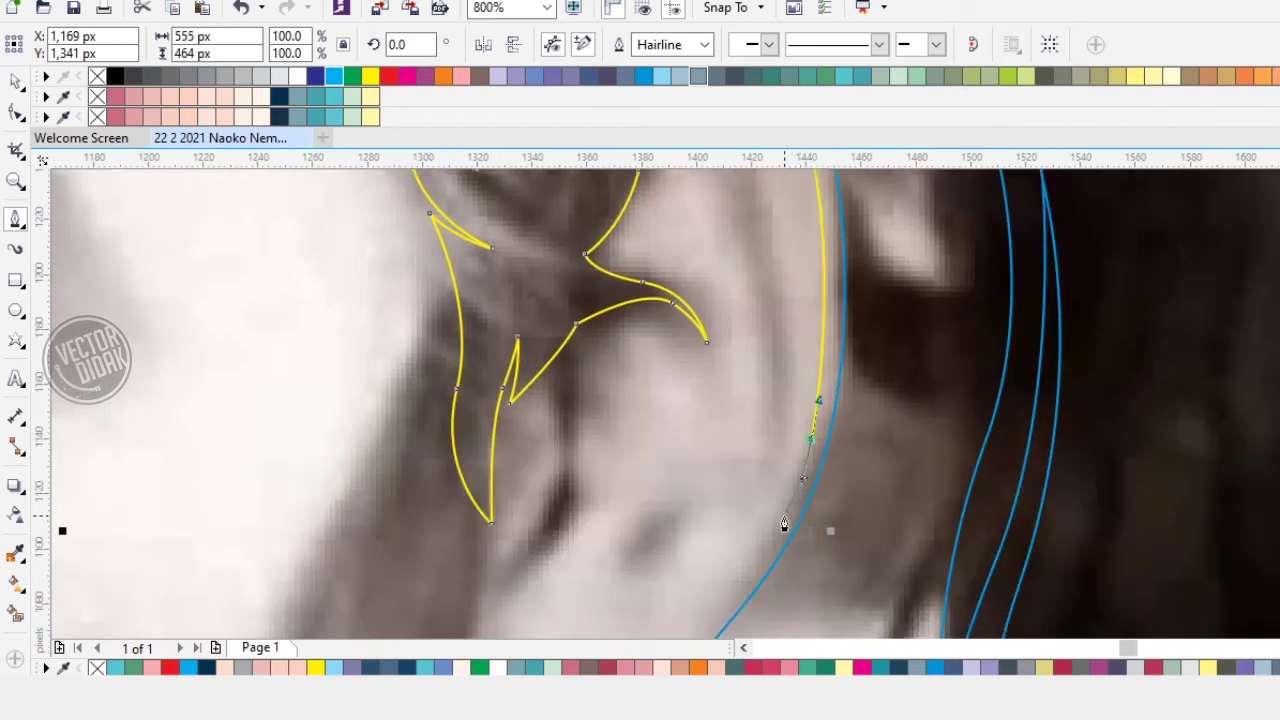
pyautogui.moveTo(745, 574); pyautogui.dragTo(852, 393)
pyautogui.moveTo(788, 447); pyautogui.dragTo(734, 497)
pyautogui.moveTo(710, 543); pyautogui.dragTo(731, 344)
pyautogui.hotkey('ctrl', 'z')
pyautogui.click(570, 522)
# Step: Try to trace the shaded jaw edge straight down from the earlobe, then undo back to the earlobe
pyautogui.moveTo(678, 460); pyautogui.dragTo(752, 310)
pyautogui.moveTo(706, 374); pyautogui.dragTo(654, 517)
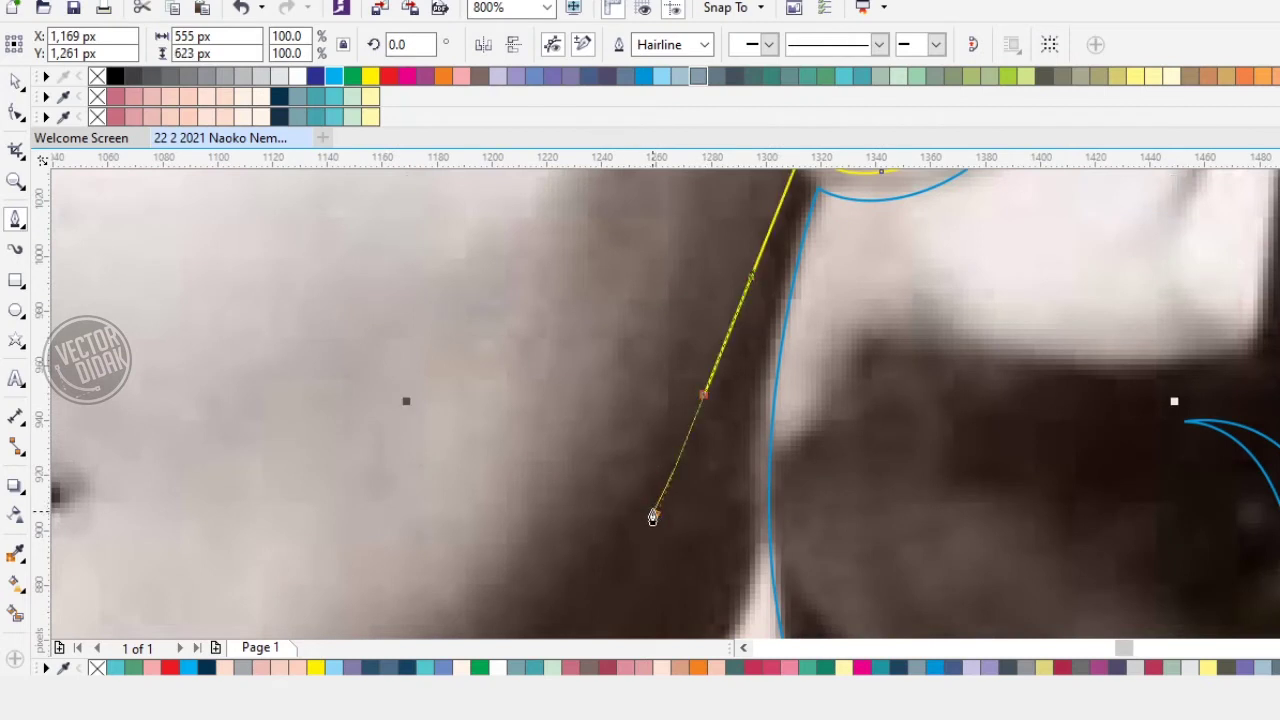
pyautogui.scroll(-2, 654, 517)
pyautogui.scroll(-3, 621, 540)
pyautogui.hscroll(-3, 621, 540)
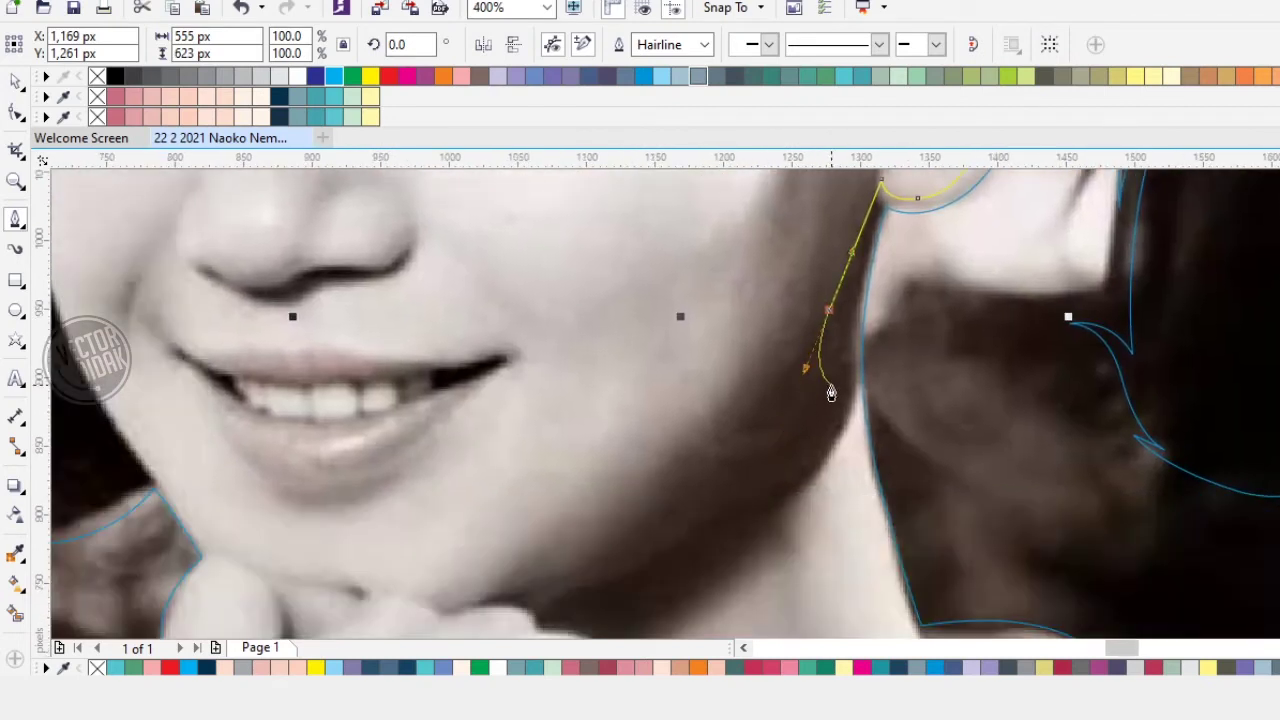
pyautogui.scroll(-5, 830, 395)
pyautogui.scroll(4, 826, 410)
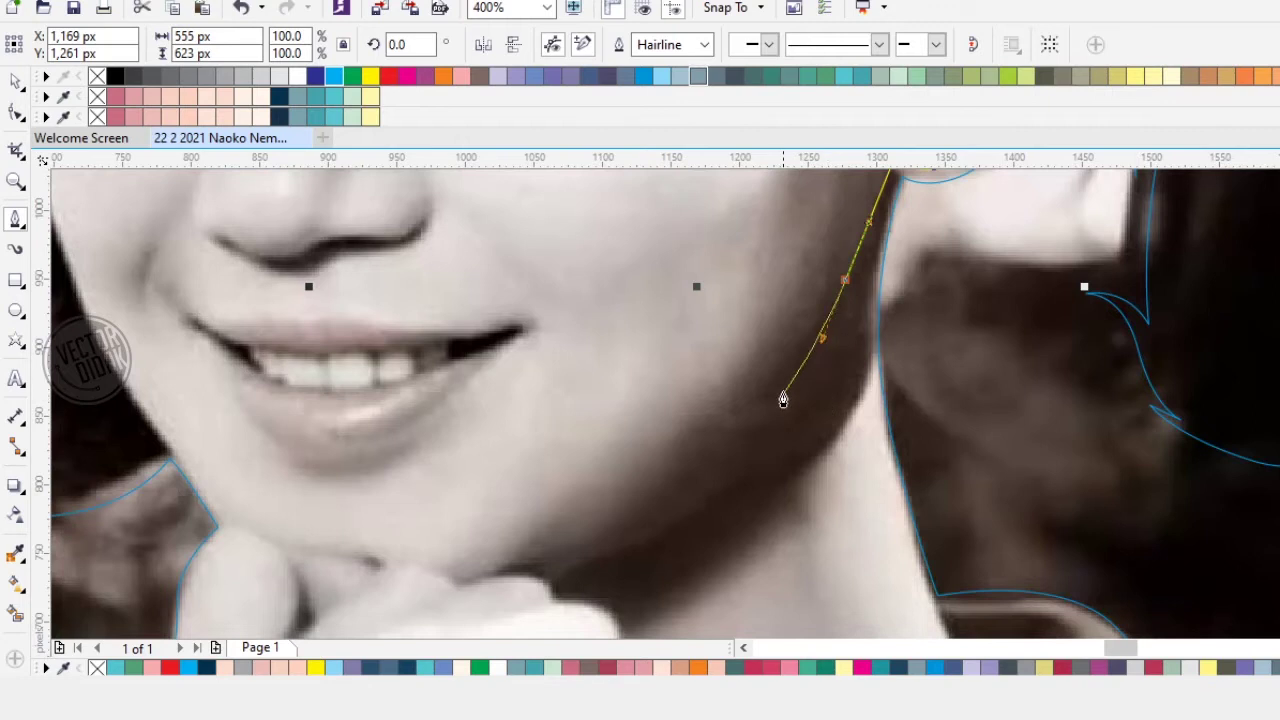
pyautogui.moveTo(777, 387); pyautogui.dragTo(757, 453)
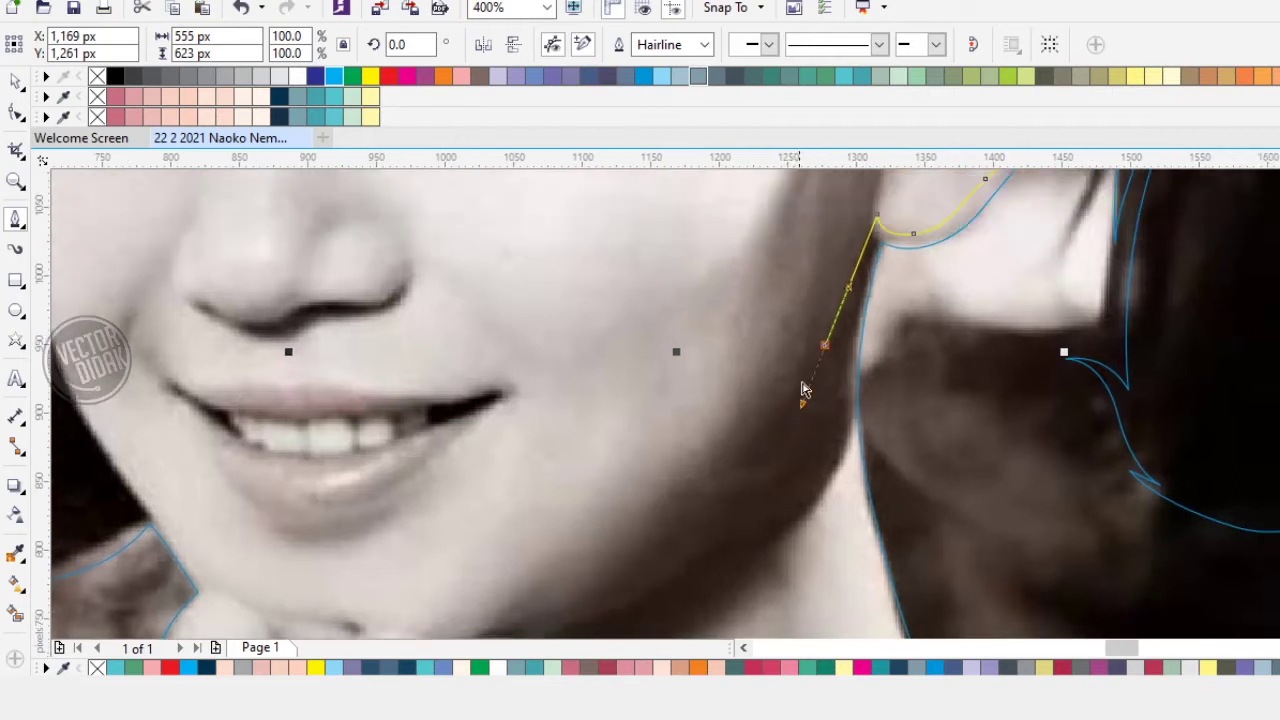
pyautogui.hotkey('ctrl', 'z')
pyautogui.moveTo(843, 330); pyautogui.dragTo(763, 512)
pyautogui.scroll(1, 818, 390)
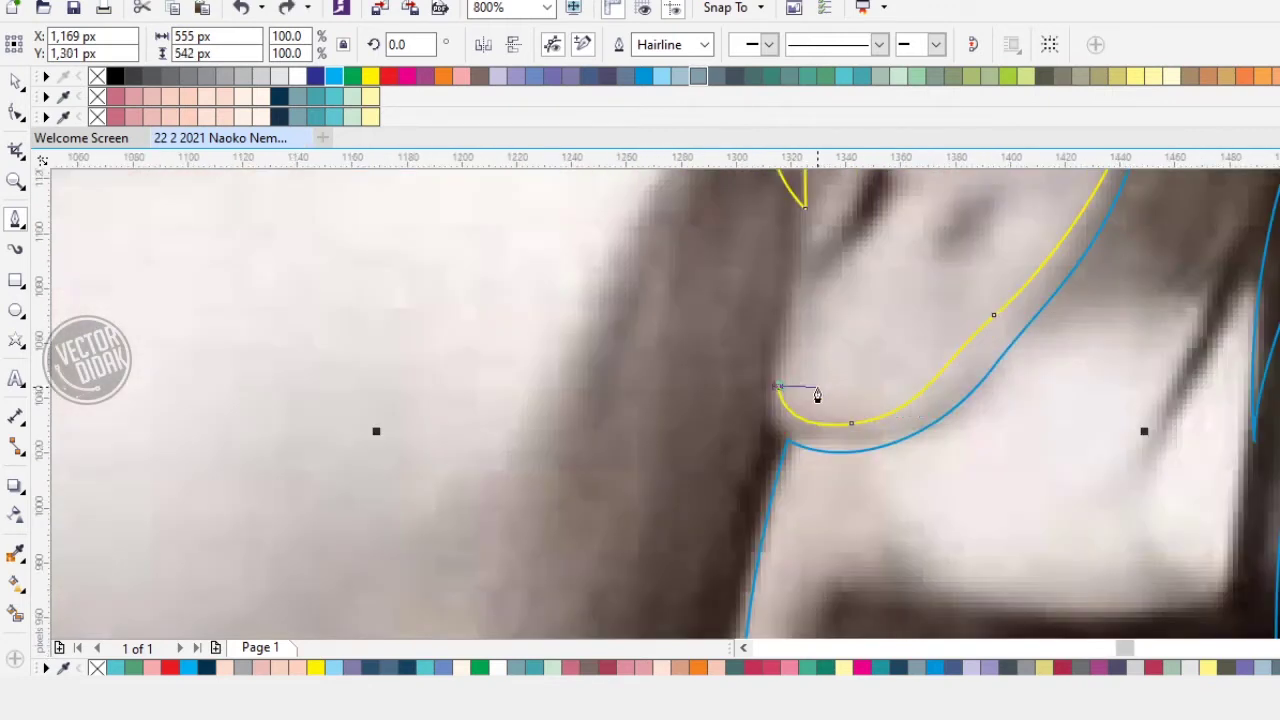
# Step: Trace the edge of the jaw shadow from the earlobe in a long curve to a point below the cheek
pyautogui.click(772, 340)
pyautogui.scroll(-2, 765, 395)
pyautogui.moveTo(807, 434); pyautogui.dragTo(751, 541)
pyautogui.moveTo(664, 584); pyautogui.dragTo(834, 456)
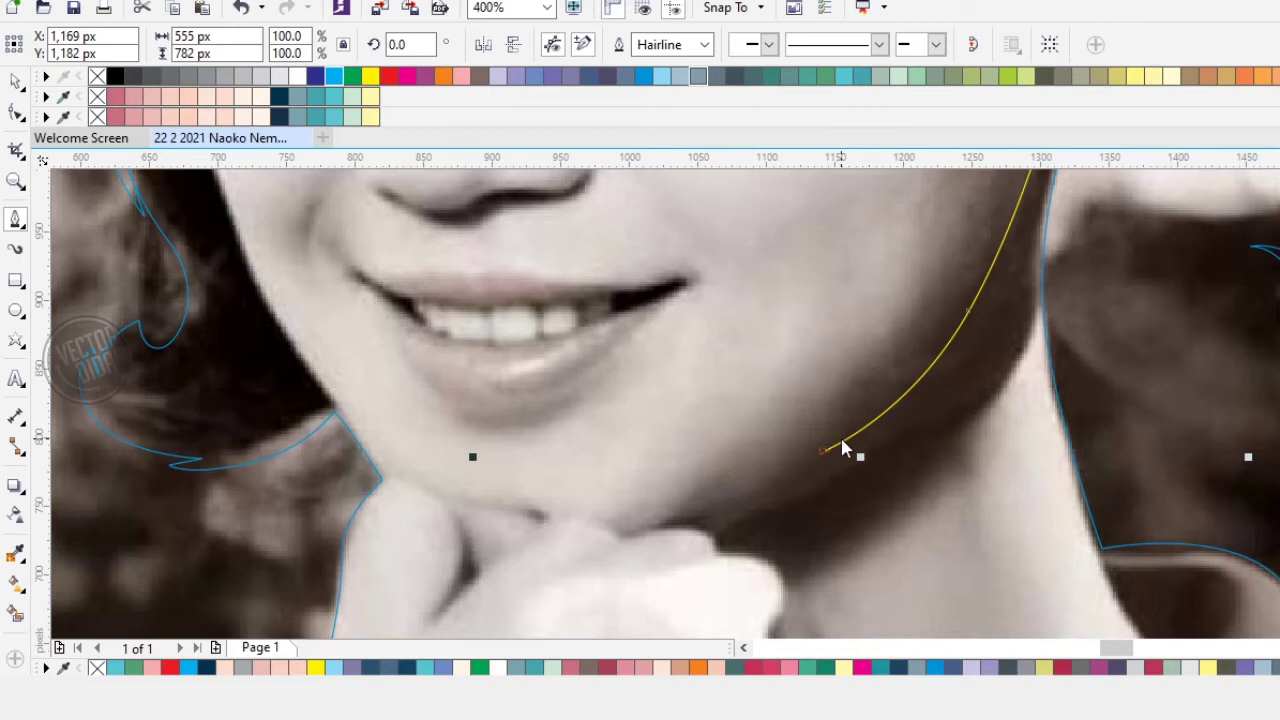
pyautogui.scroll(2, 833, 452)
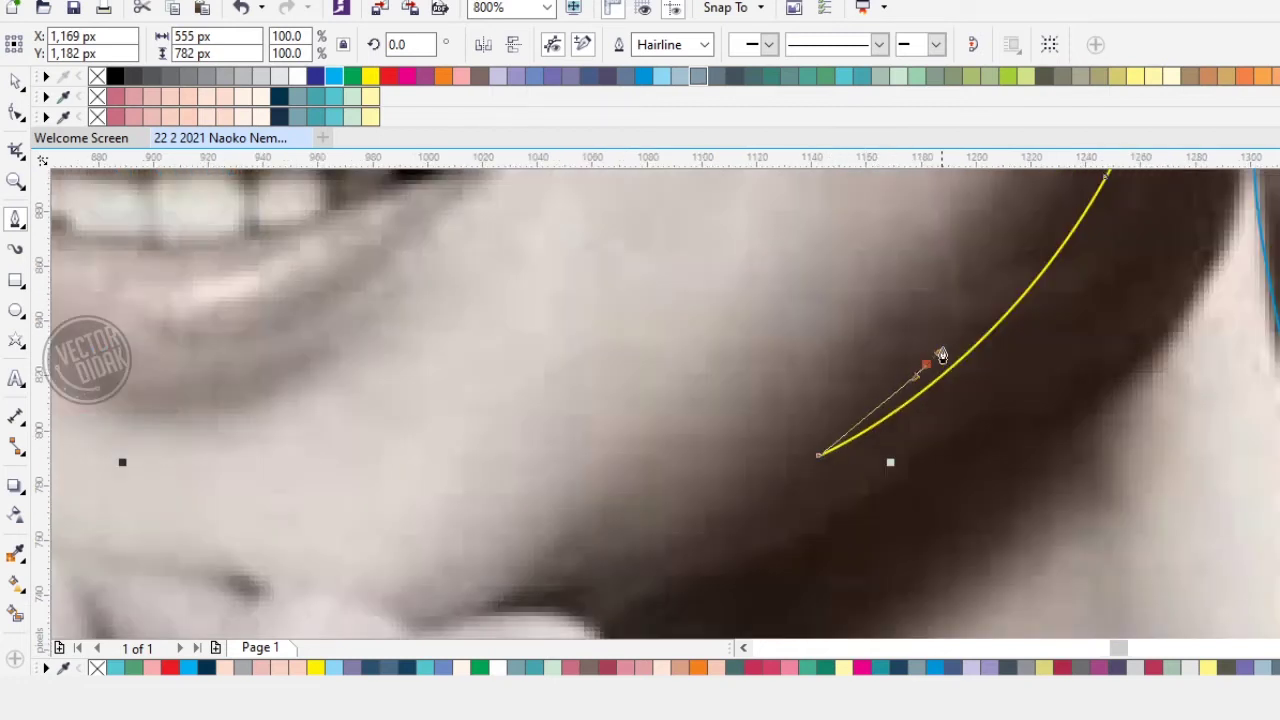
# Step: Add a pointed notch in the jaw shadow and continue its edge down to the top of the hand
pyautogui.moveTo(941, 357); pyautogui.dragTo(941, 346)
pyautogui.keyDown('alt'); pyautogui.click(929, 363); pyautogui.keyUp('alt')
pyautogui.moveTo(820, 459); pyautogui.dragTo(966, 401)
pyautogui.moveTo(857, 434); pyautogui.dragTo(718, 496)
pyautogui.click(650, 557)
# Step: Trace the chin line along the tops of the fingers to the left edge of the face
pyautogui.moveTo(927, 479); pyautogui.dragTo(914, 489)
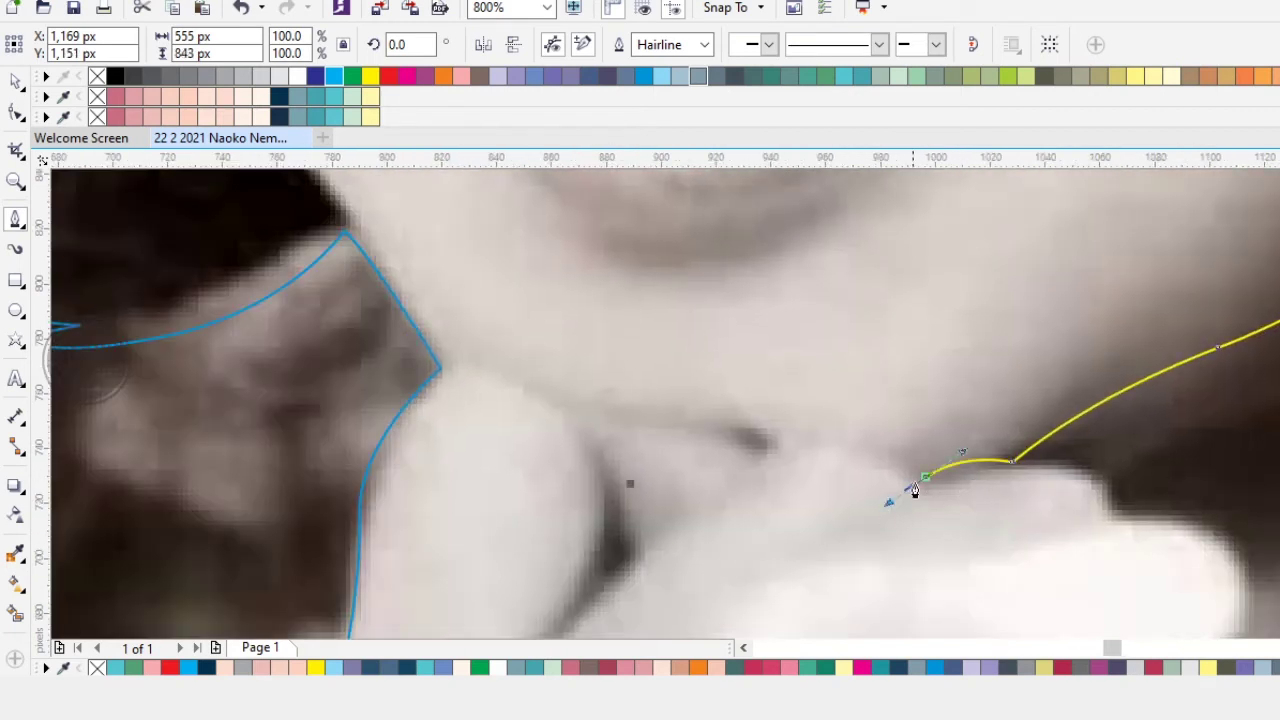
pyautogui.click(829, 442)
pyautogui.click(751, 430)
pyautogui.click(776, 446)
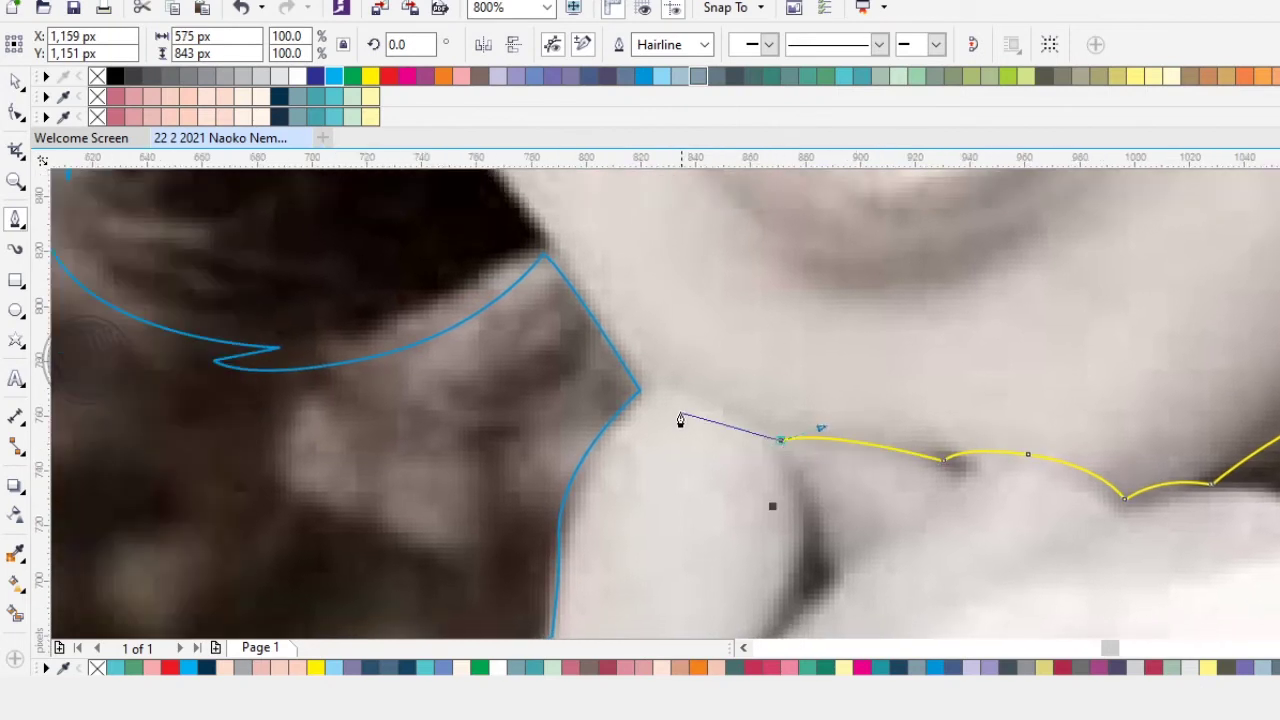
pyautogui.moveTo(668, 385); pyautogui.dragTo(616, 383)
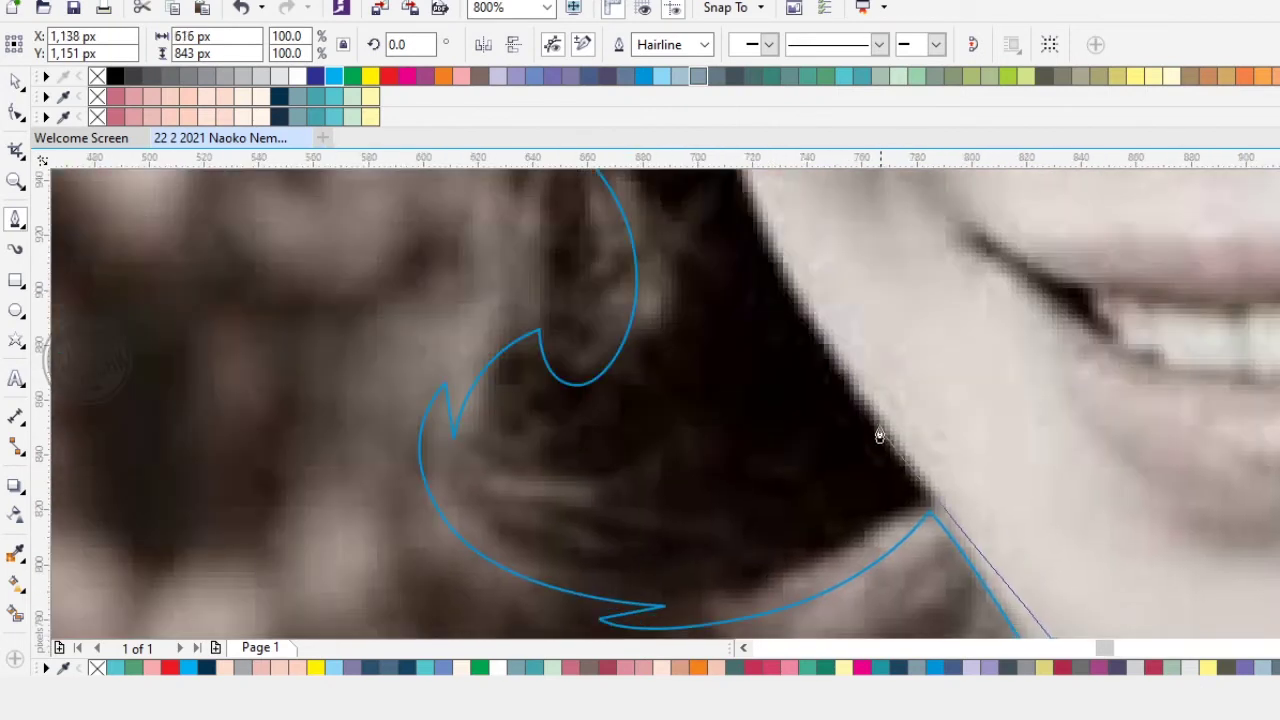
# Step: Try to trace the left face edge upward from the chin, then undo back to the chin line
pyautogui.click(884, 397)
pyautogui.moveTo(814, 281); pyautogui.dragTo(813, 279)
pyautogui.moveTo(799, 271); pyautogui.dragTo(887, 563)
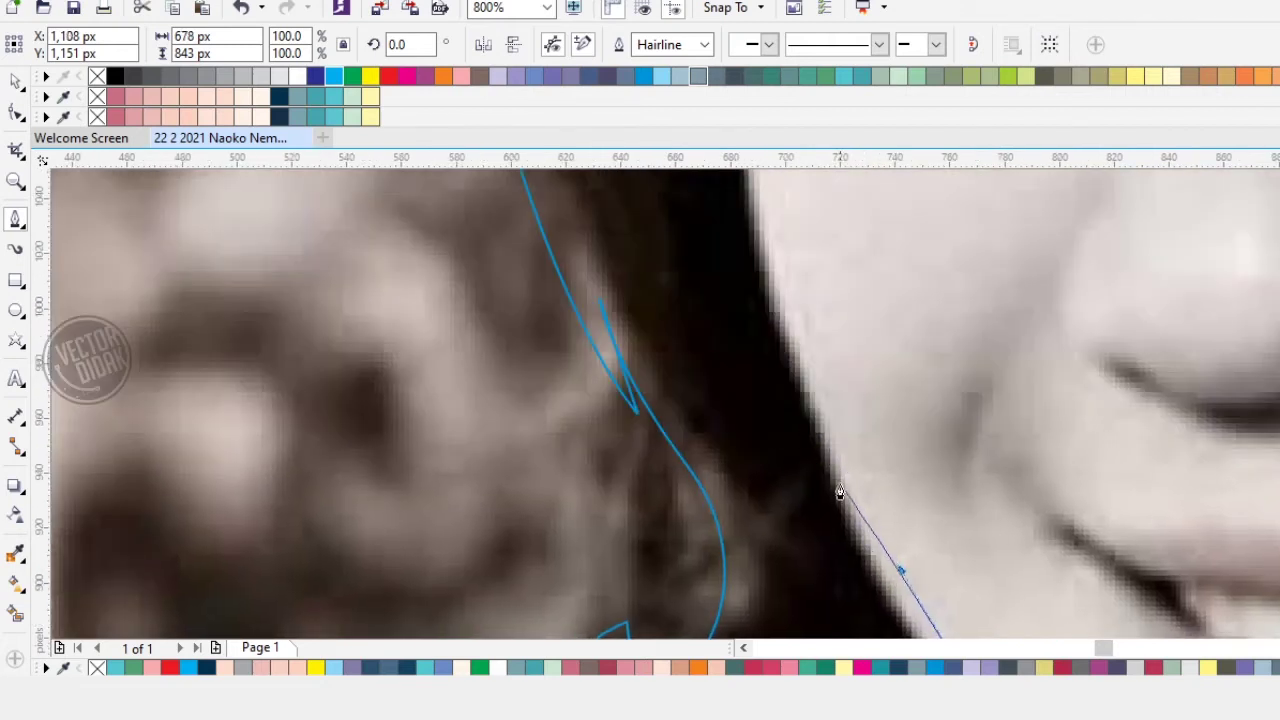
pyautogui.moveTo(874, 517); pyautogui.dragTo(801, 368)
pyautogui.hotkey('ctrl', 'z')
pyautogui.moveTo(802, 490); pyautogui.dragTo(804, 336)
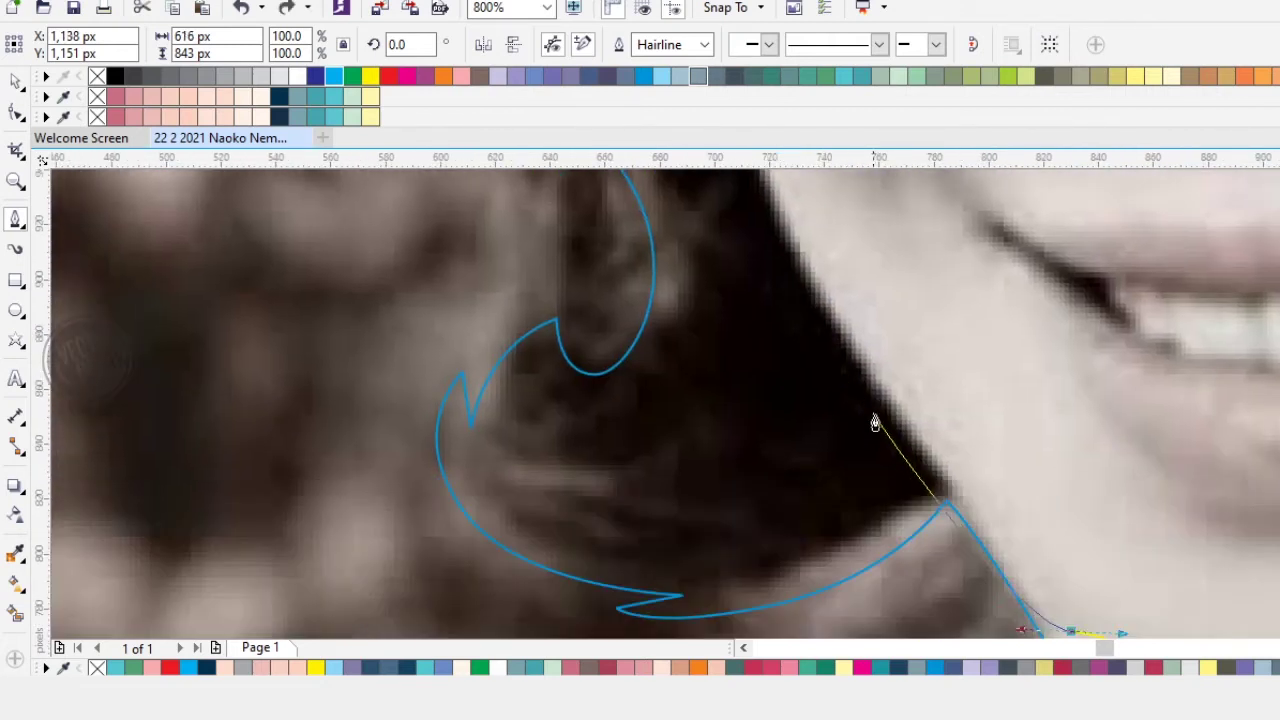
pyautogui.moveTo(1020, 589); pyautogui.dragTo(923, 466)
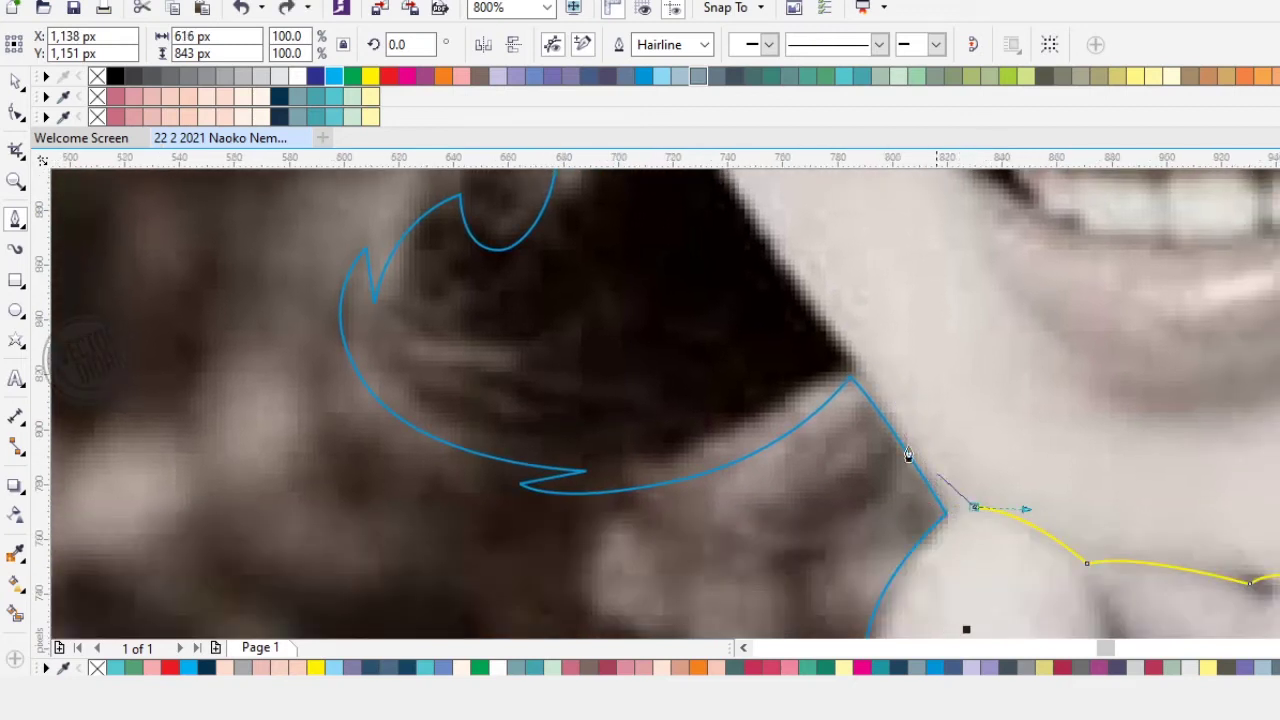
pyautogui.moveTo(865, 380); pyautogui.dragTo(937, 471)
pyautogui.moveTo(887, 378); pyautogui.dragTo(832, 318)
pyautogui.hotkey('ctrl', 'z')
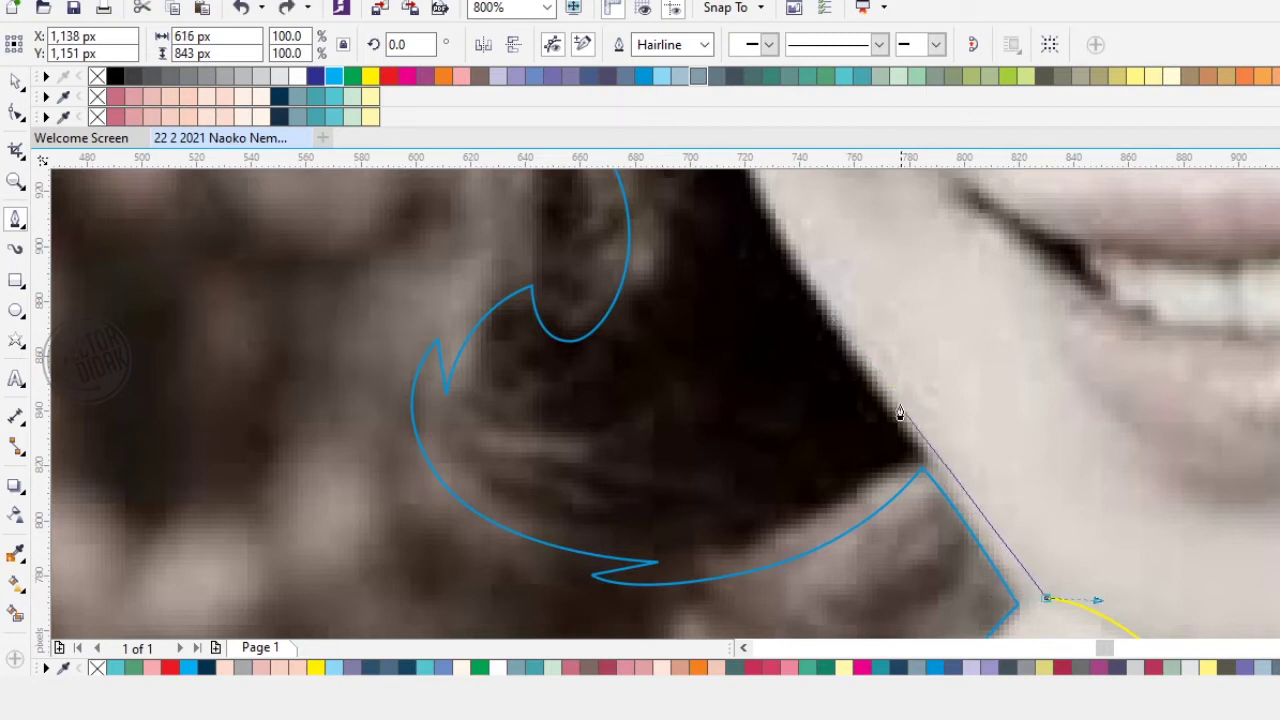
# Step: Trace the left face edge from the chin up along the dark hair beside the mouth and cheek
pyautogui.moveTo(882, 380); pyautogui.dragTo(814, 286)
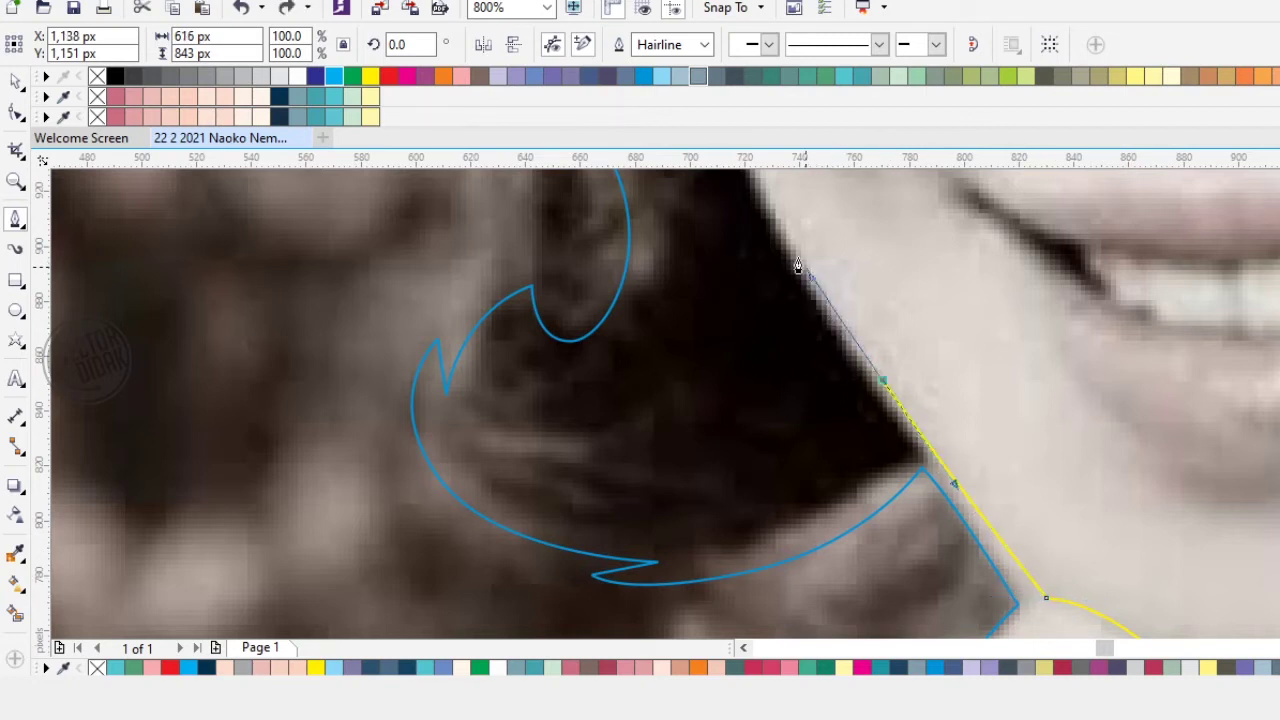
pyautogui.scroll(3, 814, 286)
pyautogui.moveTo(954, 438); pyautogui.dragTo(854, 261)
pyautogui.scroll(3, 891, 277)
pyautogui.moveTo(847, 234); pyautogui.dragTo(758, 495)
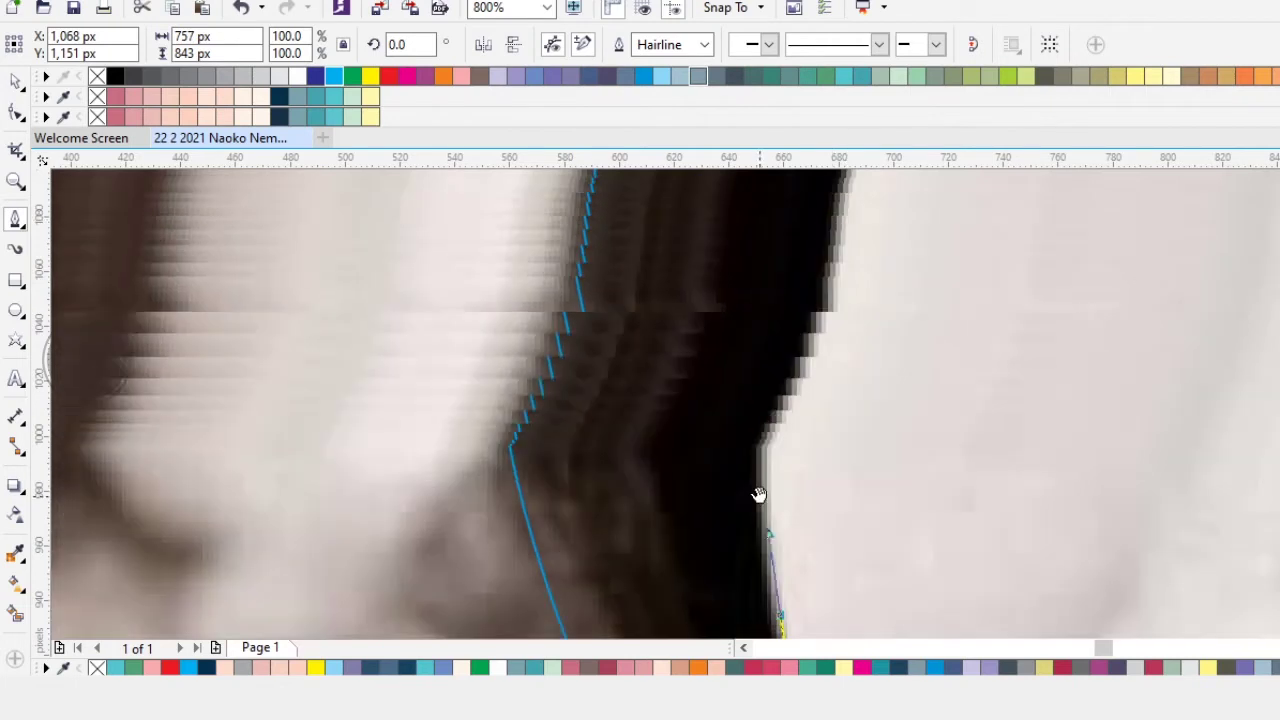
pyautogui.moveTo(782, 334); pyautogui.dragTo(738, 496)
# Step: Continue the left face edge up past the eye and eyebrow to the side of the forehead
pyautogui.scroll(2, 748, 403)
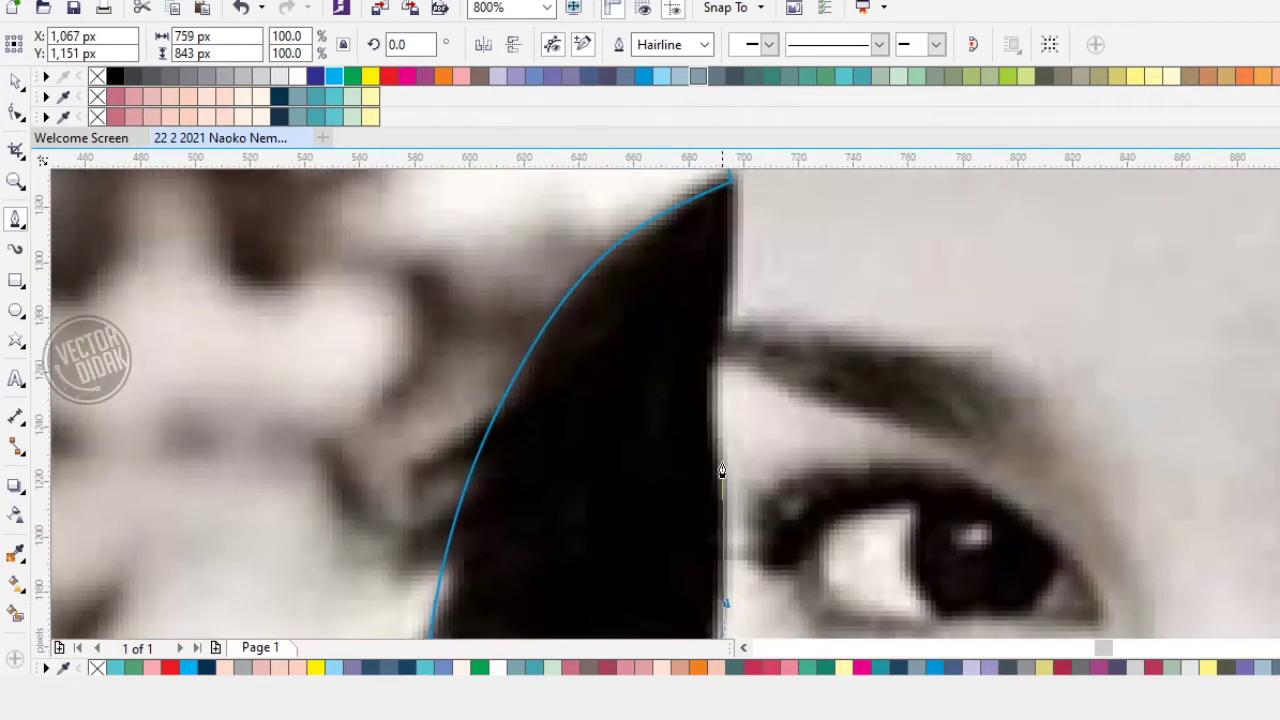
pyautogui.click(706, 382)
pyautogui.scroll(-2, 737, 389)
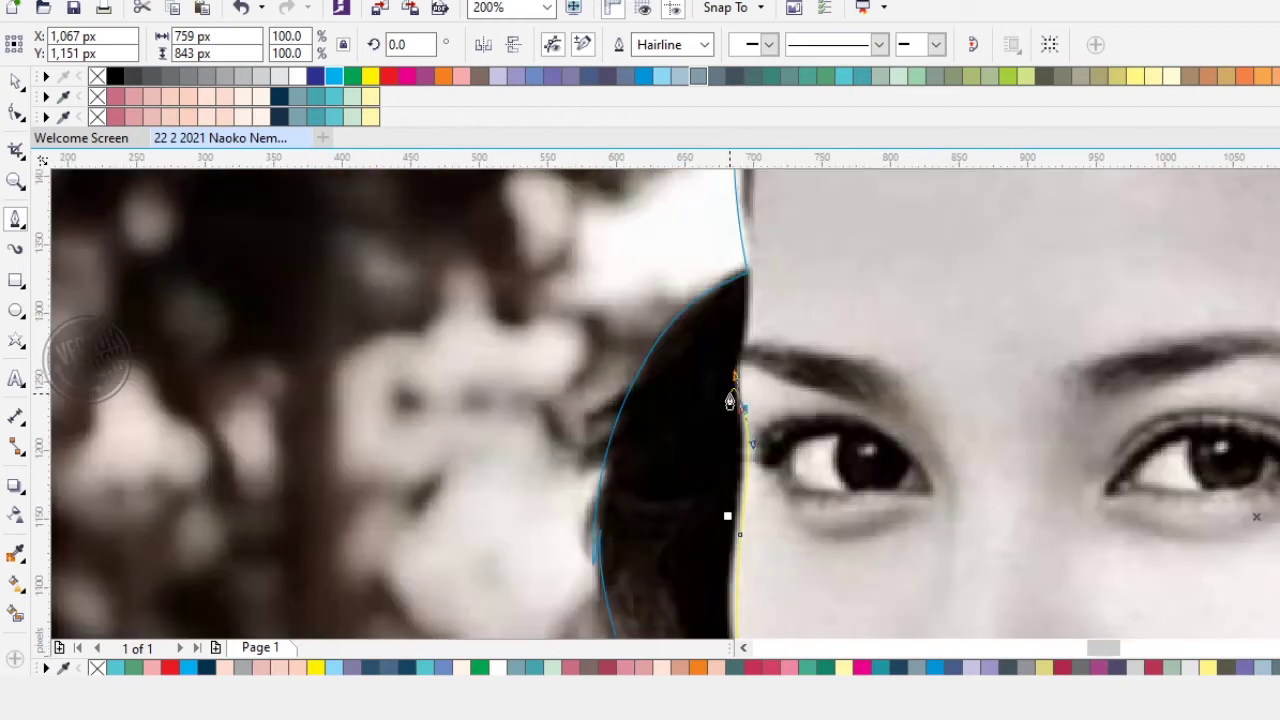
pyautogui.scroll(2, 745, 430)
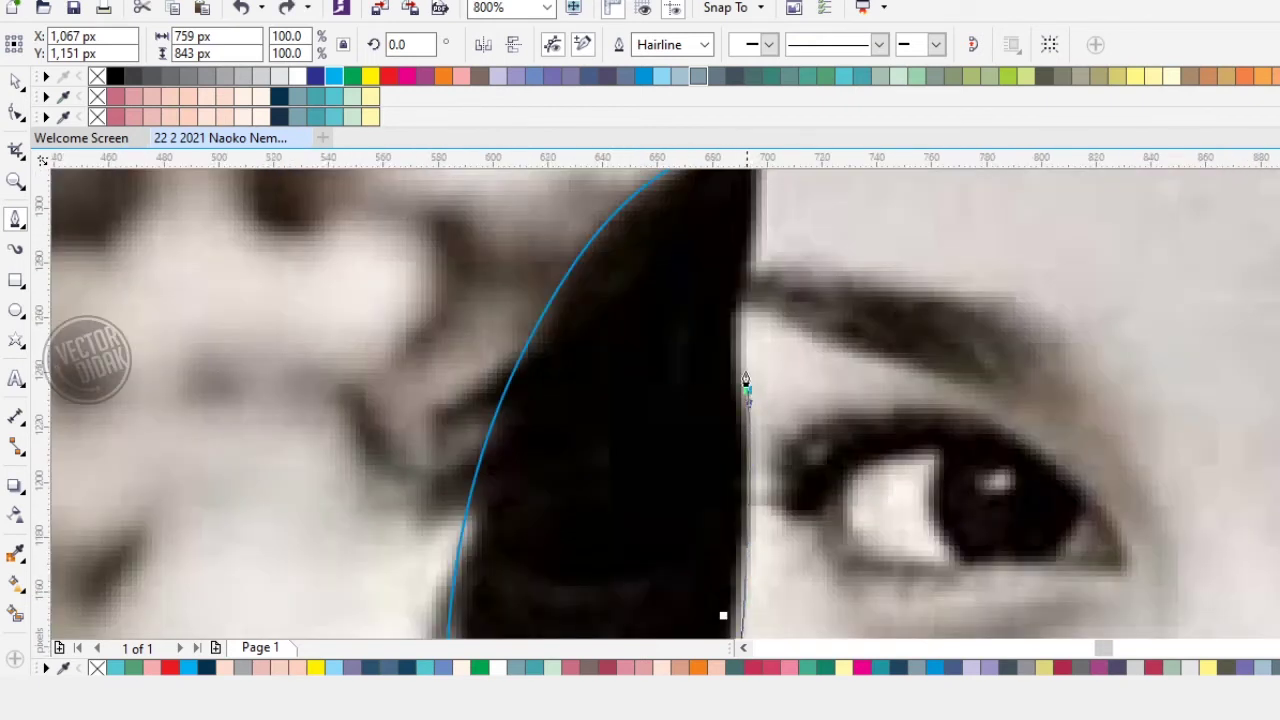
pyautogui.moveTo(740, 345); pyautogui.dragTo(642, 511)
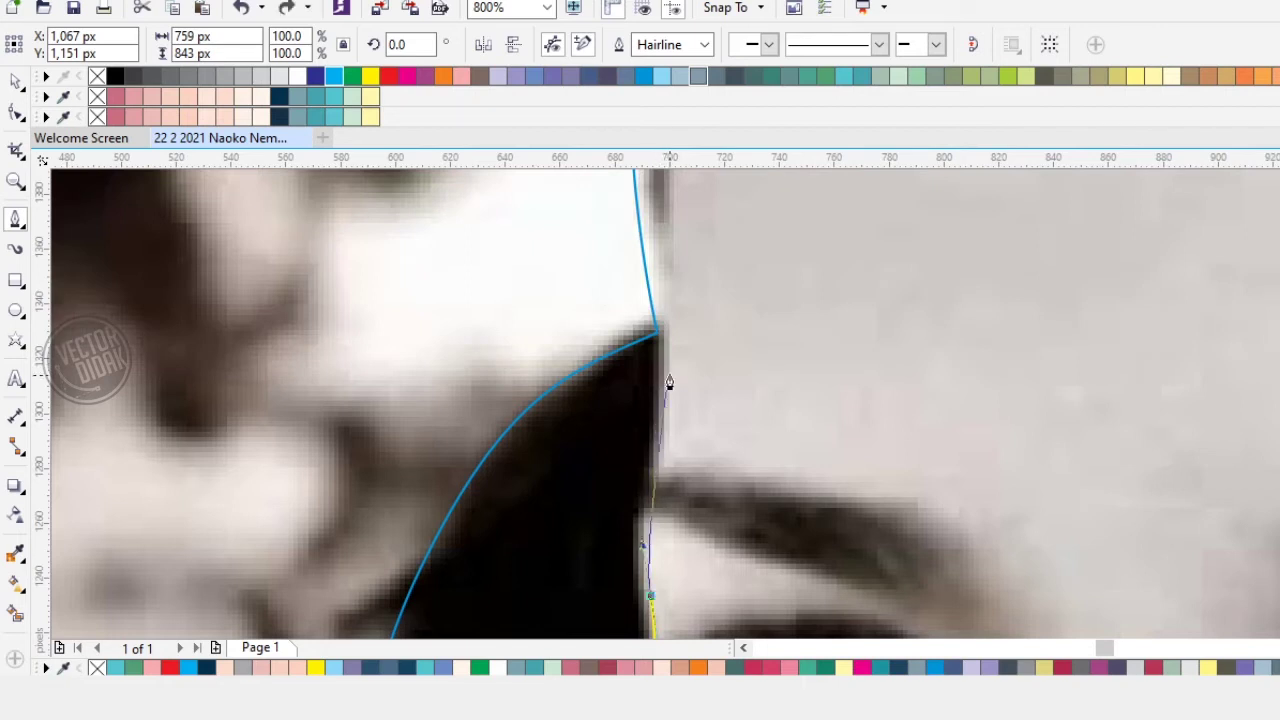
pyautogui.moveTo(671, 325); pyautogui.dragTo(671, 285)
pyautogui.moveTo(674, 266); pyautogui.dragTo(629, 481)
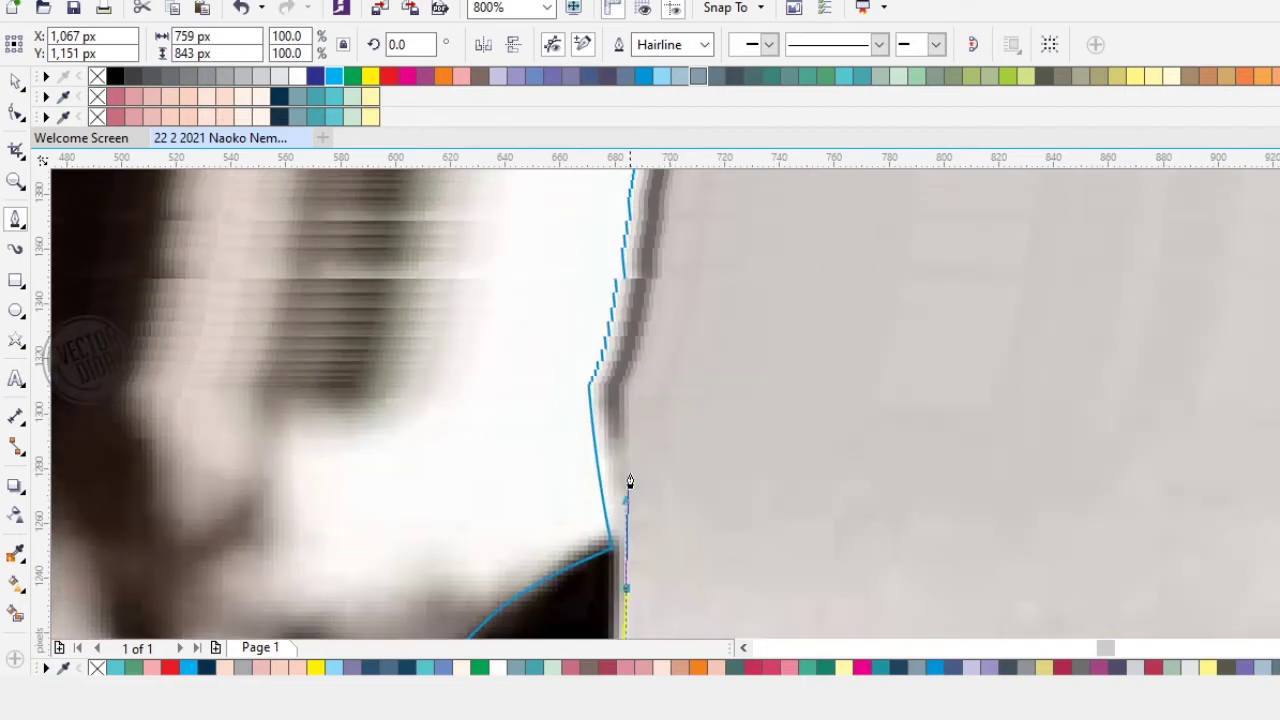
# Step: Curve the outline around the forehead's upper left corner and add a small pointed notch where the hairline begins
pyautogui.moveTo(661, 233); pyautogui.dragTo(608, 358)
pyautogui.moveTo(615, 313); pyautogui.dragTo(662, 216)
pyautogui.moveTo(683, 229); pyautogui.dragTo(516, 370)
pyautogui.click(595, 356)
pyautogui.click(557, 341)
pyautogui.moveTo(681, 340); pyautogui.dragTo(633, 403)
pyautogui.hotkey('ctrl', 'z')
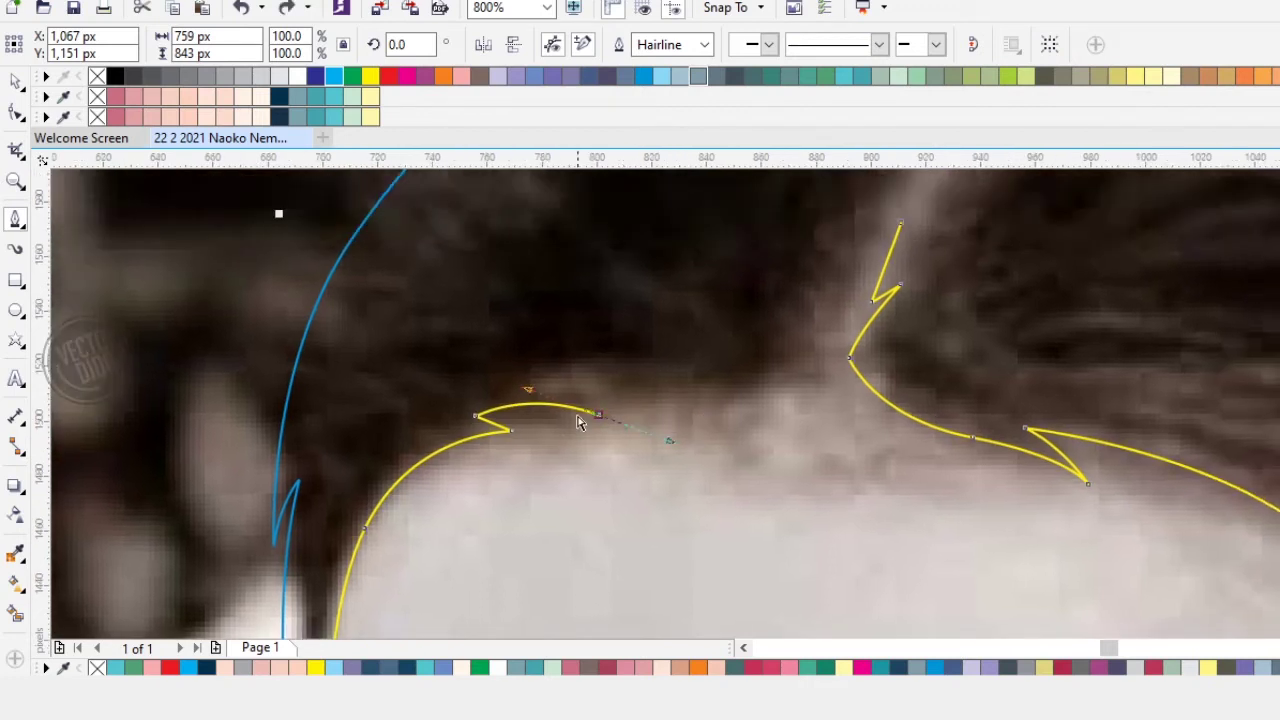
# Step: Trace the hairline across the top of the forehead toward the parting, including a small strand notch
pyautogui.scroll(1, 559, 420)
pyautogui.click(631, 378)
pyautogui.click(766, 381)
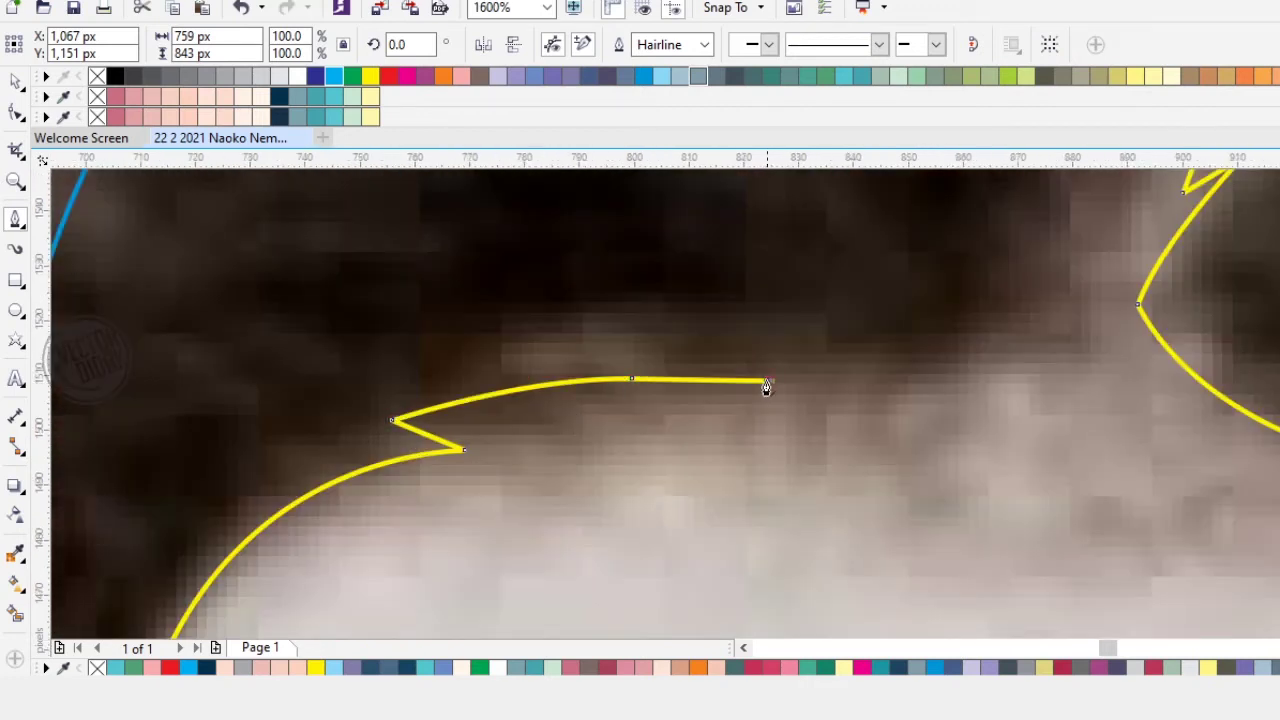
pyautogui.moveTo(850, 377); pyautogui.dragTo(677, 520)
pyautogui.click(730, 451)
pyautogui.click(755, 378)
pyautogui.click(752, 432)
# Step: Trace the left edge of the hair parting upward, adding a small spike and ending in a pointed tip
pyautogui.moveTo(802, 301); pyautogui.dragTo(708, 503)
pyautogui.moveTo(731, 460); pyautogui.dragTo(689, 550)
pyautogui.click(774, 343)
pyautogui.click(757, 417)
pyautogui.moveTo(756, 462); pyautogui.dragTo(797, 443)
pyautogui.click(827, 380)
# Step: Trace the parting's right edge back down, close the face outline at its starting node and leave the Pen tool
pyautogui.moveTo(784, 508); pyautogui.dragTo(817, 379)
pyautogui.click(791, 373)
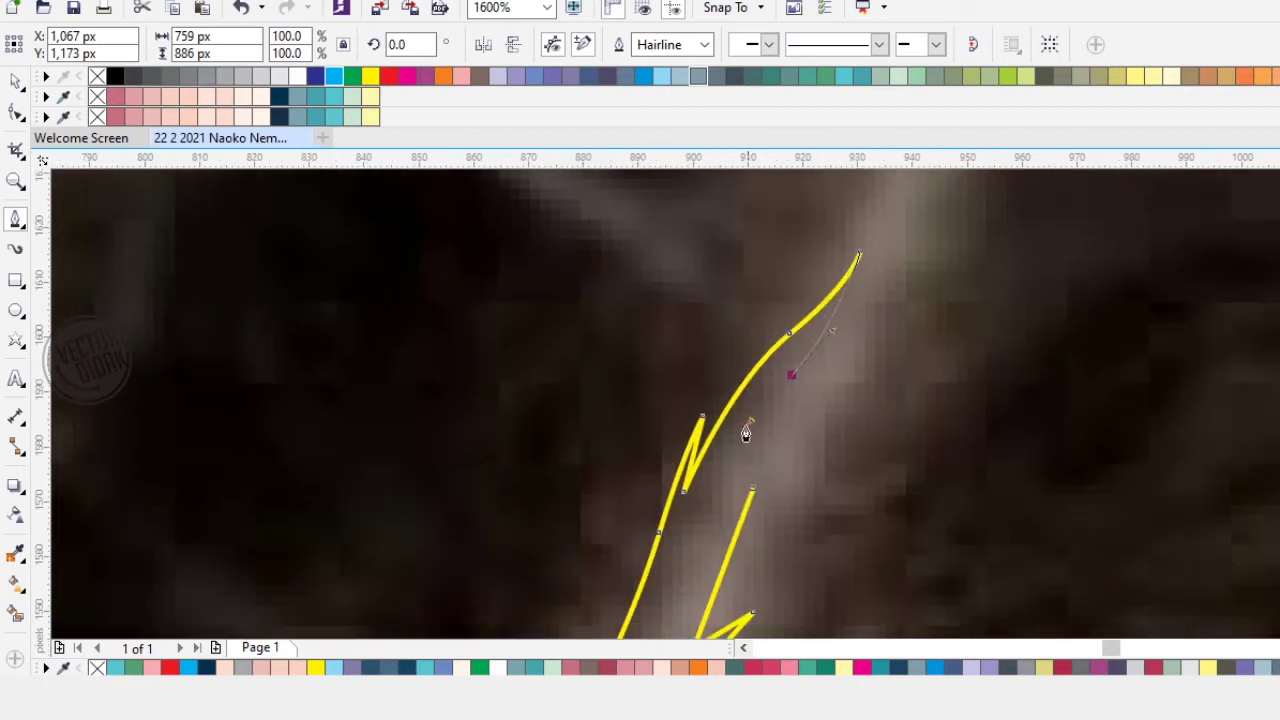
pyautogui.click(715, 513)
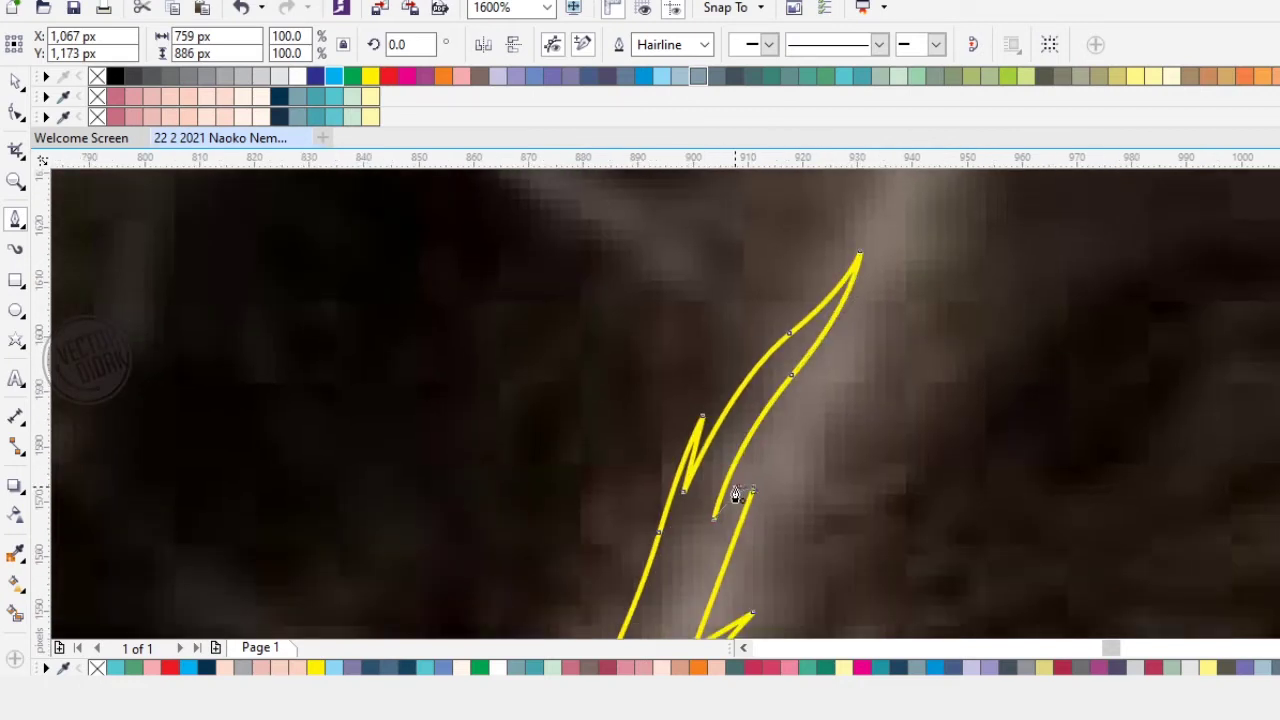
pyautogui.moveTo(753, 490); pyautogui.dragTo(735, 490)
pyautogui.scroll(-2, 725, 530)
pyautogui.moveTo(737, 537); pyautogui.dragTo(681, 330)
pyautogui.moveTo(657, 497); pyautogui.dragTo(627, 307)
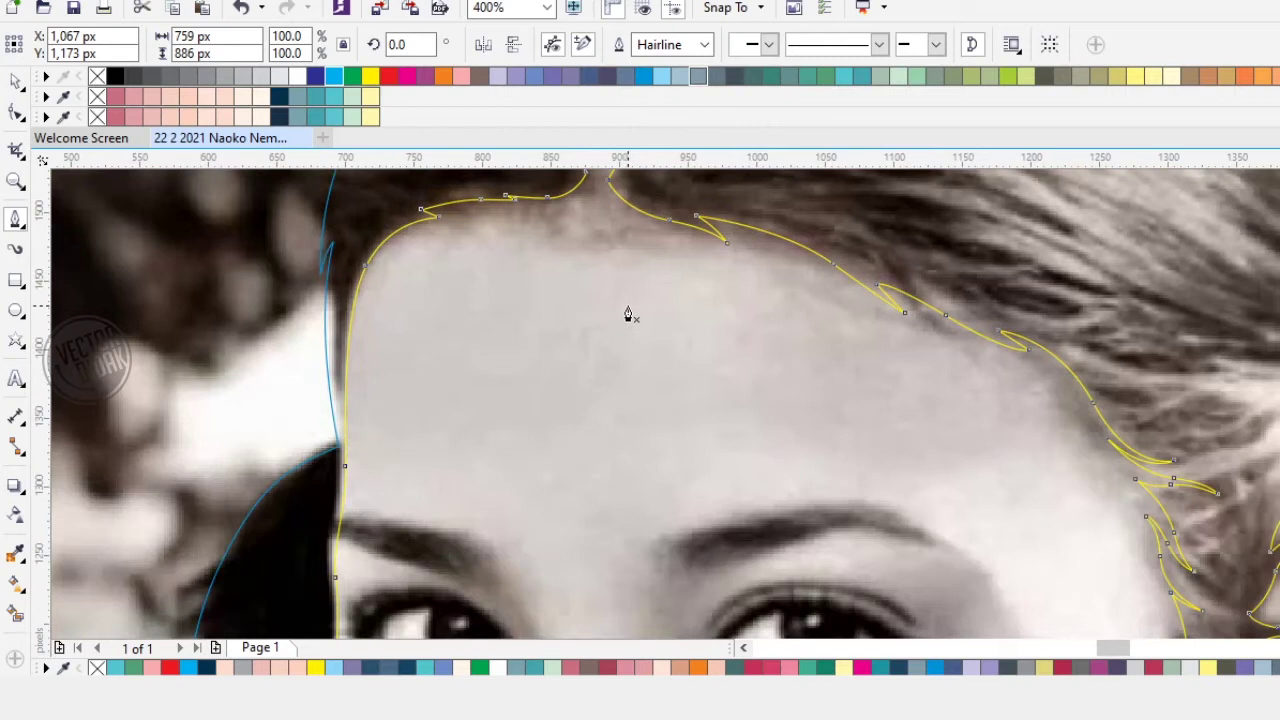
pyautogui.click(15, 80)
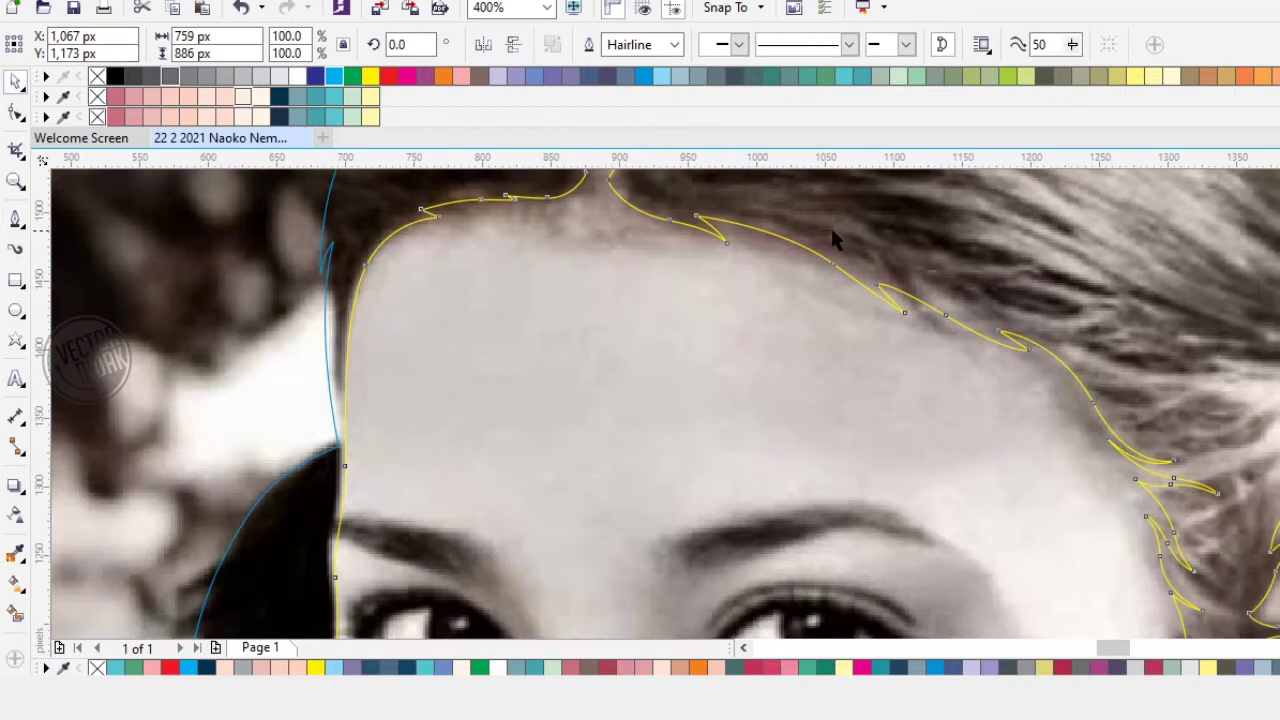
# Step: Cut the face outline out of the woman's silhouette with Back Minus Front and clear the selection
pyautogui.hotkey('ctrl', 'a')
pyautogui.click(745, 50)
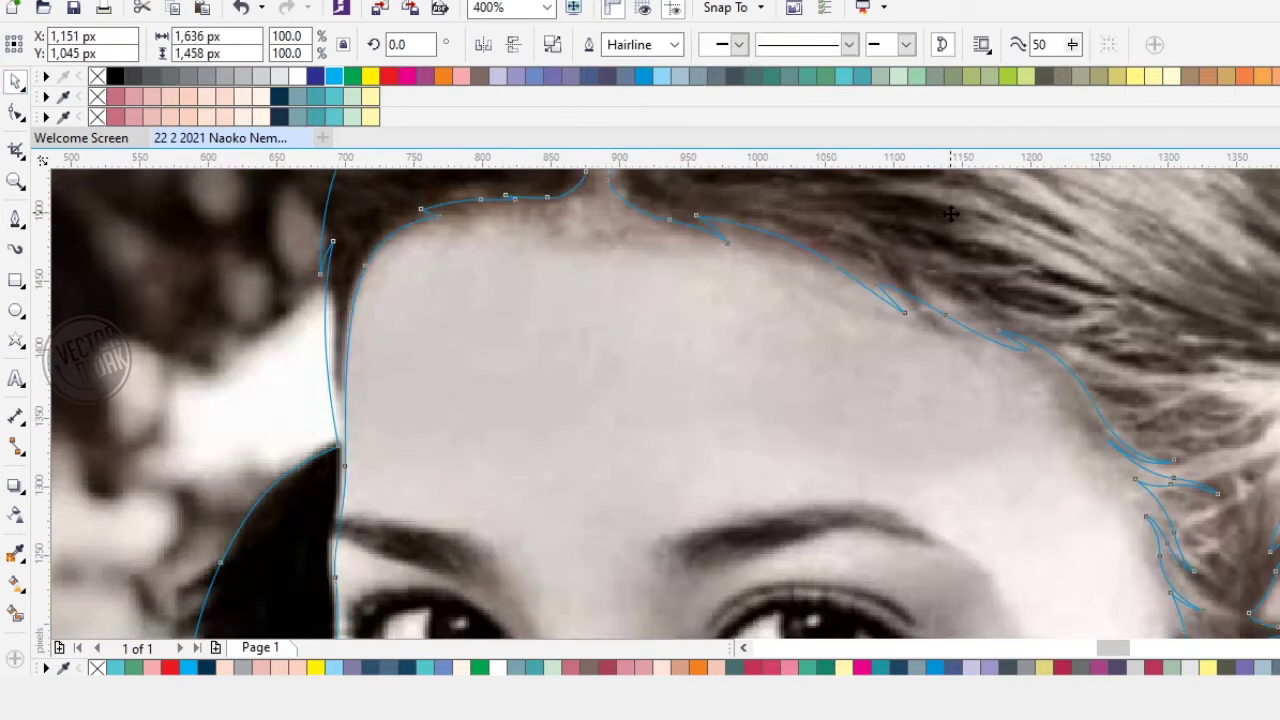
pyautogui.scroll(-2, 1050, 265)
pyautogui.scroll(-1, 678, 286)
pyautogui.press('Escape')
# Step: Start a Pen outline at the index knuckle and trace the right edge of the hand and wrist to below the photo
pyautogui.scroll(2, 802, 428)
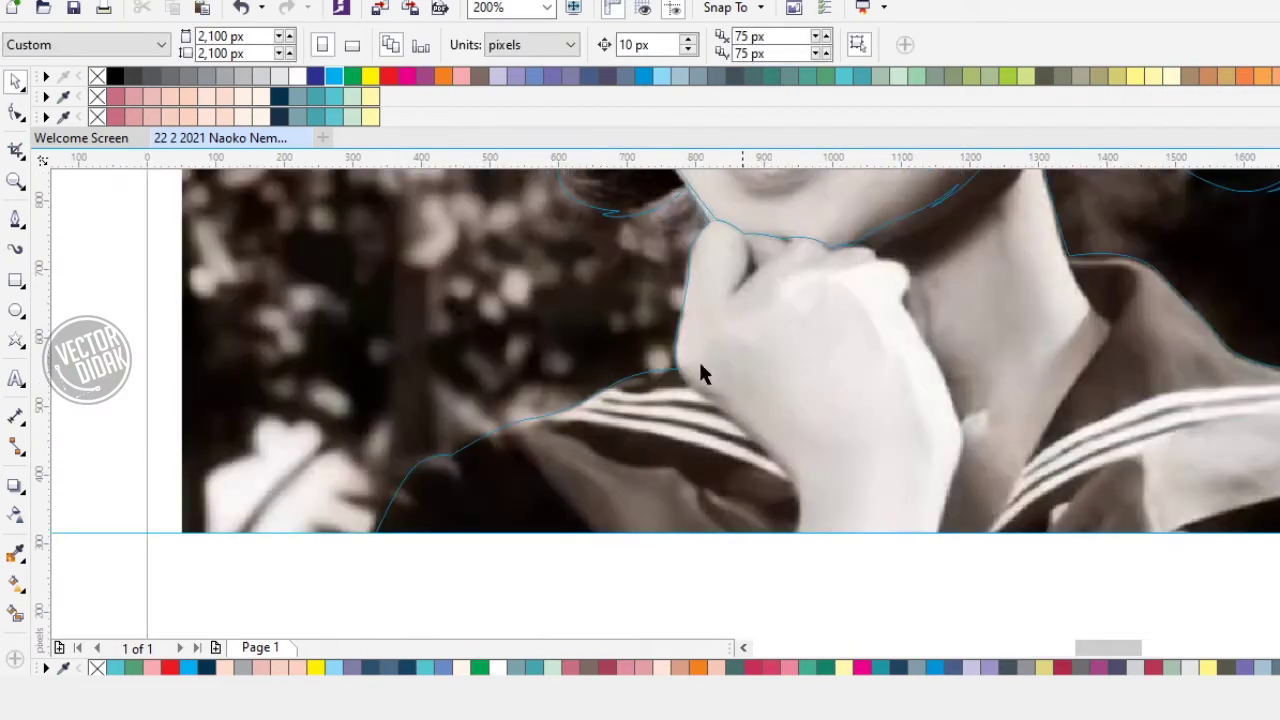
pyautogui.click(14, 220)
pyautogui.scroll(2, 874, 280)
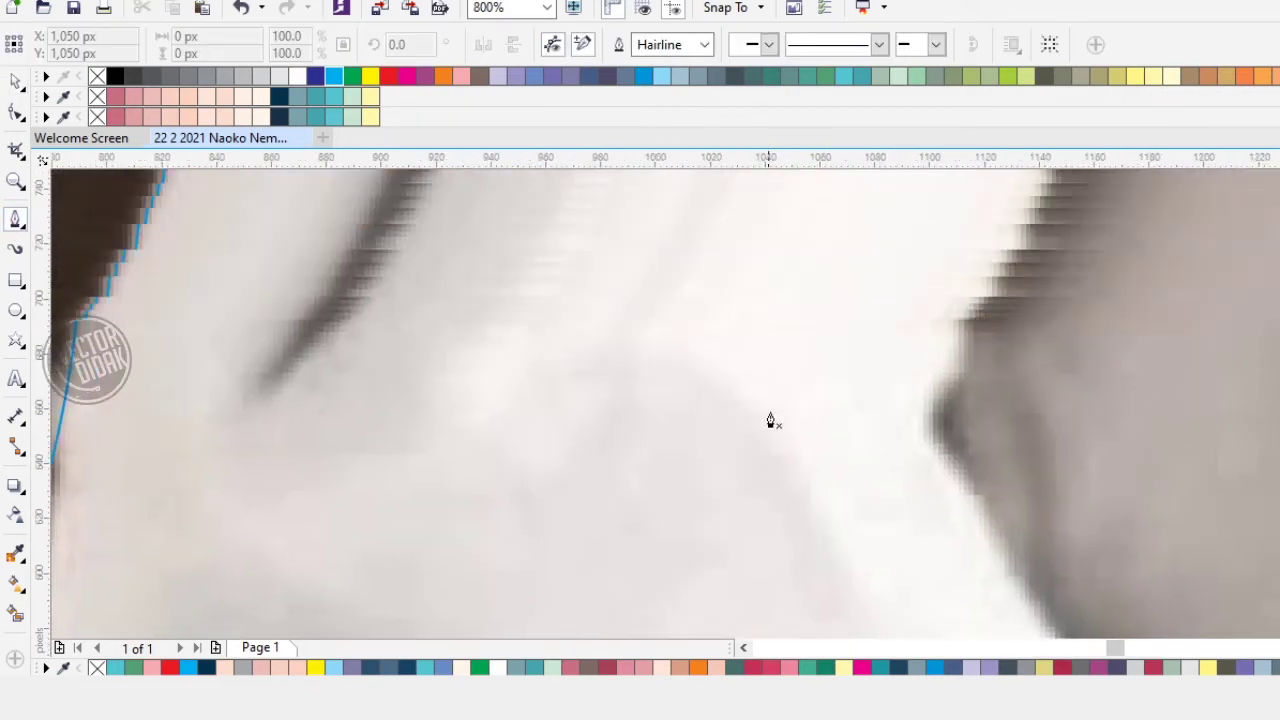
pyautogui.click(734, 311)
pyautogui.moveTo(890, 264); pyautogui.dragTo(957, 293)
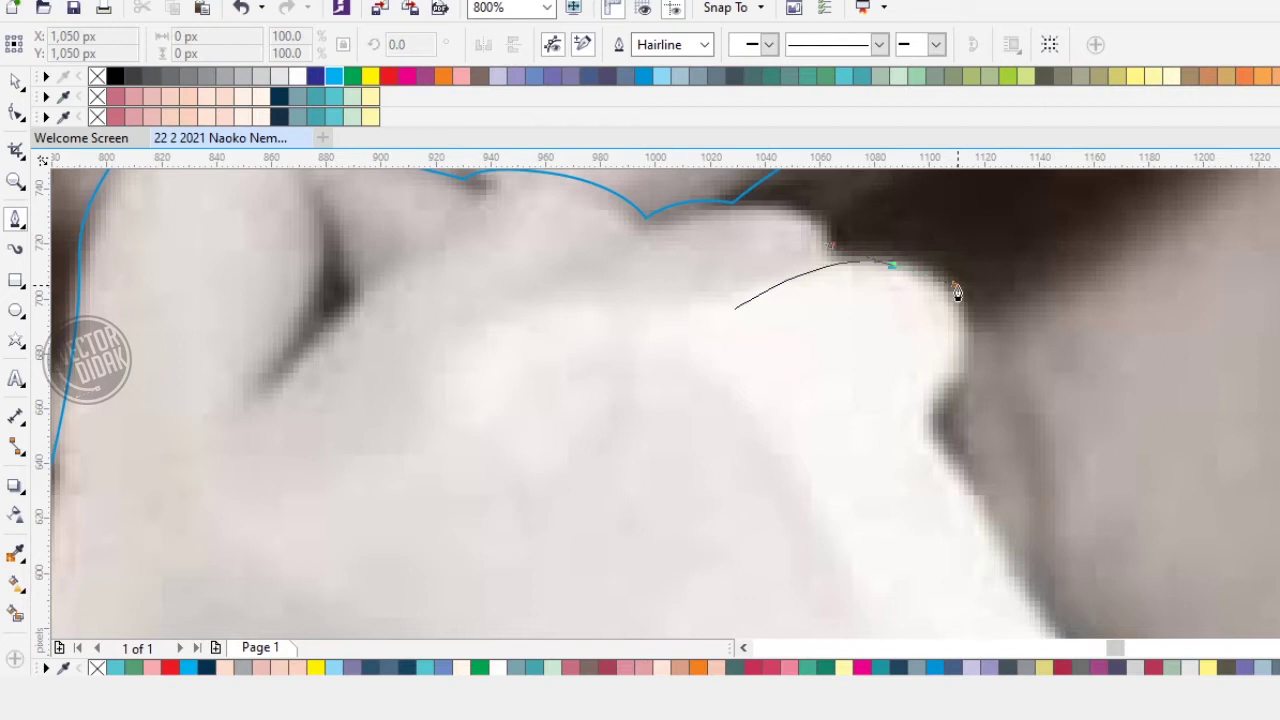
pyautogui.moveTo(946, 371); pyautogui.dragTo(912, 422)
pyautogui.click(903, 414)
pyautogui.moveTo(1030, 627); pyautogui.dragTo(942, 499)
pyautogui.scroll(-1, 958, 495)
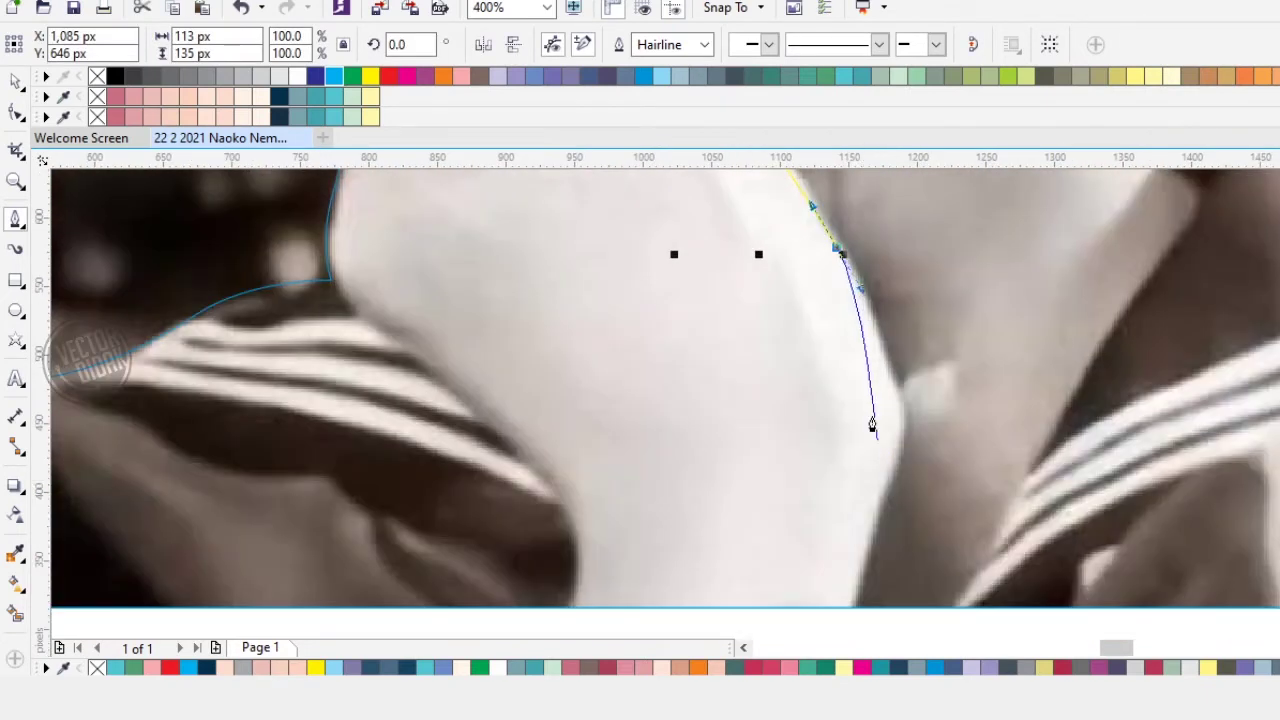
pyautogui.click(805, 579)
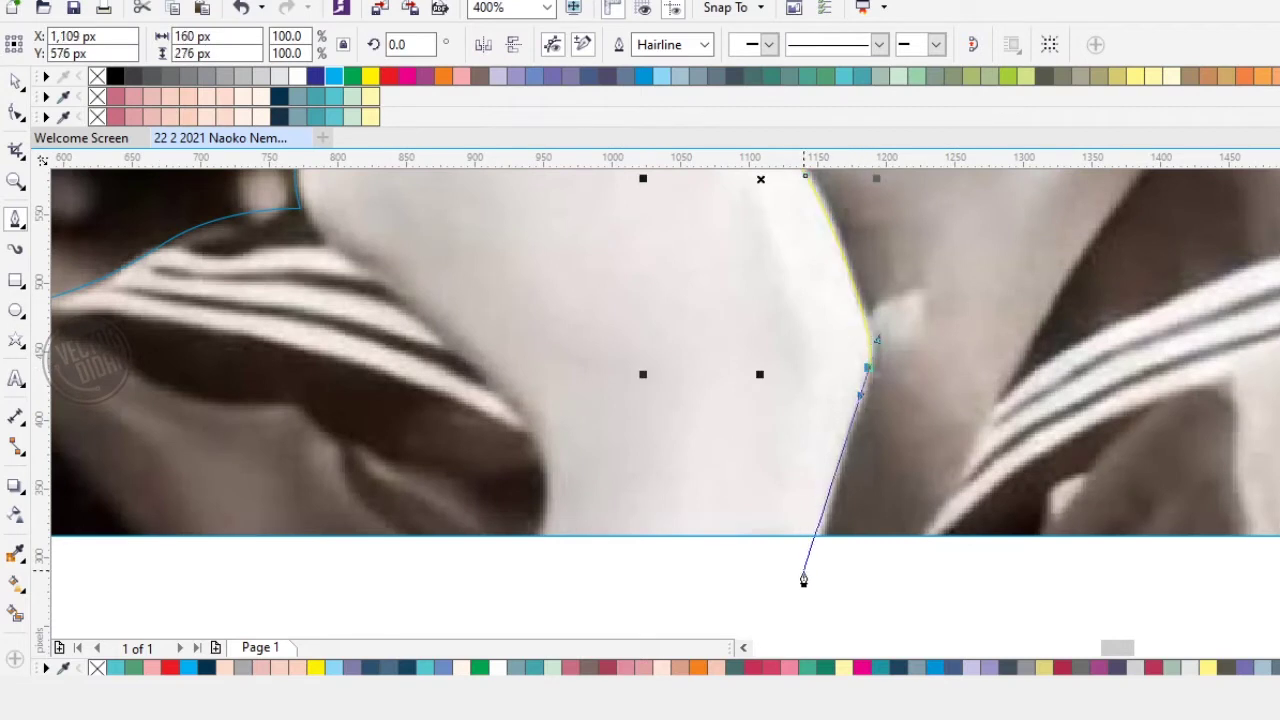
# Step: Run the hand outline under the photo and up the wrist's left edge, adding a small notch and a short spike
pyautogui.click(531, 587)
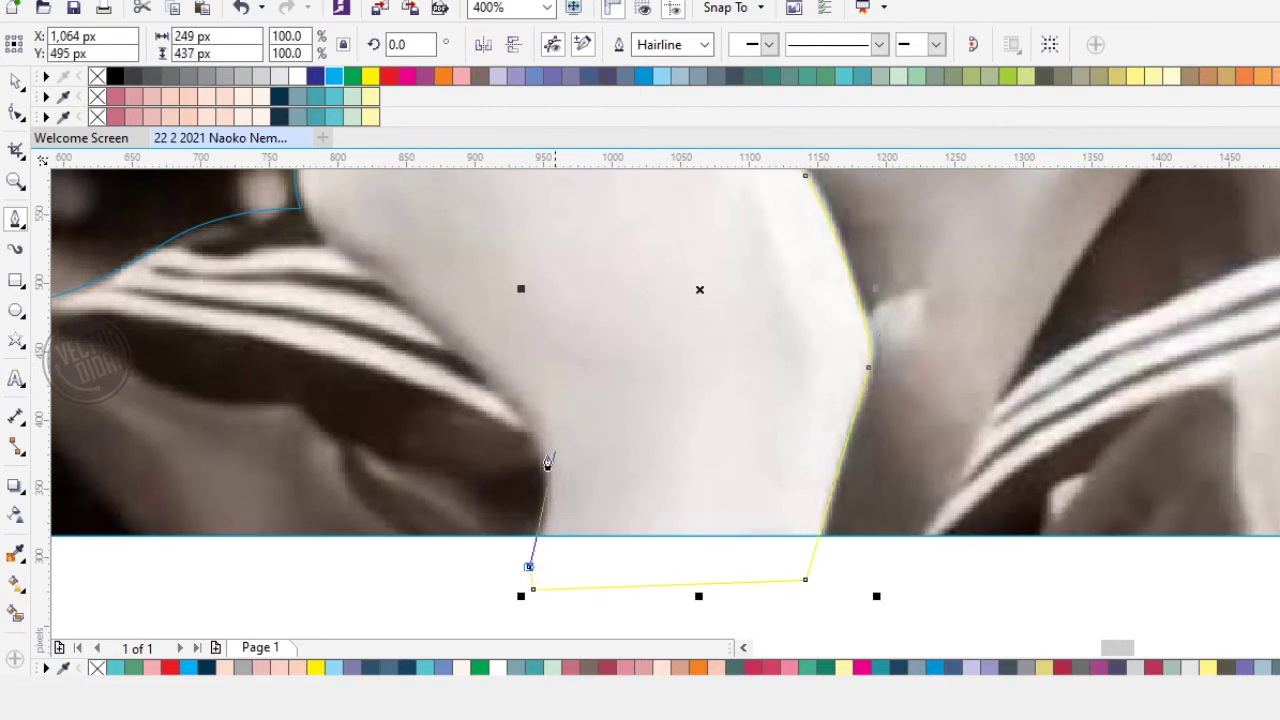
pyautogui.moveTo(540, 432); pyautogui.dragTo(528, 406)
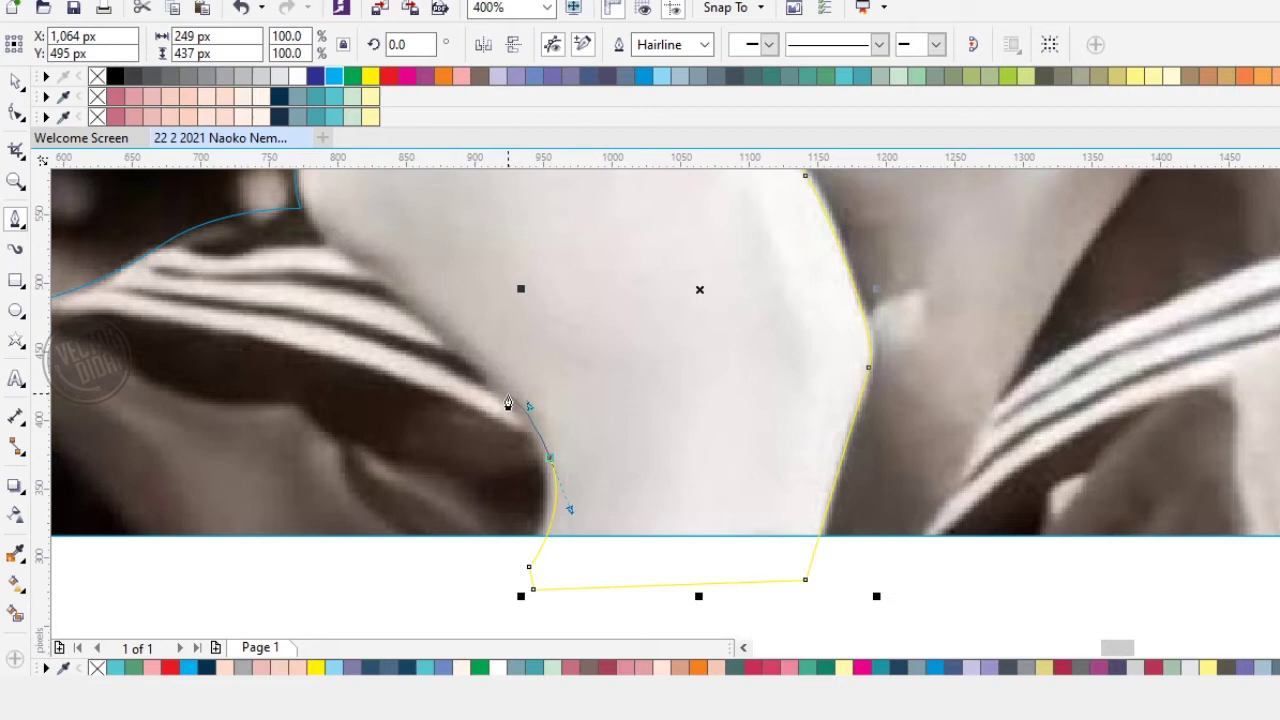
pyautogui.scroll(2, 508, 403)
pyautogui.click(506, 398)
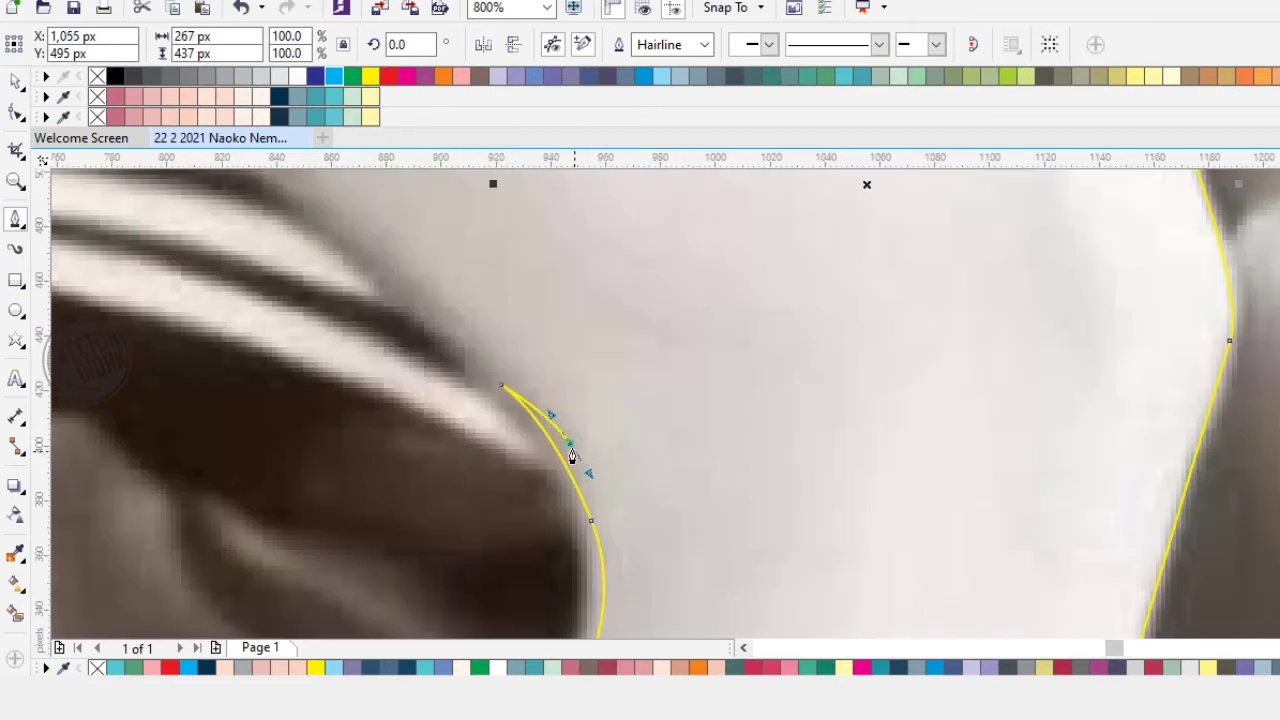
pyautogui.moveTo(476, 330); pyautogui.dragTo(829, 551)
pyautogui.moveTo(759, 480); pyautogui.dragTo(668, 364)
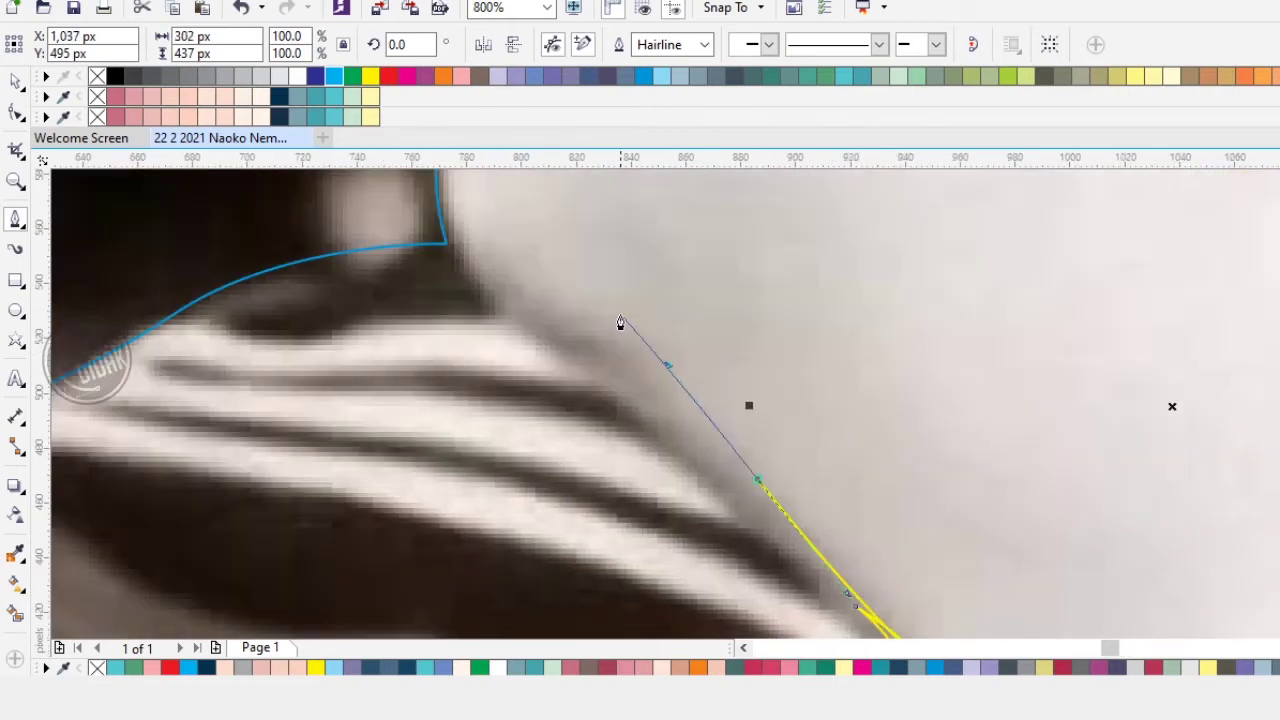
pyautogui.moveTo(586, 326); pyautogui.dragTo(750, 510)
pyautogui.moveTo(714, 471); pyautogui.dragTo(669, 426)
pyautogui.click(657, 358)
pyautogui.click(654, 390)
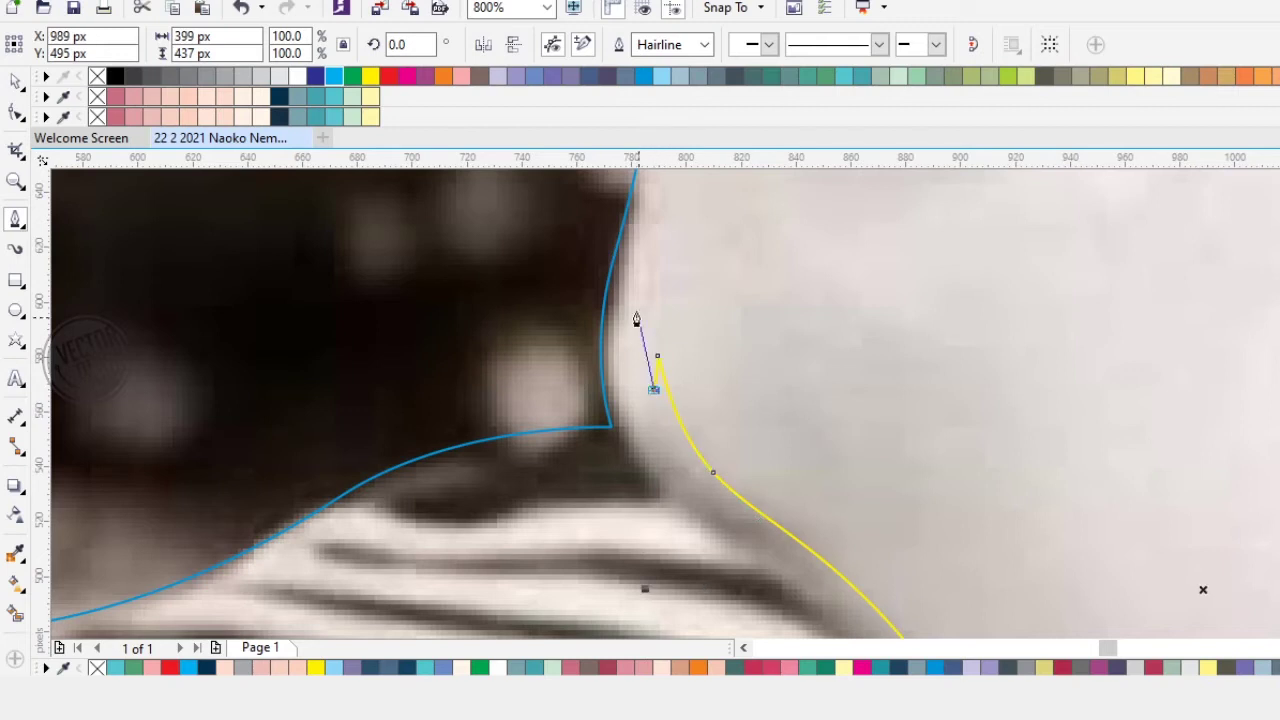
# Step: Trace the hand's left edge up around the thumb tip and down its inner side to a pointed crease
pyautogui.moveTo(633, 280); pyautogui.dragTo(581, 485)
pyautogui.moveTo(597, 420); pyautogui.dragTo(627, 296)
pyautogui.moveTo(619, 286); pyautogui.dragTo(544, 502)
pyautogui.moveTo(548, 345); pyautogui.dragTo(554, 332)
pyautogui.moveTo(663, 282); pyautogui.dragTo(692, 290)
pyautogui.hotkey('ctrl', 'z')
pyautogui.hotkey('ctrl', 'z')
pyautogui.moveTo(577, 341); pyautogui.dragTo(614, 275)
pyautogui.moveTo(696, 293); pyautogui.dragTo(721, 309)
pyautogui.moveTo(755, 383); pyautogui.dragTo(760, 437)
pyautogui.moveTo(761, 470); pyautogui.dragTo(768, 293)
# Step: Trace the finger tops with a pointed crease between them and close the hand outline at its starting node
pyautogui.moveTo(698, 376); pyautogui.dragTo(826, 326)
pyautogui.scroll(2, 749, 351)
pyautogui.moveTo(935, 288); pyautogui.dragTo(970, 282)
pyautogui.click(826, 425)
pyautogui.click(975, 349)
pyautogui.moveTo(1155, 298); pyautogui.dragTo(1190, 316)
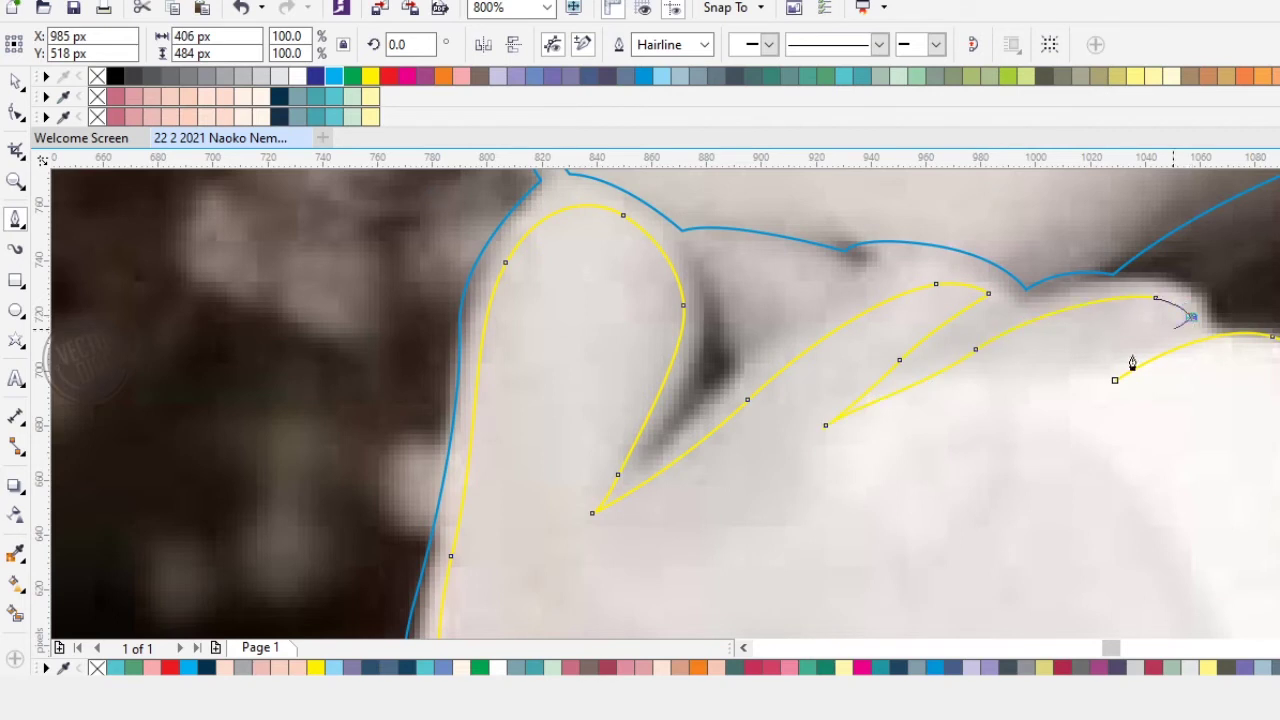
pyautogui.click(1114, 380)
# Step: Draw a small closed shape about 51 px wide between the thumb and fingers, with a pointed notch on its left side
pyautogui.scroll(2, 751, 273)
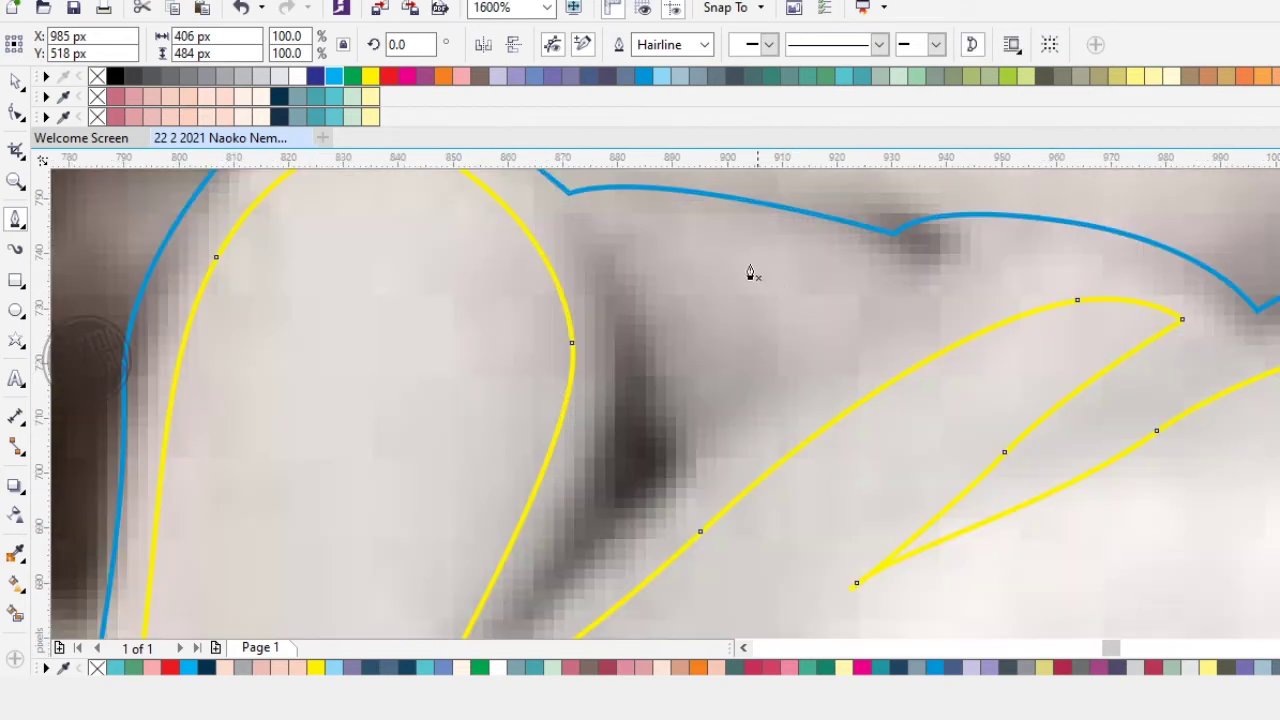
pyautogui.click(607, 232)
pyautogui.click(806, 243)
pyautogui.click(887, 285)
pyautogui.click(658, 447)
pyautogui.click(658, 305)
pyautogui.hotkey('ctrl', 'z')
pyautogui.moveTo(678, 291); pyautogui.dragTo(675, 263)
pyautogui.moveTo(667, 373); pyautogui.dragTo(661, 382)
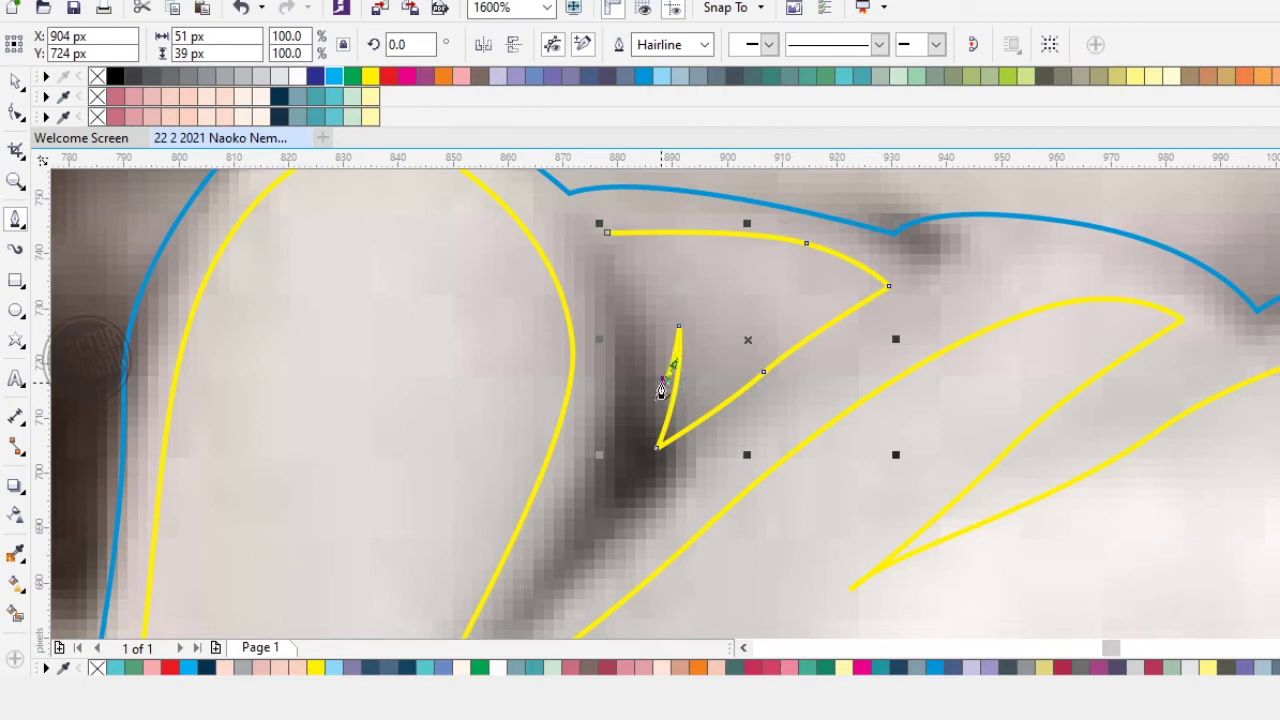
pyautogui.moveTo(607, 235); pyautogui.dragTo(671, 278)
# Step: Subtract the small finger shape and the hand outline from the silhouette with Back Minus Front
pyautogui.scroll(-2, 696, 327)
pyautogui.click(15, 85)
pyautogui.click(985, 332)
pyautogui.click(740, 48)
pyautogui.click(533, 286)
pyautogui.click(722, 408)
pyautogui.keyDown('shift'); pyautogui.click(1098, 398); pyautogui.keyUp('shift')
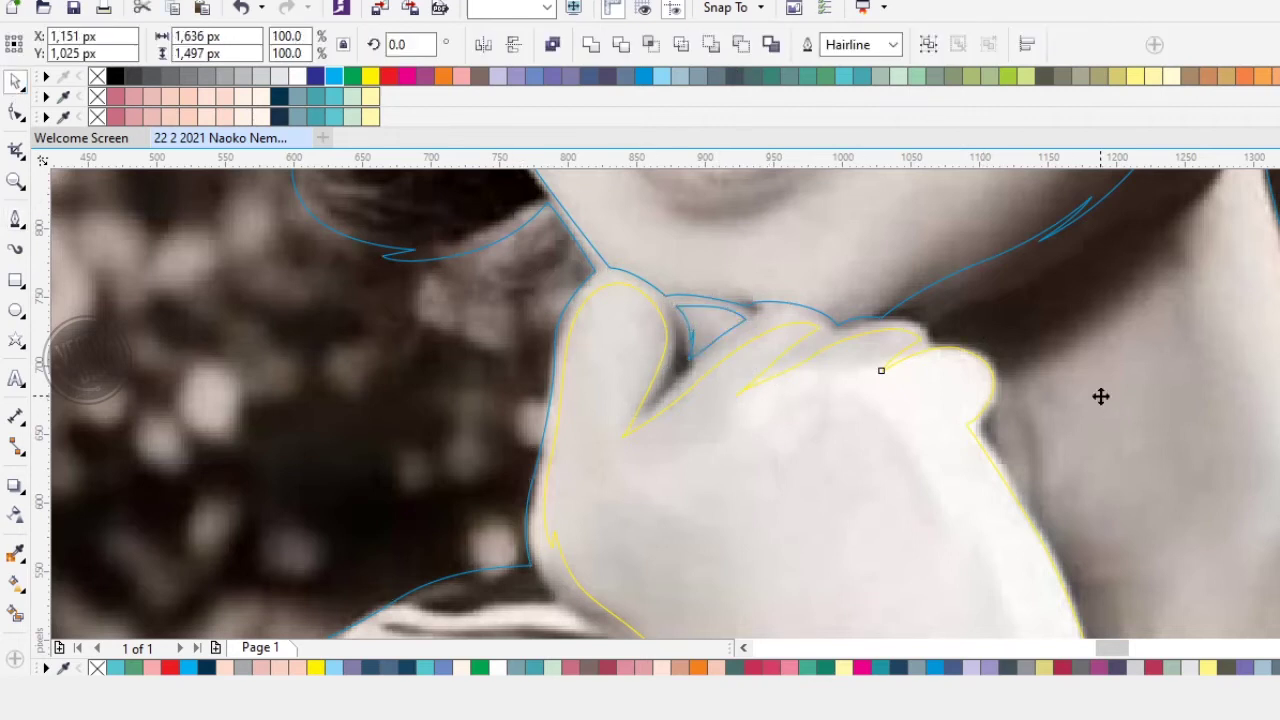
pyautogui.click(748, 49)
pyautogui.click(417, 346)
# Step: Test-fill a copy of the silhouette beside the page in dark navy without an outline, and delete the copy
pyautogui.scroll(-3, 850, 320)
pyautogui.moveTo(843, 367); pyautogui.dragTo(940, 457)
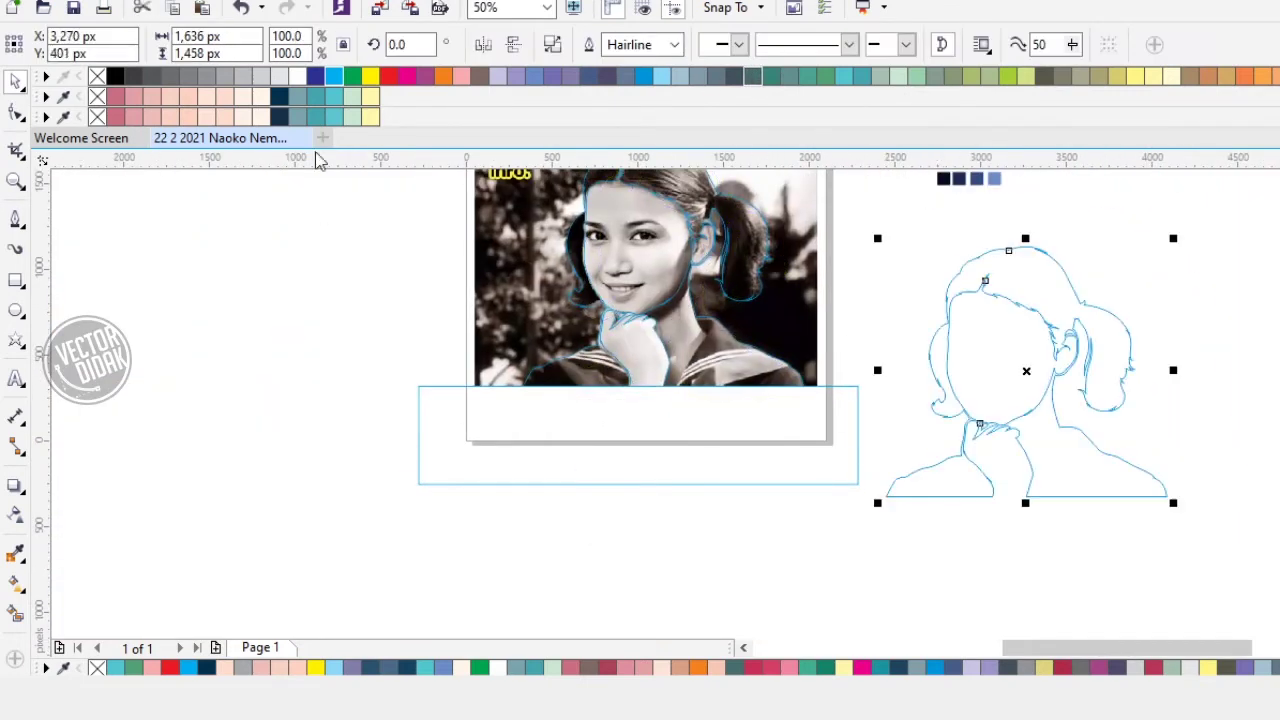
pyautogui.click(279, 117)
pyautogui.rightClick(97, 117)
pyautogui.click(928, 518)
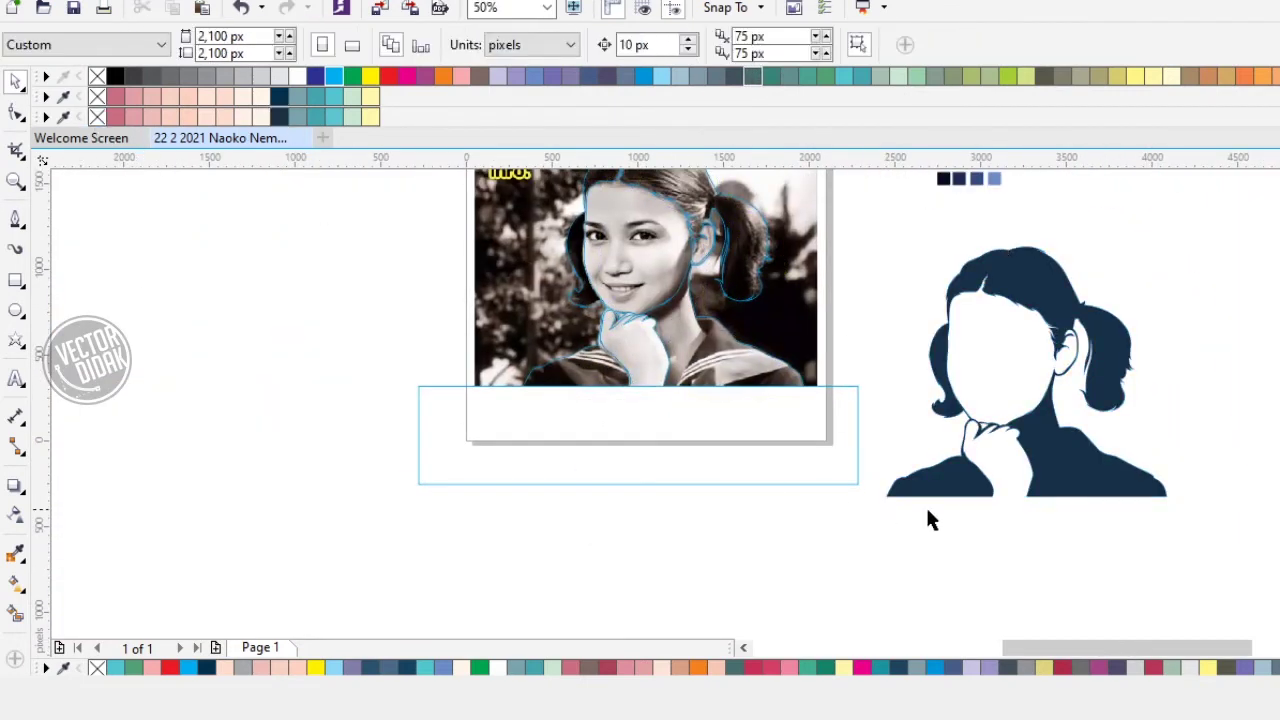
pyautogui.click(1079, 486)
pyautogui.press('Delete')
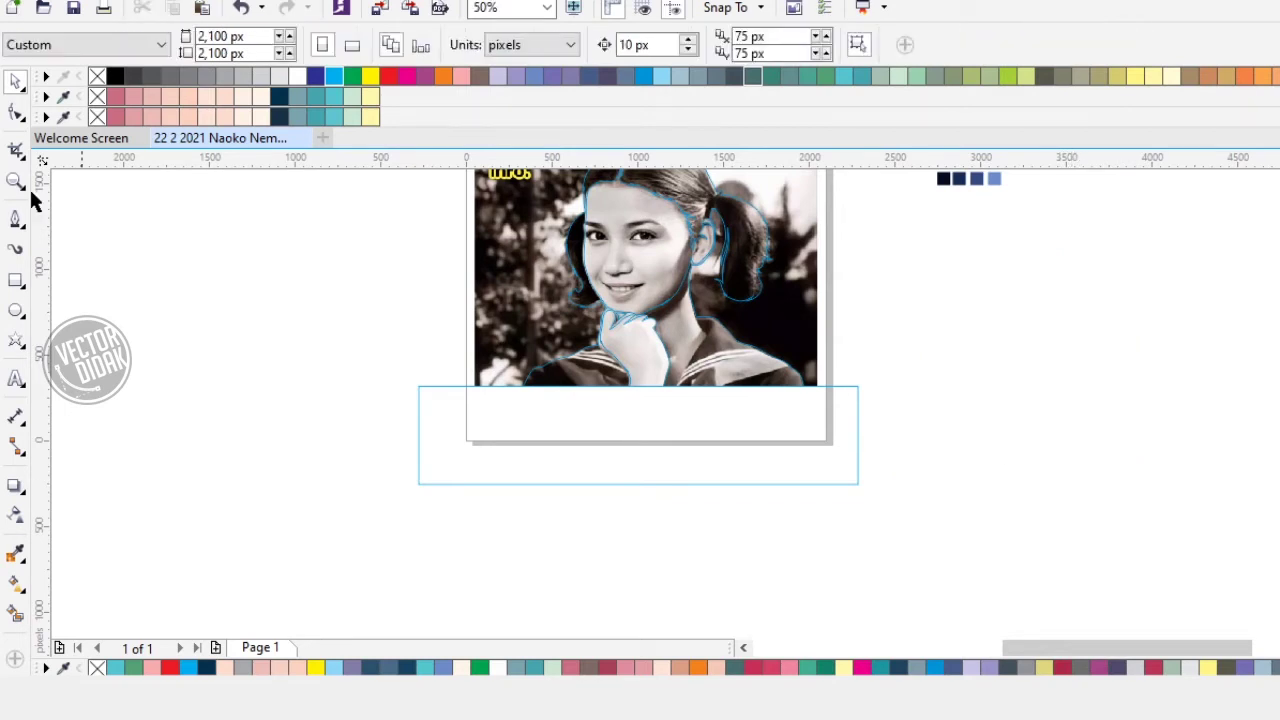
# Step: Start a Pen outline at the neck's upper tip below the ear and trace its right edge down to the collar
pyautogui.click(15, 220)
pyautogui.scroll(5, 614, 377)
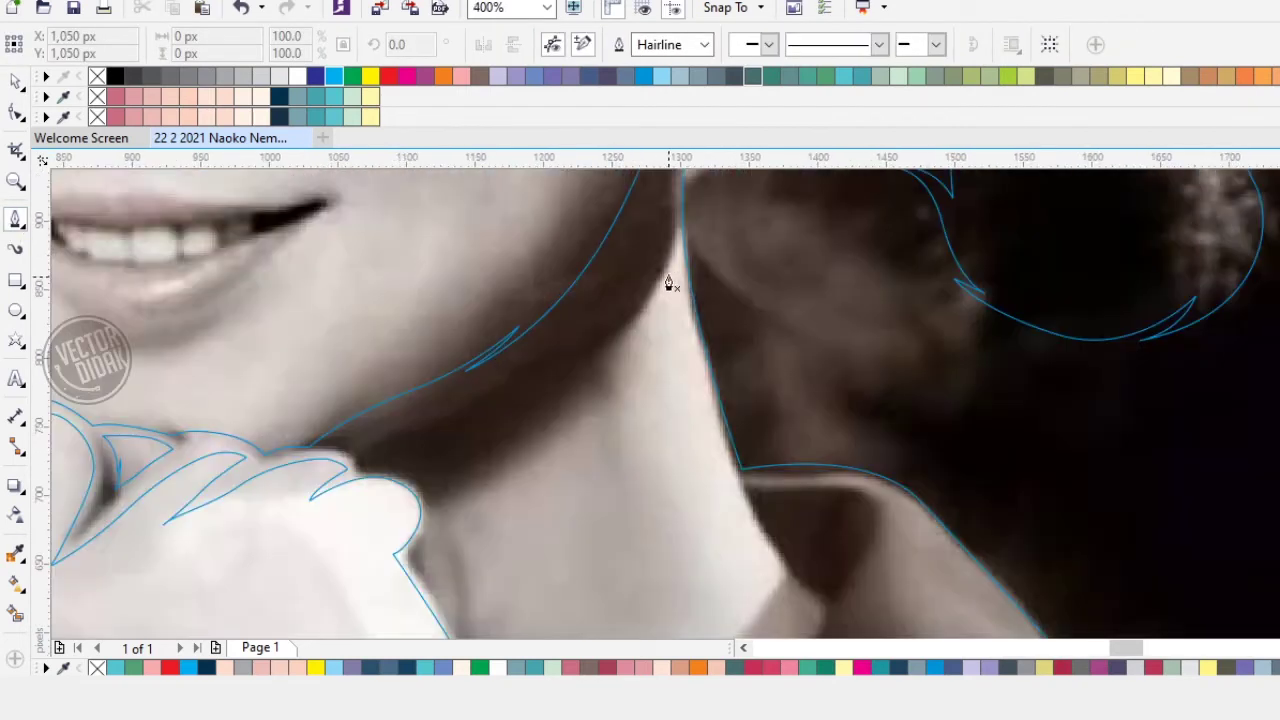
pyautogui.click(672, 255)
pyautogui.scroll(-2, 672, 290)
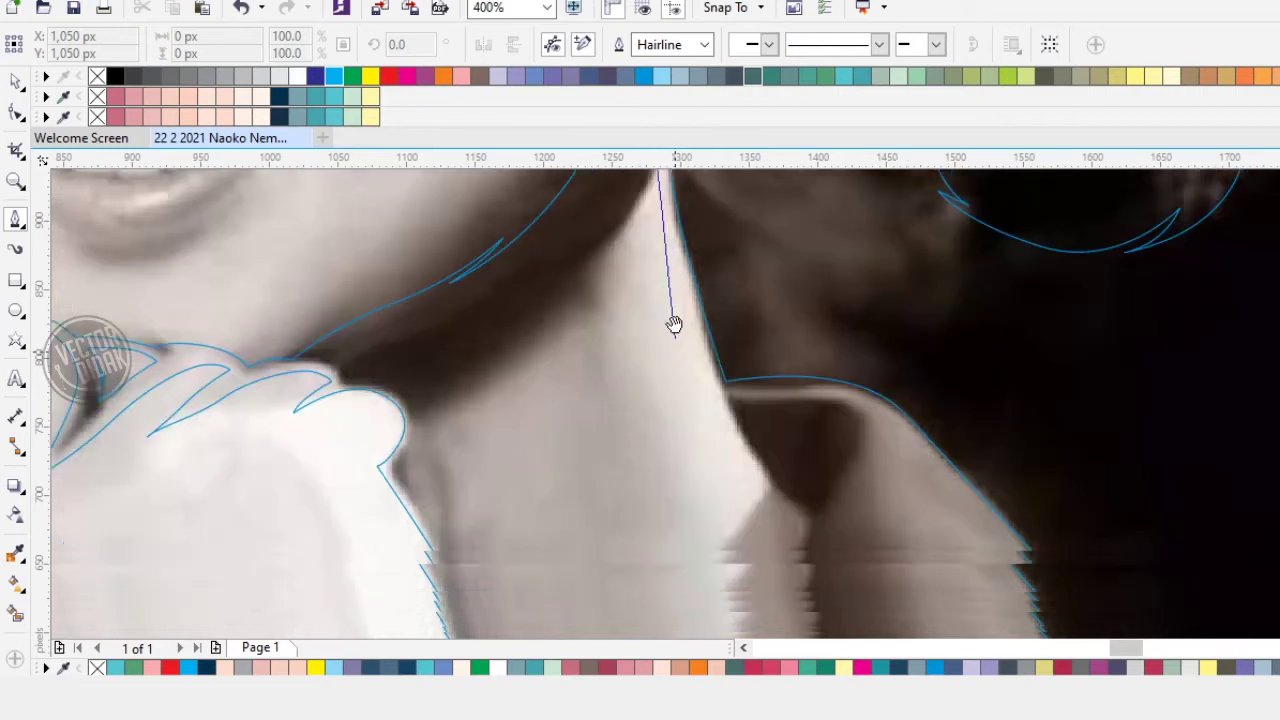
pyautogui.moveTo(708, 313); pyautogui.dragTo(909, 257)
pyautogui.press('Escape')
pyautogui.click(808, 443)
# Step: Trace the neck outline along the inner collar edge down to a point just below the photo
pyautogui.moveTo(798, 426); pyautogui.dragTo(763, 472)
pyautogui.moveTo(740, 510); pyautogui.dragTo(779, 512)
pyautogui.scroll(-2, 783, 445)
pyautogui.hscroll(-2, 810, 430)
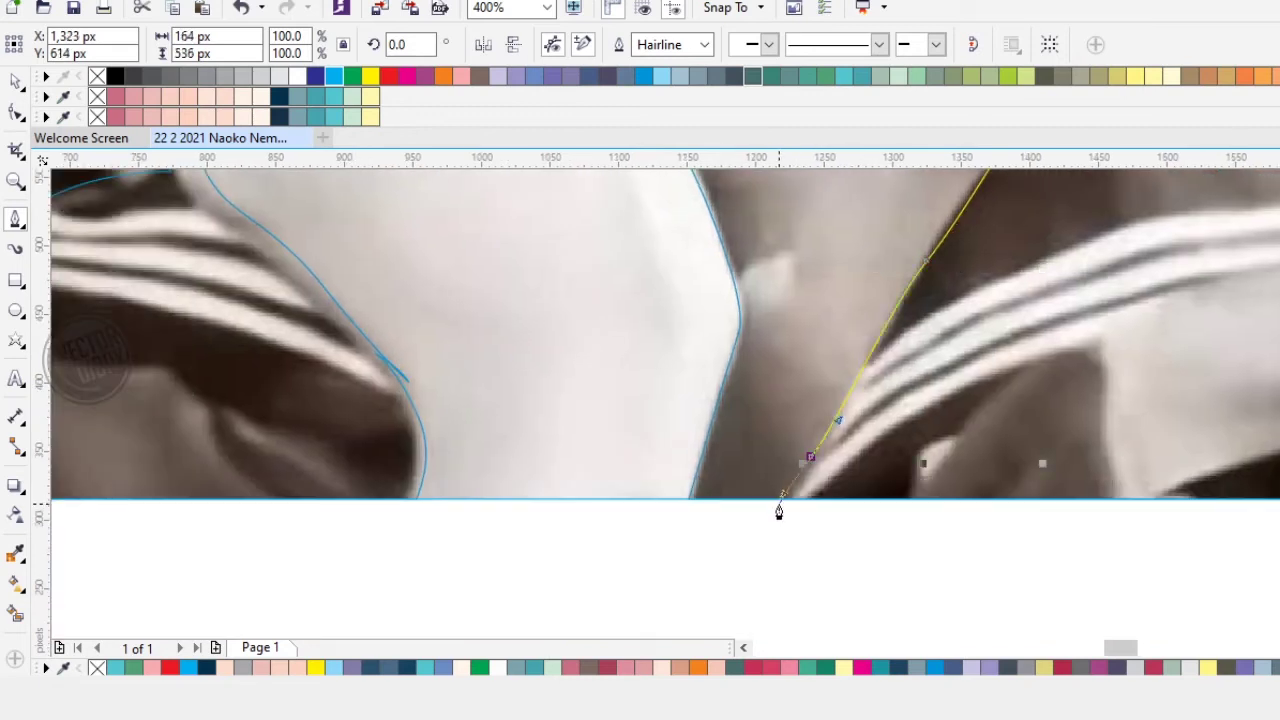
pyautogui.click(773, 521)
# Step: Trace the neck outline up beside the wrist and hand to the knuckle, adding a spiked notch near its lower end
pyautogui.click(742, 402)
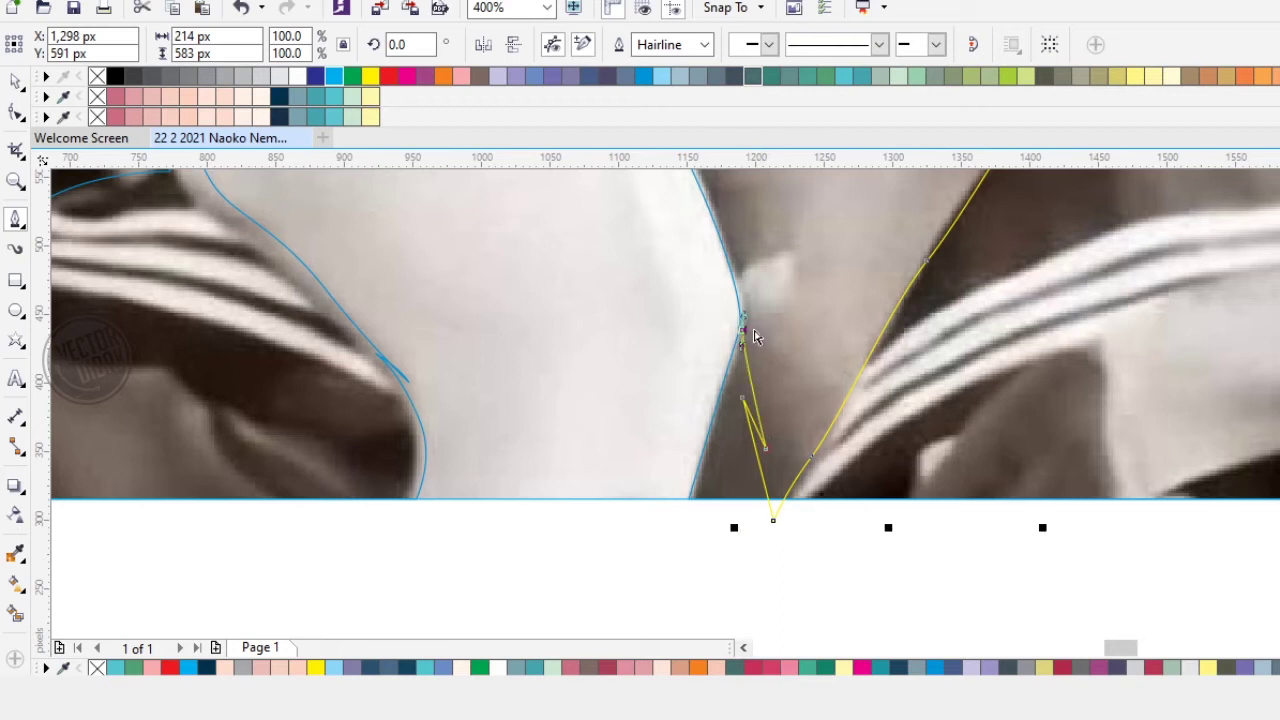
pyautogui.scroll(2, 755, 337)
pyautogui.moveTo(748, 337); pyautogui.dragTo(728, 437)
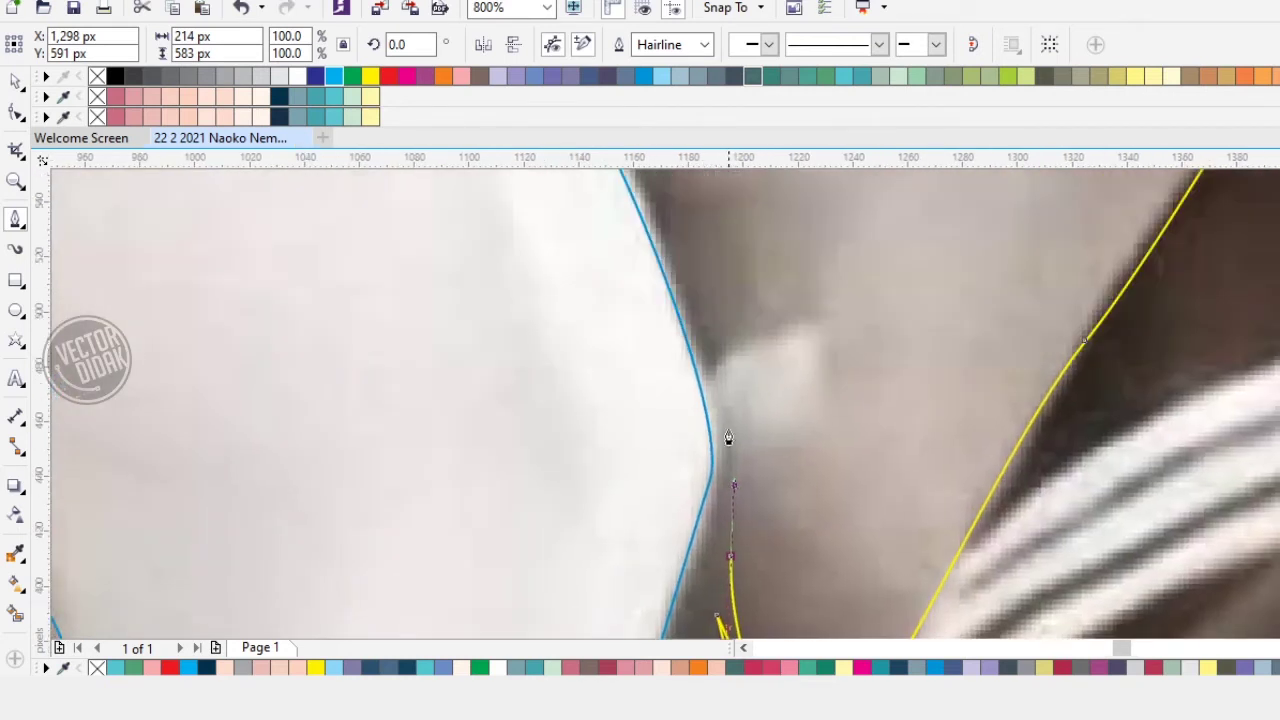
pyautogui.scroll(3, 700, 340)
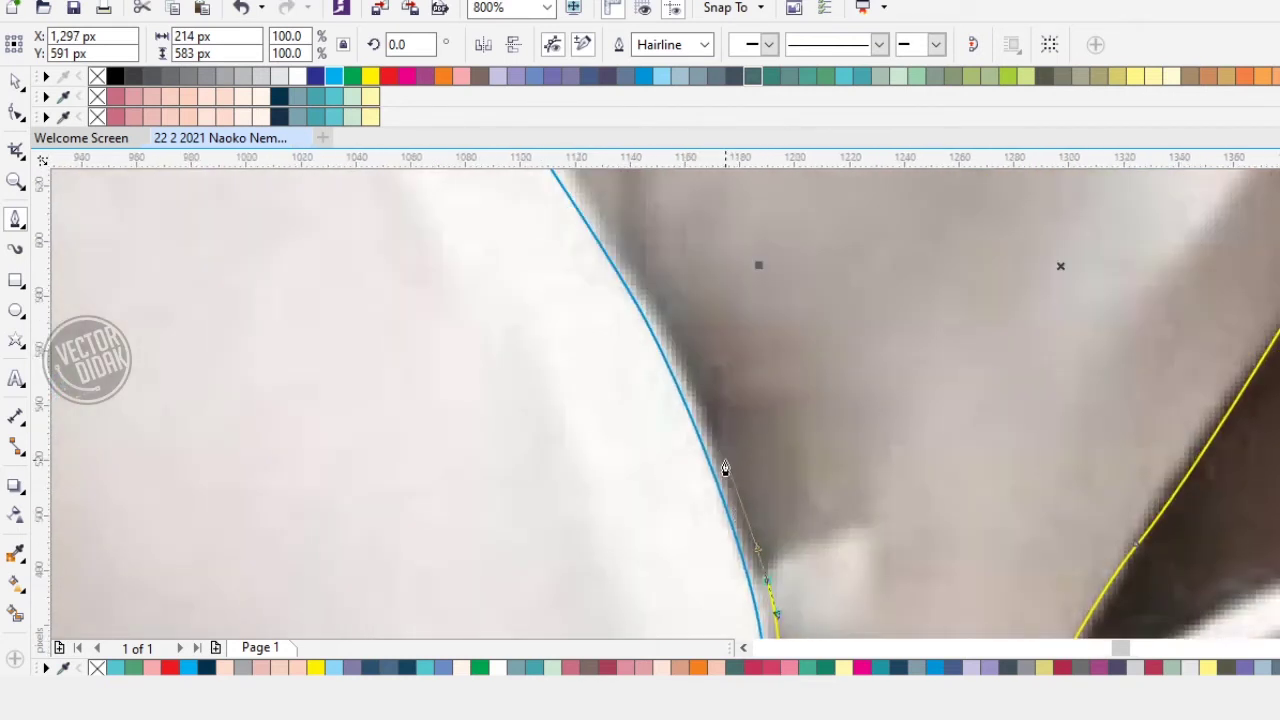
pyautogui.scroll(-2, 725, 469)
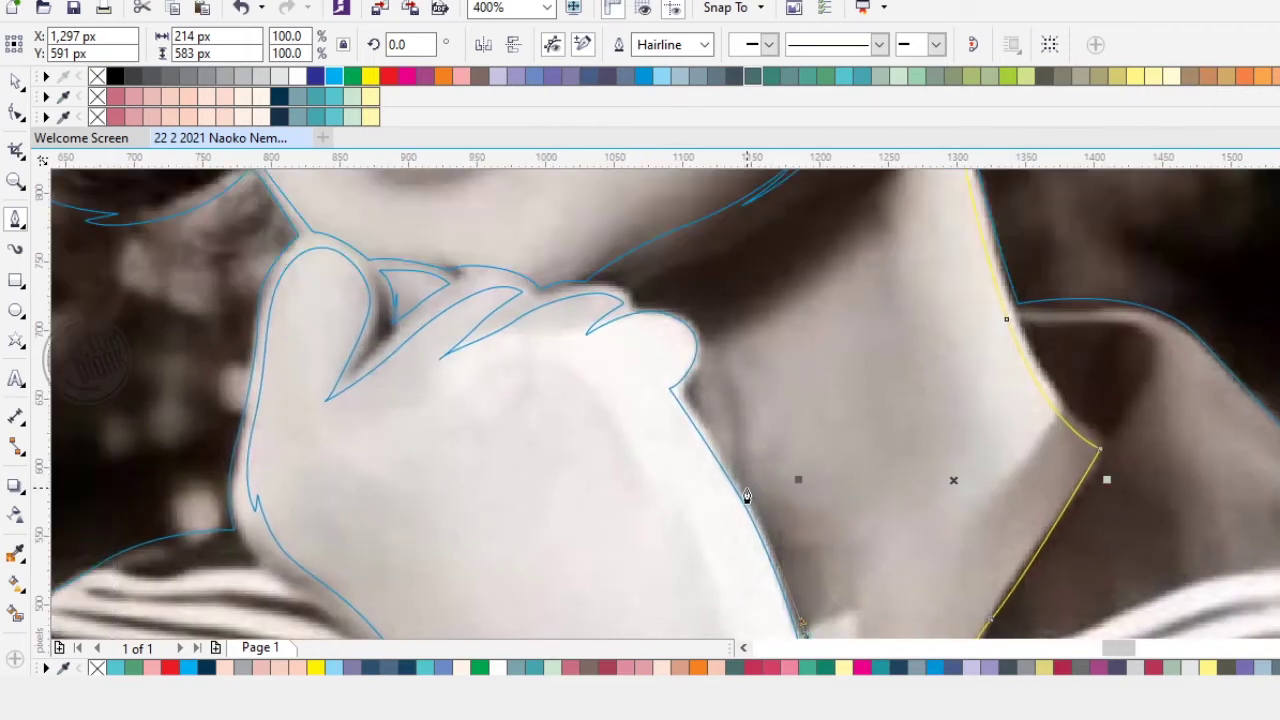
pyautogui.scroll(2, 746, 496)
pyautogui.click(643, 297)
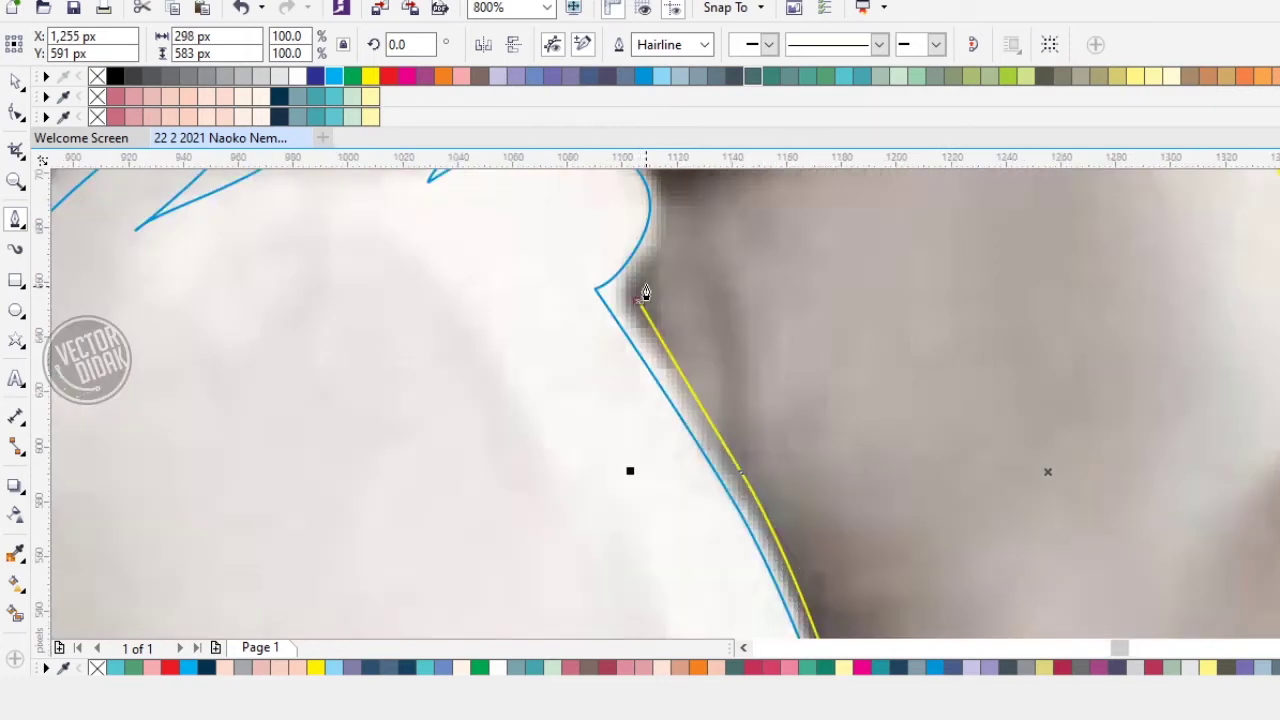
# Step: Trace the jaw shadow's lower edge across the neck with a small spike and close the outline at its starting node
pyautogui.scroll(3, 631, 464)
pyautogui.moveTo(646, 360); pyautogui.dragTo(517, 627)
pyautogui.moveTo(629, 554); pyautogui.dragTo(818, 402)
pyautogui.click(737, 484)
pyautogui.scroll(3, 631, 541)
pyautogui.hscroll(2, 631, 541)
pyautogui.click(855, 304)
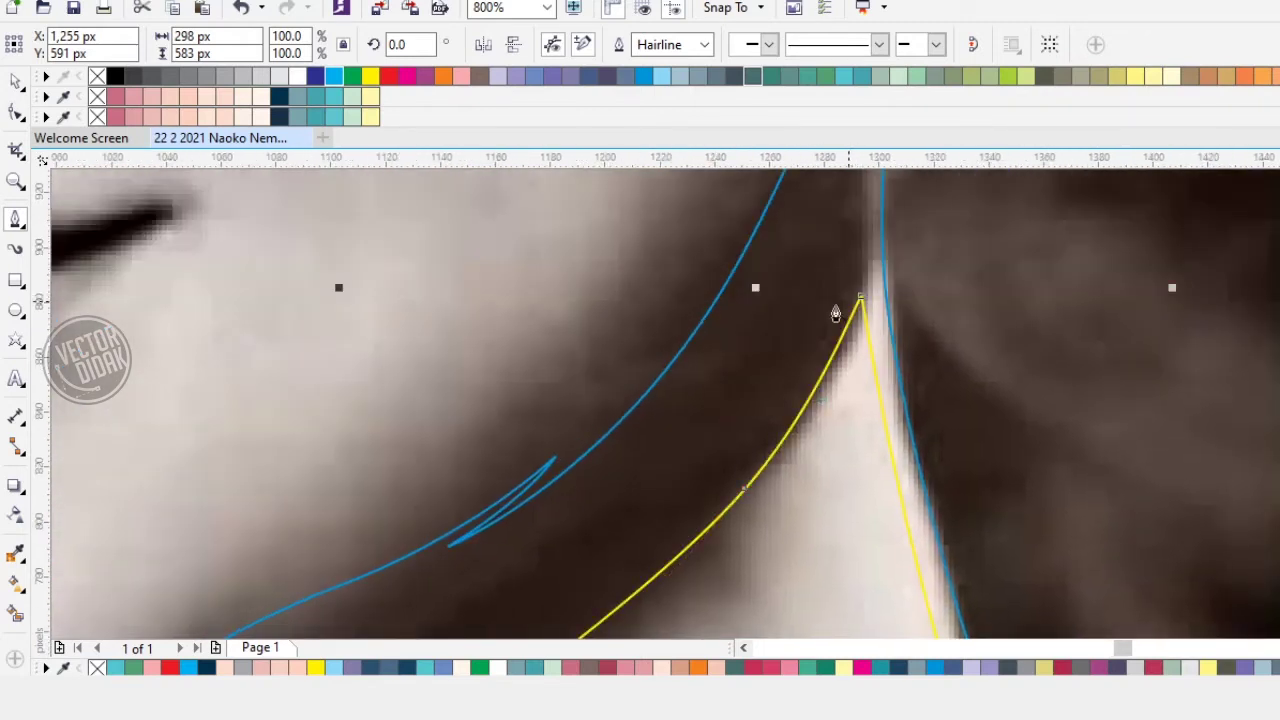
pyautogui.scroll(-2, 752, 457)
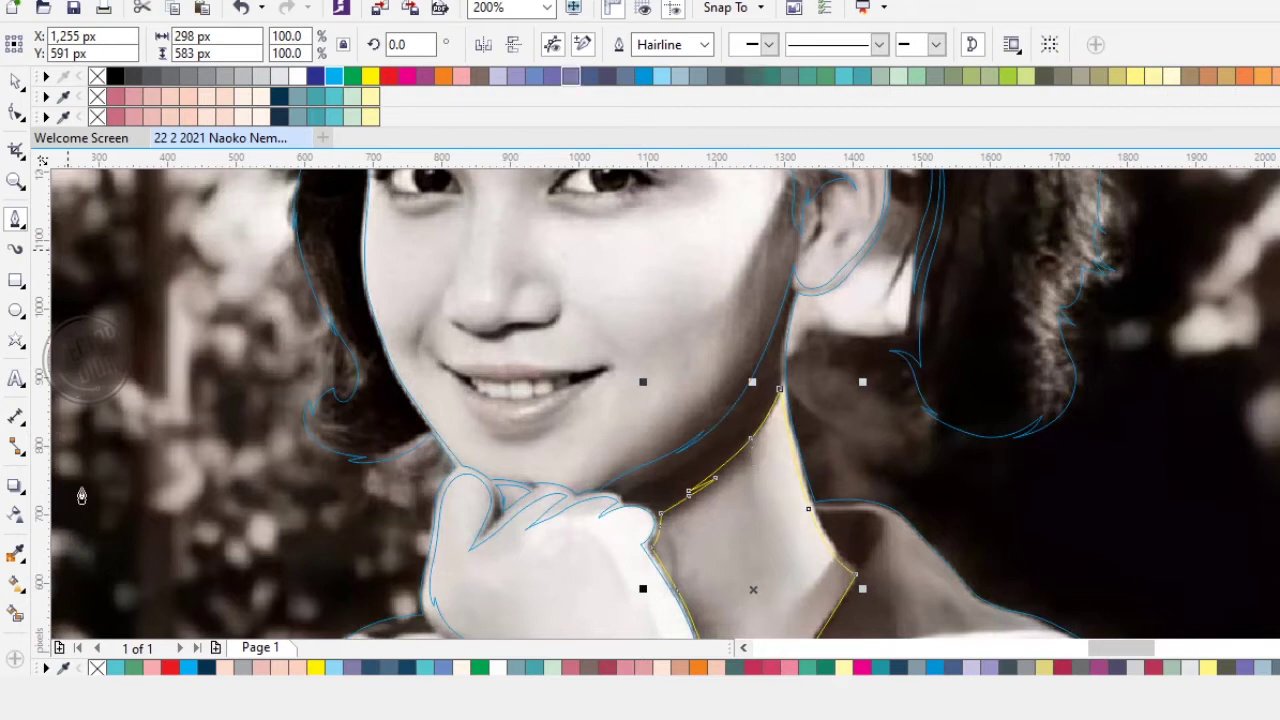
# Step: Cut the neck outline out of the silhouette with Back Minus Front and clear the selection
pyautogui.click(15, 80)
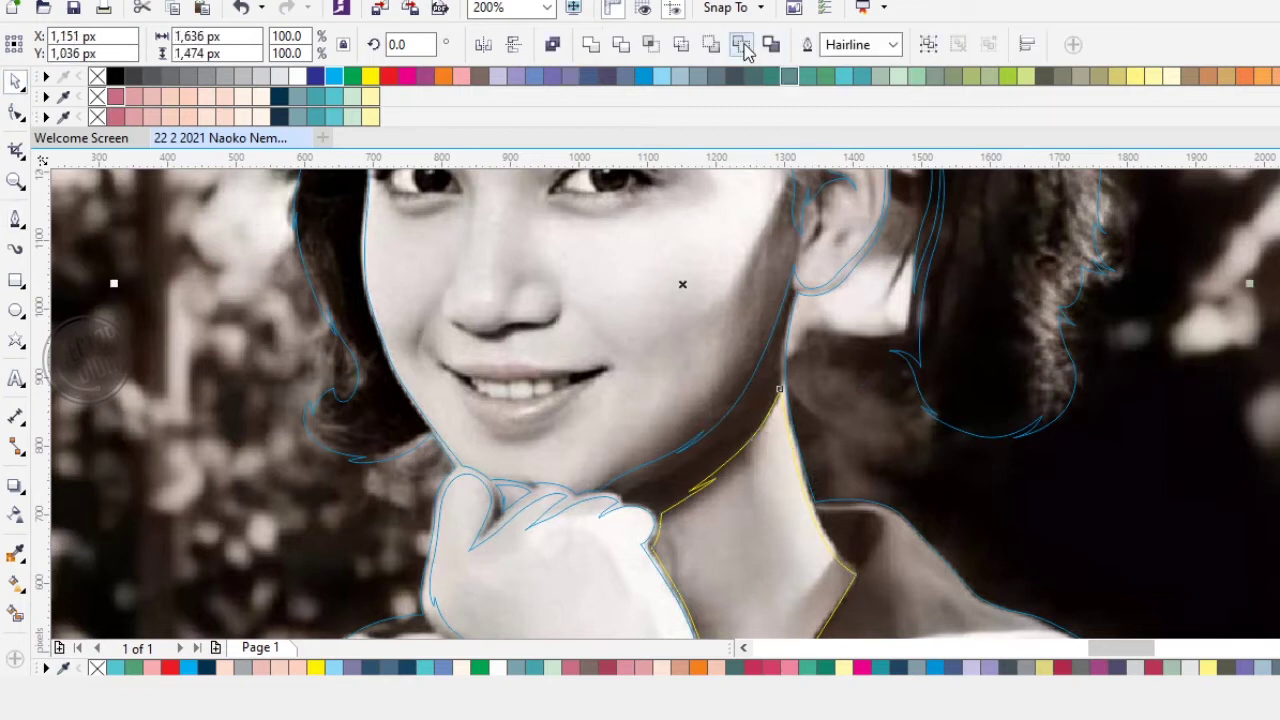
pyautogui.click(741, 45)
pyautogui.moveTo(860, 308); pyautogui.dragTo(794, 467)
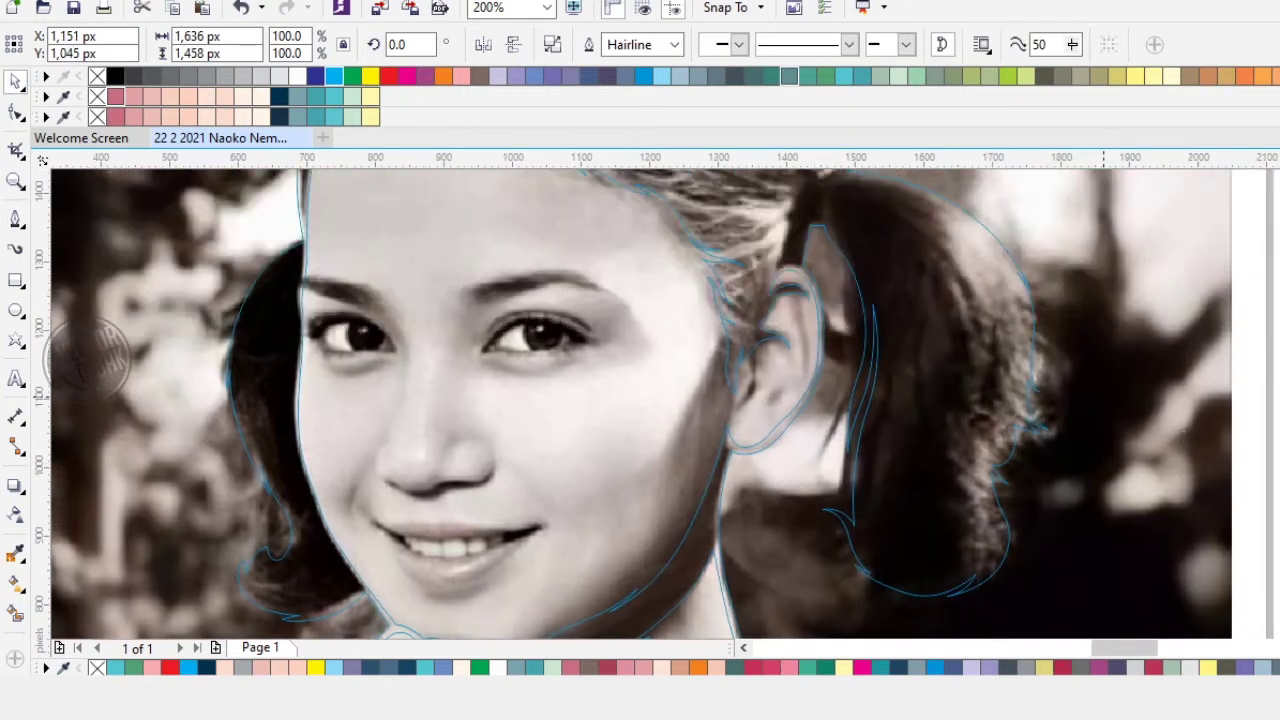
pyautogui.click(1183, 430)
# Step: Draw a thin closed sliver about 15 px wide and 129 px high along the ear's inner fold
pyautogui.click(14, 220)
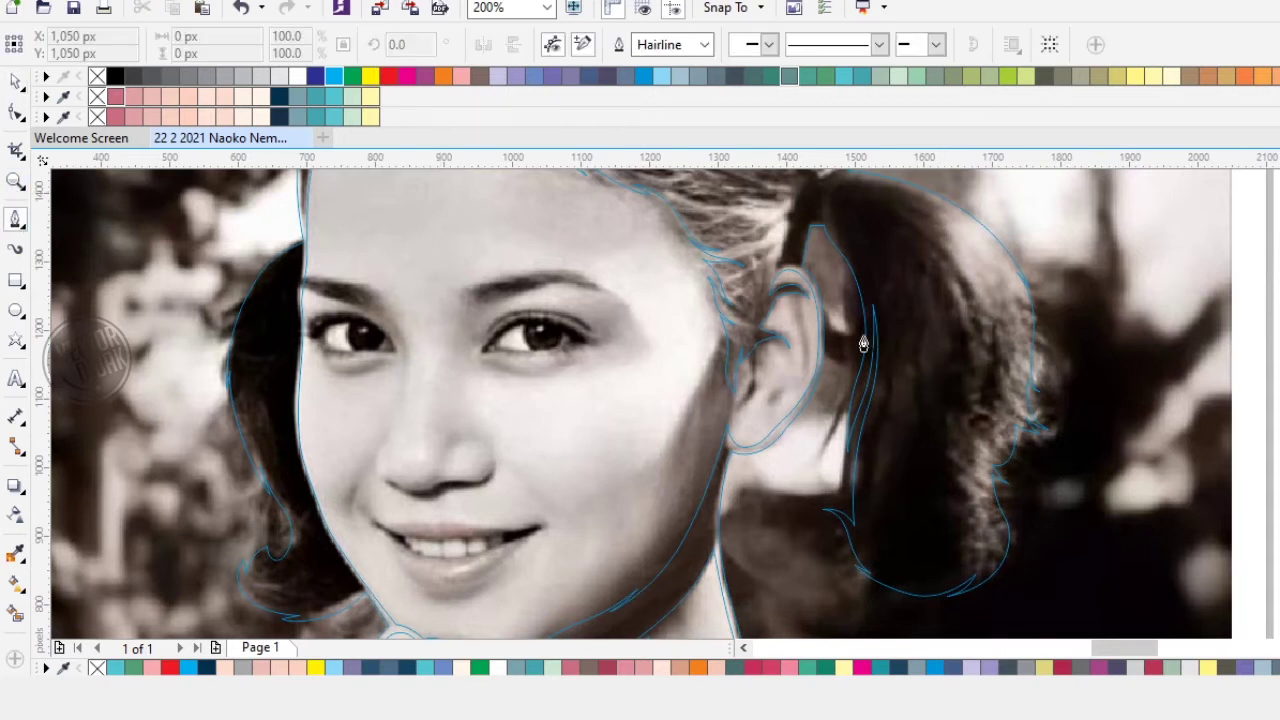
pyautogui.scroll(2, 757, 306)
pyautogui.scroll(1, 817, 329)
pyautogui.scroll(-1, 743, 311)
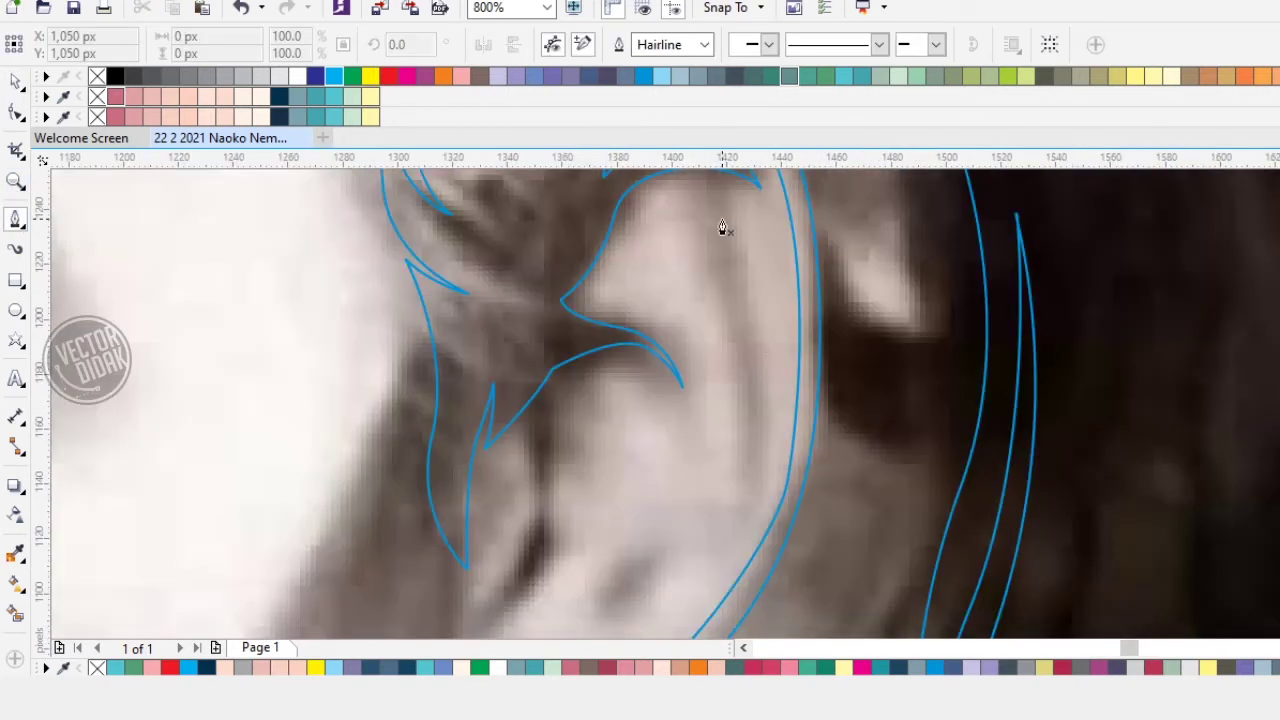
pyautogui.moveTo(757, 452); pyautogui.dragTo(760, 525)
pyautogui.click(721, 570)
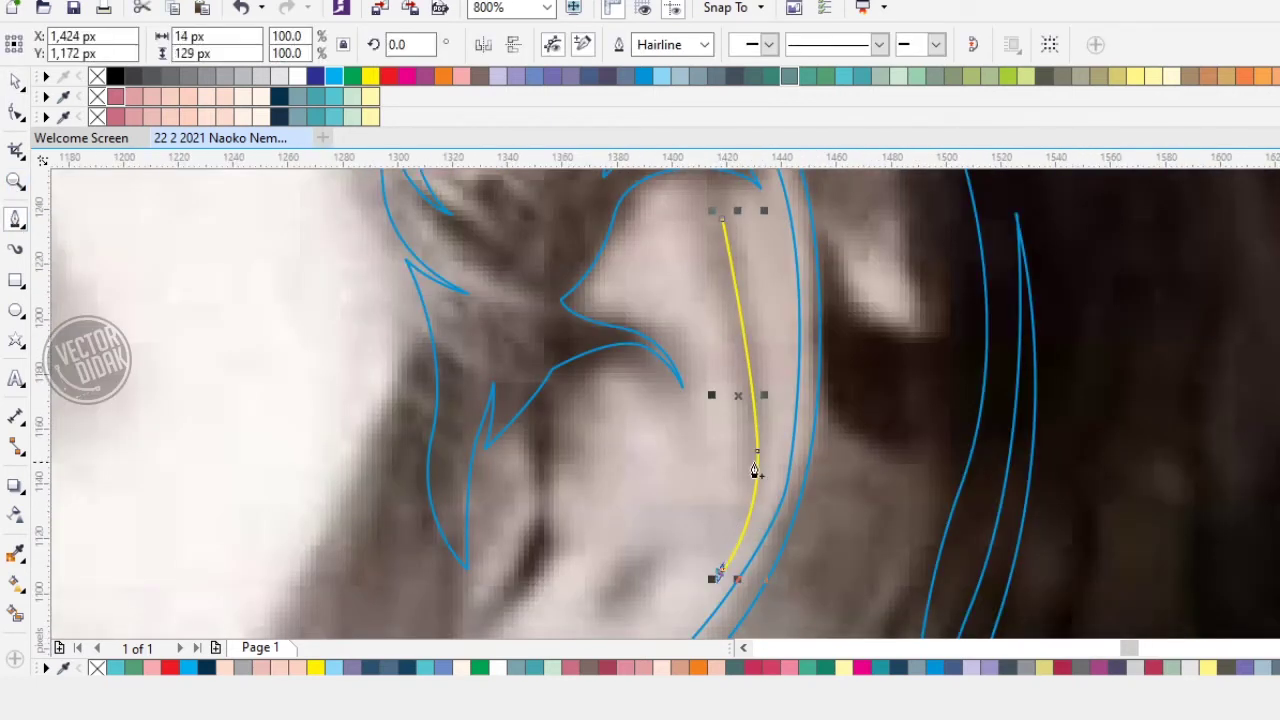
pyautogui.moveTo(751, 396); pyautogui.dragTo(706, 260)
pyautogui.moveTo(685, 428); pyautogui.dragTo(827, 271)
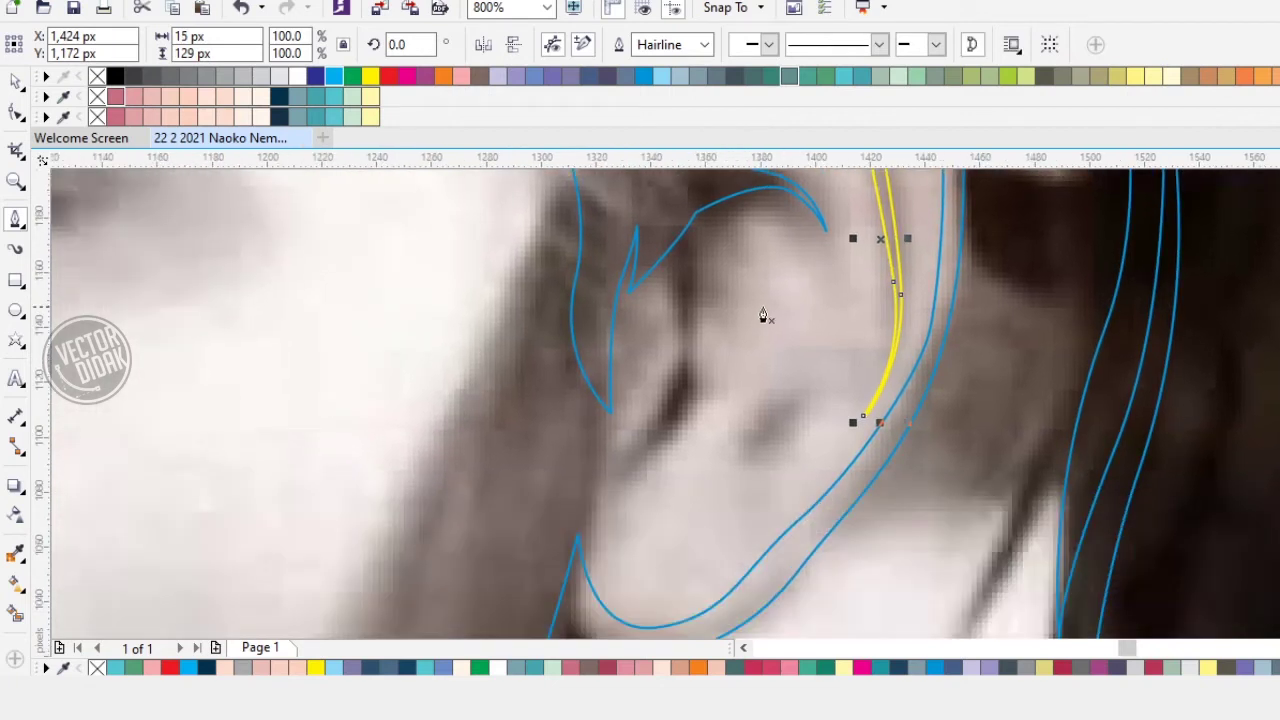
# Step: Trace the dark inner fold of the ear with a pen curve running around its lower end and back up to the hook
pyautogui.click(710, 187)
pyautogui.moveTo(671, 263); pyautogui.dragTo(659, 298)
pyautogui.moveTo(687, 380); pyautogui.dragTo(677, 428)
pyautogui.moveTo(643, 467); pyautogui.dragTo(677, 468)
pyautogui.scroll(2, 670, 476)
pyautogui.moveTo(697, 364); pyautogui.dragTo(724, 540)
pyautogui.moveTo(681, 458); pyautogui.dragTo(634, 522)
pyautogui.moveTo(701, 404); pyautogui.dragTo(859, 436)
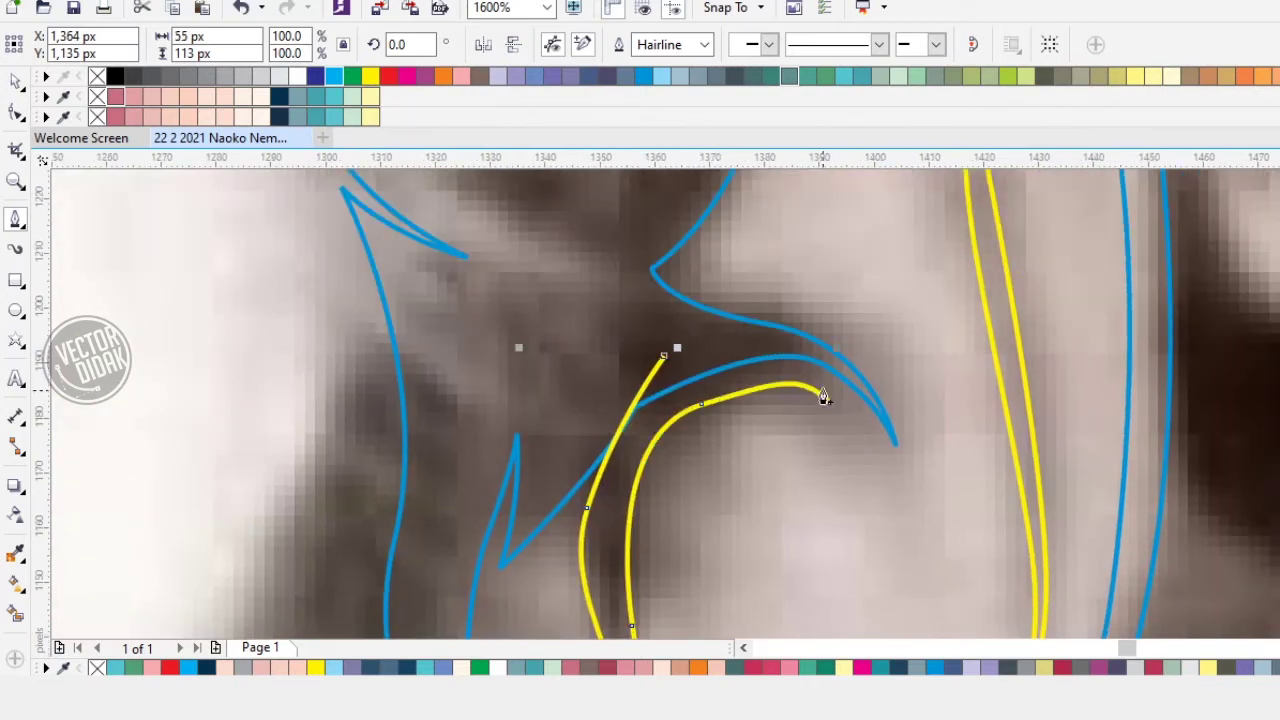
# Step: Undo the last two hook segments, retrace the hooked upper end and close the fold outline at about 66 by 117 px
pyautogui.hotkey('ctrl', 'z')
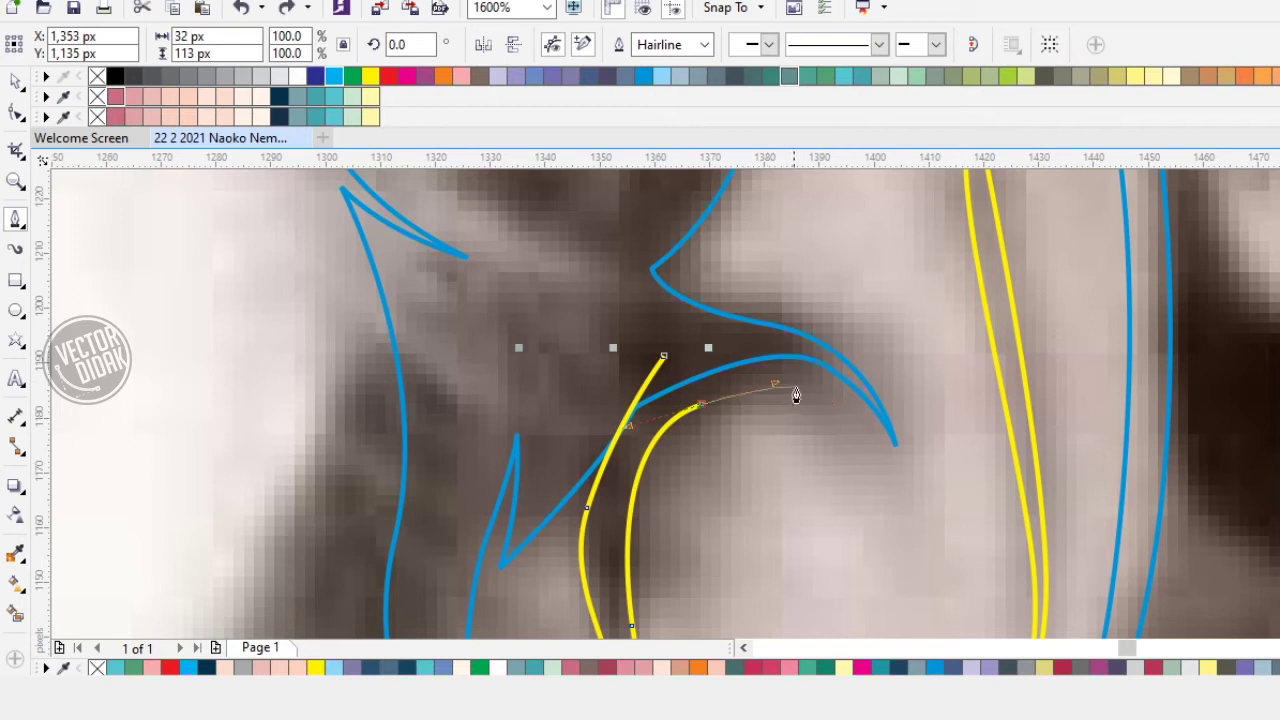
pyautogui.hotkey('ctrl', 'z')
pyautogui.moveTo(681, 402); pyautogui.dragTo(748, 361)
pyautogui.moveTo(847, 391); pyautogui.dragTo(886, 421)
pyautogui.click(885, 425)
pyautogui.moveTo(765, 335); pyautogui.dragTo(694, 337)
pyautogui.scroll(-2, 718, 365)
pyautogui.scroll(1, 744, 475)
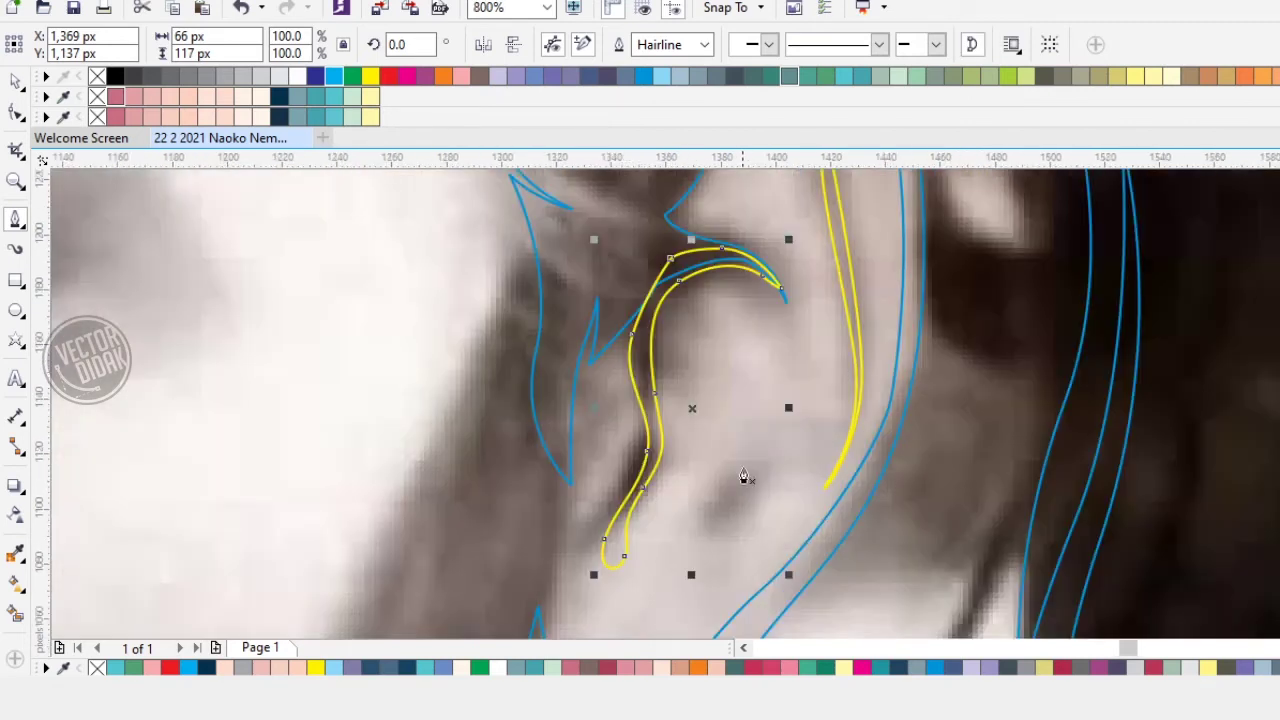
# Step: Draw a closed tapered shadow shape about 27 px wide and 63 px high in the lower middle of the ear
pyautogui.click(783, 367)
pyautogui.scroll(1, 766, 455)
pyautogui.moveTo(767, 438); pyautogui.dragTo(723, 525)
pyautogui.moveTo(696, 551); pyautogui.dragTo(771, 527)
pyautogui.hotkey('ctrl', 'z')
pyautogui.moveTo(778, 437); pyautogui.dragTo(811, 473)
pyautogui.moveTo(870, 367); pyautogui.dragTo(751, 505)
pyautogui.moveTo(757, 407); pyautogui.dragTo(808, 321)
pyautogui.moveTo(784, 237); pyautogui.dragTo(799, 271)
pyautogui.scroll(-2, 801, 407)
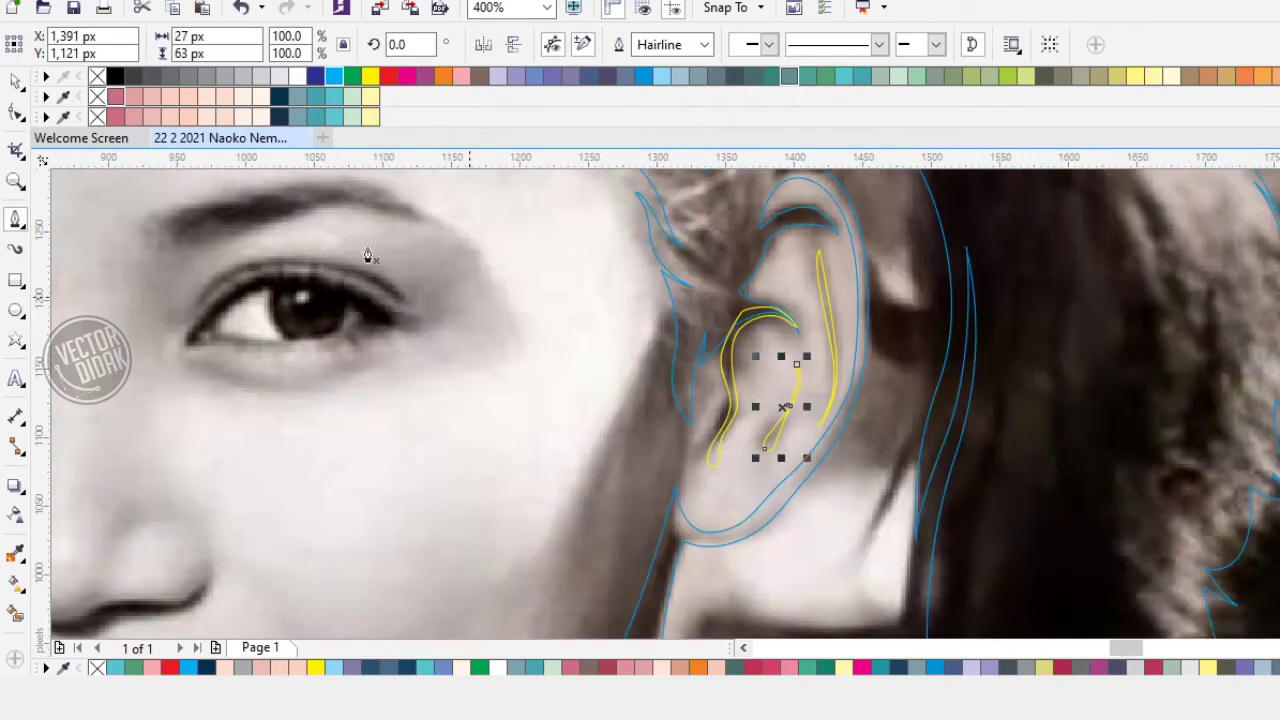
# Step: Weld the ear detail shapes to the silhouette and clear the selection
pyautogui.click(19, 85)
pyautogui.click(60, 80)
pyautogui.scroll(-2, 945, 207)
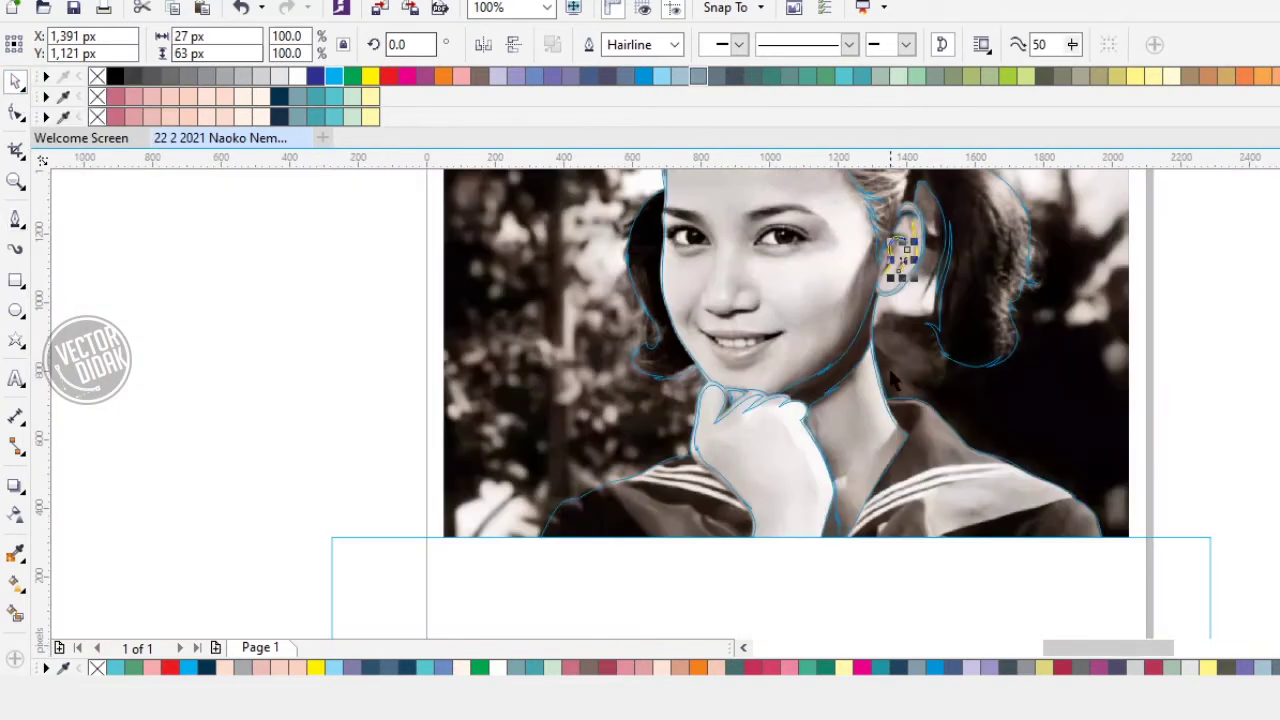
pyautogui.click(96, 387)
pyautogui.click(858, 198)
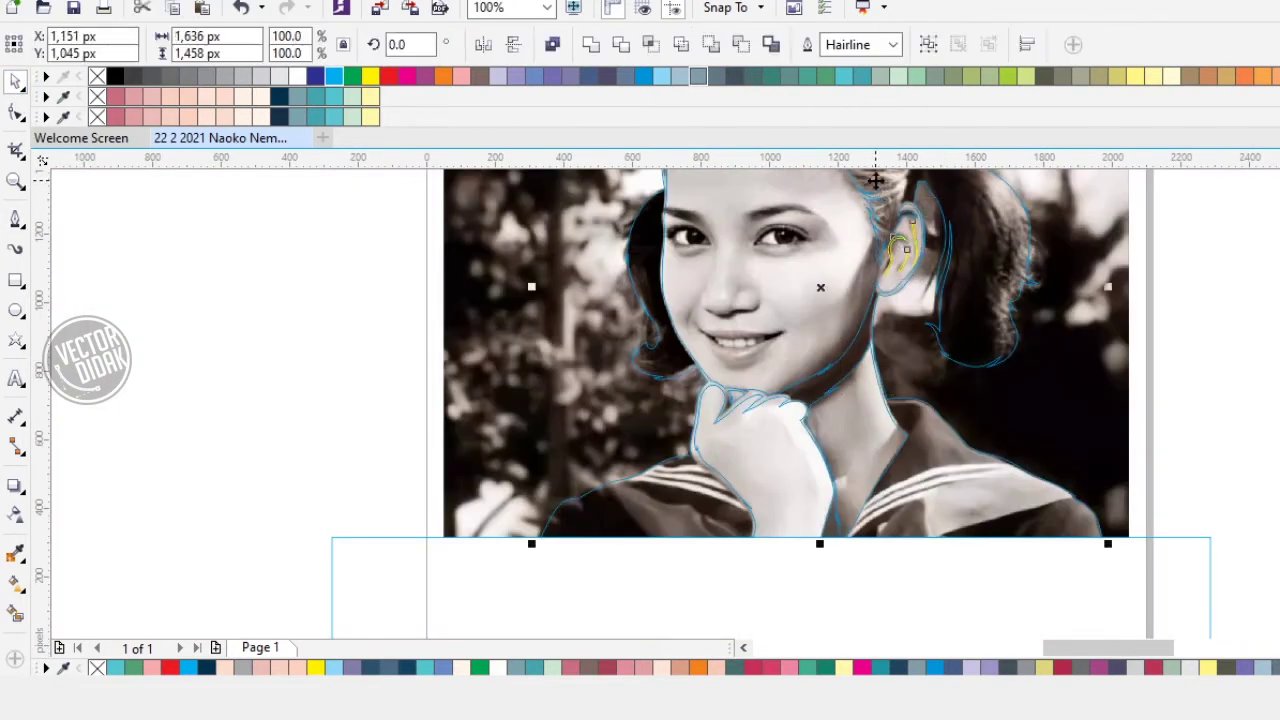
pyautogui.click(592, 48)
pyautogui.click(1192, 322)
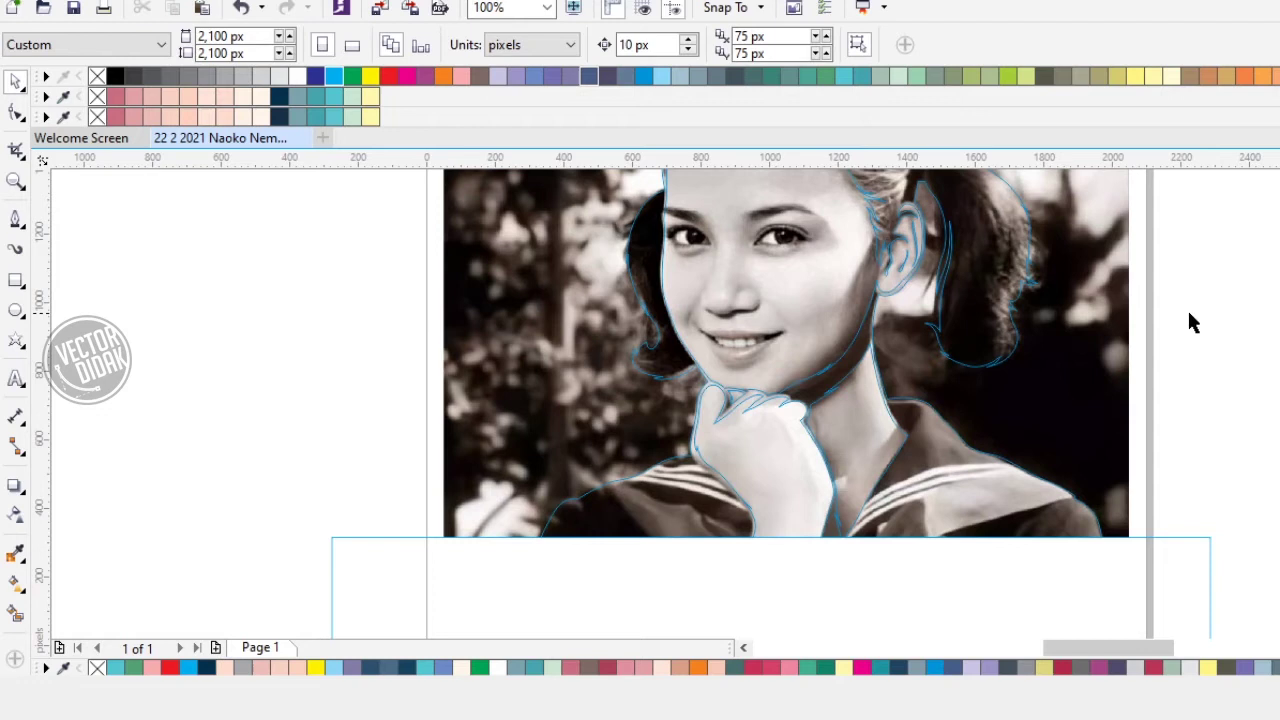
# Step: Activate the Pen tool and examine the collar, stripes and shoulder of the photo around the silhouette's lower edge
pyautogui.click(15, 224)
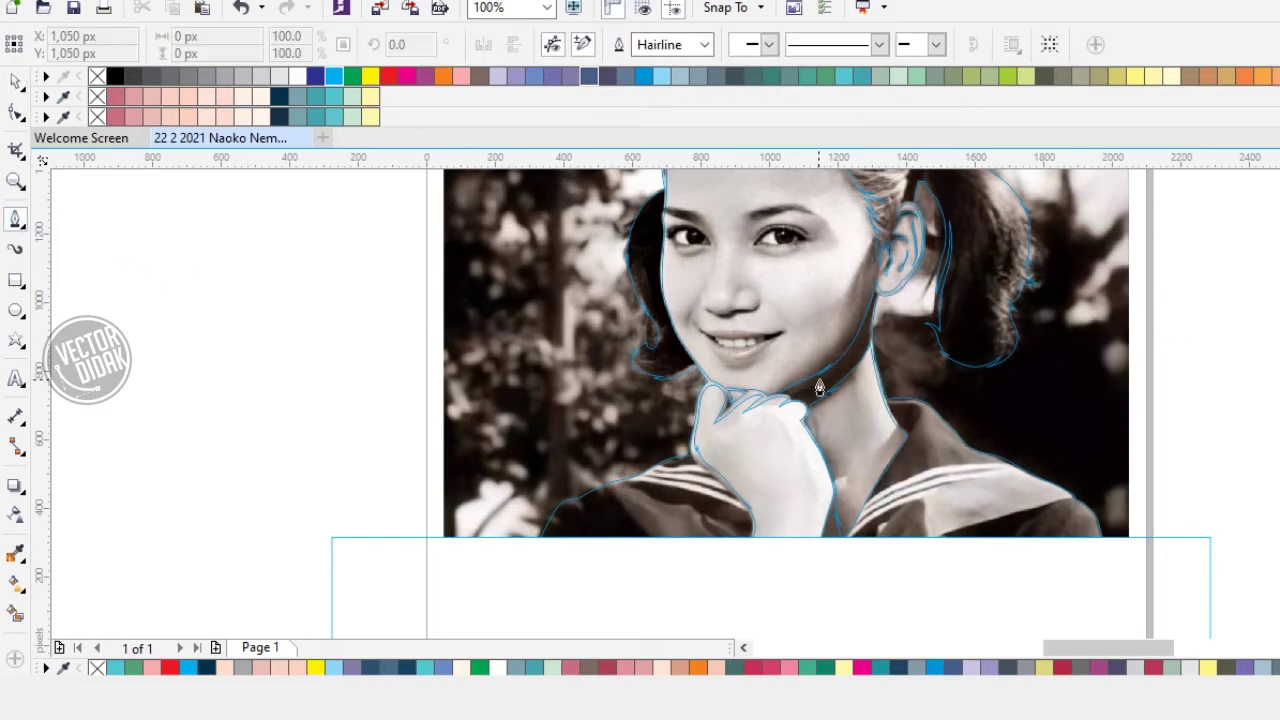
pyautogui.scroll(4, 819, 388)
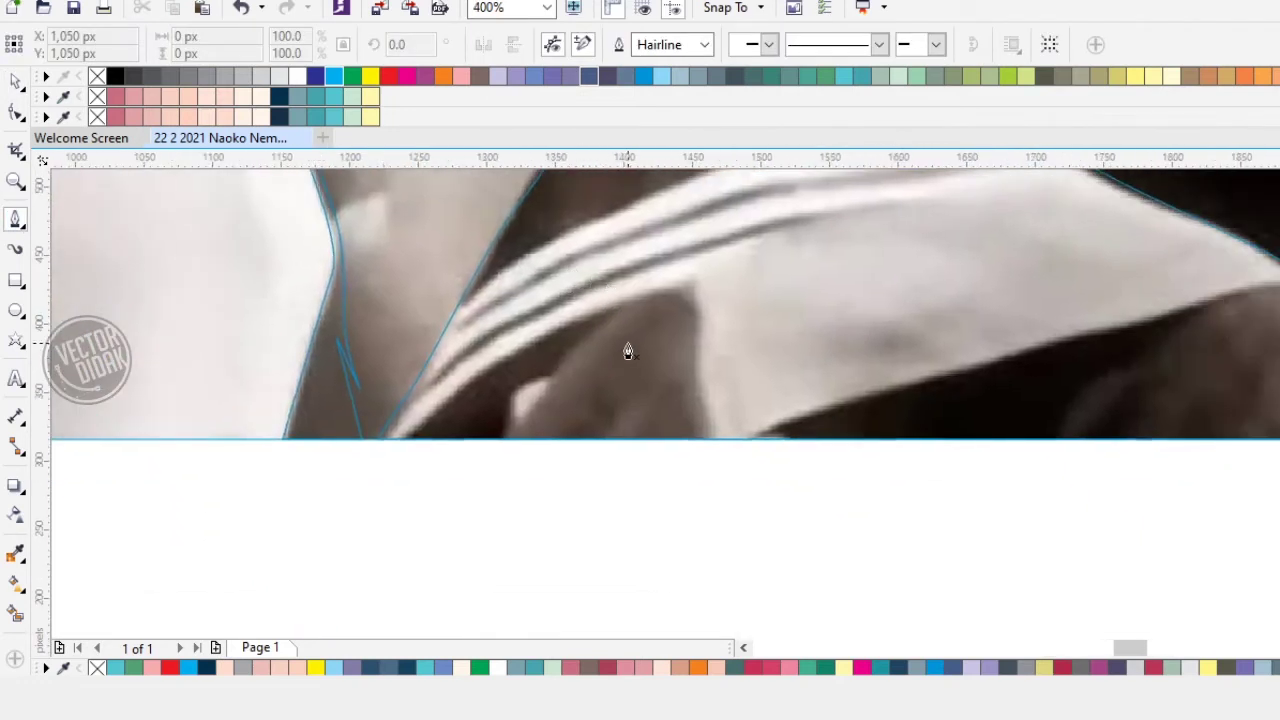
pyautogui.scroll(-4, 628, 350)
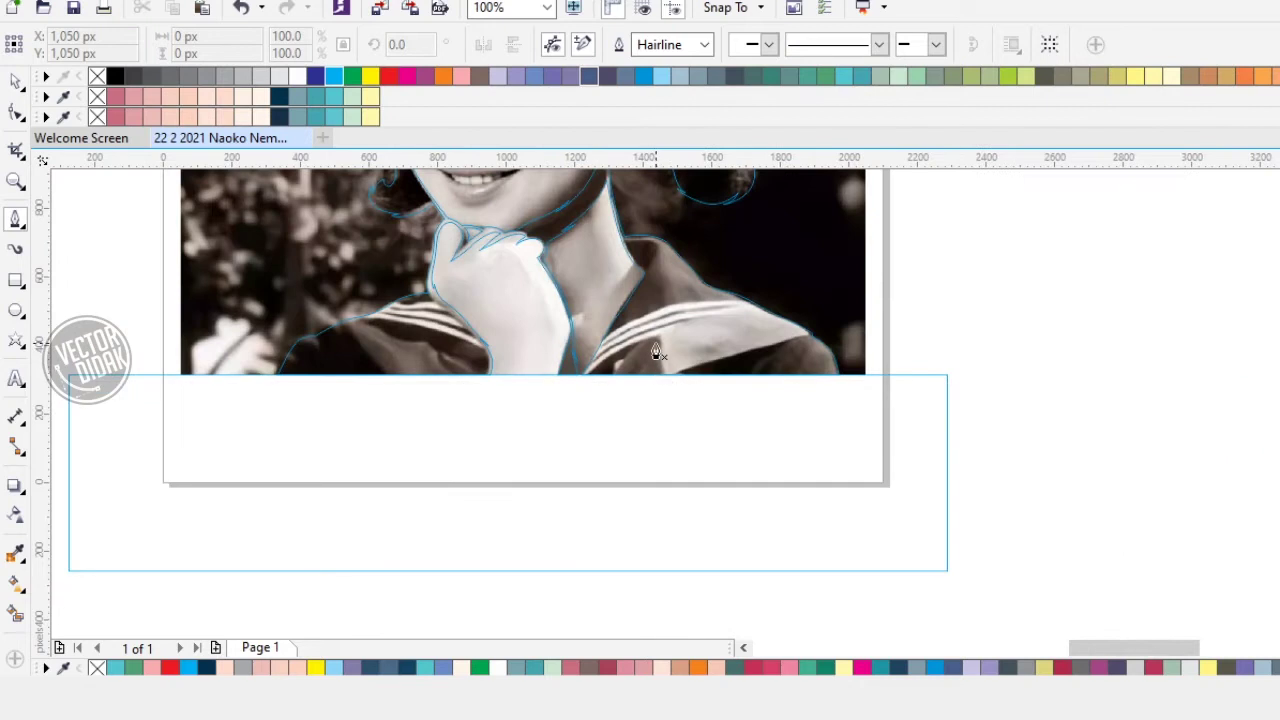
pyautogui.scroll(4, 658, 352)
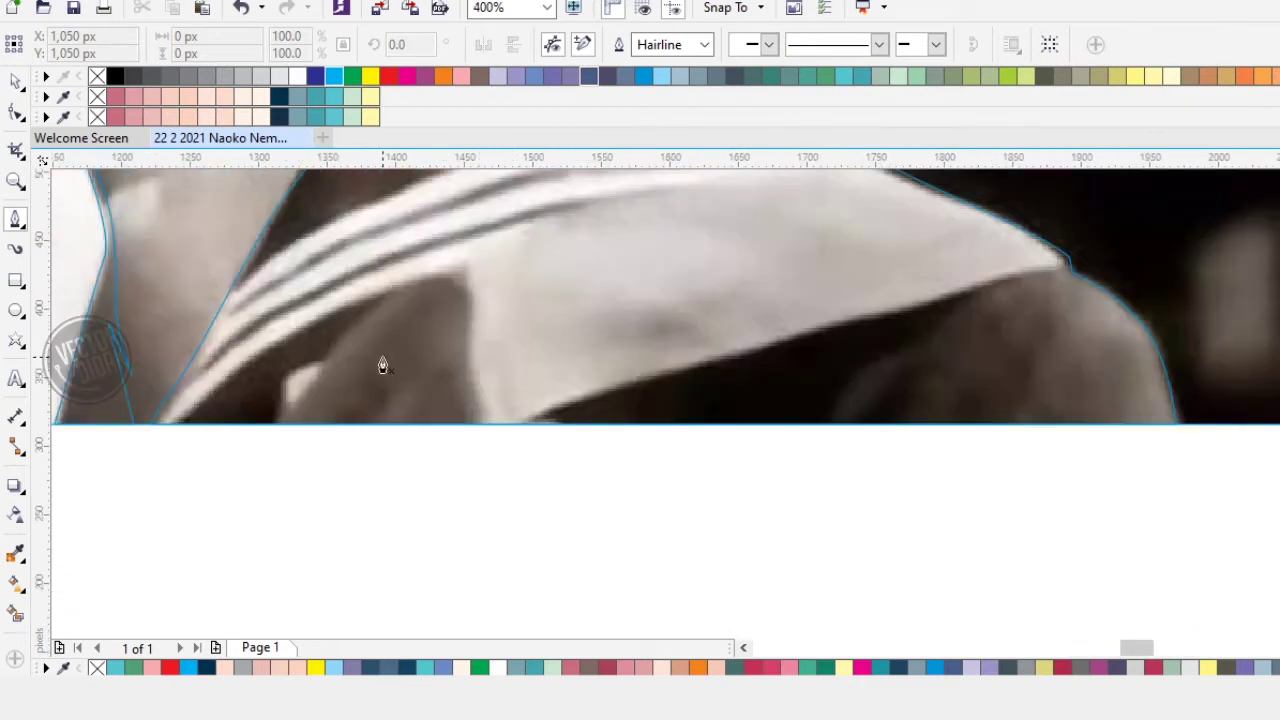
pyautogui.moveTo(500, 284); pyautogui.dragTo(400, 411)
pyautogui.scroll(-1, 455, 395)
pyautogui.moveTo(511, 424); pyautogui.dragTo(626, 403)
pyautogui.scroll(1, 531, 234)
pyautogui.scroll(1, 534, 334)
pyautogui.scroll(1, 477, 307)
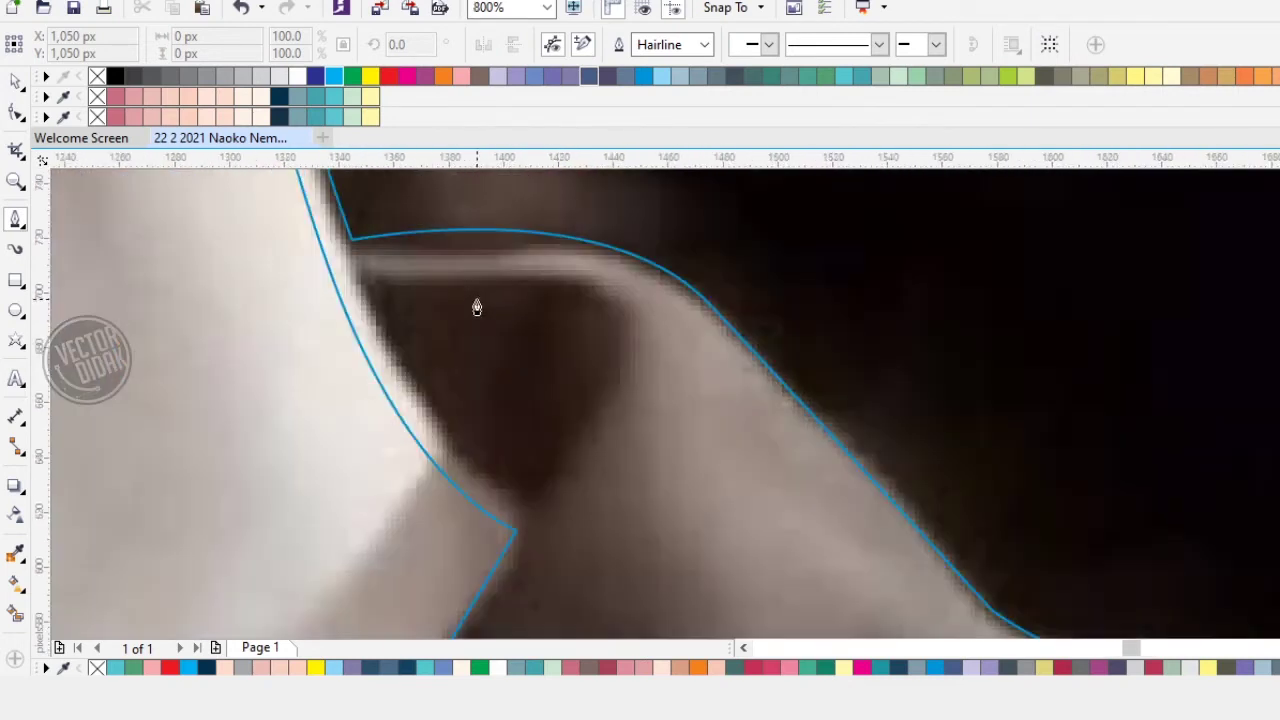
# Step: Start the collar outline at the neck and trace its upper edge along the shoulder to a point above the stripes
pyautogui.moveTo(659, 288); pyautogui.dragTo(757, 371)
pyautogui.scroll(1, 775, 410)
pyautogui.scroll(-1, 723, 352)
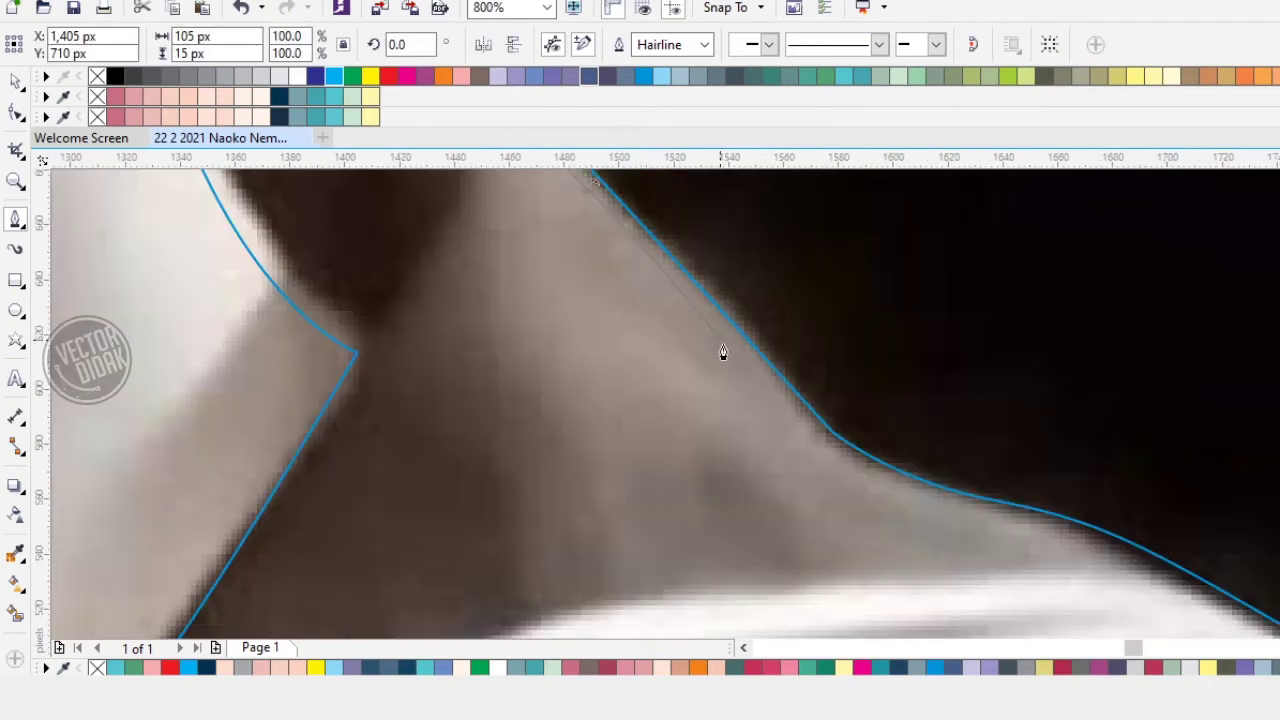
pyautogui.moveTo(772, 392); pyautogui.dragTo(853, 474)
pyautogui.moveTo(905, 512); pyautogui.dragTo(766, 354)
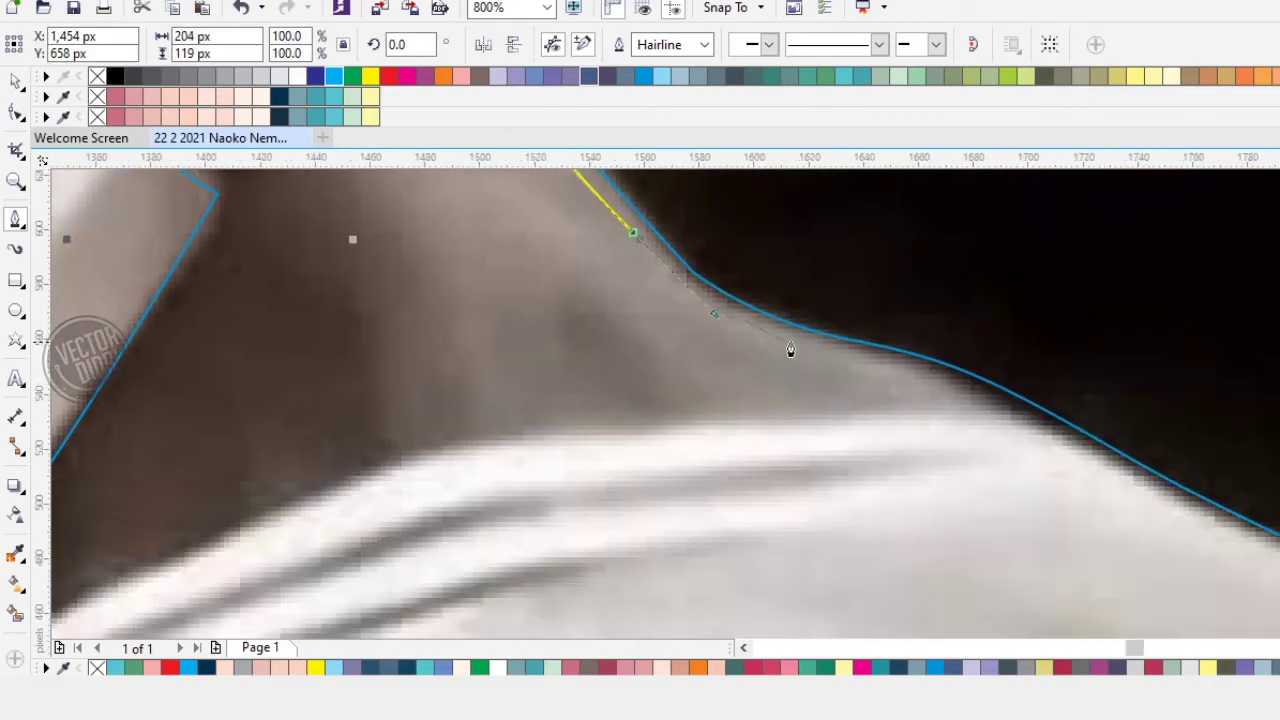
pyautogui.moveTo(894, 377); pyautogui.dragTo(895, 377)
pyautogui.click(945, 394)
# Step: Trace the collar outline back along the top stripe's upper edge, adding a spiked notch near the neckline
pyautogui.moveTo(622, 428); pyautogui.dragTo(612, 371)
pyautogui.moveTo(503, 439); pyautogui.dragTo(235, 518)
pyautogui.hotkey('ctrl', 'z')
pyautogui.click(296, 502)
pyautogui.click(423, 444)
pyautogui.click(205, 539)
# Step: Trace up the neckline with a small notch, around the dark collar opening, and close the outline at about 351 by 259 px
pyautogui.moveTo(331, 343); pyautogui.dragTo(277, 543)
pyautogui.moveTo(334, 466); pyautogui.dragTo(400, 506)
pyautogui.click(422, 312)
pyautogui.click(431, 363)
pyautogui.moveTo(441, 403); pyautogui.dragTo(374, 394)
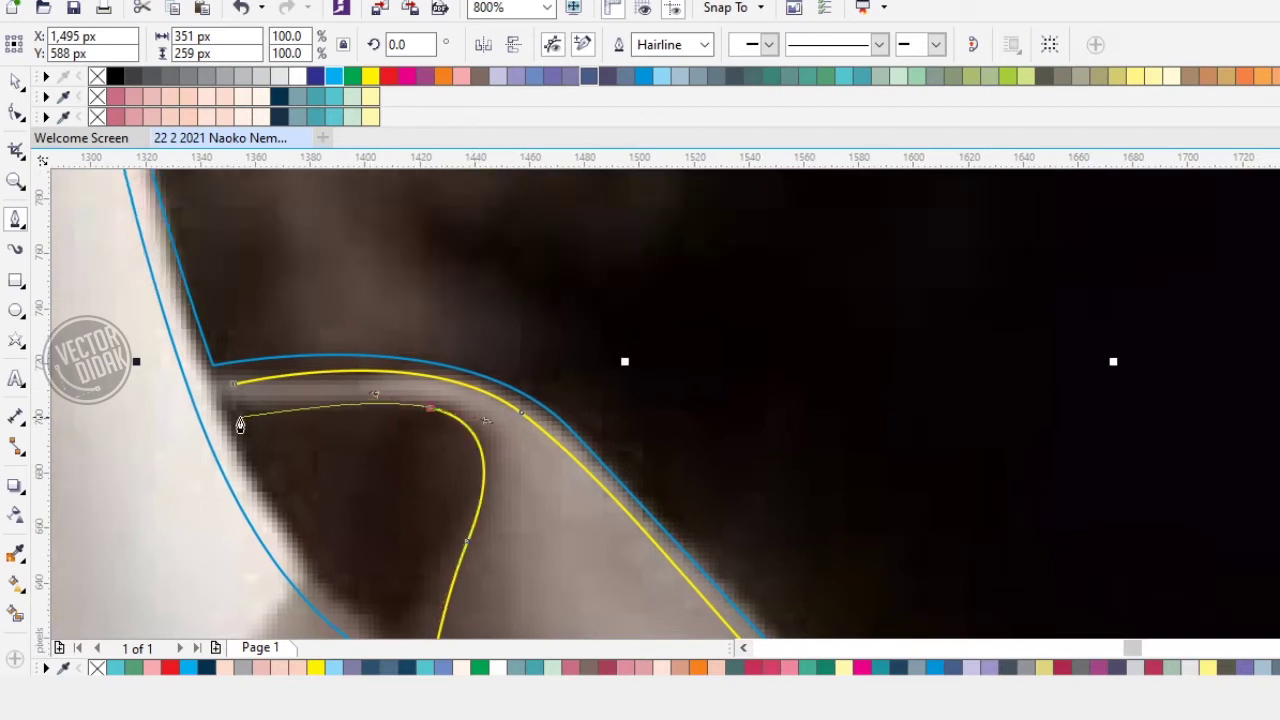
pyautogui.click(238, 392)
pyautogui.scroll(-2, 357, 380)
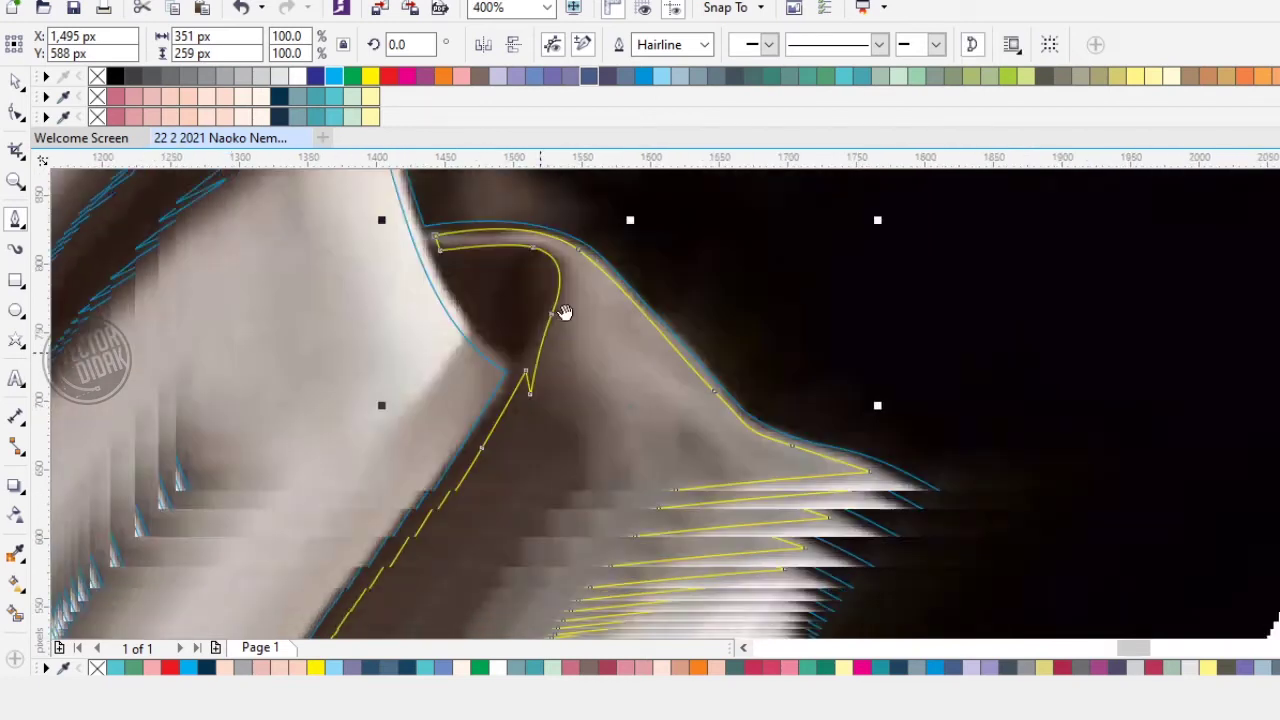
# Step: Trace the white striped collar's lower edge from below the neckline, around the dark inner fold, out to the shoulder
pyautogui.moveTo(692, 412); pyautogui.dragTo(603, 234)
pyautogui.moveTo(338, 440); pyautogui.dragTo(349, 432)
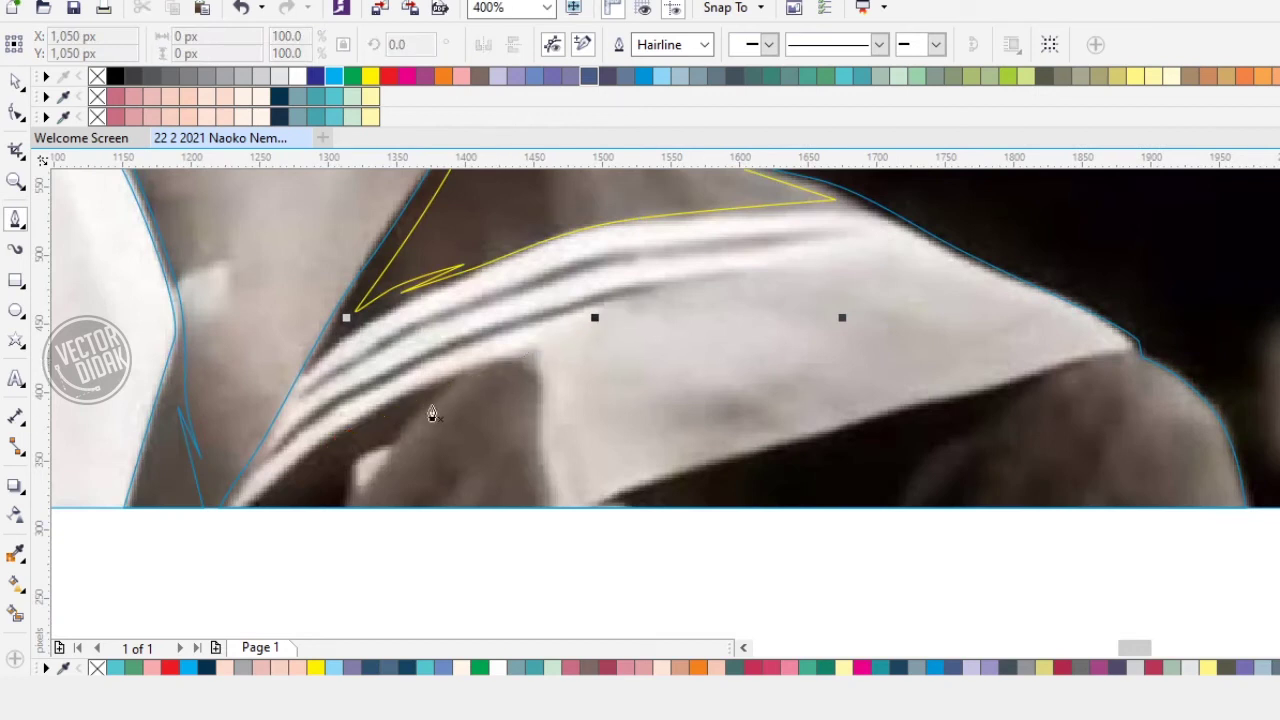
pyautogui.moveTo(363, 412); pyautogui.dragTo(450, 358)
pyautogui.click(562, 332)
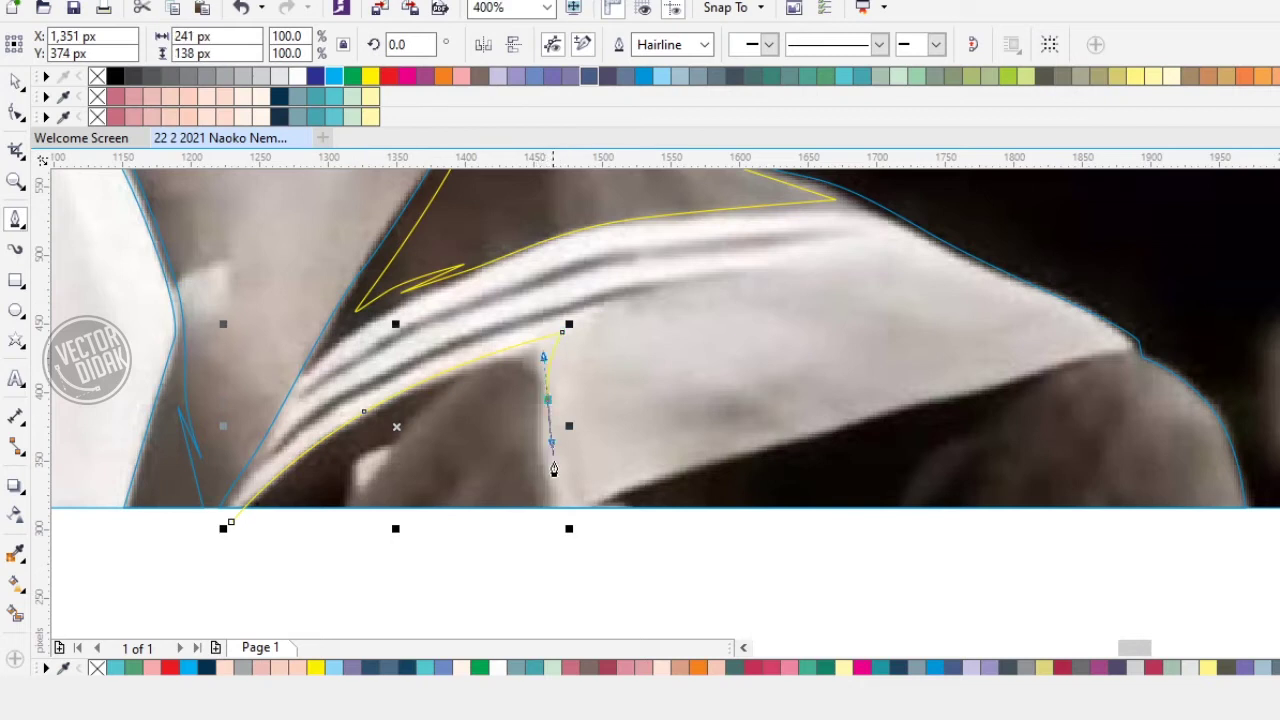
pyautogui.click(561, 508)
pyautogui.moveTo(843, 428); pyautogui.dragTo(971, 408)
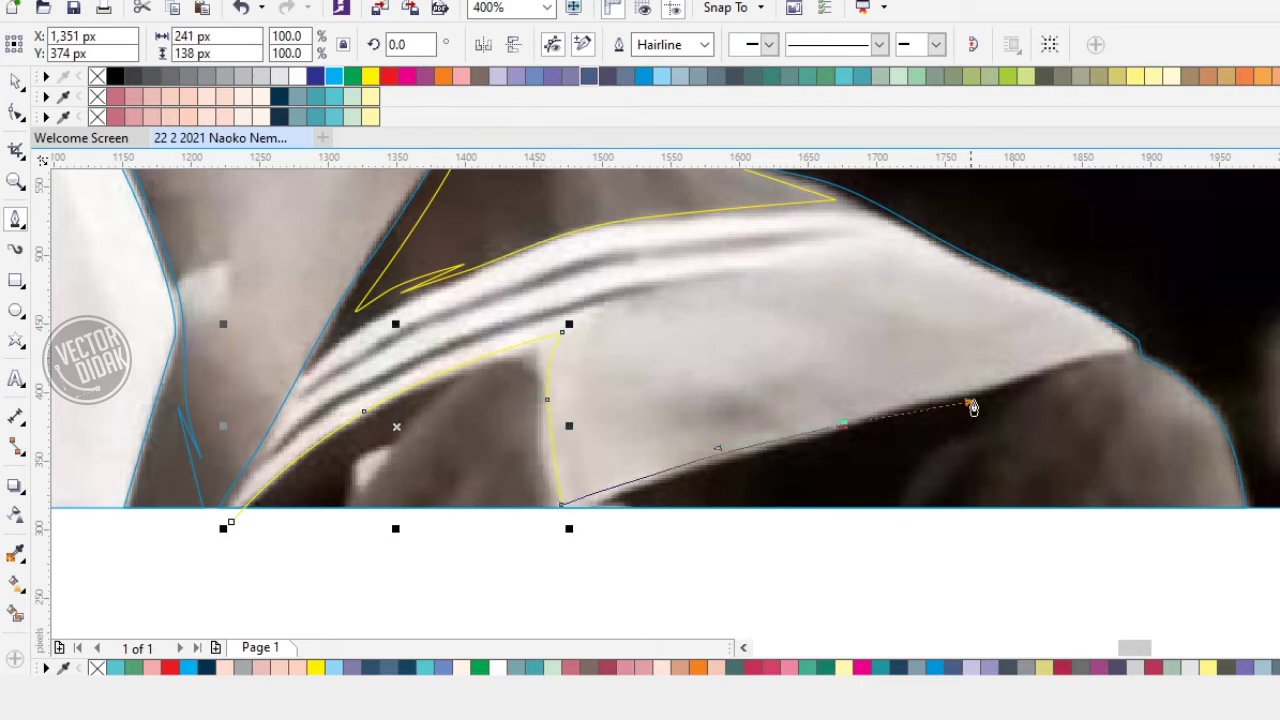
pyautogui.click(1119, 345)
# Step: Trace back along the top stripe's upper edge past the neckline and close the striped collar outline at about 694 by 259 px
pyautogui.moveTo(934, 251); pyautogui.dragTo(849, 217)
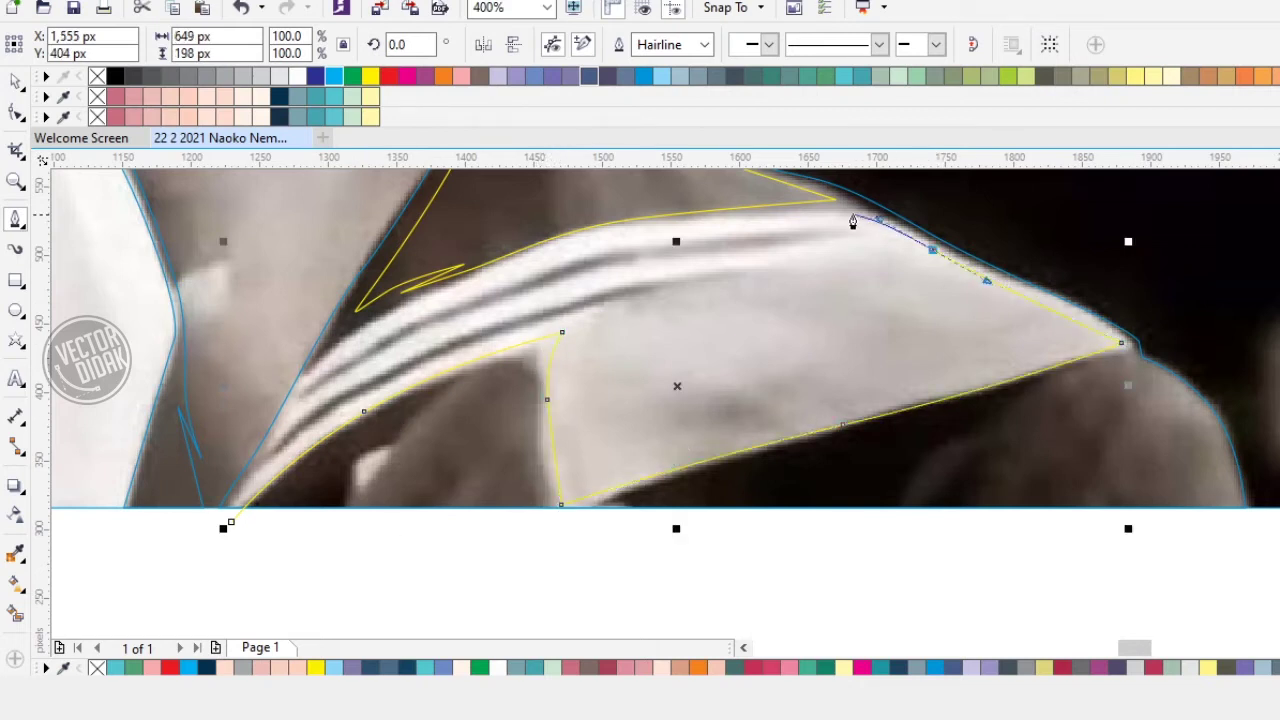
pyautogui.moveTo(598, 232); pyautogui.dragTo(549, 249)
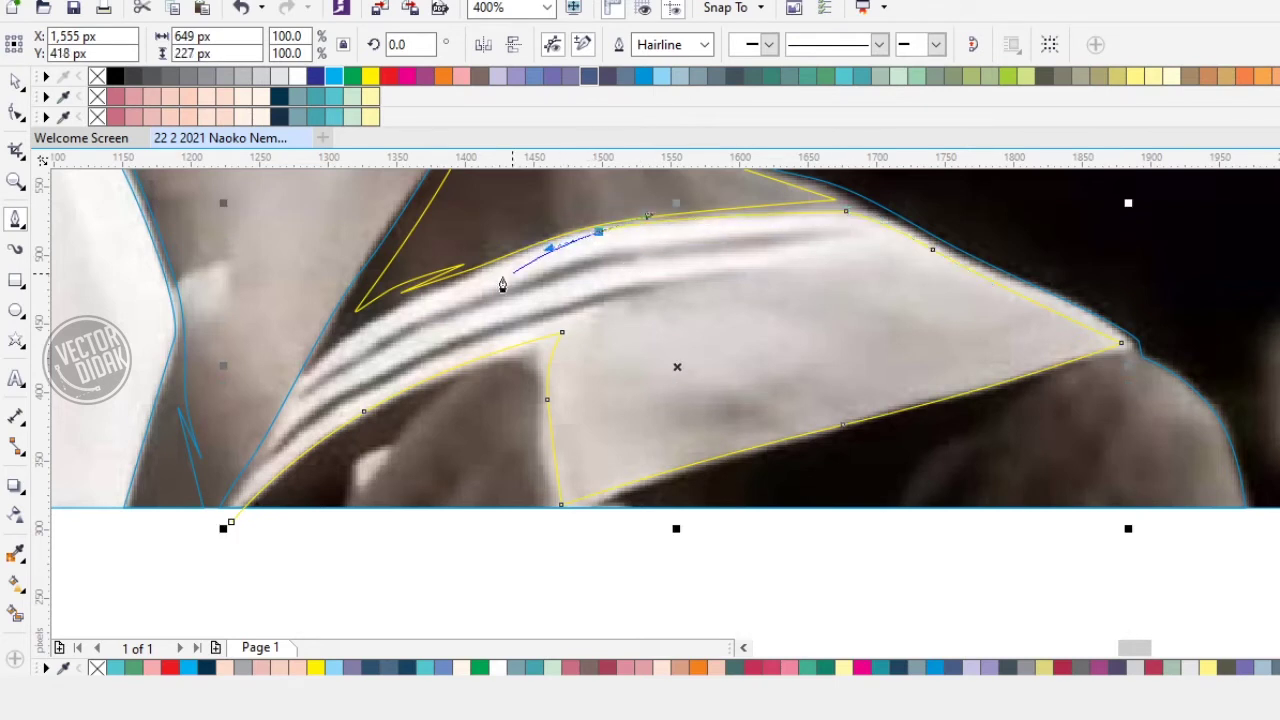
pyautogui.moveTo(386, 317); pyautogui.dragTo(305, 381)
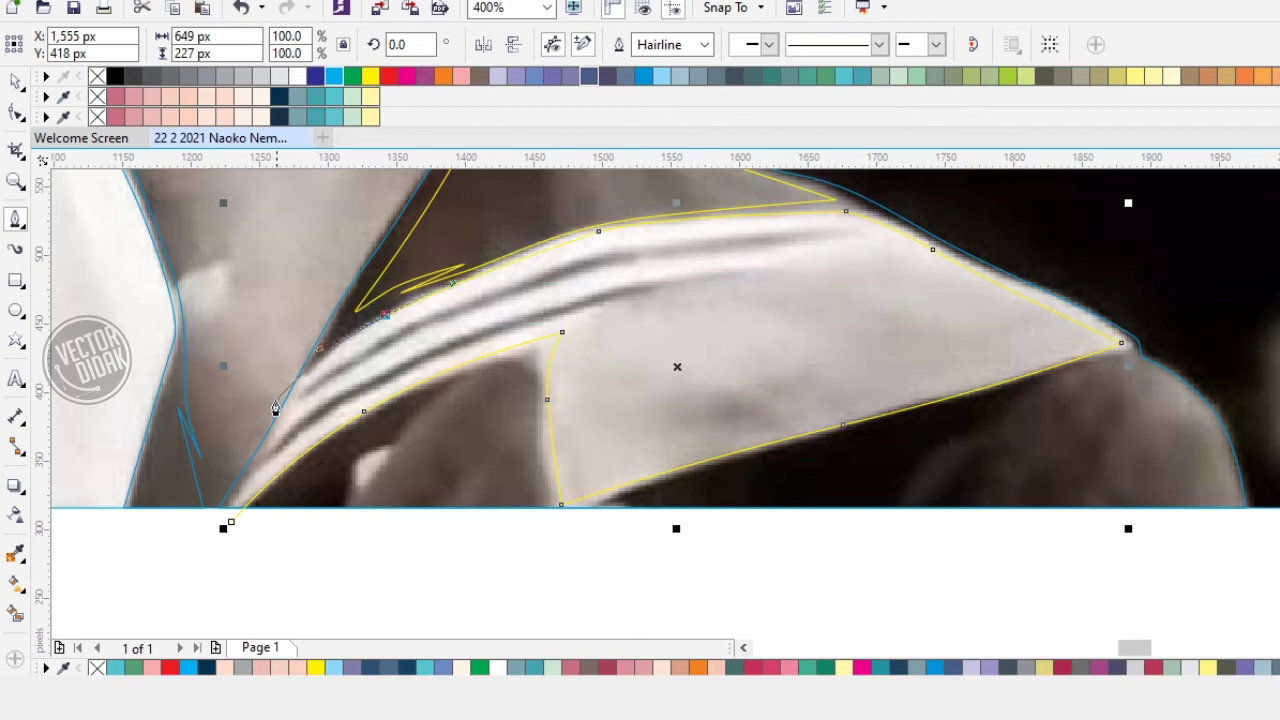
pyautogui.click(177, 502)
pyautogui.click(188, 565)
pyautogui.click(231, 521)
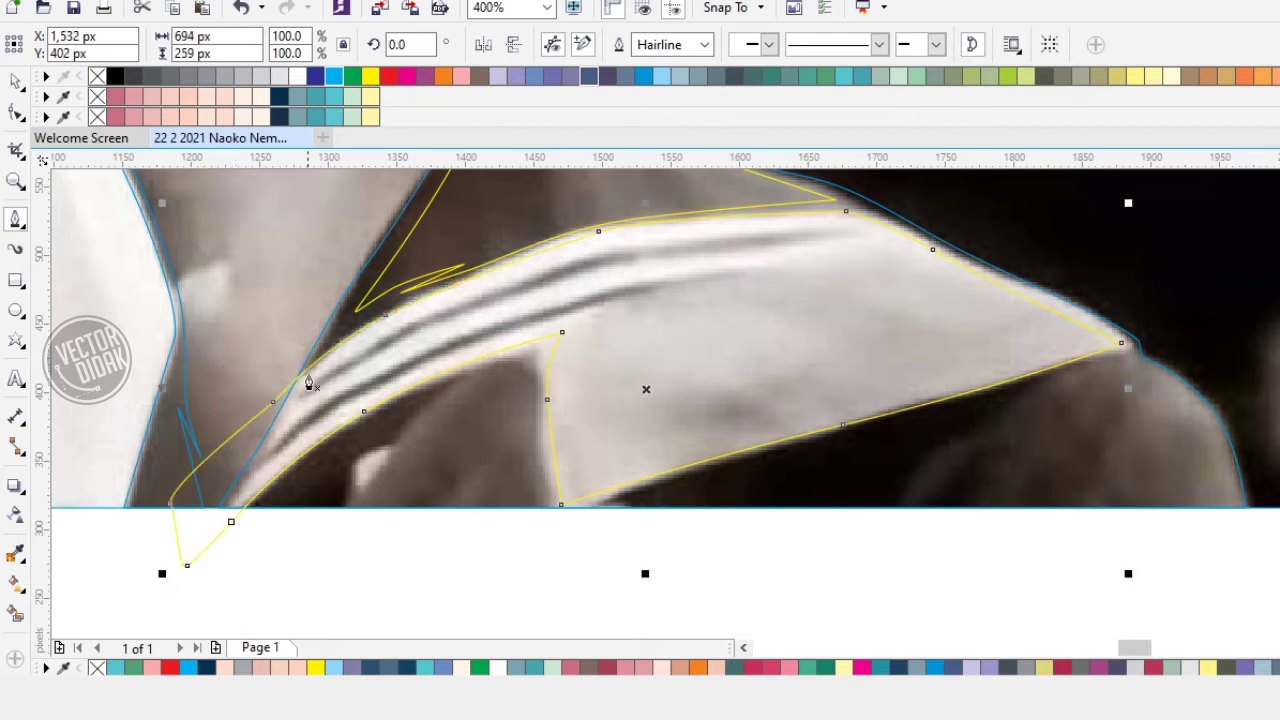
# Step: Draw a closed trimming shape about 175 px wide and 204 px high over the striped collar outline's overhanging neckline end
pyautogui.click(346, 324)
pyautogui.moveTo(248, 499); pyautogui.dragTo(247, 501)
pyautogui.click(232, 549)
pyautogui.moveTo(198, 587); pyautogui.dragTo(186, 592)
pyautogui.click(111, 594)
pyautogui.moveTo(110, 474); pyautogui.dragTo(120, 441)
pyautogui.moveTo(202, 336); pyautogui.dragTo(233, 333)
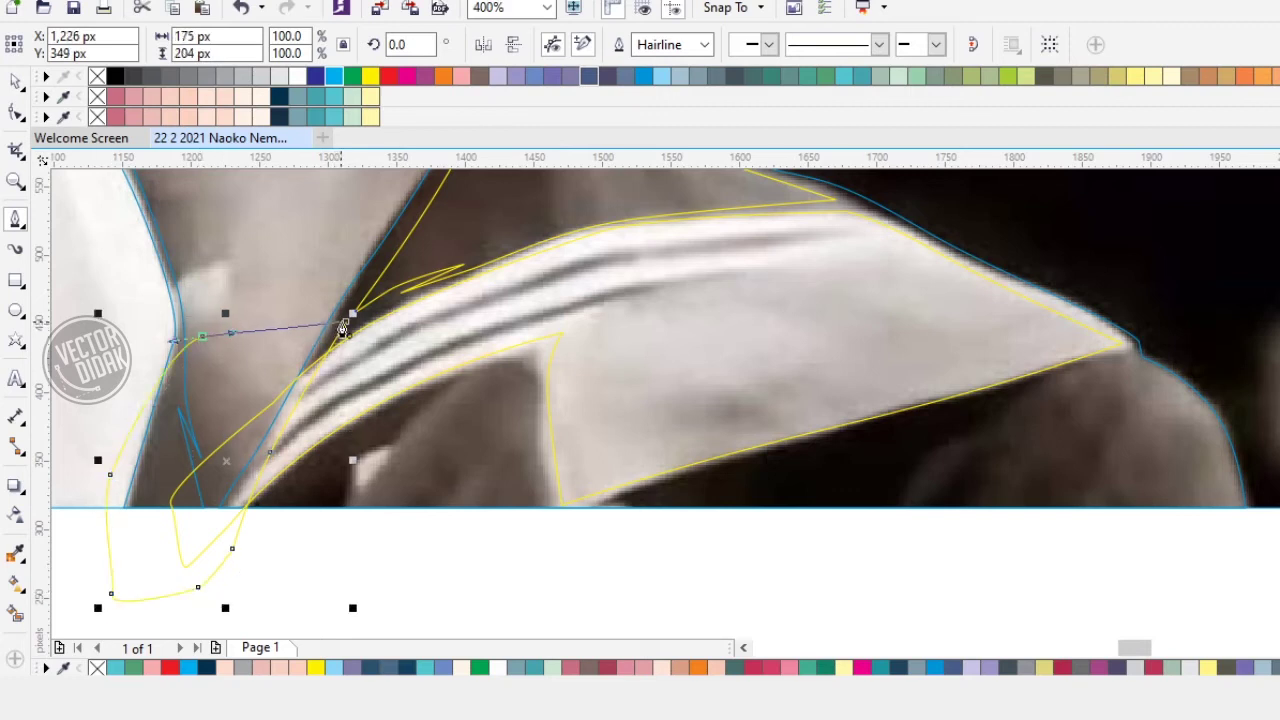
# Step: Cut the trimming shape out of the striped collar outline with Back Minus Front and clear the selection
pyautogui.click(15, 82)
pyautogui.click(616, 237)
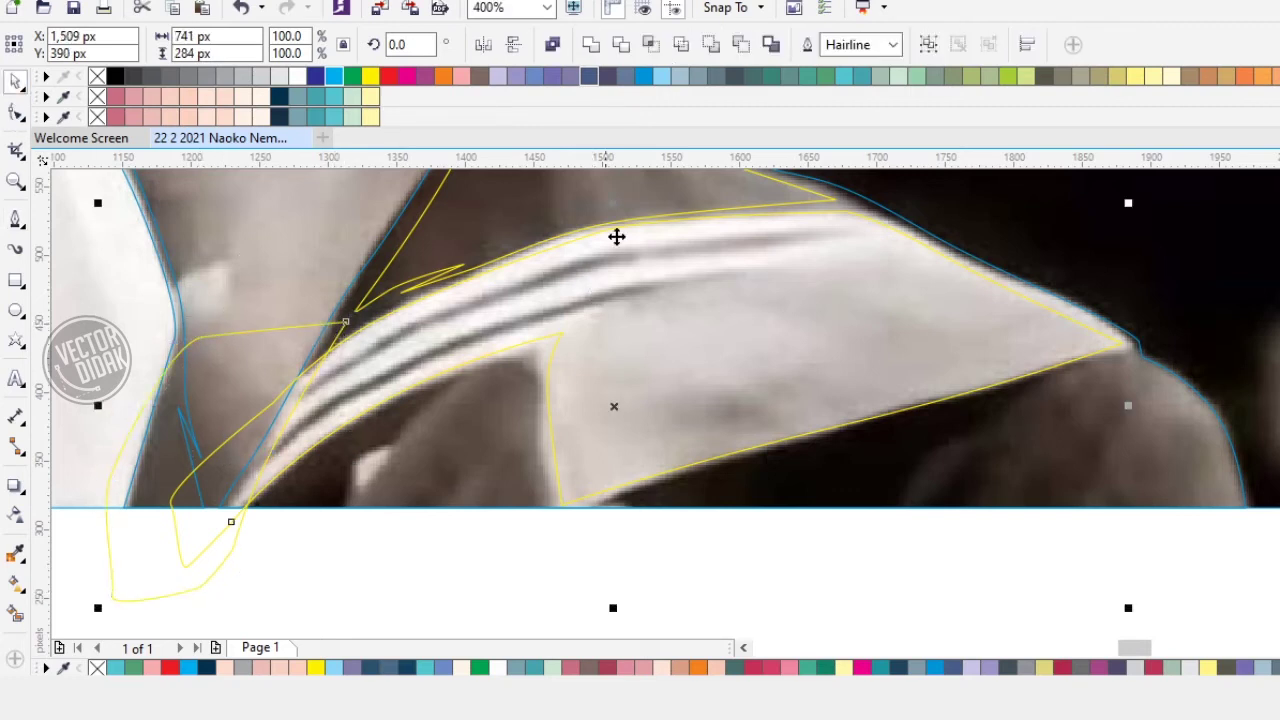
pyautogui.click(741, 46)
pyautogui.press('Escape')
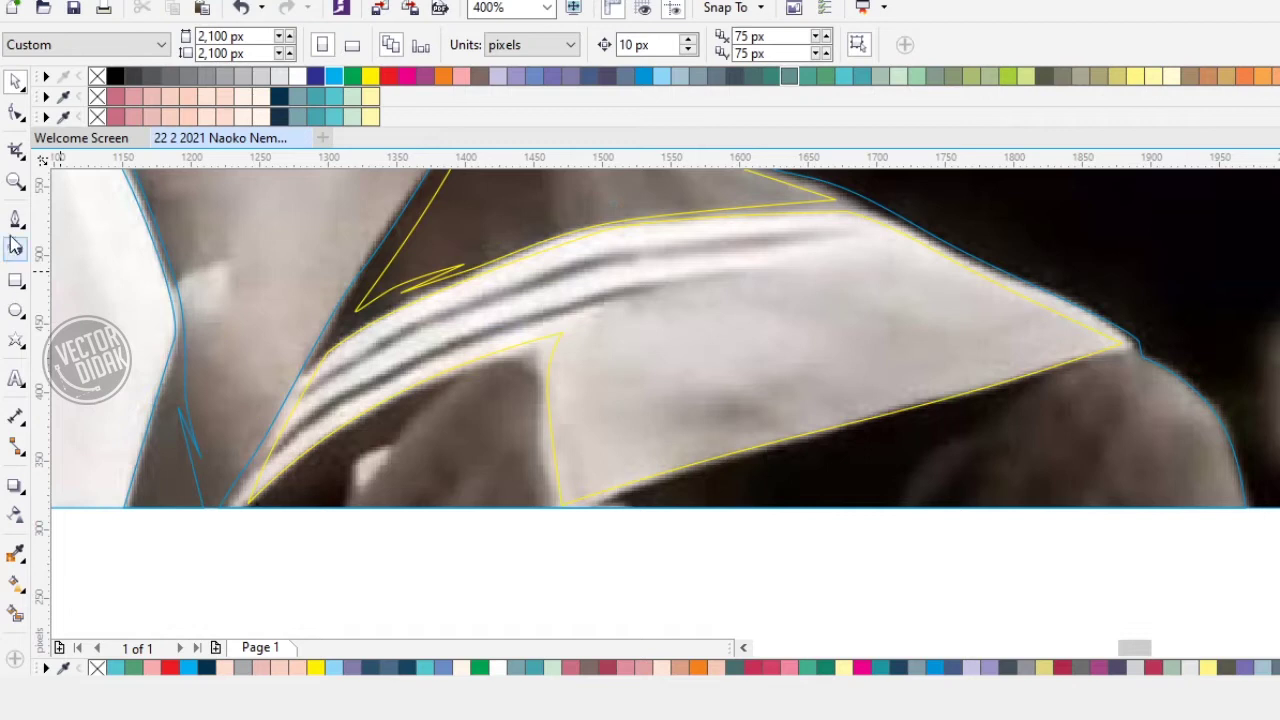
# Step: Draw an open curve about 569 by 192 px along the upper dark stripe, past the shoulder, and back along the lower stripe
pyautogui.click(15, 219)
pyautogui.click(252, 455)
pyautogui.moveTo(454, 297); pyautogui.dragTo(581, 243)
pyautogui.moveTo(931, 222); pyautogui.dragTo(1008, 238)
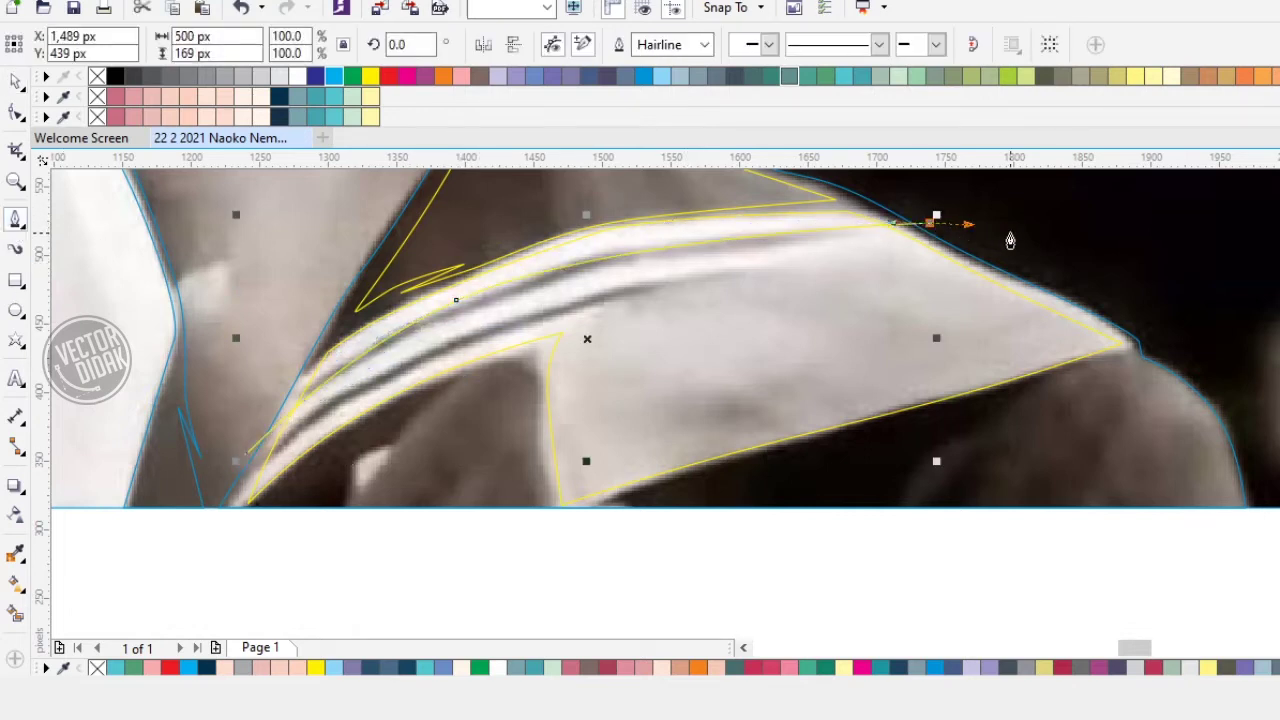
pyautogui.moveTo(671, 274); pyautogui.dragTo(612, 313)
pyautogui.hotkey('ctrl', 'z')
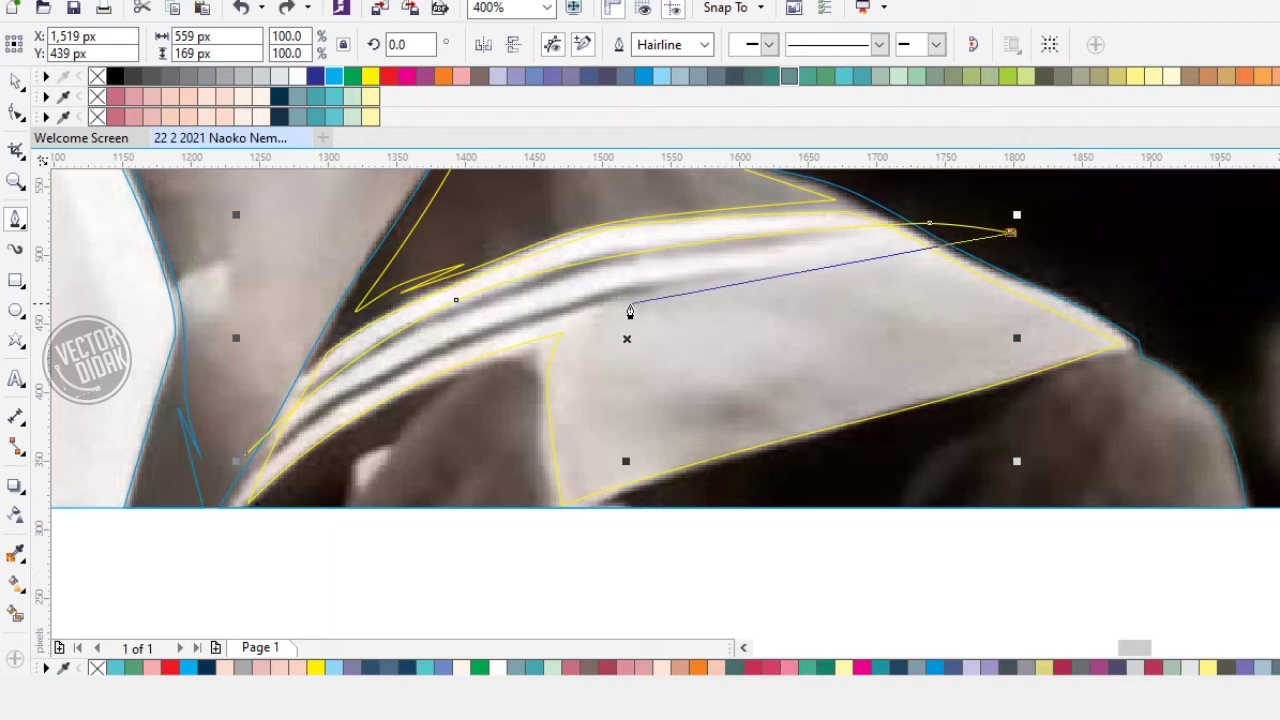
pyautogui.moveTo(559, 318); pyautogui.dragTo(400, 354)
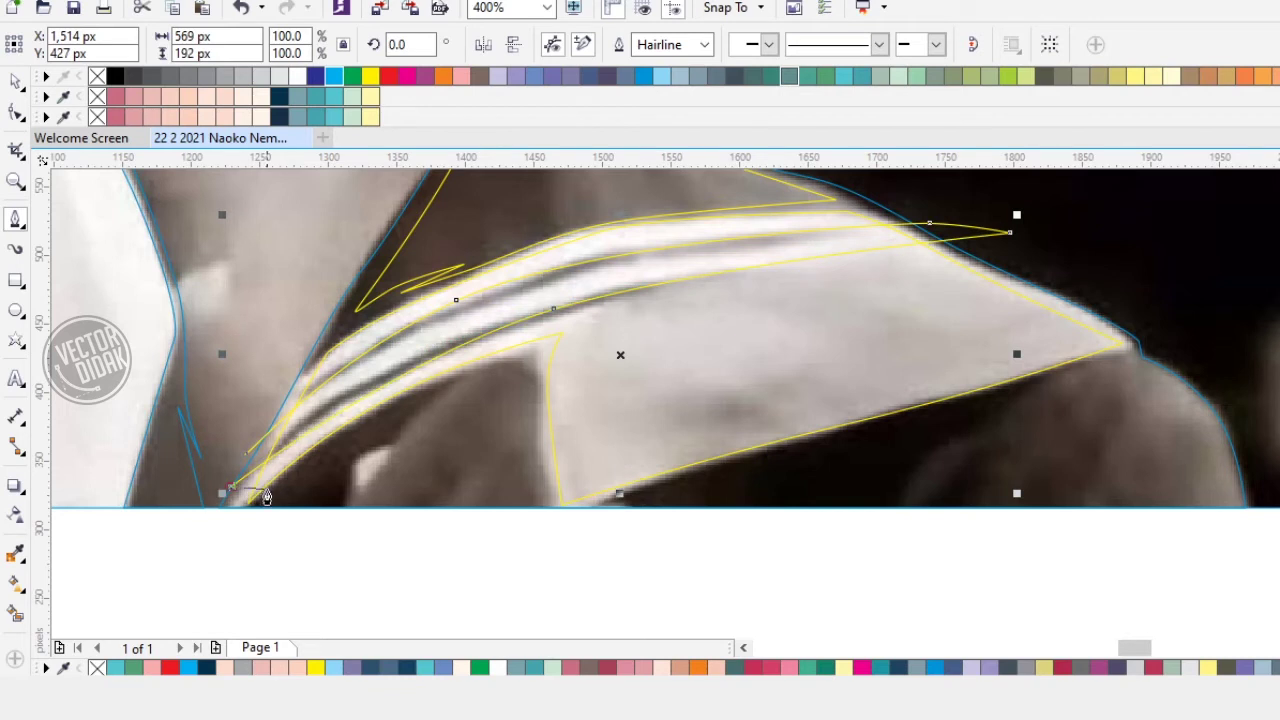
# Step: Set the stripe curve's outline width to 8 px
pyautogui.click(695, 47)
pyautogui.click(650, 132)
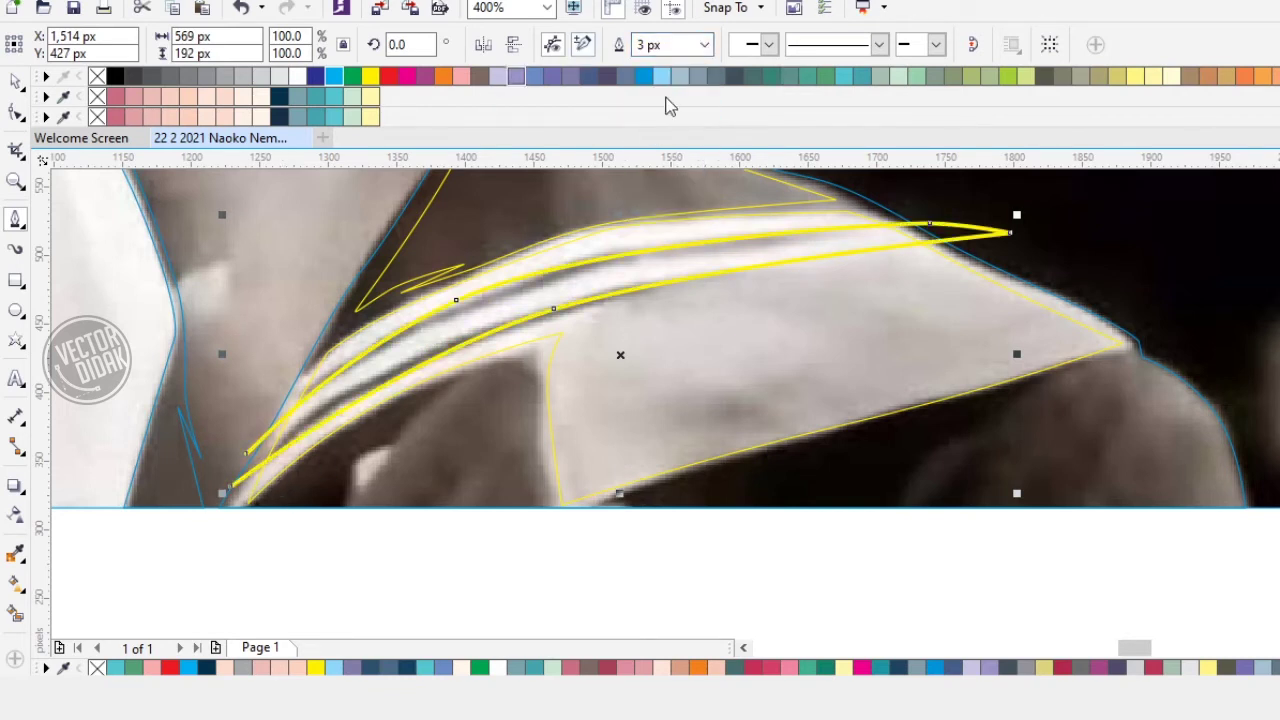
pyautogui.click(704, 45)
pyautogui.click(656, 173)
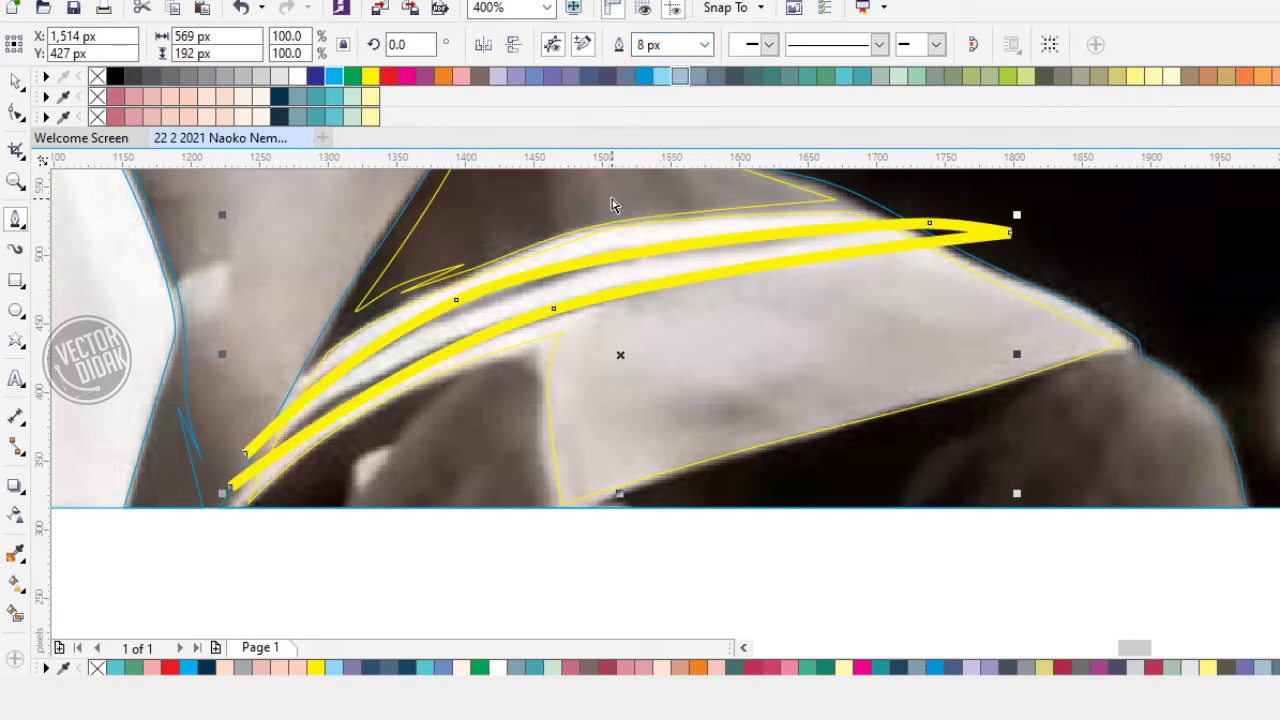
# Step: Convert the stripe curve's outline to an object, with no fill and a teal hairline outline
pyautogui.hotkey('ctrl', 'shift', 'q')
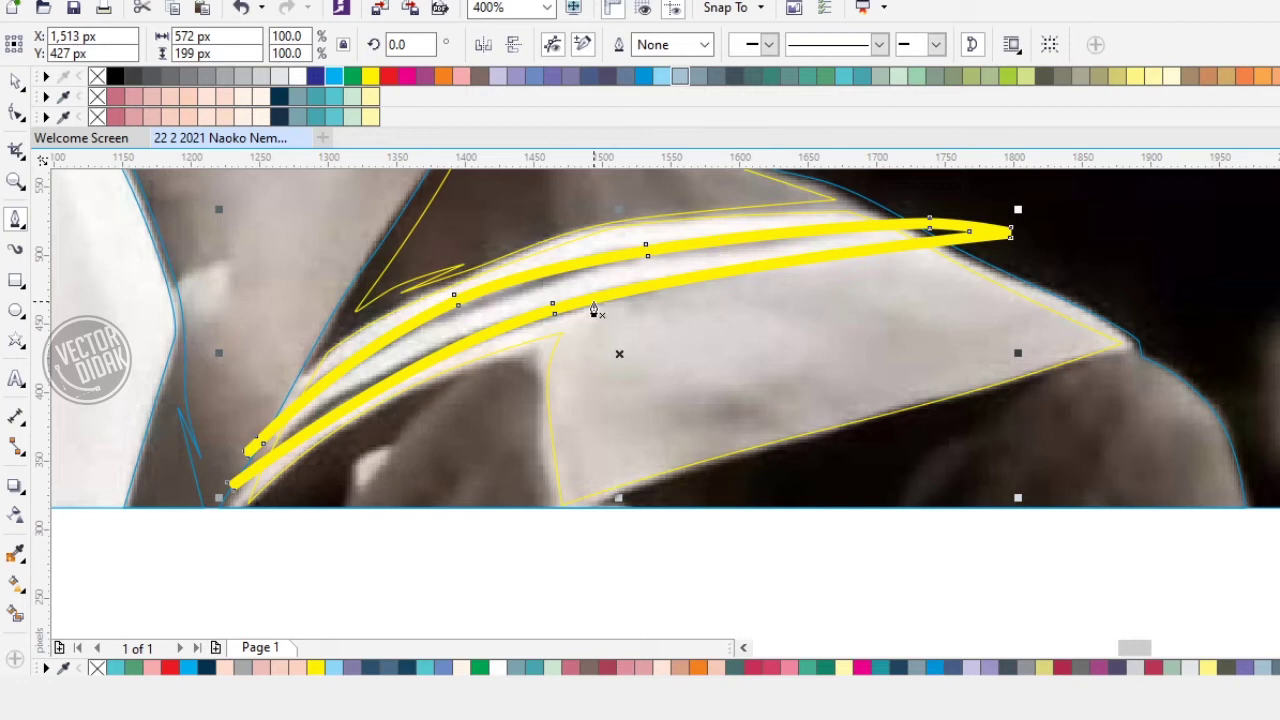
pyautogui.click(260, 95)
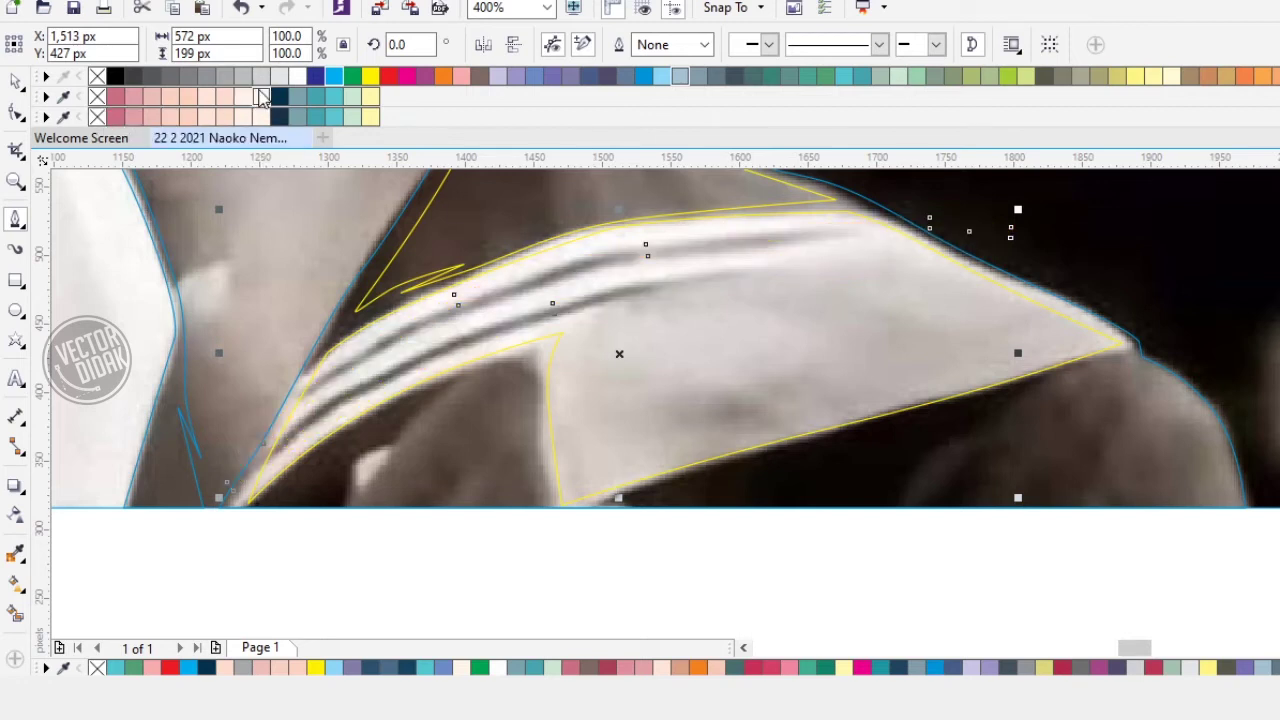
pyautogui.rightClick(315, 99)
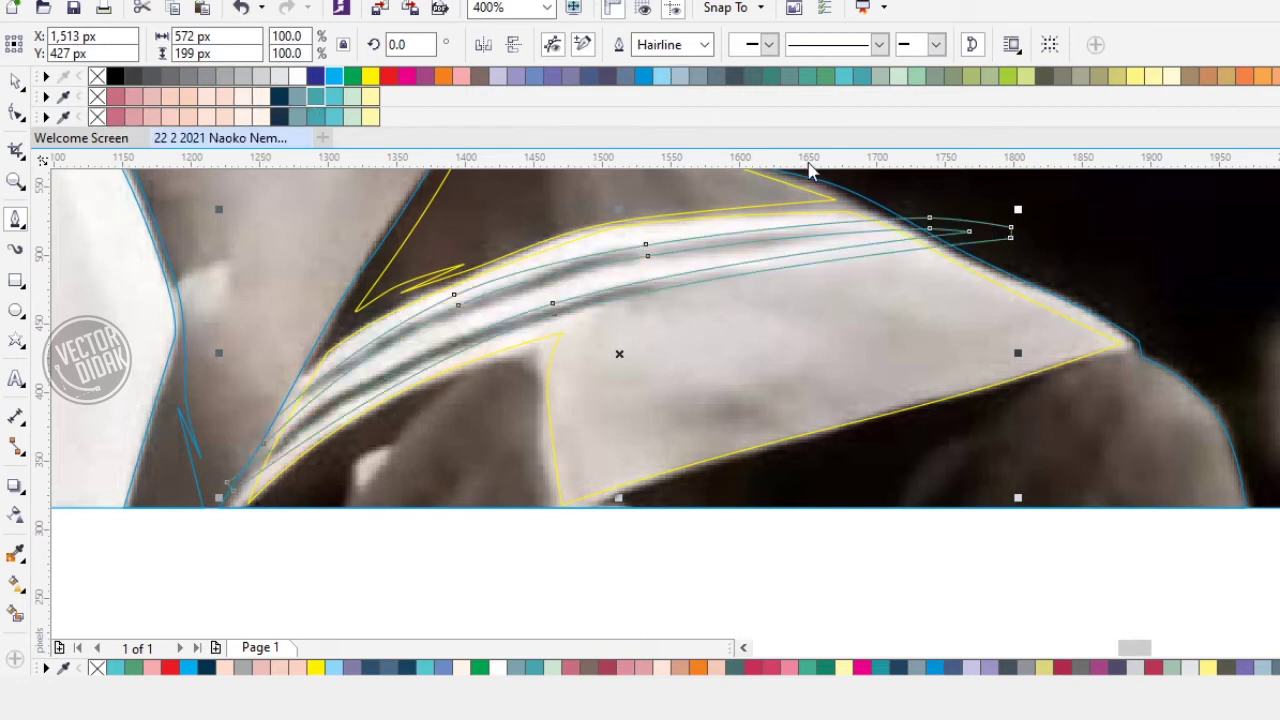
# Step: Draw a closed trimming shape about 383 by 116 px just under the lower dark stripe, extending past the shoulder edge
pyautogui.click(569, 315)
pyautogui.moveTo(880, 245); pyautogui.dragTo(1040, 230)
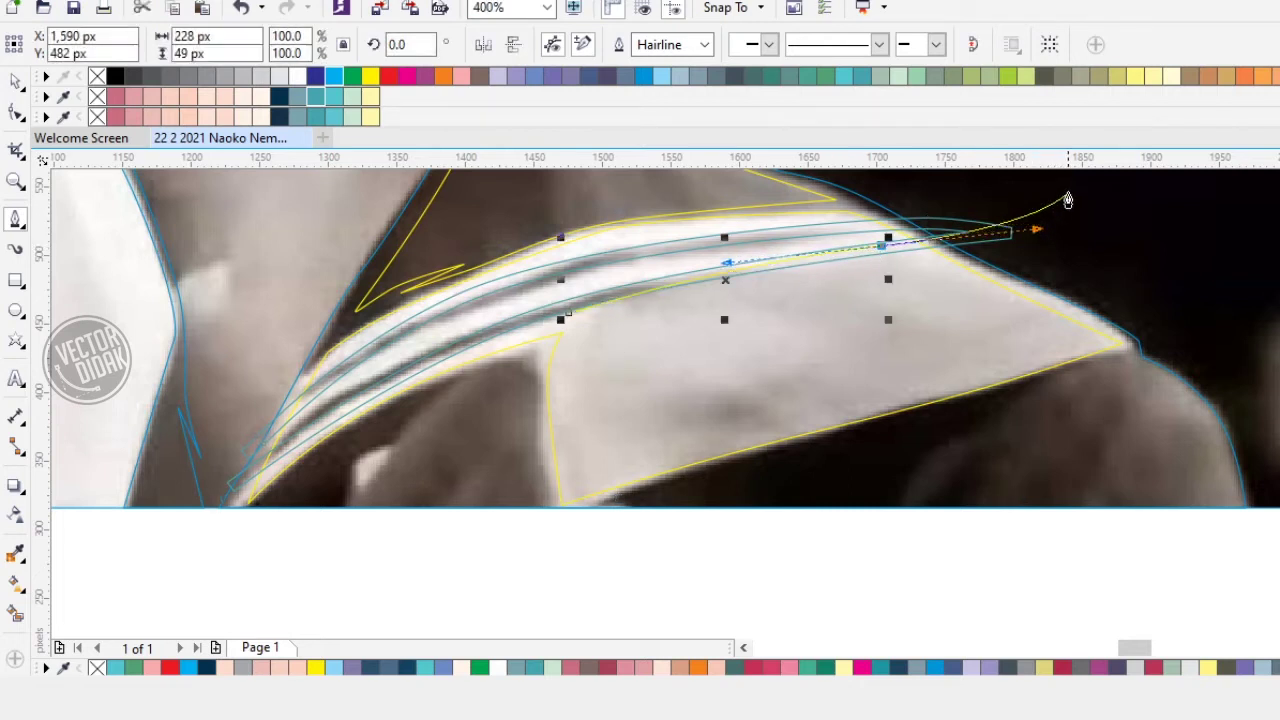
pyautogui.click(1067, 191)
pyautogui.click(1093, 248)
pyautogui.click(979, 306)
pyautogui.moveTo(625, 349); pyautogui.dragTo(576, 322)
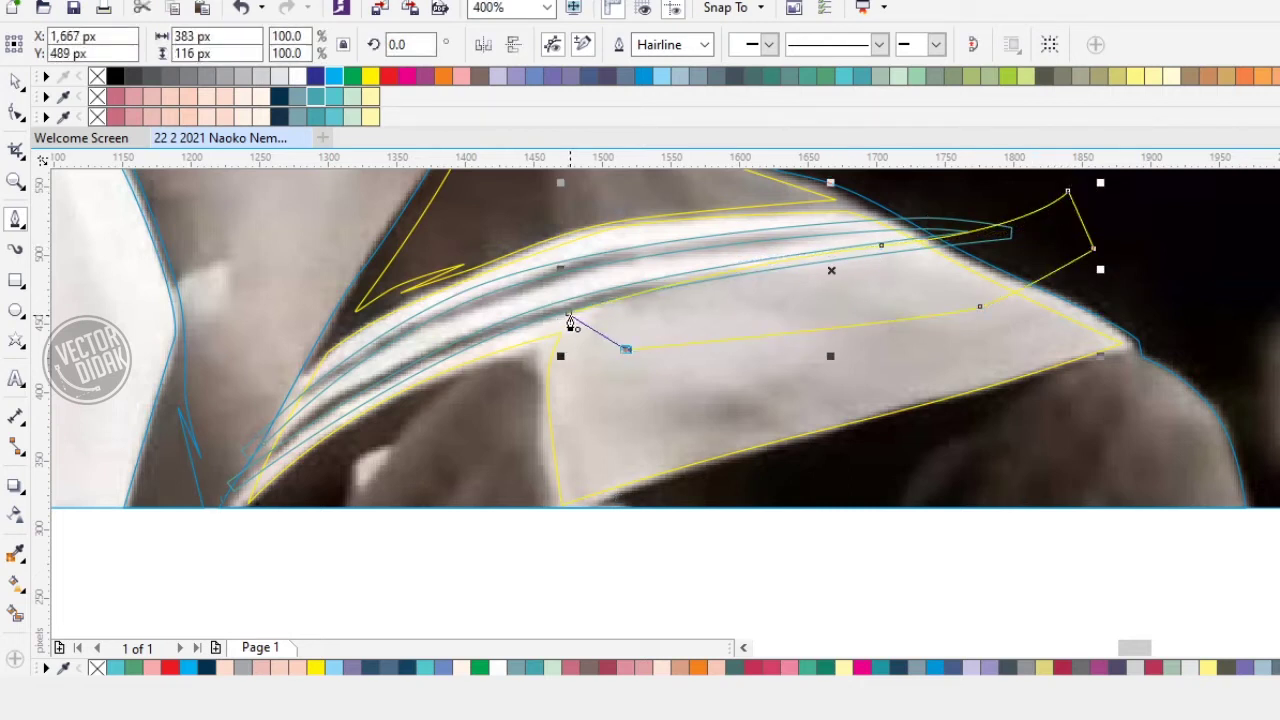
# Step: Cut the trimming shape out of the teal stripe outline with Back Minus Front
pyautogui.press('space')
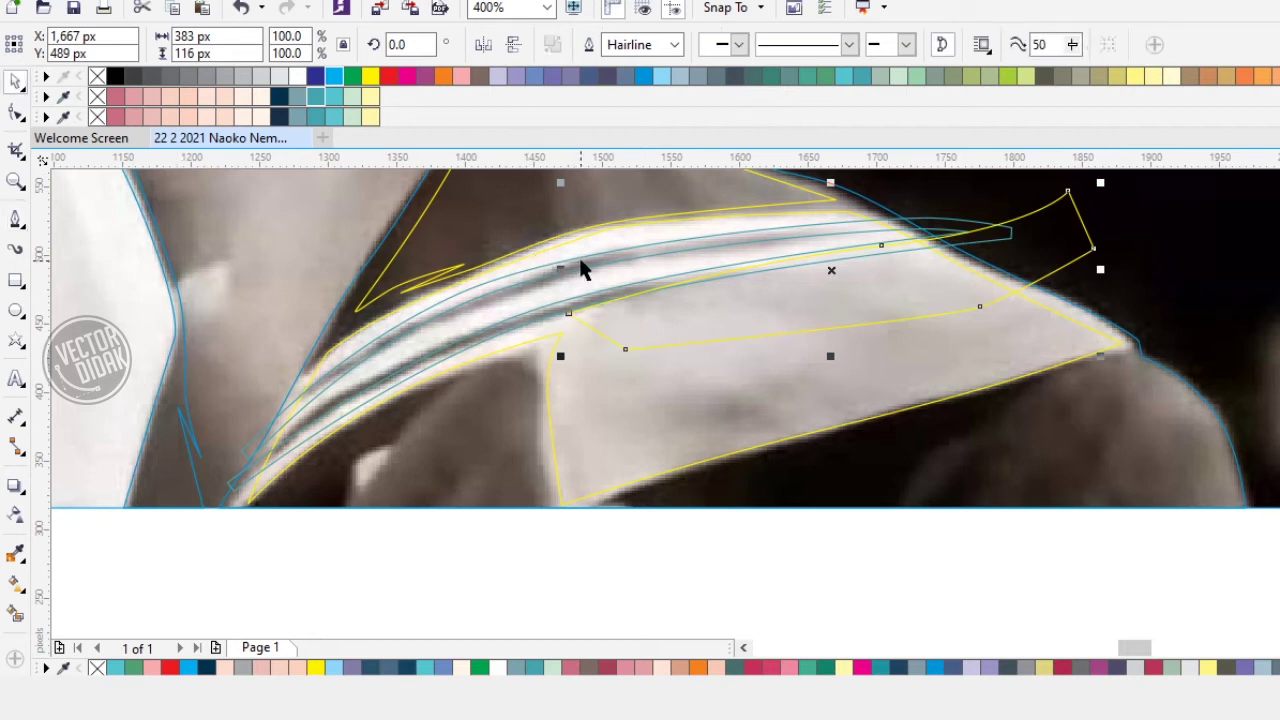
pyautogui.keyDown('shift'); pyautogui.click(581, 262); pyautogui.keyUp('shift')
pyautogui.click(748, 44)
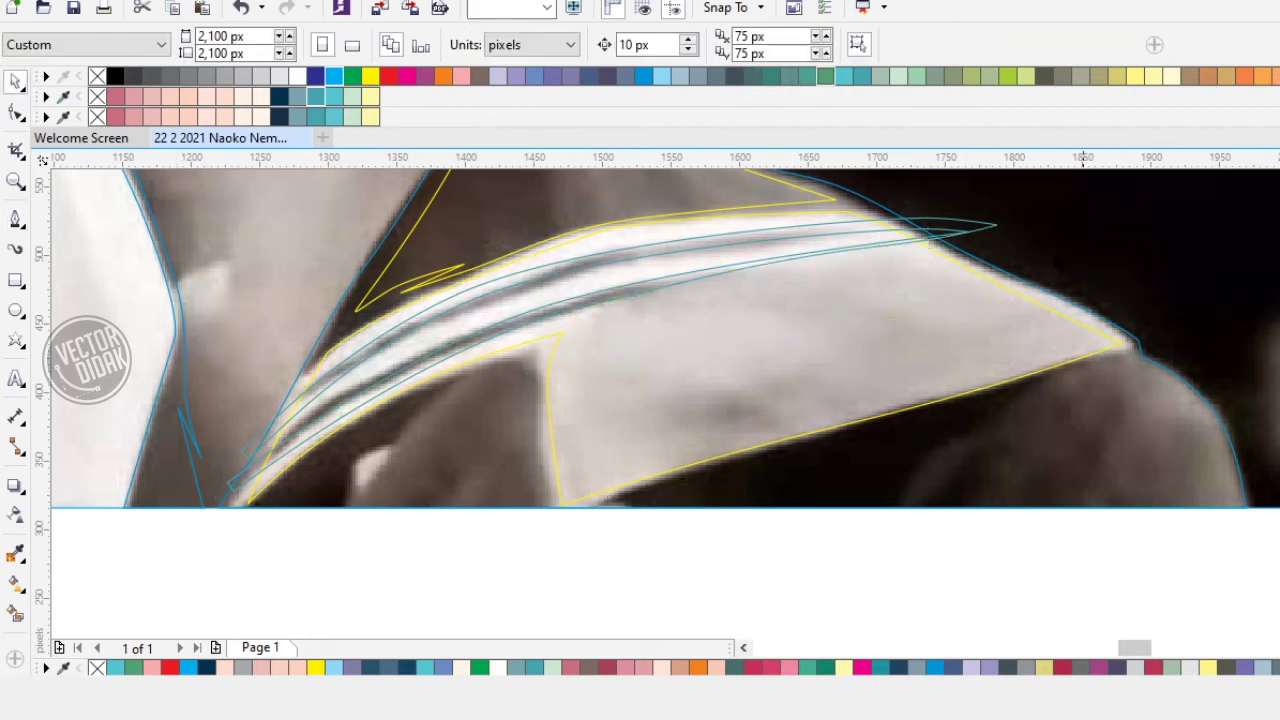
# Step: Cut the teal stripe shape out of the right collar outline with Back Minus Front
pyautogui.click(689, 290)
pyautogui.click(691, 306)
pyautogui.click(741, 45)
# Step: Cut the right striped collar out of the body silhouette with Back Minus Front and clear the selection
pyautogui.click(783, 314)
pyautogui.keyDown('shift'); pyautogui.click(473, 387); pyautogui.keyUp('shift')
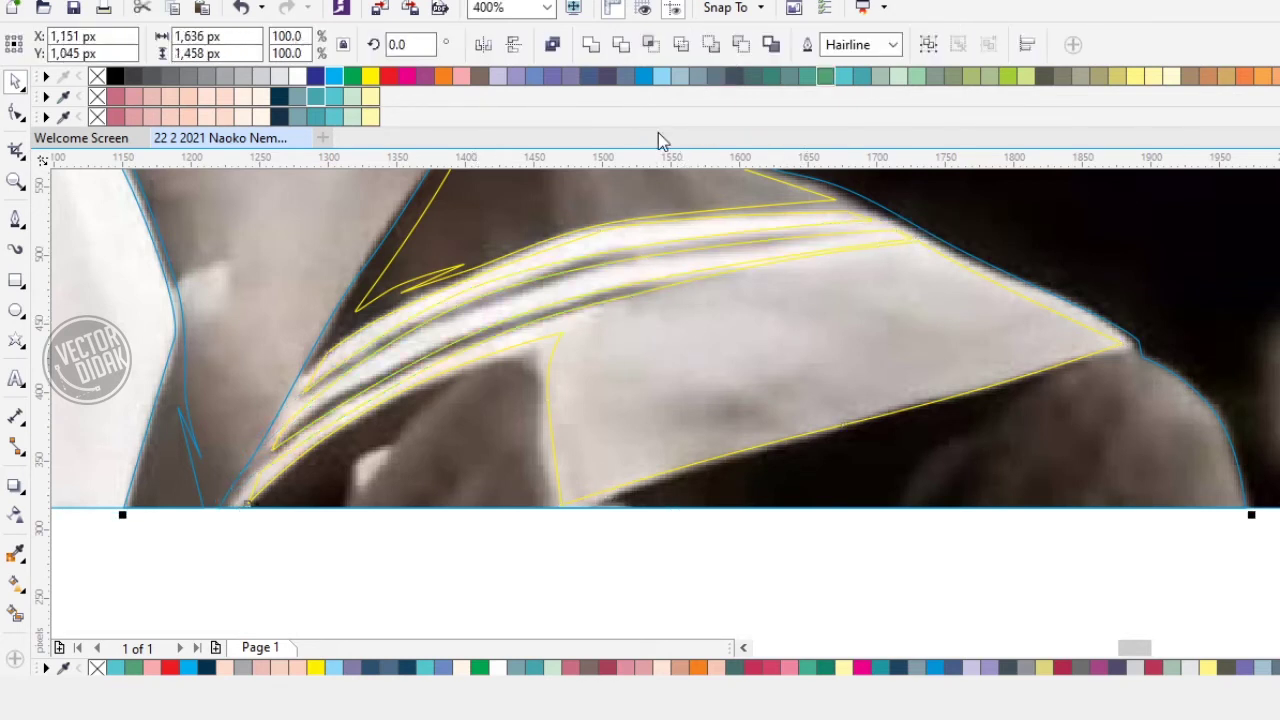
pyautogui.click(741, 45)
pyautogui.scroll(3, 476, 180)
pyautogui.click(553, 330)
pyautogui.click(486, 494)
pyautogui.click(877, 246)
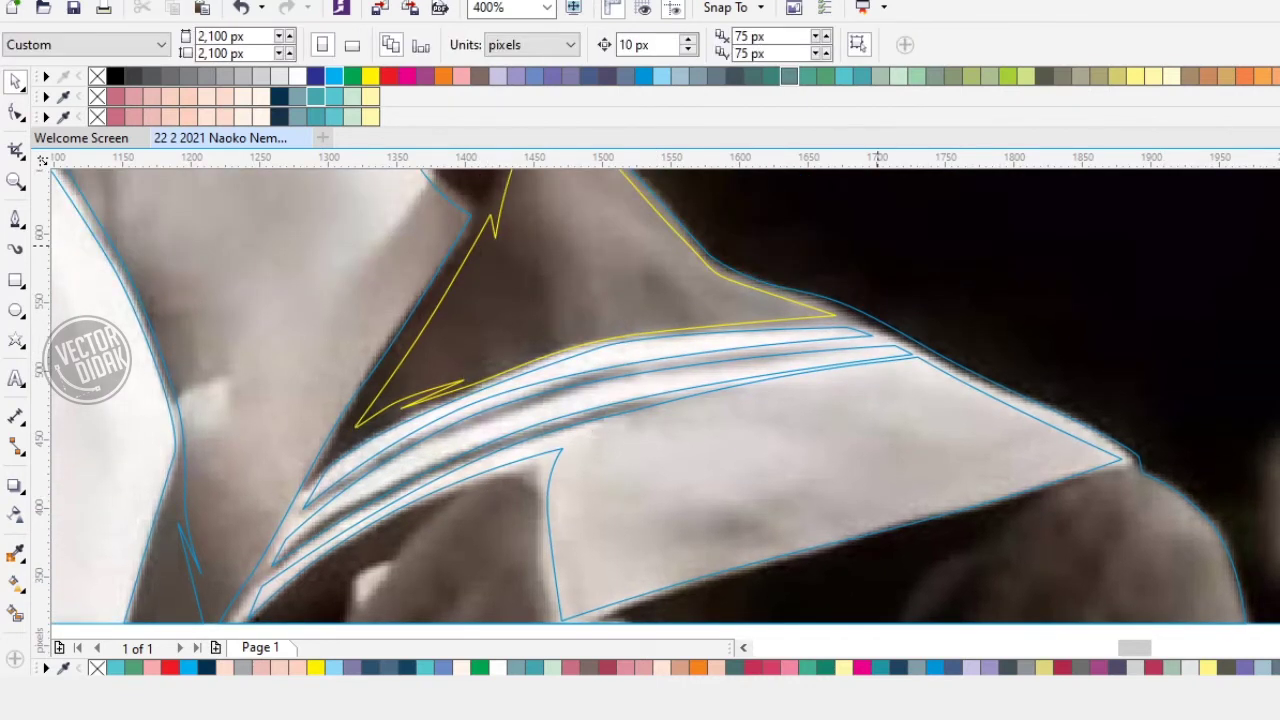
# Step: Cut the shoulder shape above the right collar stripes out of the body silhouette with Back Minus Front and clear the selection
pyautogui.click(645, 303)
pyautogui.moveTo(608, 340); pyautogui.dragTo(737, 297)
pyautogui.hotkey('ctrl', 'z')
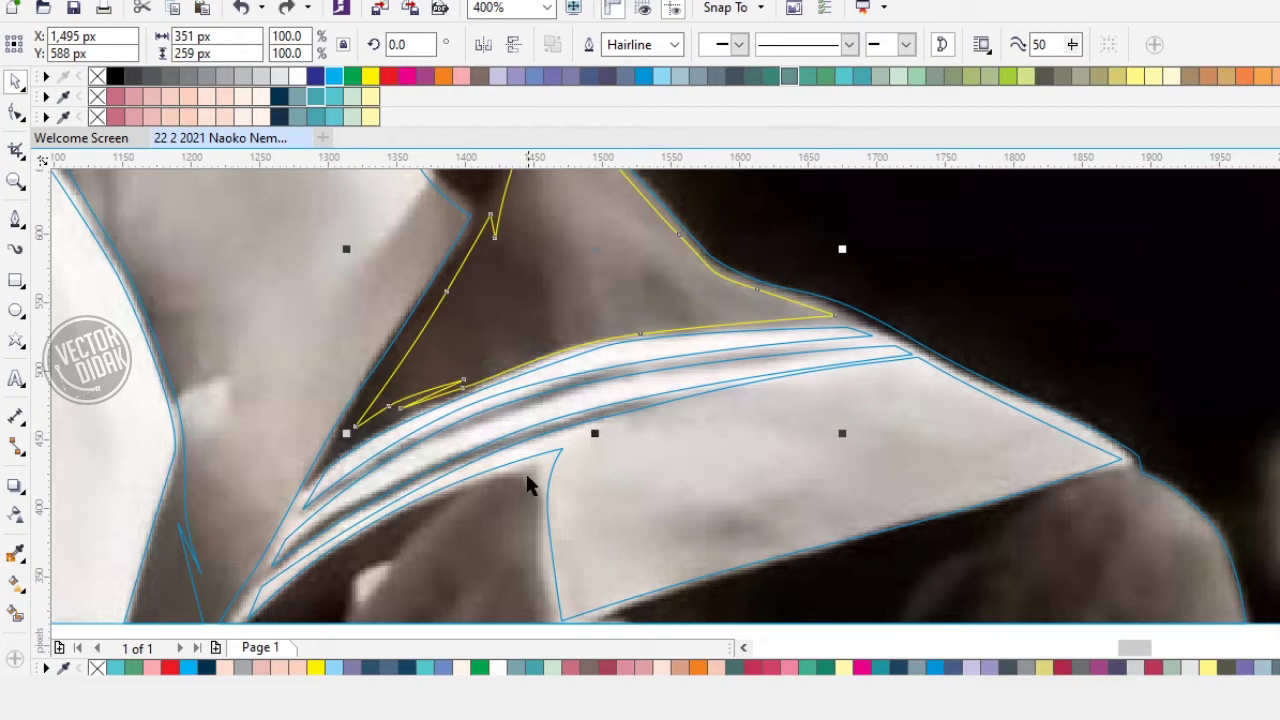
pyautogui.keyDown('shift'); pyautogui.click(527, 474); pyautogui.keyUp('shift')
pyautogui.click(736, 46)
pyautogui.click(859, 225)
# Step: Draw a closed sleeve highlight about 261 by 160 px below the right collar's tip, with a pointed notch at its lower left
pyautogui.scroll(-1, 859, 225)
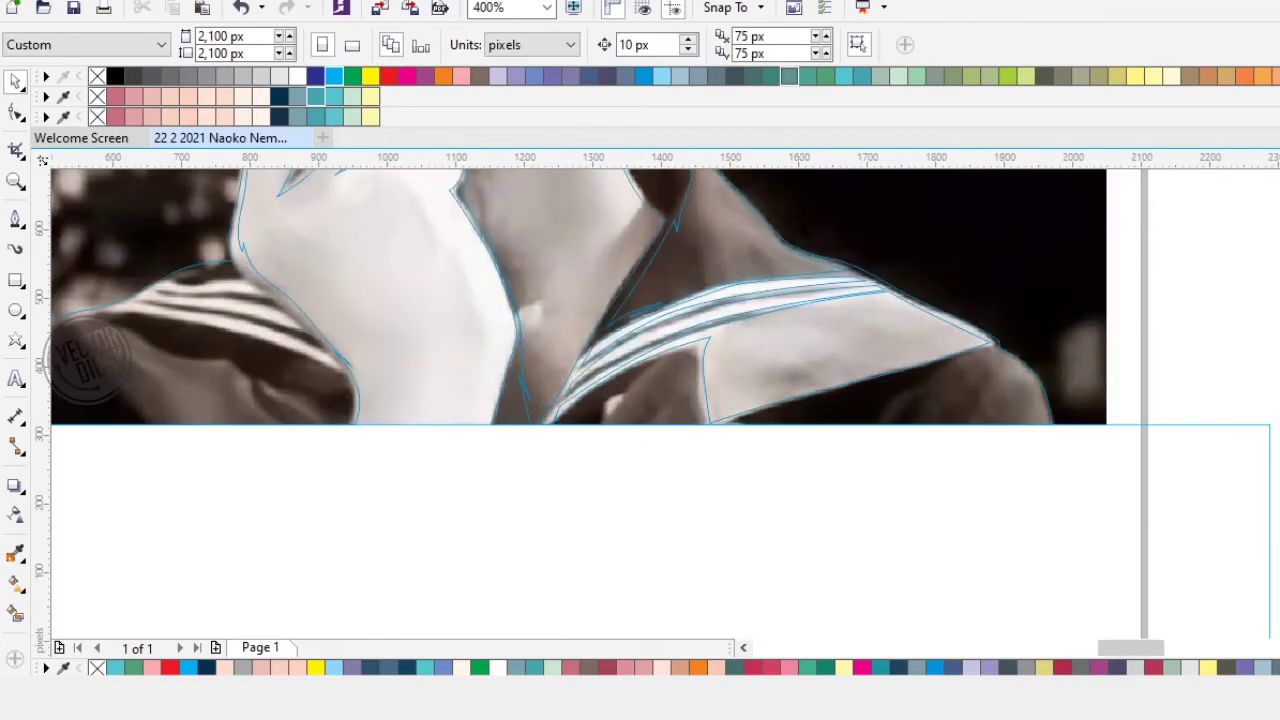
pyautogui.moveTo(713, 223); pyautogui.dragTo(587, 226)
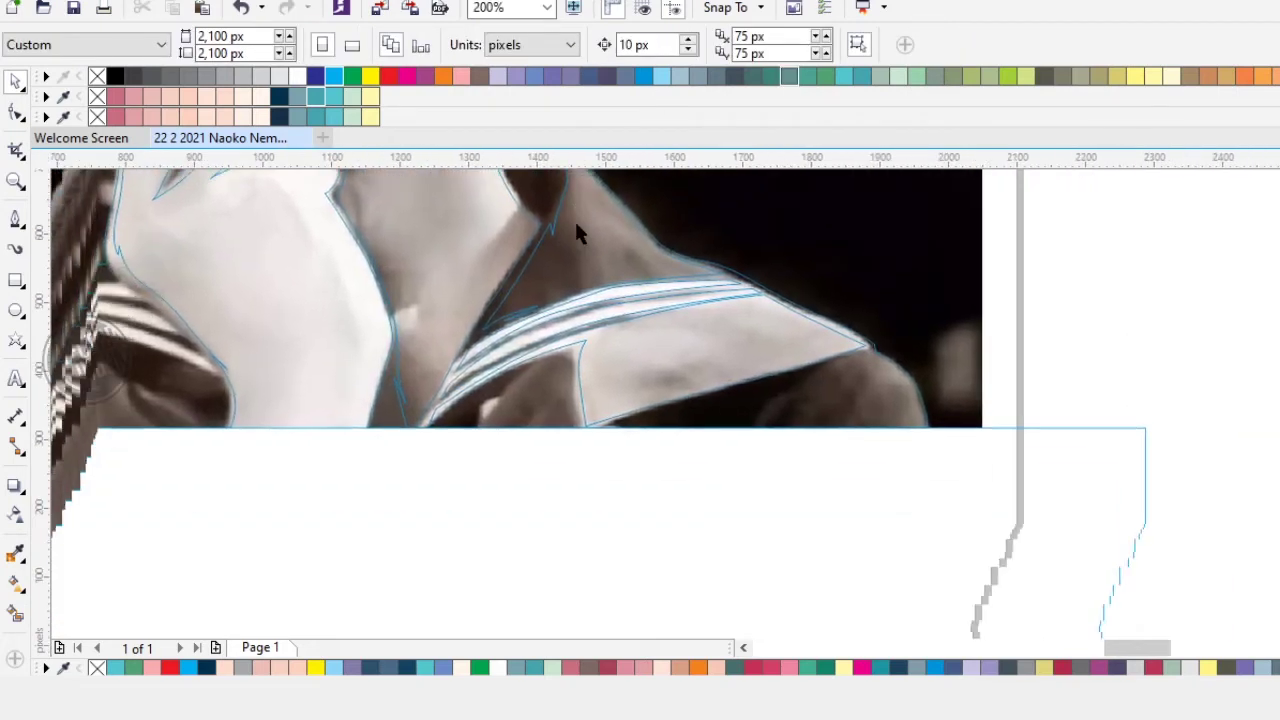
pyautogui.click(15, 222)
pyautogui.scroll(2, 781, 327)
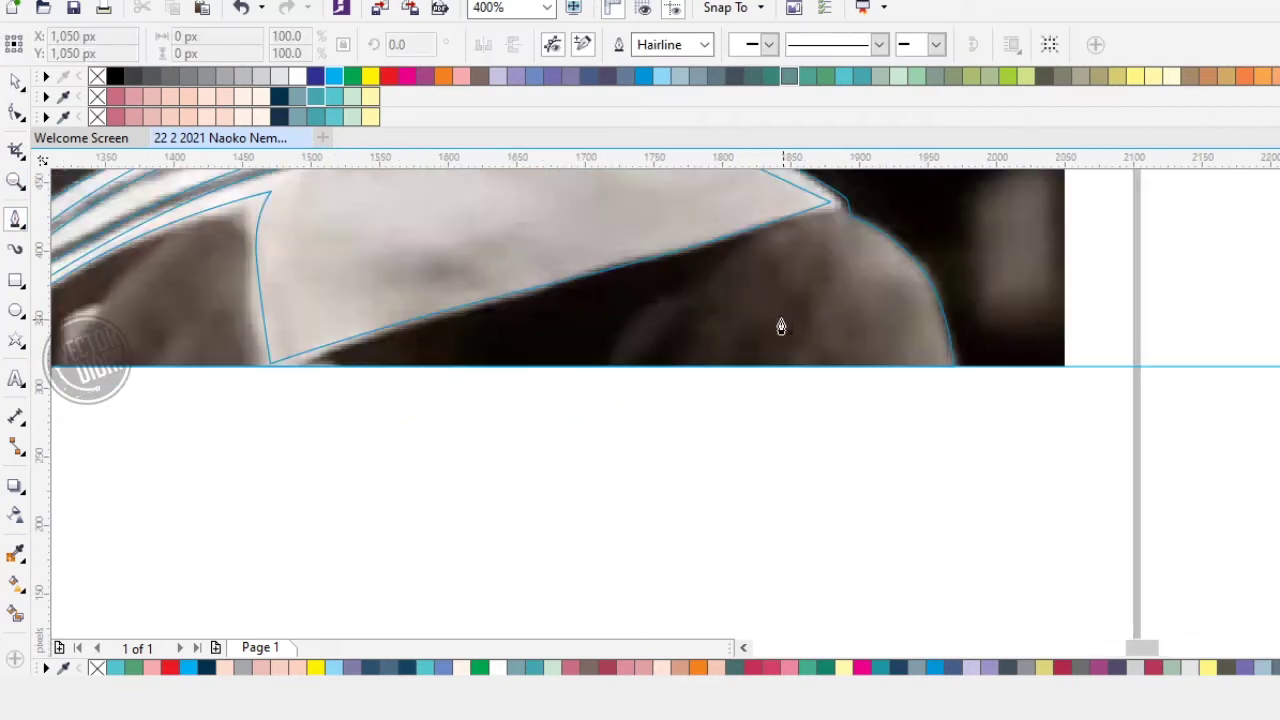
pyautogui.moveTo(690, 296); pyautogui.dragTo(726, 258)
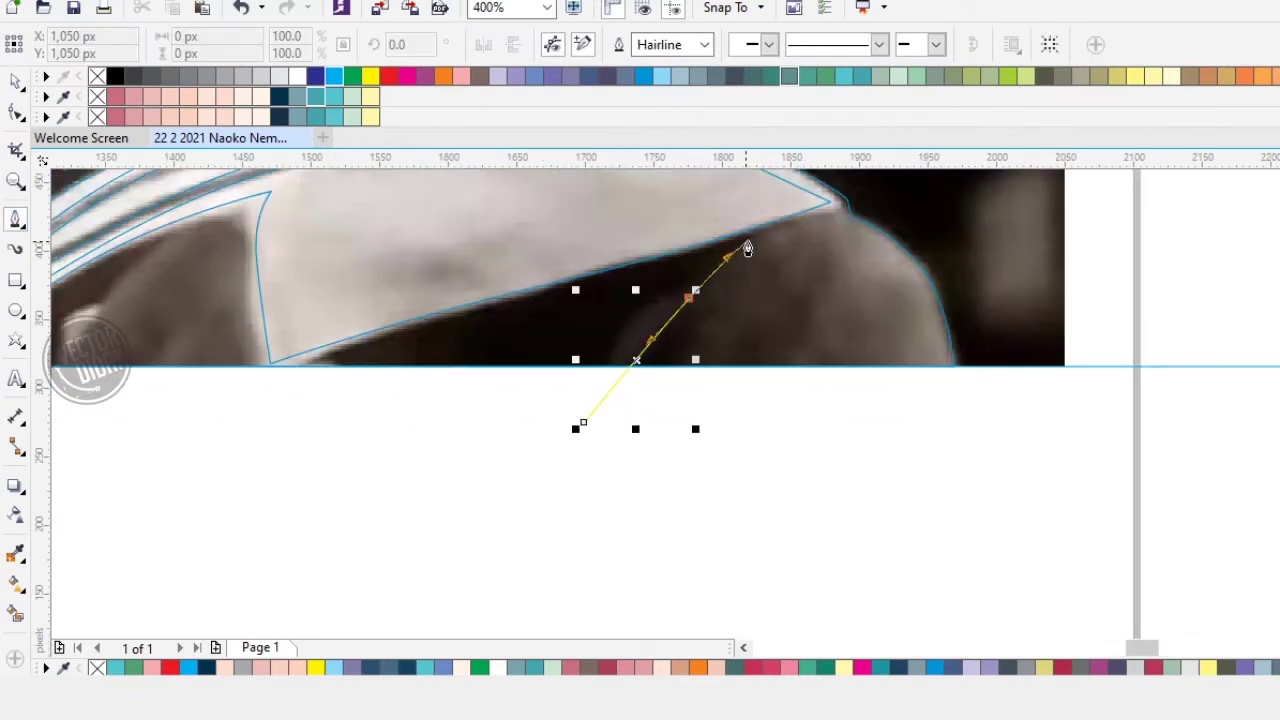
pyautogui.click(833, 223)
pyautogui.click(938, 418)
pyautogui.click(757, 441)
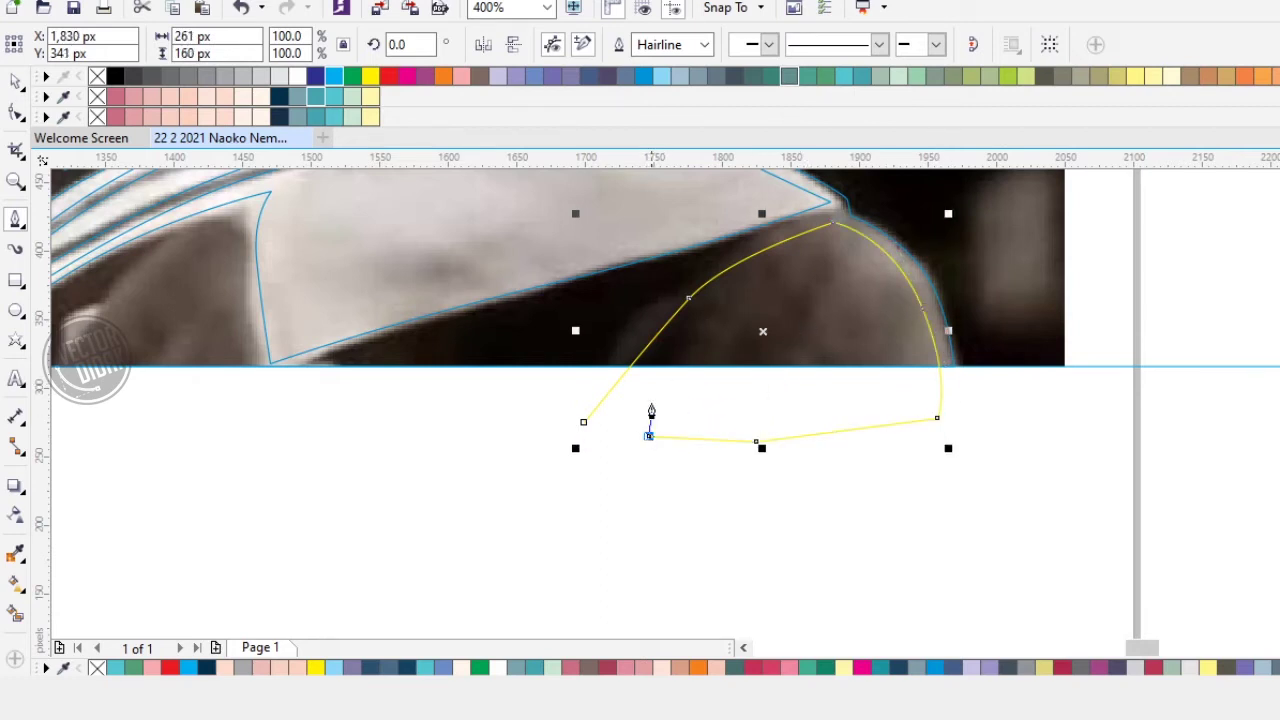
pyautogui.moveTo(659, 389); pyautogui.dragTo(720, 293)
pyautogui.click(583, 424)
# Step: Cut the sleeve highlight out of the body silhouette with Back Minus Front and clear the selection
pyautogui.click(15, 84)
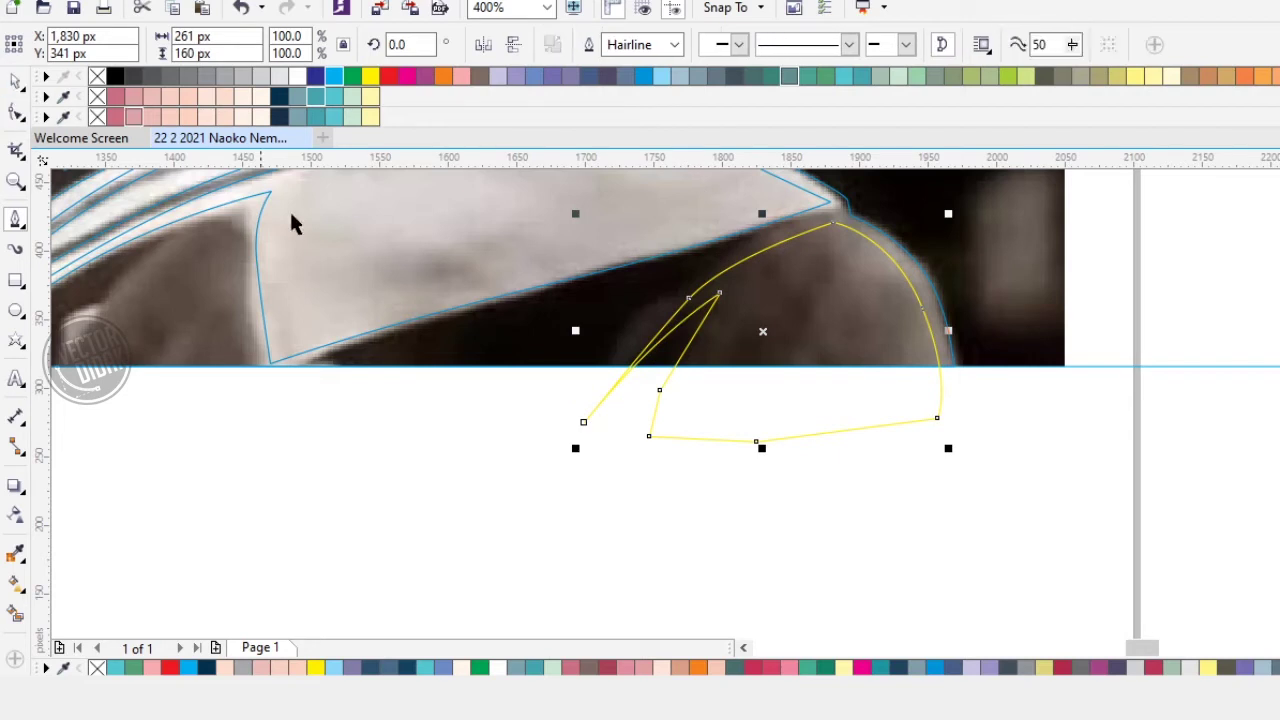
pyautogui.keyDown('shift'); pyautogui.click(456, 304); pyautogui.keyUp('shift')
pyautogui.click(743, 47)
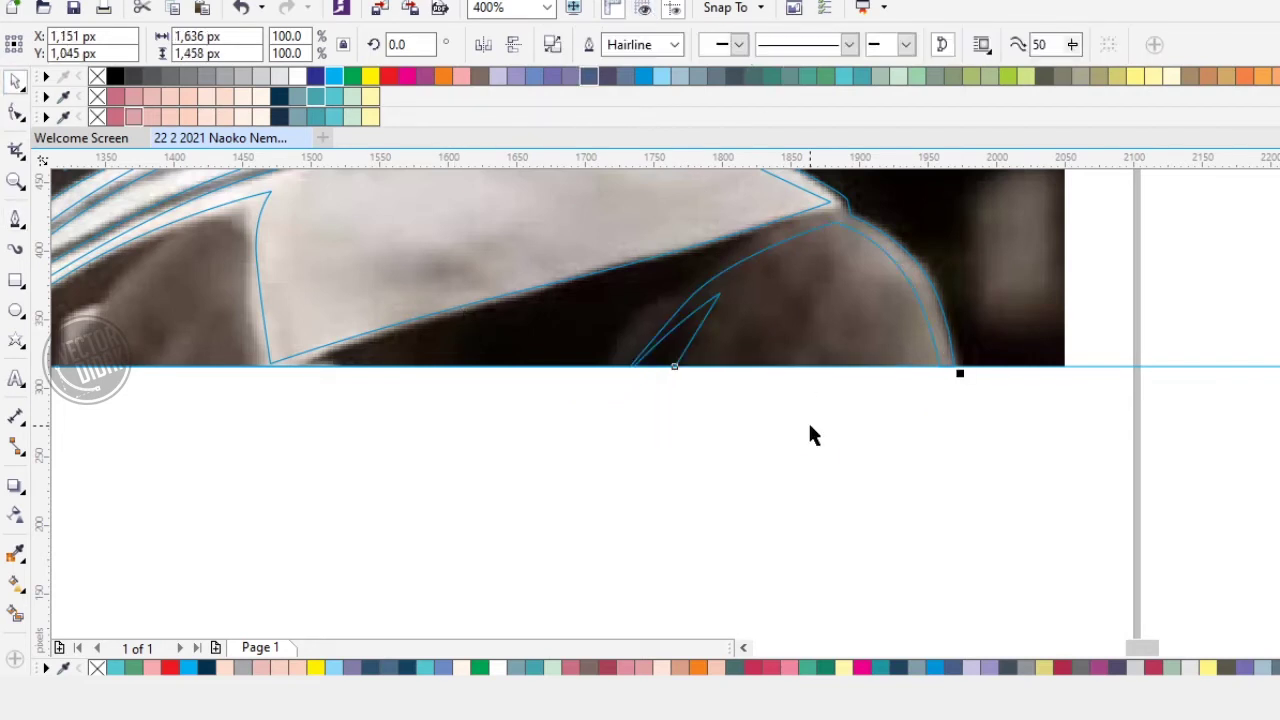
pyautogui.scroll(-2, 893, 368)
pyautogui.click(1005, 319)
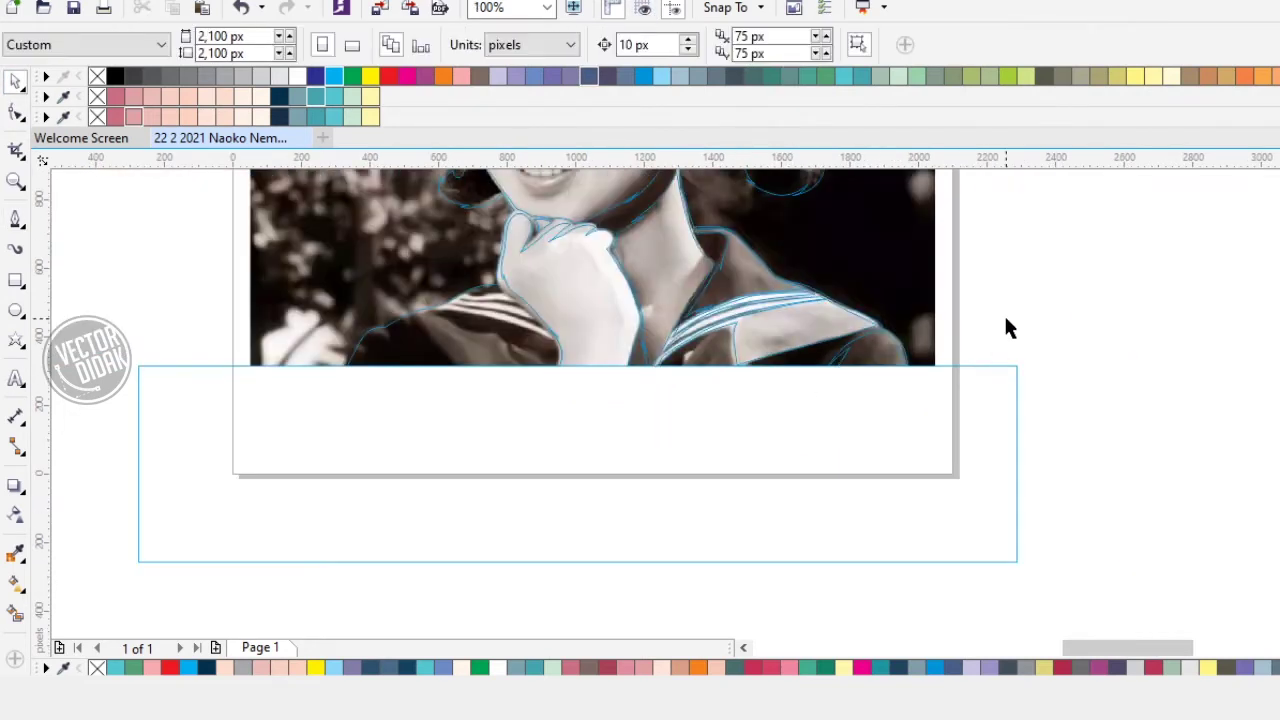
# Step: Trace the upper edge of the lighter cloth area below the left striped collar, including its pointed notch and the fold beside the hand
pyautogui.click(15, 218)
pyautogui.scroll(3, 525, 340)
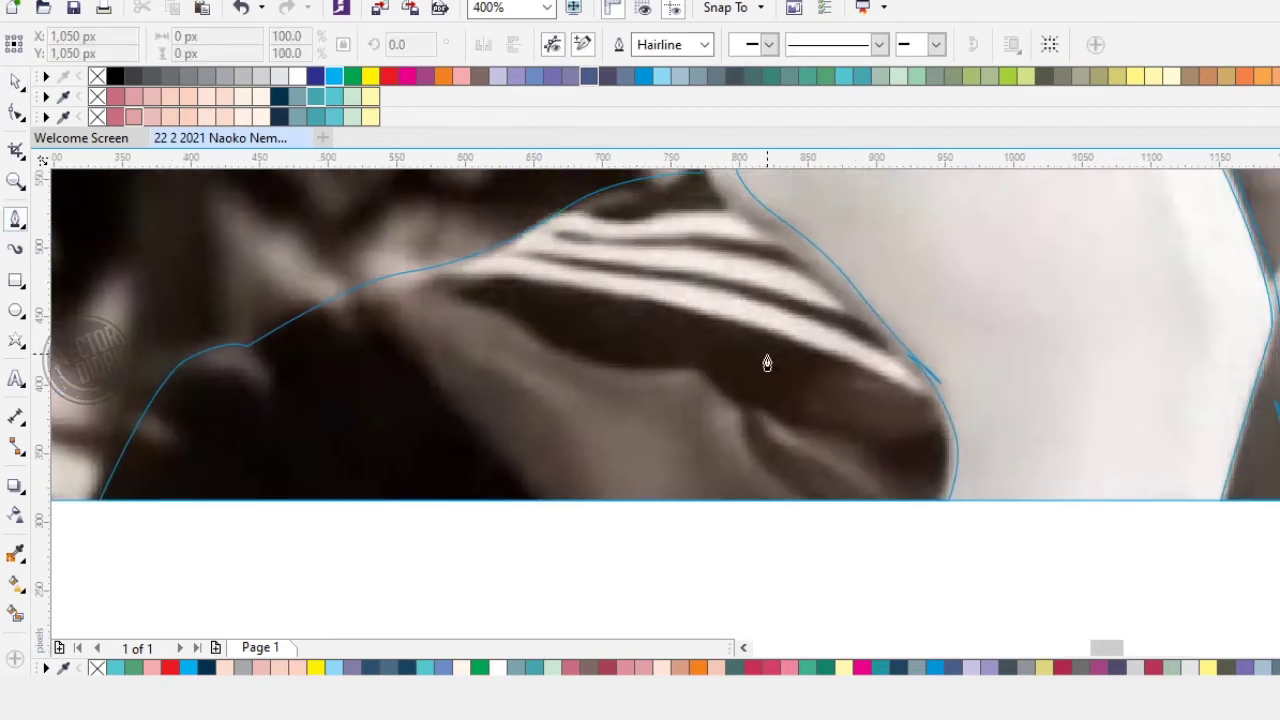
pyautogui.click(597, 345)
pyautogui.click(763, 399)
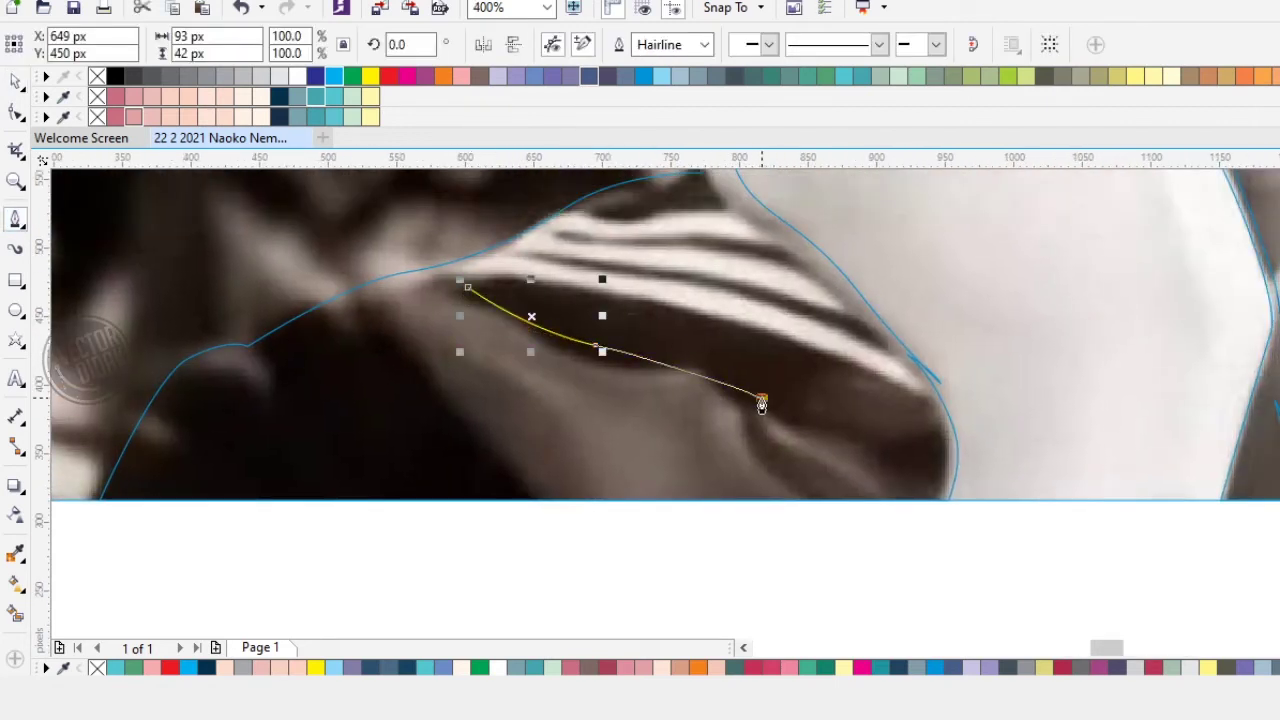
pyautogui.click(933, 420)
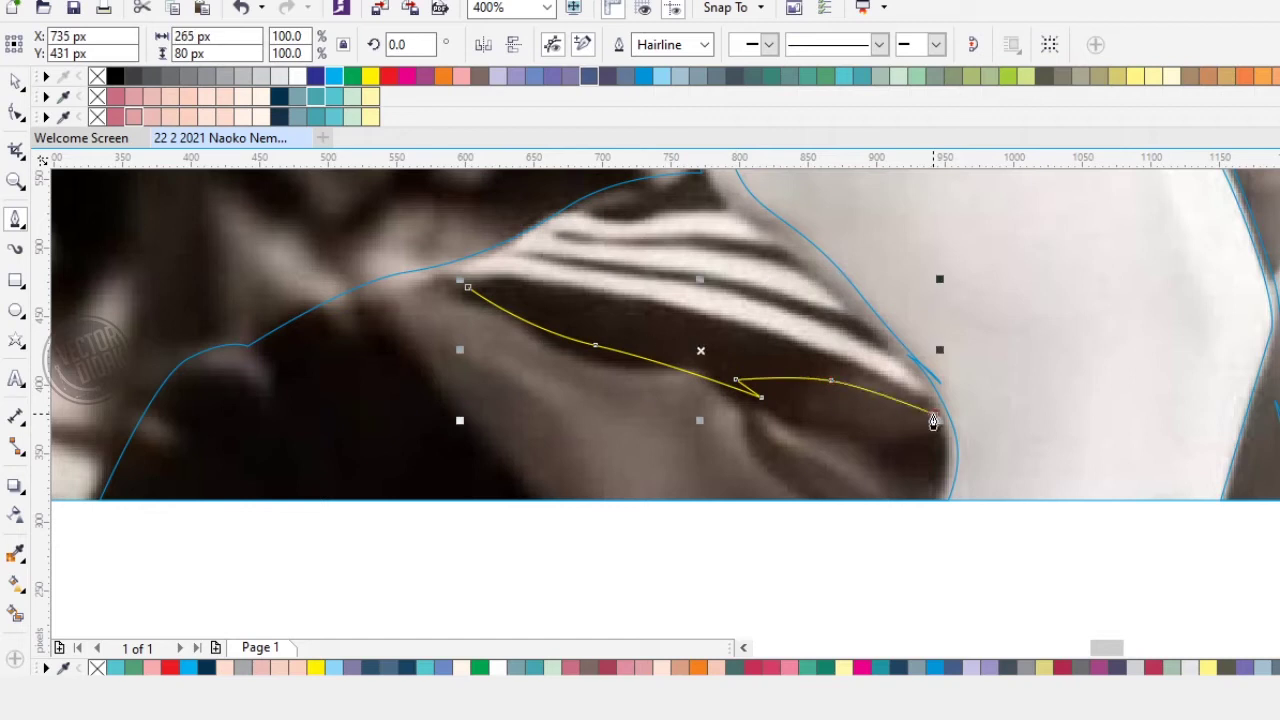
pyautogui.click(878, 438)
pyautogui.hotkey('ctrl', 'z')
pyautogui.moveTo(838, 428); pyautogui.dragTo(834, 428)
# Step: Continue the left cloth outline down past the photo's bottom edge and back up its left side, adding a thin notch
pyautogui.click(874, 461)
pyautogui.click(893, 528)
pyautogui.click(634, 529)
pyautogui.click(552, 532)
pyautogui.click(519, 469)
pyautogui.click(441, 383)
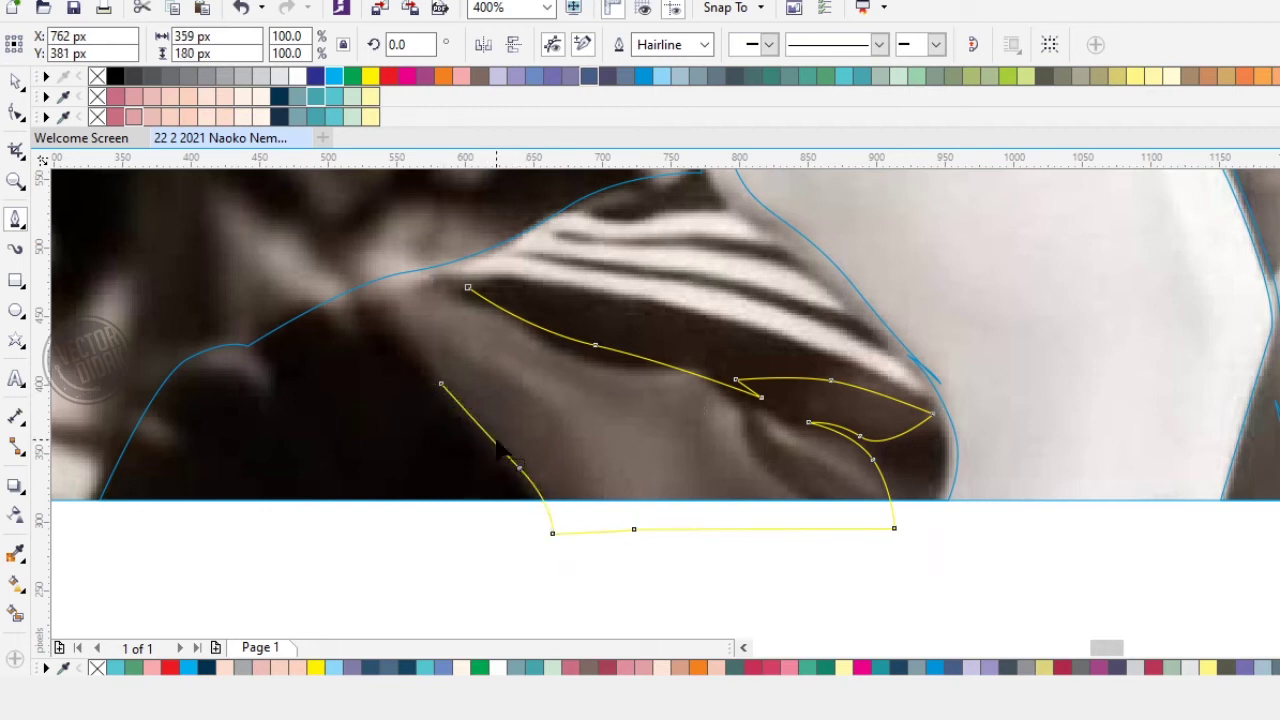
pyautogui.click(510, 442)
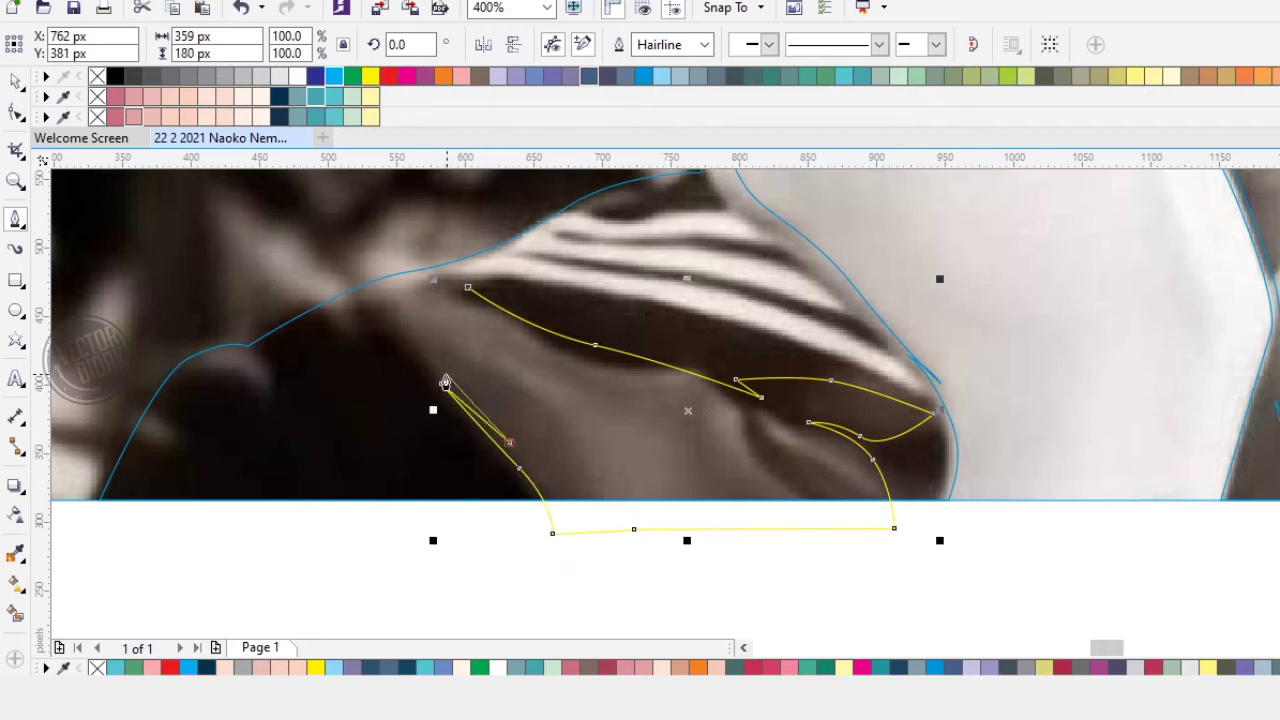
# Step: Finish the left cloth outline along the shoulder and close it into a shape about 407 by 189 px
pyautogui.click(375, 300)
pyautogui.scroll(2, 400, 293)
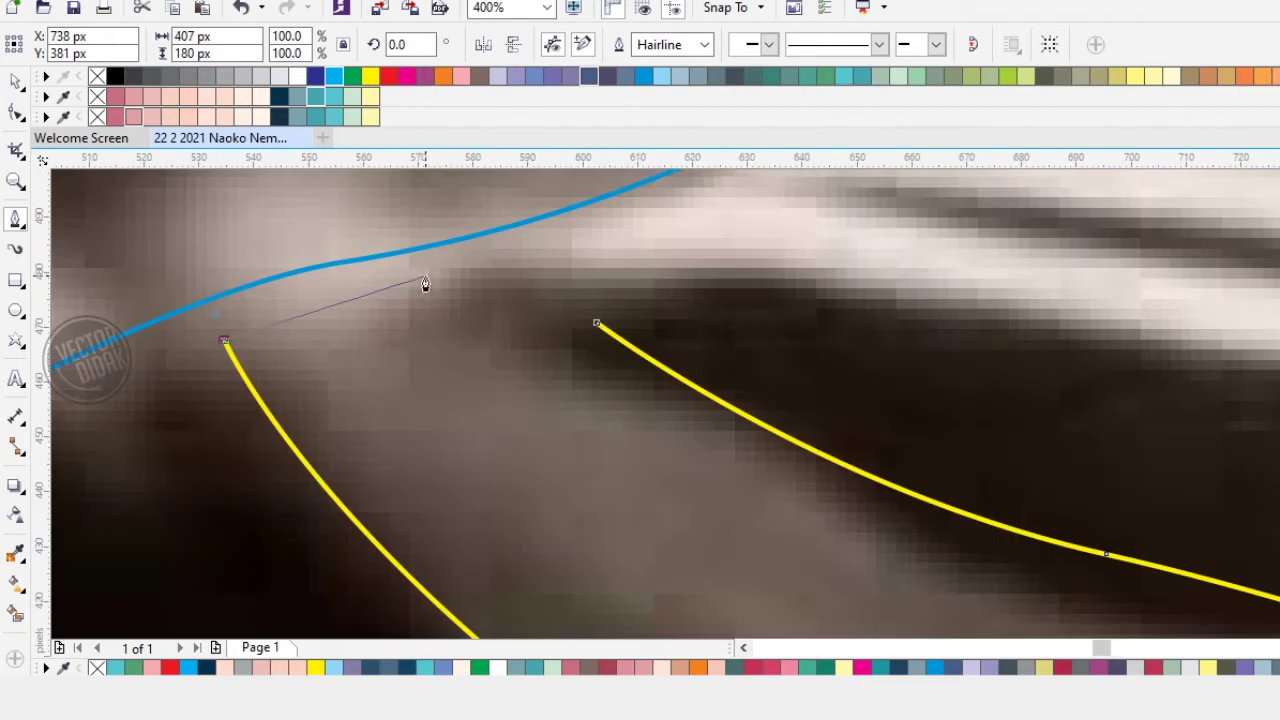
pyautogui.moveTo(448, 281); pyautogui.dragTo(528, 262)
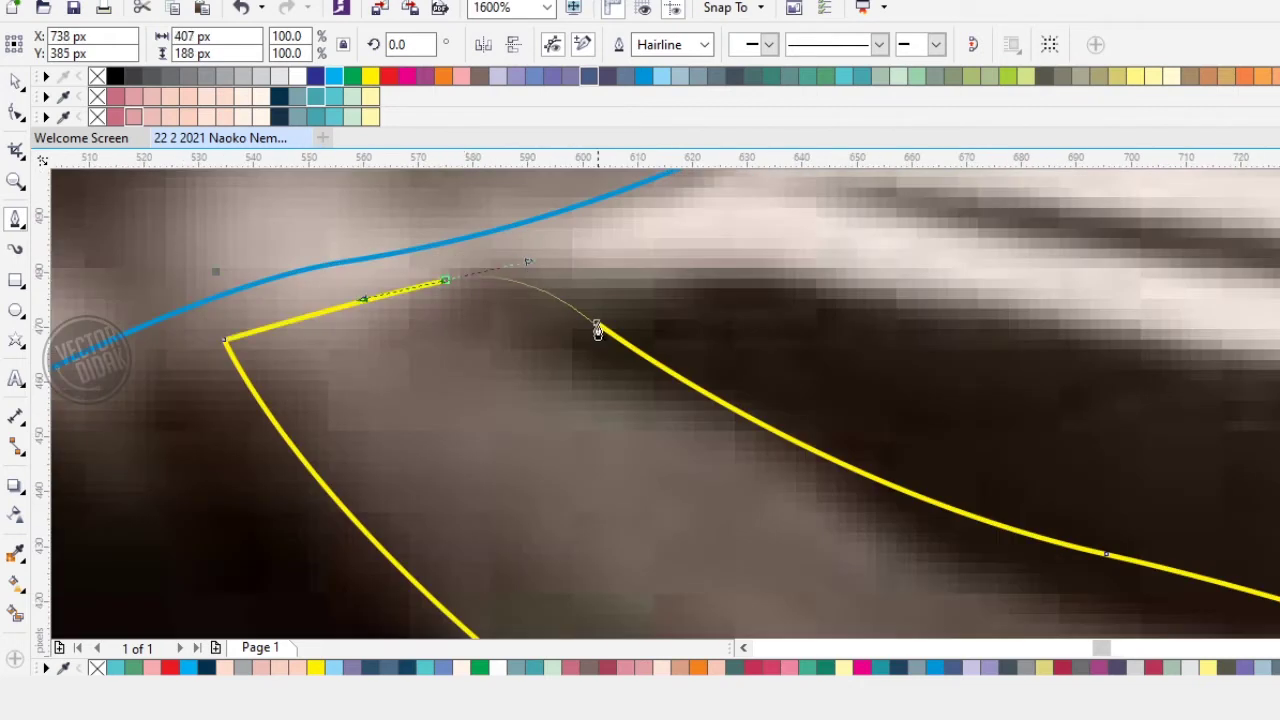
pyautogui.click(597, 323)
pyautogui.scroll(-2, 543, 351)
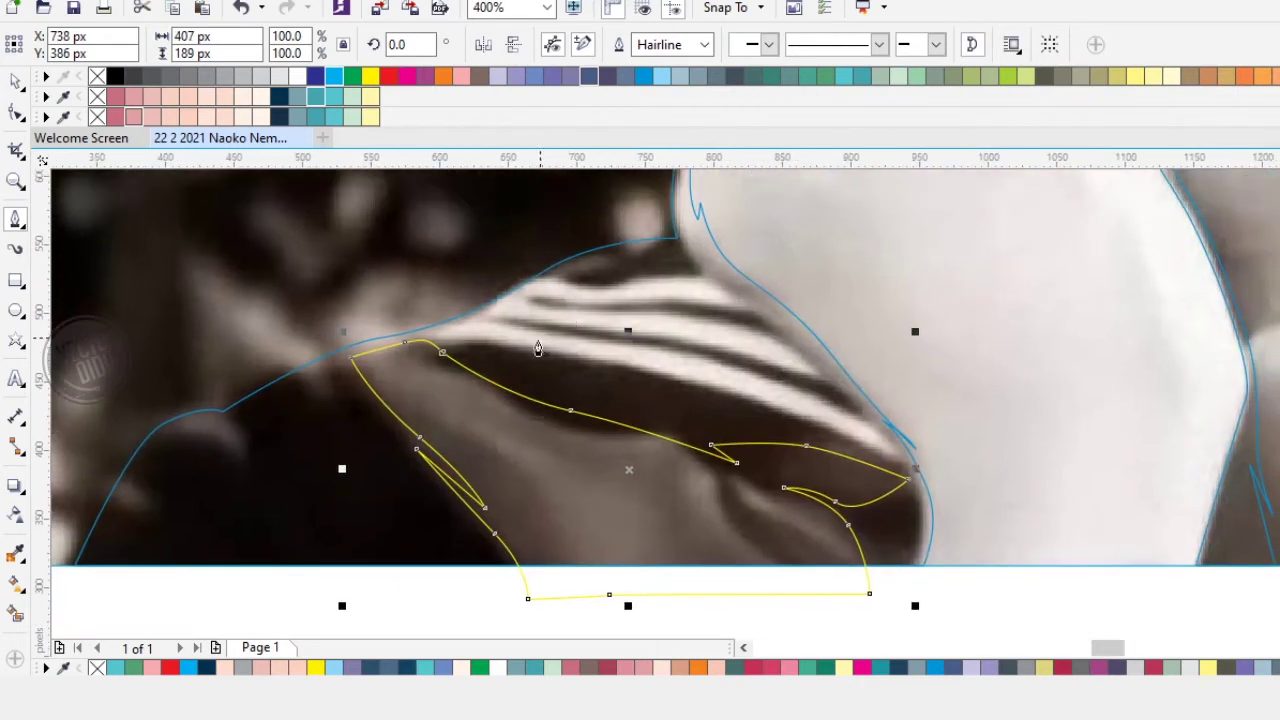
pyautogui.scroll(2, 534, 346)
pyautogui.scroll(-2, 542, 358)
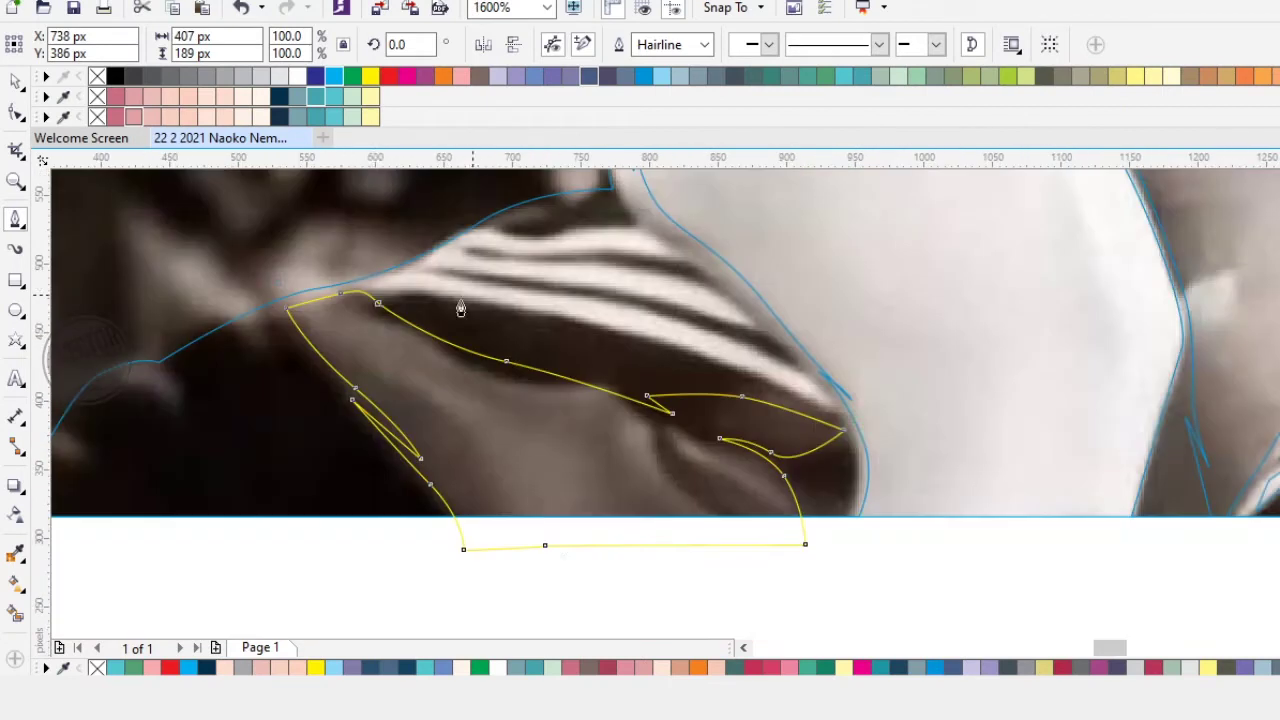
# Step: Draw a closed outline about 407 px wide around the left striped collar, following its lower and upper edges and overshooting both sides
pyautogui.click(324, 273)
pyautogui.scroll(1, 403, 295)
pyautogui.moveTo(423, 292); pyautogui.dragTo(547, 297)
pyautogui.moveTo(859, 385); pyautogui.dragTo(643, 319)
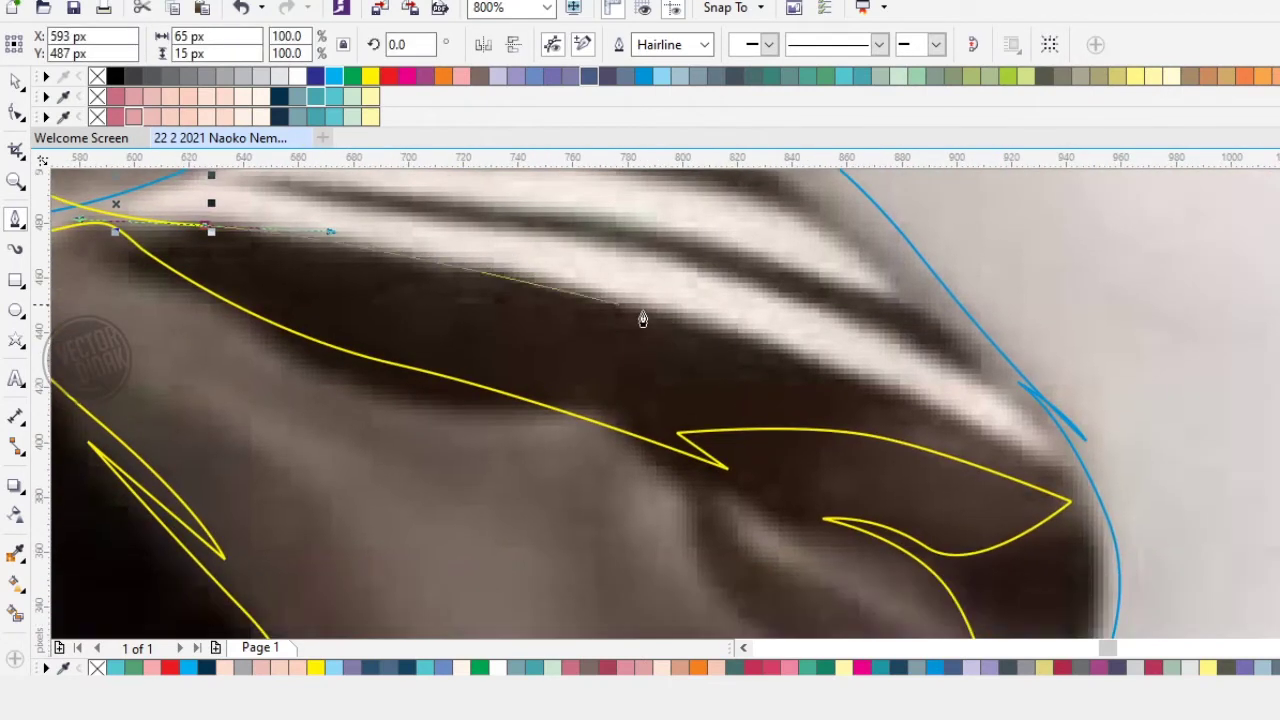
pyautogui.click(814, 348)
pyautogui.click(1143, 500)
pyautogui.scroll(-1, 1077, 406)
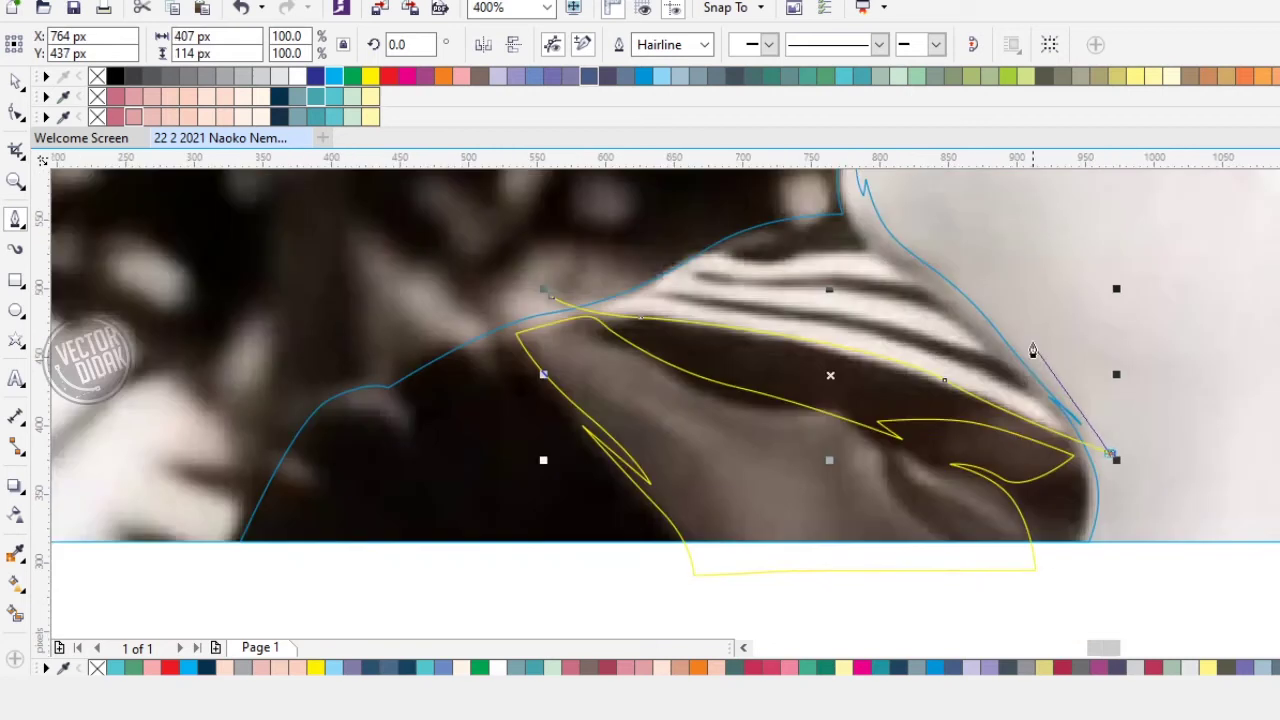
pyautogui.moveTo(1033, 350); pyautogui.dragTo(1073, 416)
pyautogui.click(1036, 314)
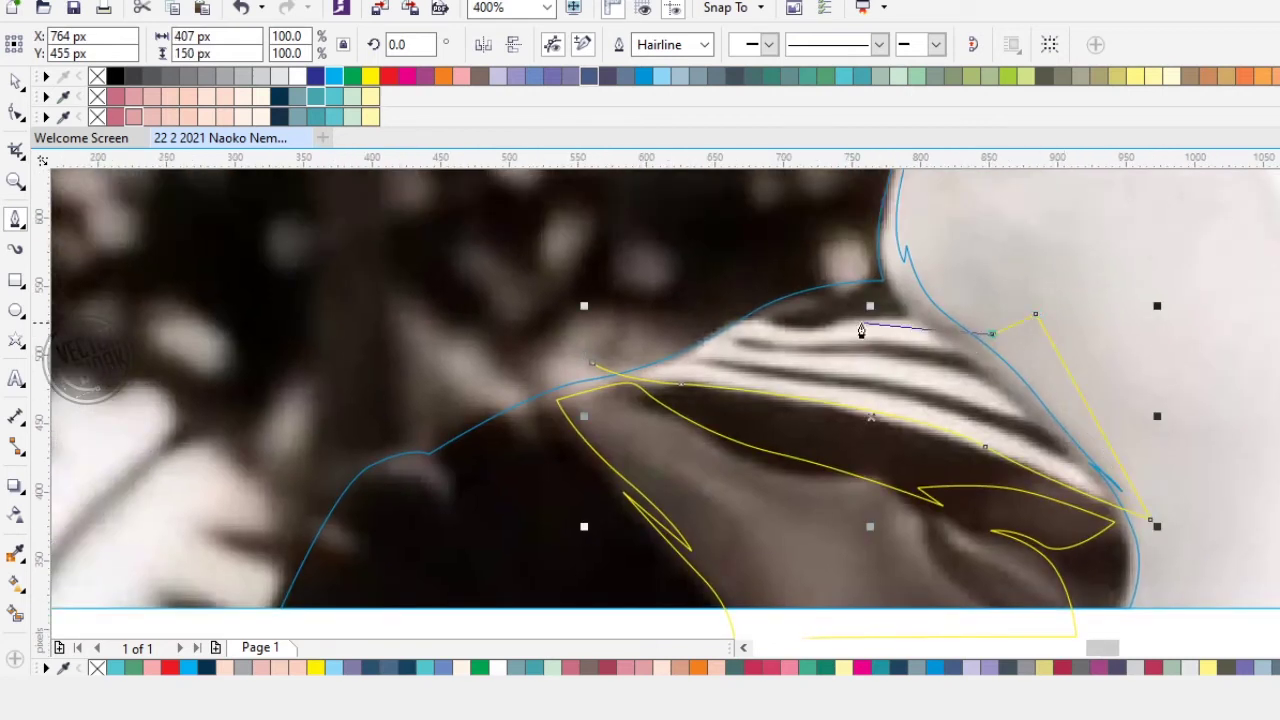
pyautogui.click(695, 300)
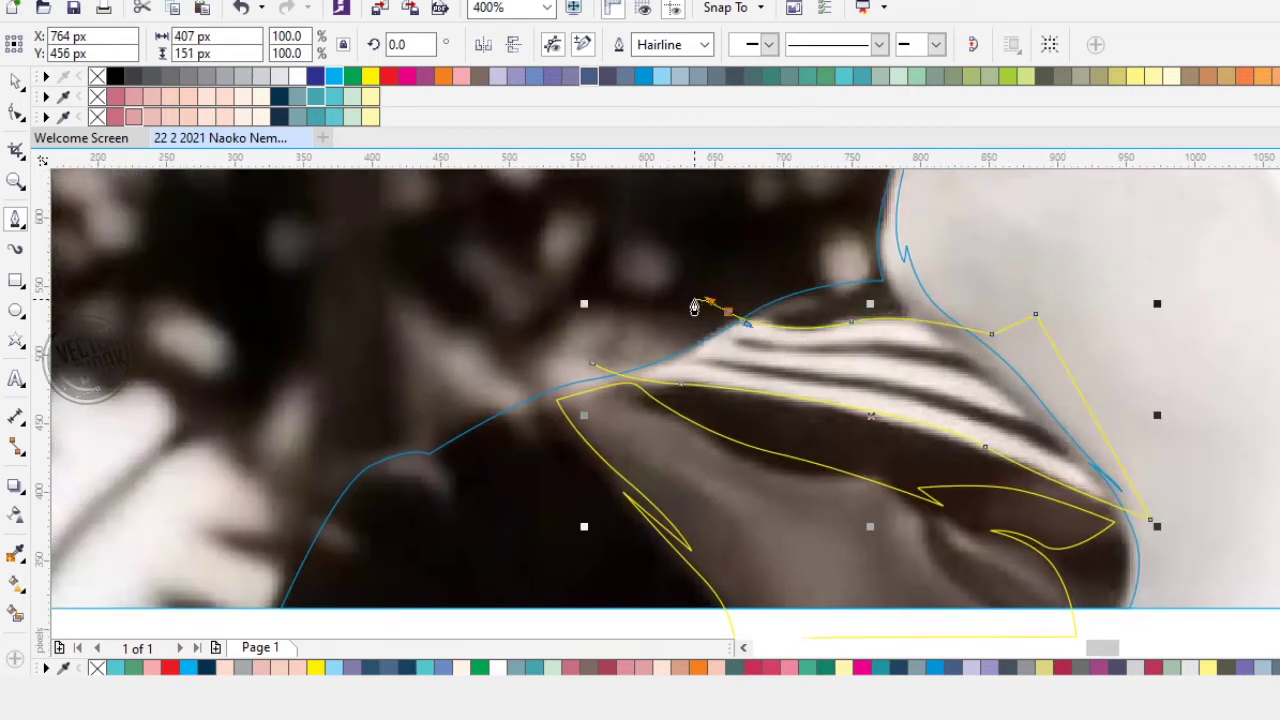
pyautogui.click(594, 370)
# Step: Begin a trimming shape along the left end of the left striped collar, looping outside its outline and back below it
pyautogui.click(645, 382)
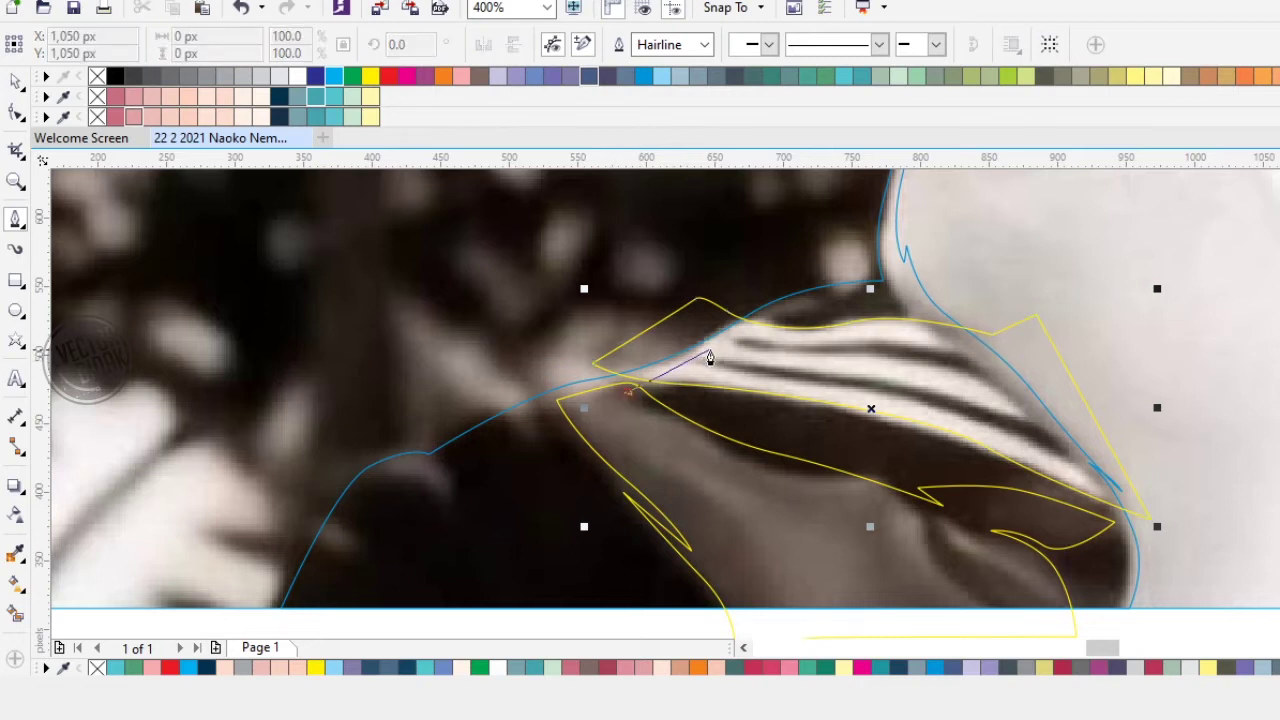
pyautogui.moveTo(736, 328); pyautogui.dragTo(737, 329)
pyautogui.click(784, 309)
pyautogui.click(704, 268)
pyautogui.click(516, 295)
pyautogui.moveTo(495, 362); pyautogui.dragTo(631, 432)
# Step: Continue the trimming shape around the collar's hand side and close it below the stripes, about 541 by 216 px
pyautogui.moveTo(1148, 565); pyautogui.dragTo(1167, 566)
pyautogui.moveTo(1225, 531); pyautogui.dragTo(1212, 510)
pyautogui.moveTo(1091, 346); pyautogui.dragTo(1077, 337)
pyautogui.click(980, 286)
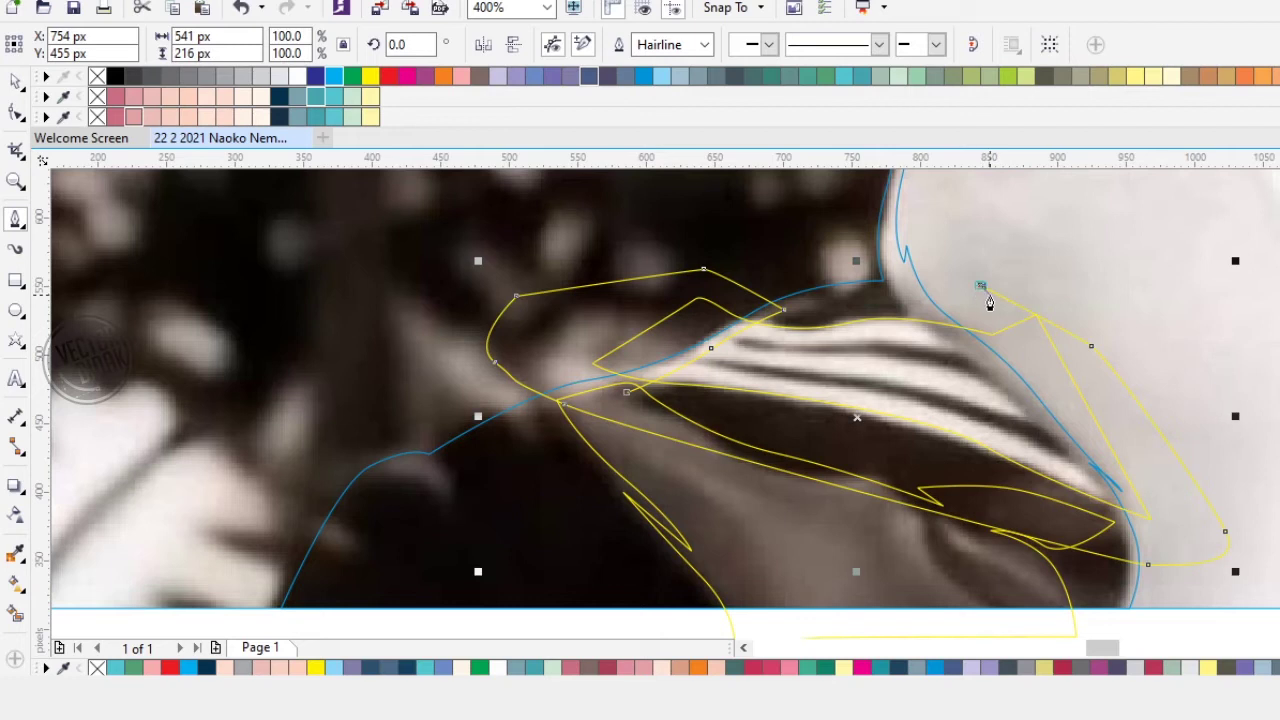
pyautogui.click(1056, 287)
pyautogui.moveTo(981, 287); pyautogui.dragTo(920, 331)
pyautogui.click(1122, 530)
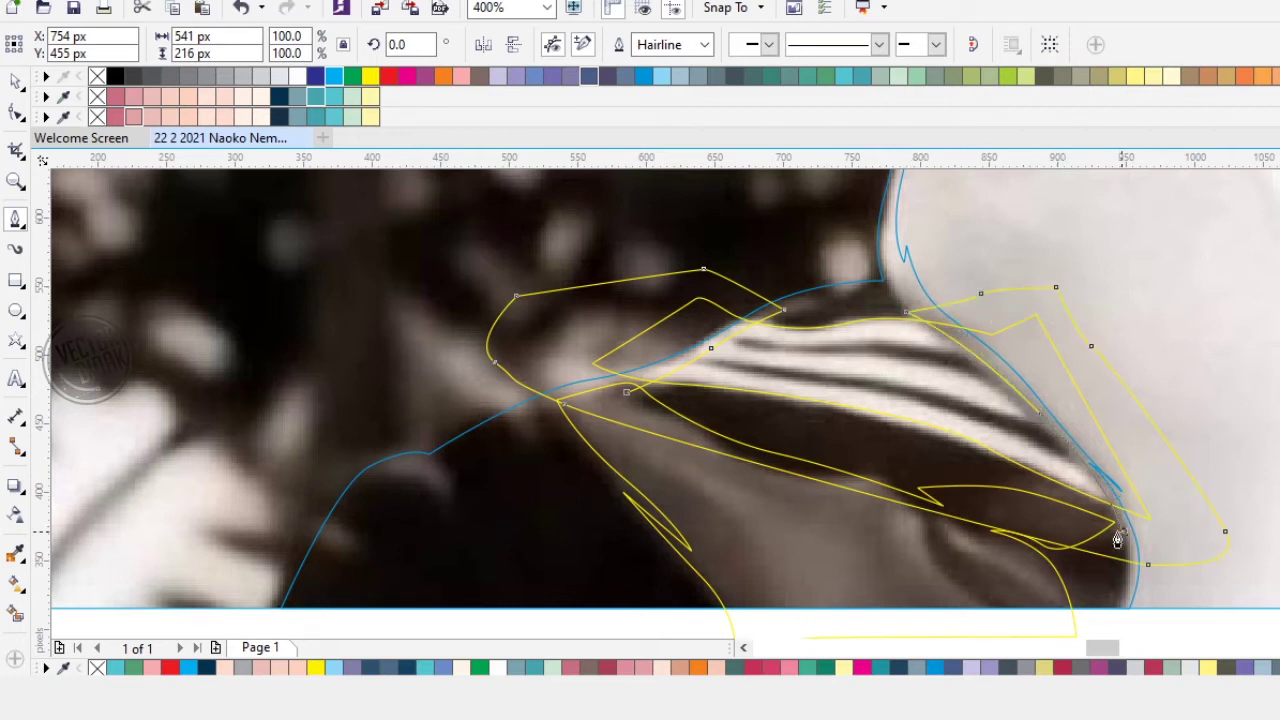
pyautogui.moveTo(626, 394); pyautogui.dragTo(626, 437)
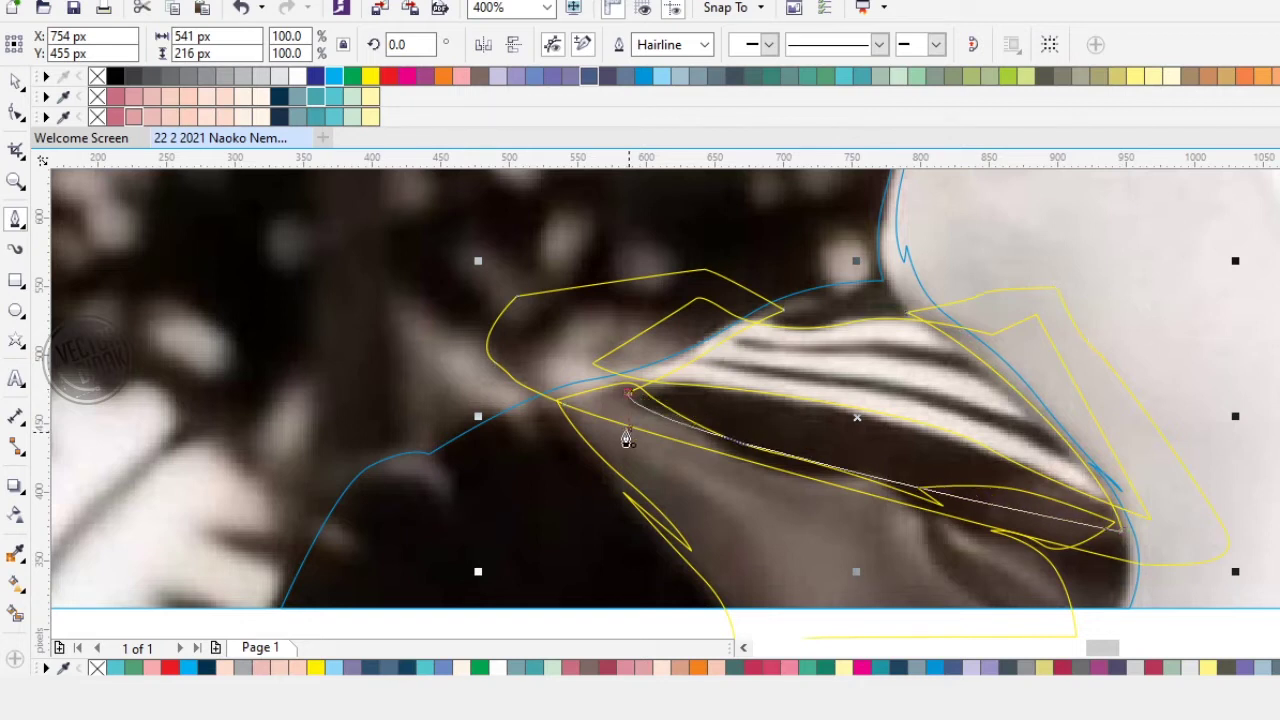
# Step: Cut the trimming shape out of the left striped collar outline with Back Minus Front
pyautogui.click(15, 85)
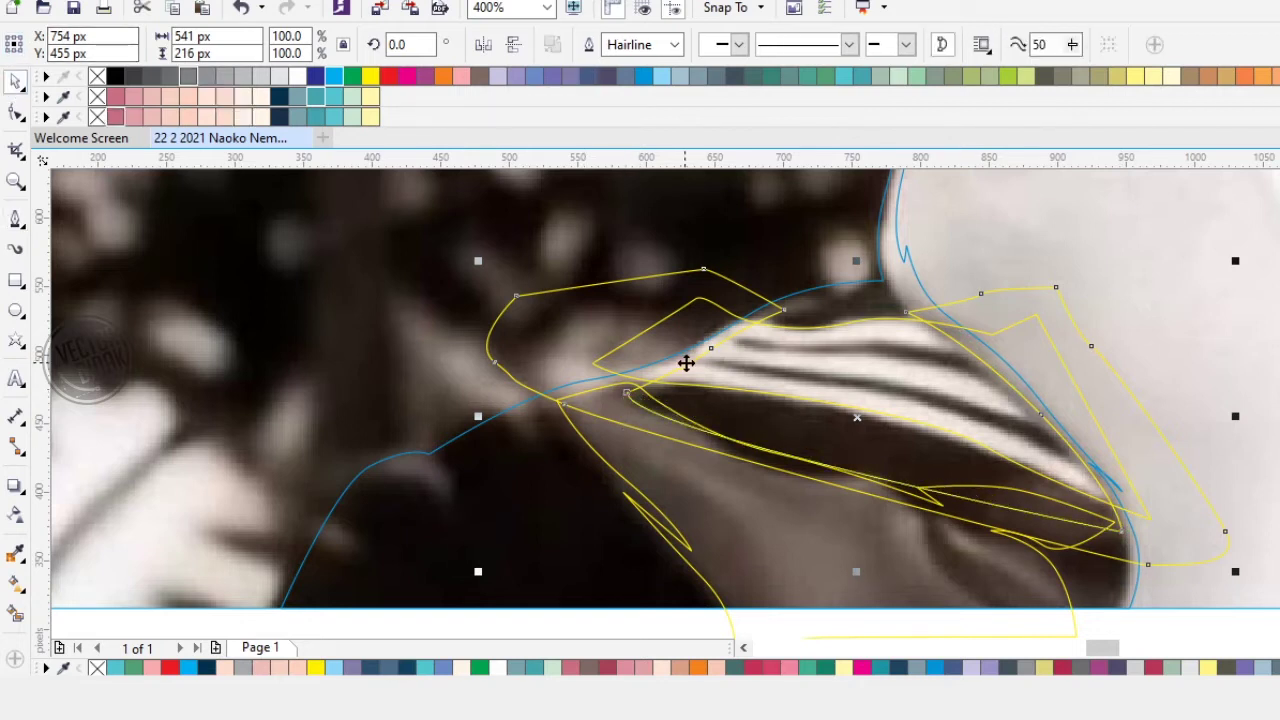
pyautogui.keyDown('shift'); pyautogui.click(741, 384); pyautogui.keyUp('shift')
pyautogui.click(740, 46)
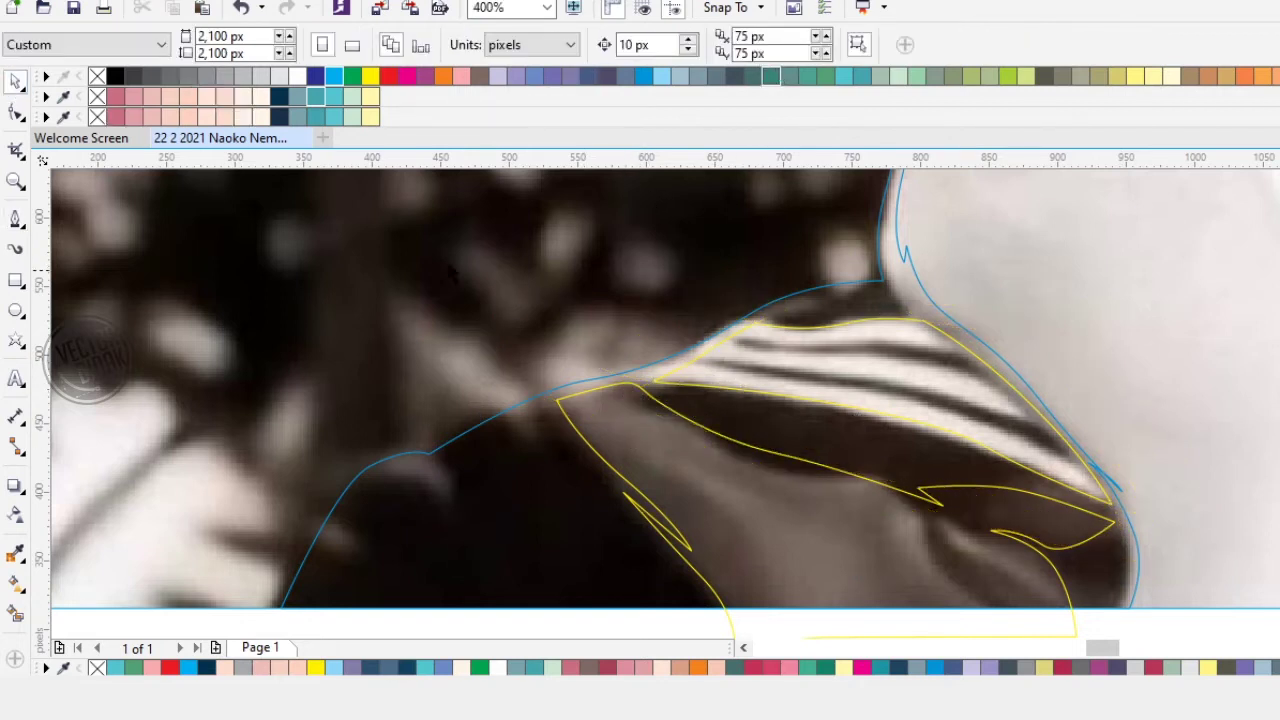
# Step: Draw a hairline open curve about 350 by 104 px along the left collar's two dark stripes, joined beyond the right tip and overshooting both sides
pyautogui.click(15, 220)
pyautogui.scroll(2, 749, 343)
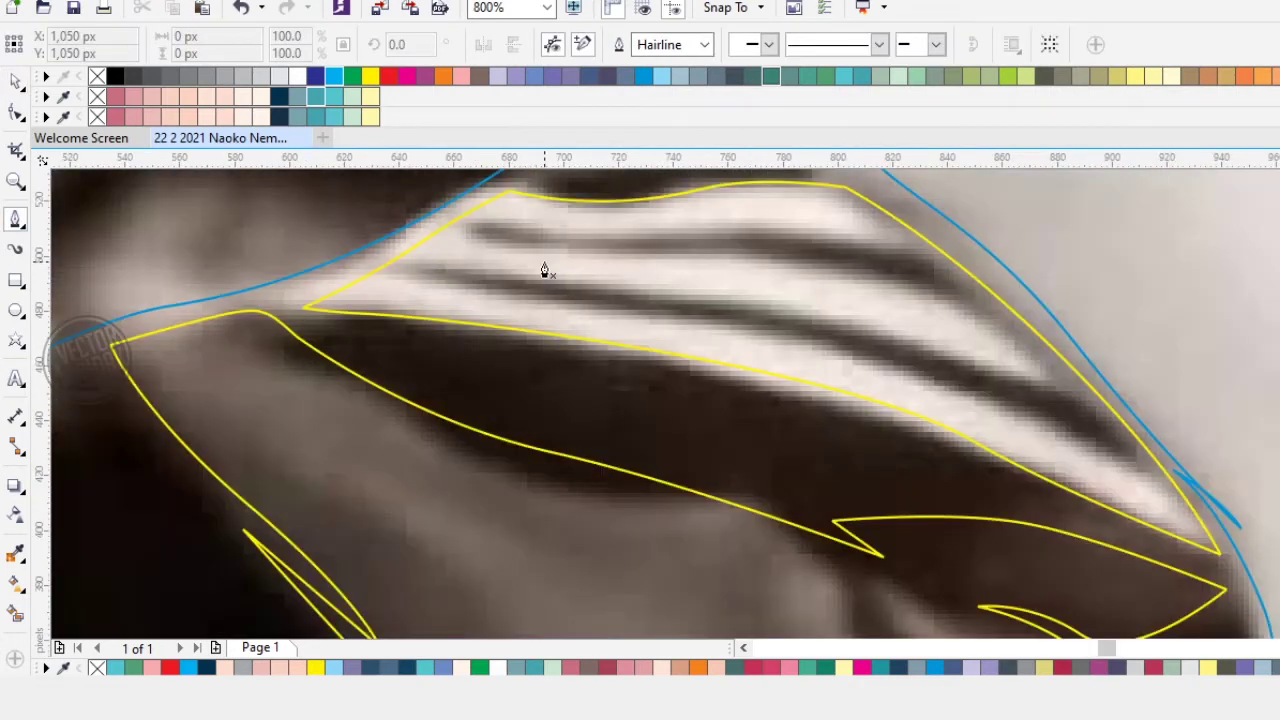
pyautogui.scroll(1, 544, 270)
pyautogui.click(403, 251)
pyautogui.moveTo(649, 282); pyautogui.dragTo(829, 294)
pyautogui.moveTo(1120, 376); pyautogui.dragTo(1163, 511)
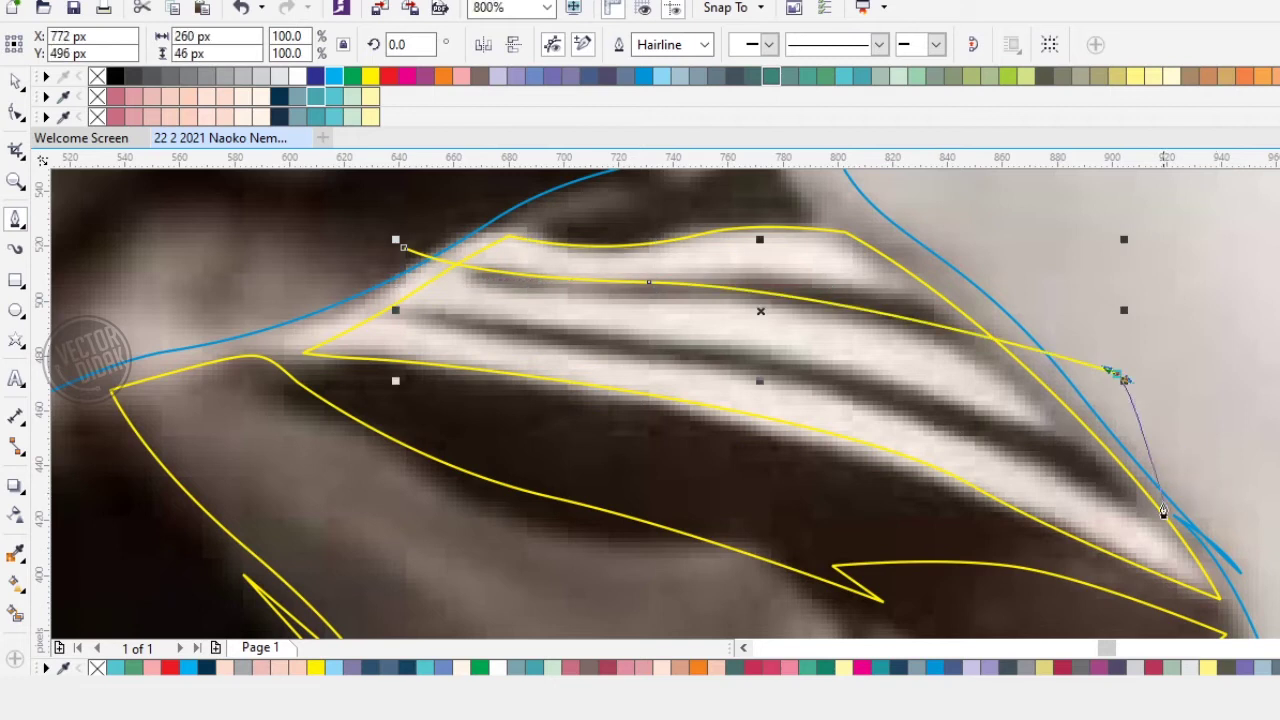
pyautogui.click(1228, 534)
pyautogui.moveTo(818, 366); pyautogui.dragTo(605, 310)
pyautogui.moveTo(378, 310); pyautogui.dragTo(303, 291)
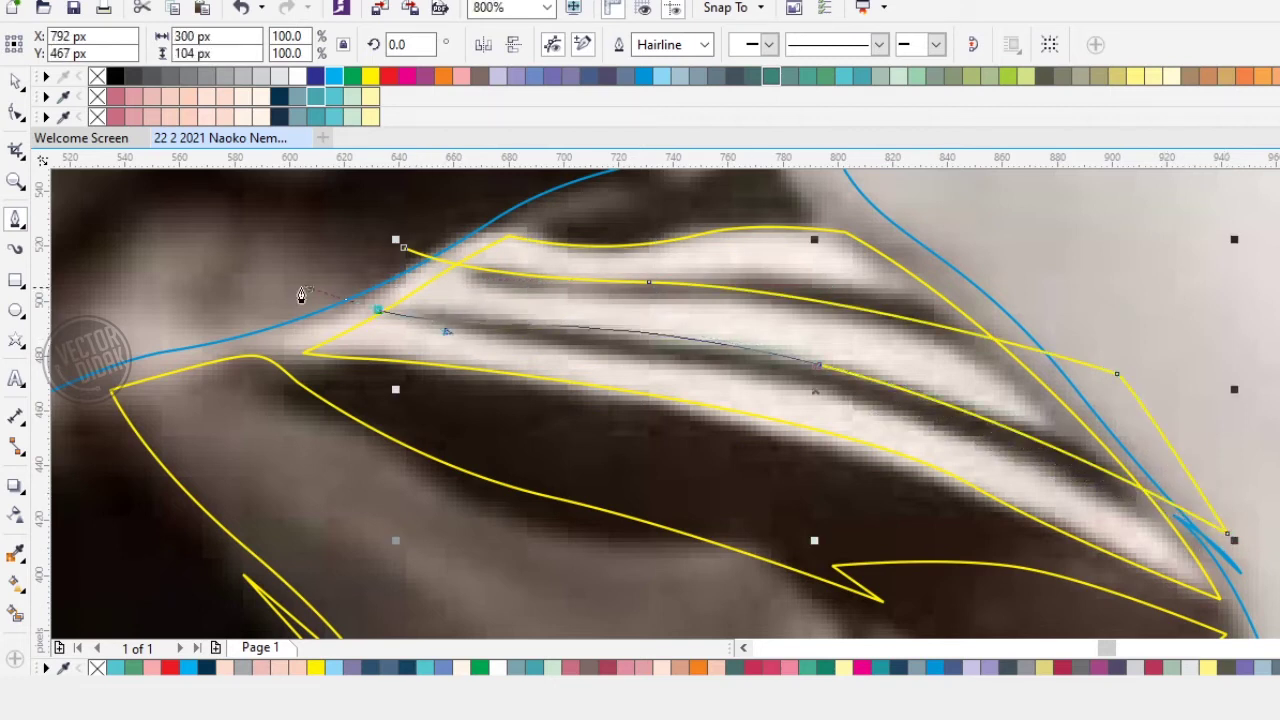
pyautogui.click(269, 264)
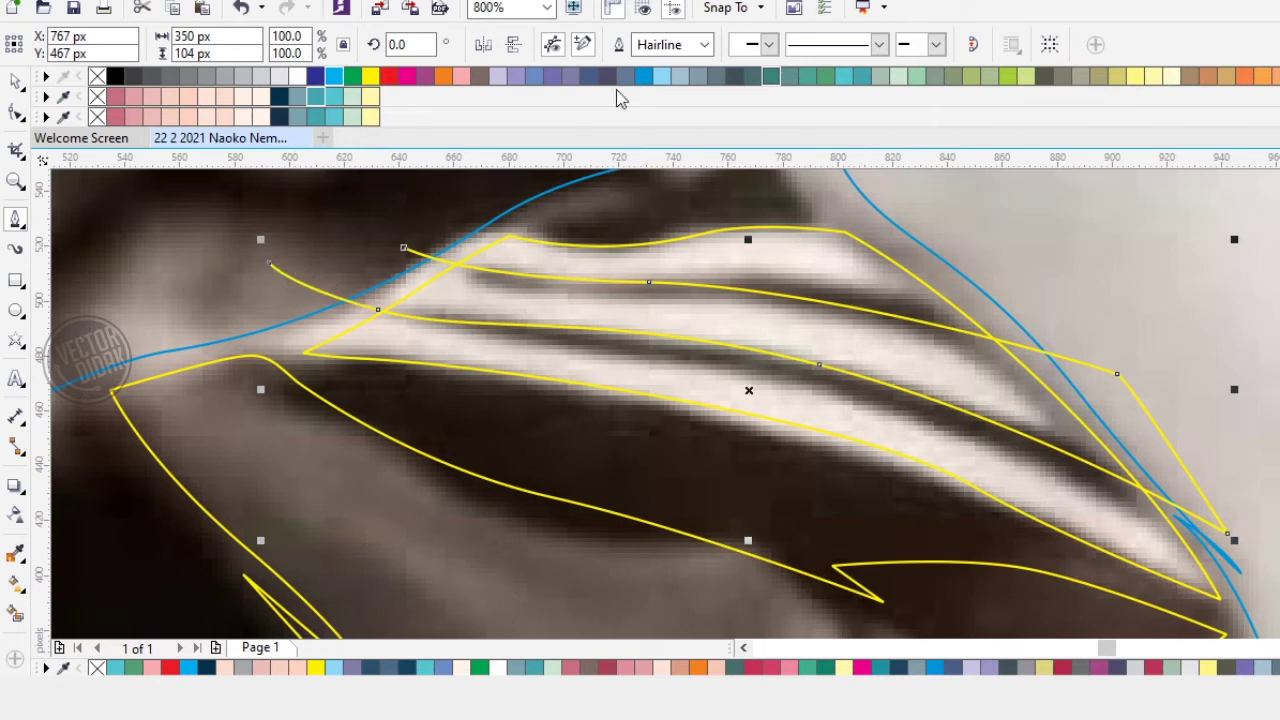
# Step: Set the stripe curve's outline width to 8 px and convert that outline to an object
pyautogui.click(688, 46)
pyautogui.click(650, 186)
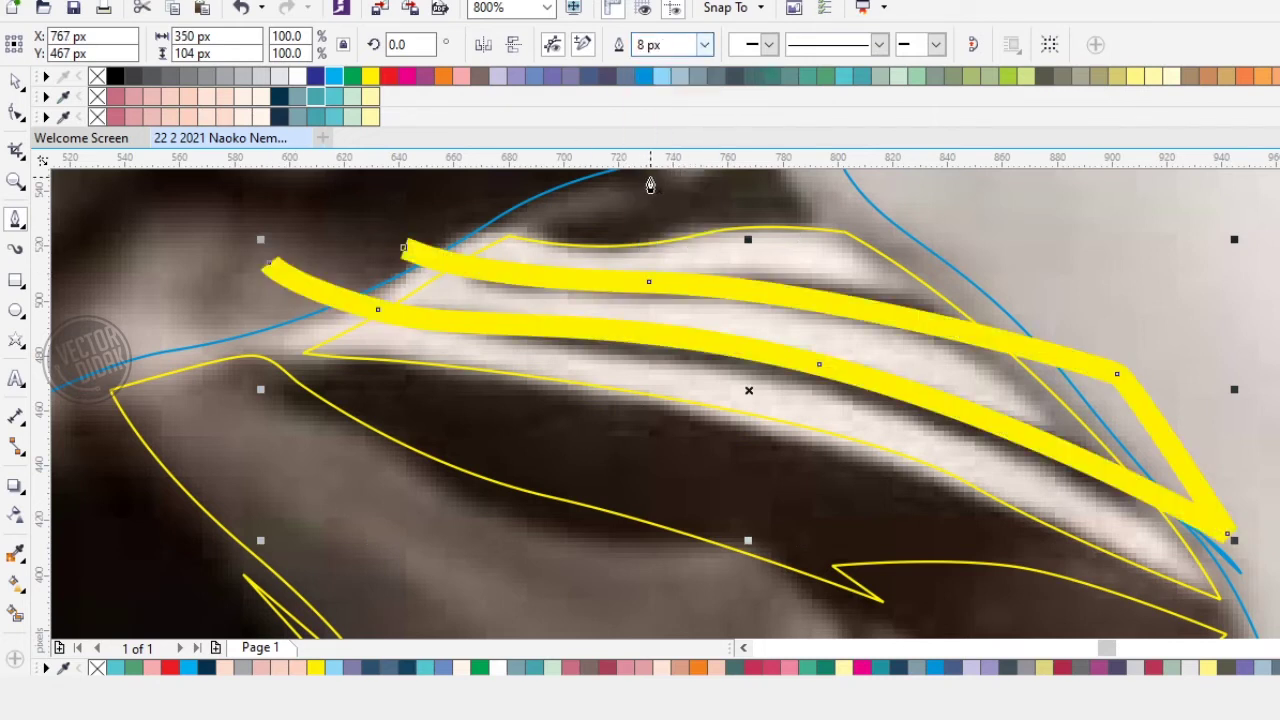
pyautogui.hotkey('ctrl', 'shift', 'q')
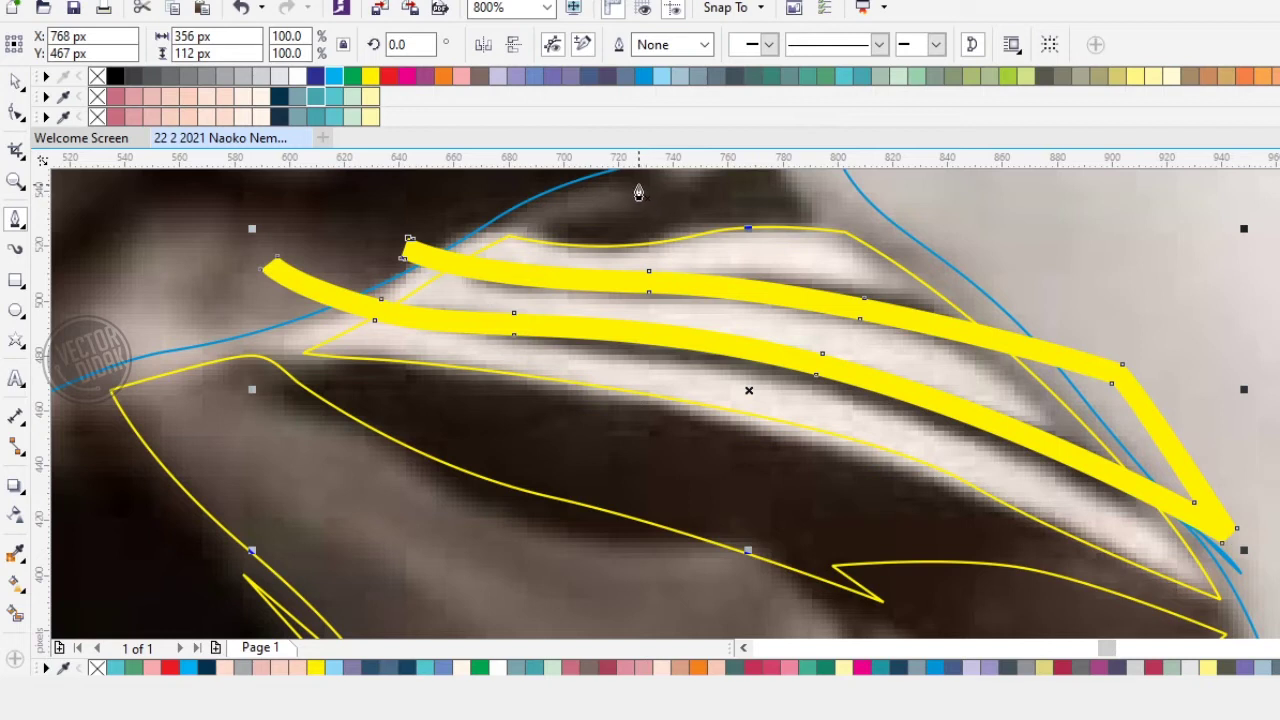
# Step: Cut the thick stripe bands out of the left collar shape with Back Minus Front
pyautogui.click(14, 84)
pyautogui.keyDown('shift'); pyautogui.click(613, 319); pyautogui.keyUp('shift')
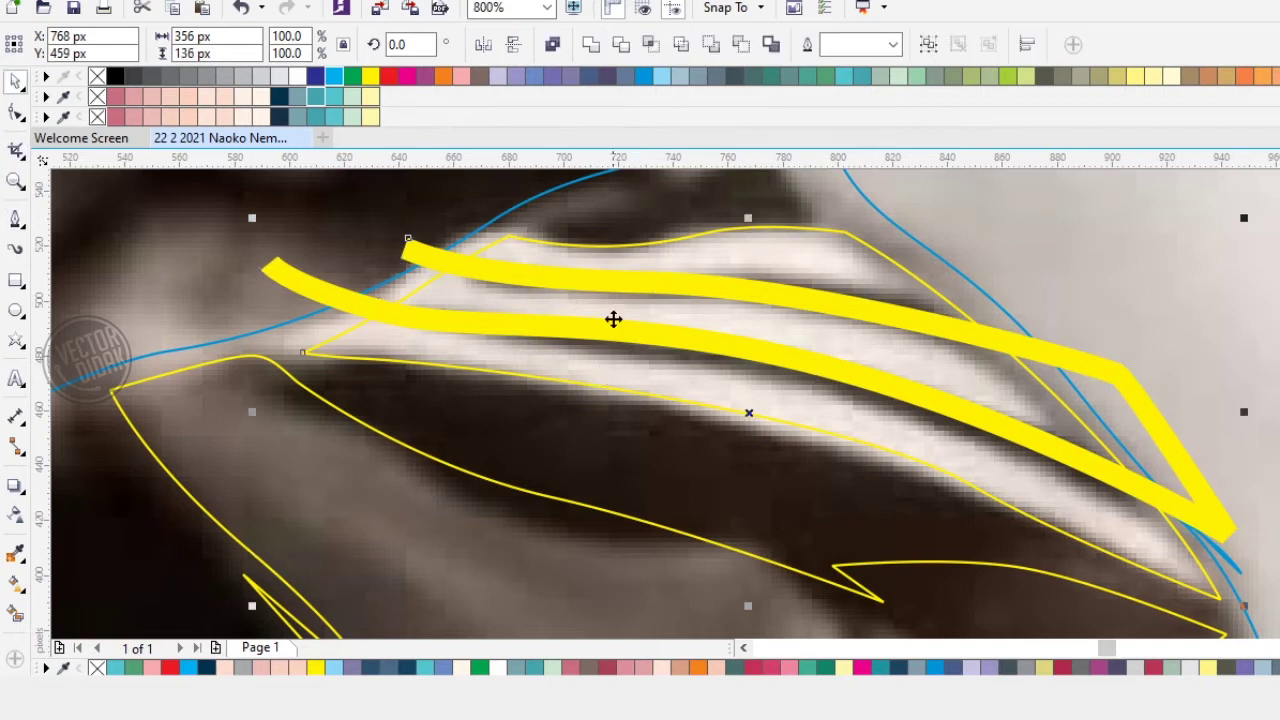
pyautogui.click(726, 44)
# Step: Cut the left collar stripes and the cloth shape below them out of the main silhouette with Back Minus Front
pyautogui.scroll(-4, 650, 265)
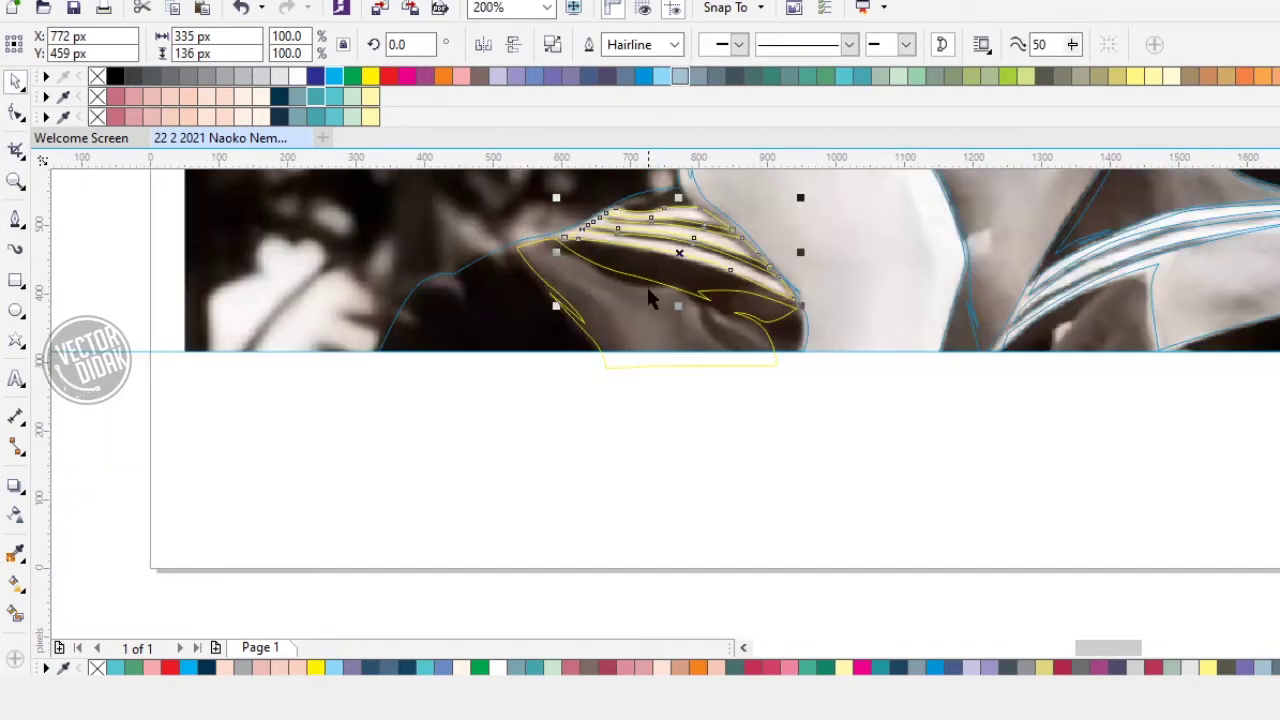
pyautogui.keyDown('shift'); pyautogui.click(648, 297); pyautogui.keyUp('shift')
pyautogui.keyDown('shift'); pyautogui.click(659, 268); pyautogui.keyUp('shift')
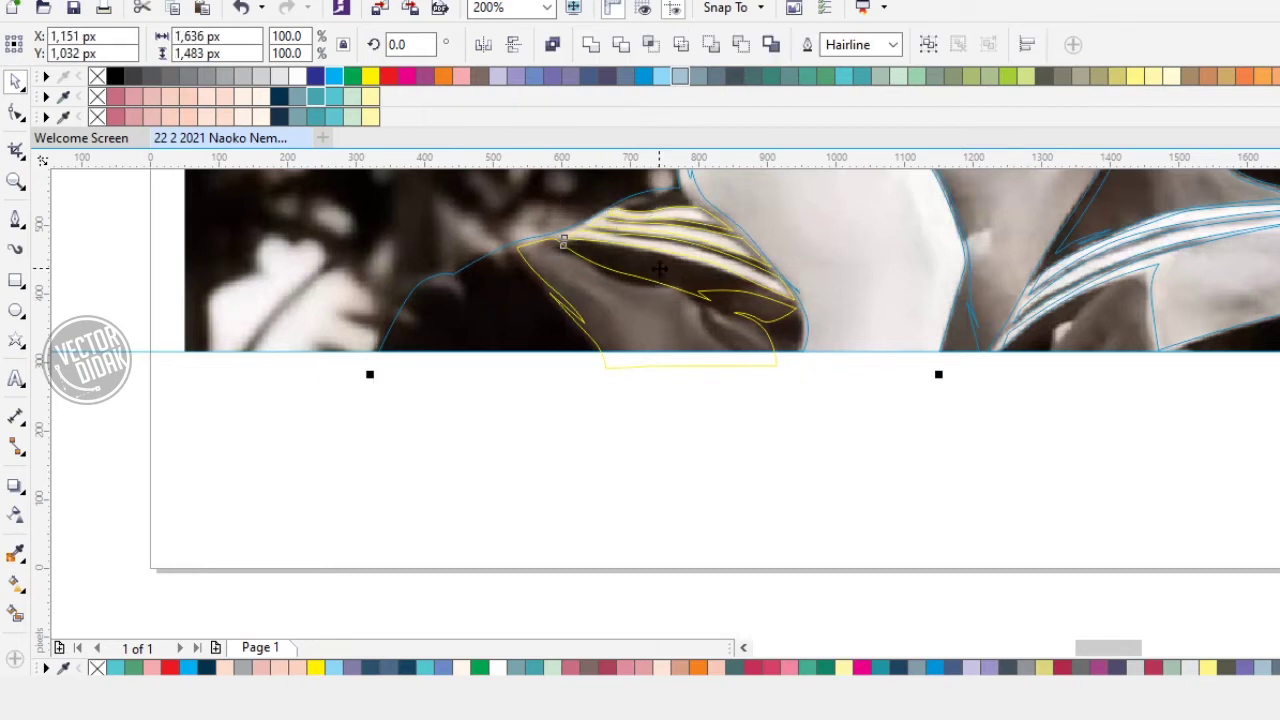
pyautogui.click(770, 44)
# Step: Draw a small closed pointed shape about 27 by 49 px for the highlight on the upper edge of the left shoulder
pyautogui.click(15, 218)
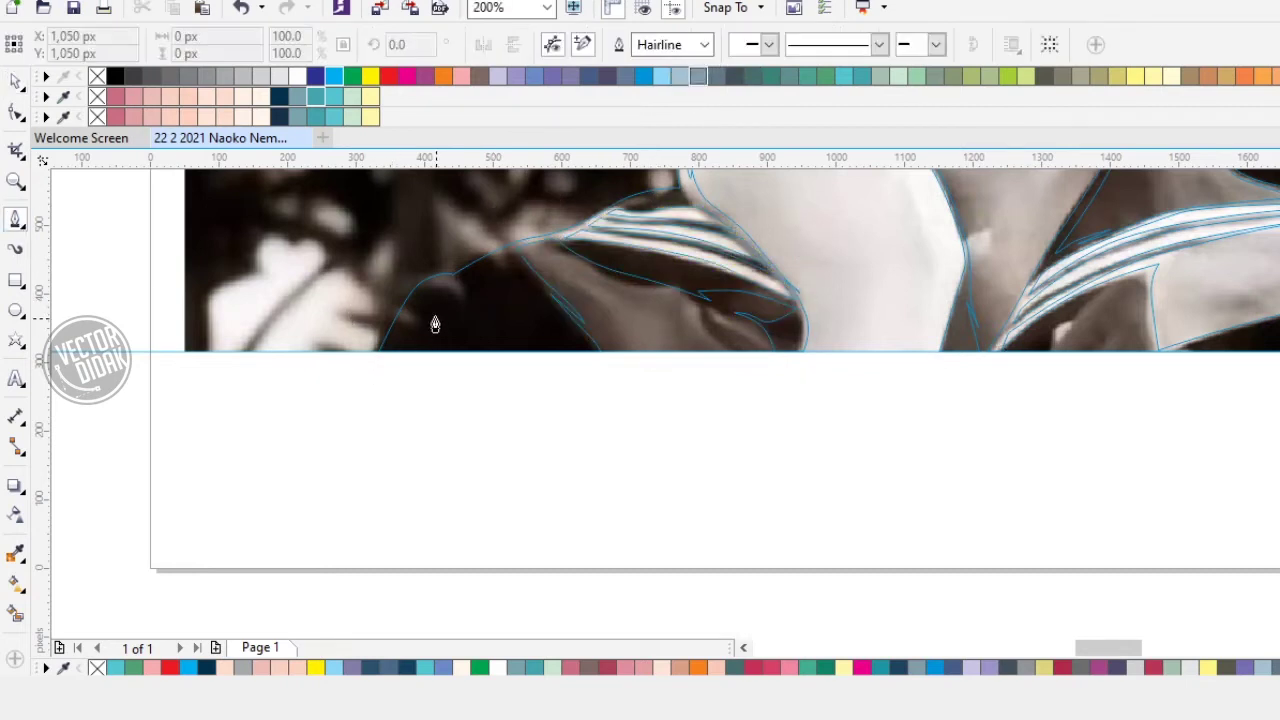
pyautogui.scroll(2, 435, 323)
pyautogui.scroll(2, 796, 265)
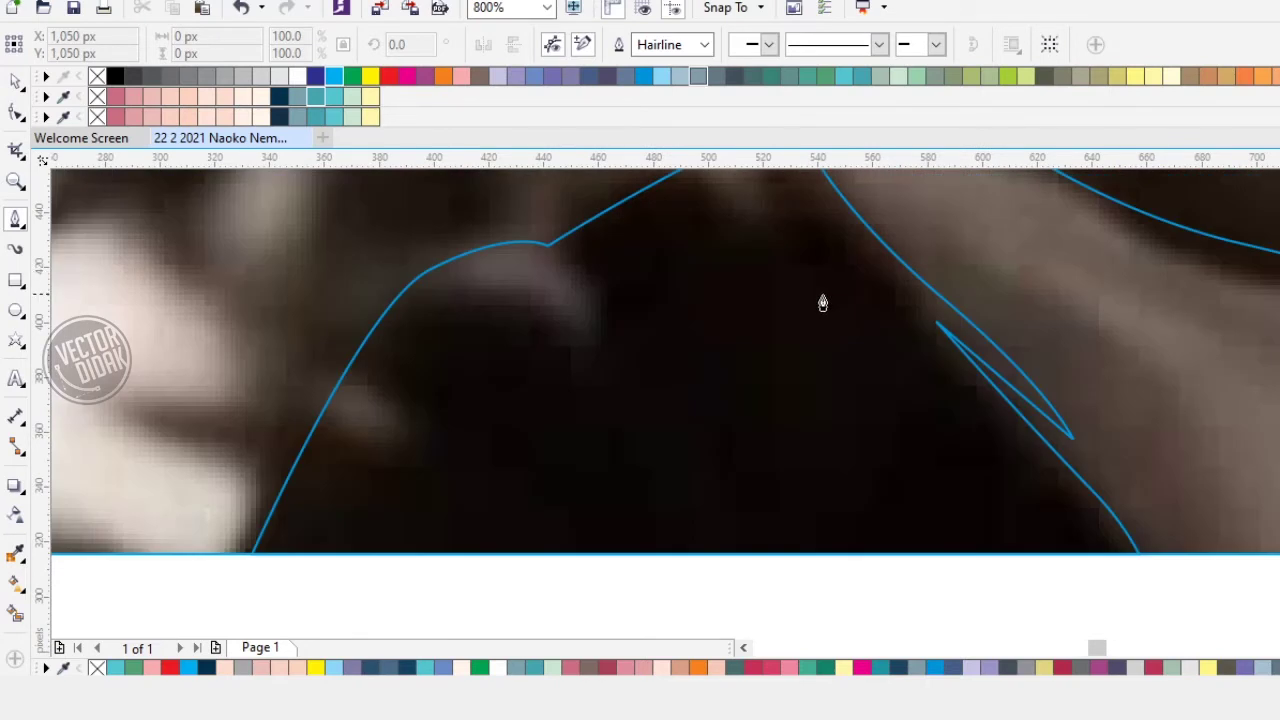
pyautogui.moveTo(786, 246)
pyautogui.mouseDown()
pyautogui.moveTo(805, 316)
pyautogui.moveTo(797, 264)
pyautogui.mouseUp()
pyautogui.click(772, 232)
pyautogui.moveTo(621, 308); pyautogui.dragTo(722, 253)
pyautogui.click(780, 207)
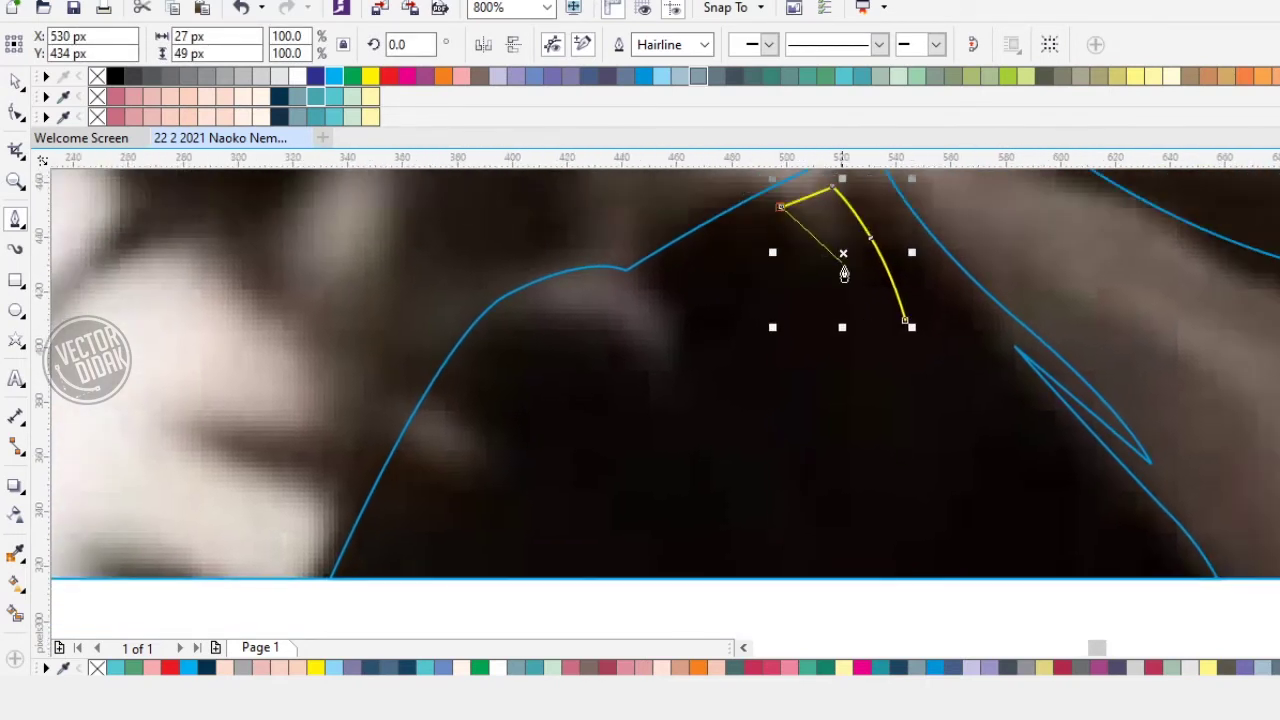
pyautogui.moveTo(905, 320); pyautogui.dragTo(868, 235)
pyautogui.moveTo(765, 260); pyautogui.dragTo(829, 198)
# Step: Draw a closed curved highlight about 121 by 91 px along the left shoulder edge, with a pointed spur at its lower end
pyautogui.click(770, 318)
pyautogui.moveTo(556, 270); pyautogui.dragTo(450, 446)
pyautogui.click(438, 473)
pyautogui.moveTo(526, 422); pyautogui.dragTo(562, 412)
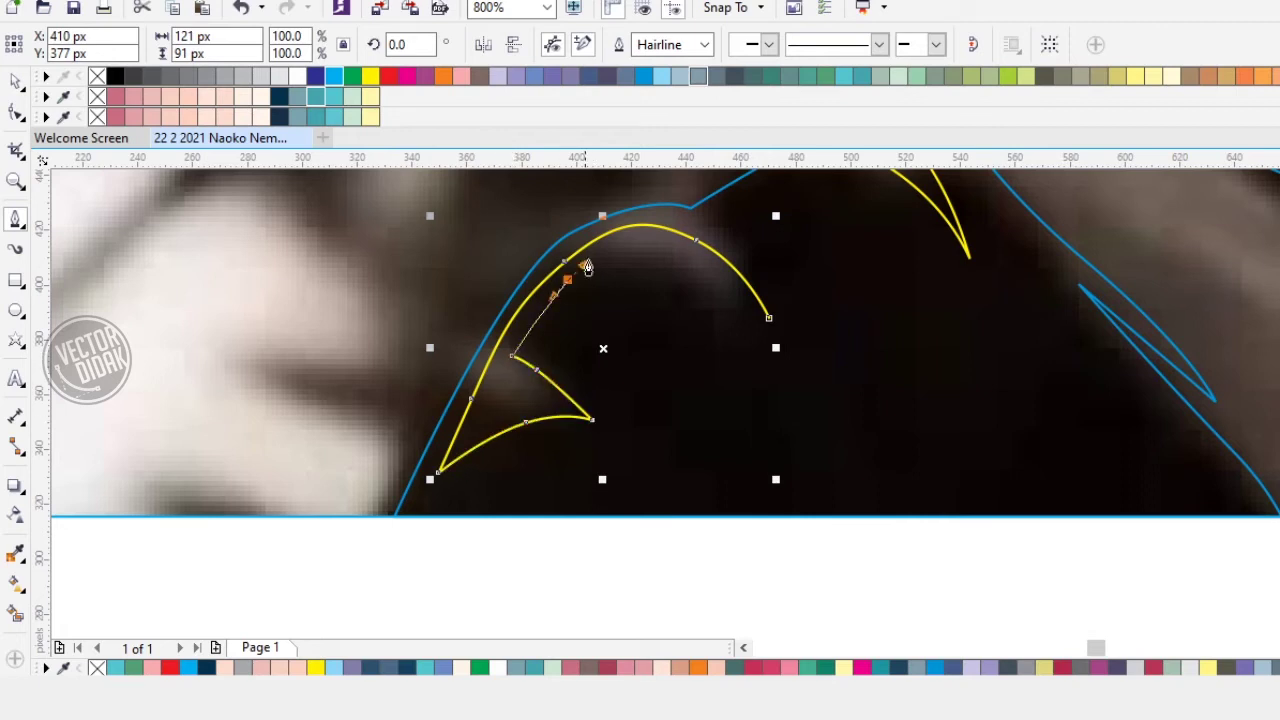
pyautogui.moveTo(682, 266); pyautogui.dragTo(733, 317)
pyautogui.click(769, 322)
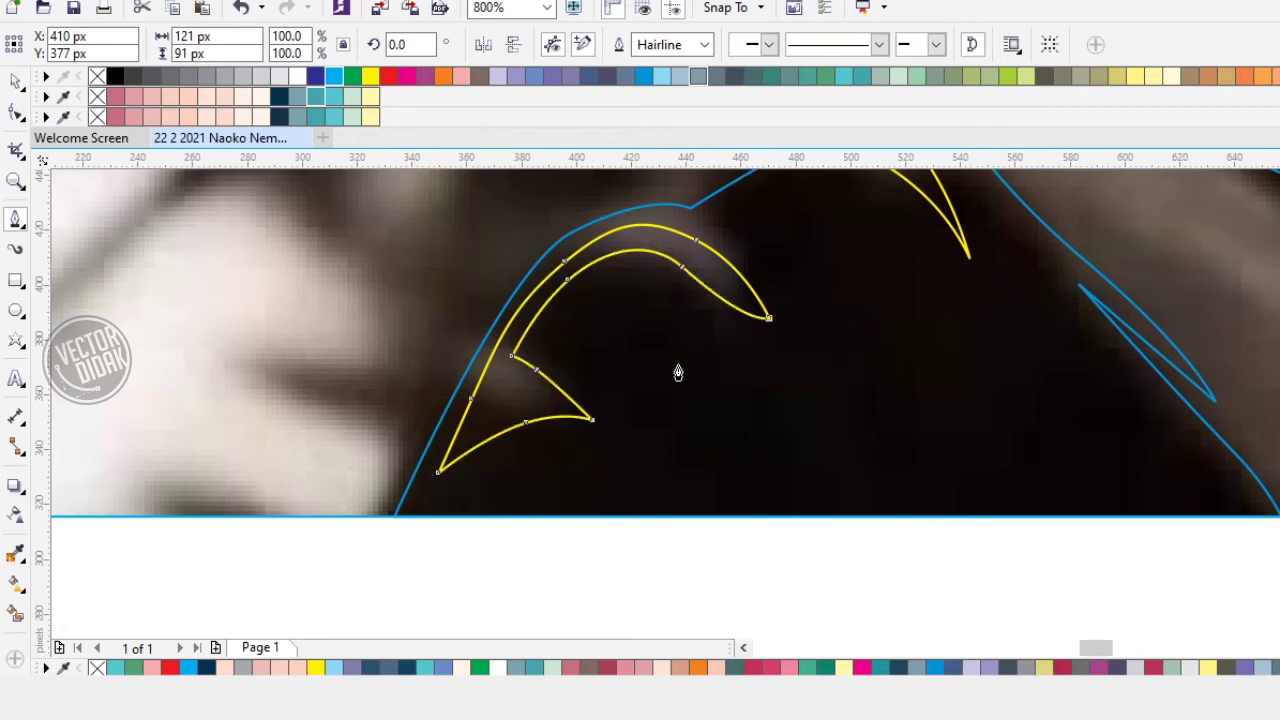
# Step: Cut both left shoulder highlight shapes out of the main silhouette with Back Minus Front
pyautogui.scroll(-2, 677, 371)
pyautogui.click(15, 80)
pyautogui.click(326, 423)
pyautogui.moveTo(371, 457); pyautogui.dragTo(860, 290)
pyautogui.keyDown('shift'); pyautogui.click(612, 384); pyautogui.keyUp('shift')
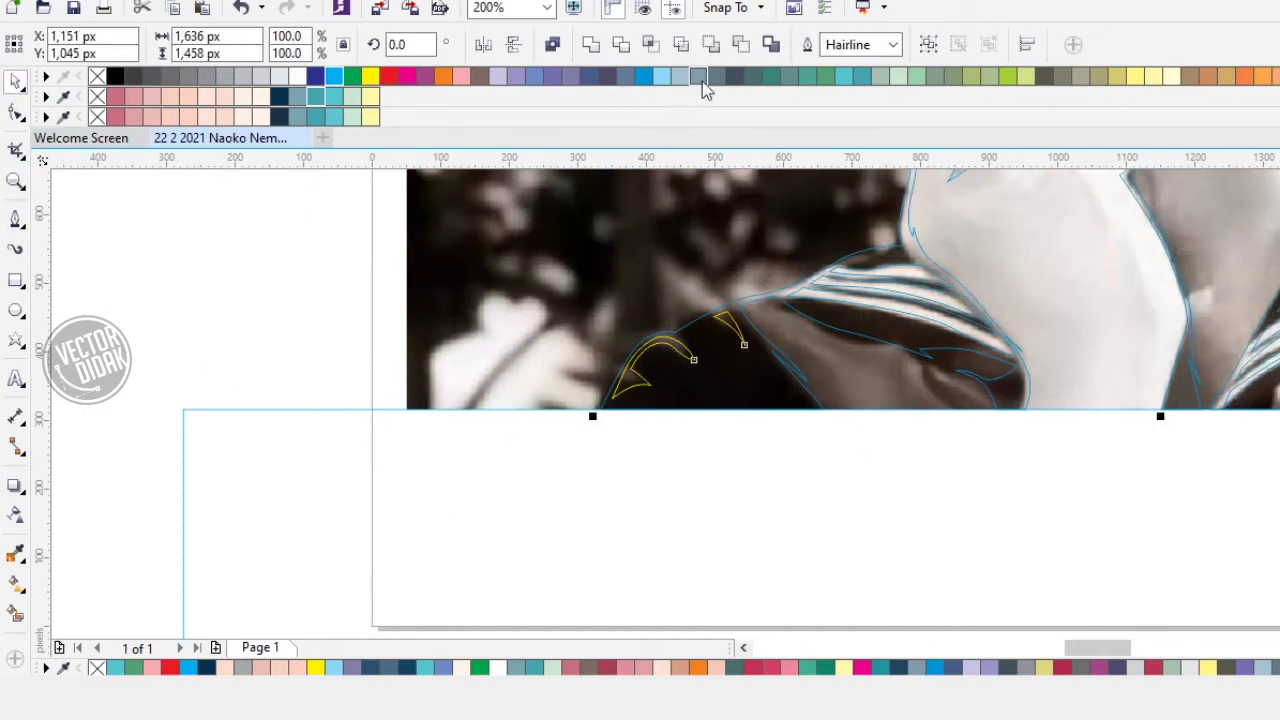
pyautogui.click(741, 46)
pyautogui.press('Escape')
# Step: Place a copy of the silhouette left of the page, filled dark blue without an outline, and inspect it
pyautogui.scroll(-1, 860, 215)
pyautogui.moveTo(900, 205); pyautogui.dragTo(687, 277)
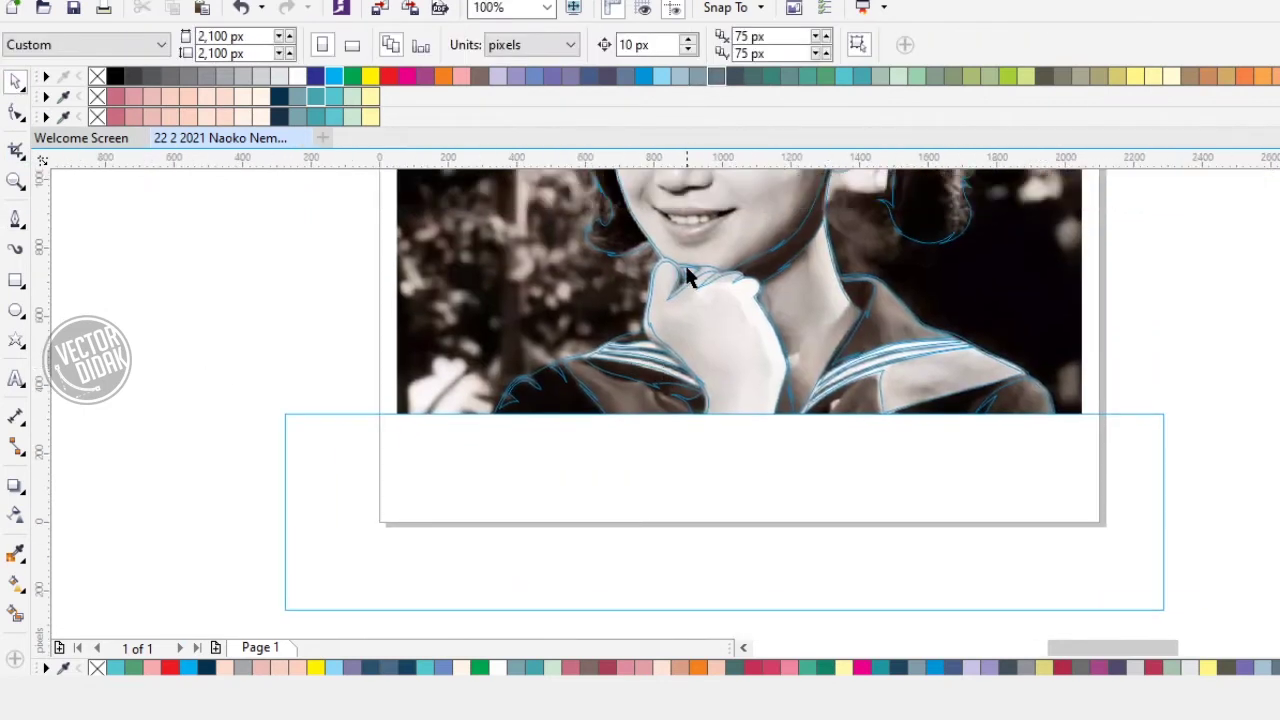
pyautogui.scroll(-2, 697, 278)
pyautogui.moveTo(748, 245); pyautogui.dragTo(446, 234)
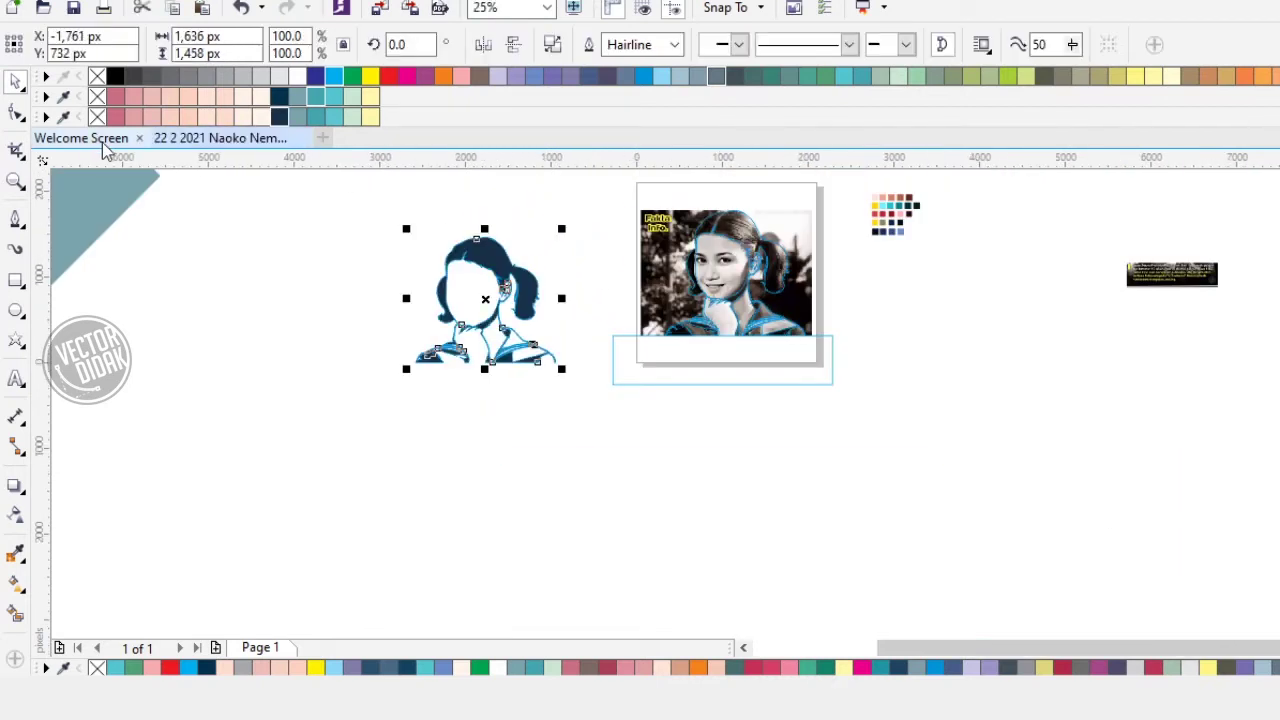
pyautogui.click(366, 234)
pyautogui.scroll(2, 430, 250)
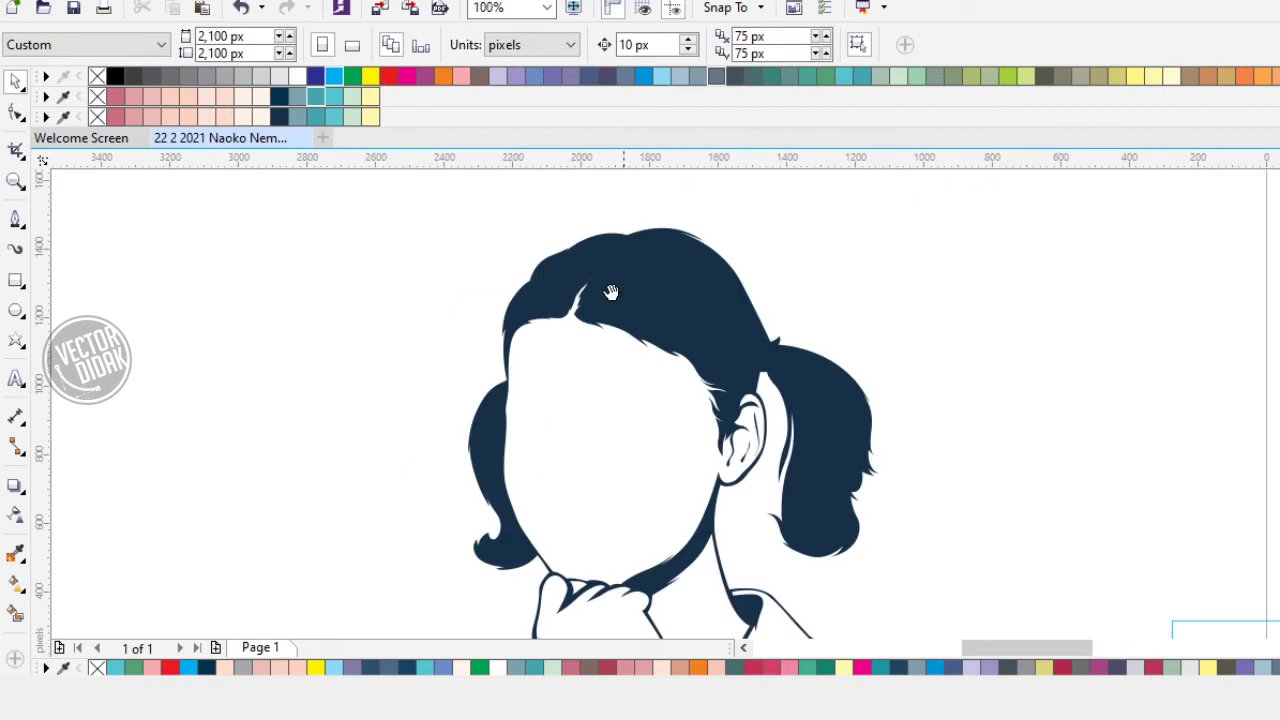
pyautogui.moveTo(611, 292); pyautogui.dragTo(577, 151)
pyautogui.moveTo(646, 287); pyautogui.dragTo(591, 357)
# Step: Delete the dark blue preview copy of the silhouette
pyautogui.click(603, 280)
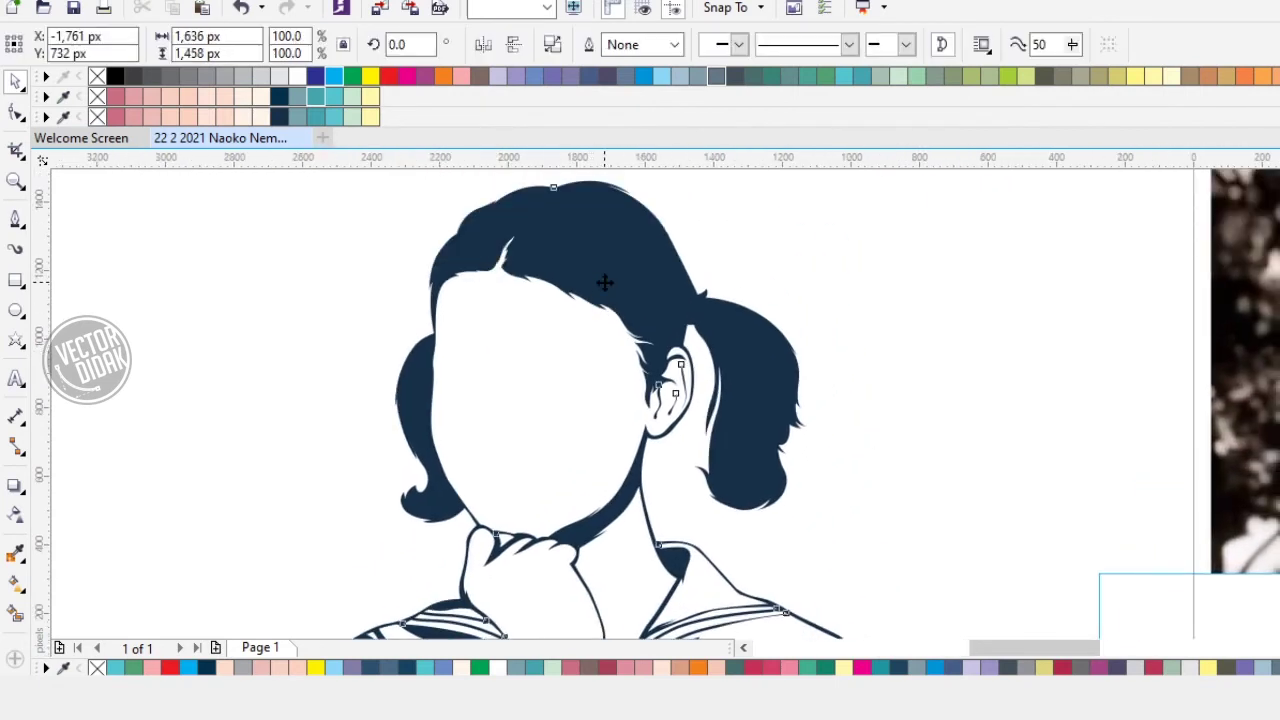
pyautogui.press('Delete')
pyautogui.moveTo(885, 385); pyautogui.dragTo(91, 298)
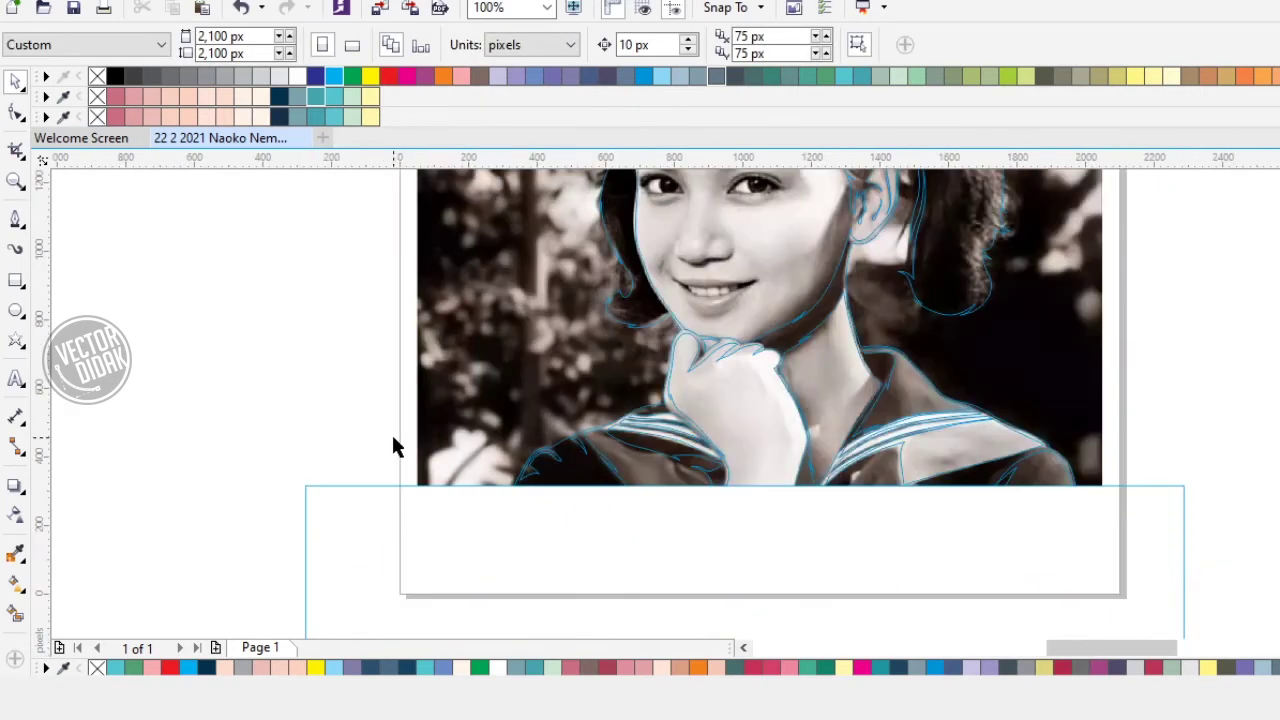
# Step: Begin the right eyebrow outline, tracing its notched upper edge from the inner end to the outer tip, about 200 px wide
pyautogui.click(15, 218)
pyautogui.scroll(5, 686, 260)
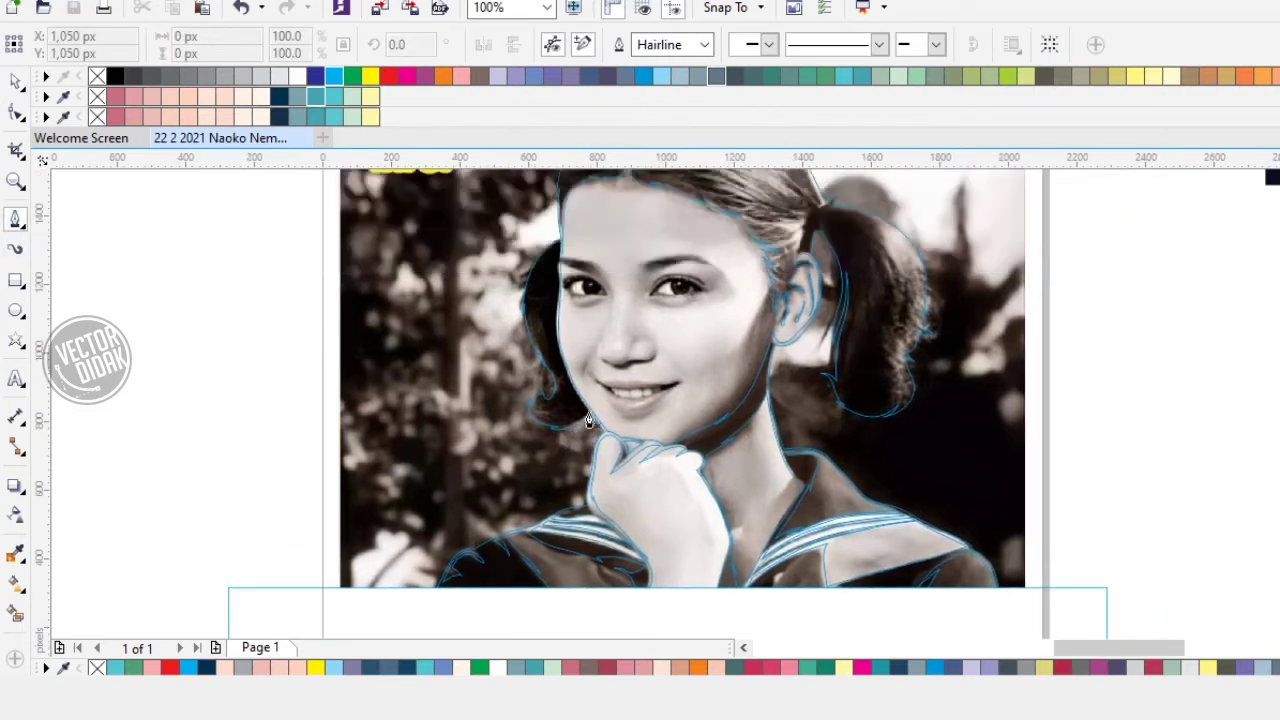
pyautogui.scroll(2, 450, 447)
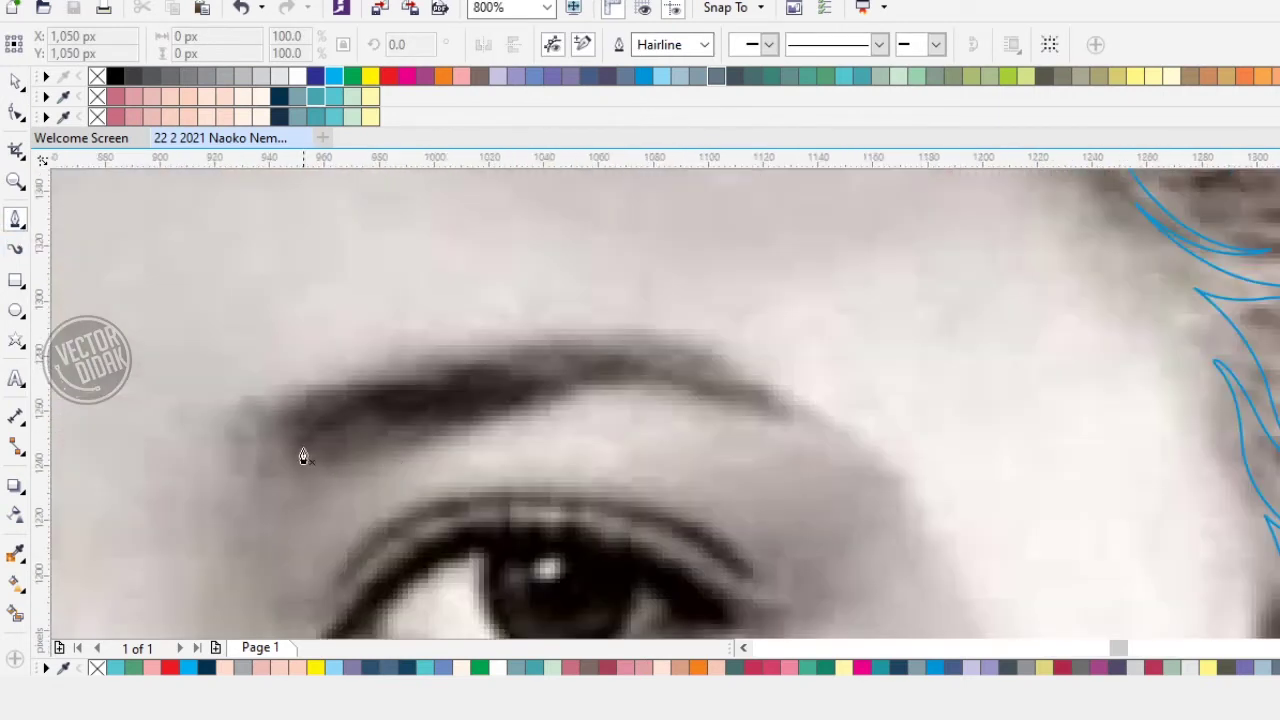
pyautogui.doubleClick(421, 368)
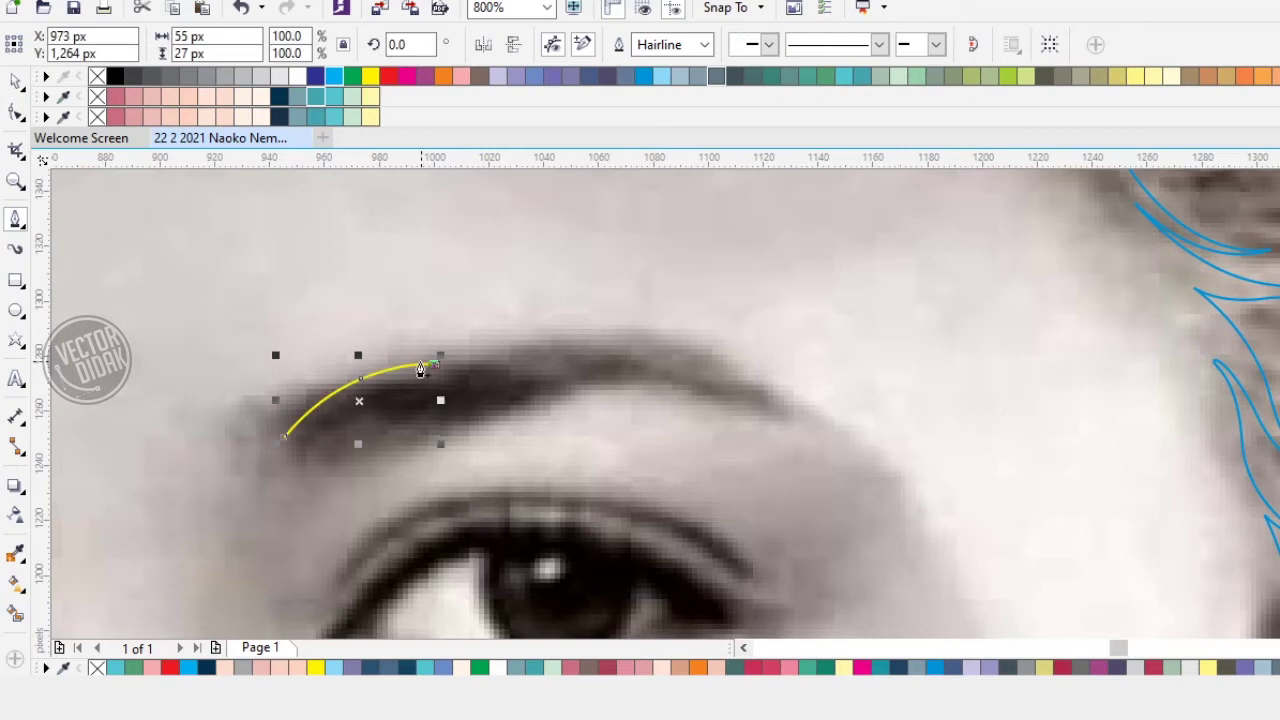
pyautogui.moveTo(575, 324); pyautogui.dragTo(671, 323)
pyautogui.moveTo(762, 386); pyautogui.dragTo(937, 412)
pyautogui.click(834, 437)
pyautogui.scroll(1, 656, 370)
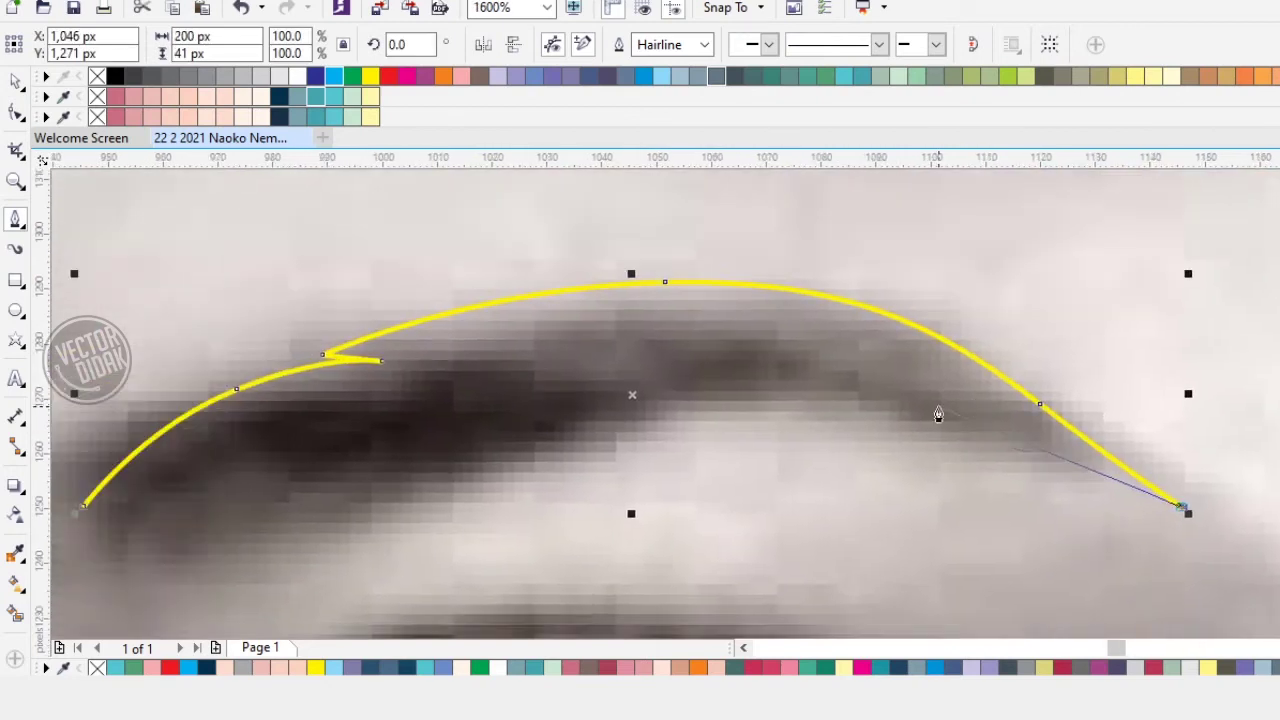
# Step: Trace the right eyebrow's lower edge back towards the nose, adding a hair notch near the inner end
pyautogui.scroll(-1, 937, 411)
pyautogui.scroll(1, 876, 422)
pyautogui.click(920, 400)
pyautogui.moveTo(630, 416); pyautogui.dragTo(531, 473)
pyautogui.moveTo(465, 496); pyautogui.dragTo(758, 400)
pyautogui.moveTo(622, 441); pyautogui.dragTo(565, 463)
pyautogui.click(571, 456)
pyautogui.moveTo(491, 484); pyautogui.dragTo(515, 438)
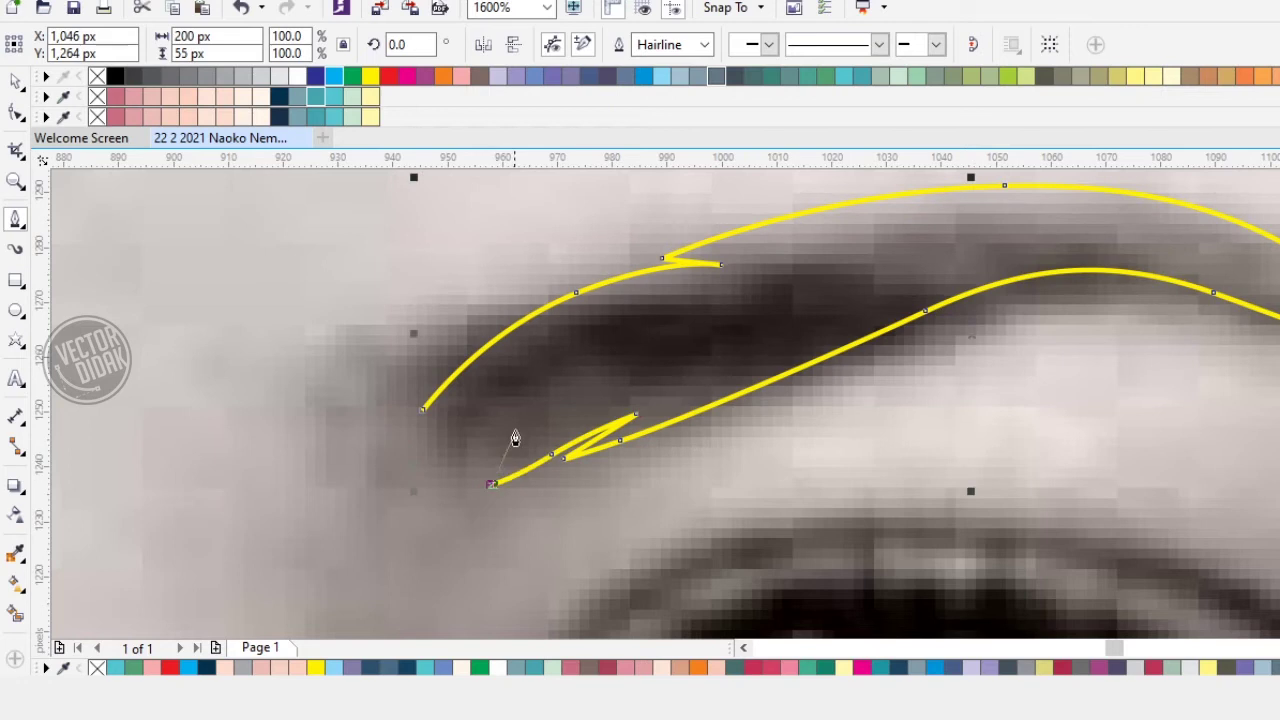
# Step: Close the right eyebrow outline with pointed hair strokes at its inner end, about 210 by 60 px overall
pyautogui.moveTo(438, 471); pyautogui.dragTo(393, 500)
pyautogui.click(369, 514)
pyautogui.moveTo(386, 424); pyautogui.dragTo(423, 405)
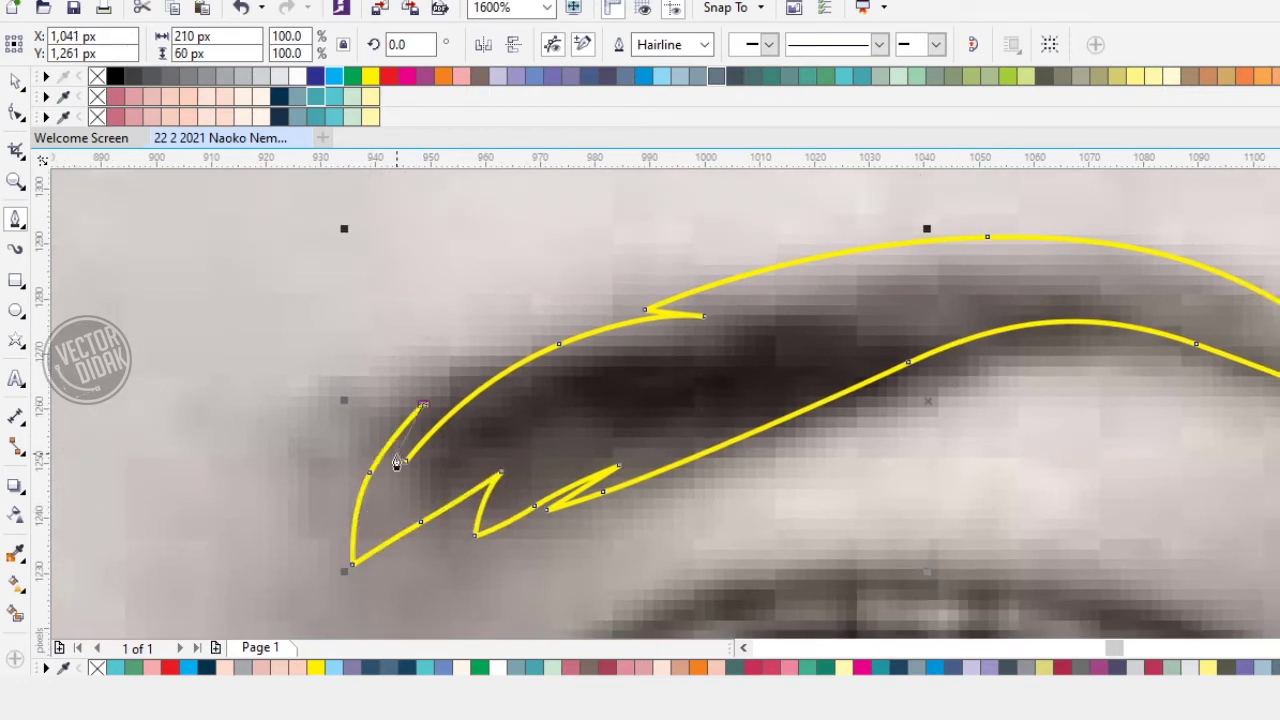
pyautogui.click(405, 458)
# Step: Draw a thin closed hair sliver about 5 by 13 px beside the right eyebrow's inner end
pyautogui.moveTo(388, 450); pyautogui.dragTo(517, 392)
pyautogui.click(494, 400)
pyautogui.moveTo(471, 470); pyautogui.dragTo(470, 494)
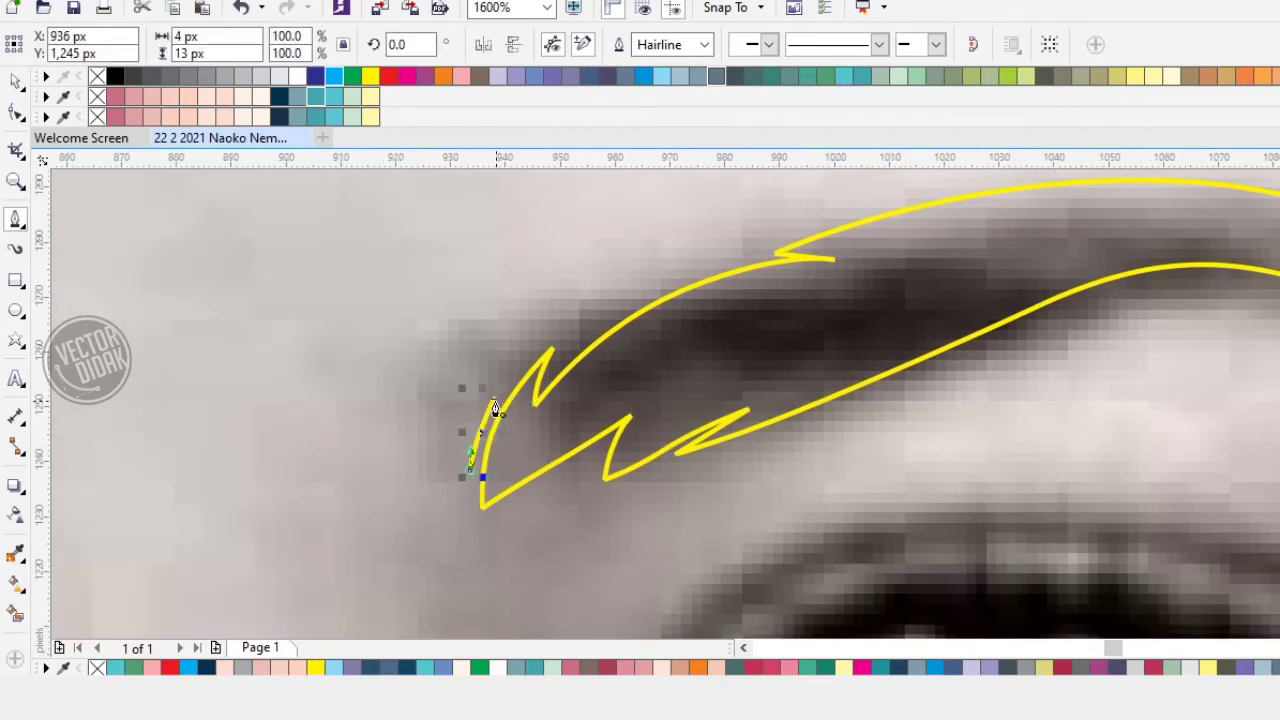
# Step: Begin the left eyebrow outline, tracing its notched upper edge from the inner end across into the hair and turning down
pyautogui.scroll(-2, 430, 470)
pyautogui.hscroll(-5, 420, 449)
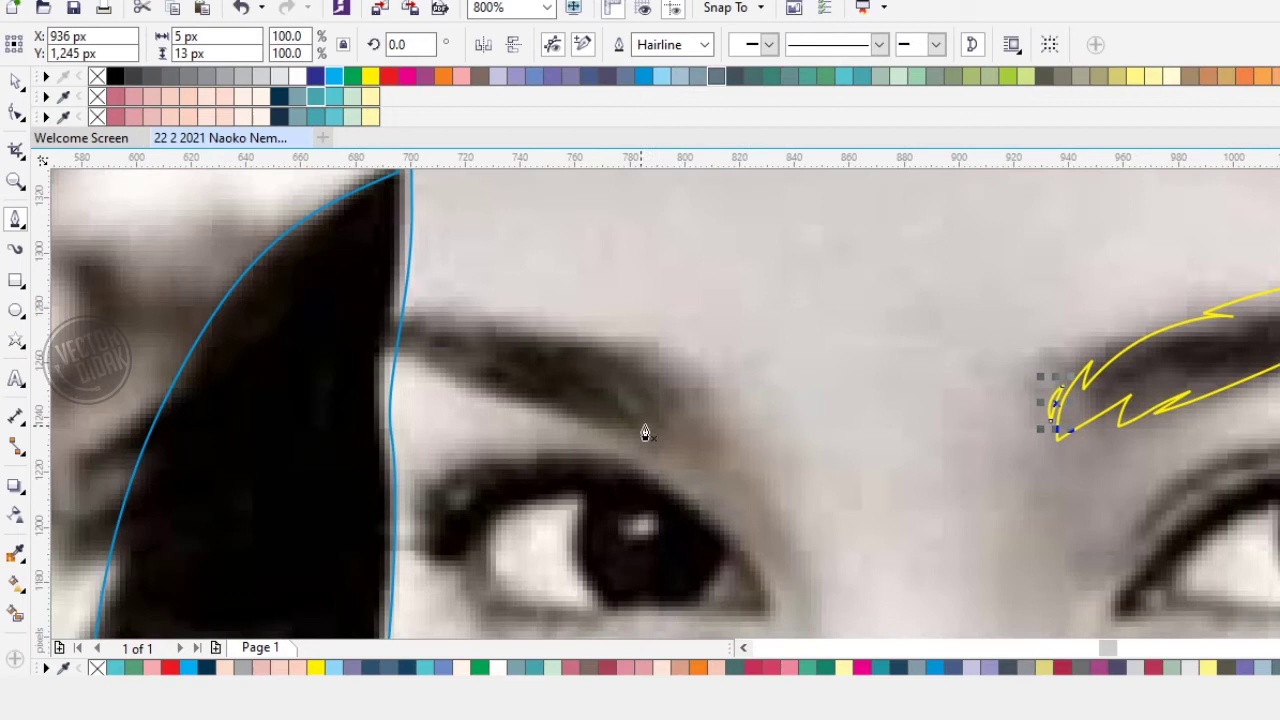
pyautogui.scroll(1, 655, 406)
pyautogui.click(743, 423)
pyautogui.moveTo(684, 344)
pyautogui.mouseDown()
pyautogui.moveTo(655, 321)
pyautogui.moveTo(569, 318)
pyautogui.mouseUp()
pyautogui.click(617, 298)
pyautogui.moveTo(502, 286); pyautogui.dragTo(450, 300)
pyautogui.click(449, 300)
pyautogui.hotkey('ctrl', 'z')
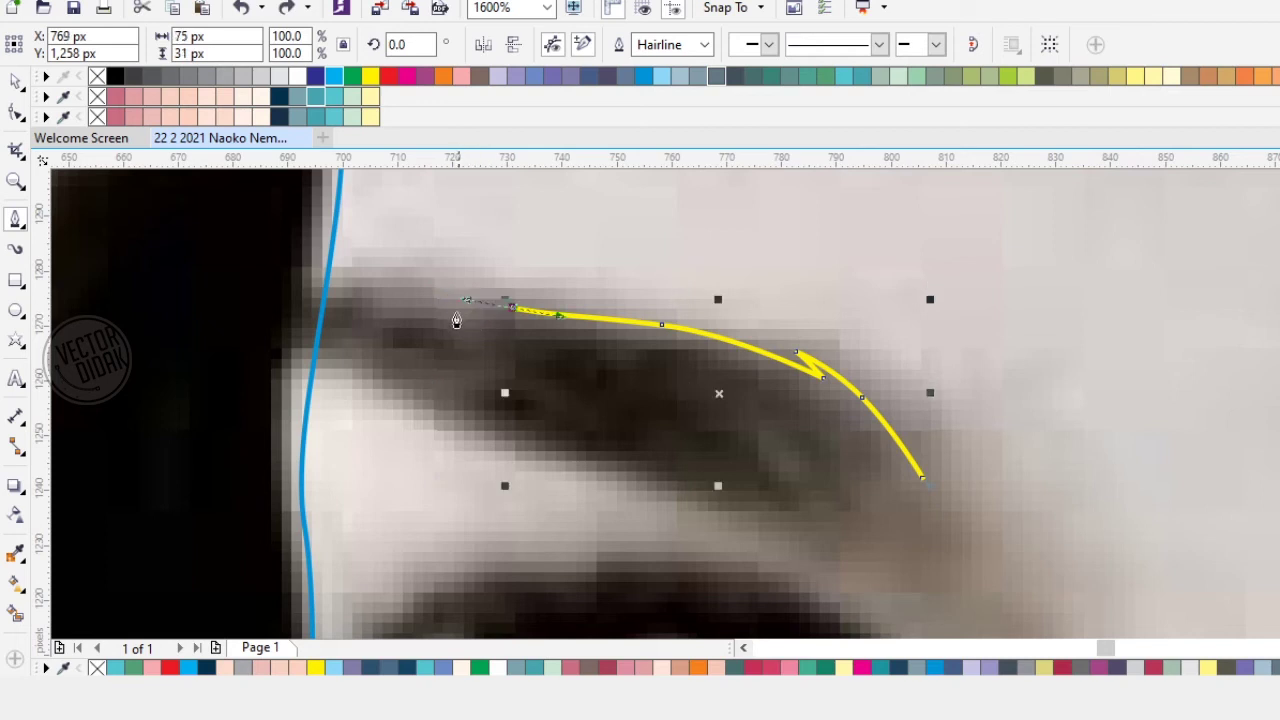
pyautogui.click(449, 300)
pyautogui.click(372, 294)
pyautogui.moveTo(300, 312); pyautogui.dragTo(297, 355)
pyautogui.click(289, 362)
# Step: Trace the left eyebrow's notched lower edge and close it with hair spikes at the inner end, about 116 by 42 px overall
pyautogui.click(584, 443)
pyautogui.click(636, 377)
pyautogui.moveTo(597, 311); pyautogui.dragTo(572, 277)
pyautogui.click(565, 276)
pyautogui.moveTo(636, 337); pyautogui.dragTo(668, 371)
pyautogui.click(672, 374)
pyautogui.moveTo(632, 300)
pyautogui.mouseDown()
pyautogui.moveTo(615, 285)
pyautogui.moveTo(636, 310)
pyautogui.mouseUp()
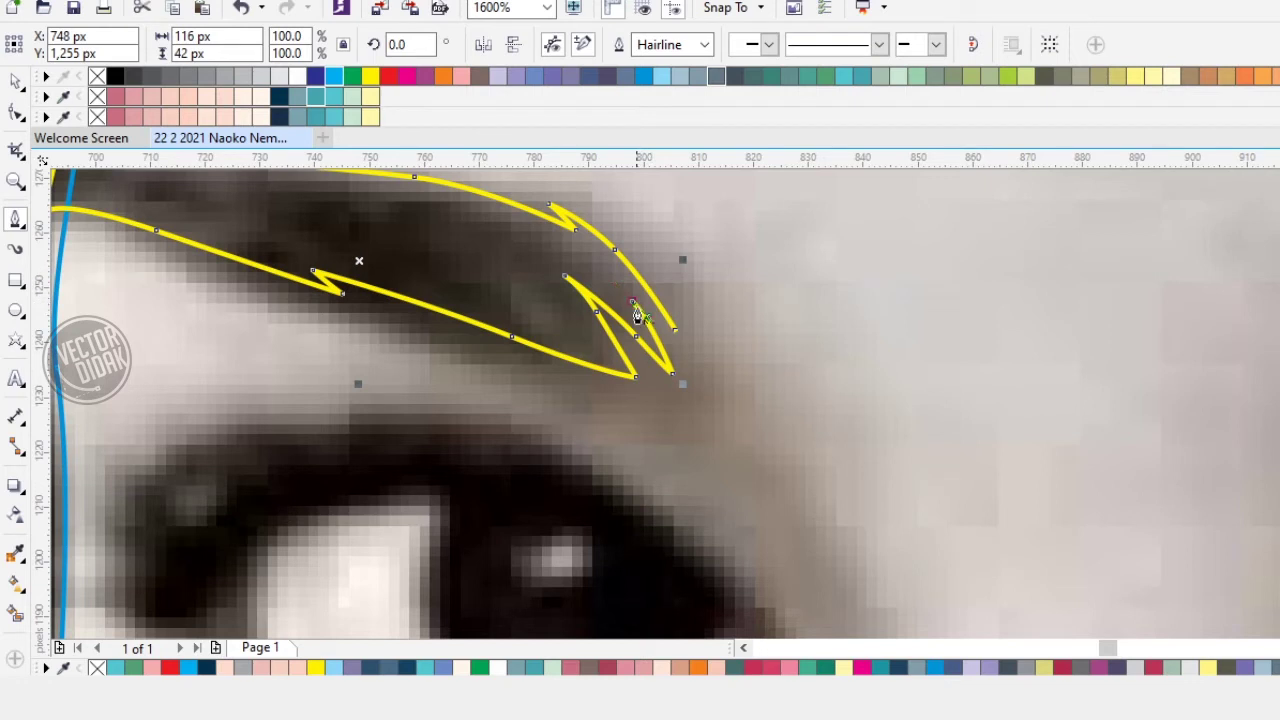
pyautogui.click(675, 330)
# Step: Draw a thin closed hair sliver about 9 by 17 px beside the left eyebrow's inner end
pyautogui.click(665, 291)
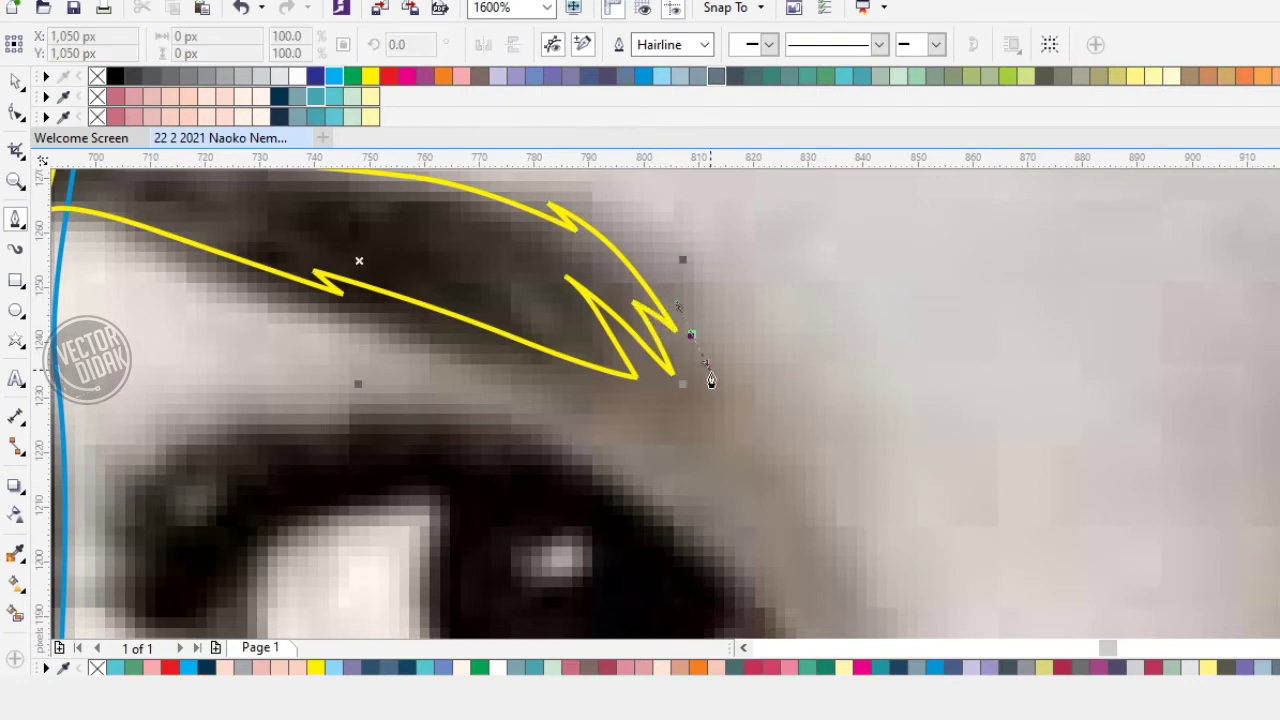
pyautogui.click(712, 380)
pyautogui.scroll(-4, 700, 350)
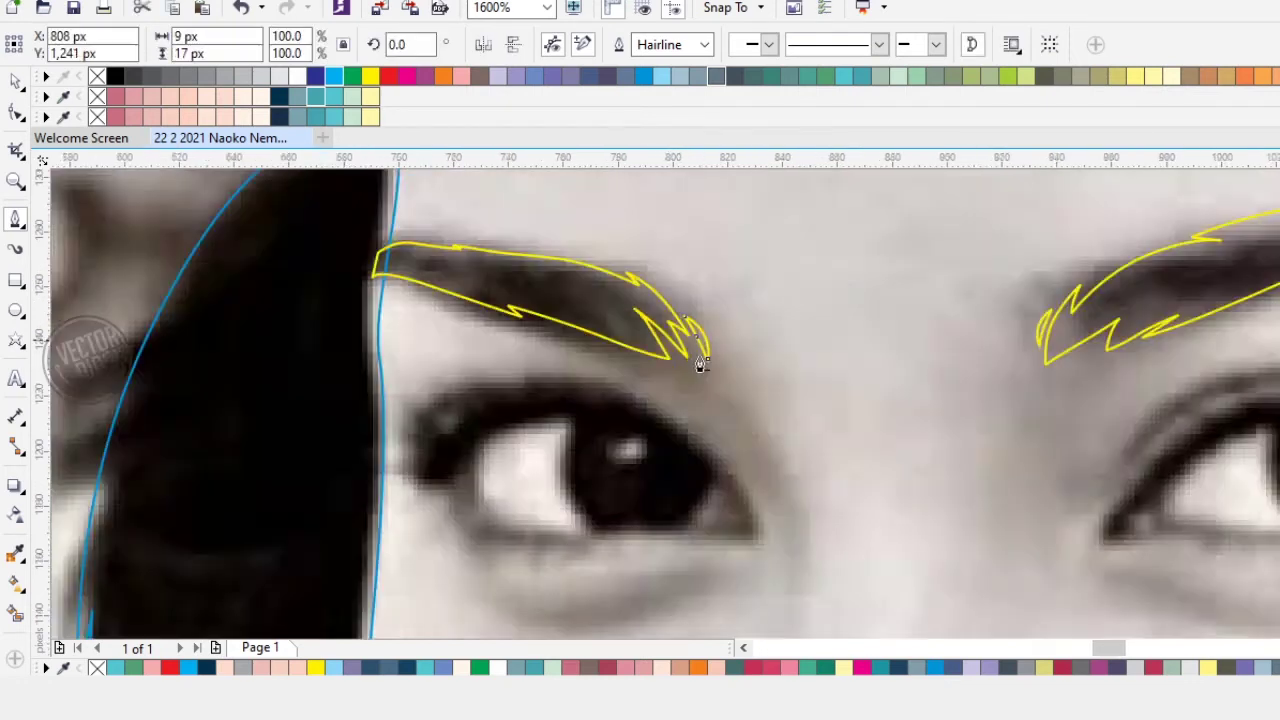
# Step: Weld both eyebrows and their hair slivers to the main silhouette
pyautogui.click(17, 82)
pyautogui.moveTo(206, 171); pyautogui.dragTo(1209, 404)
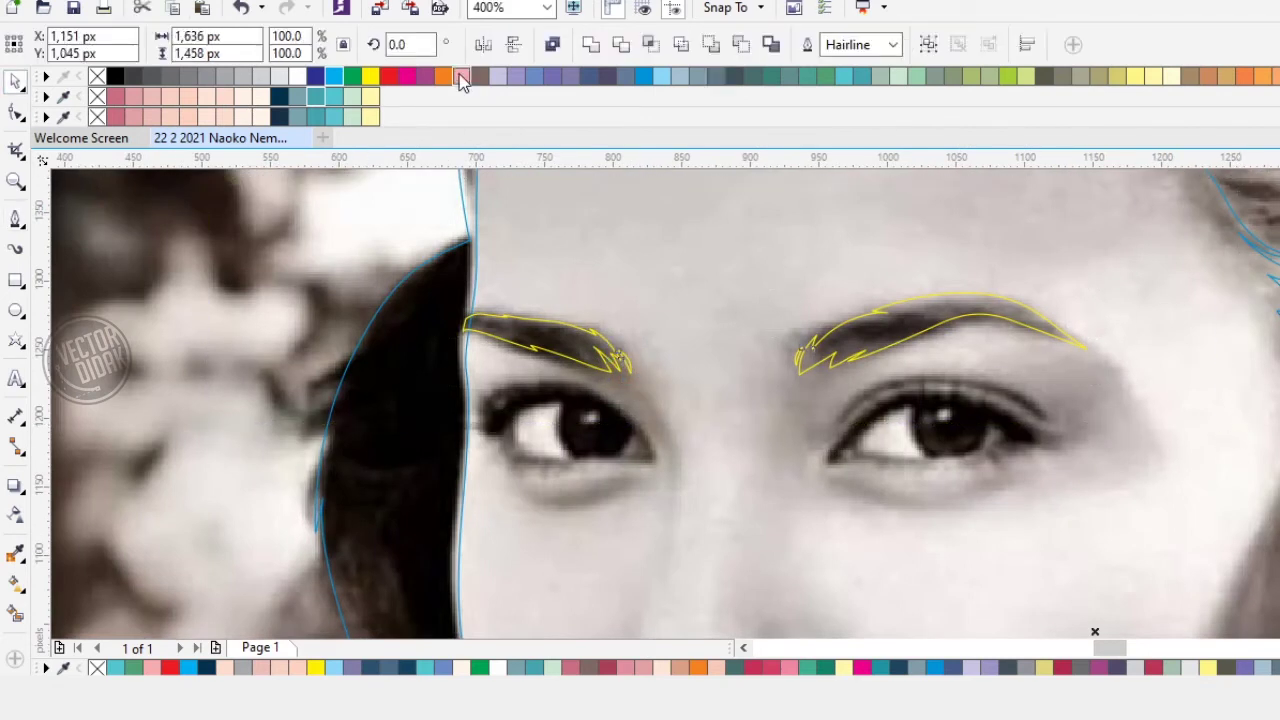
pyautogui.click(588, 44)
pyautogui.click(245, 294)
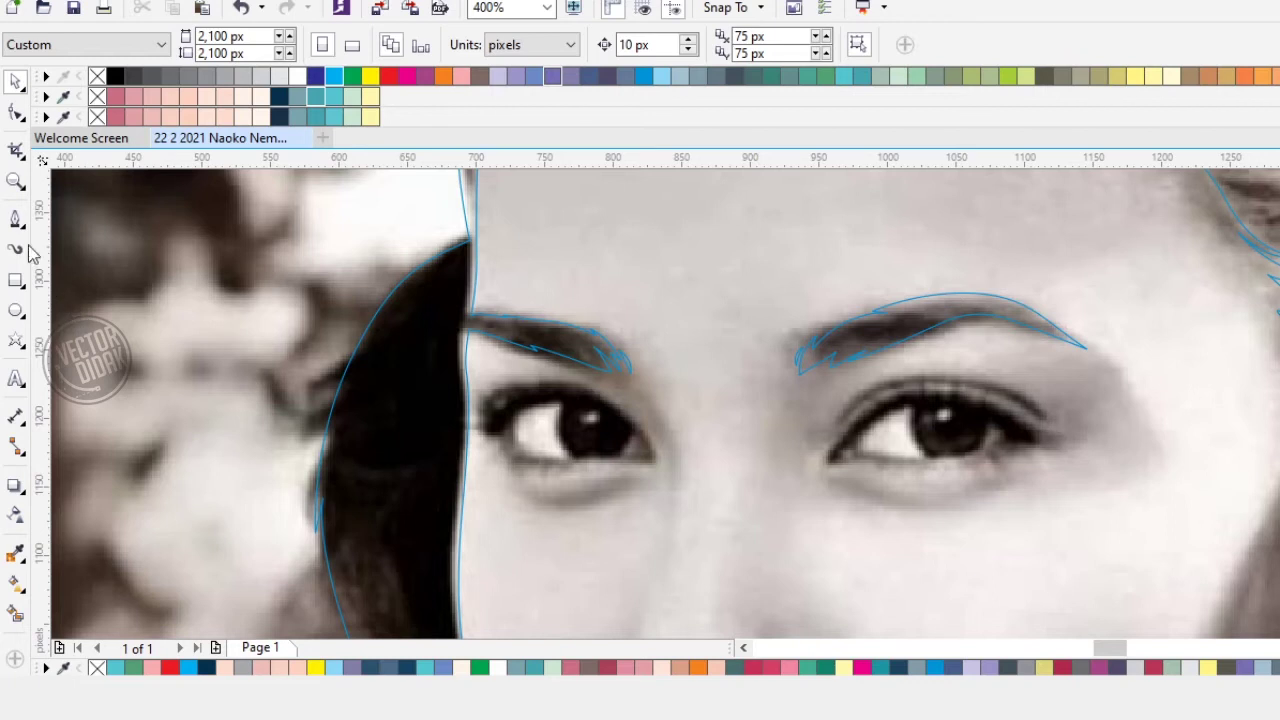
# Step: Draw a thin closed sliver about 22 by 108 px down the nose bridge, starting beside the left eye's inner corner
pyautogui.click(15, 218)
pyautogui.scroll(3, 463, 289)
pyautogui.scroll(-1, 541, 340)
pyautogui.scroll(-3, 541, 340)
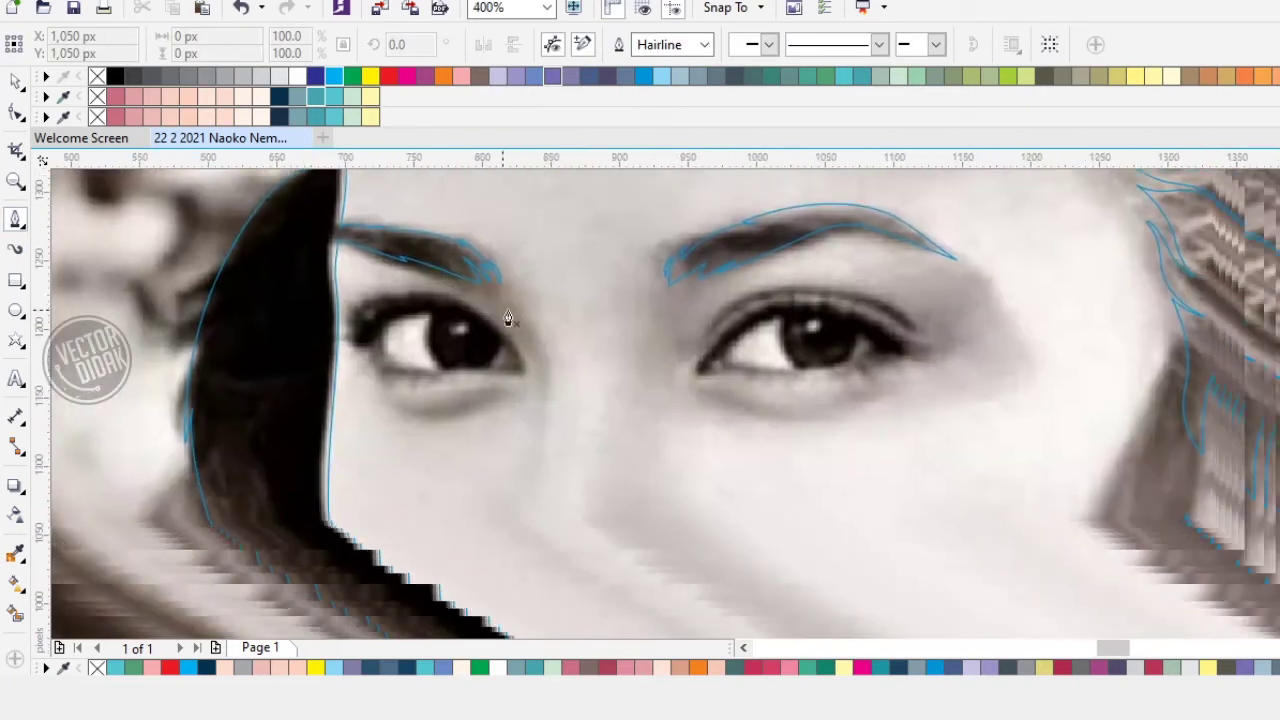
pyautogui.scroll(-2, 543, 408)
pyautogui.click(509, 234)
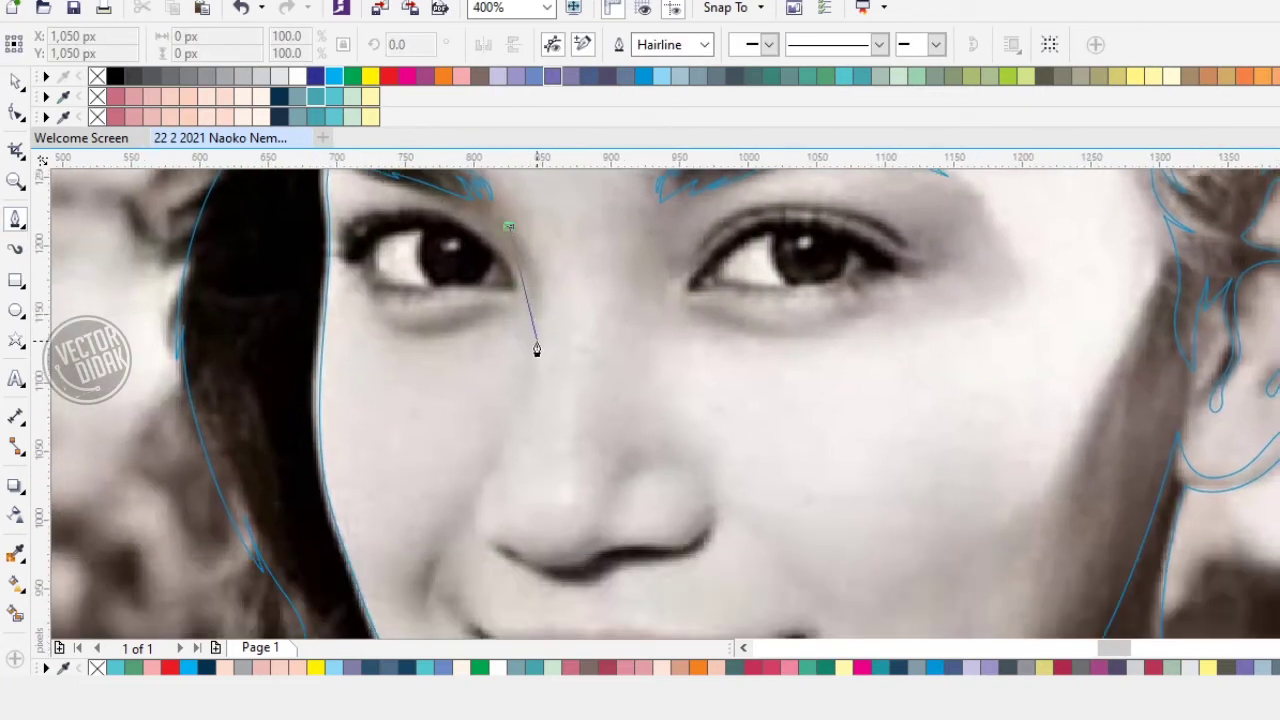
pyautogui.moveTo(530, 374); pyautogui.dragTo(503, 500)
pyautogui.doubleClick(530, 377)
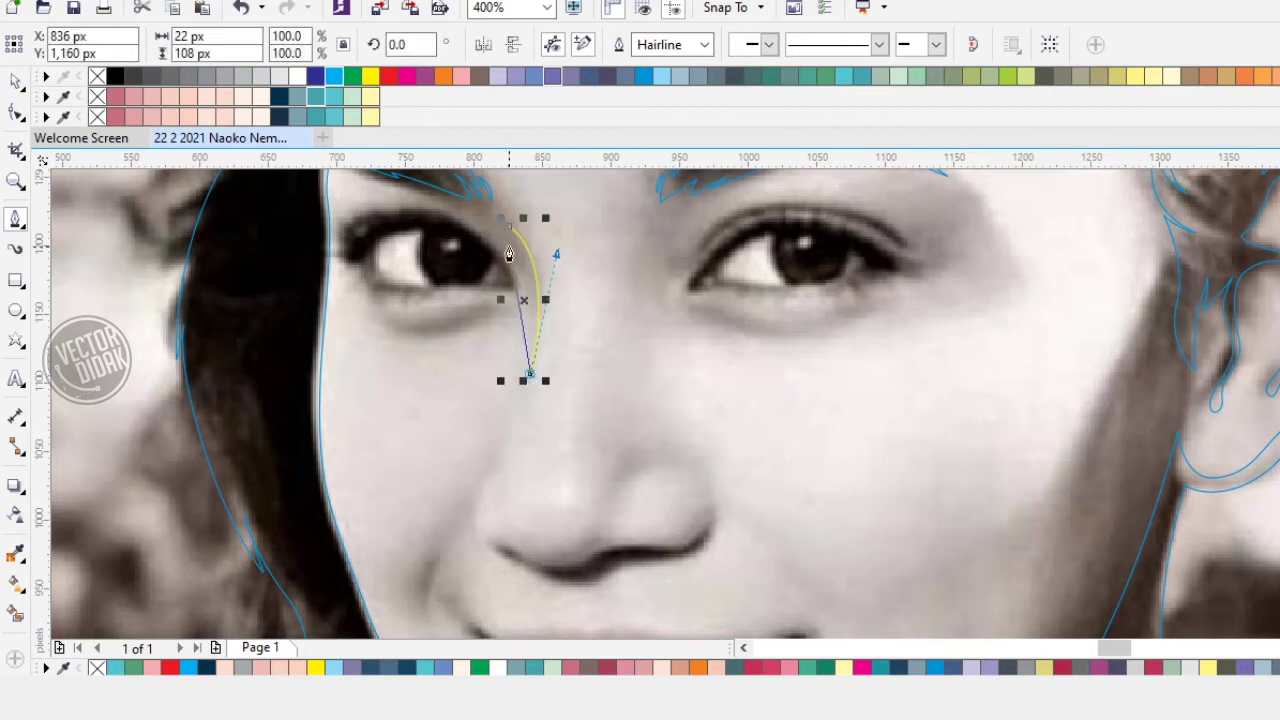
pyautogui.moveTo(510, 228); pyautogui.dragTo(546, 285)
pyautogui.moveTo(542, 334); pyautogui.dragTo(486, 188)
pyautogui.scroll(1, 452, 398)
# Step: Begin the nose's underside shadow outline with a hooked left end about 16 by 10 px
pyautogui.moveTo(466, 414); pyautogui.dragTo(413, 328)
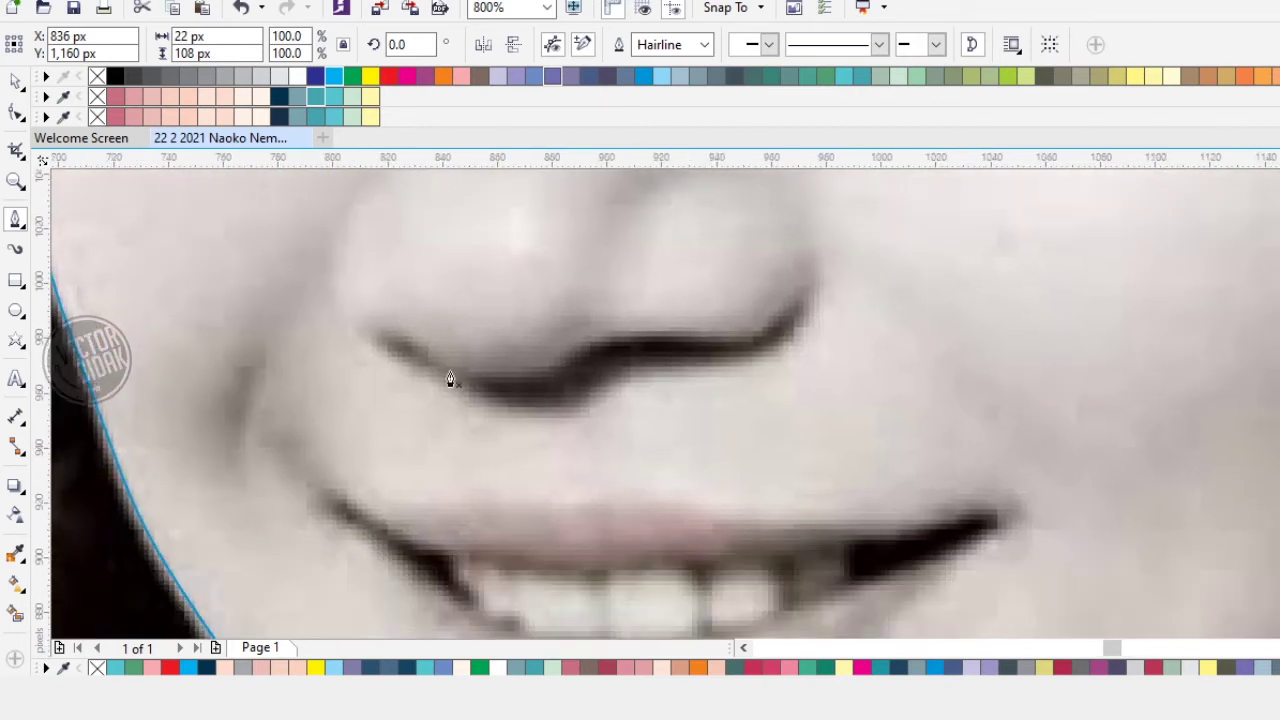
pyautogui.scroll(1, 426, 357)
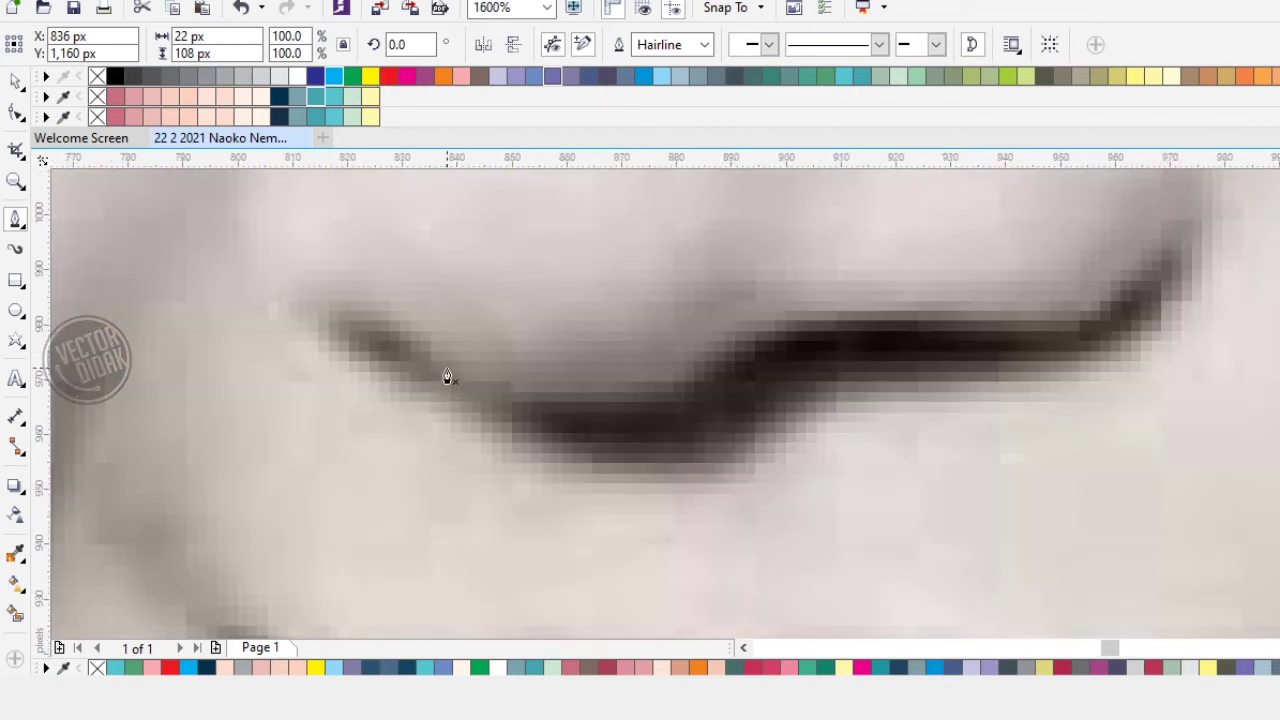
pyautogui.click(444, 366)
pyautogui.moveTo(376, 317); pyautogui.dragTo(338, 310)
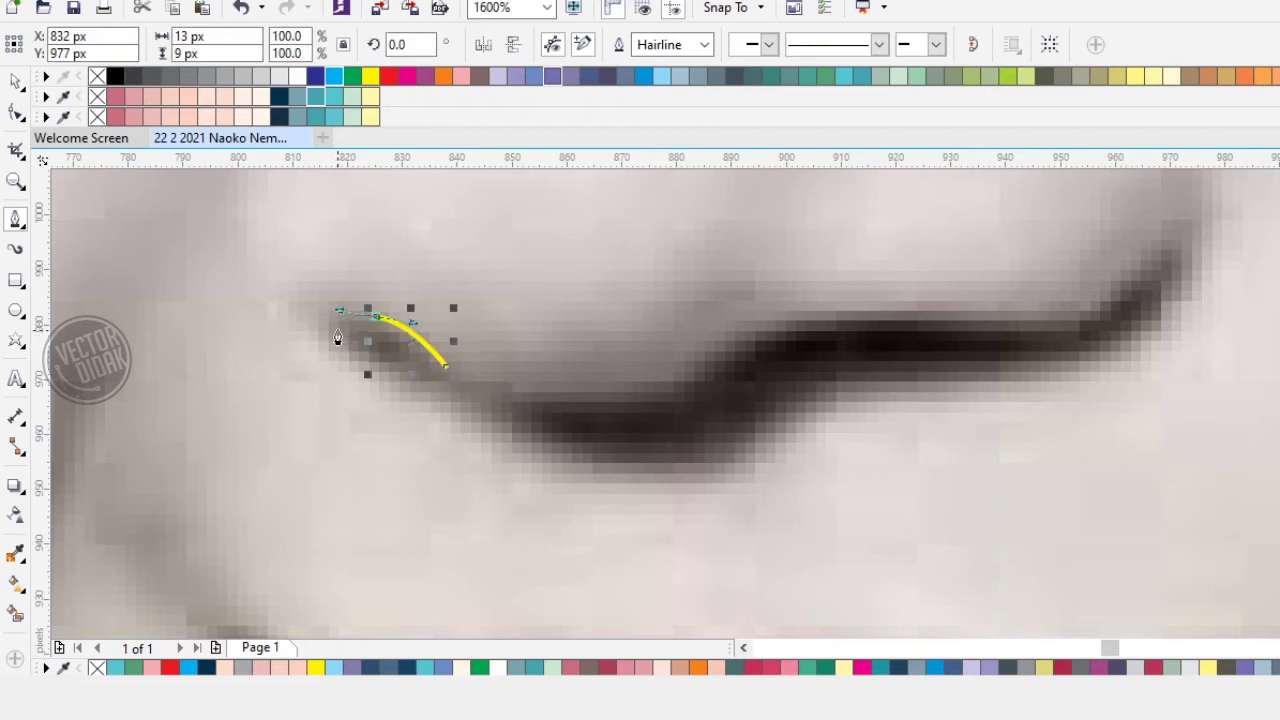
pyautogui.moveTo(428, 372); pyautogui.dragTo(483, 400)
pyautogui.moveTo(645, 421); pyautogui.dragTo(748, 401)
pyautogui.moveTo(751, 396); pyautogui.dragTo(609, 422)
pyautogui.hotkey('ctrl', 'z')
pyautogui.moveTo(521, 480); pyautogui.dragTo(666, 447)
pyautogui.hotkey('ctrl', 'z')
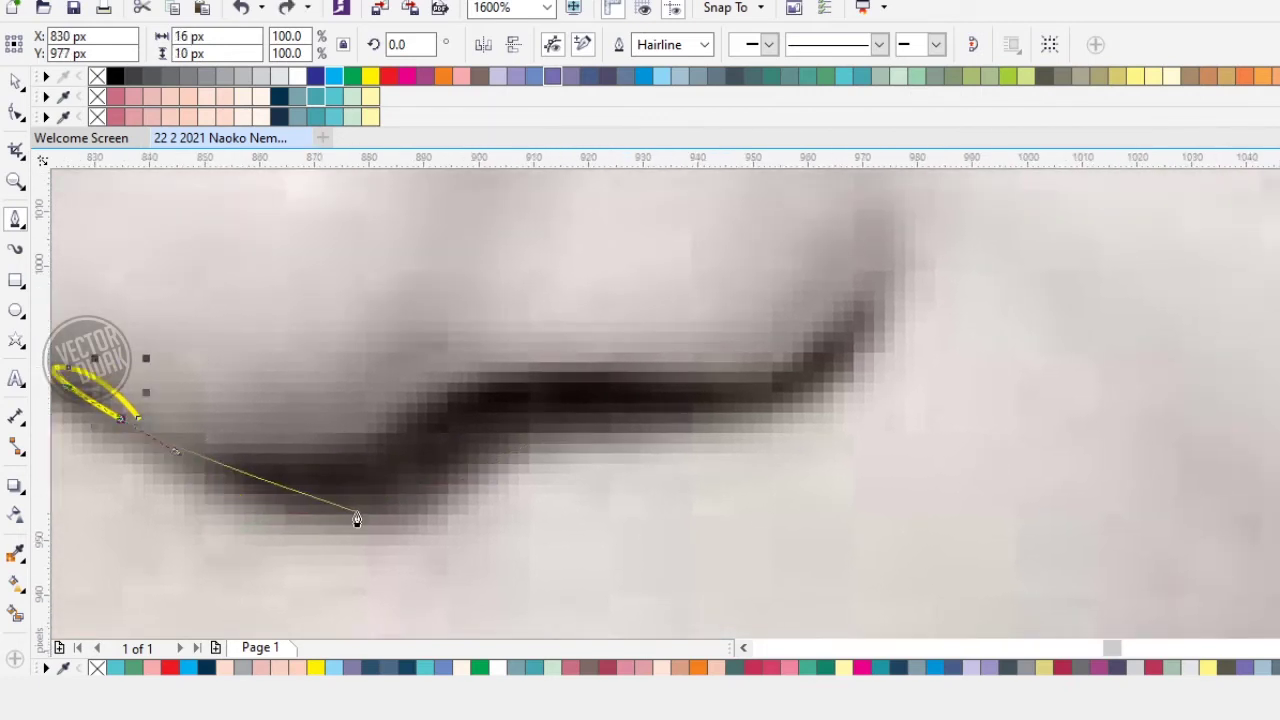
# Step: Trace the lower edge of the nose's underside shadow across and up around the right nostril to a pointed tip
pyautogui.moveTo(335, 508); pyautogui.dragTo(443, 490)
pyautogui.moveTo(538, 447); pyautogui.dragTo(621, 434)
pyautogui.hotkey('ctrl', 'z')
pyautogui.moveTo(538, 419); pyautogui.dragTo(663, 425)
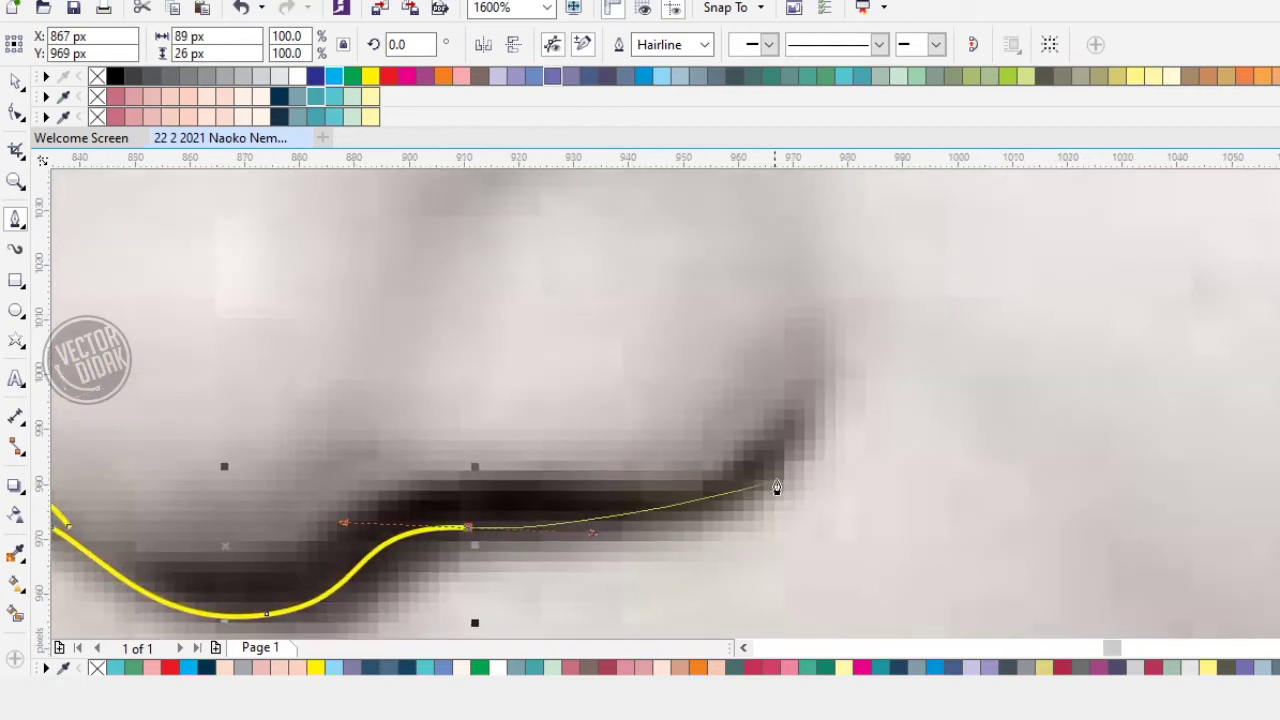
pyautogui.moveTo(788, 447); pyautogui.dragTo(836, 361)
pyautogui.click(808, 300)
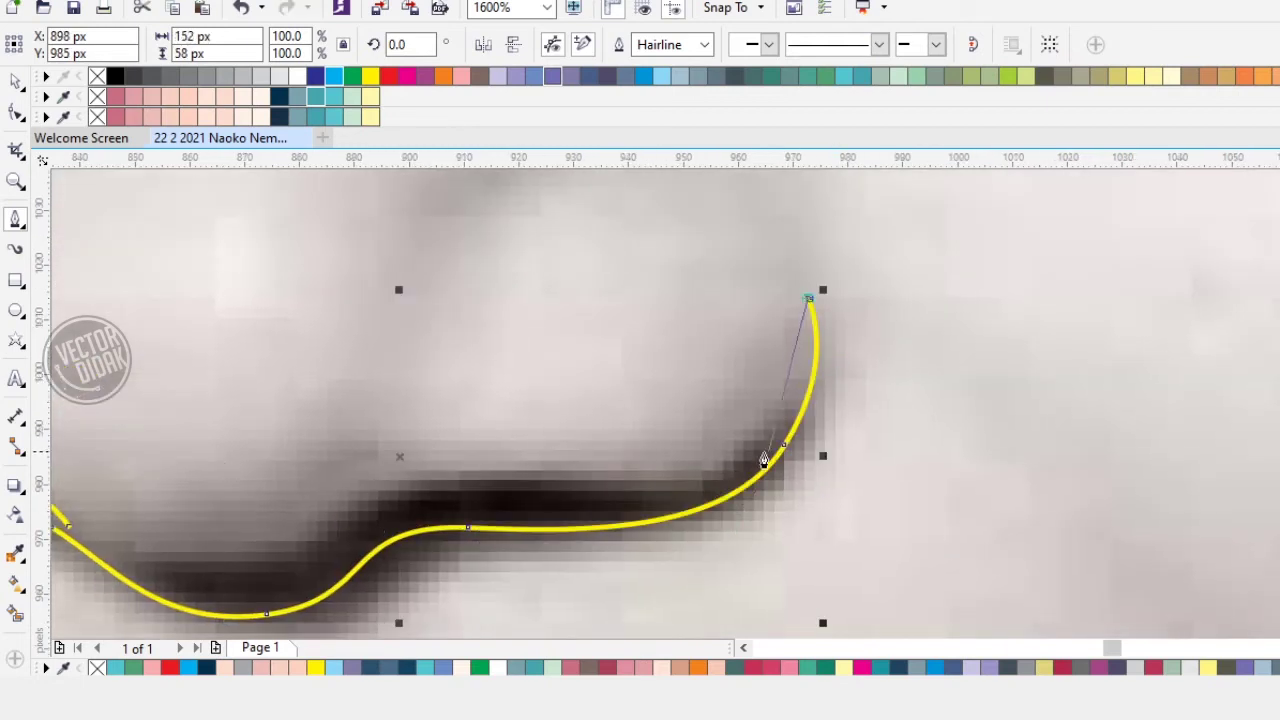
# Step: Trace the shadow's upper edge back from the tip and close the nose underside shape, about 152 by 58 px overall
pyautogui.moveTo(670, 507); pyautogui.dragTo(680, 502)
pyautogui.moveTo(610, 504); pyautogui.dragTo(840, 383)
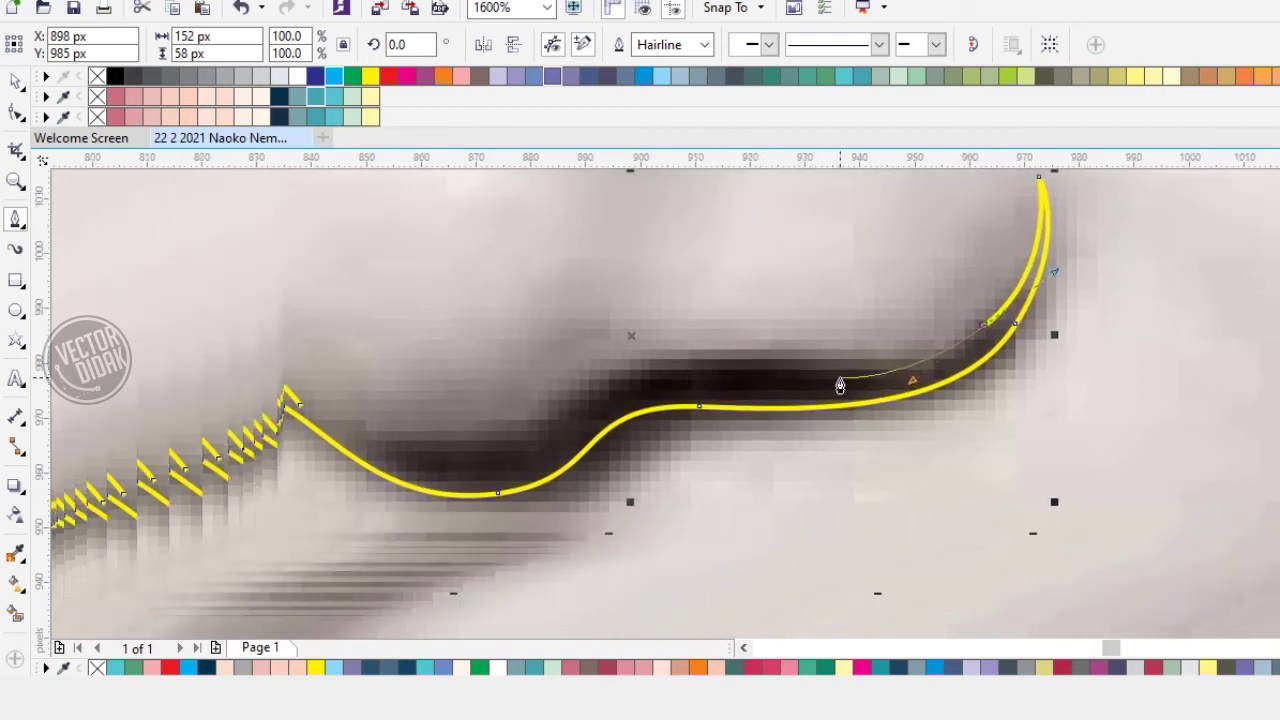
pyautogui.moveTo(724, 343); pyautogui.dragTo(649, 332)
pyautogui.moveTo(563, 418); pyautogui.dragTo(541, 462)
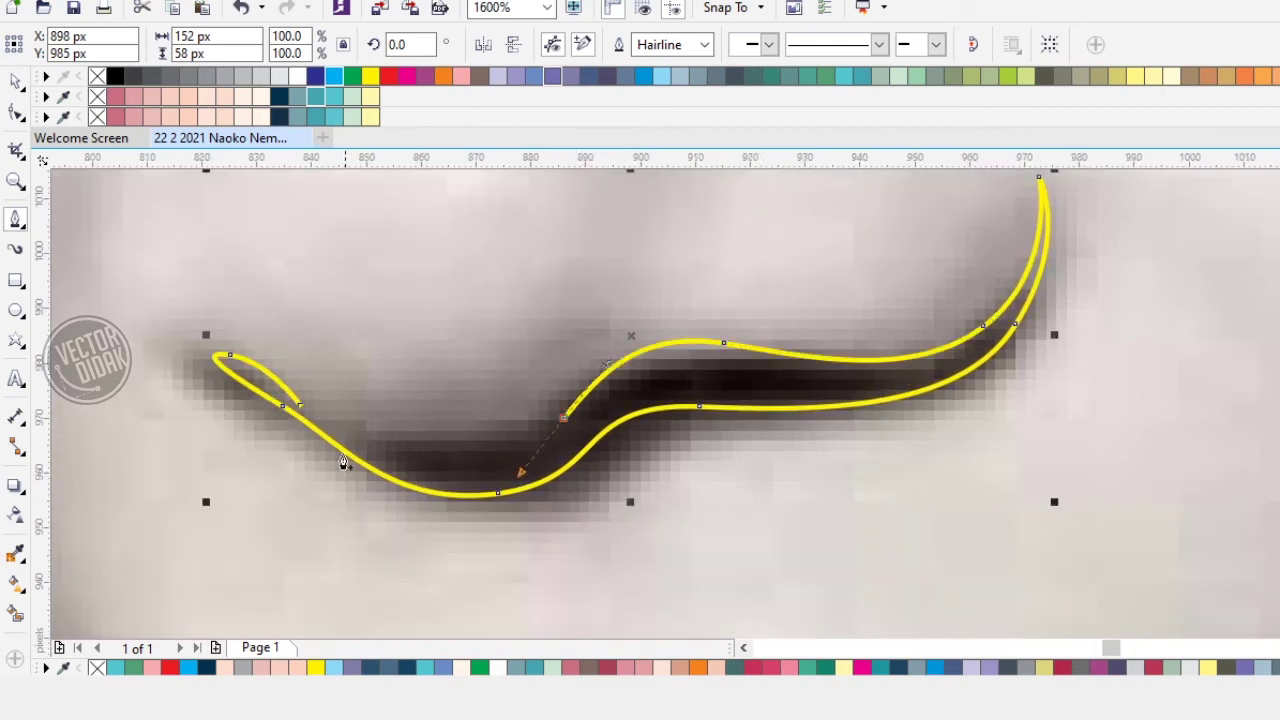
pyautogui.moveTo(298, 408); pyautogui.dragTo(392, 480)
pyautogui.scroll(-1, 511, 423)
pyautogui.click(345, 247)
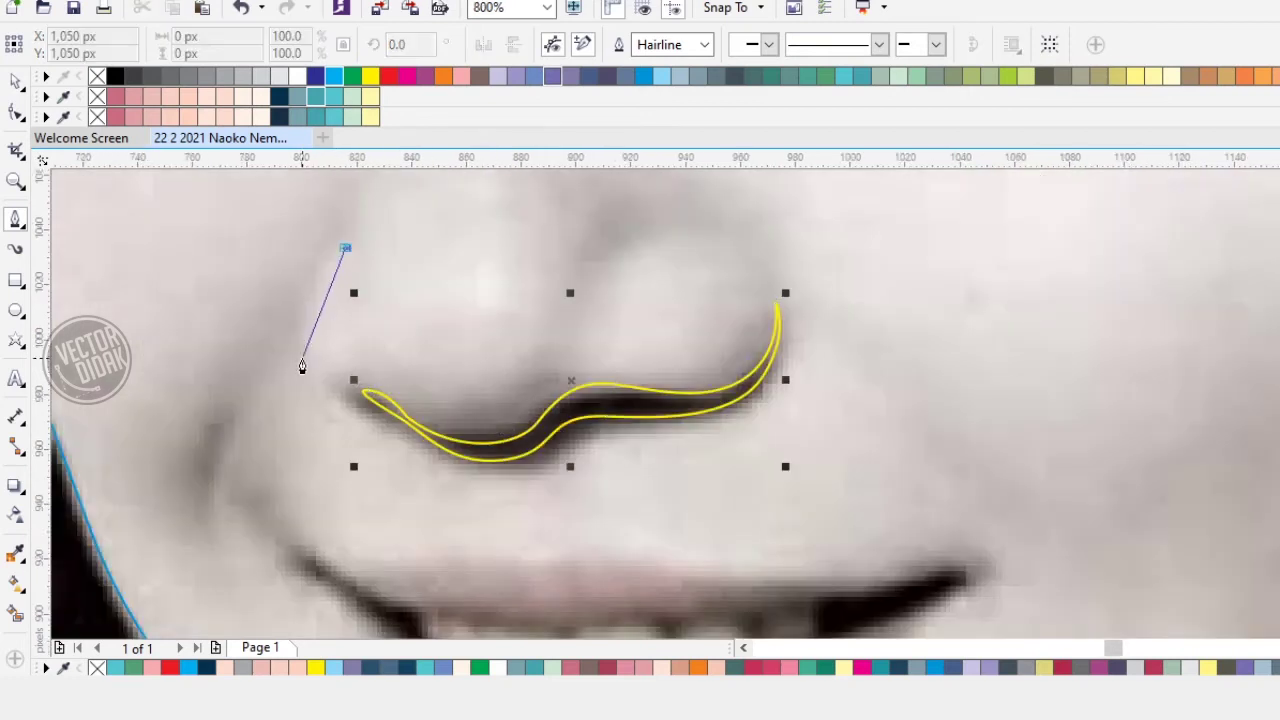
pyautogui.moveTo(305, 354); pyautogui.dragTo(323, 406)
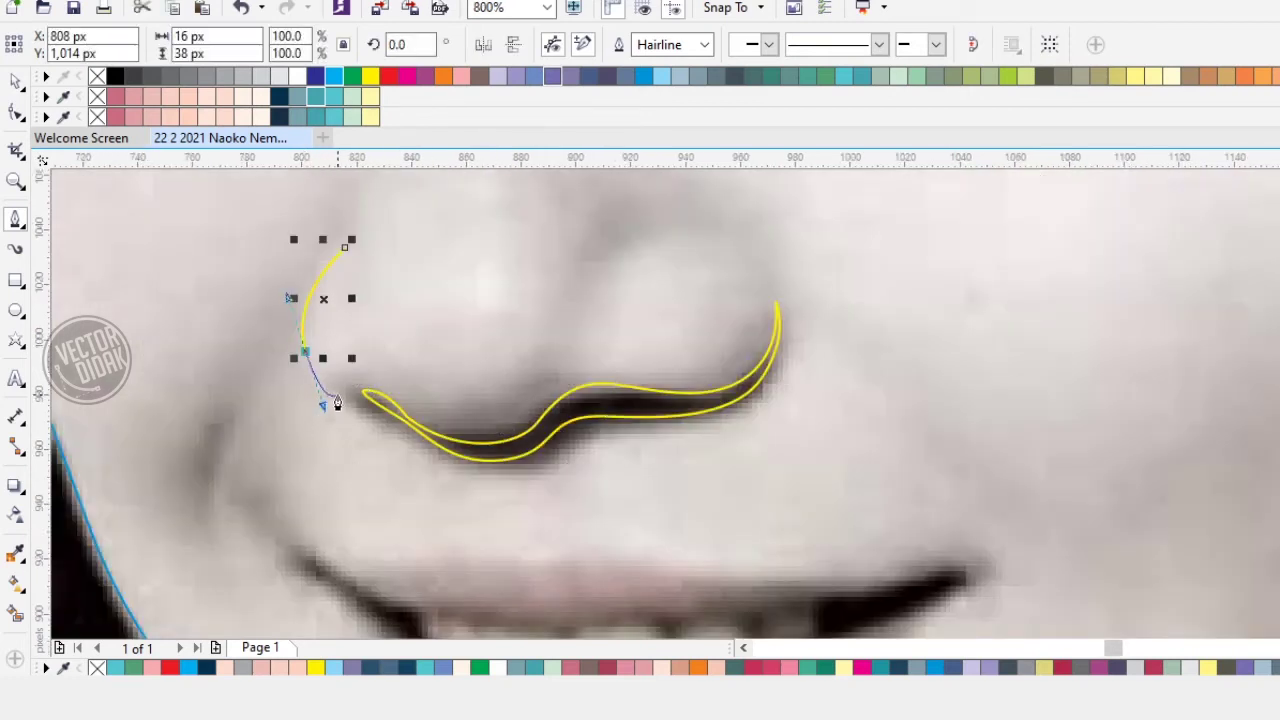
pyautogui.scroll(1, 333, 405)
pyautogui.hotkey('ctrl', 'z')
pyautogui.scroll(2, 328, 323)
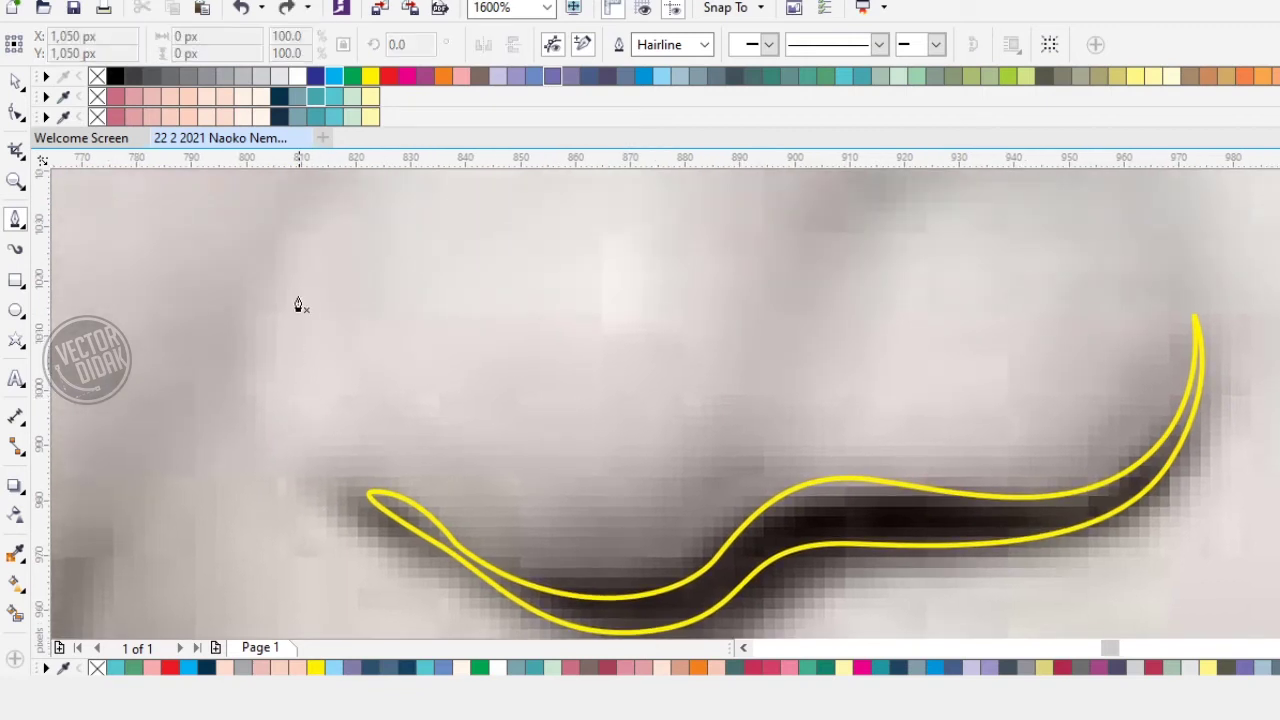
# Step: Draw a thin closed crescent about 14 by 47 px around the nose's left wing
pyautogui.click(300, 233)
pyautogui.moveTo(248, 392); pyautogui.dragTo(264, 486)
pyautogui.click(320, 493)
pyautogui.moveTo(259, 390); pyautogui.dragTo(246, 315)
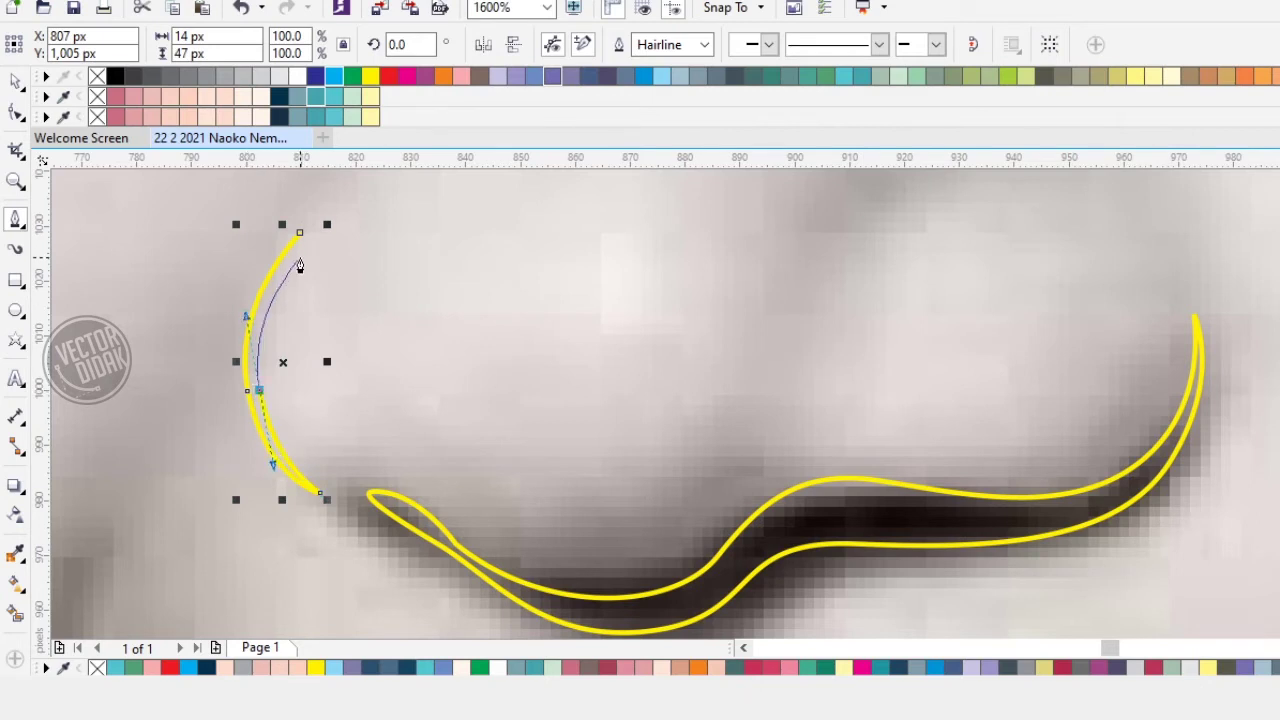
pyautogui.moveTo(300, 233); pyautogui.dragTo(278, 273)
# Step: Draw a thin closed arc about 37 by 16 px over the top of the nose's right wing
pyautogui.scroll(-1, 268, 315)
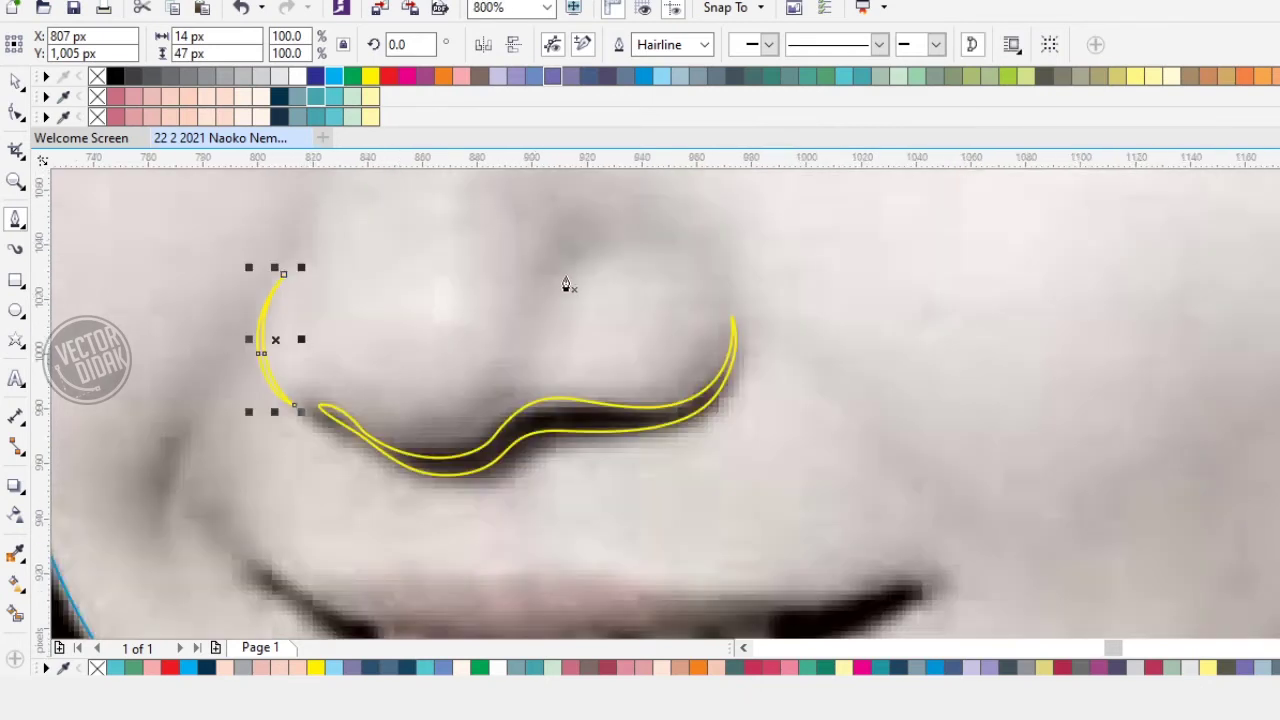
pyautogui.moveTo(597, 260); pyautogui.dragTo(560, 351)
pyautogui.click(572, 322)
pyautogui.moveTo(672, 364); pyautogui.dragTo(690, 405)
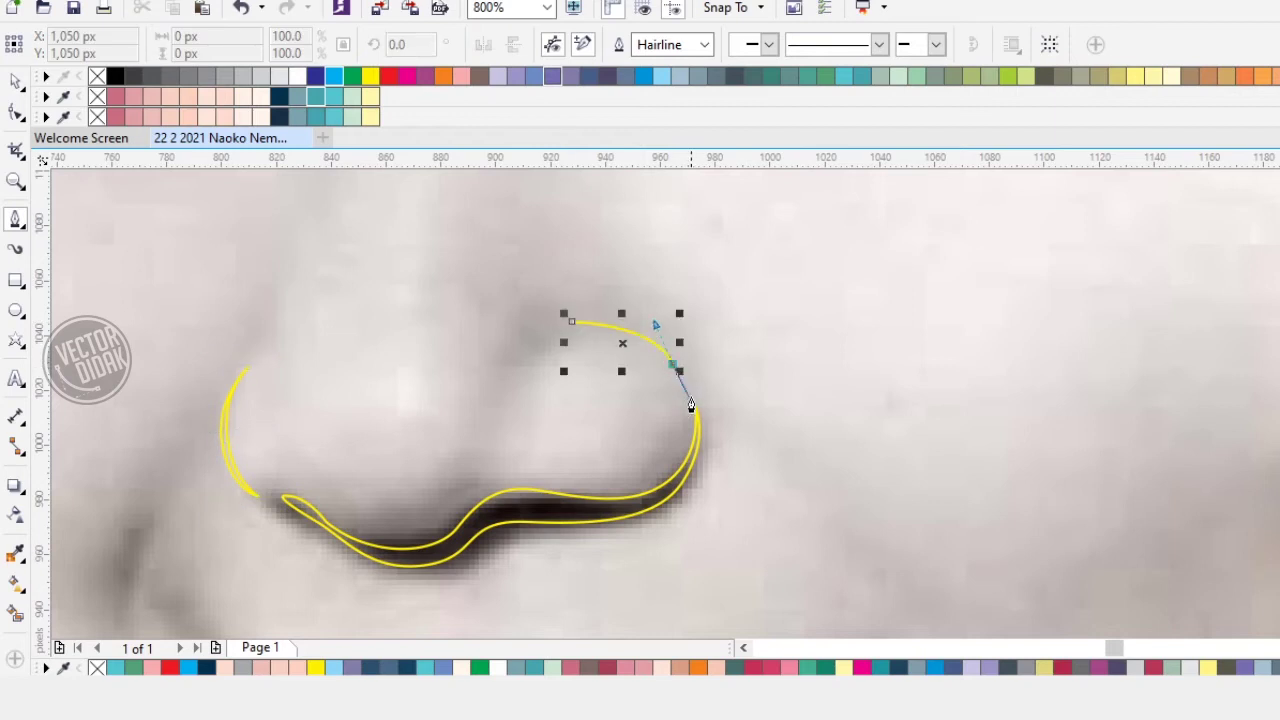
pyautogui.click(673, 364)
pyautogui.moveTo(572, 322); pyautogui.dragTo(652, 319)
# Step: Draw a thin closed sliver about 10 by 53 px on the left side of the nose, between the bridge and the wing
pyautogui.moveTo(512, 285); pyautogui.dragTo(577, 376)
pyautogui.scroll(-1, 577, 376)
pyautogui.scroll(-3, 497, 389)
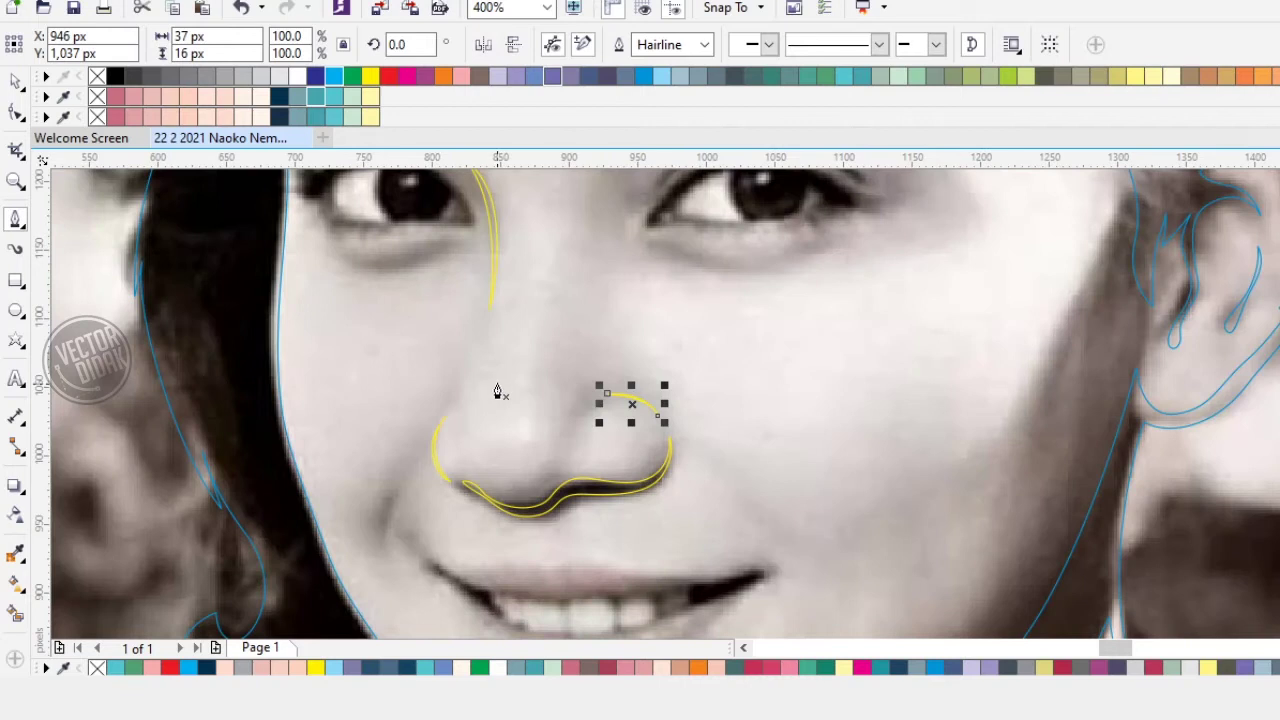
pyautogui.scroll(4, 500, 409)
pyautogui.moveTo(423, 392); pyautogui.dragTo(434, 457)
pyautogui.doubleClick(431, 453)
pyautogui.moveTo(443, 312); pyautogui.dragTo(418, 355)
pyautogui.scroll(-1, 420, 358)
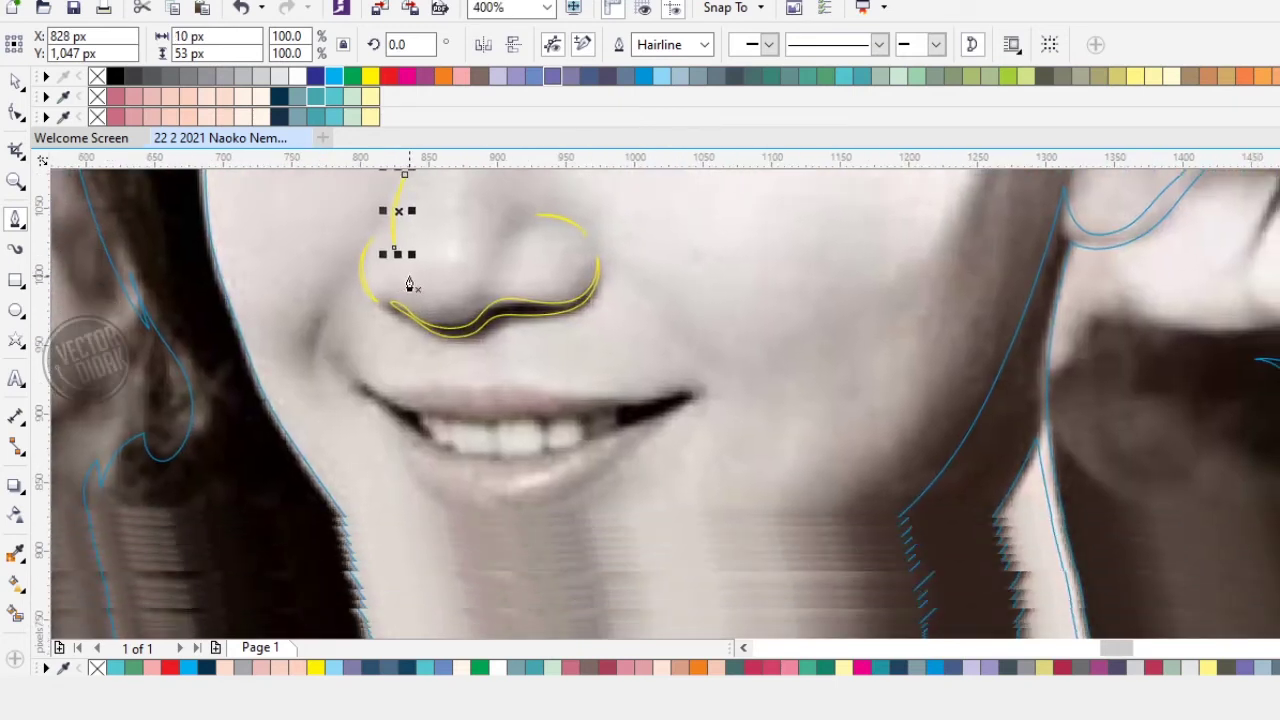
pyautogui.scroll(-2, 420, 340)
pyautogui.scroll(1, 409, 412)
pyautogui.click(323, 374)
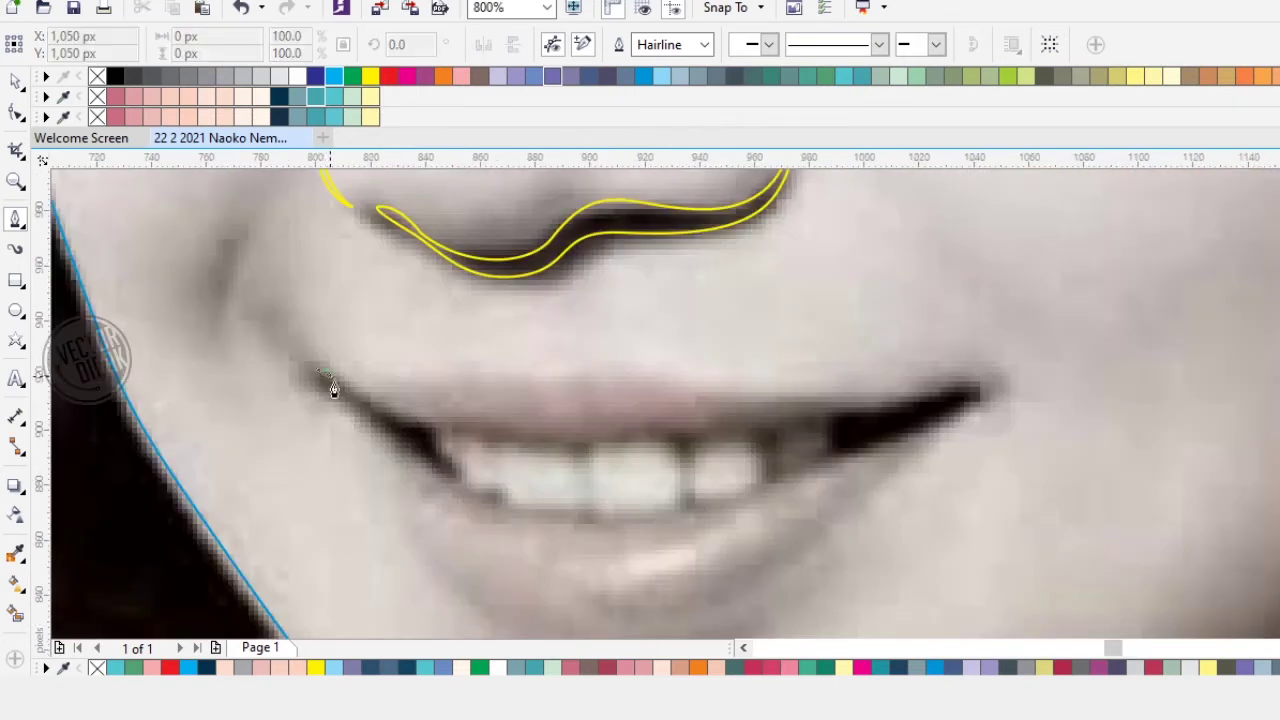
pyautogui.moveTo(430, 424); pyautogui.dragTo(472, 424)
pyautogui.press('Escape')
pyautogui.hotkey('ctrl', 'z')
pyautogui.click(333, 378)
pyautogui.hotkey('ctrl', 'z')
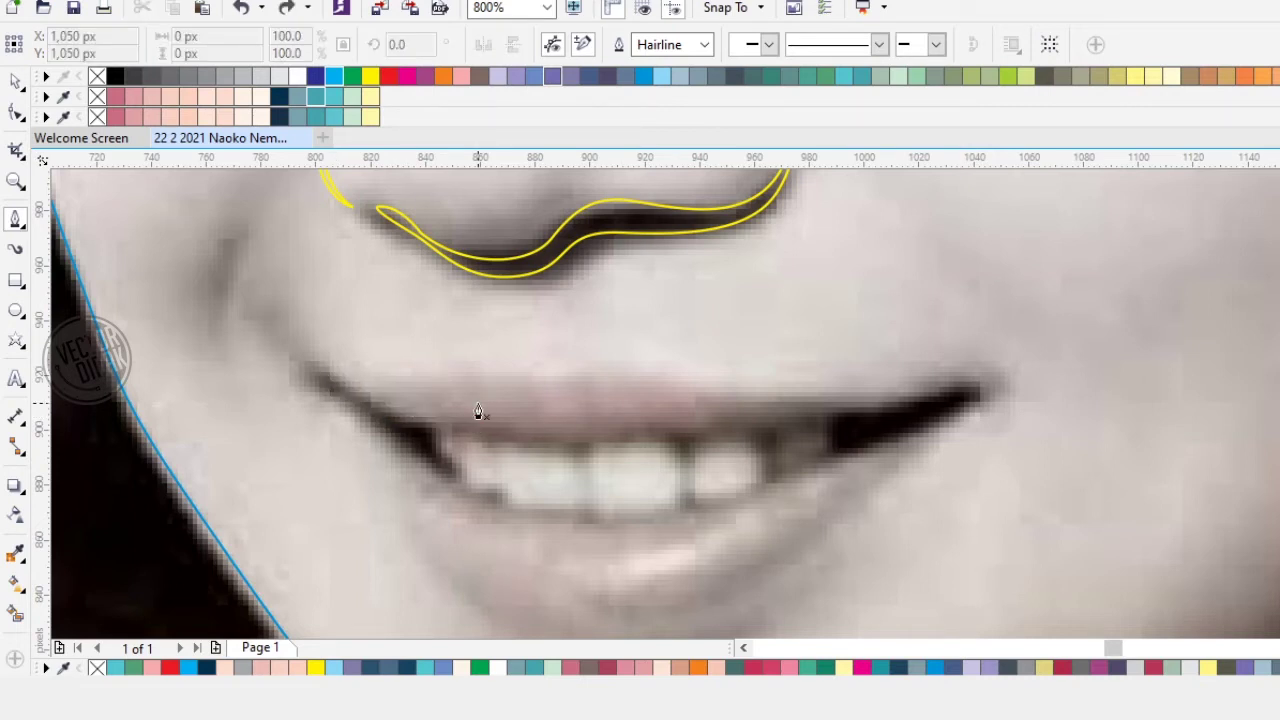
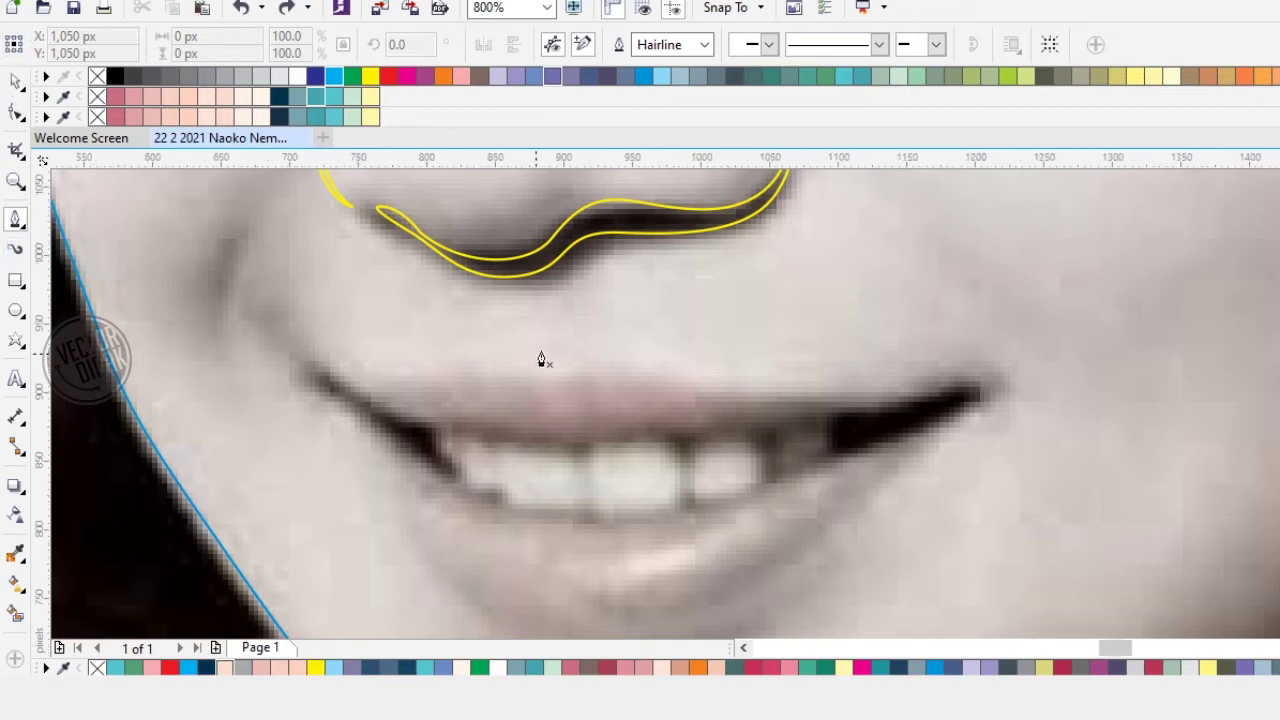
# Step: Weld all the nose shapes to the main silhouette
pyautogui.scroll(-2, 523, 530)
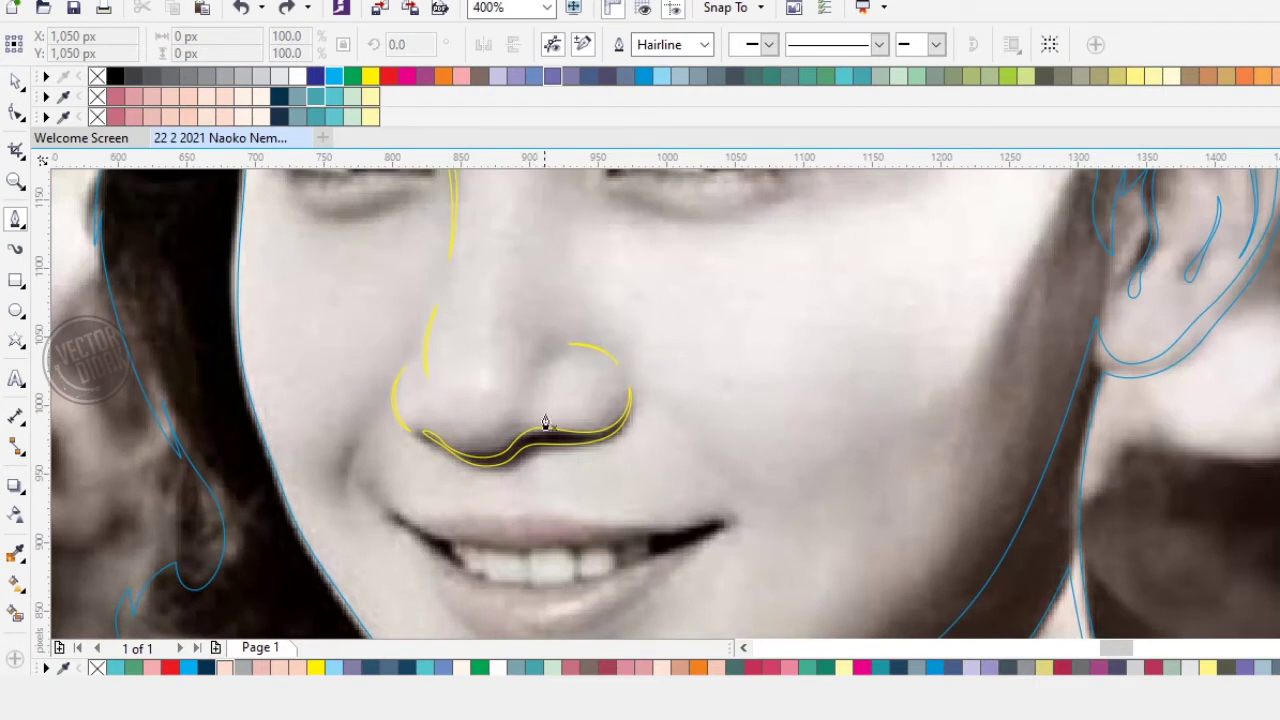
pyautogui.scroll(-2, 545, 423)
pyautogui.click(14, 80)
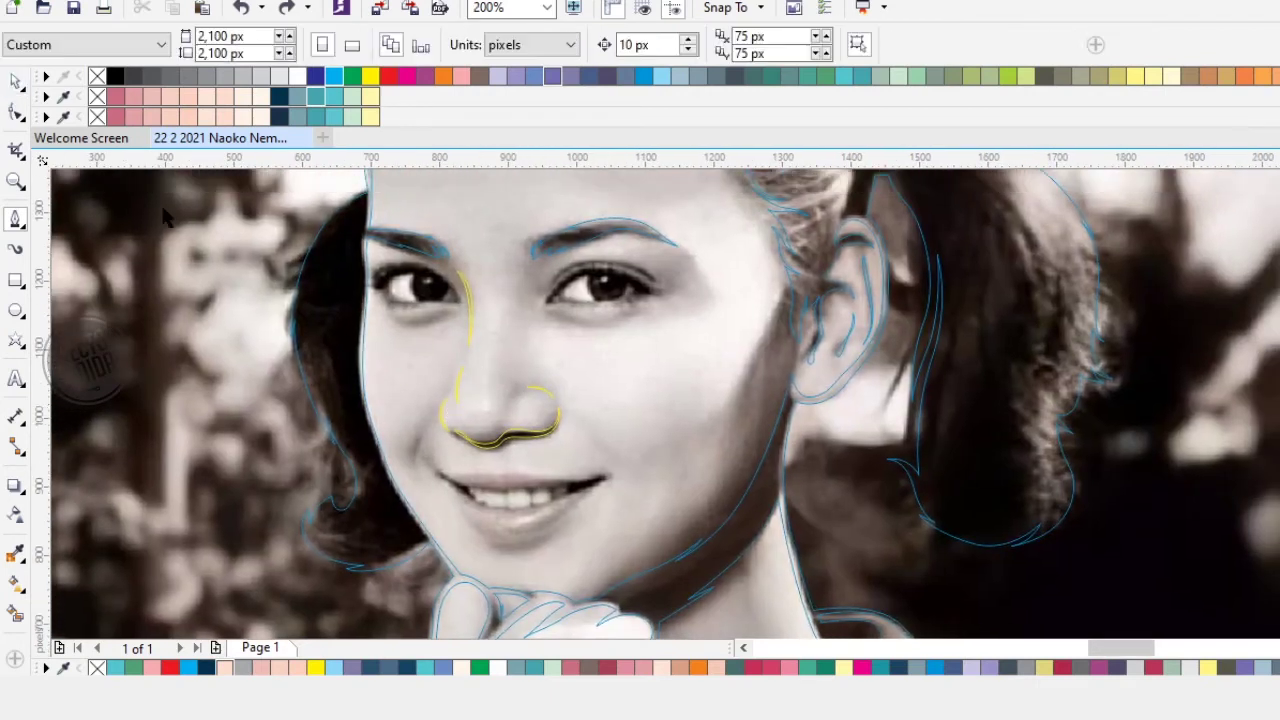
pyautogui.moveTo(267, 207); pyautogui.dragTo(735, 510)
pyautogui.keyDown('shift'); pyautogui.click(302, 307); pyautogui.keyUp('shift')
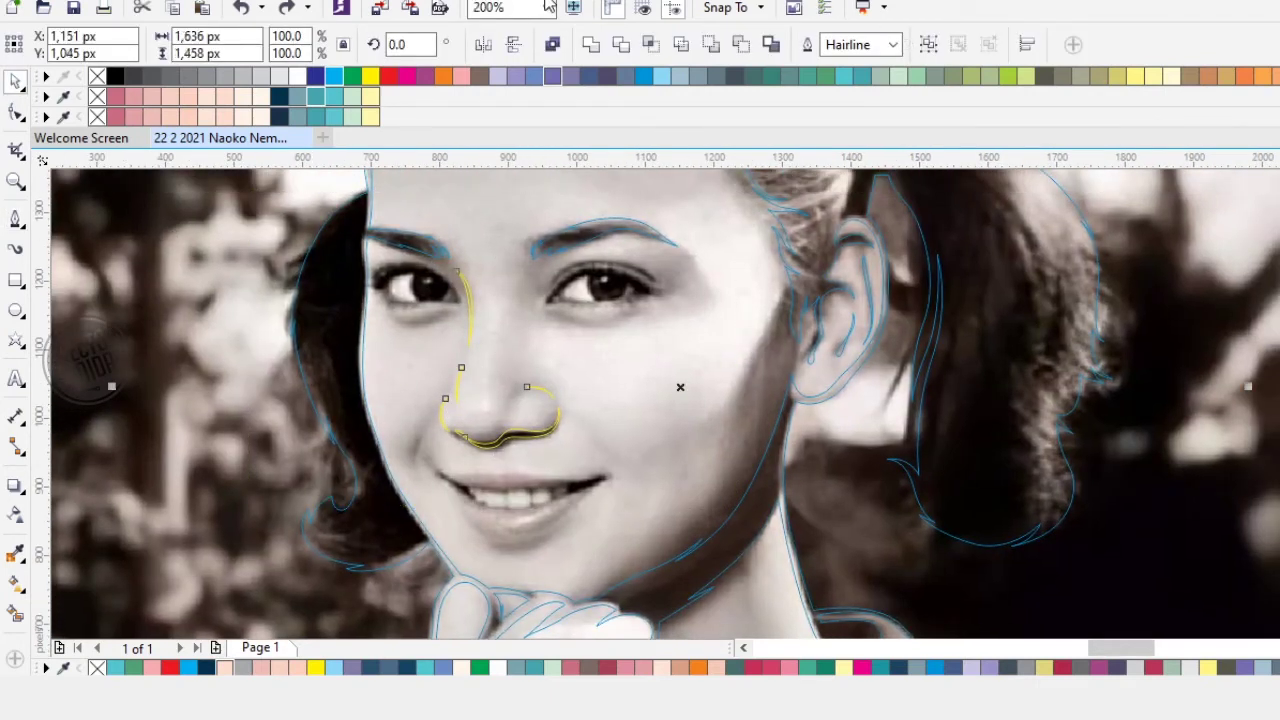
pyautogui.click(591, 44)
# Step: Place a copy of the welded silhouette on the empty area left of the page
pyautogui.scroll(-1, 665, 368)
pyautogui.scroll(-2, 862, 414)
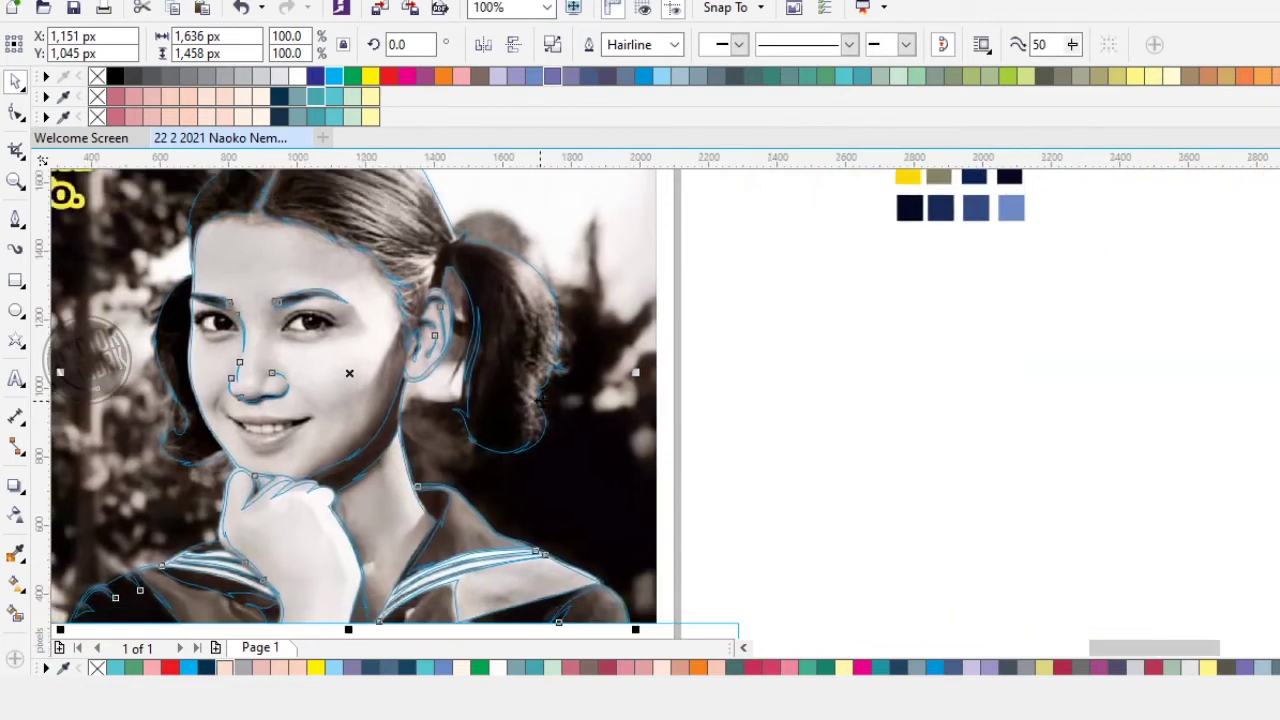
pyautogui.moveTo(524, 377)
pyautogui.mouseDown()
pyautogui.moveTo(939, 417)
pyautogui.moveTo(234, 440)
pyautogui.moveTo(221, 427)
pyautogui.moveTo(638, 417)
pyautogui.mouseUp()
pyautogui.rightClick(221, 427)
pyautogui.moveTo(626, 372); pyautogui.dragTo(488, 274)
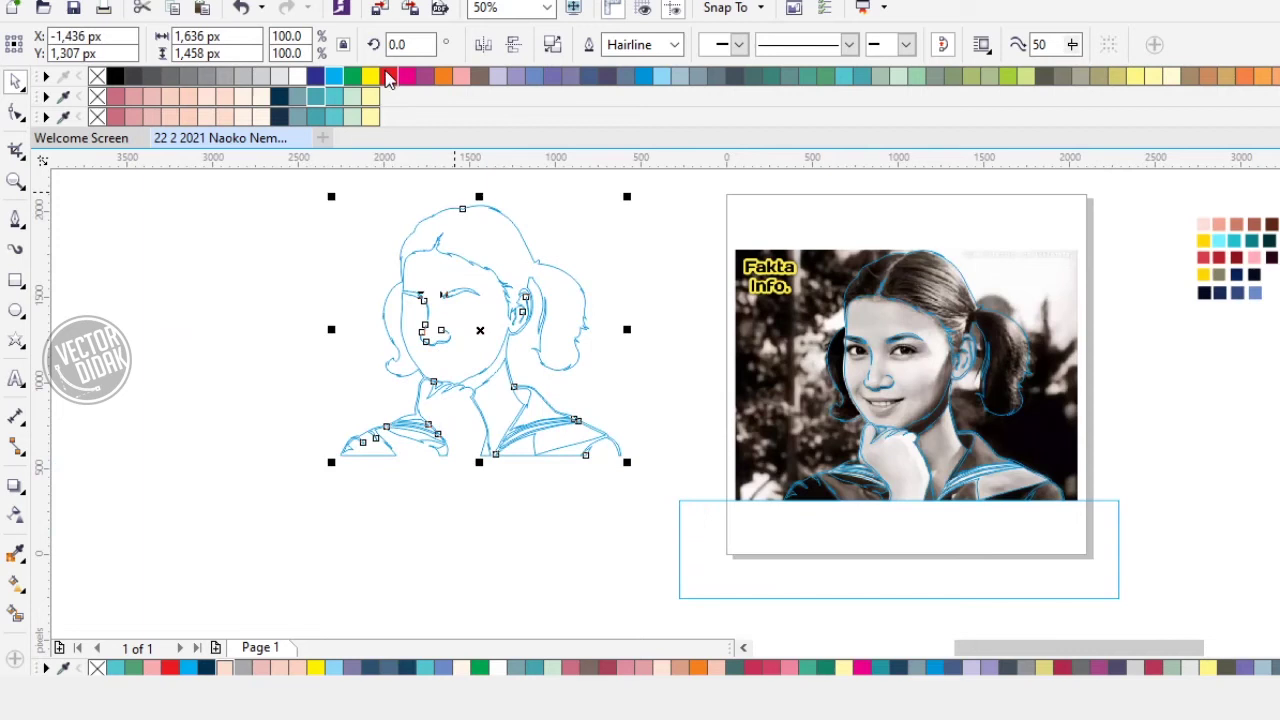
# Step: Fill the copied silhouette with dark navy blue and remove its outline
pyautogui.click(283, 117)
pyautogui.rightClick(96, 117)
pyautogui.press('Escape')
pyautogui.scroll(2, 508, 378)
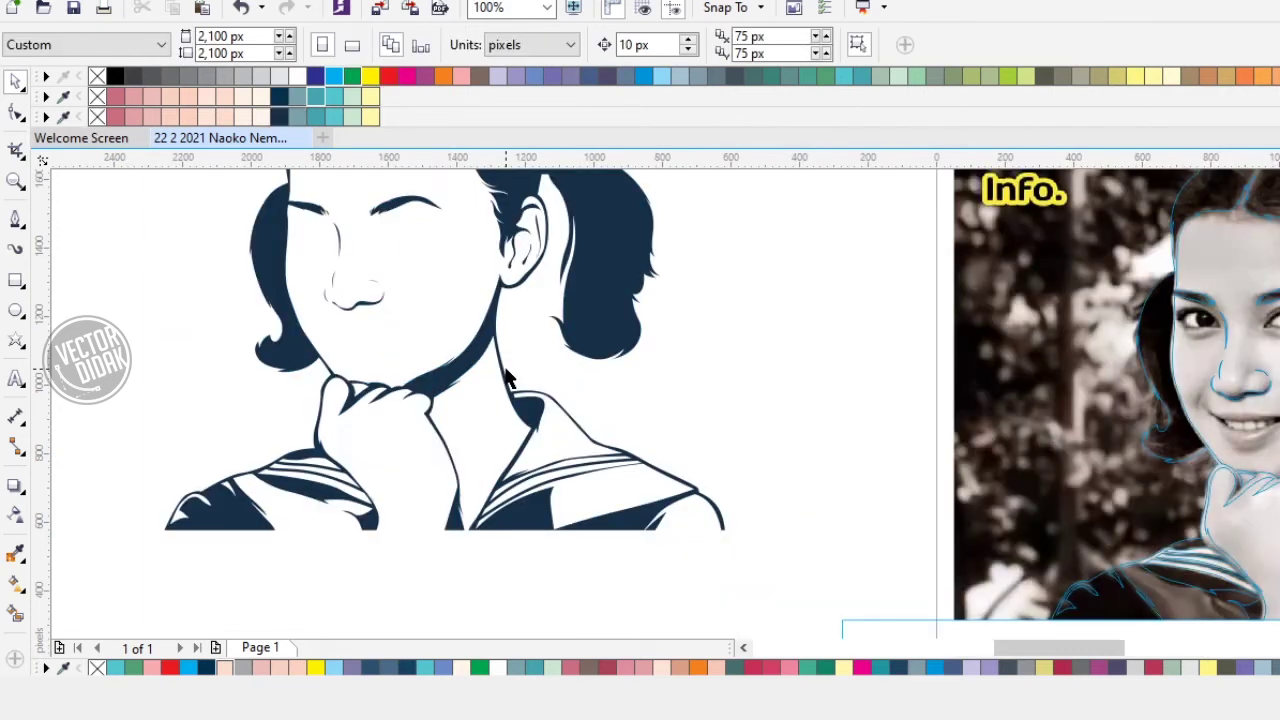
pyautogui.scroll(-2, 508, 378)
pyautogui.hscroll(1, 640, 400)
pyautogui.scroll(4, 701, 285)
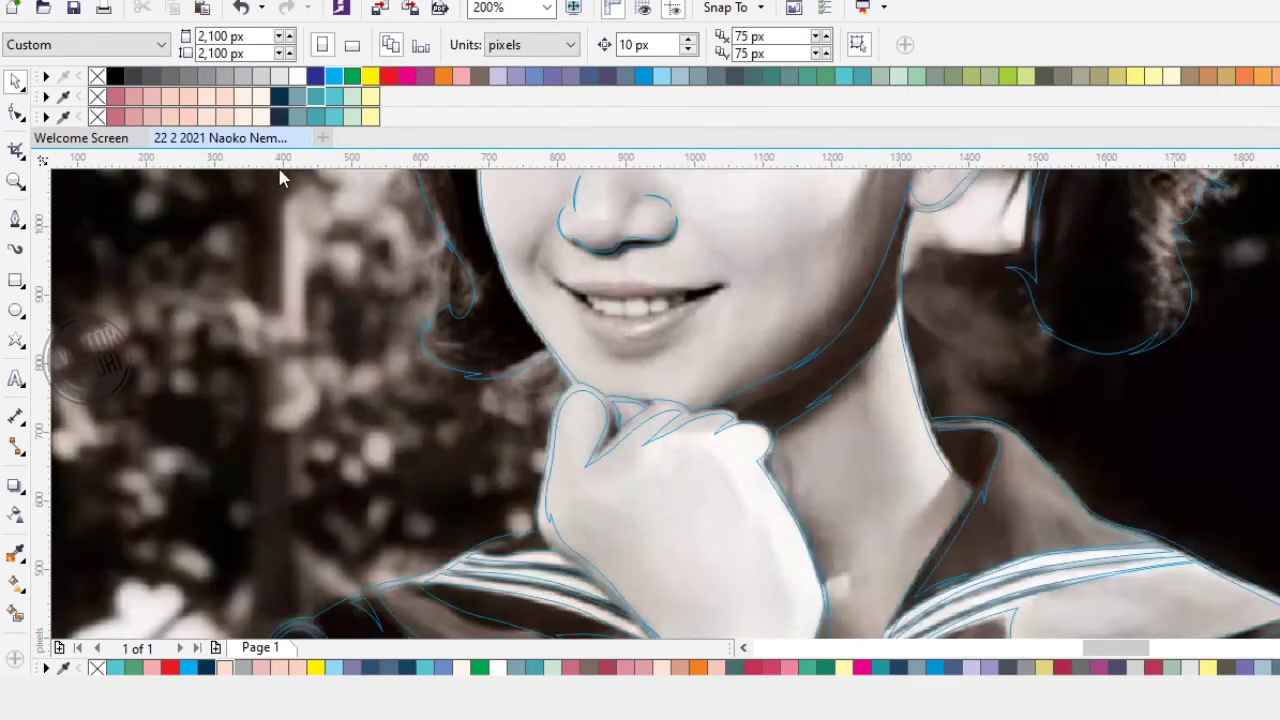
pyautogui.click(15, 217)
pyautogui.scroll(3, 603, 286)
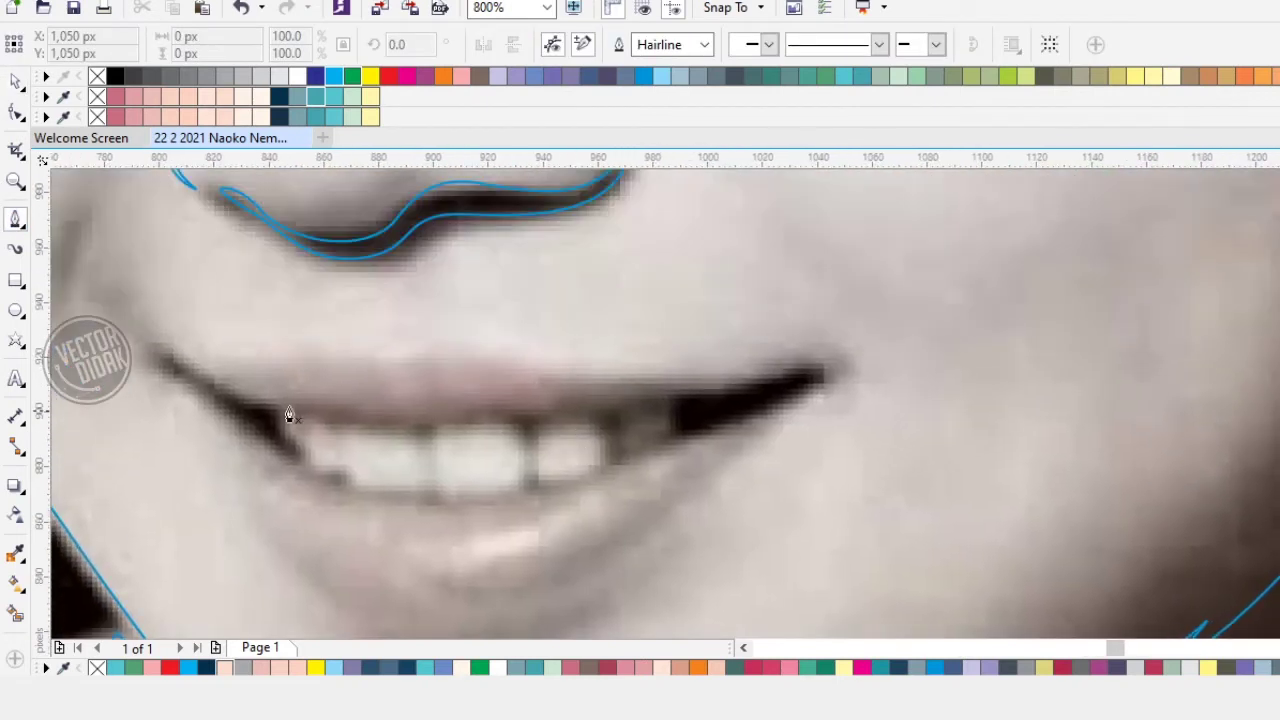
pyautogui.scroll(1, 205, 390)
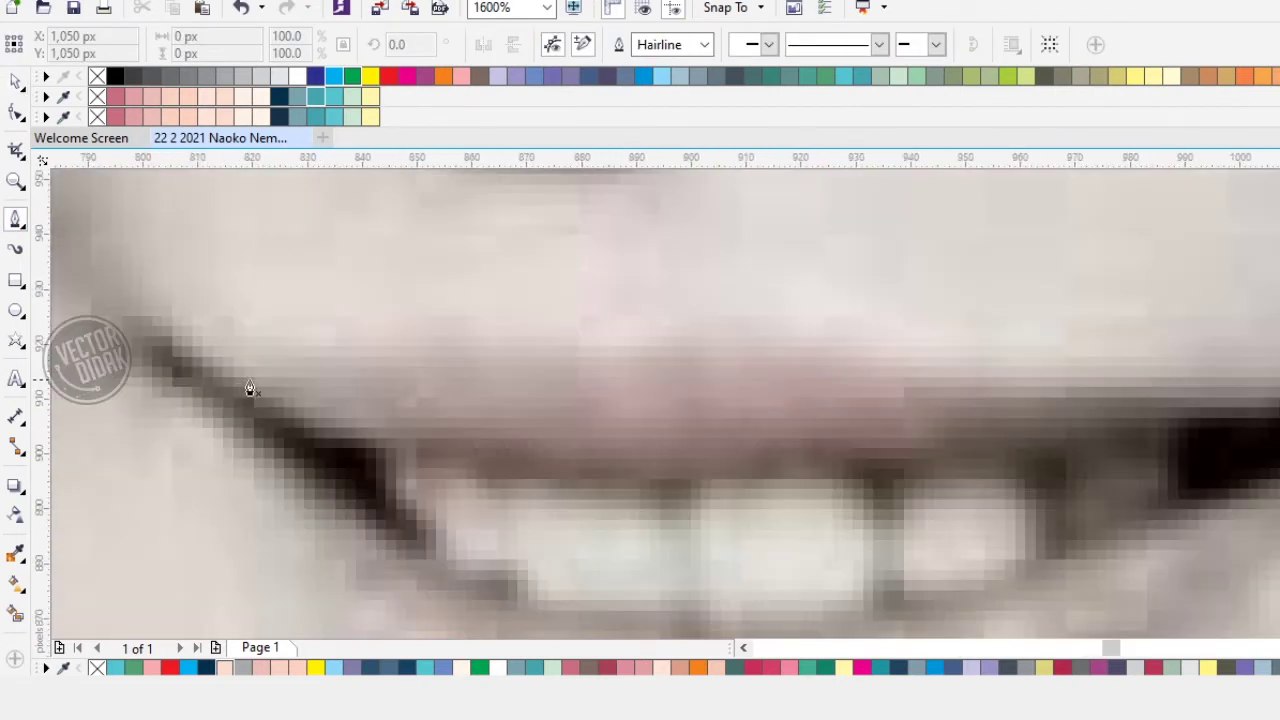
pyautogui.click(218, 358)
pyautogui.moveTo(408, 435); pyautogui.dragTo(553, 445)
pyautogui.scroll(-1, 553, 445)
pyautogui.scroll(2, 489, 474)
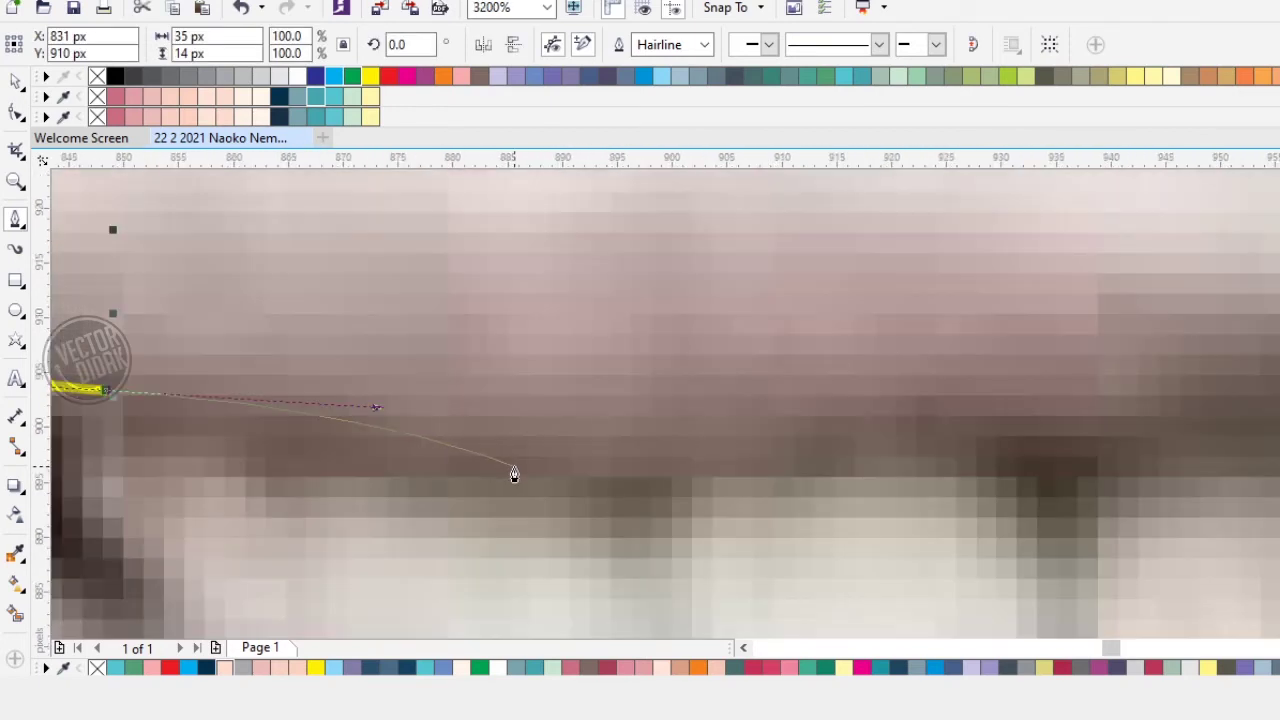
pyautogui.scroll(-1, 514, 471)
pyautogui.moveTo(688, 487); pyautogui.dragTo(556, 478)
pyautogui.click(768, 463)
pyautogui.scroll(-1, 776, 463)
pyautogui.hotkey('ctrl', 'z')
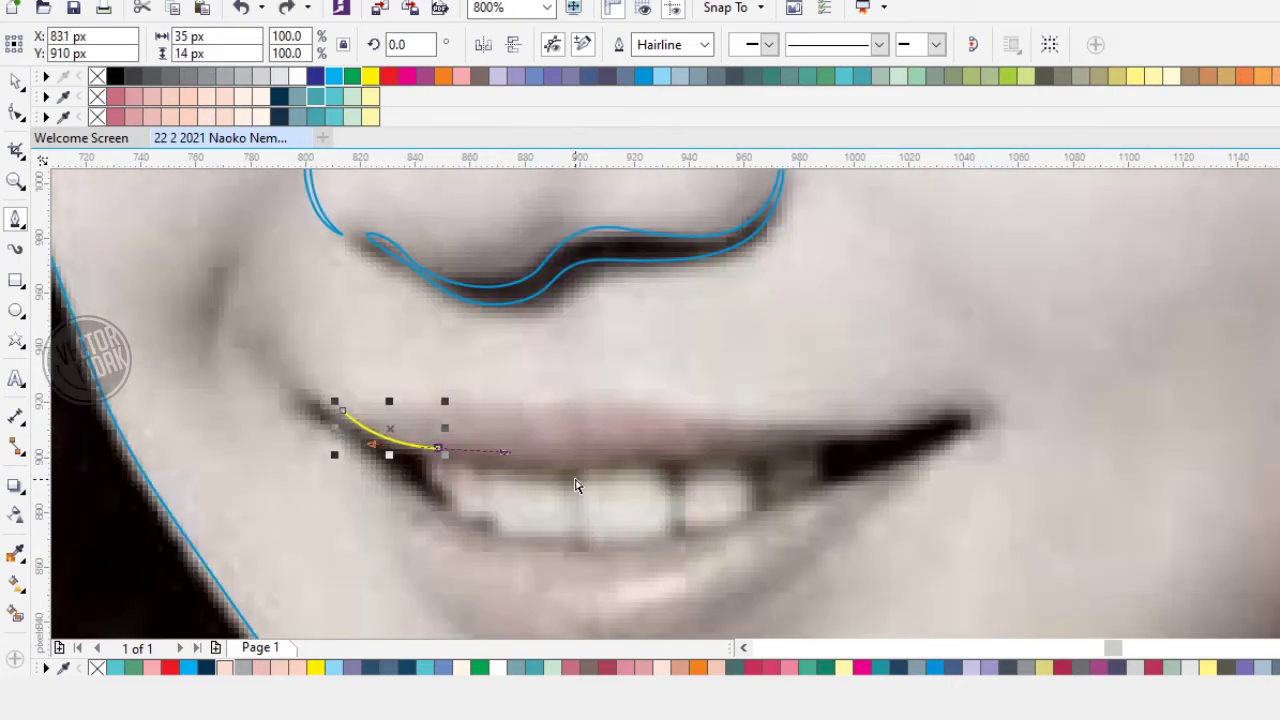
pyautogui.hotkey('ctrl', 'z')
# Step: Trace the upper edge of the mouth opening, about 179 px wide, with a small pointed notch, around the right corner
pyautogui.scroll(1, 537, 466)
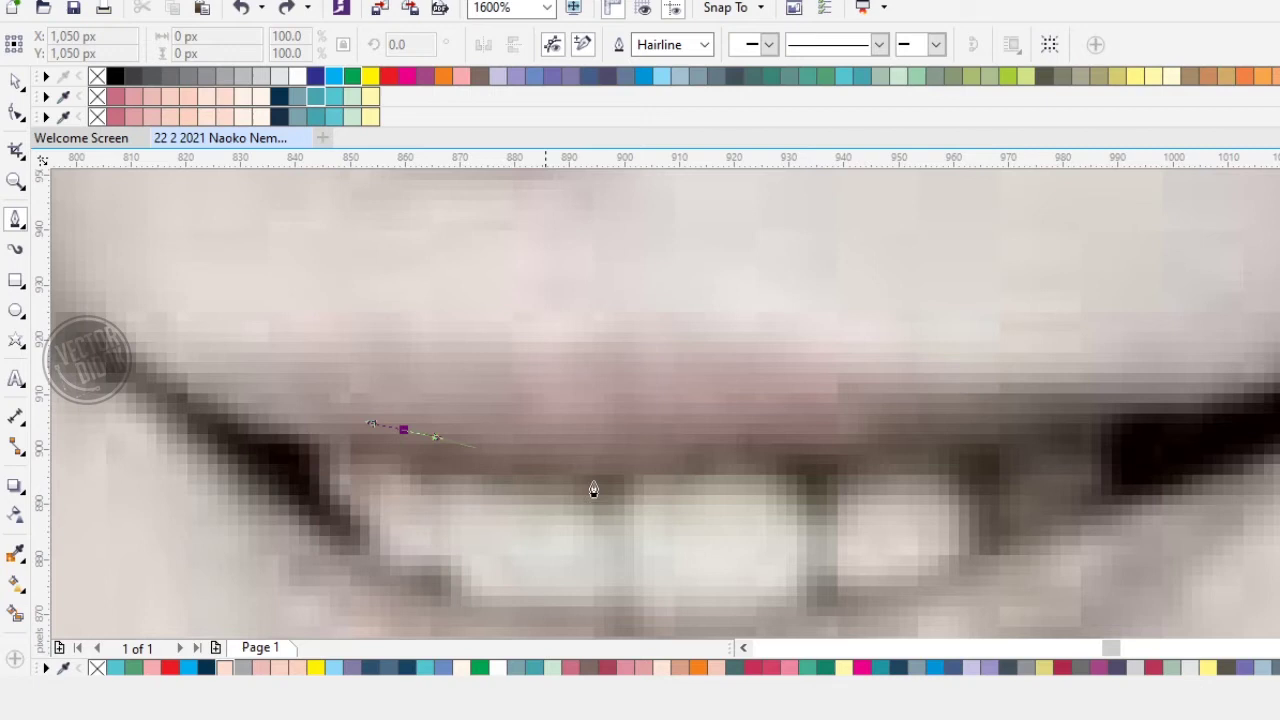
pyautogui.click(720, 461)
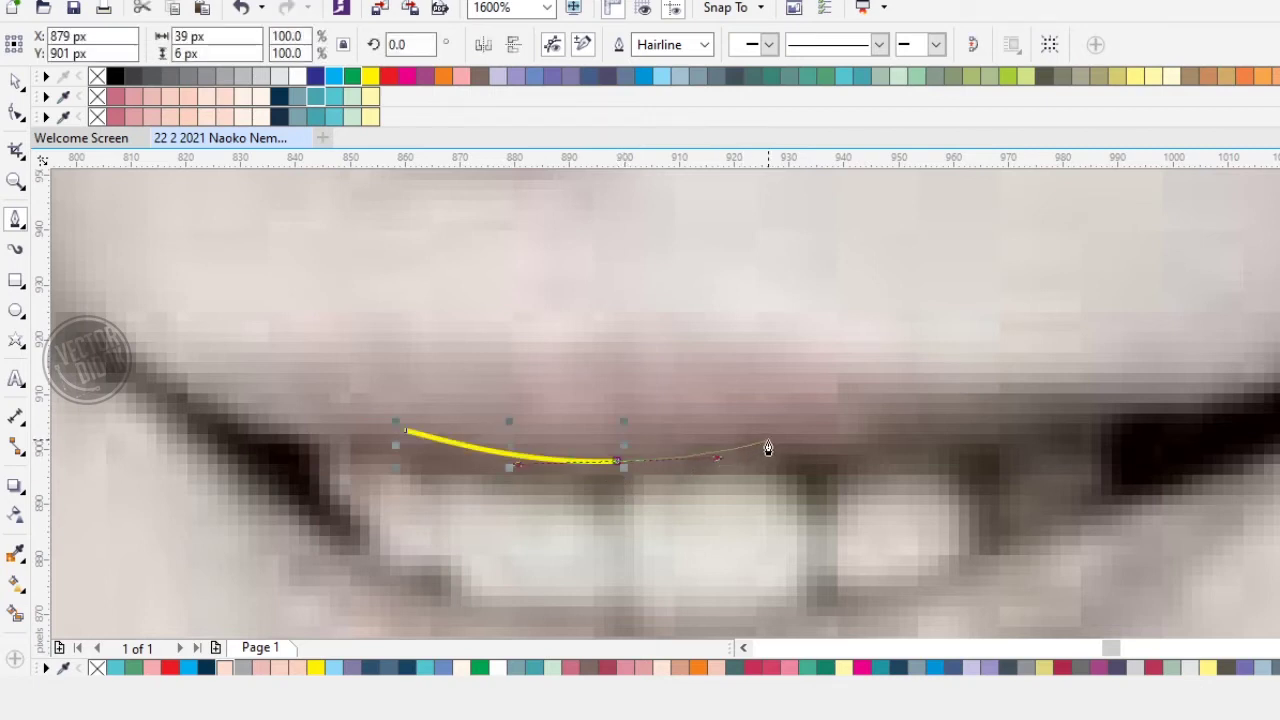
pyautogui.click(779, 441)
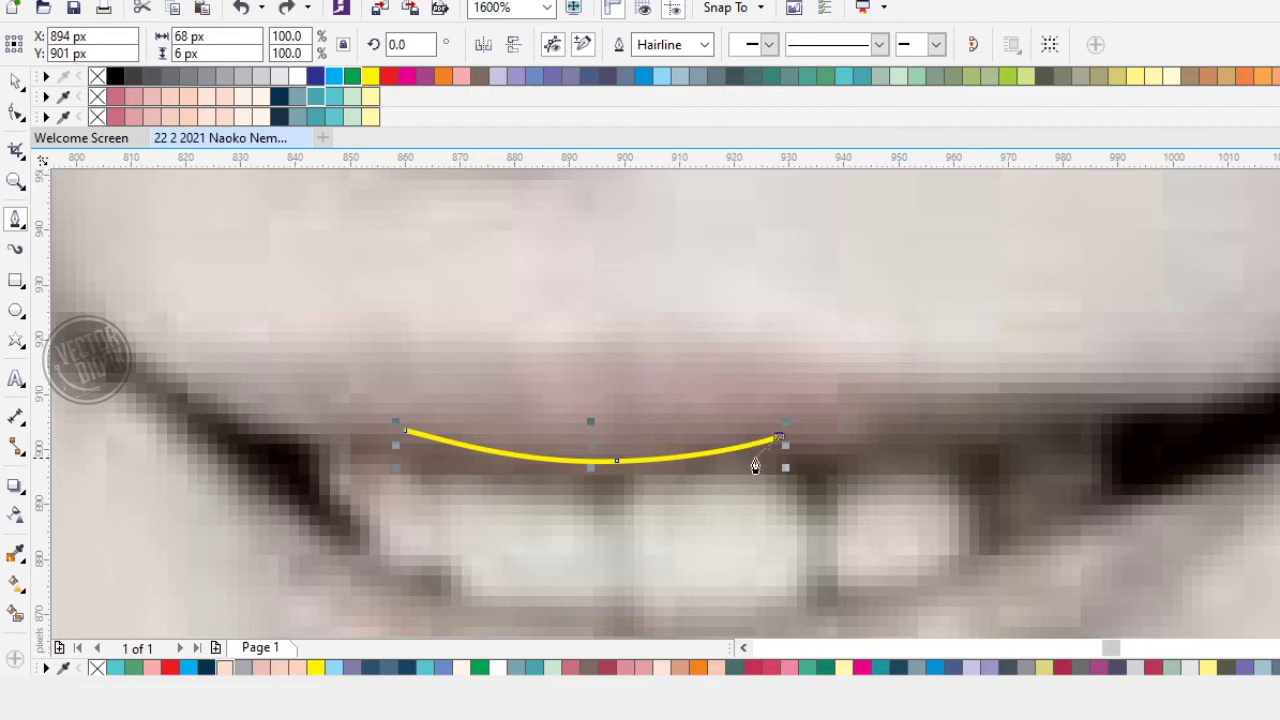
pyautogui.moveTo(884, 451); pyautogui.dragTo(619, 479)
pyautogui.moveTo(802, 457); pyautogui.dragTo(897, 436)
pyautogui.moveTo(1005, 421); pyautogui.dragTo(956, 438)
pyautogui.hotkey('ctrl', 'z')
pyautogui.click(933, 431)
pyautogui.hscroll(-3, 956, 445)
pyautogui.scroll(-2, 956, 445)
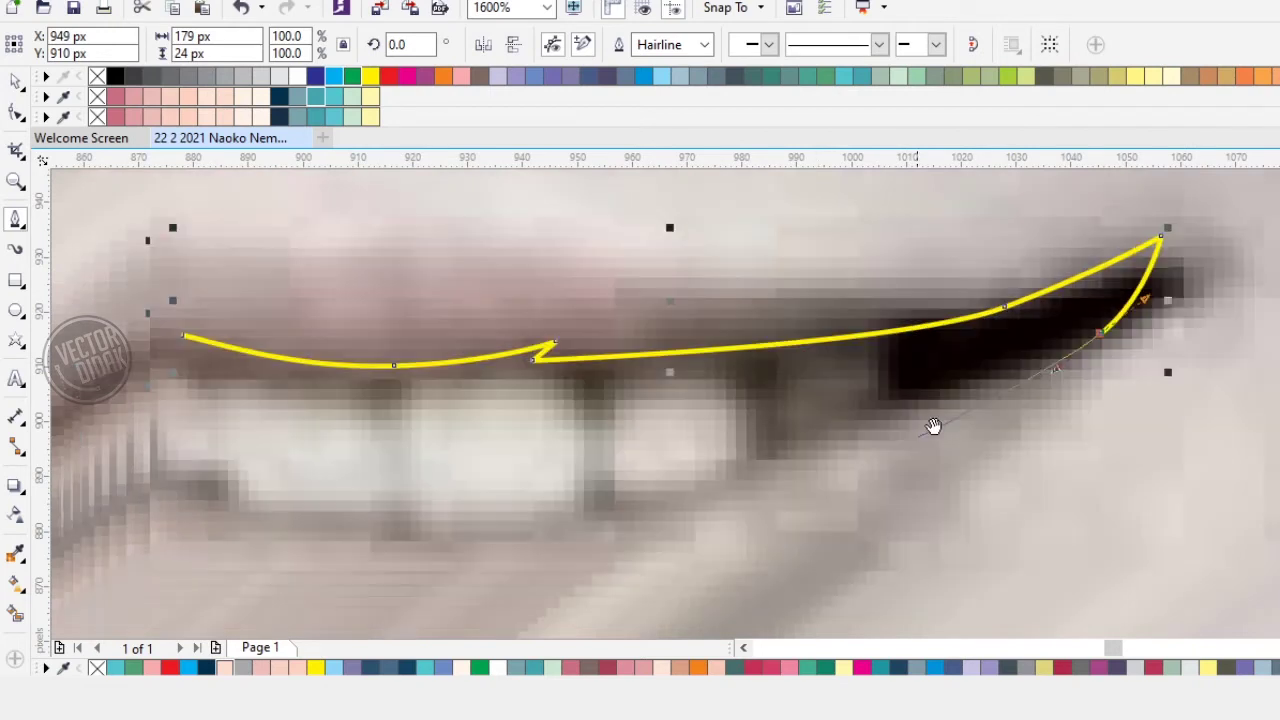
# Step: Continue the mouth outline along the lower edge beneath the teeth and up to the left mouth corner
pyautogui.click(810, 428)
pyautogui.moveTo(664, 478); pyautogui.dragTo(662, 479)
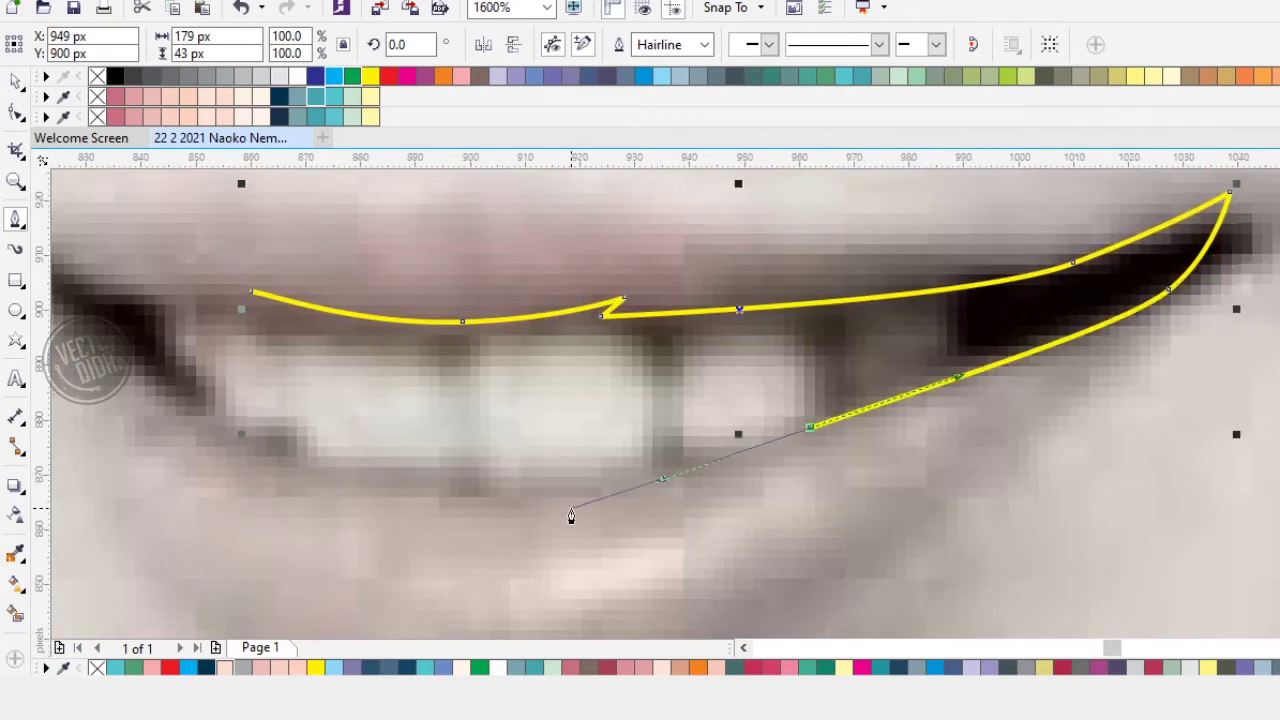
pyautogui.moveTo(571, 518); pyautogui.dragTo(941, 472)
pyautogui.moveTo(755, 446); pyautogui.dragTo(626, 437)
pyautogui.hscroll(-3, 843, 477)
pyautogui.scroll(1, 843, 477)
pyautogui.moveTo(790, 407); pyautogui.dragTo(706, 337)
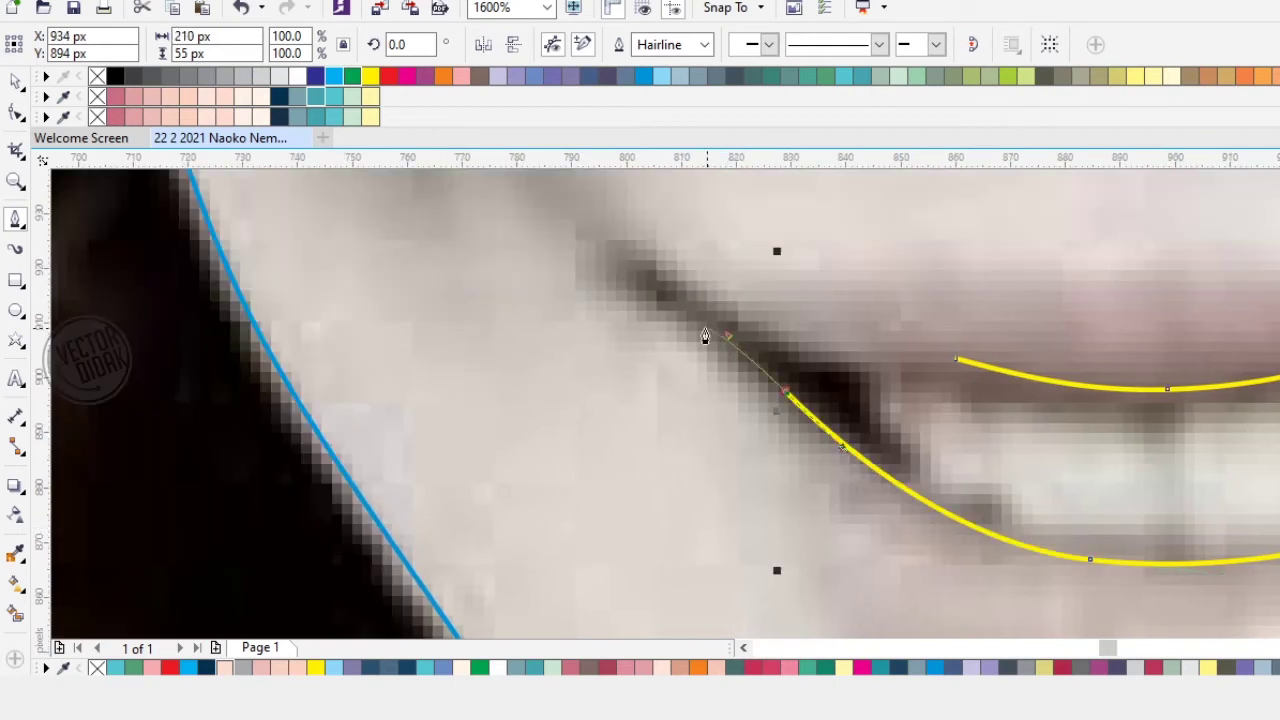
pyautogui.hscroll(-3, 858, 533)
pyautogui.scroll(3, 858, 533)
pyautogui.click(800, 498)
pyautogui.click(760, 429)
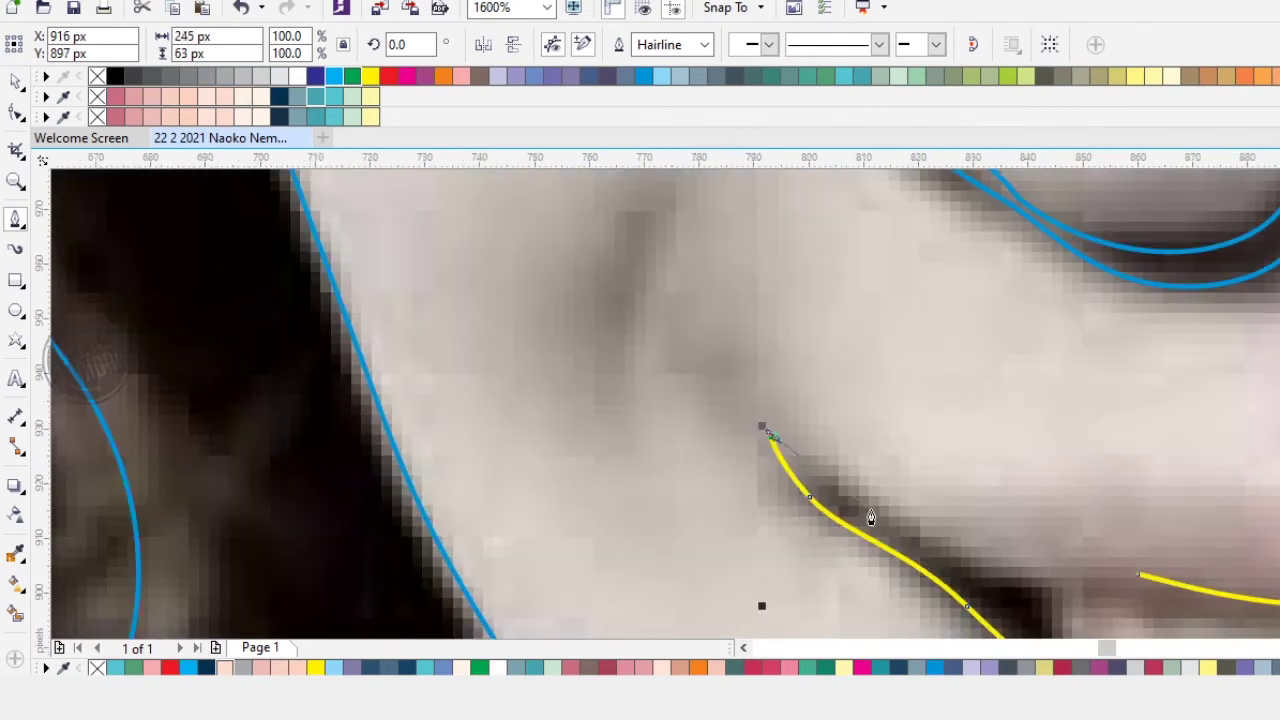
# Step: Close the mouth outline along its upper left edge with a small notch at the start, about 245 by 63 px overall
pyautogui.hscroll(3, 790, 450)
pyautogui.scroll(-2, 790, 450)
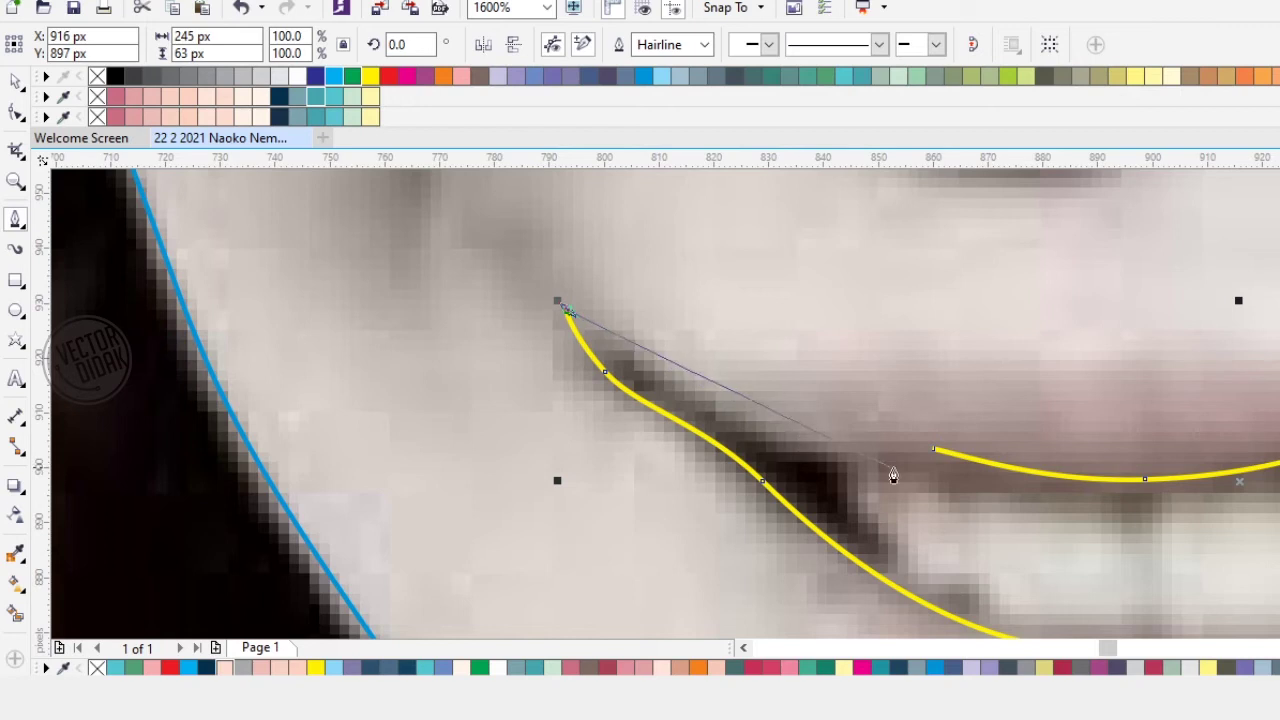
pyautogui.moveTo(940, 462); pyautogui.dragTo(1165, 462)
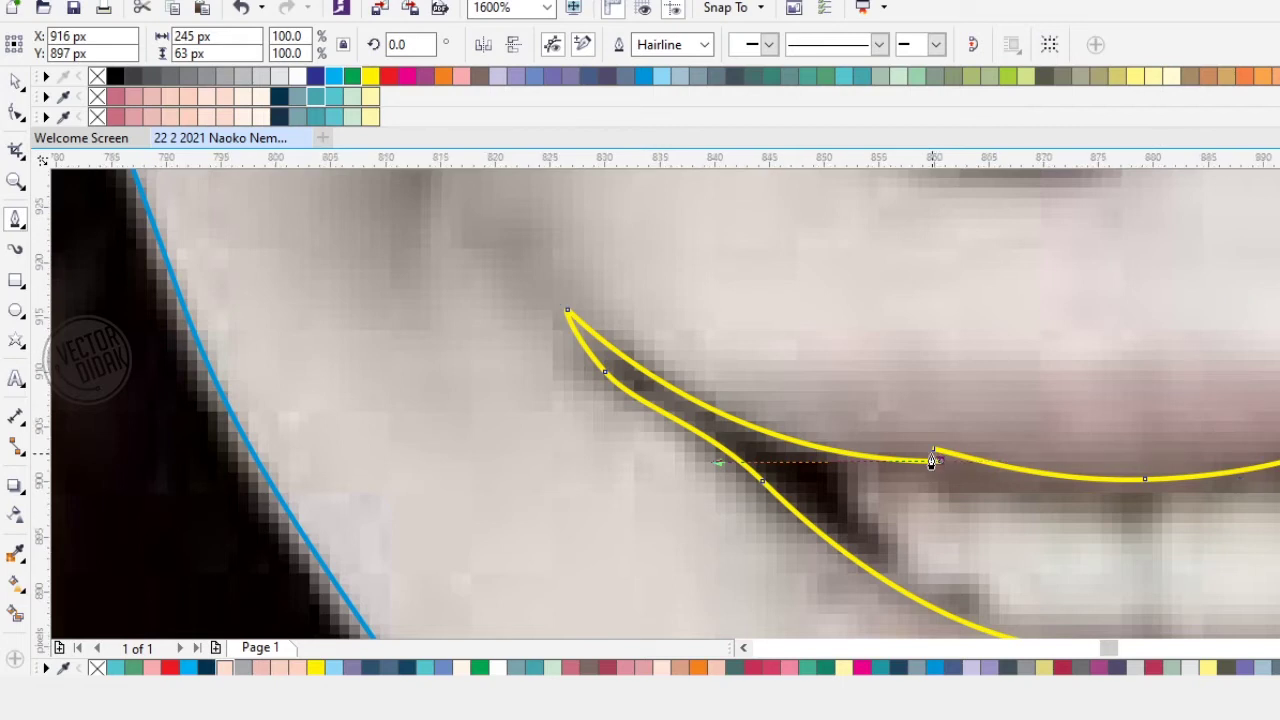
pyautogui.scroll(2, 944, 468)
pyautogui.click(935, 431)
pyautogui.scroll(-2, 910, 478)
# Step: Trace the teeth area inside the mouth along its upper edge, rounded right end and lower edge to the centre
pyautogui.moveTo(986, 508); pyautogui.dragTo(429, 345)
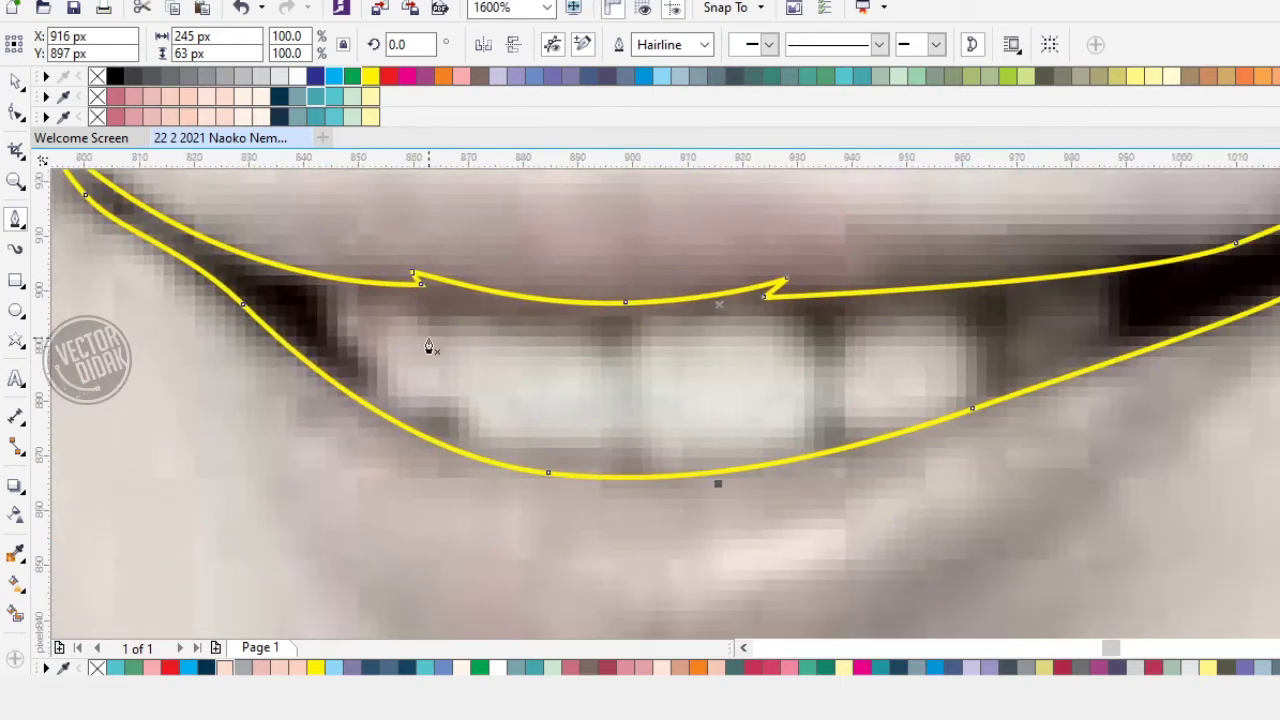
pyautogui.click(341, 314)
pyautogui.moveTo(627, 320); pyautogui.dragTo(760, 319)
pyautogui.moveTo(964, 309); pyautogui.dragTo(754, 369)
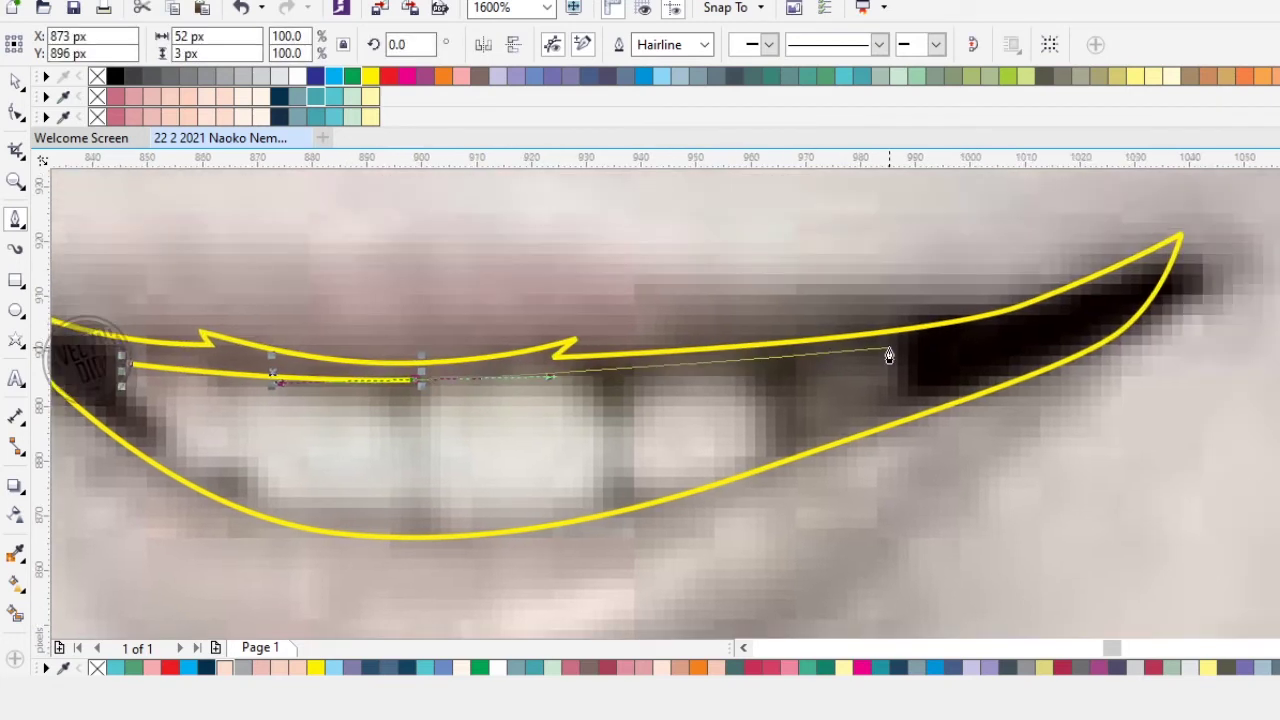
pyautogui.doubleClick(889, 351)
pyautogui.moveTo(836, 420); pyautogui.dragTo(769, 441)
pyautogui.moveTo(631, 479); pyautogui.dragTo(798, 448)
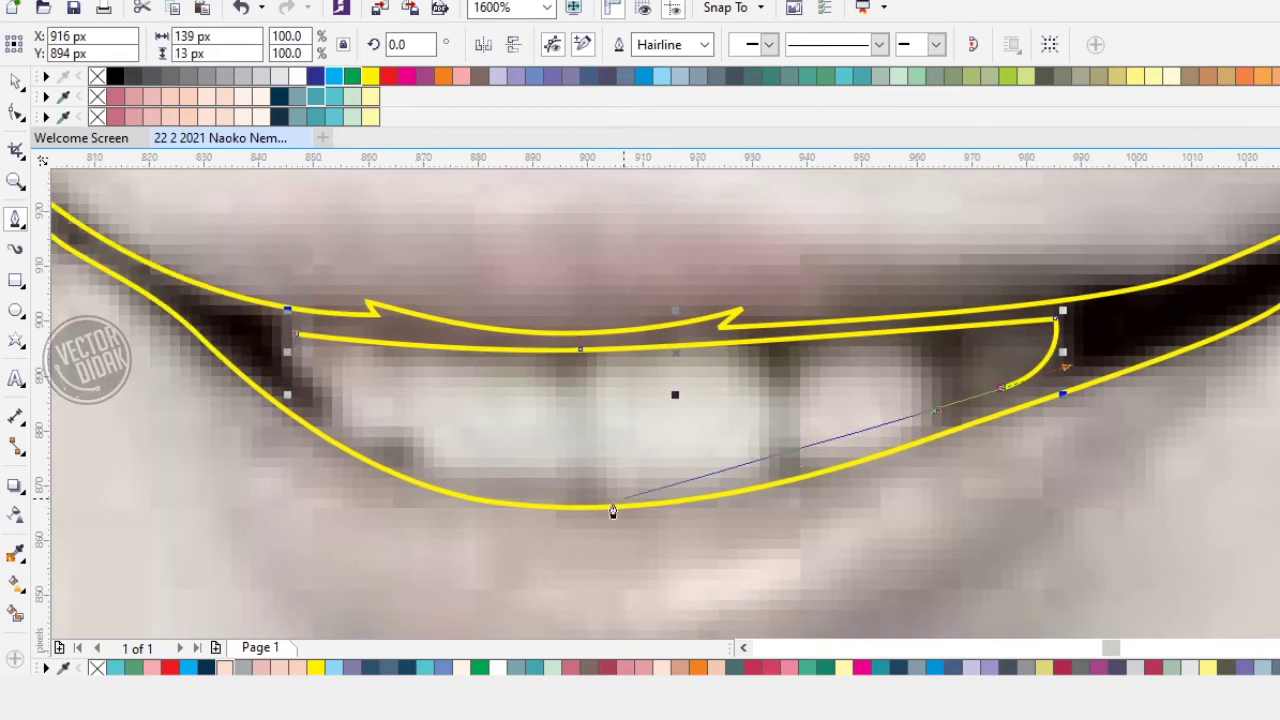
pyautogui.moveTo(585, 498); pyautogui.dragTo(376, 507)
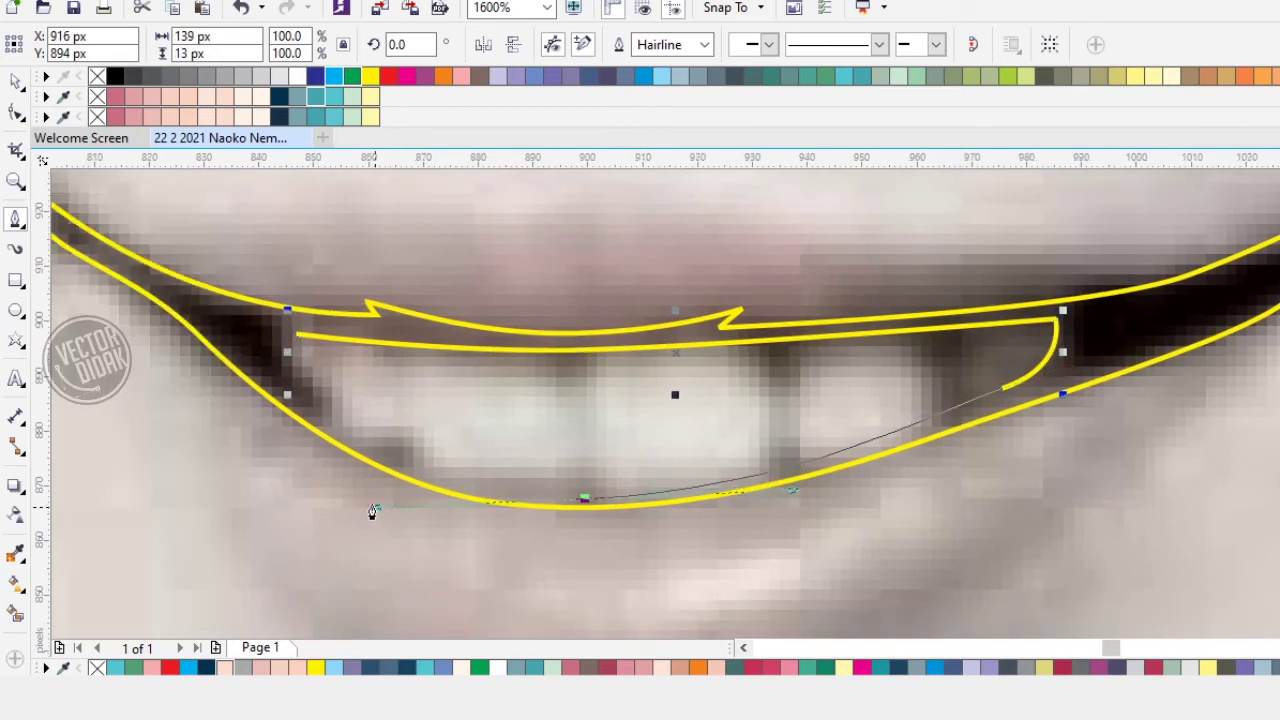
# Step: Close the teeth outline around its stepped left end, making it about 140 by 33 px overall
pyautogui.scroll(1, 340, 420)
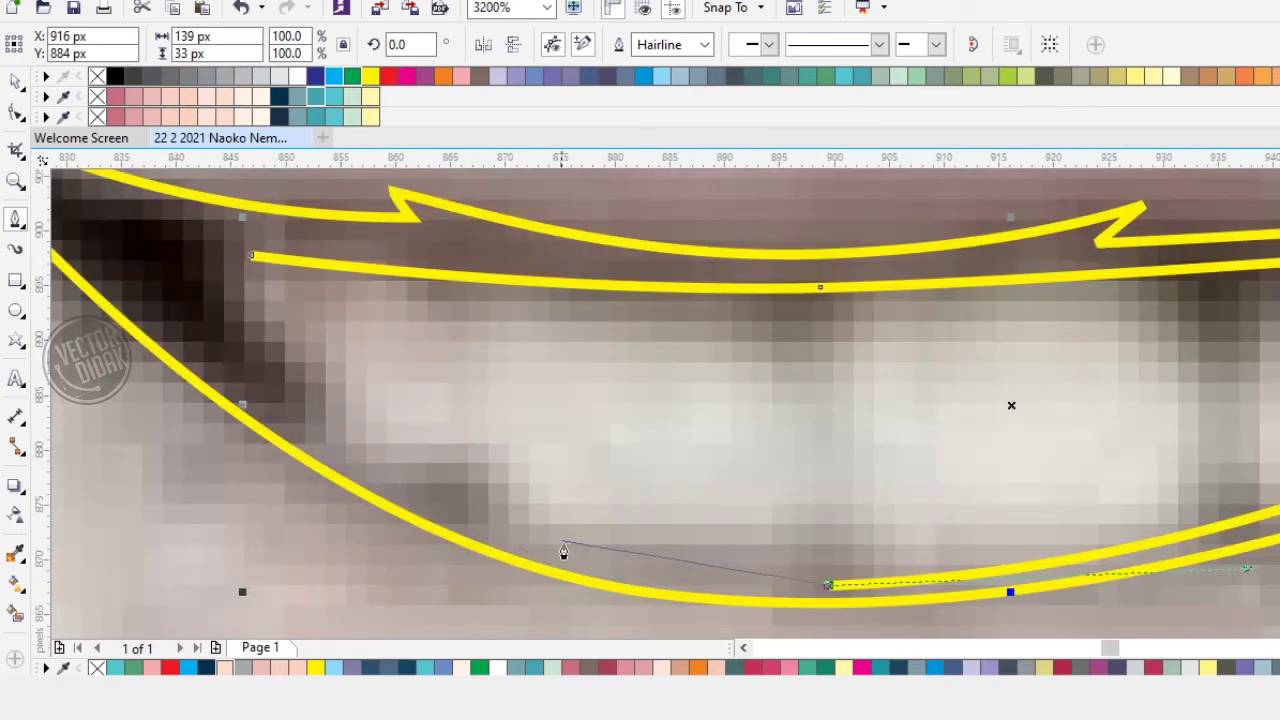
pyautogui.moveTo(545, 545); pyautogui.dragTo(501, 566)
pyautogui.click(468, 469)
pyautogui.moveTo(412, 540); pyautogui.dragTo(382, 511)
pyautogui.moveTo(342, 453); pyautogui.dragTo(297, 396)
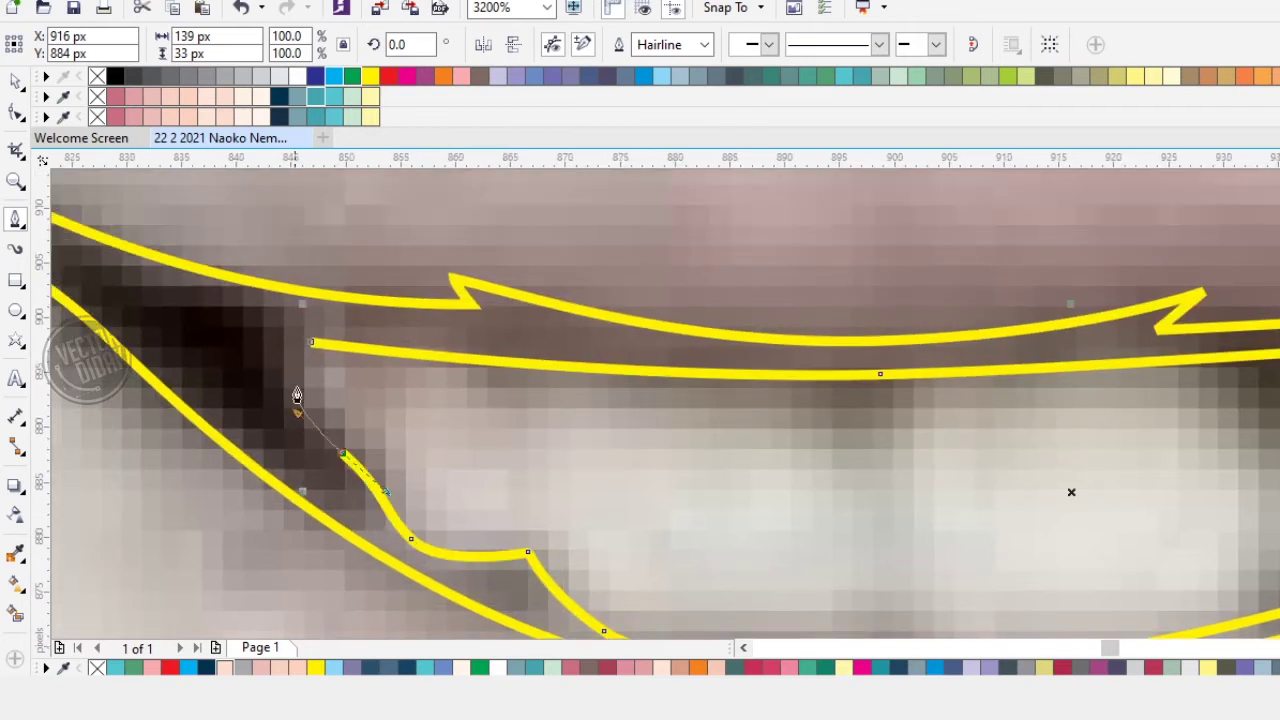
pyautogui.click(311, 346)
pyautogui.scroll(-1, 487, 444)
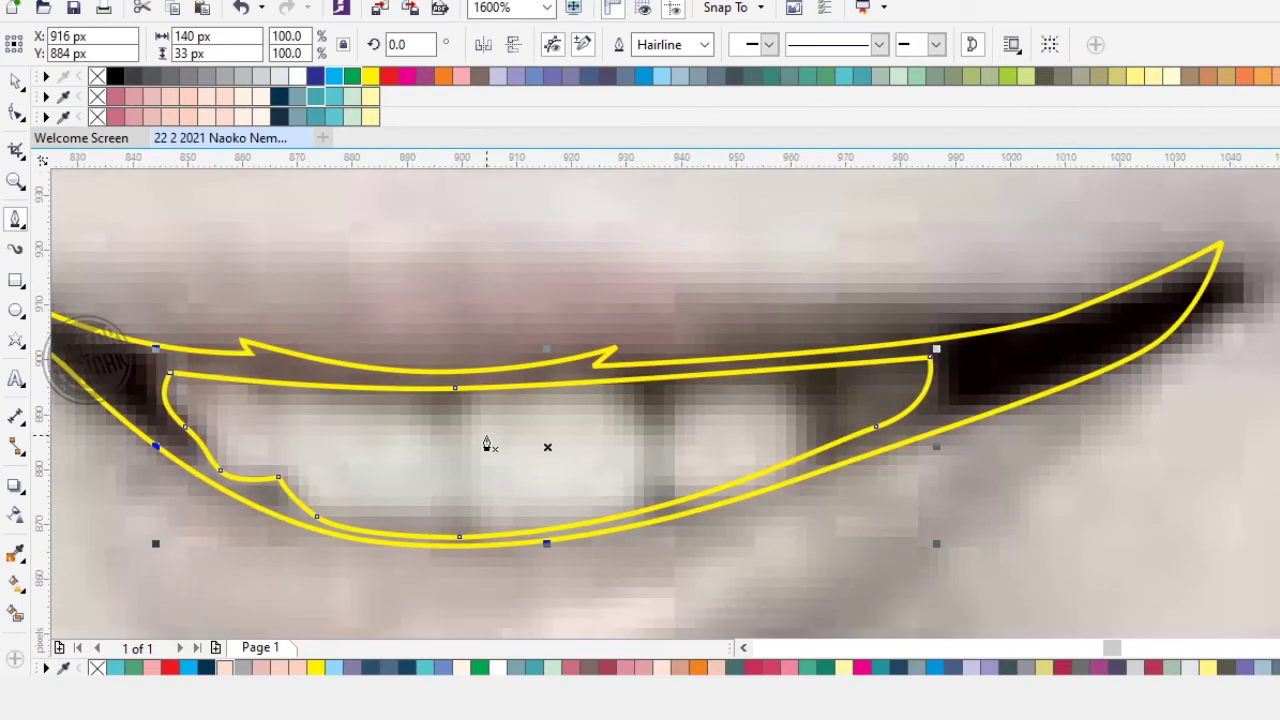
pyautogui.scroll(1, 673, 430)
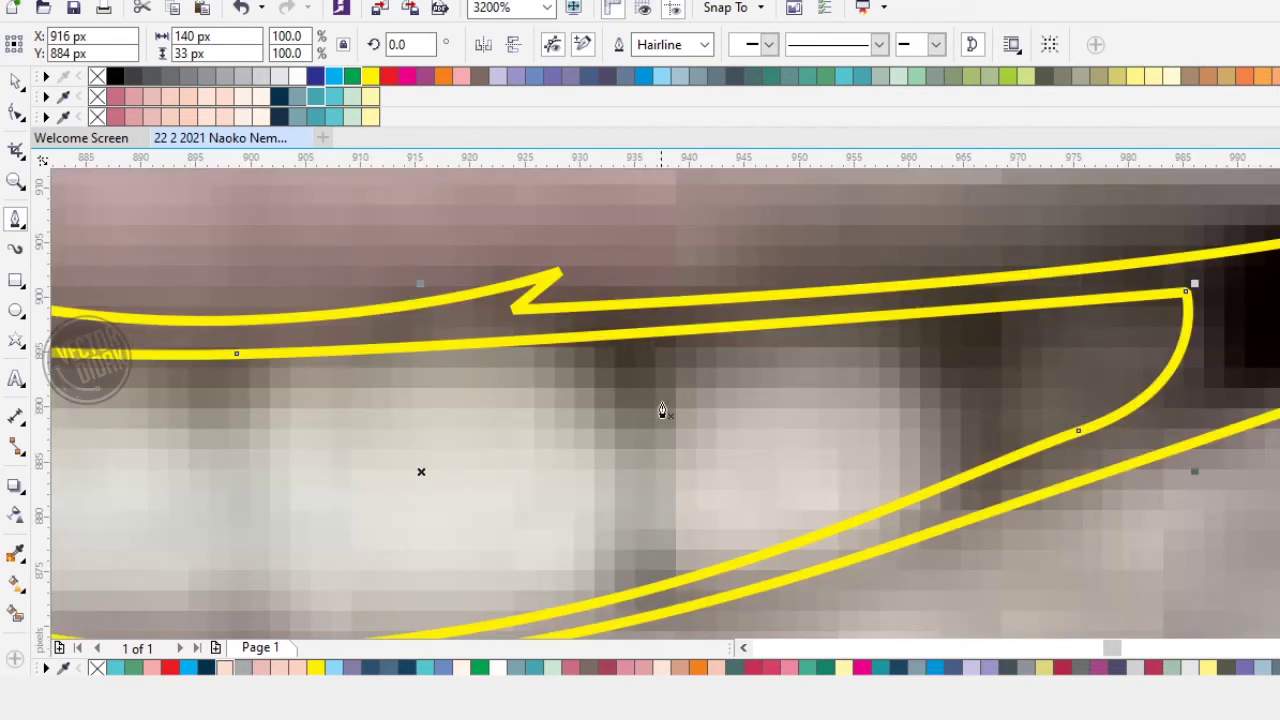
pyautogui.scroll(-1, 662, 410)
pyautogui.scroll(1, 658, 410)
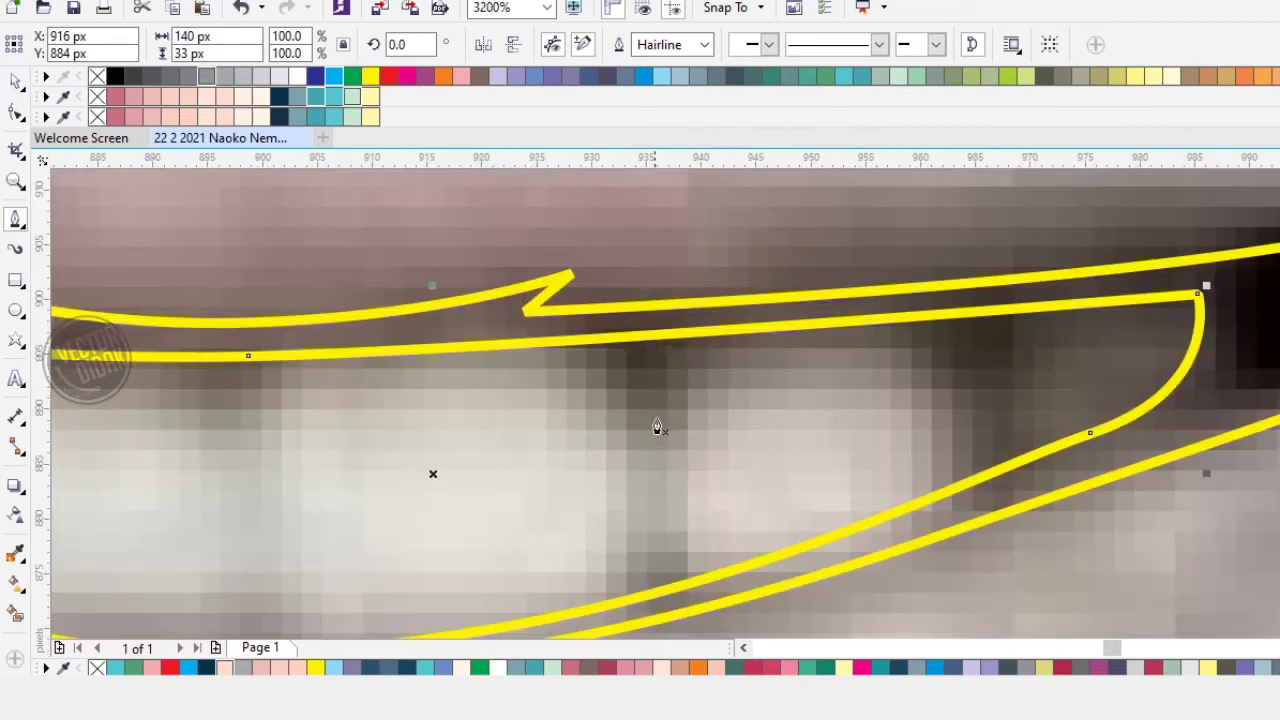
pyautogui.moveTo(658, 428); pyautogui.dragTo(637, 348)
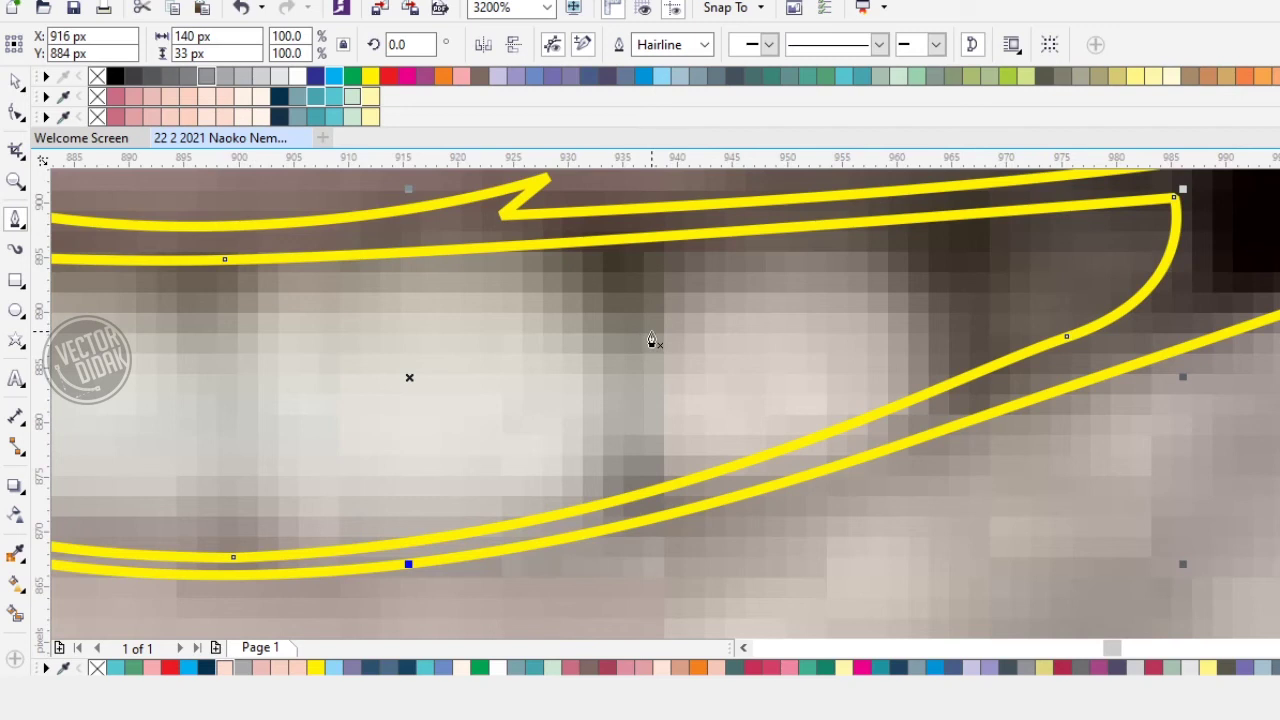
pyautogui.scroll(-1, 622, 309)
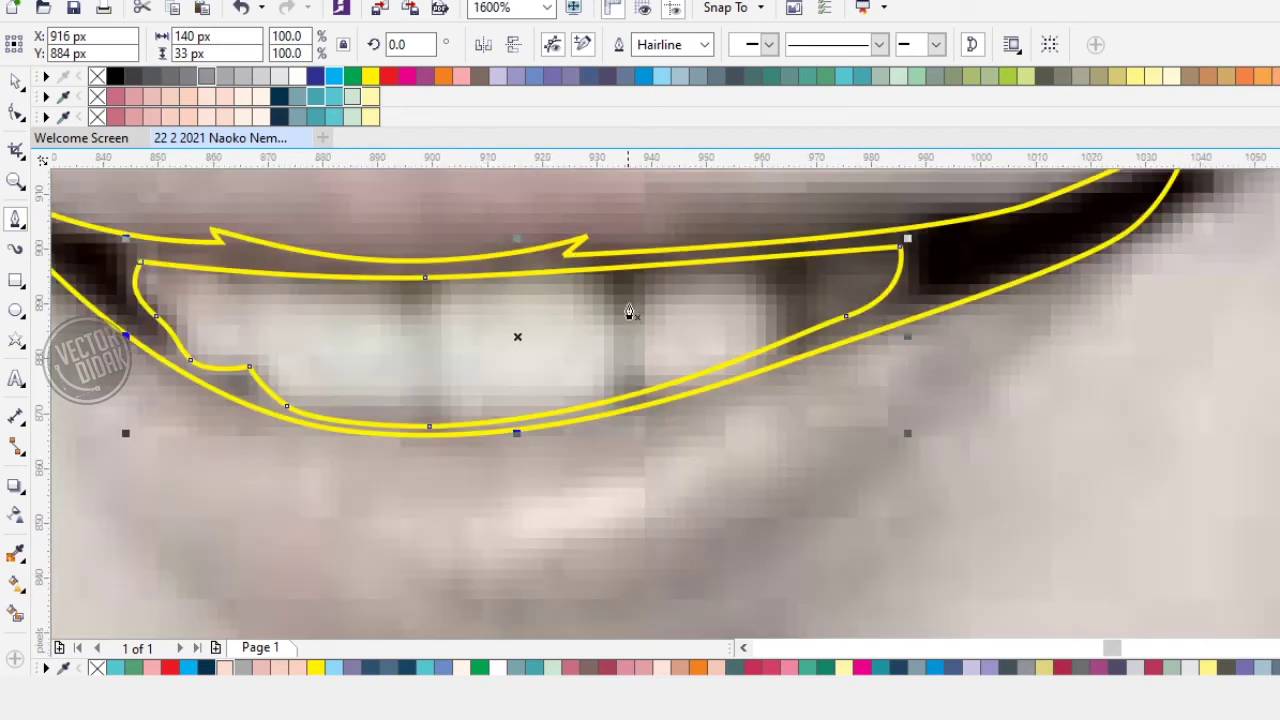
# Step: Cut the teeth outline out of the mouth shape with Back Minus Front
pyautogui.click(15, 81)
pyautogui.keyDown('shift'); pyautogui.click(961, 255); pyautogui.keyUp('shift')
pyautogui.click(740, 46)
pyautogui.scroll(-2, 738, 424)
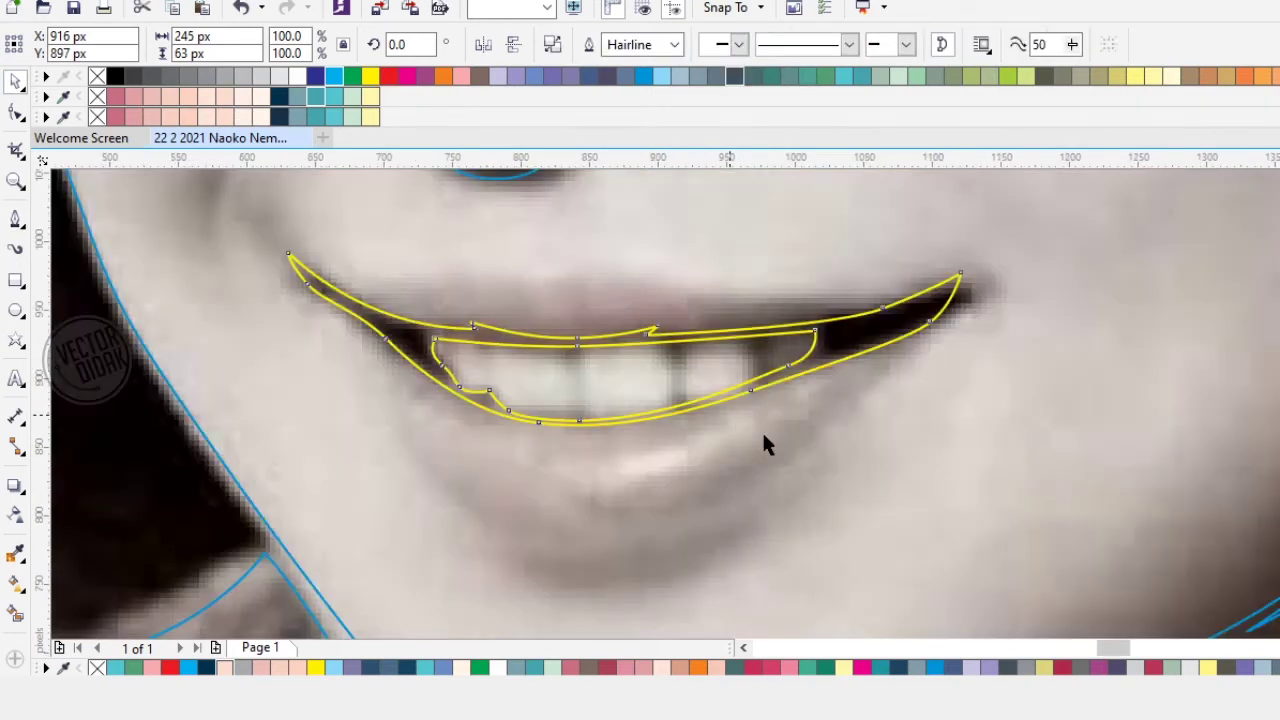
pyautogui.click(801, 425)
pyautogui.click(818, 376)
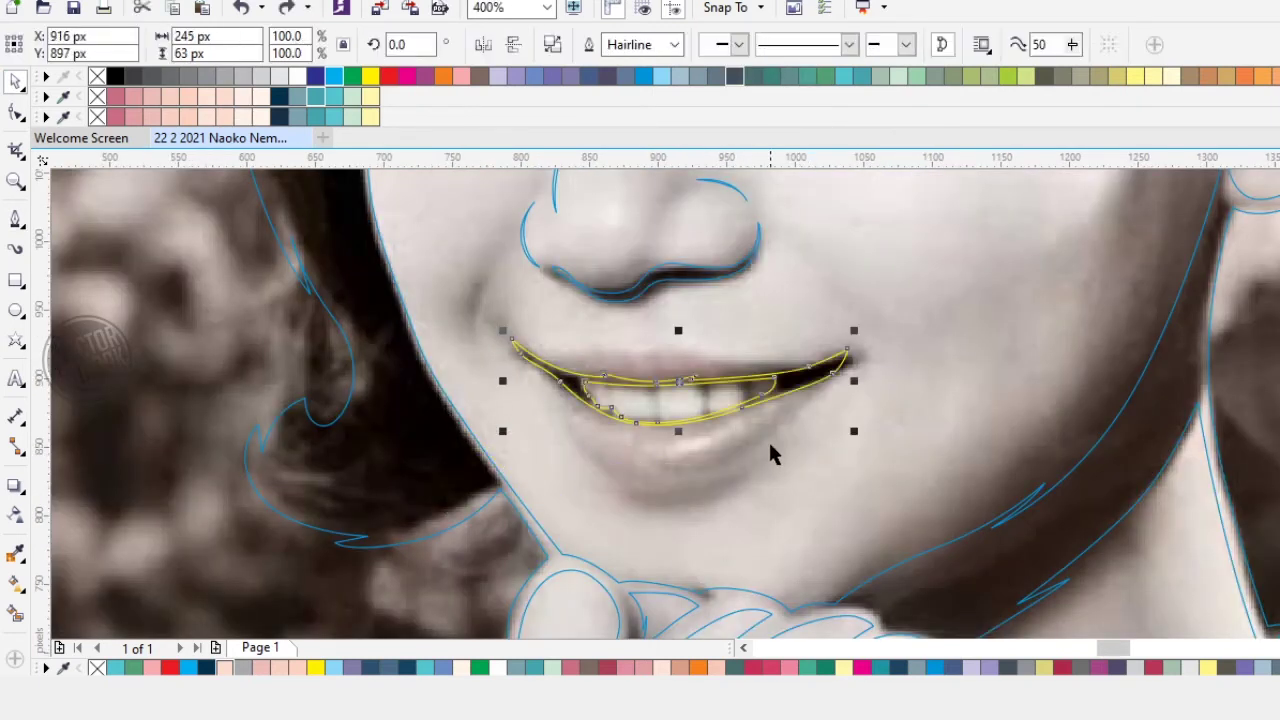
# Step: Weld the mouth shape to the main silhouette and clear the selection
pyautogui.keyDown('shift'); pyautogui.click(367, 281); pyautogui.keyUp('shift')
pyautogui.click(591, 44)
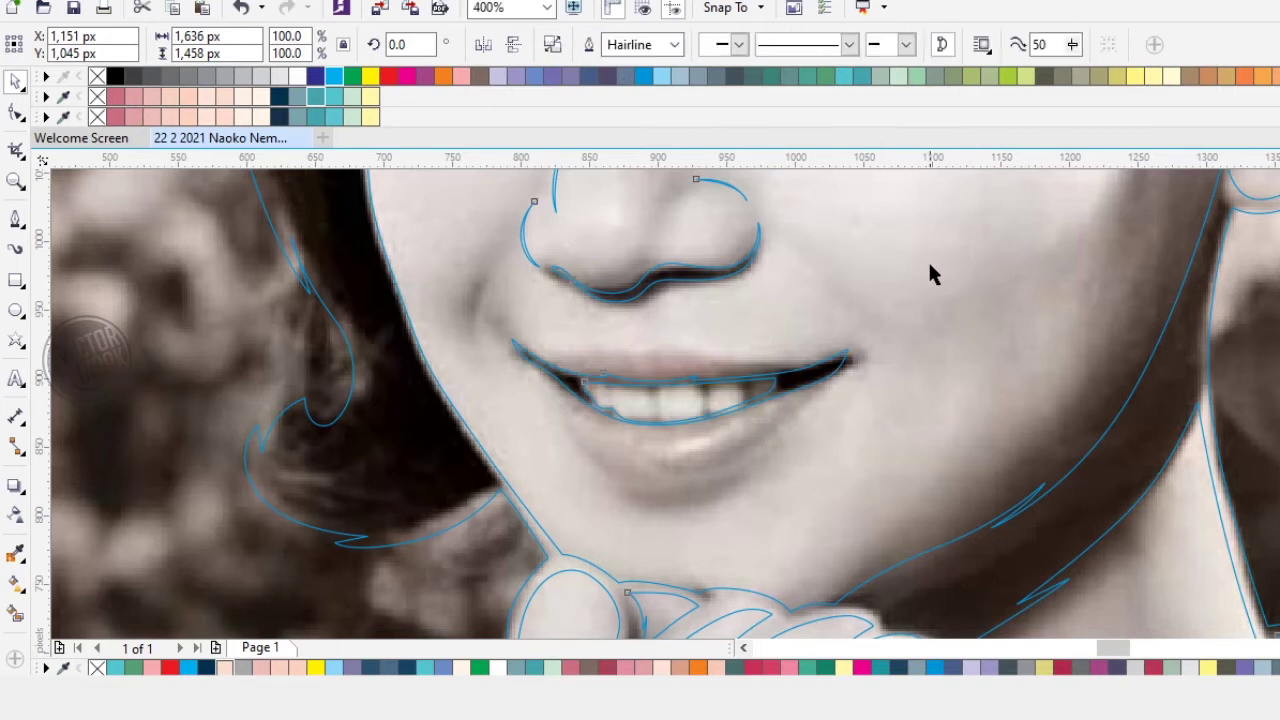
pyautogui.press('Escape')
# Step: Draw a downward-bowed curve about 152 by 42 px along the lower lip's bottom edge
pyautogui.scroll(2, 672, 461)
pyautogui.scroll(-1, 529, 329)
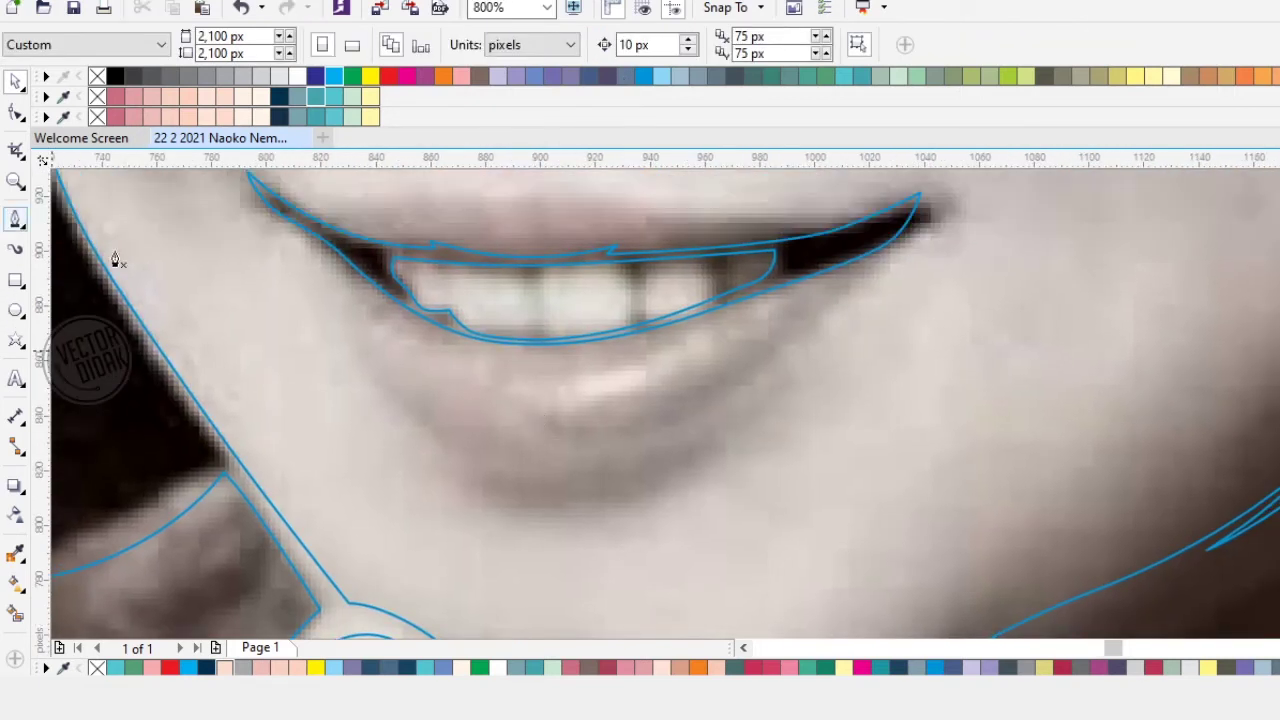
pyautogui.click(366, 353)
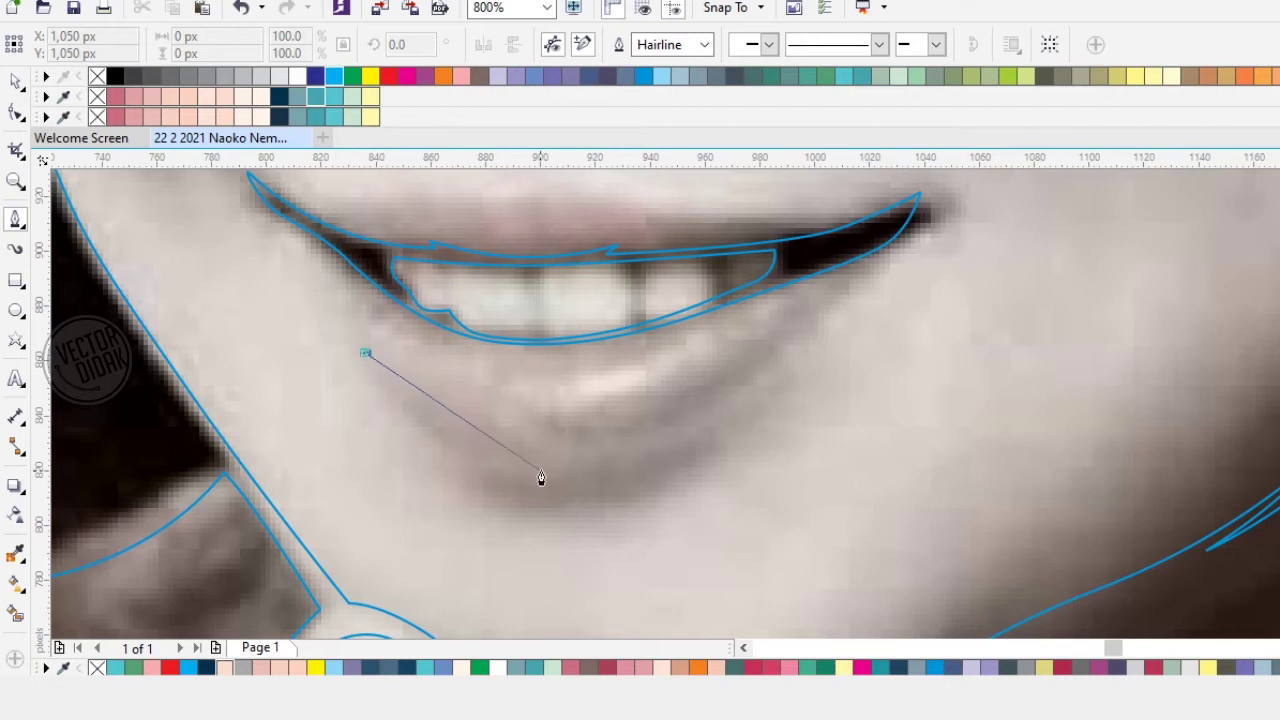
pyautogui.moveTo(551, 462); pyautogui.dragTo(670, 463)
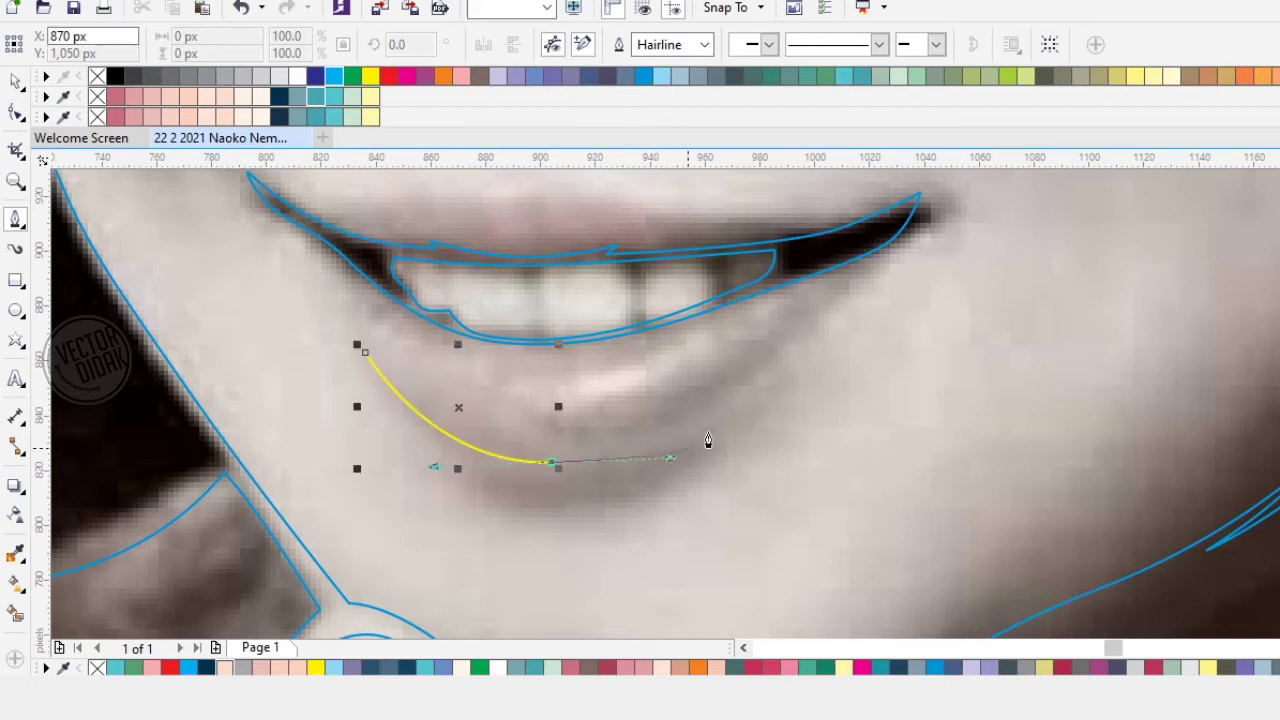
pyautogui.click(783, 354)
pyautogui.scroll(2, 586, 491)
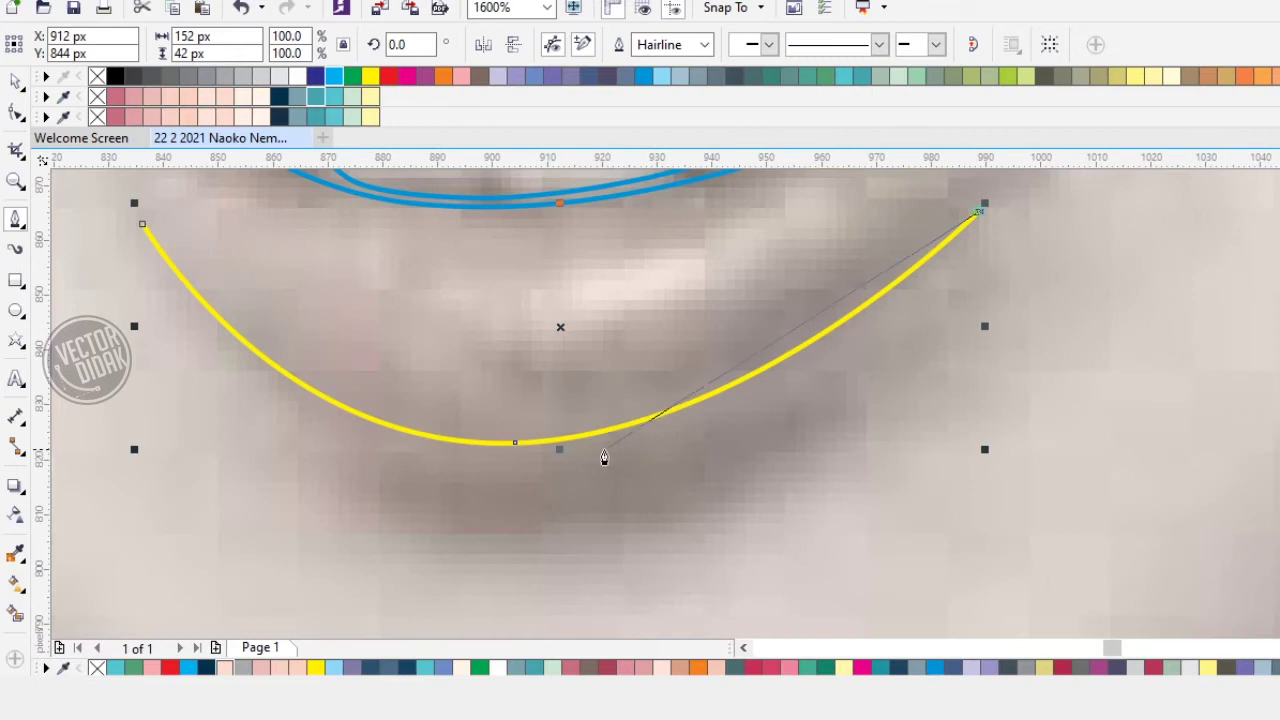
# Step: Close the lower lip shadow beneath the curve with a pointed notch on each side, about 152 by 51 px overall
pyautogui.moveTo(577, 458); pyautogui.dragTo(378, 490)
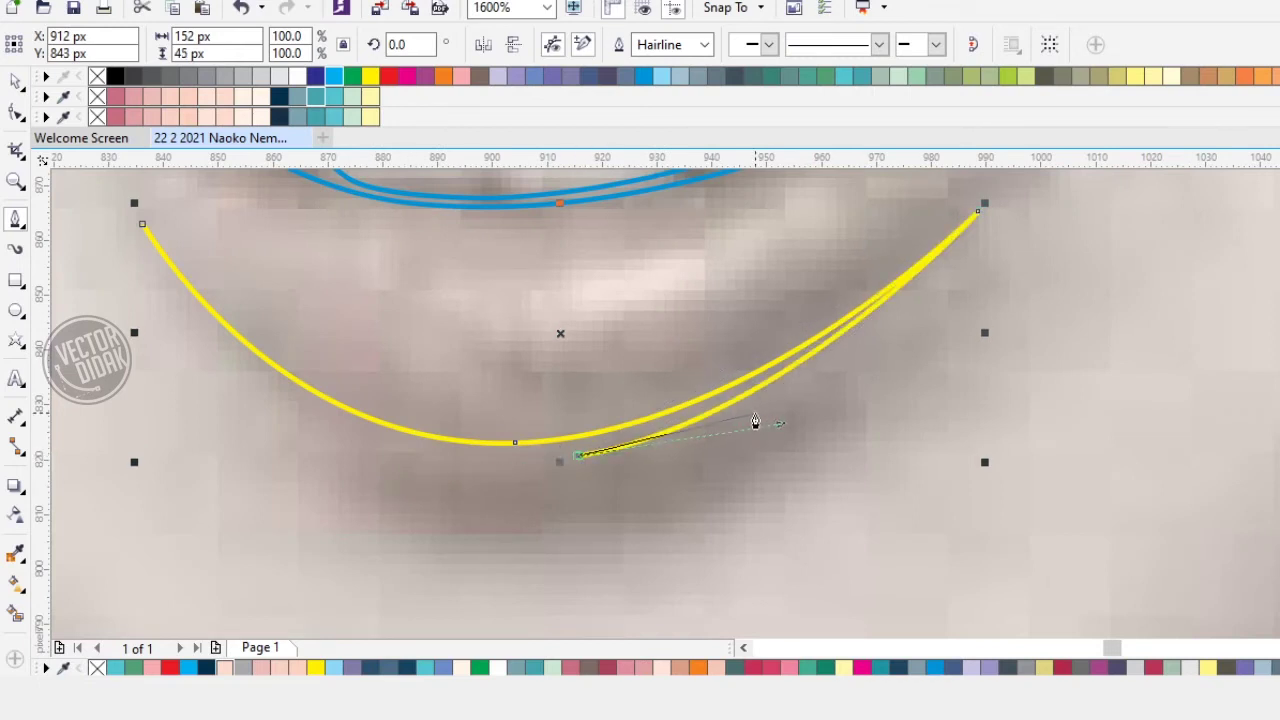
pyautogui.moveTo(741, 414); pyautogui.dragTo(811, 376)
pyautogui.moveTo(609, 507); pyautogui.dragTo(593, 471)
pyautogui.moveTo(484, 422); pyautogui.dragTo(614, 434)
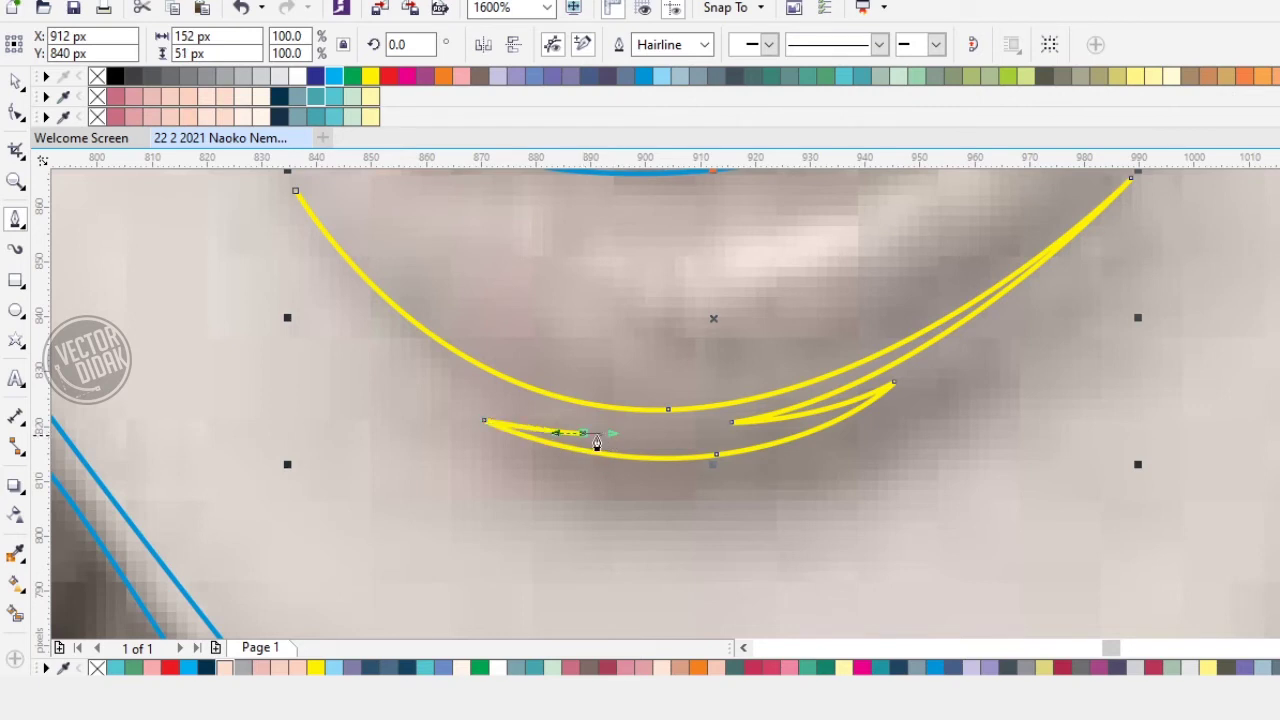
pyautogui.keyDown('alt'); pyautogui.click(586, 434); pyautogui.keyUp('alt')
pyautogui.moveTo(352, 236); pyautogui.dragTo(560, 423)
pyautogui.scroll(-1, 628, 441)
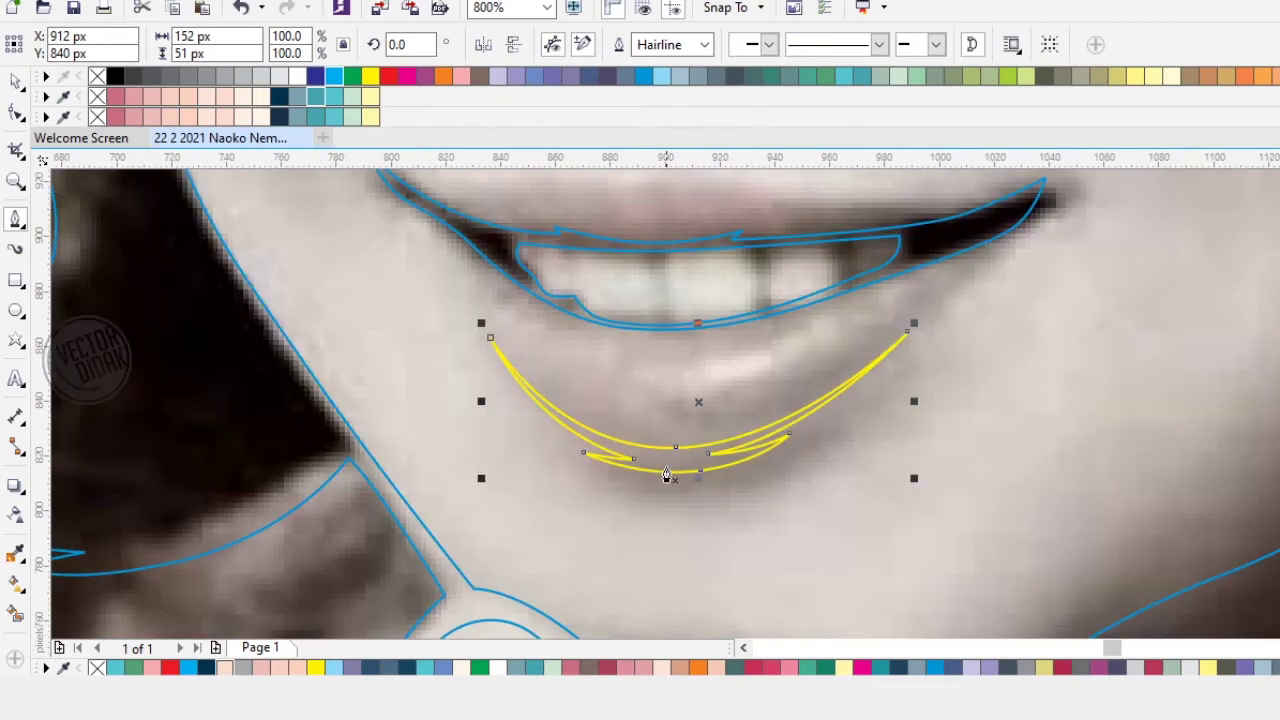
# Step: Weld the lower lip shadow to the main silhouette
pyautogui.click(15, 80)
pyautogui.click(483, 256)
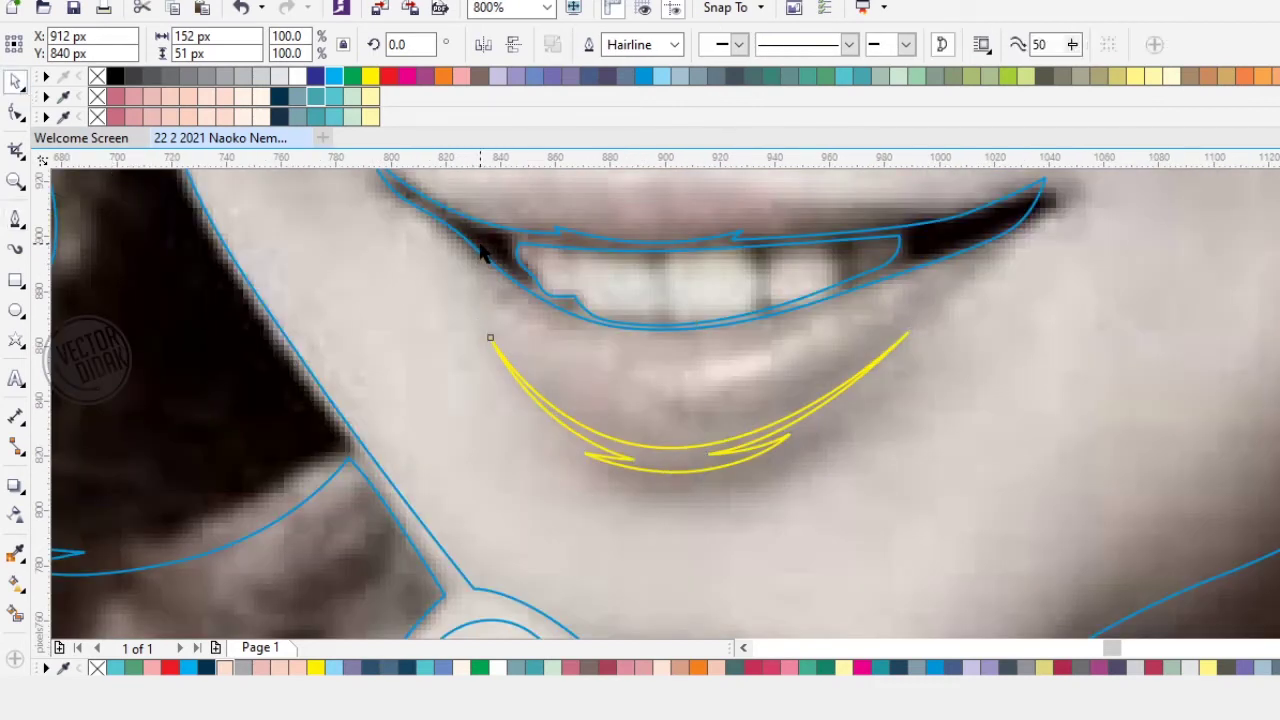
pyautogui.click(588, 47)
pyautogui.scroll(2, 537, 337)
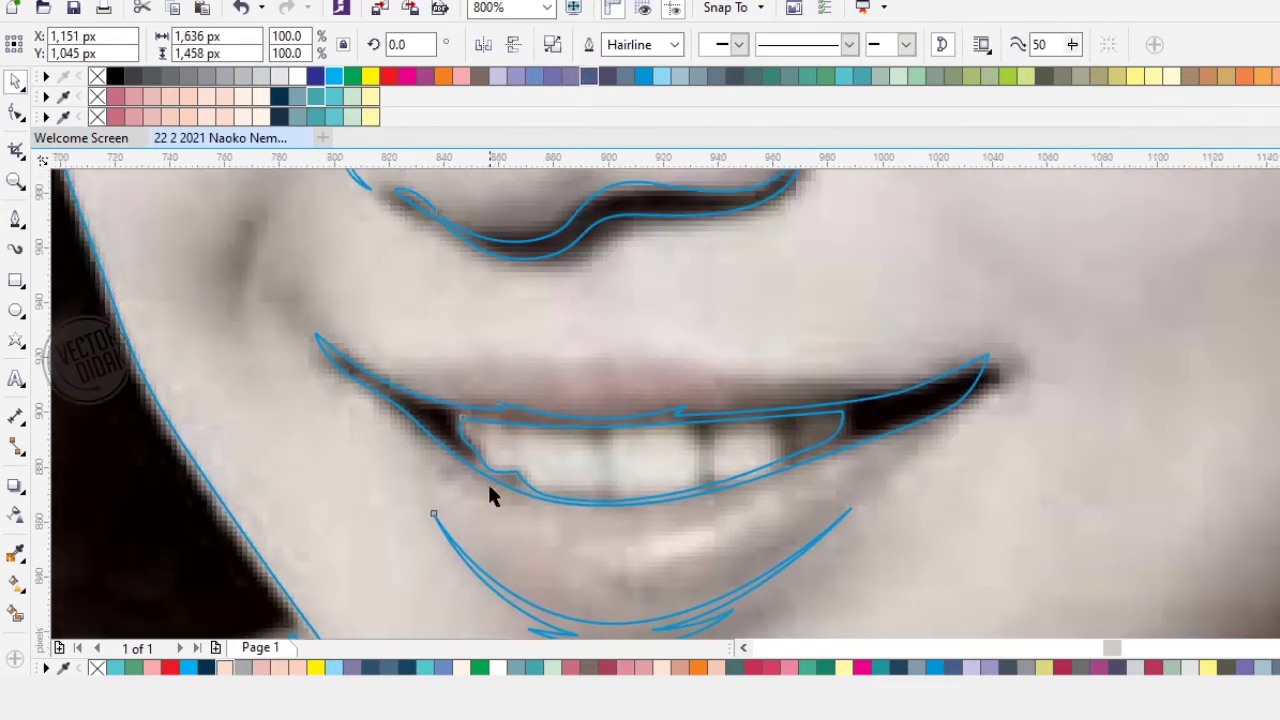
# Step: Try to draw a wavy curve about 62 by 5 px along the upper lip's top edge with the Pen tool
pyautogui.click(15, 222)
pyautogui.scroll(1, 484, 385)
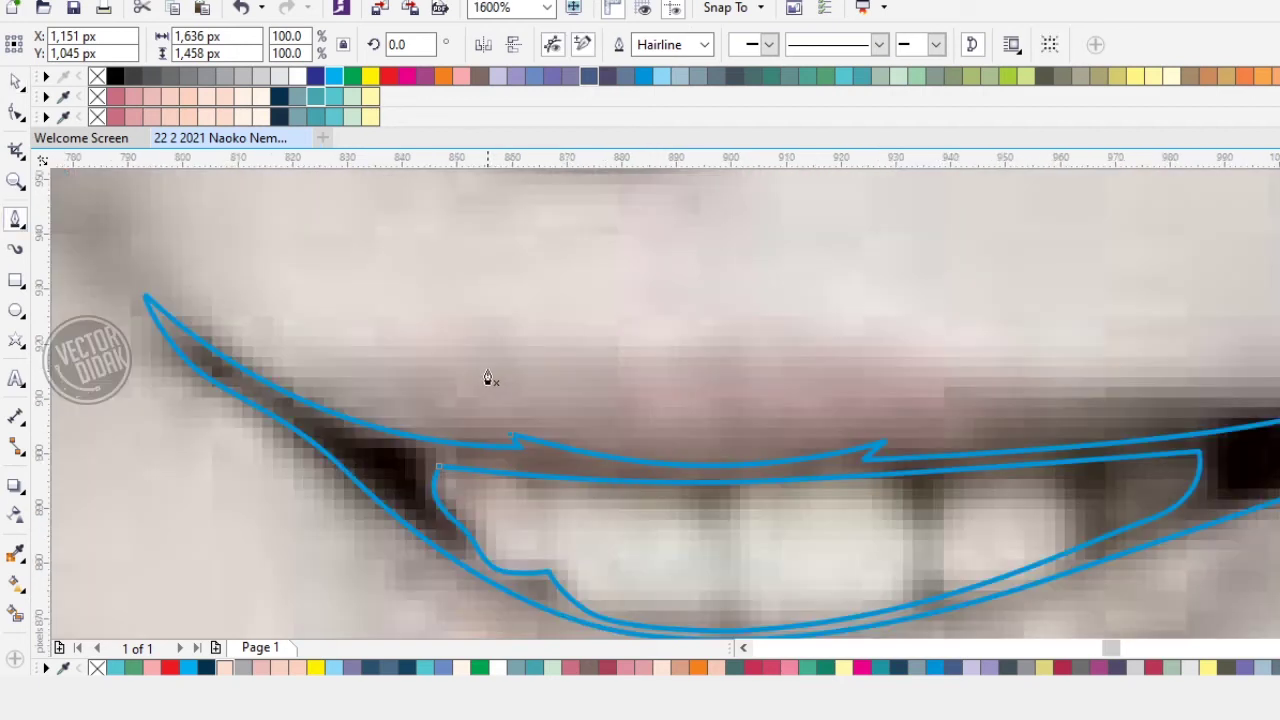
pyautogui.scroll(-1, 496, 373)
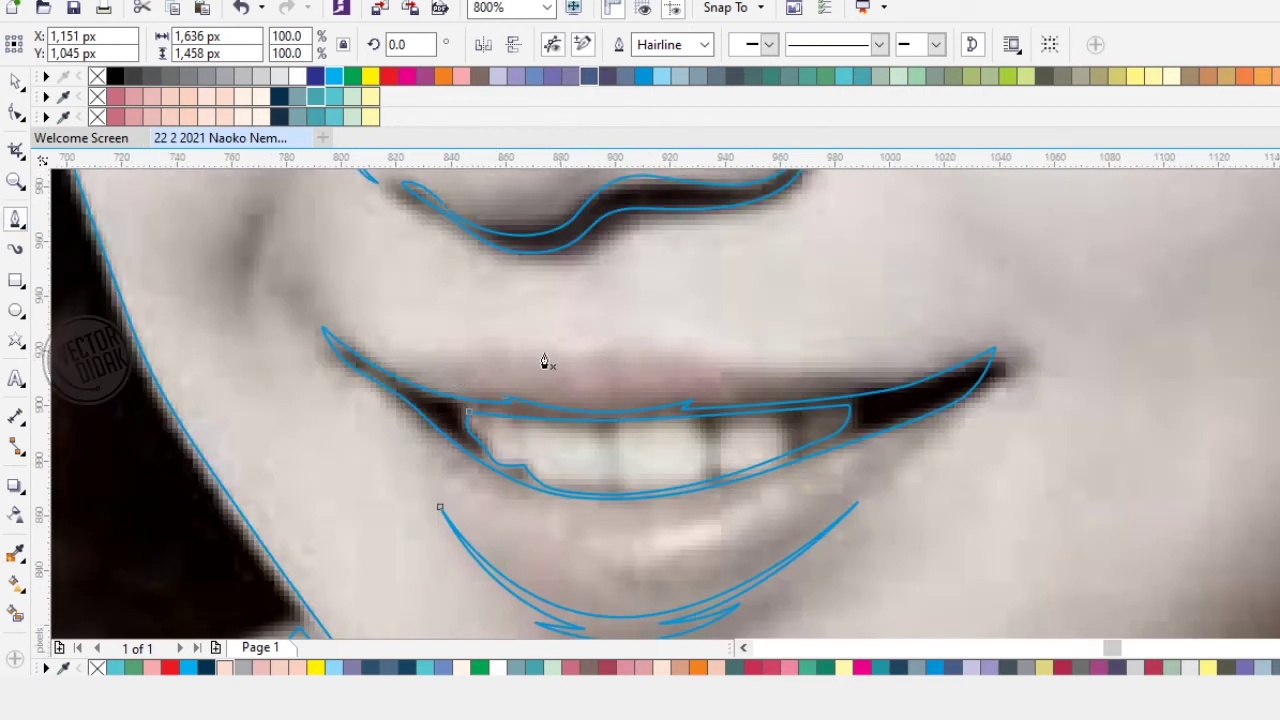
pyautogui.scroll(1, 544, 362)
pyautogui.scroll(-1, 540, 363)
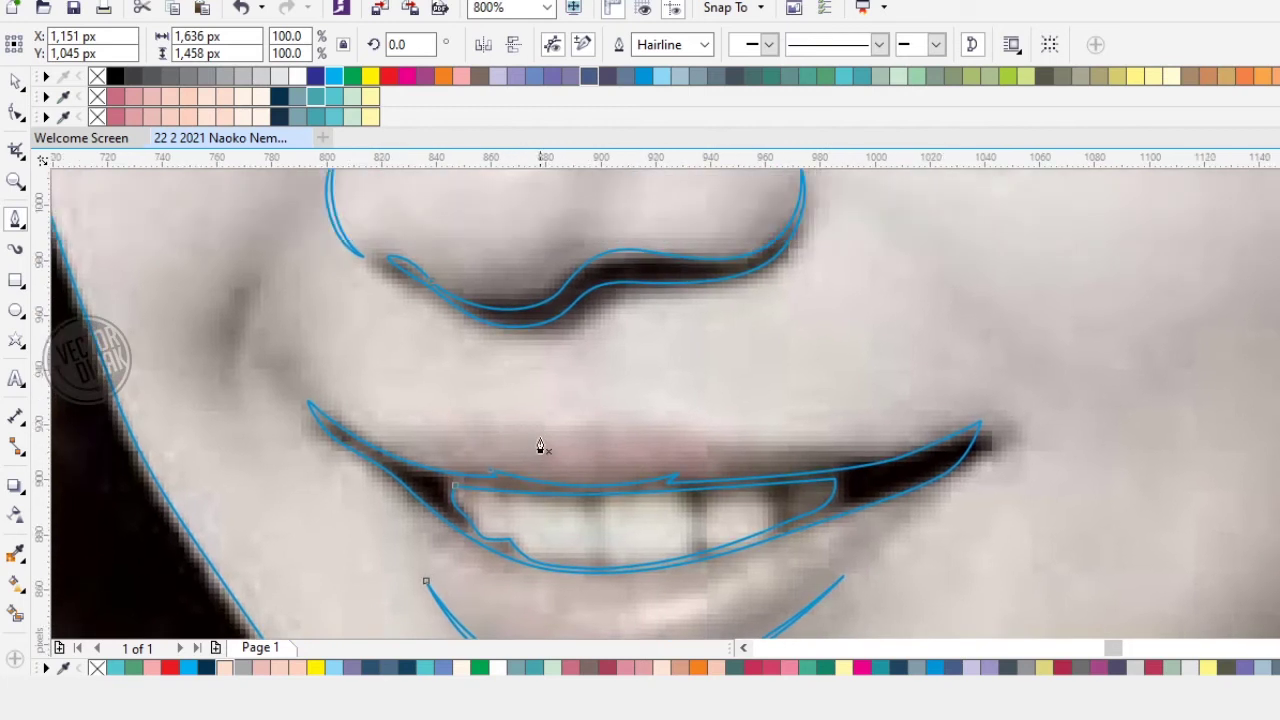
pyautogui.scroll(1, 545, 443)
pyautogui.click(471, 397)
pyautogui.moveTo(606, 408); pyautogui.dragTo(672, 384)
pyautogui.moveTo(810, 408); pyautogui.dragTo(869, 433)
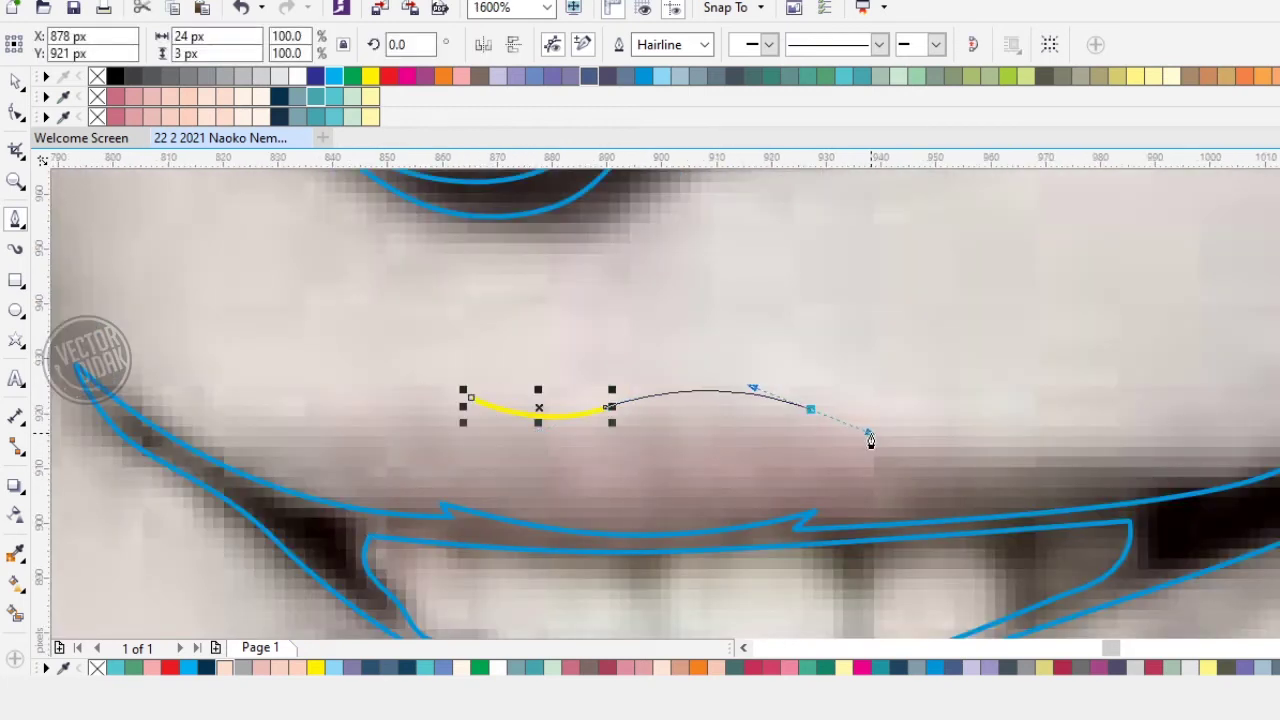
pyautogui.keyDown('alt'); pyautogui.click(811, 409); pyautogui.keyUp('alt')
pyautogui.scroll(1, 695, 415)
pyautogui.moveTo(679, 407); pyautogui.dragTo(764, 399)
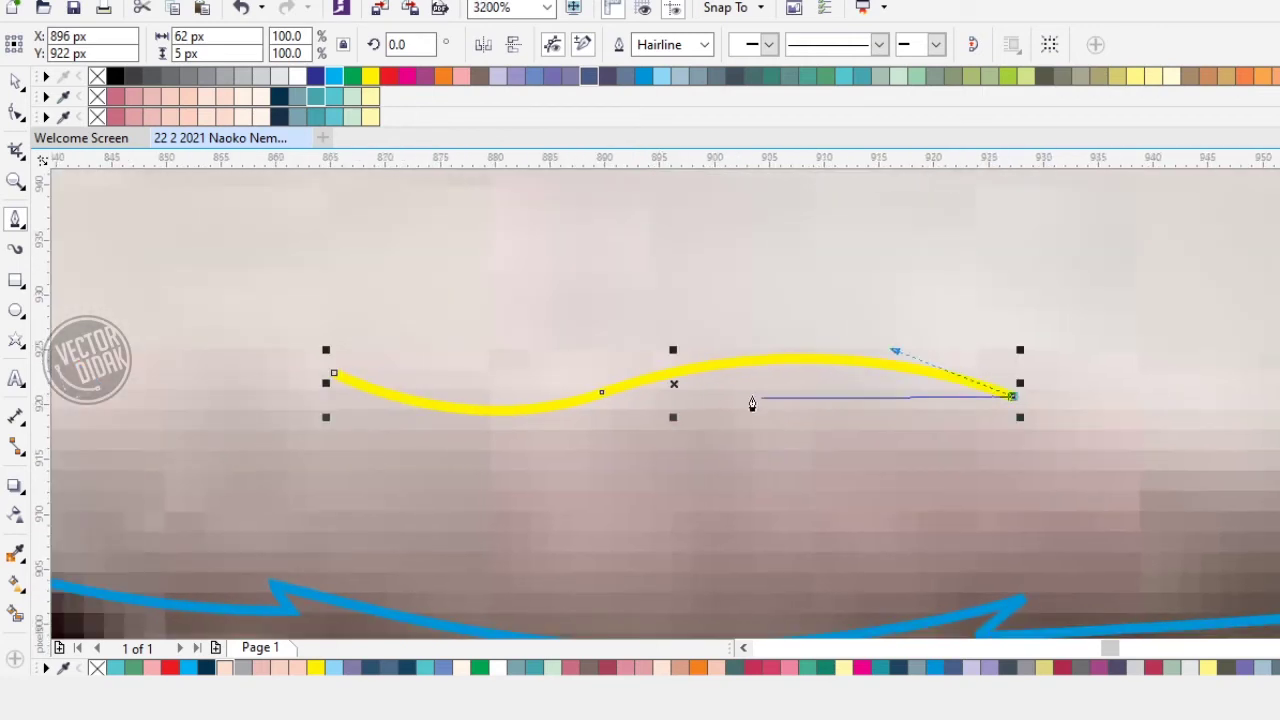
# Step: Try to close the wavy upper lip curve into a thin band about 95 by 8 px
pyautogui.moveTo(633, 410); pyautogui.dragTo(509, 452)
pyautogui.hscroll(-1, 550, 445)
pyautogui.moveTo(624, 411); pyautogui.dragTo(549, 381)
pyautogui.hscroll(-1, 409, 415)
pyautogui.moveTo(617, 468); pyautogui.dragTo(552, 460)
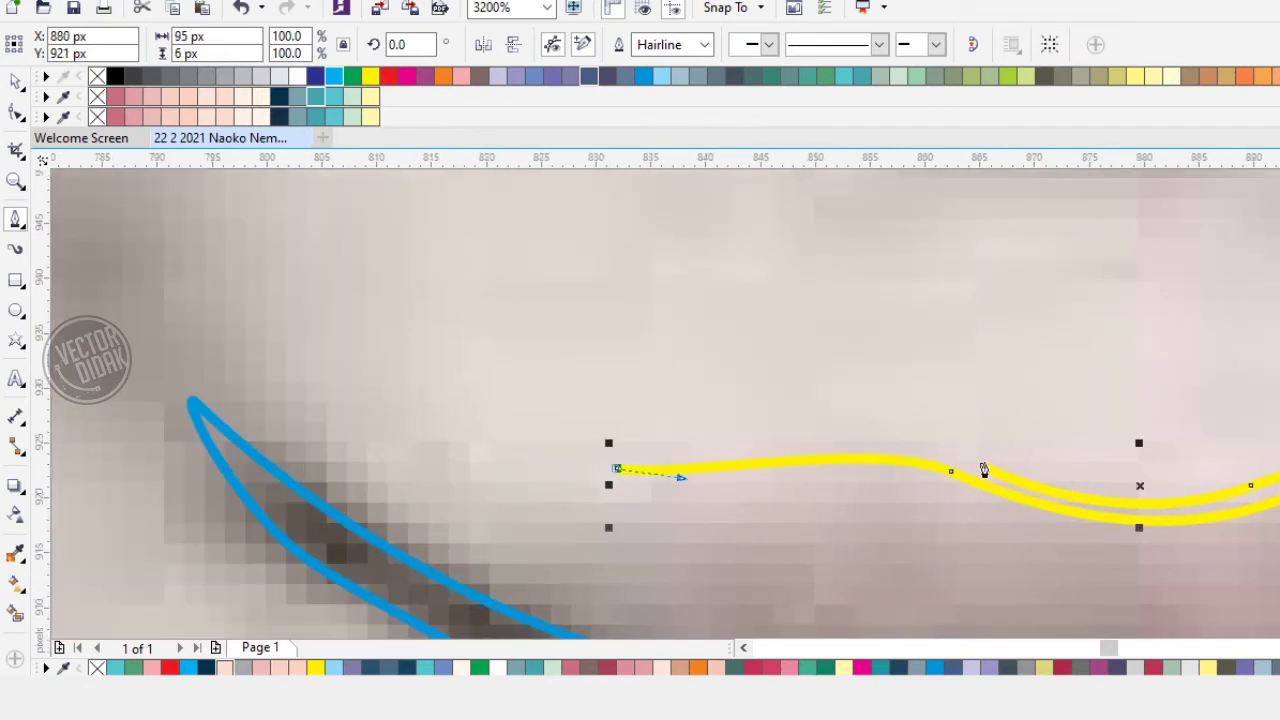
pyautogui.moveTo(984, 467); pyautogui.dragTo(863, 424)
pyautogui.scroll(-3, 863, 424)
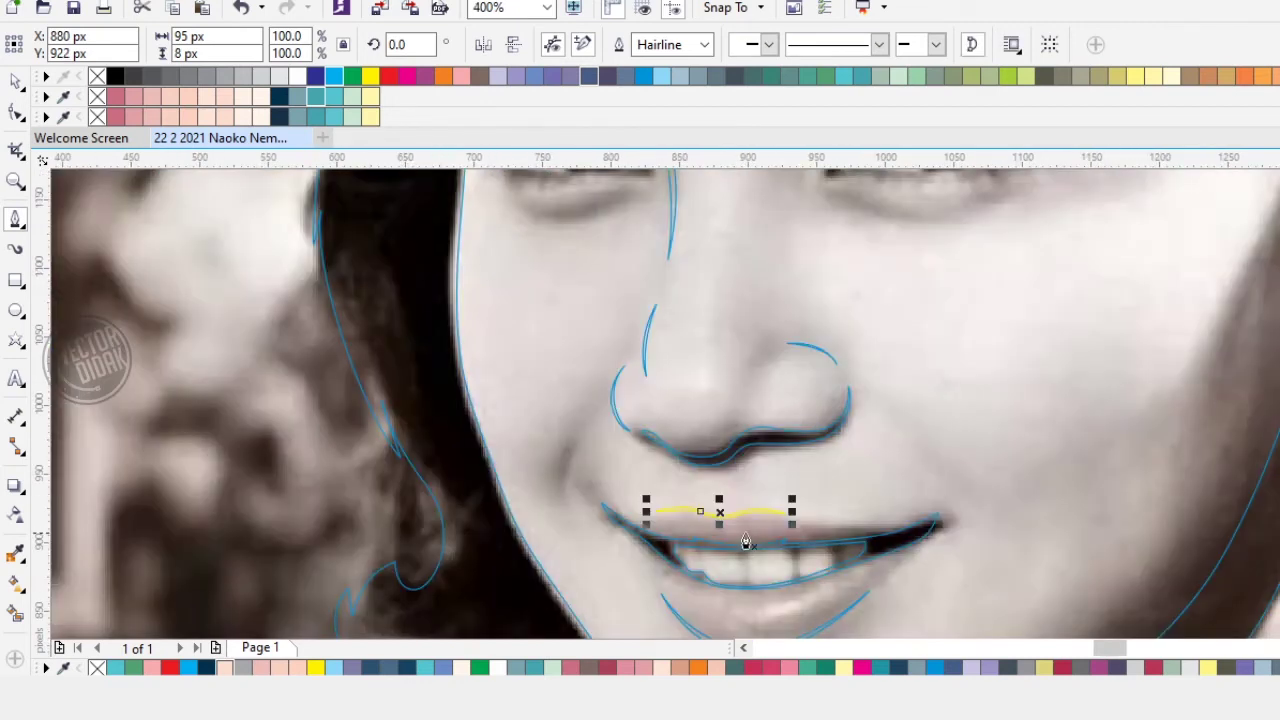
pyautogui.scroll(4, 775, 538)
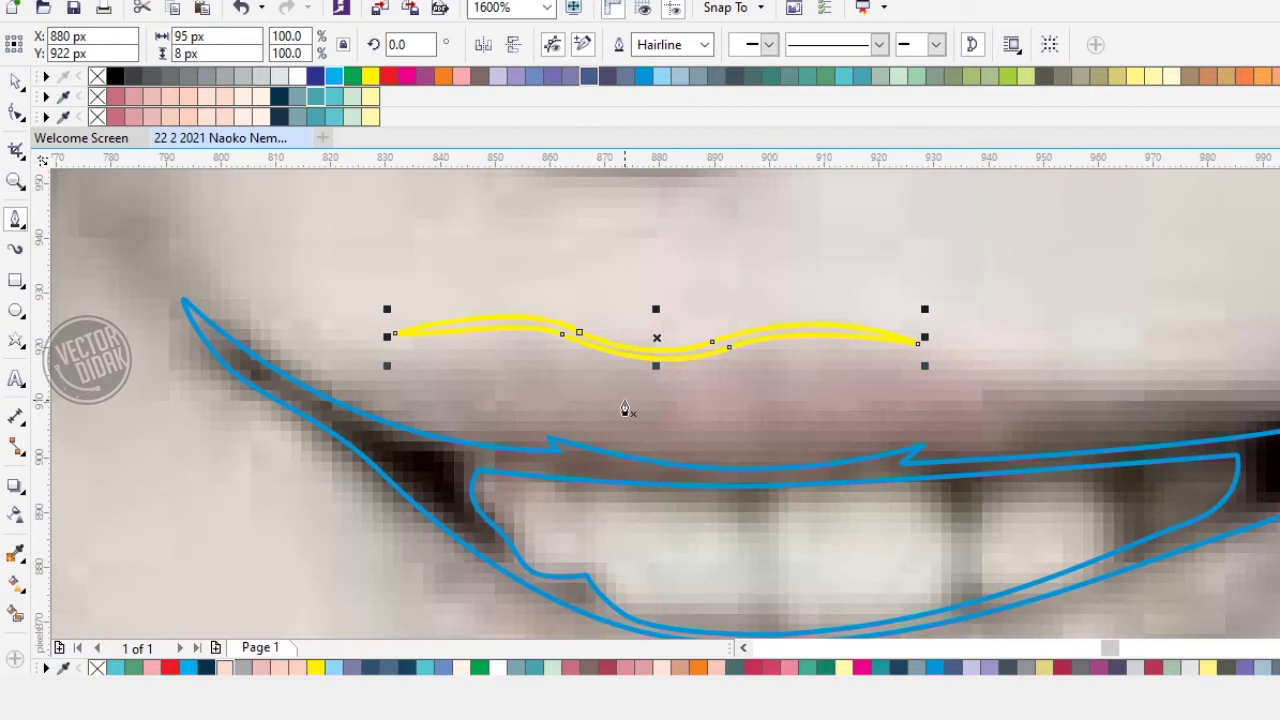
# Step: Undo the thin wavy upper lip band
pyautogui.hotkey('ctrl', 'z')
pyautogui.hotkey('ctrl', 'z')
pyautogui.hotkey('ctrl', 'z')
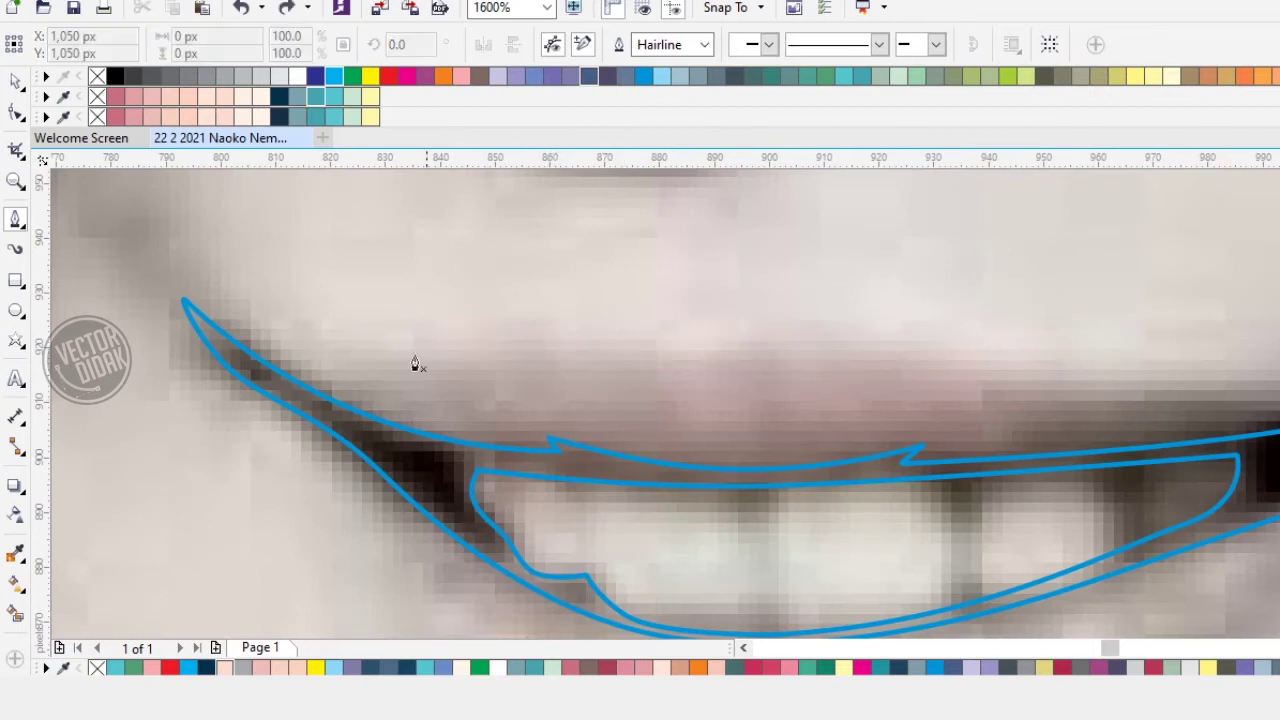
# Step: Draw a wavy two-humped curve about 115 by 8 px along the upper lip's top edge
pyautogui.click(331, 348)
pyautogui.moveTo(497, 324); pyautogui.dragTo(549, 306)
pyautogui.press('space')
pyautogui.hotkey('ctrl', 'z')
pyautogui.scroll(-1, 510, 340)
pyautogui.scroll(1, 514, 340)
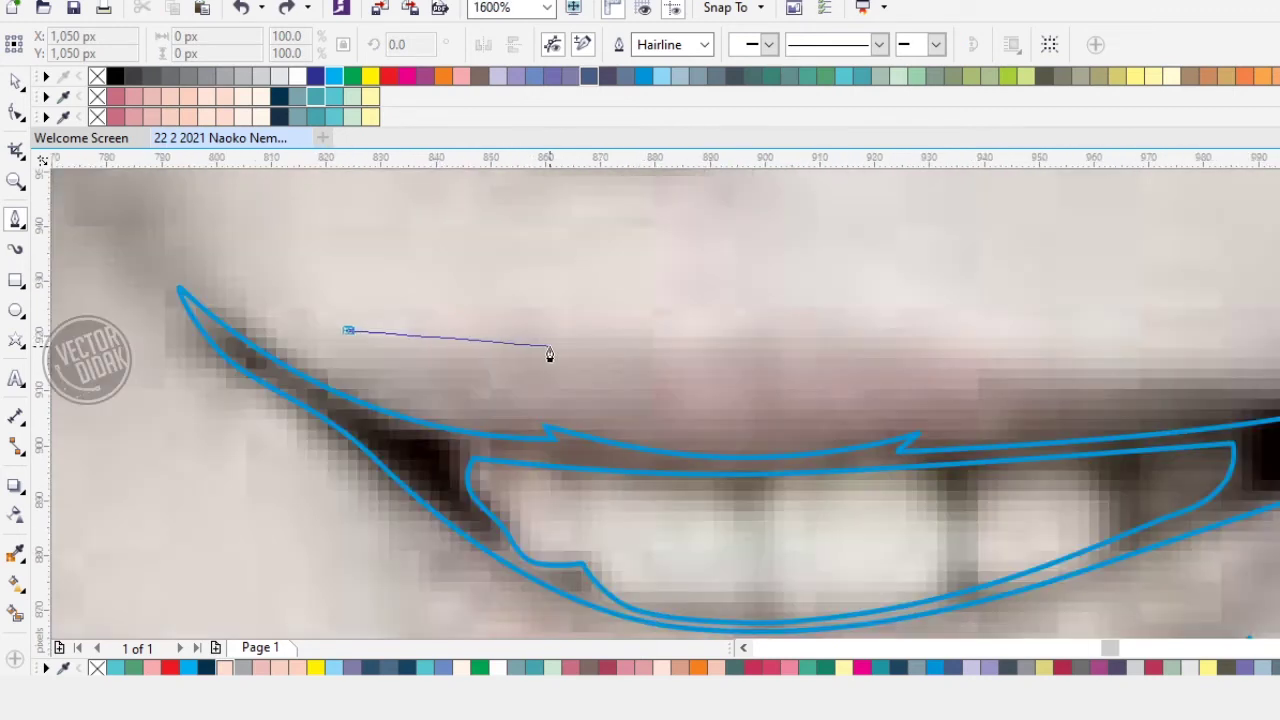
pyautogui.scroll(-1, 549, 350)
pyautogui.scroll(1, 557, 350)
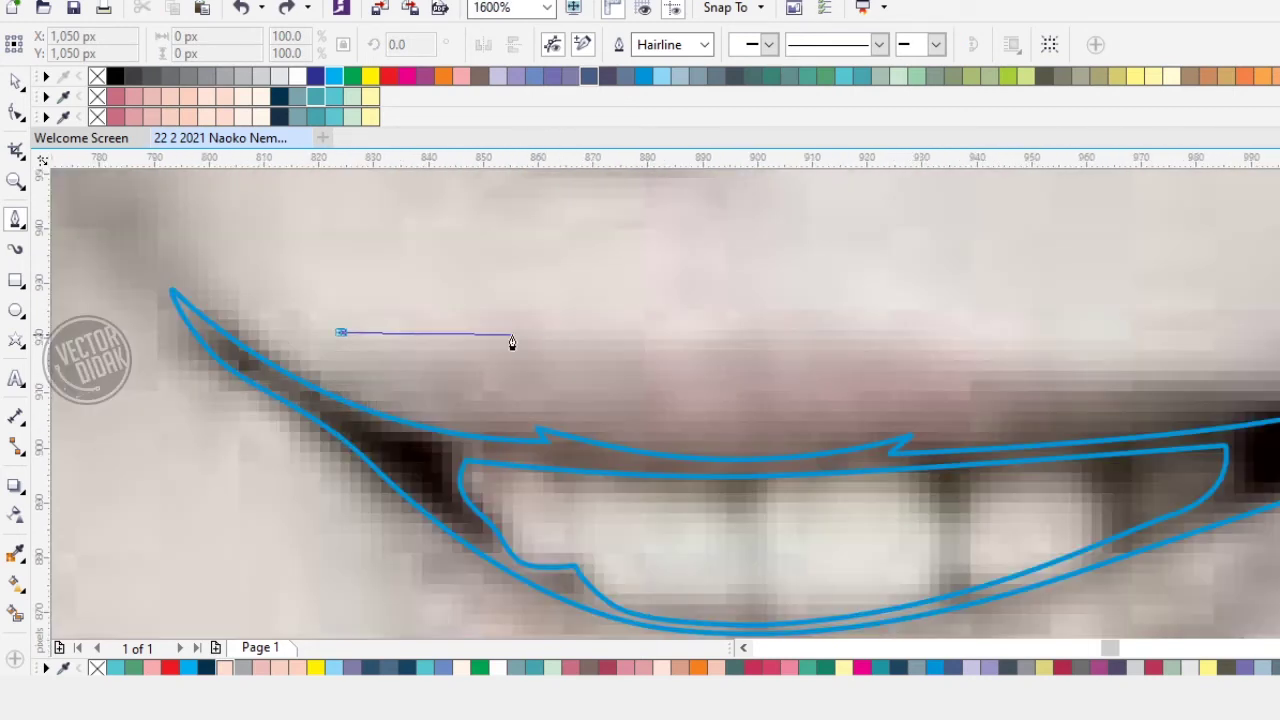
pyautogui.moveTo(492, 315); pyautogui.dragTo(560, 303)
pyautogui.moveTo(651, 326); pyautogui.dragTo(718, 343)
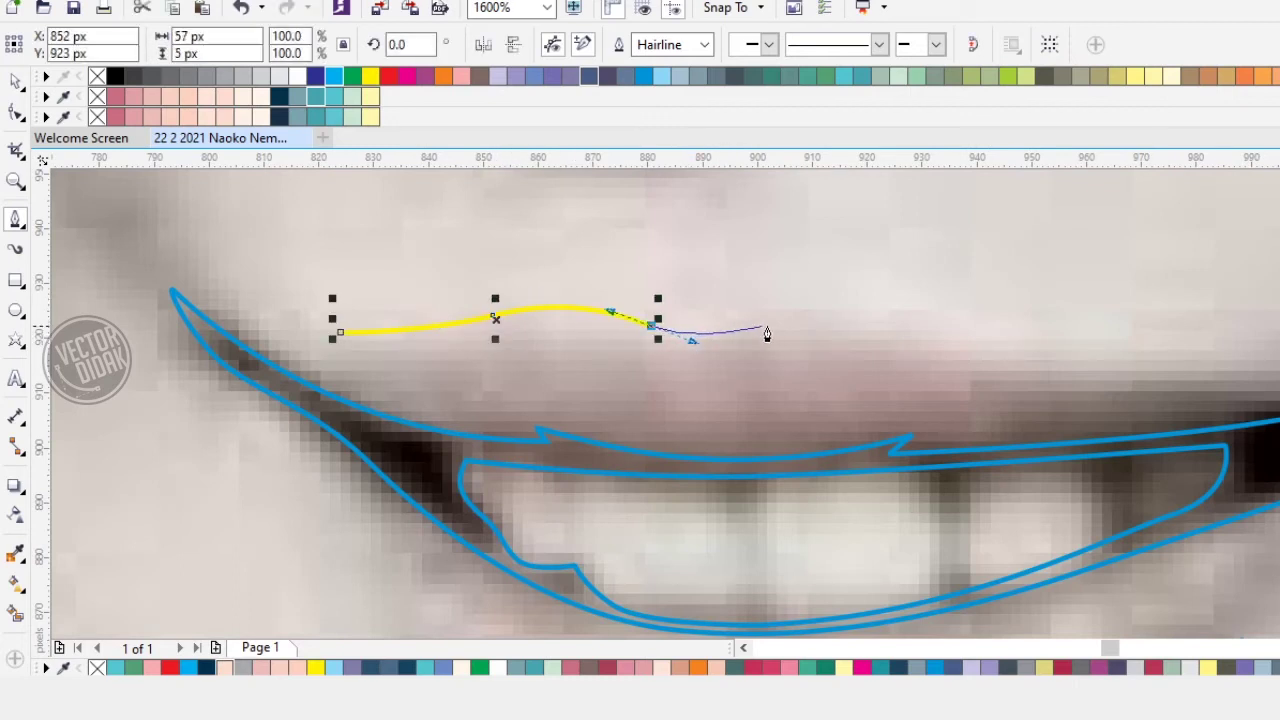
pyautogui.moveTo(811, 316); pyautogui.dragTo(846, 305)
pyautogui.moveTo(970, 350); pyautogui.dragTo(1023, 368)
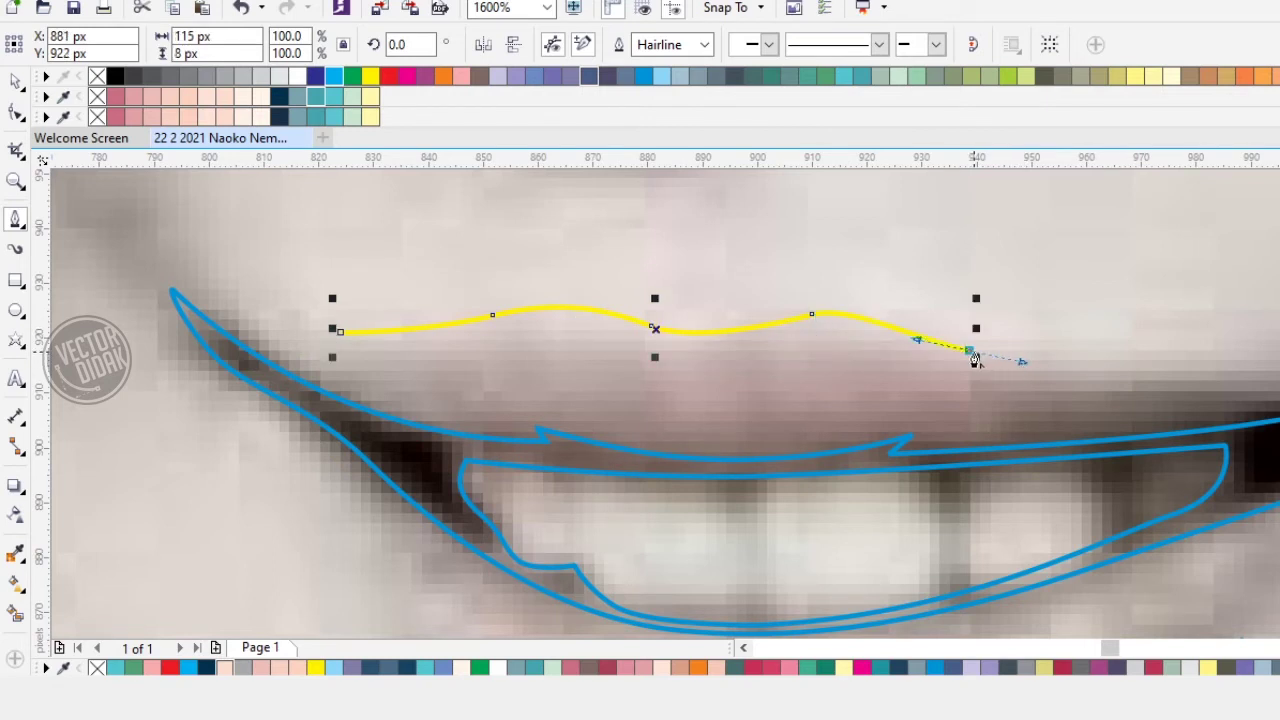
# Step: Close the upper lip curve with a parallel lower edge, forming a thin wavy band about 115 by 8 px with pointed ends
pyautogui.scroll(2, 891, 349)
pyautogui.moveTo(869, 328); pyautogui.dragTo(845, 318)
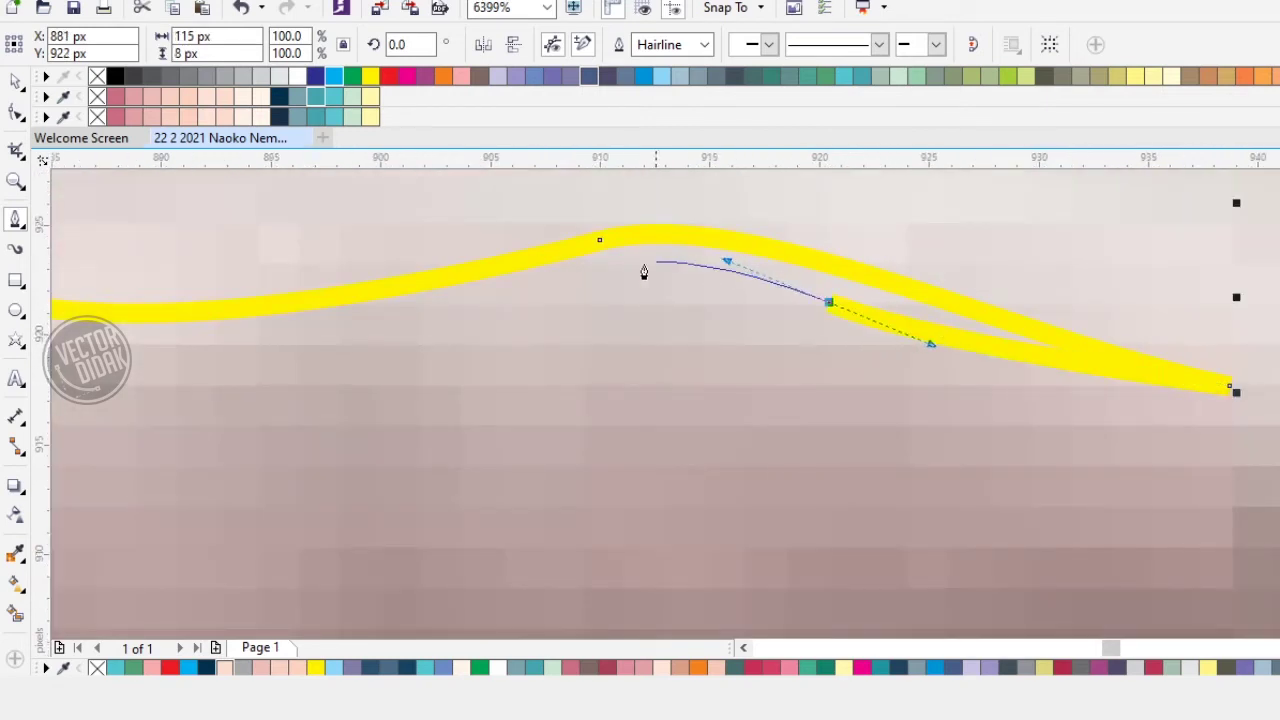
pyautogui.moveTo(749, 414); pyautogui.dragTo(580, 489)
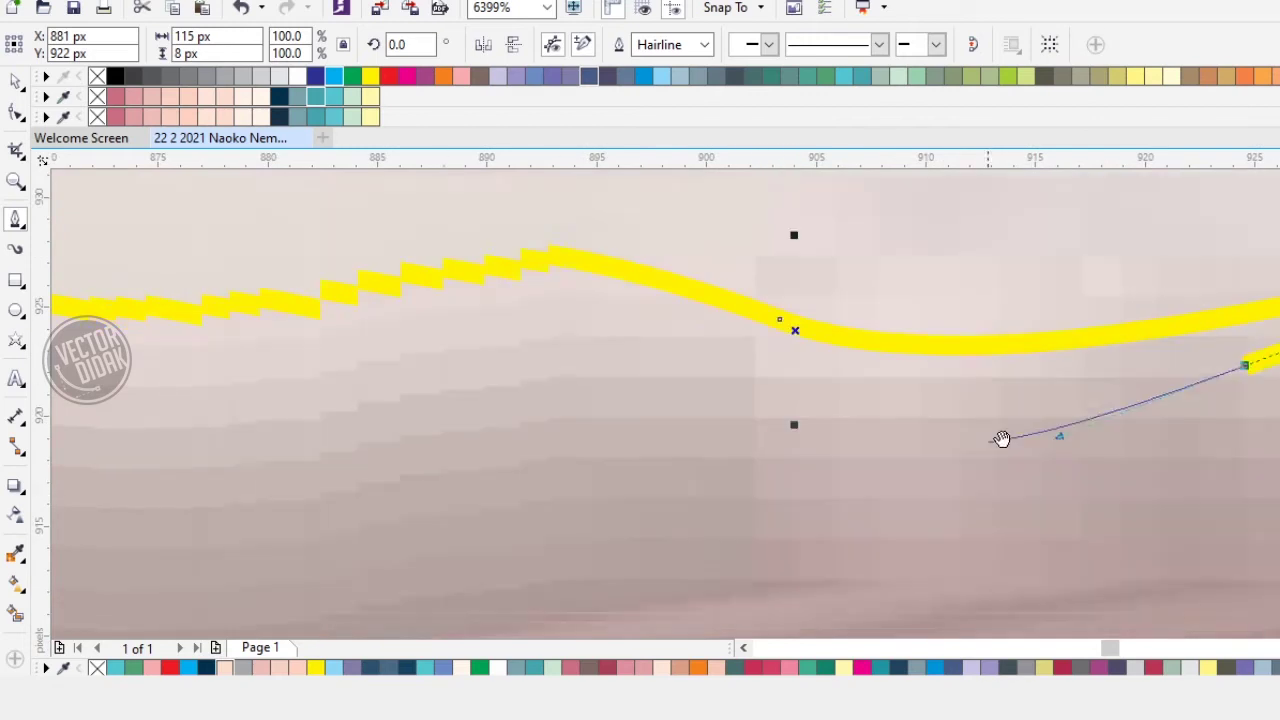
pyautogui.moveTo(777, 343); pyautogui.dragTo(614, 266)
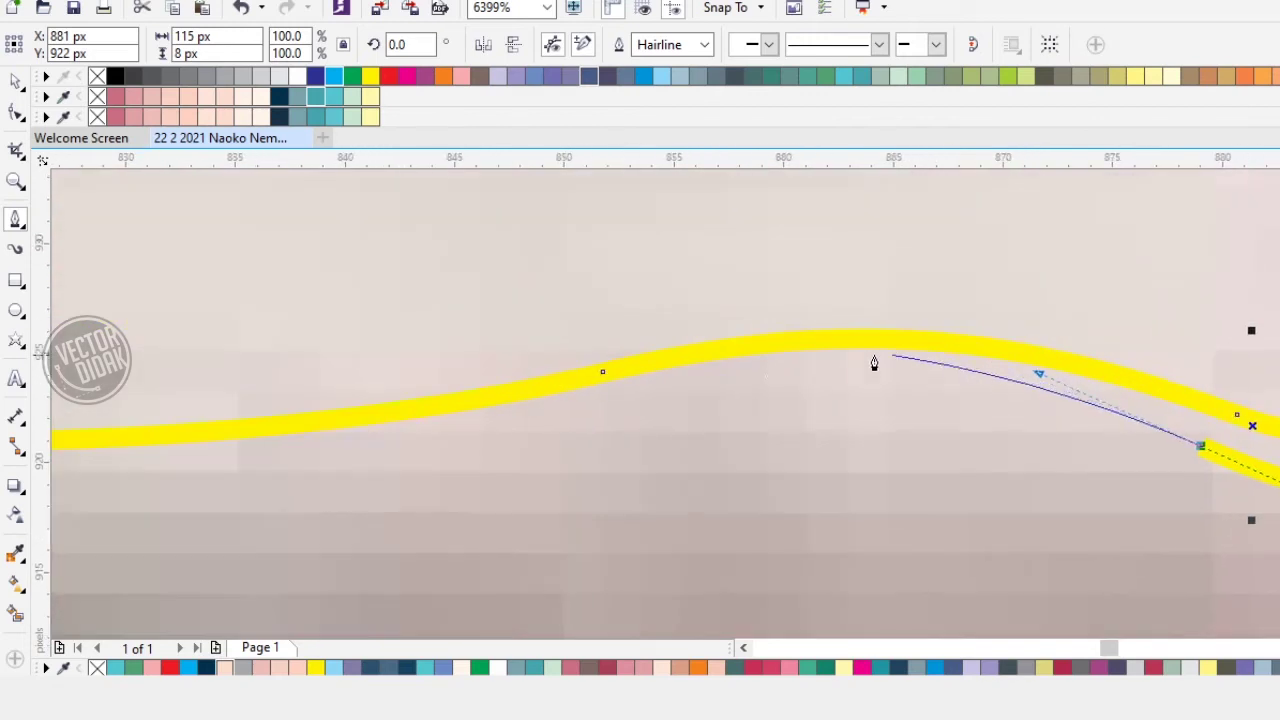
pyautogui.scroll(-1, 700, 410)
pyautogui.moveTo(887, 415); pyautogui.dragTo(725, 349)
pyautogui.moveTo(347, 423); pyautogui.dragTo(647, 468)
pyautogui.scroll(-1, 780, 415)
pyautogui.moveTo(1036, 497); pyautogui.dragTo(637, 435)
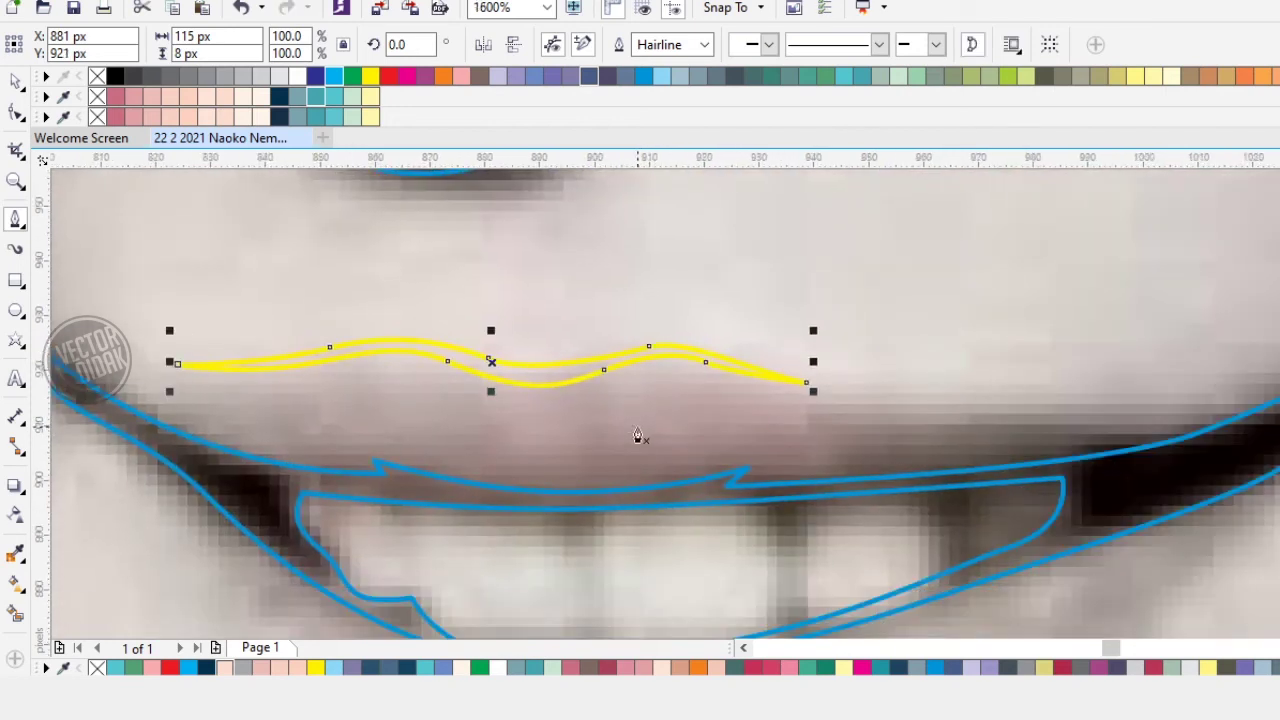
# Step: Draw a thin closed sliver above the mouth's right-hand corner, tapering to a point towards the upper lip's centre
pyautogui.moveTo(940, 415); pyautogui.dragTo(598, 351)
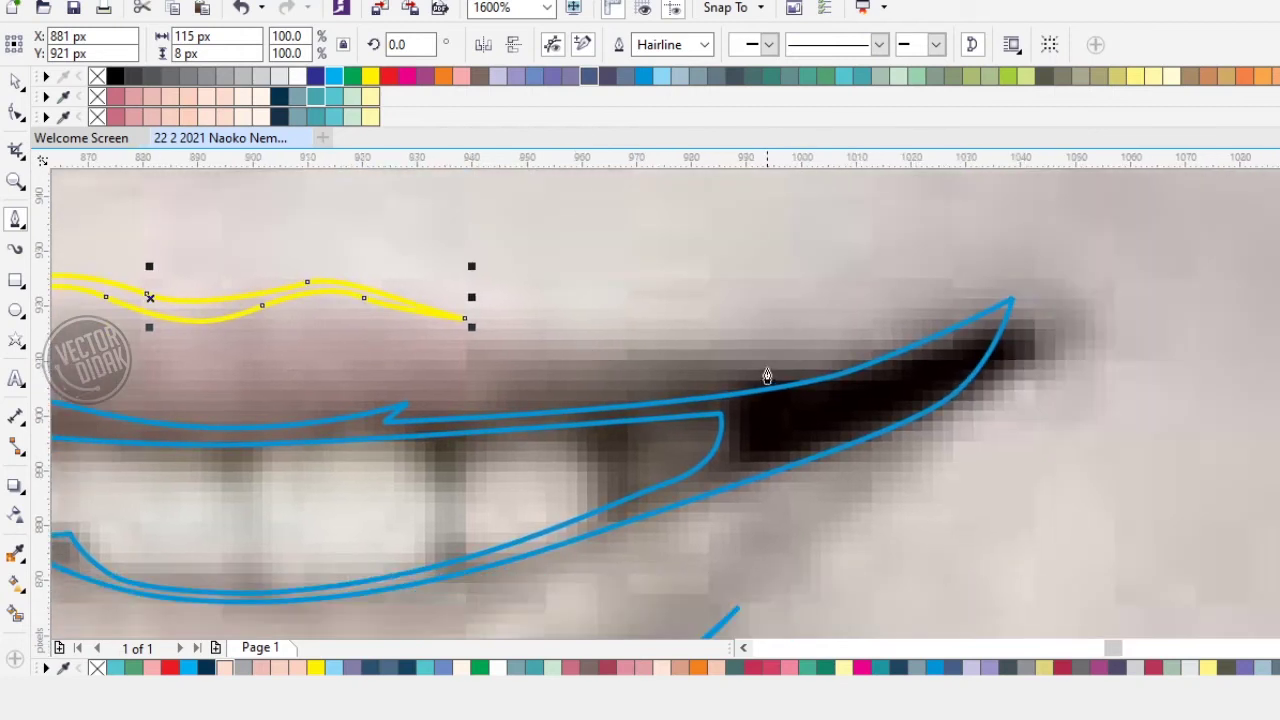
pyautogui.click(670, 337)
pyautogui.moveTo(1010, 300); pyautogui.dragTo(1045, 302)
pyautogui.keyDown('alt'); pyautogui.click(968, 322); pyautogui.keyUp('alt')
pyautogui.click(963, 343)
pyautogui.moveTo(673, 338); pyautogui.dragTo(846, 369)
pyautogui.moveTo(870, 388); pyautogui.dragTo(958, 294)
# Step: Draw a thin pointed shape about 32 by 39 px running down from the mouth's right-hand corner
pyautogui.click(1088, 237)
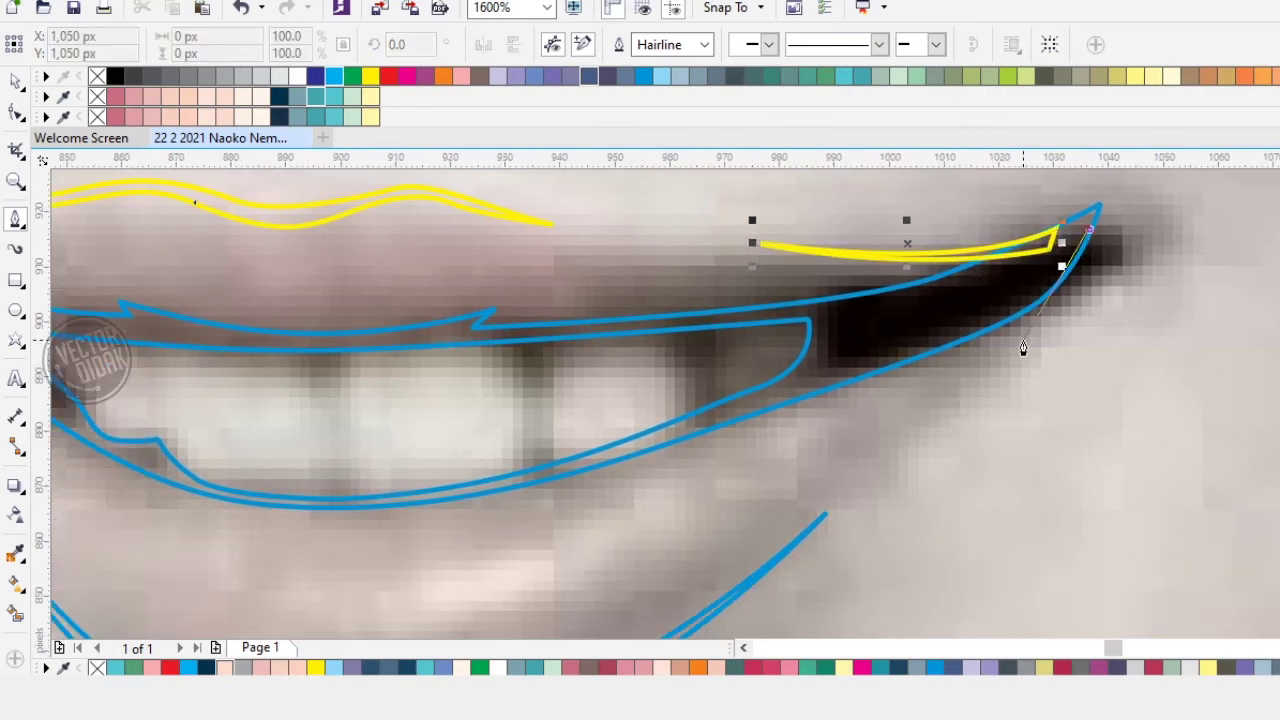
pyautogui.doubleClick(908, 449)
pyautogui.moveTo(1017, 322); pyautogui.dragTo(1029, 301)
pyautogui.click(1043, 273)
# Step: Start the left-hand mouth corner shape with a short pointed line about 21 by 6 px above the corner
pyautogui.scroll(-4, 851, 366)
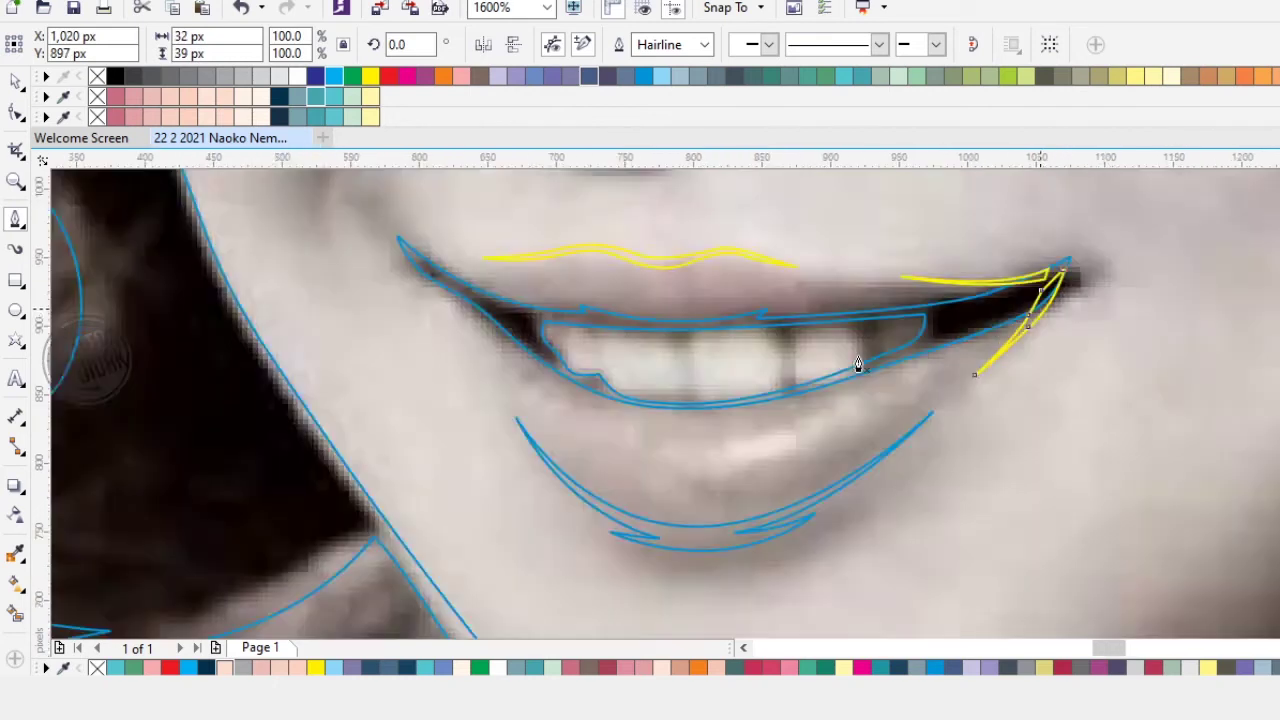
pyautogui.scroll(4, 666, 277)
pyautogui.scroll(1, 642, 302)
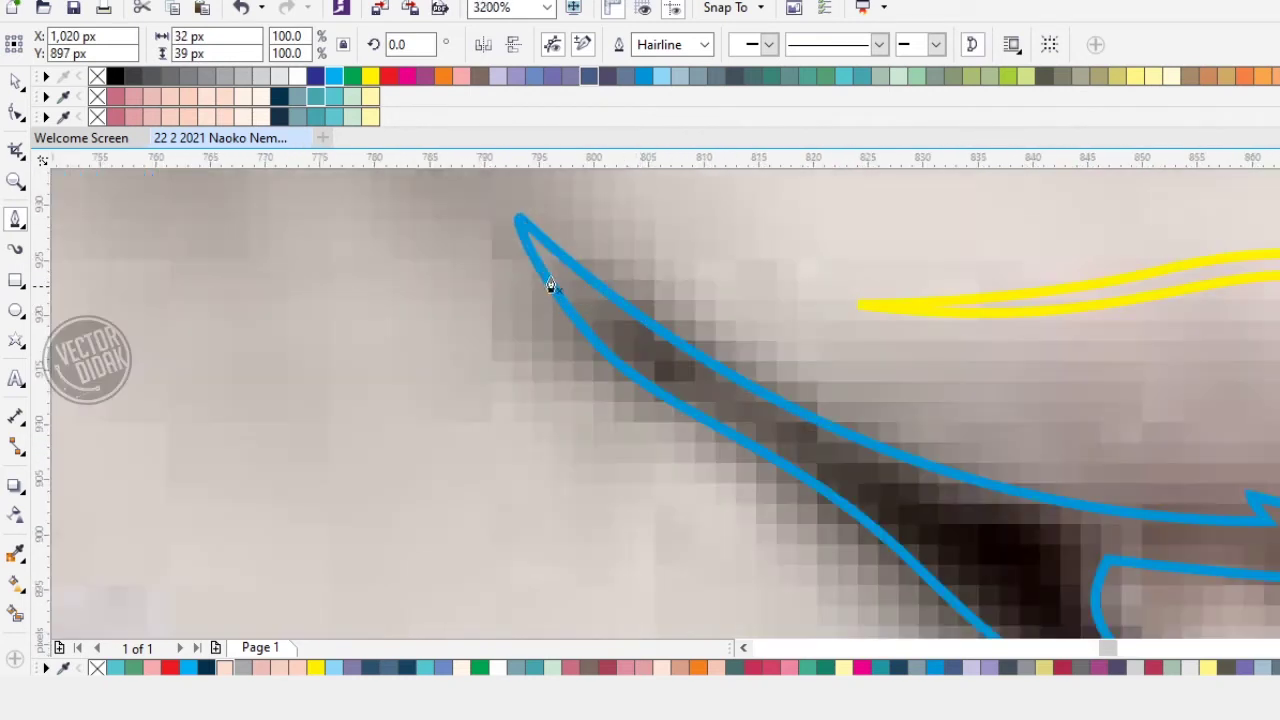
pyautogui.click(541, 258)
pyautogui.moveTo(776, 313); pyautogui.dragTo(771, 320)
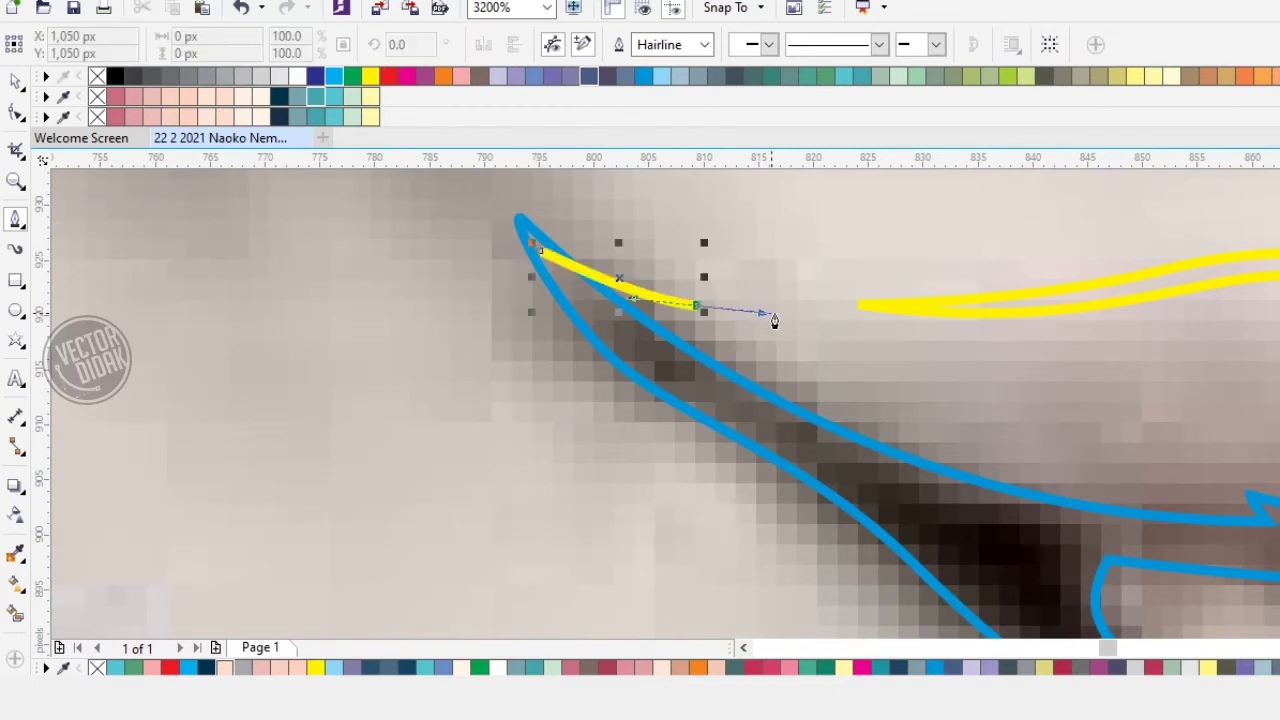
pyautogui.click(593, 301)
pyautogui.scroll(-1, 660, 343)
pyautogui.scroll(-2, 686, 380)
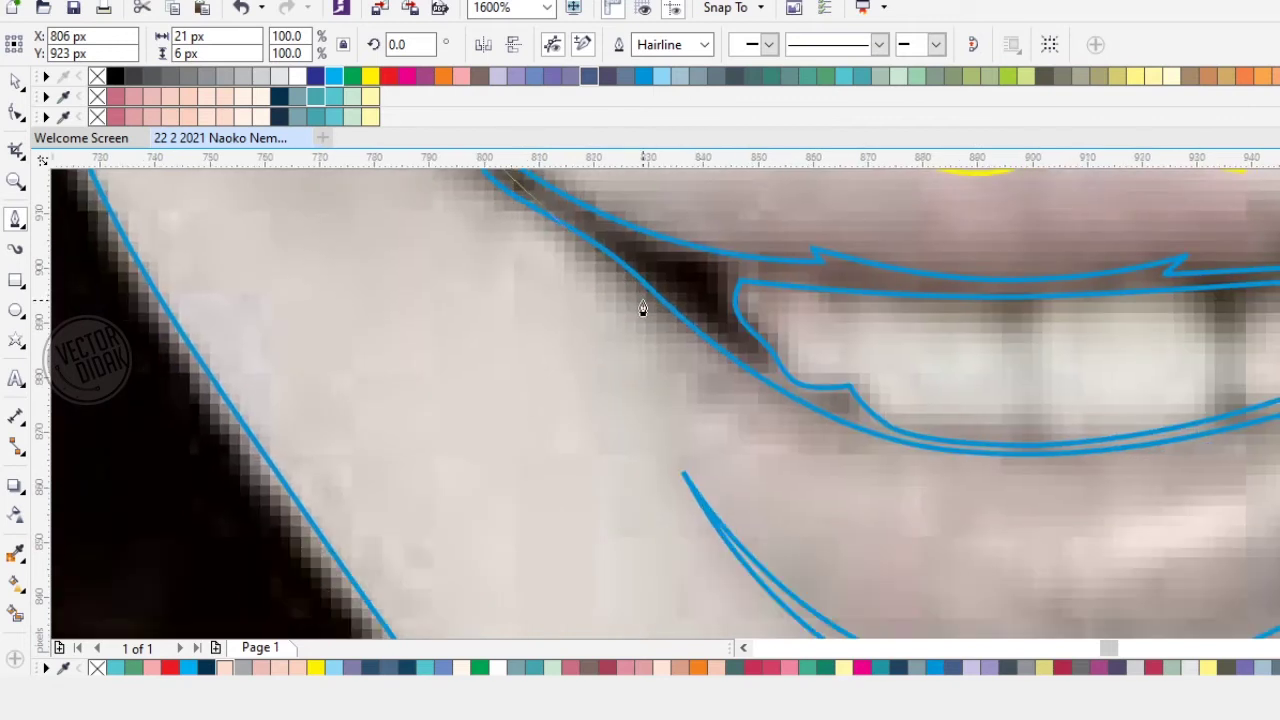
# Step: Extend the left-hand mouth corner shape downward in a tapering curve and close it, about 39 by 48 px overall
pyautogui.moveTo(671, 392); pyautogui.dragTo(708, 512)
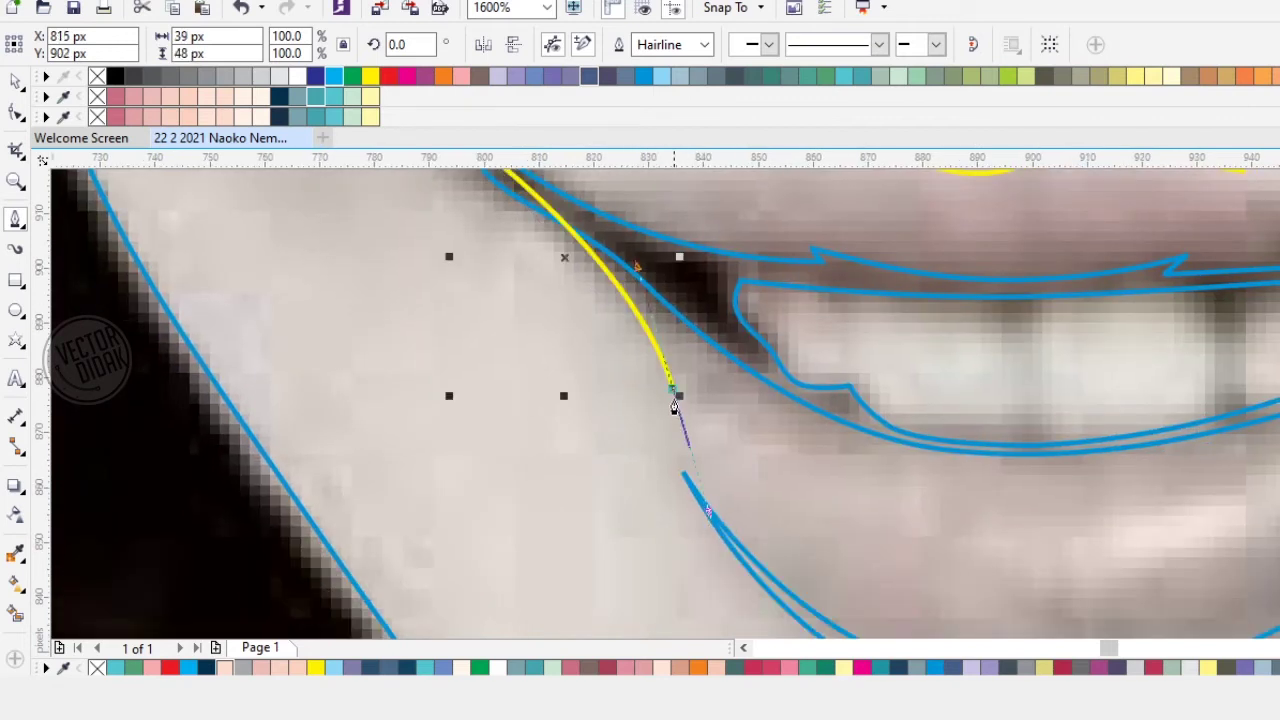
pyautogui.click(673, 392)
pyautogui.moveTo(583, 297); pyautogui.dragTo(737, 435)
pyautogui.moveTo(702, 364); pyautogui.dragTo(636, 318)
pyautogui.scroll(1, 622, 296)
pyautogui.click(599, 247)
pyautogui.scroll(-1, 628, 286)
# Step: Weld the upper lip band and the mouth corner shapes to the main silhouette
pyautogui.click(14, 82)
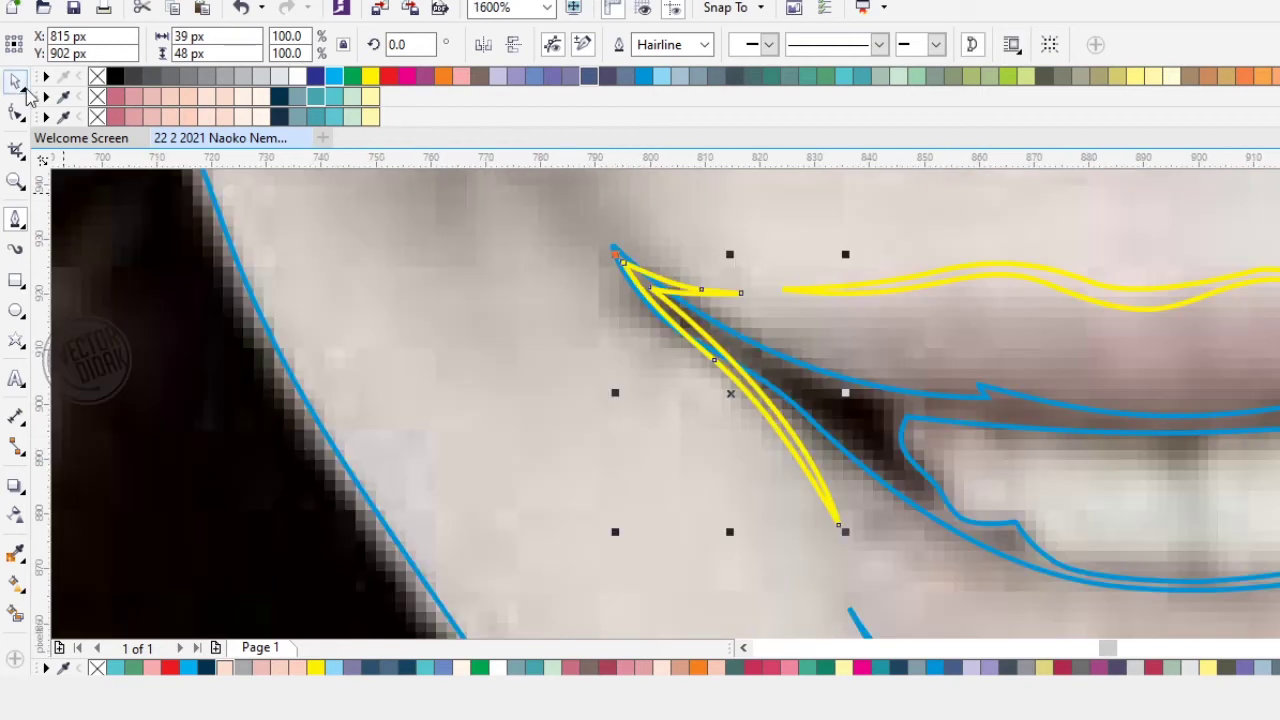
pyautogui.scroll(-2, 440, 290)
pyautogui.moveTo(507, 288); pyautogui.dragTo(433, 302)
pyautogui.moveTo(326, 240); pyautogui.dragTo(806, 434)
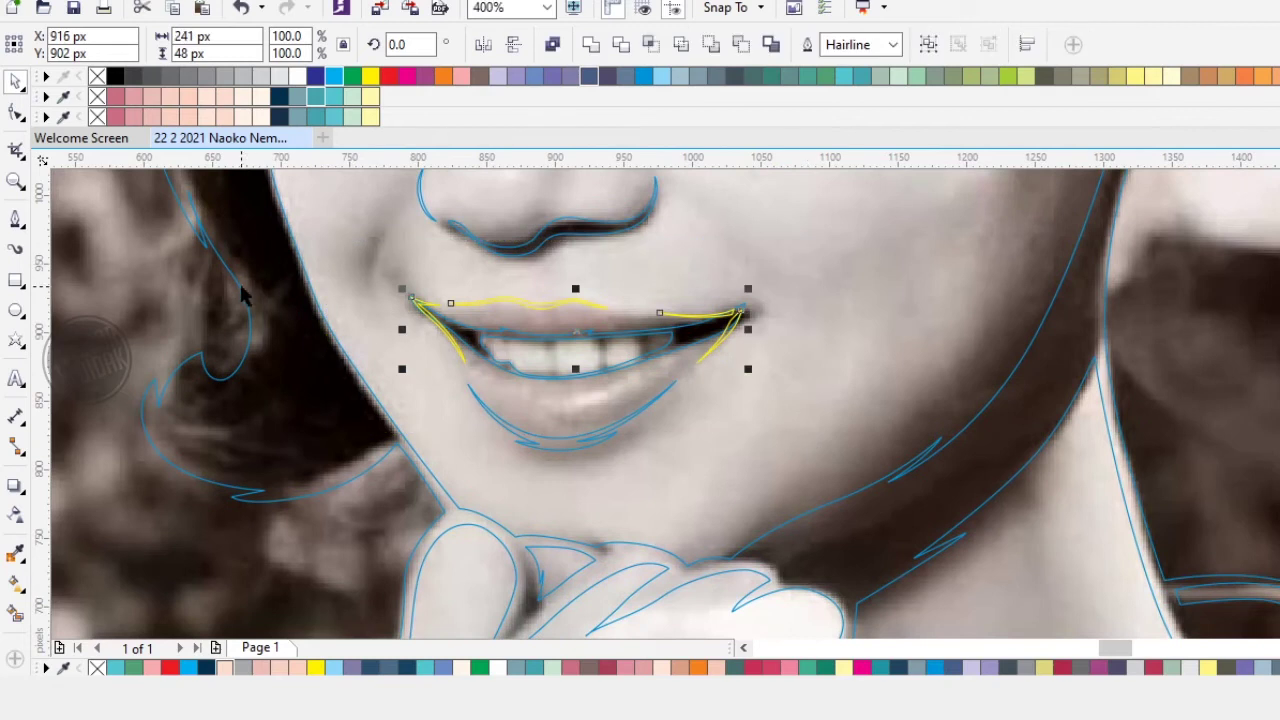
pyautogui.click(725, 361)
# Step: Delete the old filled portrait beside the page and place a copy of the updated silhouette there
pyautogui.scroll(-4, 724, 362)
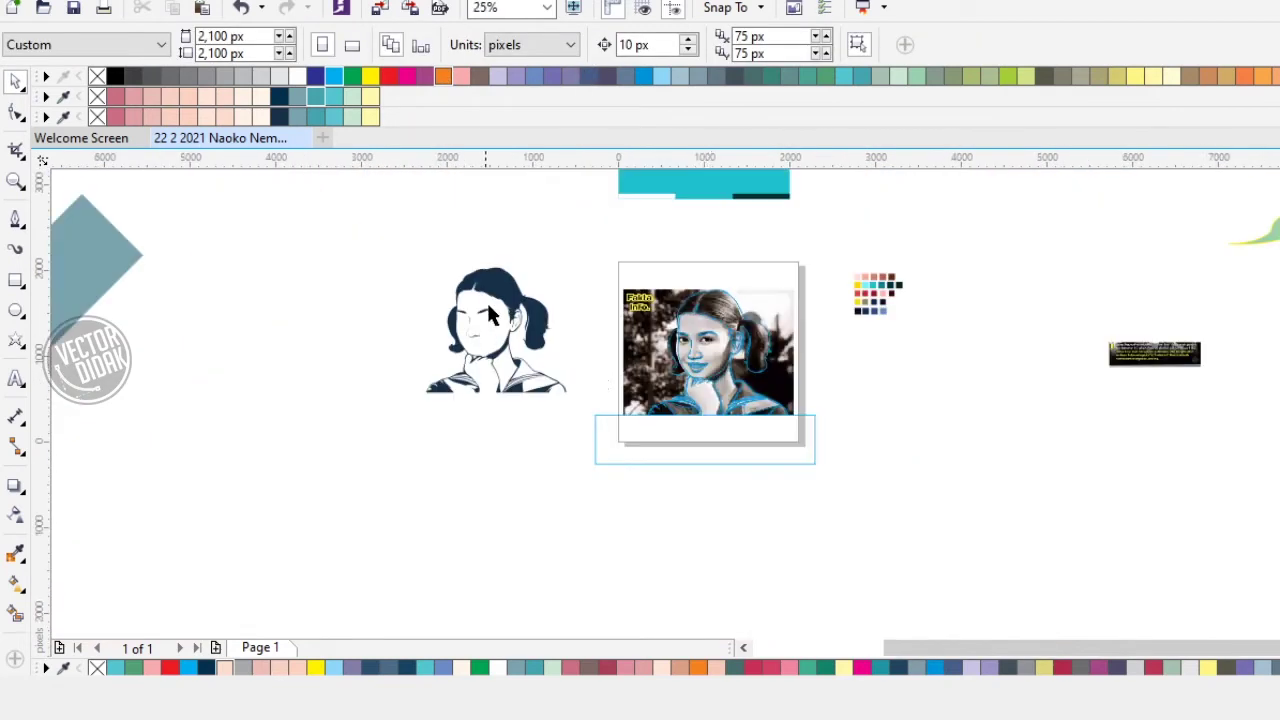
pyautogui.click(490, 313)
pyautogui.press('Delete')
pyautogui.scroll(1, 645, 316)
pyautogui.moveTo(790, 330)
pyautogui.mouseDown()
pyautogui.moveTo(320, 380)
pyautogui.moveTo(391, 263)
pyautogui.mouseUp()
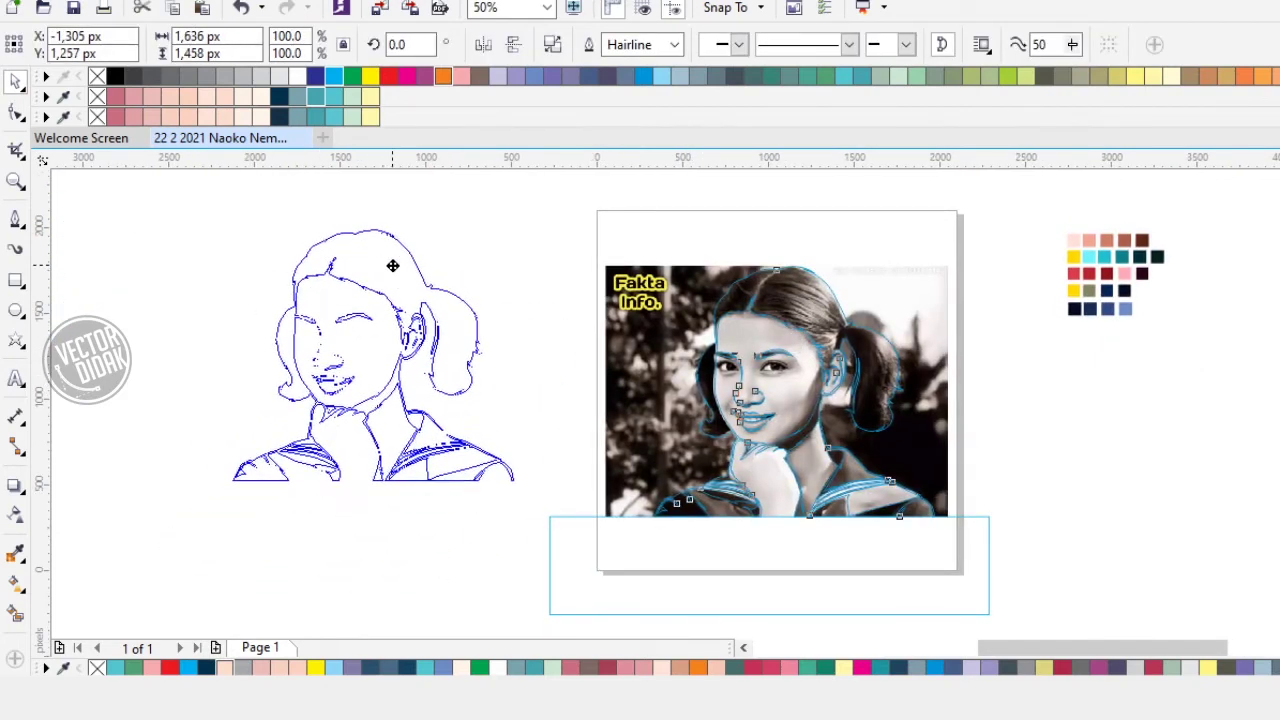
# Step: Fill the silhouette copy with dark navy and clear the selection
pyautogui.click(280, 118)
pyautogui.click(157, 266)
pyautogui.scroll(1, 327, 370)
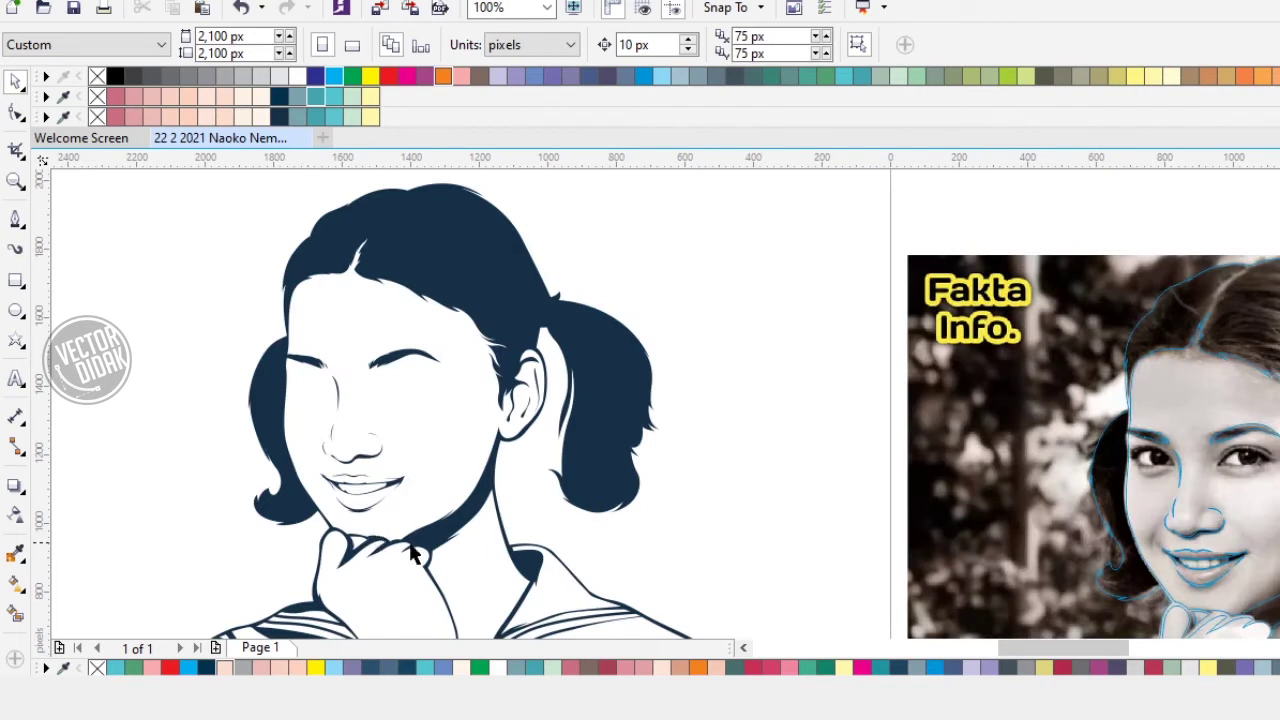
# Step: Draw two joined arches about 65 by 11 px along the tops of the front tooth and the smaller tooth beside it
pyautogui.moveTo(457, 540); pyautogui.dragTo(217, 346)
pyautogui.scroll(3, 755, 405)
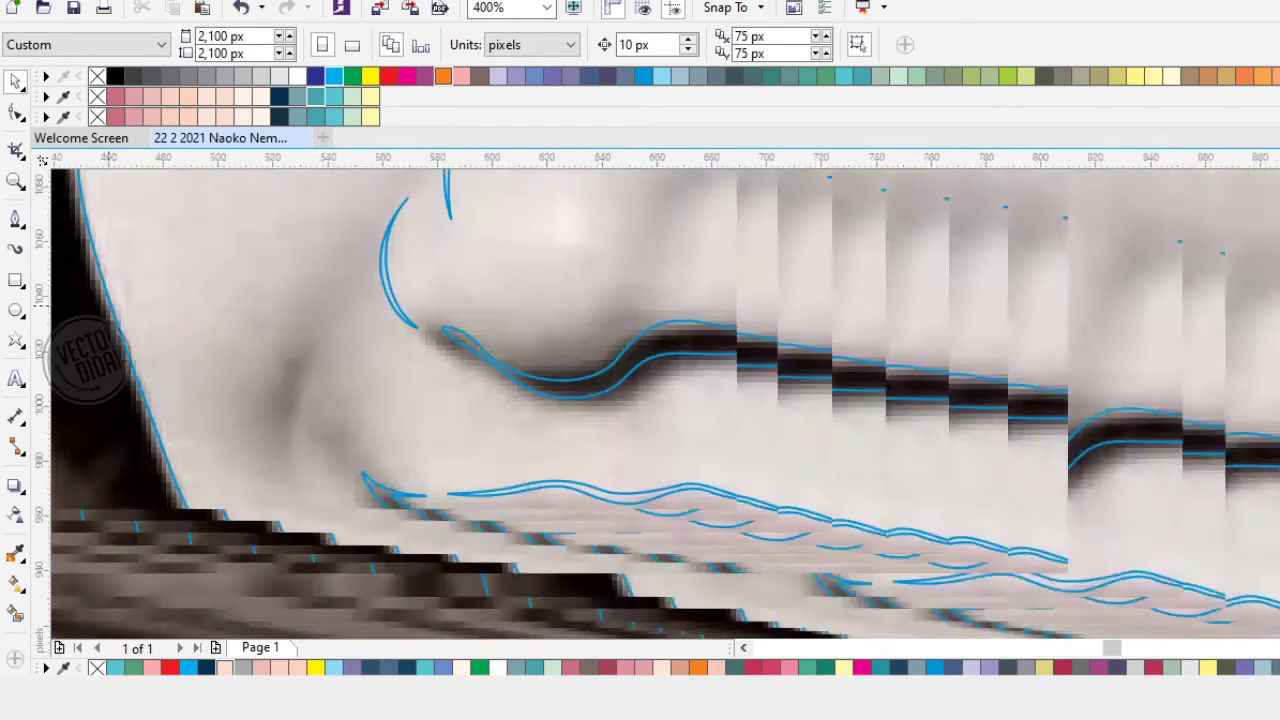
pyautogui.moveTo(614, 575); pyautogui.dragTo(566, 357)
pyautogui.scroll(1, 581, 407)
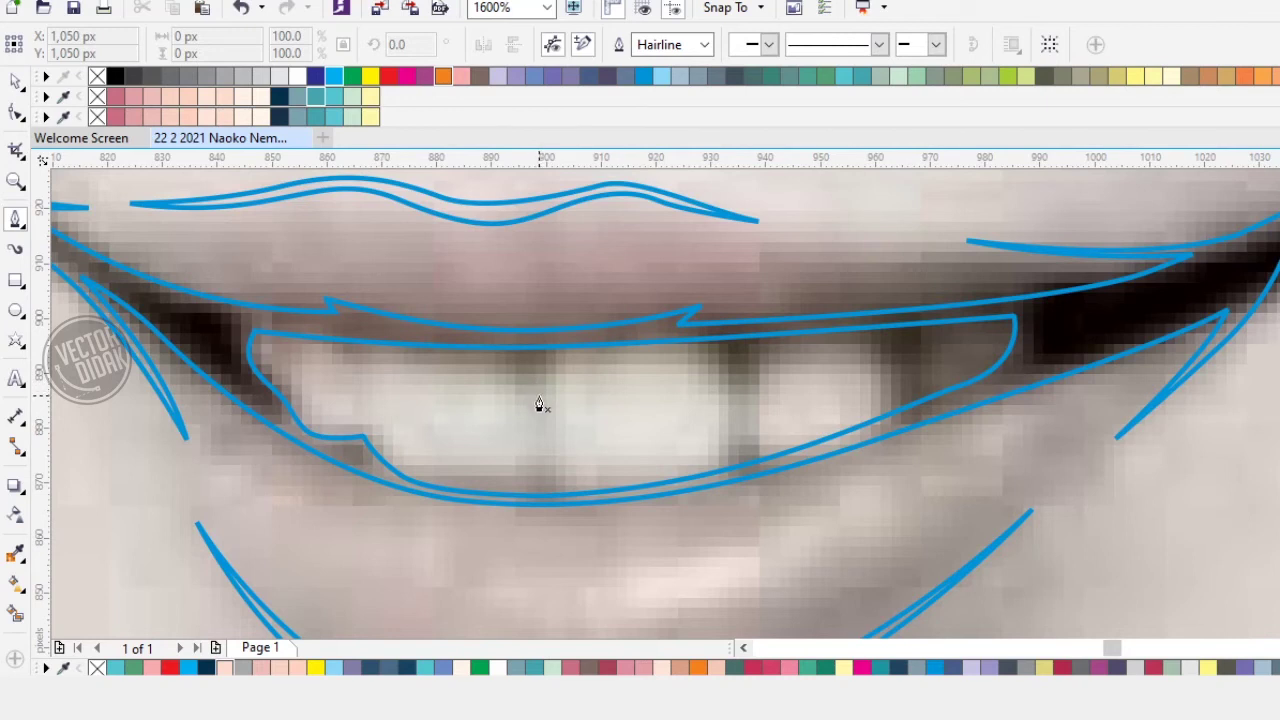
pyautogui.moveTo(619, 350); pyautogui.dragTo(714, 348)
pyautogui.click(742, 382)
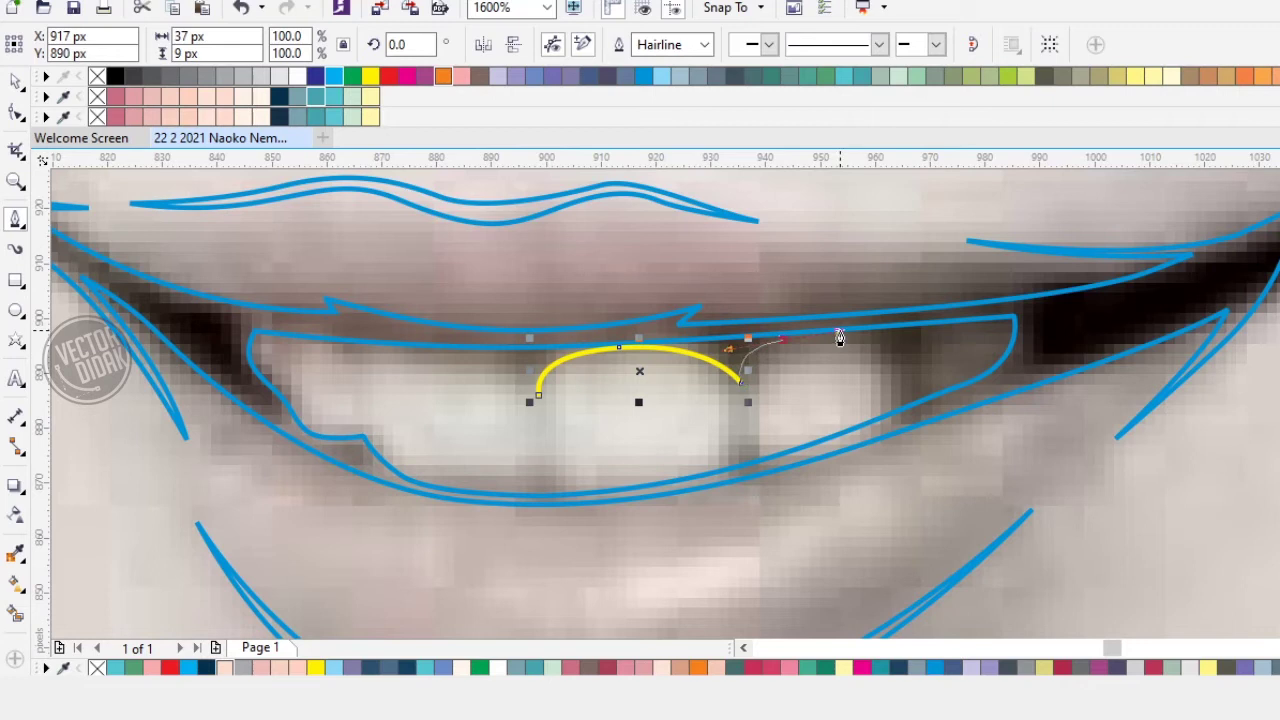
pyautogui.moveTo(895, 369); pyautogui.dragTo(901, 398)
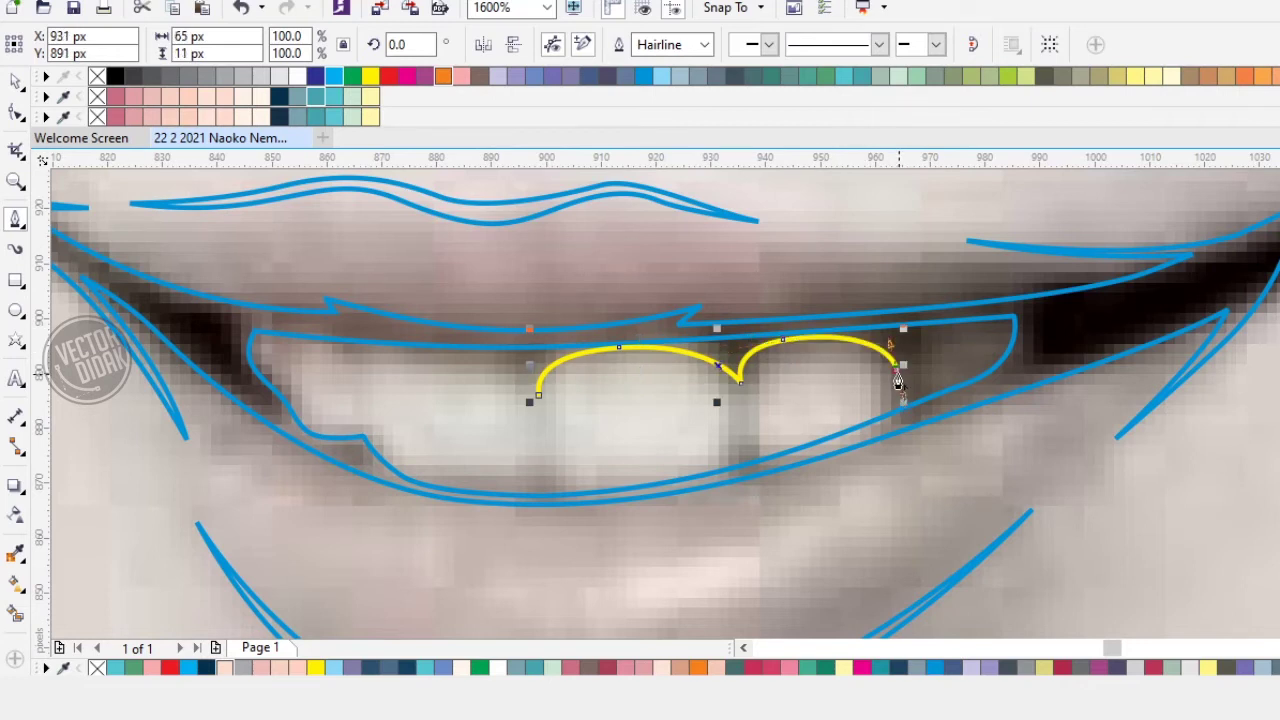
# Step: Continue the teeth outline around the smaller tooth and along the front tooth's lower edge, making it about 66 by 28 px
pyautogui.scroll(1, 862, 432)
pyautogui.moveTo(820, 431); pyautogui.dragTo(758, 470)
pyautogui.hotkey('ctrl', 'z')
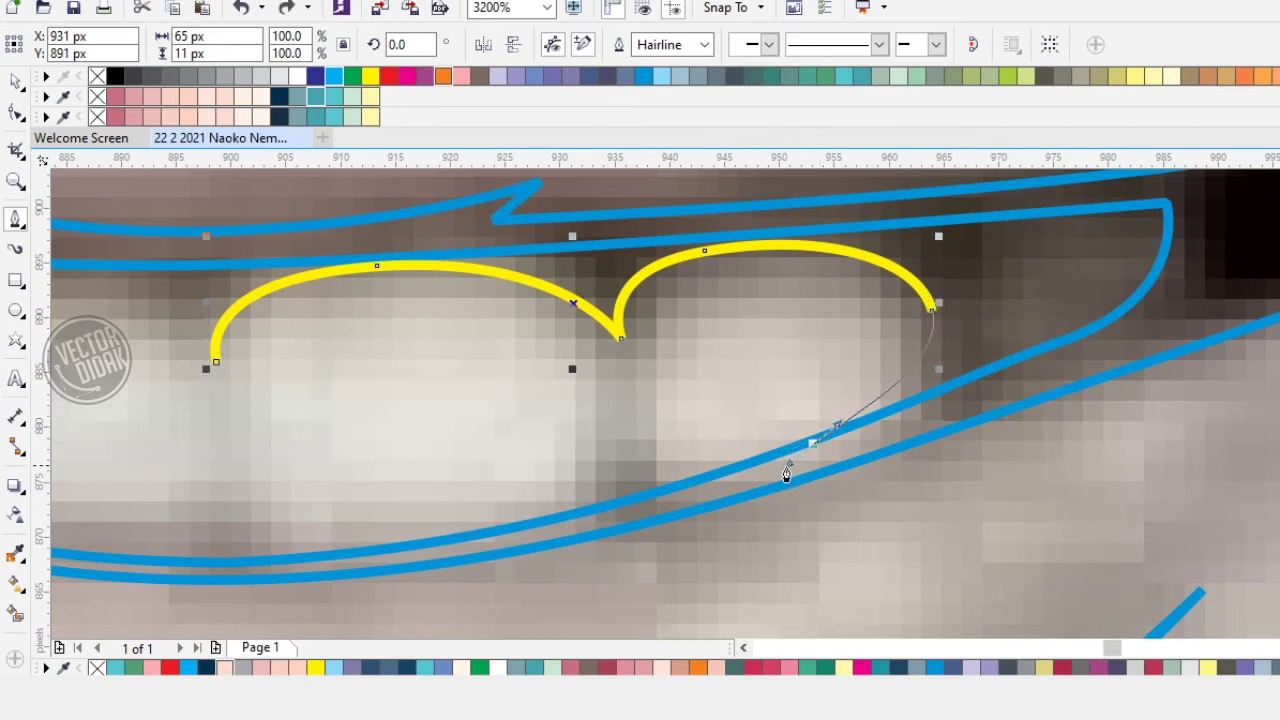
pyautogui.moveTo(800, 450); pyautogui.dragTo(614, 418)
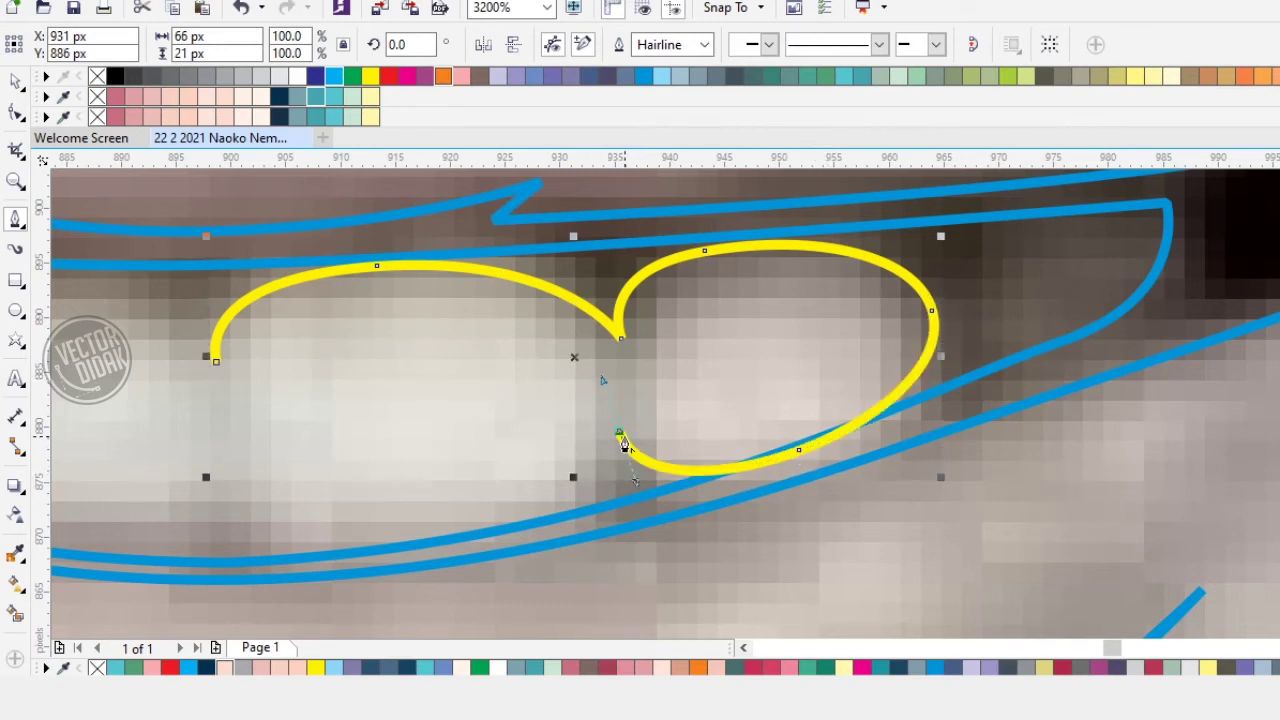
pyautogui.keyDown('alt'); pyautogui.click(618, 437); pyautogui.keyUp('alt')
pyautogui.moveTo(556, 478); pyautogui.dragTo(764, 395)
pyautogui.moveTo(690, 452); pyautogui.dragTo(580, 487)
pyautogui.moveTo(428, 400); pyautogui.dragTo(404, 322)
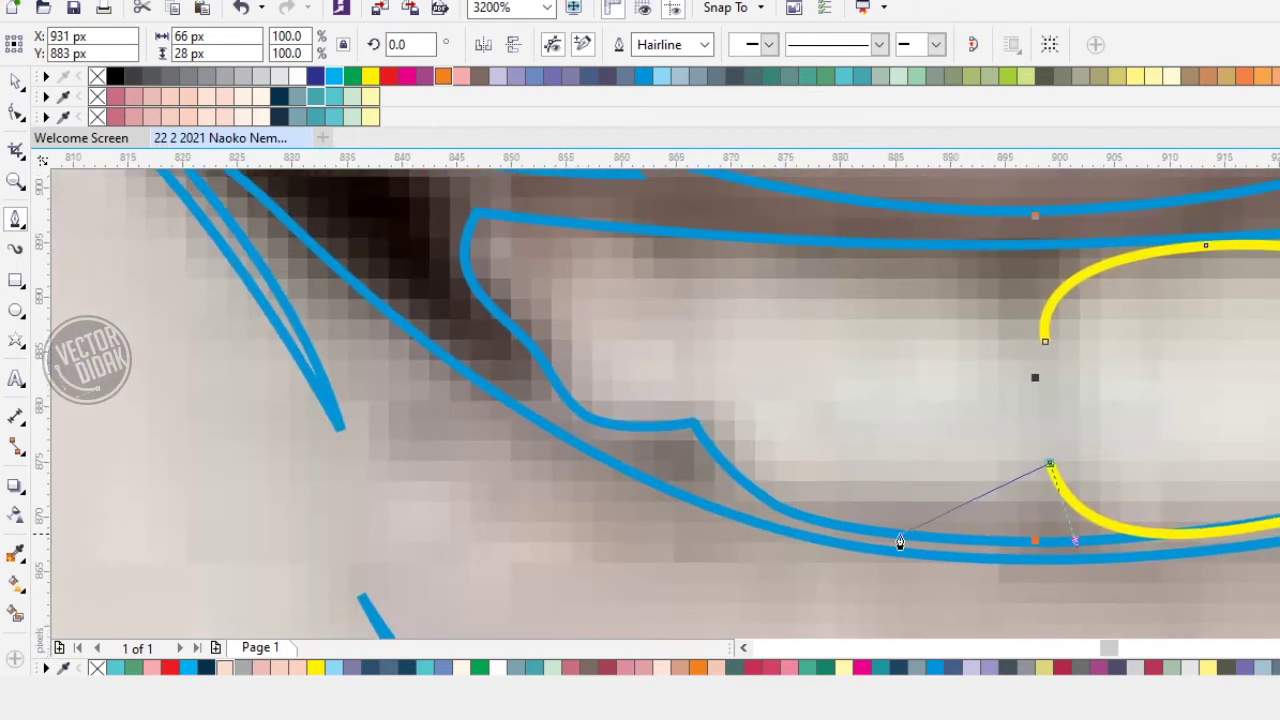
# Step: Trace the other front tooth's lower edge and curve around the small tooth beside it, extending the outline to about 111 px wide
pyautogui.moveTo(899, 535); pyautogui.dragTo(765, 534)
pyautogui.moveTo(693, 432); pyautogui.dragTo(693, 334)
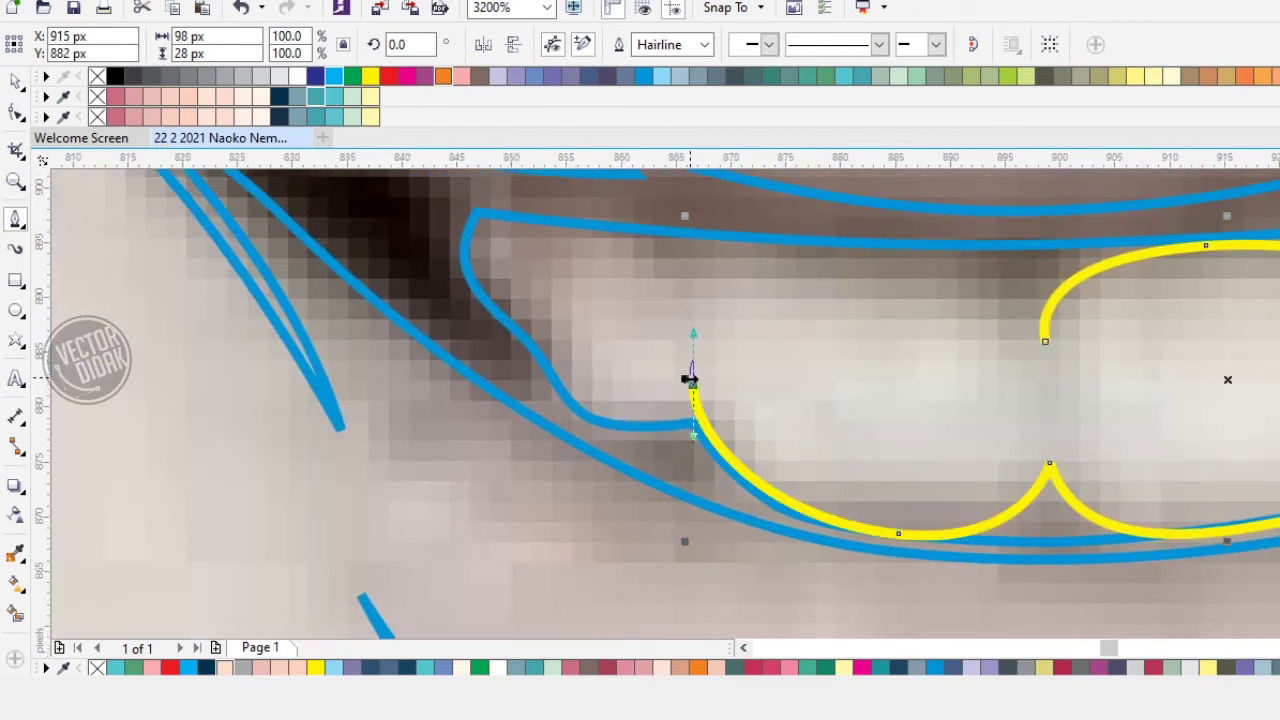
pyautogui.moveTo(651, 423); pyautogui.dragTo(588, 433)
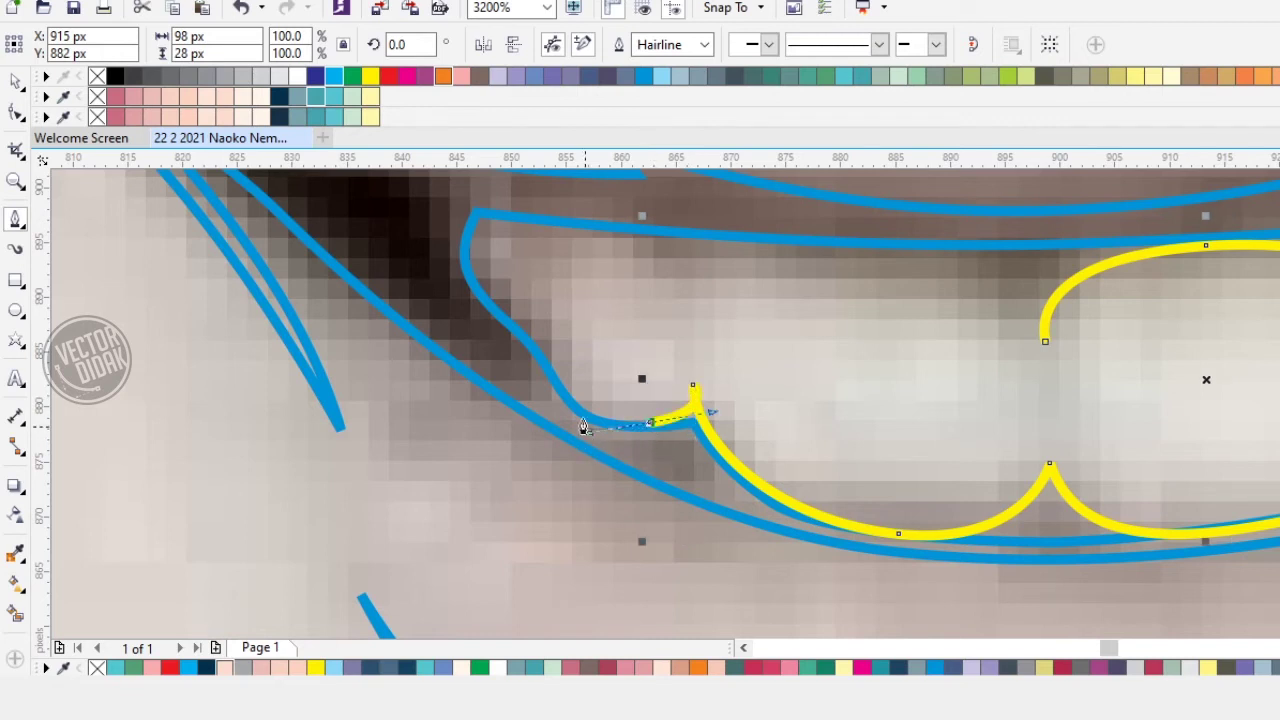
pyautogui.hotkey('ctrl', 'z')
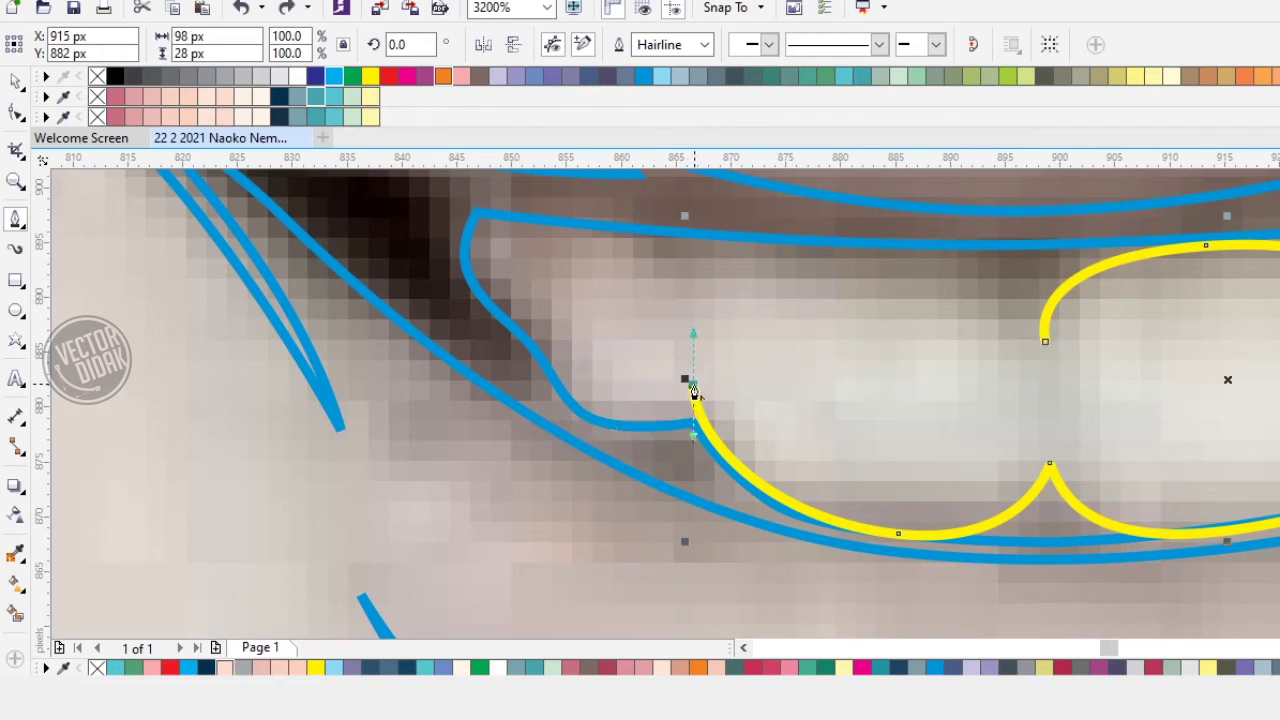
pyautogui.moveTo(628, 421); pyautogui.dragTo(572, 422)
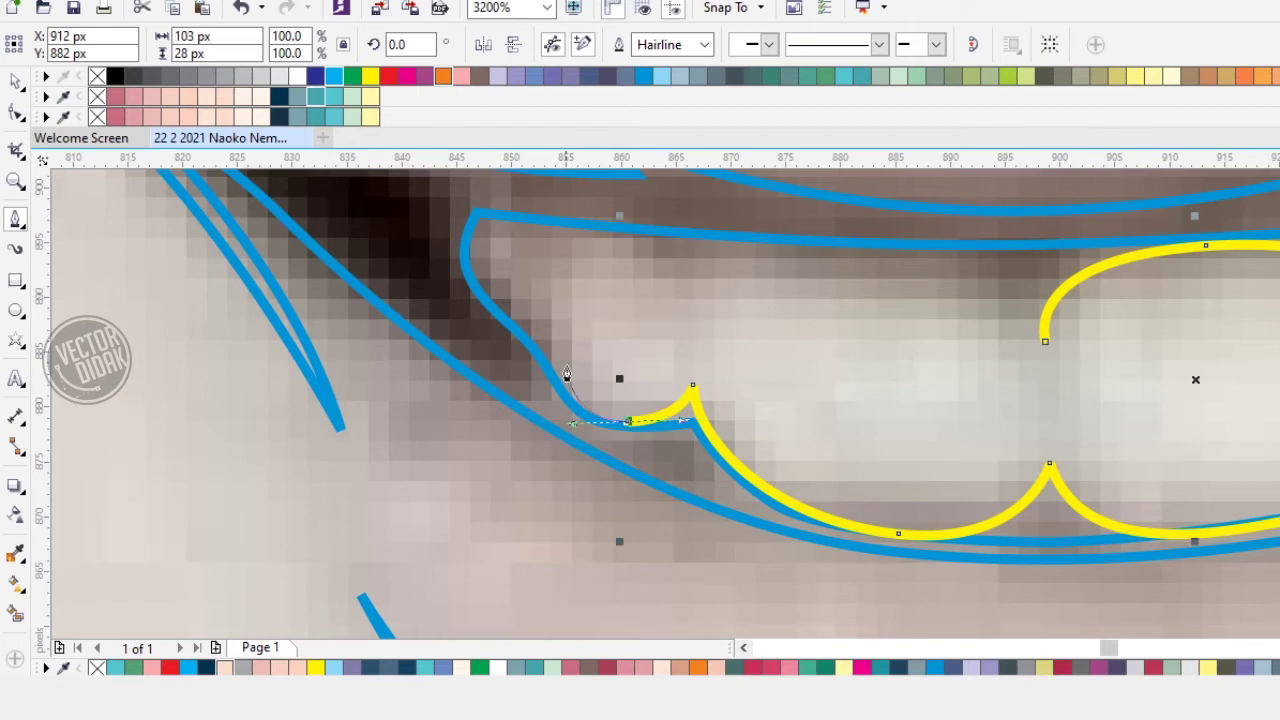
pyautogui.moveTo(549, 320); pyautogui.dragTo(565, 263)
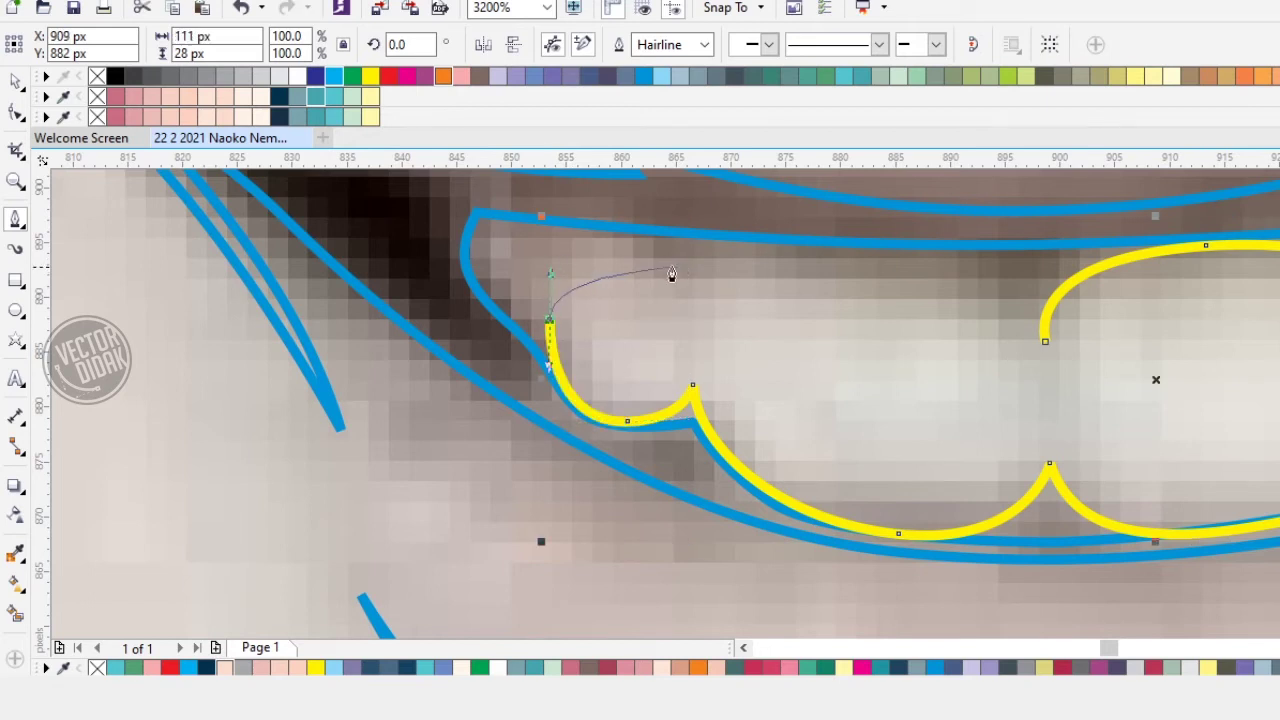
pyautogui.moveTo(683, 277); pyautogui.dragTo(712, 350)
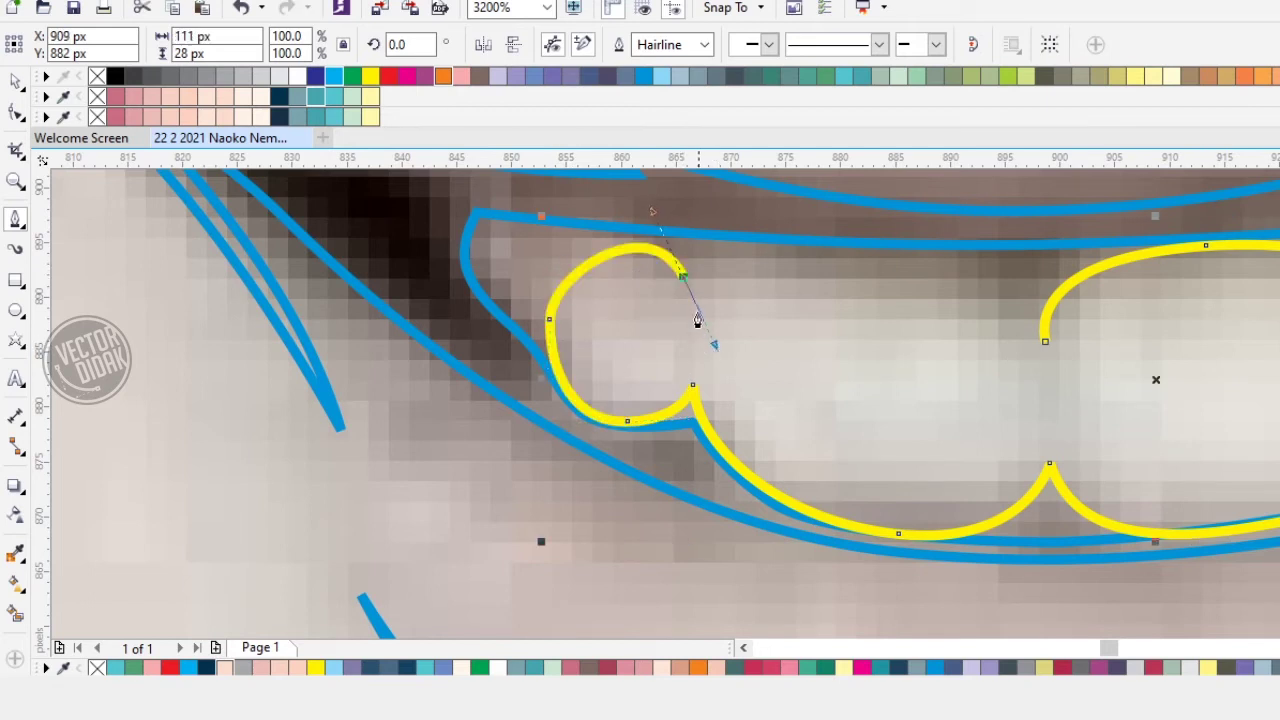
# Step: Redraw the small tooth's top curve and arch the outline over the neighbouring front tooth to the gap between the front teeth
pyautogui.scroll(-1, 798, 281)
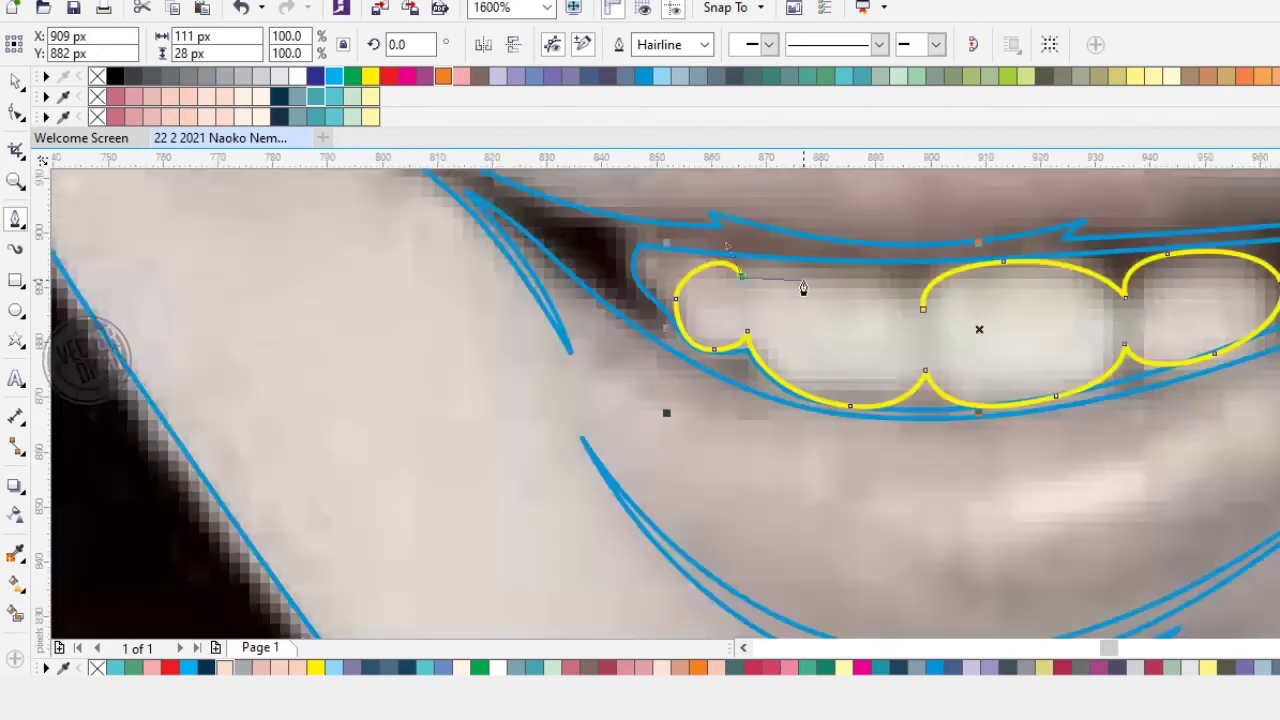
pyautogui.moveTo(803, 288); pyautogui.dragTo(440, 326)
pyautogui.scroll(-1, 466, 342)
pyautogui.scroll(2, 457, 345)
pyautogui.hotkey('ctrl', 'z')
pyautogui.moveTo(246, 254); pyautogui.dragTo(305, 257)
pyautogui.moveTo(311, 323); pyautogui.dragTo(563, 281)
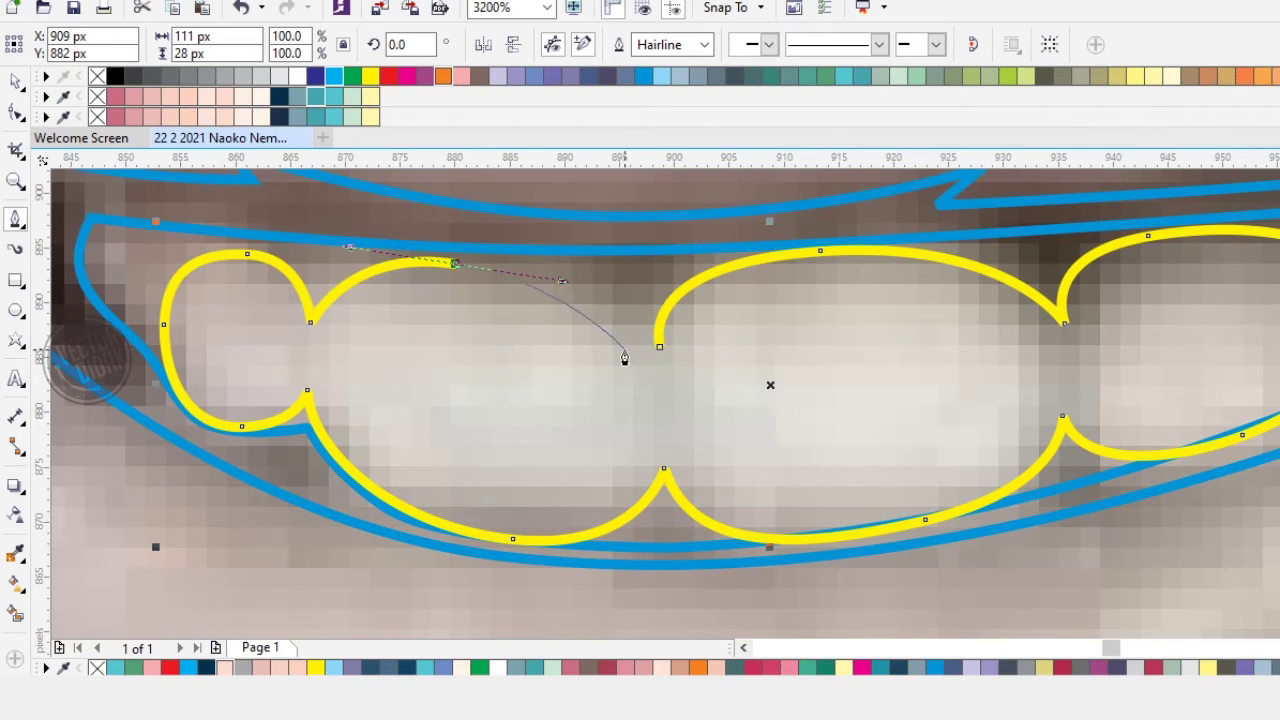
pyautogui.scroll(-1, 621, 363)
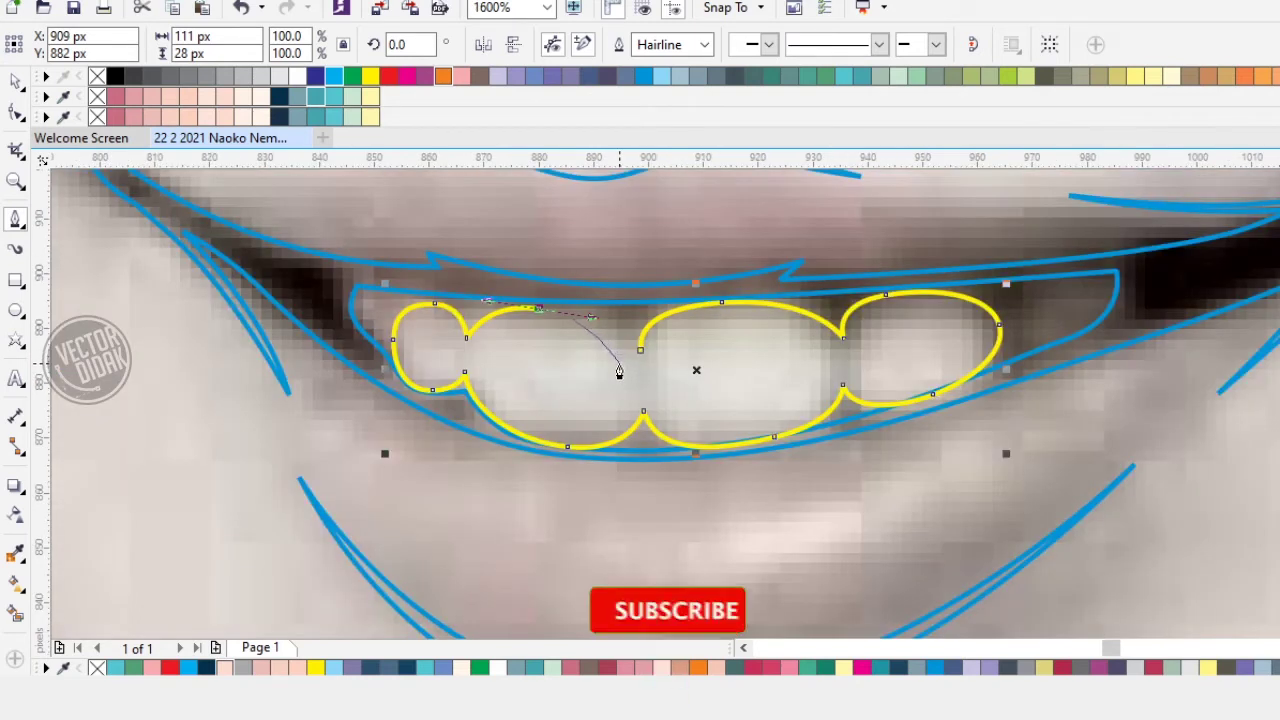
pyautogui.scroll(1, 613, 362)
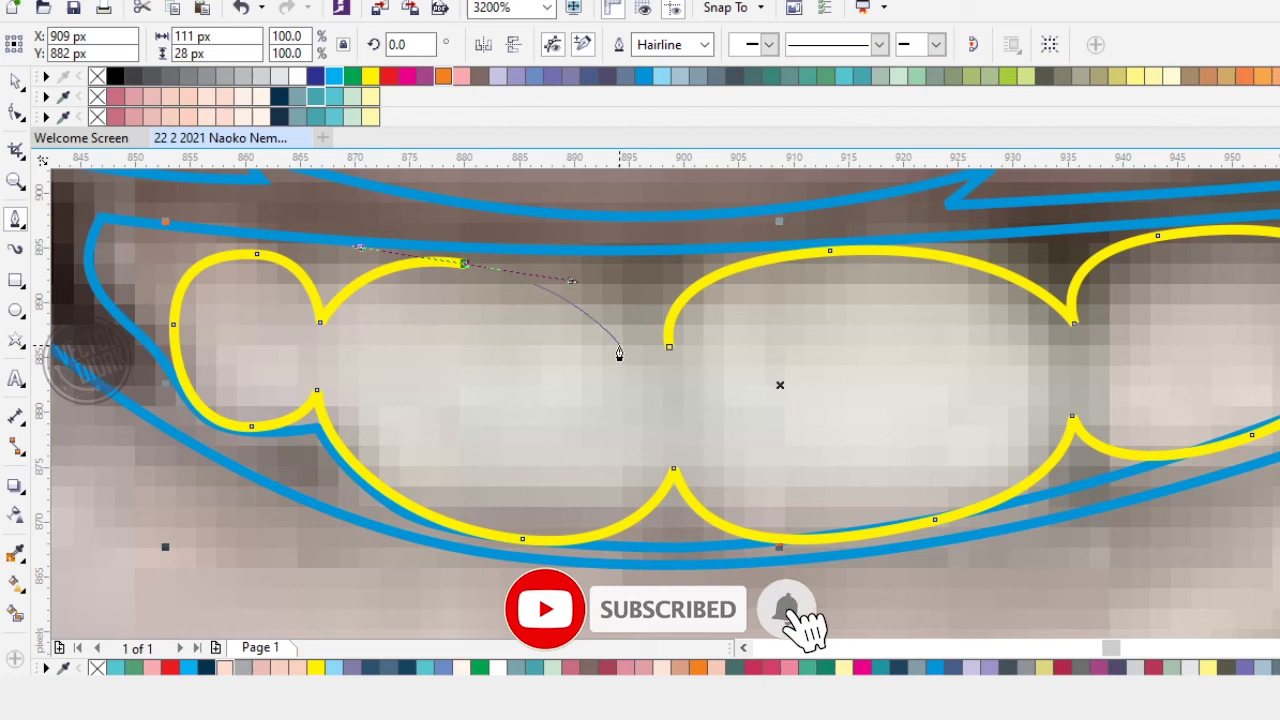
pyautogui.click(644, 346)
# Step: Run the outline up from the gap, around the small tooth's mouth corner and along the lower lip edge below the front teeth
pyautogui.click(633, 238)
pyautogui.scroll(-1, 625, 250)
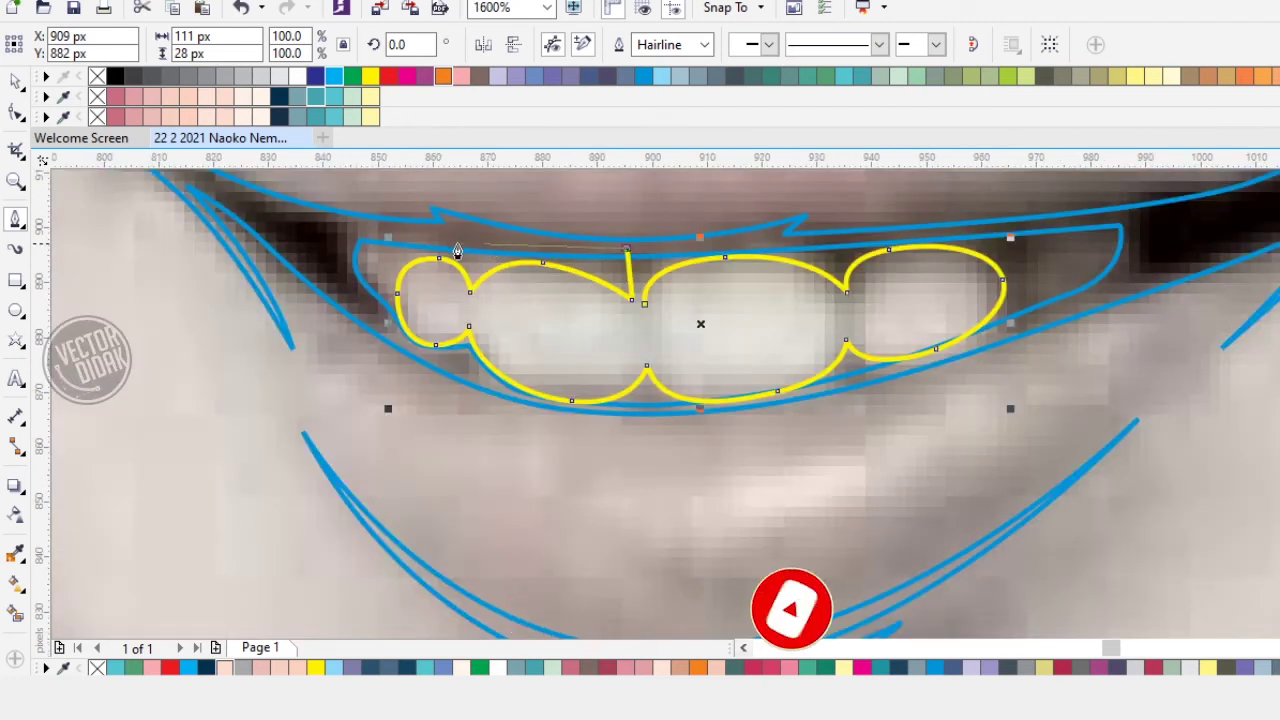
pyautogui.click(340, 222)
pyautogui.click(323, 270)
pyautogui.scroll(1, 456, 365)
pyautogui.moveTo(452, 377); pyautogui.dragTo(626, 463)
pyautogui.hotkey('ctrl', 'z')
pyautogui.moveTo(425, 380); pyautogui.dragTo(570, 450)
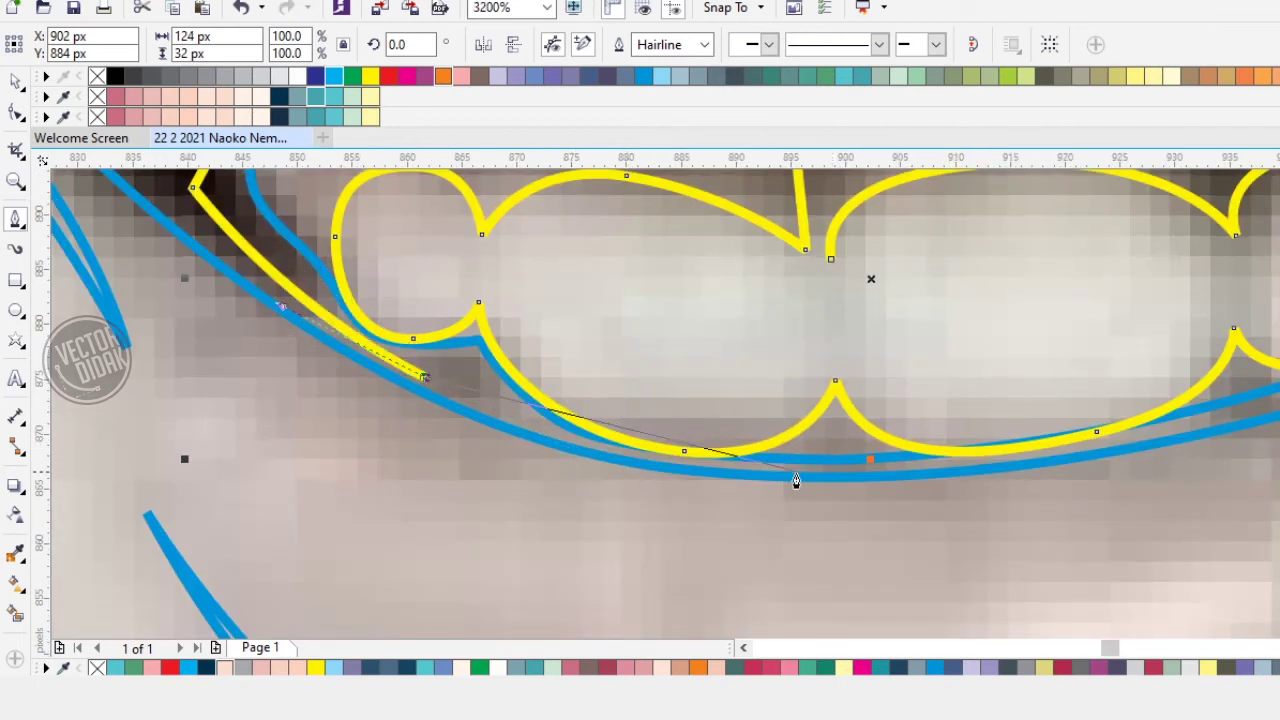
pyautogui.moveTo(802, 469); pyautogui.dragTo(829, 488)
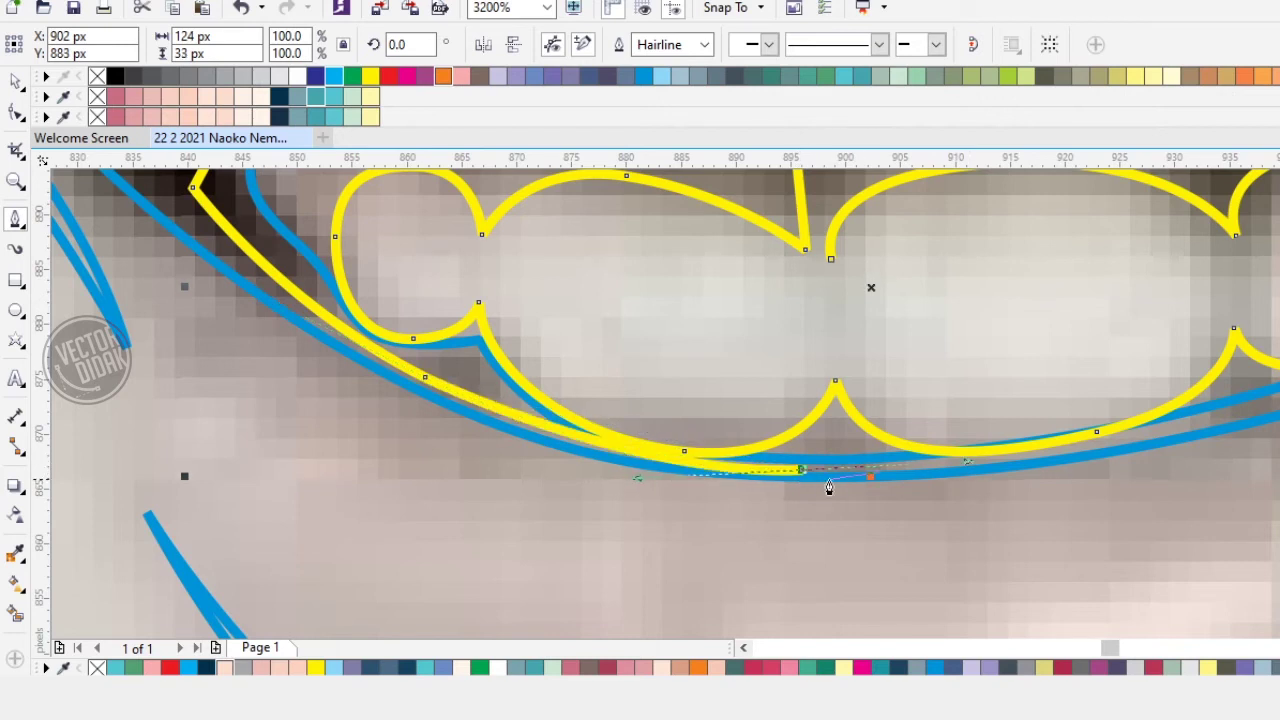
# Step: Carry the outer contour around the opposite mouth corner and back above the teeth, closing the teeth shape at about 152 by 35 px
pyautogui.moveTo(984, 466); pyautogui.dragTo(568, 465)
pyautogui.moveTo(769, 421); pyautogui.dragTo(913, 374)
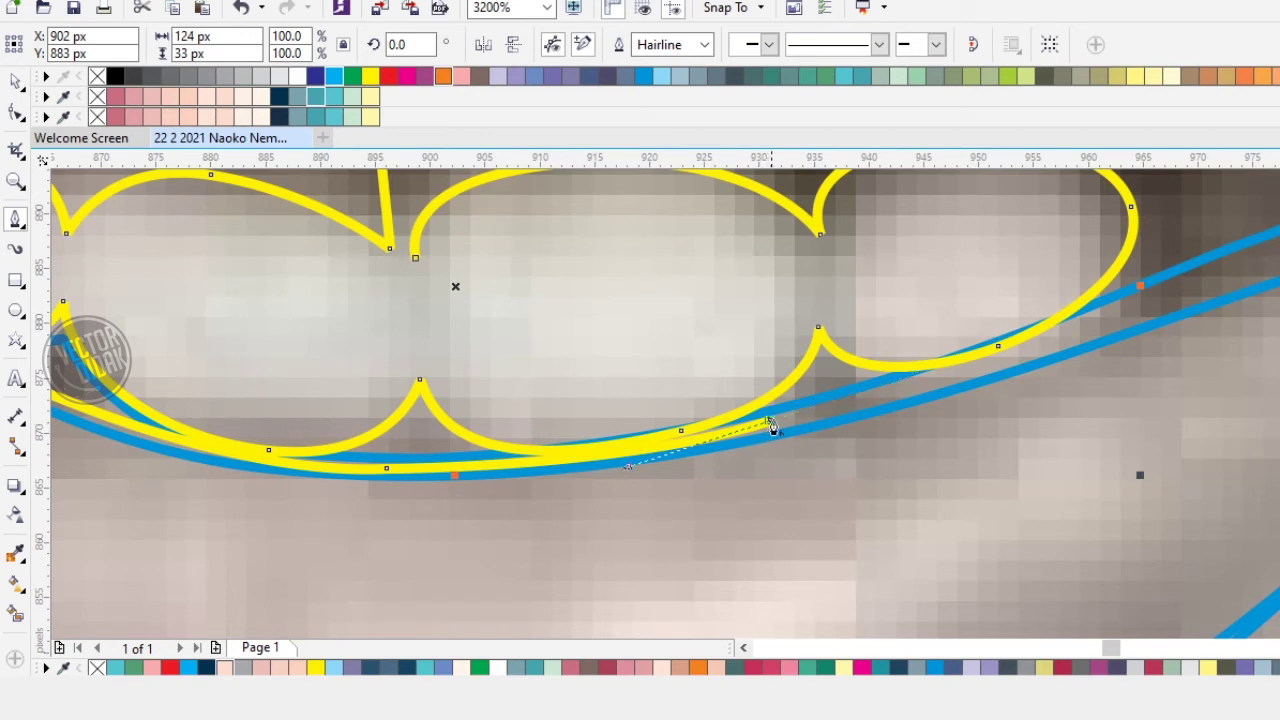
pyautogui.moveTo(1054, 347); pyautogui.dragTo(1162, 302)
pyautogui.moveTo(1200, 265); pyautogui.dragTo(902, 483)
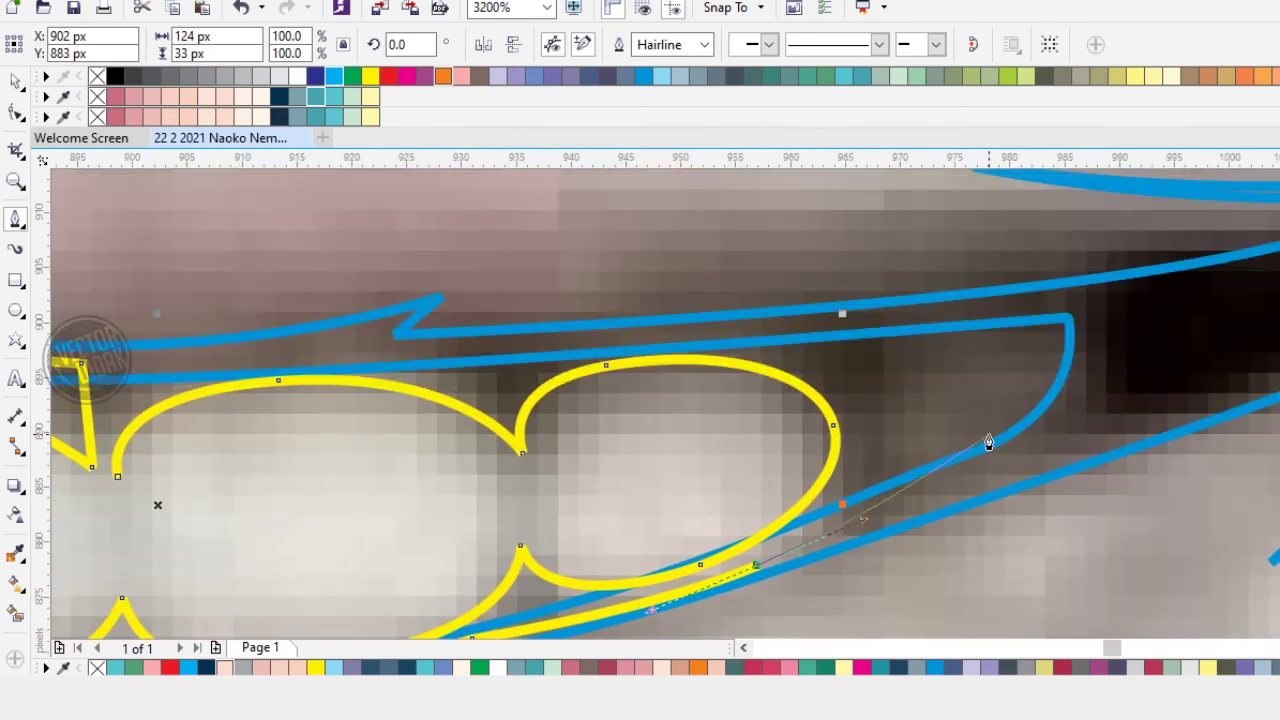
pyautogui.click(1084, 419)
pyautogui.click(1145, 309)
pyautogui.click(1095, 301)
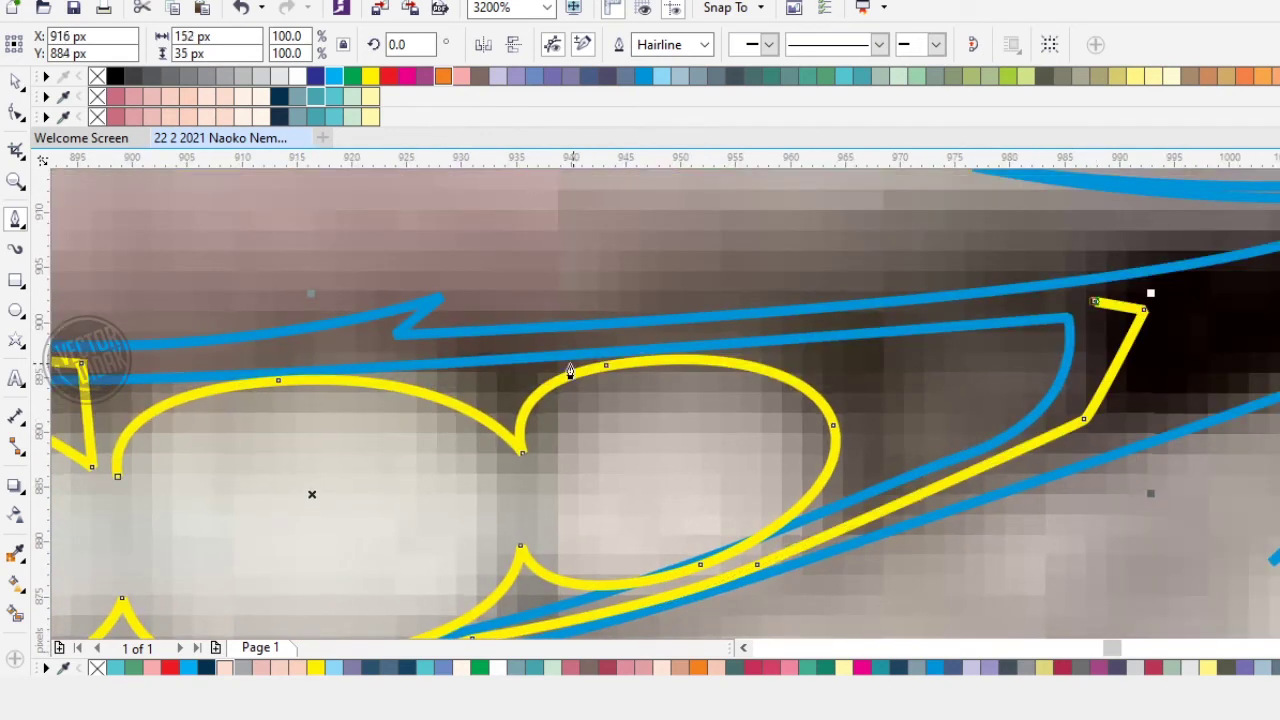
pyautogui.hscroll(-6, 837, 294)
pyautogui.scroll(-1, 837, 294)
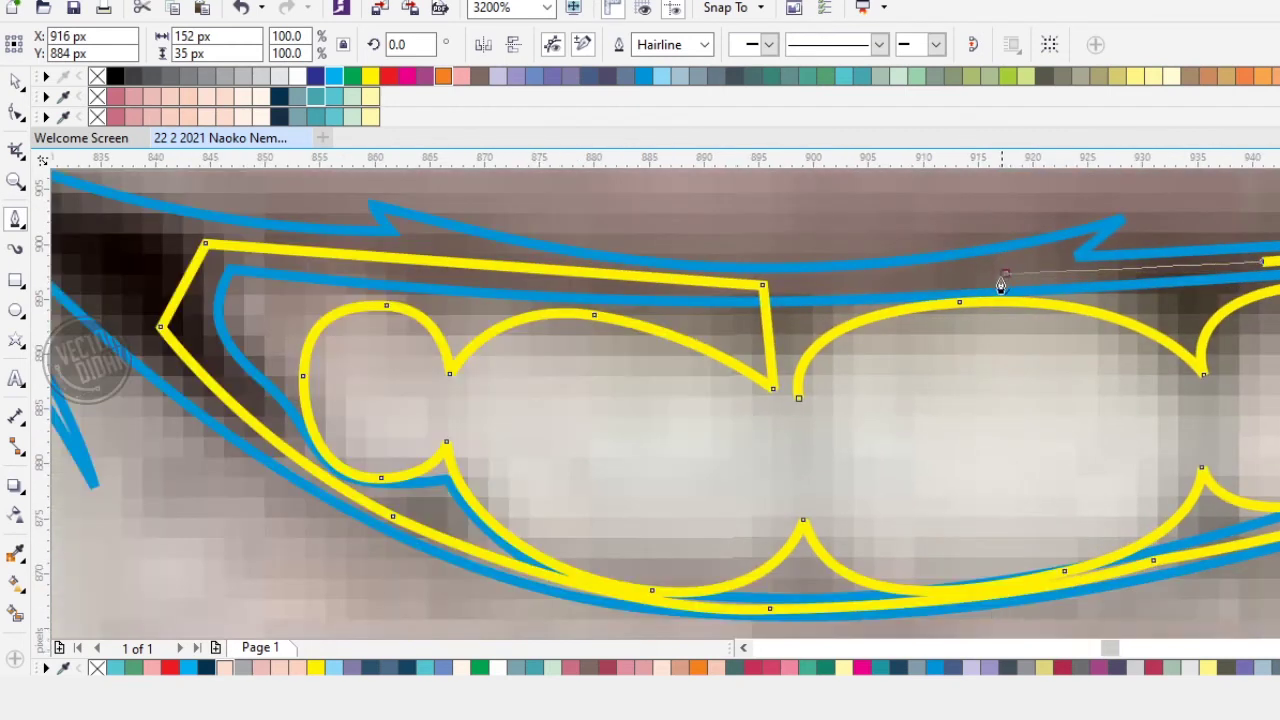
pyautogui.click(795, 287)
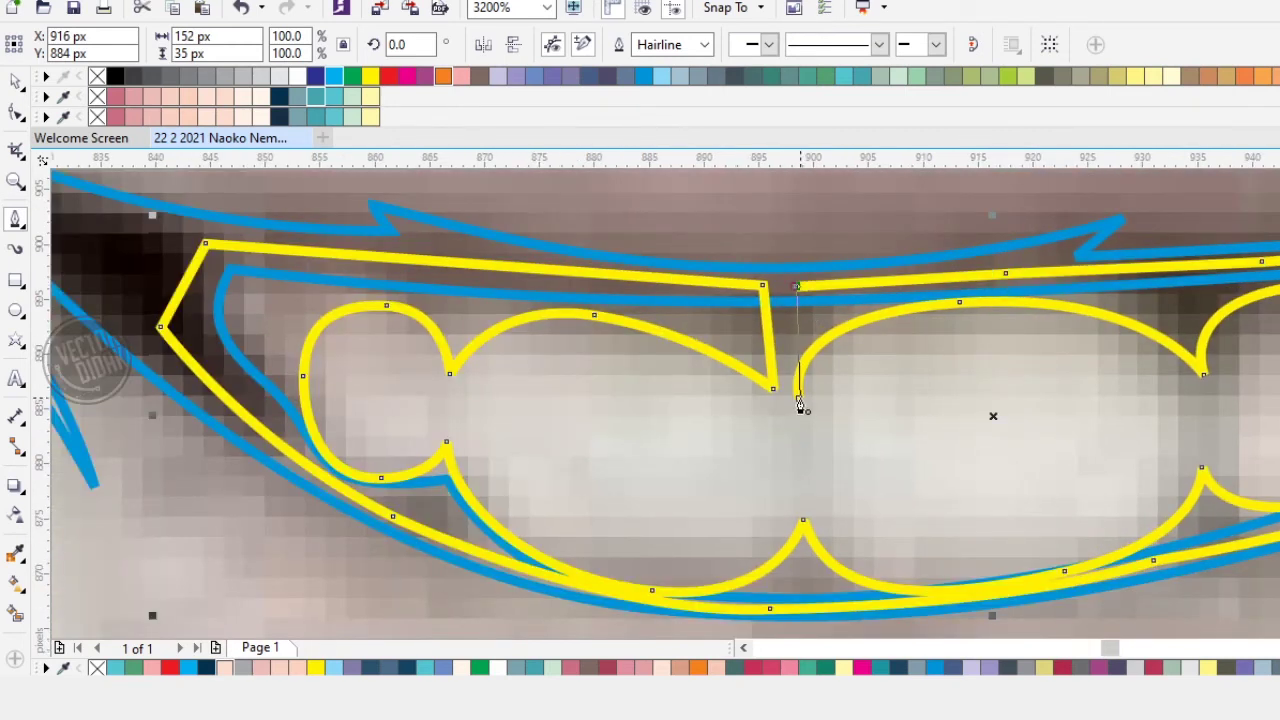
pyautogui.click(798, 399)
# Step: Select the main silhouette together with the closed teeth shape and weld them
pyautogui.click(16, 83)
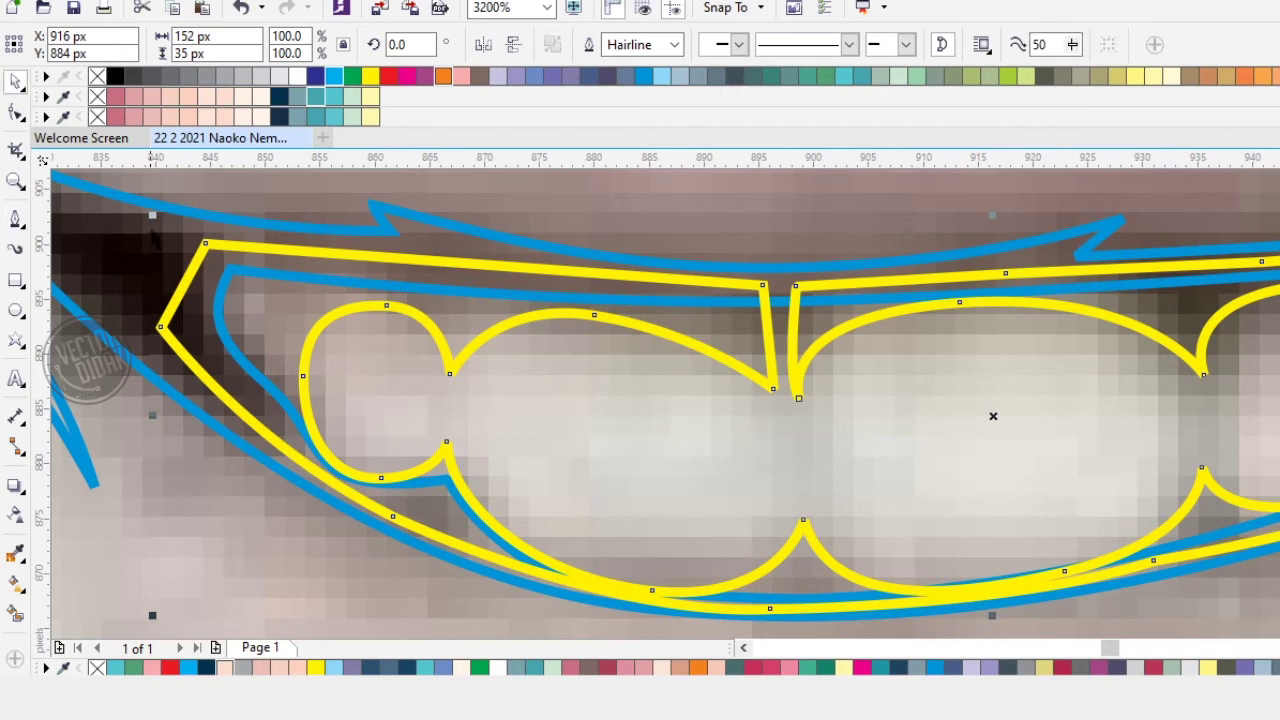
pyautogui.keyDown('shift'); pyautogui.click(291, 206); pyautogui.keyUp('shift')
pyautogui.click(584, 47)
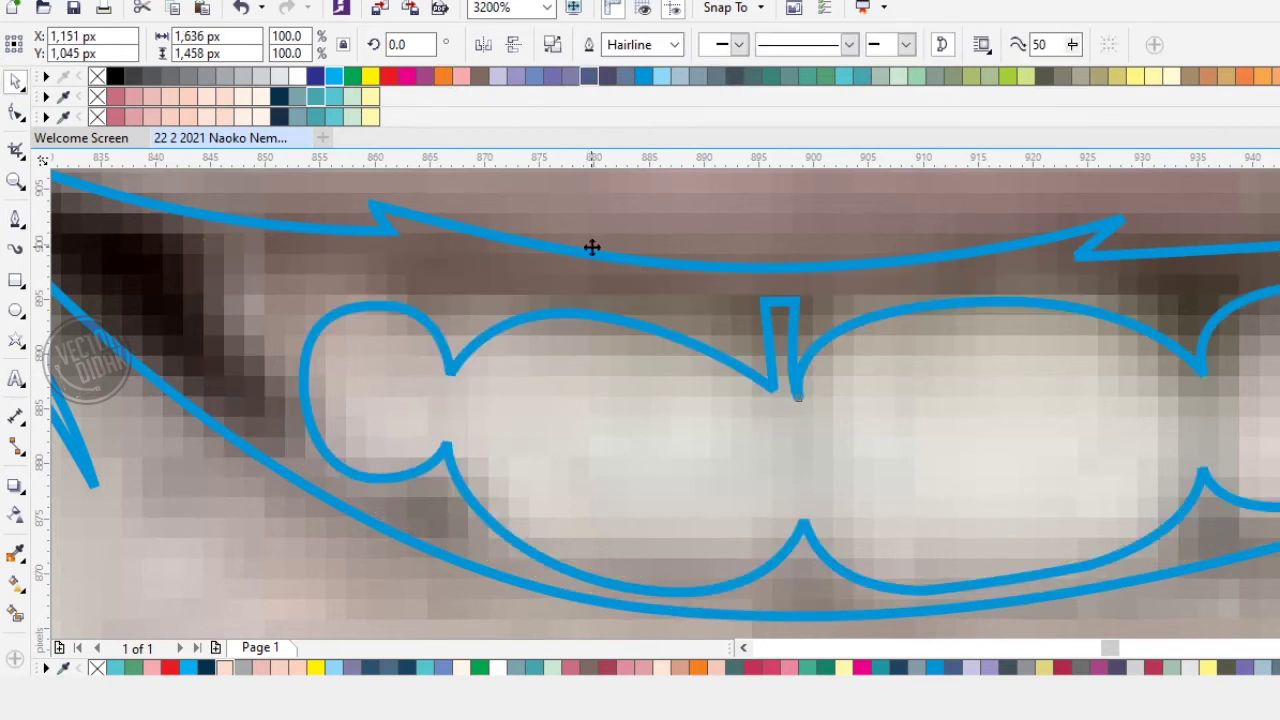
# Step: Delete the nodes forming the narrow slit between the tops of the two front teeth
pyautogui.click(15, 218)
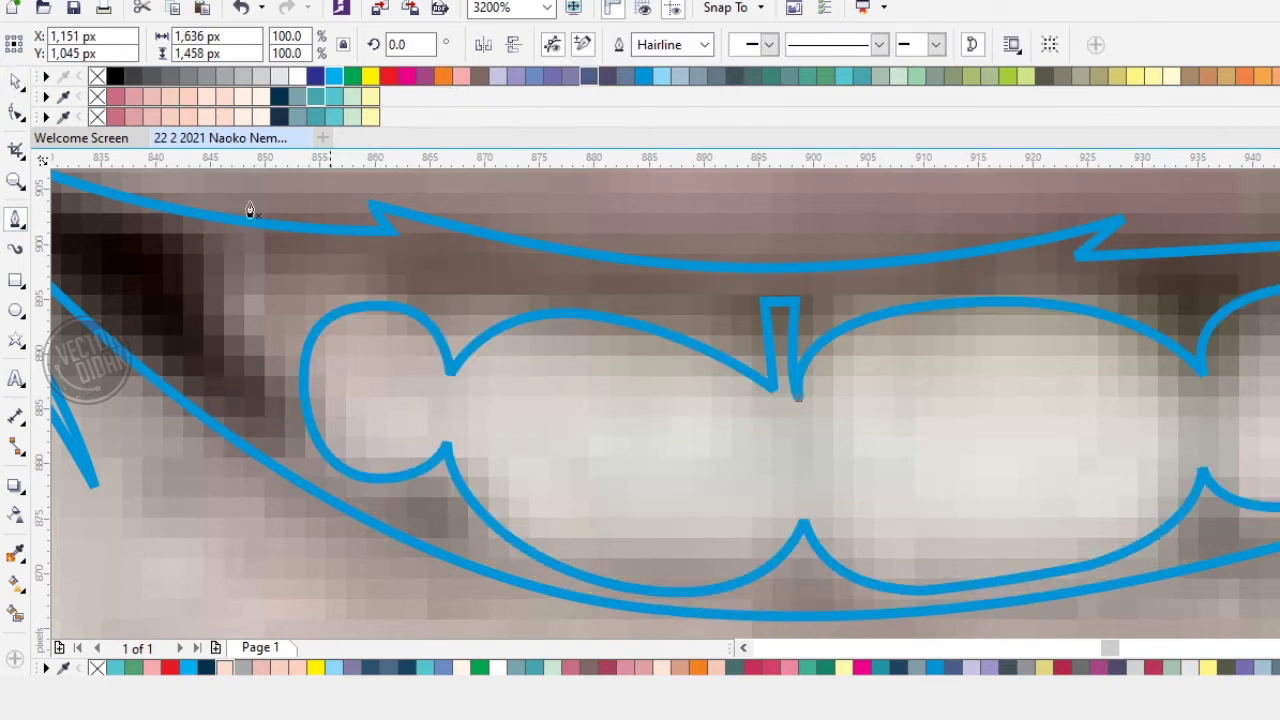
pyautogui.click(15, 80)
pyautogui.scroll(1, 848, 428)
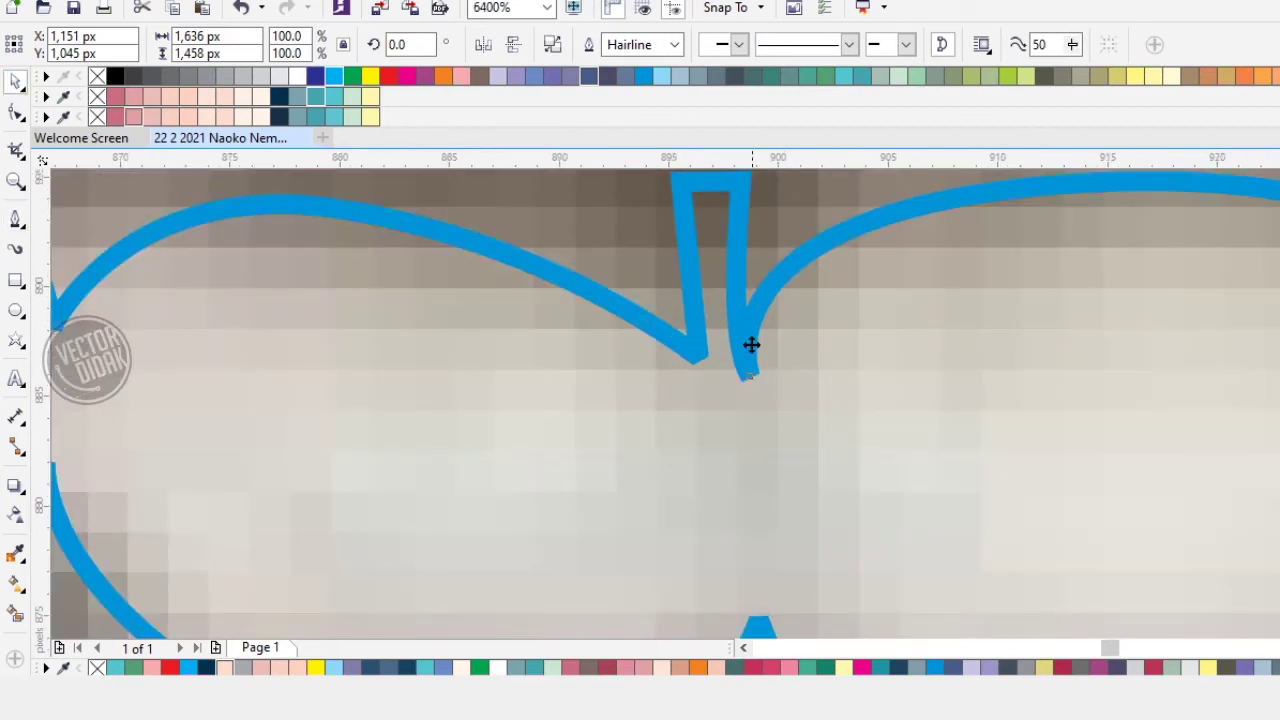
pyautogui.moveTo(741, 302); pyautogui.dragTo(715, 381)
pyautogui.click(15, 112)
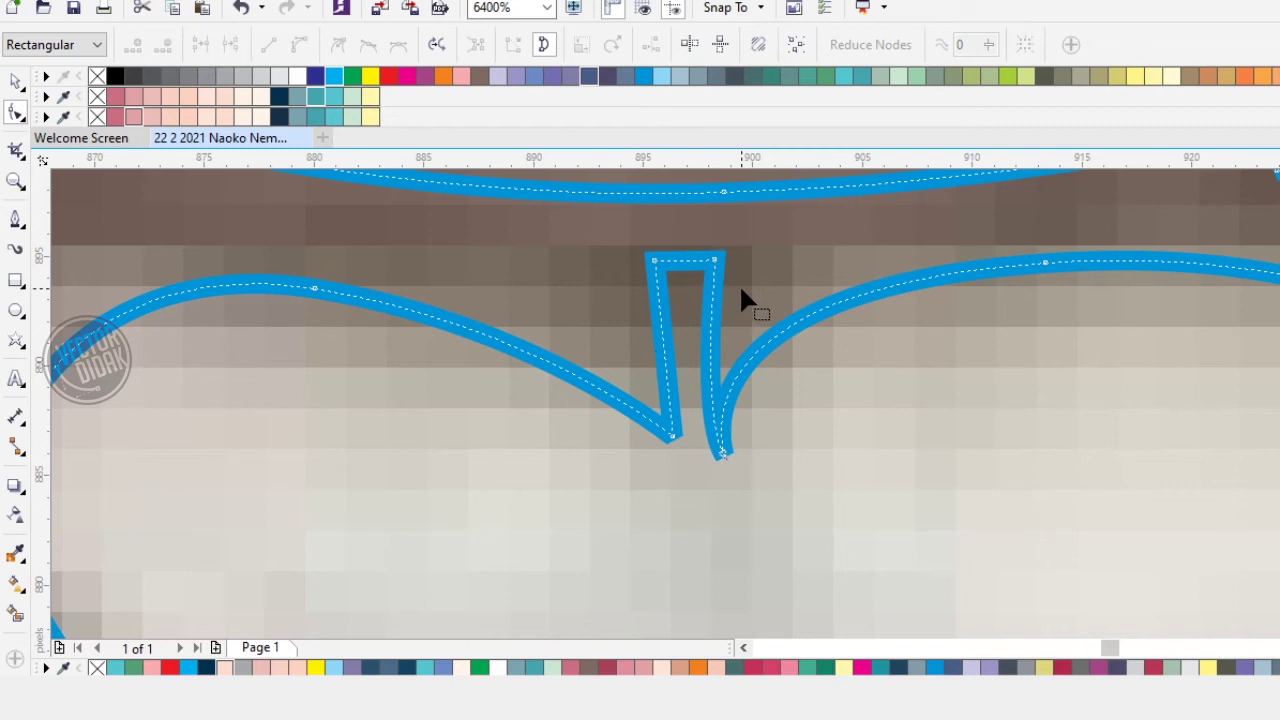
pyautogui.moveTo(751, 284); pyautogui.dragTo(747, 282)
pyautogui.press('Delete')
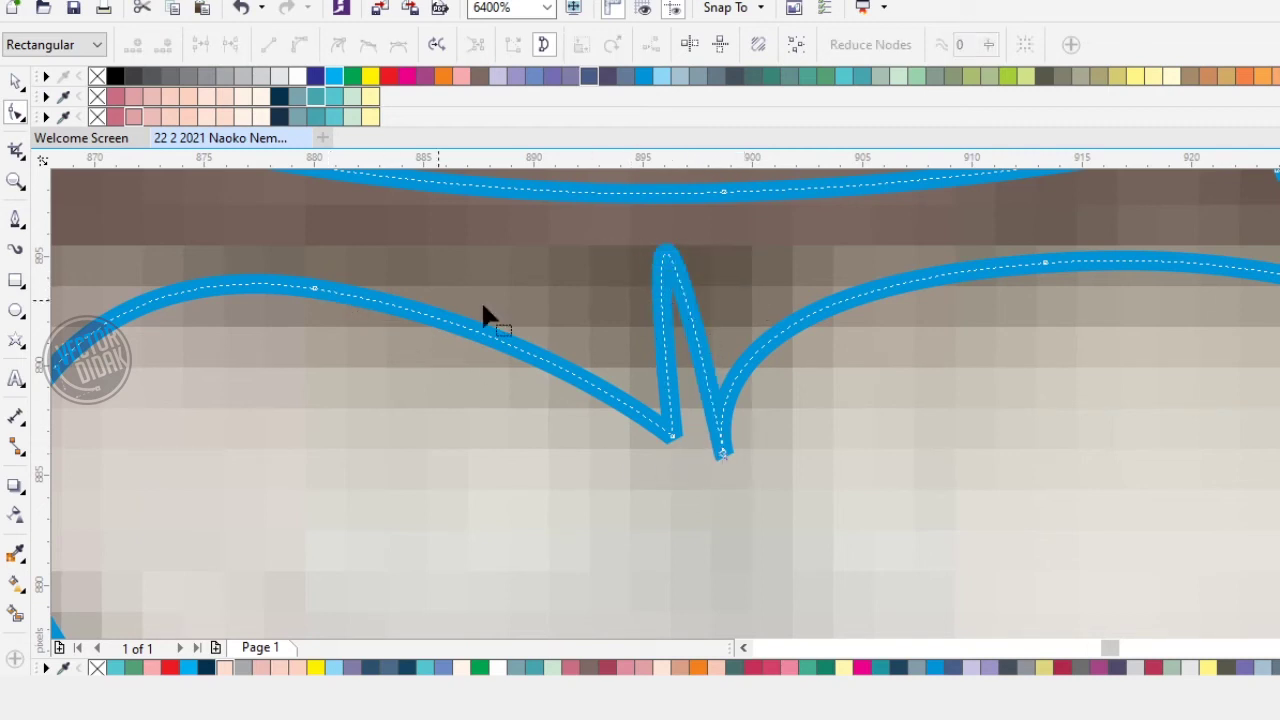
pyautogui.moveTo(685, 414); pyautogui.dragTo(682, 414)
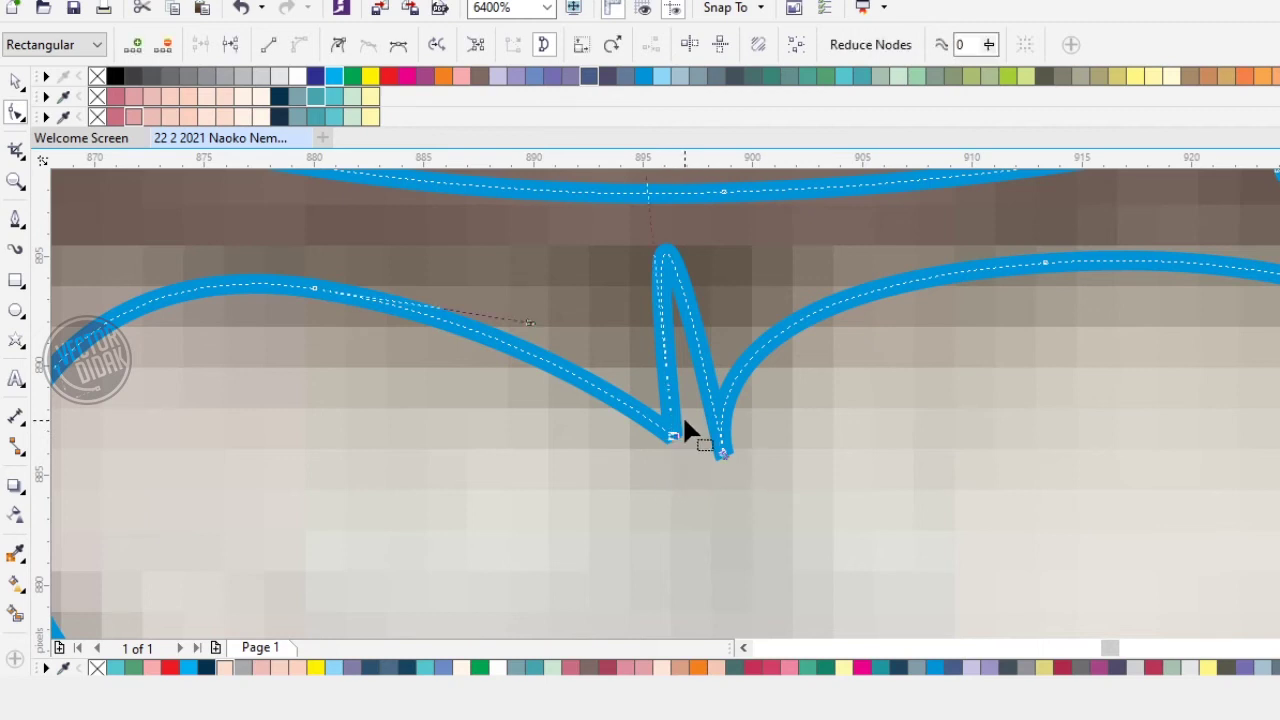
pyautogui.press('Delete')
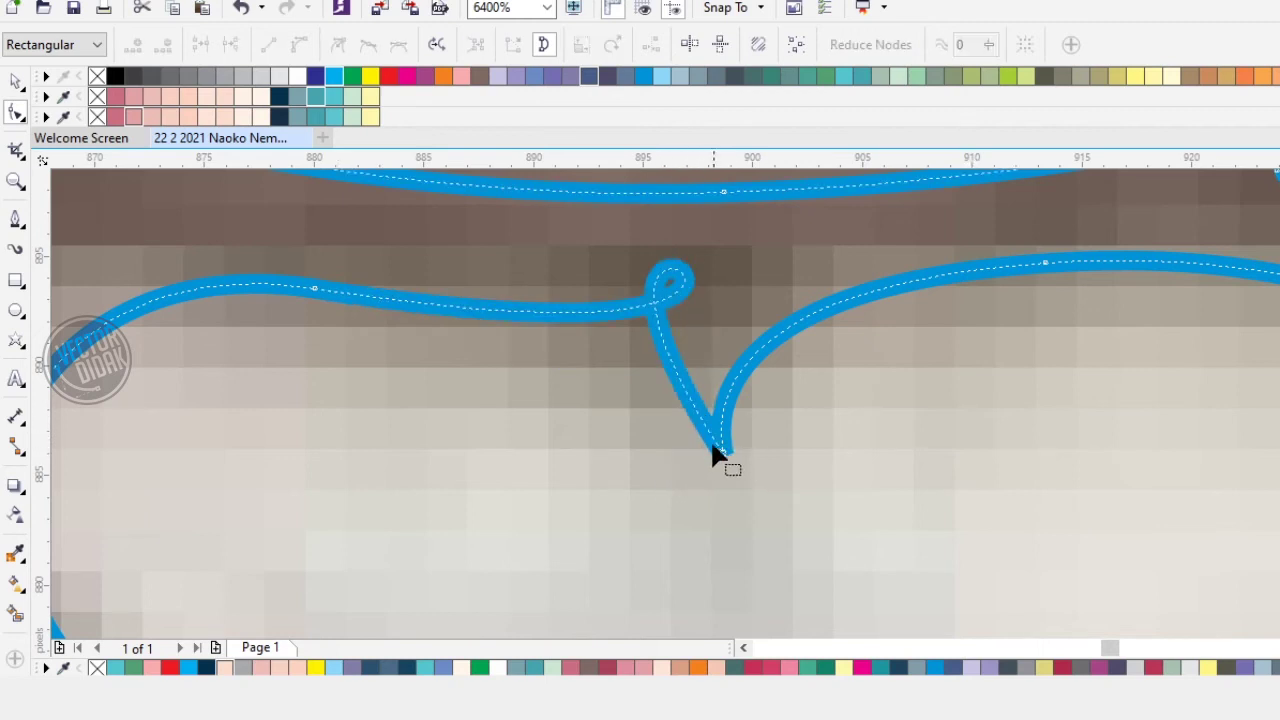
pyautogui.moveTo(719, 452); pyautogui.dragTo(719, 450)
pyautogui.press('Delete')
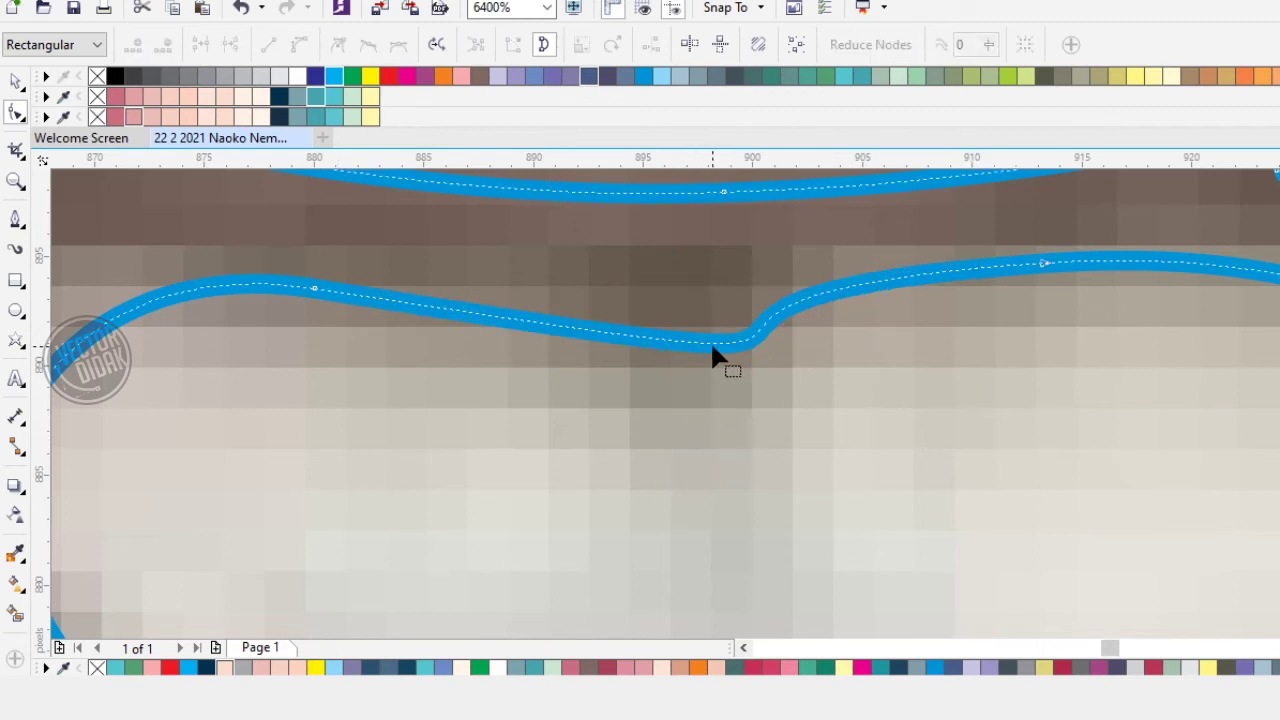
# Step: Reposition the node between the tops of the two front teeth as a notch and undo the excess adjustments
pyautogui.click(713, 345)
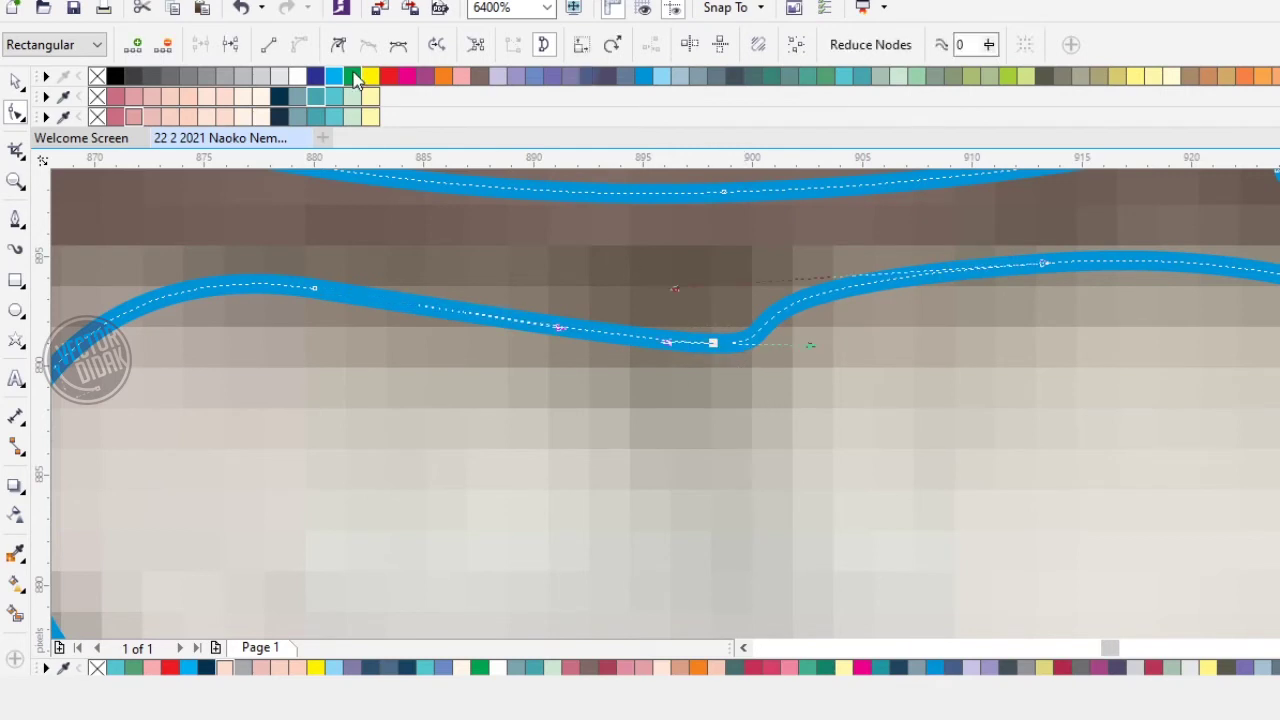
pyautogui.scroll(-2, 729, 390)
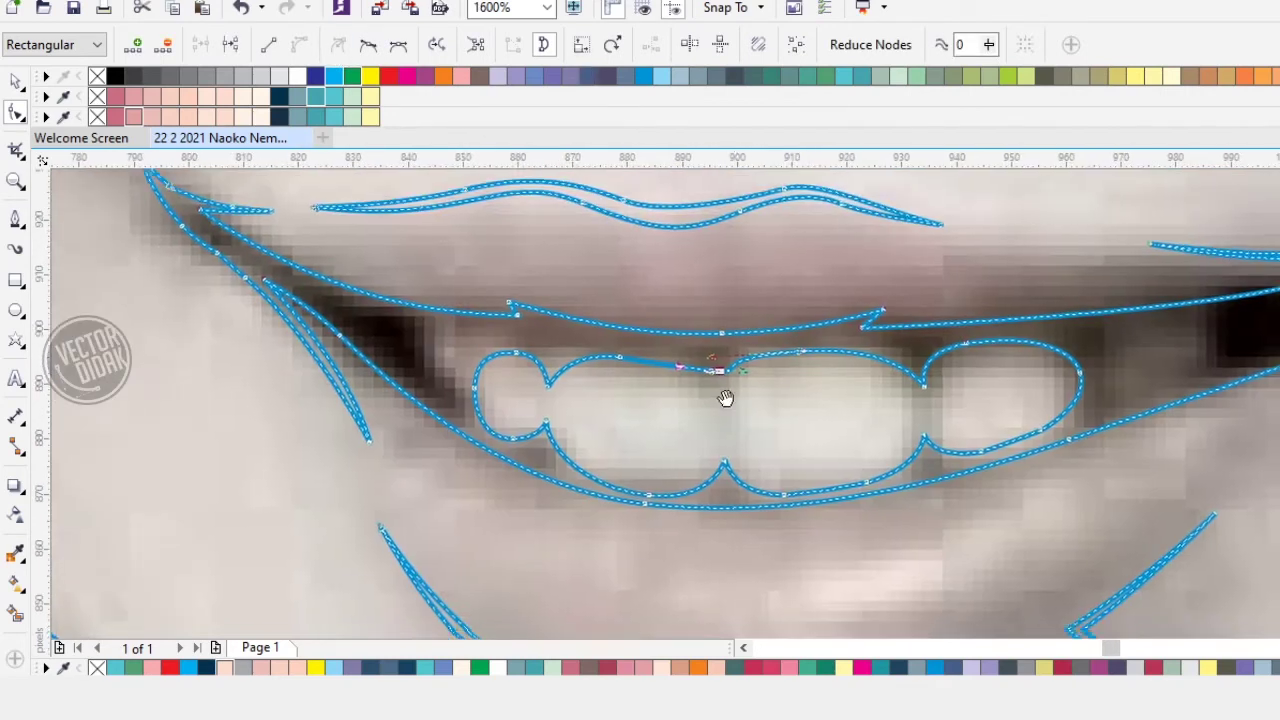
pyautogui.scroll(1, 723, 394)
pyautogui.moveTo(683, 291); pyautogui.dragTo(711, 248)
pyautogui.click(719, 310)
pyautogui.hotkey('ctrl', 'z')
pyautogui.hotkey('ctrl', 'z')
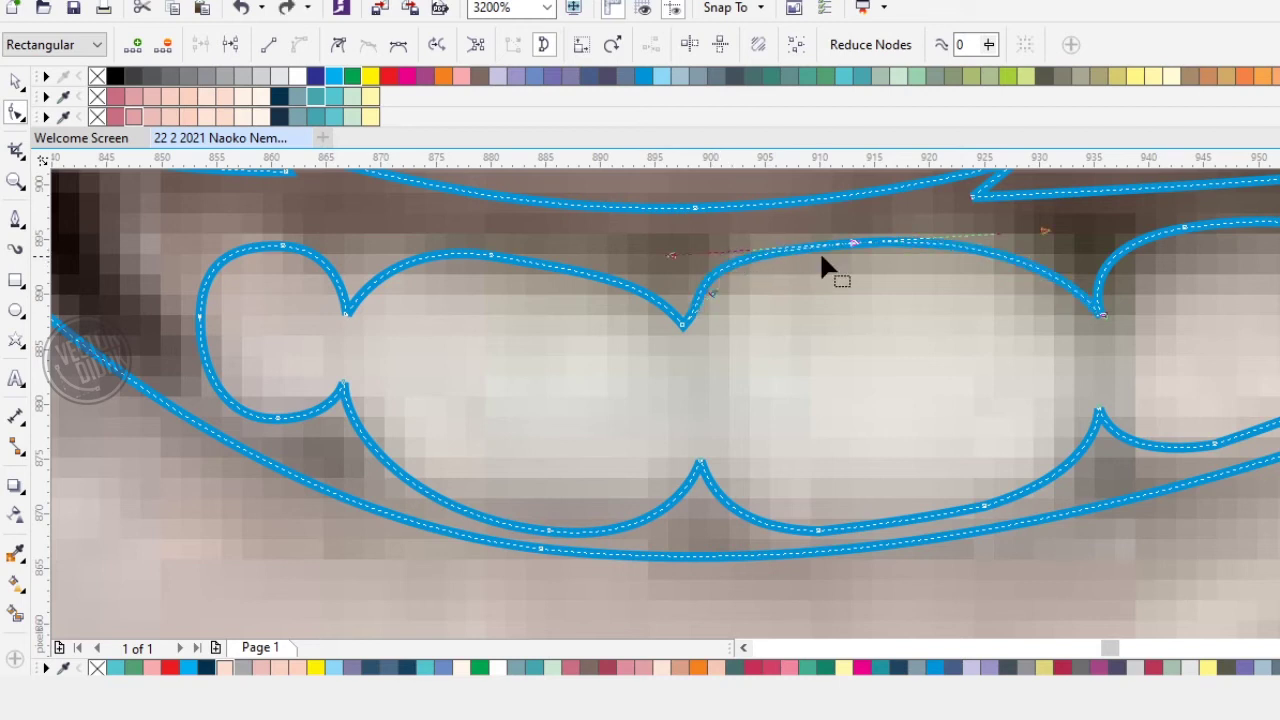
# Step: Reshape the top curves of both front teeth so they meet in a sharp point at the gap
pyautogui.click(839, 272)
pyautogui.click(338, 44)
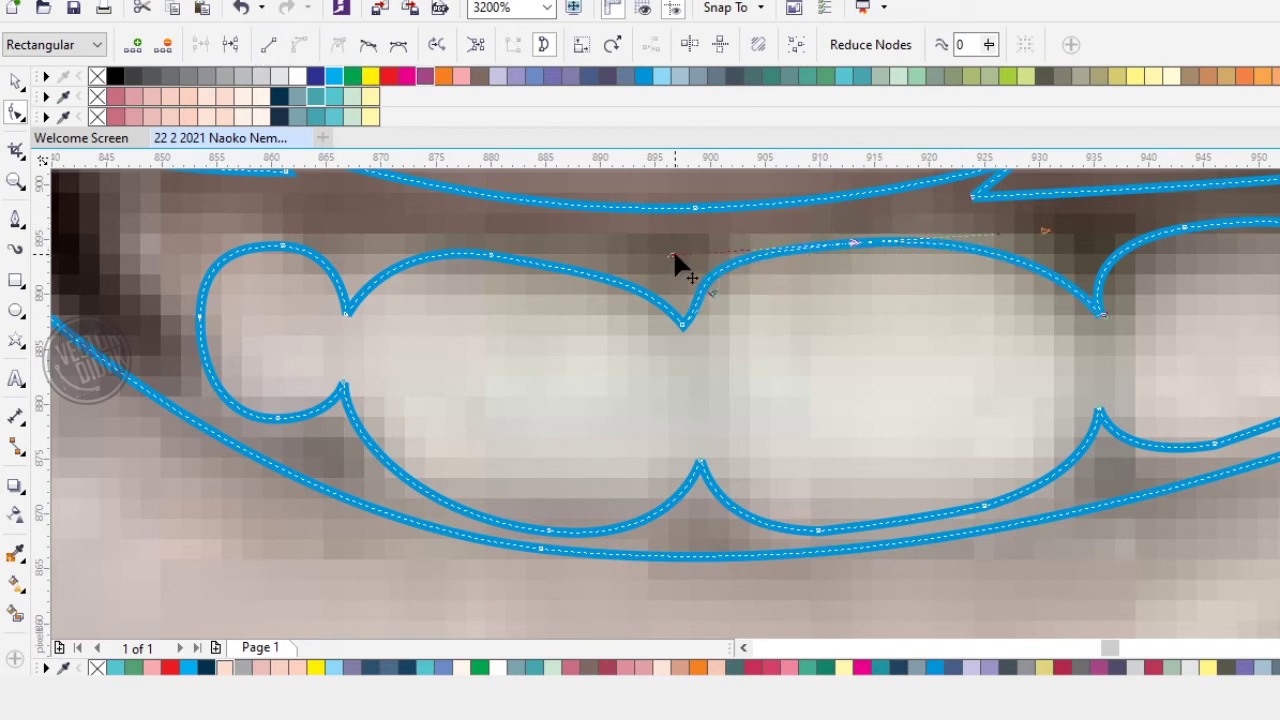
pyautogui.moveTo(758, 265); pyautogui.dragTo(667, 268)
pyautogui.doubleClick(489, 254)
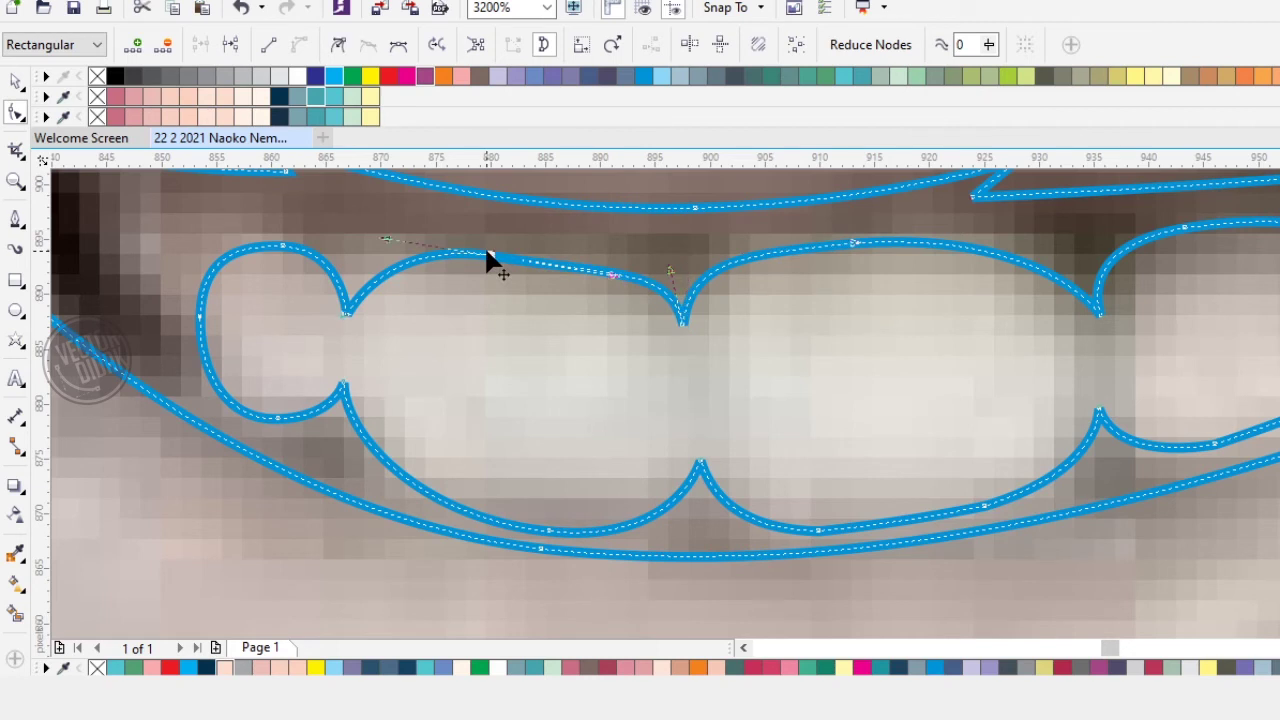
# Step: Smooth the top curve of the front tooth on the right into an even arch and deselect the teeth outline
pyautogui.click(892, 221)
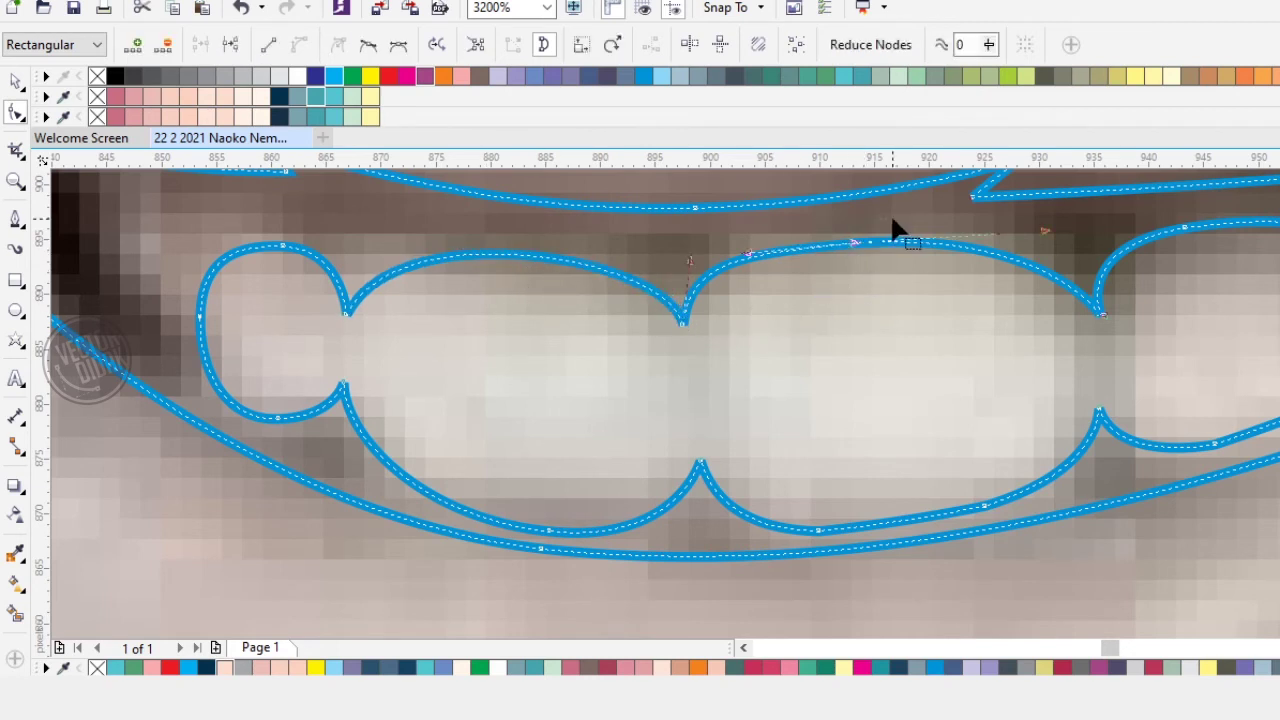
pyautogui.click(820, 308)
pyautogui.scroll(-2, 690, 325)
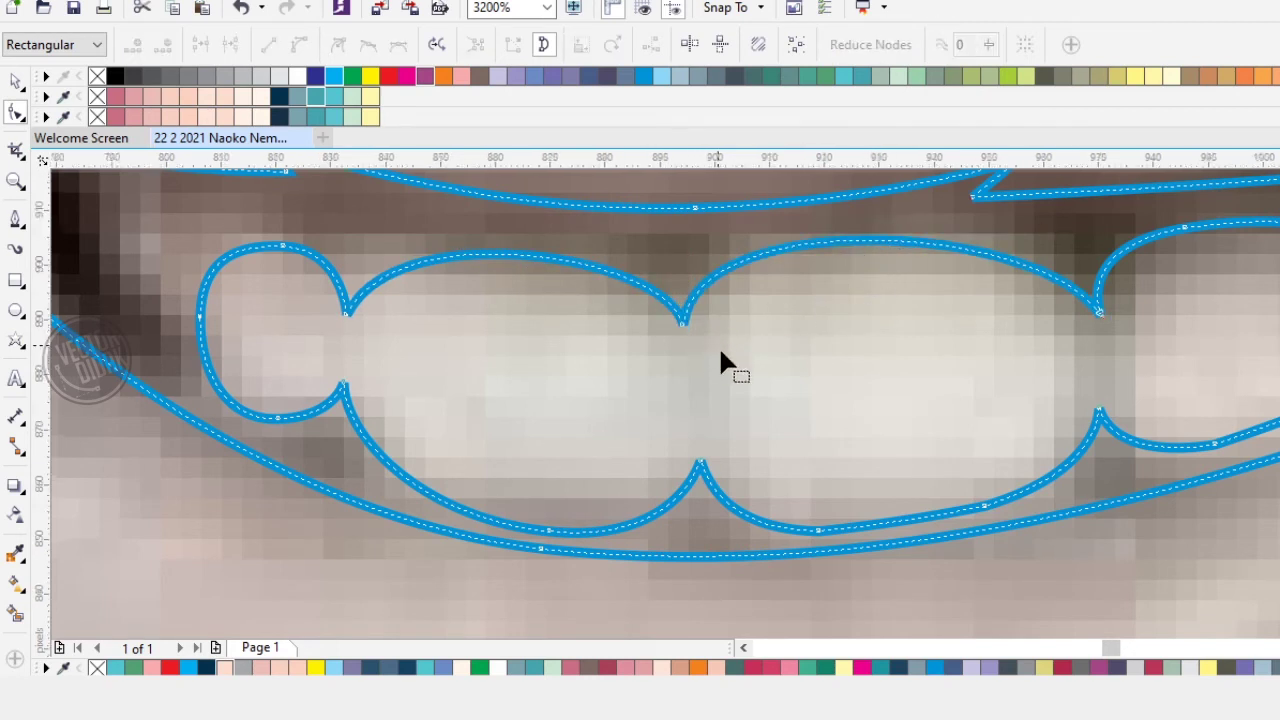
pyautogui.click(20, 82)
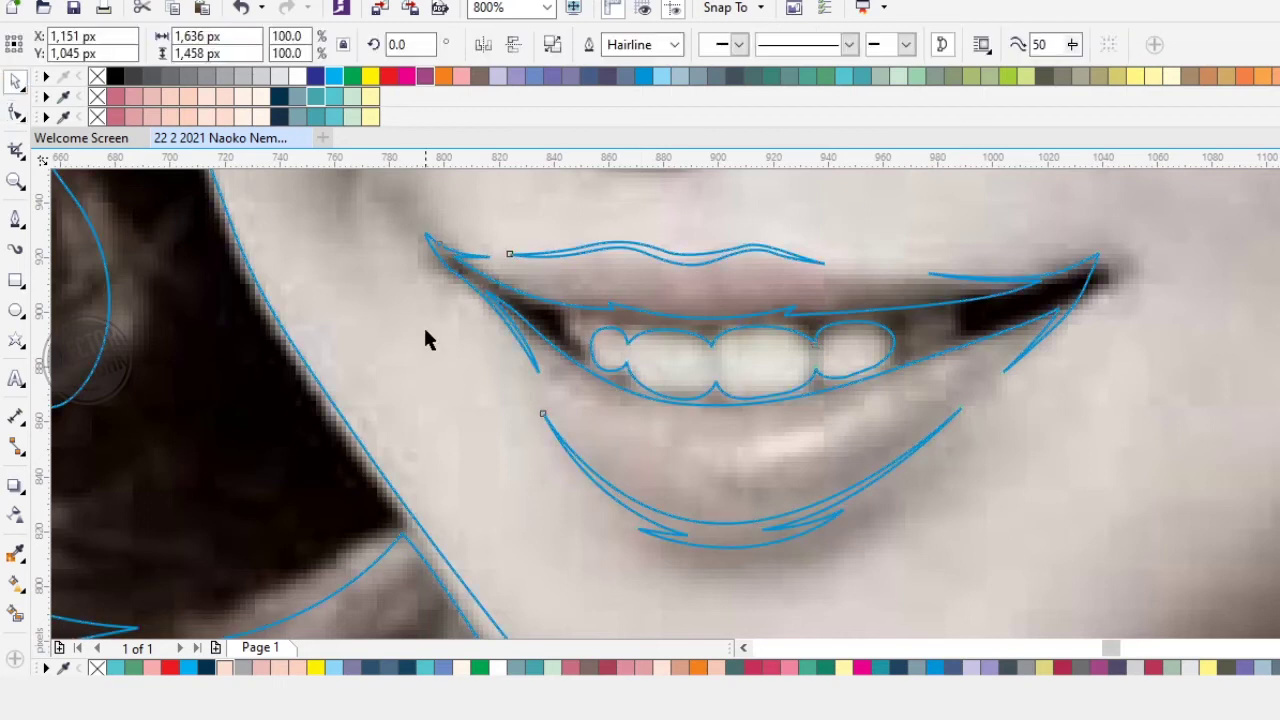
pyautogui.click(743, 294)
# Step: Draw a small closed oval tooth, about 7 by 9 px, just right of the rightmost traced tooth with the Pen tool
pyautogui.scroll(1, 910, 350)
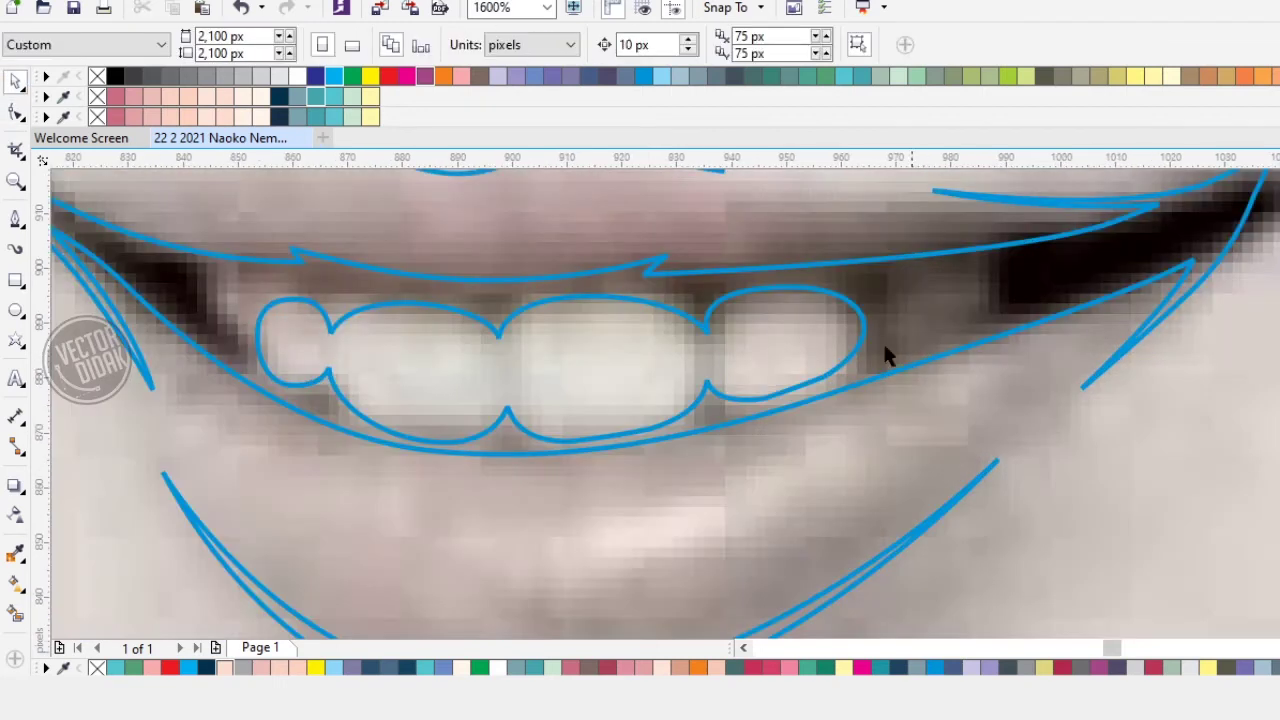
pyautogui.click(17, 218)
pyautogui.scroll(1, 902, 330)
pyautogui.moveTo(888, 368); pyautogui.dragTo(911, 371)
pyautogui.moveTo(935, 289); pyautogui.dragTo(901, 246)
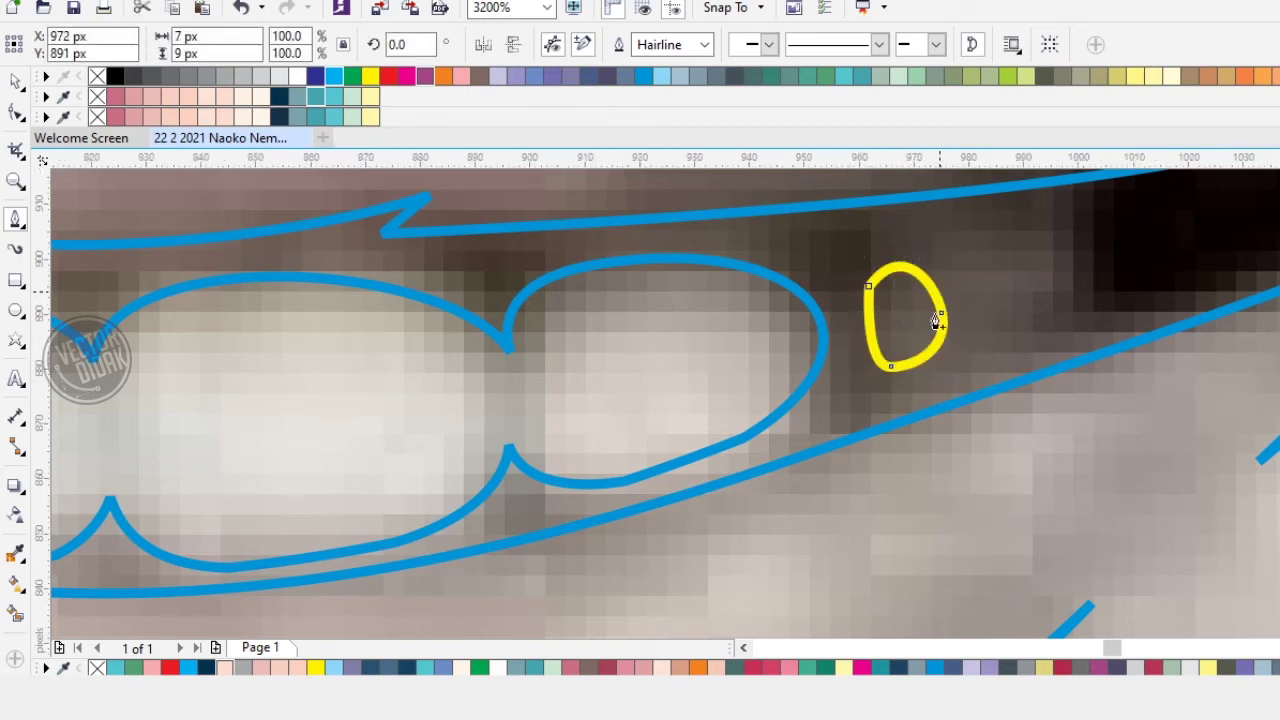
# Step: Begin a curved Pen outline for another small tooth just left of the leftmost traced tooth
pyautogui.scroll(-2, 938, 319)
pyautogui.scroll(1, 599, 305)
pyautogui.scroll(1, 599, 311)
pyautogui.click(609, 298)
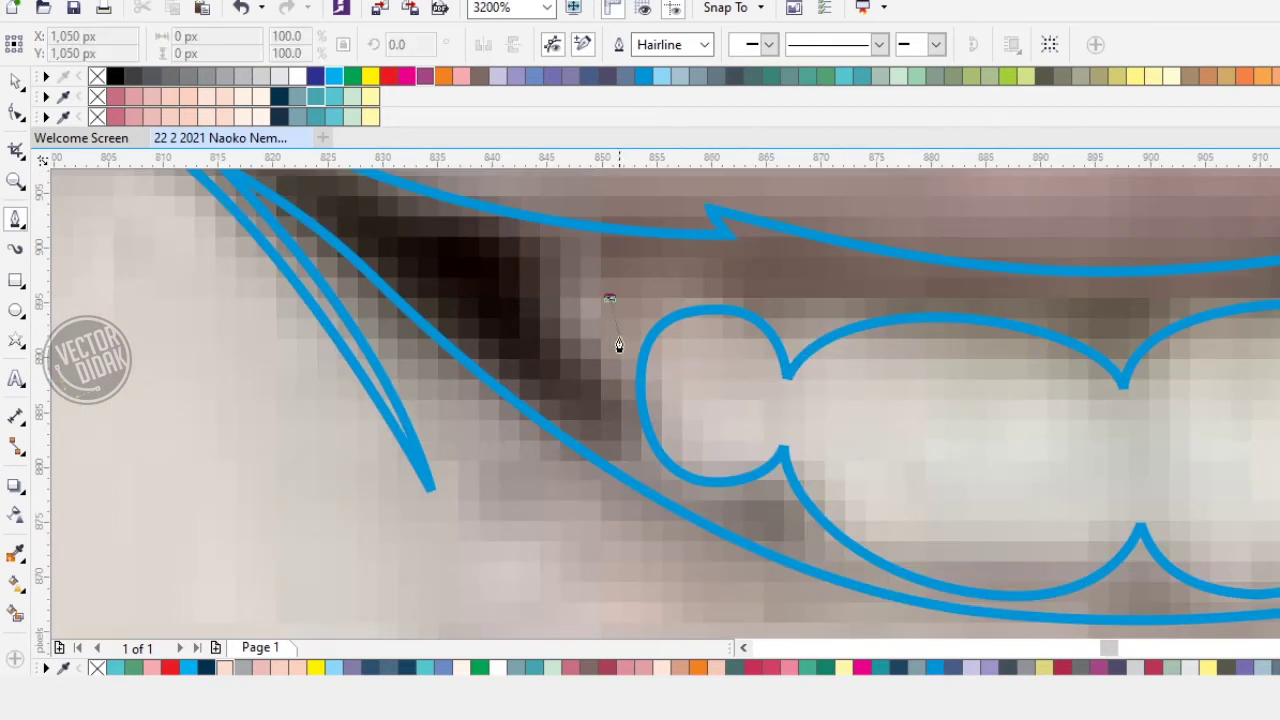
# Step: Trace a small closed oval about 5 × 8 px with the Pen tool, beside the leftmost tooth in the mouth
pyautogui.click(627, 350)
pyautogui.scroll(1, 600, 335)
pyautogui.hotkey('ctrl', 'z')
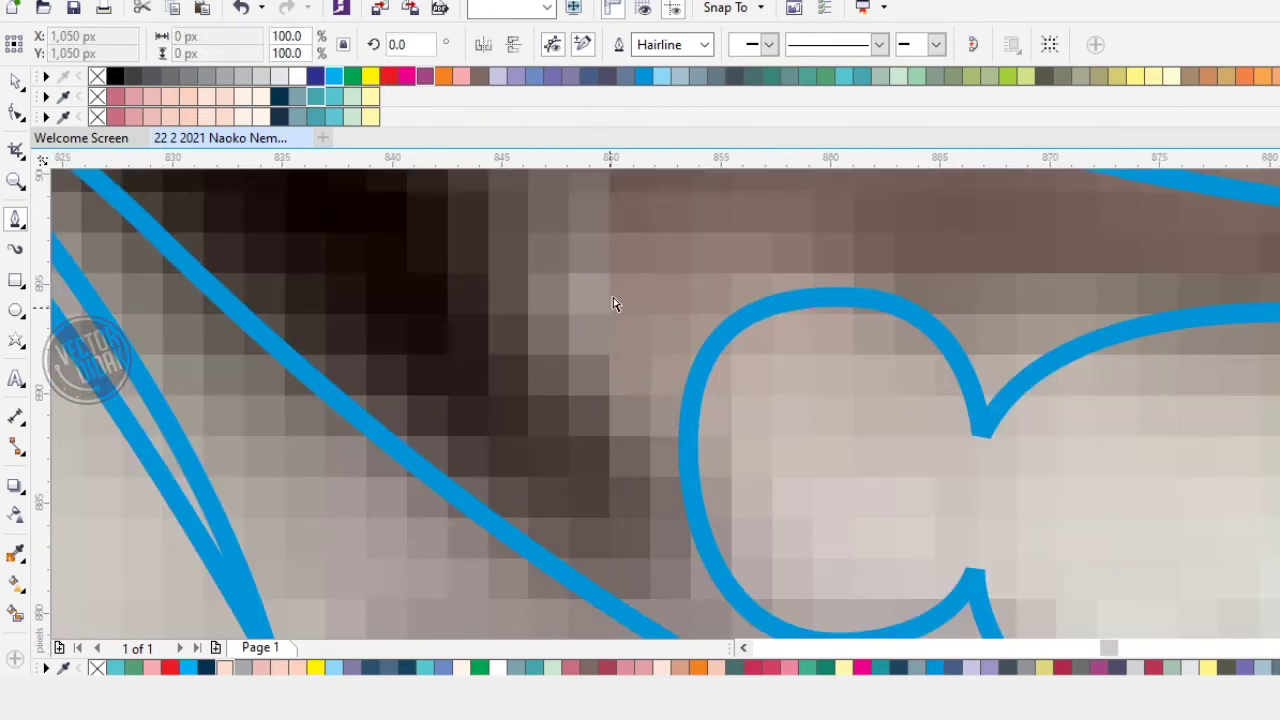
pyautogui.moveTo(637, 429); pyautogui.dragTo(638, 427)
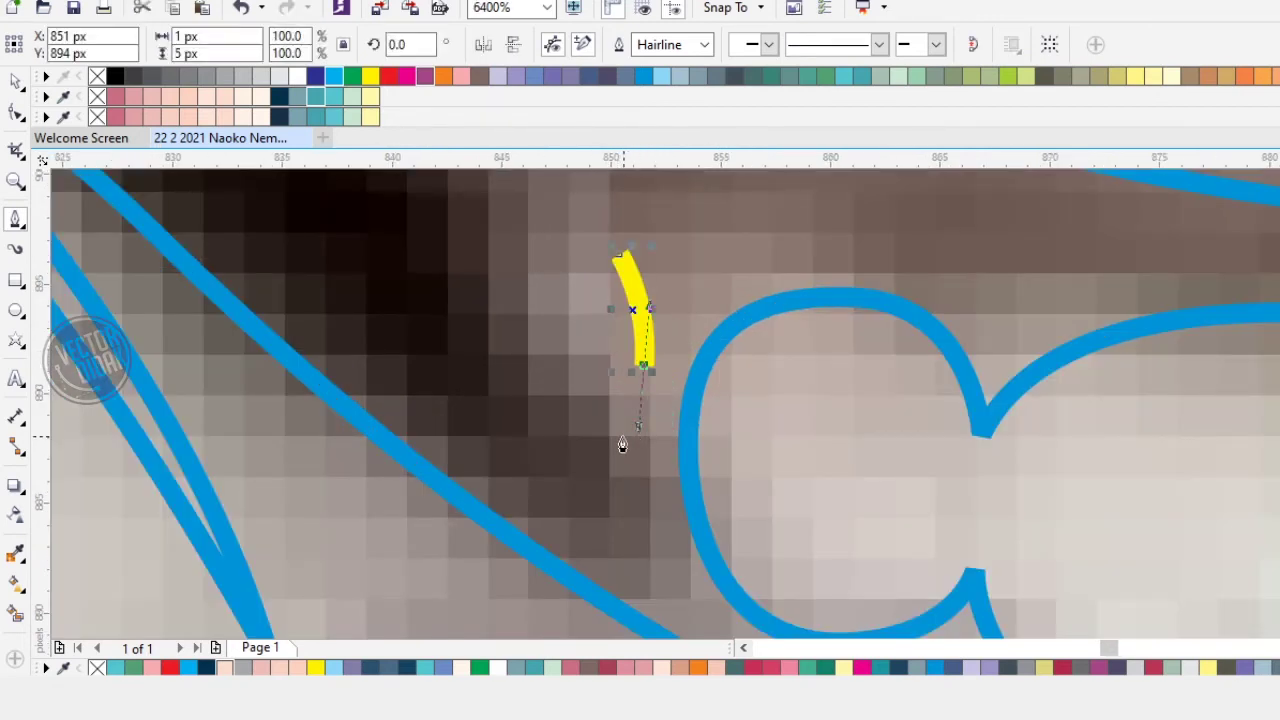
pyautogui.moveTo(557, 390); pyautogui.dragTo(556, 388)
pyautogui.moveTo(529, 283); pyautogui.dragTo(541, 242)
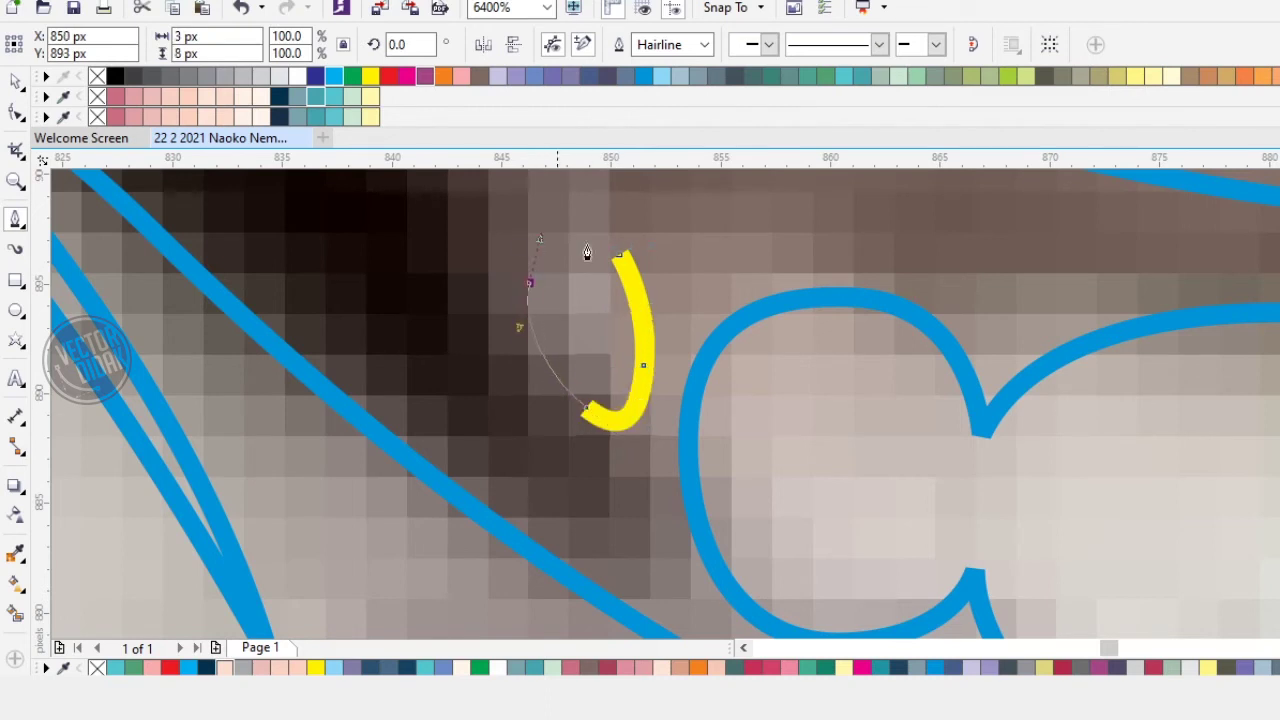
pyautogui.moveTo(617, 252); pyautogui.dragTo(598, 222)
pyautogui.hotkey('ctrl', 'z')
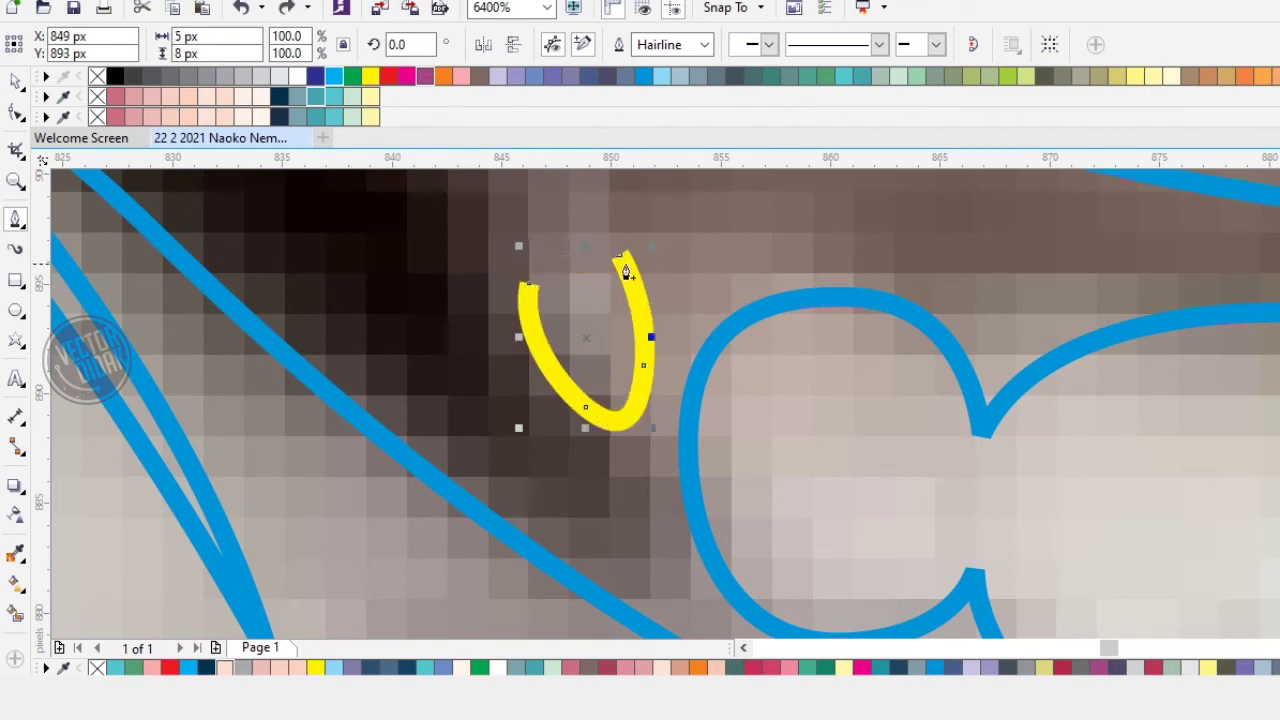
pyautogui.click(619, 258)
pyautogui.scroll(-1, 600, 240)
# Step: Subtract the traced tooth shapes in the mouth from the portrait line art using Back minus front
pyautogui.press('space')
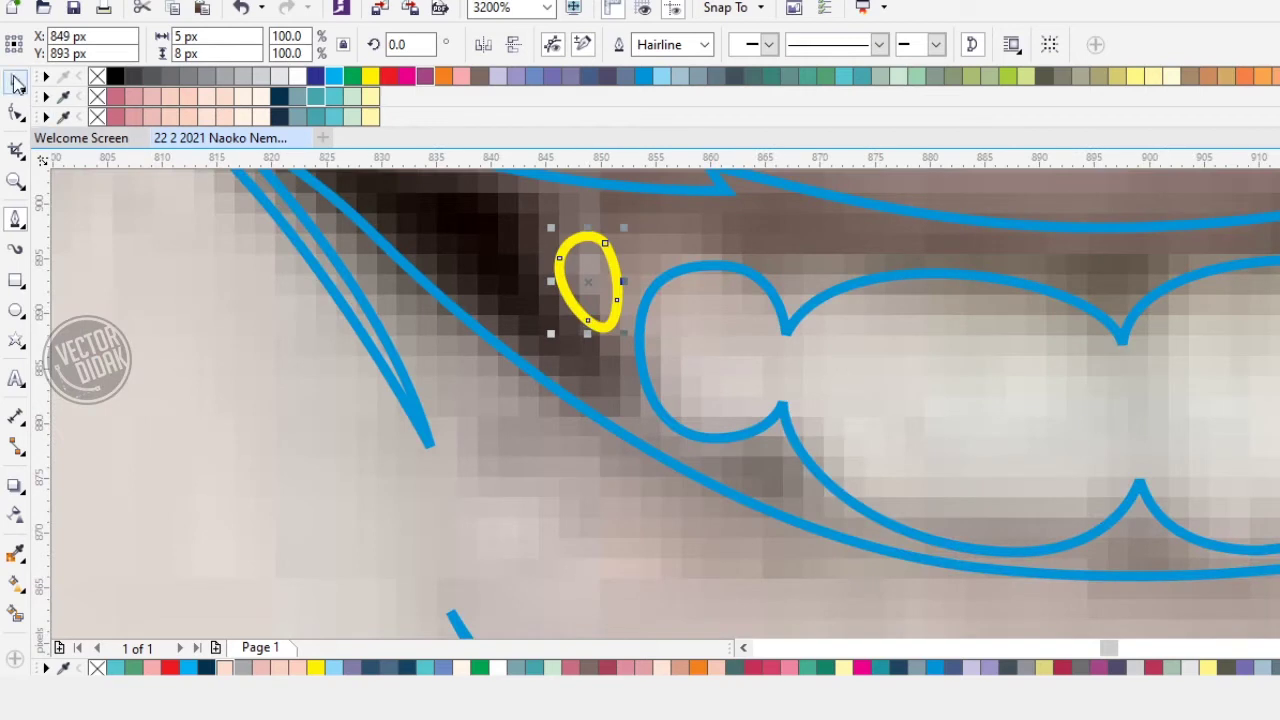
pyautogui.scroll(-2, 757, 316)
pyautogui.moveTo(398, 271); pyautogui.dragTo(1002, 423)
pyautogui.click(748, 50)
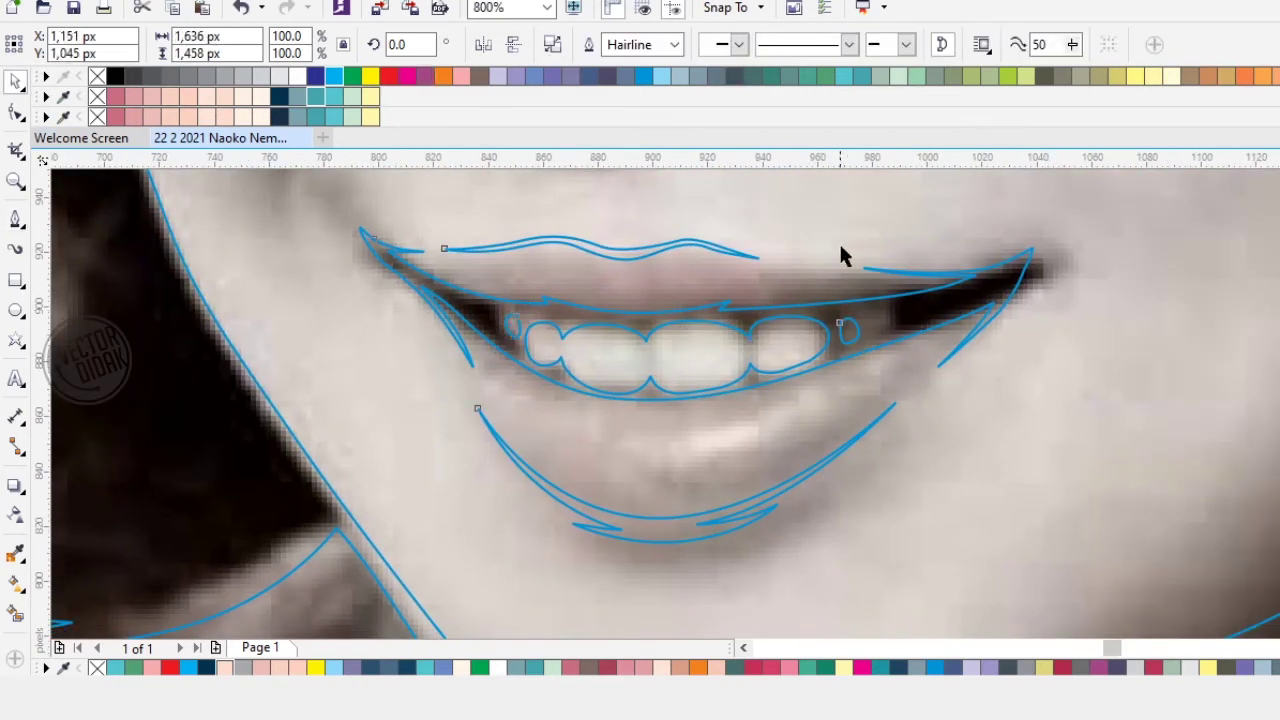
# Step: Delete the old navy-filled copy of the line art beside the page
pyautogui.scroll(-4, 926, 345)
pyautogui.click(617, 304)
pyautogui.click(617, 304)
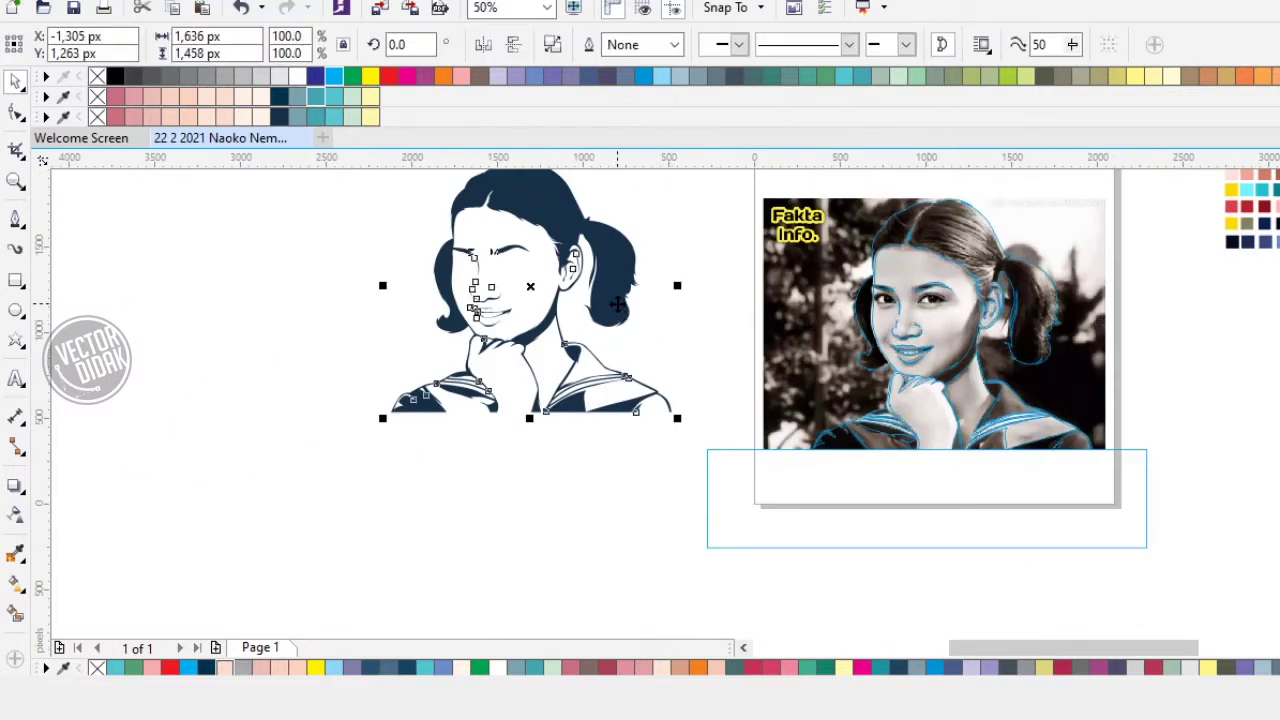
pyautogui.press('Delete')
# Step: Place a copy of the traced line art beside the page, fill it dark navy without an outline, and inspect the mouth
pyautogui.moveTo(957, 240); pyautogui.dragTo(488, 239)
pyautogui.rightClick(467, 227)
pyautogui.click(279, 117)
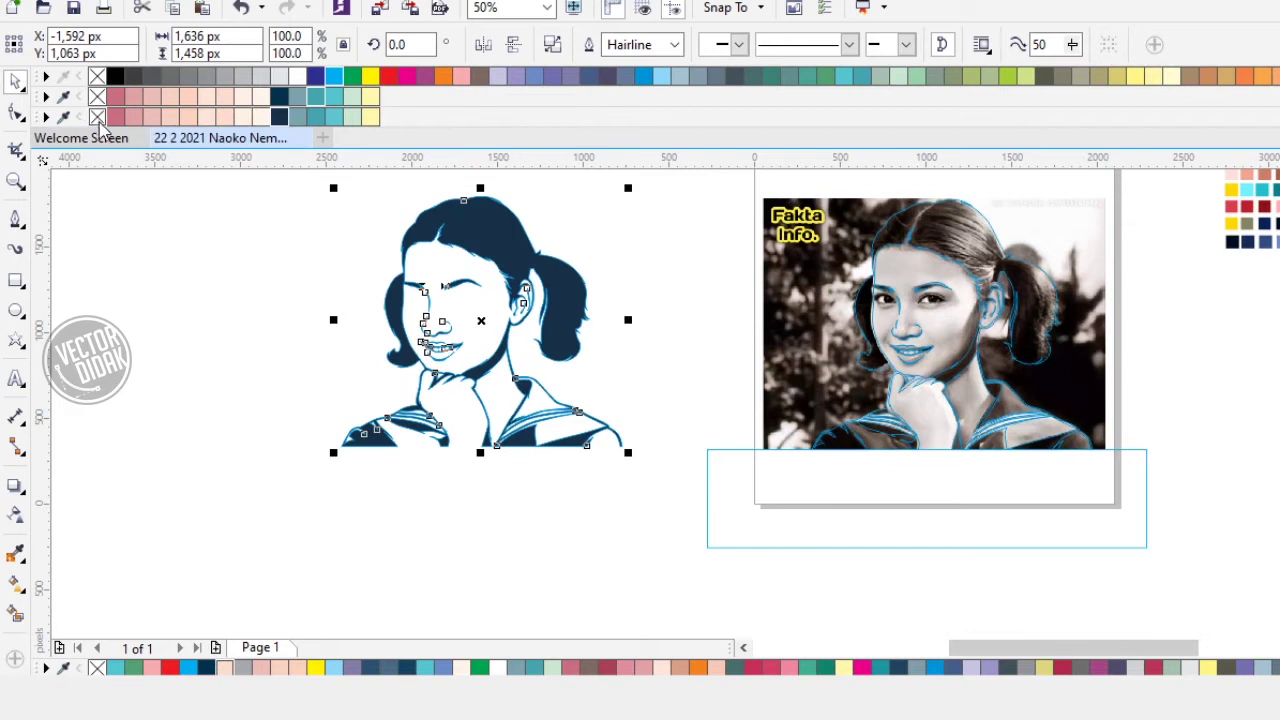
pyautogui.click(151, 266)
pyautogui.scroll(1, 531, 383)
pyautogui.scroll(1, 449, 364)
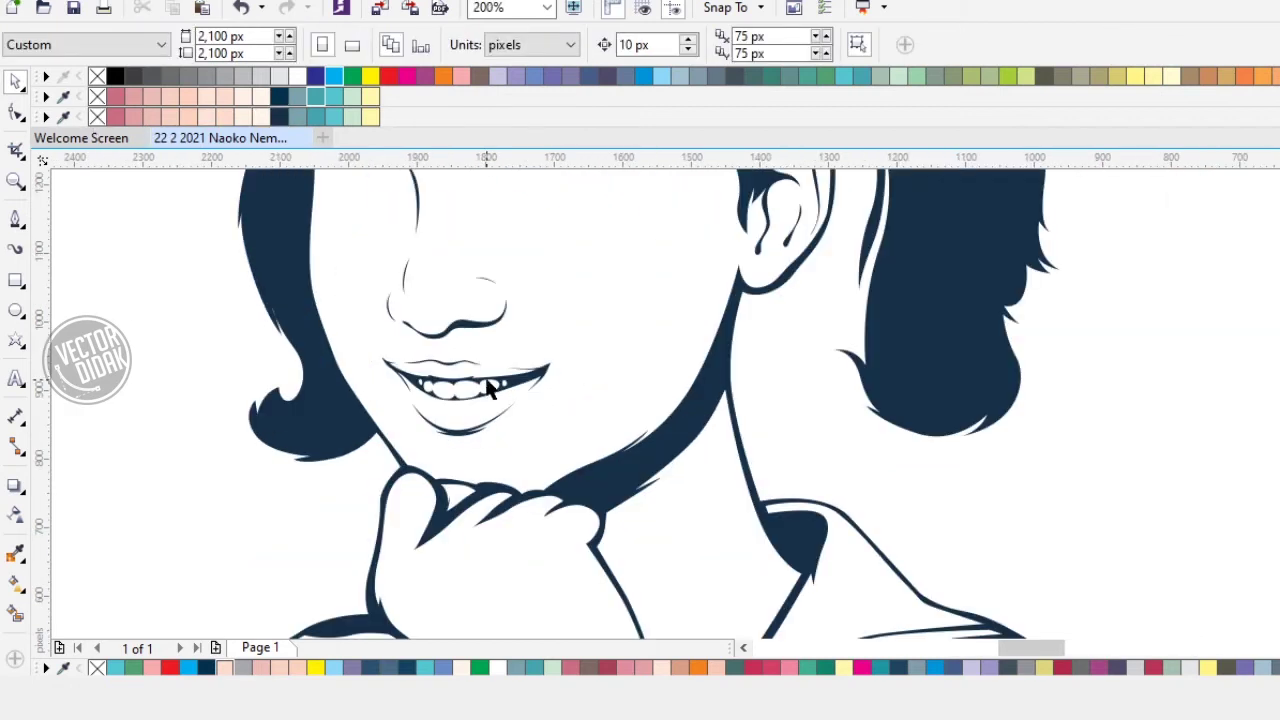
# Step: Delete the navy-filled preview copy of the line art
pyautogui.scroll(-1, 490, 388)
pyautogui.click(750, 360)
pyautogui.press('Delete')
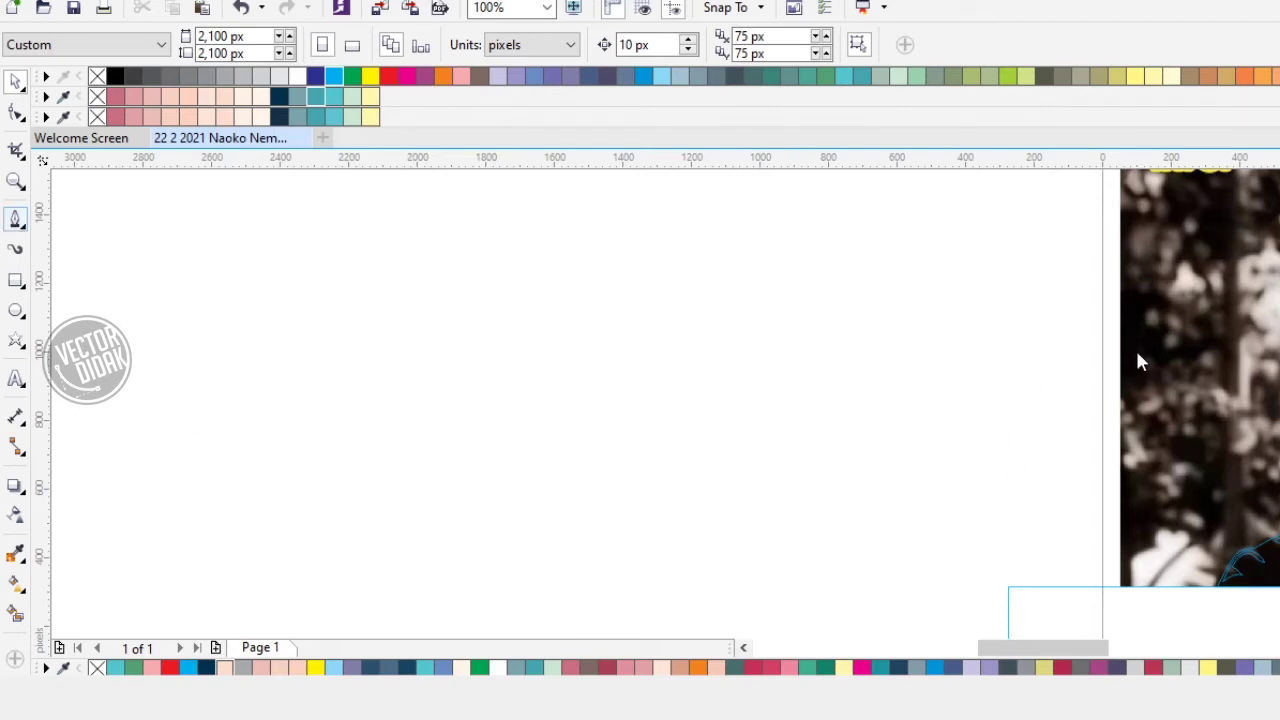
# Step: Trace the eyelid crease above the photo's right-hand eye as a thin closed curve about 148 × 30 px with the Pen tool
pyautogui.scroll(-2, 1139, 361)
pyautogui.click(965, 382)
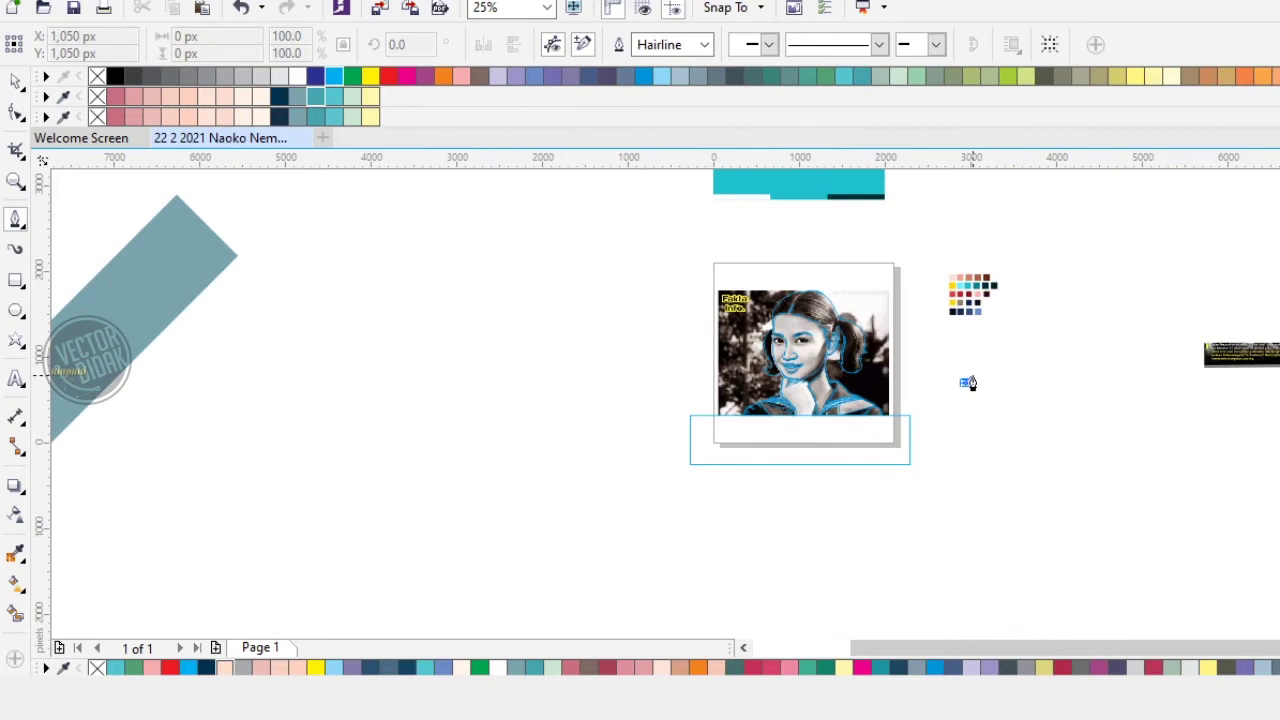
pyautogui.scroll(4, 670, 370)
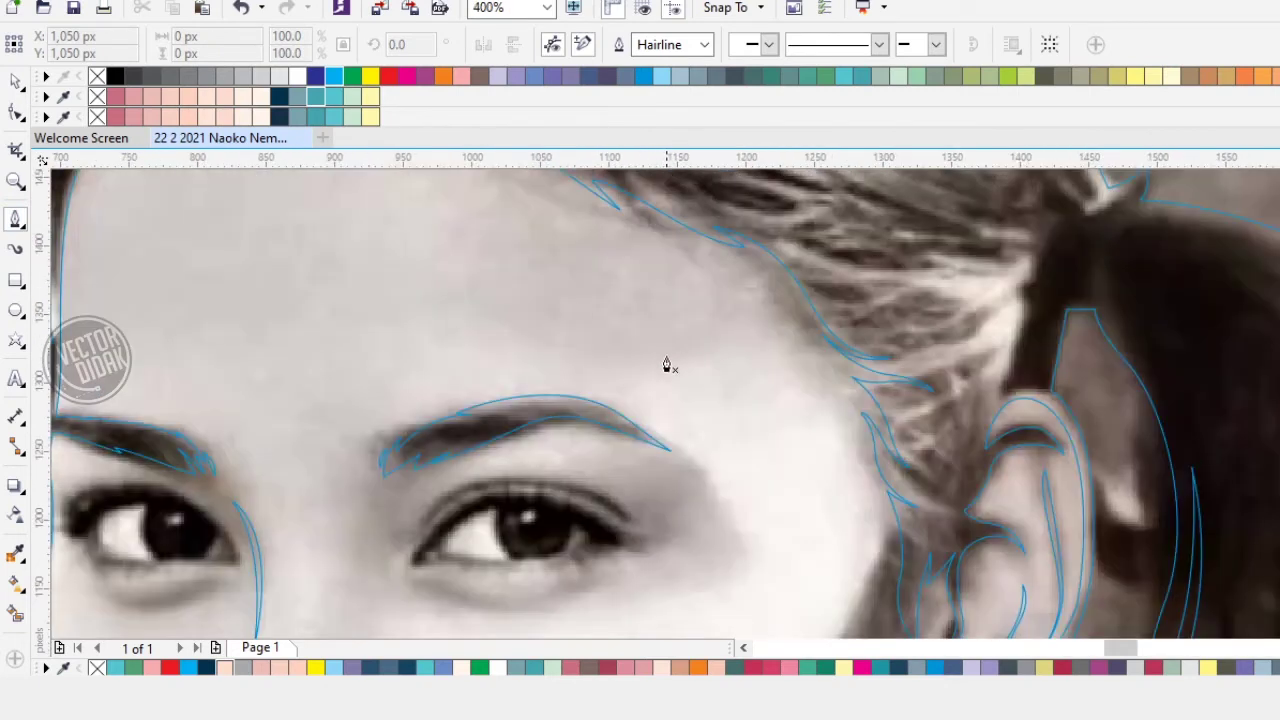
pyautogui.scroll(1, 666, 366)
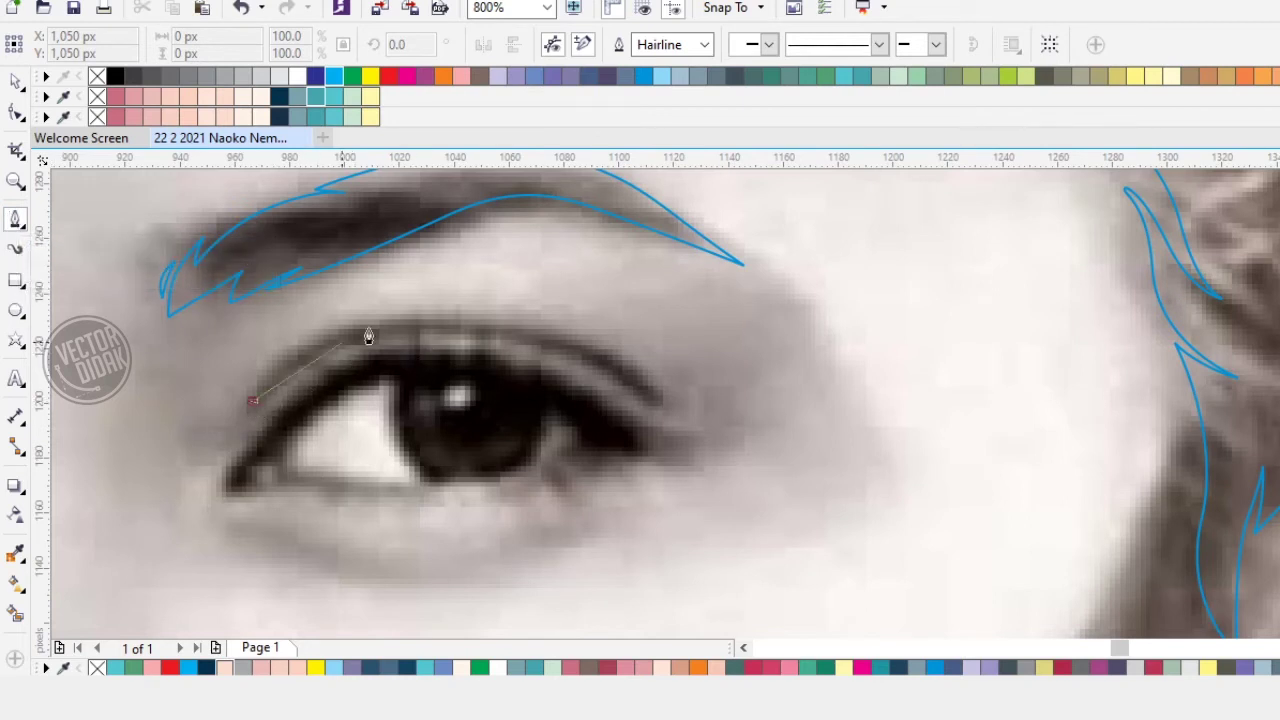
pyautogui.moveTo(442, 319); pyautogui.dragTo(612, 318)
pyautogui.click(660, 402)
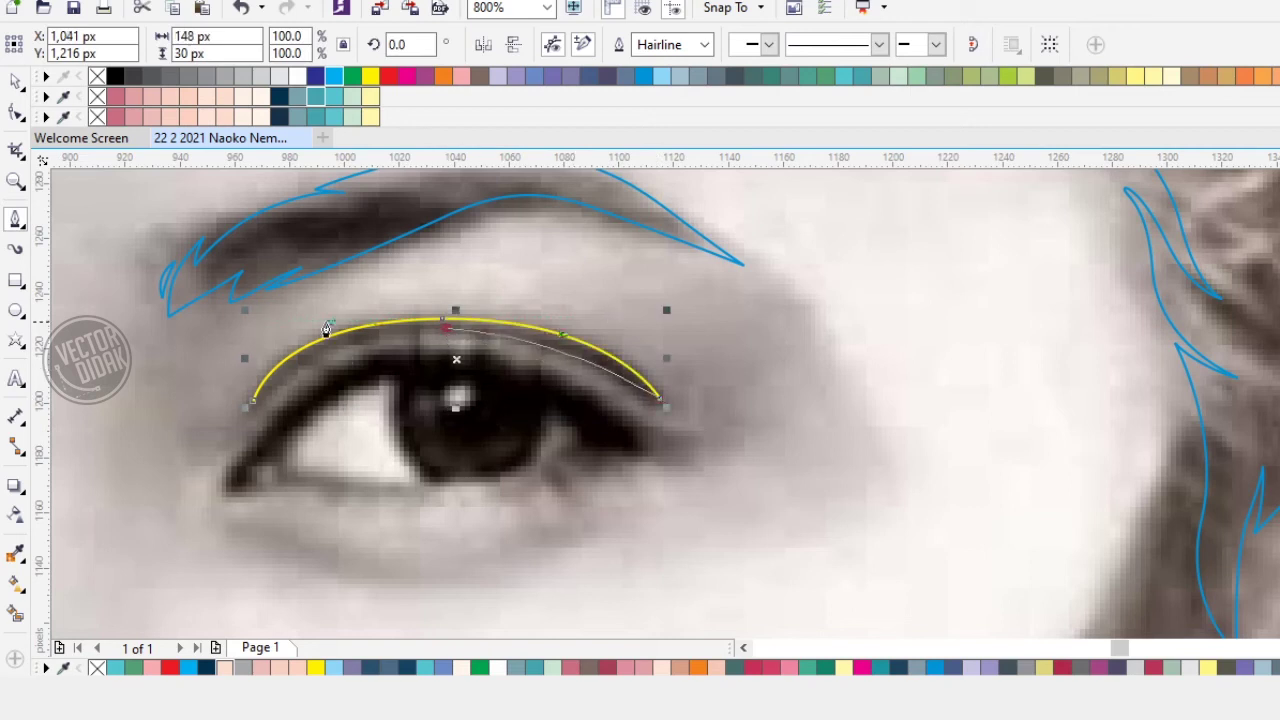
pyautogui.click(252, 408)
# Step: Trace the upper lash line from the eye's inner corner over the iris to the outer lash tip
pyautogui.scroll(1, 244, 466)
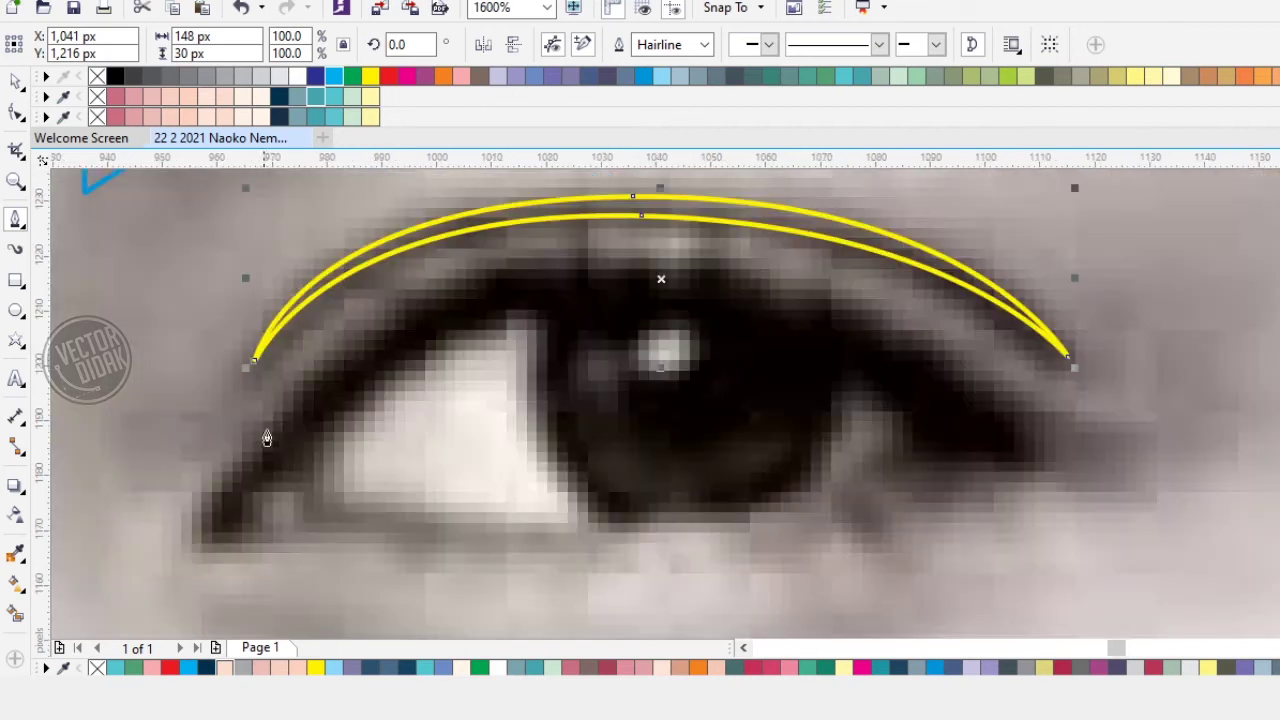
pyautogui.click(212, 492)
pyautogui.moveTo(311, 383); pyautogui.dragTo(342, 343)
pyautogui.moveTo(695, 271); pyautogui.dragTo(938, 323)
pyautogui.moveTo(1012, 393); pyautogui.dragTo(1054, 417)
pyautogui.click(1086, 414)
# Step: Continue the eye outline with pointed lash notches at the outer corner, undoing the misplaced lower-lid segment
pyautogui.moveTo(981, 396); pyautogui.dragTo(957, 387)
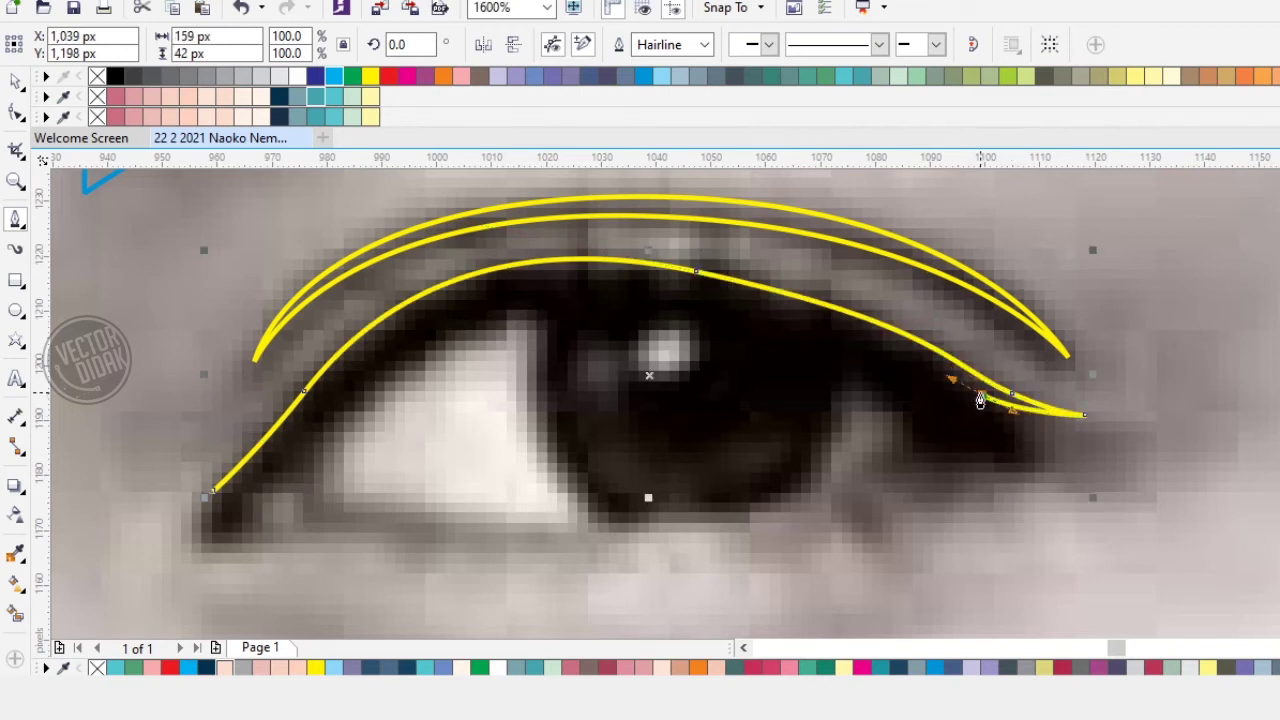
pyautogui.moveTo(1055, 432); pyautogui.dragTo(1056, 500)
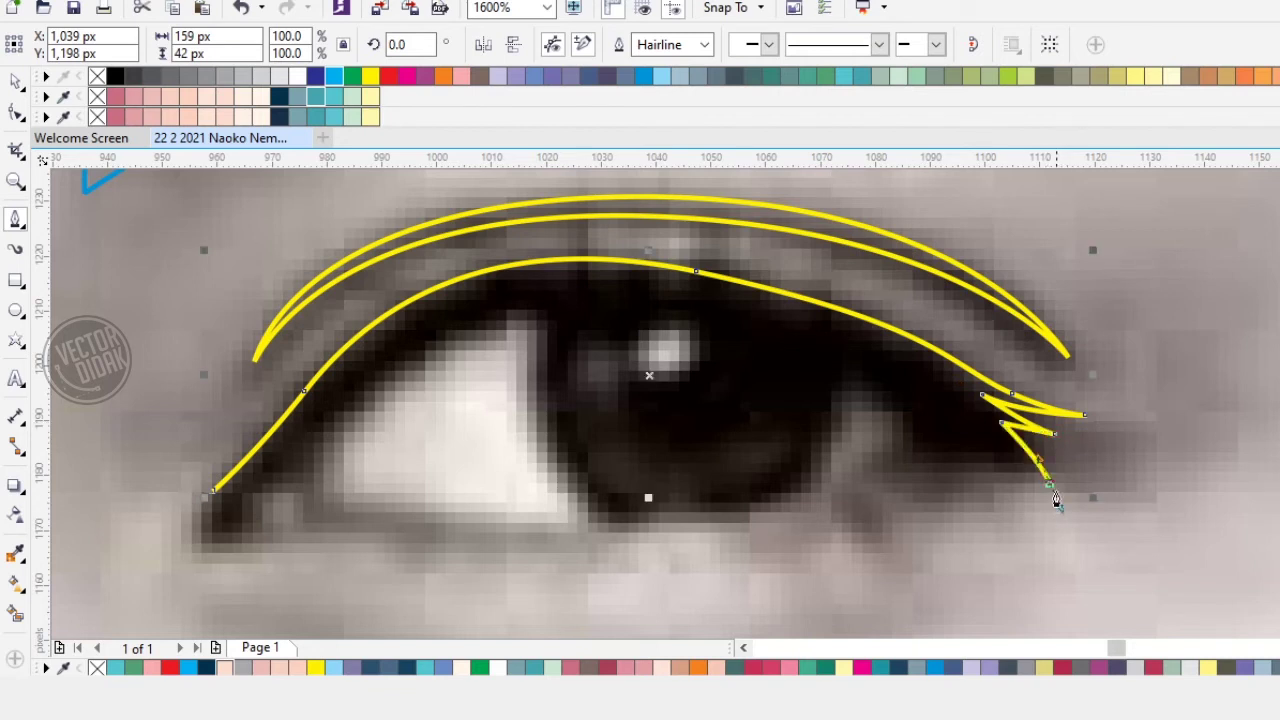
pyautogui.moveTo(933, 460); pyautogui.dragTo(994, 490)
pyautogui.keyDown('alt'); pyautogui.click(986, 479); pyautogui.keyUp('alt')
pyautogui.moveTo(897, 486); pyautogui.dragTo(799, 501)
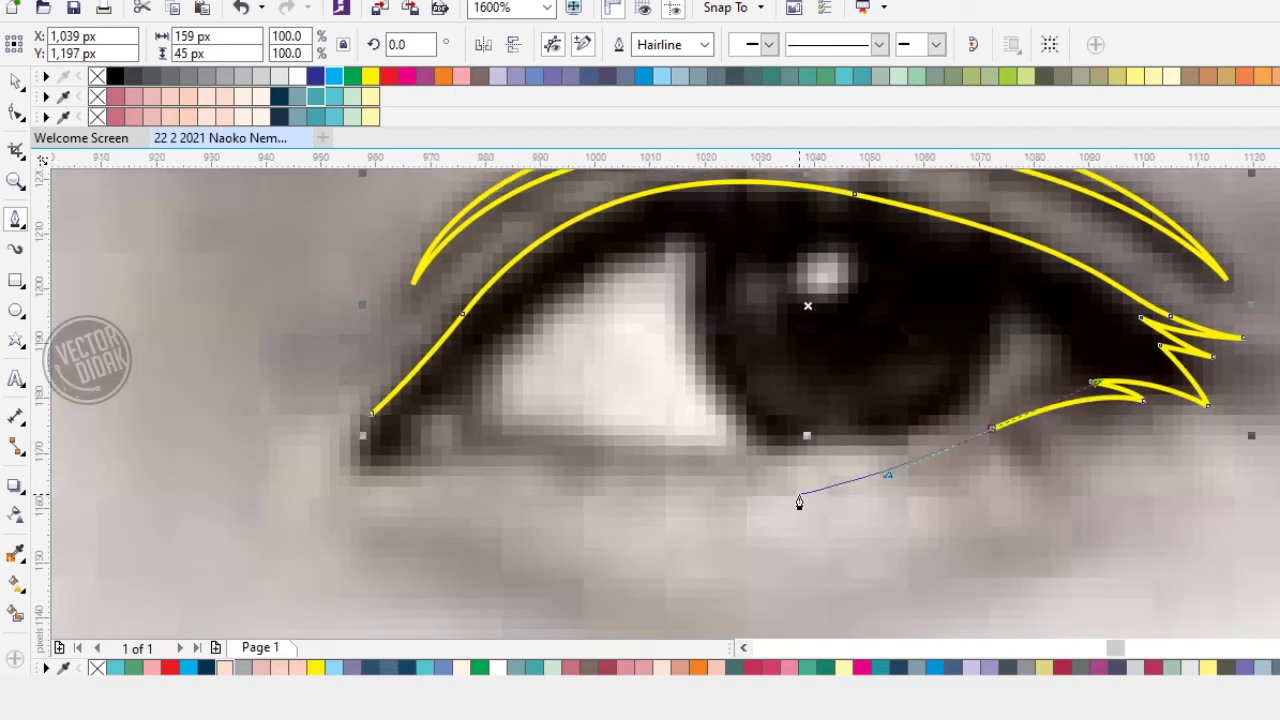
pyautogui.hotkey('ctrl', 'z')
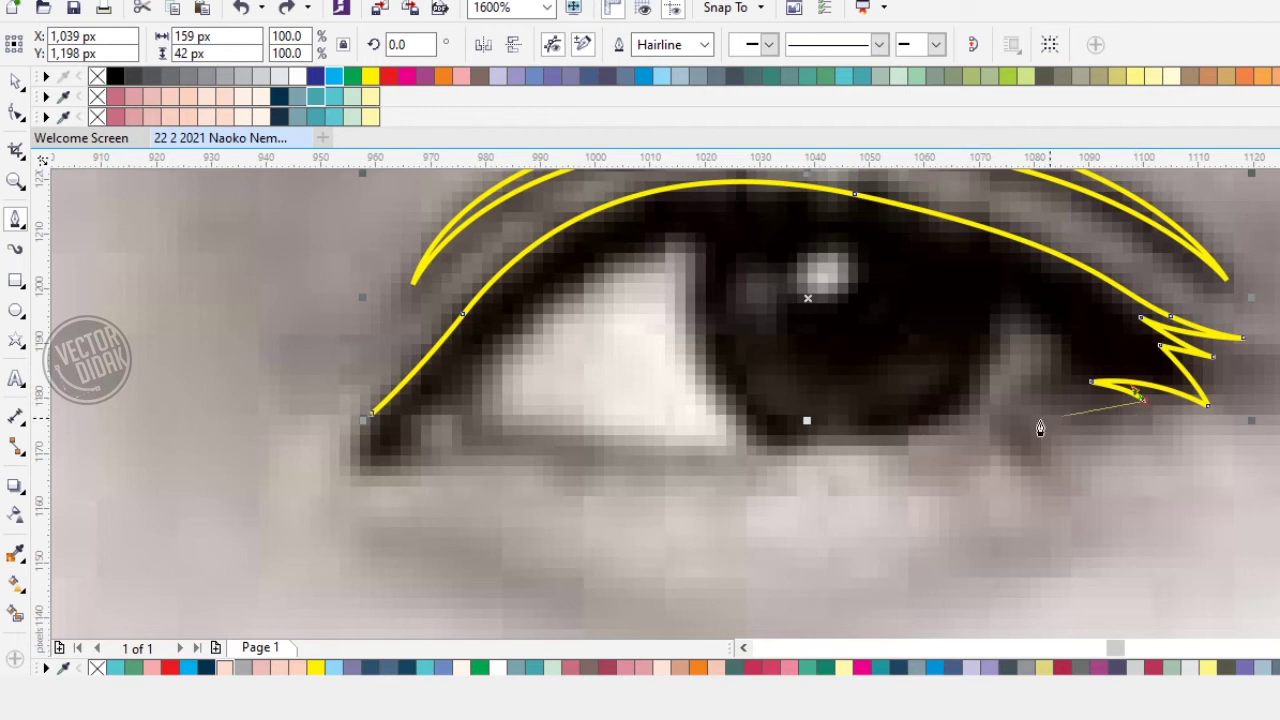
# Step: Continue the outline along the lower lid and close it around the inner corner, about 164 × 53 px overall
pyautogui.moveTo(960, 433); pyautogui.dragTo(820, 497)
pyautogui.moveTo(591, 450); pyautogui.dragTo(500, 431)
pyautogui.scroll(2, 377, 474)
pyautogui.moveTo(368, 472); pyautogui.dragTo(322, 489)
pyautogui.moveTo(365, 358); pyautogui.dragTo(271, 457)
# Step: Trace the upper edge of the eye opening from the inner corner over the iris to the outer corner
pyautogui.scroll(-1, 449, 365)
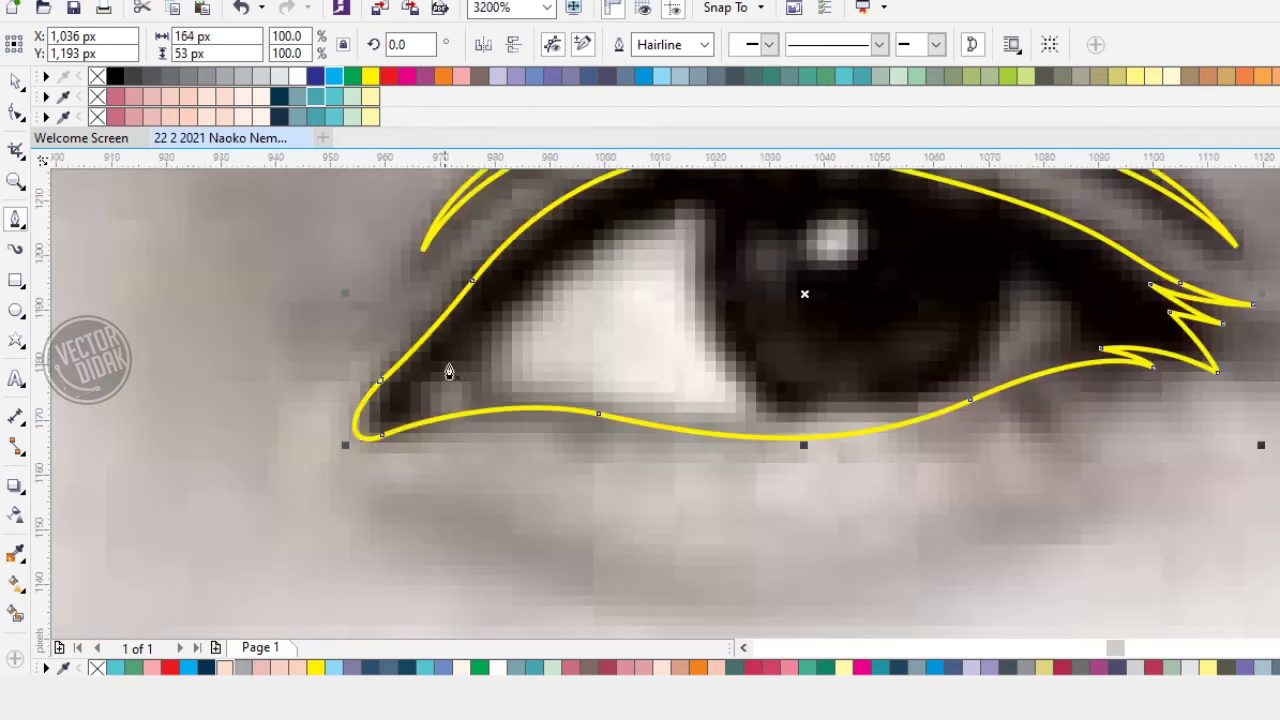
pyautogui.moveTo(449, 365); pyautogui.dragTo(391, 416)
pyautogui.click(330, 446)
pyautogui.moveTo(489, 310); pyautogui.dragTo(541, 257)
pyautogui.moveTo(843, 274); pyautogui.dragTo(986, 312)
pyautogui.doubleClick(1007, 412)
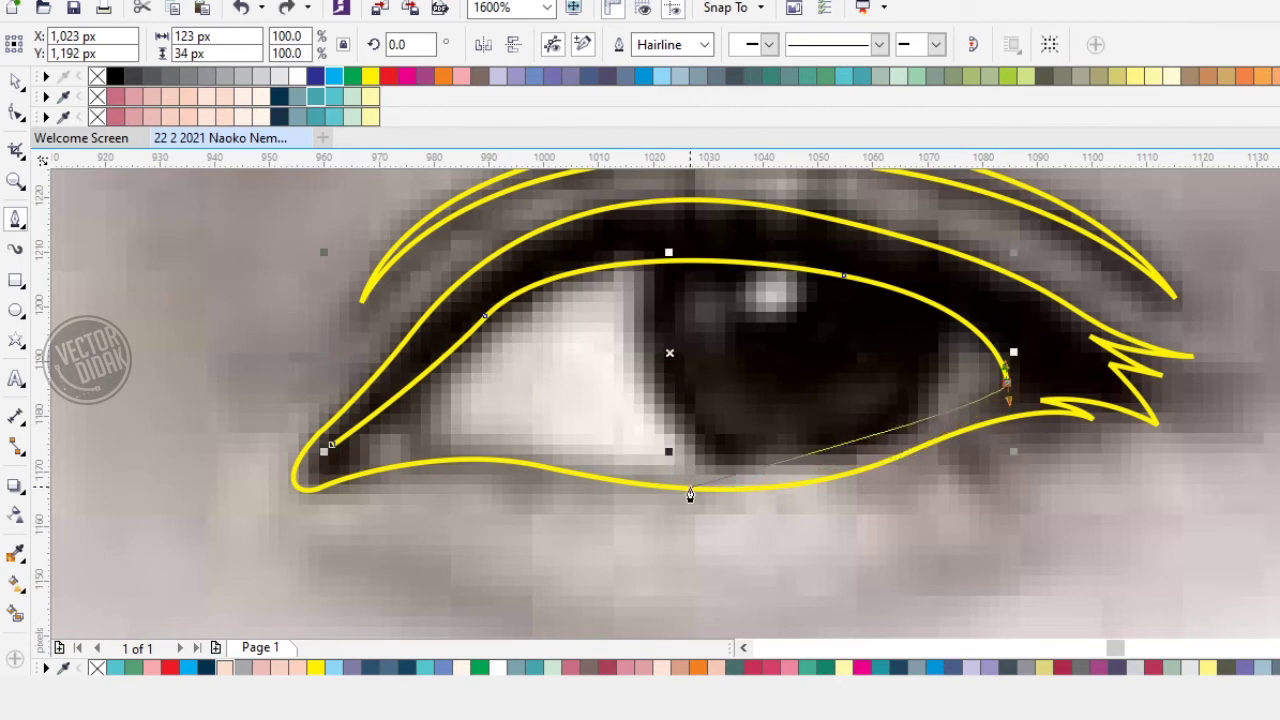
# Step: Trace the lower edge of the eye opening and close the curve around the inner corner
pyautogui.moveTo(706, 490); pyautogui.dragTo(582, 502)
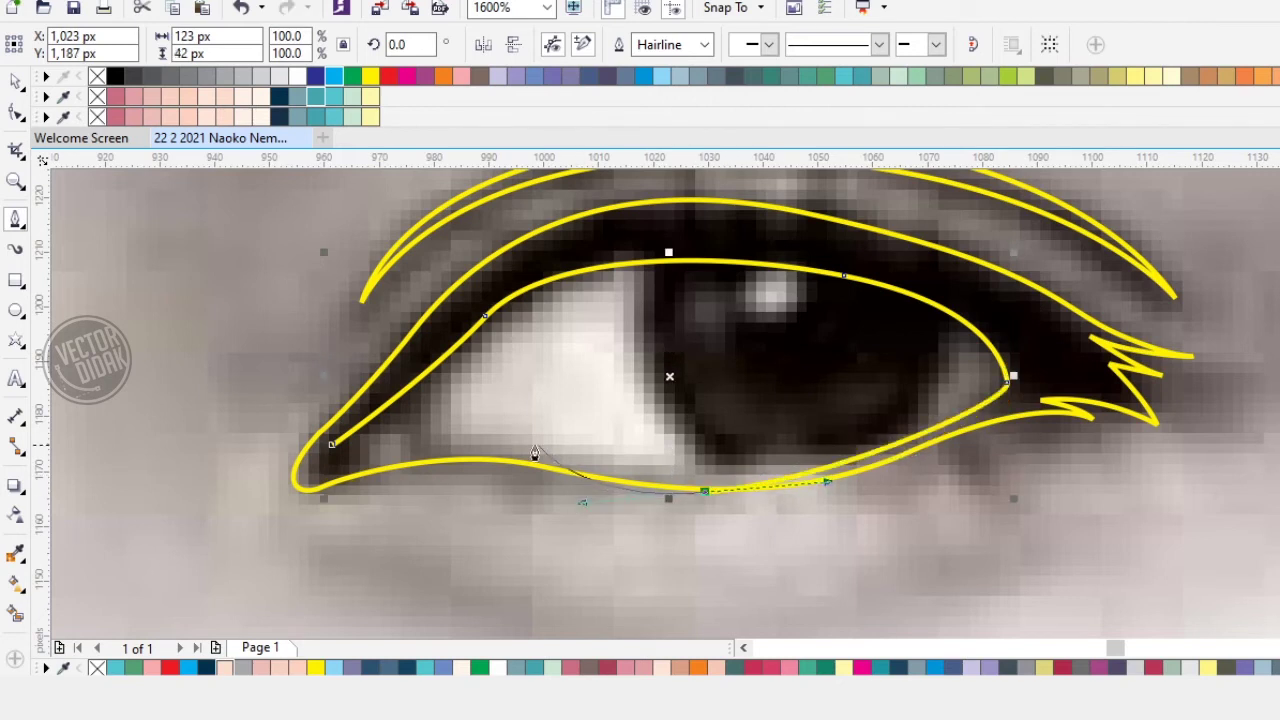
pyautogui.moveTo(578, 472); pyautogui.dragTo(500, 430)
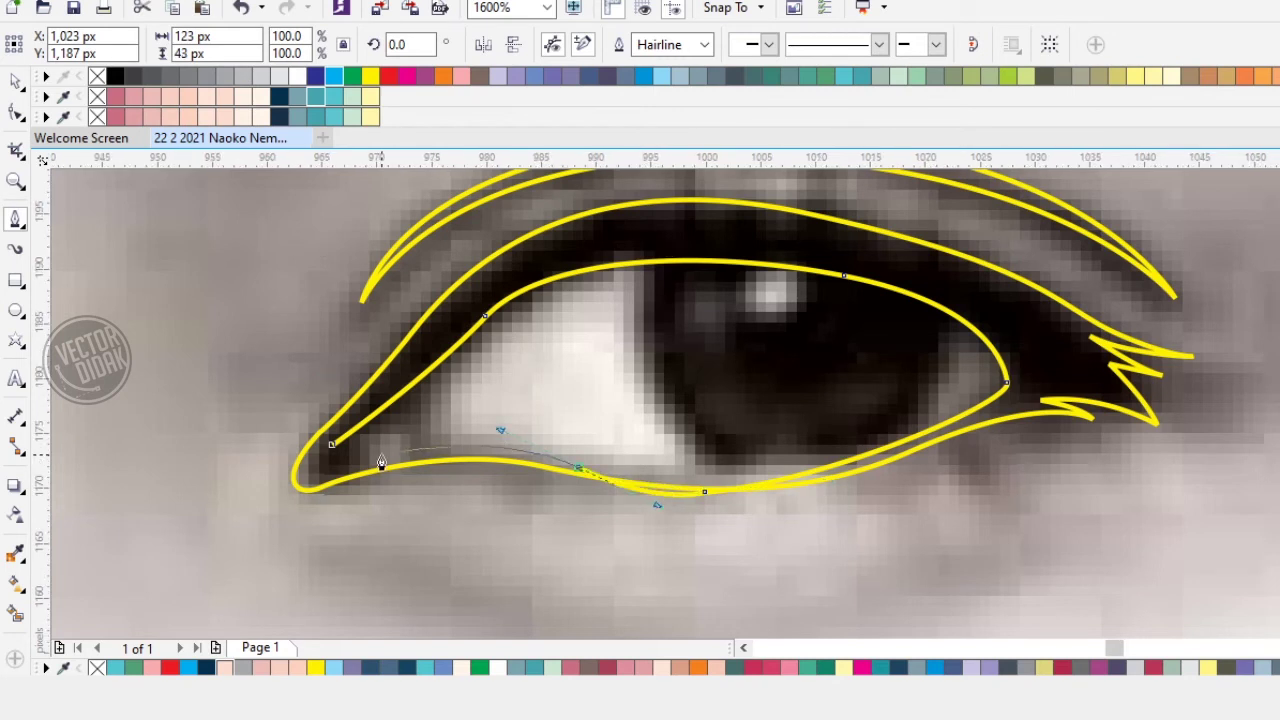
pyautogui.scroll(1, 381, 462)
pyautogui.moveTo(362, 460); pyautogui.dragTo(249, 525)
pyautogui.hotkey('ctrl', 'z')
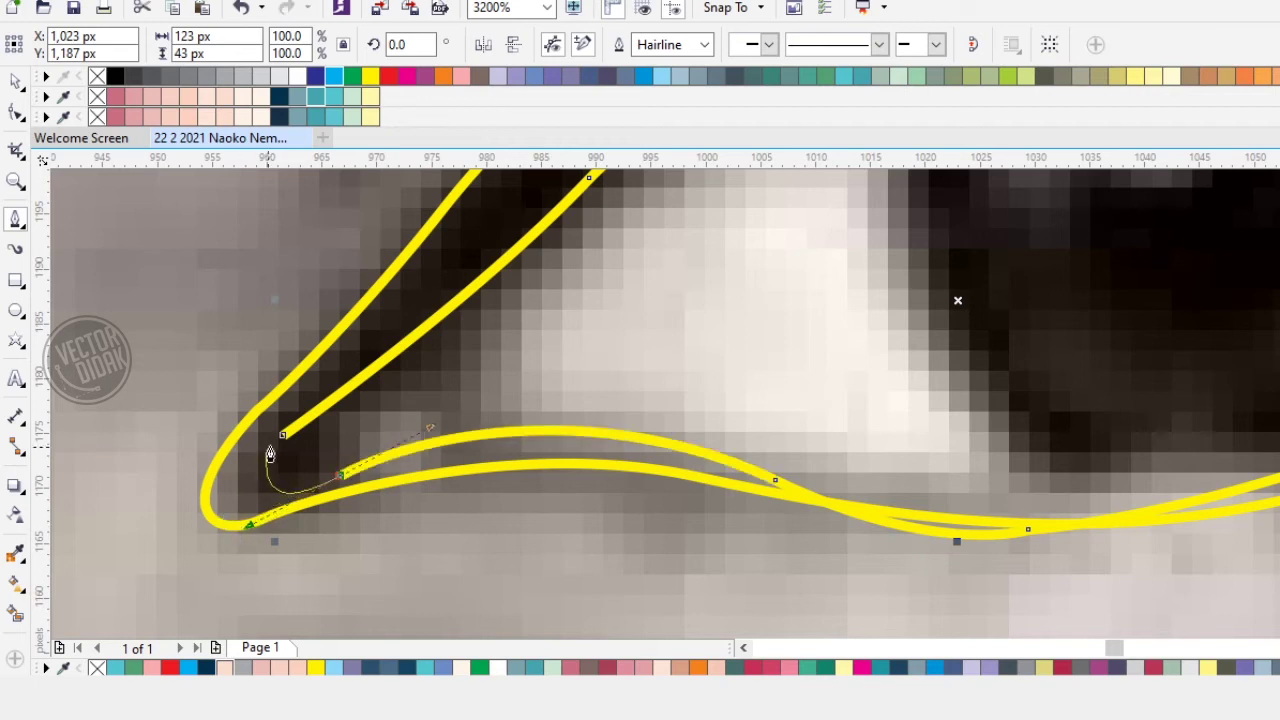
pyautogui.moveTo(282, 436); pyautogui.dragTo(225, 483)
# Step: Draw a closed wedge about 21 × 23 px across the inner corner and subtract it from the eye opening using Back minus front
pyautogui.click(334, 374)
pyautogui.moveTo(446, 403); pyautogui.dragTo(478, 452)
pyautogui.click(458, 519)
pyautogui.click(560, 518)
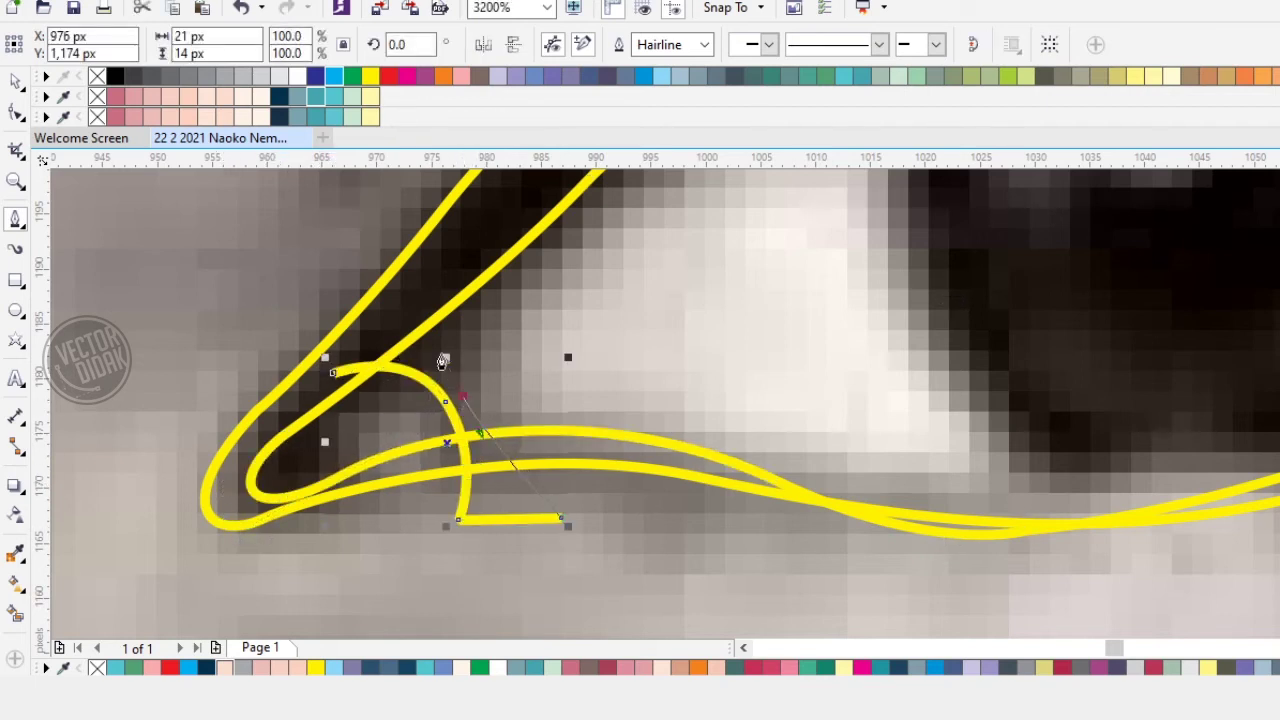
pyautogui.click(466, 274)
pyautogui.click(333, 368)
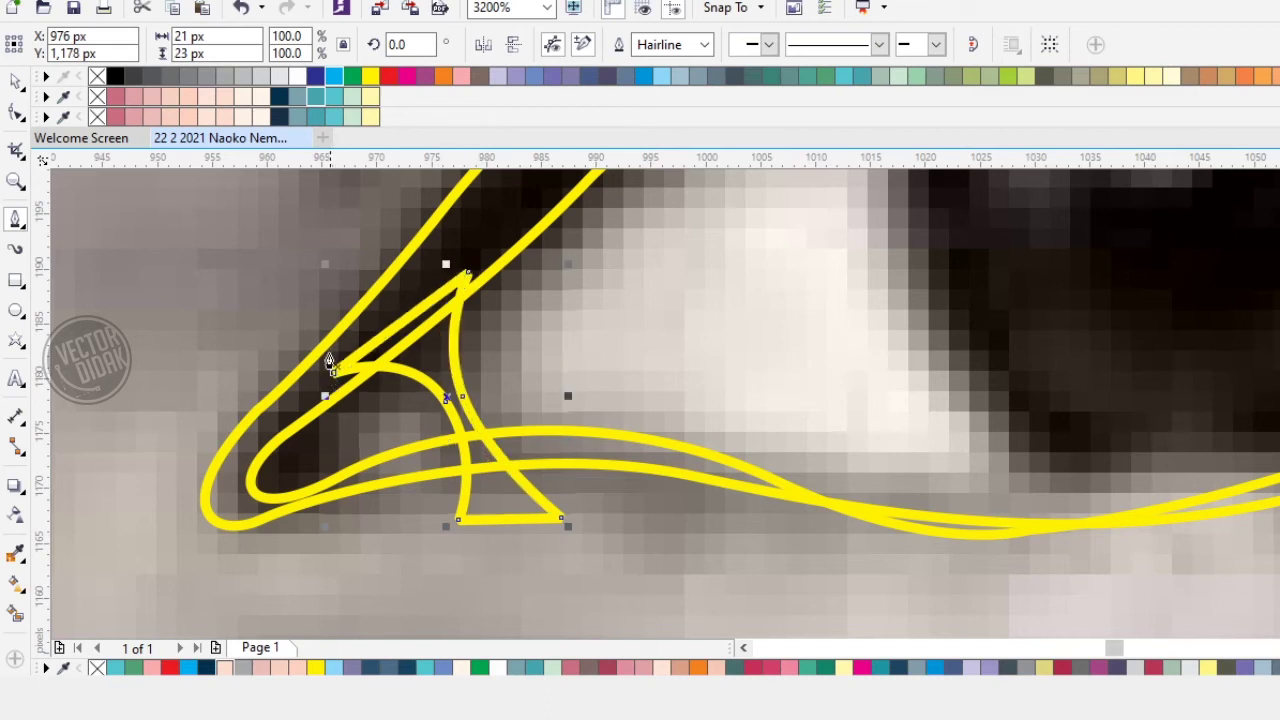
pyautogui.click(15, 80)
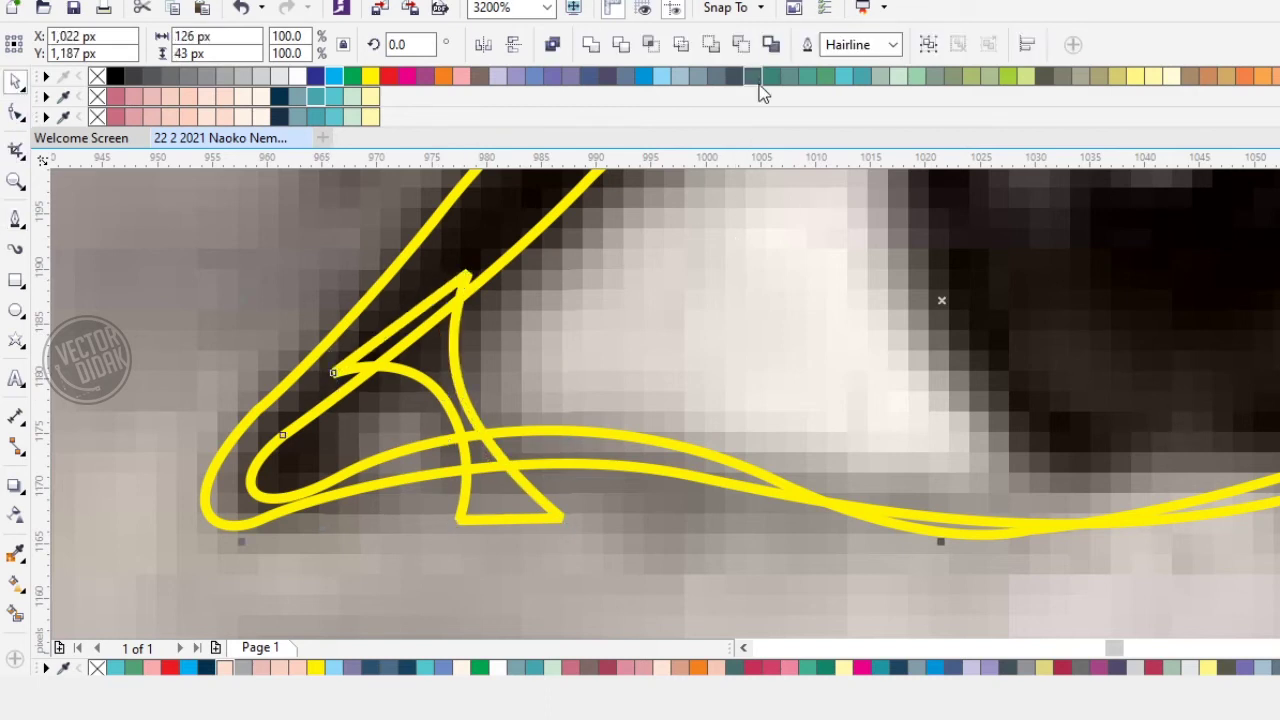
pyautogui.click(741, 46)
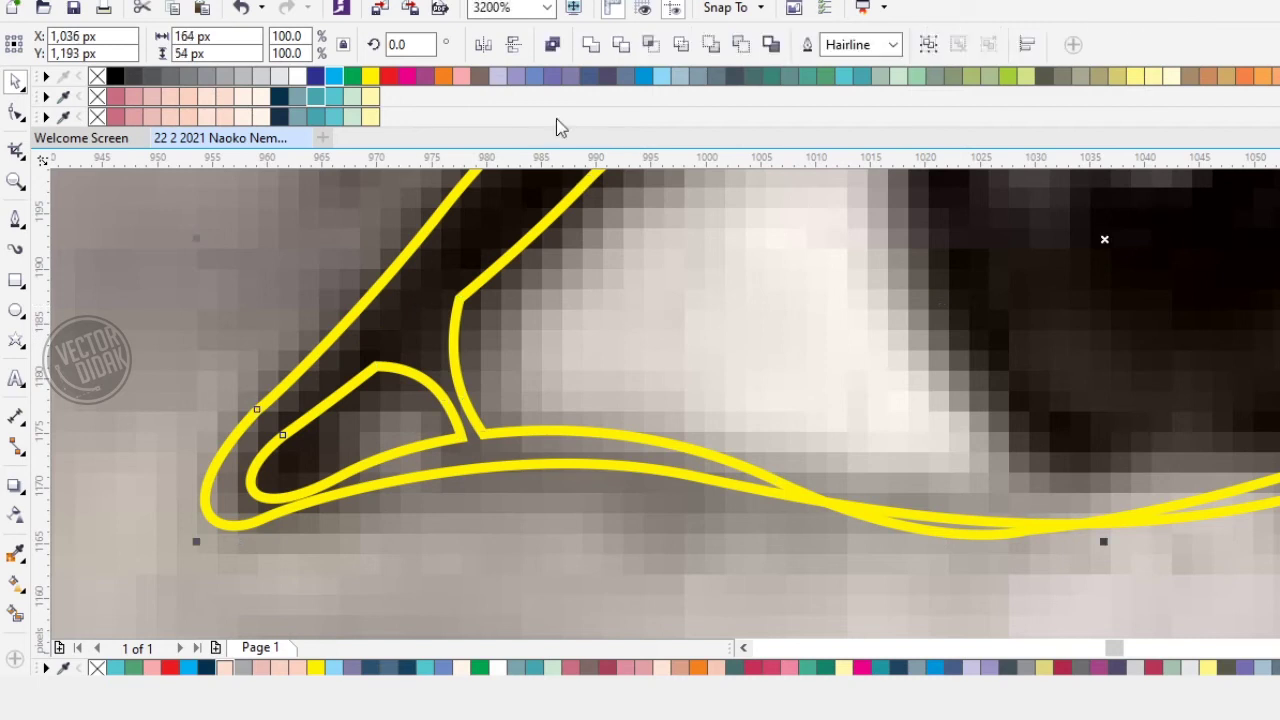
# Step: Check the trimmed lower lid of the traced eye and undo the last Back minus front between the two eye outlines
pyautogui.scroll(-1, 675, 314)
pyautogui.click(687, 457)
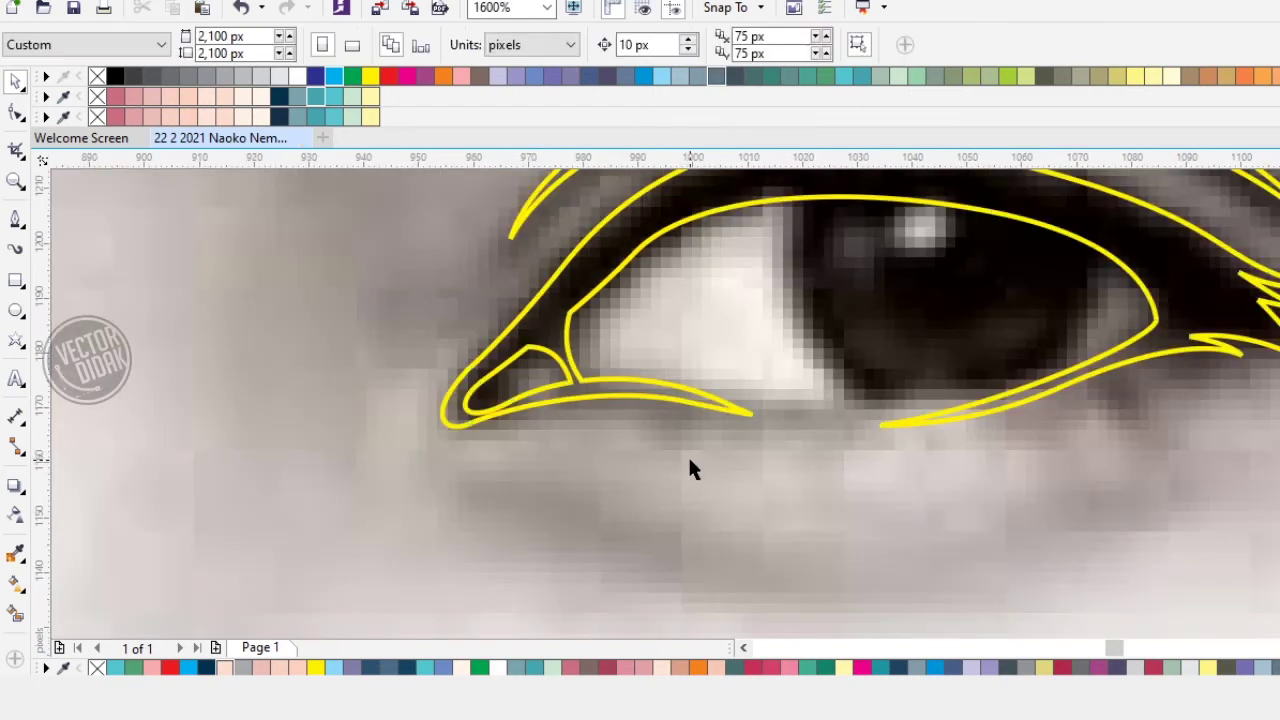
pyautogui.scroll(-2, 897, 449)
pyautogui.moveTo(895, 449); pyautogui.dragTo(715, 440)
pyautogui.scroll(1, 717, 444)
pyautogui.hotkey('ctrl', 'z')
pyautogui.click(733, 450)
pyautogui.scroll(1, 737, 362)
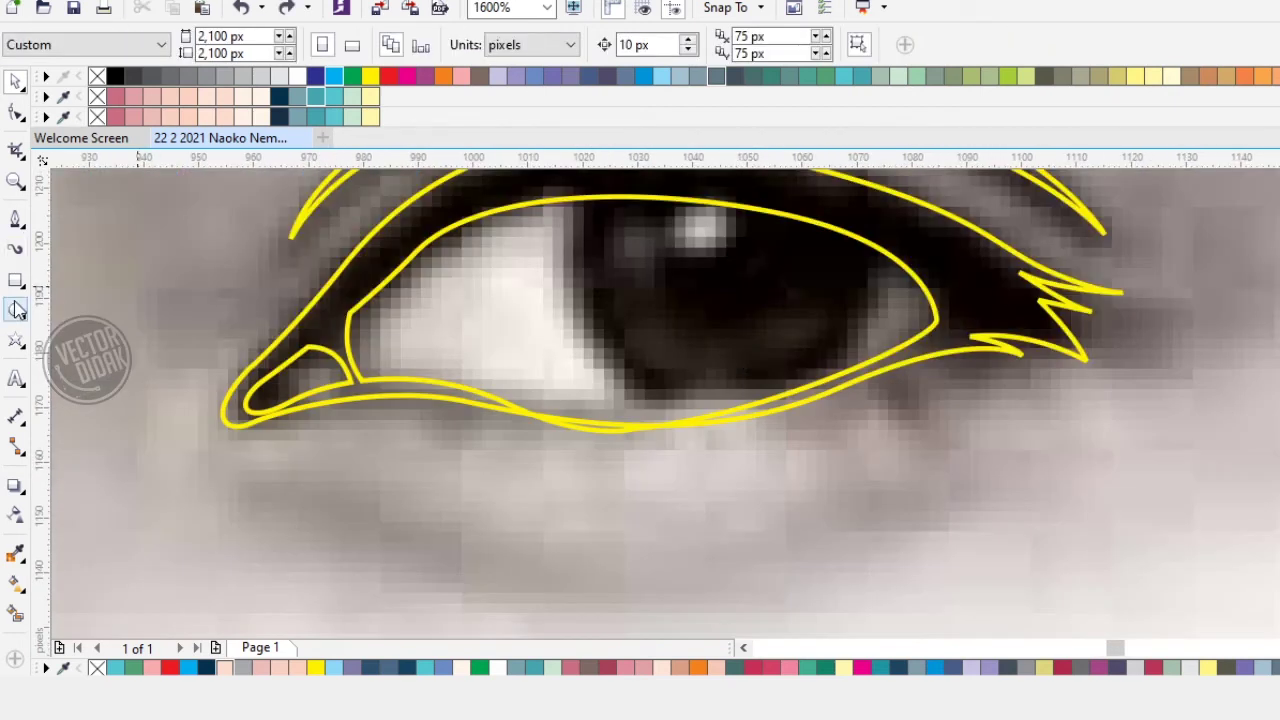
# Step: Draw a circle about 55 px in diameter over the iris
pyautogui.click(17, 310)
pyautogui.moveTo(588, 372); pyautogui.dragTo(518, 418)
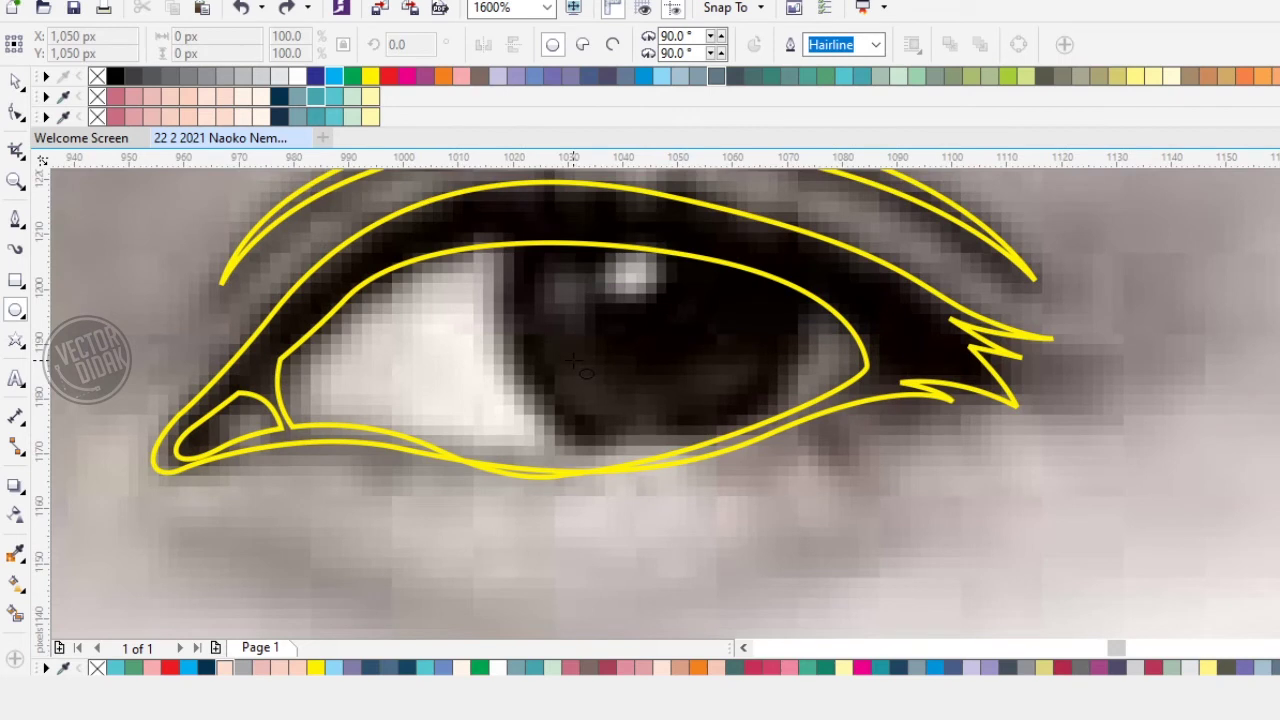
pyautogui.moveTo(580, 362); pyautogui.dragTo(672, 486)
pyautogui.moveTo(580, 354); pyautogui.dragTo(645, 329)
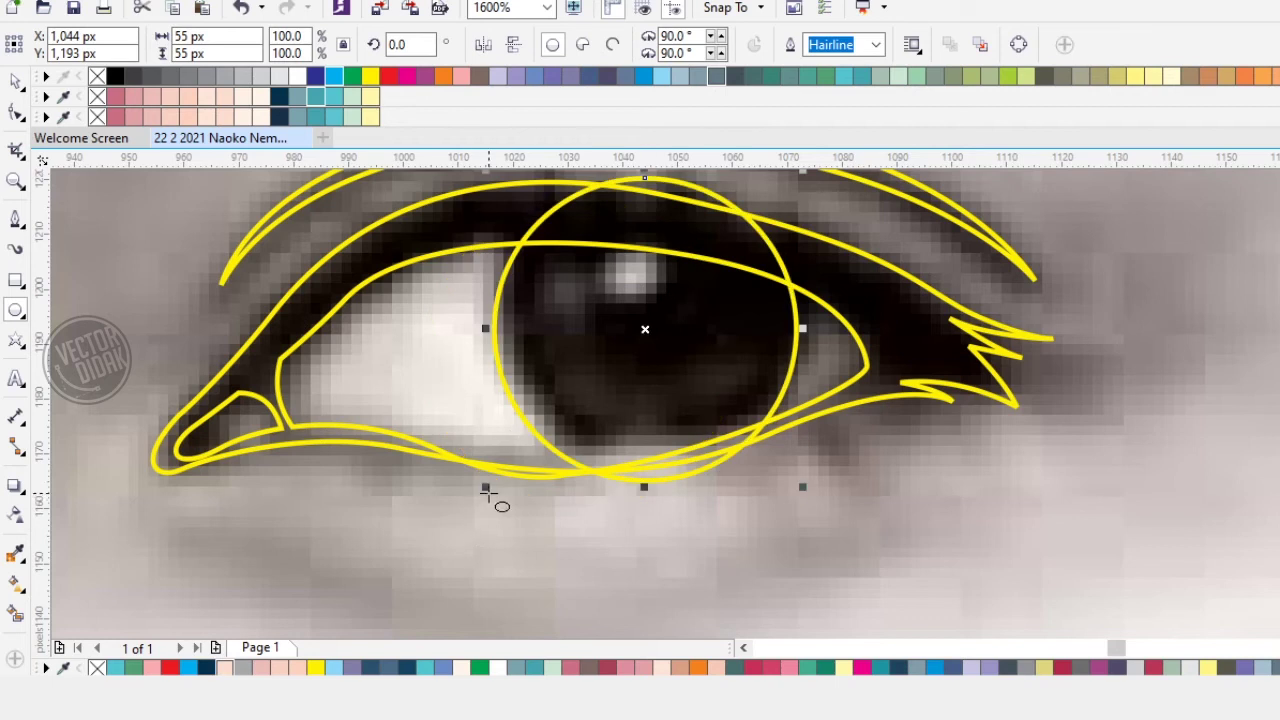
# Step: Fit the circle to the iris by resizing it to about 53 px and centring it at about X 1,045, Y 1,196 px
pyautogui.moveTo(489, 488); pyautogui.dragTo(506, 475)
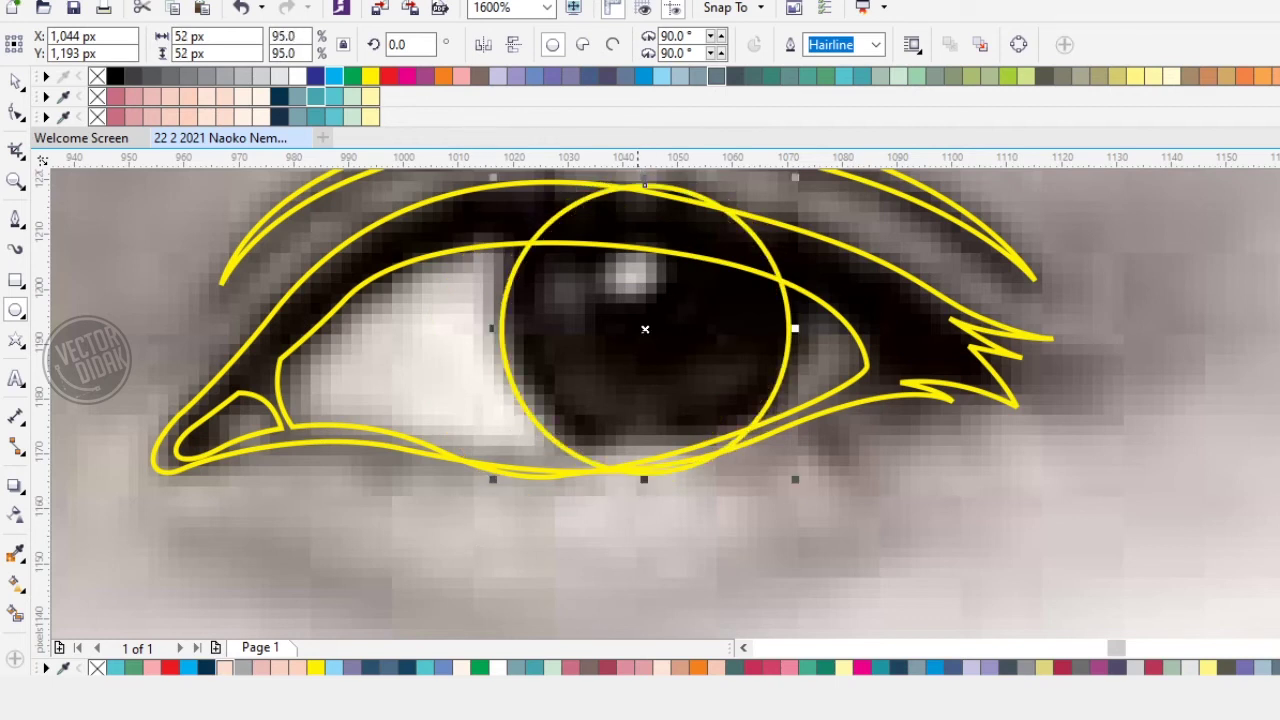
pyautogui.moveTo(649, 334); pyautogui.dragTo(662, 316)
pyautogui.moveTo(507, 461); pyautogui.dragTo(503, 464)
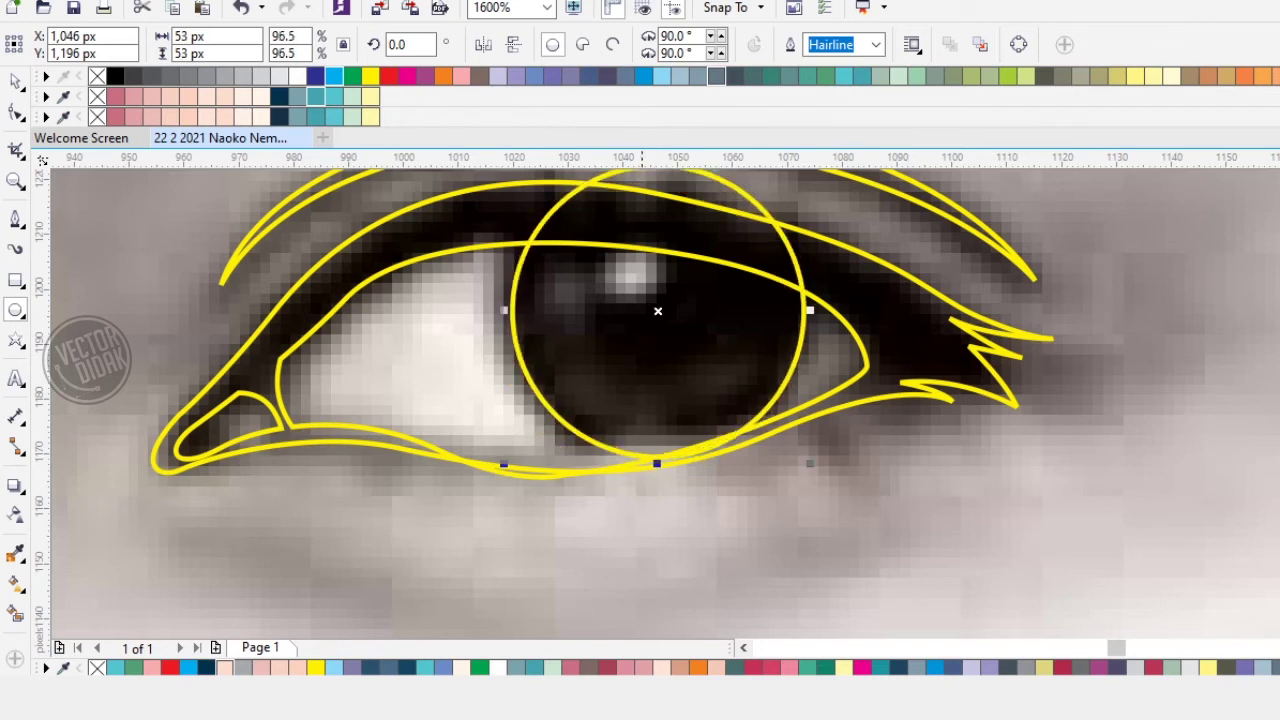
pyautogui.moveTo(656, 311); pyautogui.dragTo(652, 310)
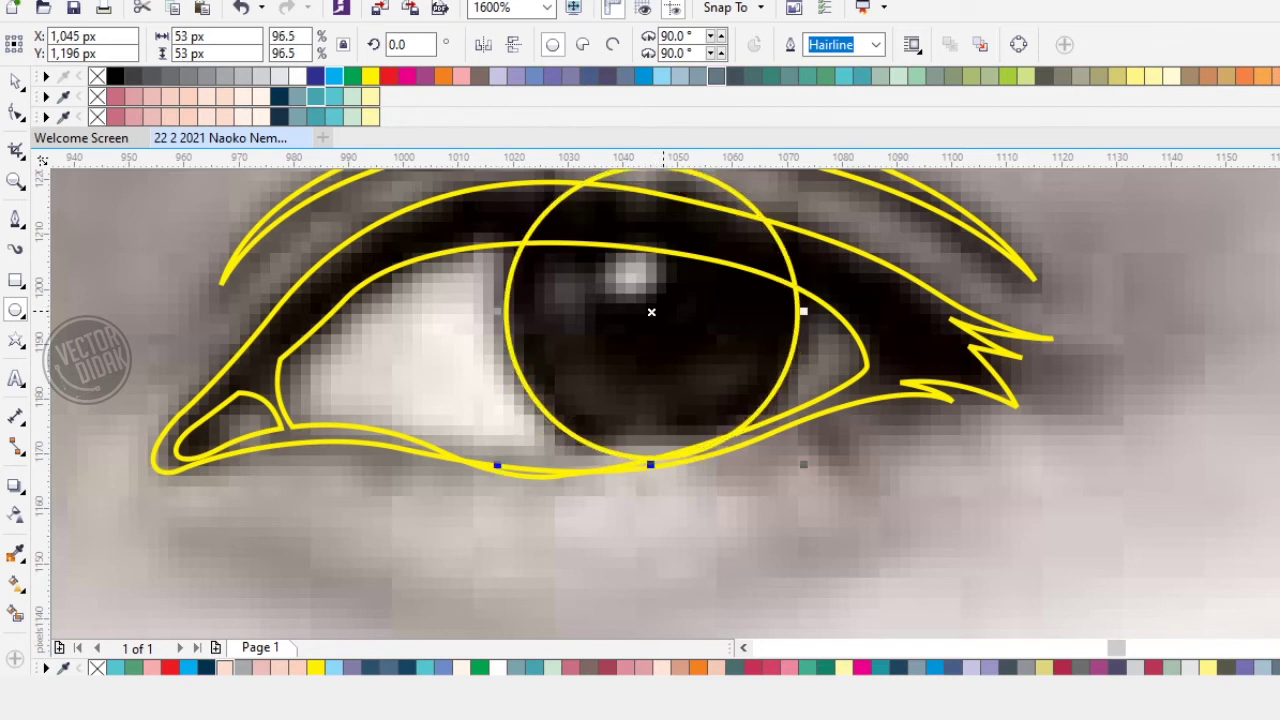
# Step: Place a spare copy of the iris circle at about X 908, Y 1,186 px and a 12 px copy over the highlight at X 1,042, Y 1,203 px
pyautogui.scroll(-2, 645, 322)
pyautogui.moveTo(276, 368); pyautogui.dragTo(270, 350)
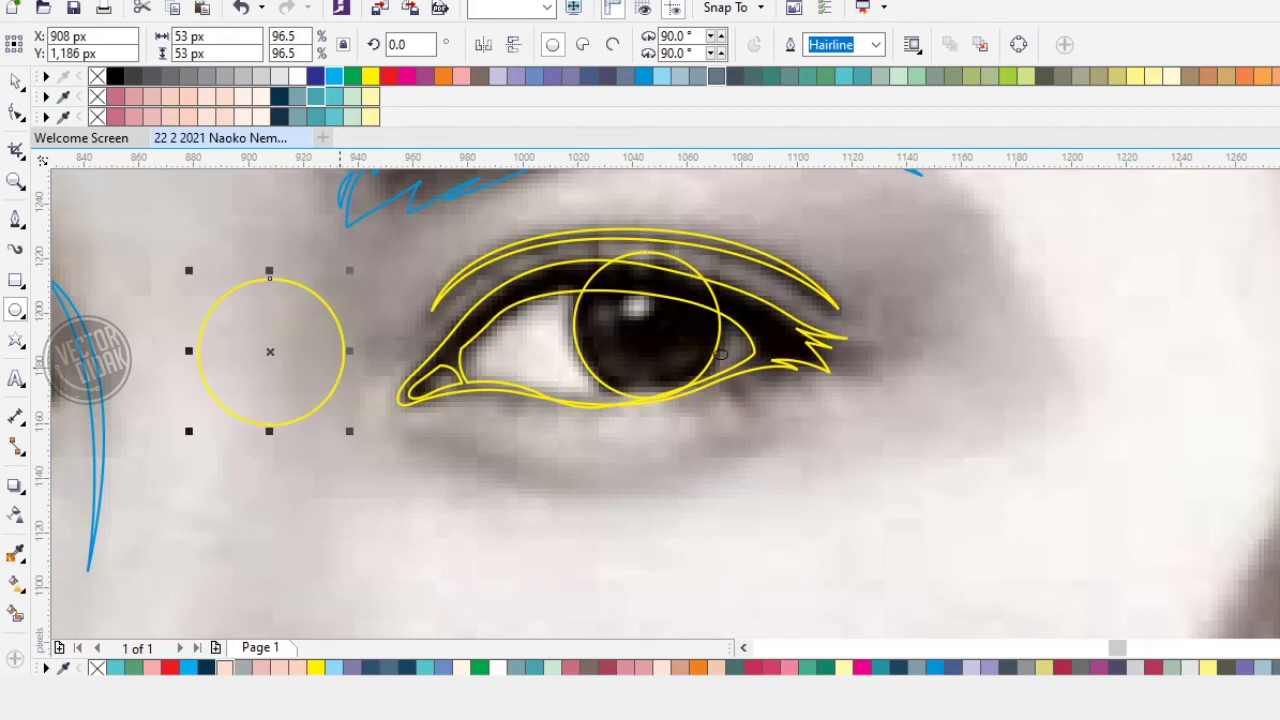
pyautogui.scroll(2, 645, 350)
pyautogui.click(645, 350)
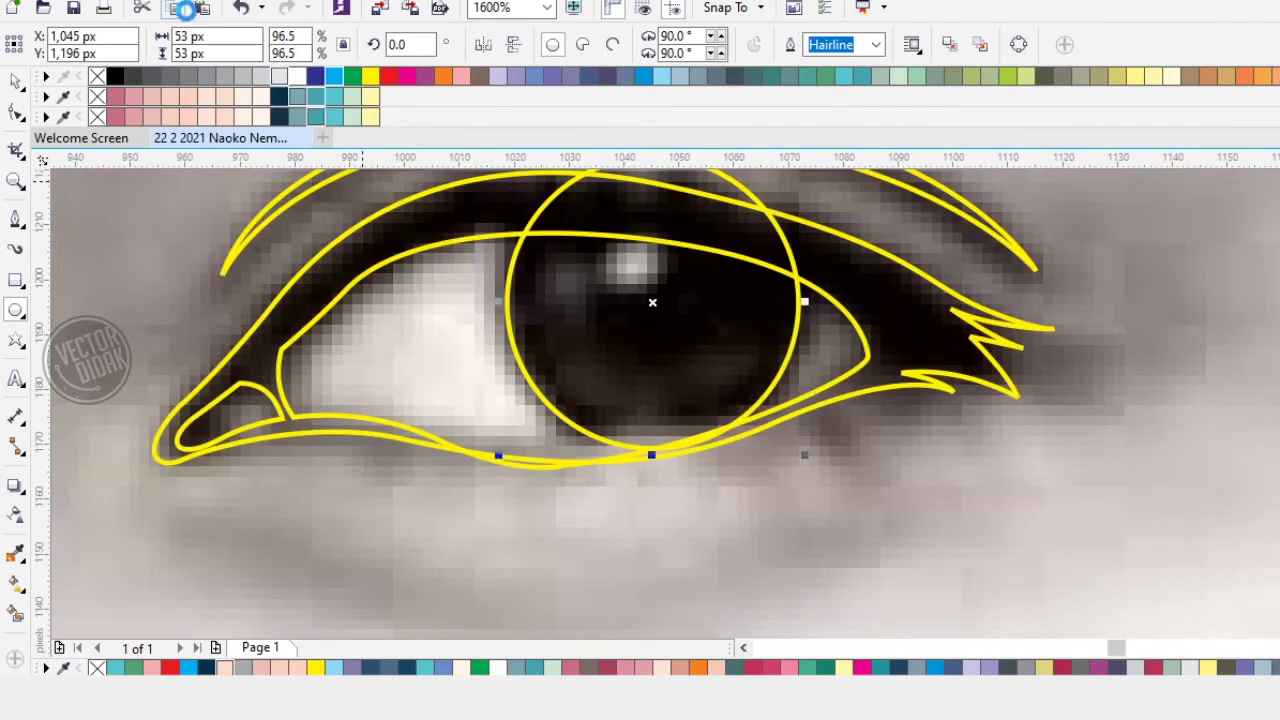
pyautogui.click(203, 10)
pyautogui.moveTo(499, 456); pyautogui.dragTo(607, 381)
pyautogui.moveTo(651, 301); pyautogui.dragTo(632, 265)
pyautogui.moveTo(584, 311); pyautogui.dragTo(590, 305)
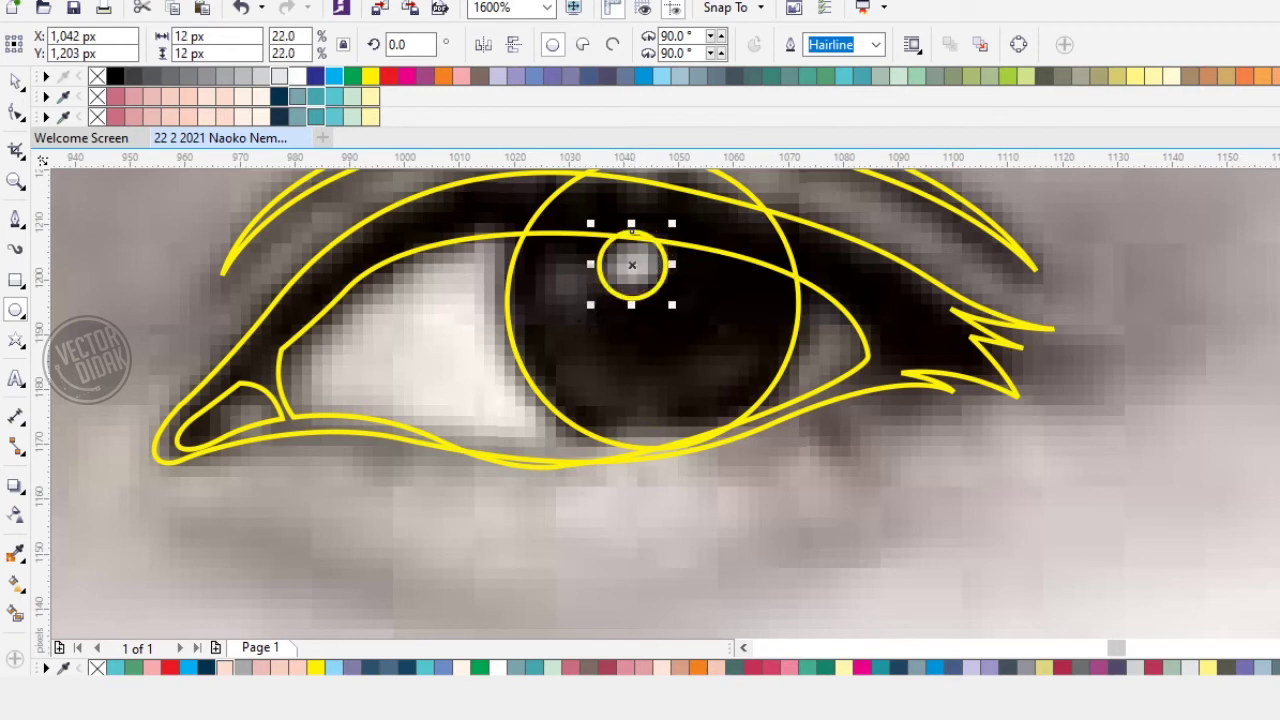
# Step: Subtract the 12 px highlight circle from the iris circle using Back minus front
pyautogui.click(17, 88)
pyautogui.keyDown('shift'); pyautogui.click(537, 212); pyautogui.keyUp('shift')
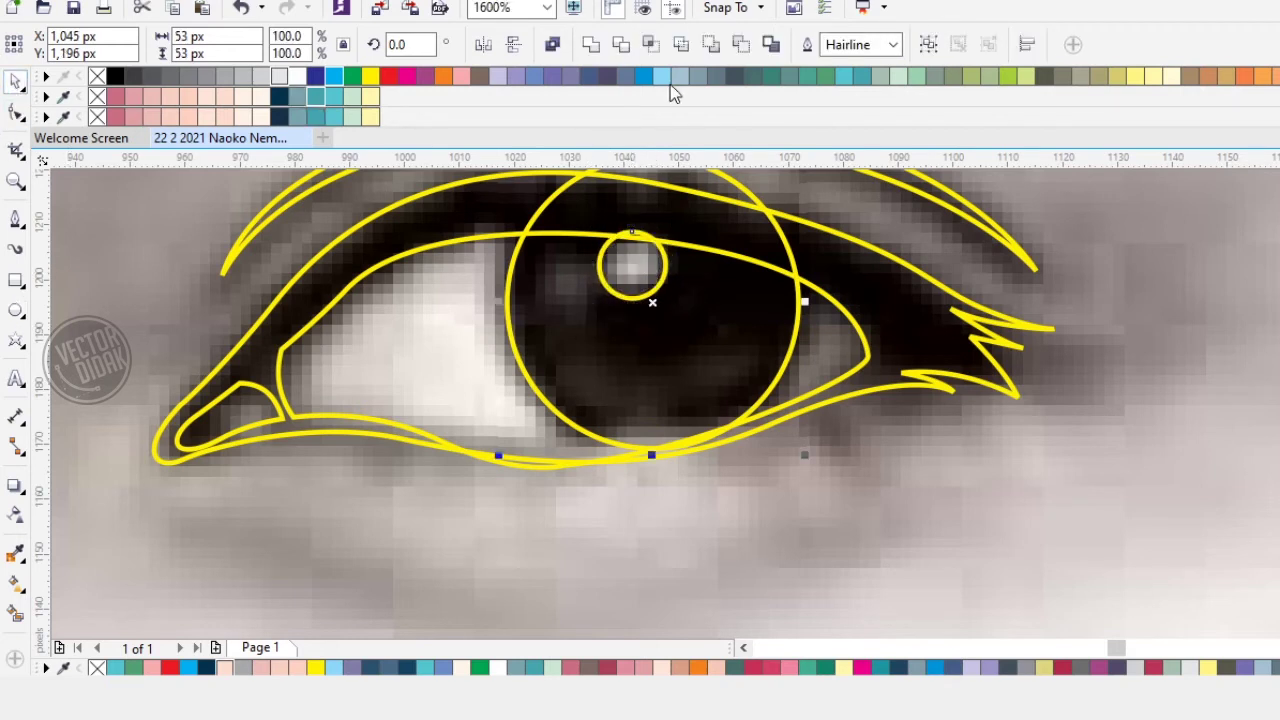
pyautogui.click(738, 47)
pyautogui.click(902, 505)
pyautogui.click(672, 366)
pyautogui.click(630, 478)
# Step: Make a 14 px circle from the spare circle and place it below the eye at about X 1,013, Y 1,156 px
pyautogui.scroll(-1, 680, 428)
pyautogui.moveTo(267, 379); pyautogui.dragTo(585, 412)
pyautogui.moveTo(531, 491); pyautogui.dragTo(557, 529)
# Step: Place a 5 px copy of the small circle in the iris's upper-left area and subtract it from the iris using Back minus front
pyautogui.scroll(2, 590, 428)
pyautogui.moveTo(557, 528); pyautogui.dragTo(644, 368)
pyautogui.rightClick(644, 368)
pyautogui.moveTo(597, 414); pyautogui.dragTo(630, 381)
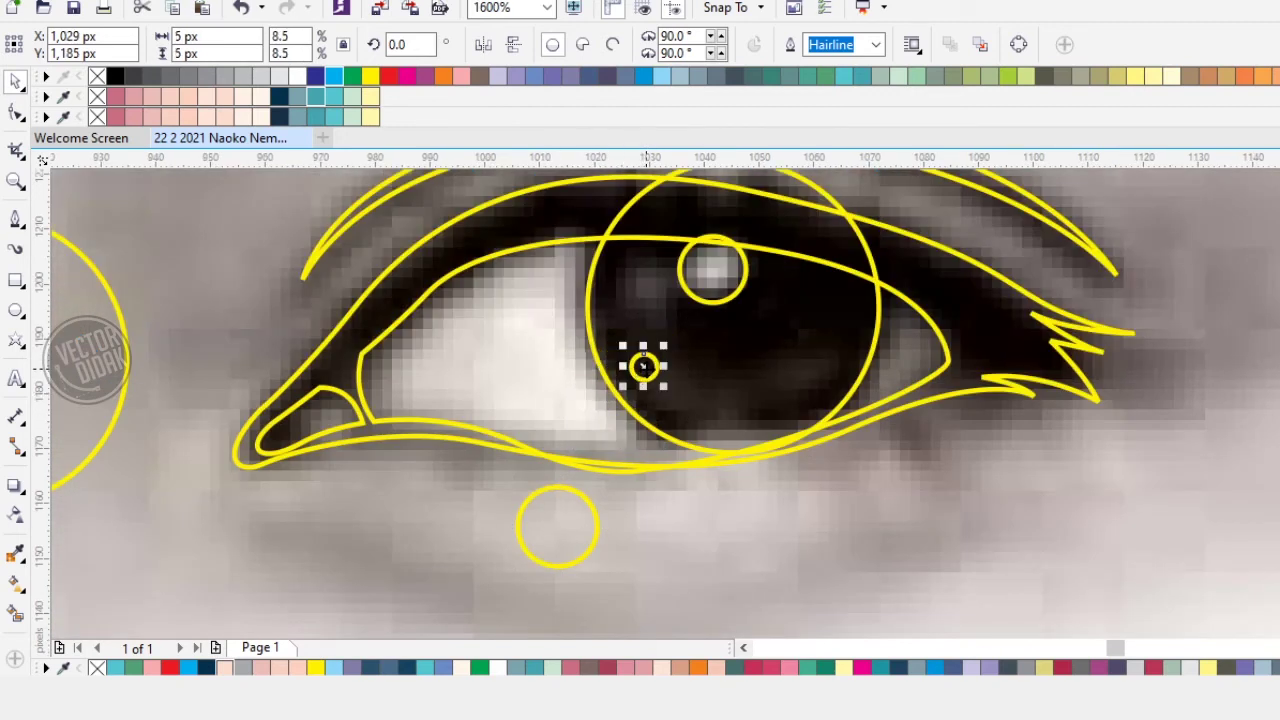
pyautogui.moveTo(651, 294); pyautogui.dragTo(650, 295)
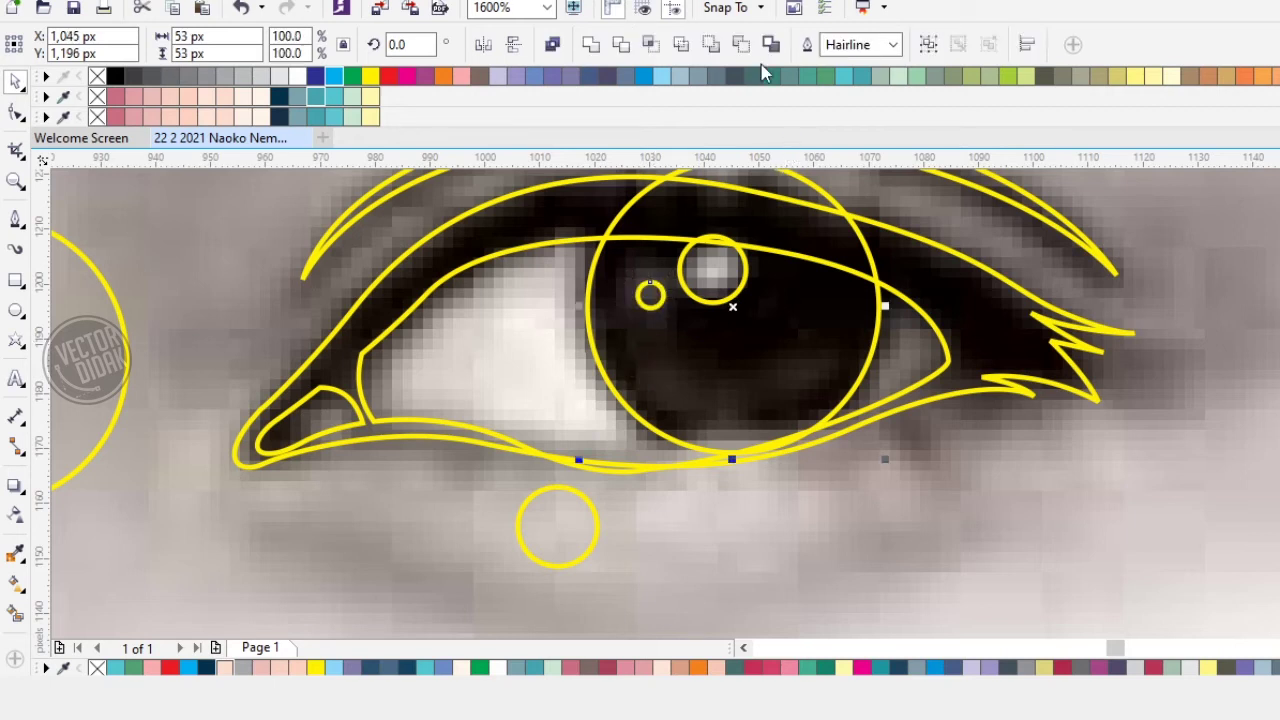
pyautogui.click(955, 498)
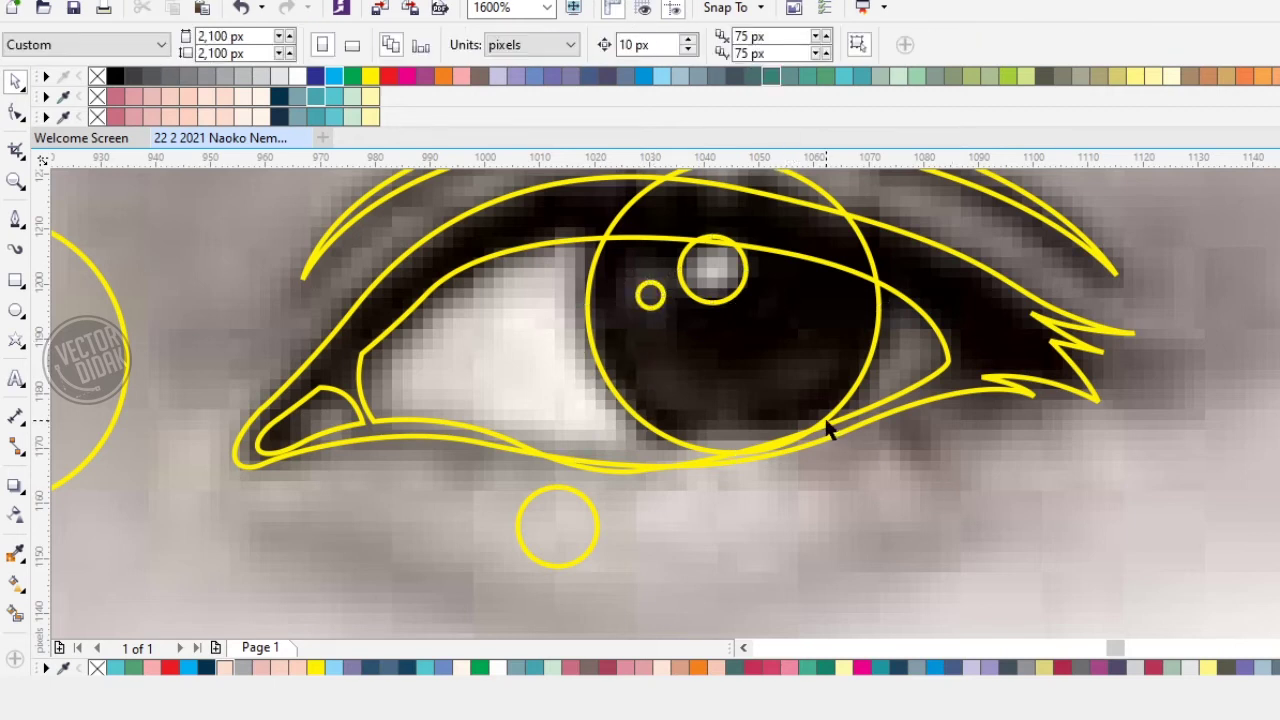
# Step: Draw a closed shape about 35 px wide across the bottom edge of the iris and the lower lid with the Pen tool
pyautogui.click(15, 218)
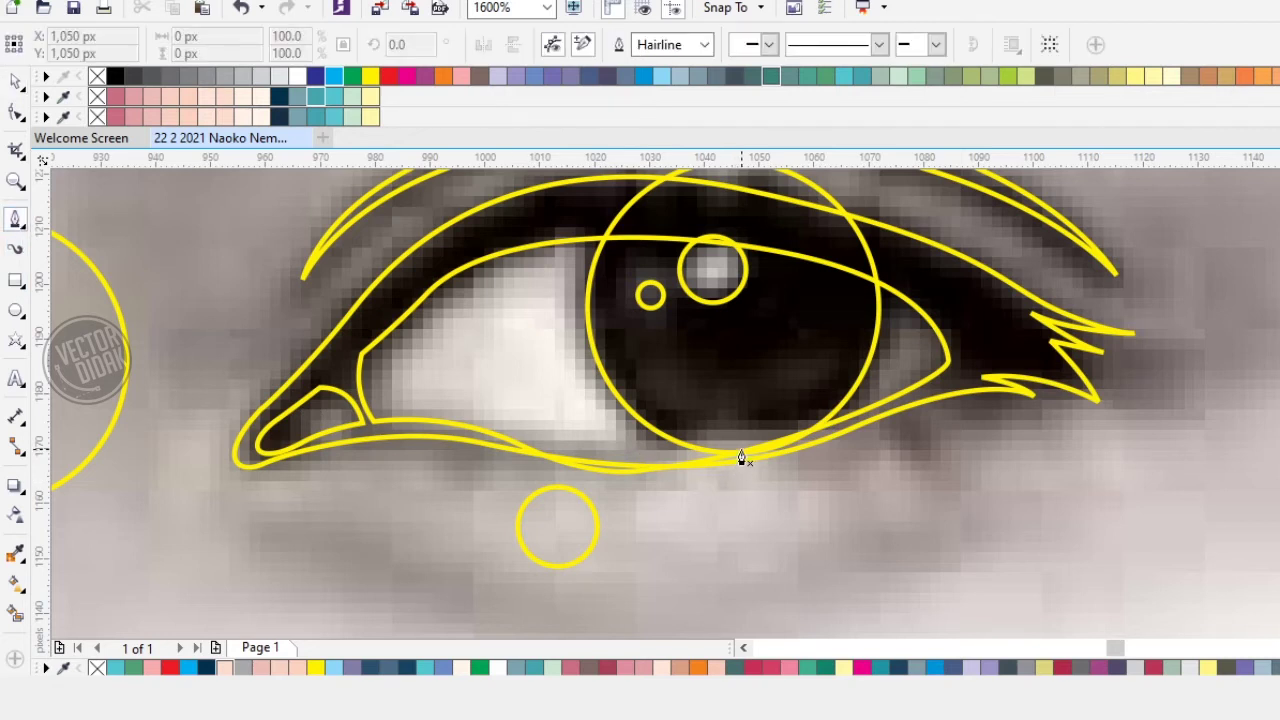
pyautogui.scroll(1, 741, 458)
pyautogui.moveTo(877, 420); pyautogui.dragTo(981, 400)
pyautogui.click(937, 484)
pyautogui.moveTo(711, 572); pyautogui.dragTo(698, 567)
pyautogui.click(568, 432)
# Step: Subtract the closed shape from the bottom of the iris using Back minus front, and undo a trial move of the result
pyautogui.click(17, 84)
pyautogui.click(588, 196)
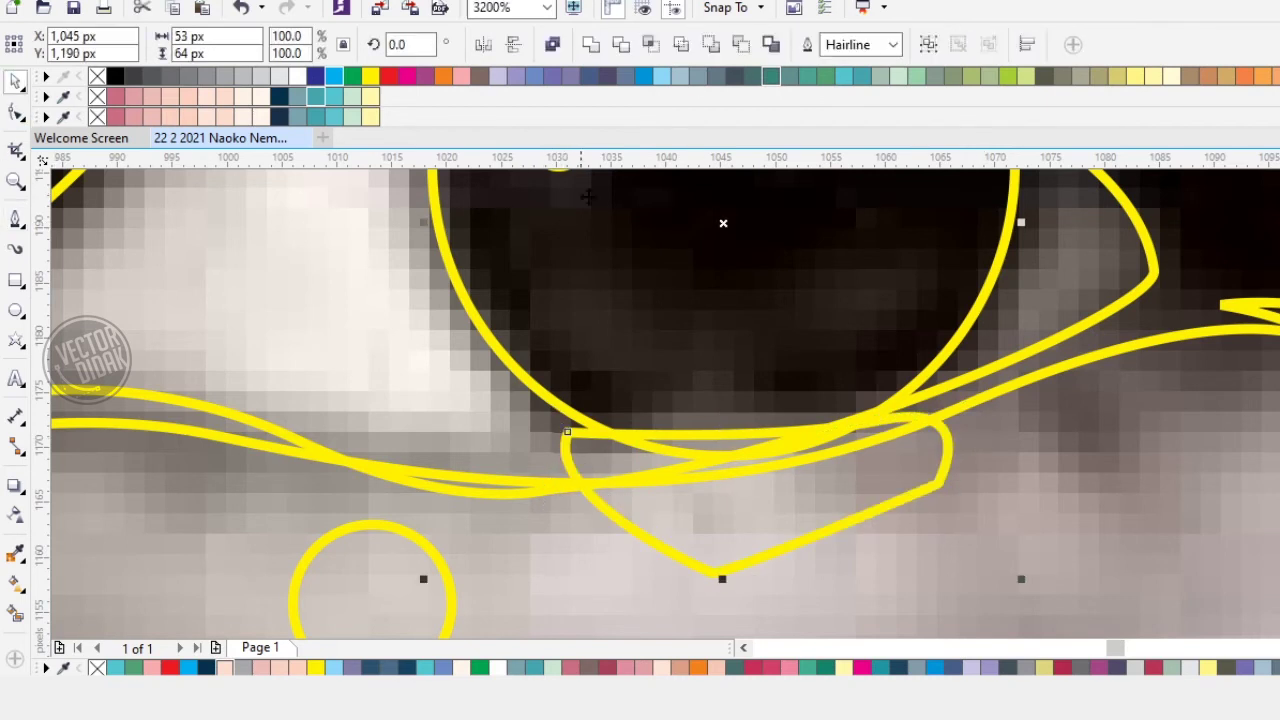
pyautogui.click(745, 43)
pyautogui.click(1003, 477)
pyautogui.scroll(-1, 792, 403)
pyautogui.moveTo(783, 412); pyautogui.dragTo(497, 330)
pyautogui.hotkey('ctrl', 'z')
# Step: Subtract the trimmed iris from the eye opening using Back minus front, and undo a trial move of the result
pyautogui.keyDown('shift'); pyautogui.click(518, 311); pyautogui.keyUp('shift')
pyautogui.click(742, 44)
pyautogui.click(1010, 466)
pyautogui.moveTo(582, 357); pyautogui.dragTo(543, 457)
pyautogui.hotkey('ctrl', 'z')
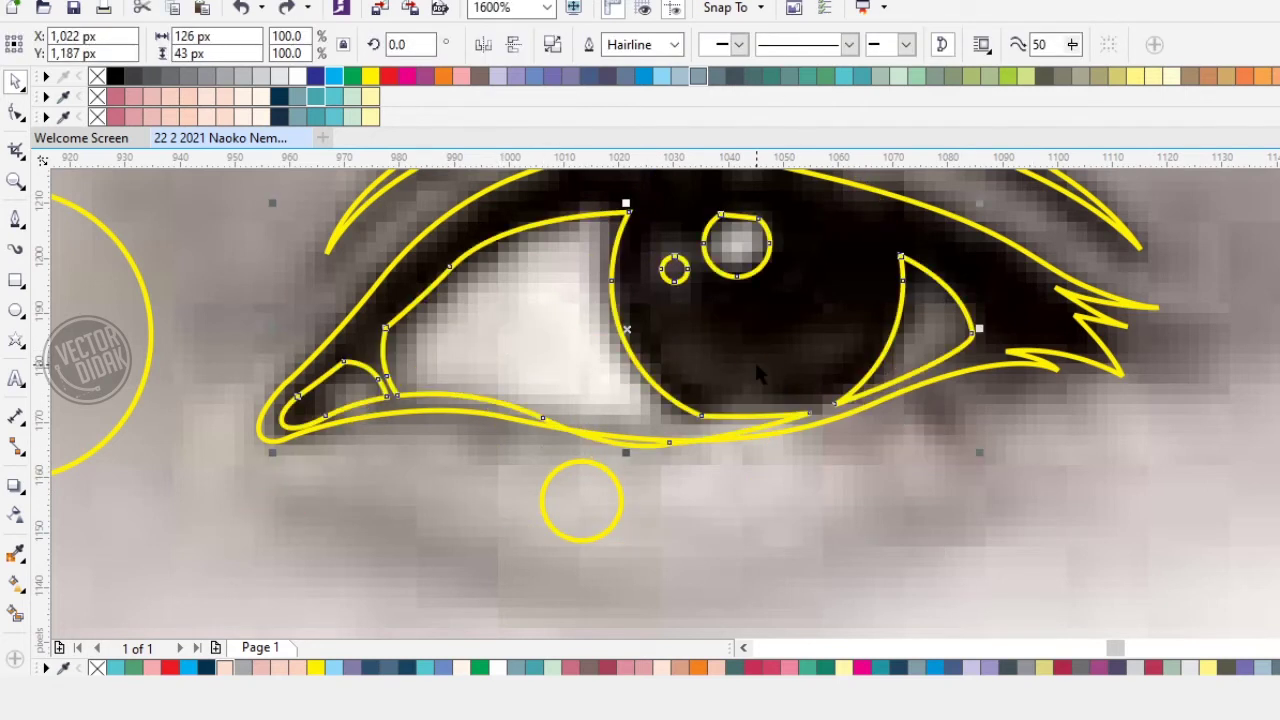
# Step: Subtract the eye opening from the outer lid and lash outline using Back minus front, and undo a trial move of the result
pyautogui.keyDown('shift'); pyautogui.click(757, 364); pyautogui.keyUp('shift')
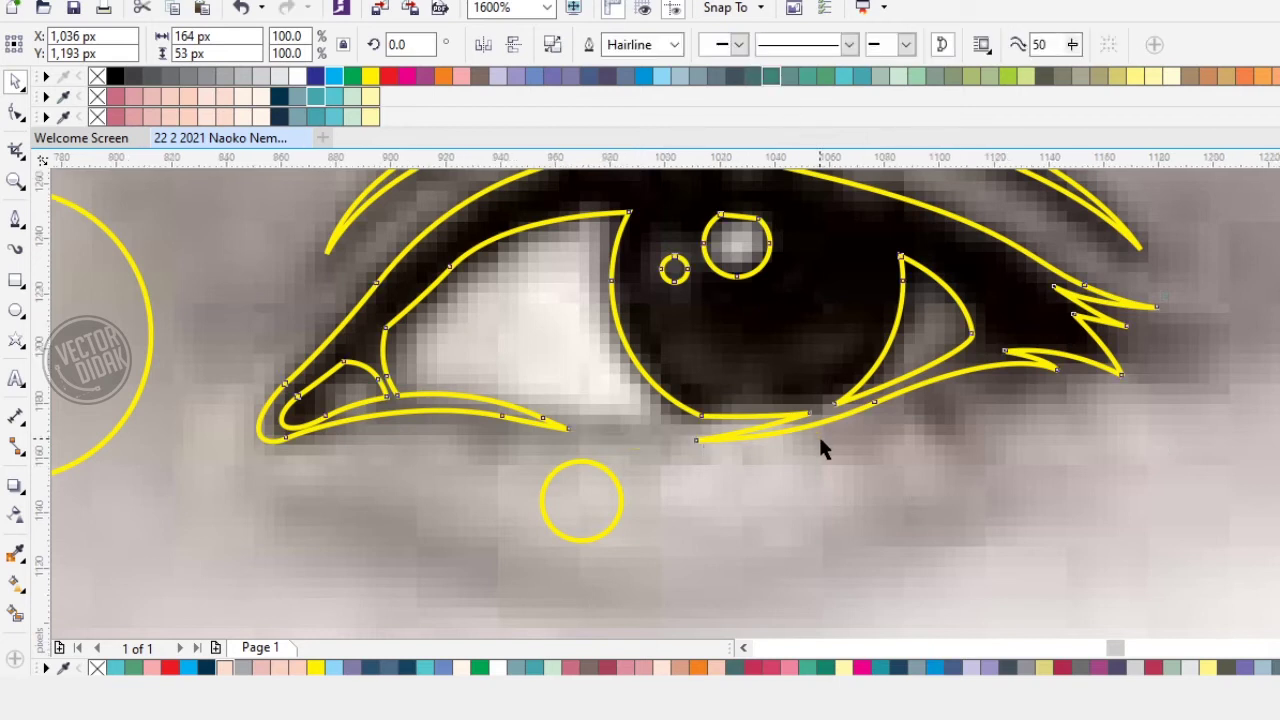
pyautogui.scroll(-4, 822, 455)
pyautogui.click(816, 432)
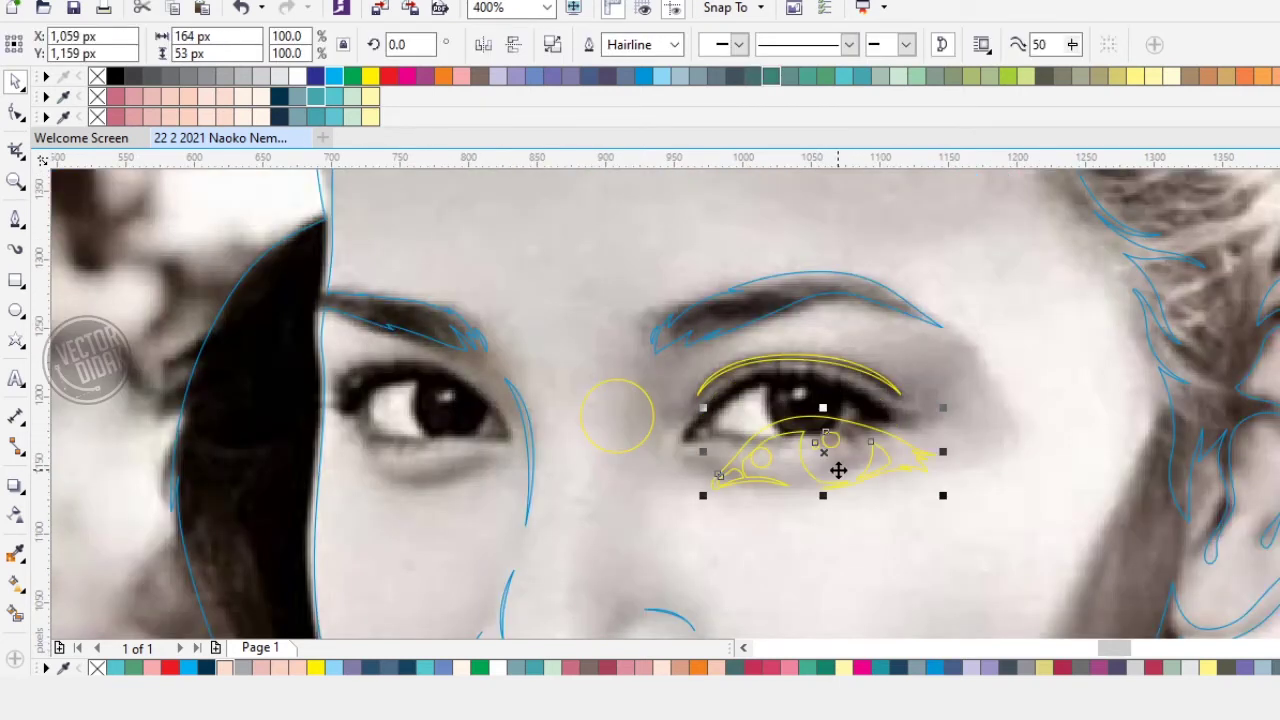
pyautogui.scroll(2, 768, 474)
# Step: Move the 14 px circle and the large spare circle together to just below the left-hand eye
pyautogui.click(749, 468)
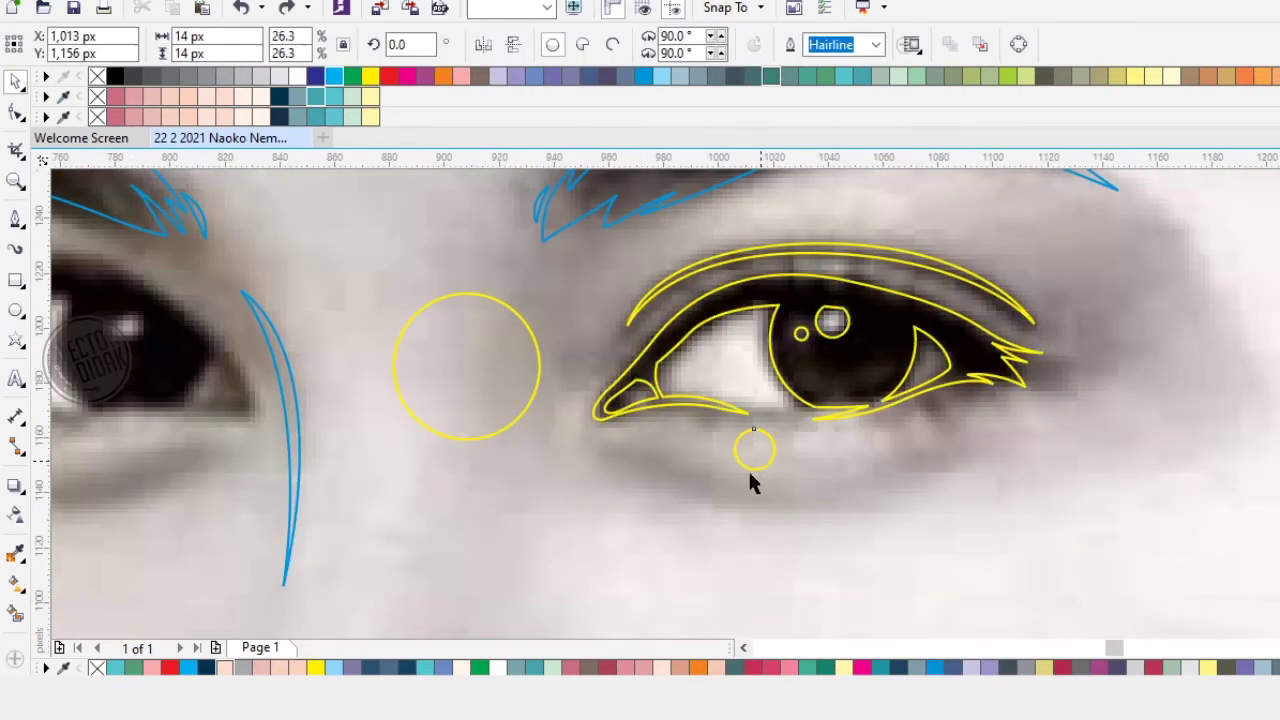
pyautogui.keyDown('shift'); pyautogui.click(469, 437); pyautogui.keyUp('shift')
pyautogui.scroll(-1, 650, 413)
pyautogui.moveTo(571, 397); pyautogui.dragTo(371, 476)
pyautogui.click(698, 472)
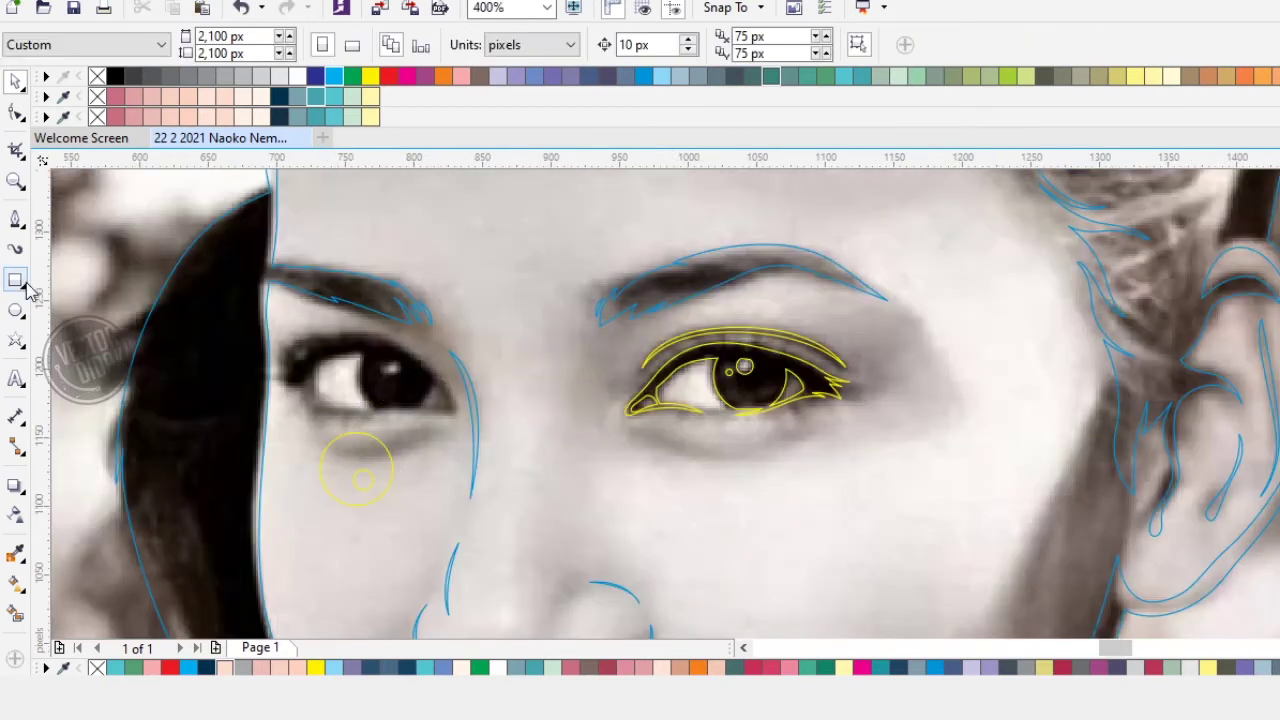
pyautogui.click(15, 218)
pyautogui.scroll(2, 650, 460)
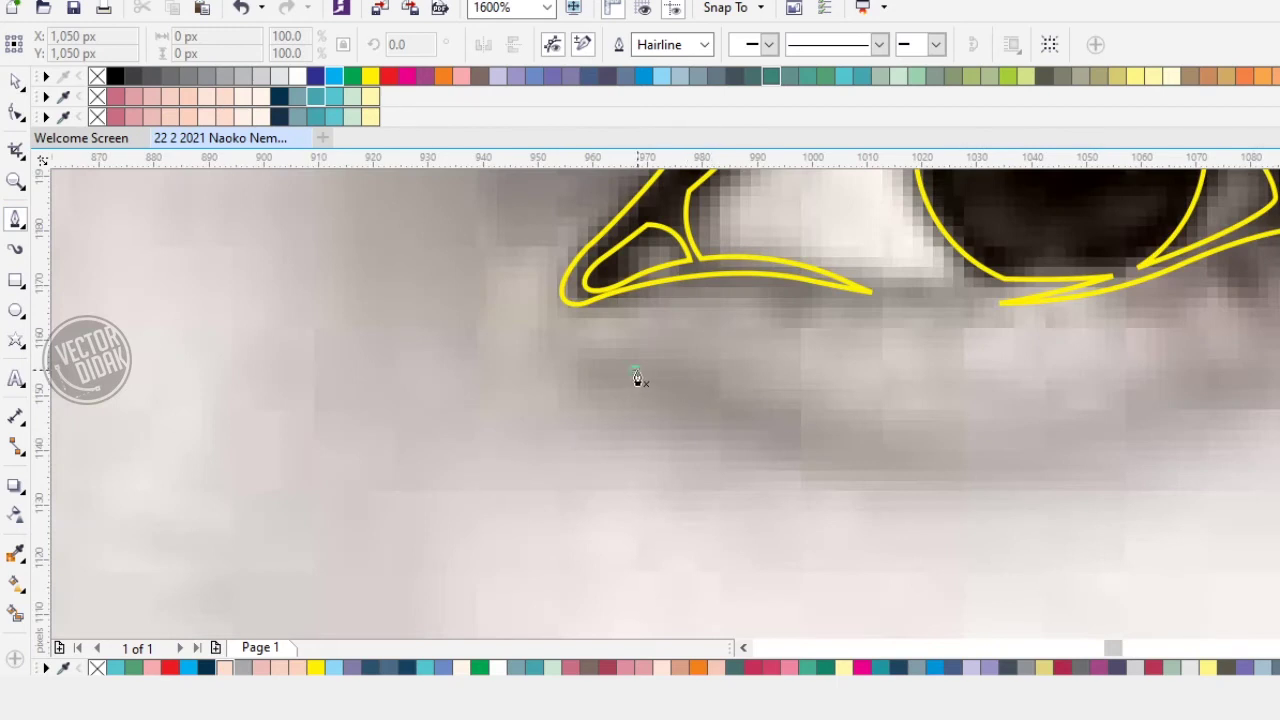
pyautogui.moveTo(809, 410); pyautogui.dragTo(860, 440)
pyautogui.click(905, 452)
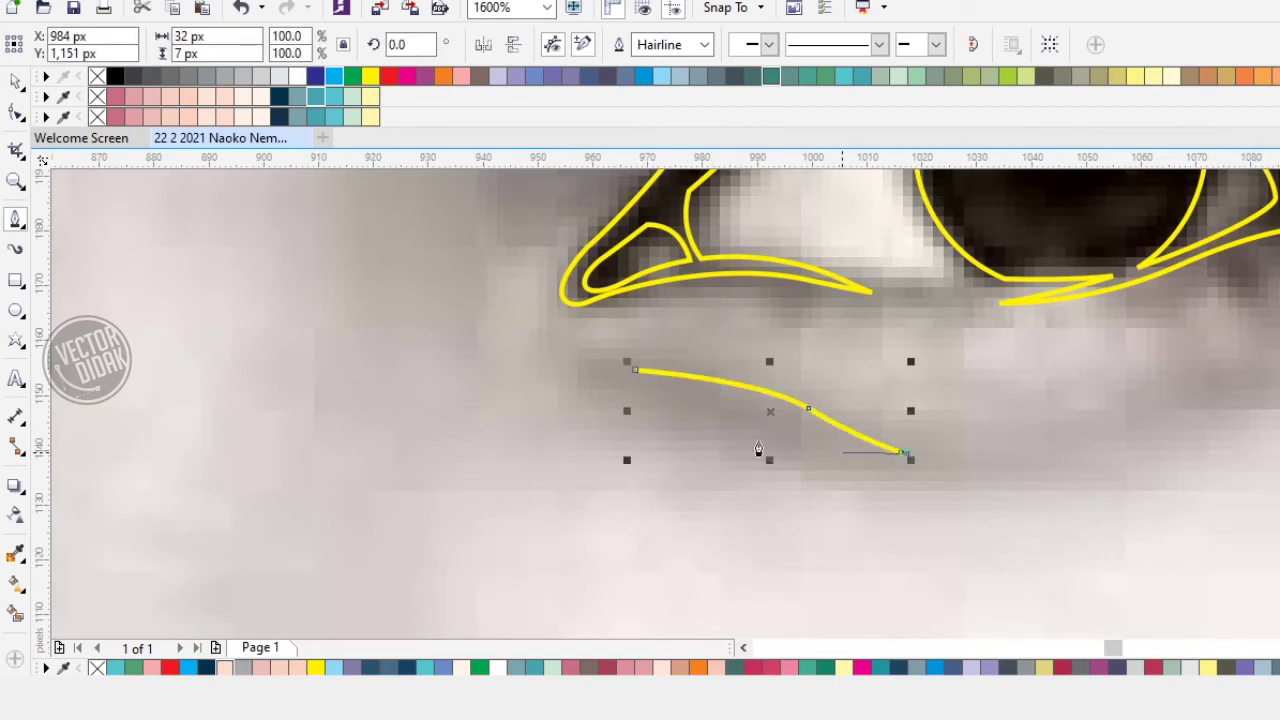
pyautogui.scroll(-2, 720, 445)
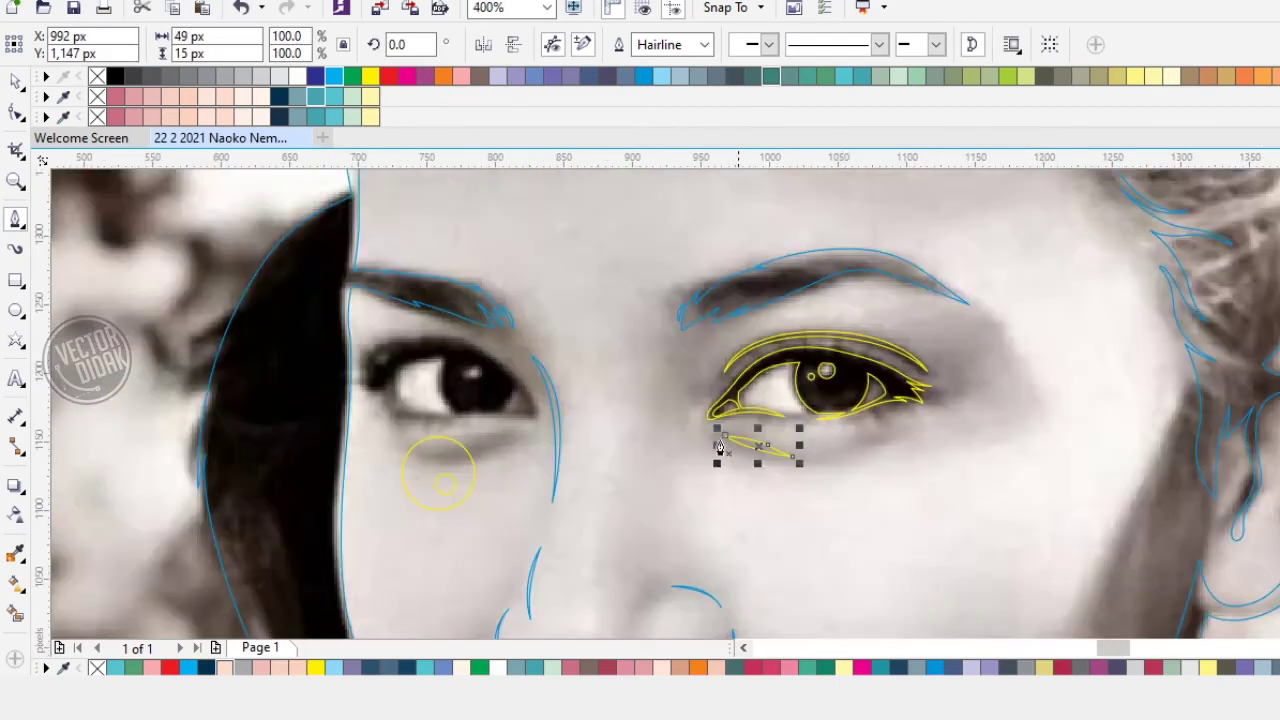
pyautogui.scroll(2, 784, 475)
pyautogui.hotkey('ctrl', 'z')
pyautogui.hotkey('ctrl', 'z')
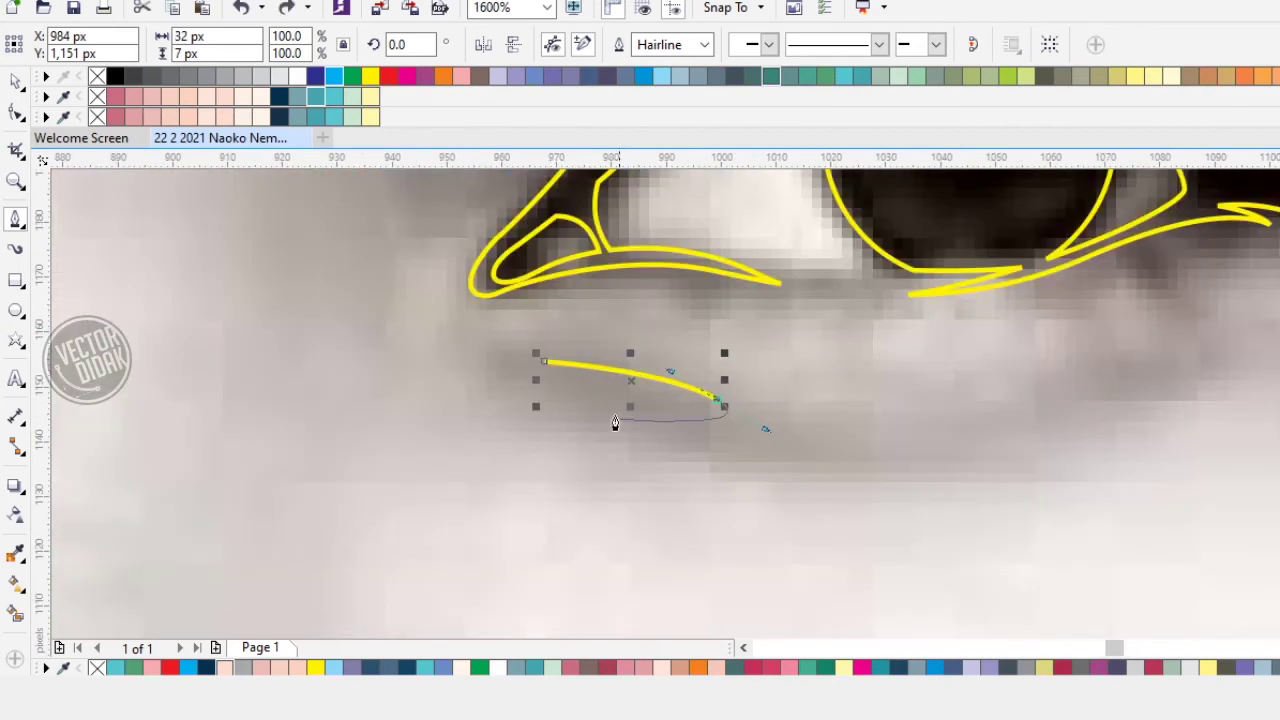
# Step: Draw a closed, tapered crease about 56 × 15 px below the inner half of the right-hand eye with the Pen tool
pyautogui.click(553, 369)
pyautogui.moveTo(856, 448); pyautogui.dragTo(1019, 430)
pyautogui.click(866, 450)
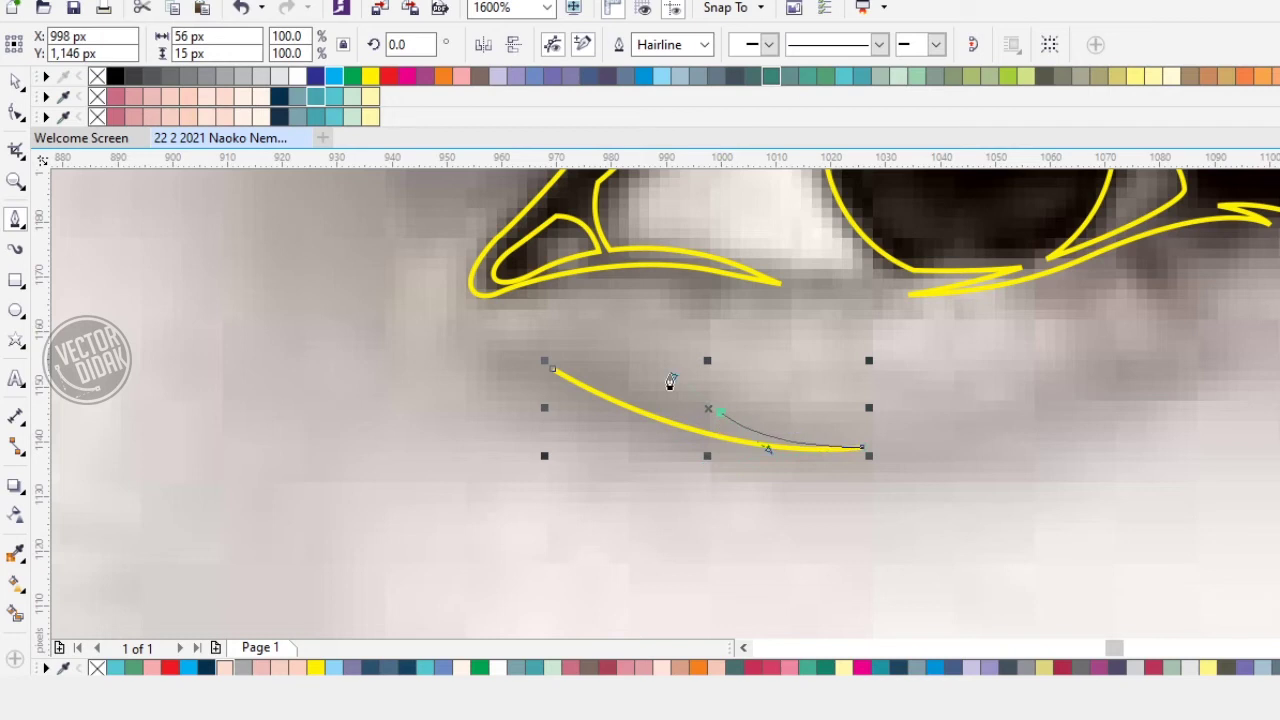
pyautogui.moveTo(555, 371); pyautogui.dragTo(600, 402)
pyautogui.scroll(-2, 664, 414)
# Step: Combine the finished right-hand eye outlines and the under-eye crease with the blue line art into one curve
pyautogui.click(15, 80)
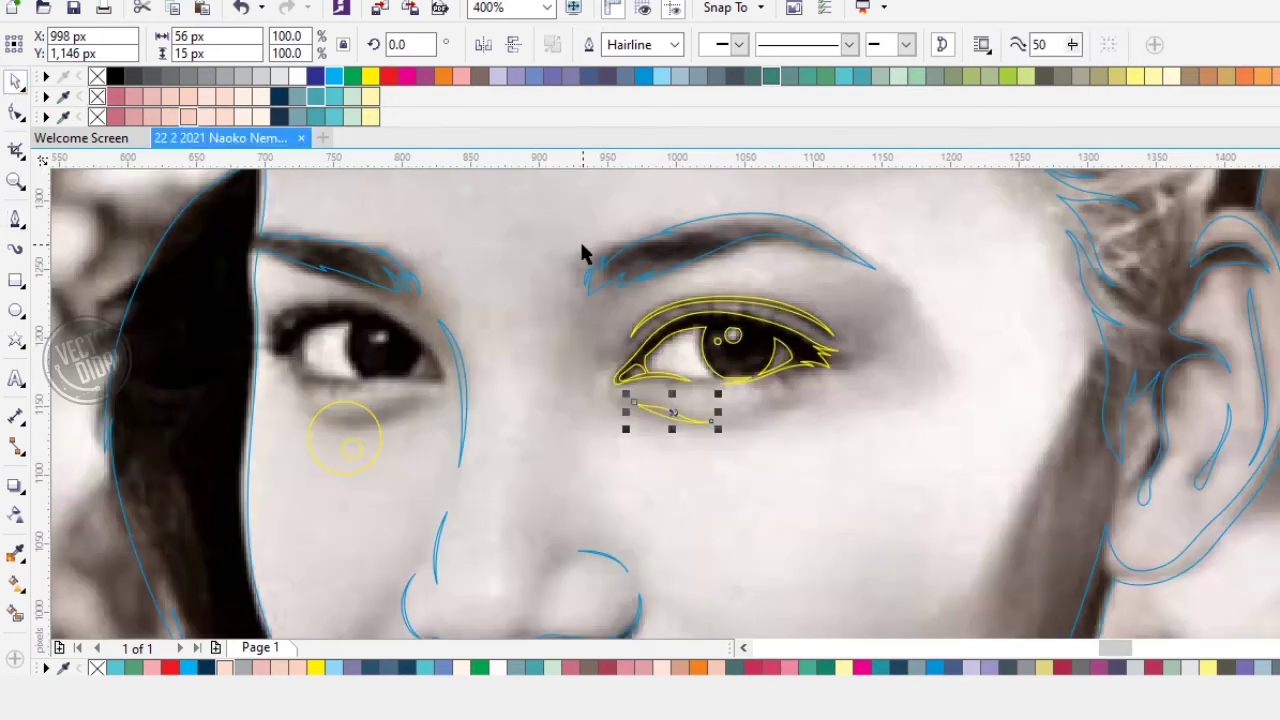
pyautogui.hotkey('ctrl', 'a')
pyautogui.click(595, 51)
pyautogui.moveTo(557, 220); pyautogui.dragTo(868, 398)
pyautogui.keyDown('shift'); pyautogui.click(652, 270); pyautogui.keyUp('shift')
pyautogui.hotkey('ctrl', 'l')
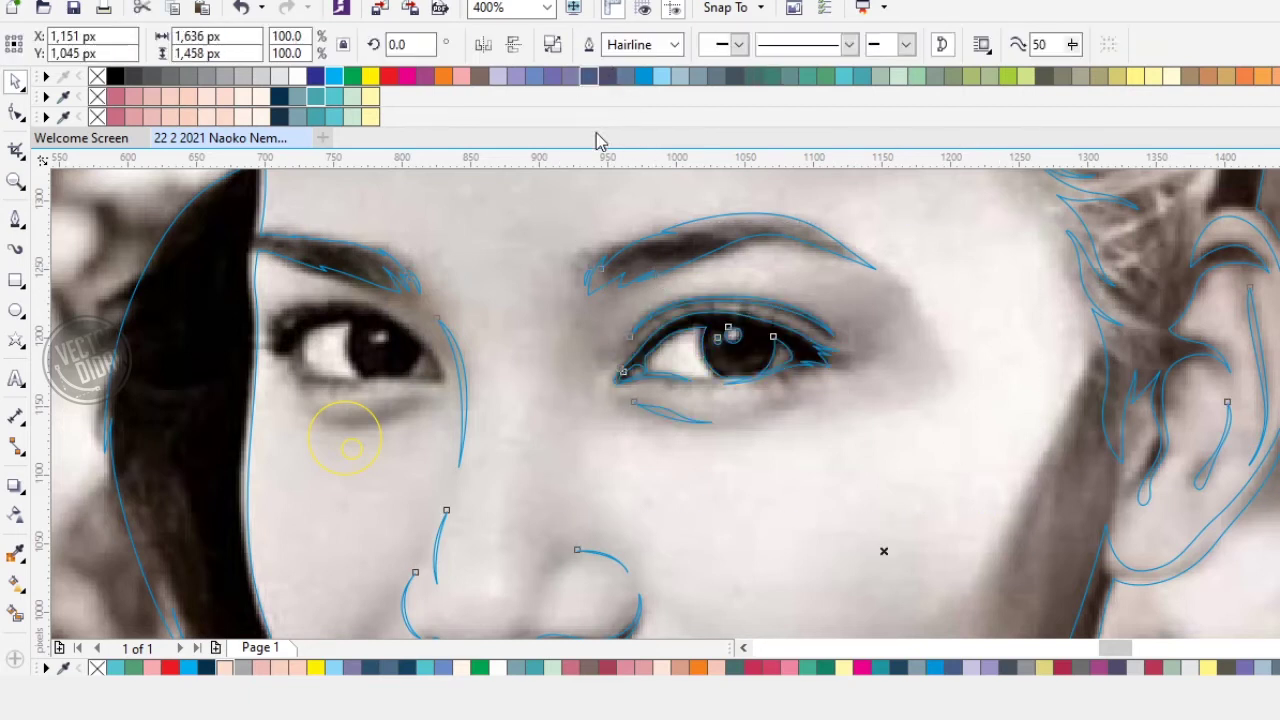
# Step: Place a copy of the combined line art left of the page, fill it with dark navy blue and remove its outline
pyautogui.scroll(-2, 638, 280)
pyautogui.moveTo(568, 317); pyautogui.dragTo(712, 338)
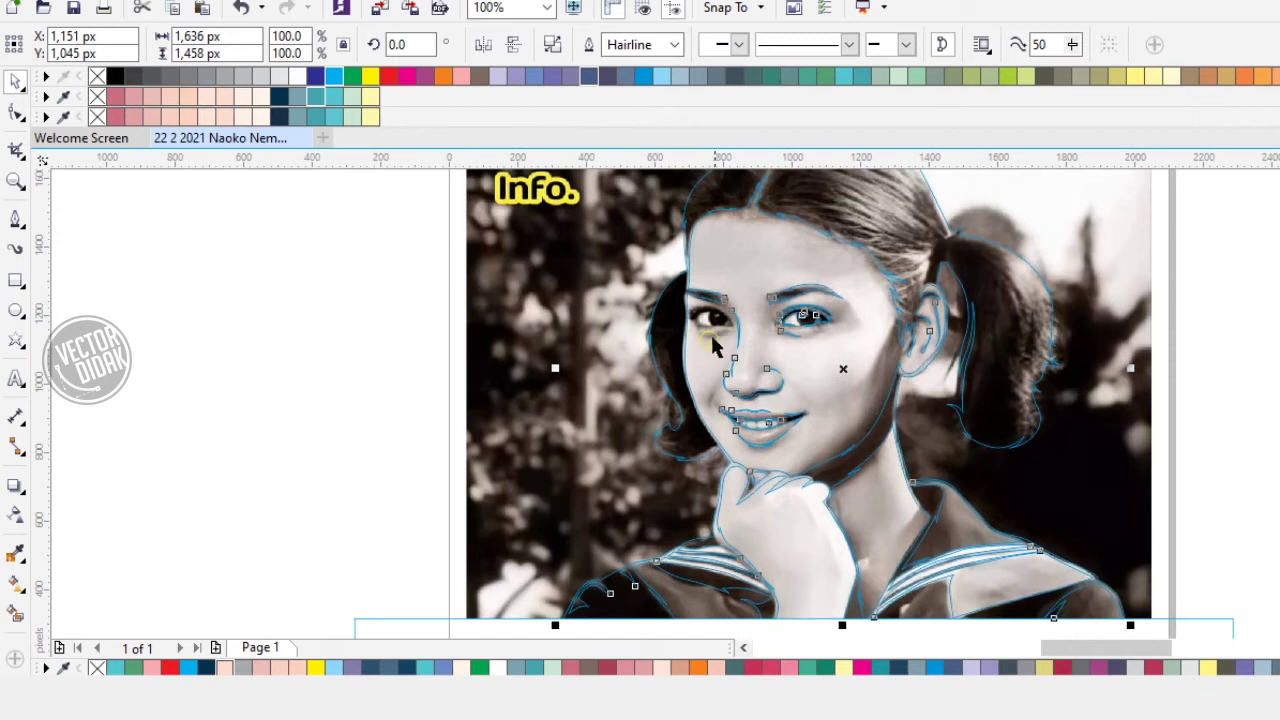
pyautogui.press('Escape')
pyautogui.scroll(-2, 790, 335)
pyautogui.moveTo(820, 290)
pyautogui.mouseDown()
pyautogui.moveTo(577, 317)
pyautogui.moveTo(478, 284)
pyautogui.mouseUp()
pyautogui.click(279, 117)
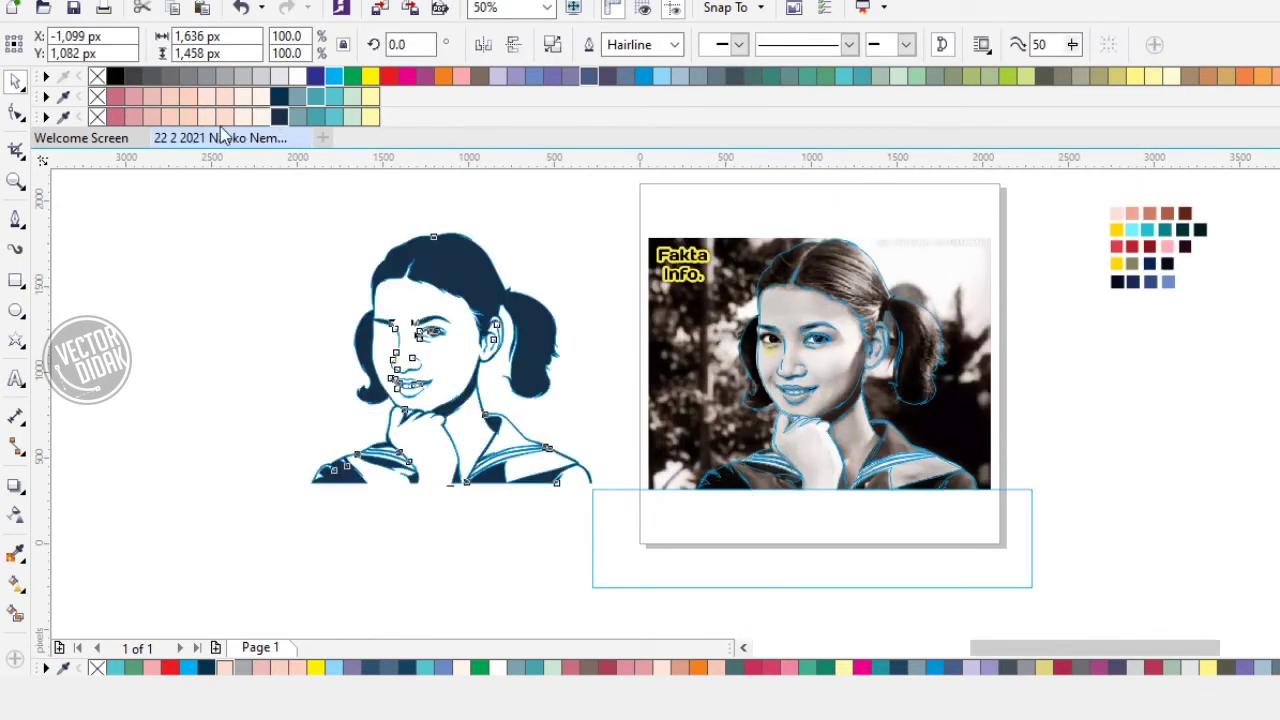
pyautogui.rightClick(95, 120)
# Step: Check the face and eye in the filled preview copy of the line art and delete that copy
pyautogui.press('Escape')
pyautogui.scroll(2, 420, 321)
pyautogui.scroll(-2, 456, 346)
pyautogui.click(525, 291)
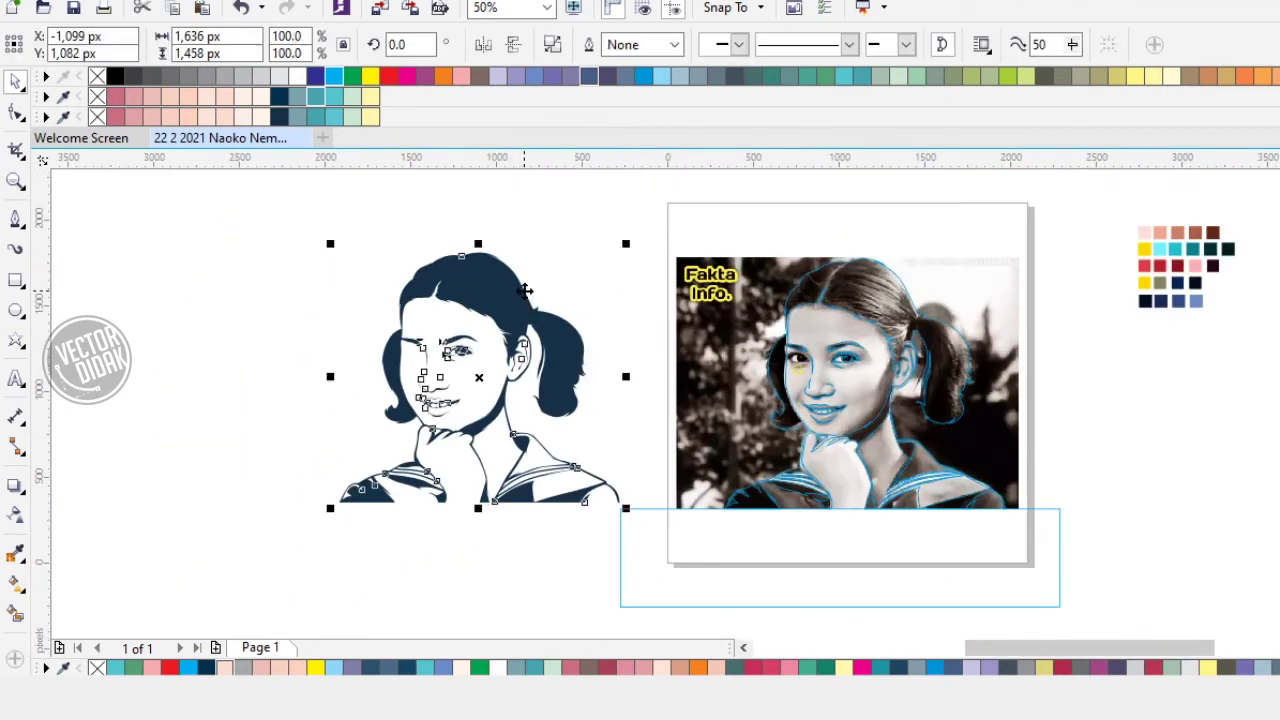
pyautogui.scroll(4, 447, 446)
pyautogui.click(545, 473)
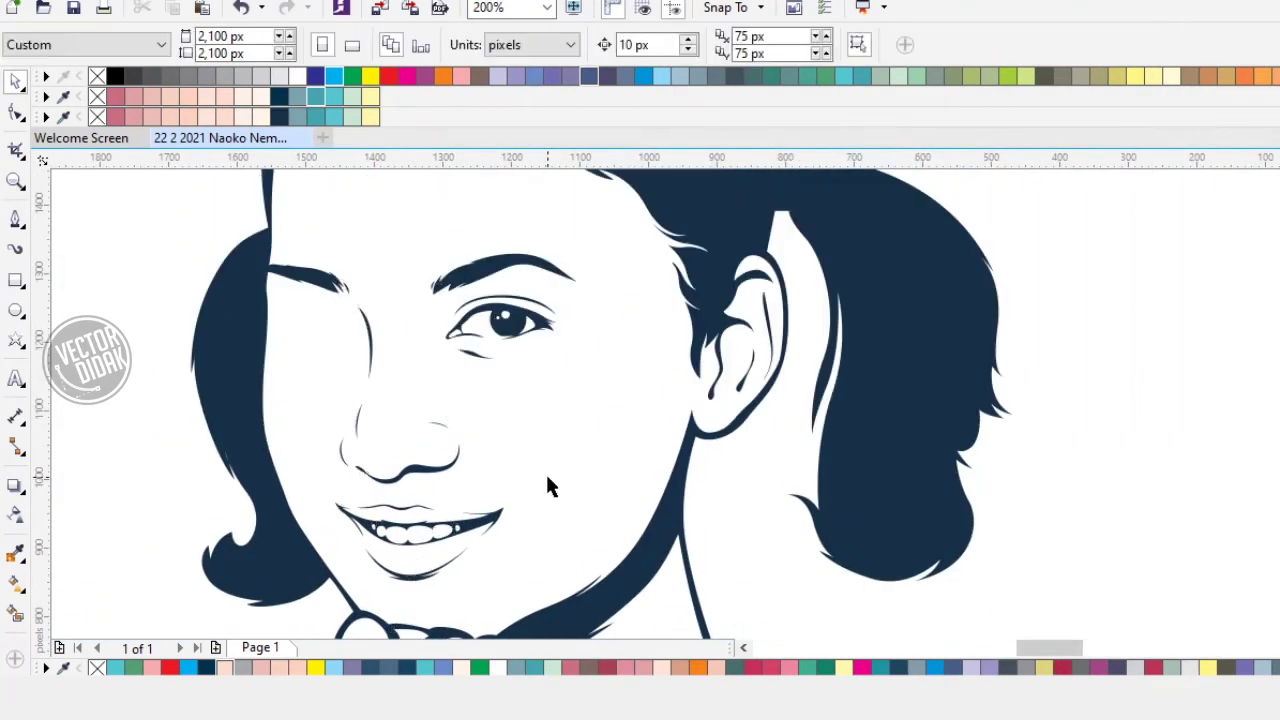
pyautogui.scroll(-1, 566, 378)
pyautogui.click(639, 289)
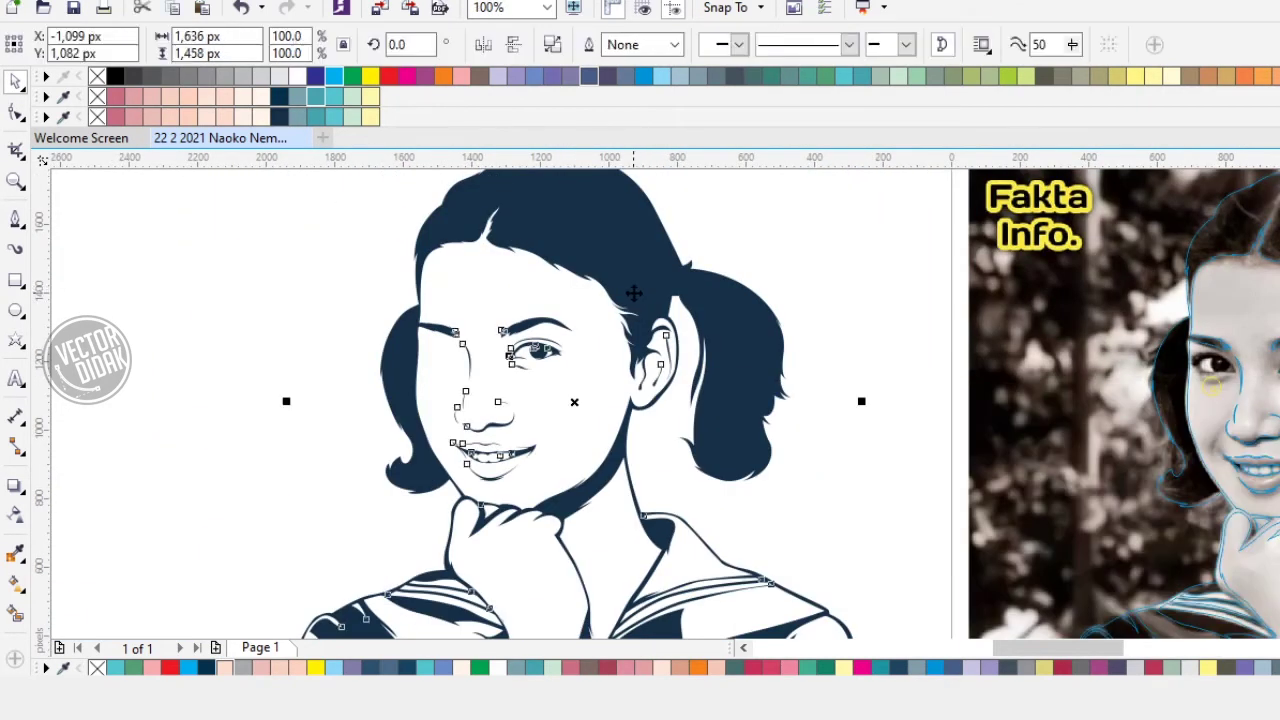
pyautogui.press('Delete')
# Step: Draw a closed curved patch about 20 × 14 px over the tip of the right-hand eye's tear duct opening with the Pen tool
pyautogui.moveTo(1229, 418); pyautogui.dragTo(946, 398)
pyautogui.scroll(4, 1018, 374)
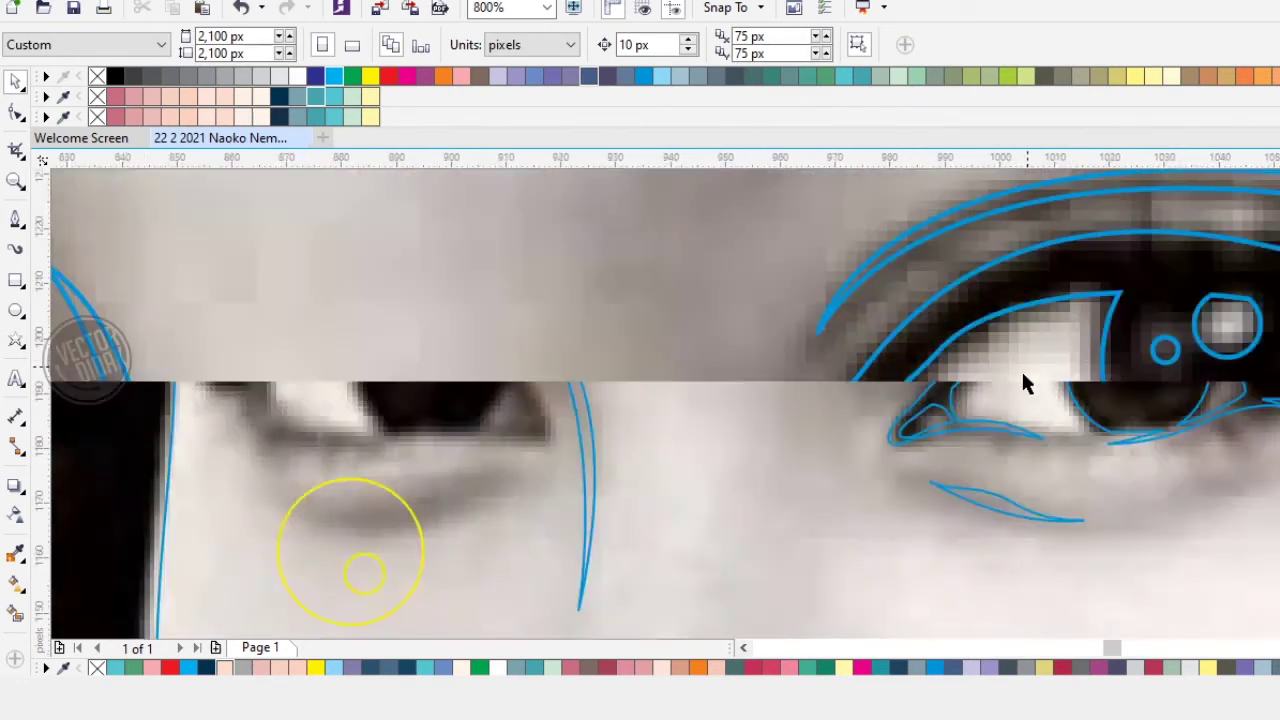
pyautogui.scroll(2, 960, 451)
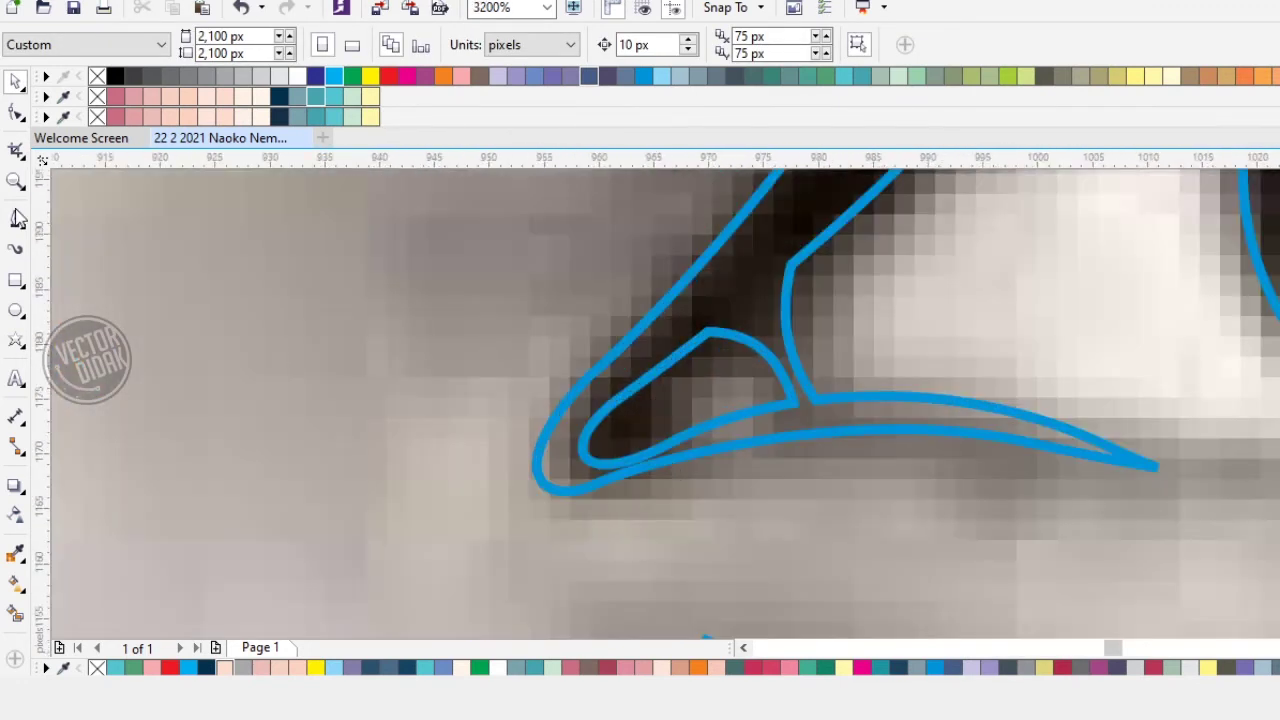
pyautogui.click(17, 218)
pyautogui.scroll(1, 700, 450)
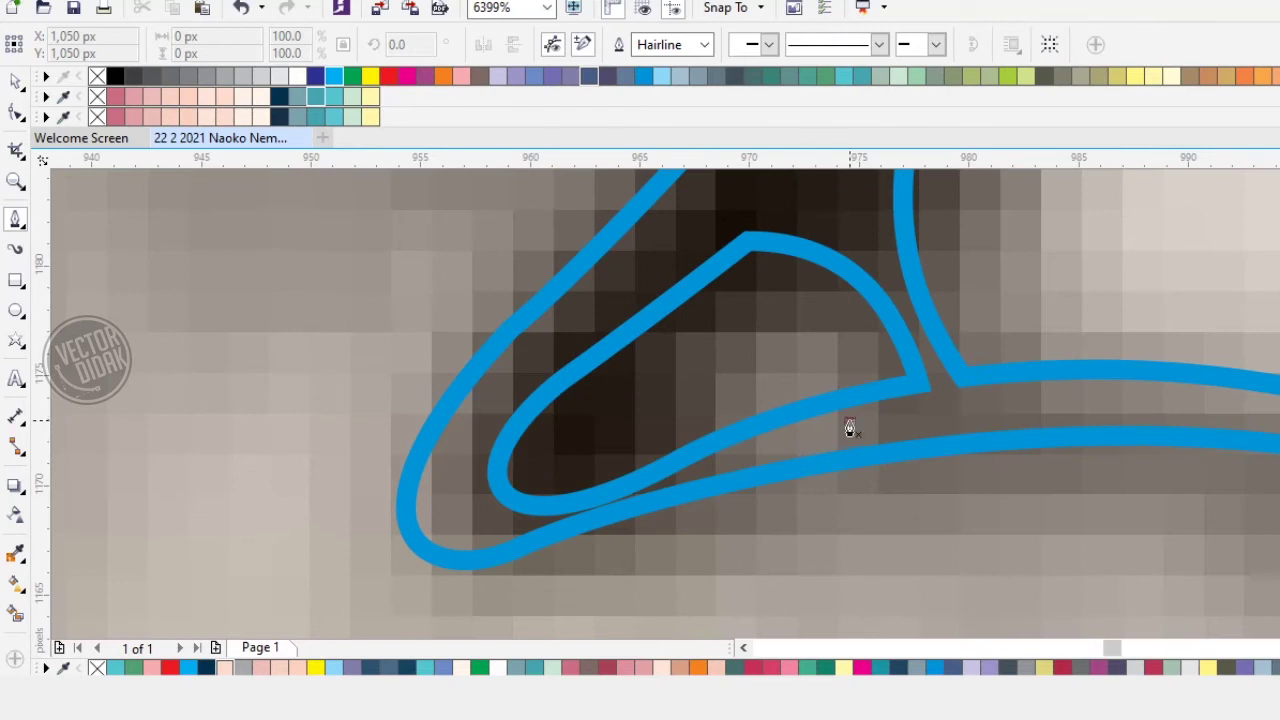
pyautogui.click(909, 417)
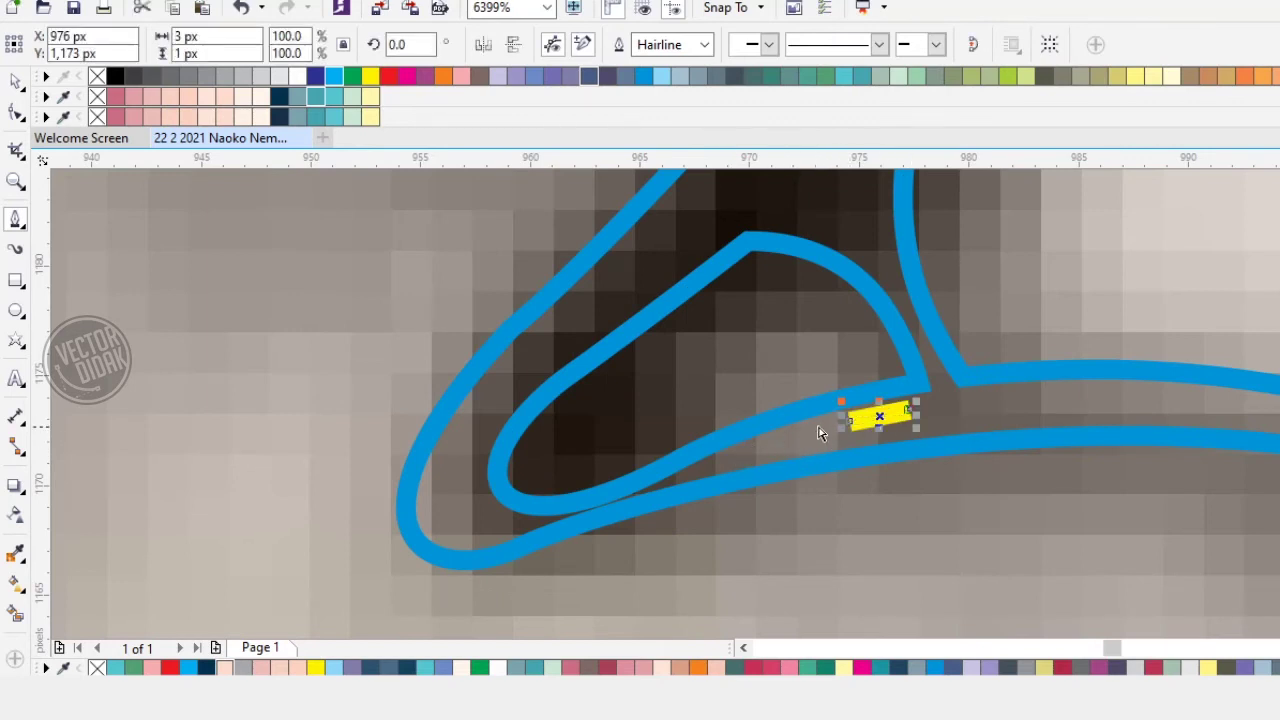
pyautogui.hotkey('ctrl', 'z')
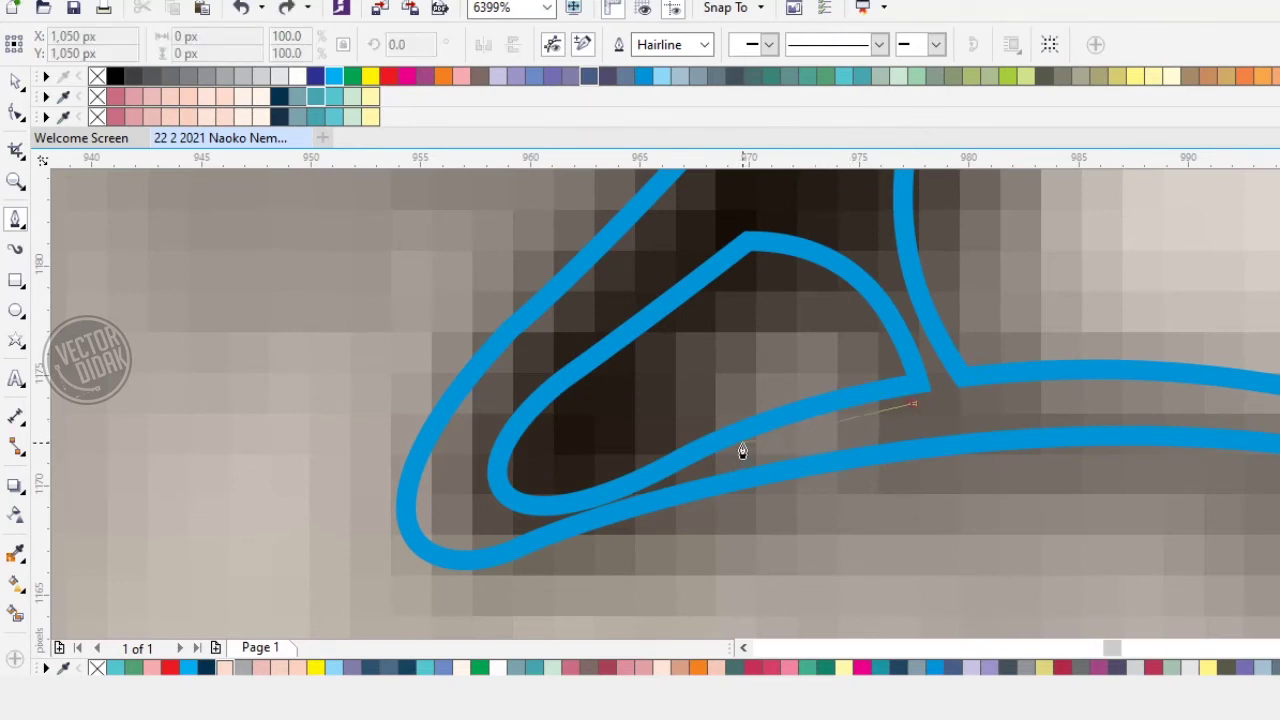
pyautogui.click(743, 434)
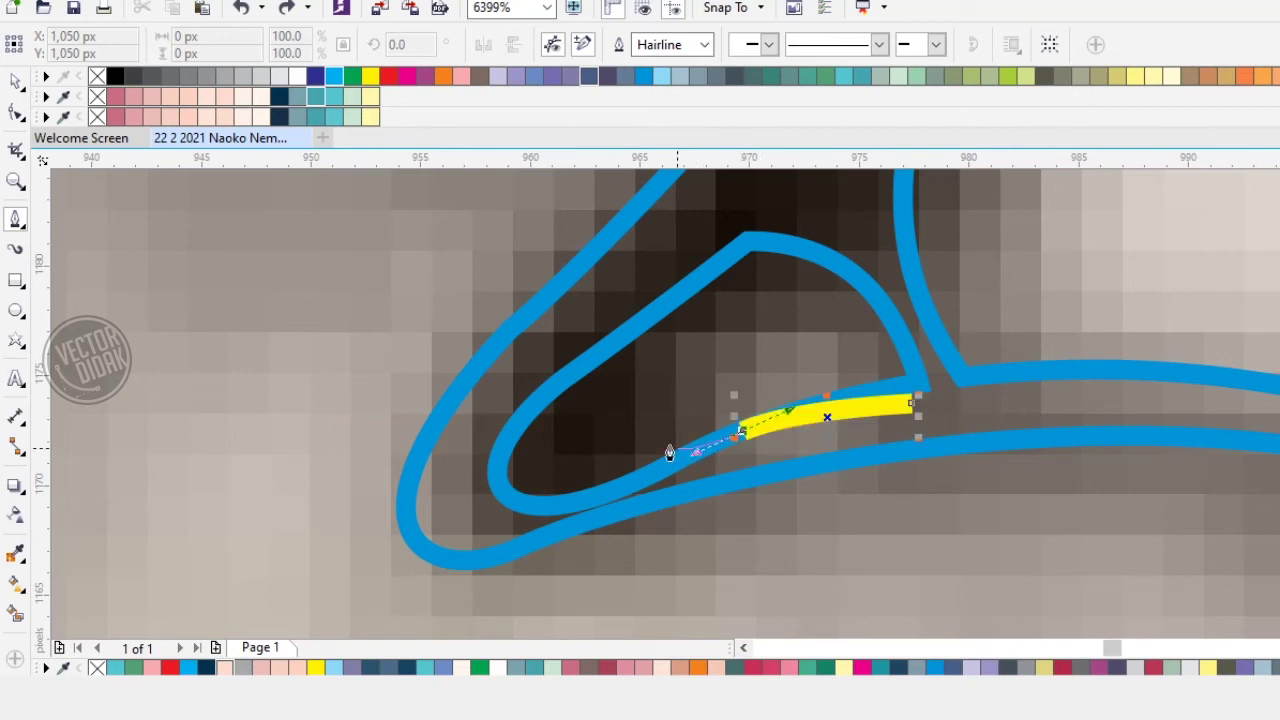
pyautogui.moveTo(617, 349); pyautogui.dragTo(648, 262)
pyautogui.hotkey('ctrl', 'z')
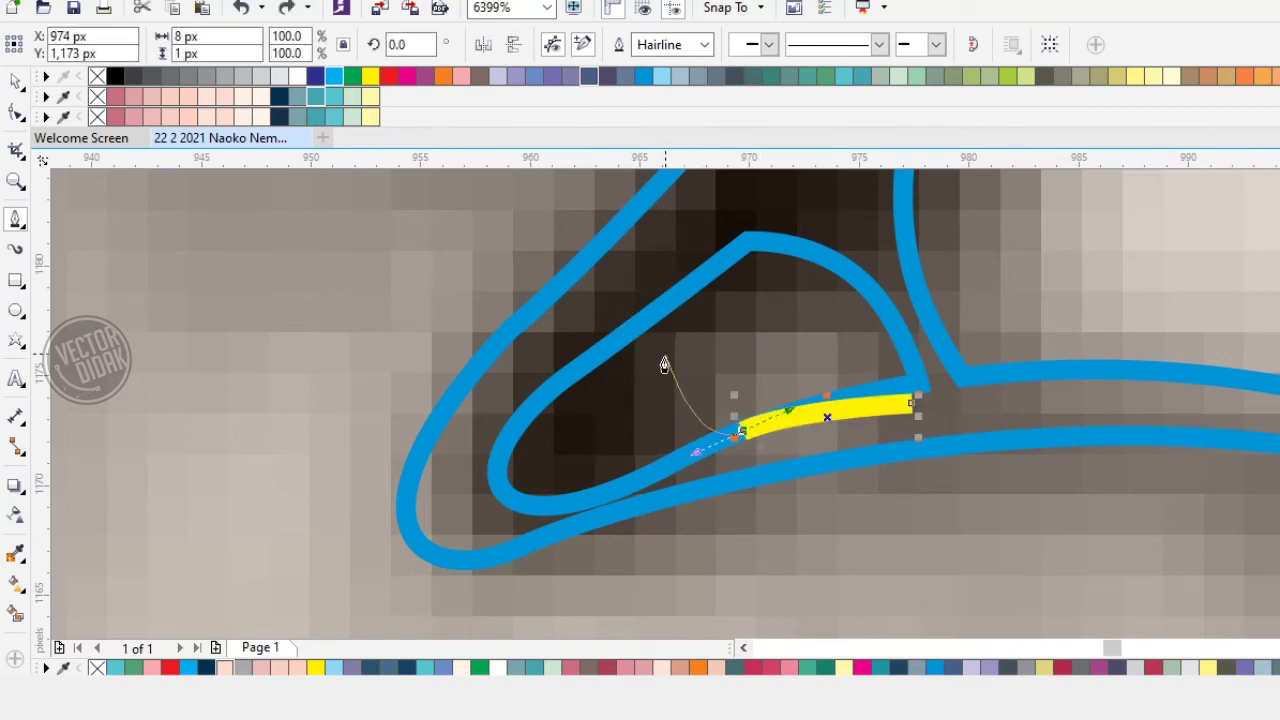
pyautogui.moveTo(632, 360); pyautogui.dragTo(724, 250)
pyautogui.hotkey('ctrl', 'z')
pyautogui.click(706, 221)
pyautogui.moveTo(463, 455); pyautogui.dragTo(451, 537)
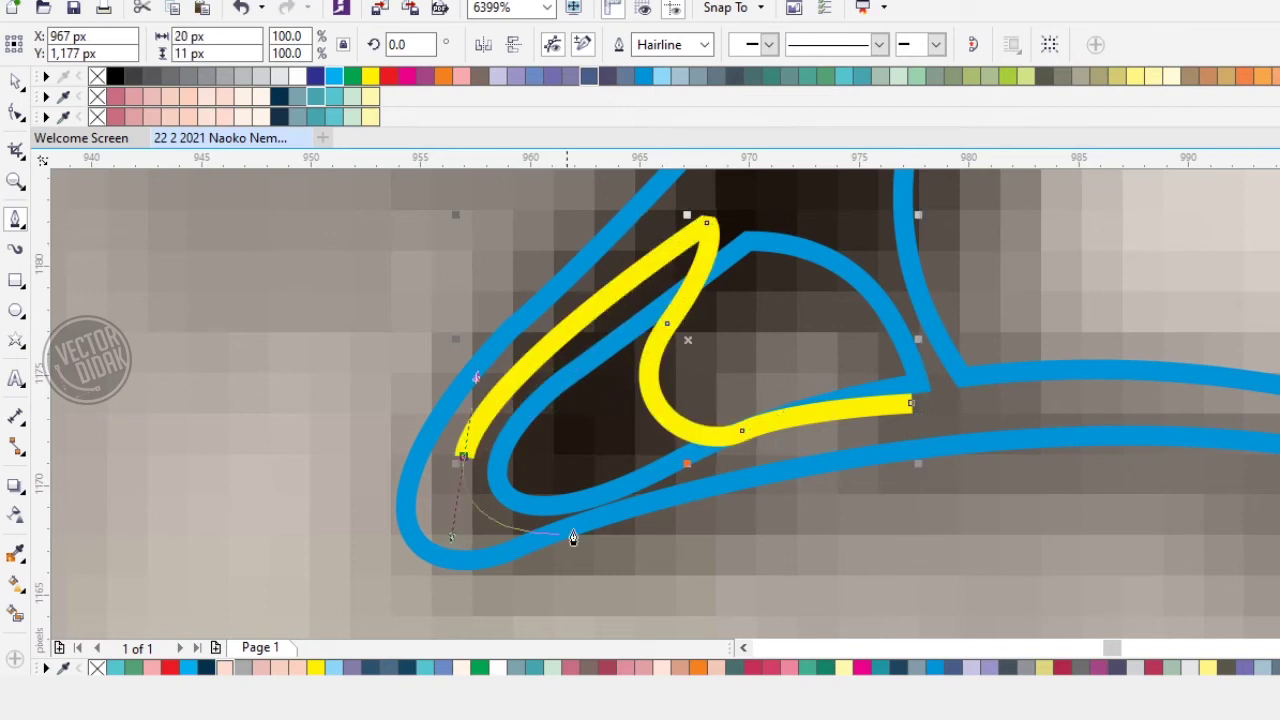
pyautogui.moveTo(619, 502); pyautogui.dragTo(720, 458)
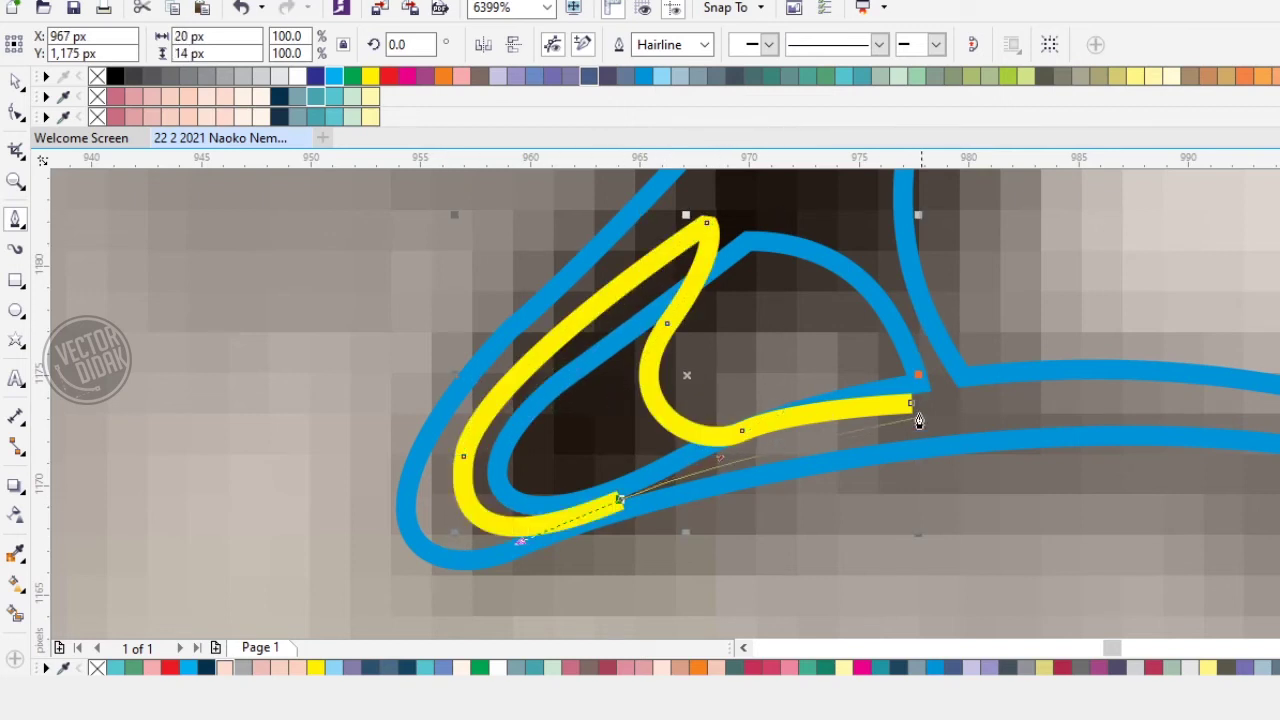
pyautogui.click(911, 406)
# Step: Weld the yellow tear duct patch to the blue line art, shortening the tear duct opening
pyautogui.click(16, 81)
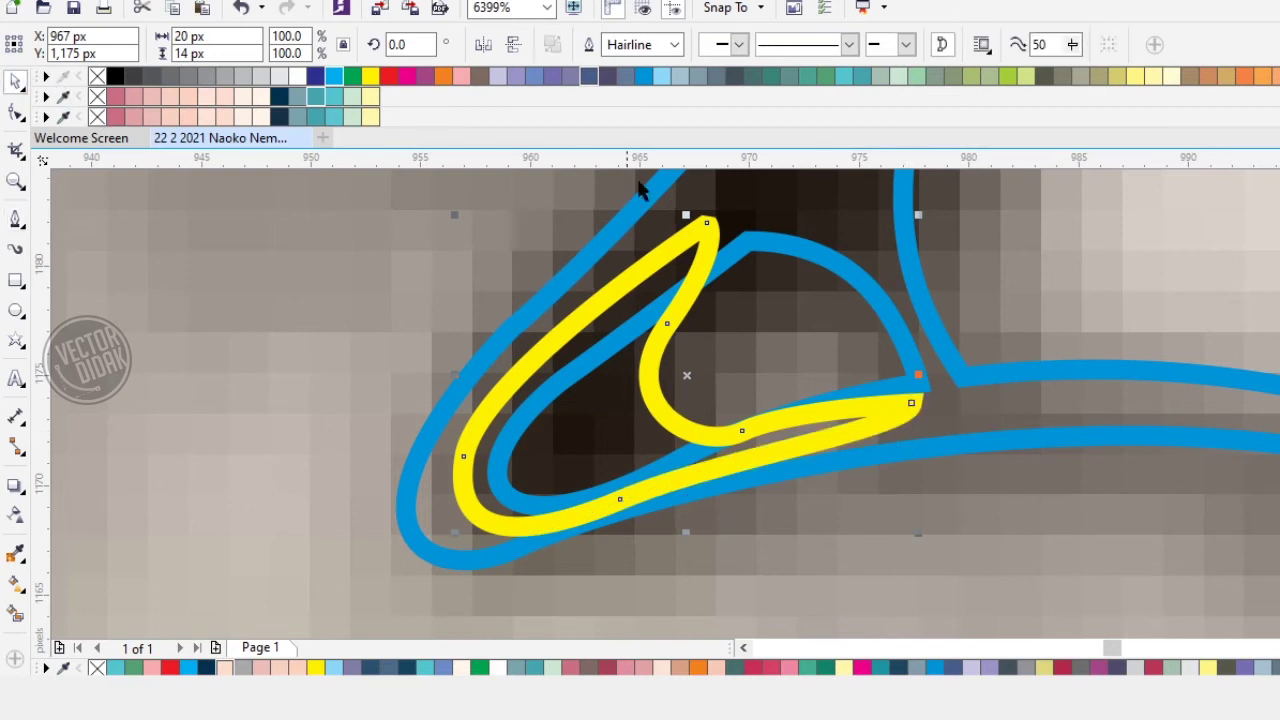
pyautogui.keyDown('shift'); pyautogui.click(648, 188); pyautogui.keyUp('shift')
pyautogui.click(591, 46)
pyautogui.click(447, 272)
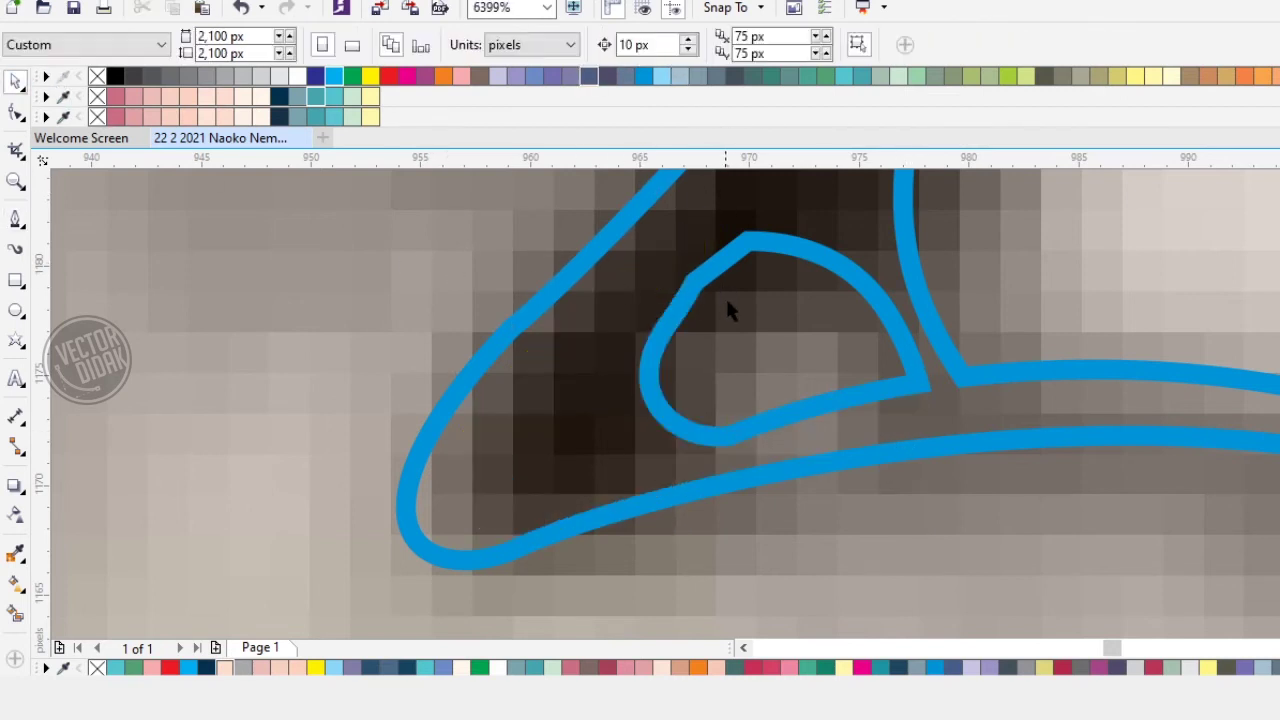
# Step: Smooth the outer edge of the shortened tear duct opening by adding a node on its curve and deleting the surplus nodes
pyautogui.click(636, 333)
pyautogui.click(15, 115)
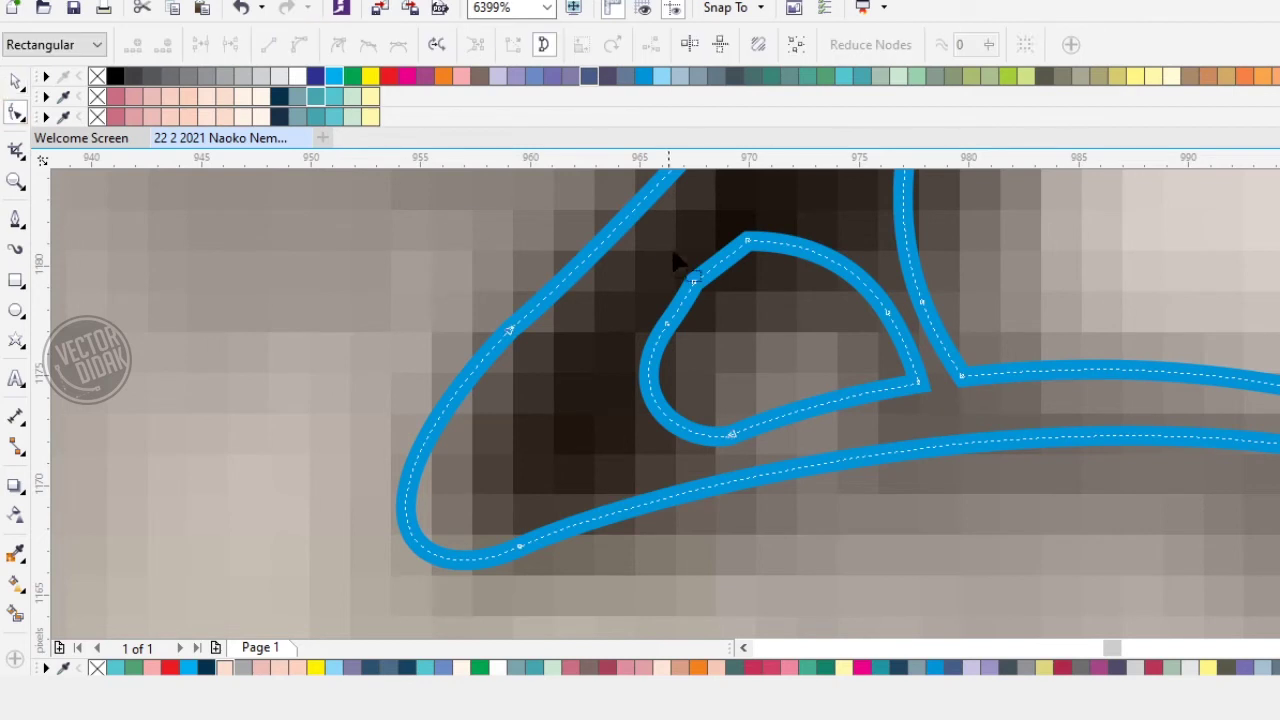
pyautogui.doubleClick(667, 324)
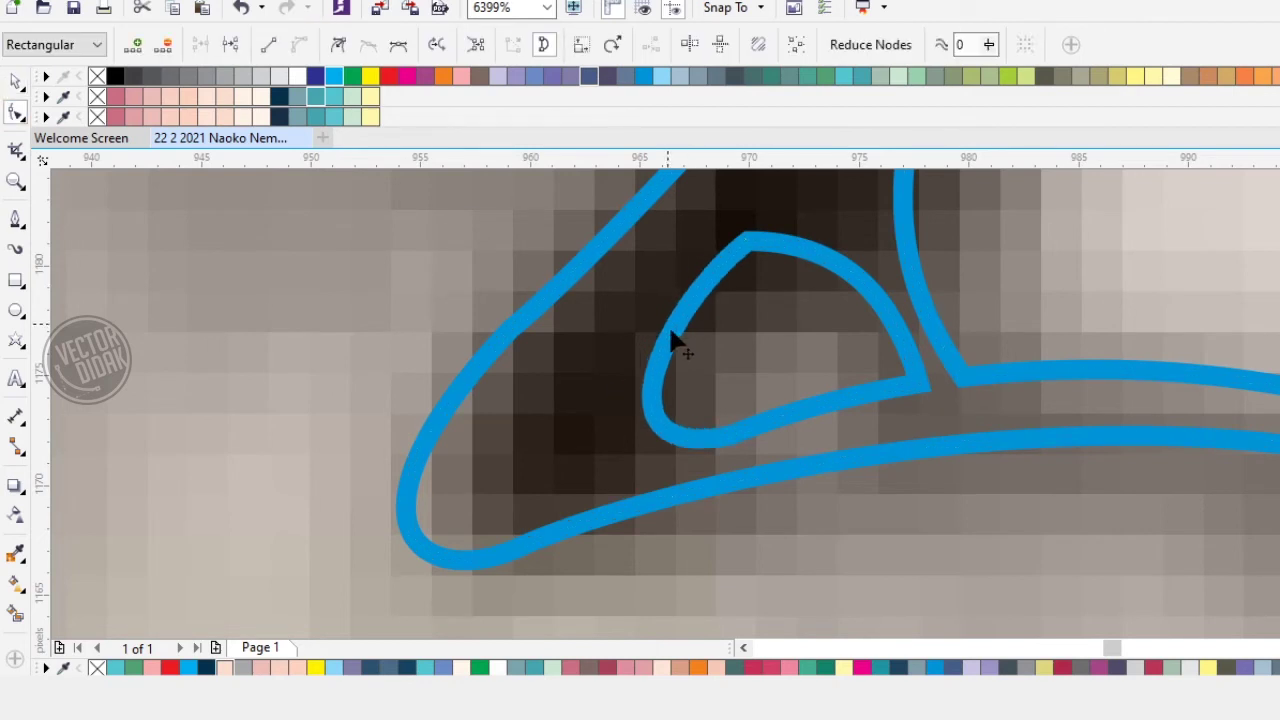
pyautogui.hotkey('ctrl', 'z')
pyautogui.click(658, 408)
pyautogui.moveTo(575, 378); pyautogui.dragTo(647, 334)
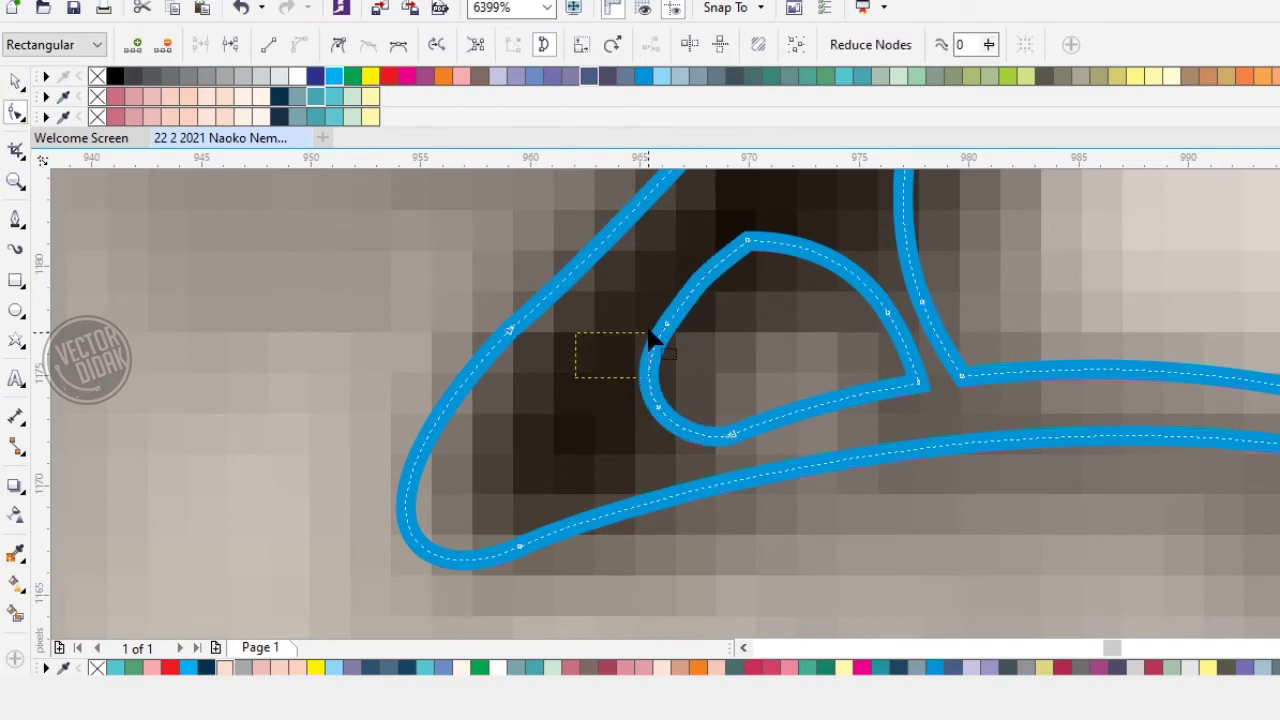
pyautogui.press('Delete')
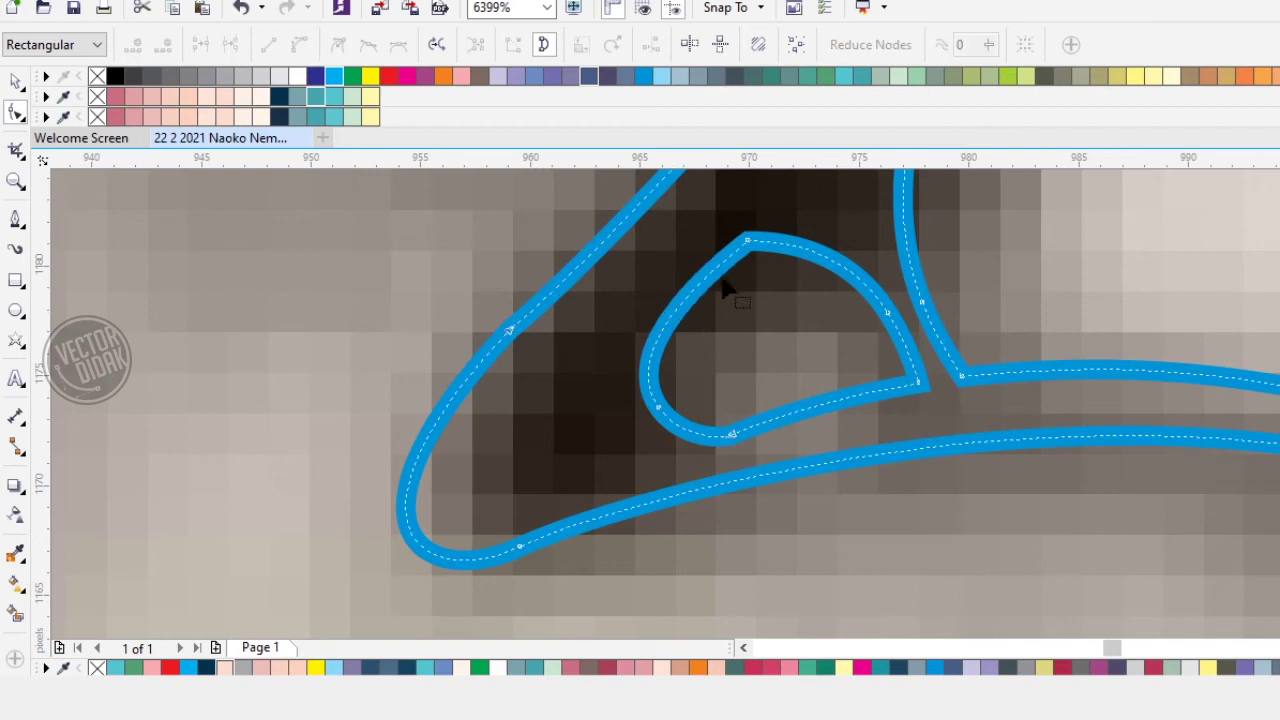
# Step: Round the inner corner of the right-hand eye's white by deleting its sharp corner node
pyautogui.scroll(-4, 750, 248)
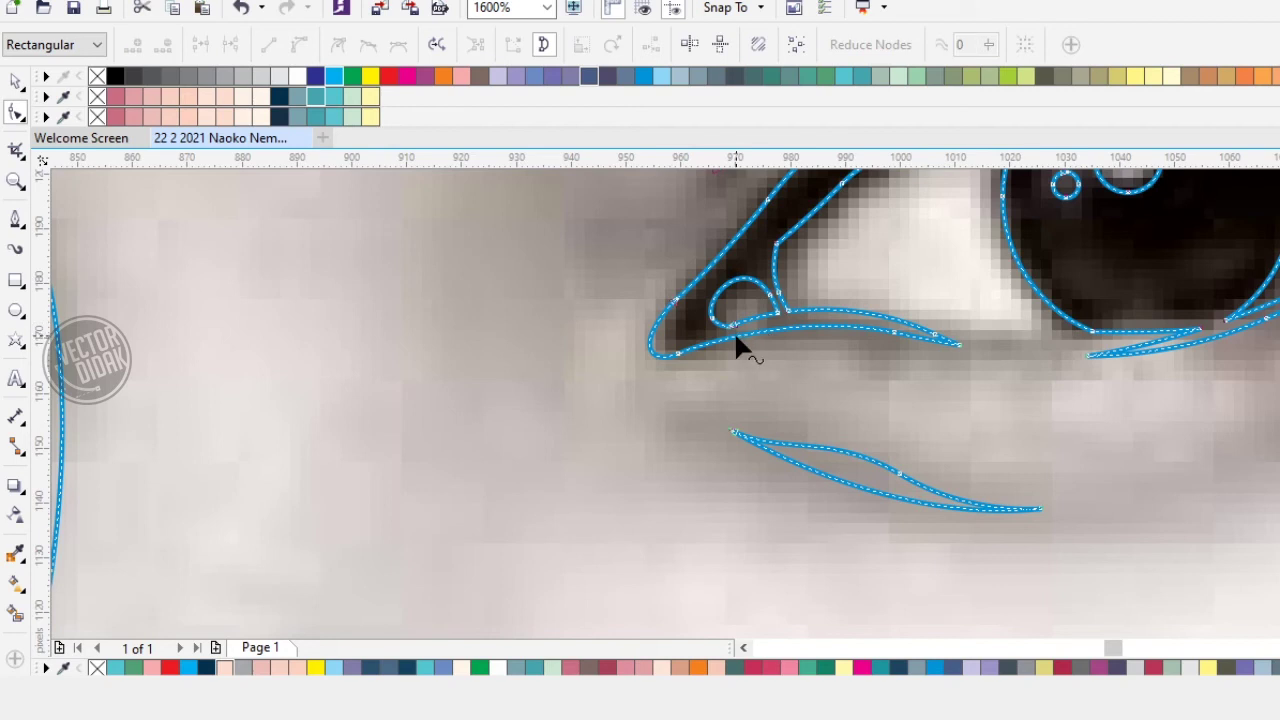
pyautogui.scroll(4, 782, 246)
pyautogui.scroll(-4, 816, 319)
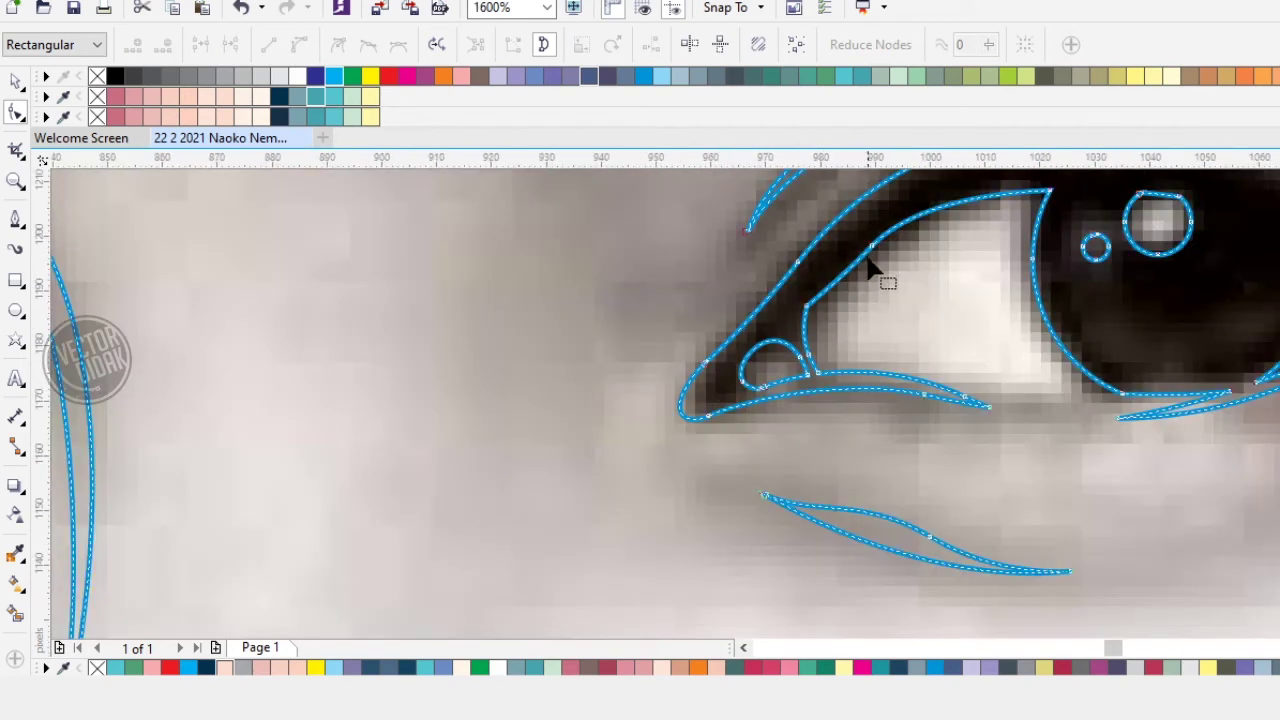
pyautogui.scroll(4, 871, 266)
pyautogui.click(679, 388)
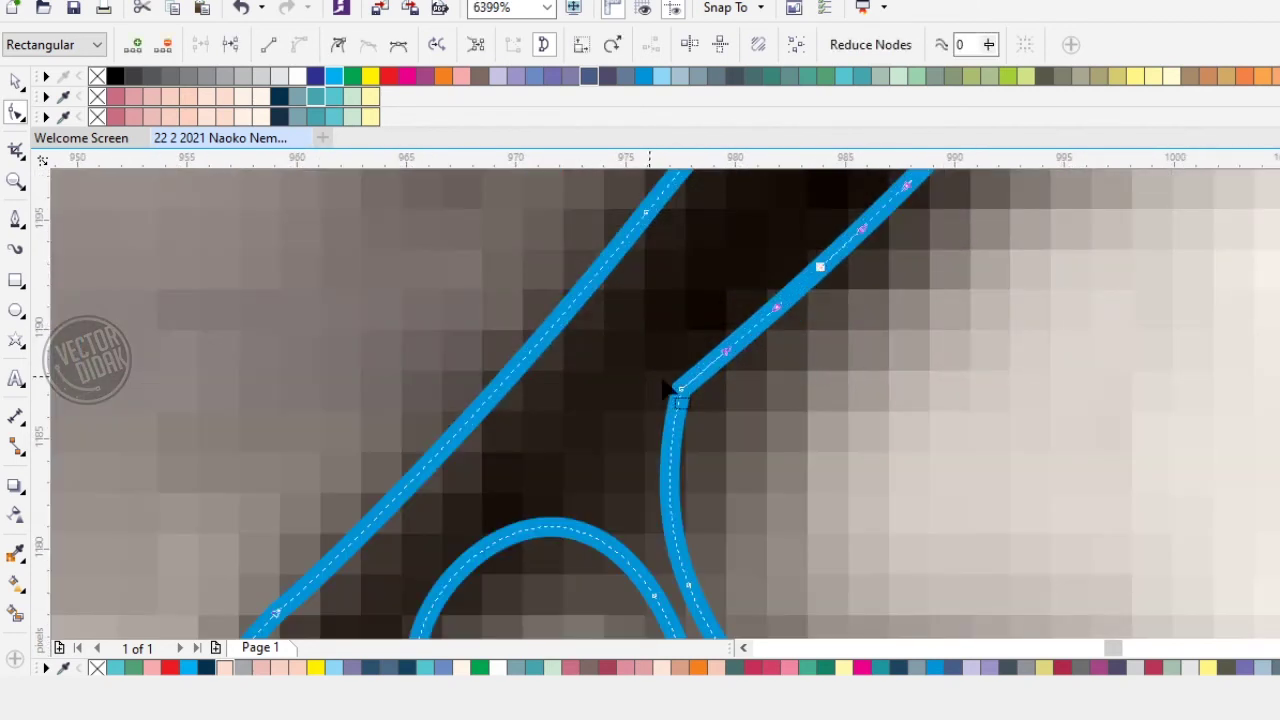
pyautogui.press('Delete')
pyautogui.scroll(-2, 725, 433)
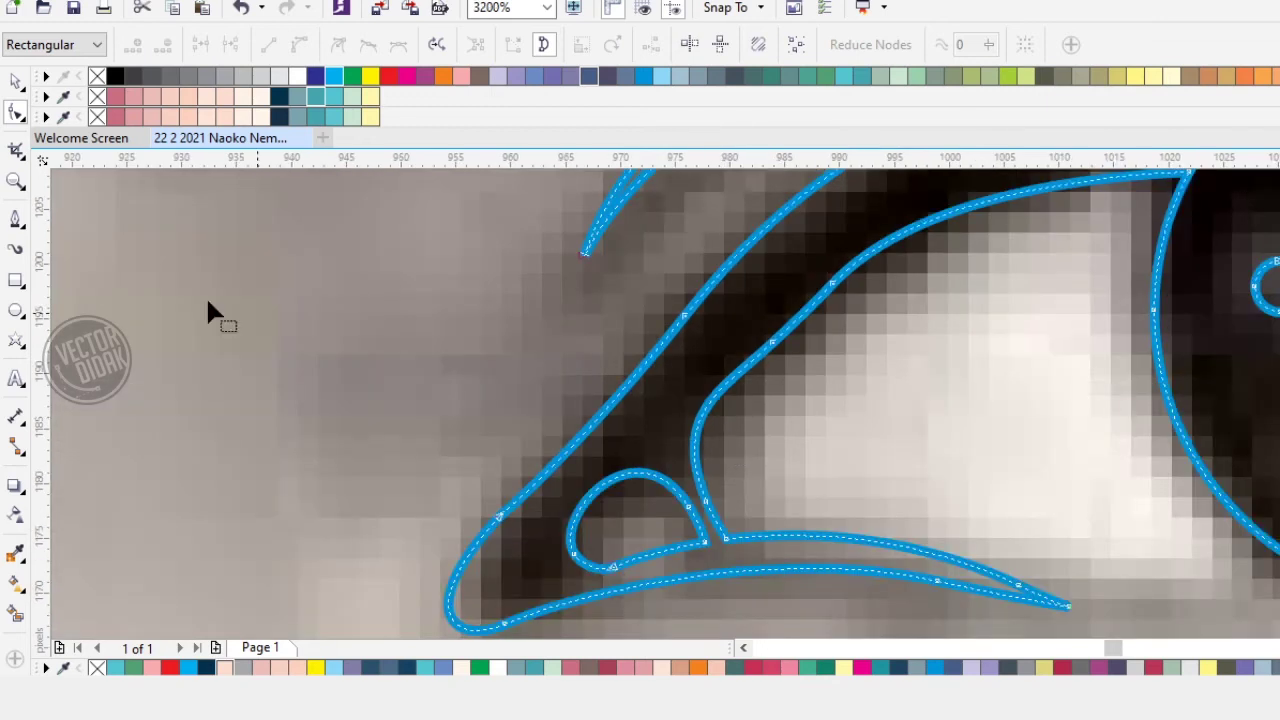
pyautogui.click(14, 88)
pyautogui.click(522, 312)
pyautogui.scroll(-2, 836, 352)
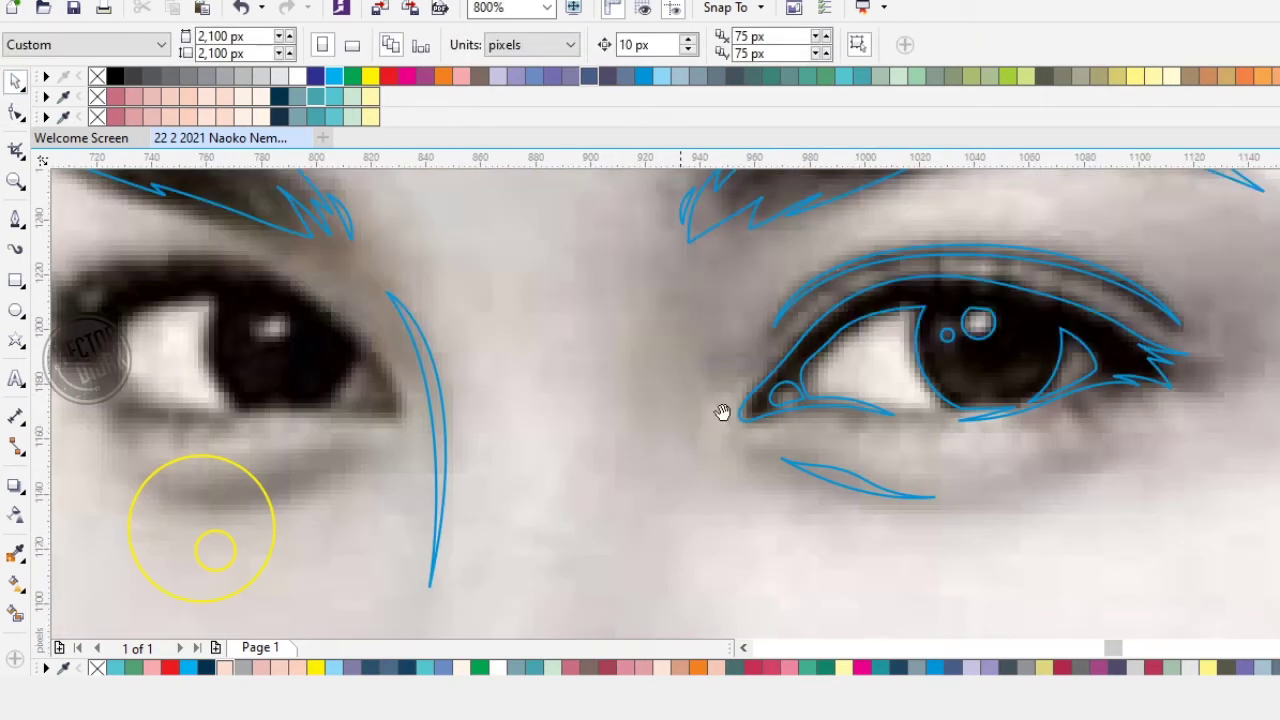
# Step: Separate the two yellow circles below the left-hand eye, moving the small one toward the nose and the large one toward the hair
pyautogui.moveTo(722, 412); pyautogui.dragTo(865, 376)
pyautogui.moveTo(408, 446); pyautogui.dragTo(642, 468)
pyautogui.moveTo(609, 541); pyautogui.dragTo(721, 553)
pyautogui.moveTo(566, 534); pyautogui.dragTo(466, 551)
pyautogui.press('Escape')
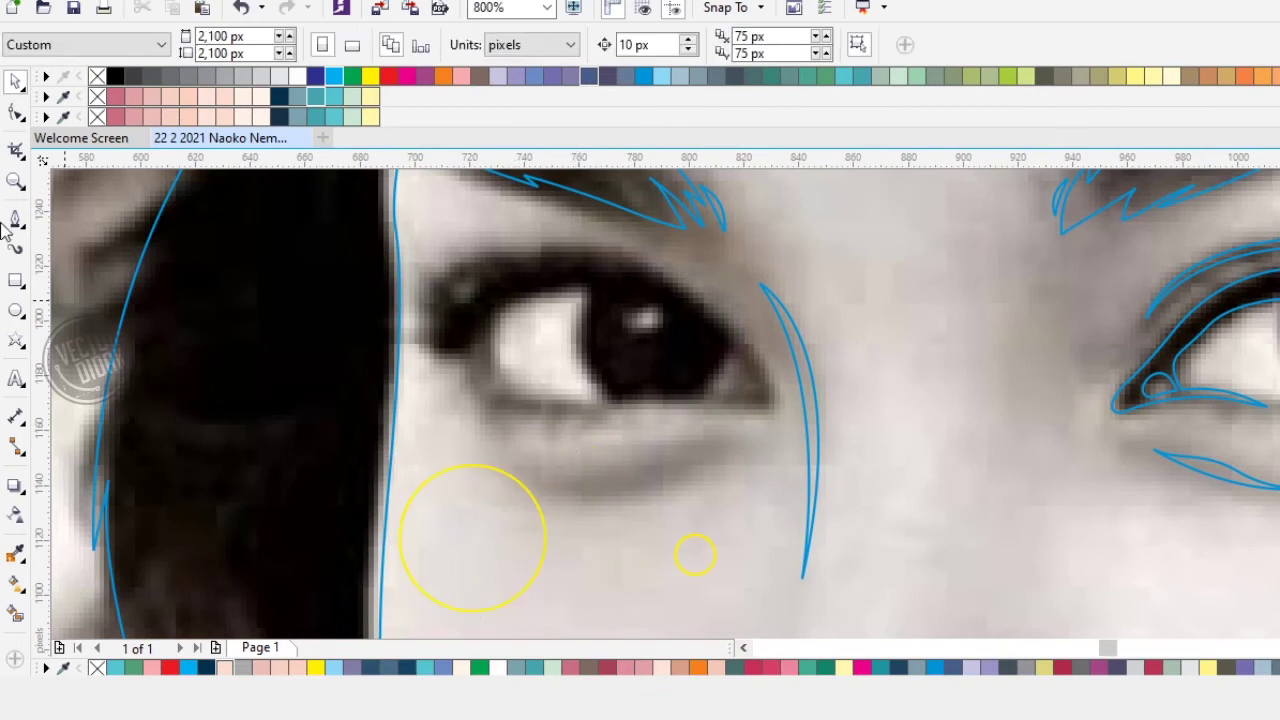
# Step: Draw the left-hand eye's upper lid edge from the inner to the outer corner, about 126 × 50 px, with the Pen tool
pyautogui.scroll(1, 757, 360)
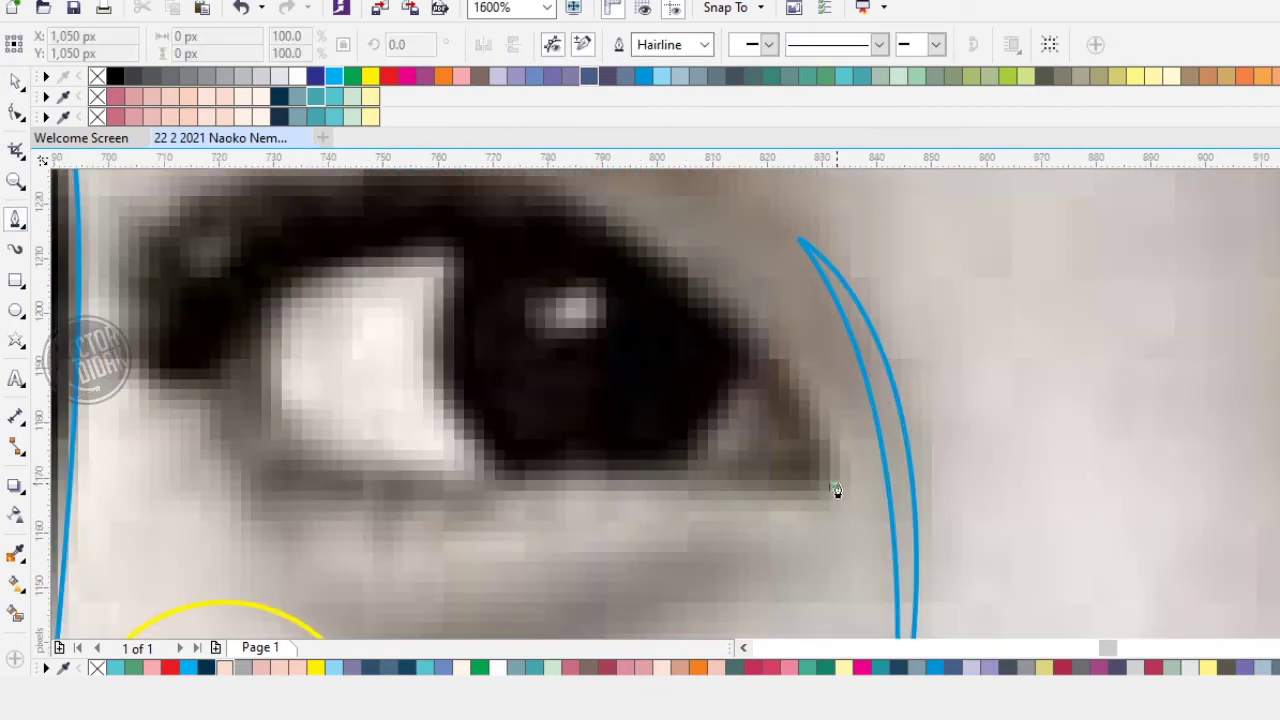
pyautogui.click(829, 450)
pyautogui.moveTo(629, 325); pyautogui.dragTo(857, 426)
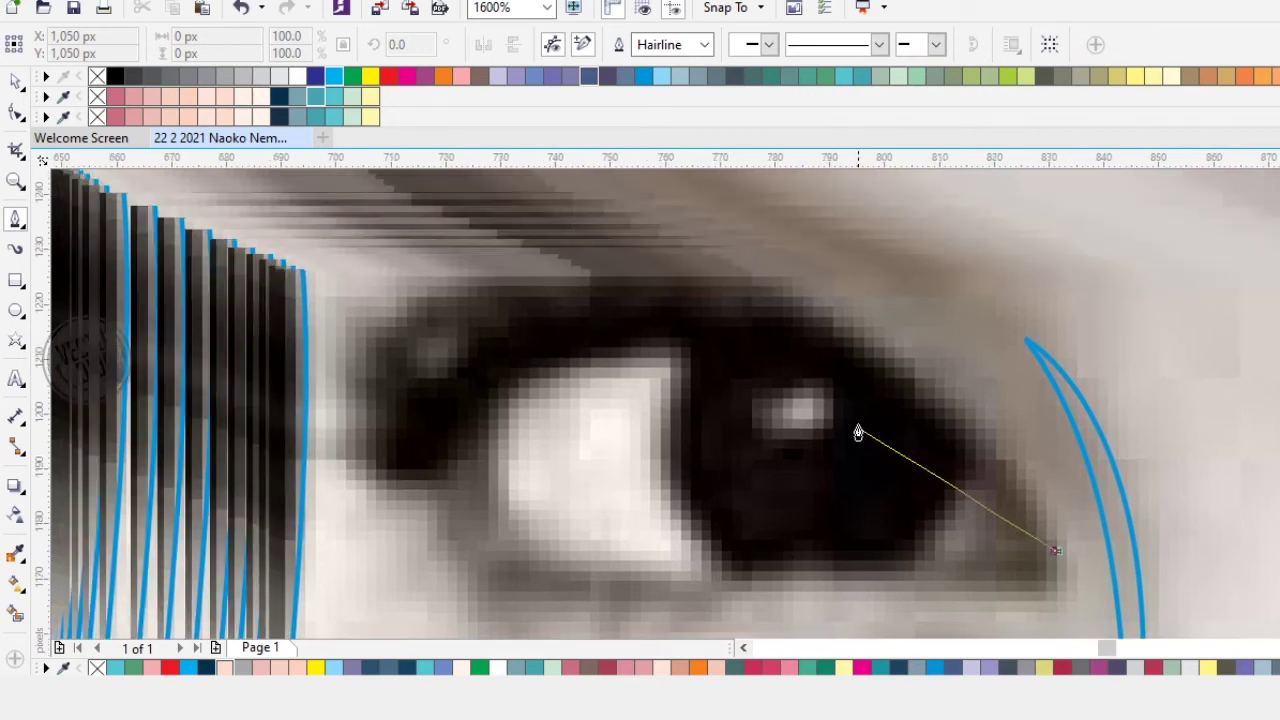
pyautogui.moveTo(846, 333); pyautogui.dragTo(703, 279)
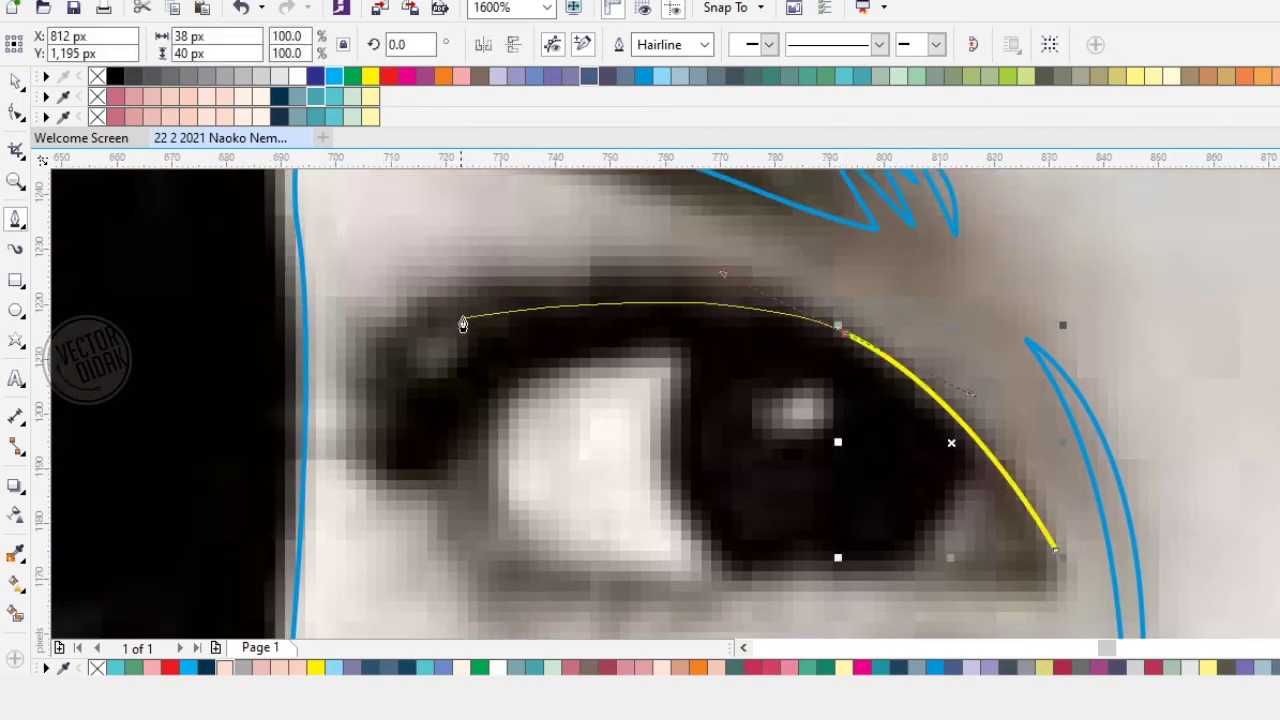
pyautogui.click(363, 348)
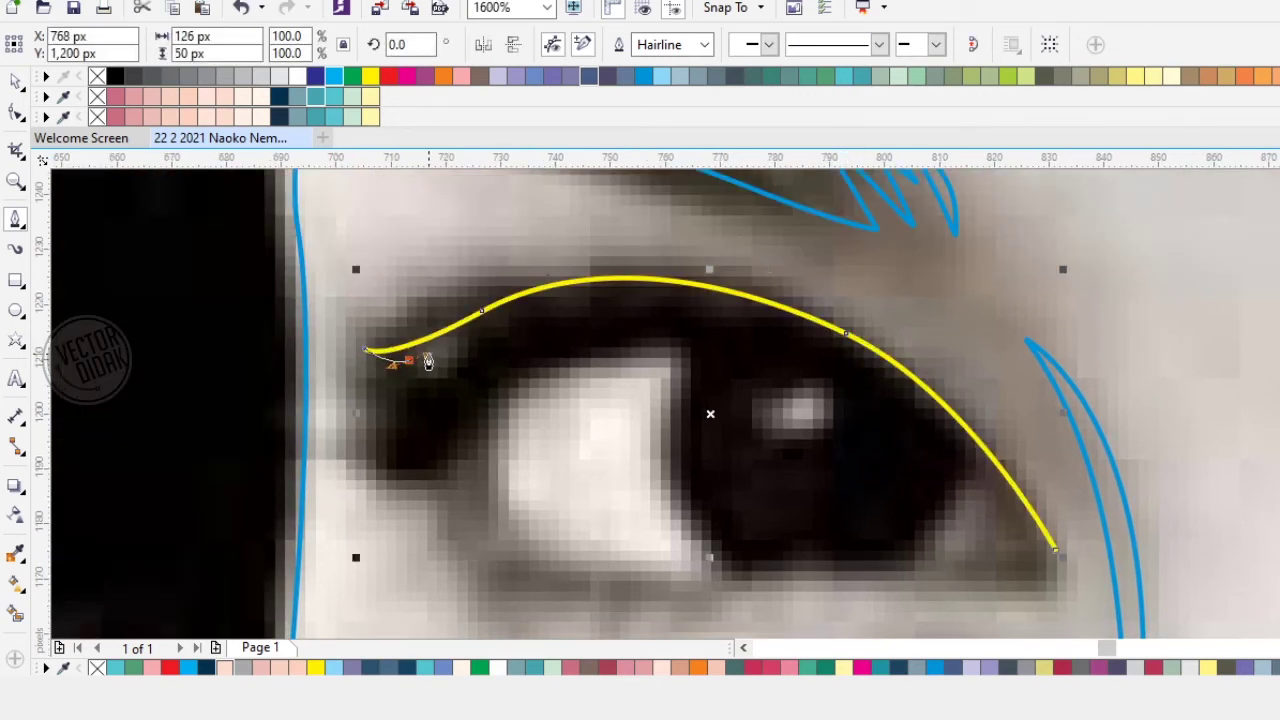
# Step: Continue the eye outline down the outer corner with short pointed lash tips, widening it to about 130 px
pyautogui.keyDown('alt'); pyautogui.click(410, 362); pyautogui.keyUp('alt')
pyautogui.moveTo(397, 417); pyautogui.dragTo(502, 376)
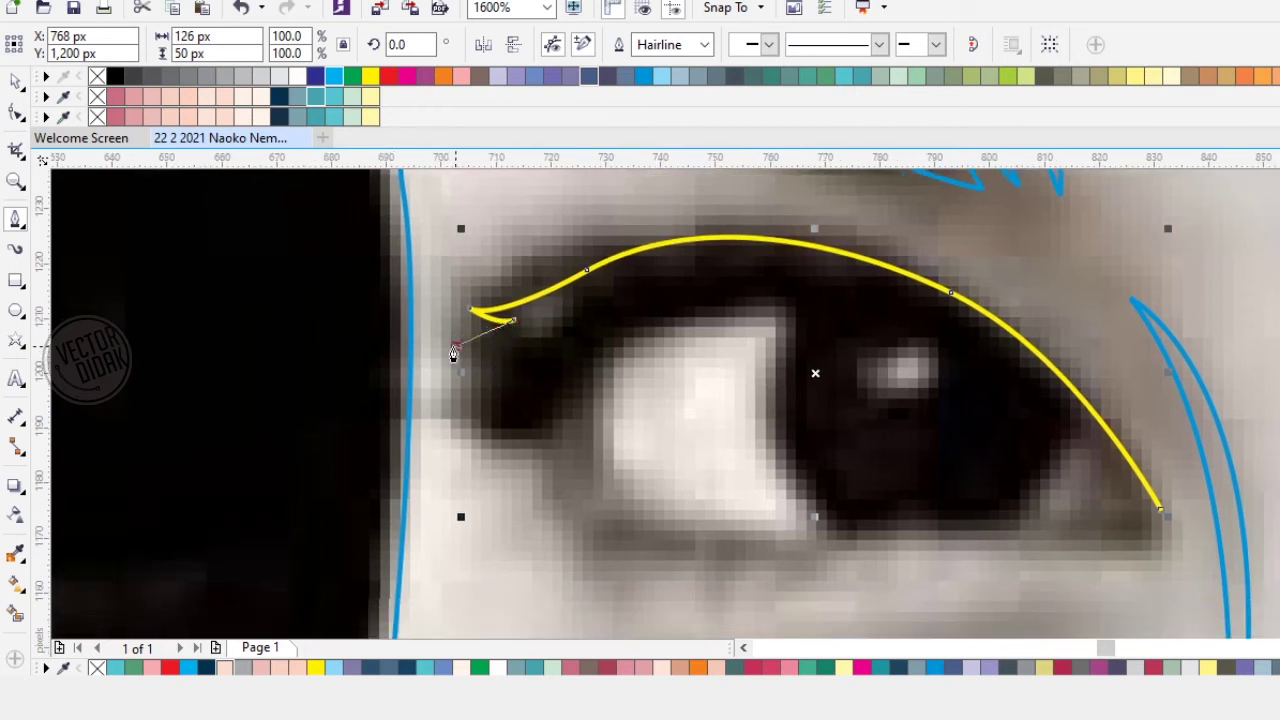
pyautogui.click(455, 349)
pyautogui.moveTo(511, 392); pyautogui.dragTo(540, 391)
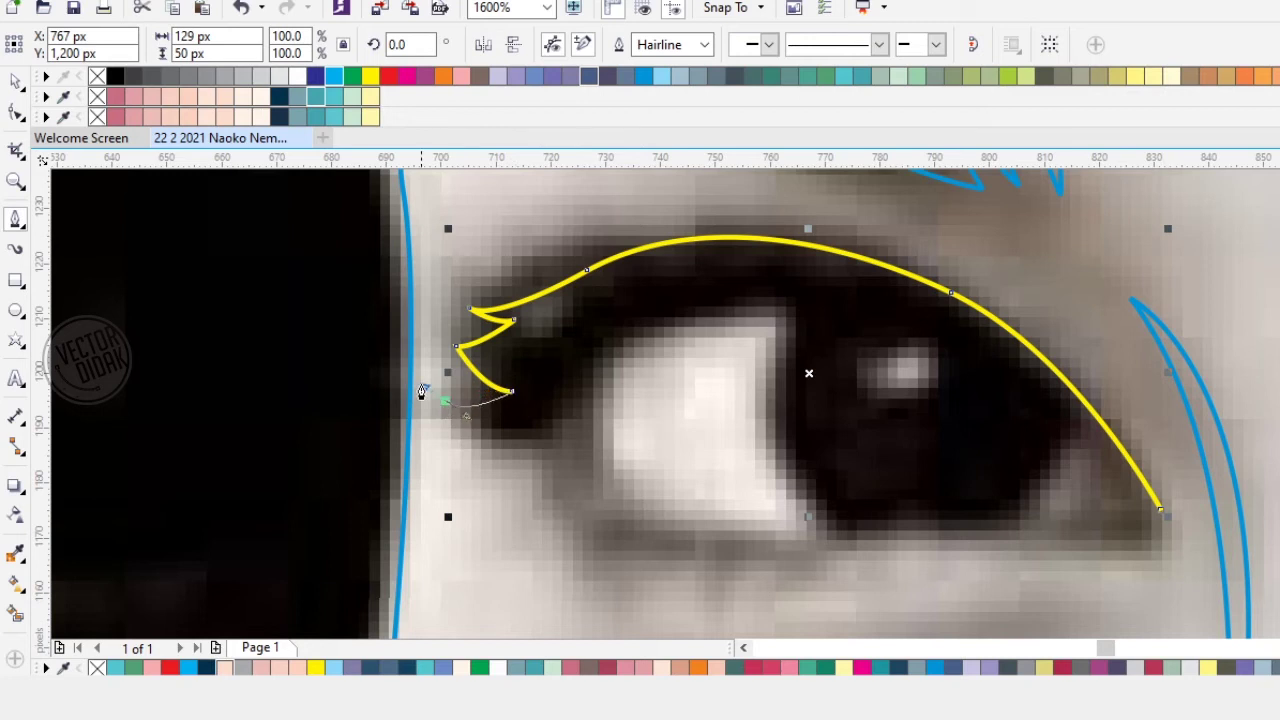
pyautogui.click(445, 405)
pyautogui.moveTo(523, 426); pyautogui.dragTo(571, 408)
pyautogui.keyDown('alt'); pyautogui.click(524, 426); pyautogui.keyUp('alt')
# Step: Draw the left-hand eye's lower edge back to the inner corner and close the outline with a rounded tip
pyautogui.moveTo(580, 491); pyautogui.dragTo(520, 387)
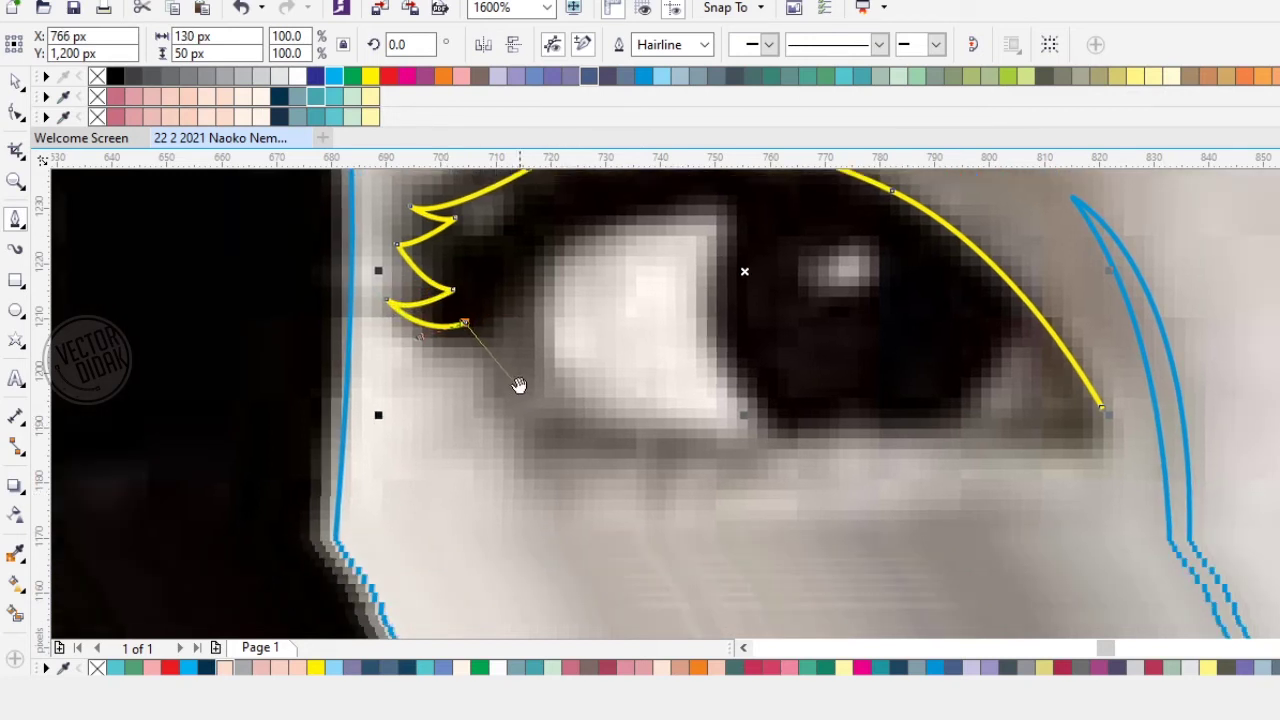
pyautogui.moveTo(594, 421); pyautogui.dragTo(685, 425)
pyautogui.moveTo(1006, 434); pyautogui.dragTo(1070, 450)
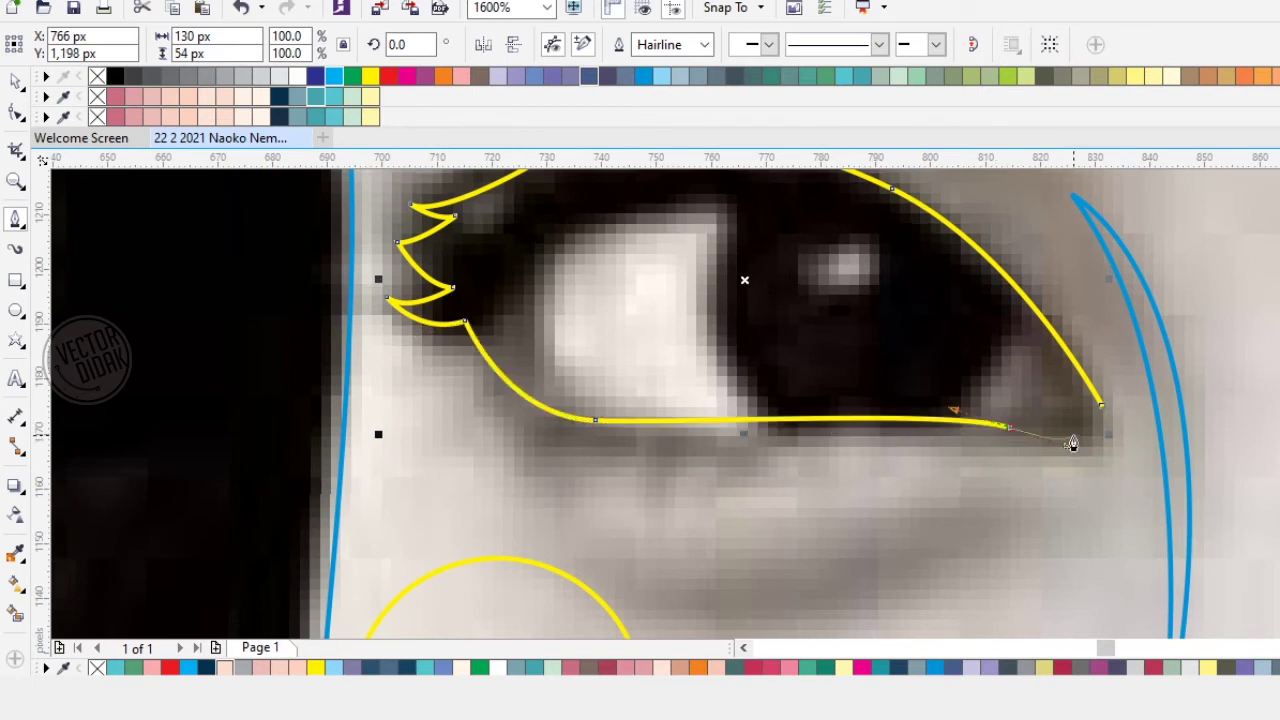
pyautogui.scroll(2, 1072, 446)
pyautogui.moveTo(997, 409); pyautogui.dragTo(1095, 447)
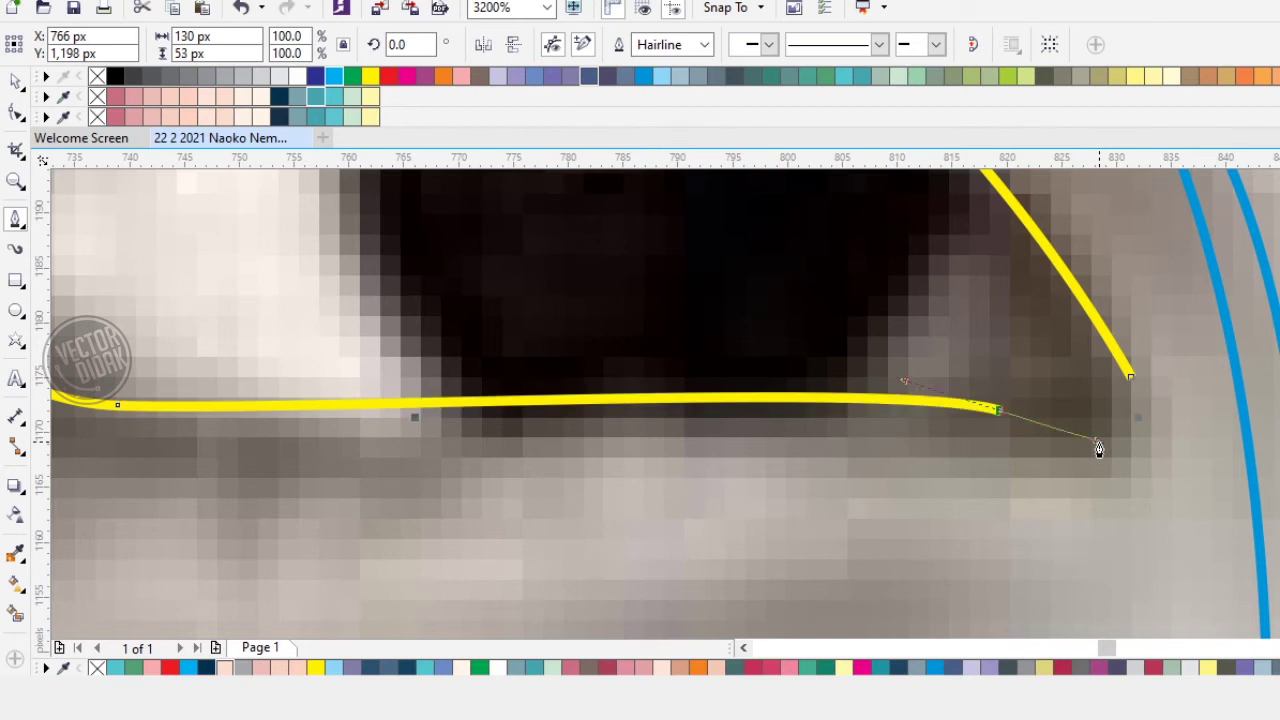
pyautogui.moveTo(1132, 388); pyautogui.dragTo(1162, 446)
pyautogui.scroll(-2, 1126, 423)
# Step: Start an inner contour below the left-hand eye's upper lid, about 97 × 37 px, with a small lash spike near the outer corner
pyautogui.click(1112, 396)
pyautogui.moveTo(1003, 261); pyautogui.dragTo(931, 218)
pyautogui.moveTo(627, 276); pyautogui.dragTo(583, 382)
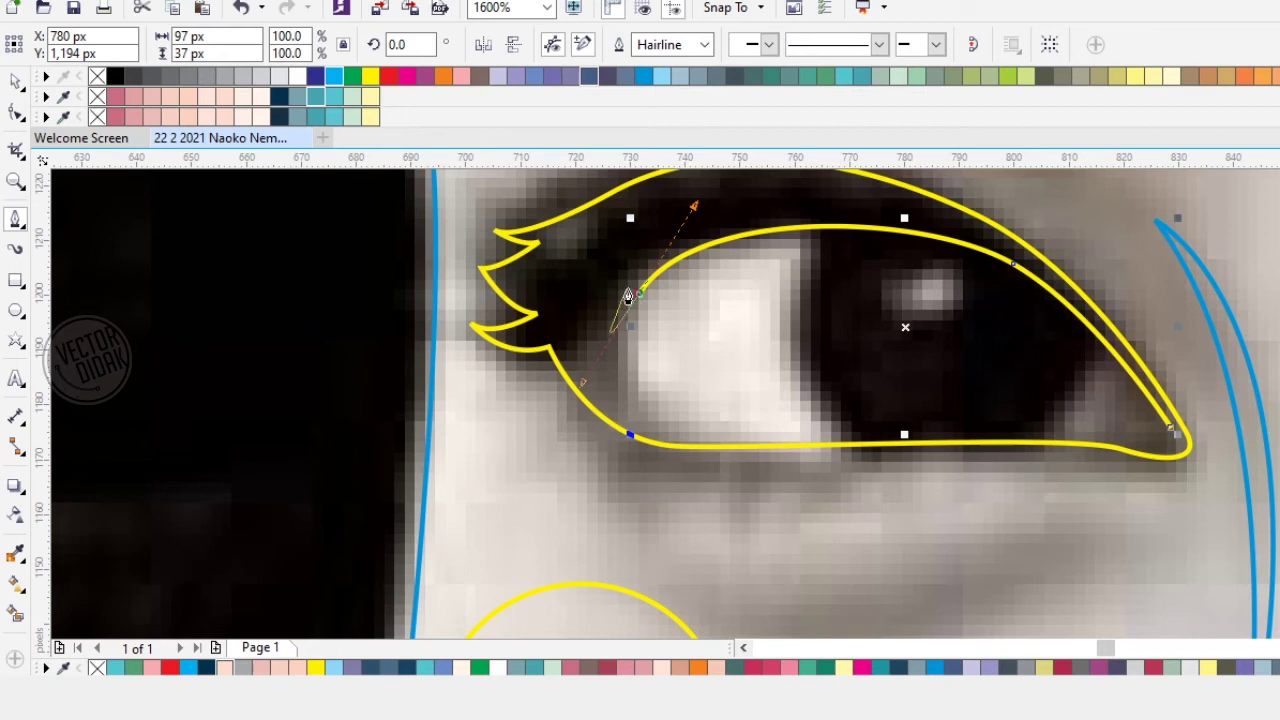
pyautogui.moveTo(677, 242); pyautogui.dragTo(696, 232)
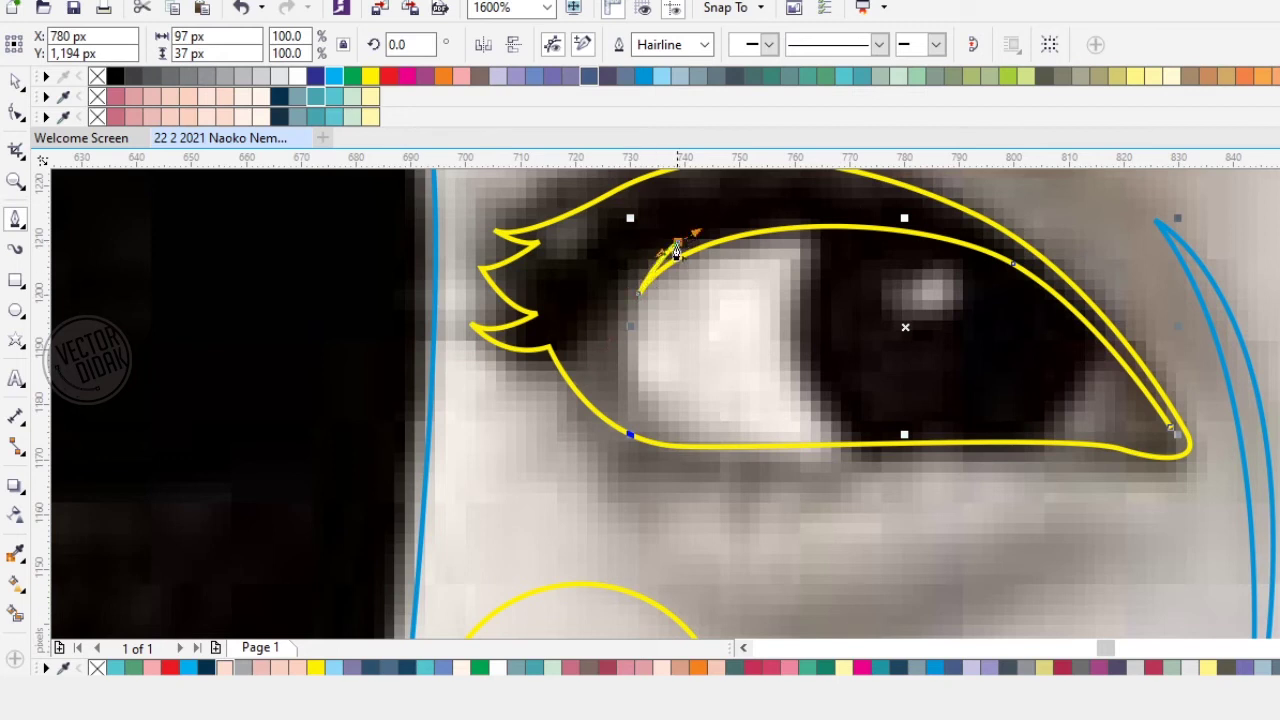
# Step: Continue the inner contour down the outer side of the eye white to the lower lid, extending it to about 103 × 42 px
pyautogui.moveTo(597, 338); pyautogui.dragTo(597, 404)
pyautogui.hotkey('ctrl', 'z')
pyautogui.hotkey('ctrl', 'z')
pyautogui.moveTo(606, 328); pyautogui.dragTo(597, 397)
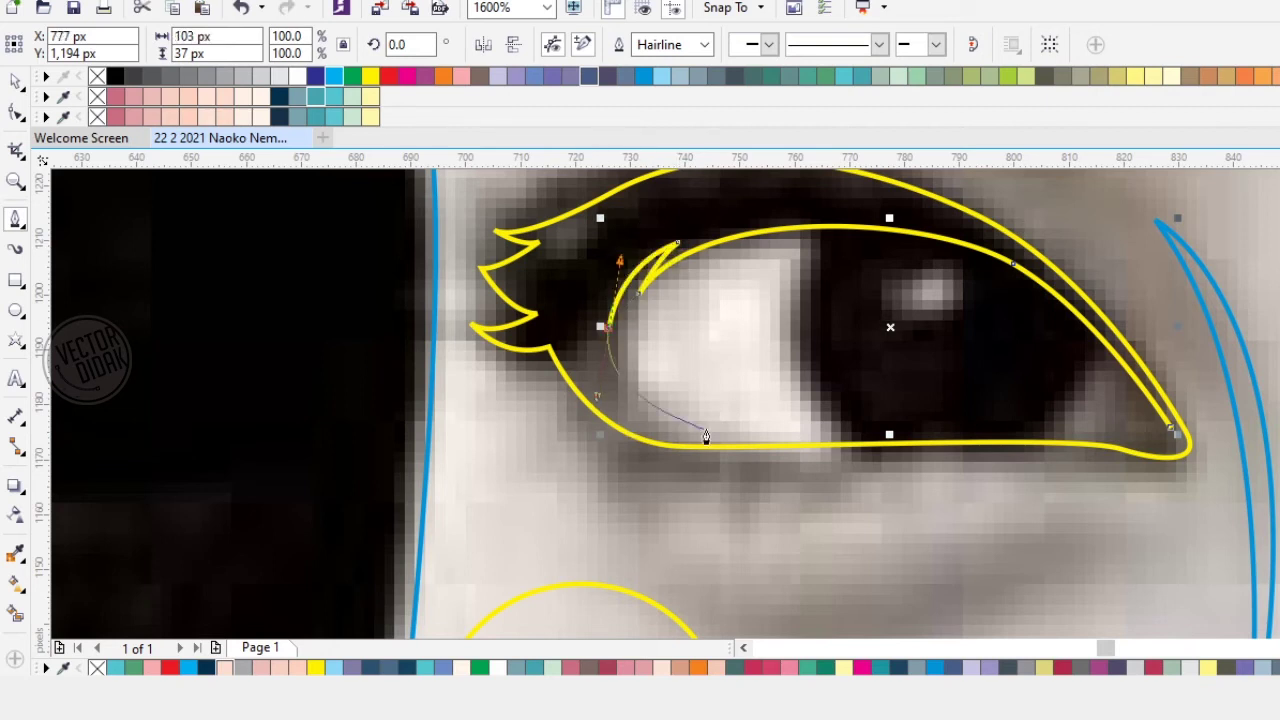
pyautogui.moveTo(767, 450); pyautogui.dragTo(843, 455)
pyautogui.hotkey('ctrl', 'z')
pyautogui.moveTo(765, 458); pyautogui.dragTo(847, 460)
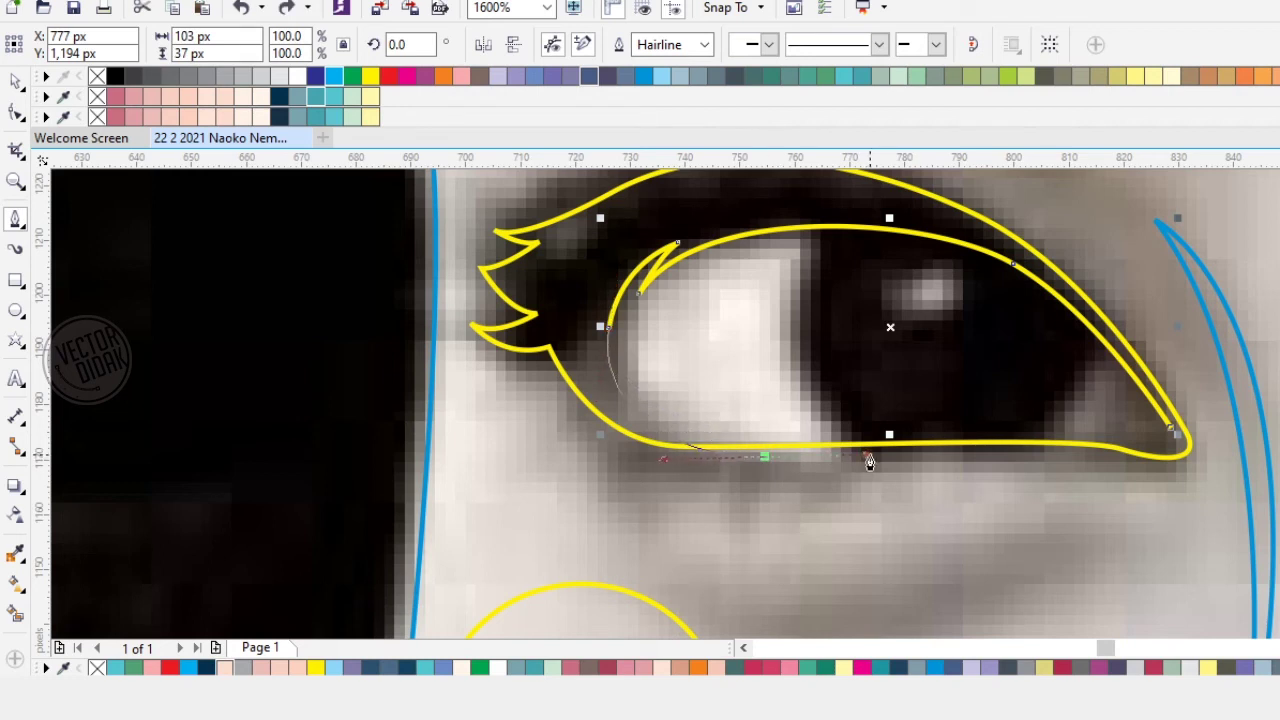
pyautogui.scroll(2, 940, 445)
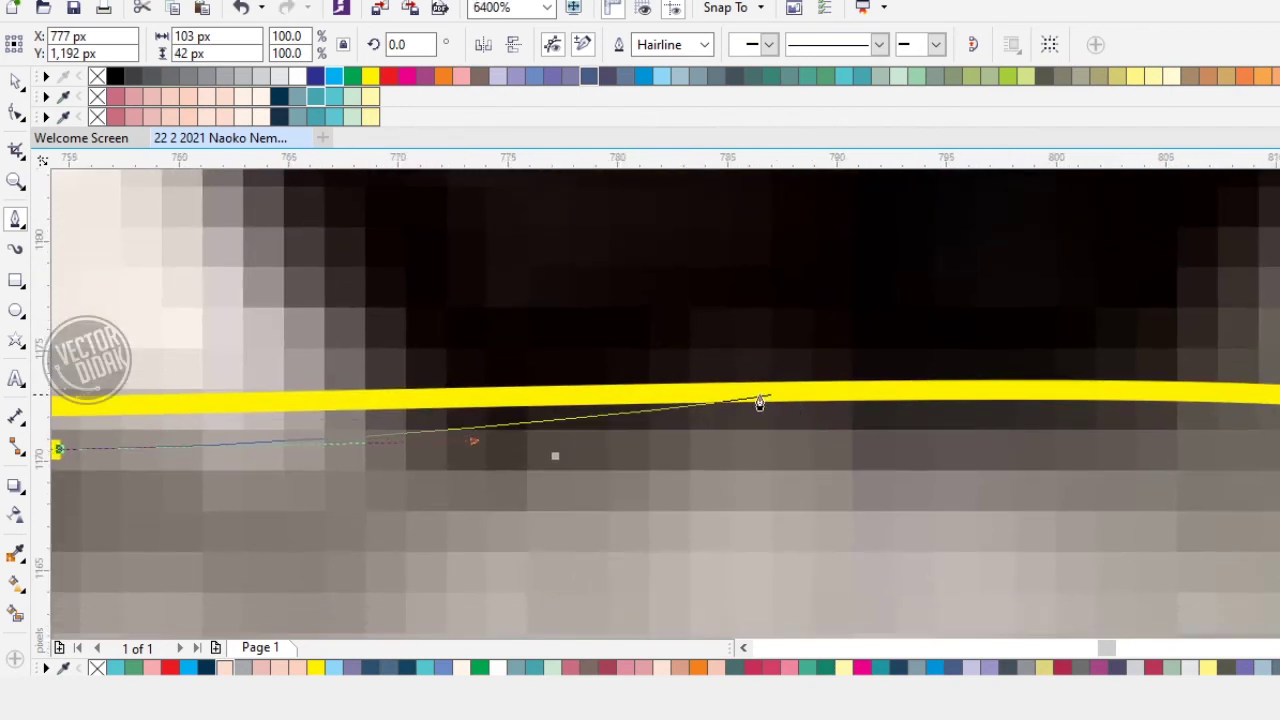
pyautogui.scroll(-1, 760, 403)
pyautogui.moveTo(727, 371)
pyautogui.mouseDown()
pyautogui.moveTo(914, 363)
pyautogui.moveTo(991, 377)
pyautogui.mouseUp()
pyautogui.hotkey('ctrl', 'z')
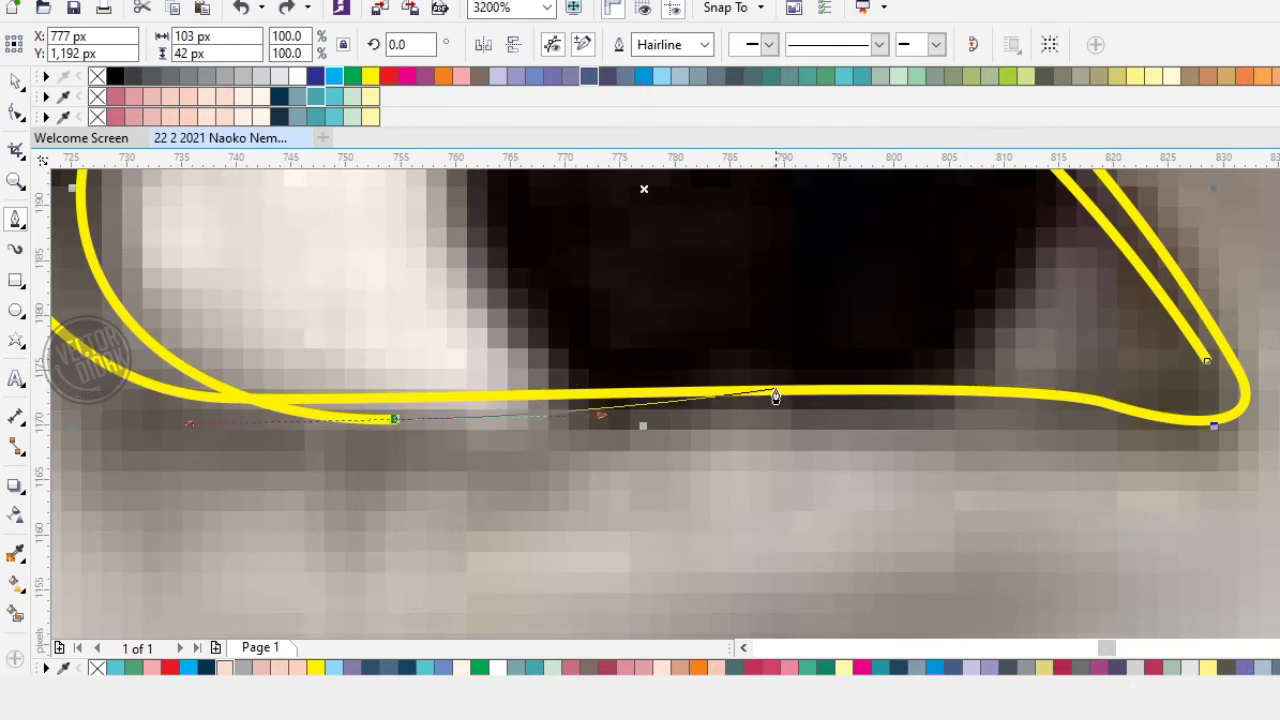
pyautogui.moveTo(753, 372); pyautogui.dragTo(1090, 380)
pyautogui.hotkey('ctrl', 'z')
pyautogui.moveTo(1206, 367); pyautogui.dragTo(1223, 408)
pyautogui.hotkey('ctrl', 'z')
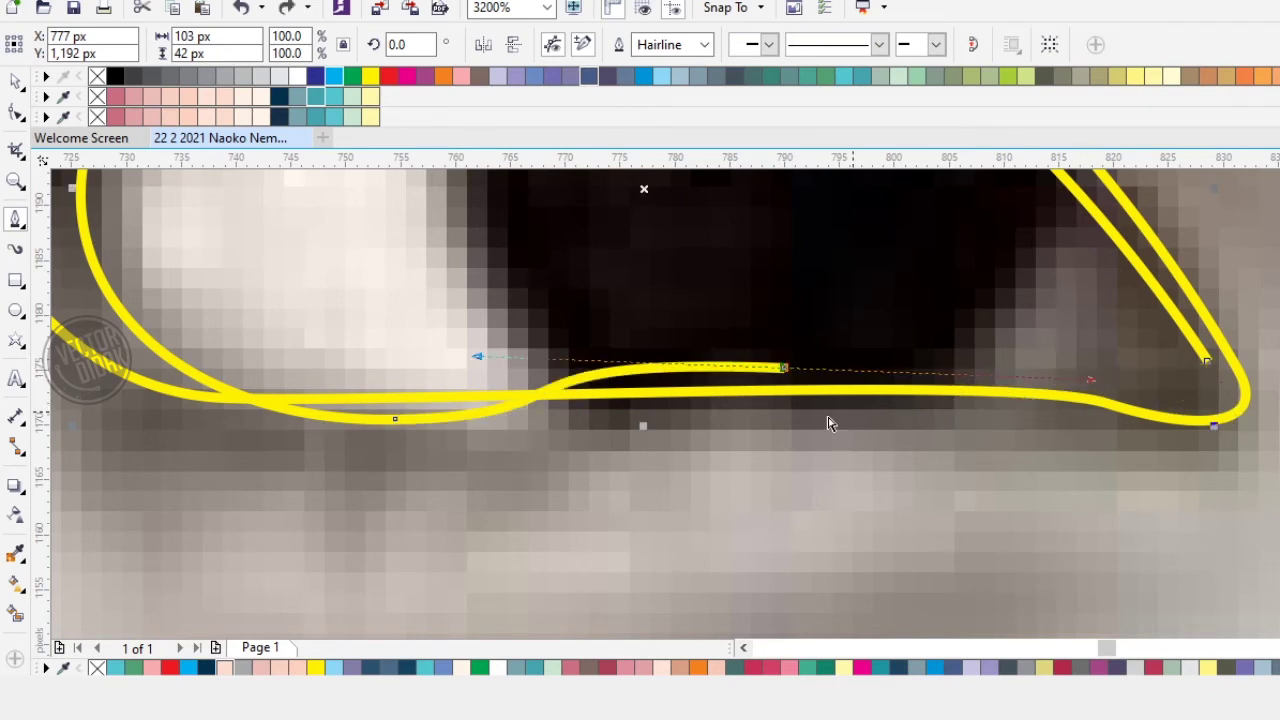
pyautogui.hotkey('ctrl', 'z')
pyautogui.moveTo(629, 371); pyautogui.dragTo(769, 362)
pyautogui.hotkey('ctrl', 'z')
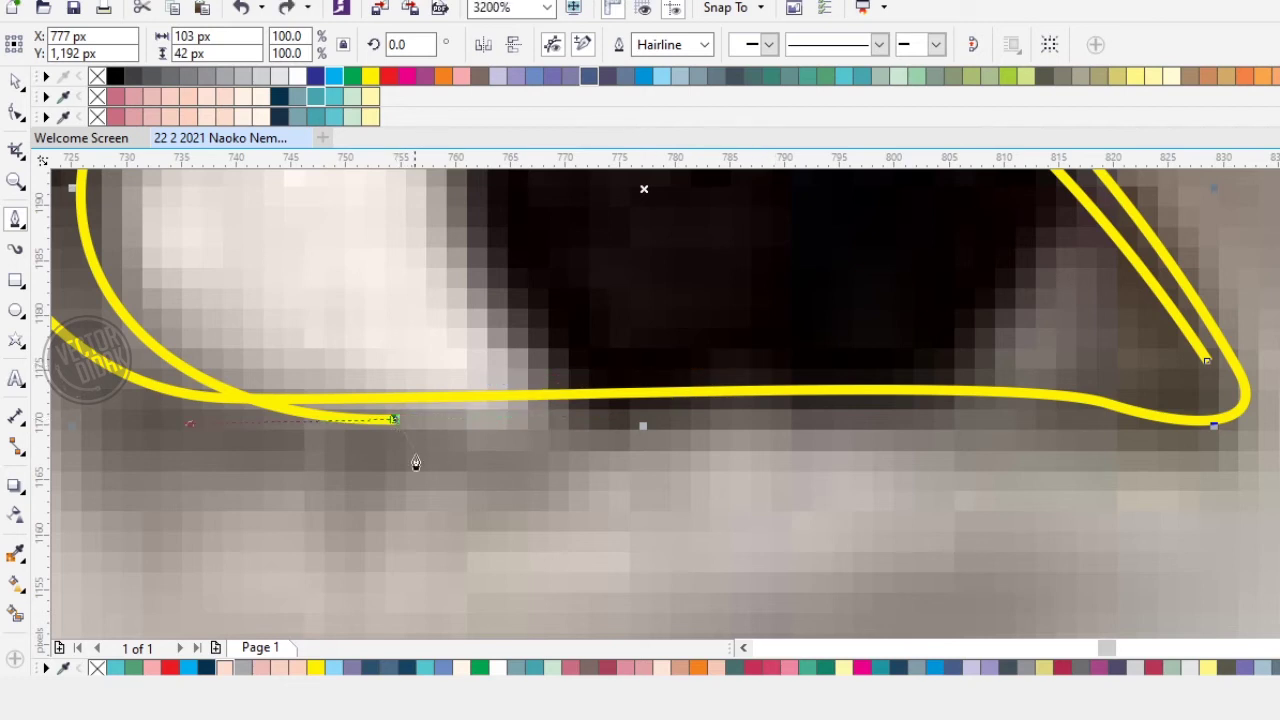
# Step: Add a small lash tip below the lower lid, draw the lower edge to the inner corner and close the contour at about 104 × 45 px
pyautogui.click(414, 456)
pyautogui.moveTo(659, 374); pyautogui.dragTo(902, 371)
pyautogui.moveTo(1103, 375); pyautogui.dragTo(1174, 402)
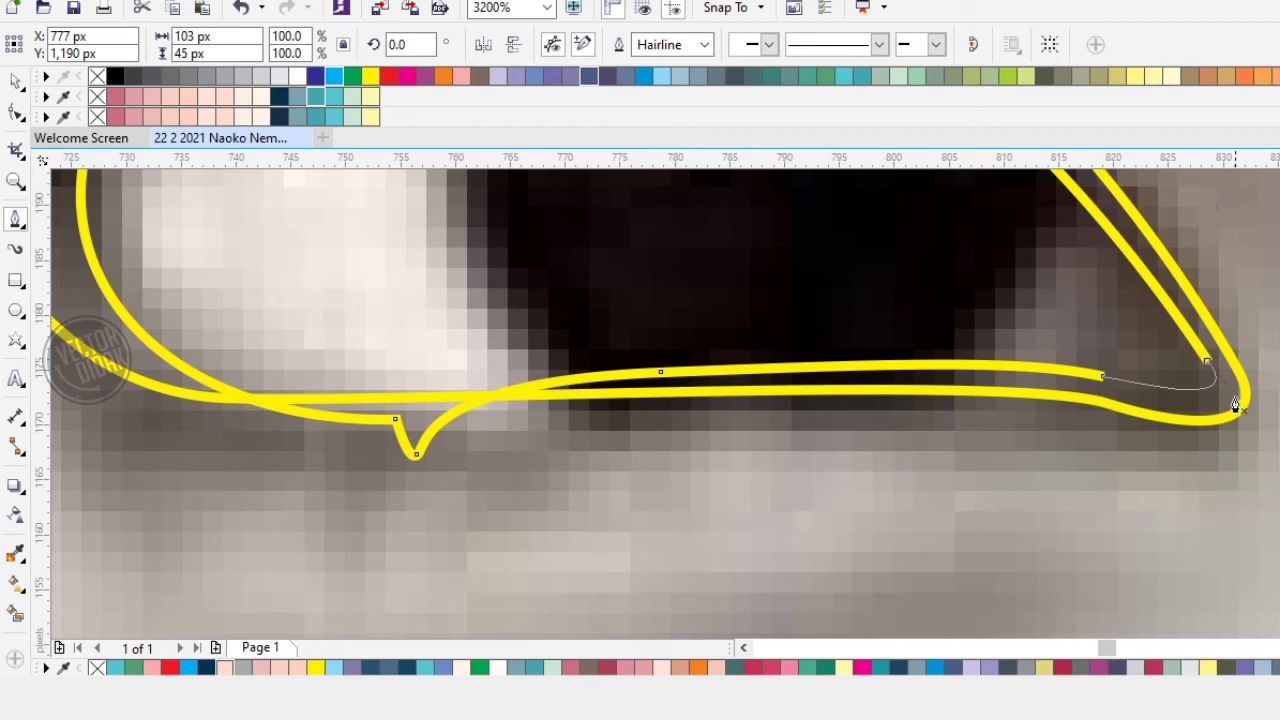
pyautogui.click(1235, 405)
# Step: Draw a closed cutting shape with curved sides across the eye's inner corner, about 14 × 23 px, with the Pen tool
pyautogui.scroll(-2, 1150, 398)
pyautogui.scroll(1, 1131, 386)
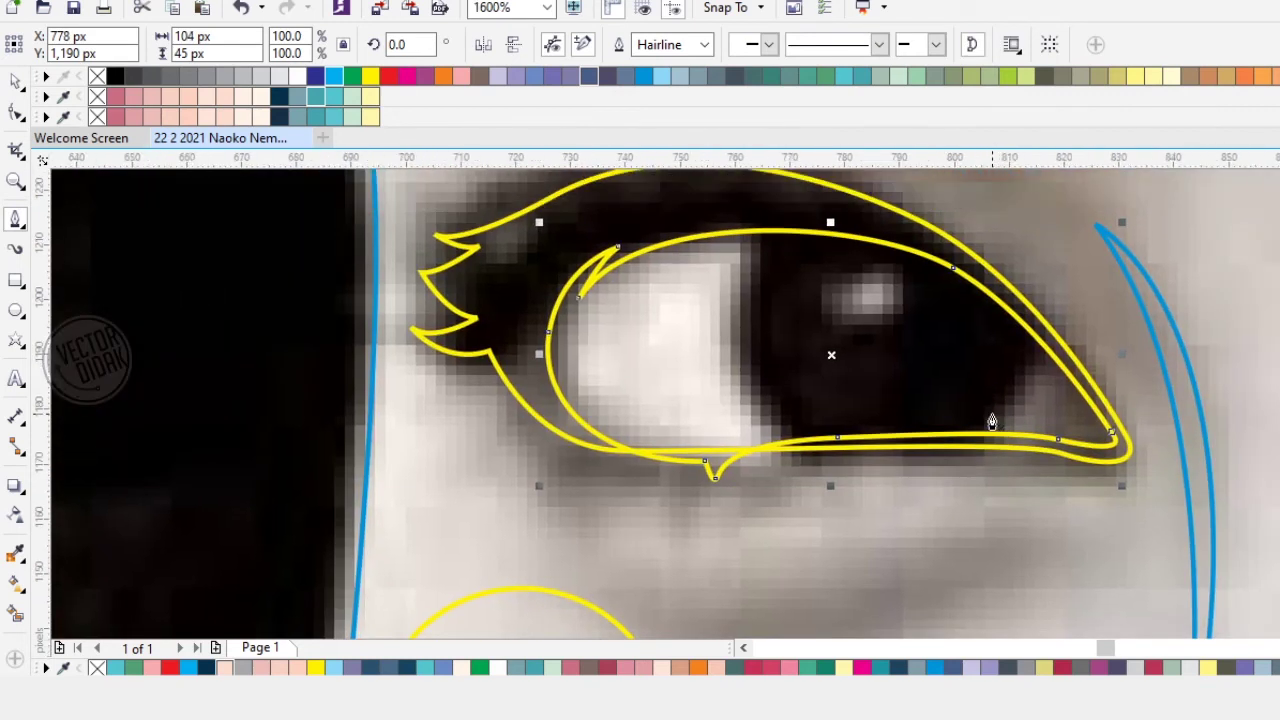
pyautogui.scroll(1, 1087, 422)
pyautogui.click(976, 532)
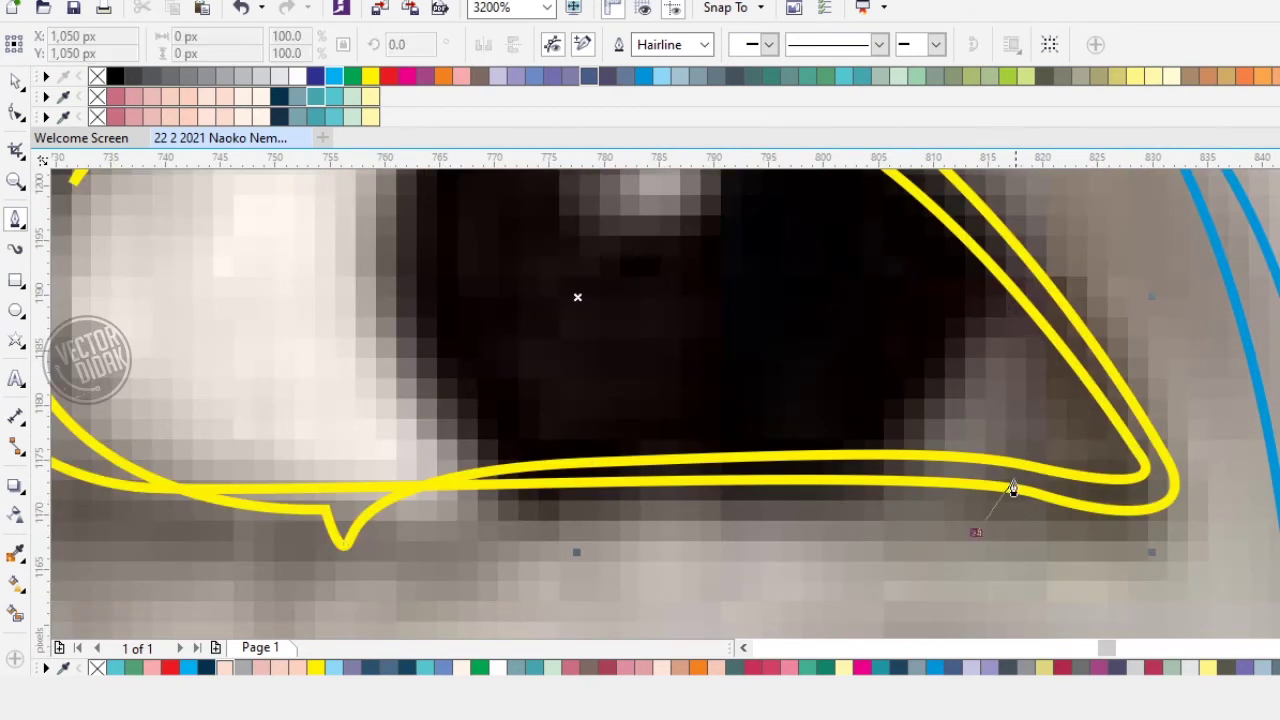
pyautogui.click(946, 511)
pyautogui.moveTo(1041, 420); pyautogui.dragTo(1047, 313)
pyautogui.click(1048, 297)
pyautogui.click(1105, 330)
pyautogui.moveTo(1057, 441); pyautogui.dragTo(1056, 503)
pyautogui.click(1085, 524)
pyautogui.click(975, 533)
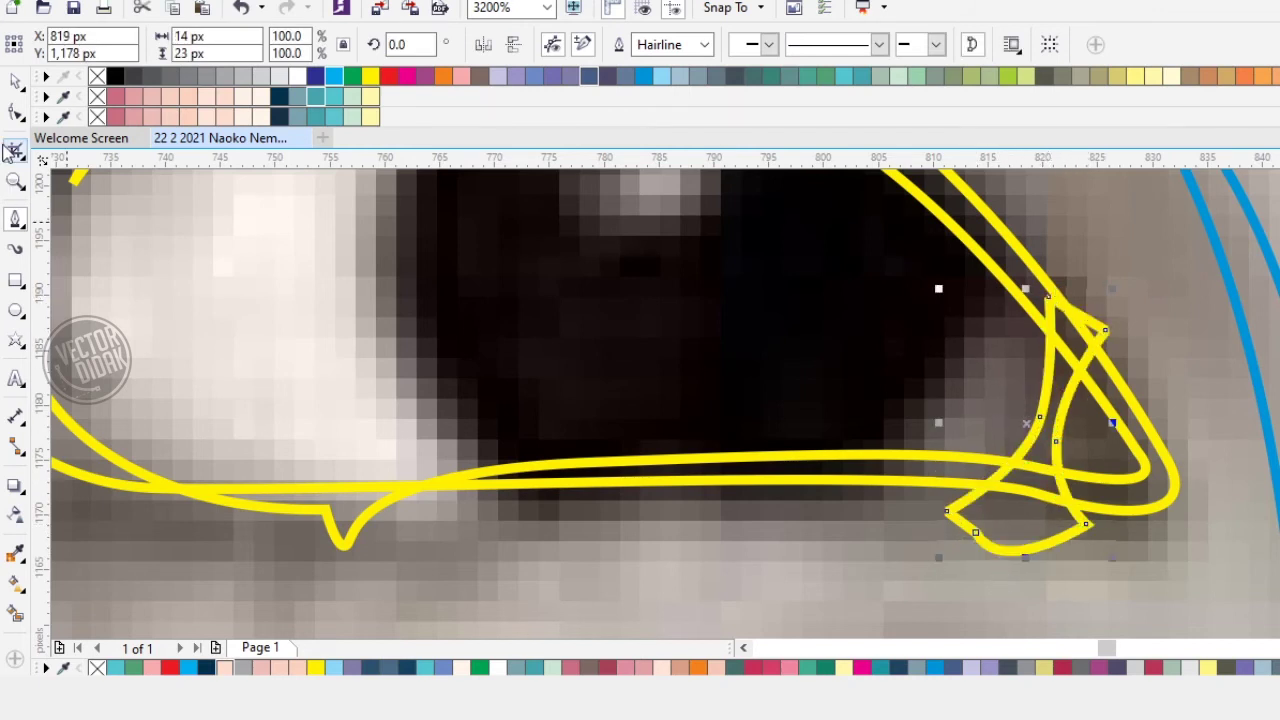
# Step: Cut the small shape out of the inner contour with Back Minus Front, separating a triangle at the inner corner
pyautogui.click(15, 80)
pyautogui.click(745, 42)
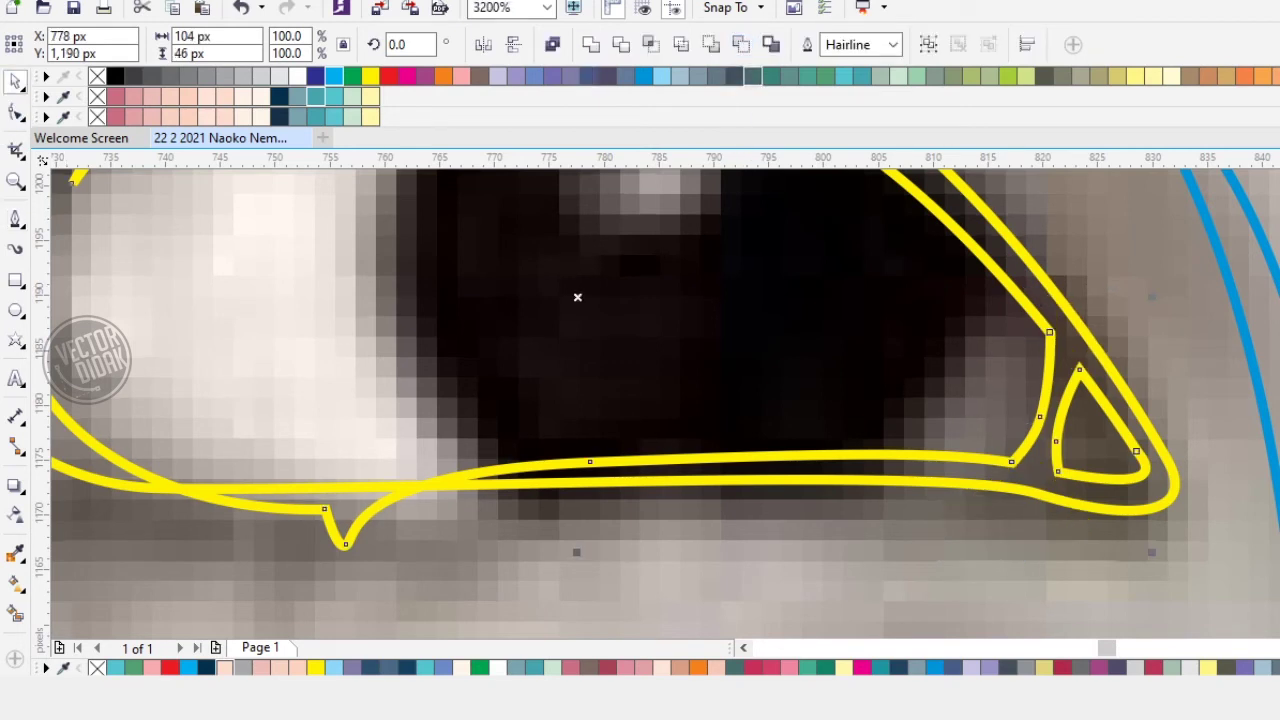
pyautogui.scroll(-1, 906, 408)
pyautogui.click(892, 519)
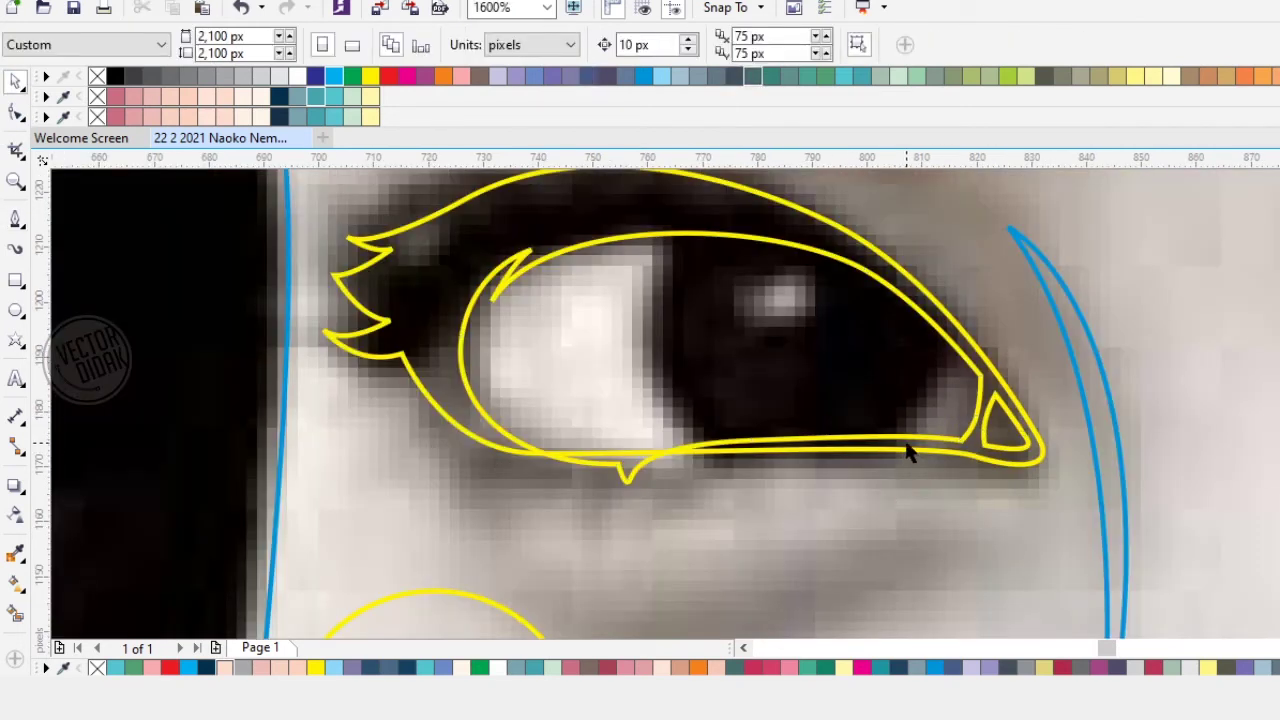
# Step: Place the 53 px circle over the iris and make a scaled-down copy about 11 px wide over the light reflection
pyautogui.moveTo(464, 598); pyautogui.dragTo(825, 205)
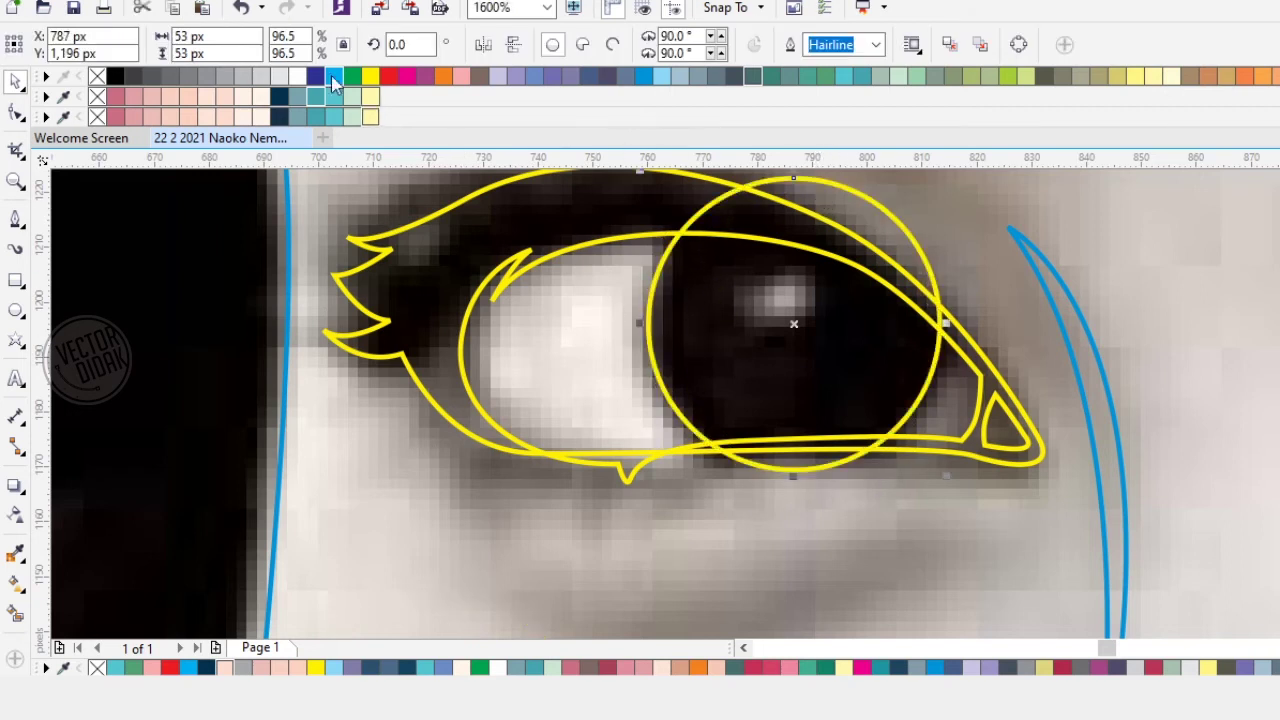
pyautogui.click(175, 8)
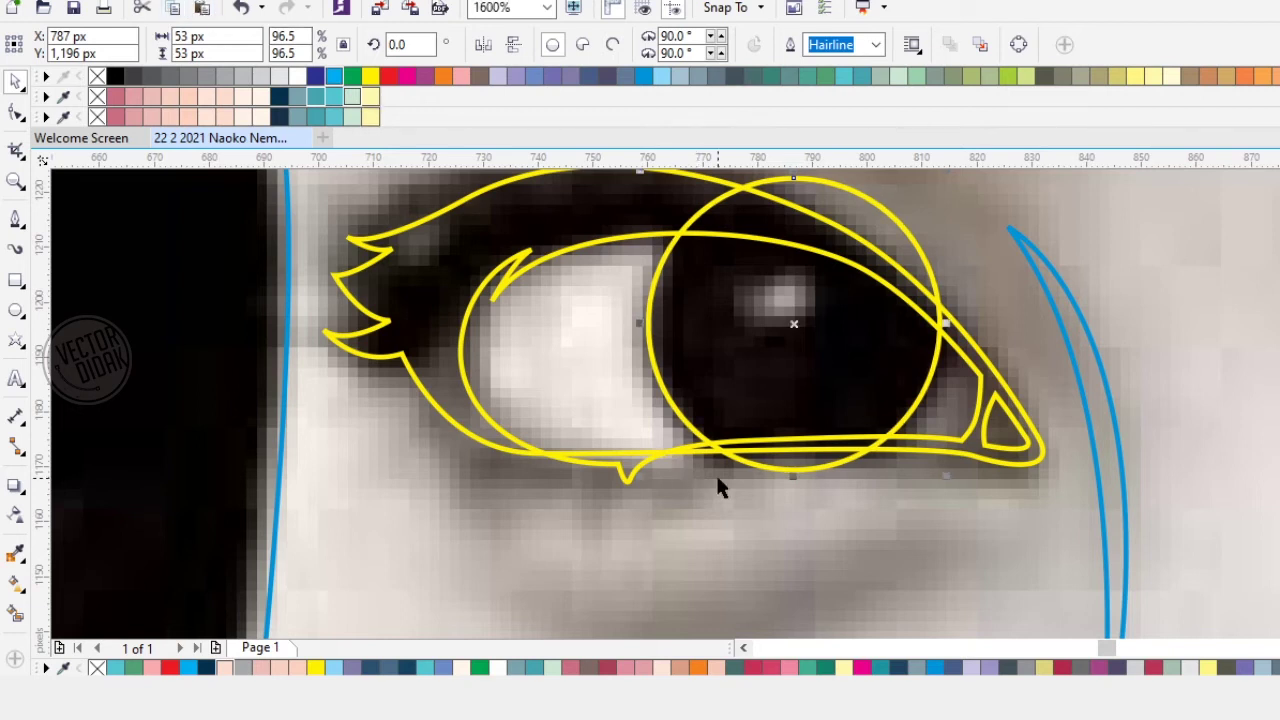
pyautogui.moveTo(642, 478); pyautogui.dragTo(775, 298)
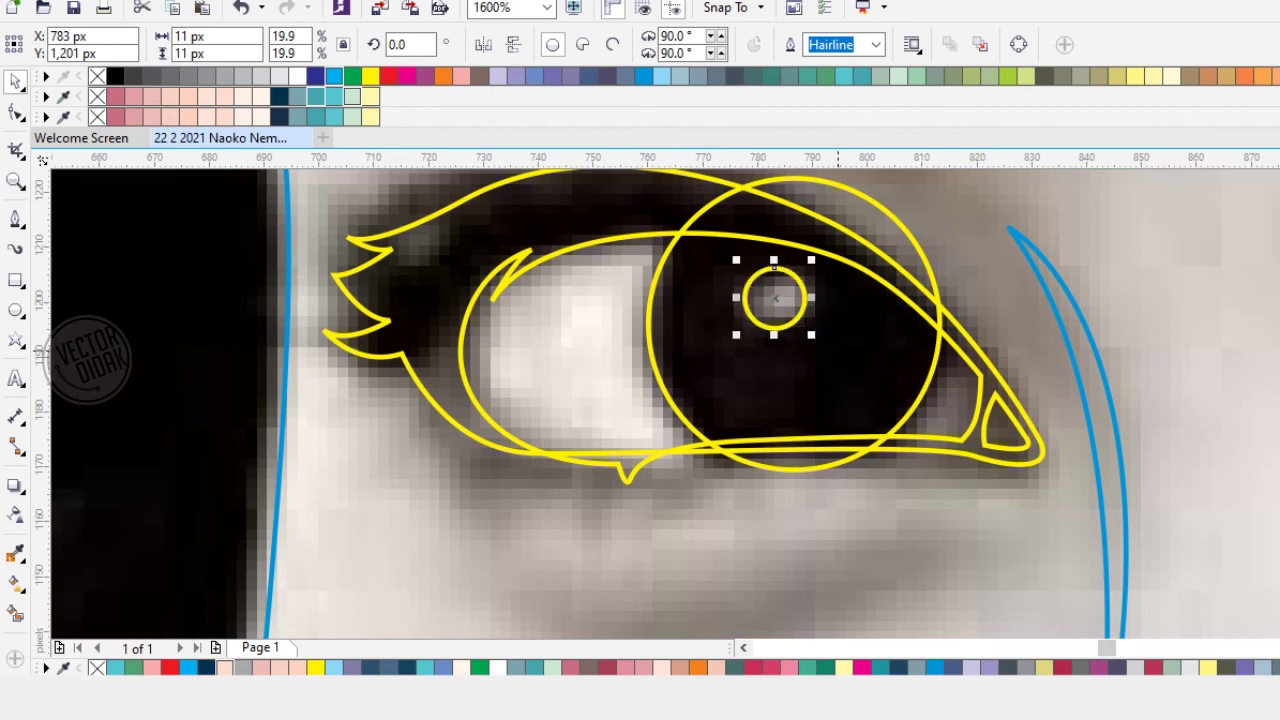
# Step: Cut the small highlight circle out of the inner eye contour with Back Minus Front
pyautogui.keyDown('shift'); pyautogui.click(777, 240); pyautogui.keyUp('shift')
pyautogui.click(745, 50)
pyautogui.click(606, 349)
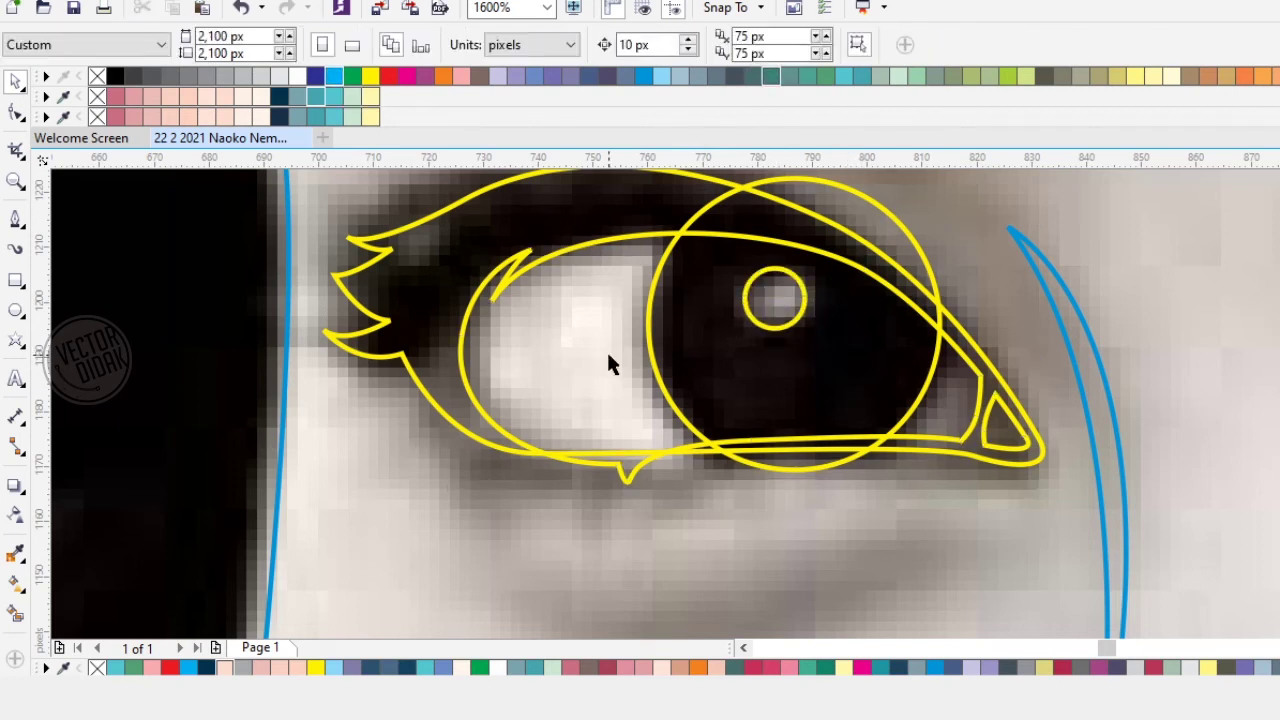
# Step: Try to subtract the iris circle from the inner eye contour with Back Minus Front
pyautogui.click(912, 247)
pyautogui.keyDown('shift'); pyautogui.click(626, 350); pyautogui.keyUp('shift')
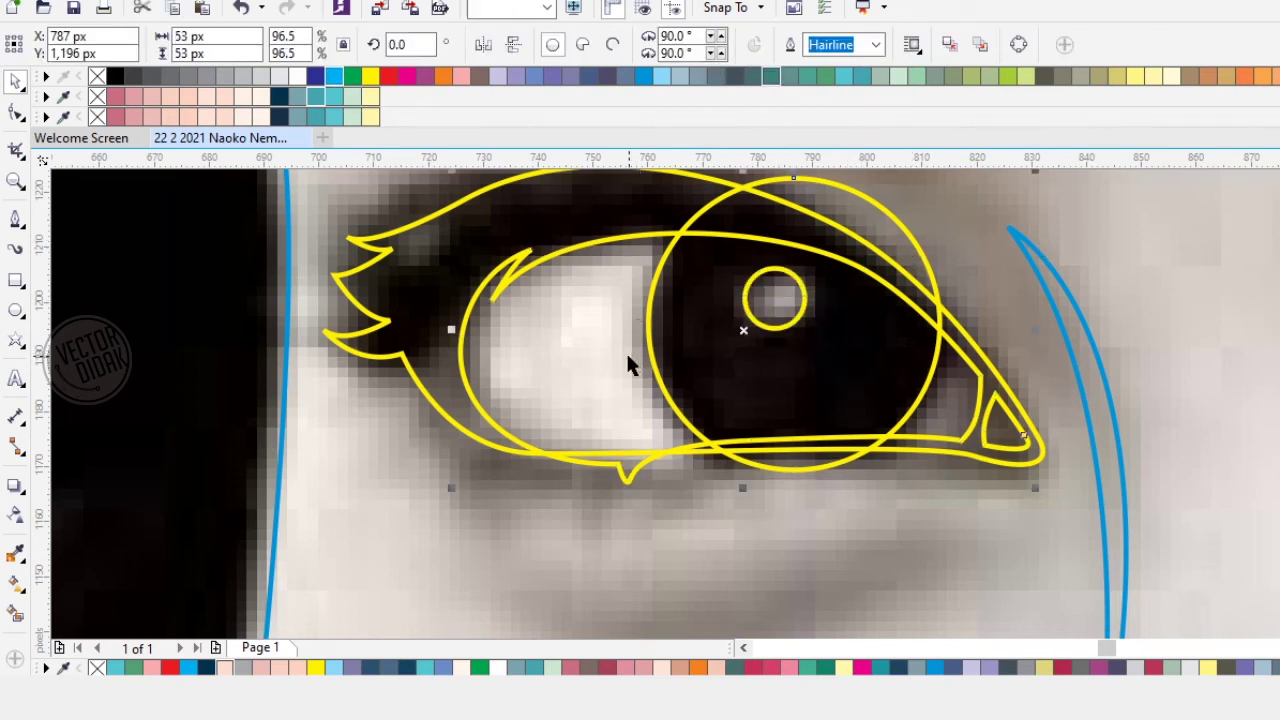
pyautogui.click(735, 54)
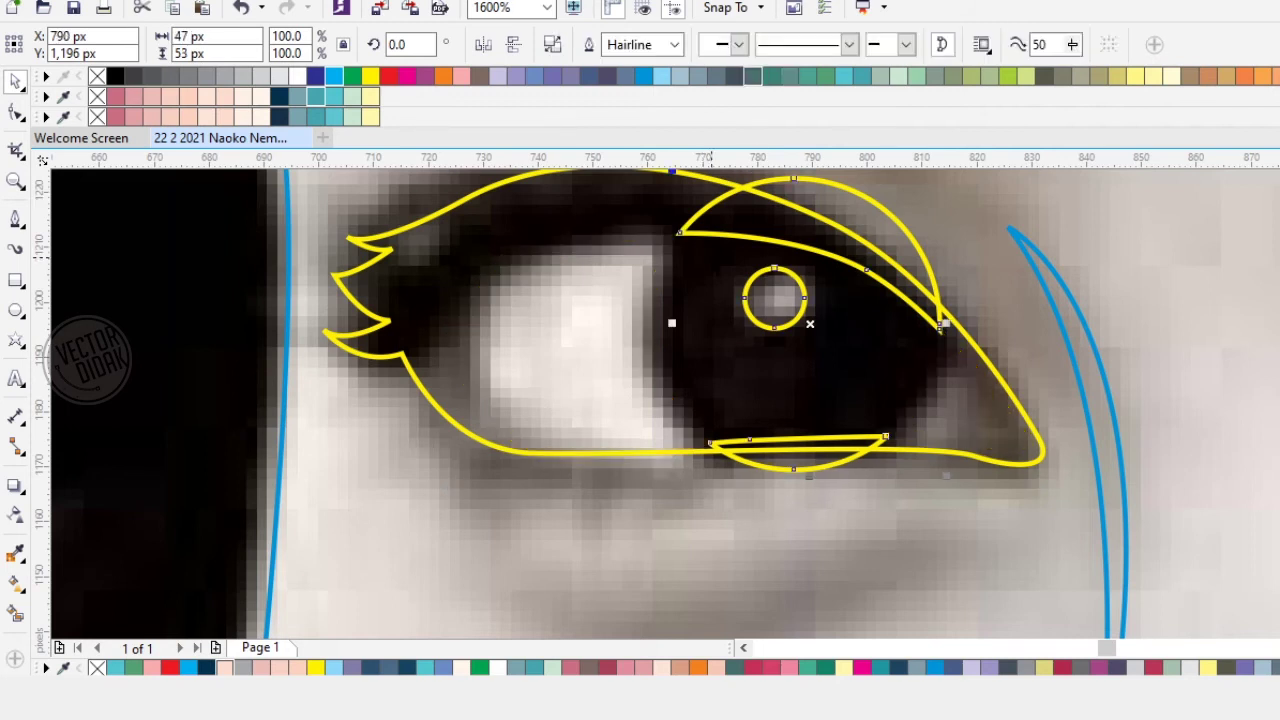
pyautogui.hotkey('ctrl', 'z')
pyautogui.press('Escape')
pyautogui.moveTo(578, 330); pyautogui.dragTo(488, 468)
pyautogui.hotkey('ctrl', 'z')
pyautogui.moveTo(855, 204); pyautogui.dragTo(954, 230)
pyautogui.hotkey('ctrl', 'z')
pyautogui.keyDown('shift'); pyautogui.click(962, 375); pyautogui.keyUp('shift')
pyautogui.click(766, 46)
pyautogui.hotkey('ctrl', 'z')
pyautogui.press('Escape')
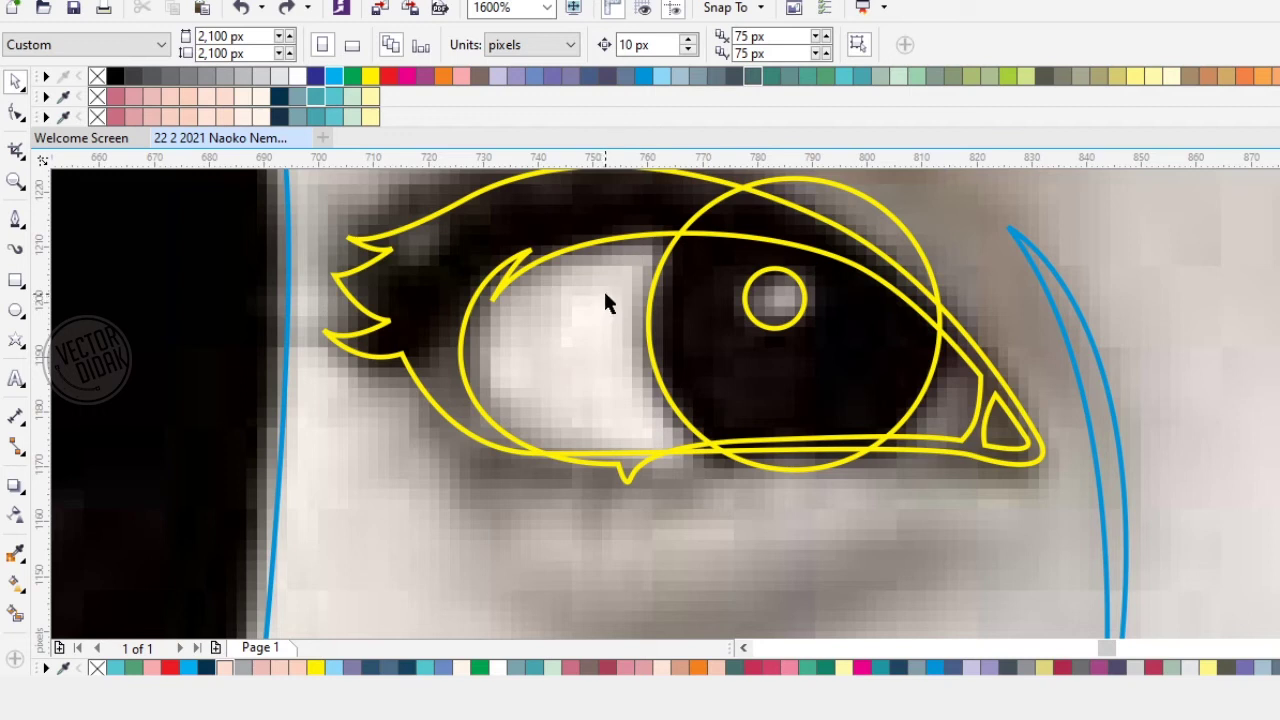
pyautogui.moveTo(913, 318); pyautogui.dragTo(561, 462)
pyautogui.hotkey('ctrl', 'z')
# Step: Fill the iris circle with dark teal and order it in front of the inner eye contour
pyautogui.click(809, 470)
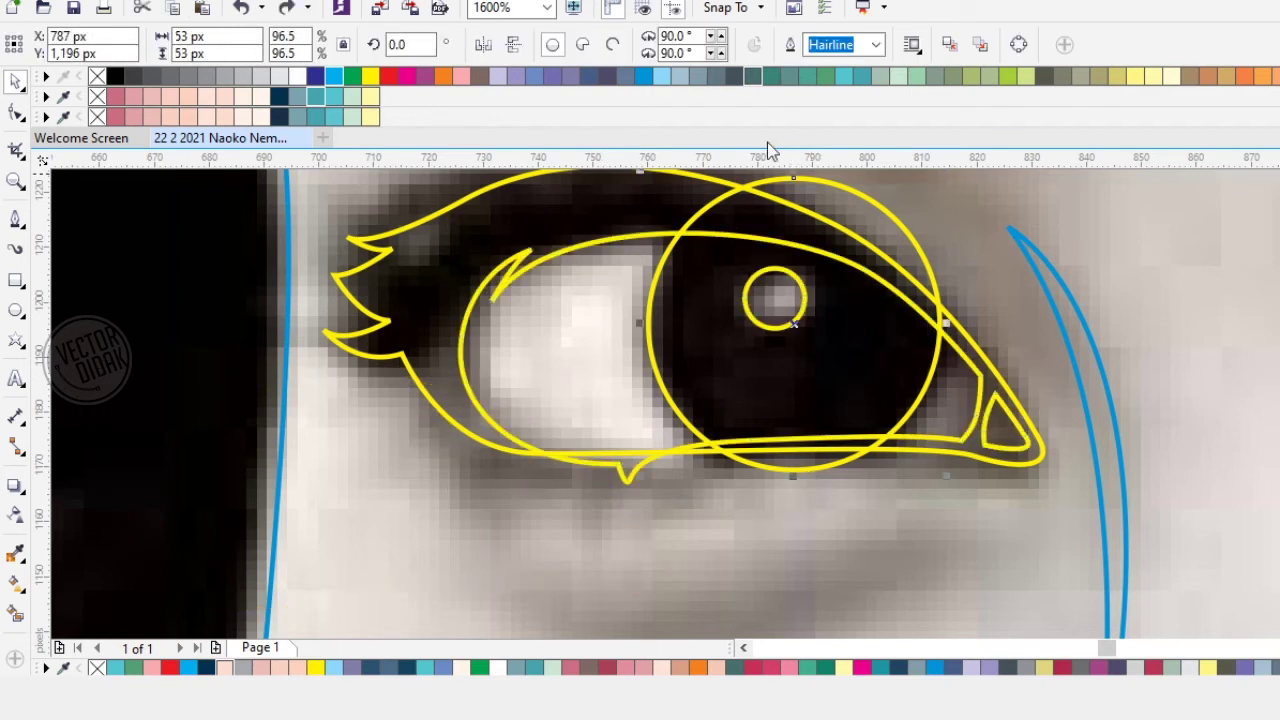
pyautogui.click(761, 85)
pyautogui.rightClick(895, 225)
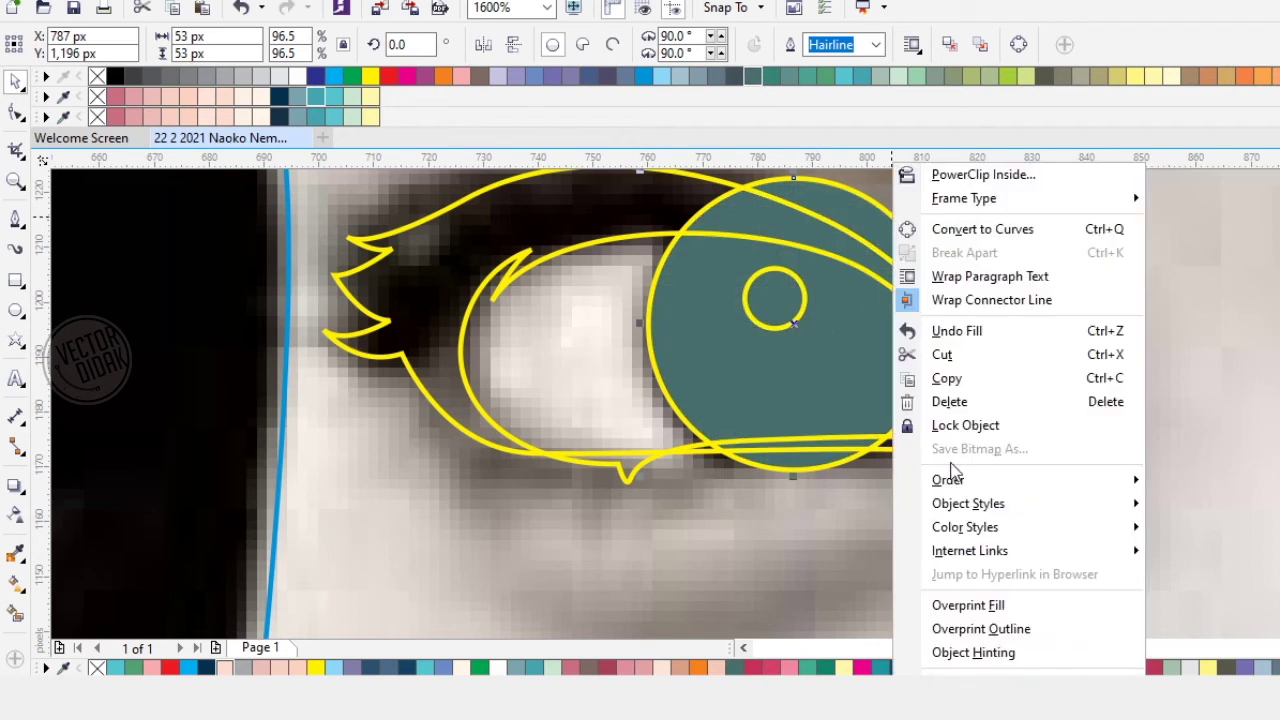
pyautogui.moveTo(950, 479)
pyautogui.click(1230, 636)
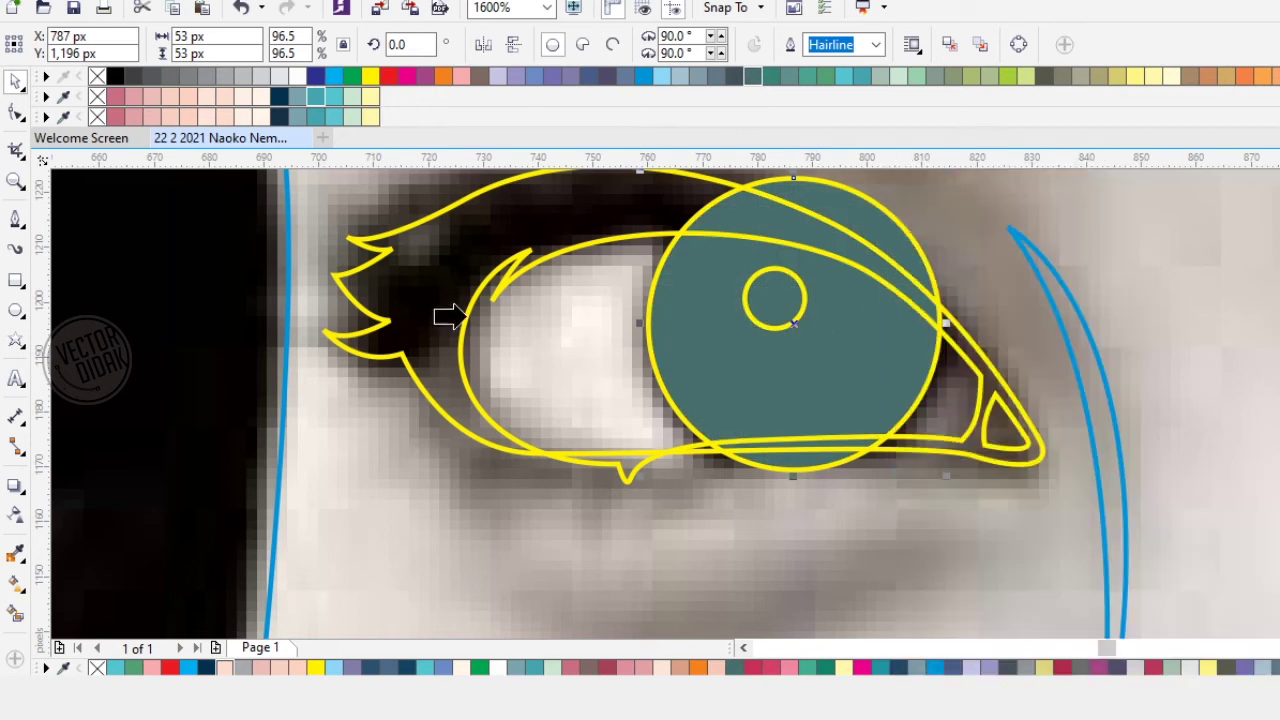
pyautogui.click(465, 320)
# Step: Cut the teal iris circle out of the inner eye contour with Back Minus Front
pyautogui.moveTo(819, 370); pyautogui.dragTo(632, 542)
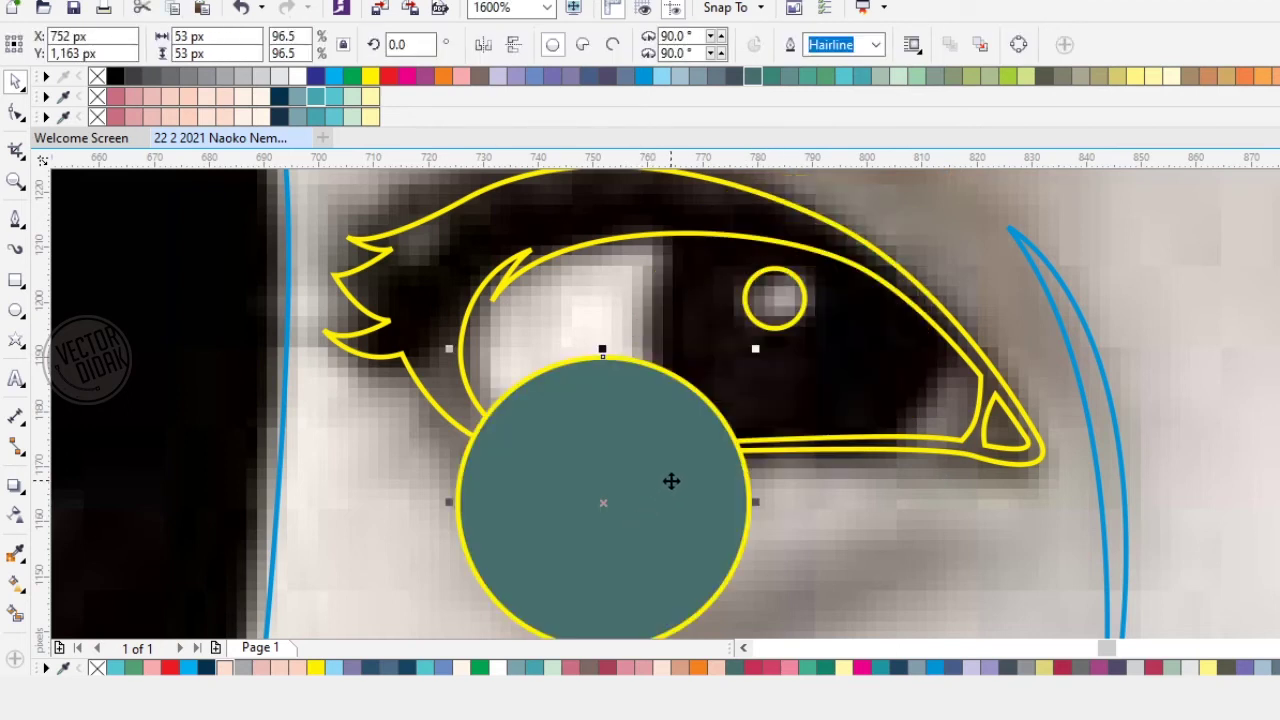
pyautogui.hotkey('ctrl', 'z')
pyautogui.keyDown('shift'); pyautogui.click(651, 445); pyautogui.keyUp('shift')
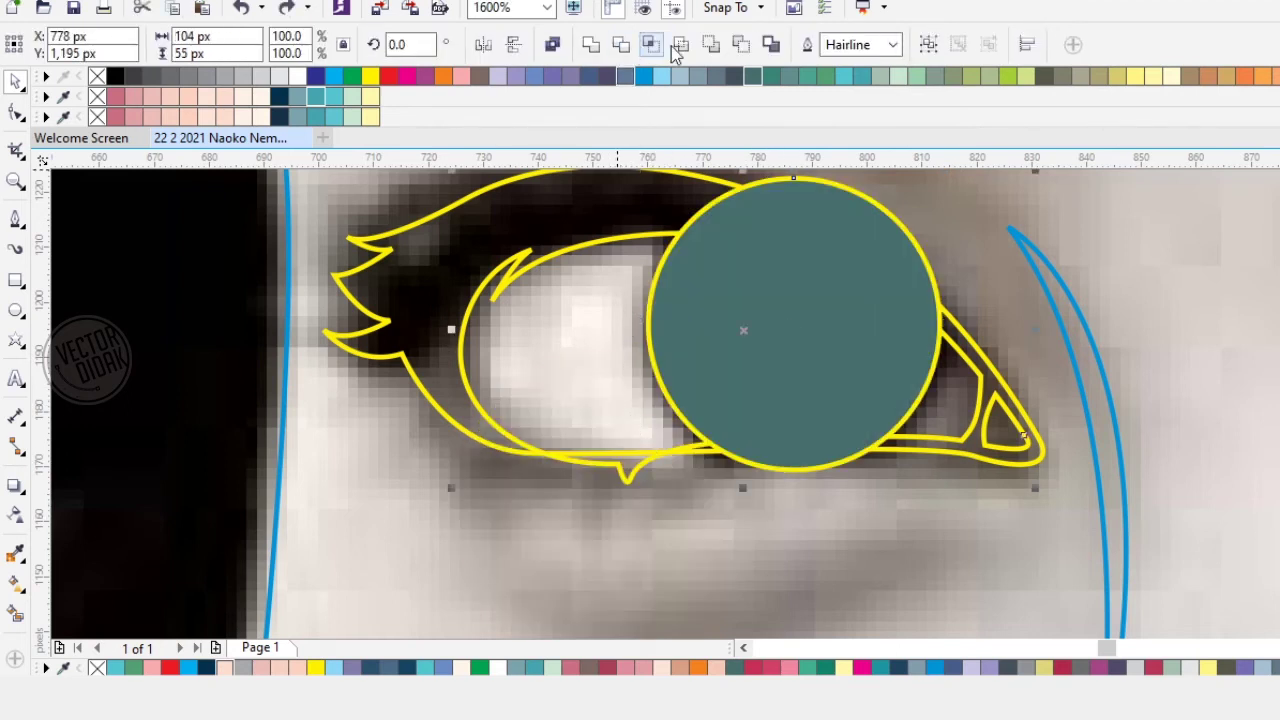
pyautogui.click(740, 46)
# Step: Place a small circle over the light reflection in the left-hand eye's iris
pyautogui.scroll(-1, 798, 322)
pyautogui.moveTo(826, 543); pyautogui.dragTo(779, 305)
pyautogui.scroll(2, 786, 318)
pyautogui.click(768, 448)
# Step: Cut the inner contour out of the left-hand eye's outer outline with Back Minus Front
pyautogui.moveTo(576, 318); pyautogui.dragTo(460, 465)
pyautogui.hotkey('ctrl', 'z')
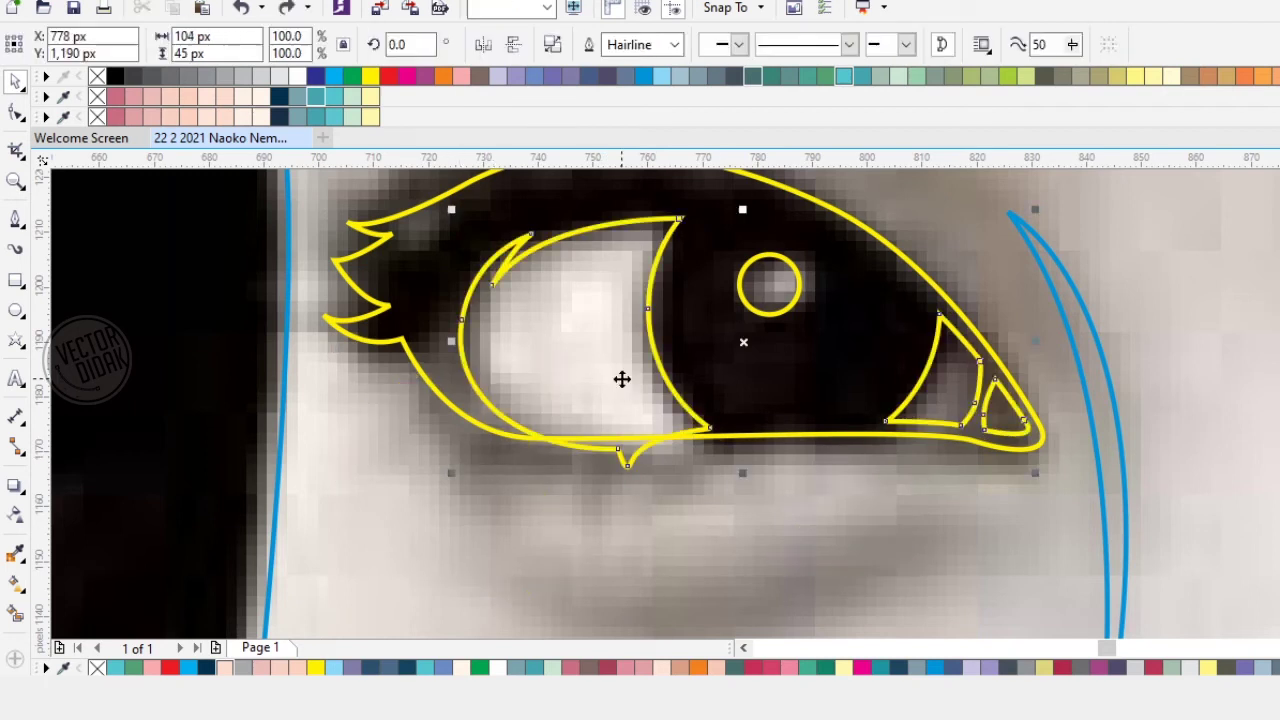
pyautogui.keyDown('shift'); pyautogui.click(717, 397); pyautogui.keyUp('shift')
pyautogui.click(740, 44)
# Step: Cut the small highlight circle out of the left-hand eye shape with Back Minus Front
pyautogui.click(766, 483)
pyautogui.click(768, 313)
pyautogui.keyDown('shift'); pyautogui.click(767, 182); pyautogui.keyUp('shift')
pyautogui.click(746, 43)
pyautogui.click(757, 549)
# Step: Delete the spare small circle on the cheek below the left-hand eye
pyautogui.scroll(-2, 746, 446)
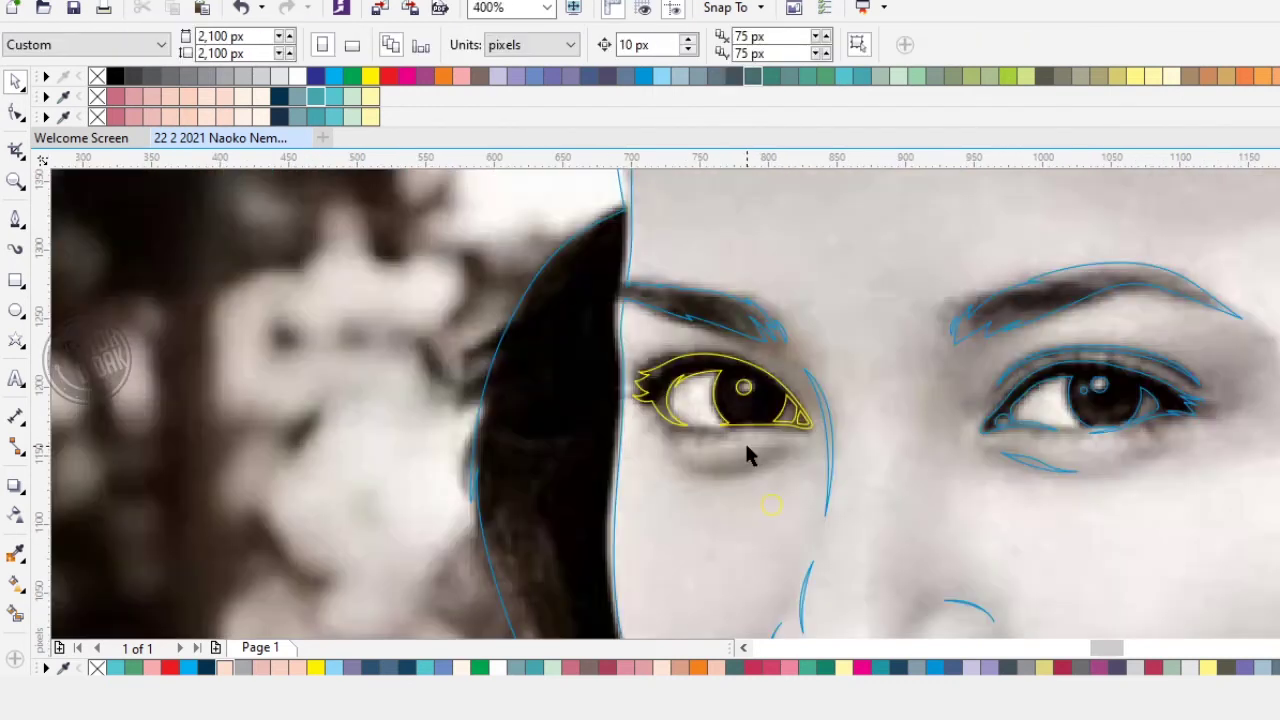
pyautogui.click(776, 509)
pyautogui.press('Escape')
# Step: Draw a thin closed crescent for the crease under the left-hand eye, about 53 × 19 px, with the Pen tool
pyautogui.scroll(2, 778, 480)
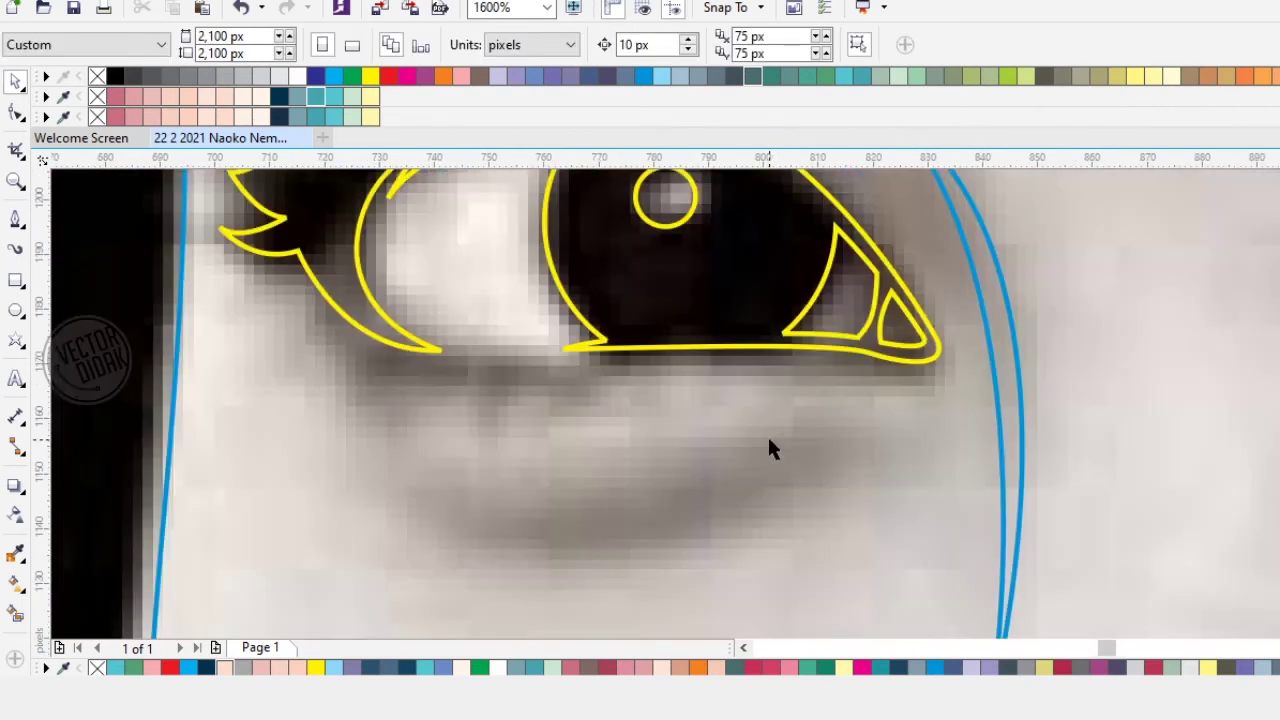
pyautogui.scroll(-1, 759, 466)
pyautogui.scroll(-3, 745, 440)
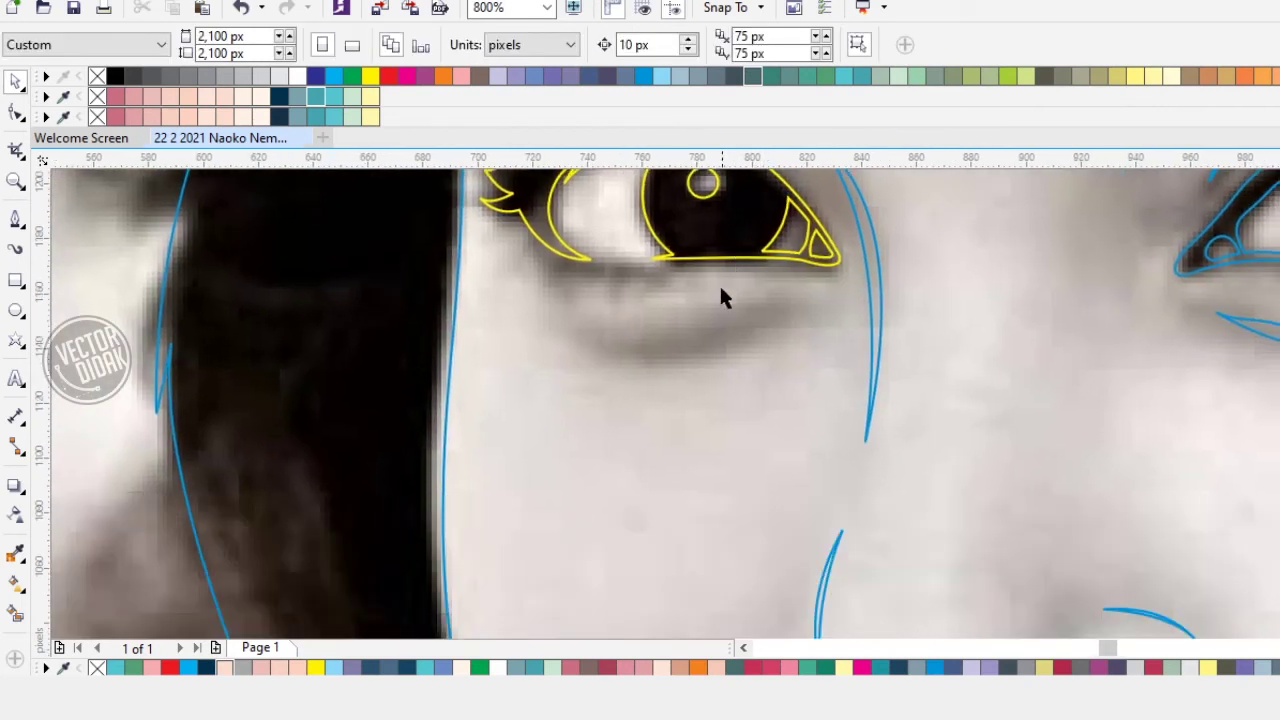
pyautogui.click(15, 218)
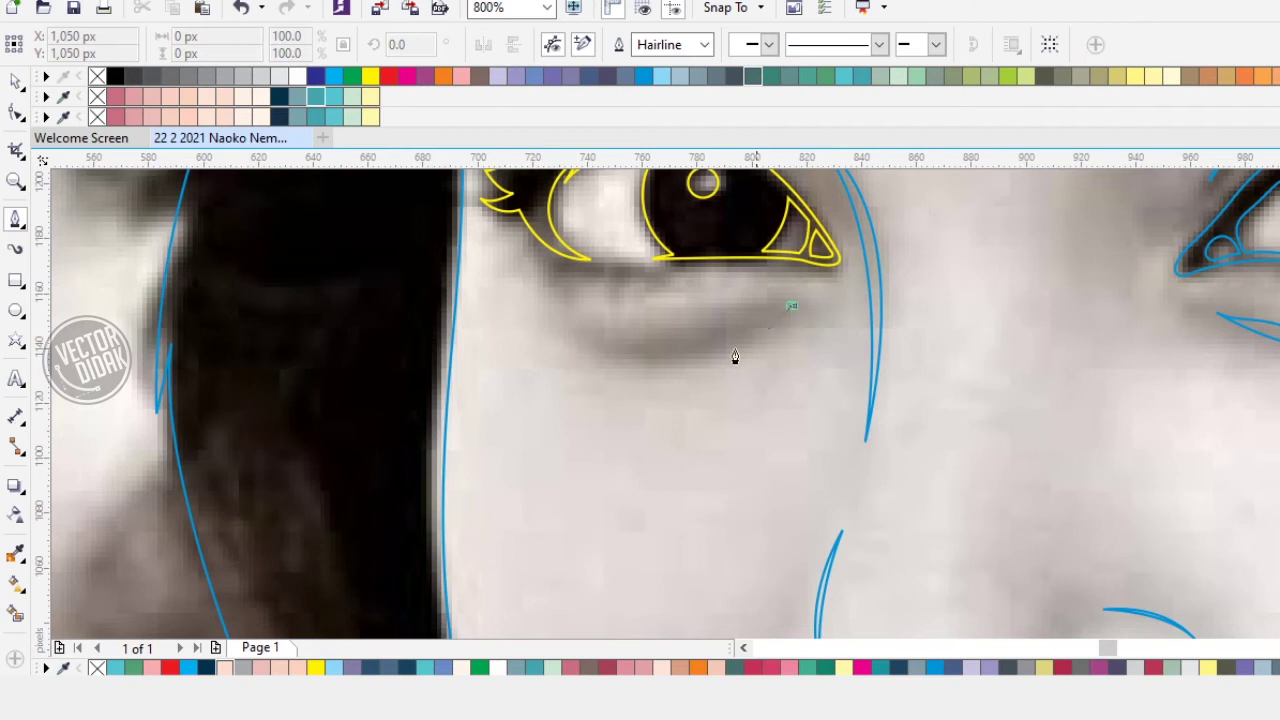
pyautogui.scroll(1, 698, 352)
pyautogui.moveTo(436, 352); pyautogui.dragTo(414, 358)
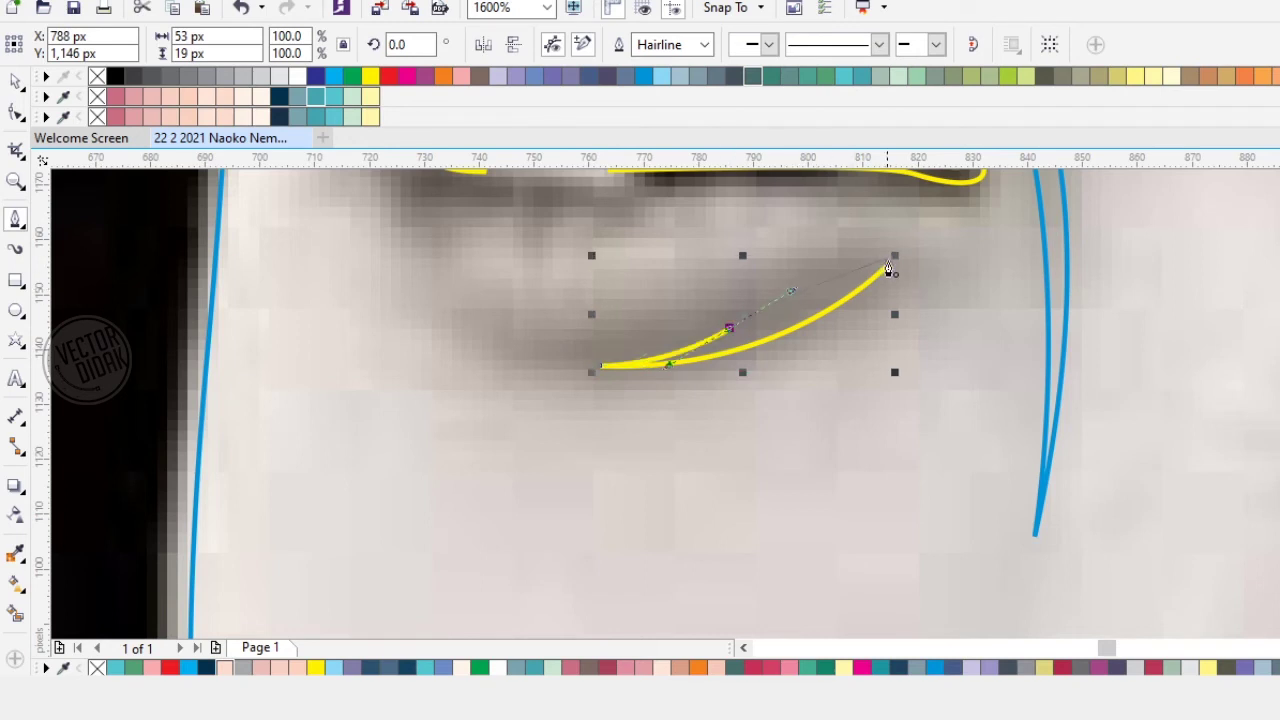
pyautogui.scroll(-2, 737, 360)
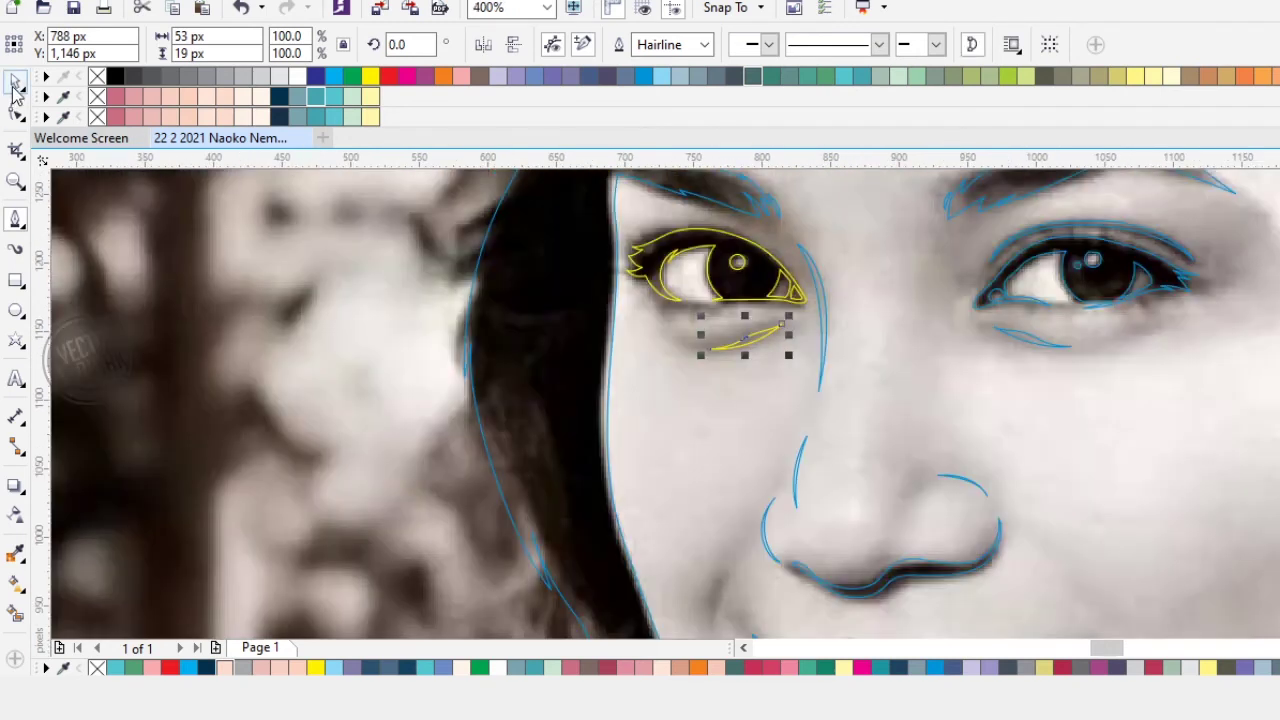
# Step: Weld the new left-hand eye shapes and under-eye crease with the rest of the portrait line art
pyautogui.click(15, 83)
pyautogui.scroll(-1, 415, 426)
pyautogui.moveTo(478, 490); pyautogui.dragTo(702, 262)
pyautogui.hotkey('ctrl', 'z')
pyautogui.moveTo(386, 243); pyautogui.dragTo(760, 443)
pyautogui.keyDown('shift'); pyautogui.click(510, 252); pyautogui.keyUp('shift')
pyautogui.click(591, 45)
pyautogui.click(403, 296)
# Step: Place a copy of the welded line art in the empty area beside the page, filled dark navy with no outline
pyautogui.scroll(-2, 836, 368)
pyautogui.moveTo(863, 291); pyautogui.dragTo(423, 277)
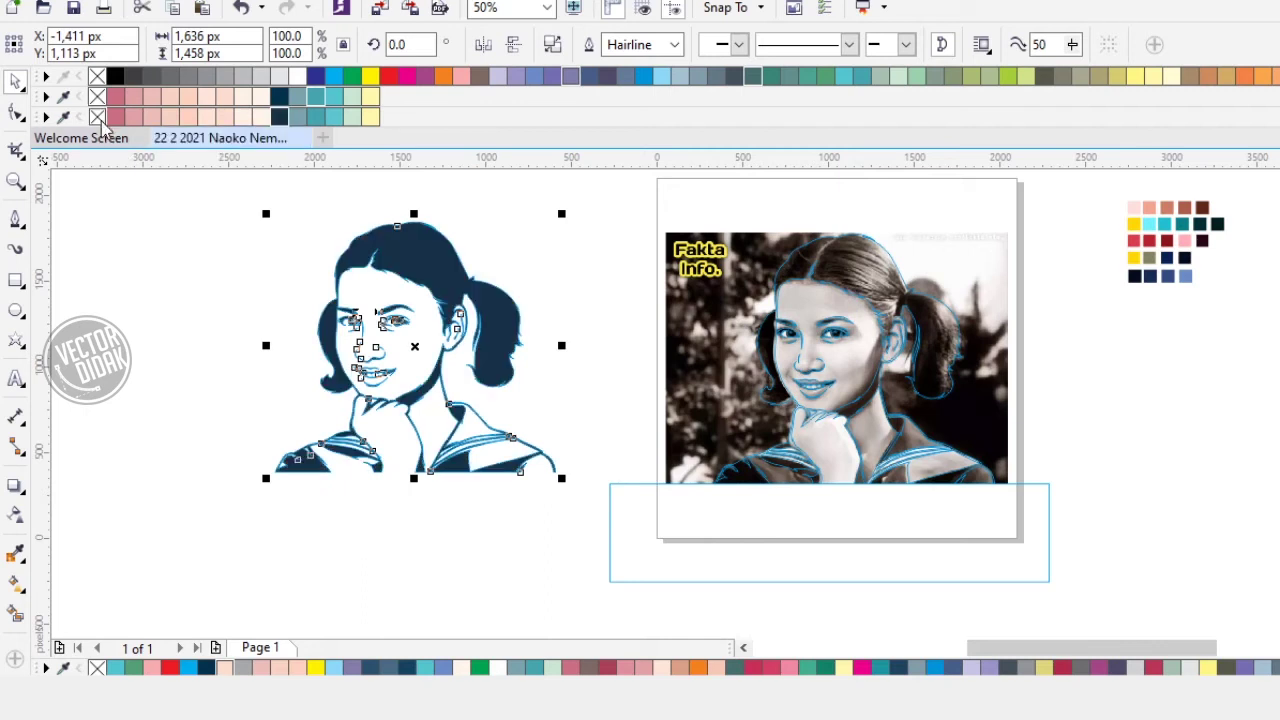
pyautogui.click(113, 174)
# Step: Inspect the filled portrait copy up close and as a whole, and select it
pyautogui.scroll(2, 336, 315)
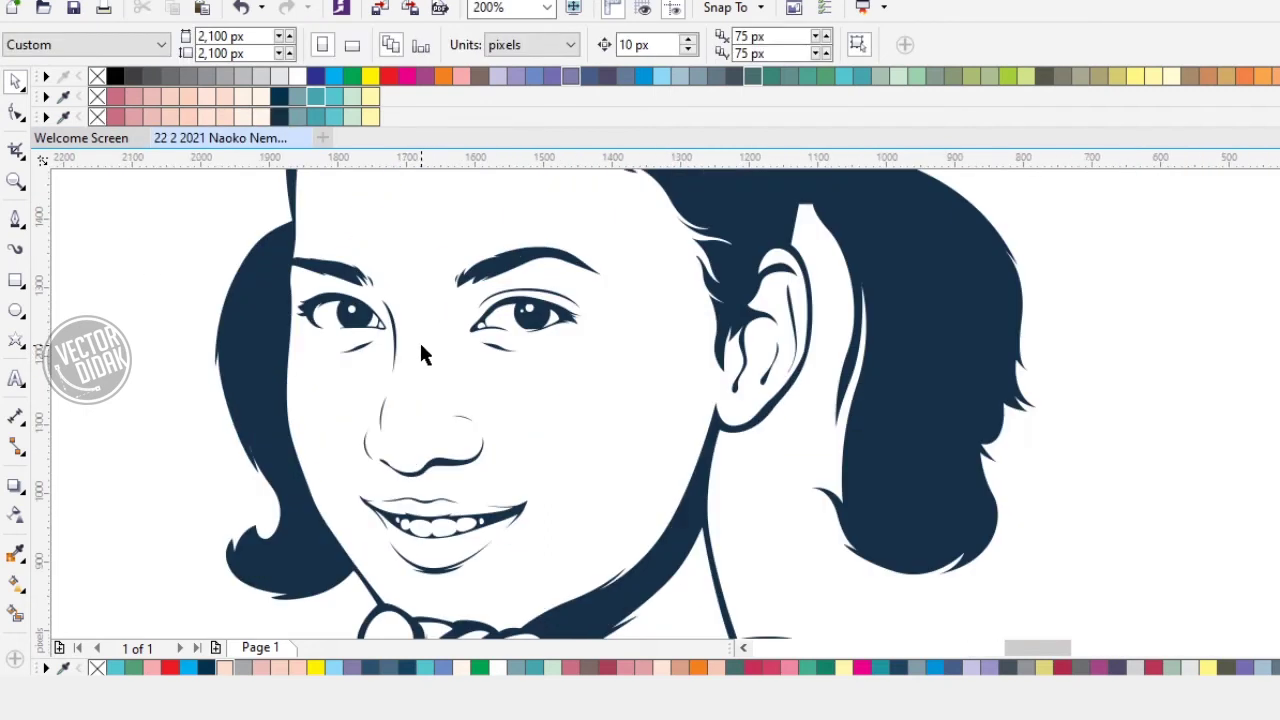
pyautogui.scroll(-2, 500, 335)
pyautogui.scroll(1, 458, 330)
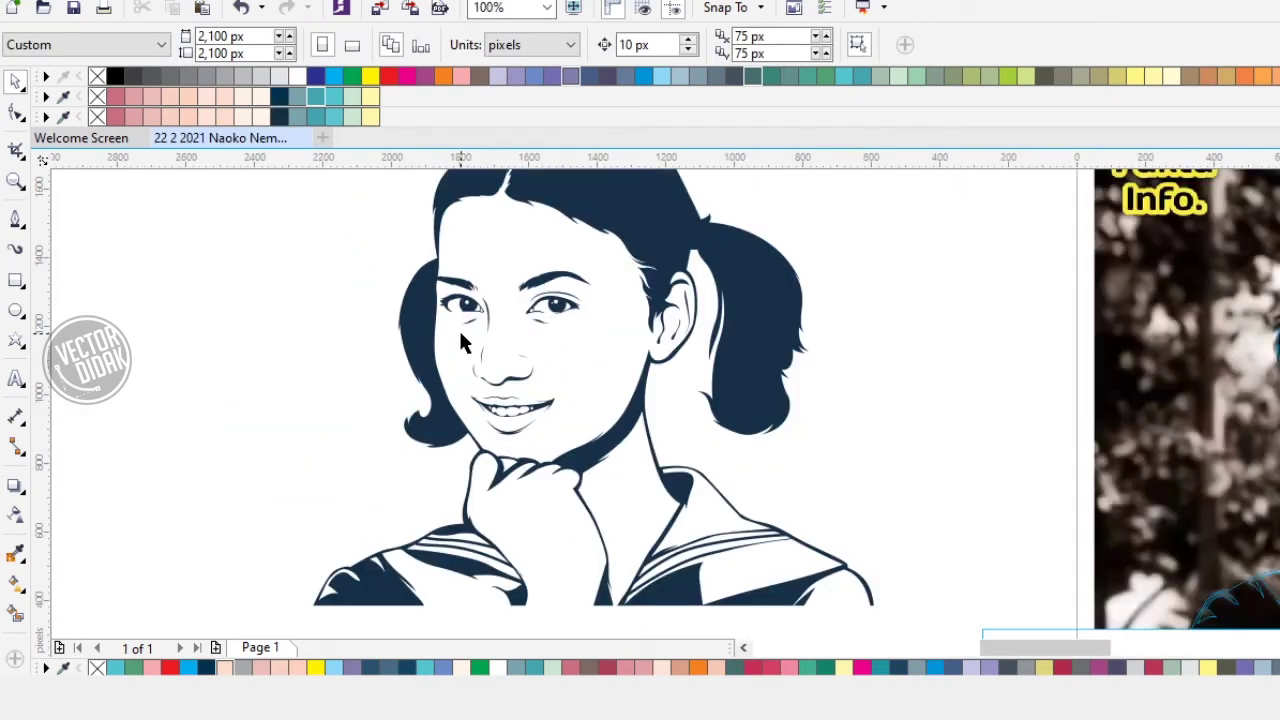
pyautogui.scroll(-1, 533, 312)
pyautogui.click(620, 270)
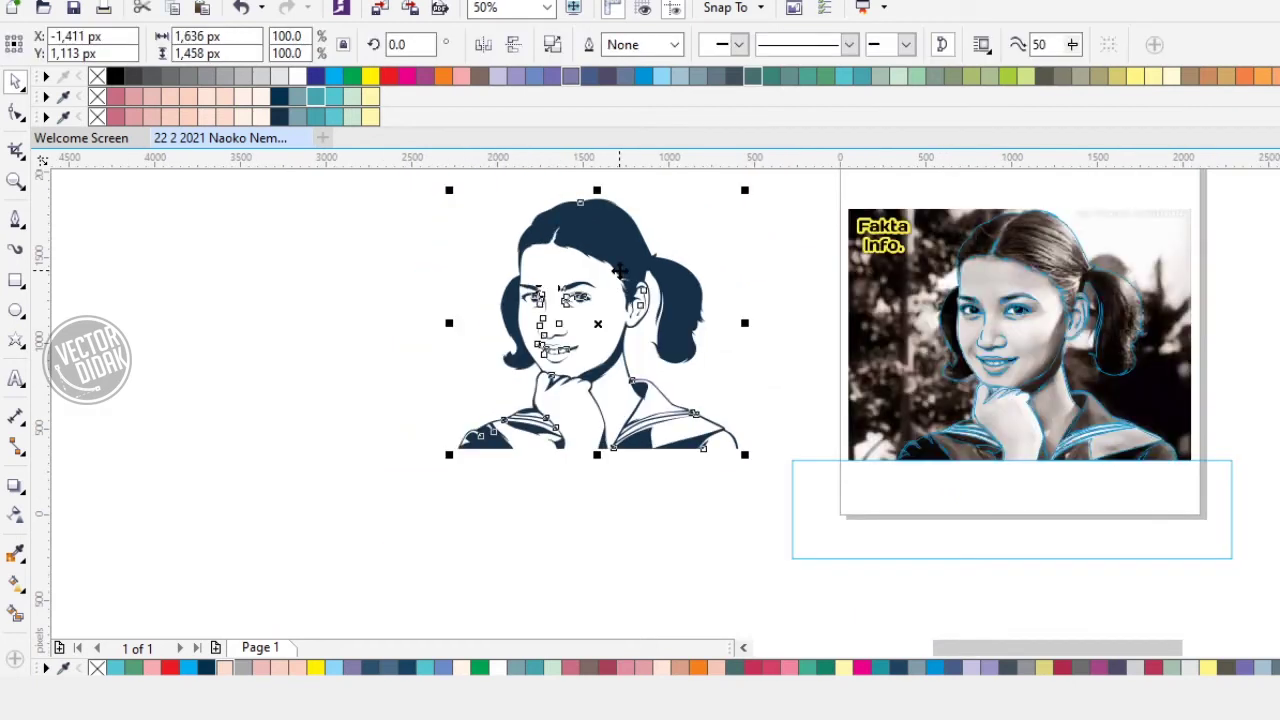
# Step: Remove the navy portrait copy and draw a thin crescent highlight on the crown of the hair, about 159 × 41 px, with the Pen tool
pyautogui.press('Delete')
pyautogui.click(16, 218)
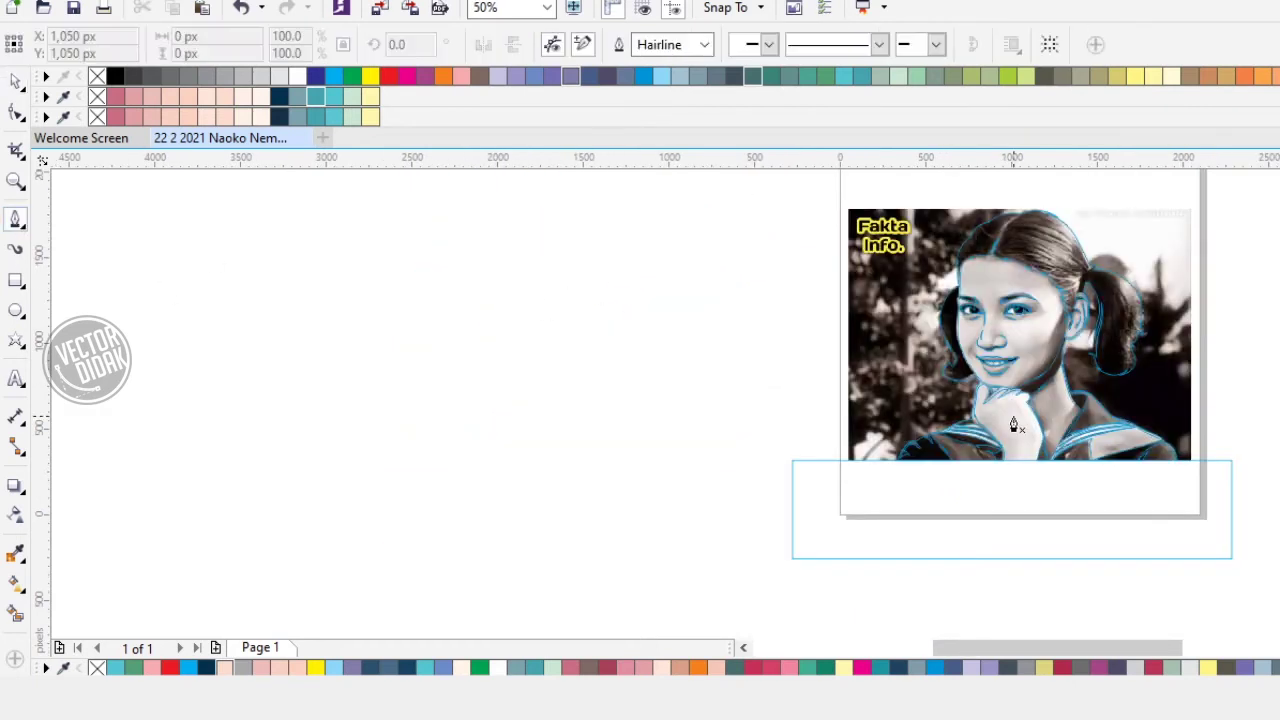
pyautogui.scroll(2, 1015, 424)
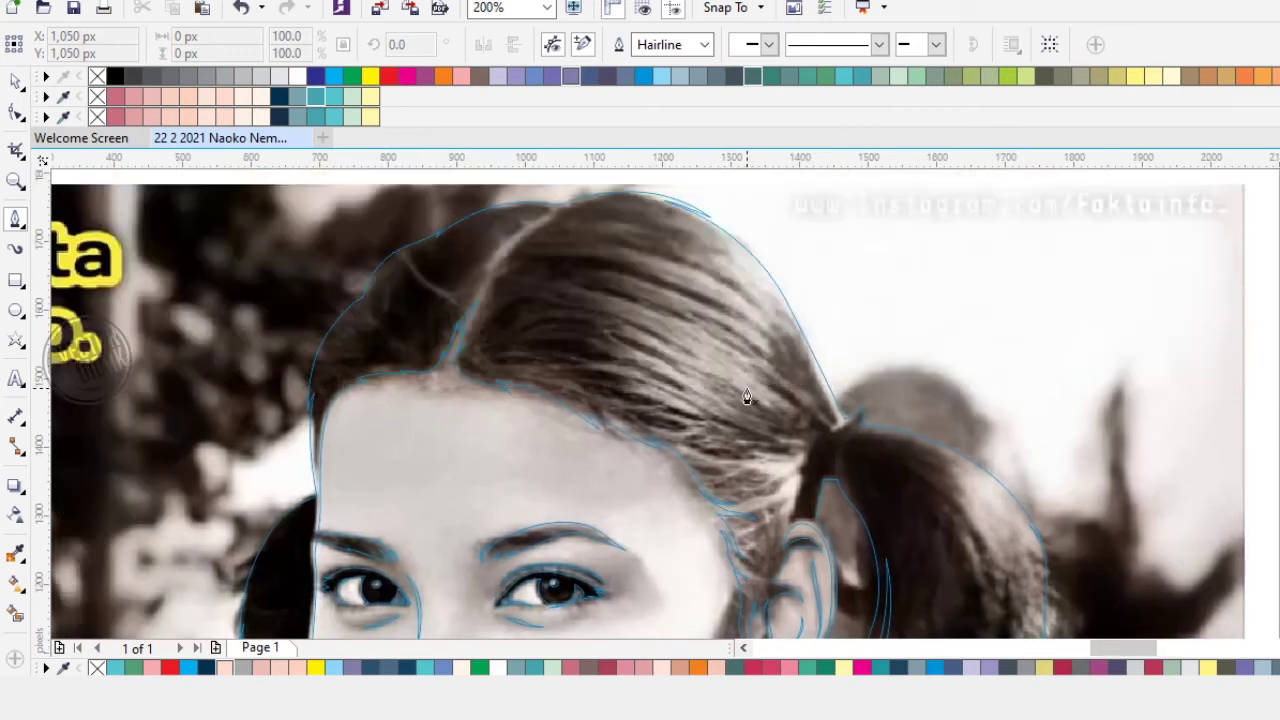
pyautogui.scroll(2, 745, 445)
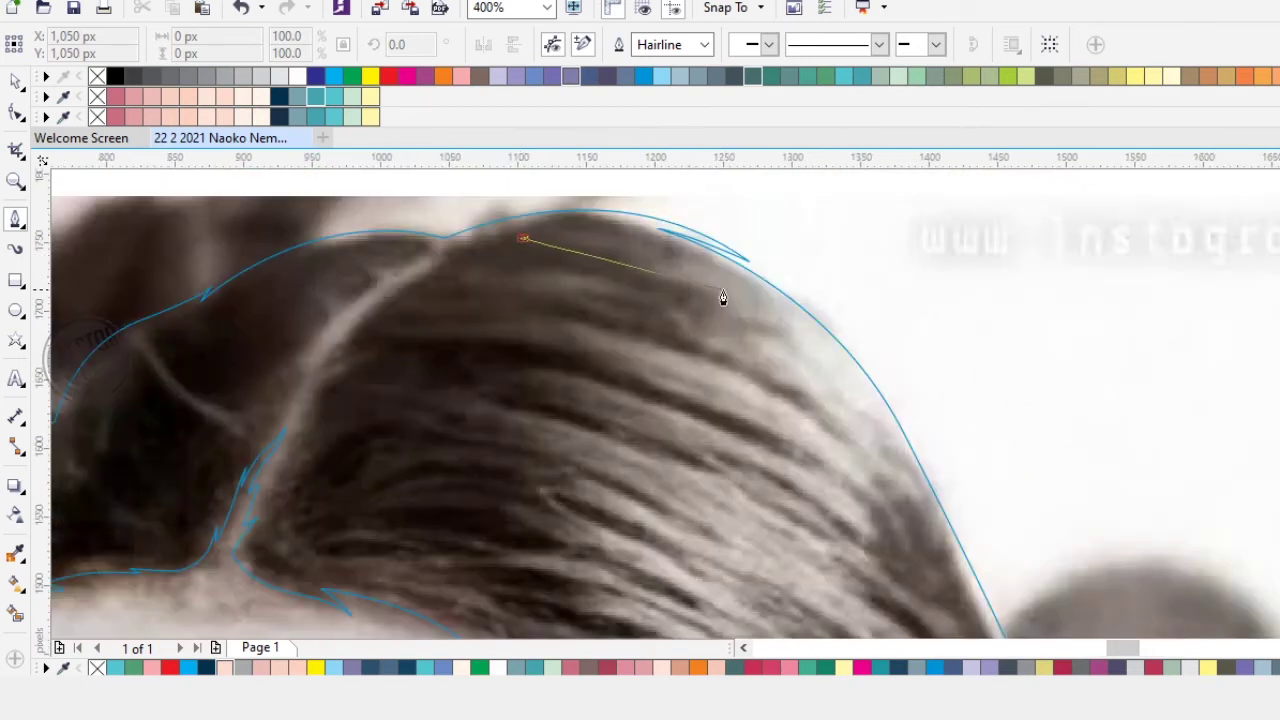
pyautogui.moveTo(741, 289); pyautogui.dragTo(855, 367)
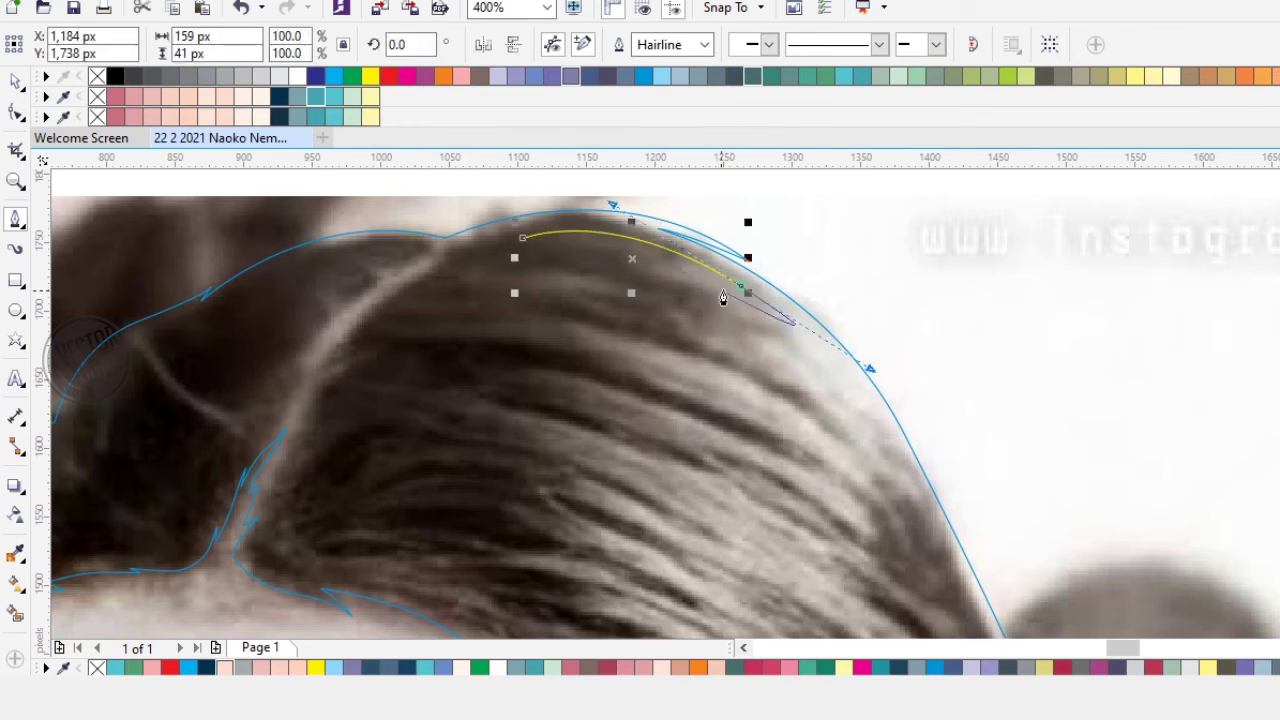
pyautogui.moveTo(522, 239); pyautogui.dragTo(638, 231)
pyautogui.moveTo(753, 298); pyautogui.dragTo(646, 248)
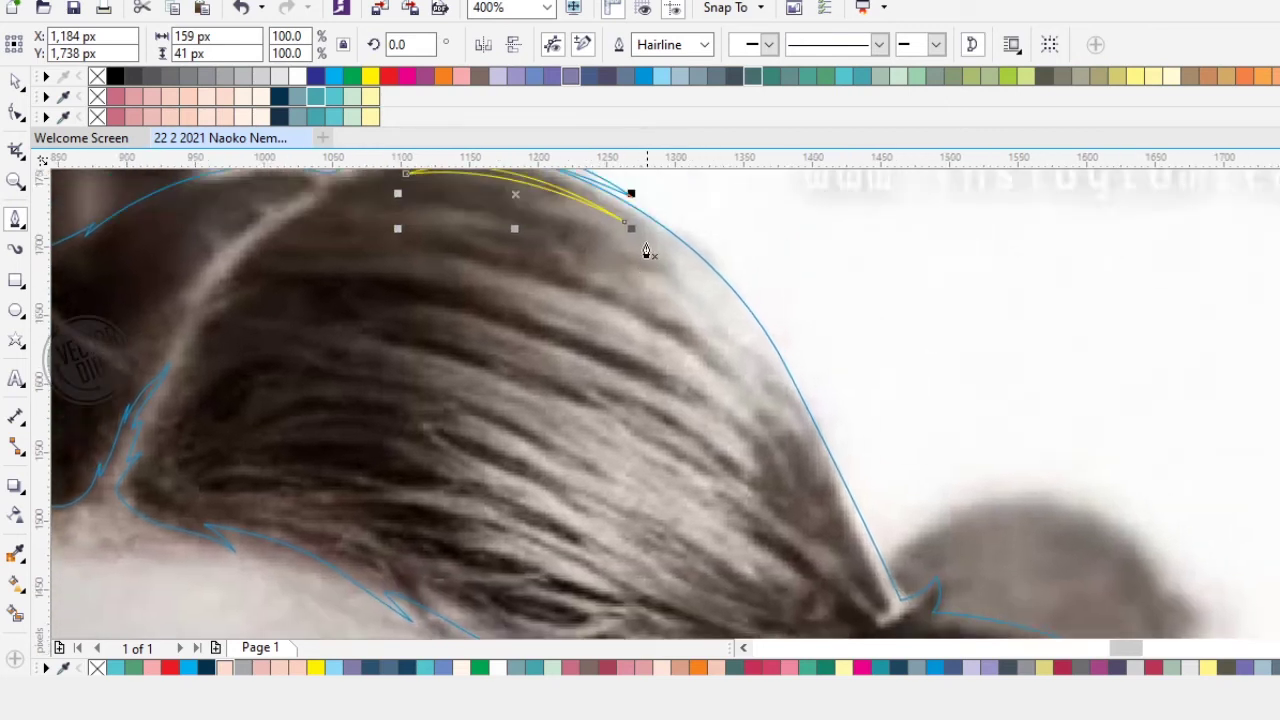
# Step: Start a second hair highlight with a long curve just inside the outer hair outline, turning back into narrow spikes, about 136 × 179 px
pyautogui.click(630, 220)
pyautogui.moveTo(814, 448); pyautogui.dragTo(863, 546)
pyautogui.press('Escape')
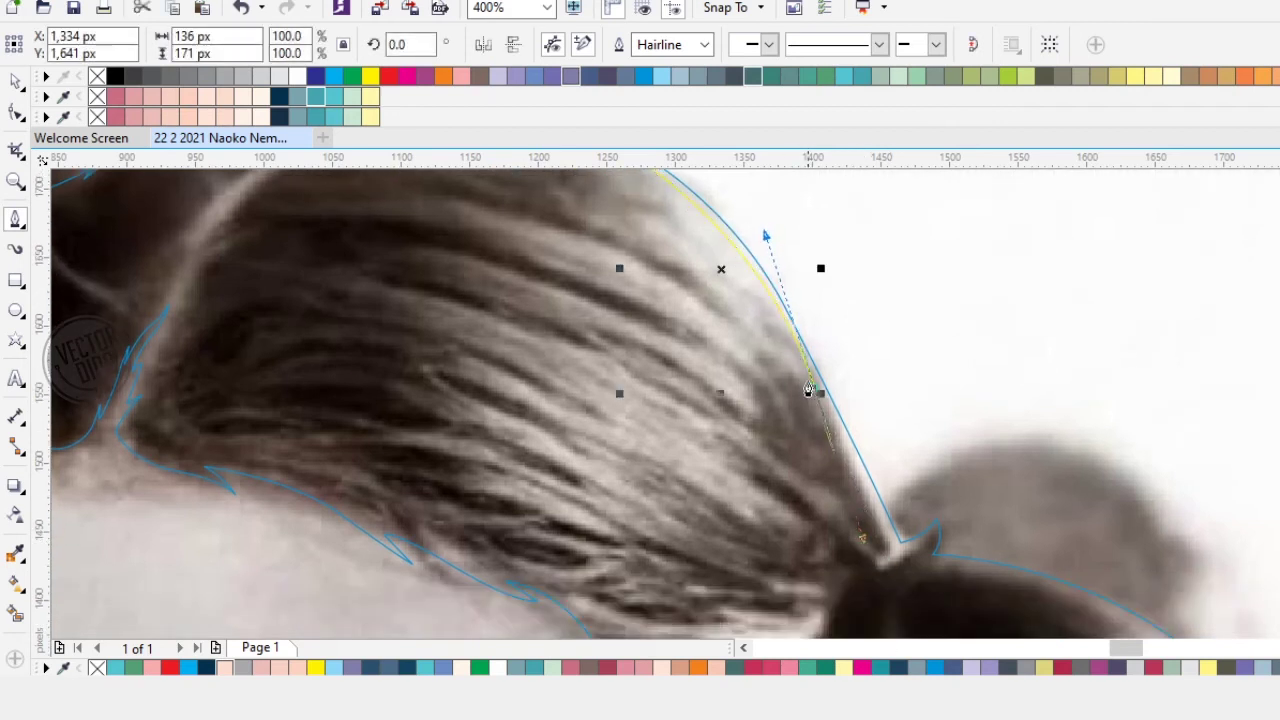
pyautogui.scroll(2, 760, 360)
pyautogui.moveTo(758, 387); pyautogui.dragTo(722, 350)
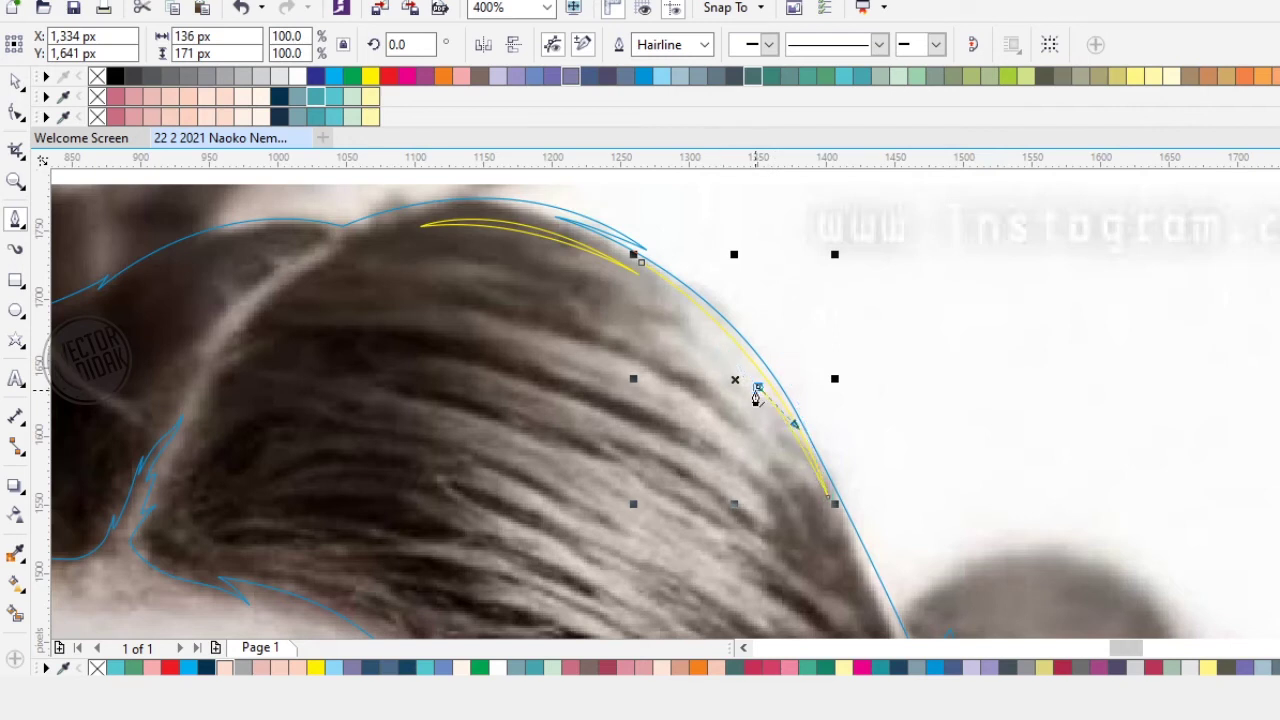
pyautogui.scroll(-2, 757, 397)
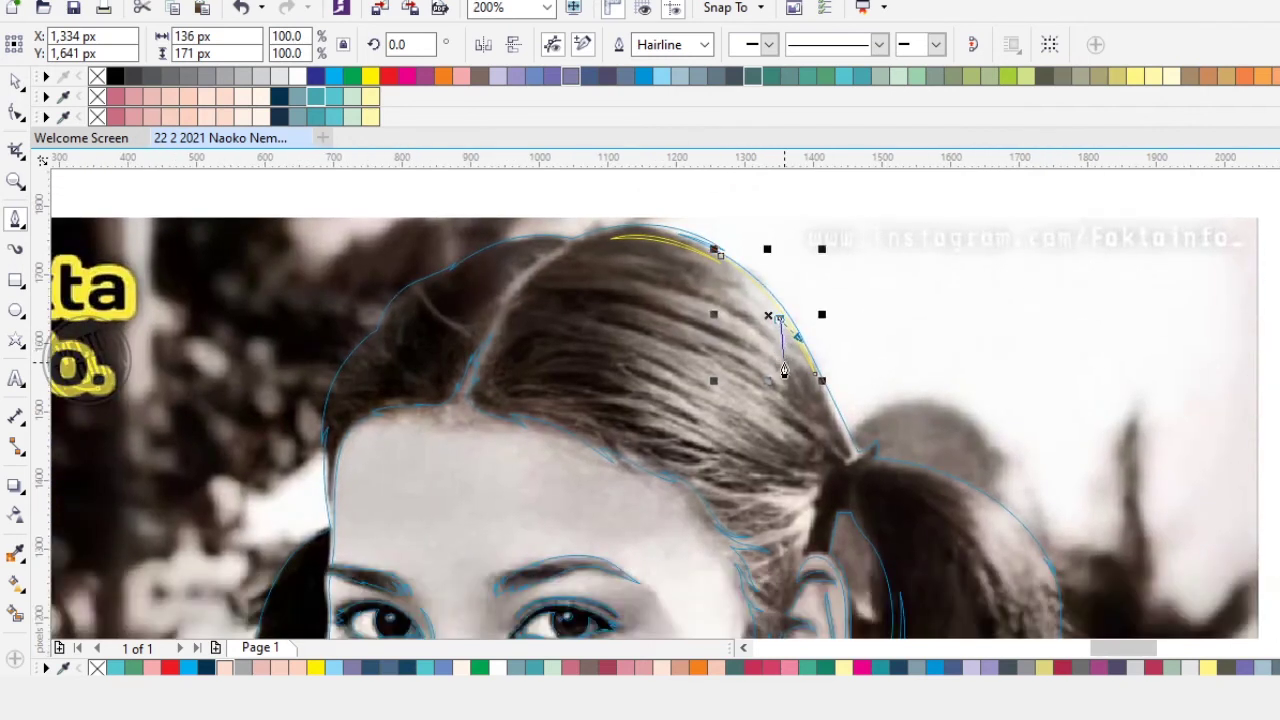
pyautogui.scroll(1, 784, 370)
pyautogui.scroll(1, 822, 380)
pyautogui.moveTo(882, 523); pyautogui.dragTo(893, 527)
pyautogui.keyDown('alt'); pyautogui.click(848, 413); pyautogui.keyUp('alt')
pyautogui.moveTo(797, 385); pyautogui.dragTo(874, 501)
# Step: Add a long pointed notch following the next dark strand to the highlight outline, extending it to about 136 × 191 px
pyautogui.moveTo(741, 315); pyautogui.dragTo(657, 246)
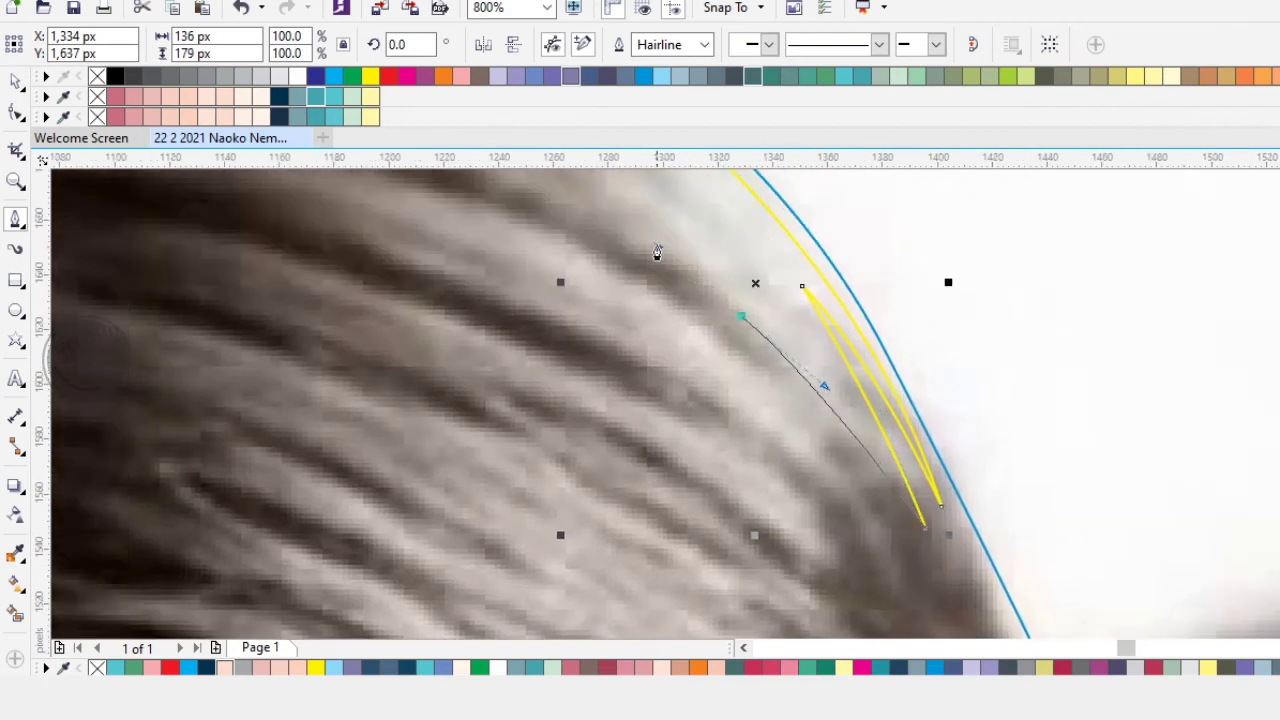
pyautogui.click(591, 231)
pyautogui.moveTo(702, 319); pyautogui.dragTo(652, 235)
pyautogui.moveTo(746, 323); pyautogui.dragTo(824, 432)
pyautogui.click(831, 474)
pyautogui.moveTo(783, 394); pyautogui.dragTo(932, 543)
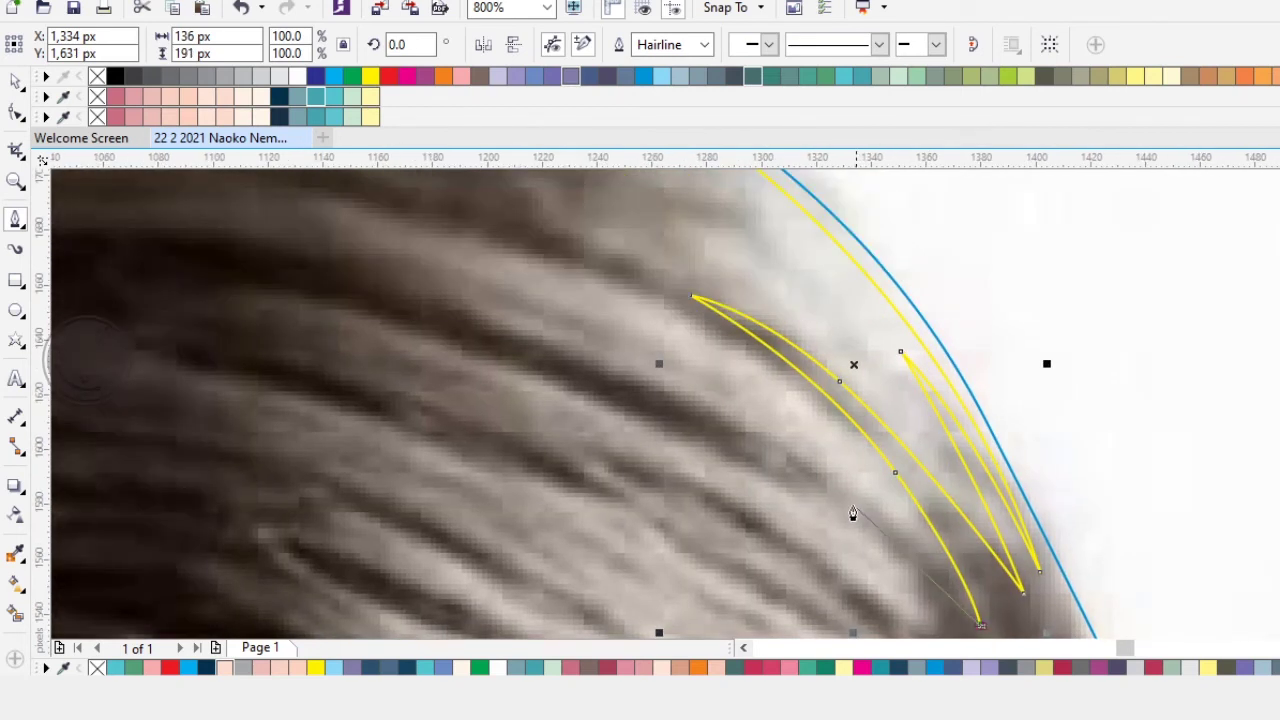
# Step: Extend the highlight's lower edge leftward along the strands with one thin notch, widening the outline to about 306 × 191 px
pyautogui.moveTo(833, 477); pyautogui.dragTo(700, 371)
pyautogui.click(549, 325)
pyautogui.scroll(-2, 685, 425)
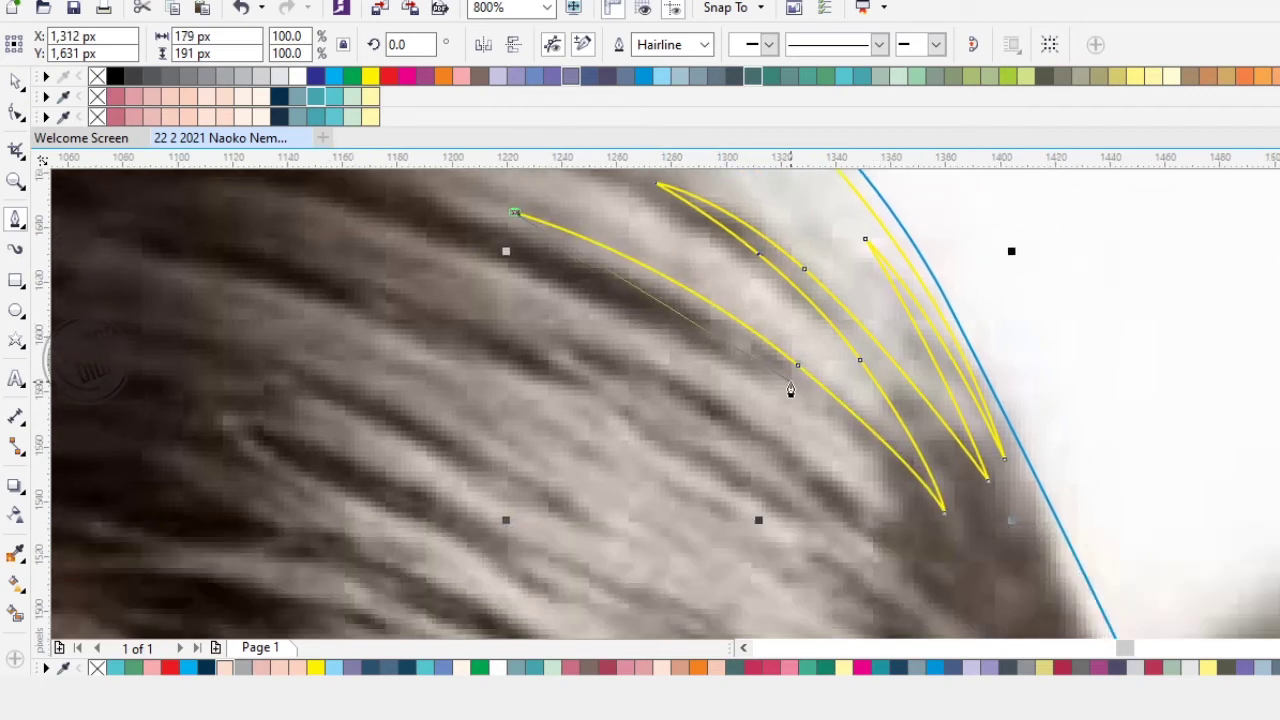
pyautogui.scroll(-2, 789, 398)
pyautogui.scroll(1, 783, 404)
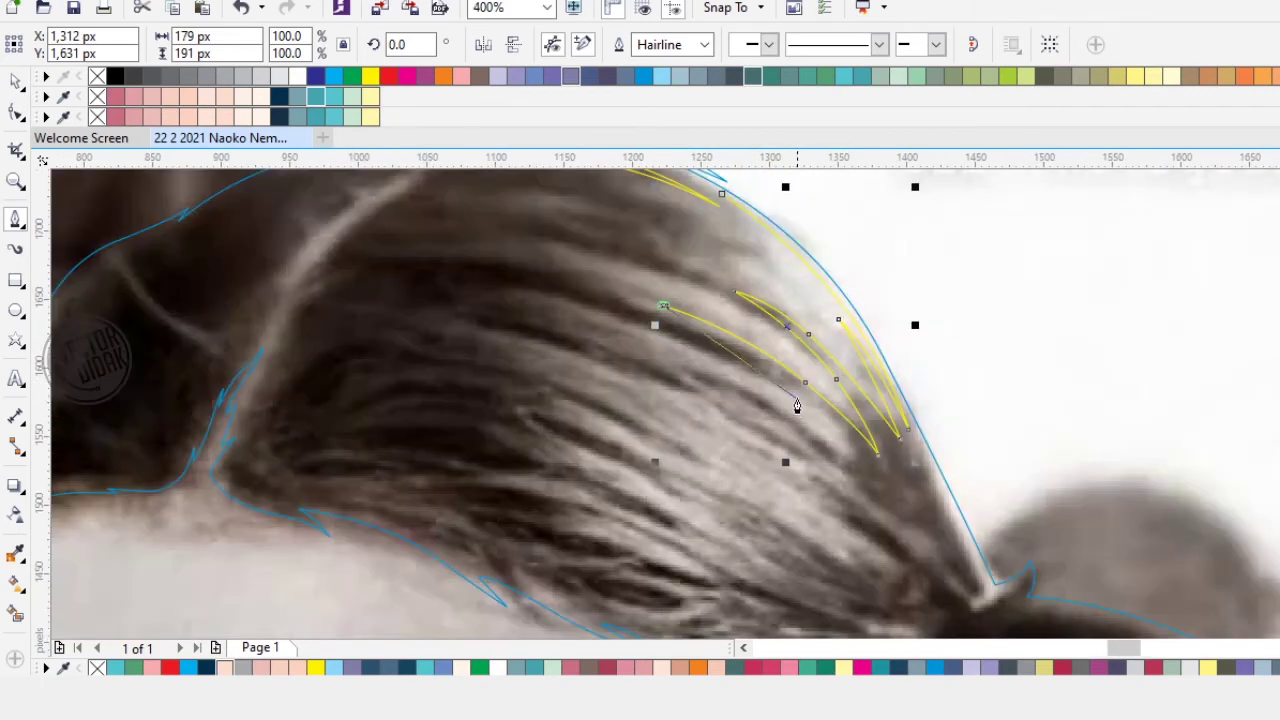
pyautogui.scroll(1, 797, 405)
pyautogui.moveTo(661, 352); pyautogui.dragTo(811, 478)
pyautogui.moveTo(886, 450); pyautogui.dragTo(946, 497)
pyautogui.keyDown('alt'); pyautogui.click(888, 452); pyautogui.keyUp('alt')
pyautogui.moveTo(844, 438); pyautogui.dragTo(917, 512)
pyautogui.moveTo(627, 371); pyautogui.dragTo(498, 332)
pyautogui.click(405, 320)
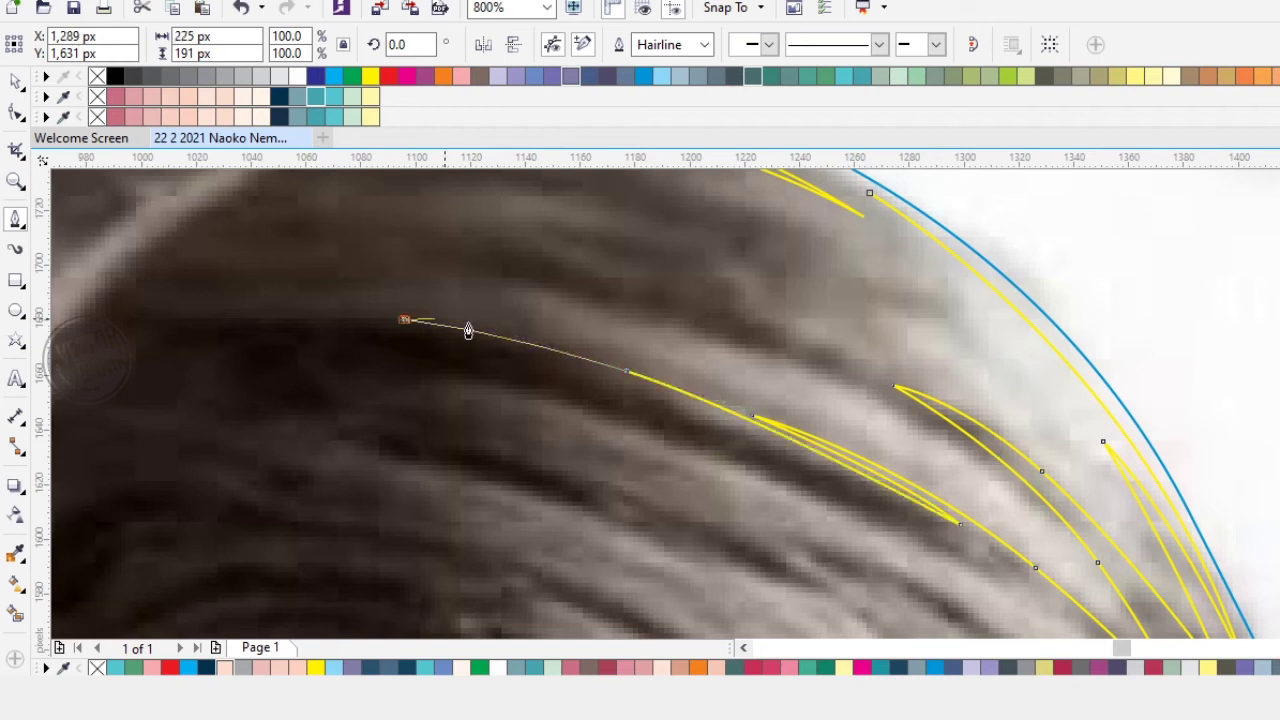
# Step: Split the highlight's left tip with a thin notch and trace its upper edge back along the light strand
pyautogui.moveTo(675, 373); pyautogui.dragTo(786, 418)
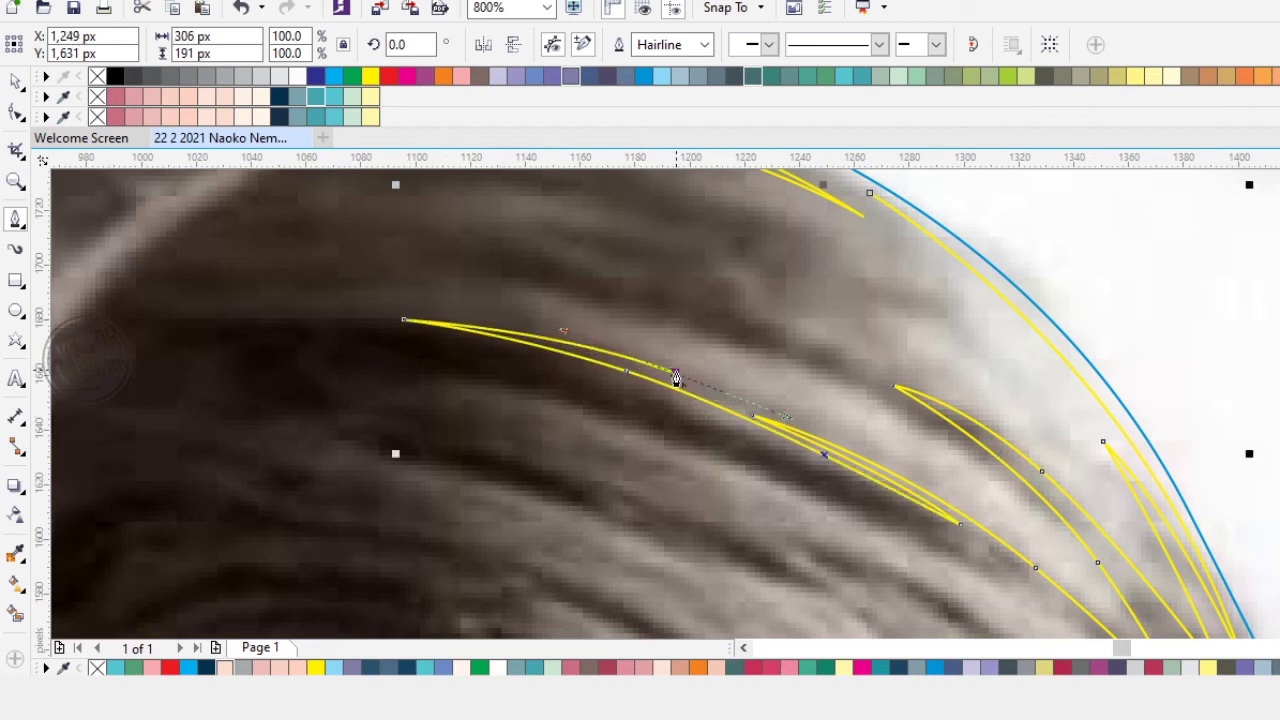
pyautogui.moveTo(433, 299); pyautogui.dragTo(314, 287)
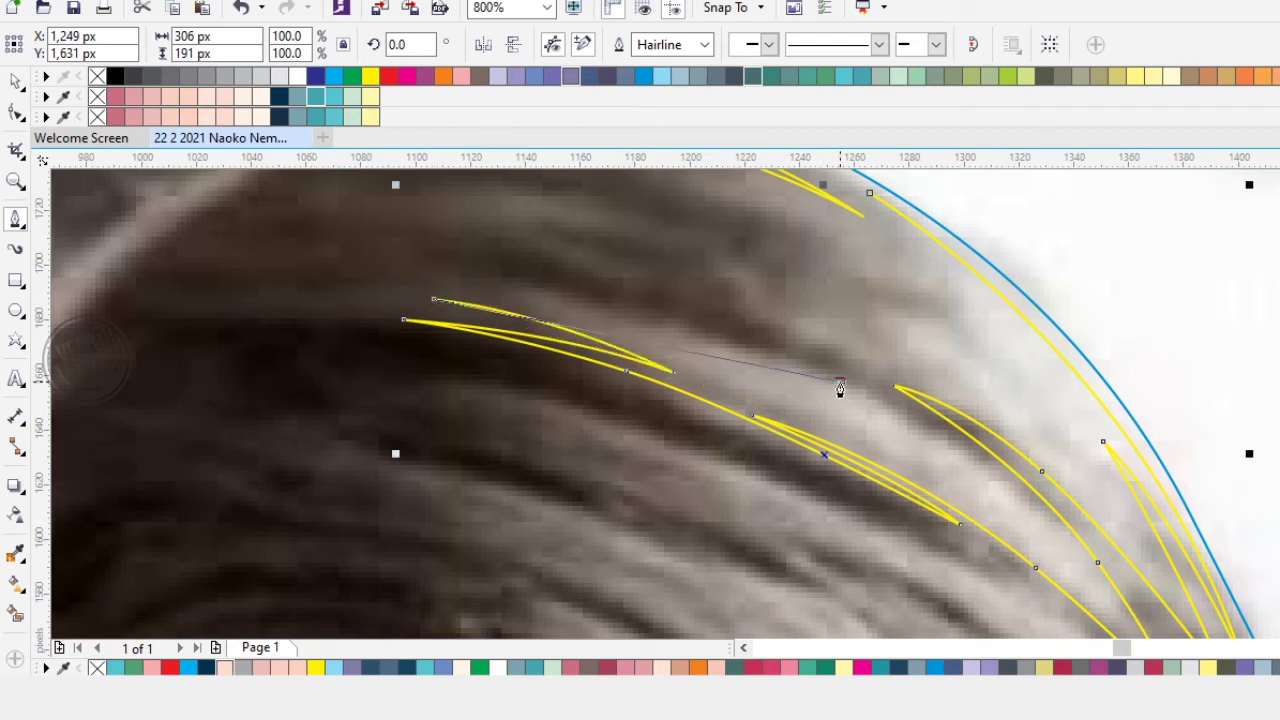
pyautogui.moveTo(979, 453); pyautogui.dragTo(1000, 478)
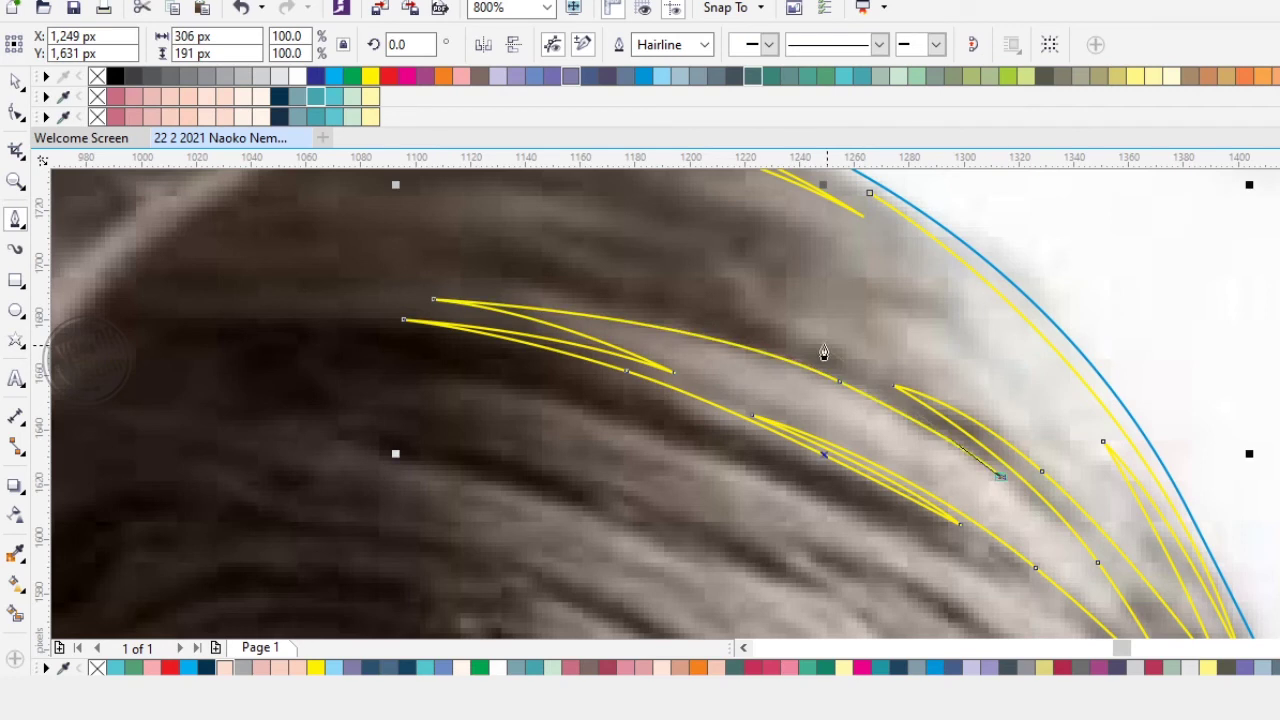
# Step: Trace jagged strand spikes along the upper part of the highlight outline
pyautogui.moveTo(823, 352); pyautogui.dragTo(880, 445)
pyautogui.moveTo(774, 389); pyautogui.dragTo(646, 331)
pyautogui.click(782, 388)
pyautogui.moveTo(838, 420); pyautogui.dragTo(658, 334)
pyautogui.moveTo(869, 392); pyautogui.dragTo(968, 442)
pyautogui.click(869, 392)
pyautogui.moveTo(662, 268); pyautogui.dragTo(614, 291)
pyautogui.scroll(-3, 744, 362)
pyautogui.hscroll(4, 744, 362)
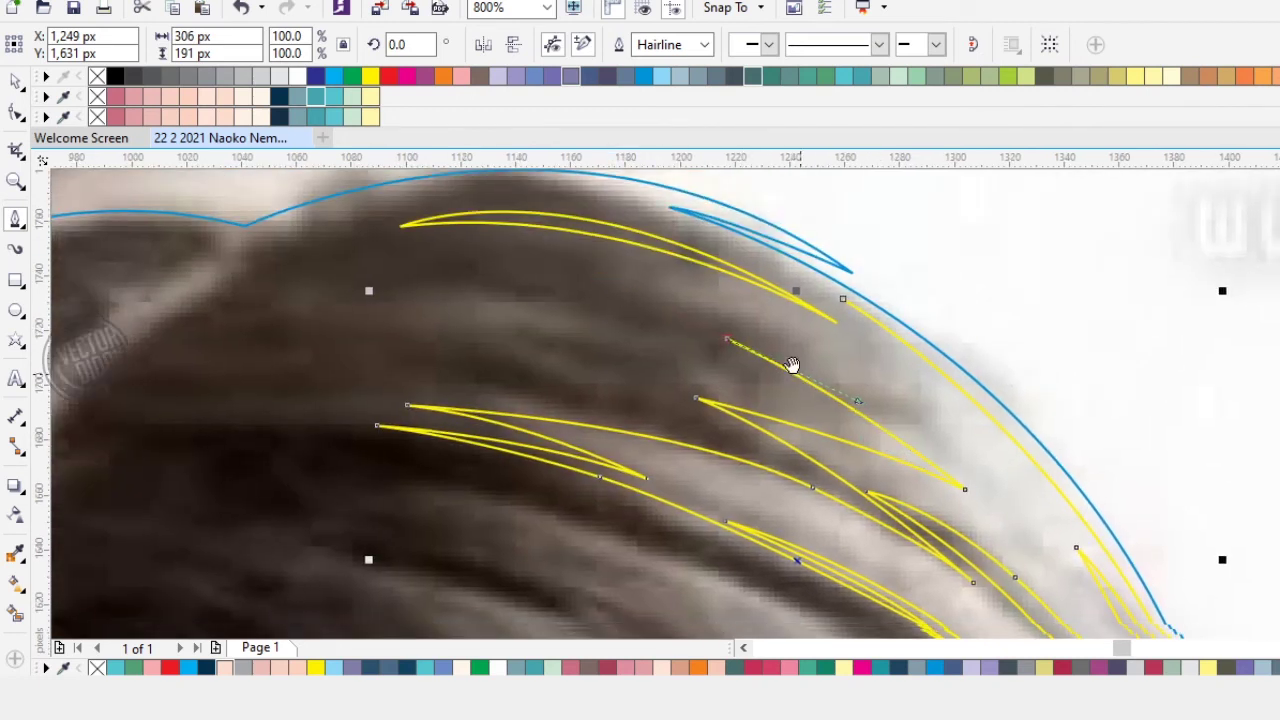
# Step: Redo the last spike and close the highlight outline with pointed strands near the crown, about 306 × 201 px overall
pyautogui.moveTo(807, 357); pyautogui.dragTo(894, 440)
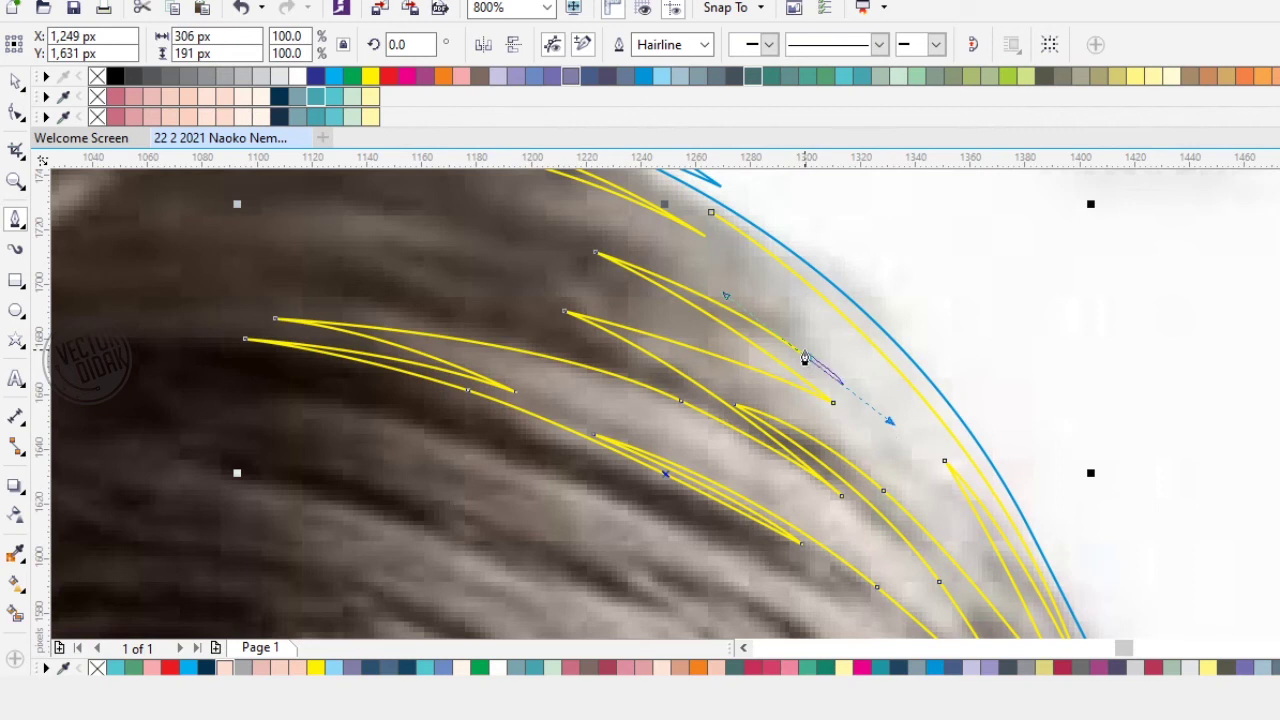
pyautogui.hotkey('ctrl', 'z')
pyautogui.click(807, 359)
pyautogui.moveTo(778, 298); pyautogui.dragTo(811, 398)
pyautogui.scroll(1, 772, 384)
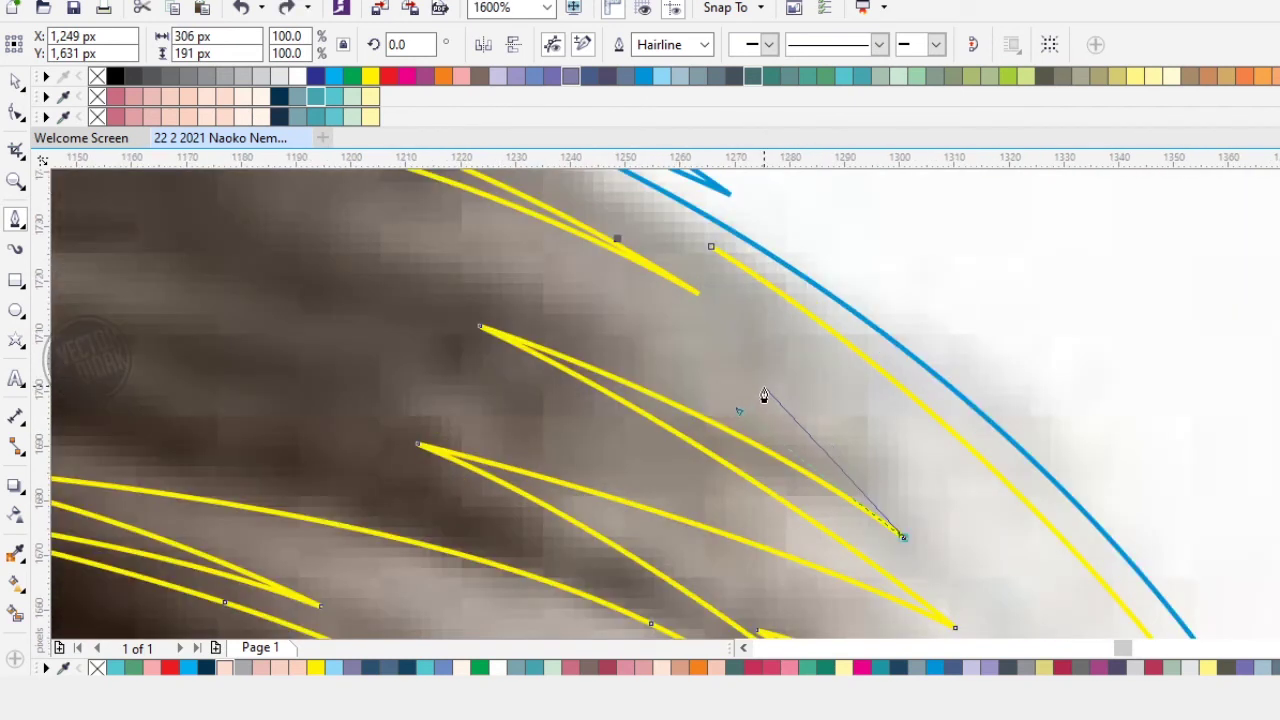
pyautogui.scroll(-1, 764, 390)
pyautogui.moveTo(676, 352); pyautogui.dragTo(562, 292)
pyautogui.click(545, 290)
pyautogui.moveTo(806, 404); pyautogui.dragTo(898, 472)
pyautogui.moveTo(737, 319); pyautogui.dragTo(798, 380)
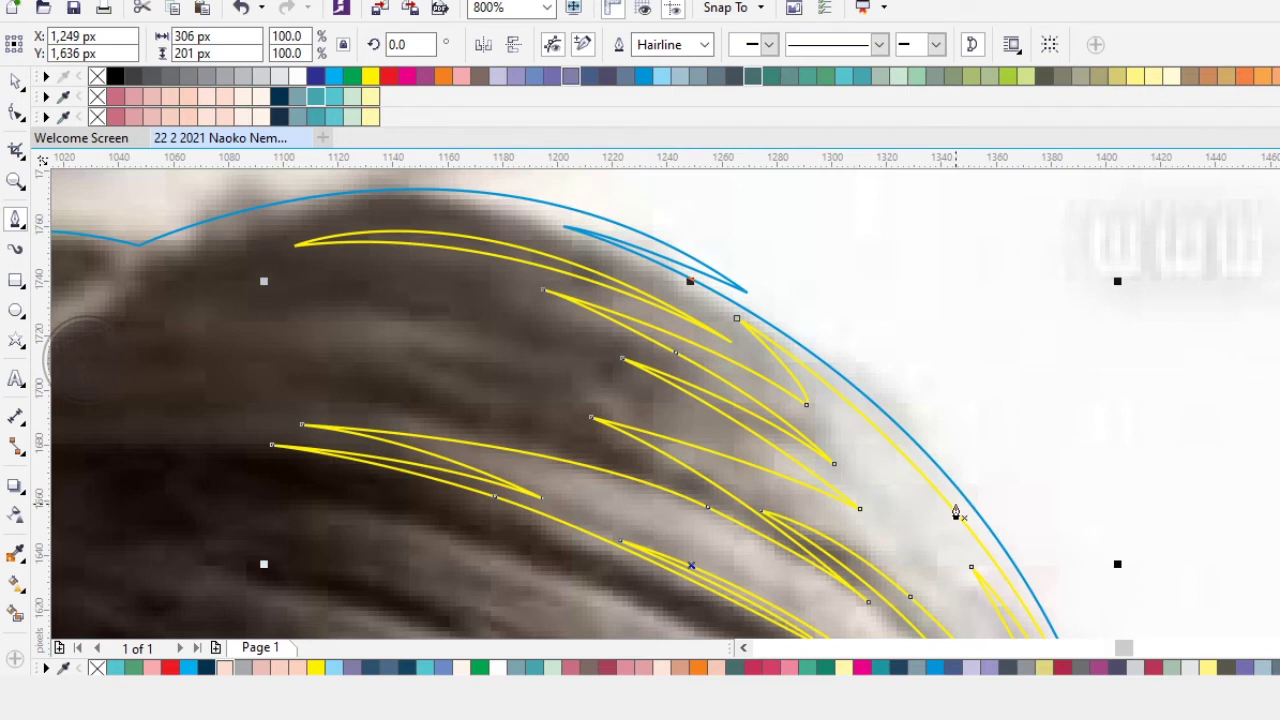
# Step: Select the new hair highlight shapes together with the portrait line art and cut them out of the hair
pyautogui.scroll(-3, 956, 513)
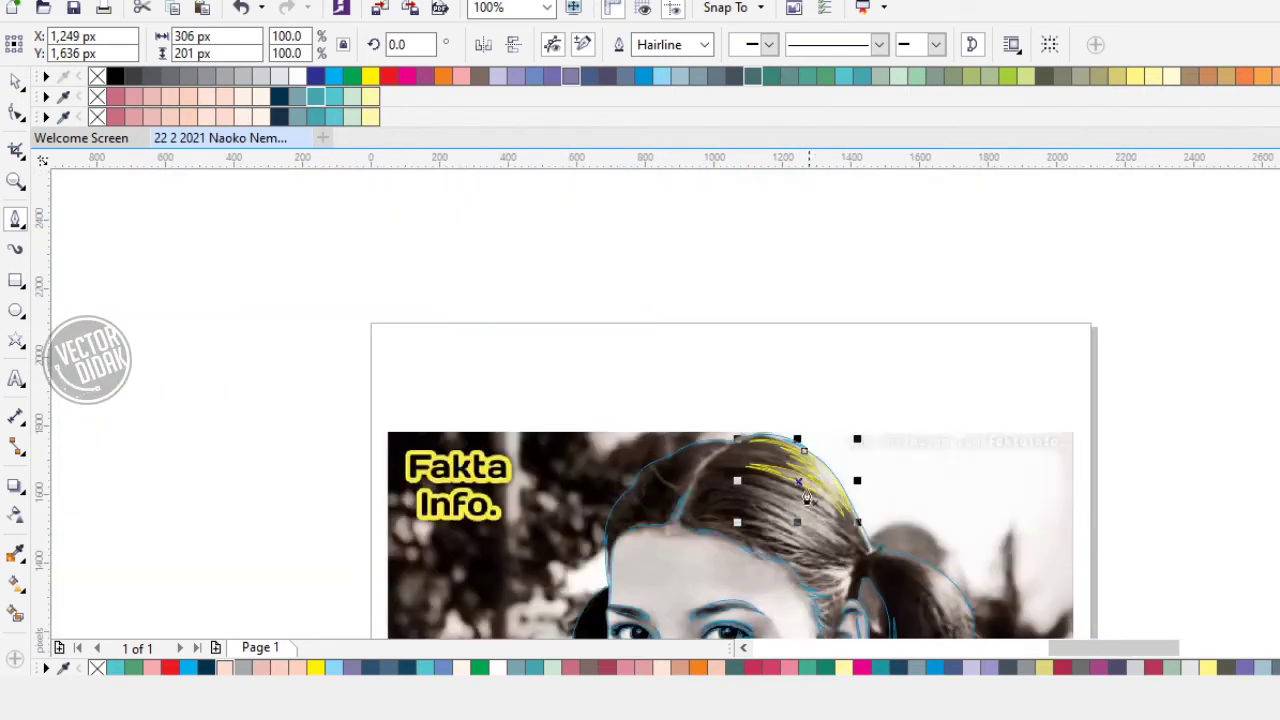
pyautogui.click(15, 80)
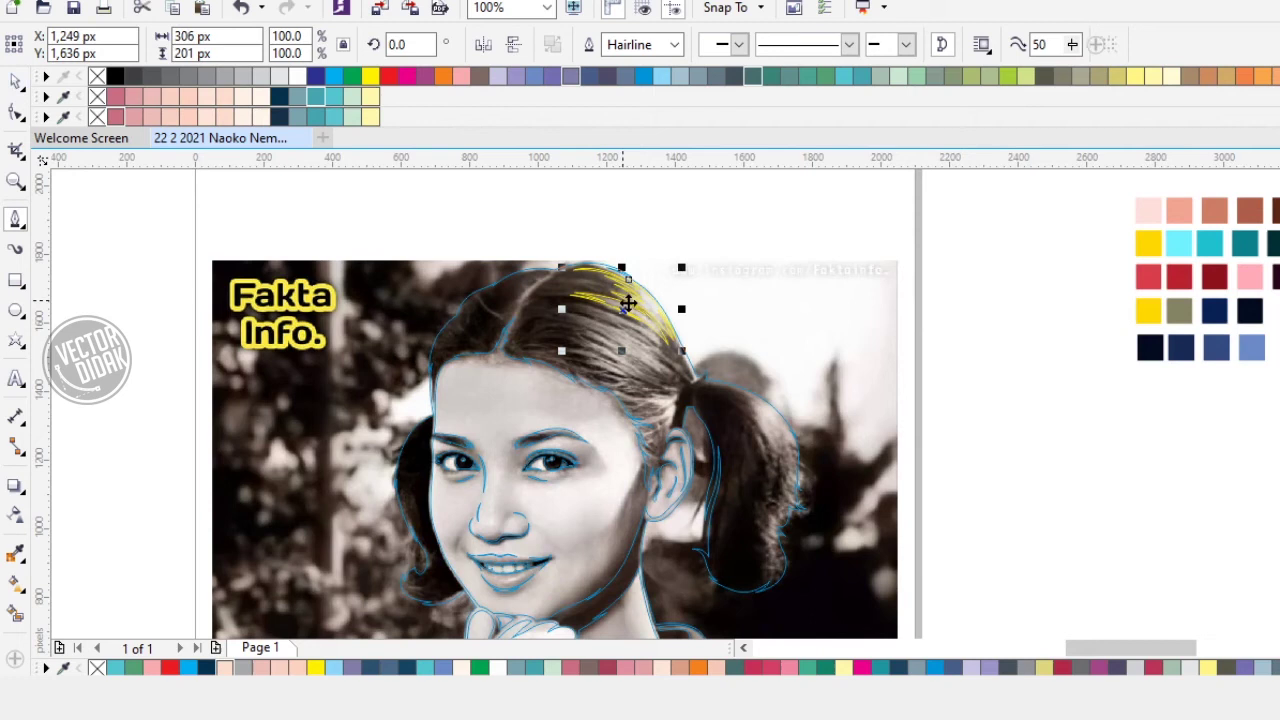
pyautogui.moveTo(507, 218)
pyautogui.mouseDown()
pyautogui.moveTo(745, 388)
pyautogui.moveTo(977, 451)
pyautogui.moveTo(1034, 434)
pyautogui.moveTo(1063, 442)
pyautogui.mouseUp()
pyautogui.keyDown('shift'); pyautogui.click(671, 388); pyautogui.keyUp('shift')
pyautogui.click(742, 45)
# Step: Check the highlights on a portrait copy beside the photo, filled dark navy with no outline, and delete the copy
pyautogui.click(278, 118)
pyautogui.rightClick(98, 117)
pyautogui.click(735, 249)
pyautogui.scroll(1, 994, 384)
pyautogui.click(1027, 414)
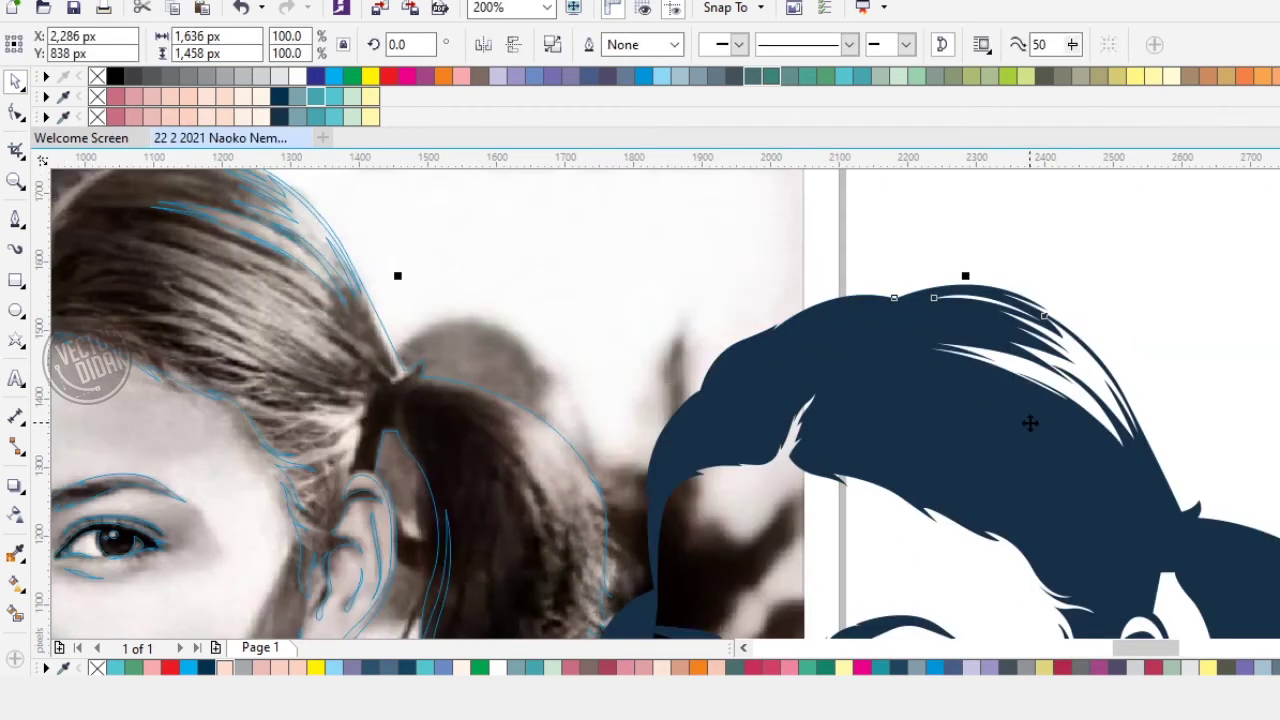
pyautogui.press('Delete')
# Step: Start another hair highlight below the finished ones with a long curved upper edge, about 227 × 86 px, using the Pen tool
pyautogui.click(15, 218)
pyautogui.scroll(2, 171, 260)
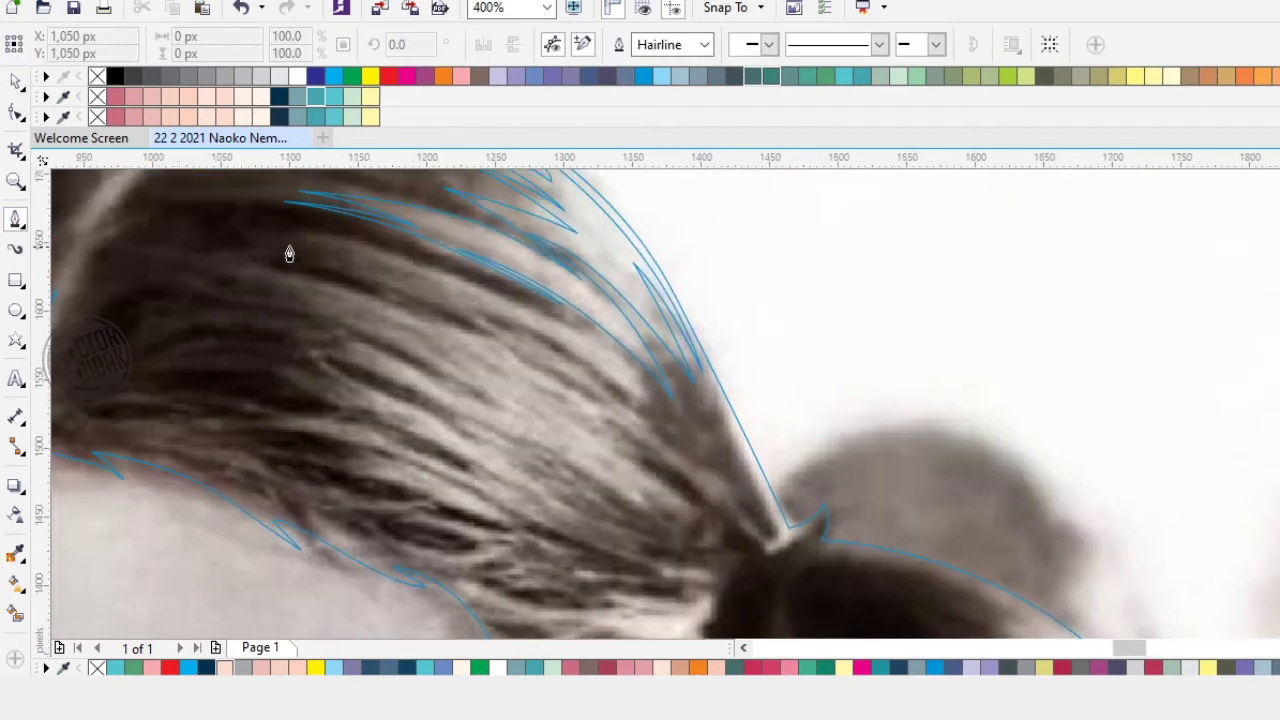
pyautogui.click(599, 347)
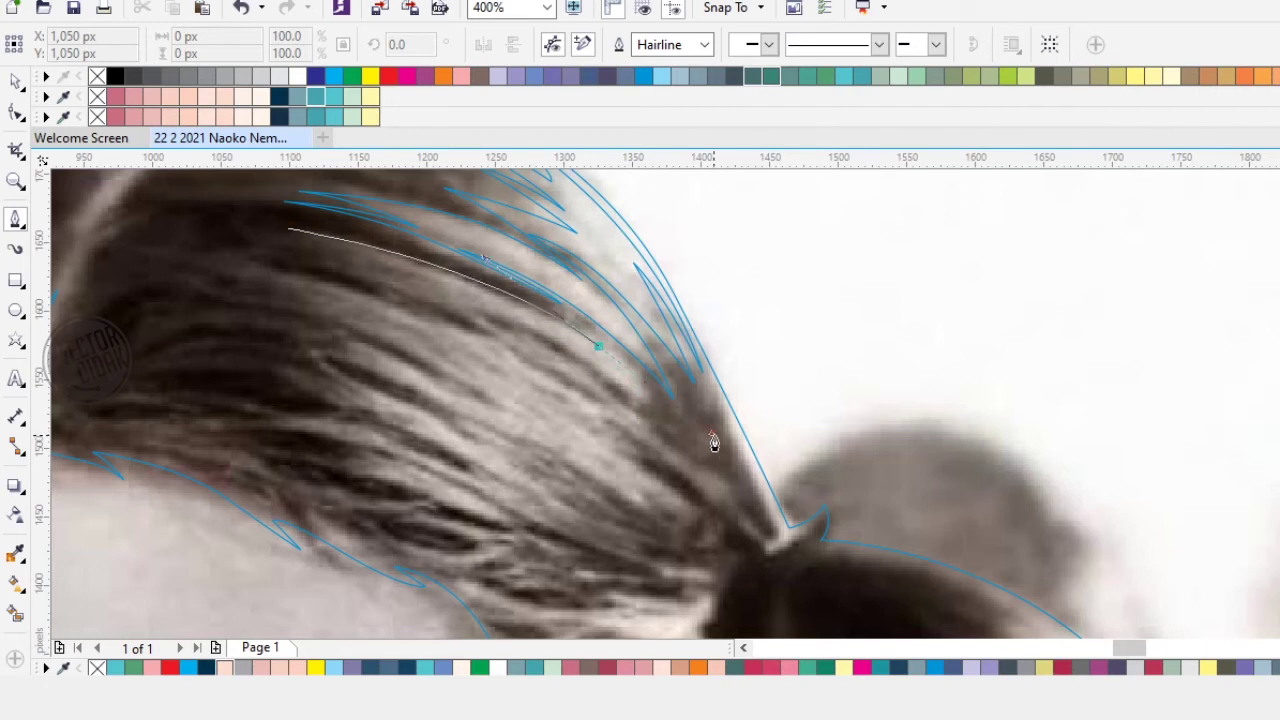
pyautogui.press('Escape')
pyautogui.scroll(1, 583, 344)
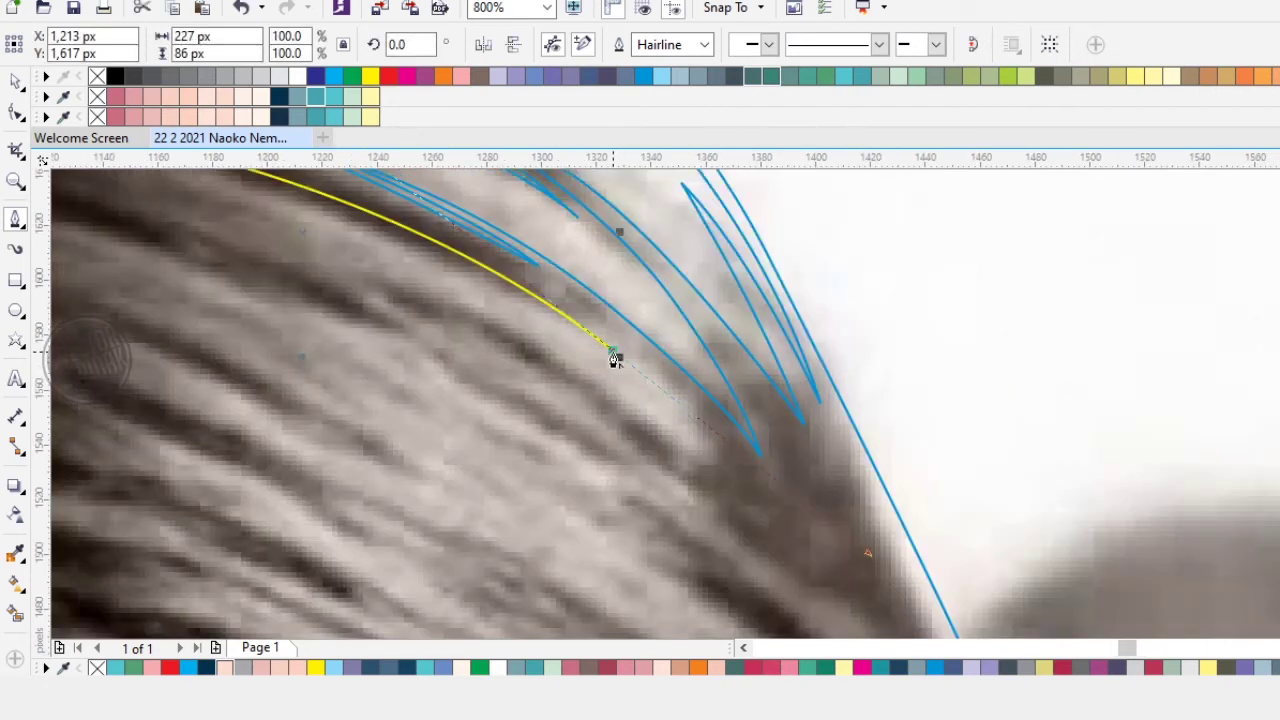
# Step: Add two small notches at the lower right end of the new highlight, extending its outline to about 276 × 144 px
pyautogui.moveTo(506, 245); pyautogui.dragTo(508, 245)
pyautogui.moveTo(714, 434); pyautogui.dragTo(769, 520)
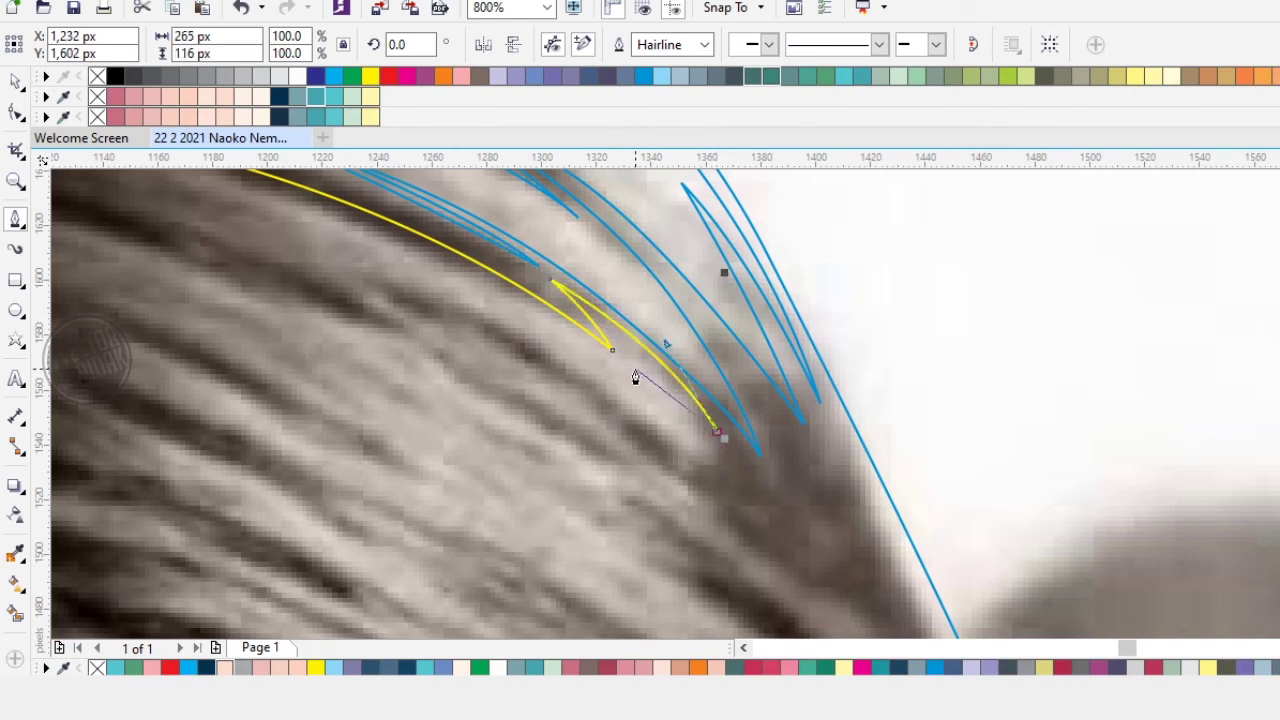
pyautogui.moveTo(617, 355); pyautogui.dragTo(635, 369)
pyautogui.moveTo(719, 478); pyautogui.dragTo(757, 474)
pyautogui.click(721, 395)
pyautogui.moveTo(600, 285); pyautogui.dragTo(785, 460)
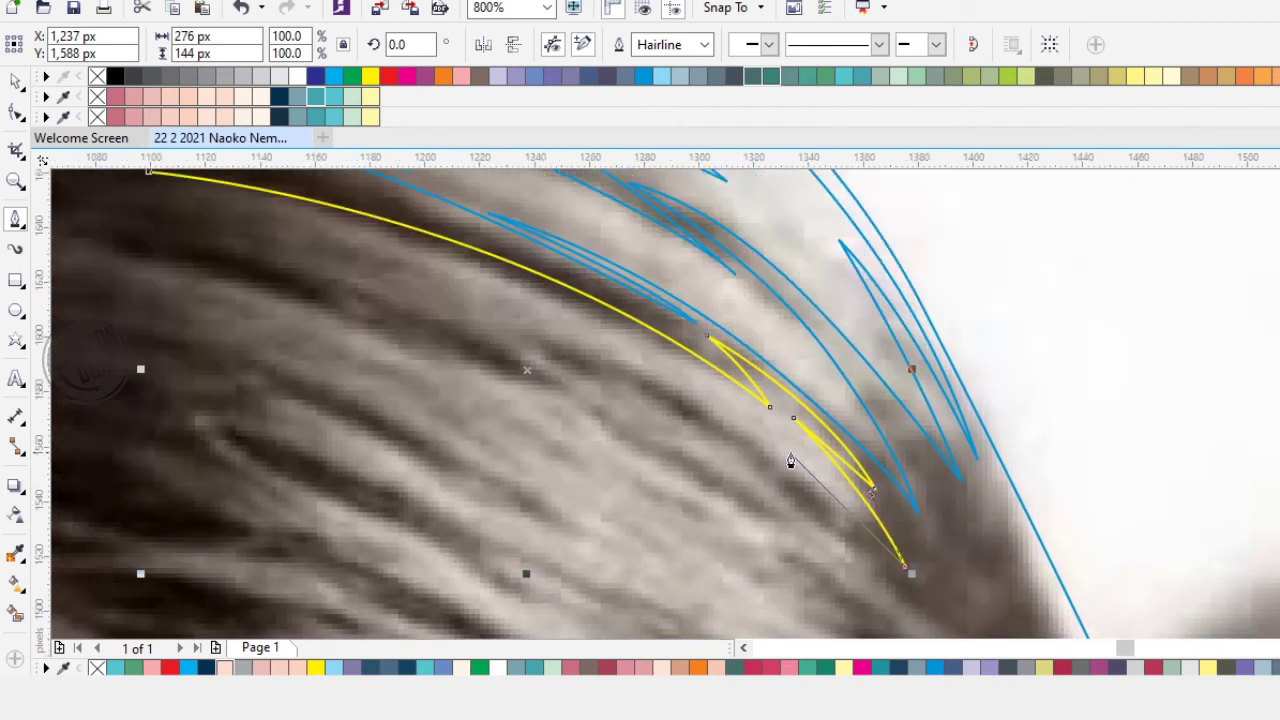
# Step: Trace the highlight's lower edge back along the strands to a pointed left tip, with one long notch in the middle
pyautogui.moveTo(632, 373); pyautogui.dragTo(486, 298)
pyautogui.click(438, 297)
pyautogui.click(667, 418)
pyautogui.moveTo(481, 356); pyautogui.dragTo(345, 293)
pyautogui.scroll(3, 351, 297)
pyautogui.click(488, 433)
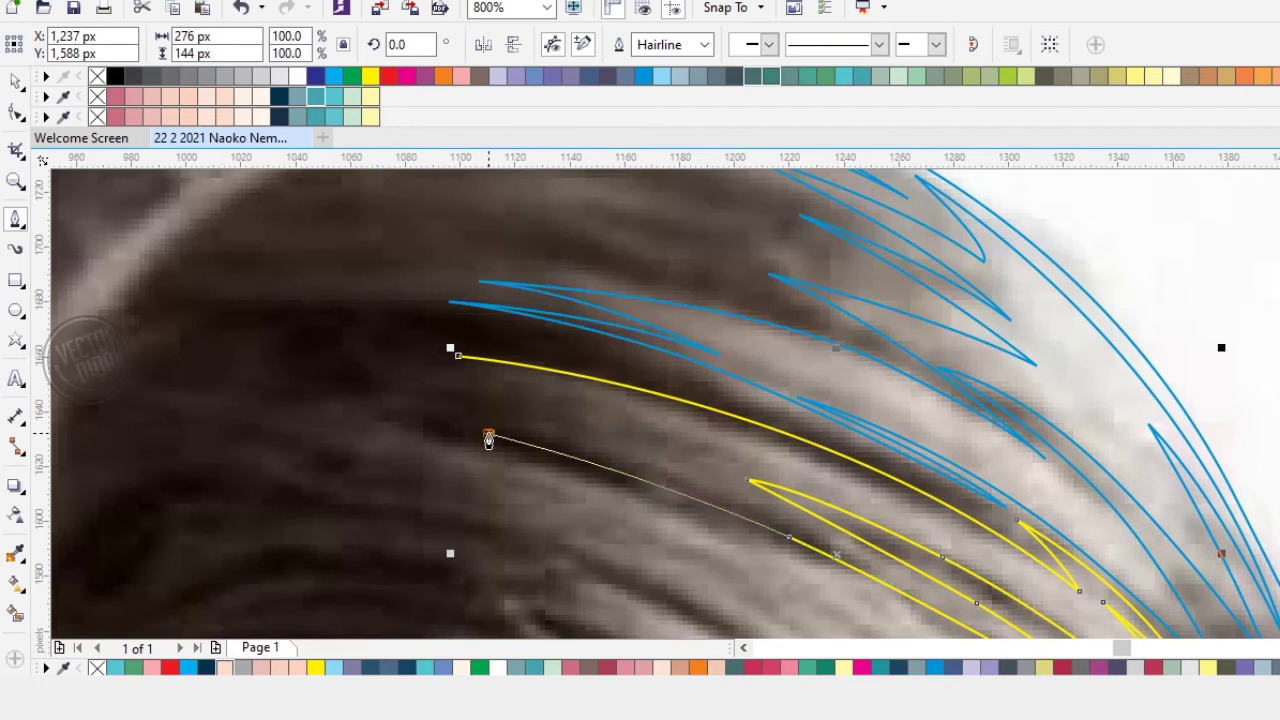
# Step: Redo the notch at the highlight's left tip, add a second notch above it, and close the outline
pyautogui.click(708, 492)
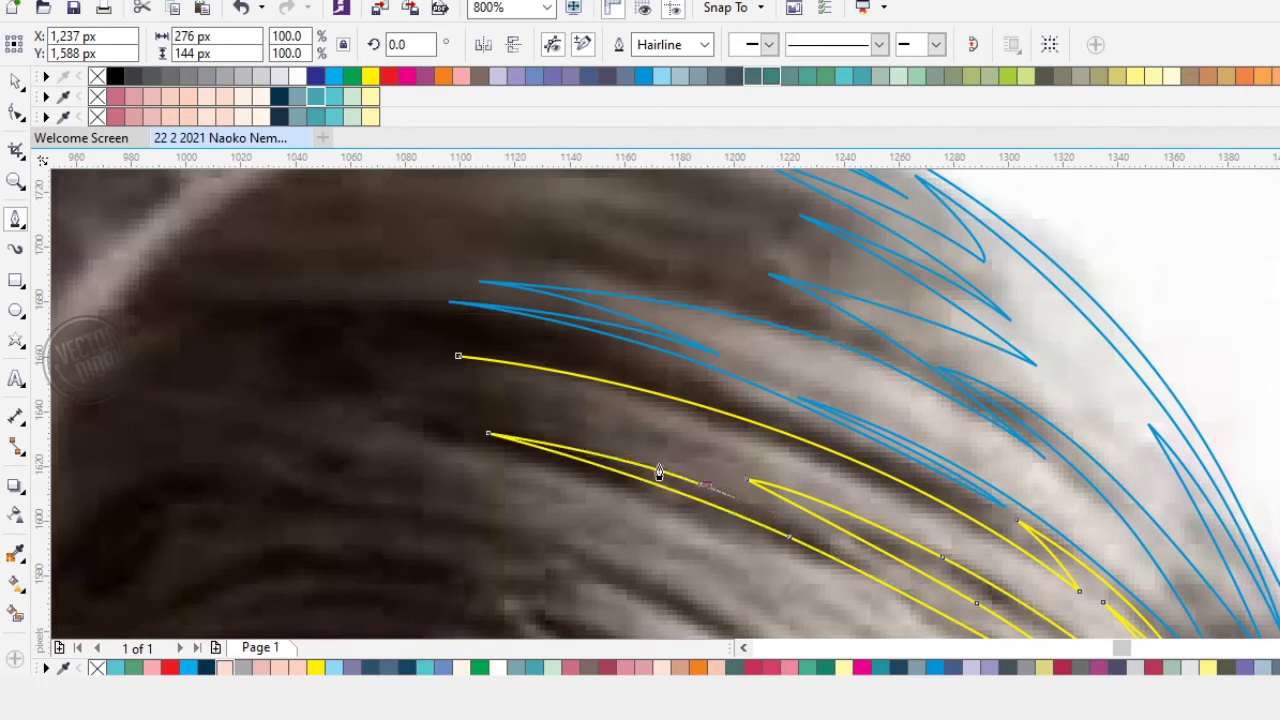
pyautogui.hotkey('ctrl', 'z')
pyautogui.moveTo(520, 397); pyautogui.dragTo(420, 353)
pyautogui.click(702, 487)
pyautogui.click(700, 486)
pyautogui.moveTo(537, 421); pyautogui.dragTo(466, 408)
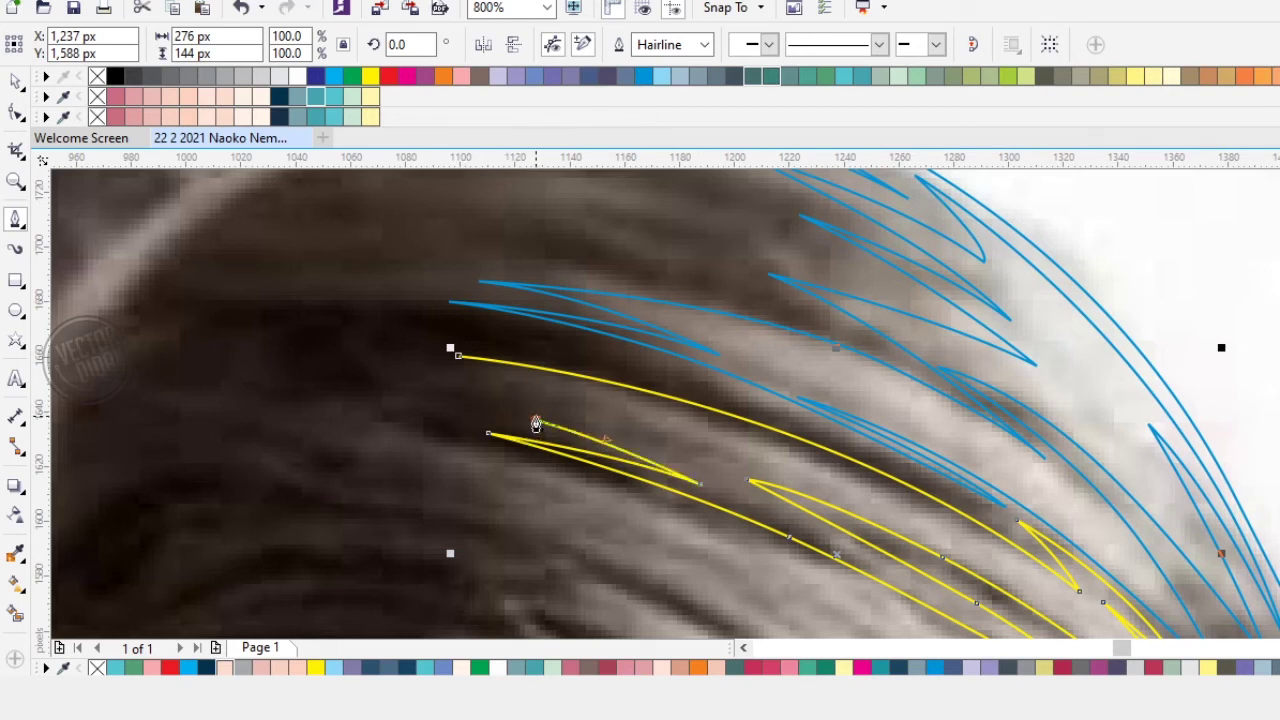
pyautogui.moveTo(806, 483); pyautogui.dragTo(911, 533)
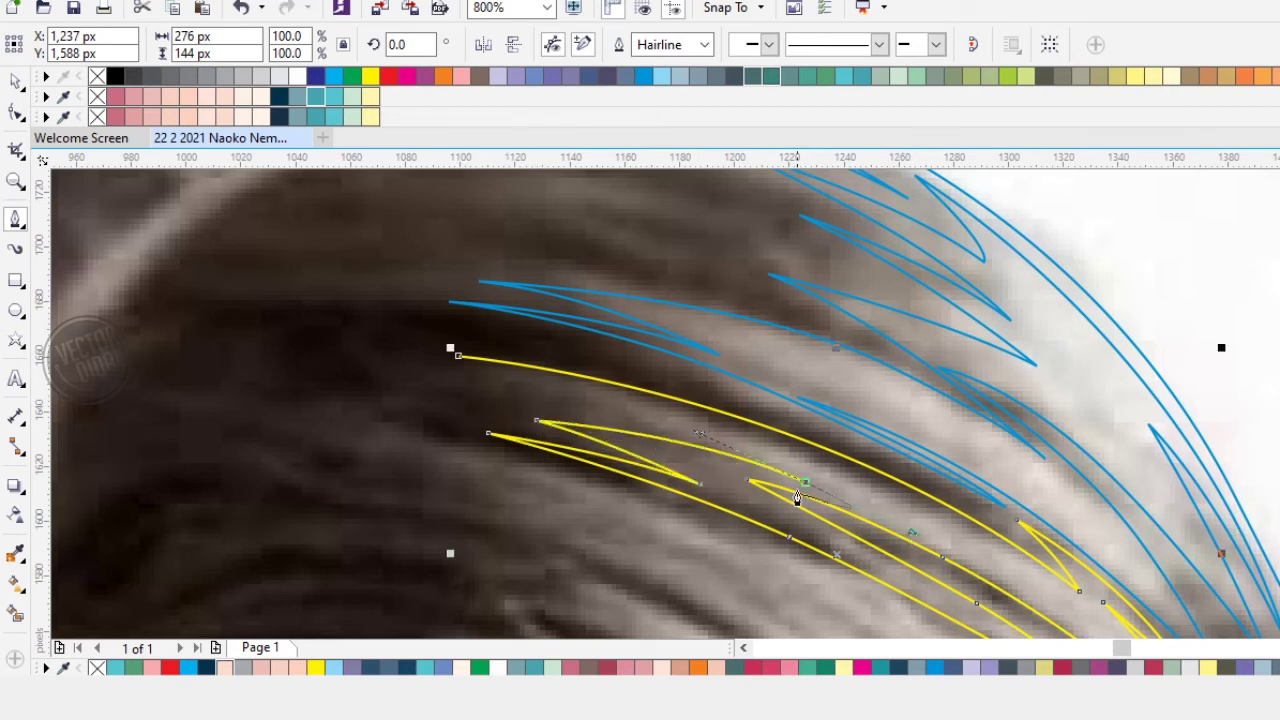
pyautogui.moveTo(457, 356); pyautogui.dragTo(702, 416)
# Step: Start another hair highlight below the finished ones with a long curved upper edge, about 321 × 145 px, using the Pen tool
pyautogui.scroll(-2, 457, 311)
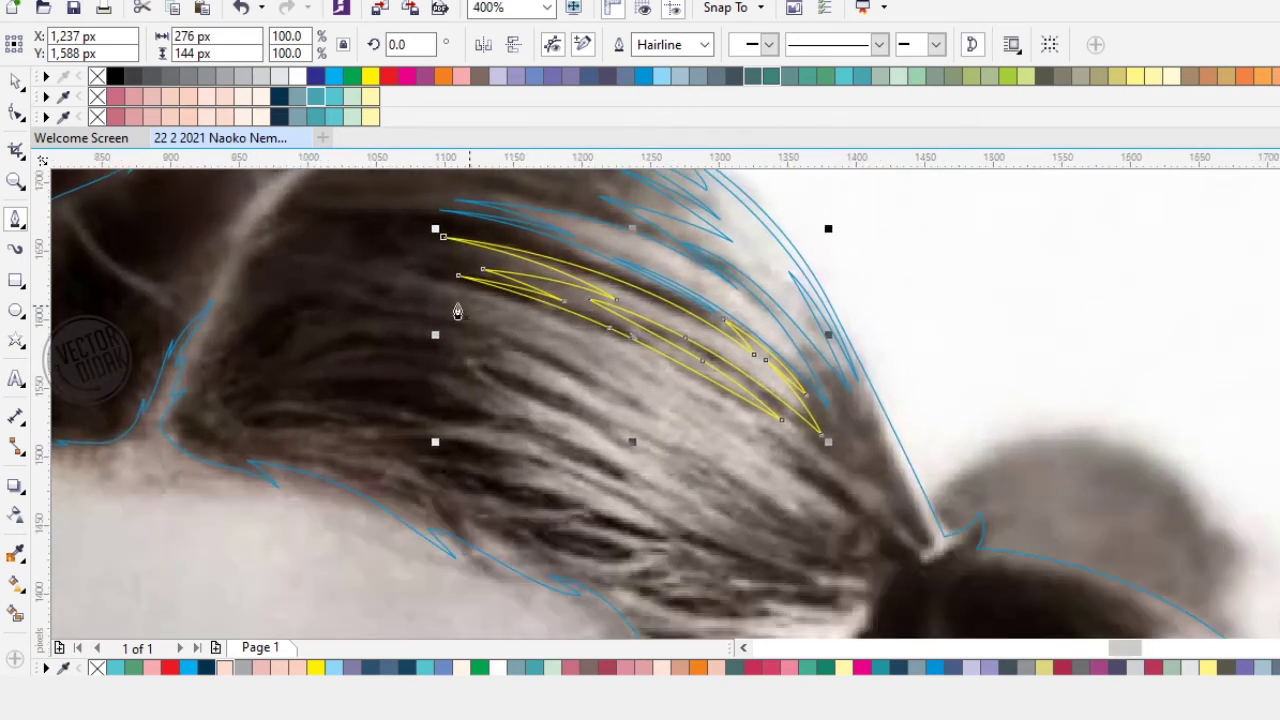
pyautogui.click(382, 276)
pyautogui.moveTo(707, 387); pyautogui.dragTo(838, 482)
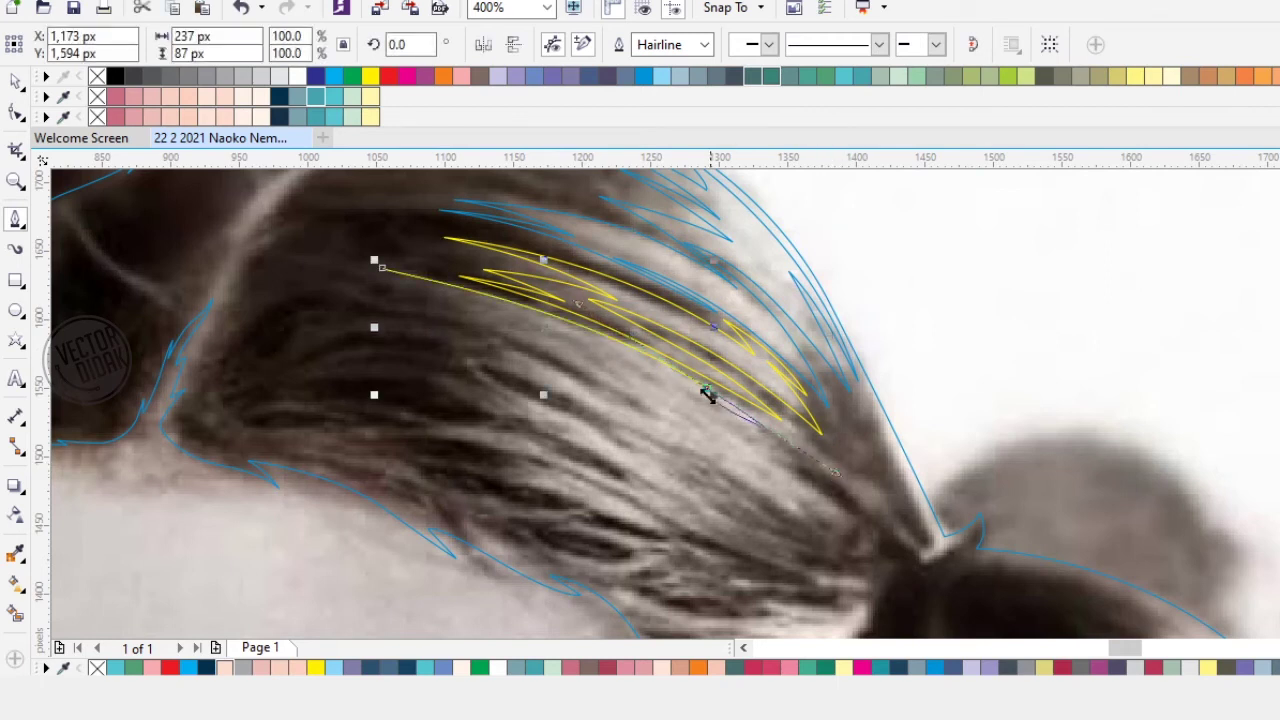
pyautogui.scroll(2, 574, 340)
pyautogui.moveTo(470, 285); pyautogui.dragTo(437, 285)
pyautogui.scroll(-2, 543, 320)
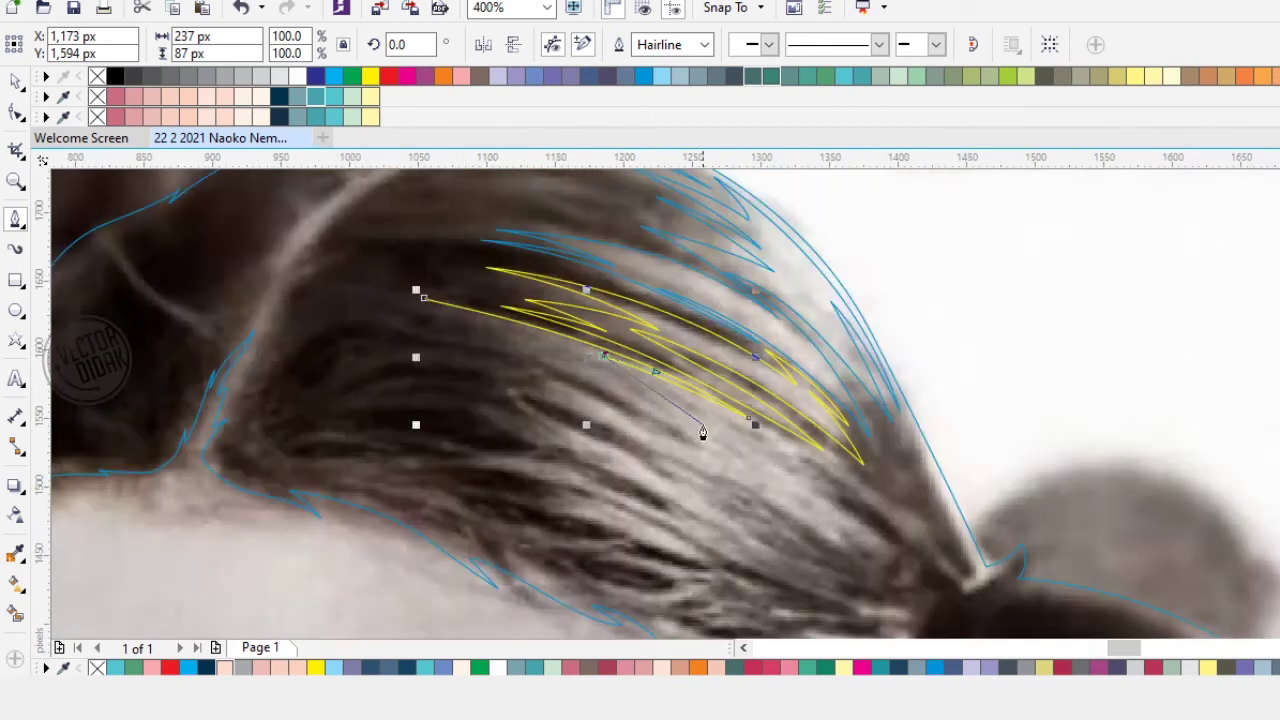
pyautogui.moveTo(732, 398); pyautogui.dragTo(786, 441)
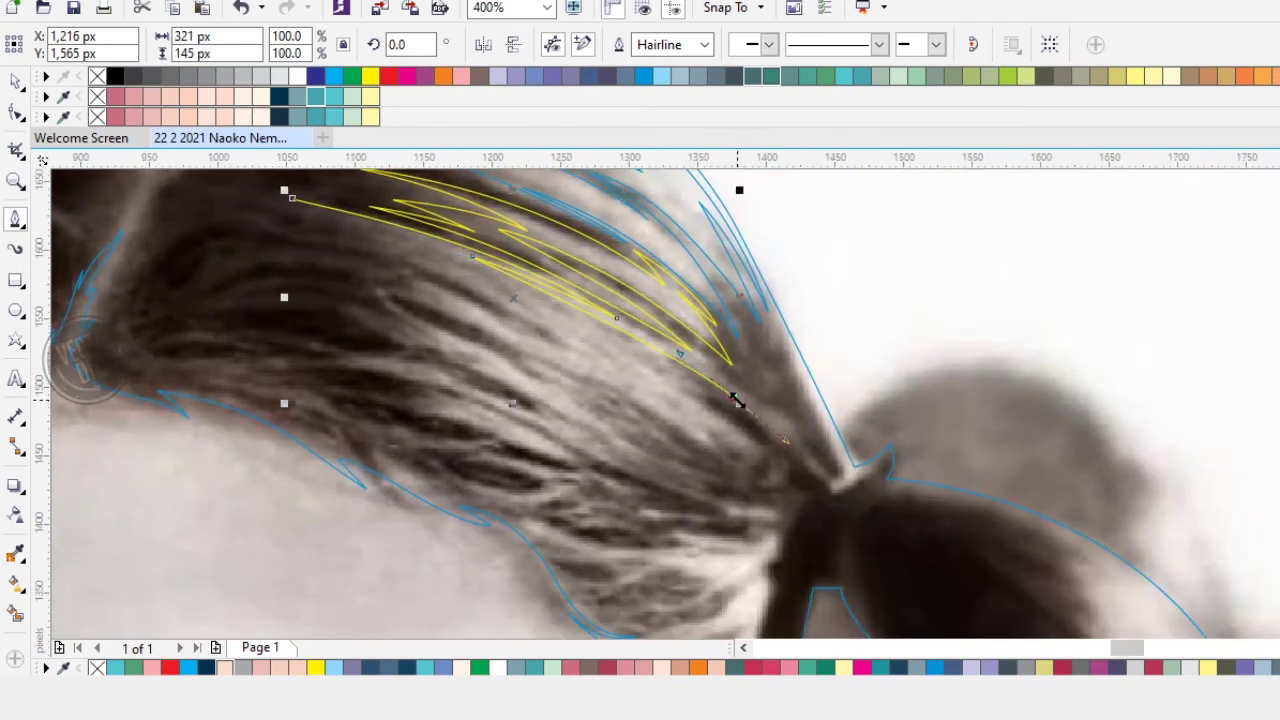
# Step: Trace two narrow notches at the lower right end of the new highlight, following the strands to a longer pointed tip
pyautogui.scroll(2, 636, 354)
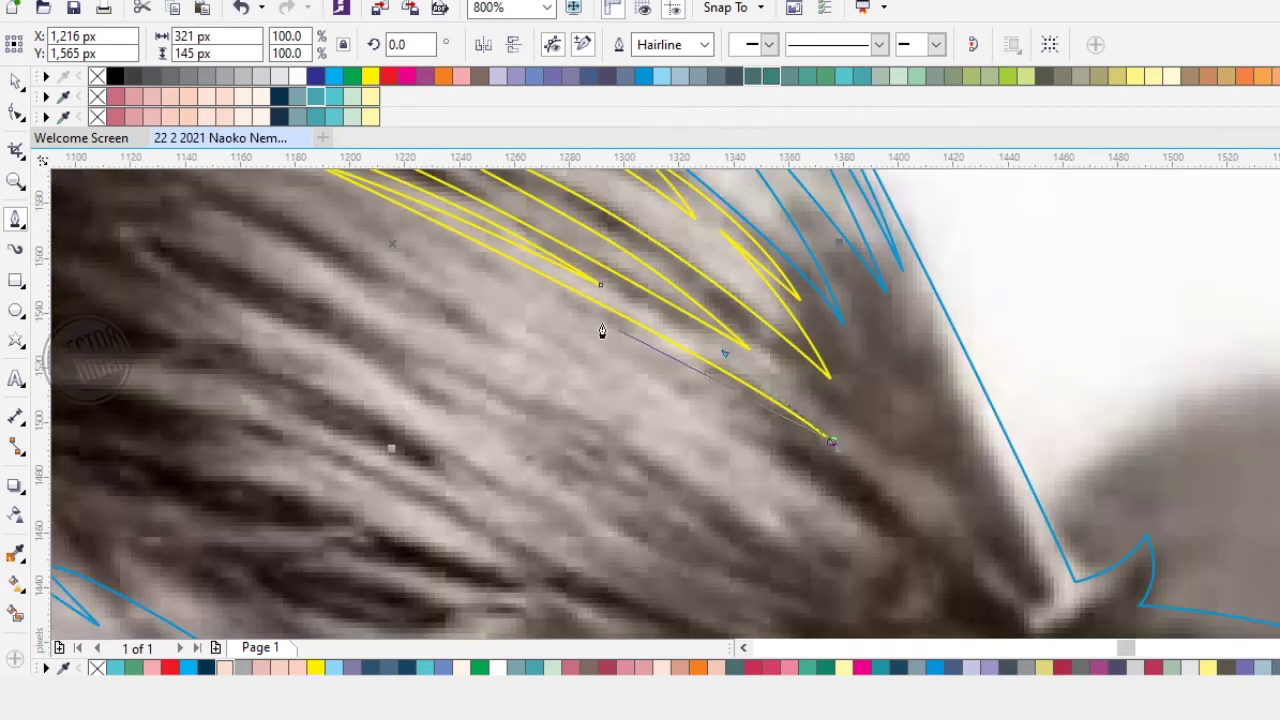
pyautogui.moveTo(483, 252); pyautogui.dragTo(564, 302)
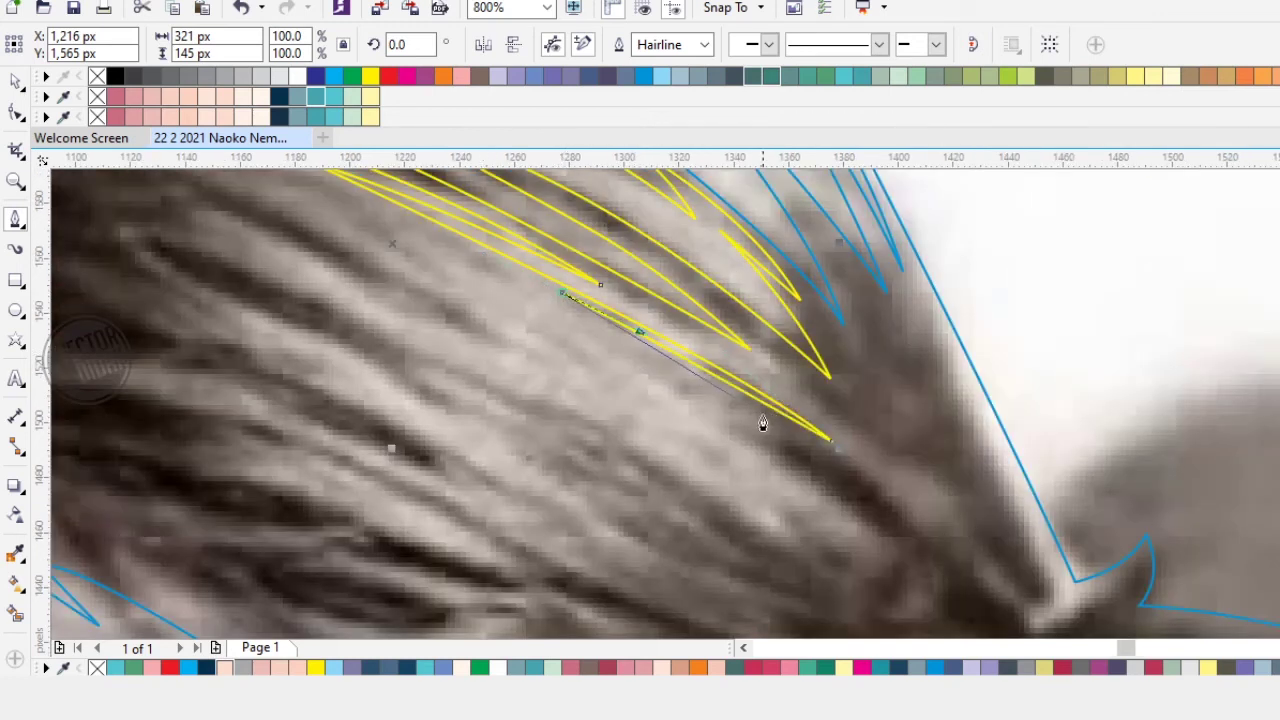
pyautogui.moveTo(828, 465); pyautogui.dragTo(785, 443)
pyautogui.moveTo(536, 318); pyautogui.dragTo(461, 282)
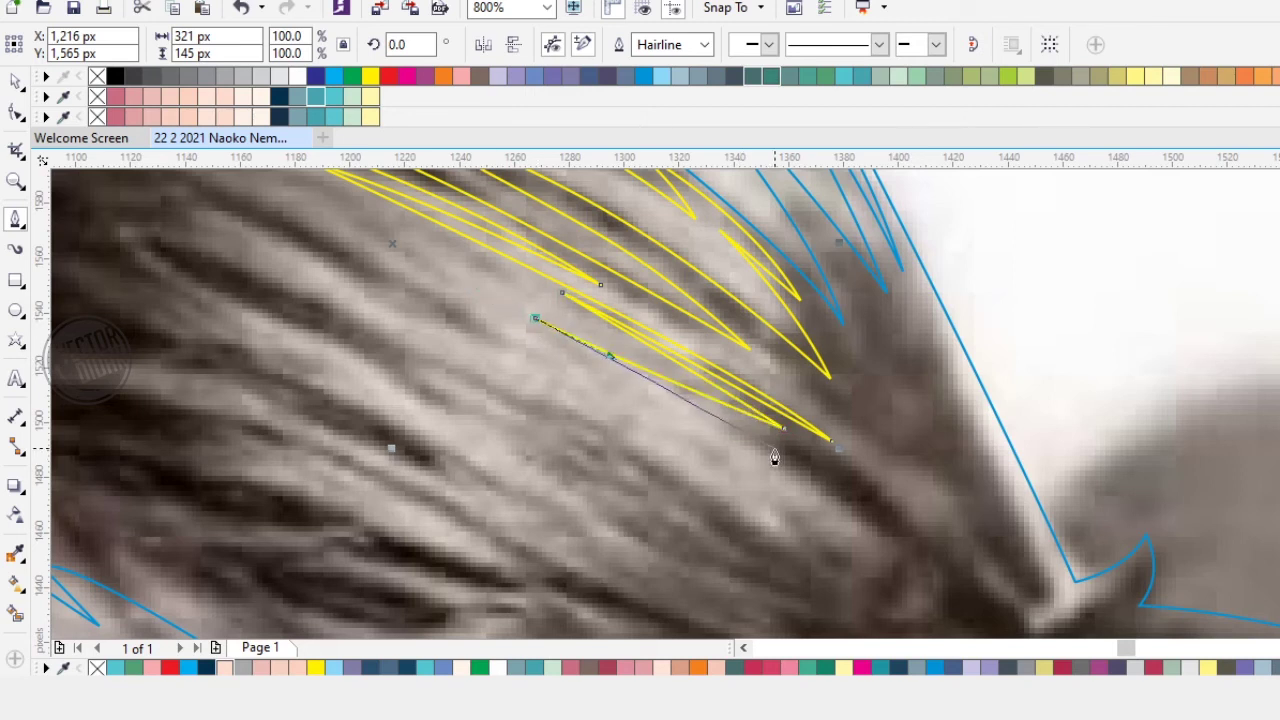
pyautogui.moveTo(888, 540); pyautogui.dragTo(531, 351)
# Step: Continue the highlight's right end with a long notch, another pointed tip and the next notch below it
pyautogui.click(436, 315)
pyautogui.moveTo(678, 437); pyautogui.dragTo(529, 410)
pyautogui.click(828, 541)
pyautogui.click(494, 391)
pyautogui.moveTo(695, 544); pyautogui.dragTo(741, 443)
# Step: Add further pointed tips and notches down the highlight's lower right side, extending its outline to about 341 × 196 px
pyautogui.click(684, 407)
pyautogui.click(548, 371)
pyautogui.click(437, 326)
pyautogui.click(660, 427)
pyautogui.moveTo(580, 385); pyautogui.dragTo(507, 346)
pyautogui.click(420, 292)
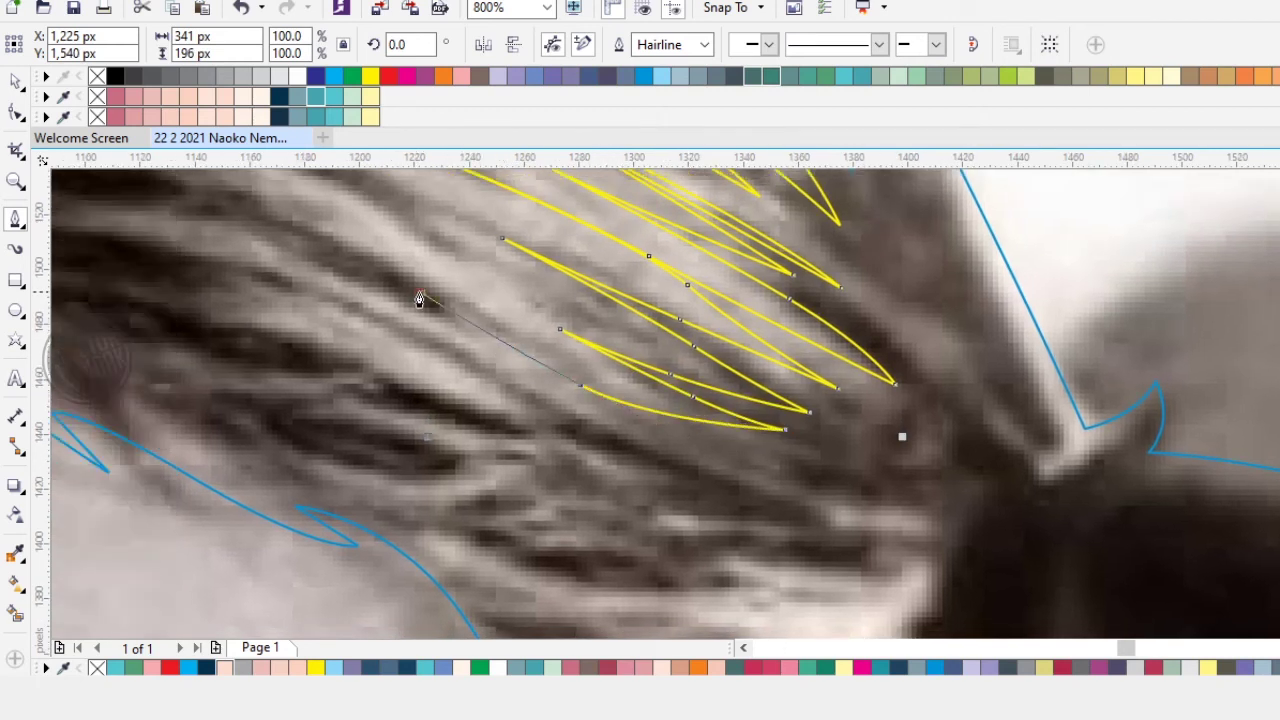
# Step: Trace two more pointed strand tips with a notch between them along the highlight's lower edge, extending it to about 341 × 211 px
pyautogui.click(605, 410)
pyautogui.click(748, 468)
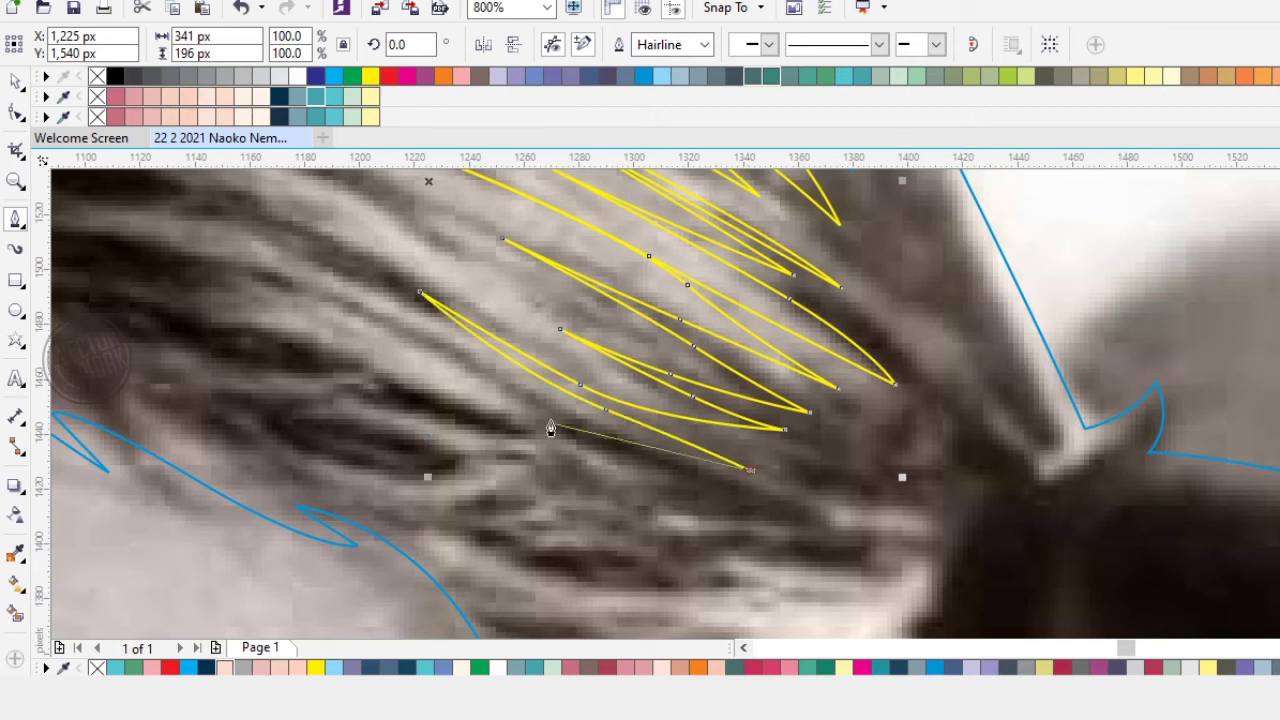
pyautogui.click(378, 316)
pyautogui.click(569, 435)
# Step: Trace the highlight's lower edge back along the strands to its lowest pointed left tip, redoing the misplaced point
pyautogui.moveTo(468, 417); pyautogui.dragTo(782, 510)
pyautogui.click(666, 461)
pyautogui.click(456, 377)
pyautogui.hotkey('ctrl', 'z')
pyautogui.click(467, 406)
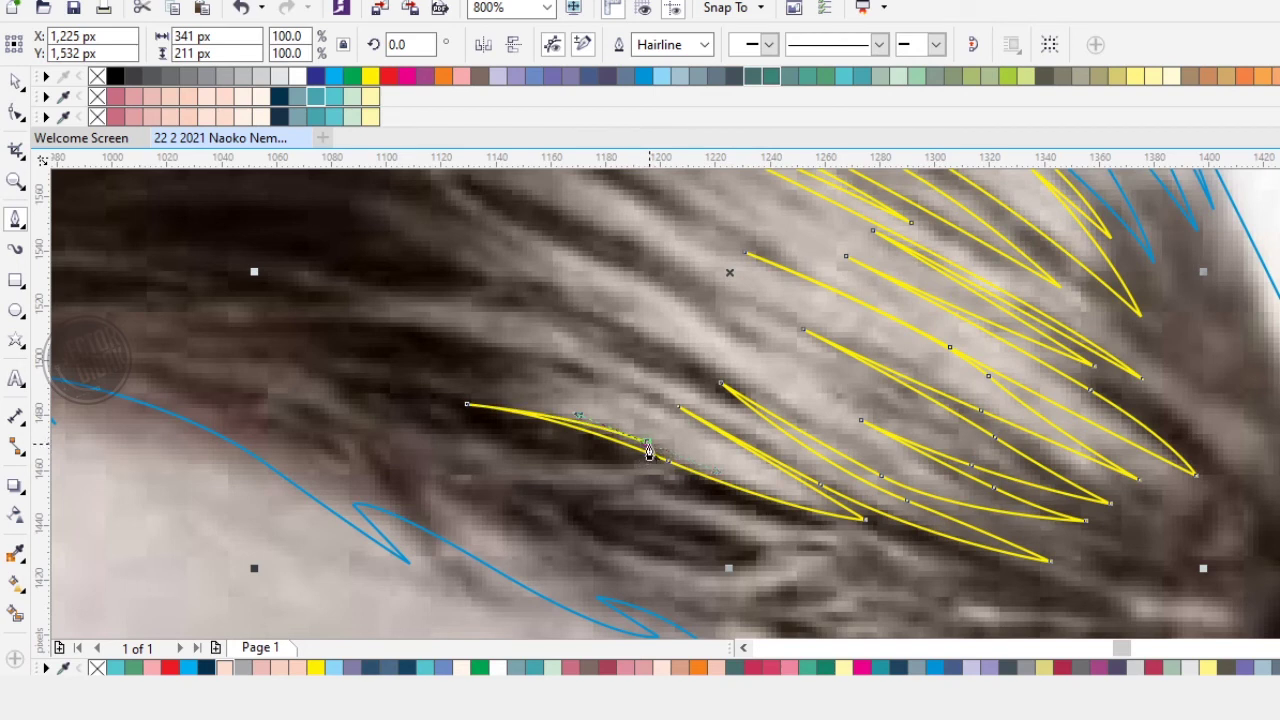
# Step: Redo the curve above the lowest left tip and add two more pointed strand tips with a notch between them
pyautogui.moveTo(480, 386); pyautogui.dragTo(348, 338)
pyautogui.hotkey('ctrl', 'z')
pyautogui.moveTo(391, 356); pyautogui.dragTo(622, 387)
pyautogui.click(632, 390)
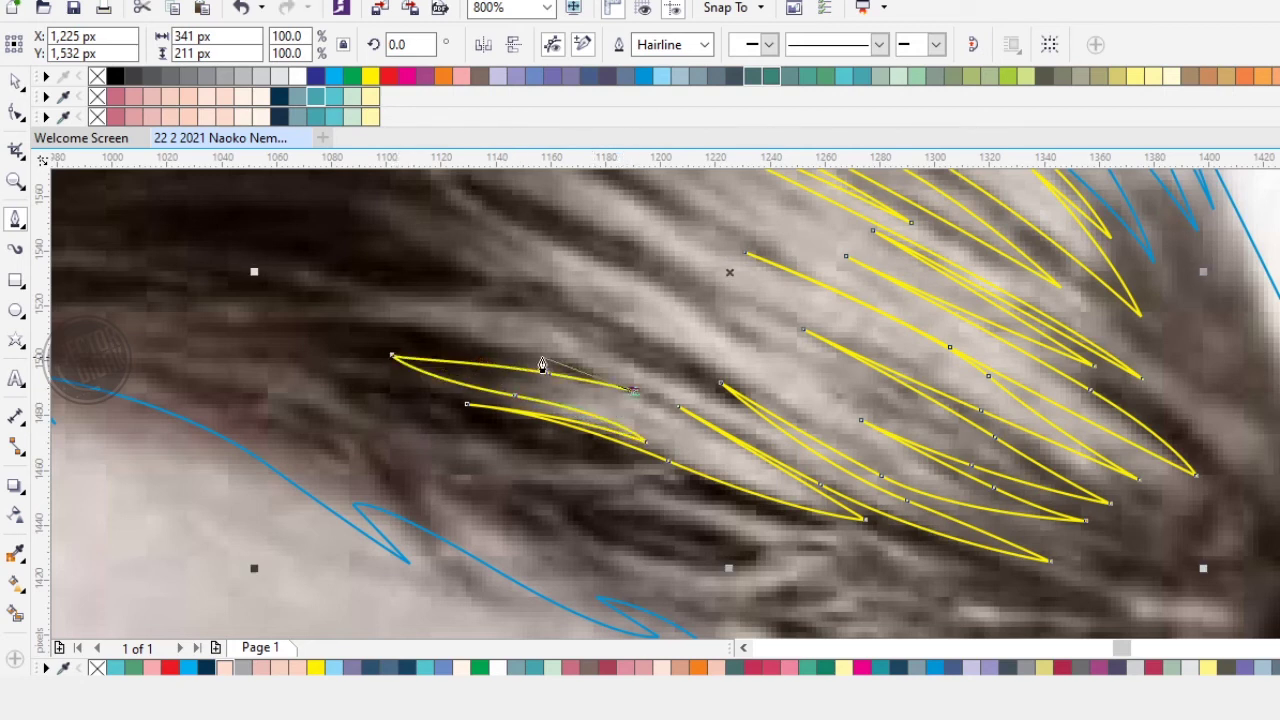
pyautogui.moveTo(543, 366); pyautogui.dragTo(695, 410)
pyautogui.moveTo(623, 375); pyautogui.dragTo(512, 353)
pyautogui.click(476, 354)
# Step: Trace two deep notches with a long pointed strand tip between them on the highlight's left side
pyautogui.moveTo(597, 337); pyautogui.dragTo(659, 351)
pyautogui.click(803, 385)
pyautogui.moveTo(608, 306); pyautogui.dragTo(533, 281)
pyautogui.click(487, 265)
pyautogui.moveTo(694, 297); pyautogui.dragTo(759, 320)
pyautogui.click(814, 349)
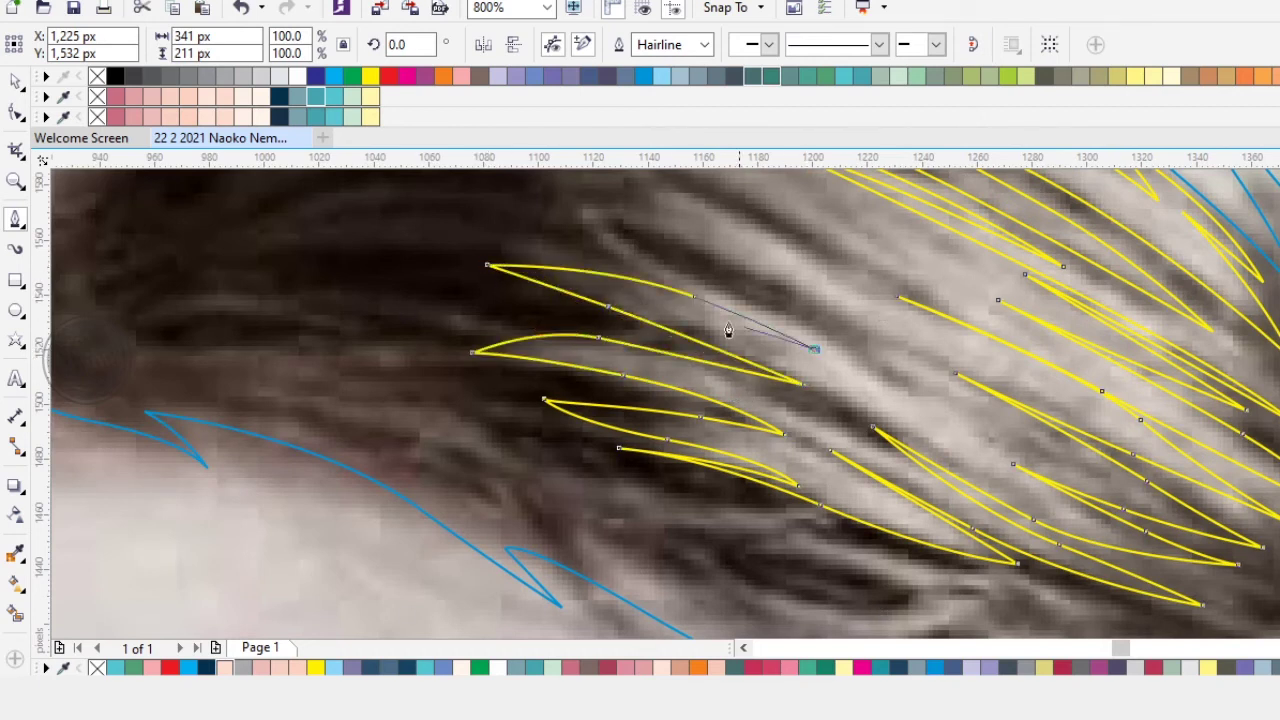
# Step: Continue up the highlight's left side with two shorter strand tips, each followed by a curved notch
pyautogui.moveTo(626, 258); pyautogui.dragTo(566, 246)
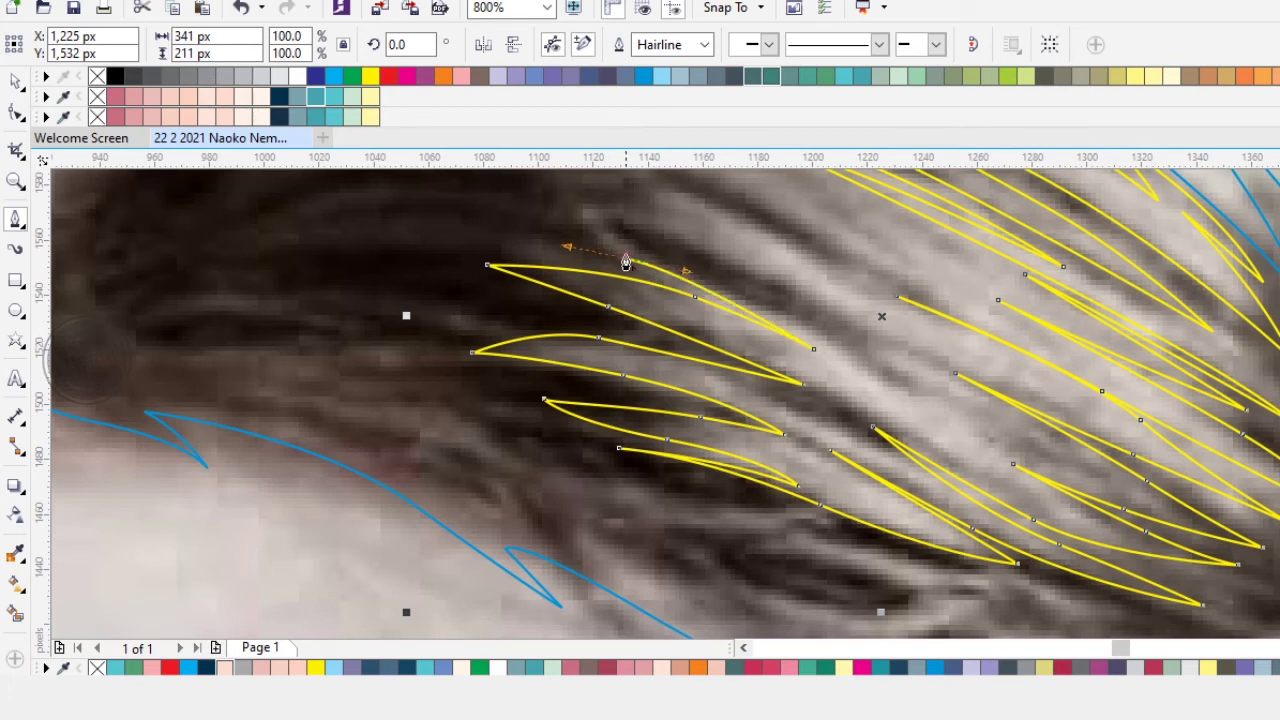
pyautogui.moveTo(691, 287); pyautogui.dragTo(519, 333)
pyautogui.moveTo(646, 351); pyautogui.dragTo(723, 383)
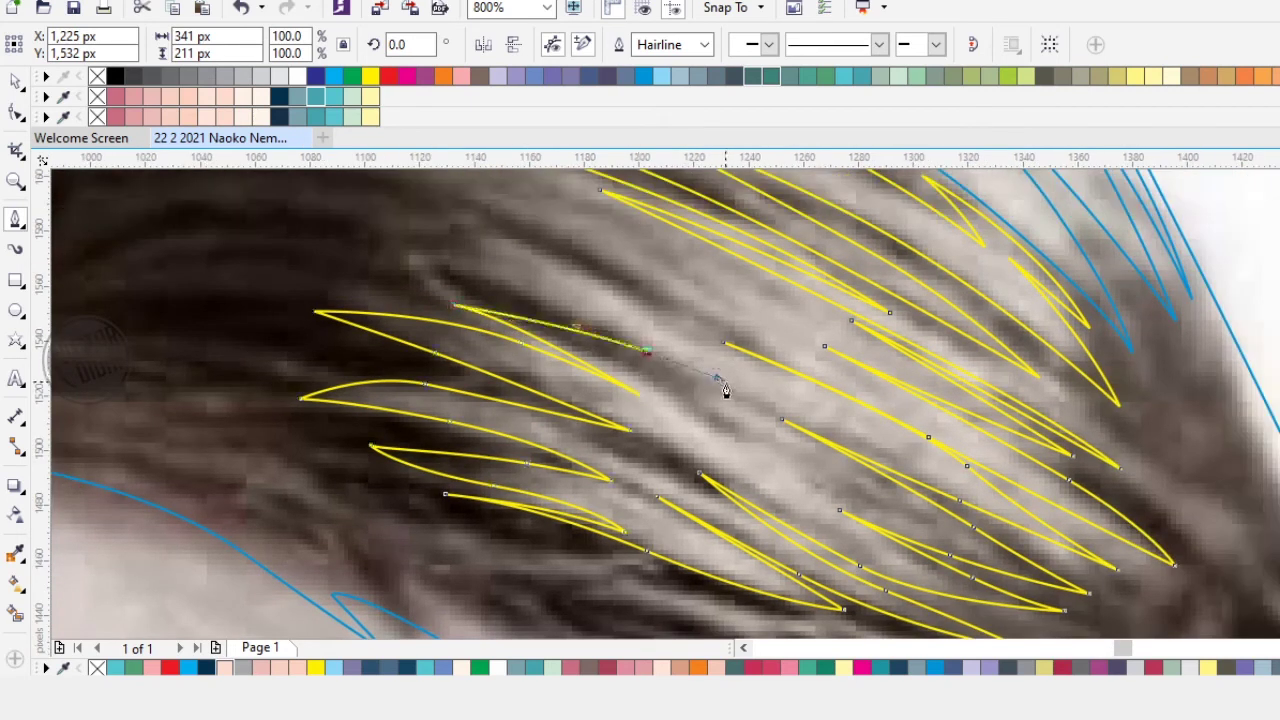
pyautogui.moveTo(609, 336)
pyautogui.mouseDown()
pyautogui.moveTo(738, 402)
pyautogui.moveTo(610, 336)
pyautogui.mouseUp()
pyautogui.click(532, 291)
pyautogui.moveTo(694, 325); pyautogui.dragTo(788, 371)
pyautogui.click(868, 386)
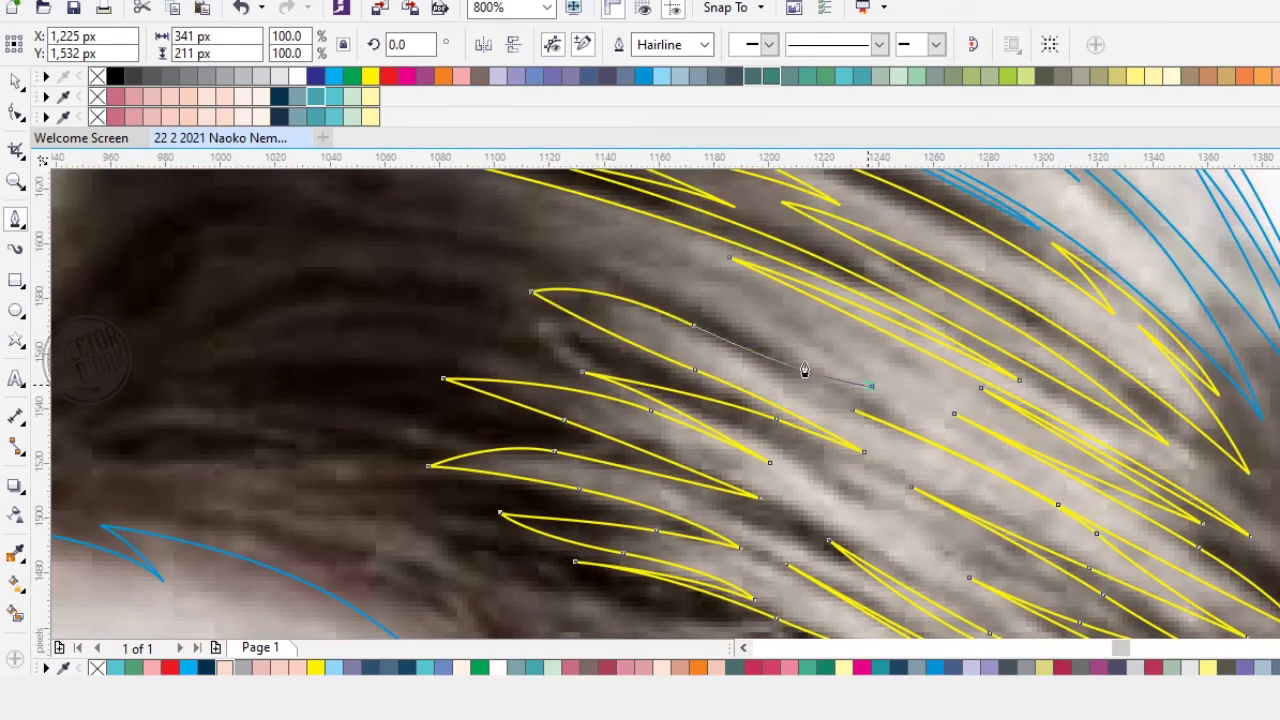
# Step: Trace the last strand tip and notch at the highlight's upper left and close the outline at its starting point
pyautogui.click(636, 291)
pyautogui.click(506, 254)
pyautogui.moveTo(505, 294); pyautogui.dragTo(363, 429)
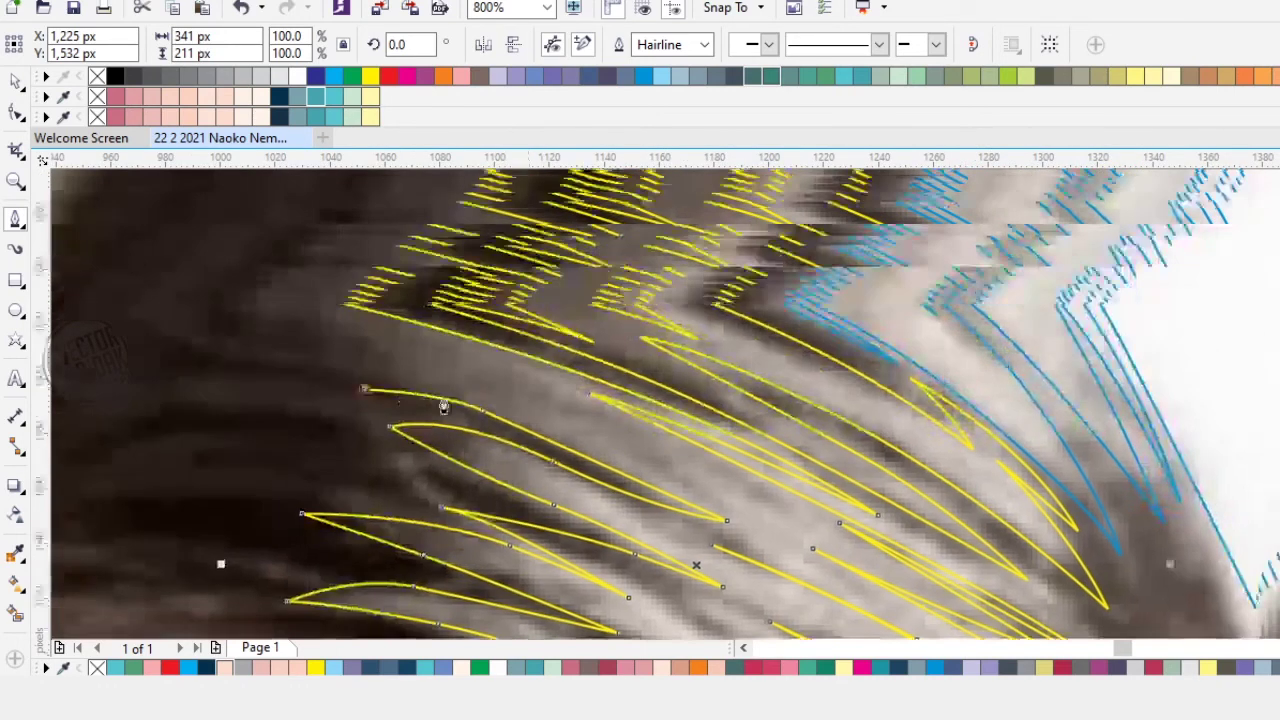
pyautogui.moveTo(599, 430); pyautogui.dragTo(712, 485)
pyautogui.click(740, 484)
pyautogui.moveTo(484, 393); pyautogui.dragTo(783, 490)
pyautogui.moveTo(712, 451); pyautogui.dragTo(563, 428)
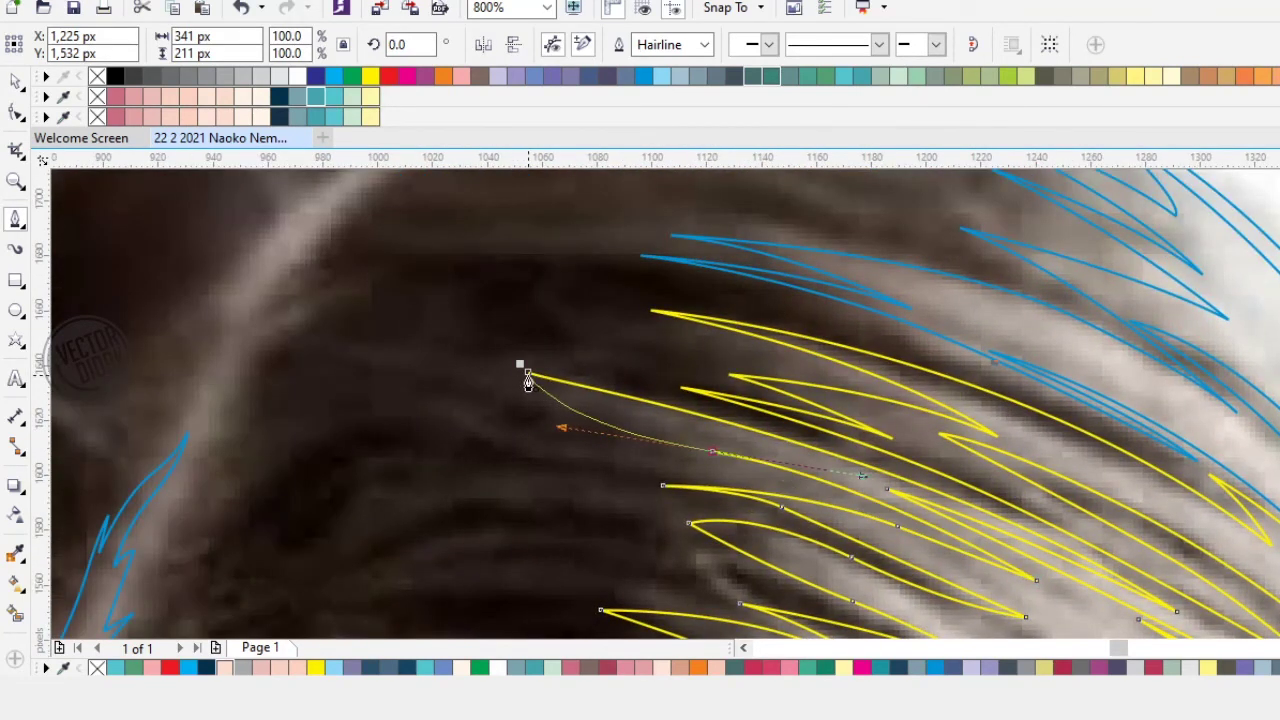
pyautogui.click(523, 371)
# Step: Start a highlight below the large one with a wavy upper edge along the lower hair strands, about 219 × 57 px
pyautogui.scroll(-2, 645, 357)
pyautogui.scroll(2, 645, 357)
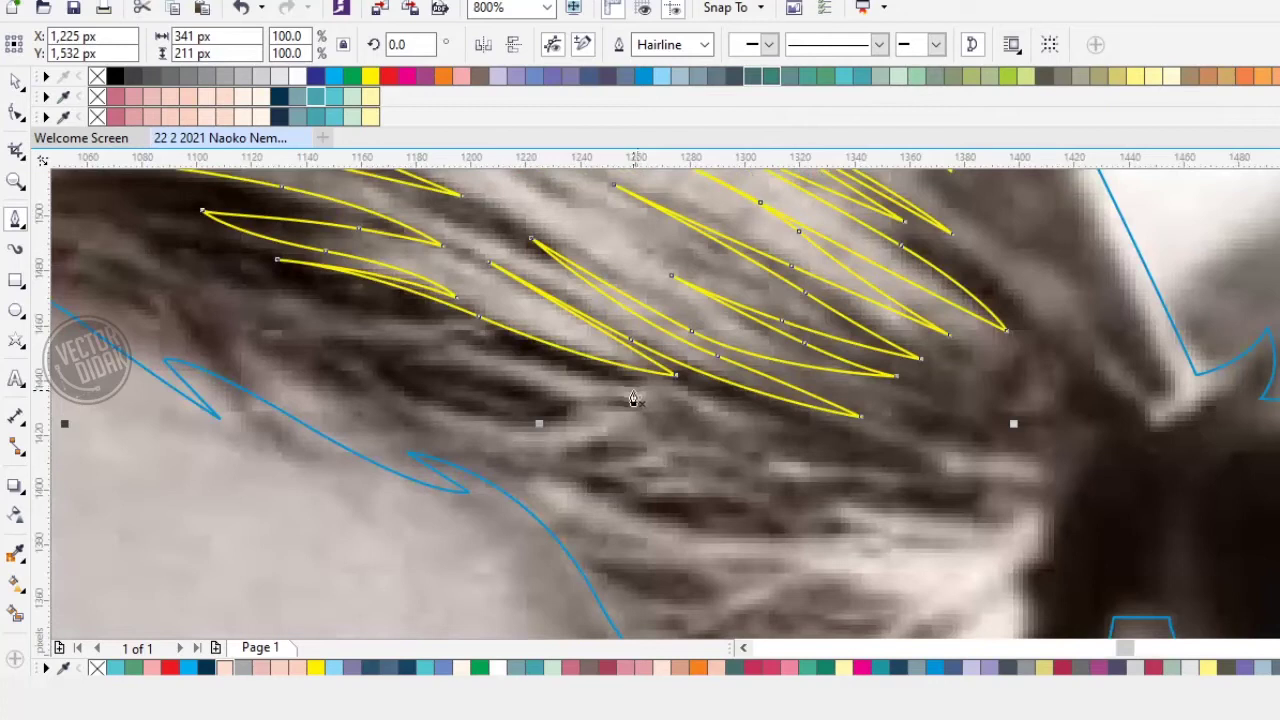
pyautogui.scroll(-1, 634, 400)
pyautogui.scroll(1, 401, 346)
pyautogui.click(343, 302)
pyautogui.moveTo(573, 370); pyautogui.dragTo(693, 388)
pyautogui.moveTo(815, 430); pyautogui.dragTo(888, 456)
pyautogui.click(944, 457)
# Step: Trace the lower edge of this highlight back to its left tip with one small notch, and close the outline
pyautogui.moveTo(743, 430); pyautogui.dragTo(671, 397)
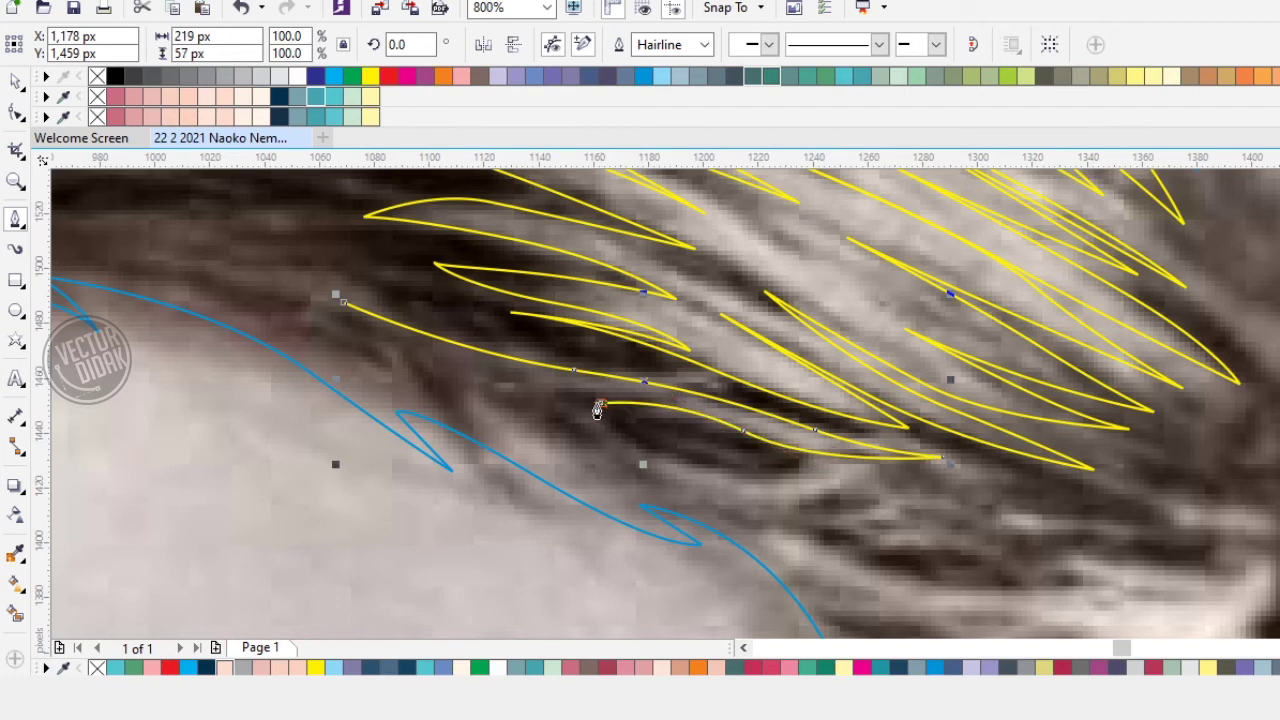
pyautogui.scroll(2, 597, 410)
pyautogui.moveTo(786, 372); pyautogui.dragTo(891, 408)
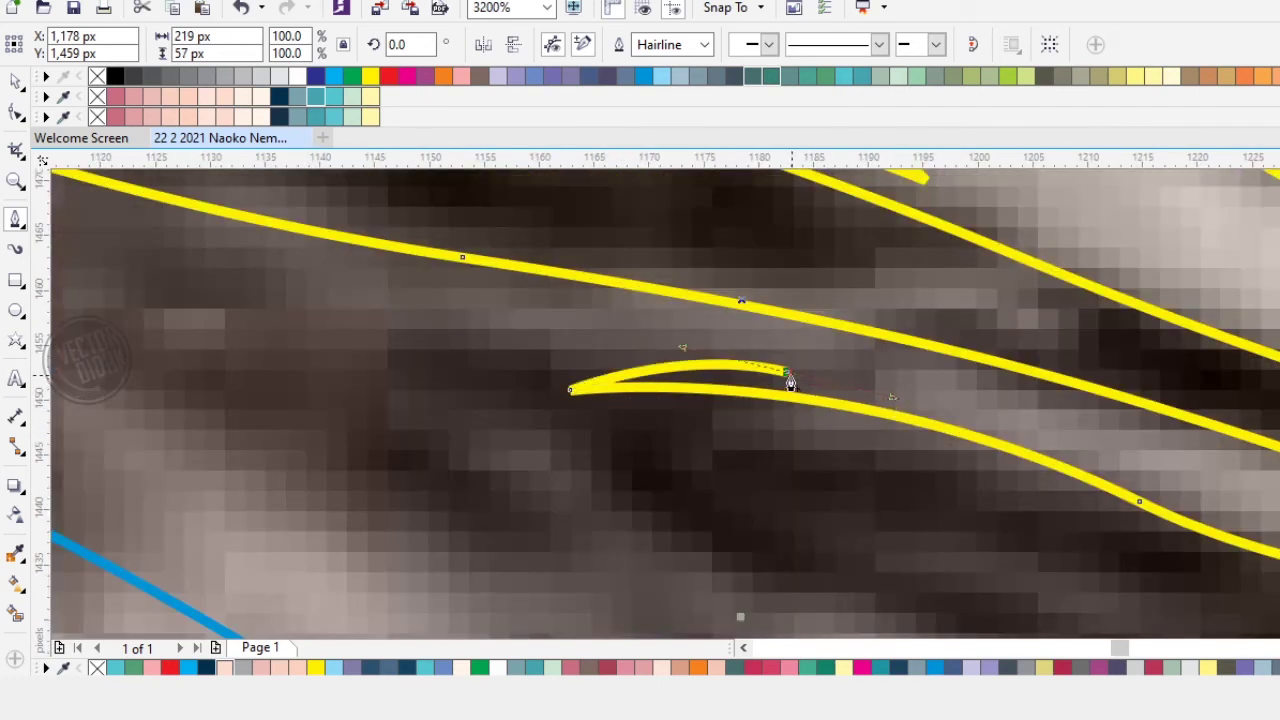
pyautogui.moveTo(618, 337); pyautogui.dragTo(1034, 412)
pyautogui.scroll(-1, 1034, 412)
pyautogui.moveTo(882, 392); pyautogui.dragTo(766, 402)
pyautogui.click(496, 237)
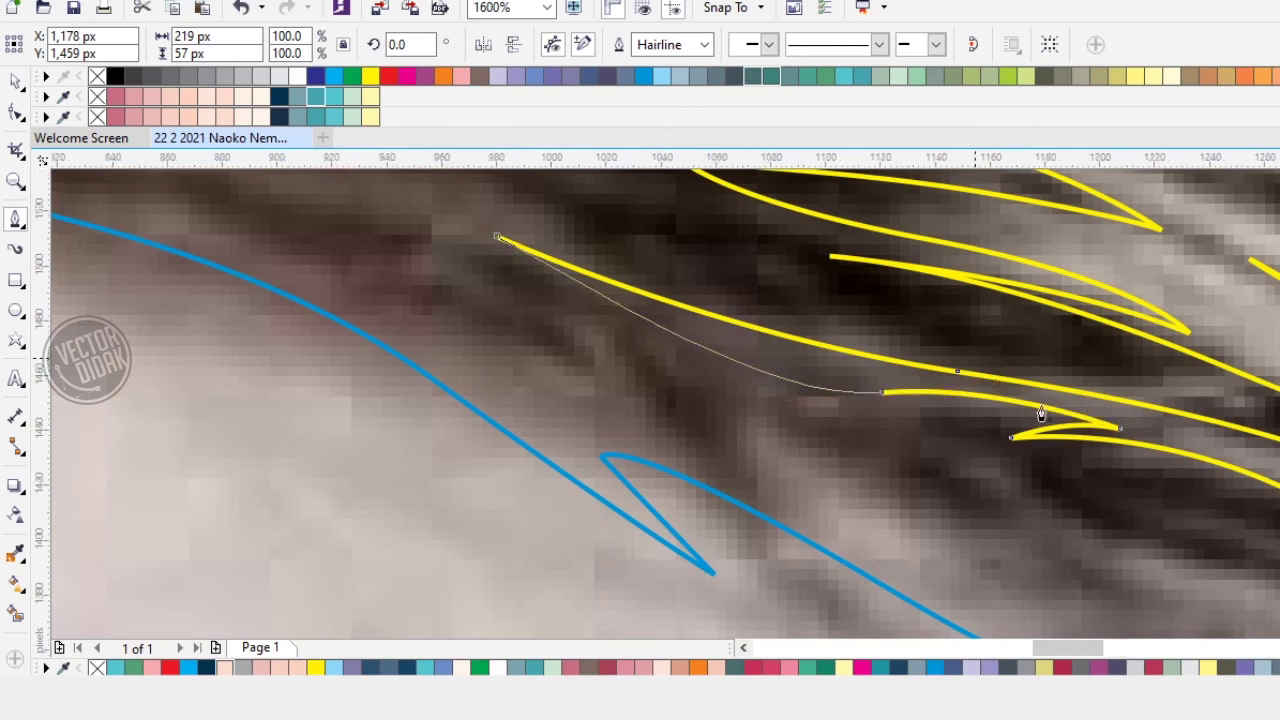
# Step: Draw a small closed highlight sliver, about 113 × 29 px, below the previous one near the neck hairline
pyautogui.scroll(-2, 532, 414)
pyautogui.scroll(1, 646, 442)
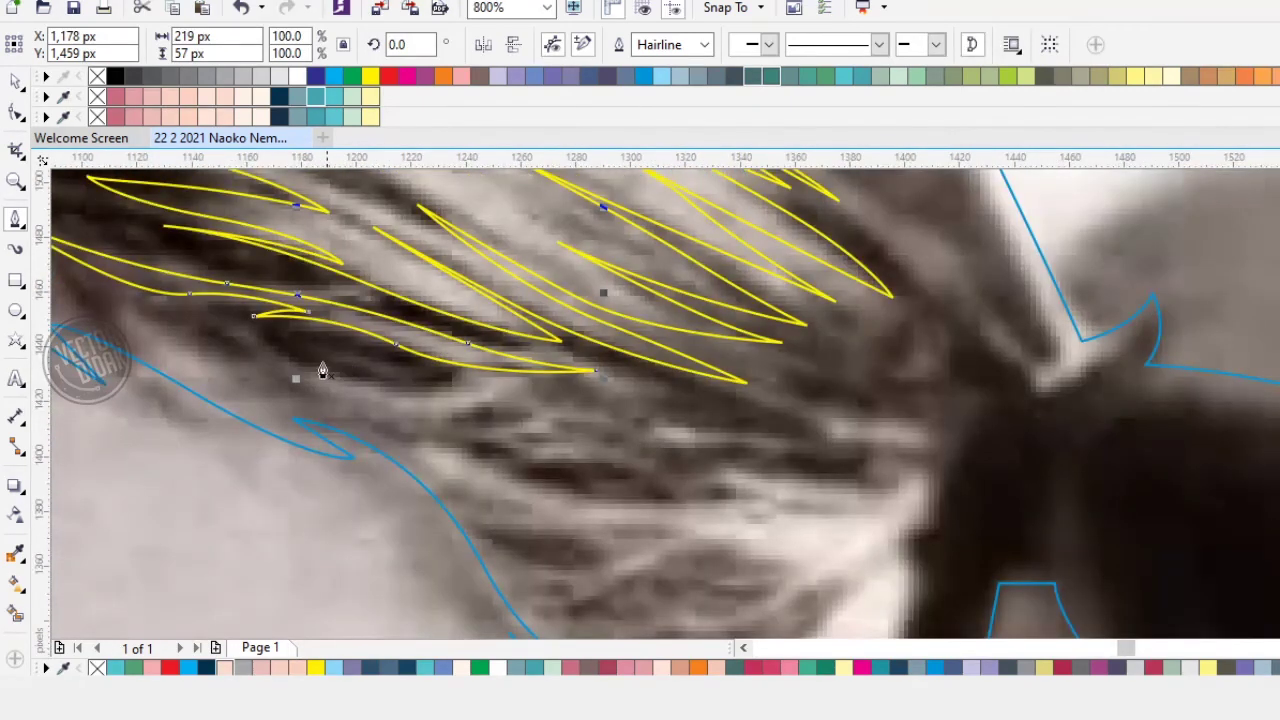
pyautogui.click(319, 359)
pyautogui.moveTo(486, 416); pyautogui.dragTo(577, 433)
pyautogui.click(630, 437)
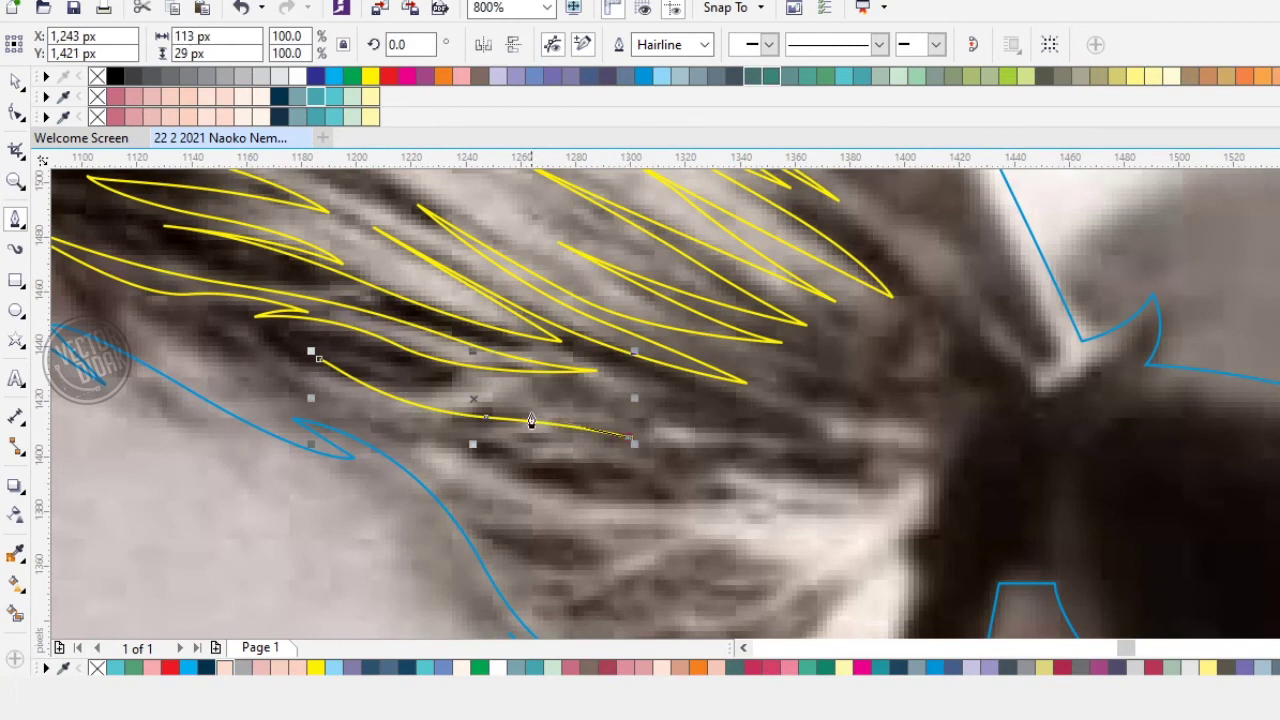
pyautogui.scroll(1, 531, 420)
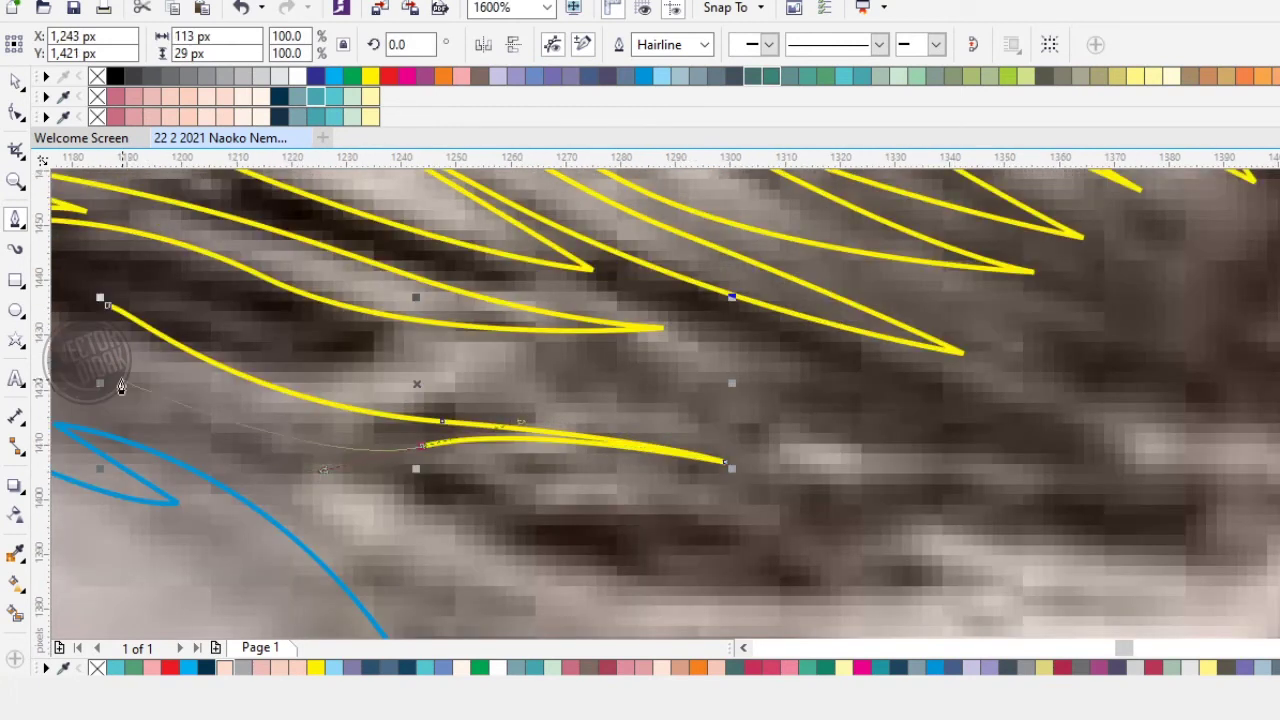
pyautogui.click(108, 307)
# Step: Draw a thin closed highlight sliver, about 73 × 16 px, between the small highlight and the hair tie
pyautogui.moveTo(687, 377); pyautogui.dragTo(572, 405)
pyautogui.click(574, 401)
pyautogui.moveTo(811, 454); pyautogui.dragTo(869, 467)
pyautogui.click(972, 489)
pyautogui.click(975, 489)
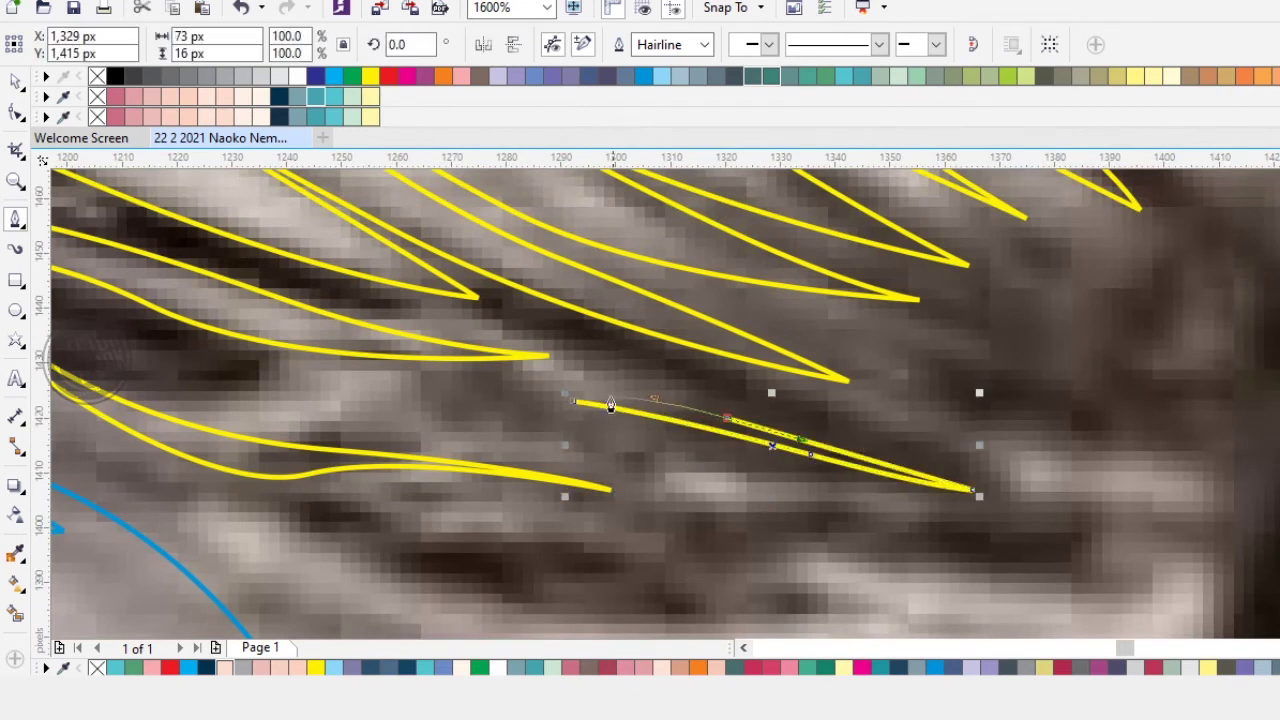
pyautogui.click(574, 403)
# Step: Start a highlight beside the hair tie with a curved right edge and one narrow notch, about 42 × 104 px
pyautogui.scroll(-2, 749, 457)
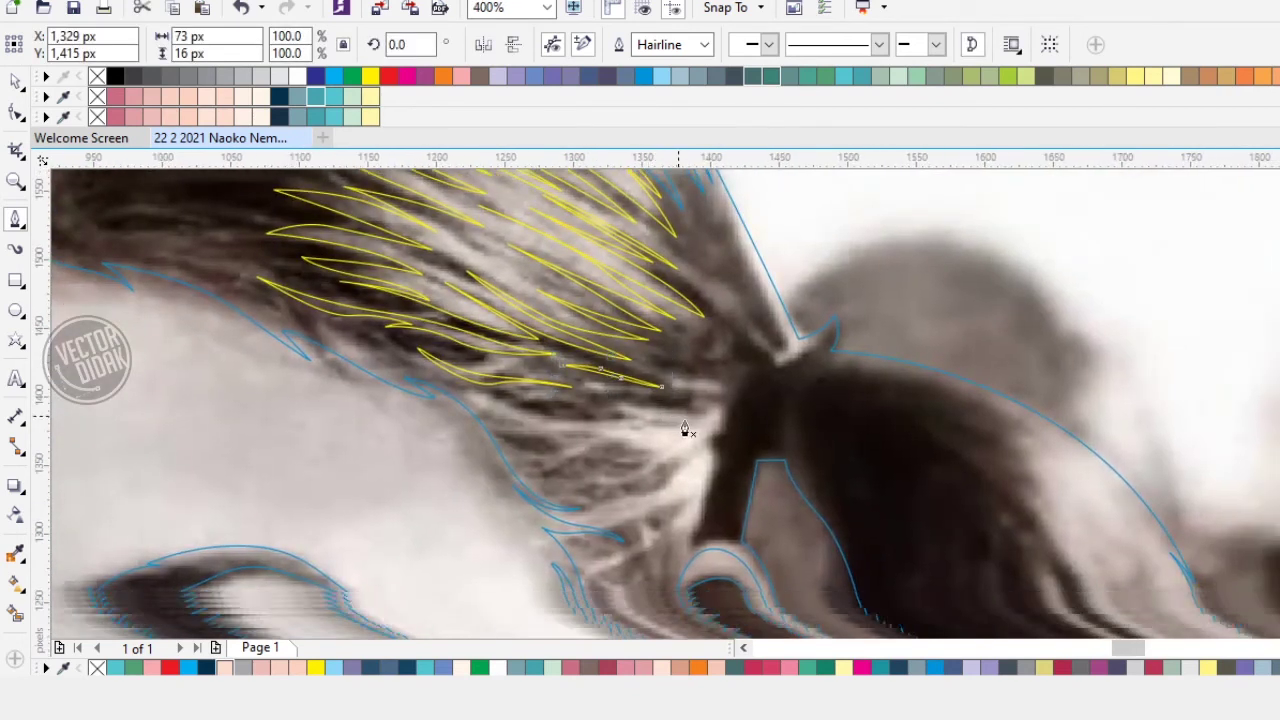
pyautogui.scroll(1, 728, 434)
pyautogui.click(771, 323)
pyautogui.click(657, 489)
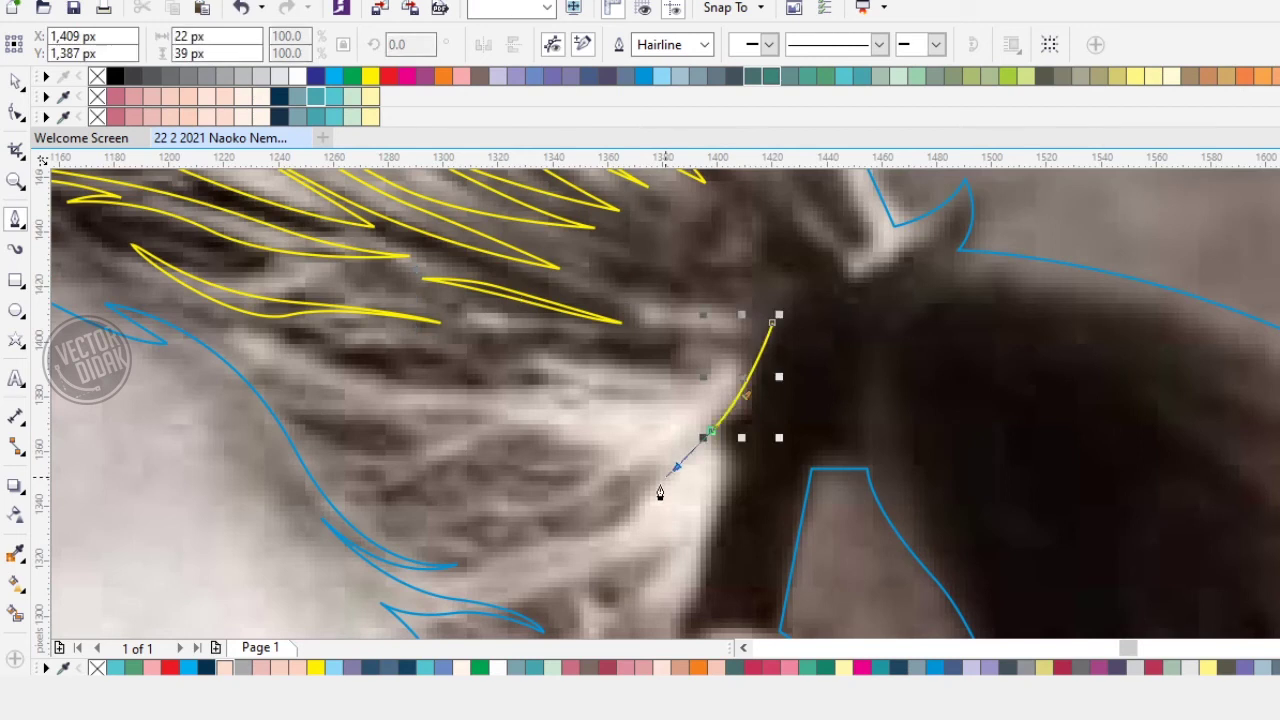
pyautogui.moveTo(711, 502); pyautogui.dragTo(738, 385)
pyautogui.click(715, 413)
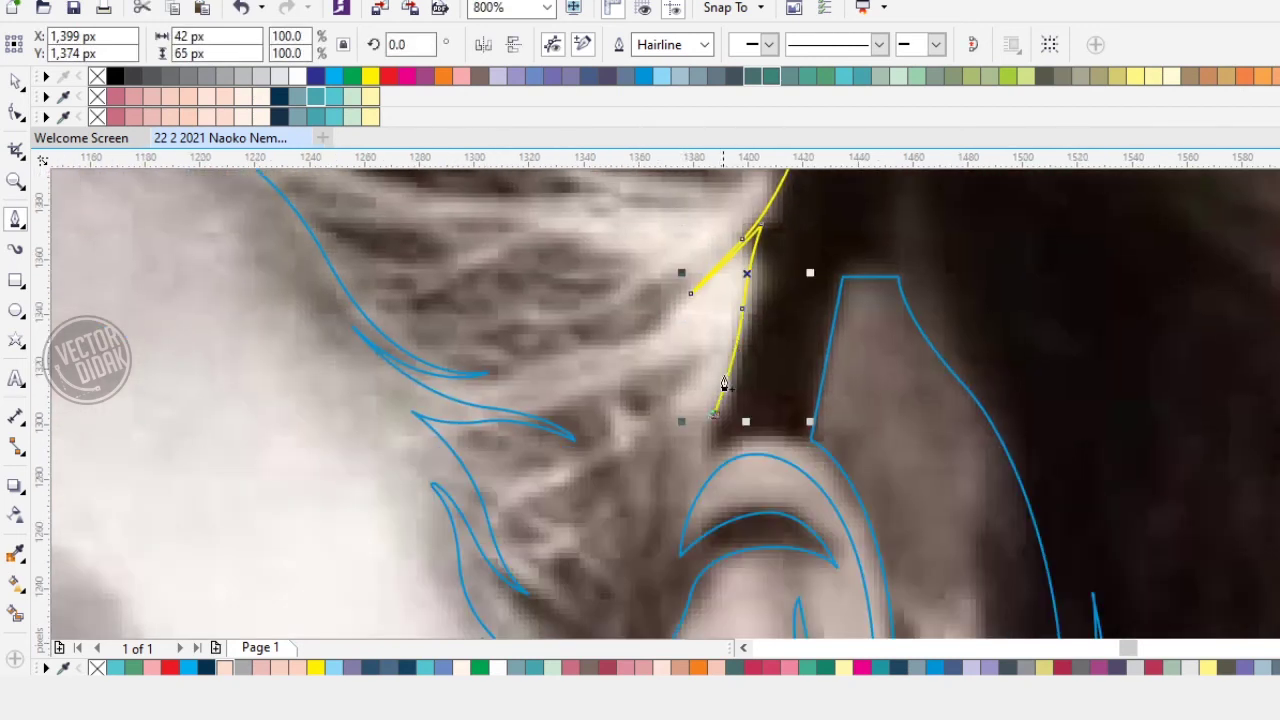
pyautogui.moveTo(660, 484); pyautogui.dragTo(630, 500)
pyautogui.hotkey('ctrl', 'z')
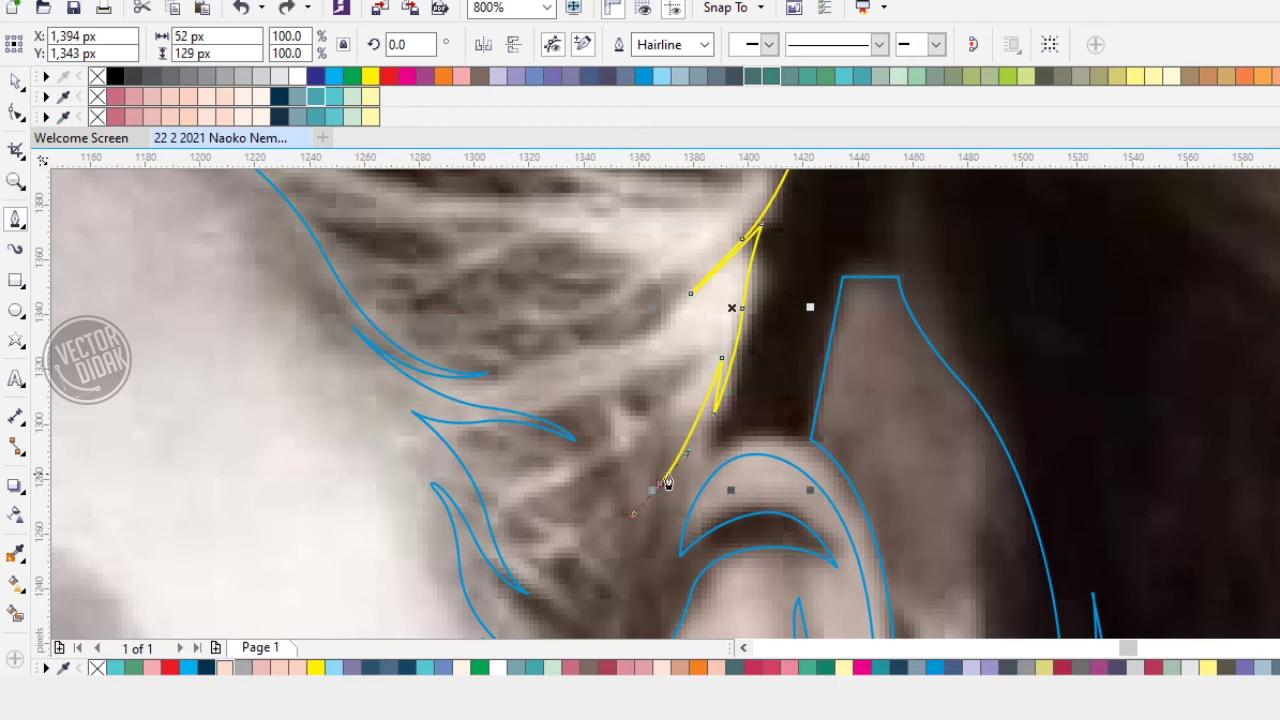
pyautogui.hotkey('ctrl', 'z')
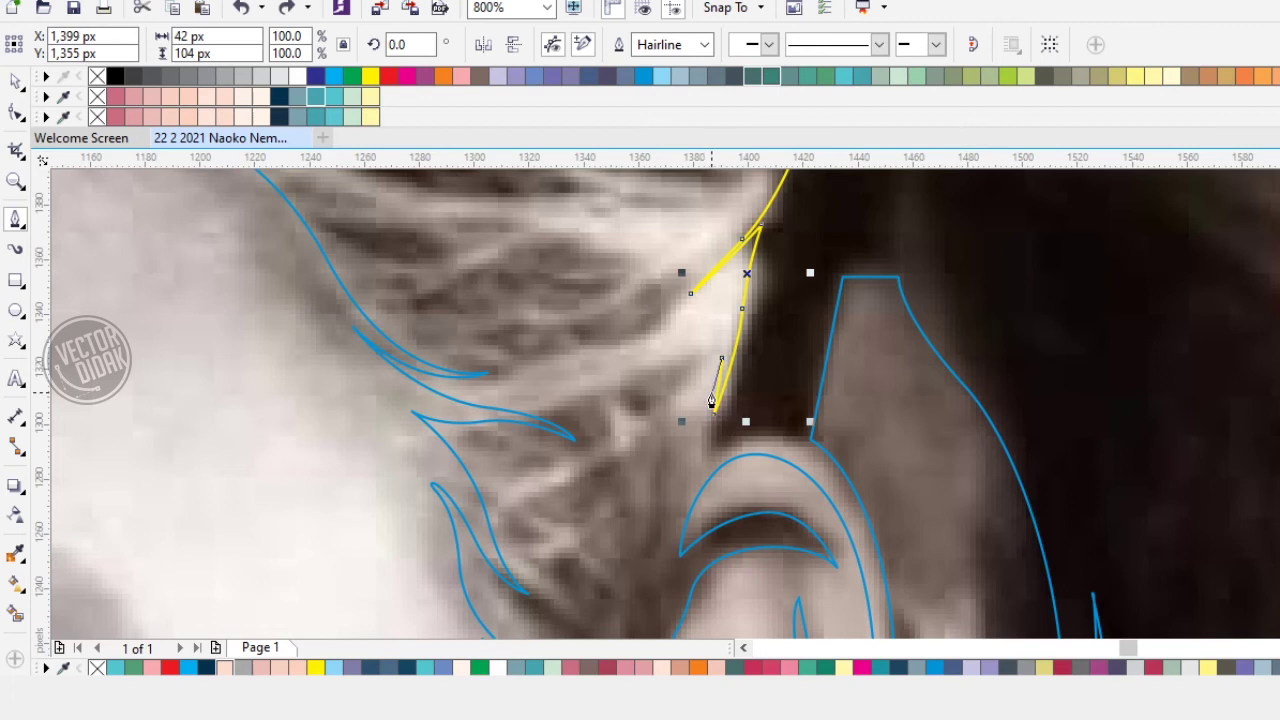
# Step: Trace the highlight's lower strand tips and notches beside the hair tie, extending its outline to about 103 × 107 px
pyautogui.moveTo(658, 424); pyautogui.dragTo(613, 443)
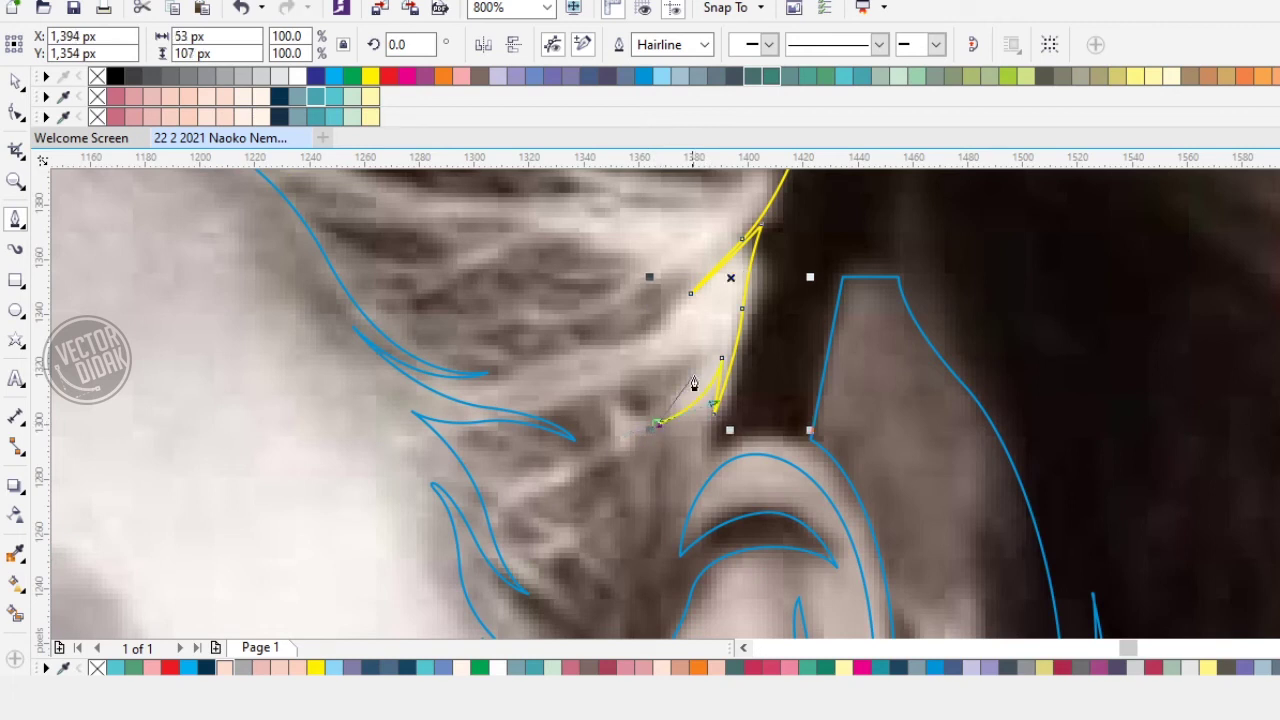
pyautogui.moveTo(522, 387); pyautogui.dragTo(715, 298)
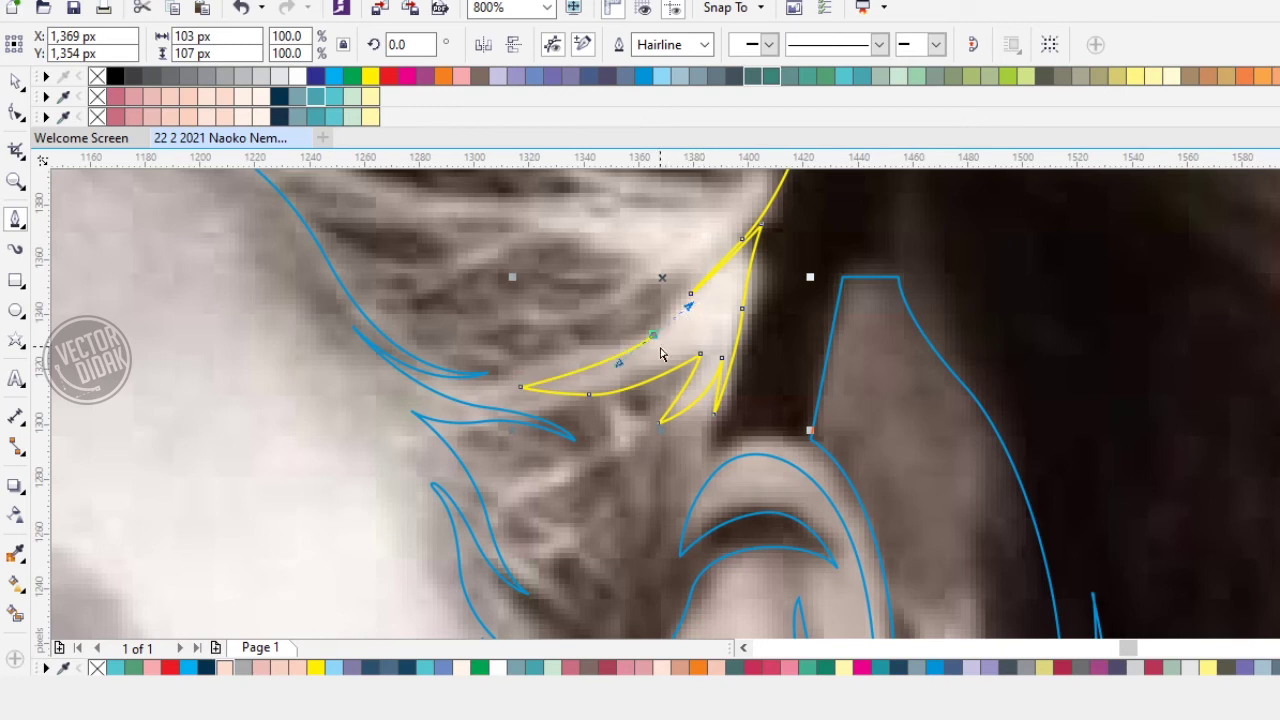
pyautogui.scroll(1, 672, 348)
pyautogui.moveTo(669, 347); pyautogui.dragTo(702, 381)
pyautogui.click(766, 230)
pyautogui.moveTo(652, 414); pyautogui.dragTo(594, 440)
pyautogui.click(556, 450)
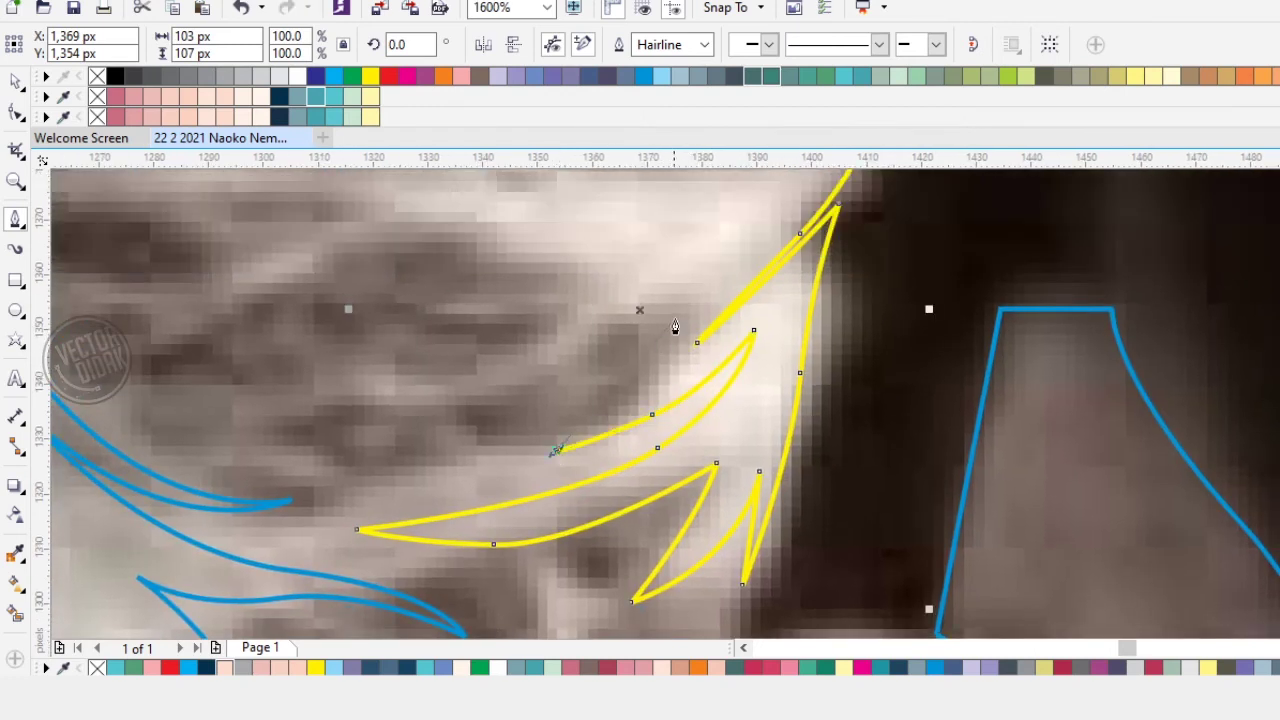
# Step: Add a deep notch, another long strand tip and a shorter notch on the left side of the hair tie highlight
pyautogui.moveTo(738, 280); pyautogui.dragTo(776, 231)
pyautogui.click(776, 226)
pyautogui.moveTo(587, 351); pyautogui.dragTo(544, 375)
pyautogui.click(447, 394)
pyautogui.moveTo(606, 313); pyautogui.dragTo(960, 474)
pyautogui.click(666, 263)
# Step: Trace two long wavy strand tips and the notch between them on the hair tie highlight, widening its outline to about 154 px
pyautogui.scroll(-1, 960, 474)
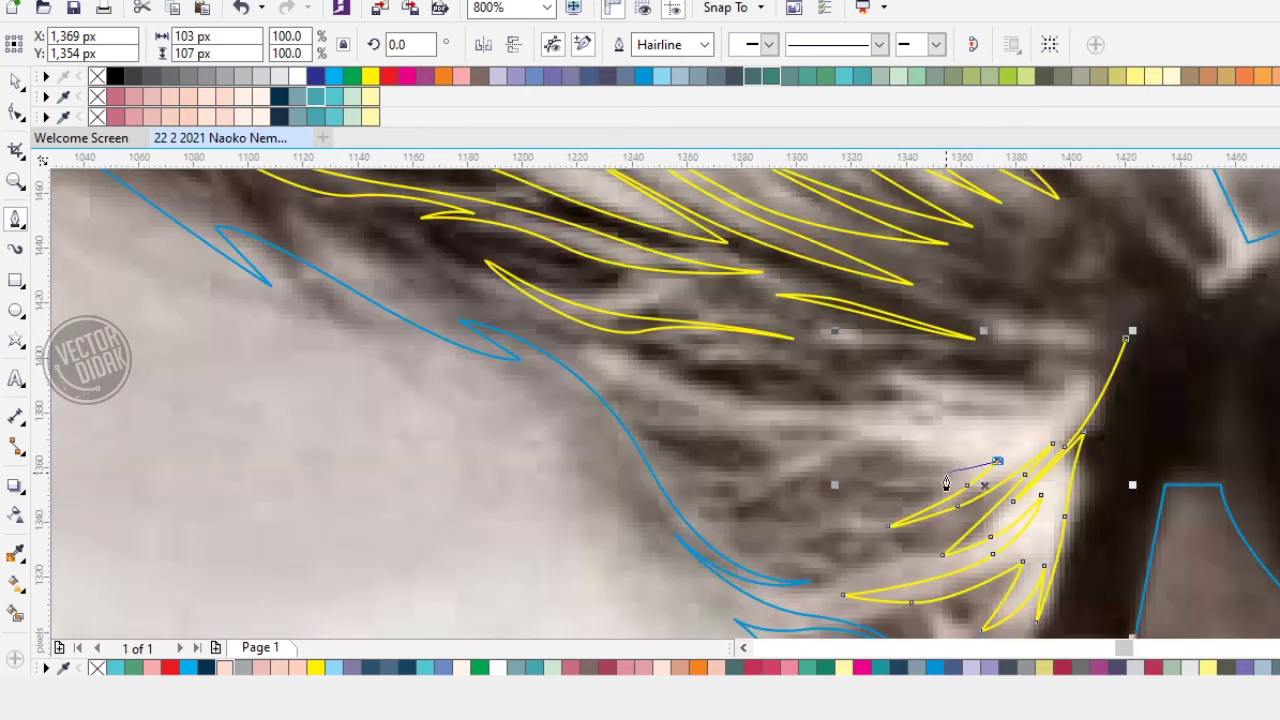
pyautogui.scroll(1, 943, 475)
pyautogui.click(893, 486)
pyautogui.click(713, 466)
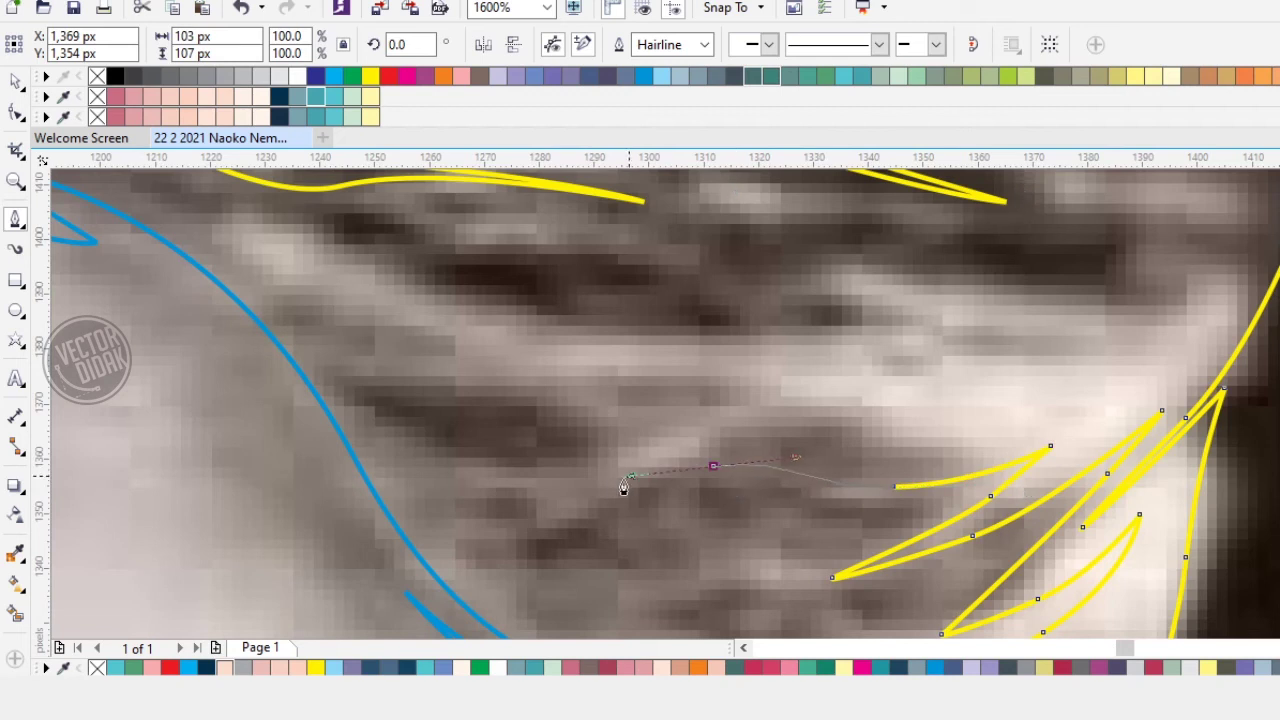
pyautogui.click(606, 488)
pyautogui.moveTo(853, 425); pyautogui.dragTo(855, 424)
pyautogui.click(899, 435)
pyautogui.moveTo(741, 393); pyautogui.dragTo(600, 392)
pyautogui.click(466, 344)
# Step: Trace the hair tie highlight's upper edge with a pointed strand and notches, closing the outline at its starting tip beside the hair tie
pyautogui.moveTo(706, 352); pyautogui.dragTo(608, 424)
pyautogui.moveTo(730, 410); pyautogui.dragTo(914, 392)
pyautogui.click(1006, 432)
pyautogui.moveTo(798, 383); pyautogui.dragTo(735, 399)
pyautogui.moveTo(956, 400); pyautogui.dragTo(737, 452)
pyautogui.hotkey('ctrl', 'z')
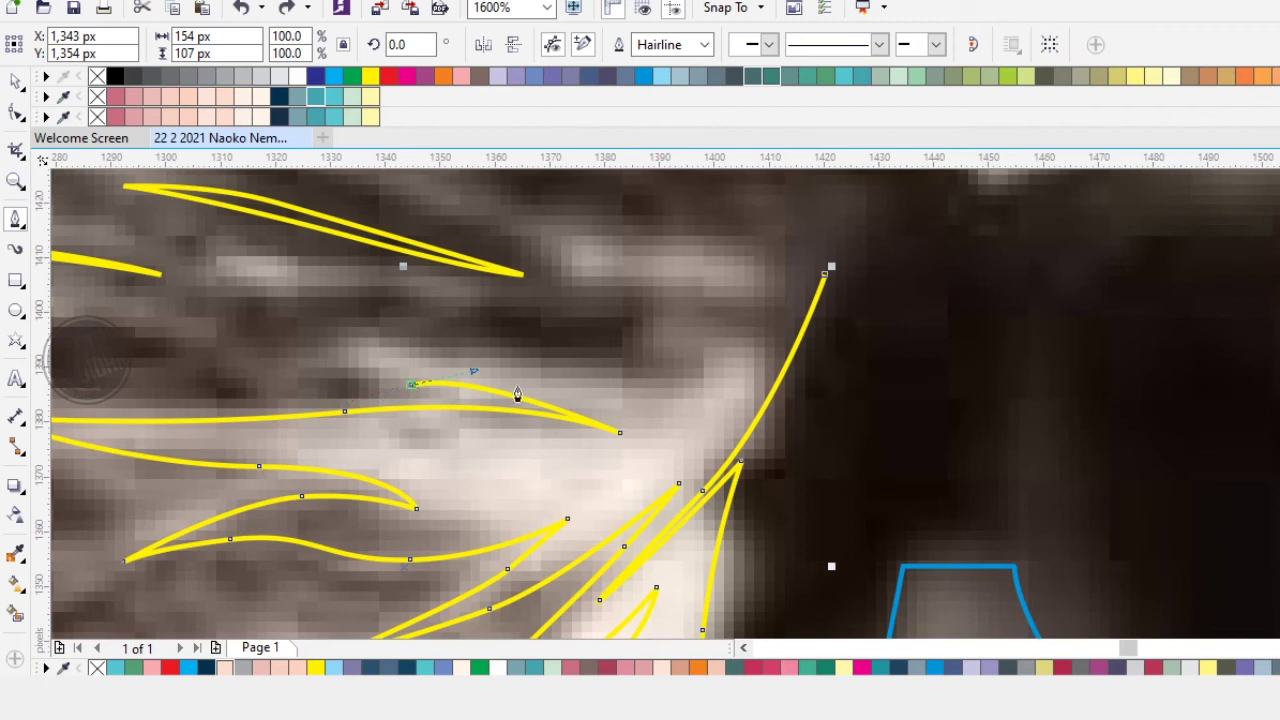
pyautogui.moveTo(595, 403); pyautogui.dragTo(649, 409)
pyautogui.moveTo(735, 378); pyautogui.dragTo(758, 356)
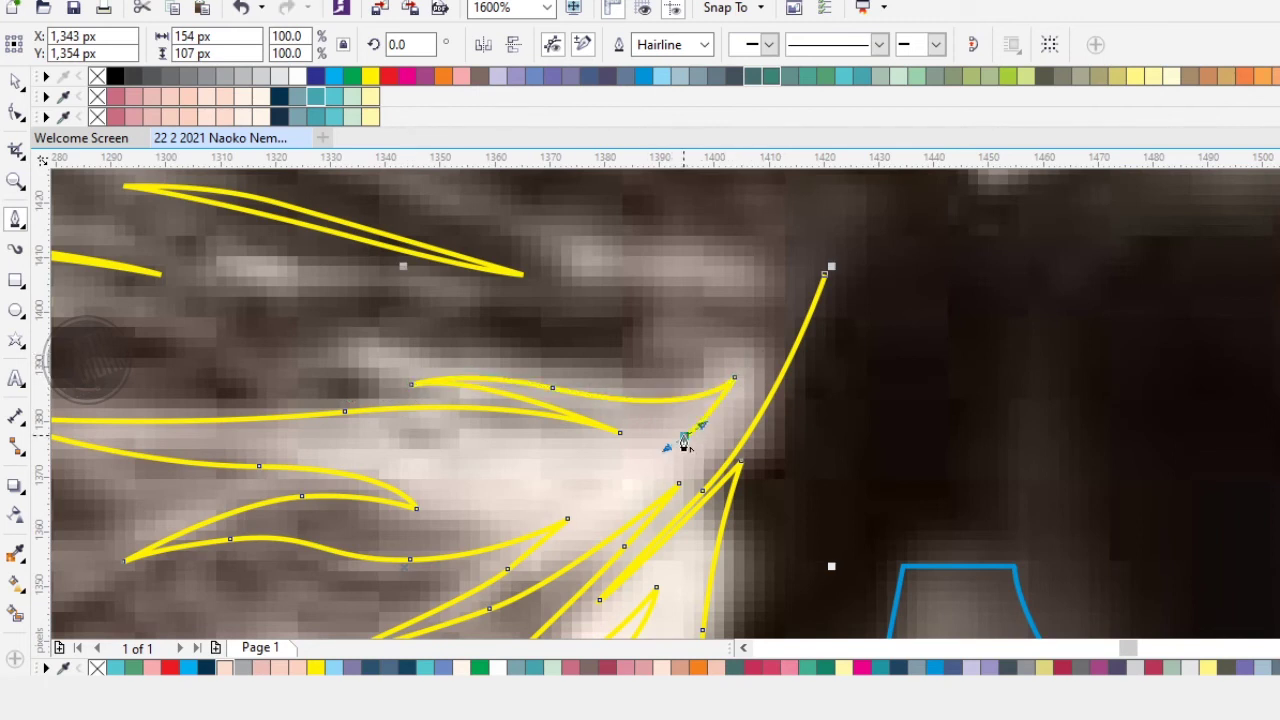
pyautogui.moveTo(824, 277); pyautogui.dragTo(772, 377)
# Step: Draw a thin curved closed sliver, about 40 × 18 px, along the upper end of the hair tie highlight
pyautogui.click(808, 285)
pyautogui.moveTo(651, 396); pyautogui.dragTo(651, 396)
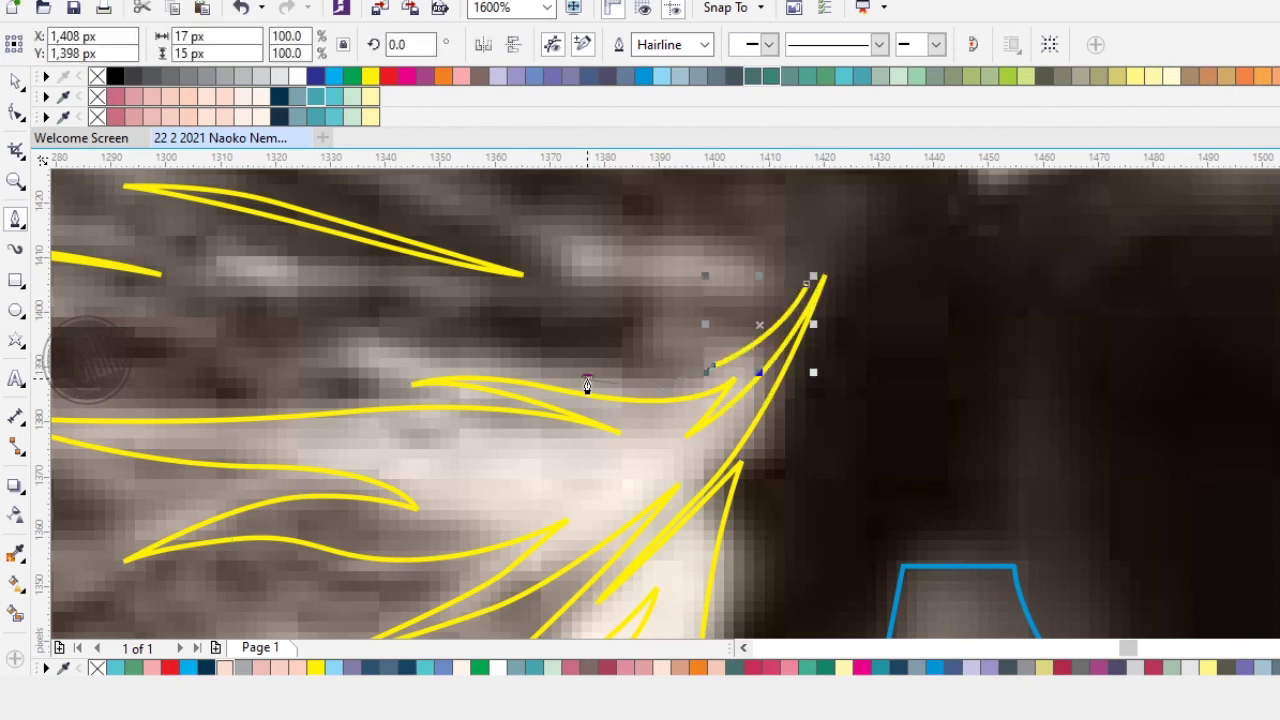
pyautogui.click(587, 378)
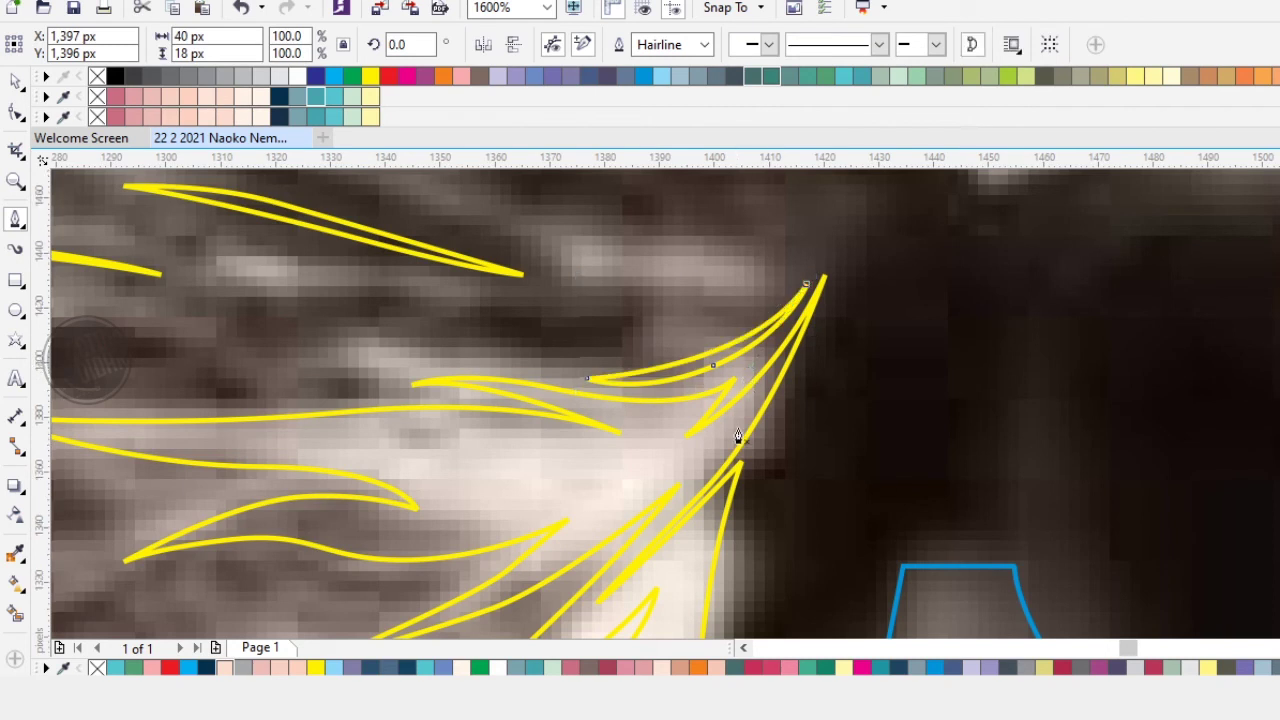
# Step: Draw a wavy closed highlight sliver, about 59 × 11 px, just above the upper edge of the hair tie highlight
pyautogui.scroll(-1, 740, 420)
pyautogui.scroll(1, 520, 386)
pyautogui.click(725, 406)
pyautogui.moveTo(552, 401); pyautogui.dragTo(647, 345)
pyautogui.click(401, 419)
pyautogui.click(729, 410)
# Step: Draw a thin S-shaped closed sliver, about 40 × 4 px, below the highlight's wavy left strand
pyautogui.scroll(-1, 628, 430)
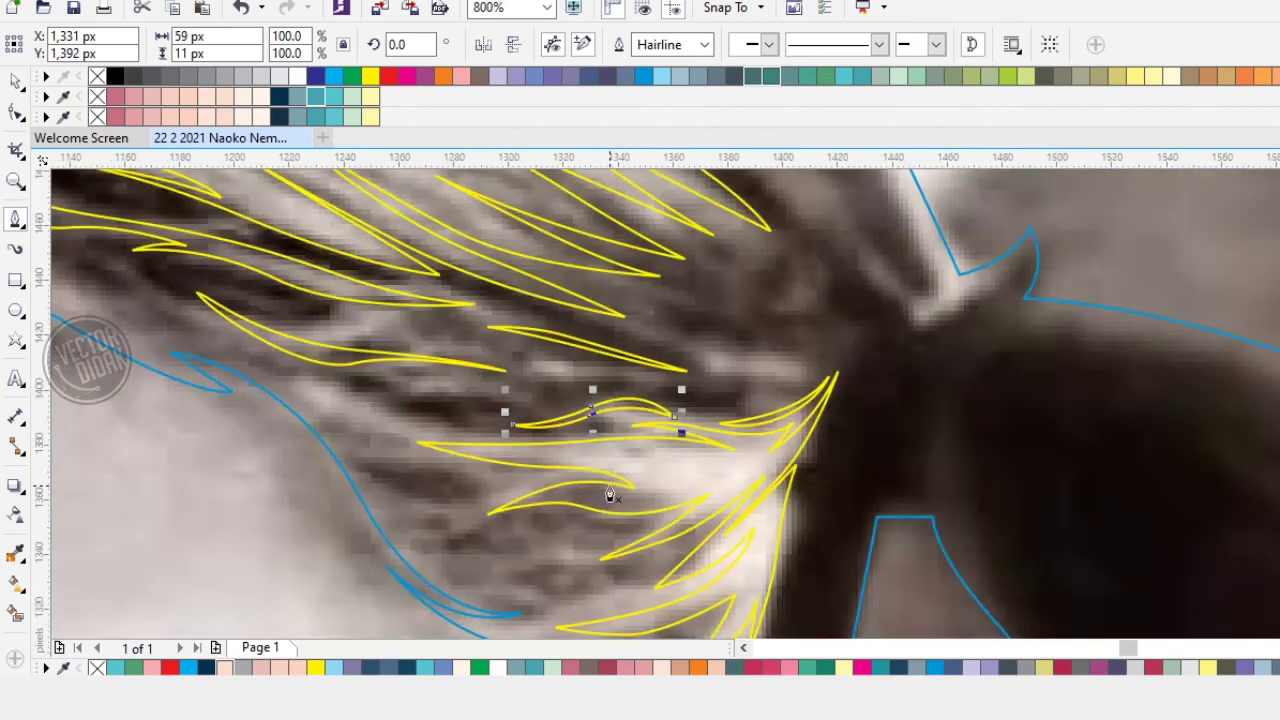
pyautogui.scroll(-1, 394, 443)
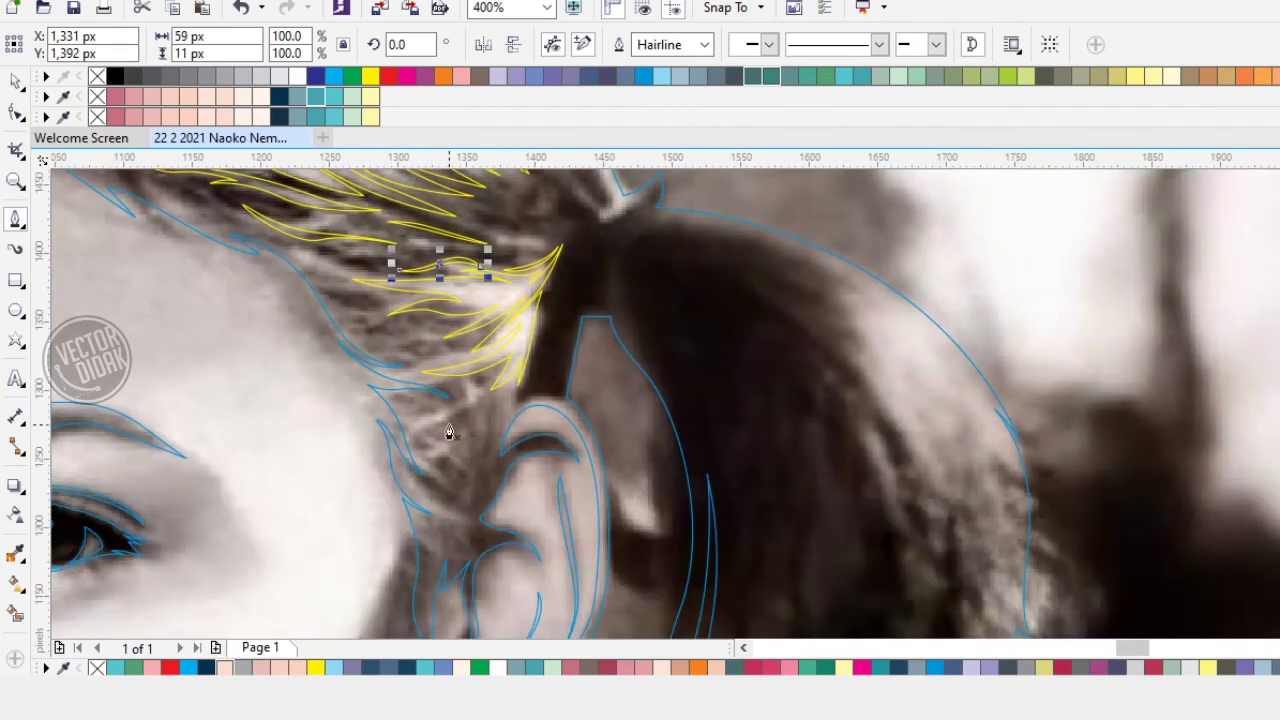
pyautogui.scroll(2, 416, 330)
pyautogui.click(607, 314)
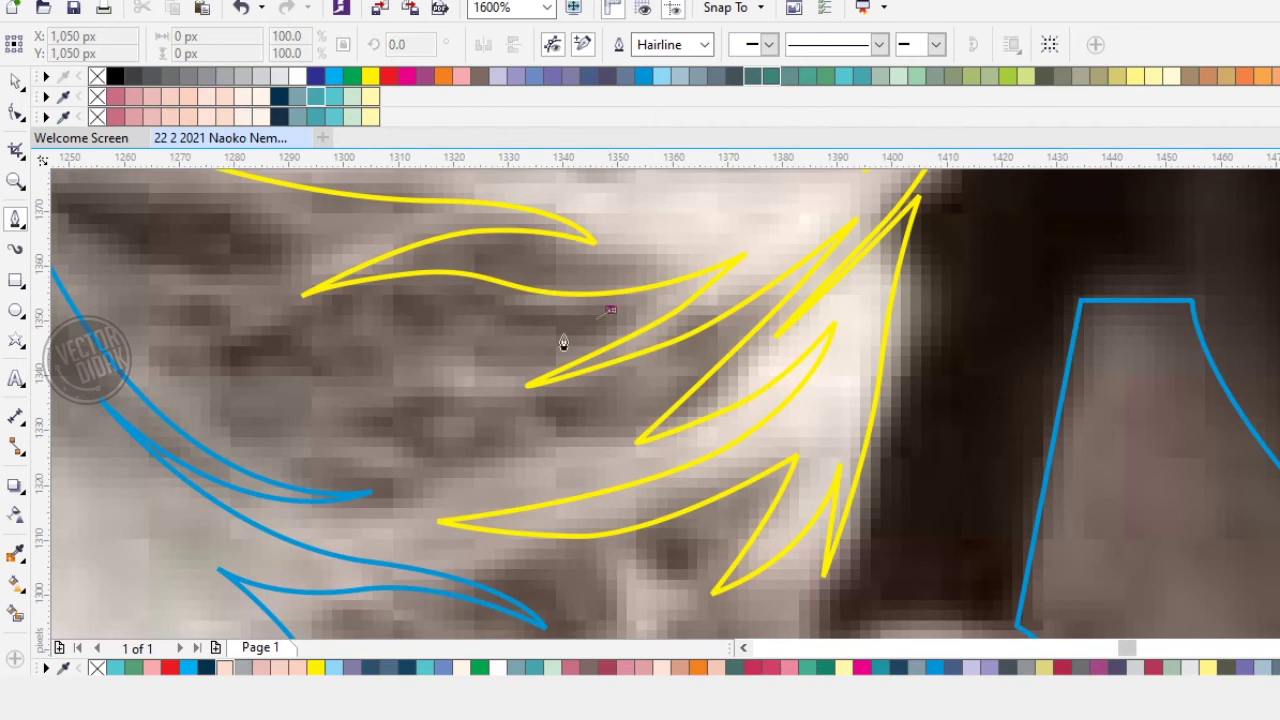
pyautogui.moveTo(490, 323); pyautogui.dragTo(419, 305)
pyautogui.click(393, 327)
pyautogui.scroll(1, 474, 306)
pyautogui.moveTo(533, 320); pyautogui.dragTo(633, 359)
pyautogui.moveTo(744, 322); pyautogui.dragTo(666, 377)
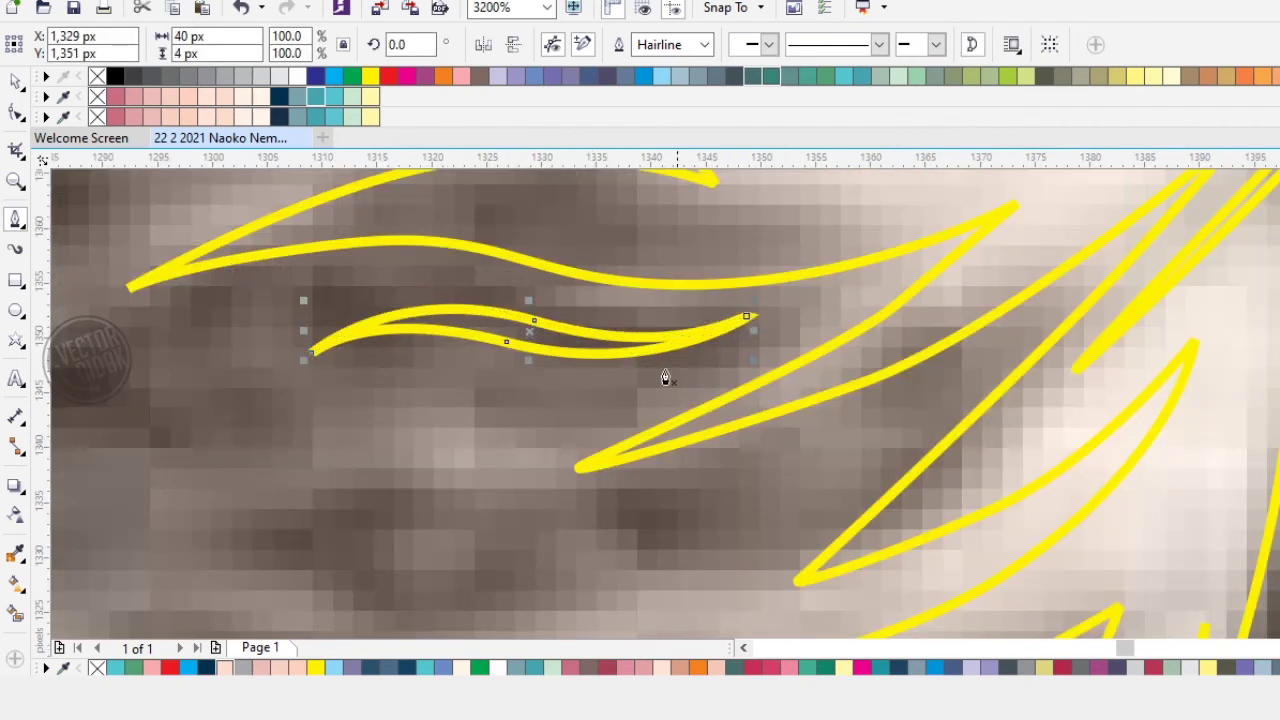
# Step: Draw a curved closed sliver, about 50 × 11 px, between the hair tie highlight's middle and lower strand tips
pyautogui.scroll(-2, 580, 470)
pyautogui.moveTo(575, 470); pyautogui.dragTo(484, 478)
pyautogui.scroll(1, 654, 446)
pyautogui.click(668, 406)
pyautogui.click(393, 459)
pyautogui.moveTo(665, 414); pyautogui.dragTo(600, 445)
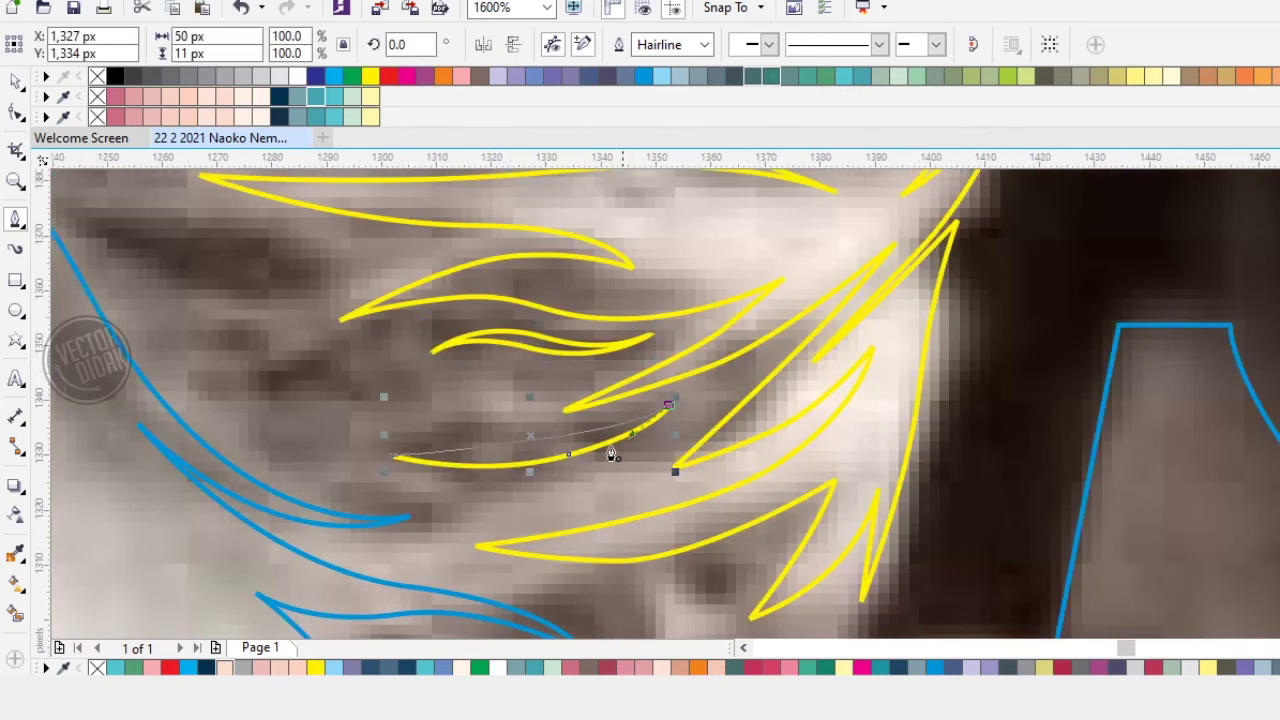
# Step: Draw a wavy closed sliver, about 61 × 16 px, in the dark hair above the hair tie highlight
pyautogui.scroll(-2, 550, 490)
pyautogui.scroll(2, 621, 374)
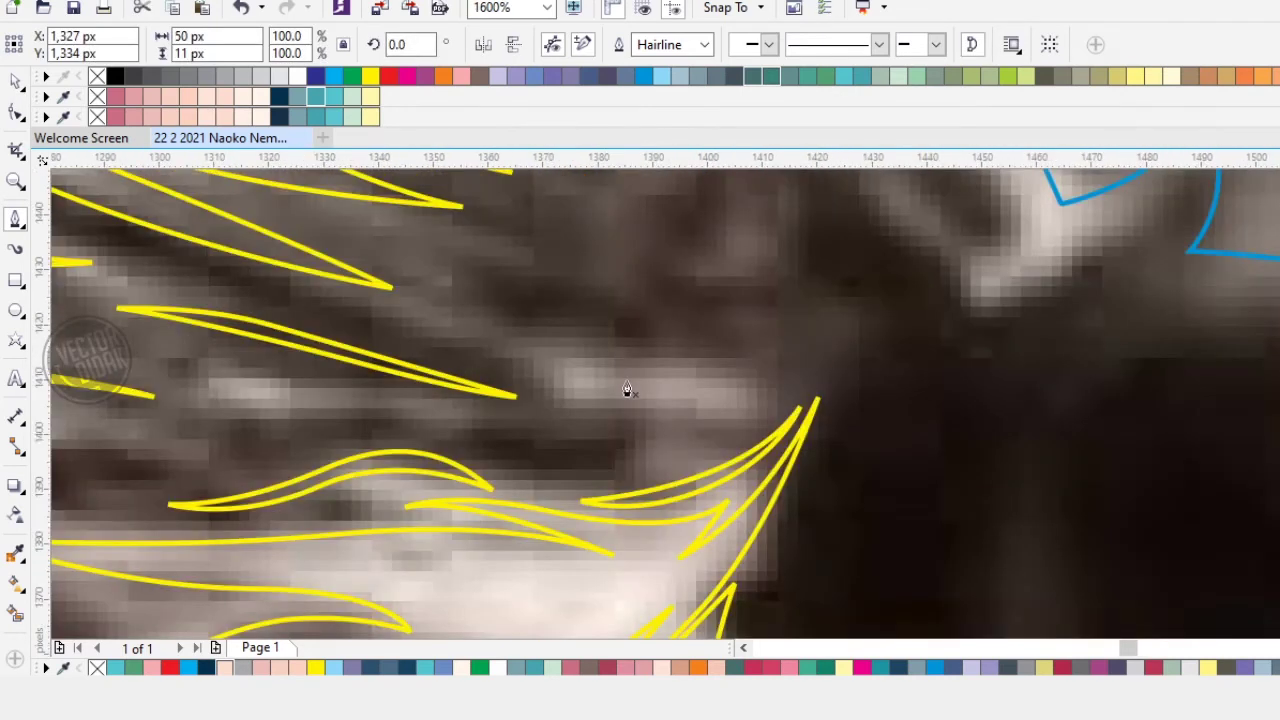
pyautogui.click(760, 409)
pyautogui.moveTo(500, 367); pyautogui.dragTo(471, 352)
pyautogui.click(428, 344)
pyautogui.moveTo(577, 381); pyautogui.dragTo(669, 434)
pyautogui.click(762, 417)
# Step: Draw a long closed sliver, about 83 × 77 px, running from the main hair highlights down toward the hair tie
pyautogui.scroll(-2, 641, 522)
pyautogui.scroll(1, 666, 440)
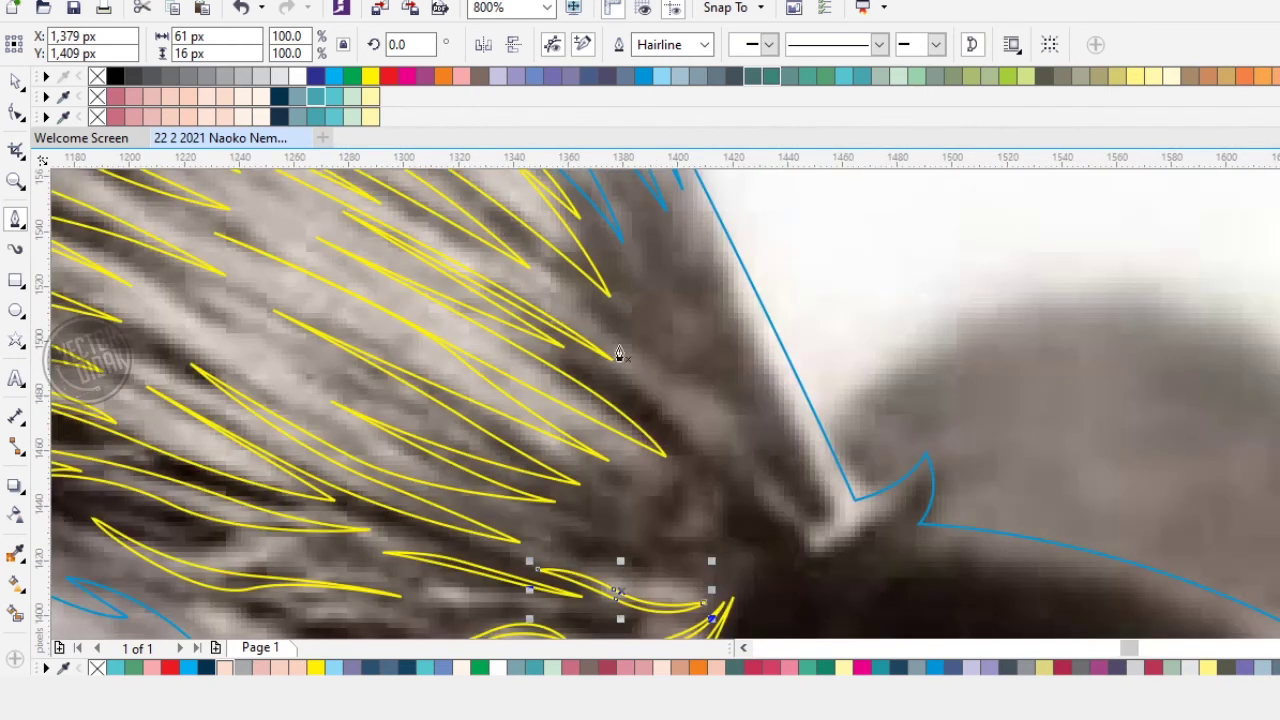
pyautogui.click(541, 301)
pyautogui.click(765, 509)
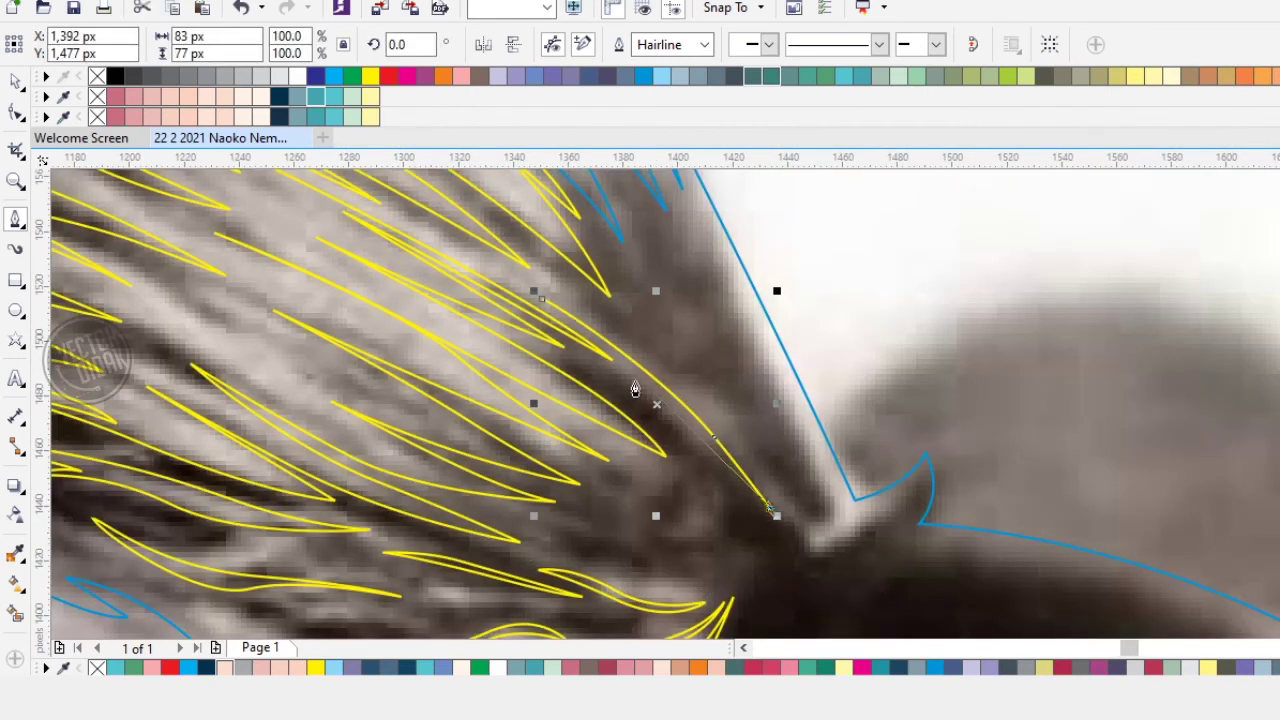
pyautogui.click(543, 307)
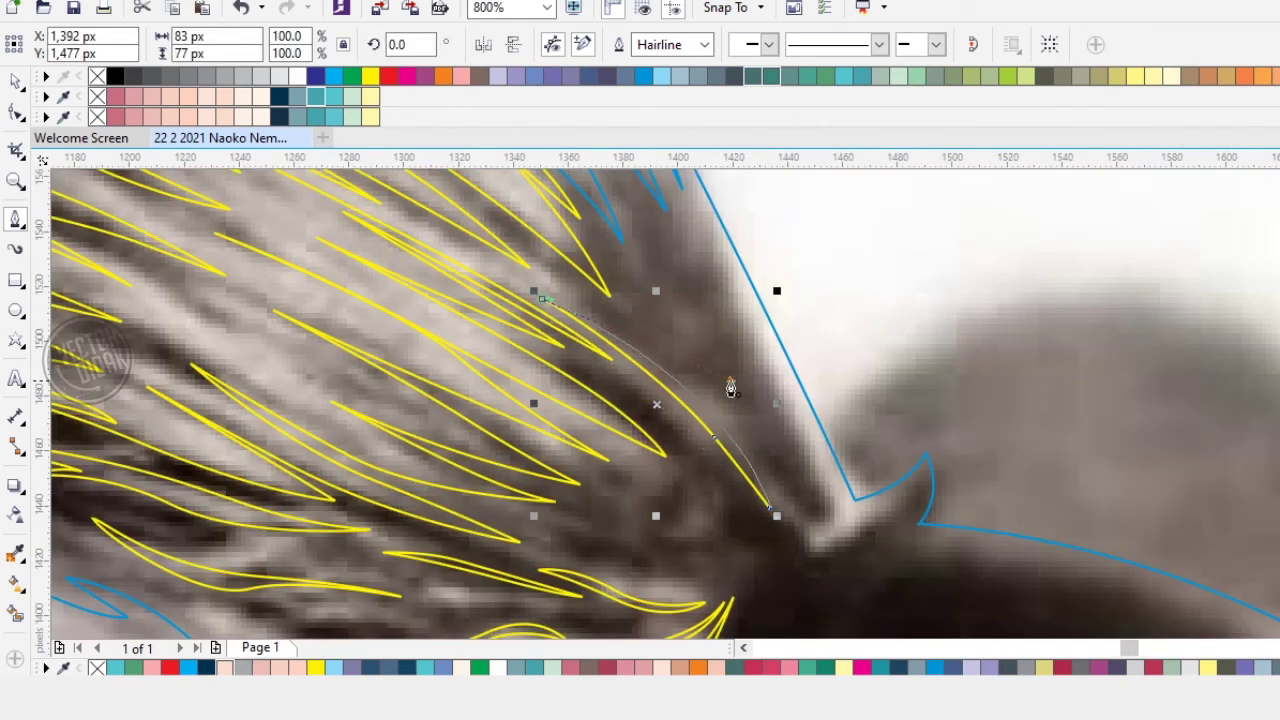
# Step: Draw a thin curved highlight sliver, about 96 × 24 px, on the crown of the head
pyautogui.scroll(-2, 430, 360)
pyautogui.scroll(2, 431, 358)
pyautogui.moveTo(447, 252); pyautogui.dragTo(443, 354)
pyautogui.scroll(-2, 525, 328)
pyautogui.scroll(2, 564, 282)
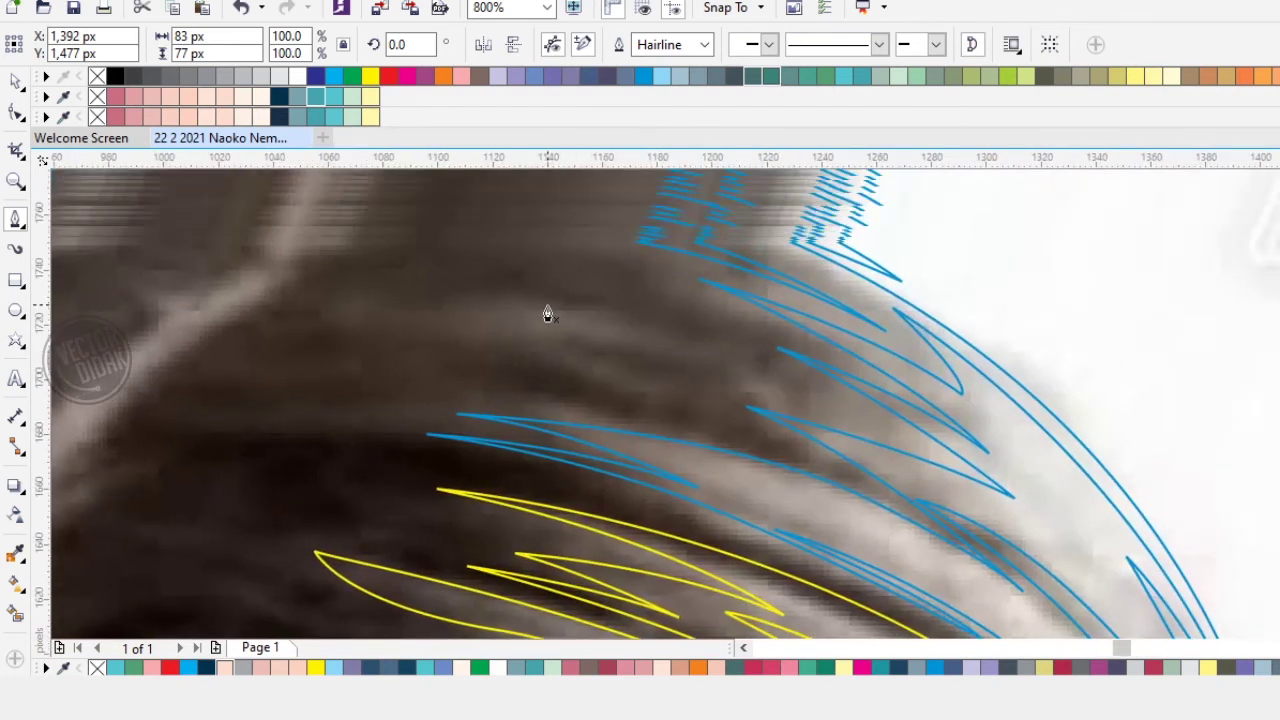
pyautogui.click(484, 298)
pyautogui.moveTo(740, 358)
pyautogui.mouseDown()
pyautogui.moveTo(829, 425)
pyautogui.moveTo(845, 420)
pyautogui.mouseUp()
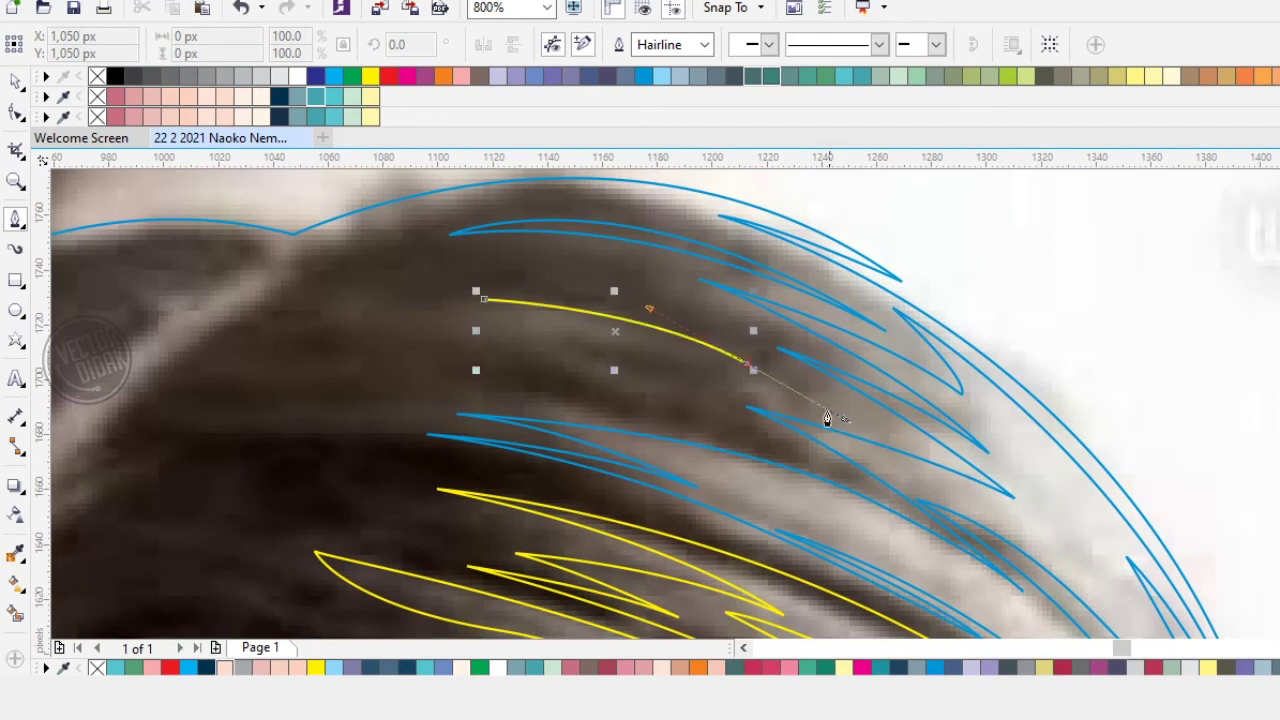
pyautogui.moveTo(484, 298); pyautogui.dragTo(650, 298)
# Step: Start a ponytail highlight along its outer contour with a curved edge and a narrow notch, about 161 × 113 px
pyautogui.scroll(-2, 650, 298)
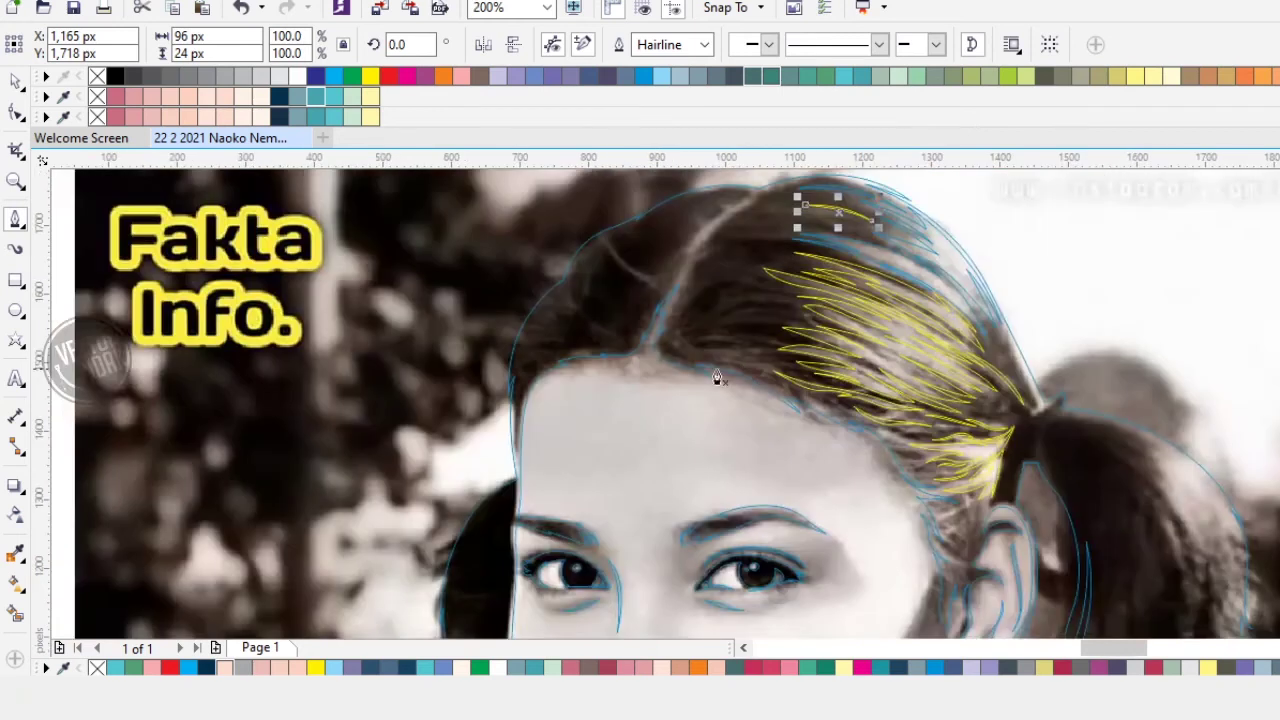
pyautogui.moveTo(803, 449); pyautogui.dragTo(631, 350)
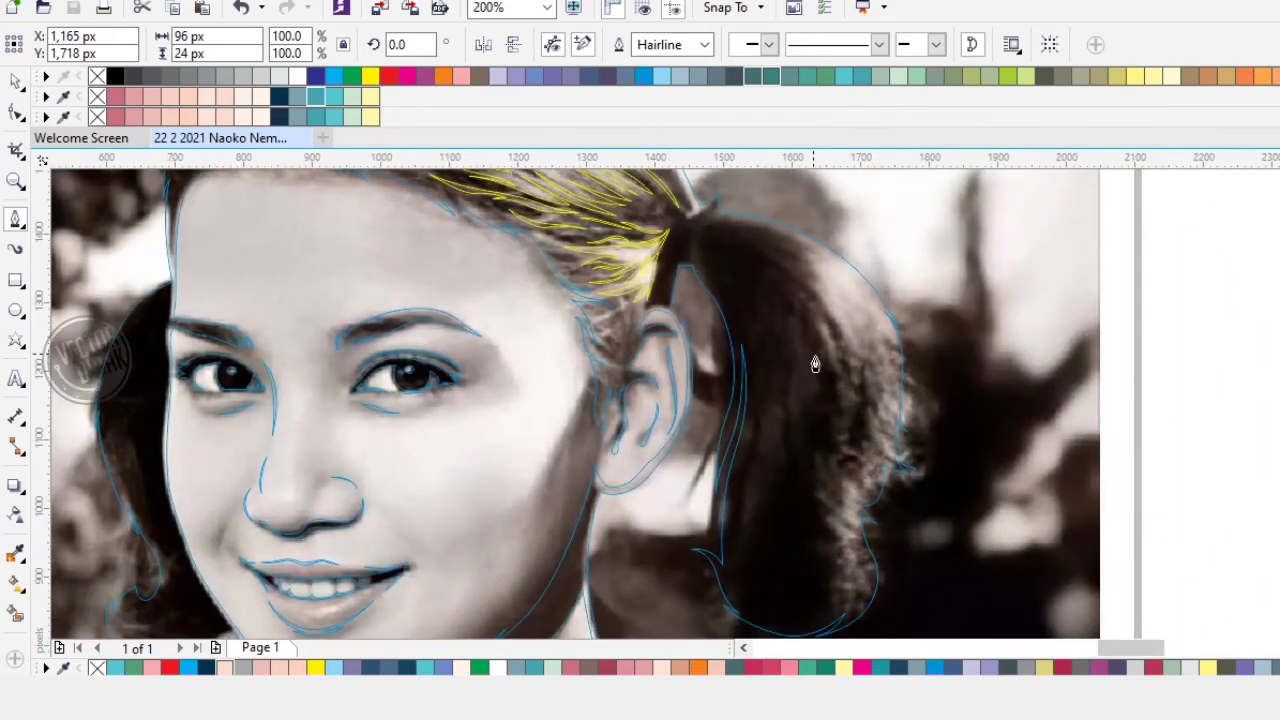
pyautogui.hscroll(2, 729, 335)
pyautogui.scroll(1, 619, 262)
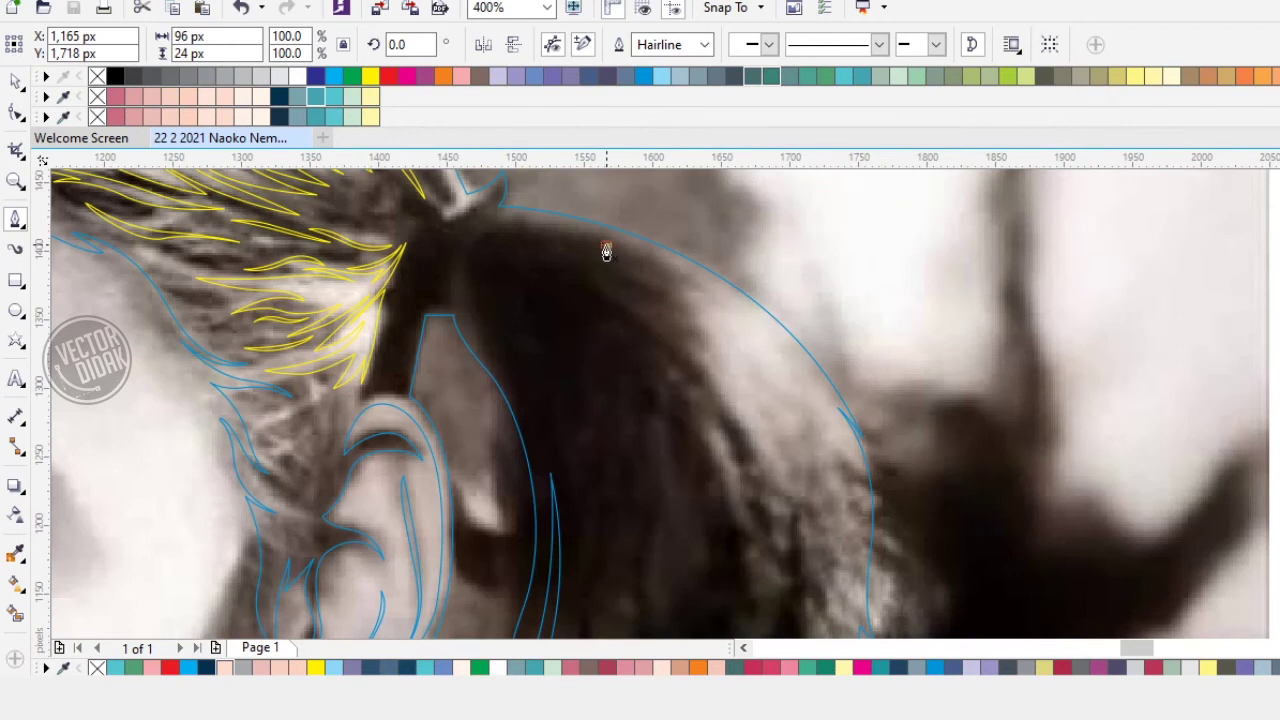
pyautogui.click(606, 247)
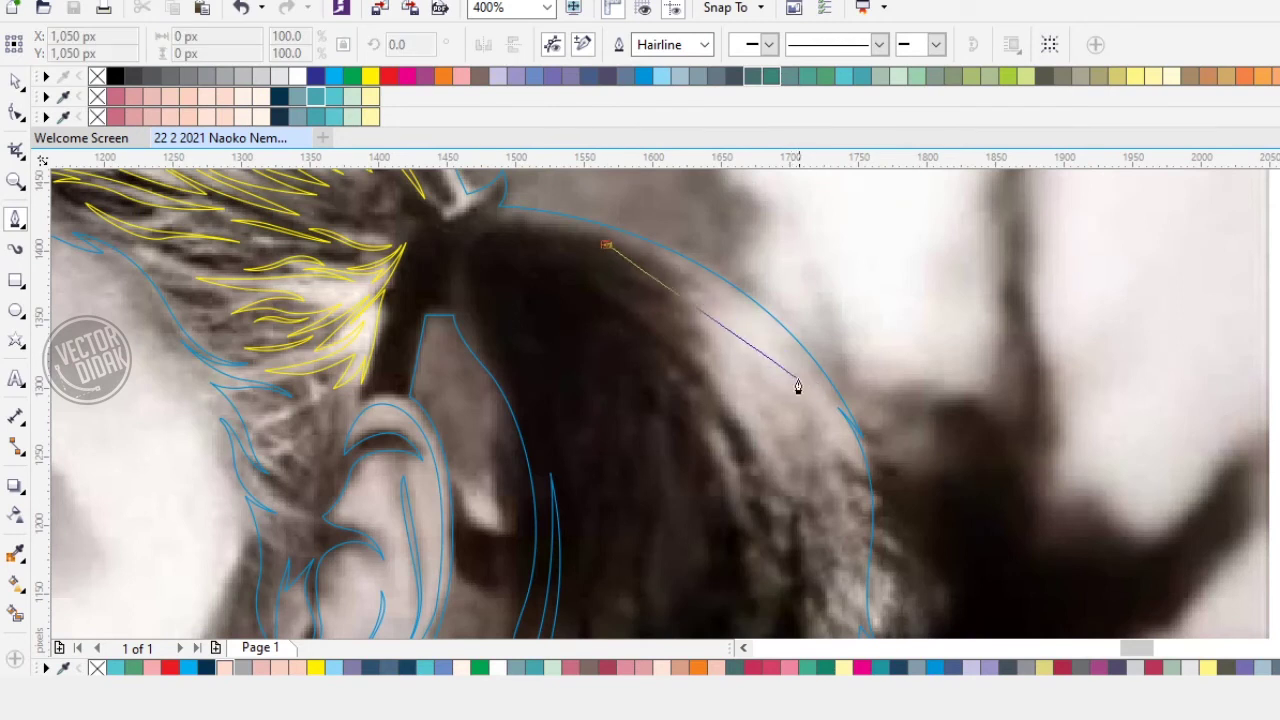
pyautogui.moveTo(826, 399); pyautogui.dragTo(891, 521)
pyautogui.click(823, 395)
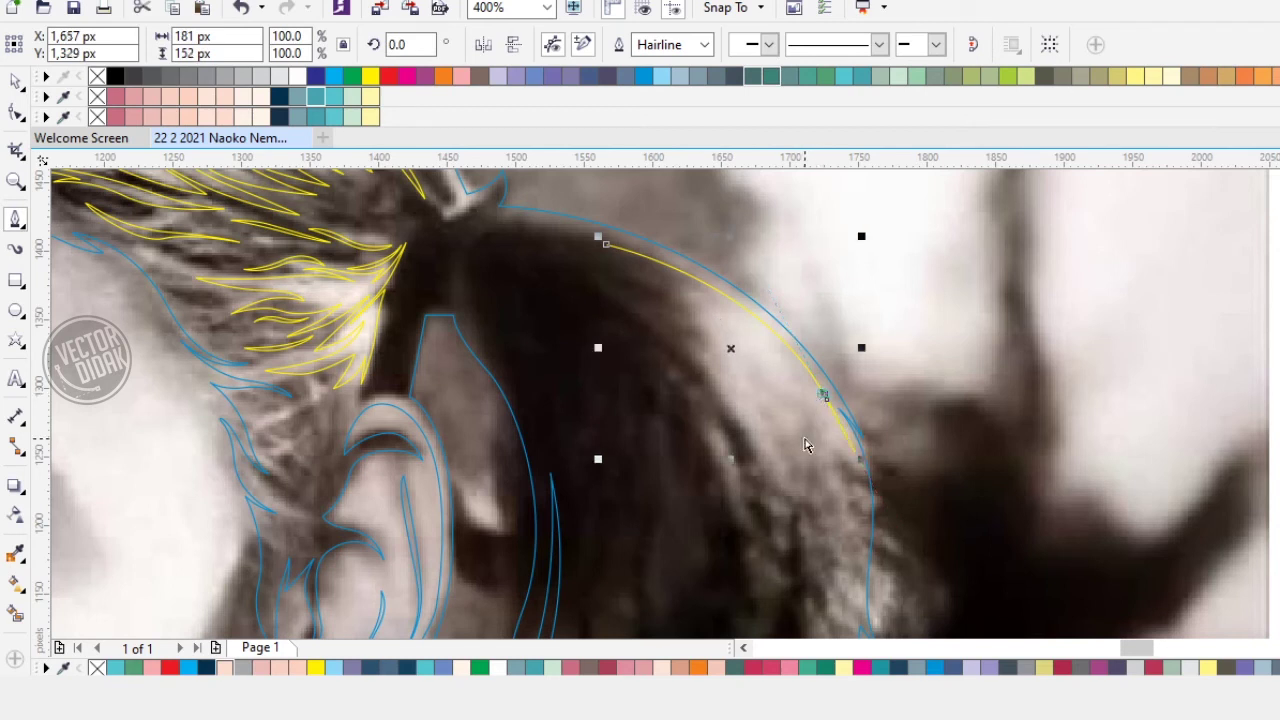
pyautogui.hotkey('ctrl', 'z')
pyautogui.scroll(1, 805, 378)
pyautogui.moveTo(747, 328); pyautogui.dragTo(720, 306)
pyautogui.scroll(-1, 761, 328)
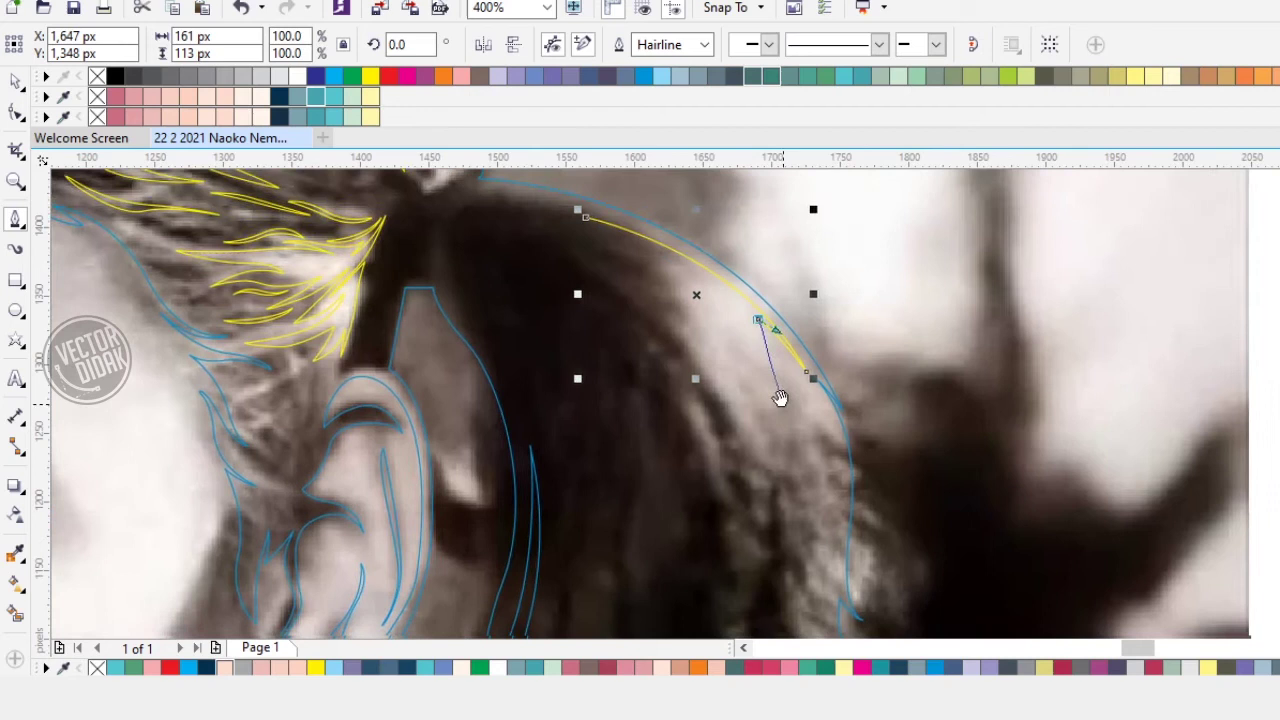
# Step: Extend the ponytail highlight's outer edge down to a long strand tip and a narrow notch, about 185 × 270 px
pyautogui.moveTo(795, 385); pyautogui.dragTo(803, 460)
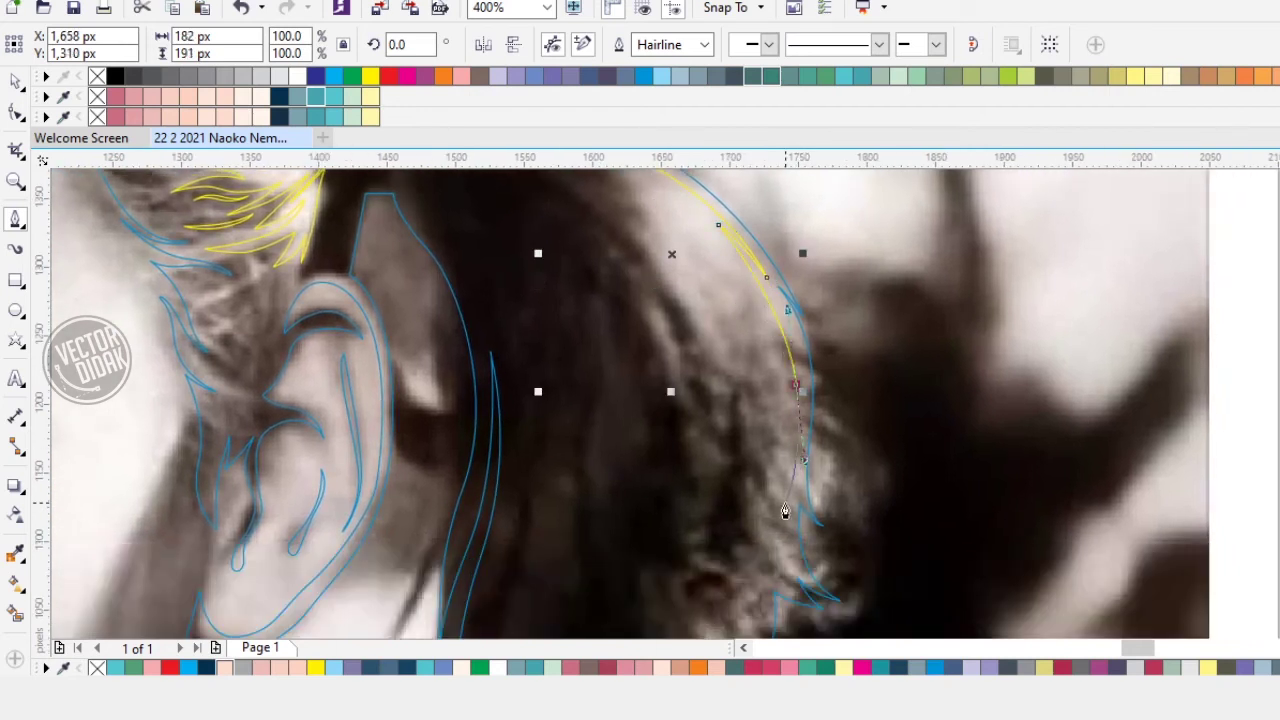
pyautogui.scroll(1, 782, 493)
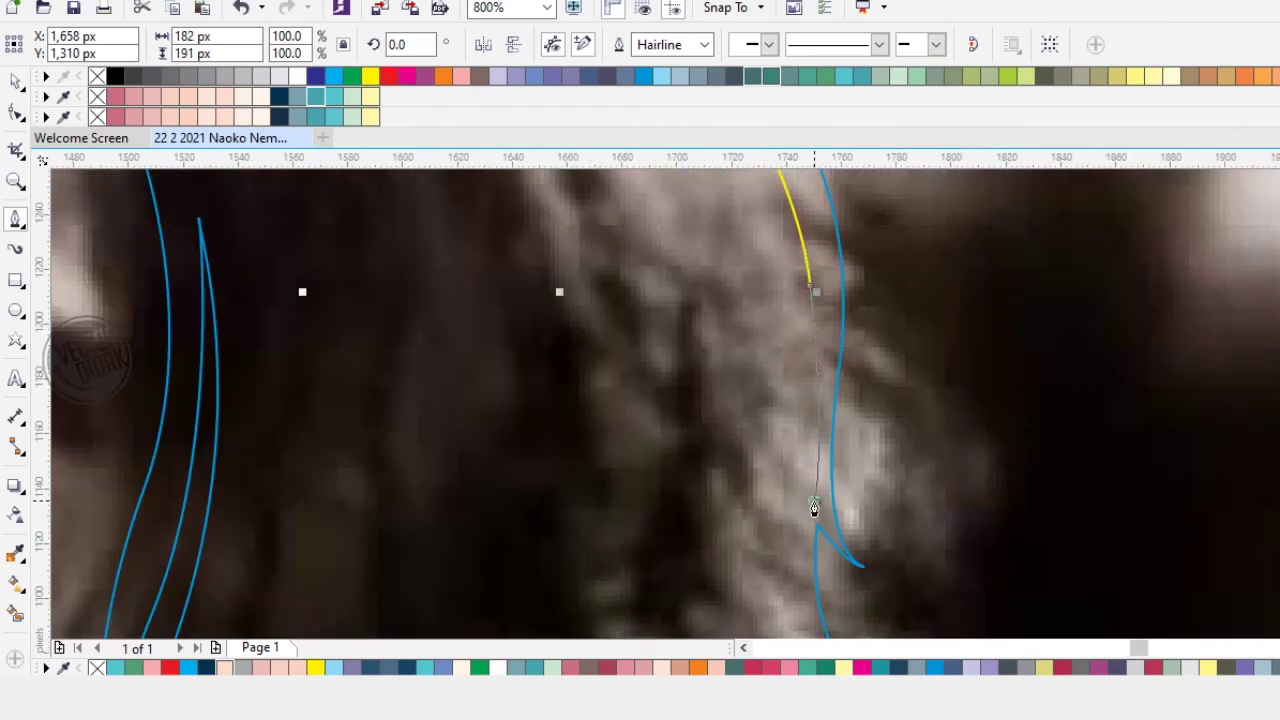
pyautogui.click(813, 507)
pyautogui.scroll(-2, 813, 507)
pyautogui.scroll(2, 810, 465)
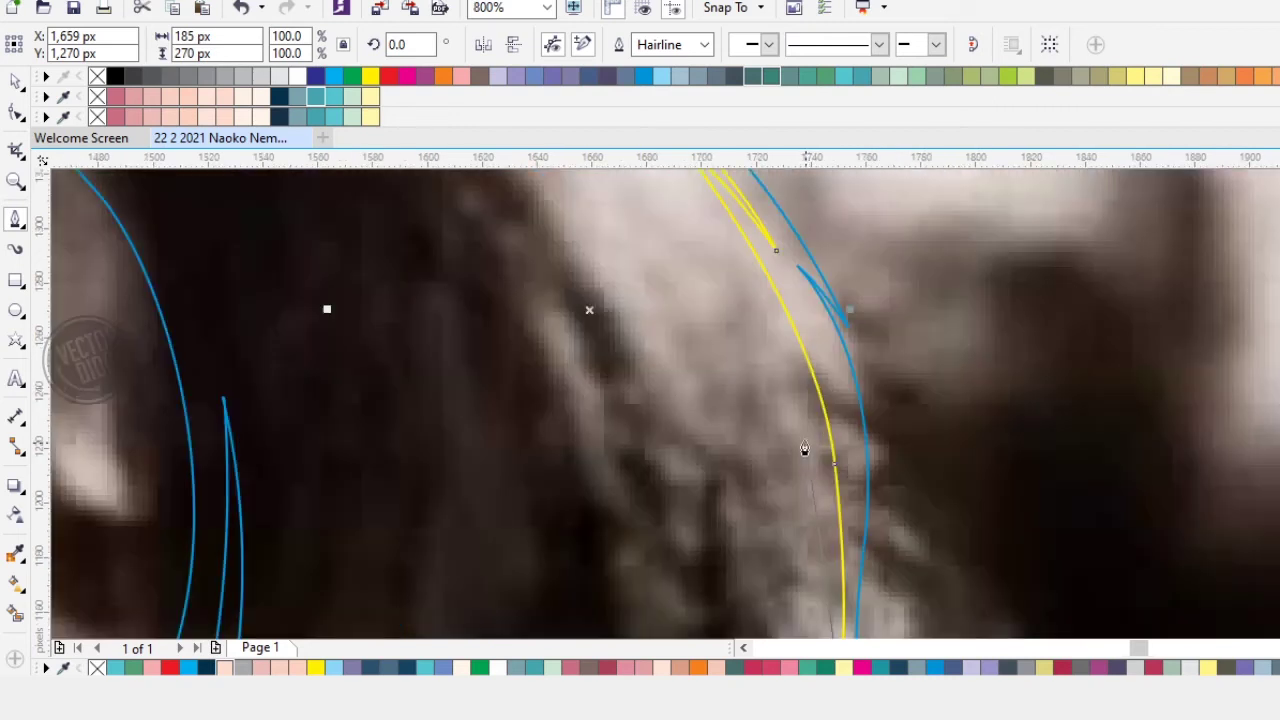
pyautogui.moveTo(757, 332); pyautogui.dragTo(758, 326)
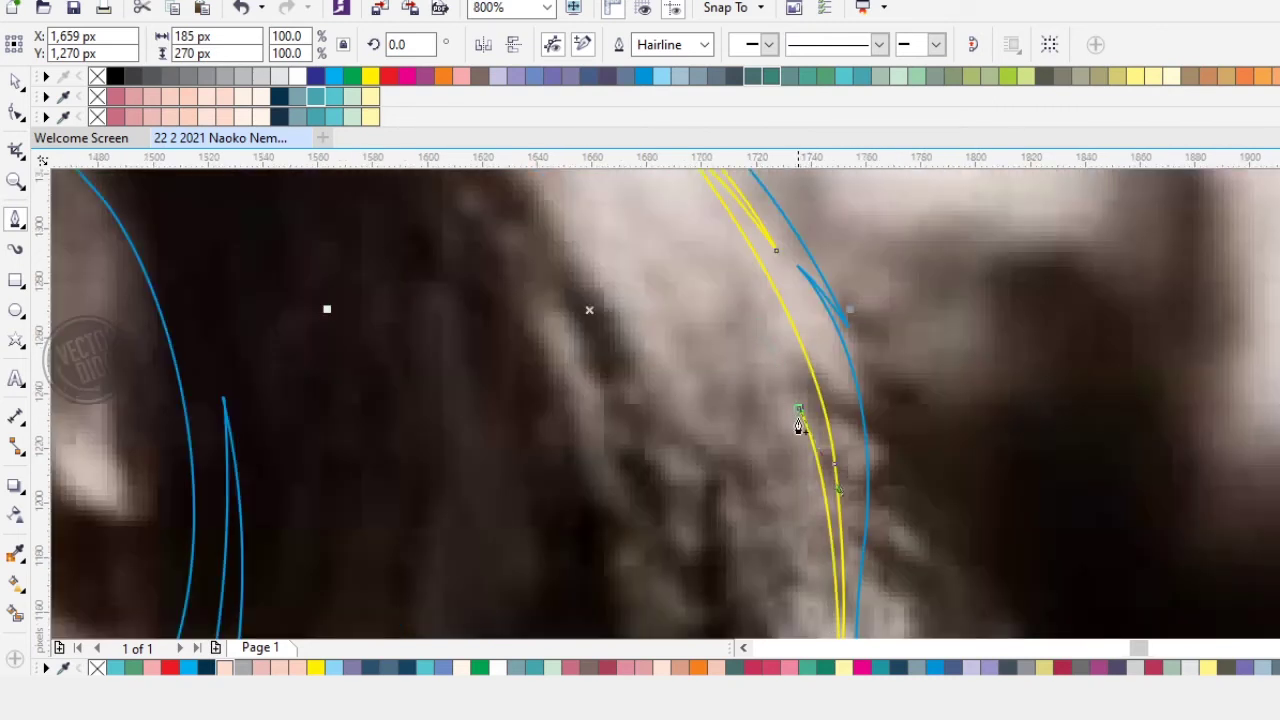
# Step: Trace two tapering lower strand tips with a notch between them, extending the ponytail highlight to about 185 × 330 px
pyautogui.scroll(1, 798, 425)
pyautogui.scroll(-2, 851, 343)
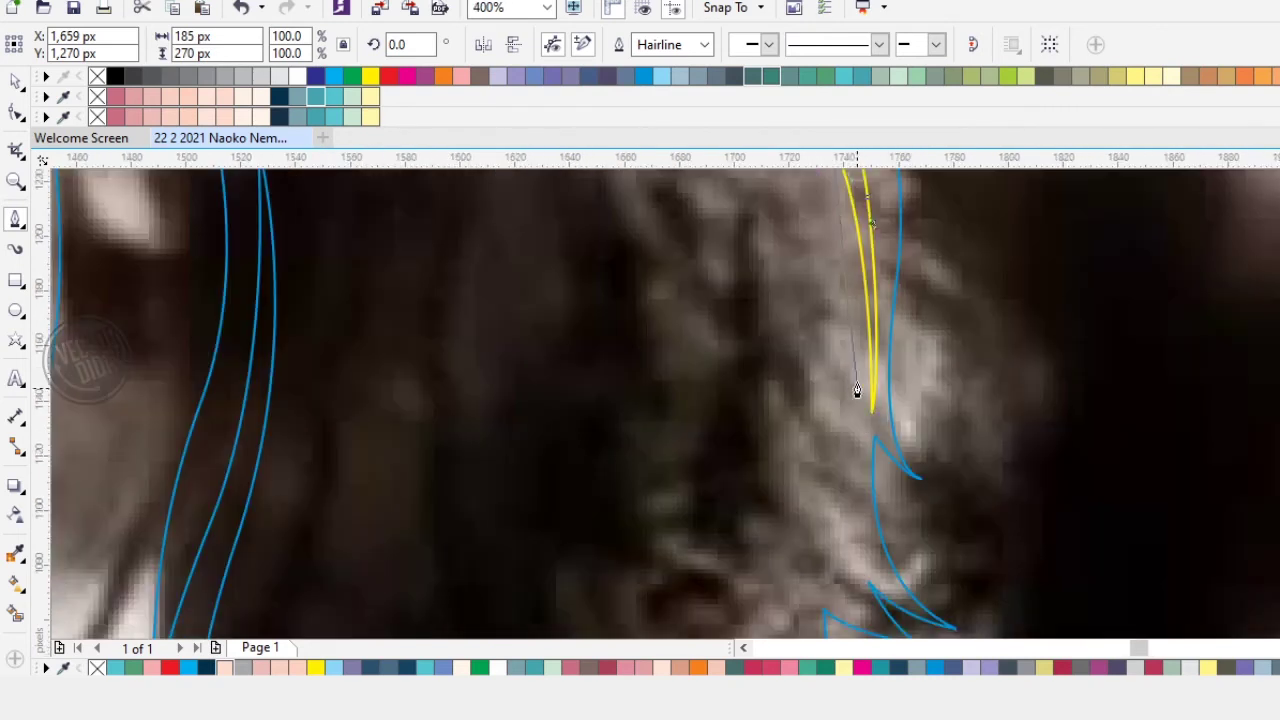
pyautogui.click(868, 556)
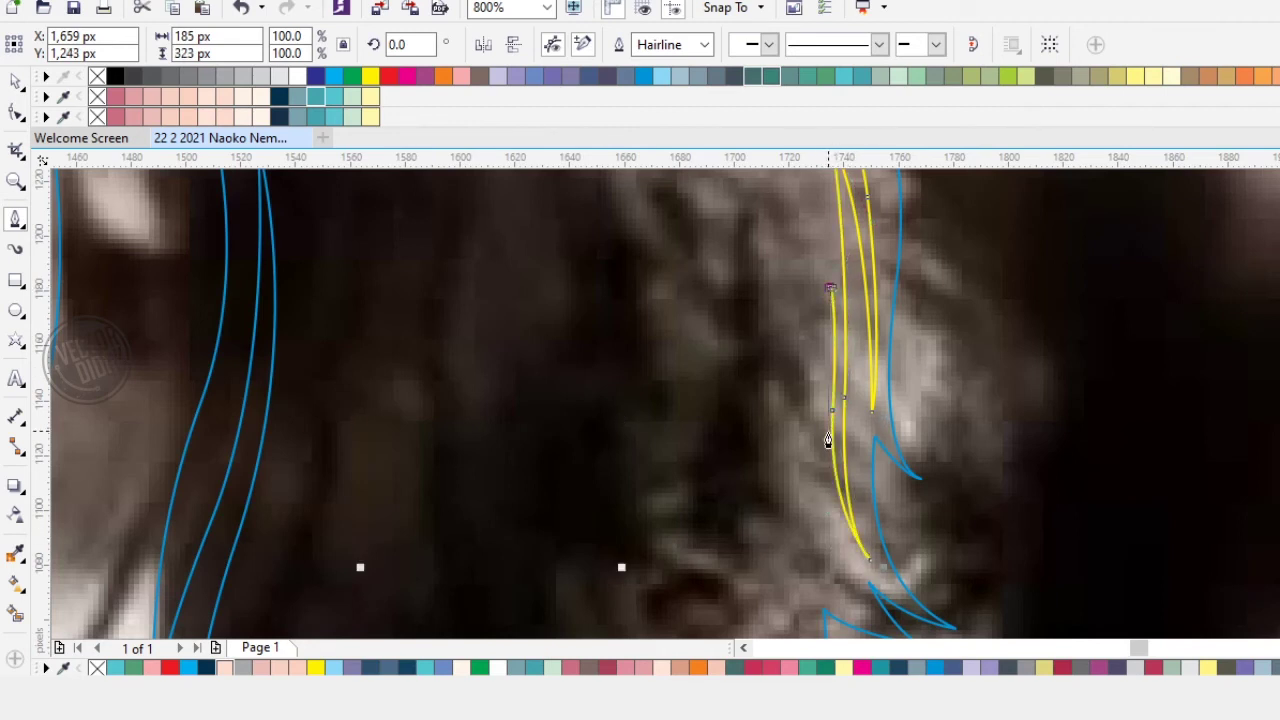
pyautogui.click(860, 563)
pyautogui.hotkey('ctrl', 'z')
pyautogui.moveTo(822, 522)
pyautogui.mouseDown()
pyautogui.moveTo(849, 580)
pyautogui.moveTo(880, 593)
pyautogui.mouseUp()
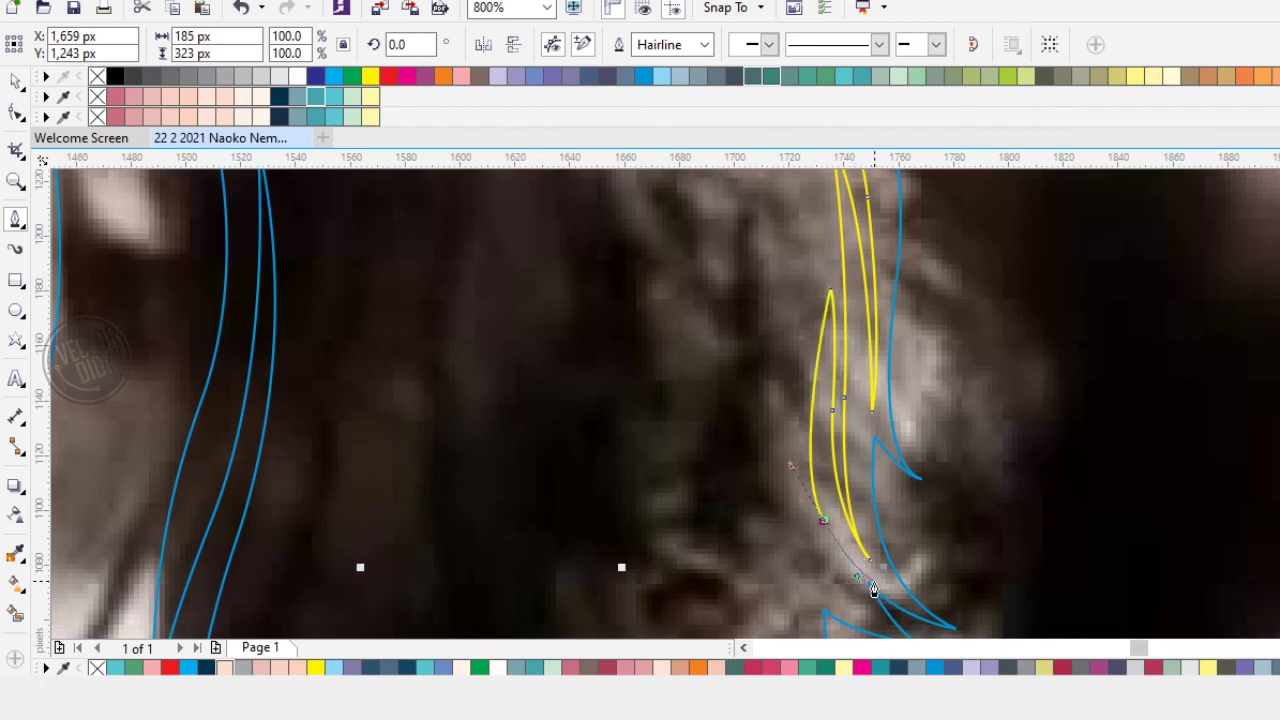
pyautogui.click(873, 584)
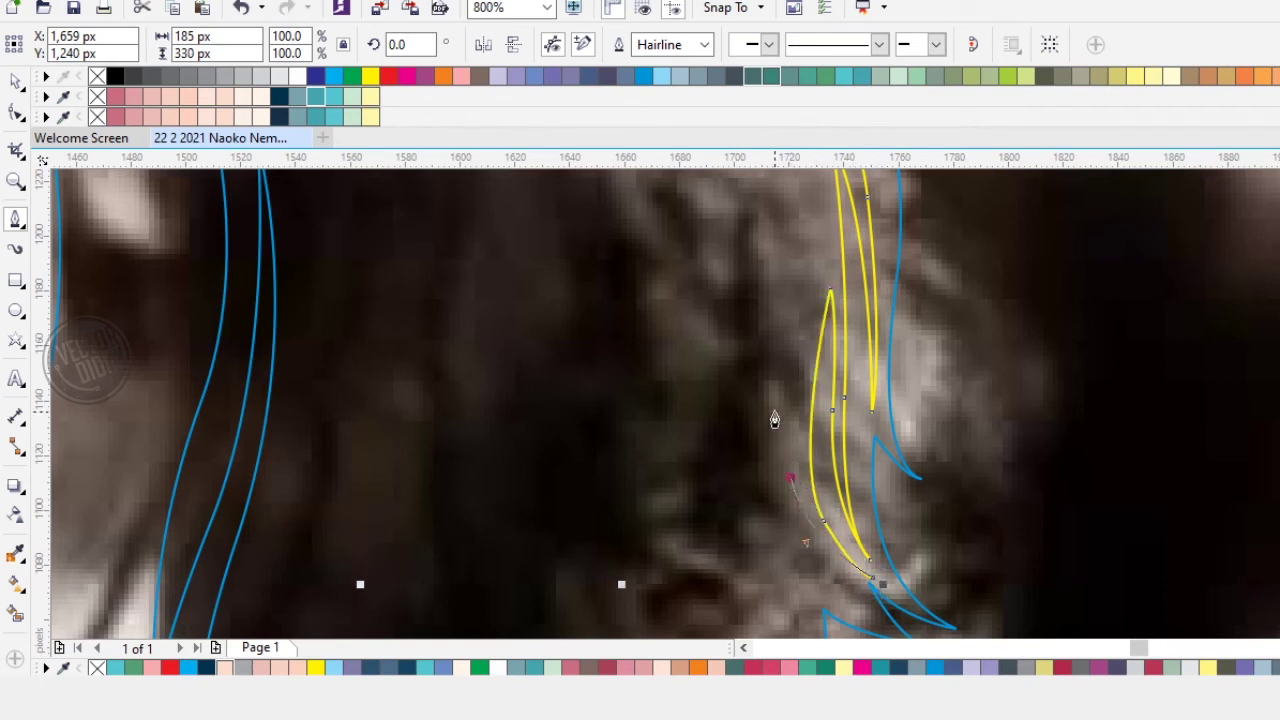
# Step: Trace the ponytail highlight's inner edge upward with a tall notch, a shorter strand tip and the rise to the next notch
pyautogui.moveTo(812, 302); pyautogui.dragTo(741, 518)
pyautogui.moveTo(729, 397); pyautogui.dragTo(709, 302)
pyautogui.click(730, 398)
pyautogui.moveTo(731, 496); pyautogui.dragTo(869, 271)
pyautogui.moveTo(841, 382); pyautogui.dragTo(828, 455)
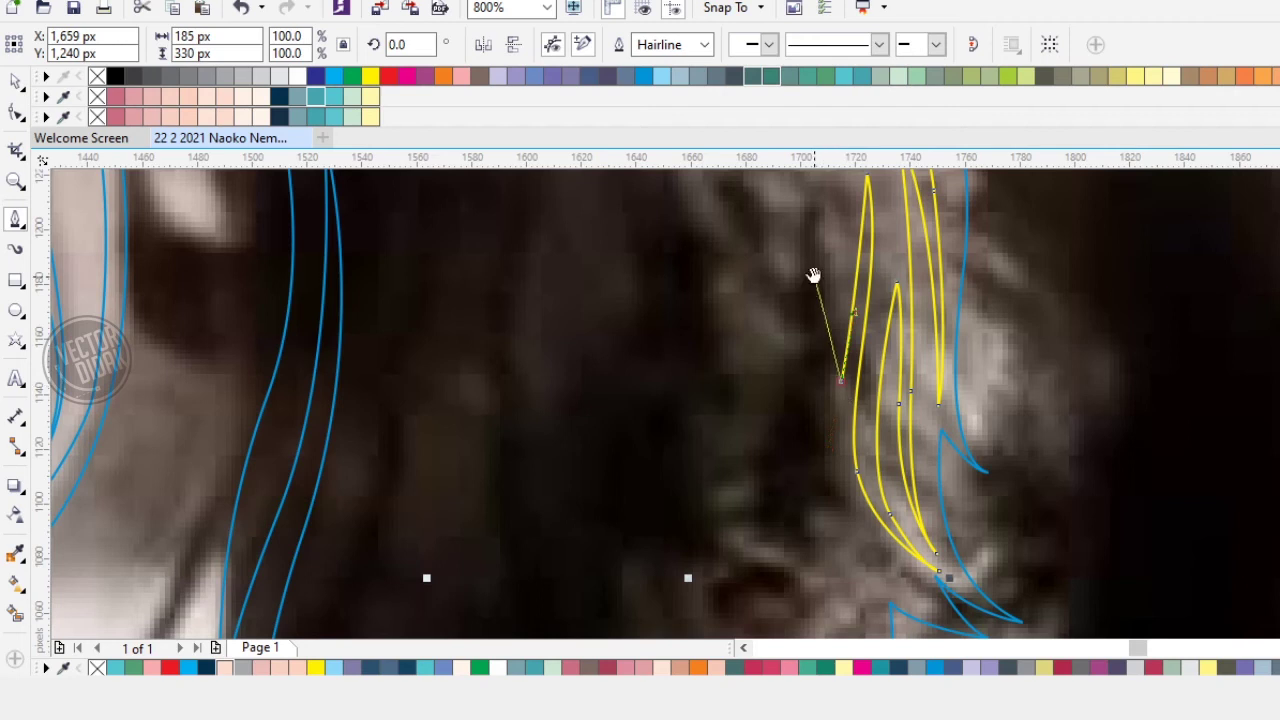
pyautogui.moveTo(814, 275); pyautogui.dragTo(835, 493)
pyautogui.moveTo(854, 396); pyautogui.dragTo(825, 303)
pyautogui.click(806, 283)
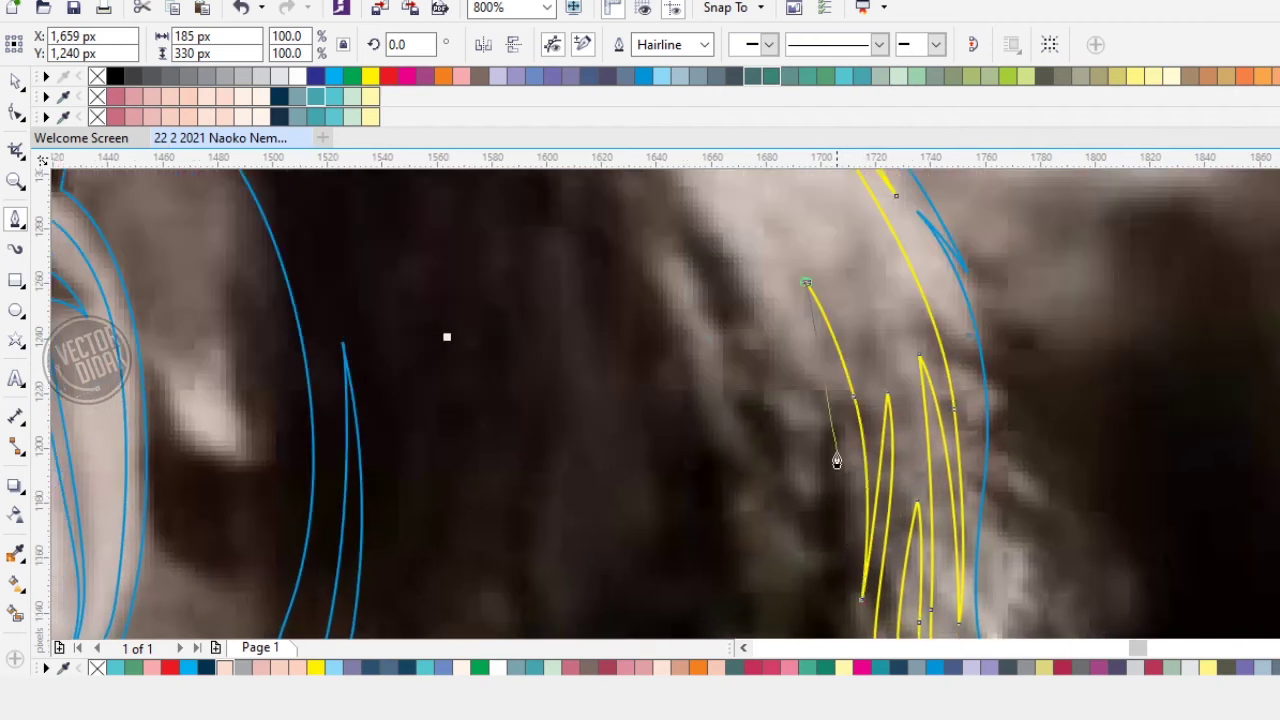
# Step: Continue the ponytail highlight's inner edge upward with another downward strand tip, a narrow notch and a long upper point
pyautogui.moveTo(838, 523); pyautogui.dragTo(838, 523)
pyautogui.click(838, 543)
pyautogui.moveTo(818, 424); pyautogui.dragTo(823, 533)
pyautogui.moveTo(800, 472); pyautogui.dragTo(858, 552)
pyautogui.click(734, 340)
pyautogui.keyDown('alt'); pyautogui.click(784, 466); pyautogui.keyUp('alt')
pyautogui.moveTo(792, 447); pyautogui.dragTo(846, 490)
pyautogui.click(700, 350)
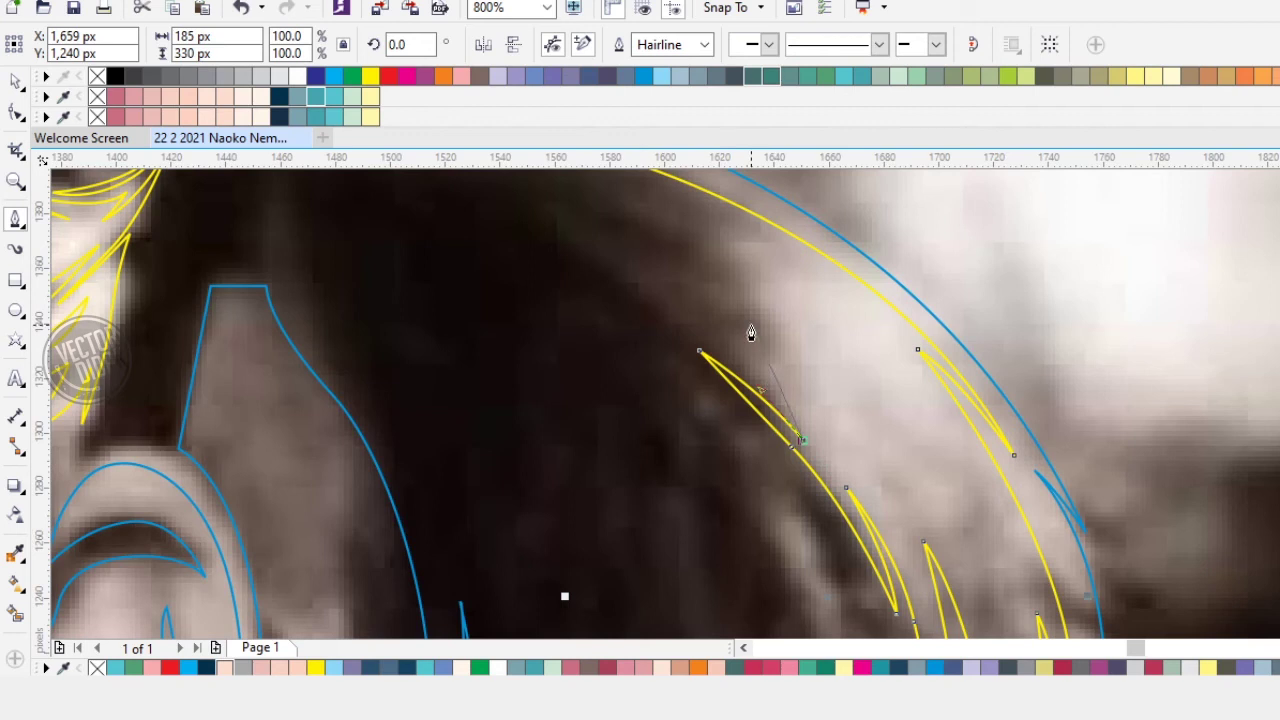
# Step: Trace the remaining pointed strands and notches at the ponytail highlight's upper end and close the outline at its starting point
pyautogui.moveTo(751, 328); pyautogui.dragTo(931, 505)
pyautogui.moveTo(848, 438); pyautogui.dragTo(846, 434)
pyautogui.click(795, 391)
pyautogui.moveTo(951, 492); pyautogui.dragTo(999, 539)
pyautogui.click(1028, 587)
pyautogui.moveTo(941, 445); pyautogui.dragTo(894, 394)
pyautogui.click(856, 373)
pyautogui.click(963, 433)
pyautogui.click(763, 326)
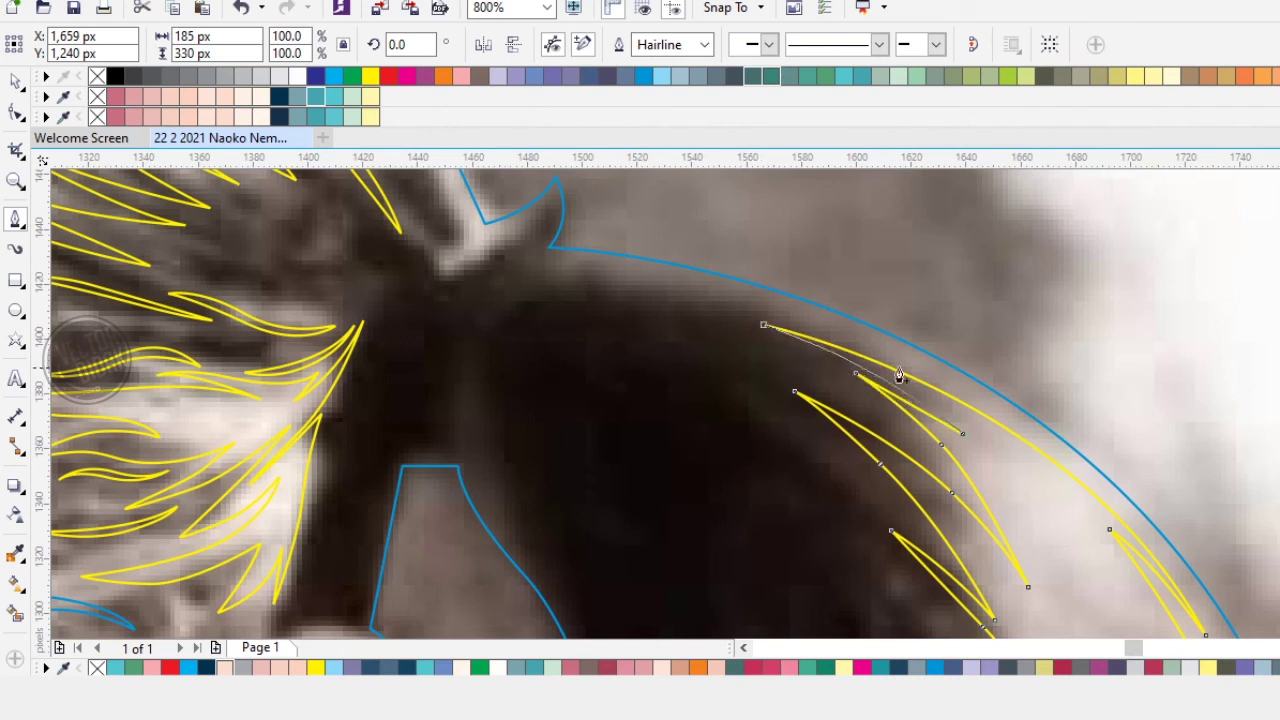
# Step: Start a second, narrower strand highlight along the inner side of the first ponytail highlight, tracing its long outer curve about 68 × 102 px
pyautogui.scroll(-4, 894, 374)
pyautogui.moveTo(945, 545); pyautogui.dragTo(832, 339)
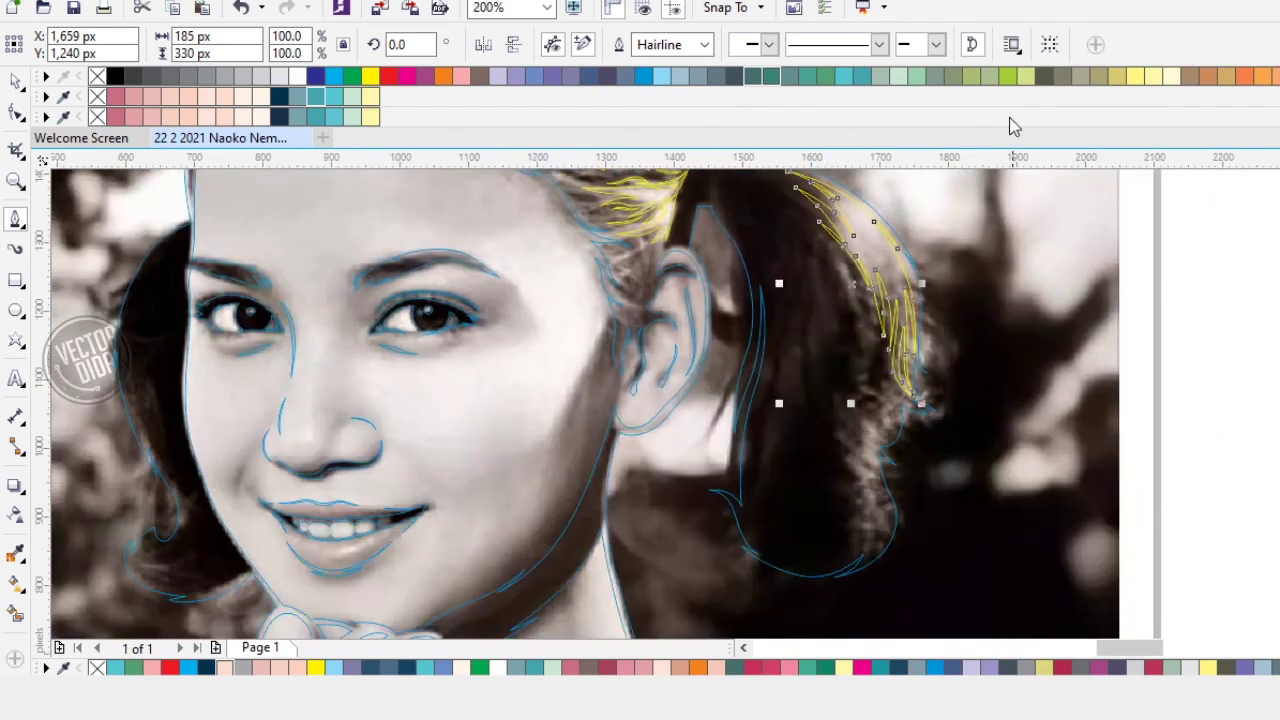
pyautogui.scroll(3, 783, 283)
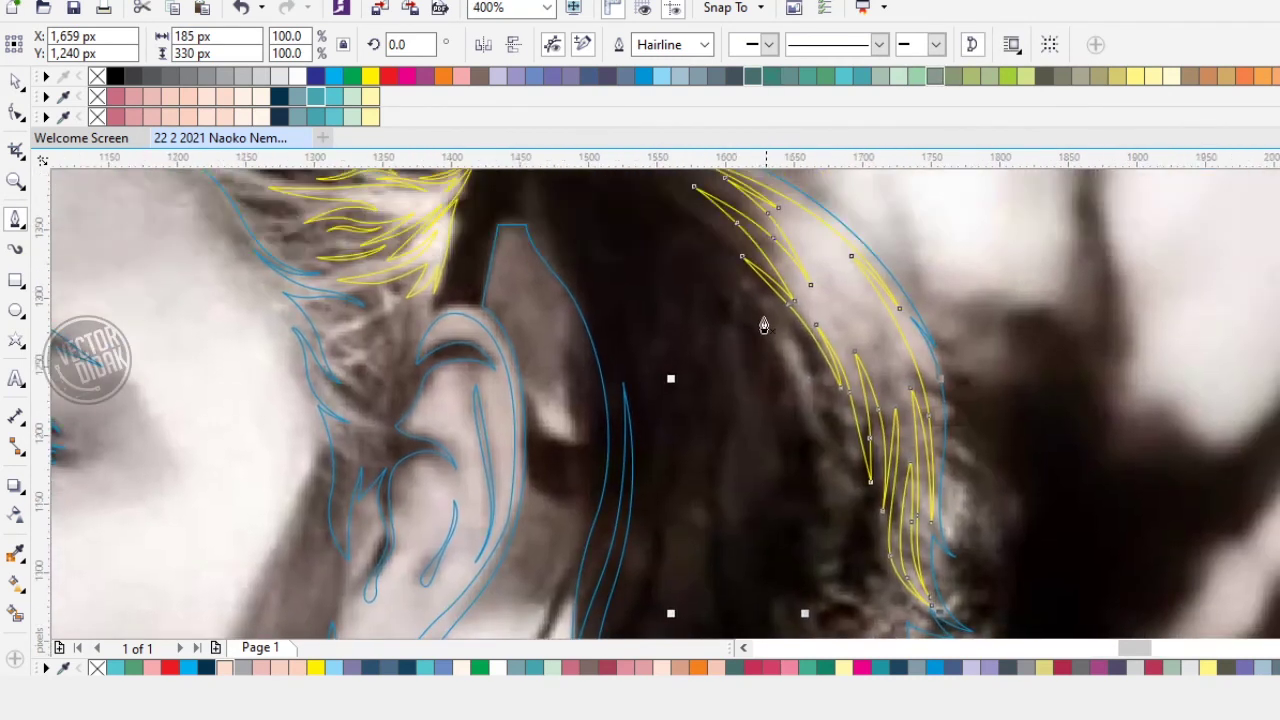
pyautogui.click(728, 279)
pyautogui.moveTo(748, 328); pyautogui.dragTo(708, 230)
pyautogui.moveTo(781, 318); pyautogui.dragTo(801, 427)
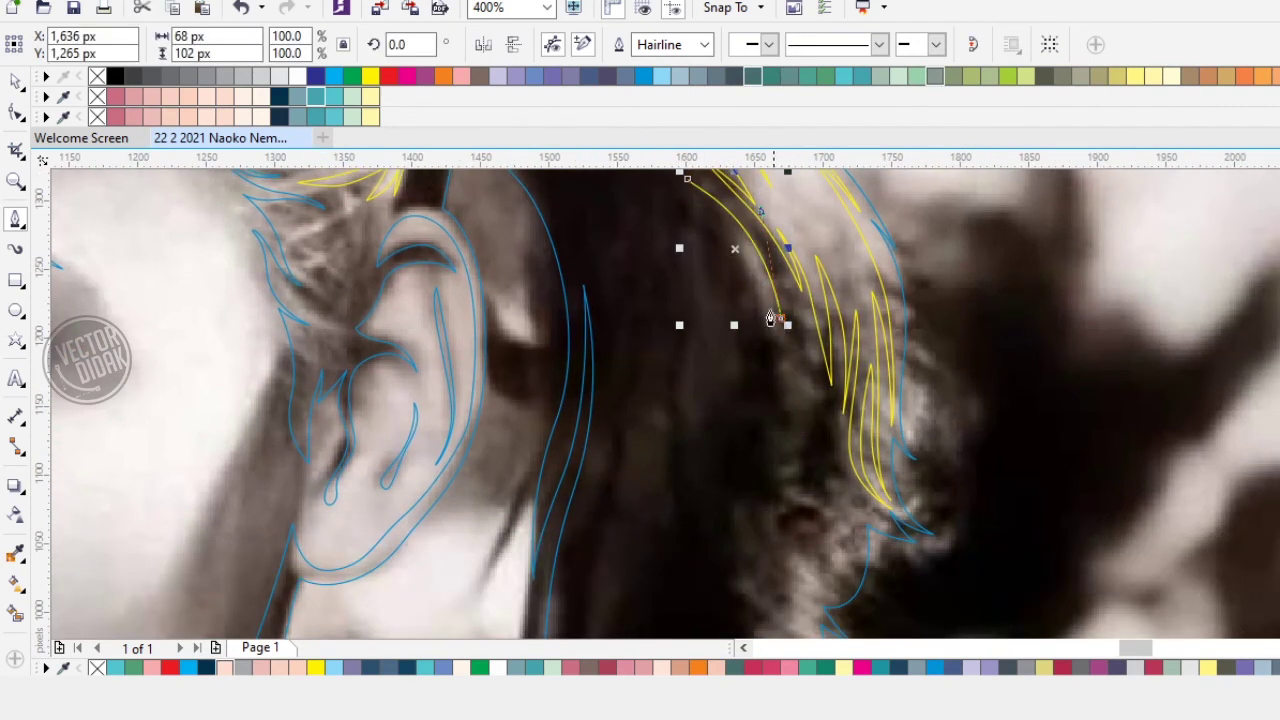
# Step: Add a short notch, a pointed lower tip and a returning inner edge to the second ponytail highlight, closing it at about 71 × 145 px
pyautogui.scroll(3, 770, 318)
pyautogui.moveTo(804, 411); pyautogui.dragTo(811, 456)
pyautogui.click(805, 481)
pyautogui.moveTo(769, 351); pyautogui.dragTo(806, 480)
pyautogui.moveTo(771, 395); pyautogui.dragTo(757, 376)
pyautogui.click(702, 277)
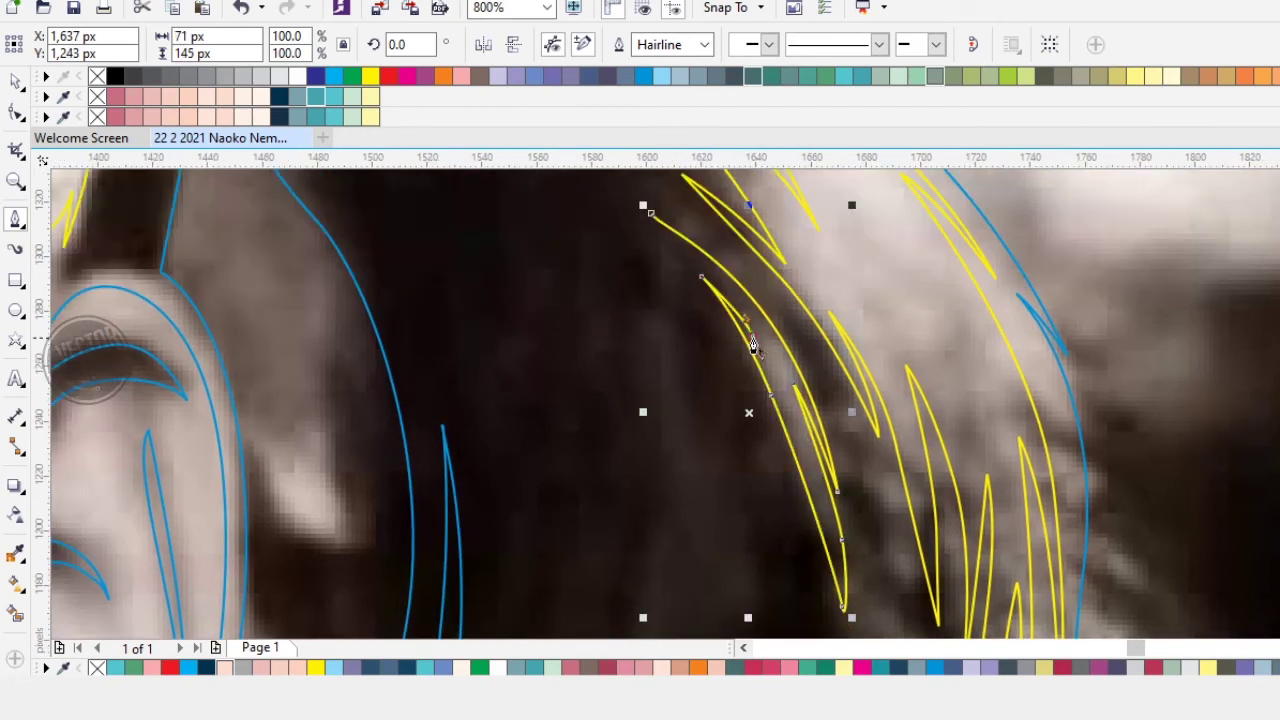
pyautogui.moveTo(651, 214); pyautogui.dragTo(748, 303)
# Step: Trace the curved outer edge of a small strand highlight beneath the first ponytail highlight and undo its last tip point
pyautogui.scroll(-1, 785, 331)
pyautogui.moveTo(791, 403); pyautogui.dragTo(743, 223)
pyautogui.scroll(2, 730, 300)
pyautogui.hscroll(1, 720, 290)
pyautogui.click(719, 276)
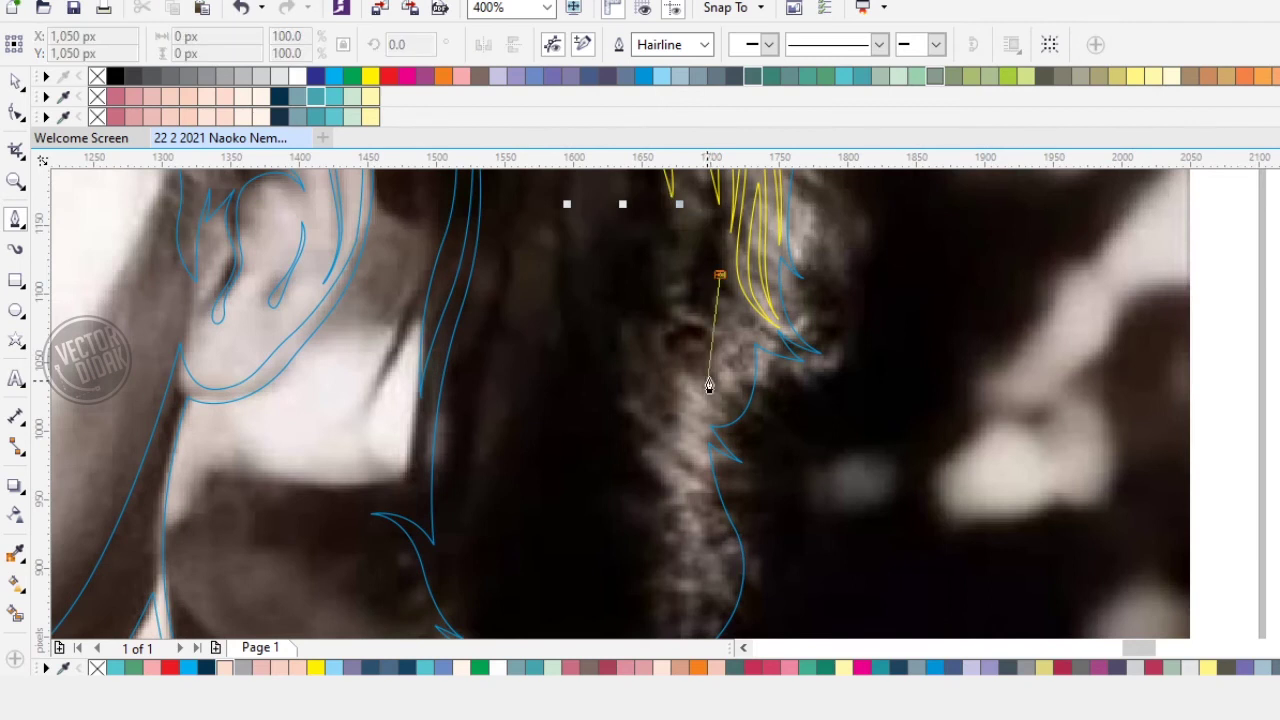
pyautogui.scroll(1, 723, 338)
pyautogui.moveTo(753, 357); pyautogui.dragTo(789, 434)
pyautogui.moveTo(728, 502); pyautogui.dragTo(688, 517)
pyautogui.click(685, 511)
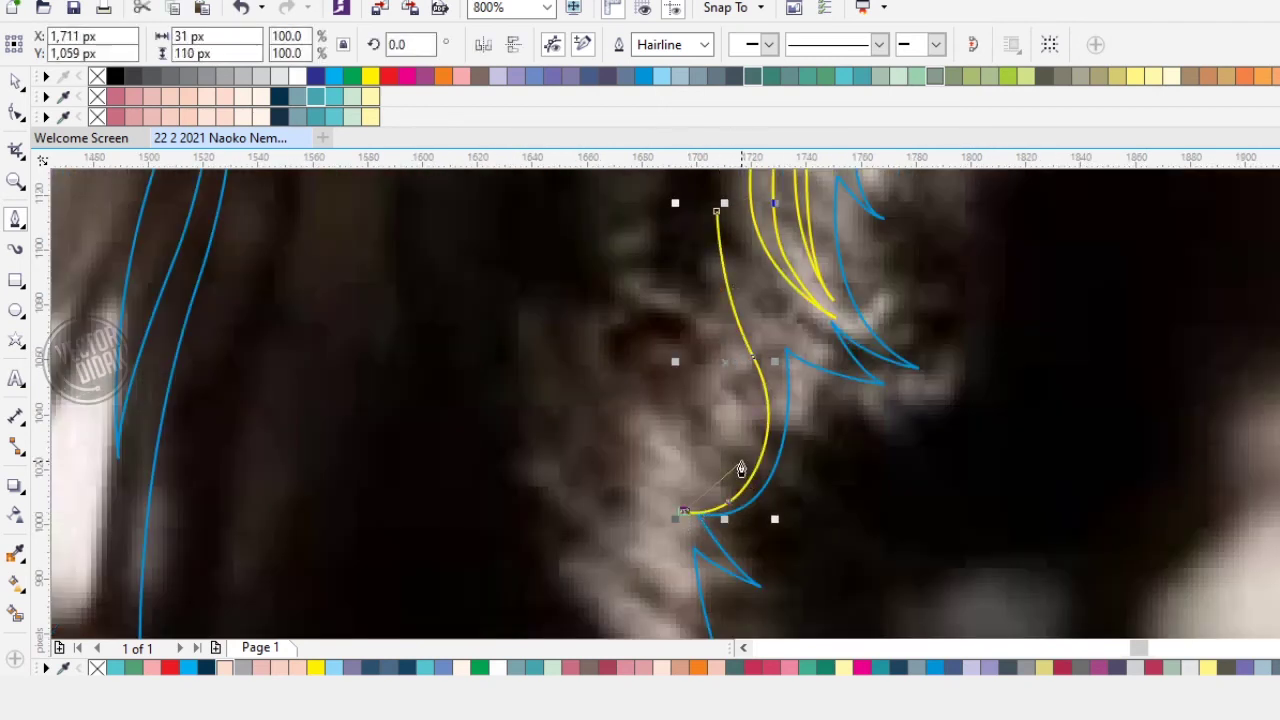
pyautogui.hotkey('ctrl', 'z')
# Step: Give the small strand a shorter hooked tip with a notch and close its outline at about 27 × 101 px
pyautogui.moveTo(695, 488); pyautogui.dragTo(625, 473)
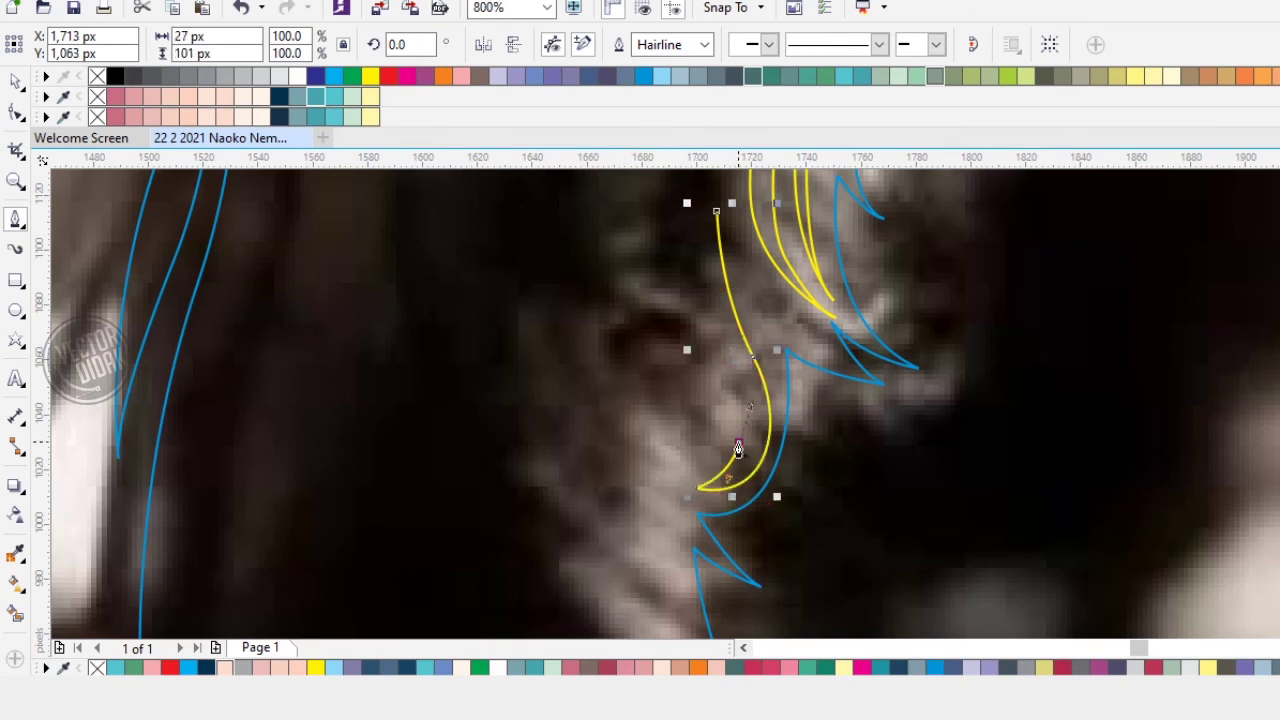
pyautogui.moveTo(713, 401); pyautogui.dragTo(691, 485)
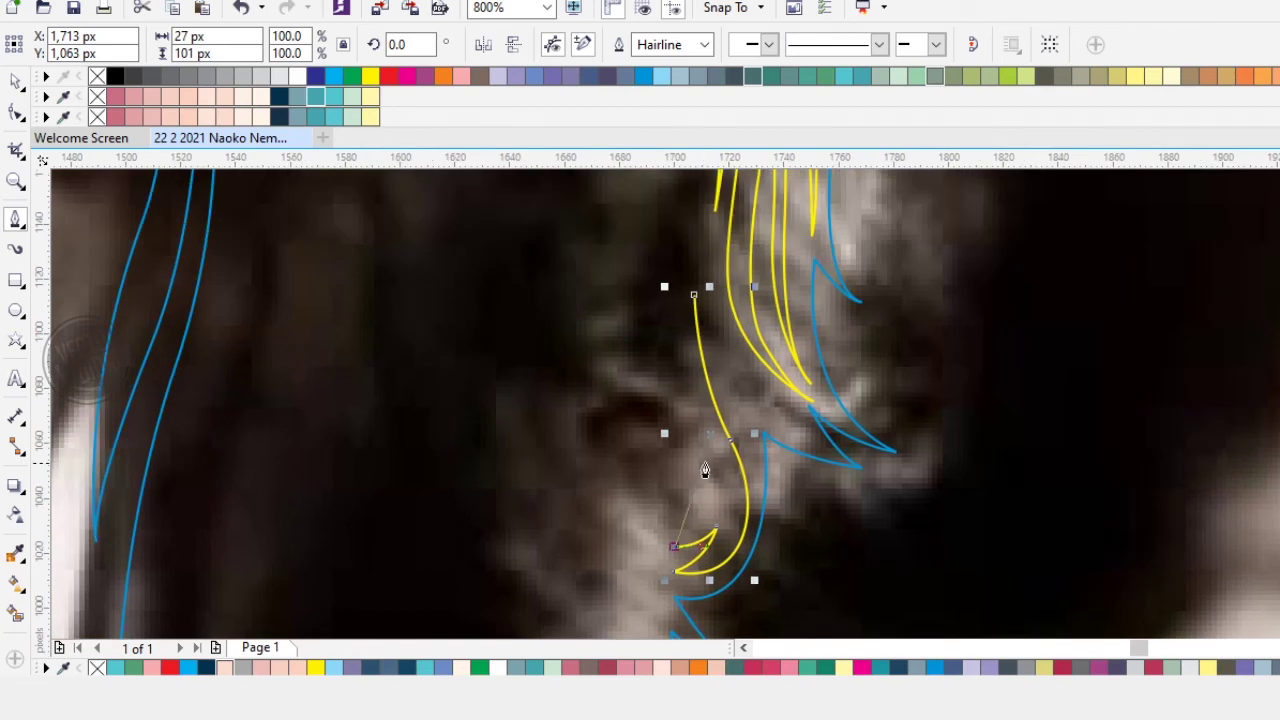
pyautogui.moveTo(692, 414); pyautogui.dragTo(692, 406)
pyautogui.click(695, 303)
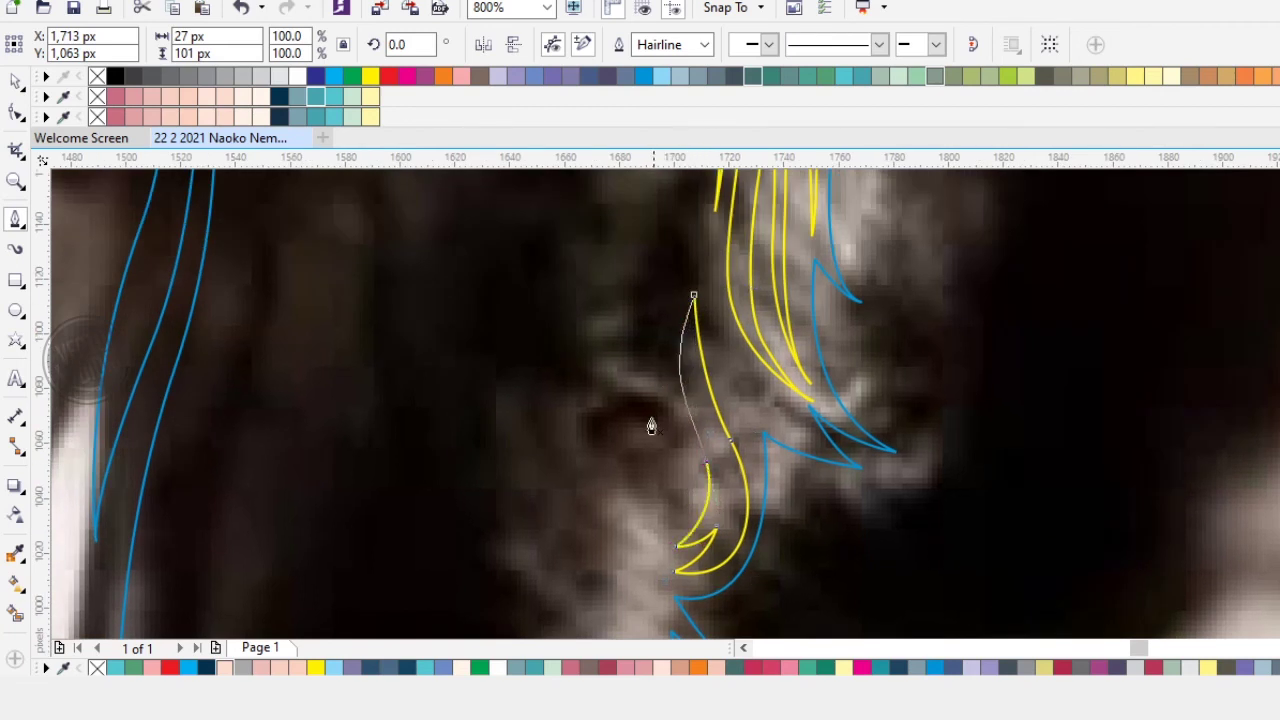
pyautogui.scroll(-2, 655, 390)
pyautogui.click(629, 224)
pyautogui.moveTo(665, 380); pyautogui.dragTo(698, 432)
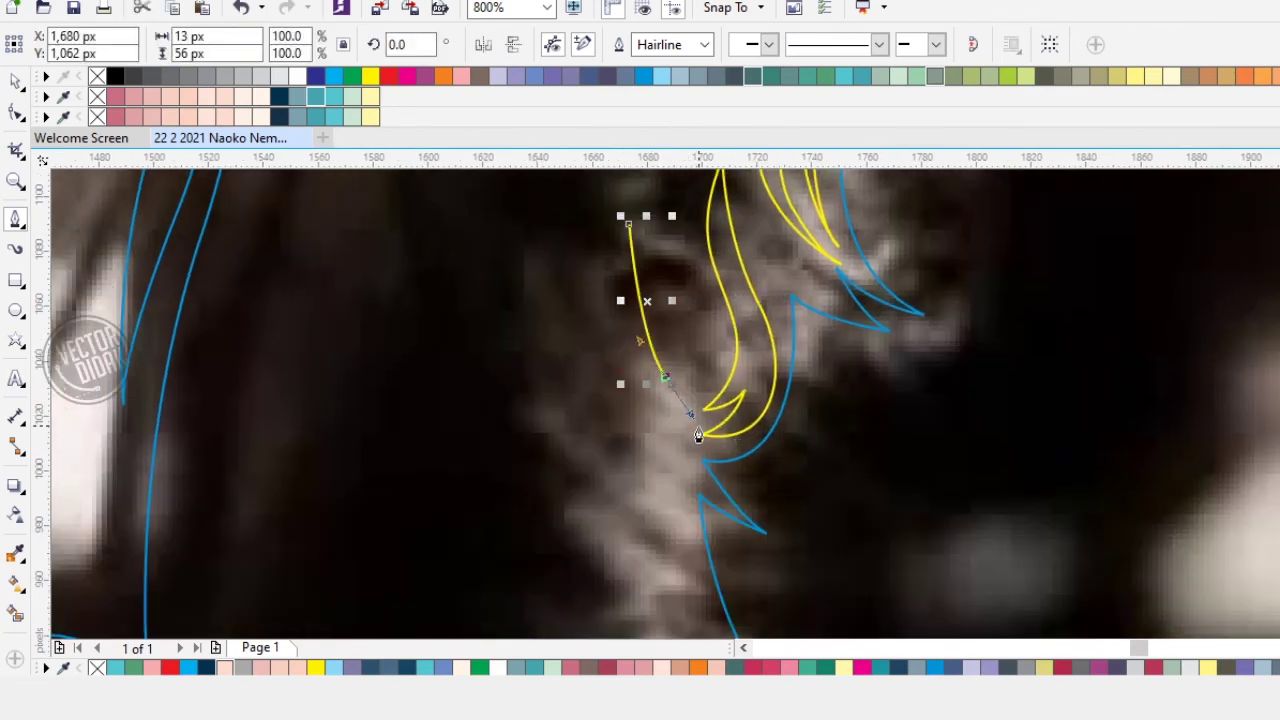
pyautogui.scroll(-1, 662, 386)
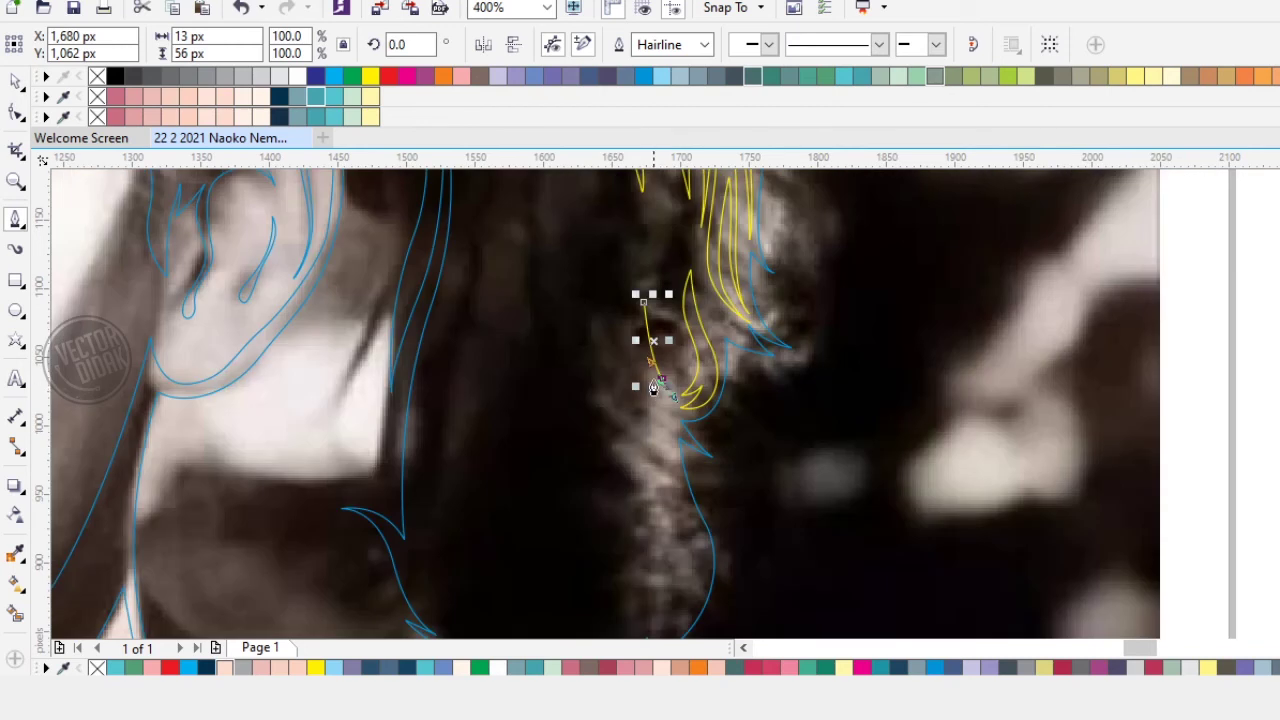
pyautogui.press('Escape')
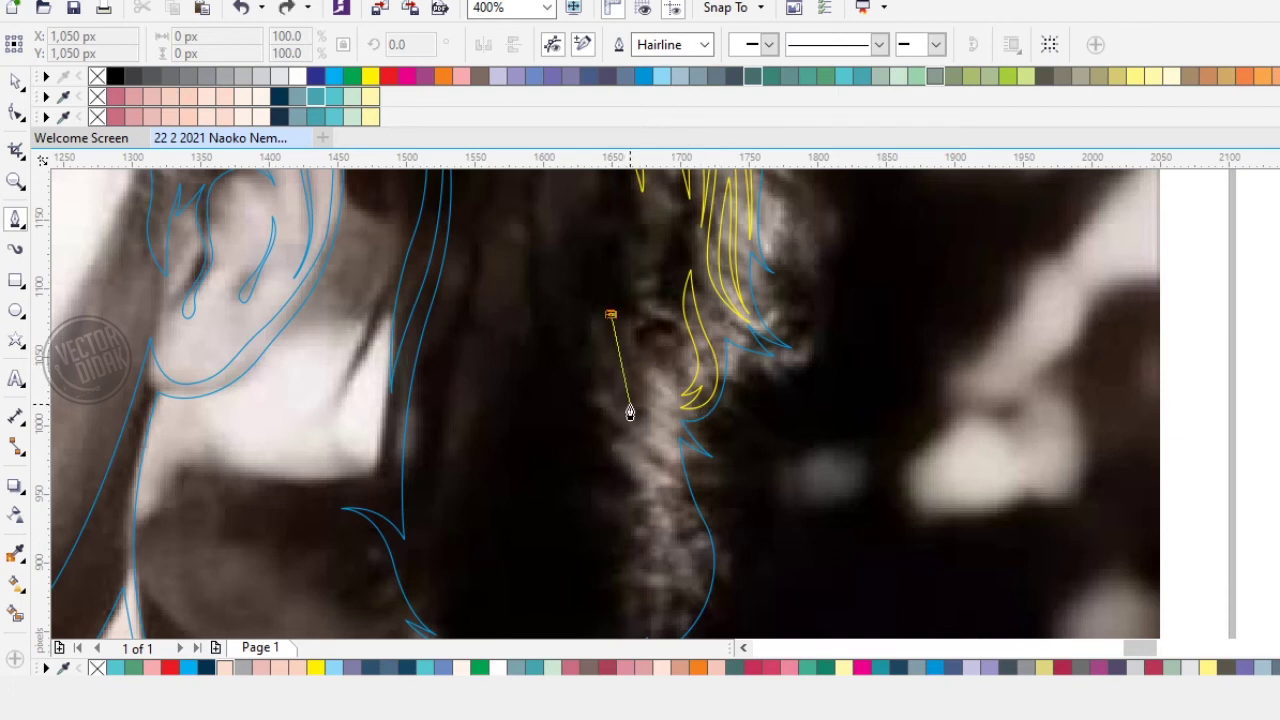
# Step: Start the lower ponytail highlight along its inner edge with alternating strand tips and notches, about 55 × 145 px in extent
pyautogui.scroll(2, 630, 410)
pyautogui.moveTo(640, 437); pyautogui.dragTo(700, 502)
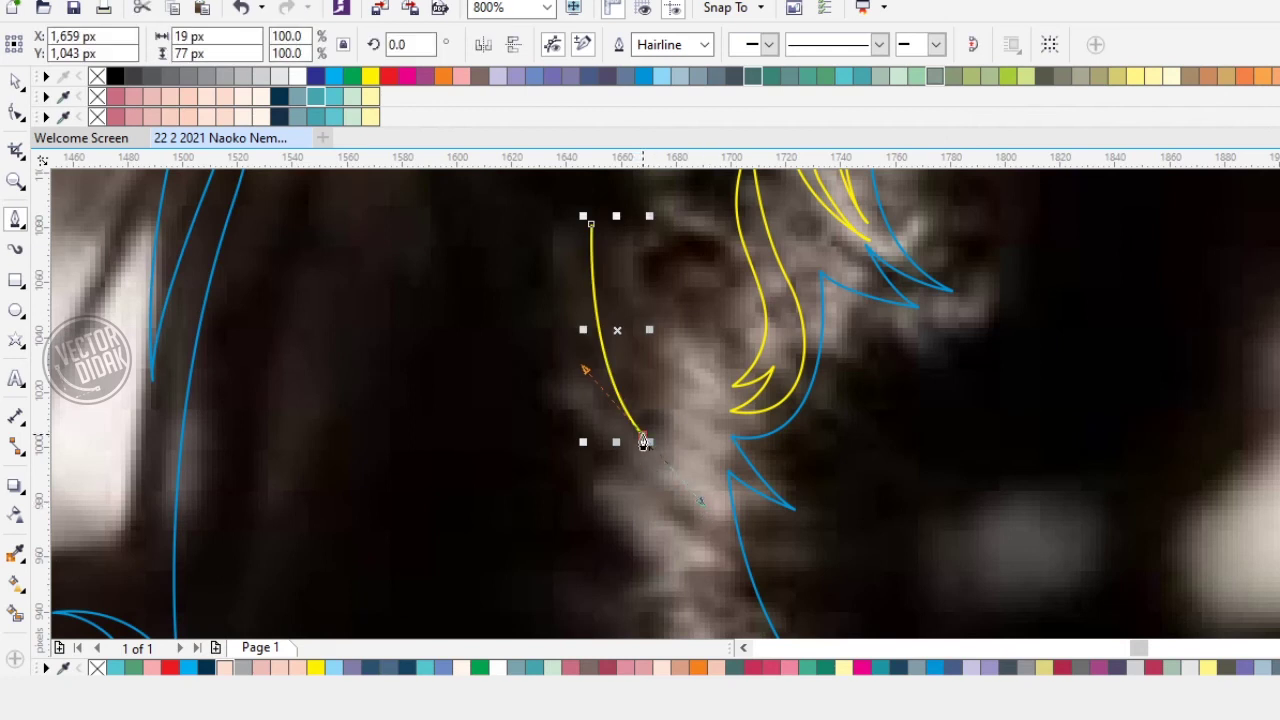
pyautogui.moveTo(586, 341); pyautogui.dragTo(569, 278)
pyautogui.moveTo(604, 461); pyautogui.dragTo(664, 371)
pyautogui.click(669, 396)
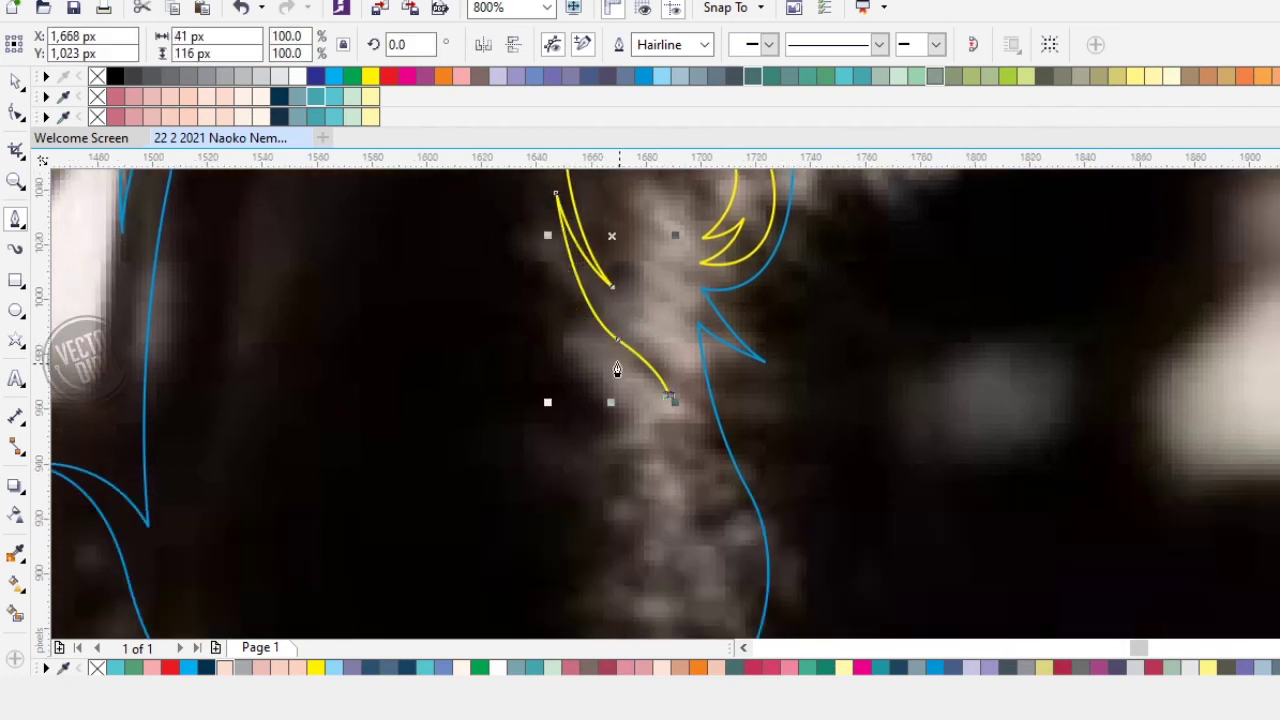
pyautogui.click(548, 292)
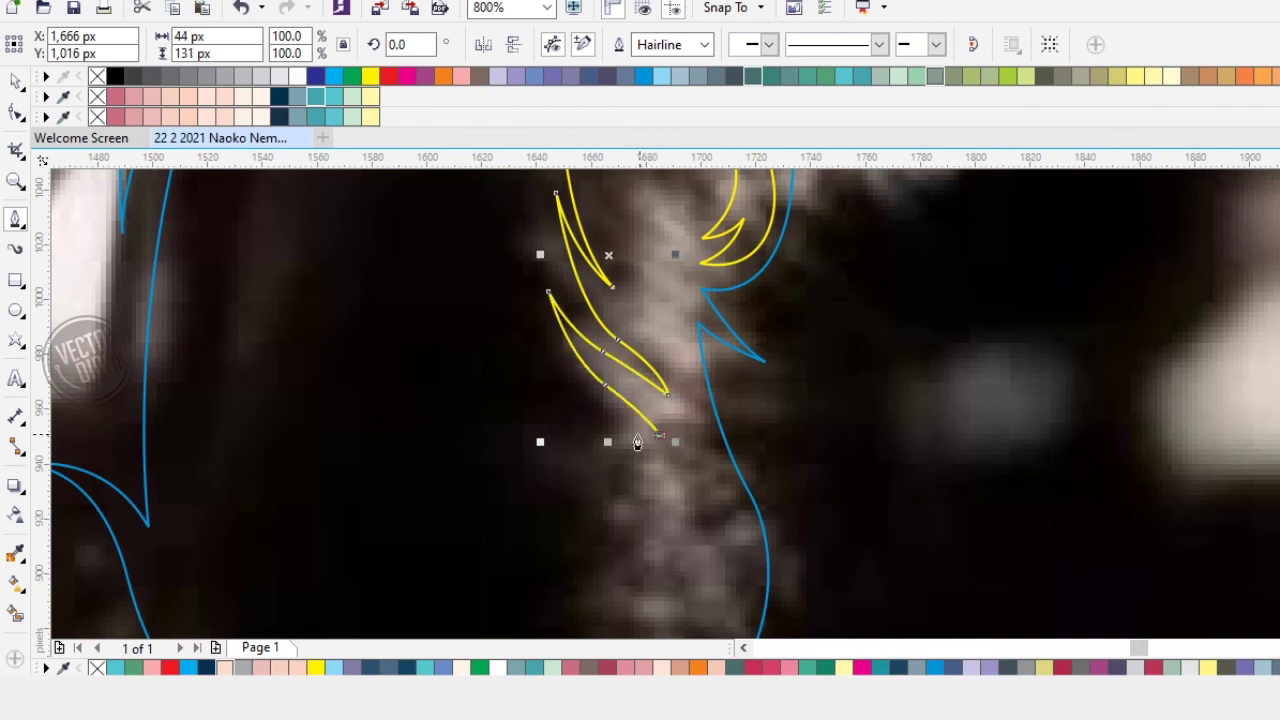
pyautogui.click(518, 461)
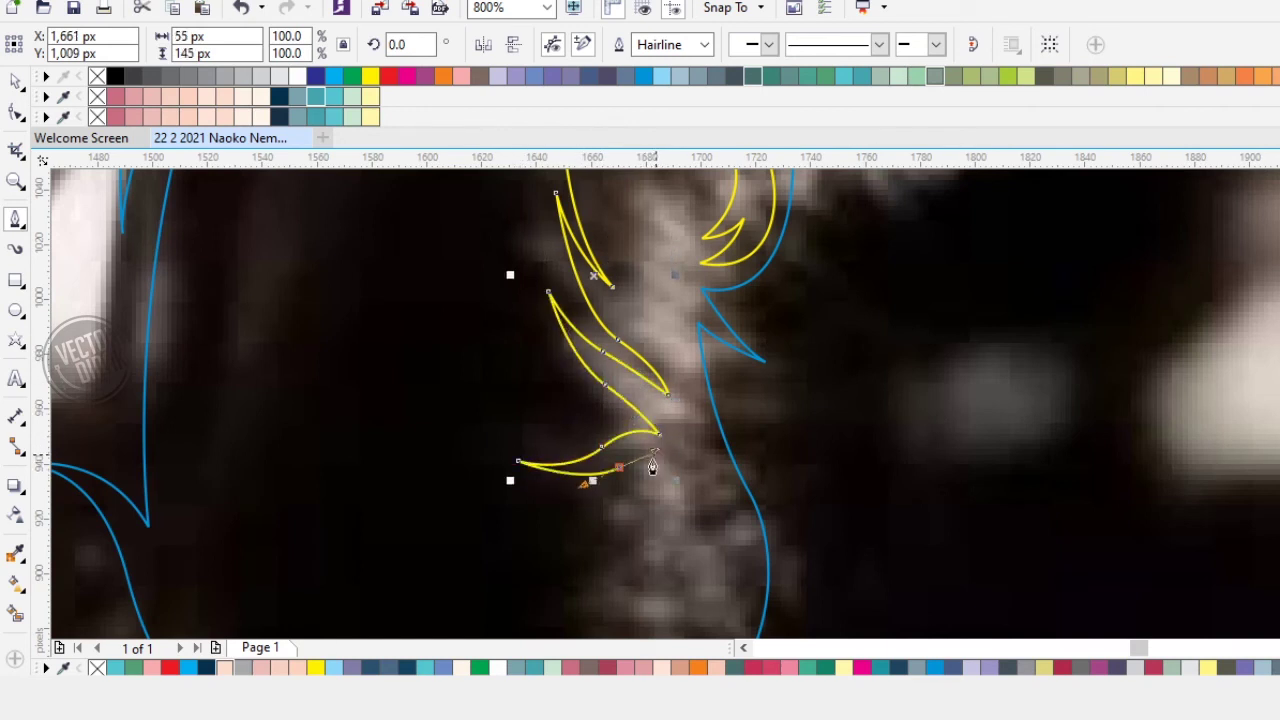
# Step: Continue the lower highlight's inner edge downward with two more curved strands and a notch between them, reaching about 69 × 200 px
pyautogui.moveTo(618, 469); pyautogui.dragTo(638, 329)
pyautogui.moveTo(610, 392); pyautogui.dragTo(597, 424)
pyautogui.click(558, 441)
pyautogui.moveTo(646, 386); pyautogui.dragTo(681, 343)
pyautogui.click(727, 370)
pyautogui.moveTo(642, 419); pyautogui.dragTo(611, 474)
pyautogui.click(578, 486)
pyautogui.moveTo(658, 438); pyautogui.dragTo(681, 403)
# Step: Try to extend the lower highlight with more short, pointed strands toward the ponytail's bottom outline
pyautogui.click(724, 411)
pyautogui.moveTo(666, 484)
pyautogui.mouseDown()
pyautogui.moveTo(651, 526)
pyautogui.moveTo(685, 480)
pyautogui.mouseUp()
pyautogui.click(617, 556)
pyautogui.click(722, 451)
pyautogui.click(666, 589)
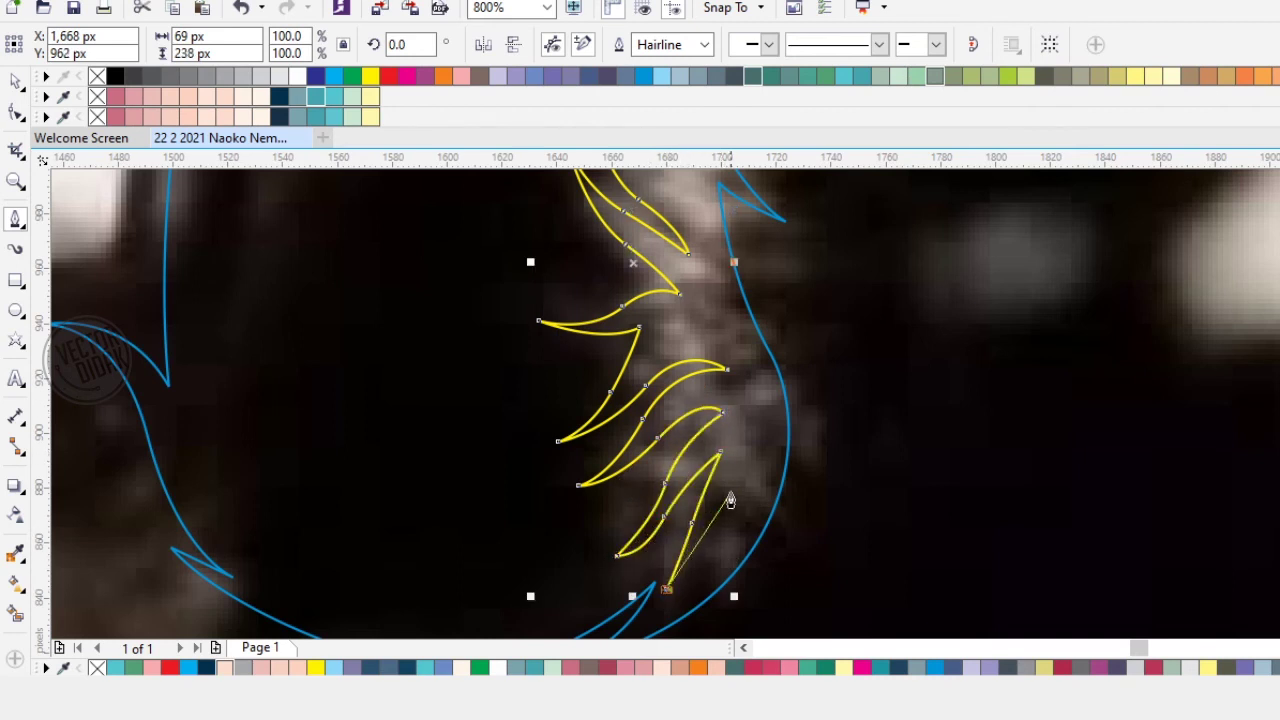
# Step: Undo the newest short strands at the lower end of the highlight outline
pyautogui.hotkey('ctrl', 'z')
pyautogui.hotkey('ctrl', 'z')
pyautogui.hotkey('ctrl', 'z')
pyautogui.hotkey('ctrl', 'z')
pyautogui.hotkey('ctrl', 'z')
pyautogui.hotkey('ctrl', 'z')
pyautogui.hotkey('ctrl', 'z')
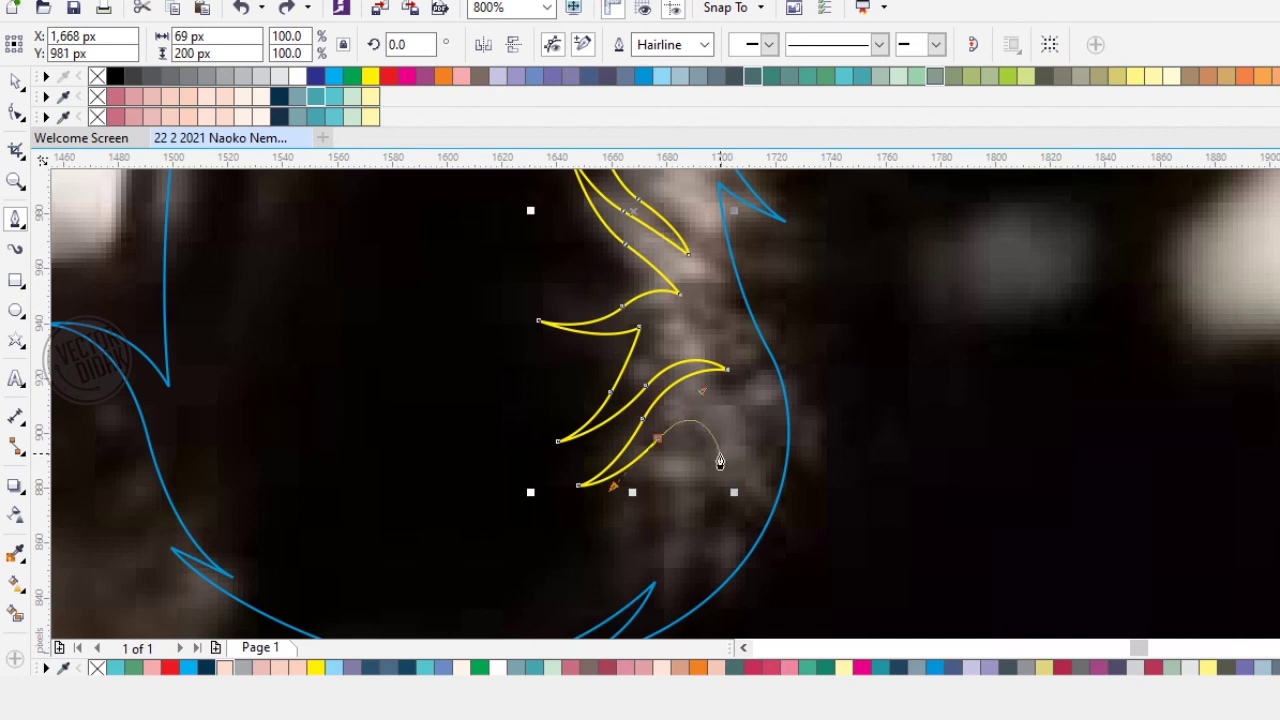
# Step: Trace a rounded notch and a long strand sweeping along the ponytail's bottom, bringing the lower highlight to about 97 × 256 px
pyautogui.click(735, 408)
pyautogui.moveTo(660, 512); pyautogui.dragTo(694, 452)
pyautogui.moveTo(577, 524); pyautogui.dragTo(445, 525)
pyautogui.hotkey('ctrl', 'z')
pyautogui.hotkey('ctrl', 'z')
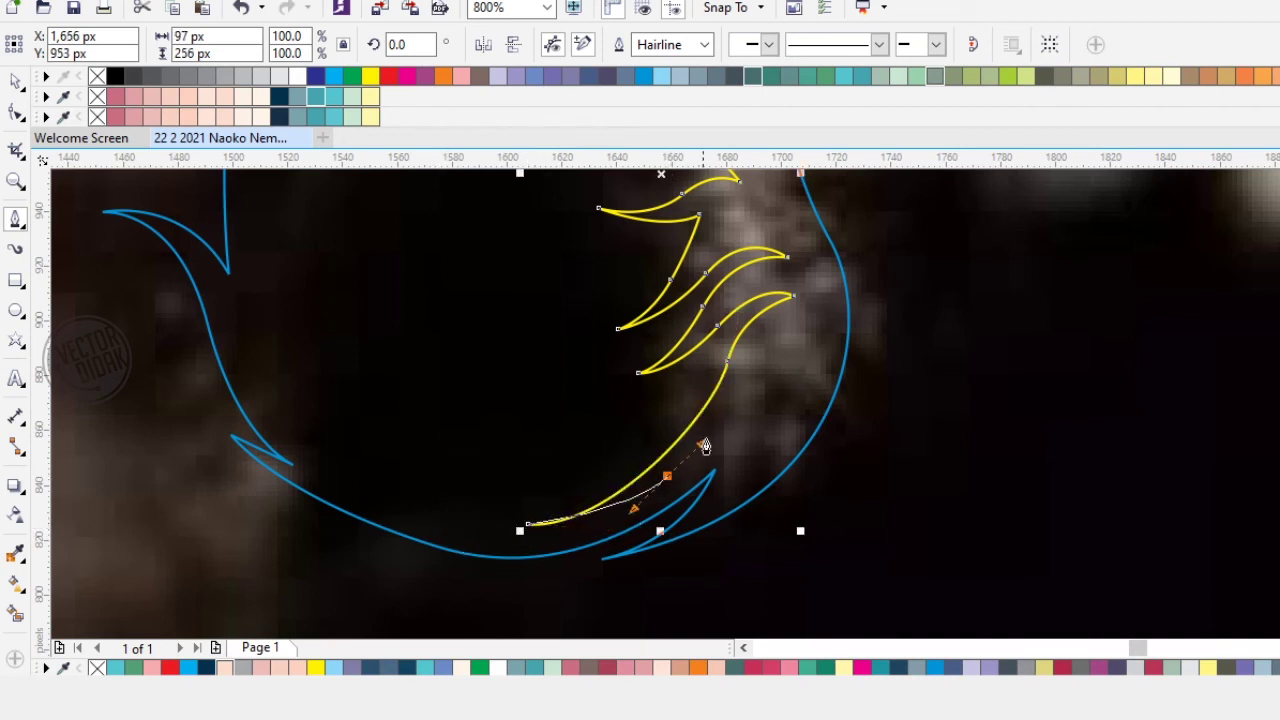
pyautogui.moveTo(784, 371); pyautogui.dragTo(732, 488)
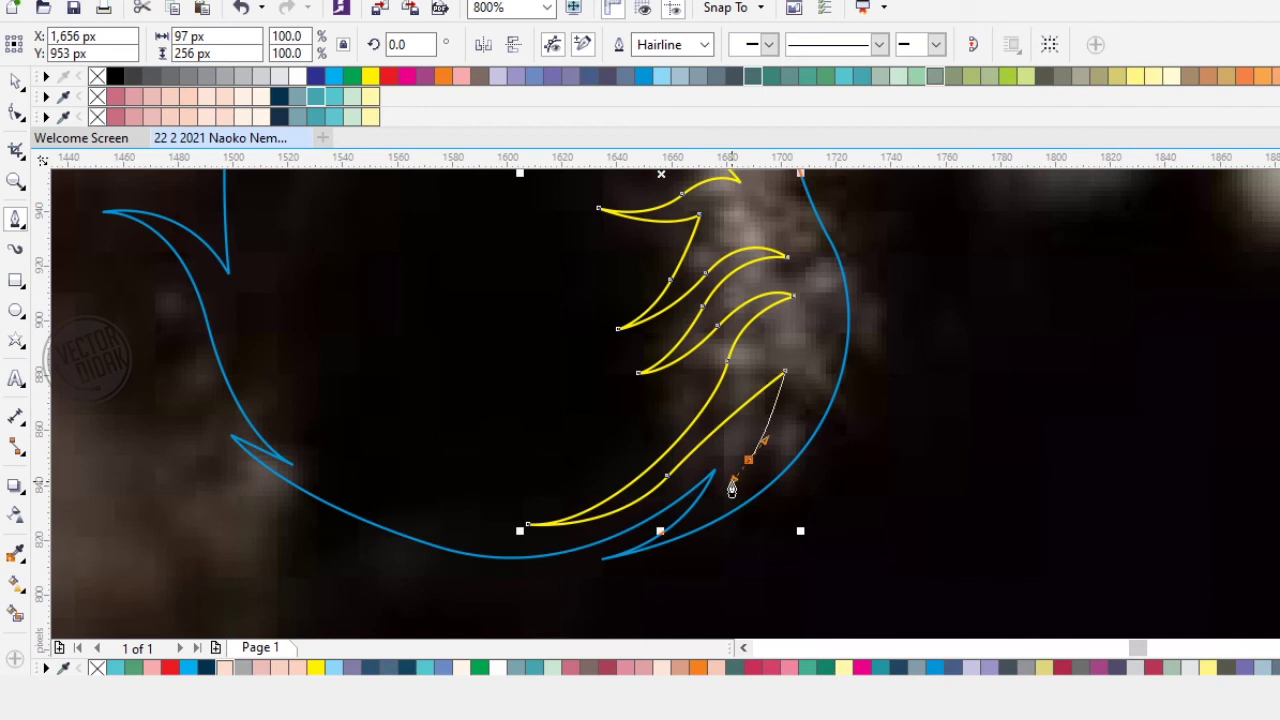
# Step: Trace the lower highlight's outer edge upward with pointed strands and close the outline at its starting point, about 103 × 256 px overall
pyautogui.moveTo(784, 389); pyautogui.dragTo(740, 490)
pyautogui.moveTo(765, 441); pyautogui.dragTo(704, 511)
pyautogui.moveTo(692, 426); pyautogui.dragTo(693, 371)
pyautogui.moveTo(637, 305); pyautogui.dragTo(682, 503)
pyautogui.moveTo(677, 436); pyautogui.dragTo(641, 497)
pyautogui.click(676, 321)
pyautogui.click(672, 539)
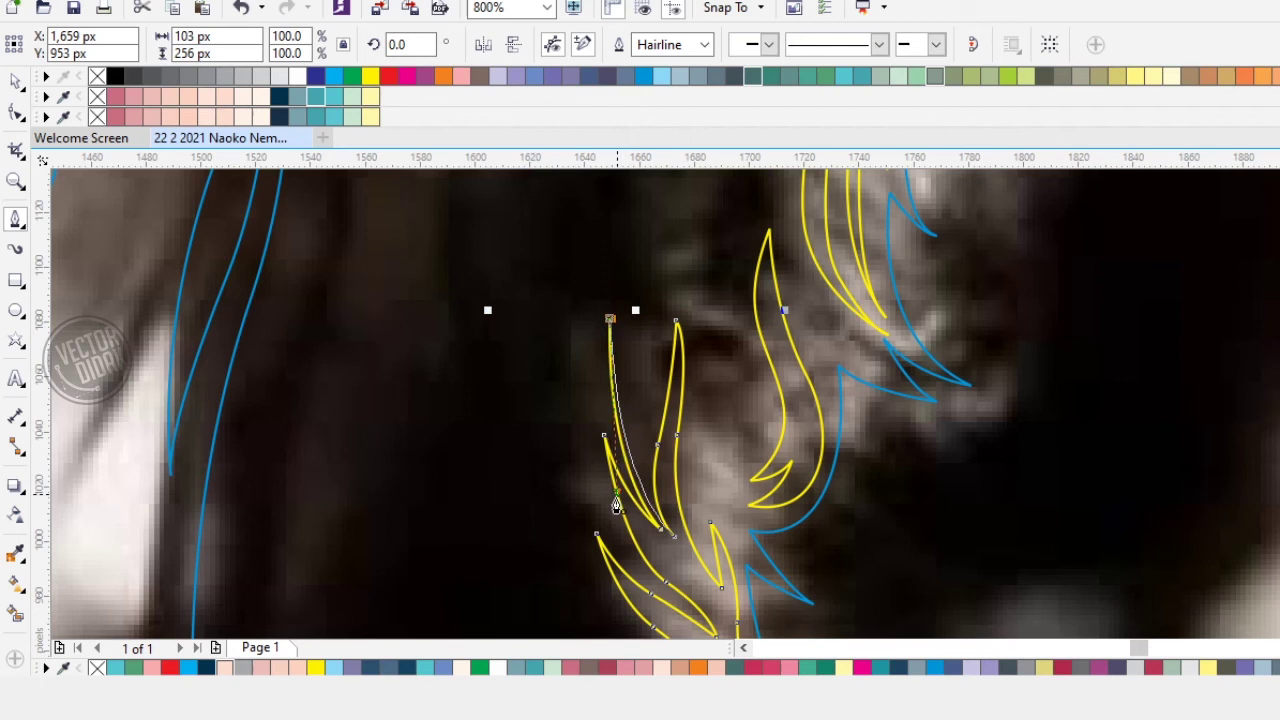
# Step: Examine the traced ponytail highlights against the photo and the surrounding face and hair outlines
pyautogui.scroll(-2, 617, 492)
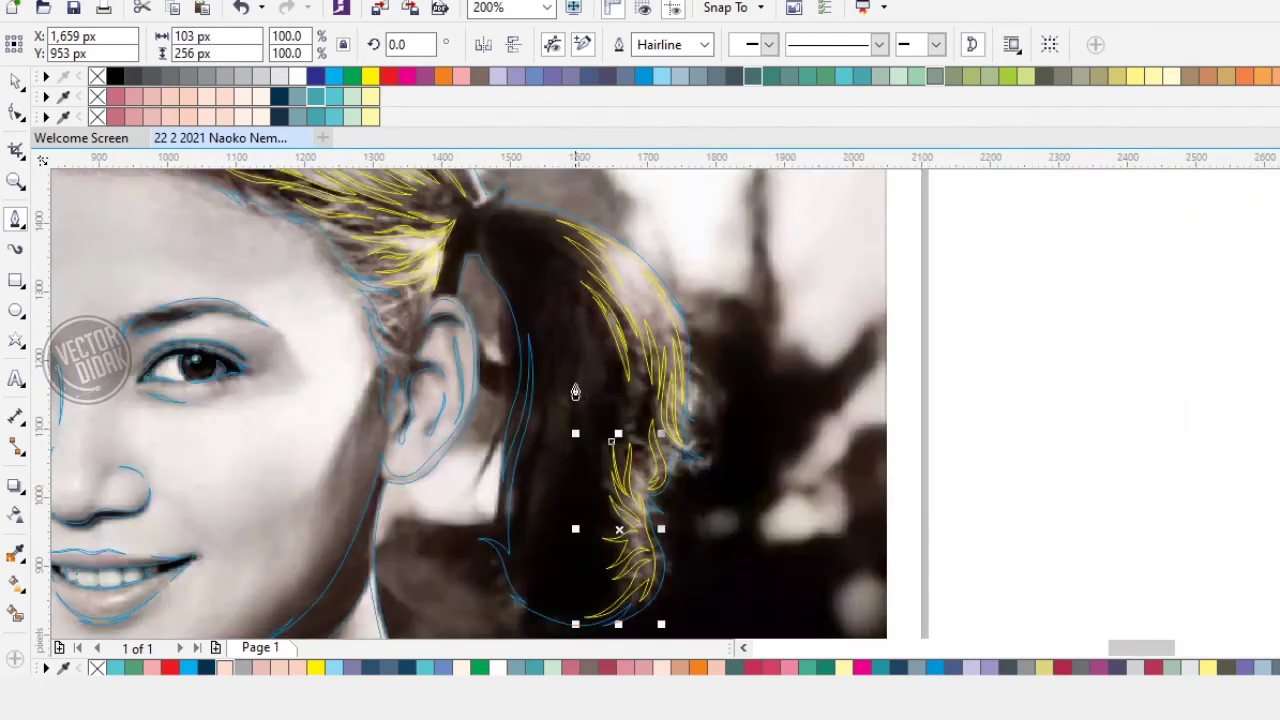
pyautogui.scroll(1, 577, 390)
pyautogui.scroll(-1, 610, 364)
pyautogui.moveTo(580, 480); pyautogui.dragTo(599, 346)
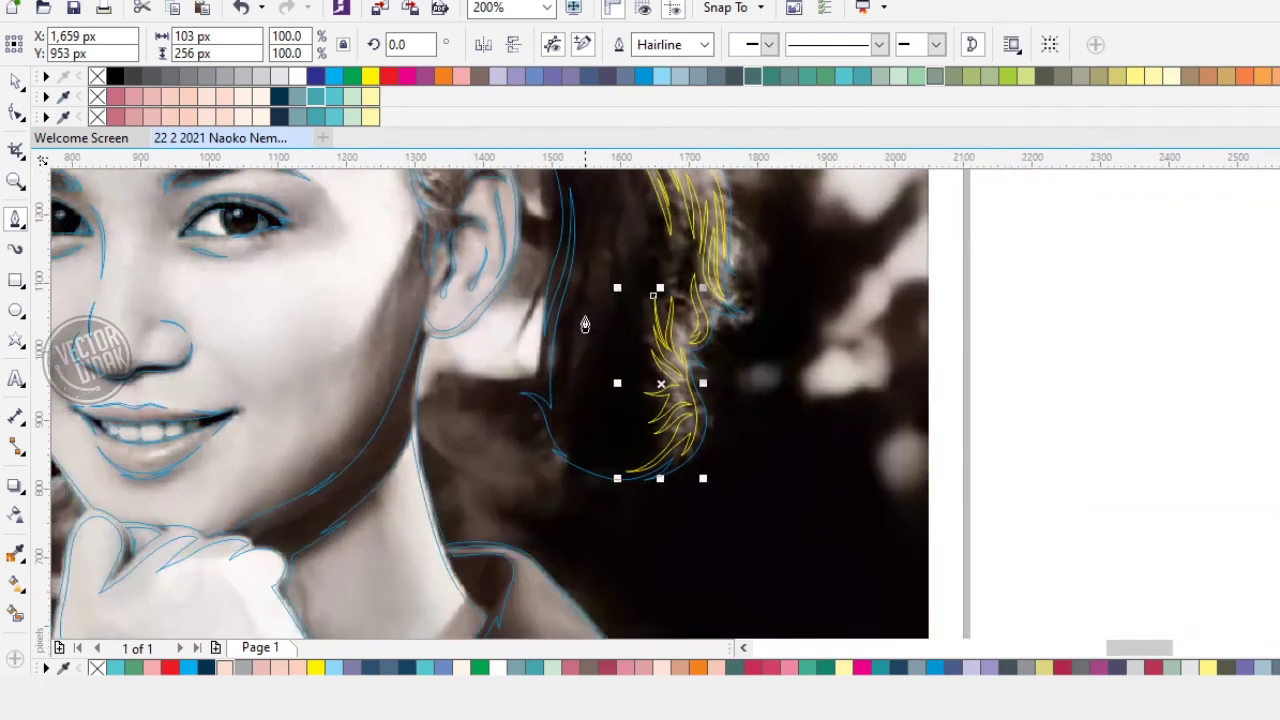
pyautogui.scroll(1, 570, 347)
pyautogui.scroll(-1, 586, 292)
pyautogui.moveTo(515, 265); pyautogui.dragTo(714, 379)
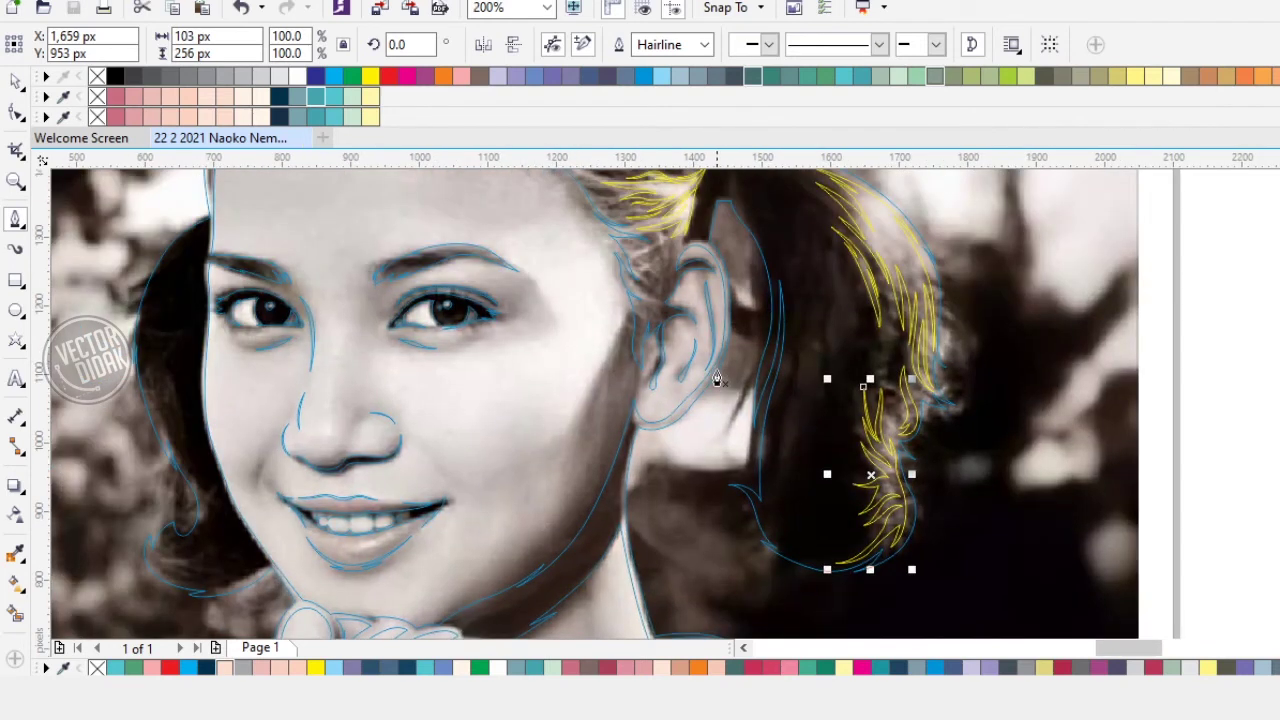
pyautogui.scroll(-1, 720, 372)
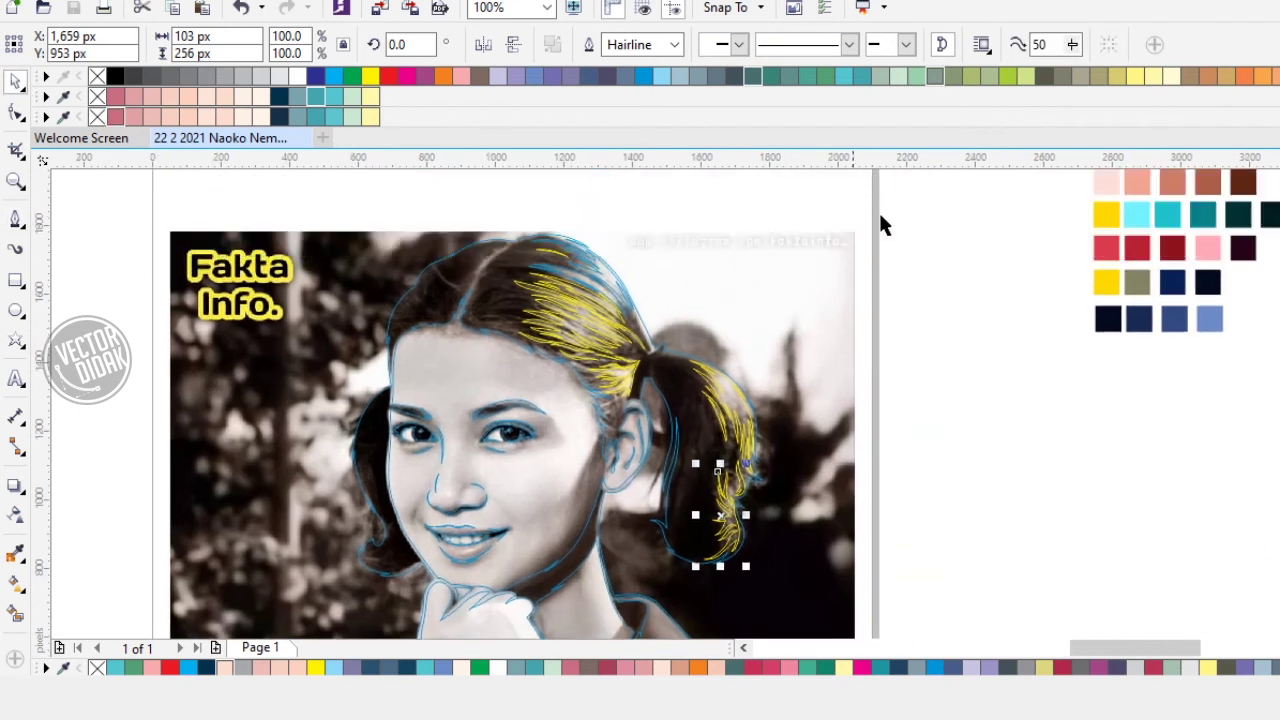
# Step: Select the portrait outline with all the strand highlights and cut the highlights out using Back Minus Front
pyautogui.moveTo(921, 202); pyautogui.dragTo(458, 608)
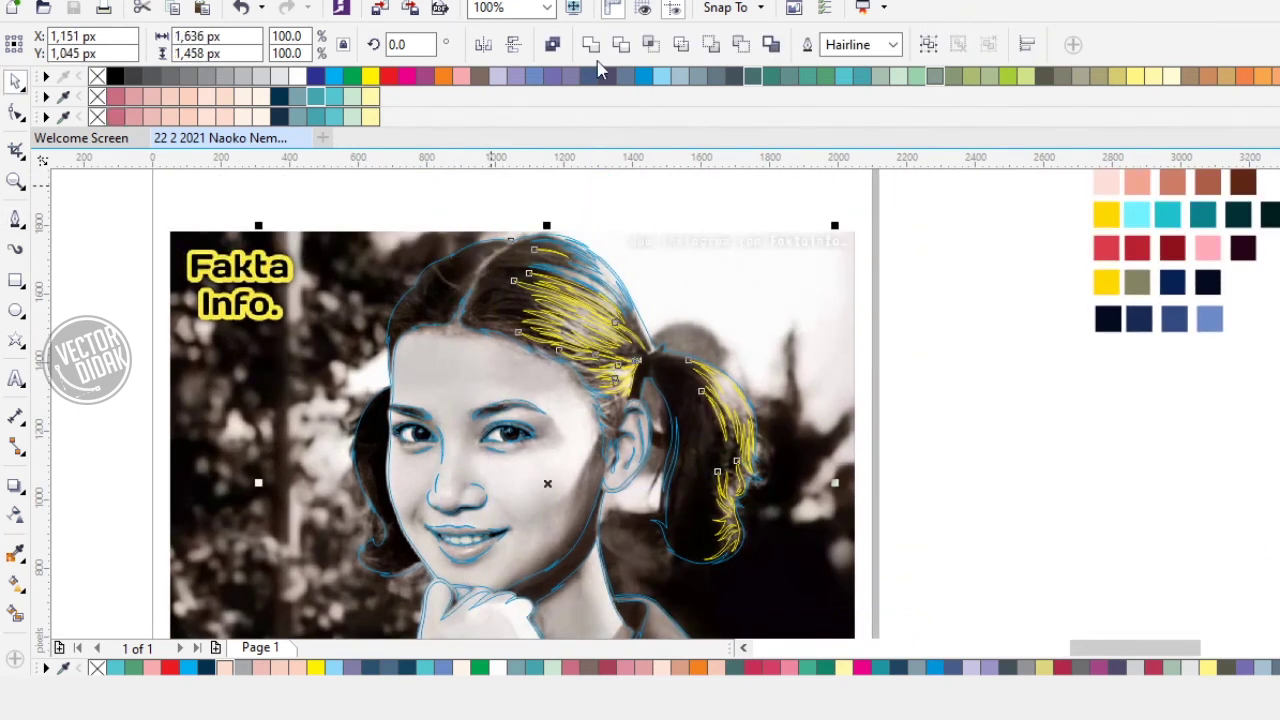
pyautogui.click(741, 44)
pyautogui.click(904, 303)
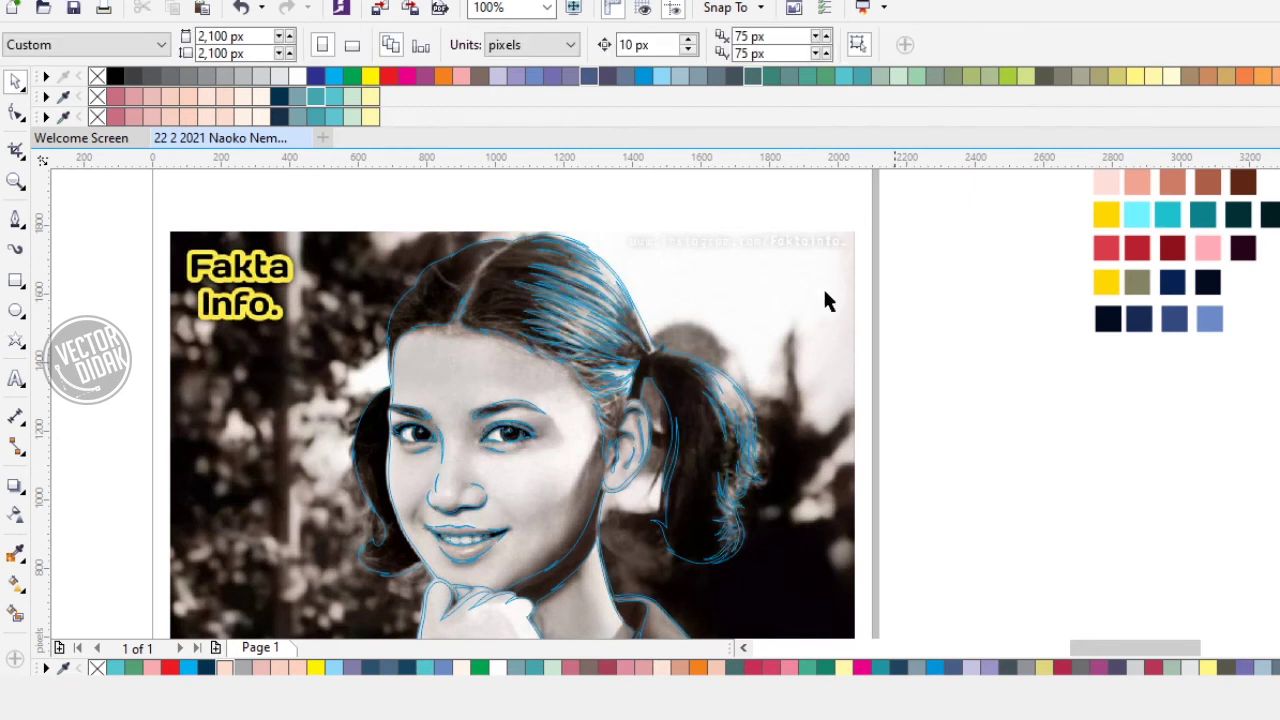
# Step: Trace a thin tapered highlight along the upper part of the hair parting with the Pen tool, about 78 × 69 px
pyautogui.scroll(2, 458, 247)
pyautogui.click(15, 218)
pyautogui.scroll(2, 548, 280)
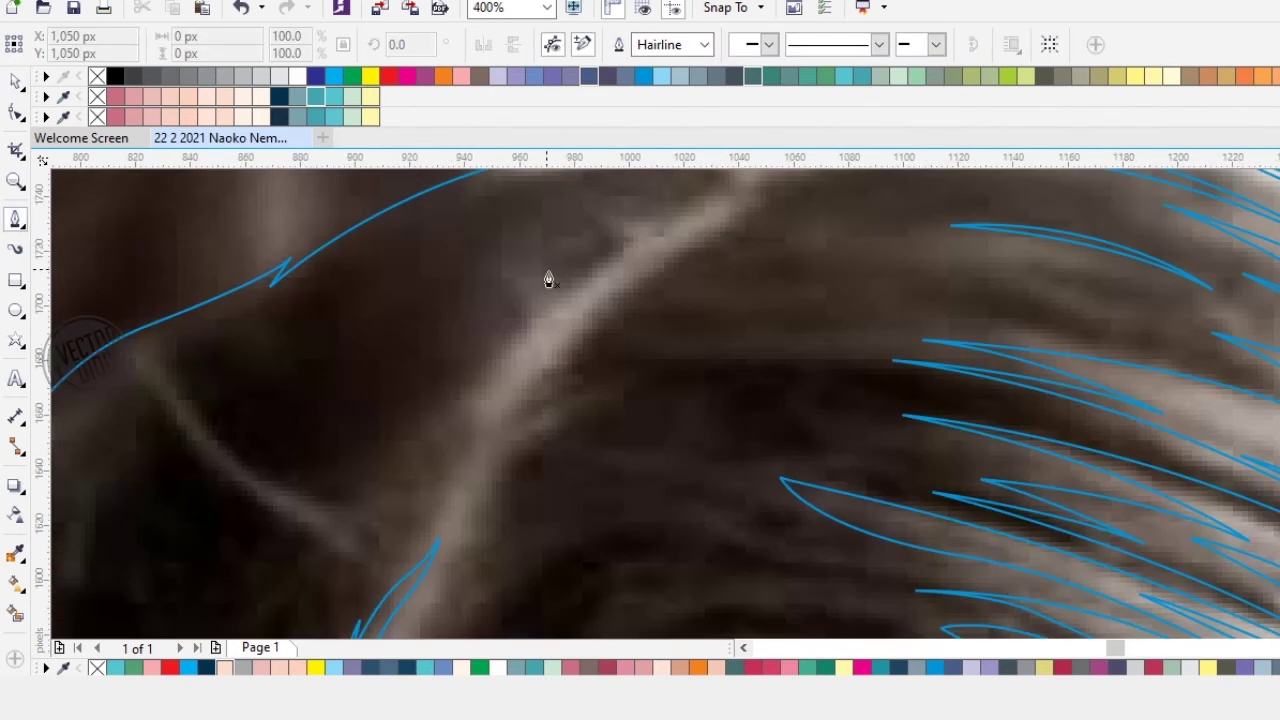
pyautogui.moveTo(608, 275); pyautogui.dragTo(608, 366)
pyautogui.click(642, 344)
pyautogui.scroll(1, 563, 420)
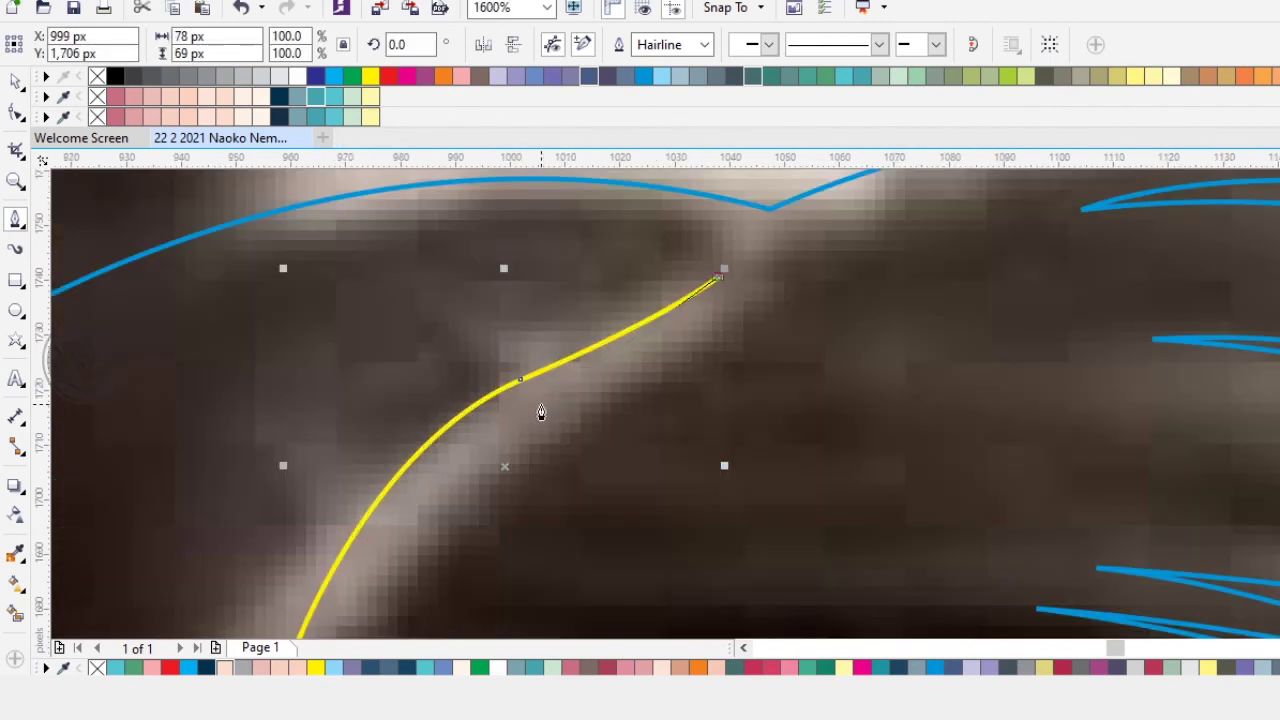
pyautogui.moveTo(540, 405); pyautogui.dragTo(550, 342)
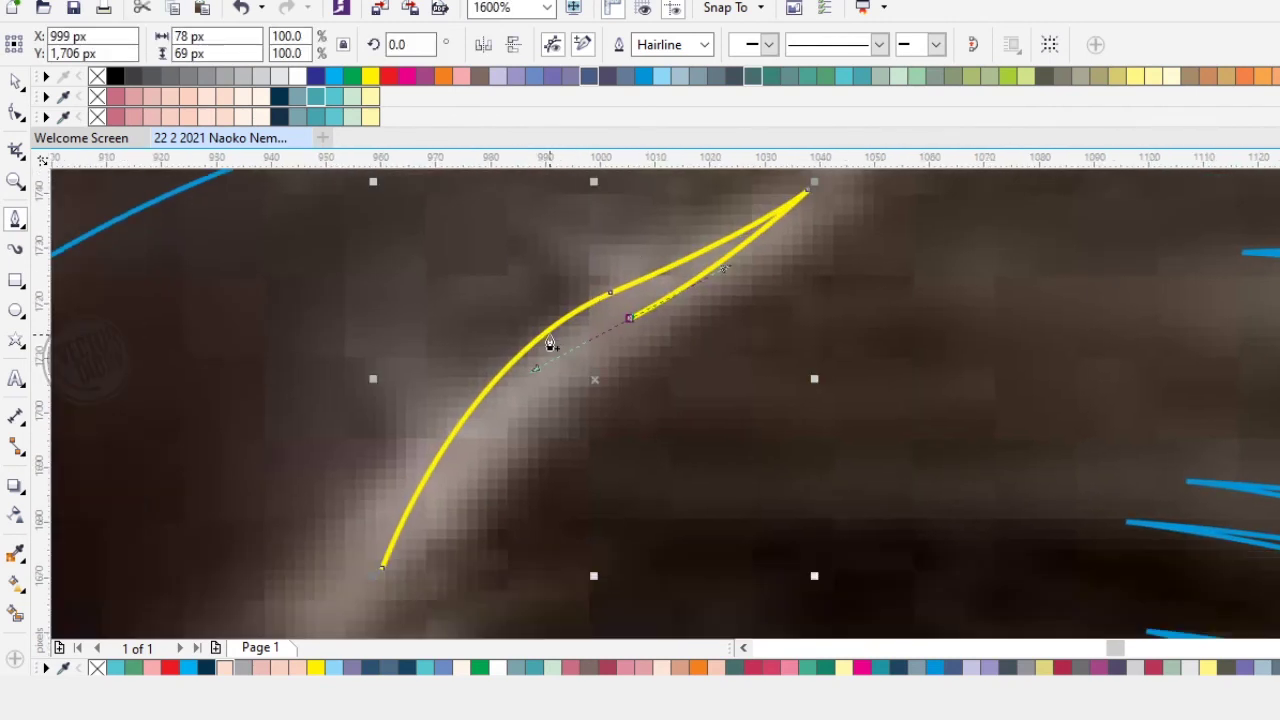
pyautogui.click(629, 319)
pyautogui.click(510, 357)
pyautogui.scroll(-2, 586, 266)
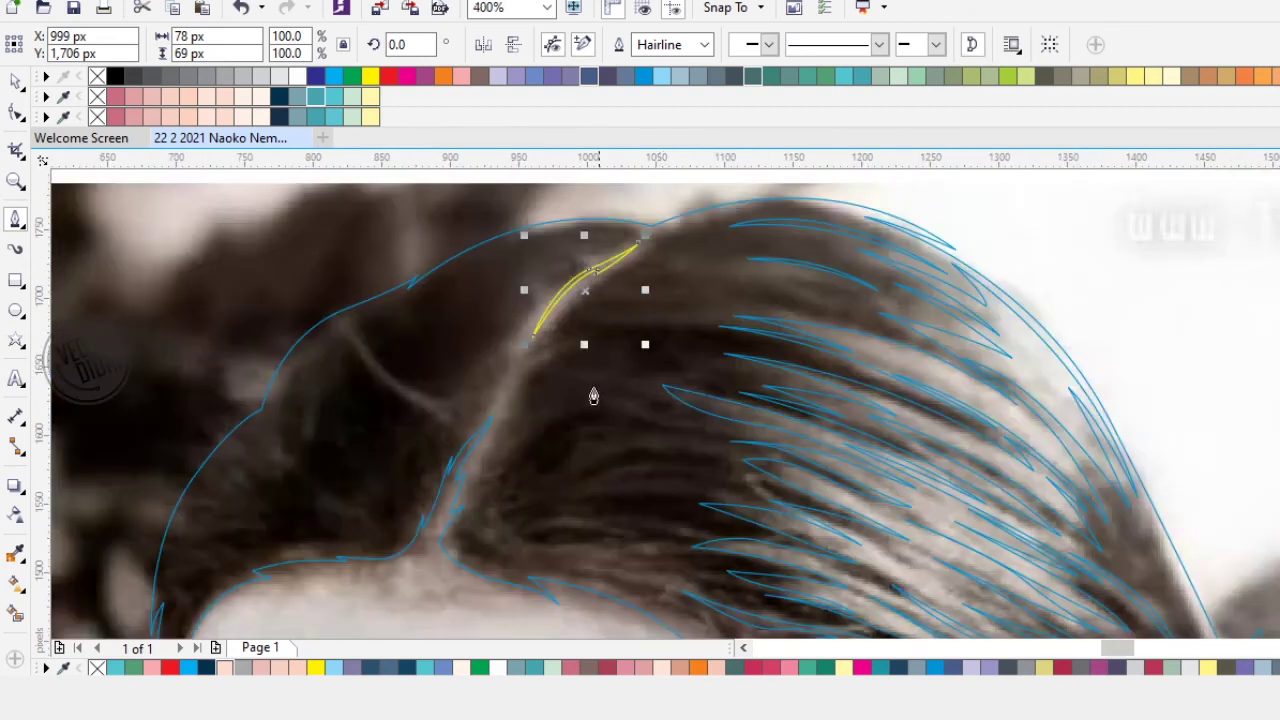
# Step: Select all the line art and cut the parting highlight out of the hair using Back Minus Front
pyautogui.doubleClick(17, 84)
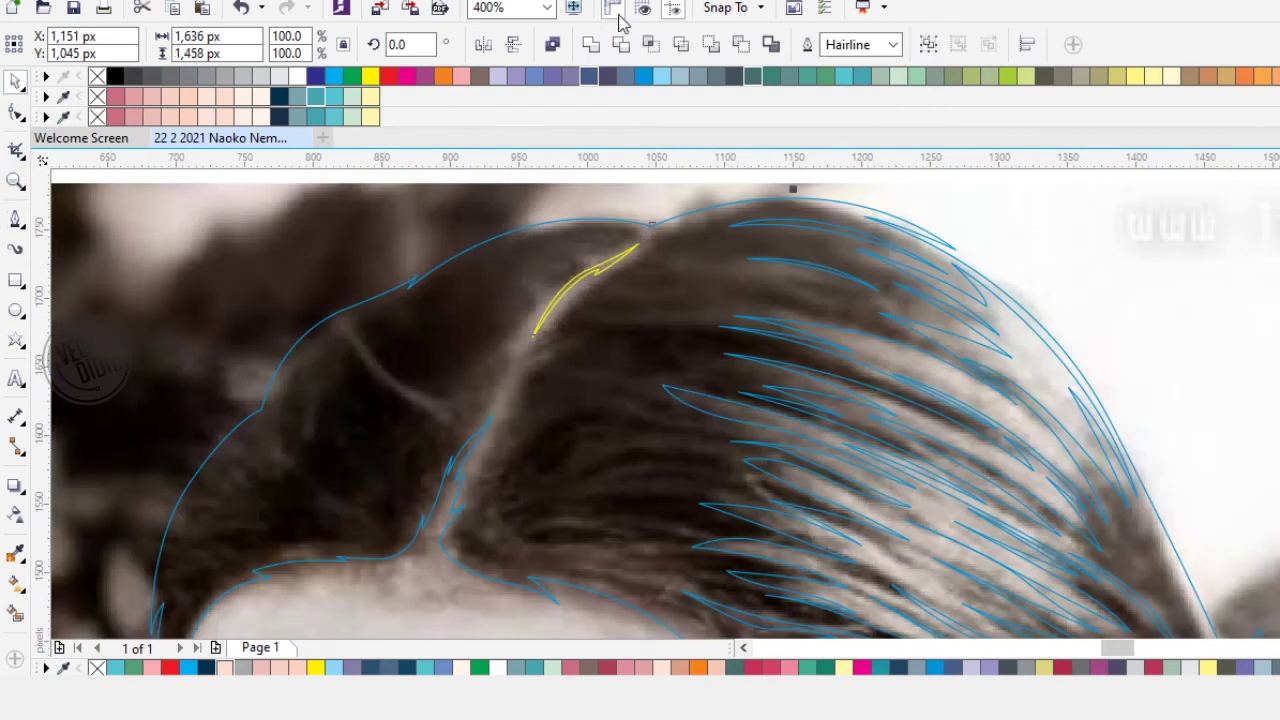
pyautogui.click(740, 44)
pyautogui.click(556, 208)
# Step: Trace a forked, tapered highlight along the lower curl of the ponytail behind the face with the Pen tool, about 145 × 55 px
pyautogui.scroll(-2, 640, 231)
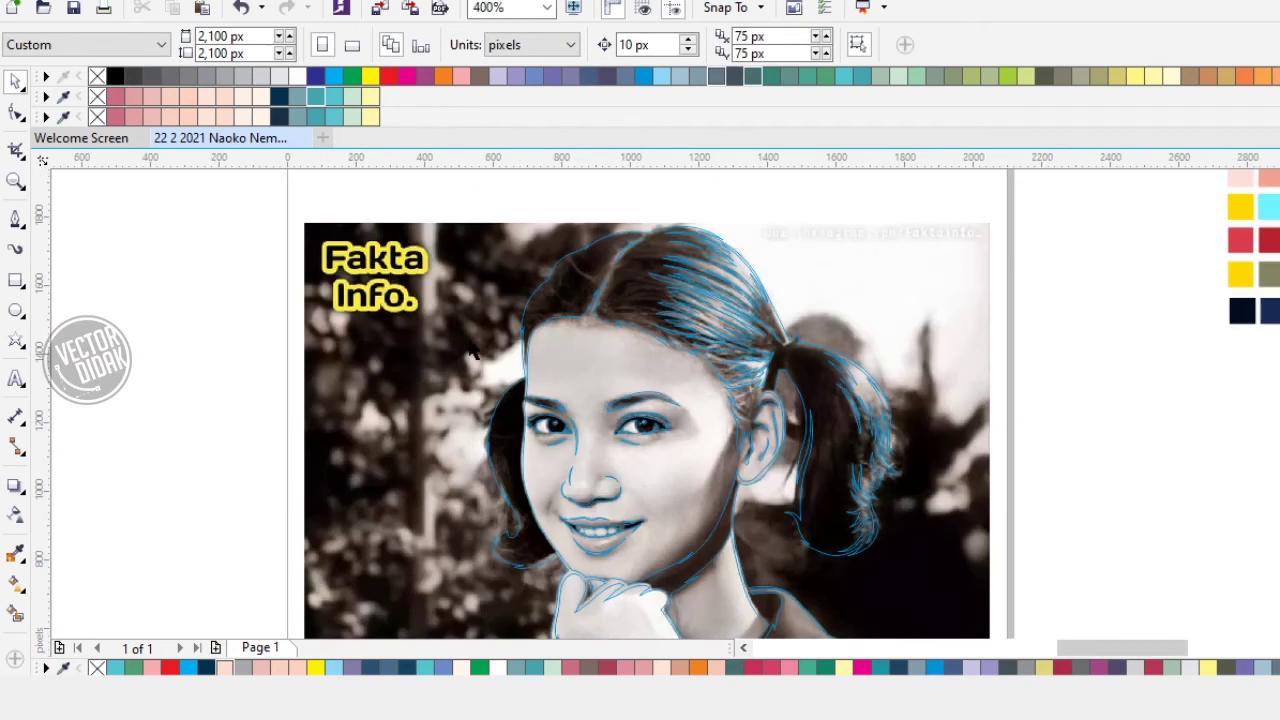
pyautogui.click(15, 218)
pyautogui.scroll(2, 520, 503)
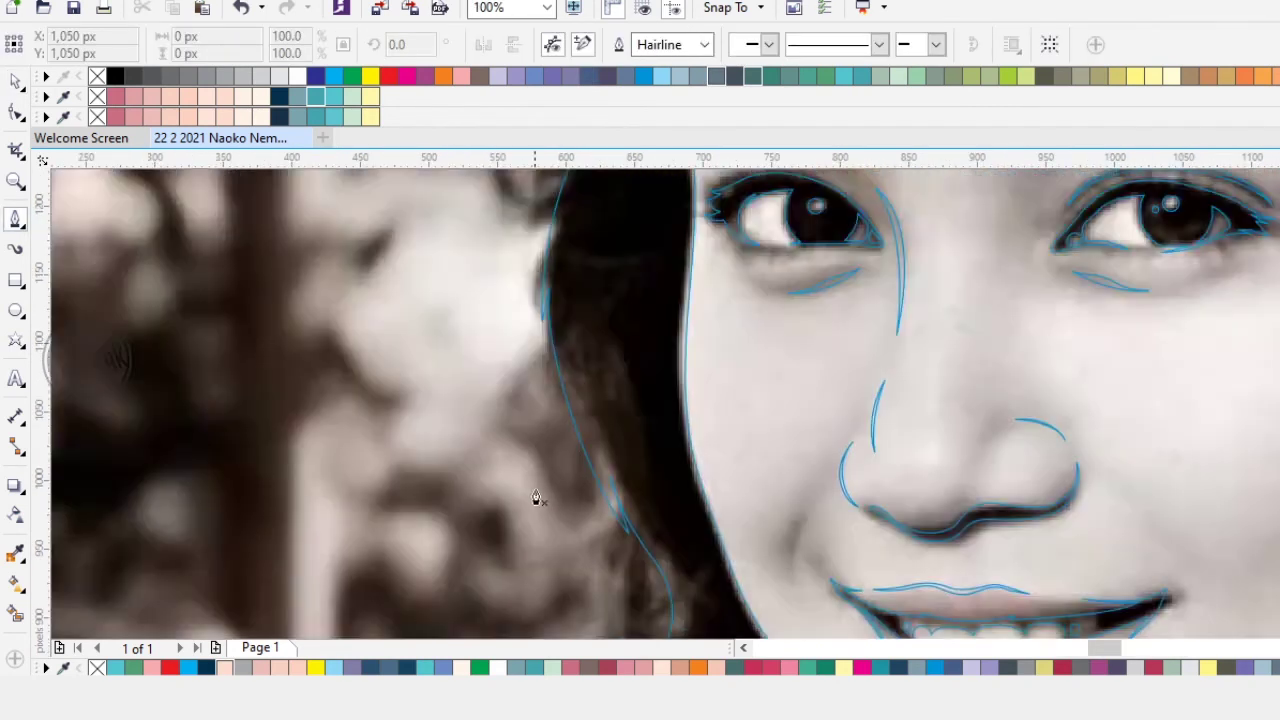
pyautogui.scroll(1, 511, 475)
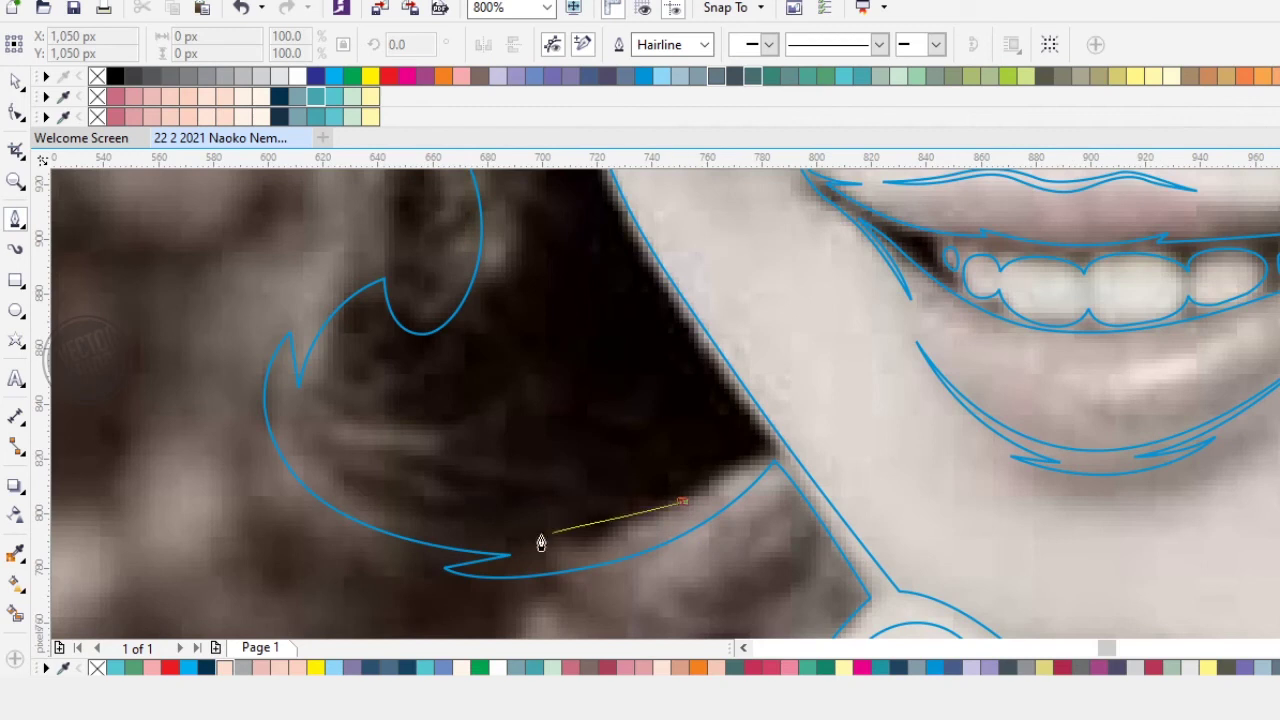
pyautogui.moveTo(437, 528); pyautogui.dragTo(310, 490)
pyautogui.moveTo(287, 428); pyautogui.dragTo(411, 515)
pyautogui.moveTo(326, 440); pyautogui.dragTo(311, 418)
pyautogui.click(321, 382)
pyautogui.moveTo(400, 475); pyautogui.dragTo(446, 504)
pyautogui.click(472, 494)
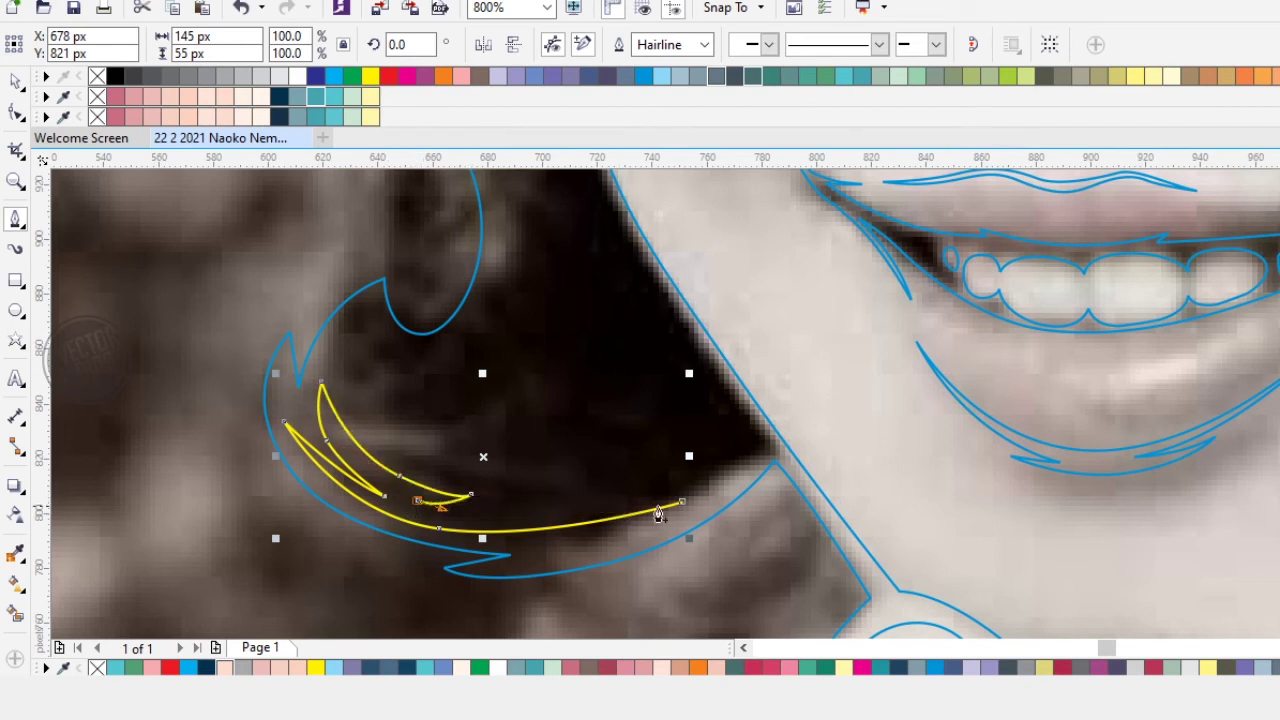
pyautogui.scroll(-3, 470, 545)
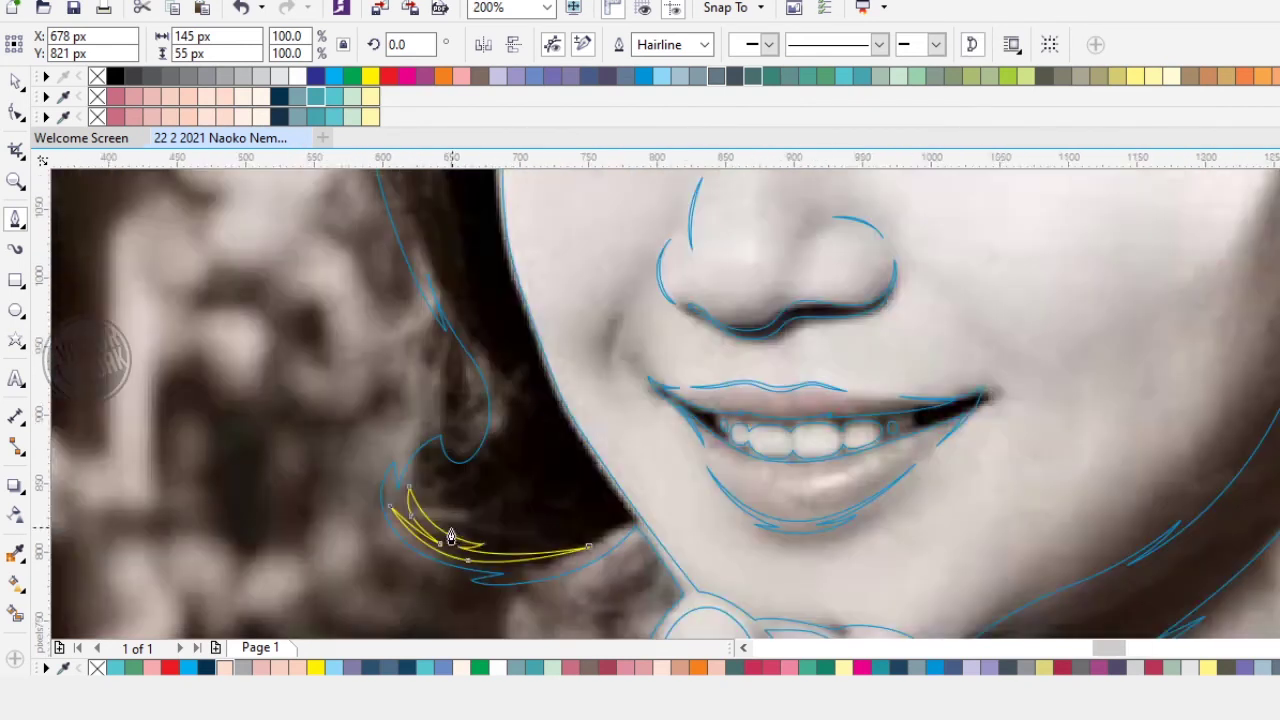
# Step: Trace a curved highlight inside the curl beside the forked one with the Pen tool, about 23 × 50 px
pyautogui.scroll(3, 449, 531)
pyautogui.click(383, 260)
pyautogui.click(460, 528)
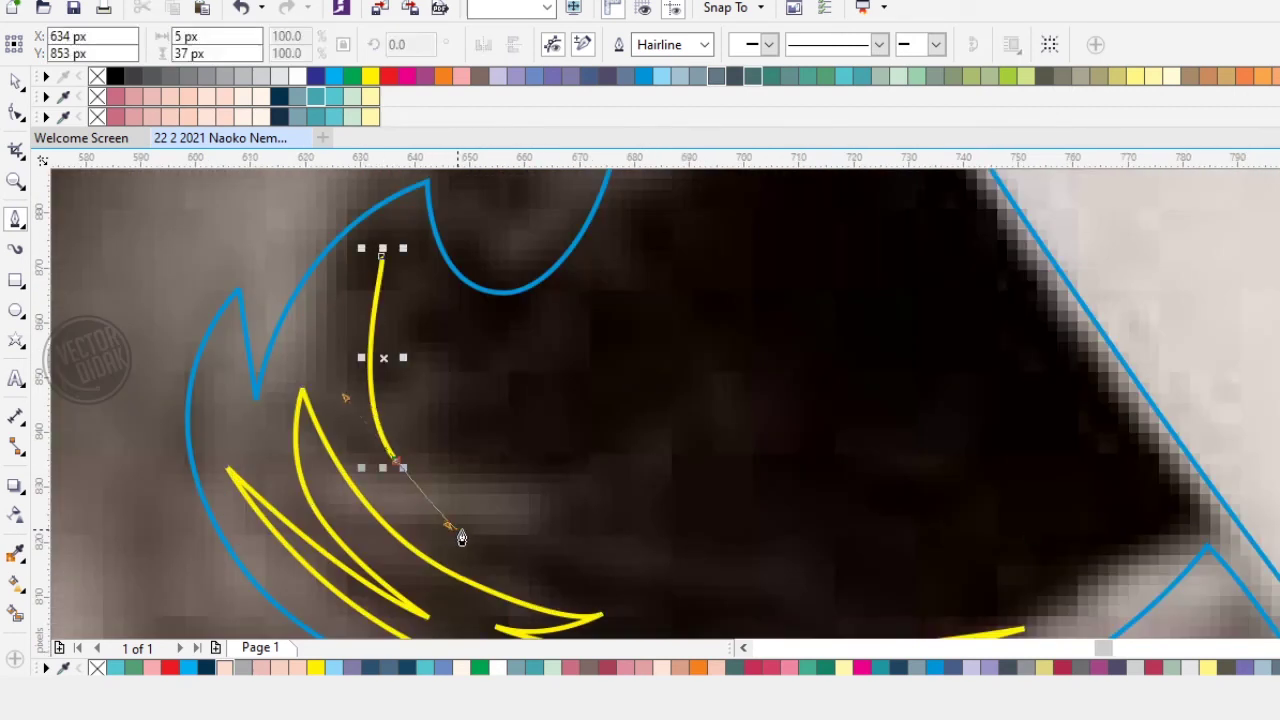
pyautogui.moveTo(382, 257); pyautogui.dragTo(432, 490)
pyautogui.scroll(-2, 333, 459)
# Step: Trace a forked highlight down the middle of the same ponytail along its outer edge, about 47 × 116 px
pyautogui.moveTo(433, 314); pyautogui.dragTo(415, 436)
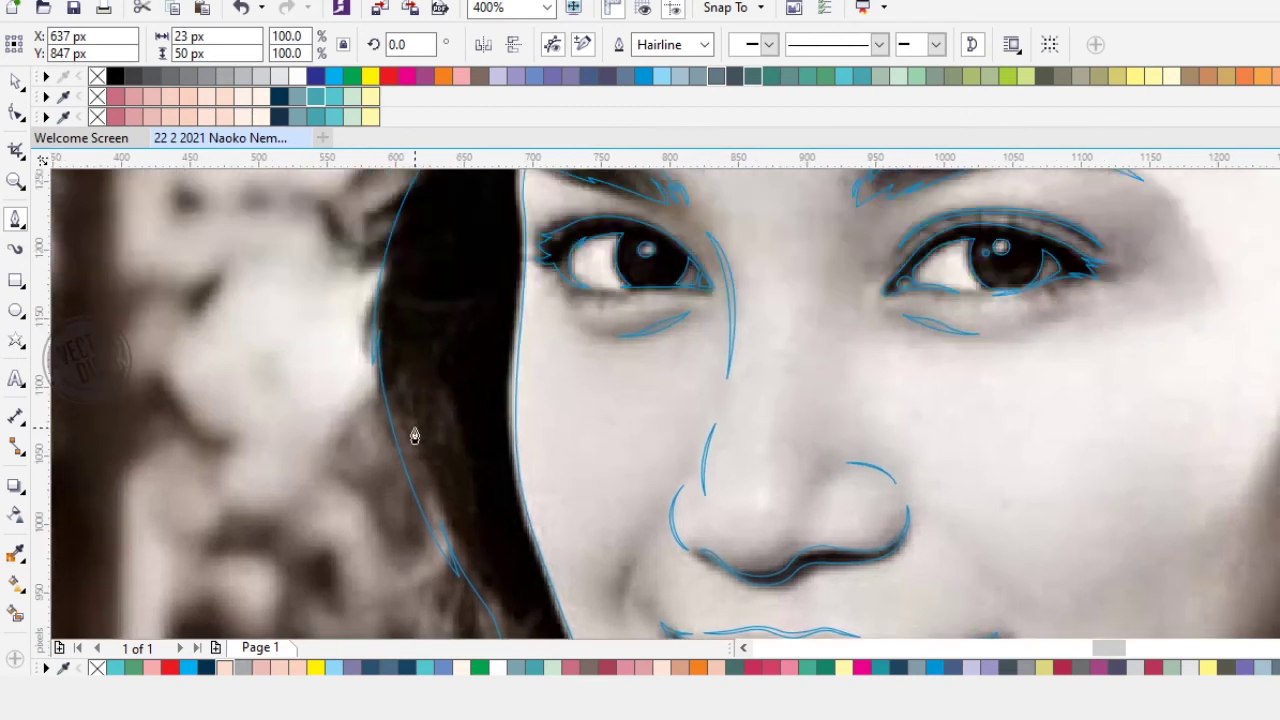
pyautogui.scroll(2, 400, 374)
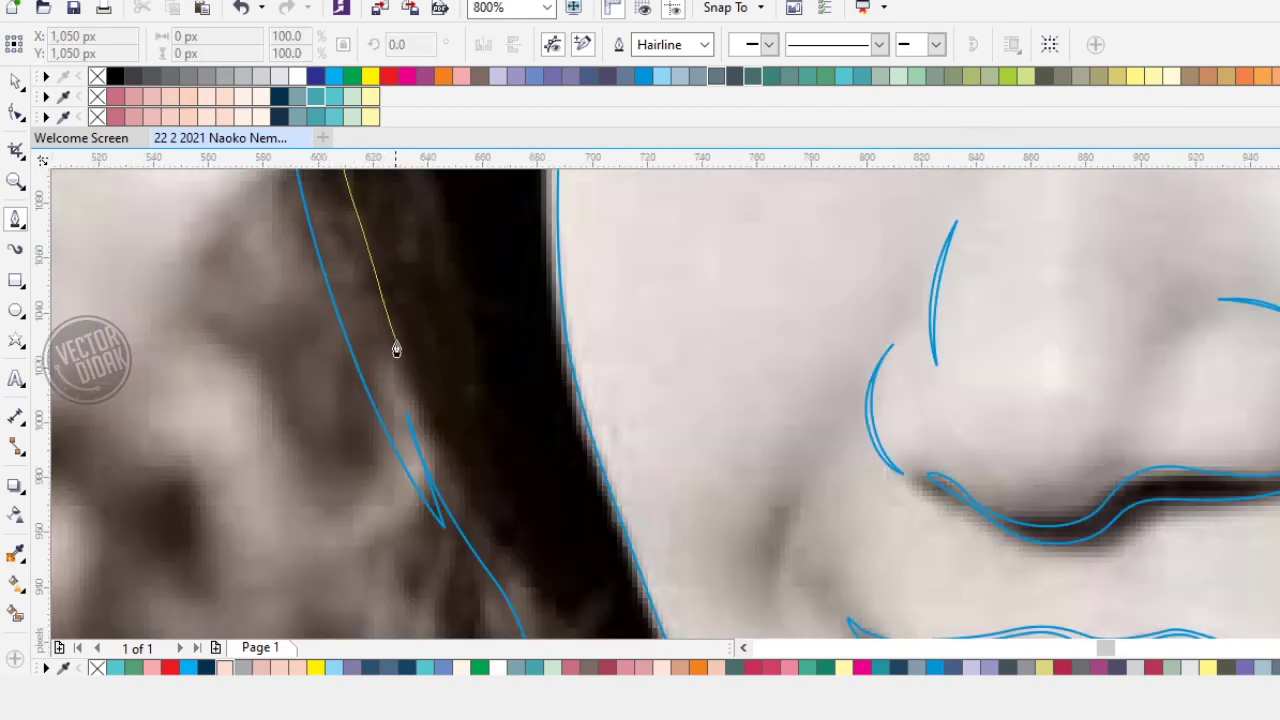
pyautogui.moveTo(456, 447); pyautogui.dragTo(360, 390)
pyautogui.click(400, 438)
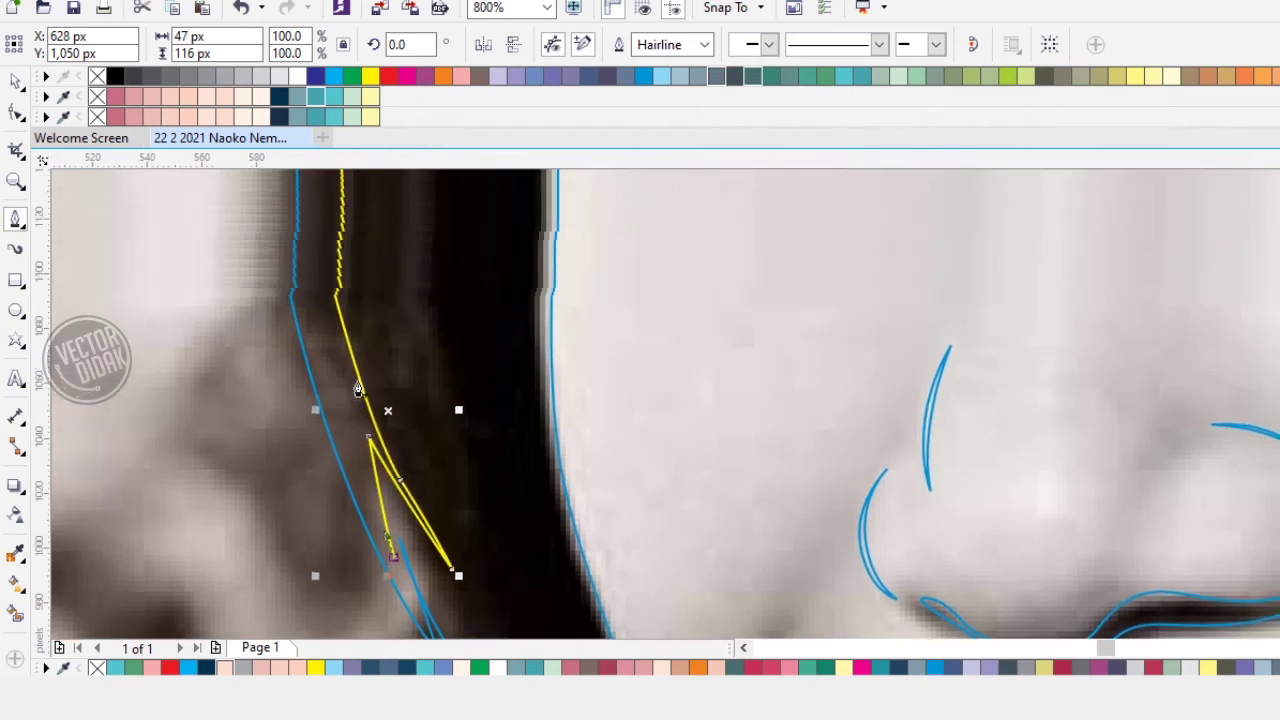
pyautogui.moveTo(323, 253); pyautogui.dragTo(322, 408)
pyautogui.scroll(-2, 322, 415)
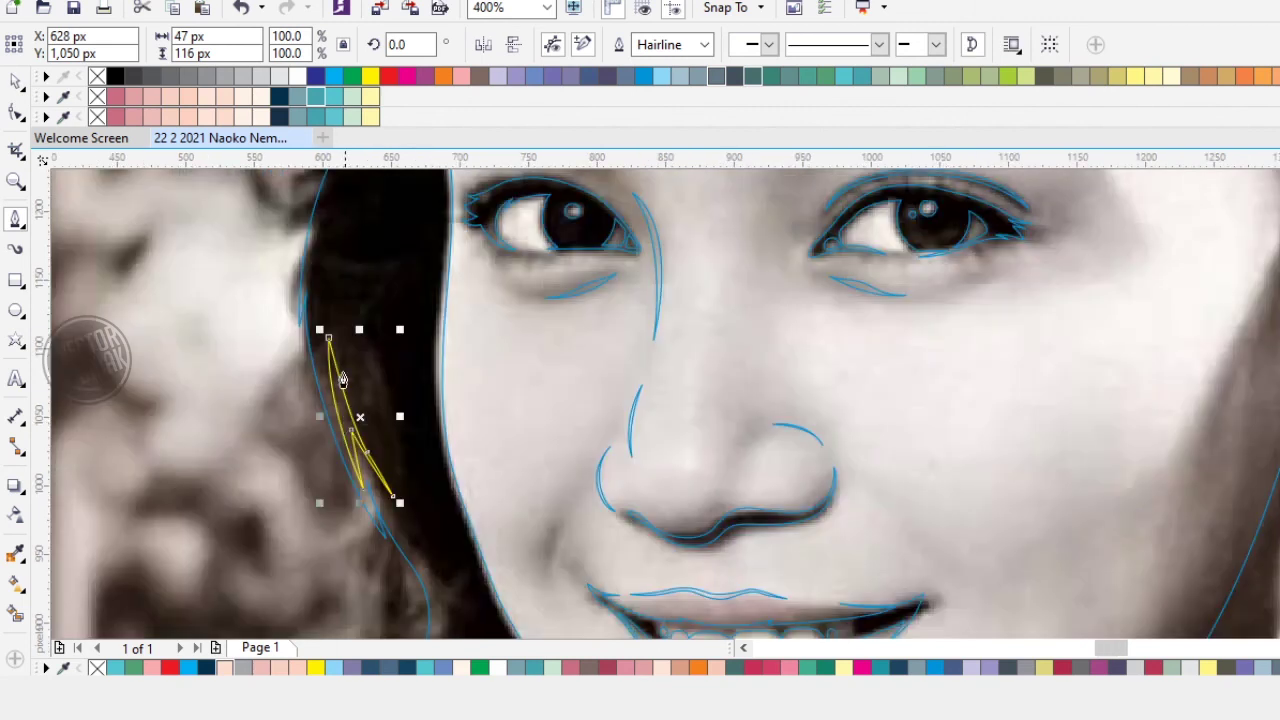
# Step: Trace a long curved highlight along the upper outer edge of the same ponytail, about 75 × 136 px
pyautogui.scroll(2, 317, 417)
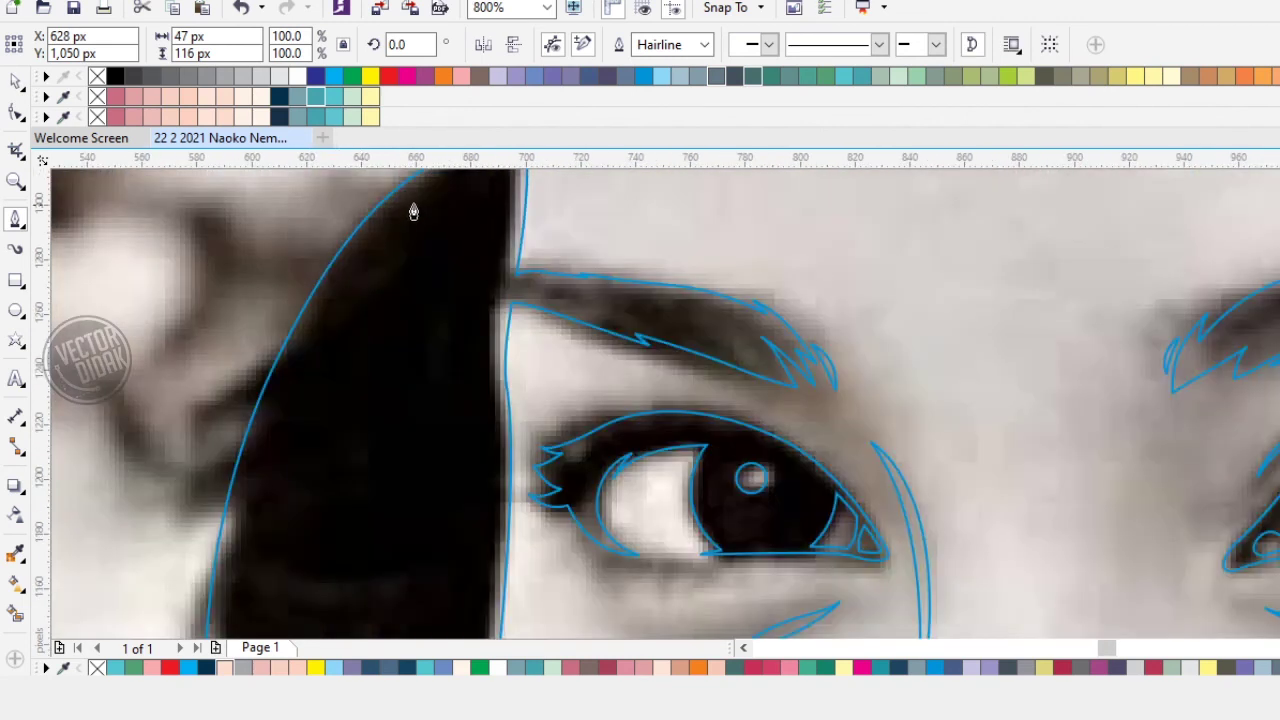
pyautogui.moveTo(424, 202); pyautogui.dragTo(426, 310)
pyautogui.click(458, 272)
pyautogui.moveTo(319, 424); pyautogui.dragTo(402, 282)
pyautogui.moveTo(370, 352); pyautogui.dragTo(333, 508)
pyautogui.doubleClick(333, 508)
pyautogui.click(333, 508)
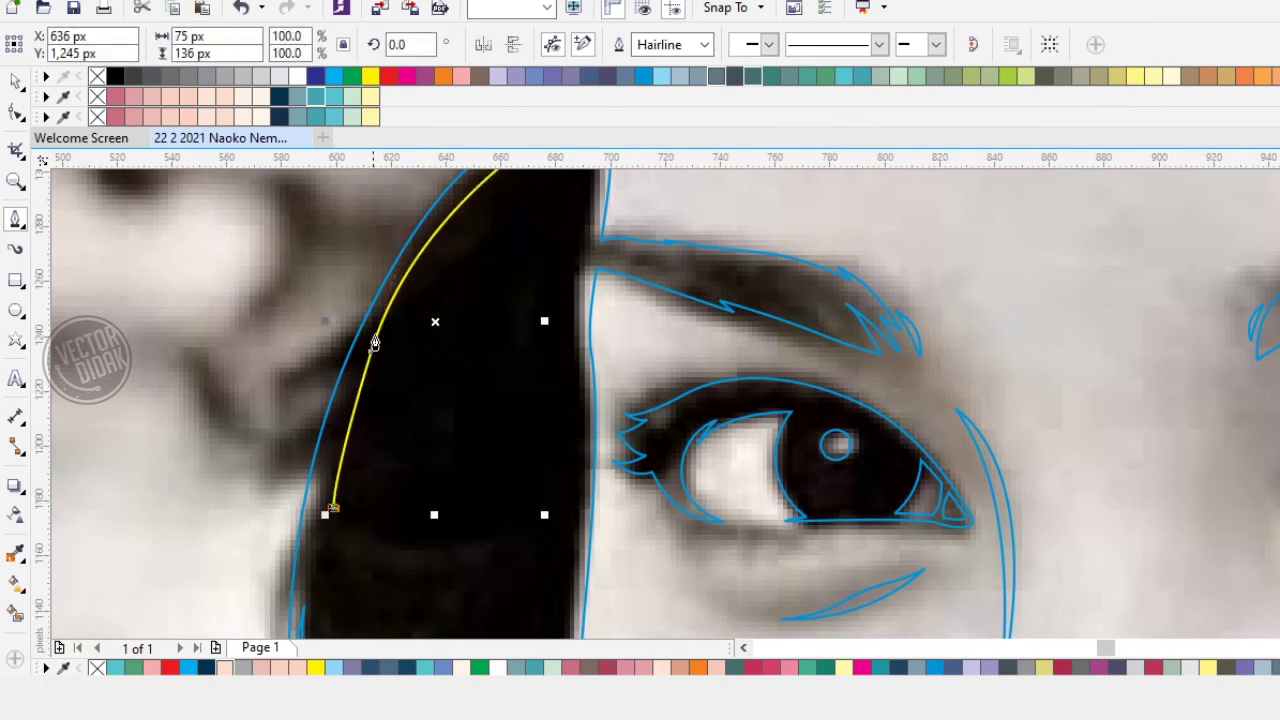
pyautogui.moveTo(434, 285); pyautogui.dragTo(368, 396)
pyautogui.moveTo(471, 250); pyautogui.dragTo(288, 396)
pyautogui.scroll(-3, 288, 397)
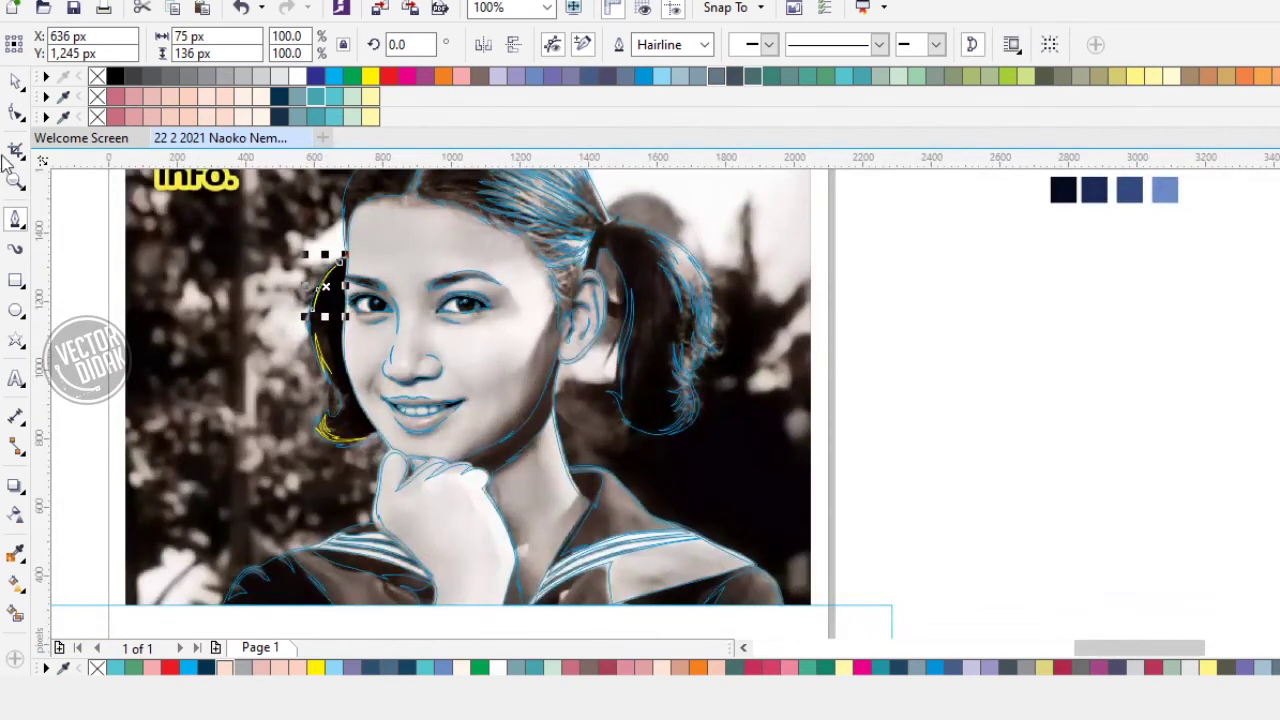
# Step: Select the new ponytail highlights together with the portrait line art and cut them out of the hair
pyautogui.click(15, 80)
pyautogui.moveTo(258, 178); pyautogui.dragTo(417, 486)
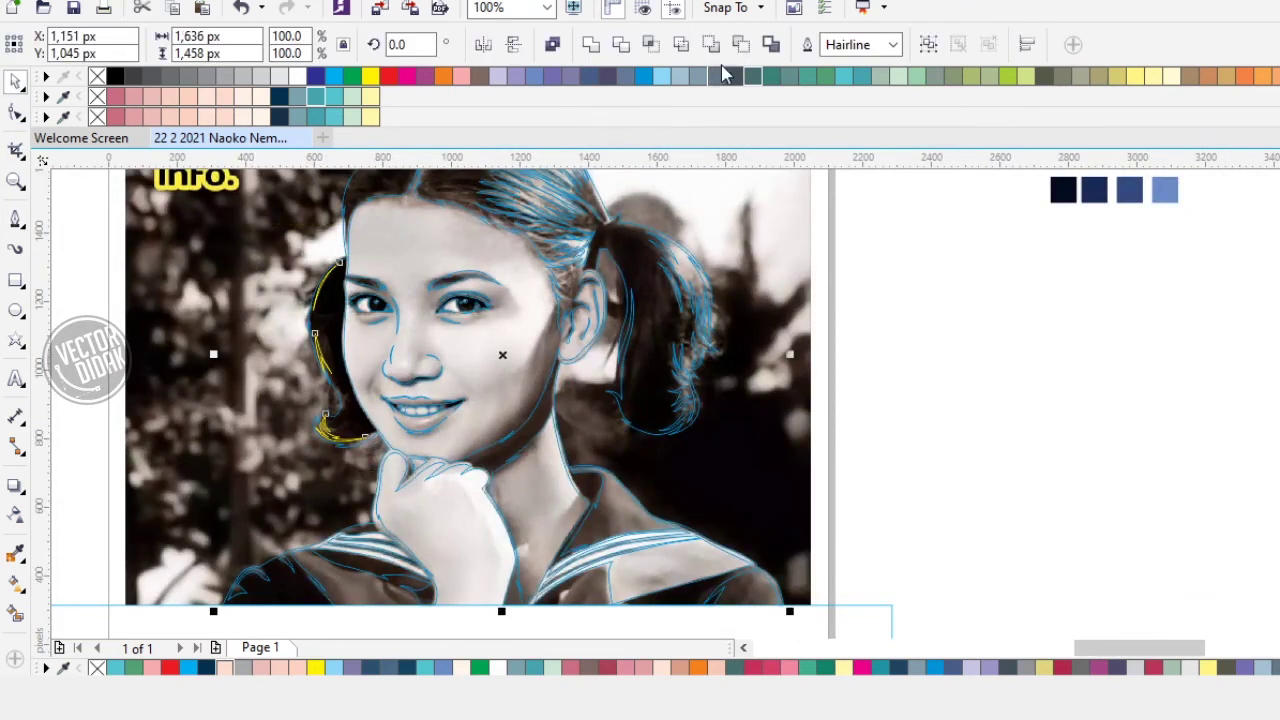
pyautogui.hotkey('ctrl', 'l')
pyautogui.click(899, 264)
pyautogui.scroll(-1, 662, 420)
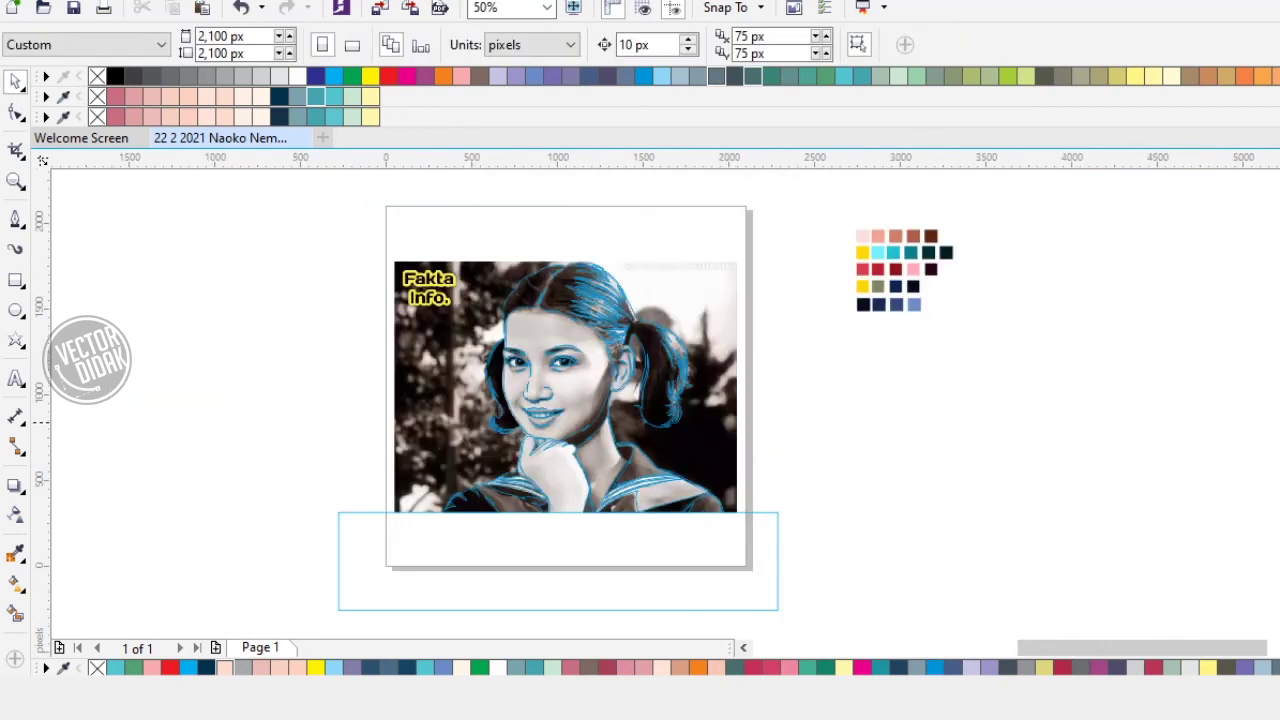
# Step: Preview the hair highlights on a navy-filled copy of the line art without outline beside the page, and delete the copy
pyautogui.click(661, 395)
pyautogui.moveTo(613, 281)
pyautogui.mouseDown()
pyautogui.moveTo(209, 216)
pyautogui.moveTo(314, 176)
pyautogui.mouseUp()
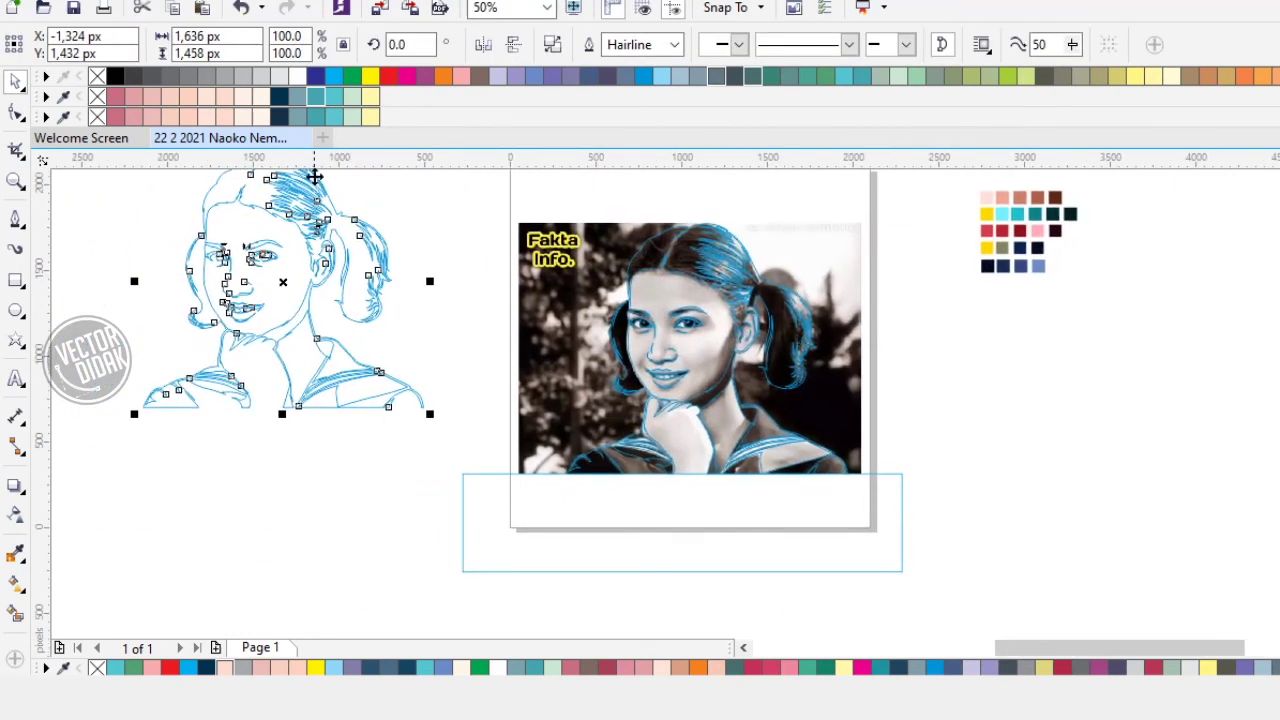
pyautogui.click(281, 117)
pyautogui.rightClick(97, 117)
pyautogui.click(103, 222)
pyautogui.scroll(1, 150, 222)
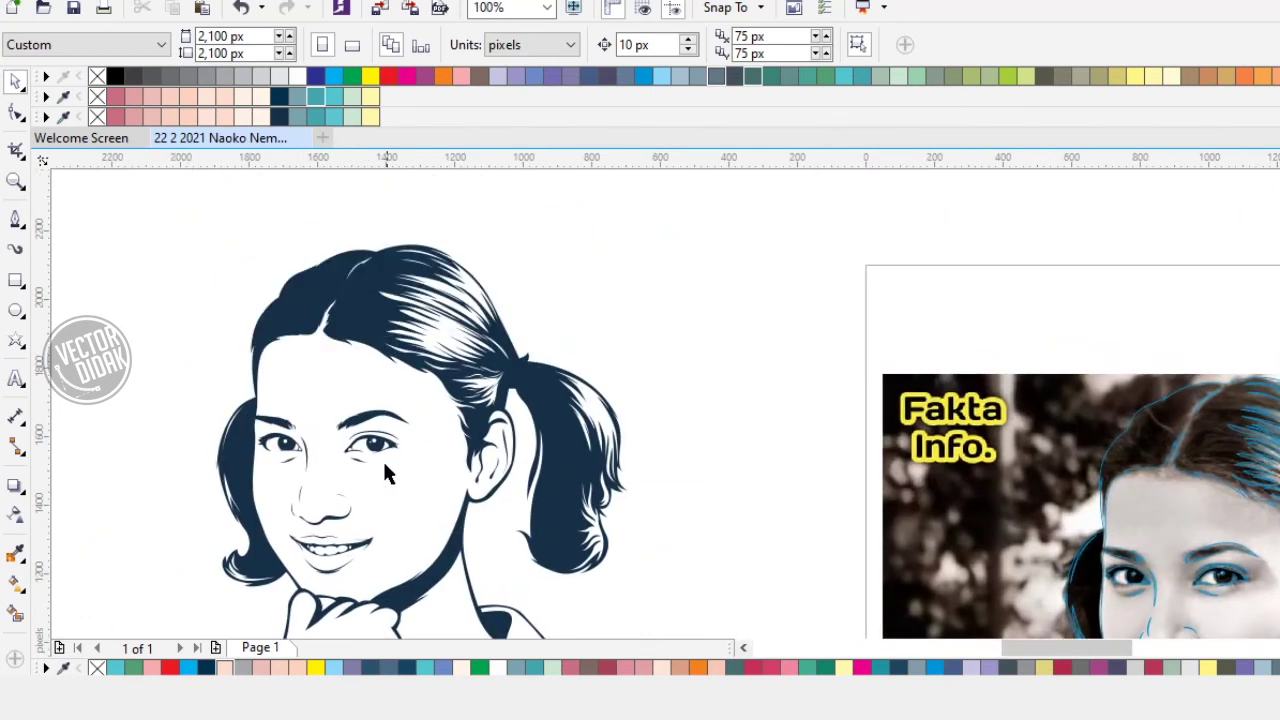
pyautogui.moveTo(402, 489); pyautogui.dragTo(352, 346)
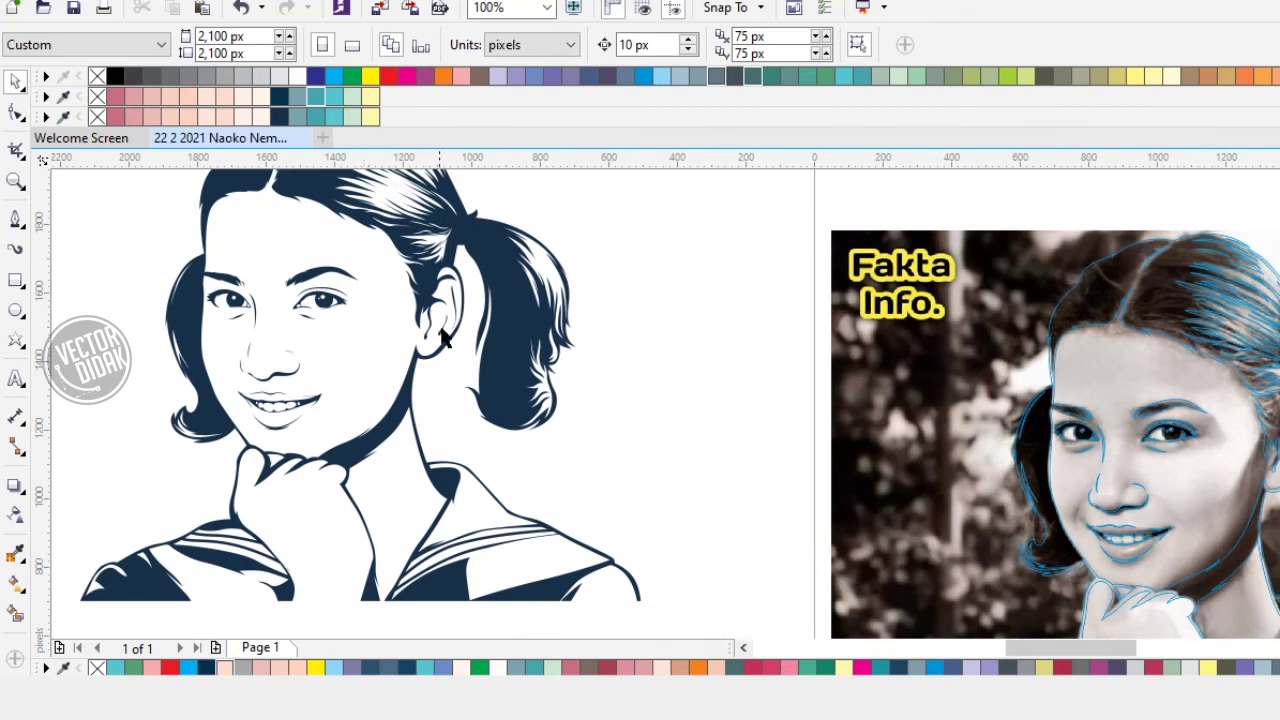
pyautogui.click(440, 257)
pyautogui.press('Delete')
# Step: Trace a thin smile crease on the cheek nearest the hand-side ponytail with the Pen tool, about 9 × 30 px
pyautogui.moveTo(938, 440); pyautogui.dragTo(453, 291)
pyautogui.scroll(2, 653, 390)
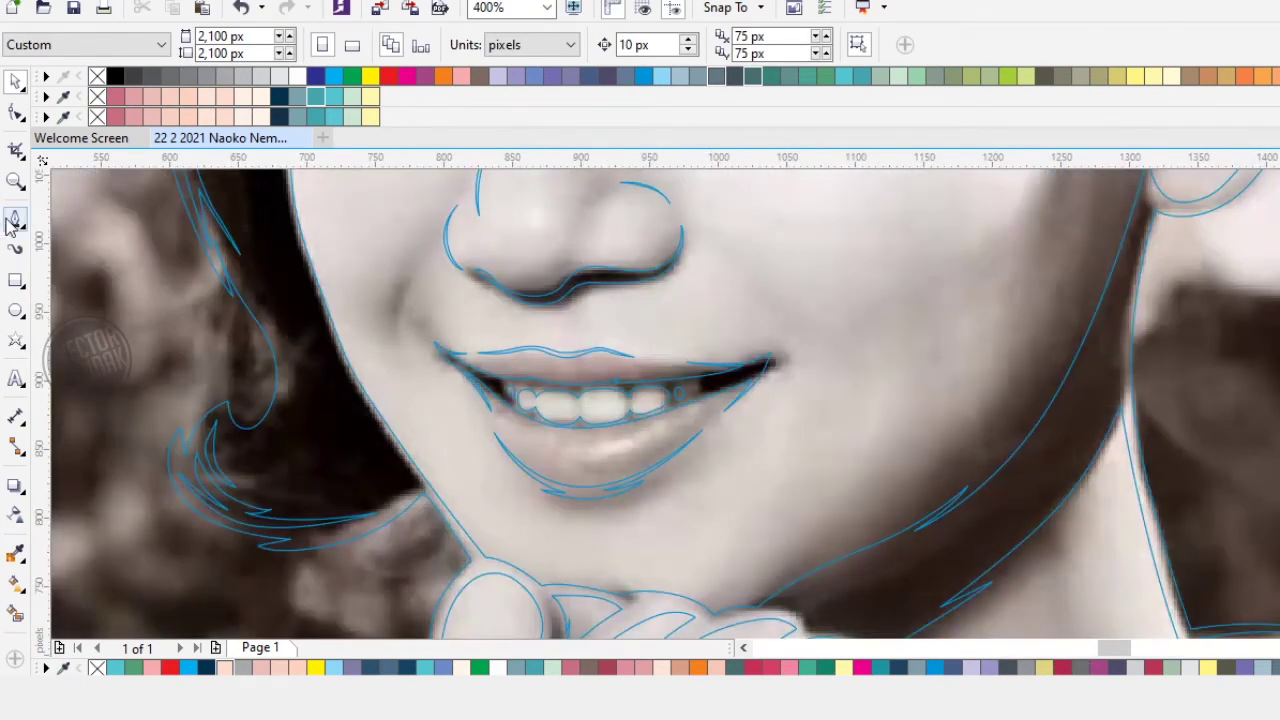
pyautogui.scroll(2, 405, 305)
pyautogui.click(16, 220)
pyautogui.scroll(-1, 512, 396)
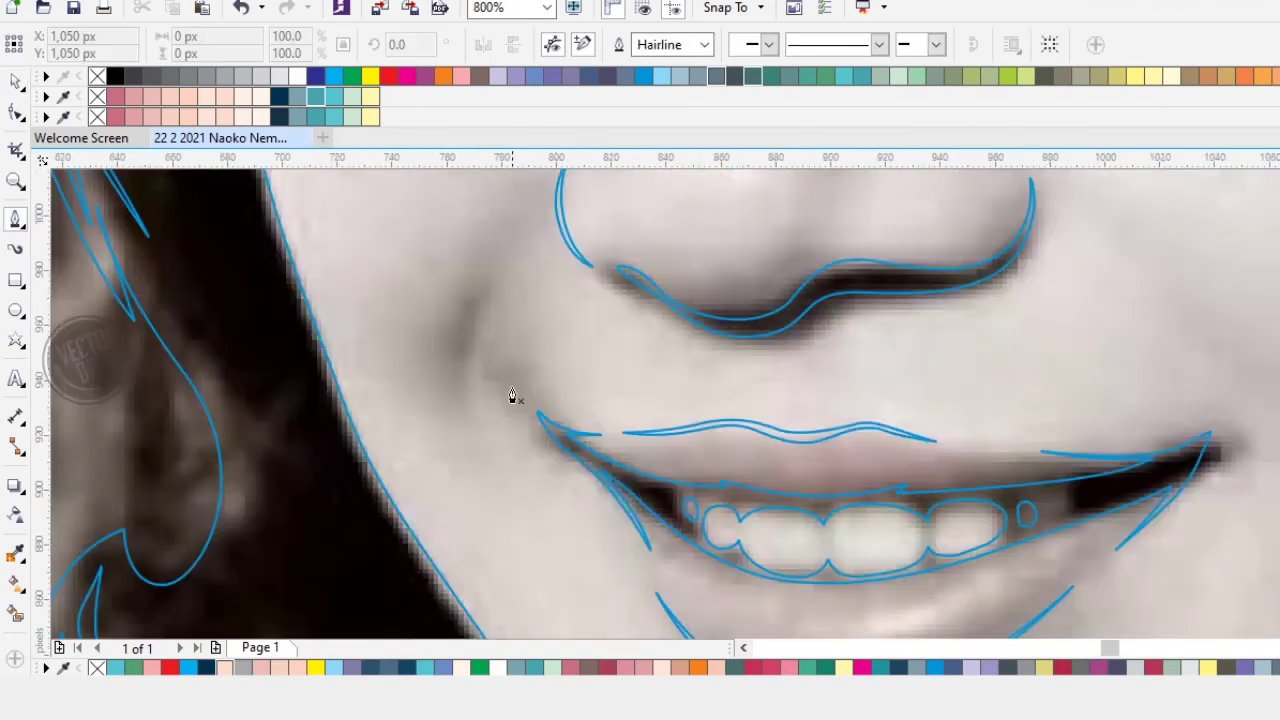
pyautogui.scroll(1, 470, 360)
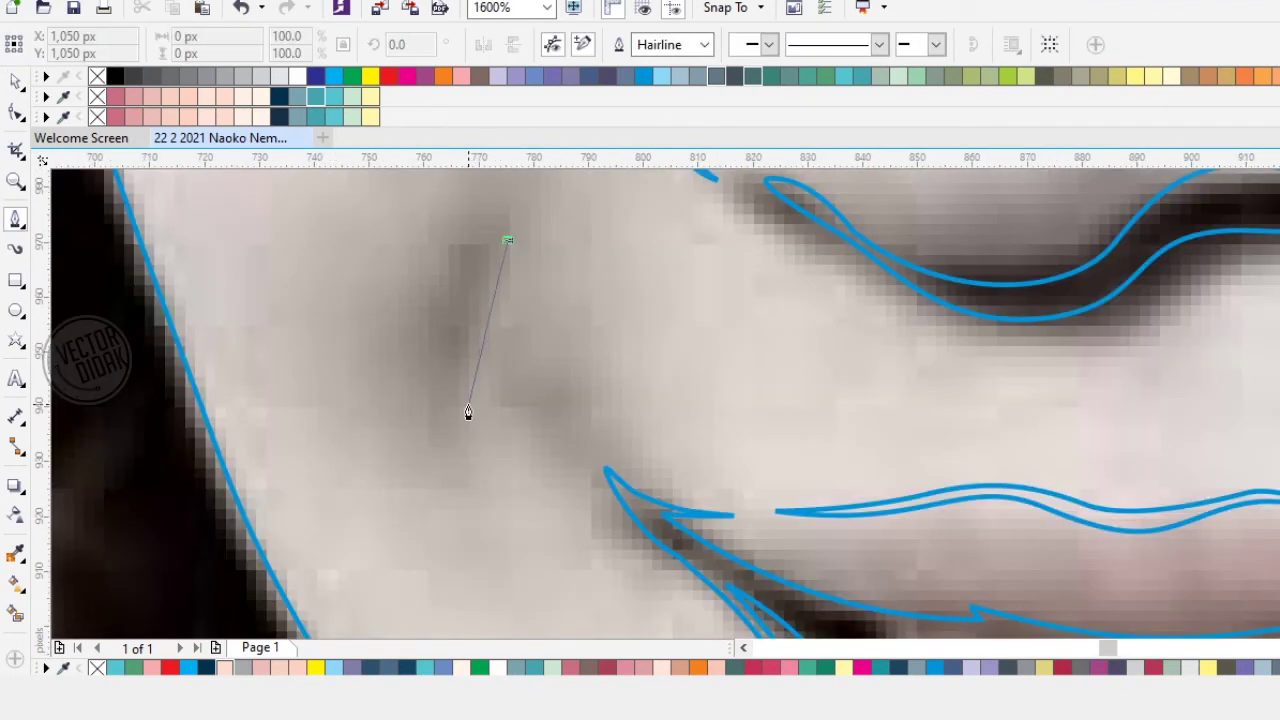
pyautogui.moveTo(468, 412); pyautogui.dragTo(475, 465)
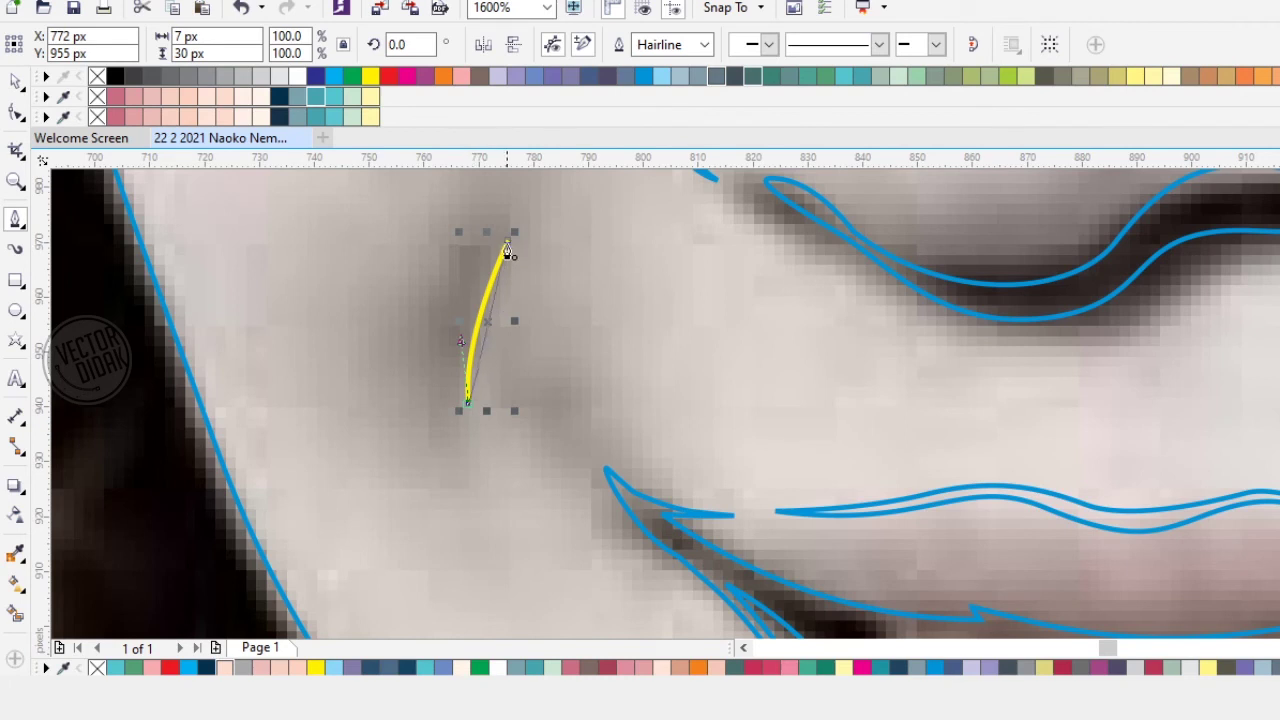
pyautogui.moveTo(434, 346); pyautogui.dragTo(436, 346)
pyautogui.scroll(-2, 531, 365)
# Step: Trace a thin slanted smile crease above the opposite mouth corner with the Pen tool, about 35 × 26 px
pyautogui.moveTo(774, 428); pyautogui.dragTo(628, 411)
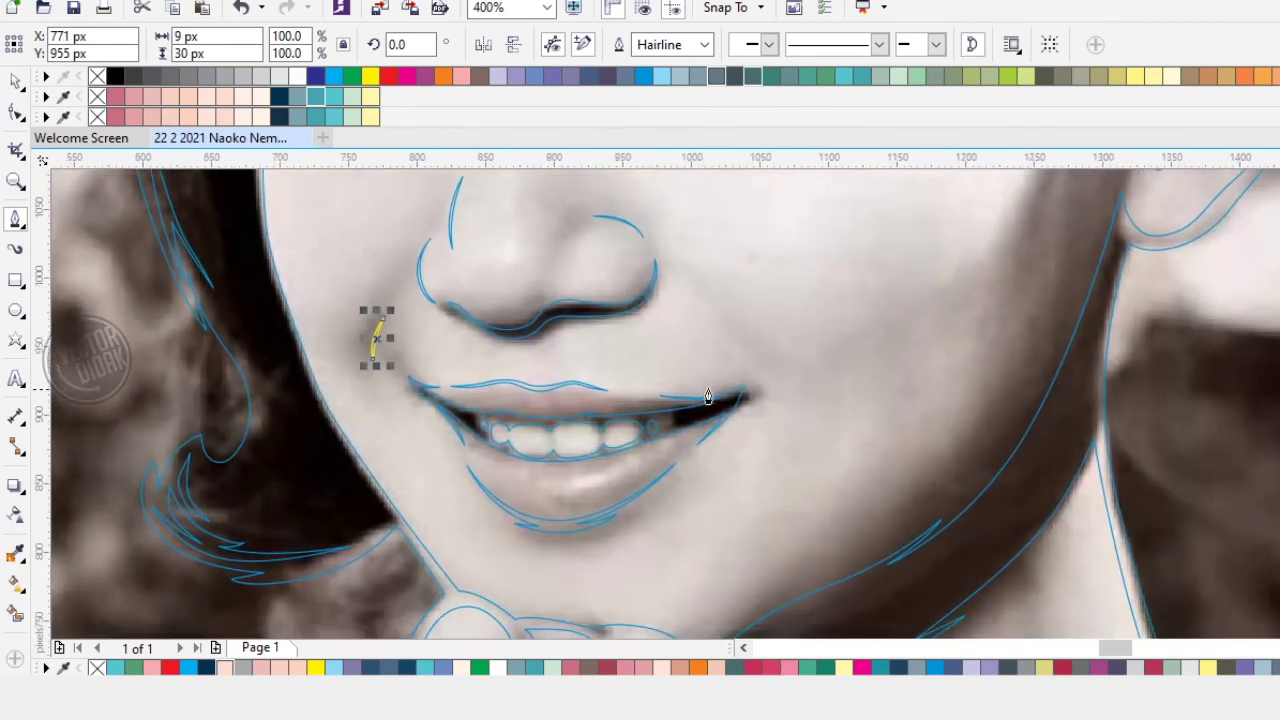
pyautogui.scroll(1, 750, 380)
pyautogui.moveTo(751, 328); pyautogui.dragTo(634, 400)
pyautogui.moveTo(604, 345); pyautogui.dragTo(634, 366)
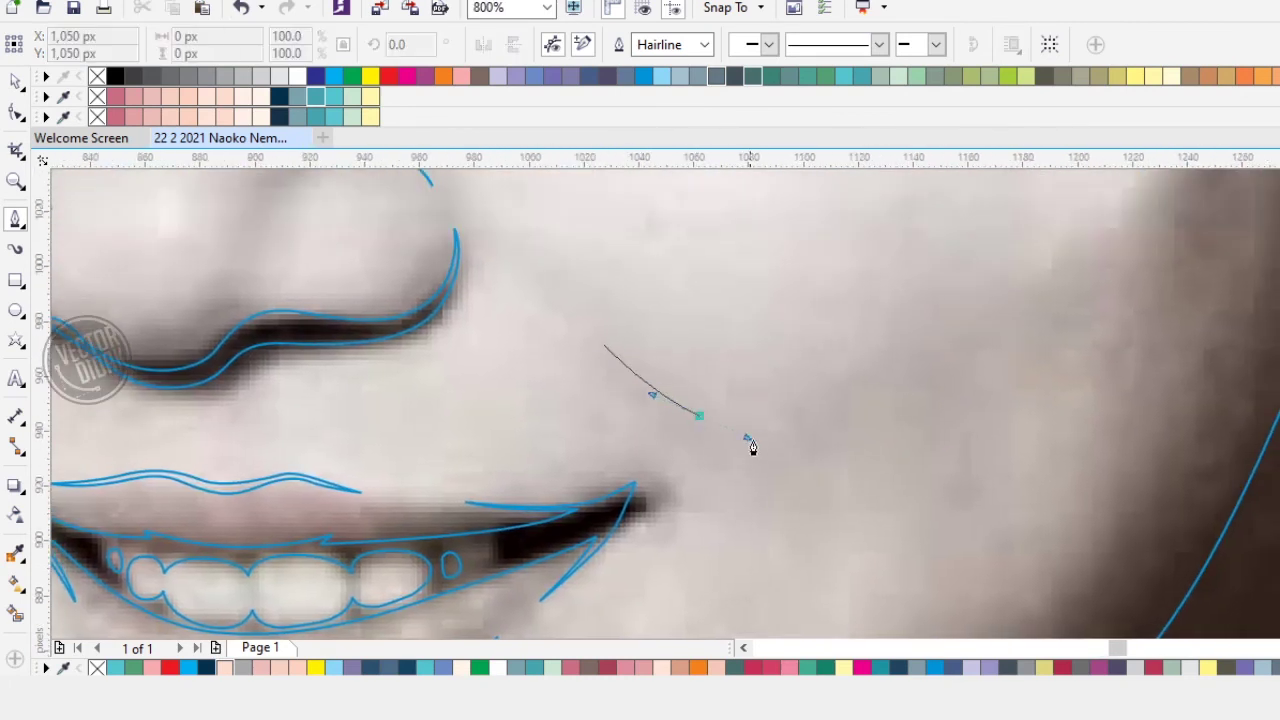
pyautogui.moveTo(752, 447); pyautogui.dragTo(763, 439)
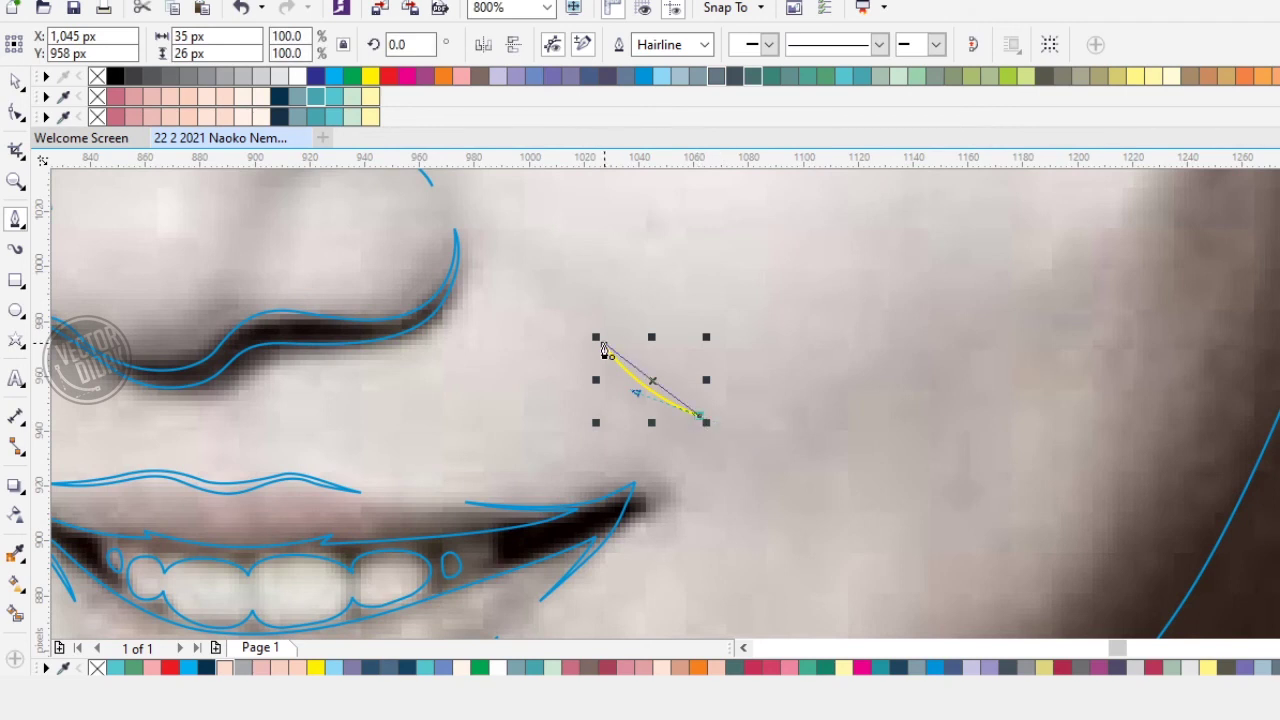
pyautogui.scroll(-2, 705, 367)
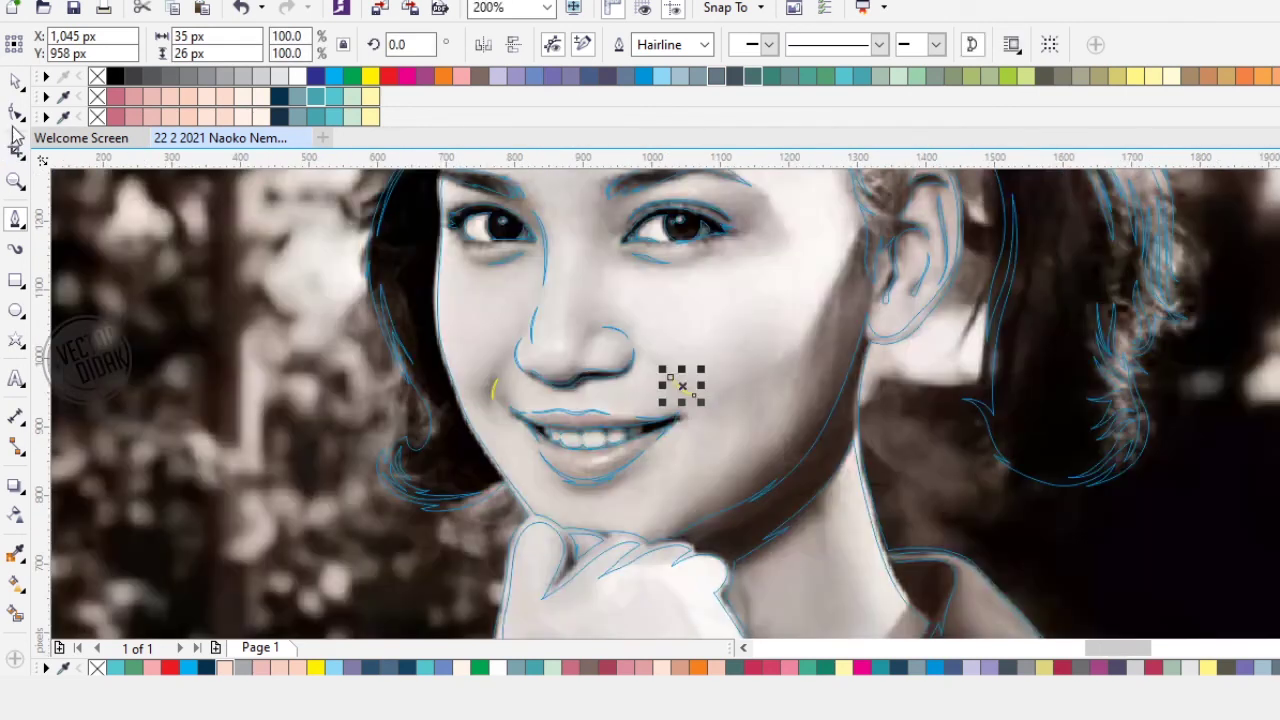
# Step: Select both smile creases with the portrait line art and combine them into one object
pyautogui.click(18, 84)
pyautogui.moveTo(286, 257); pyautogui.dragTo(646, 451)
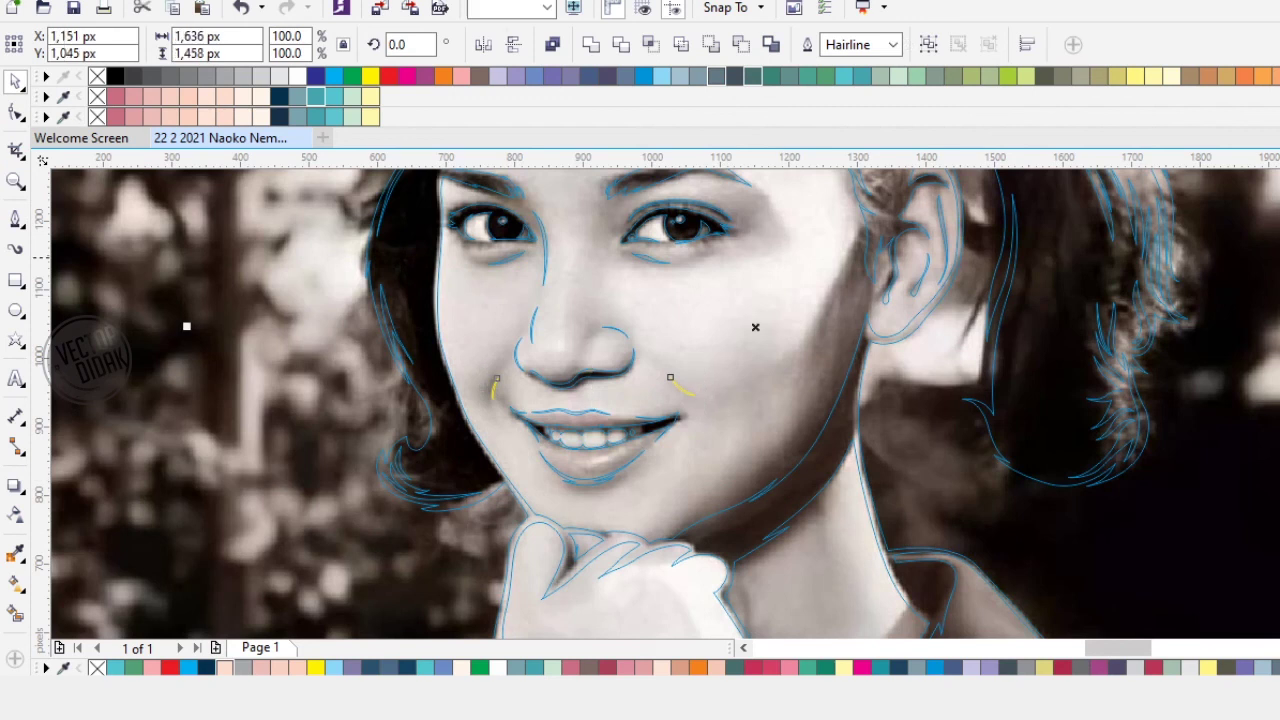
pyautogui.hotkey('ctrl', 'l')
# Step: Check the smile creases on another navy-filled, outline-free copy of the portrait beside the page, and delete that copy
pyautogui.scroll(-2, 632, 406)
pyautogui.click(638, 318)
pyautogui.moveTo(650, 311); pyautogui.dragTo(254, 281)
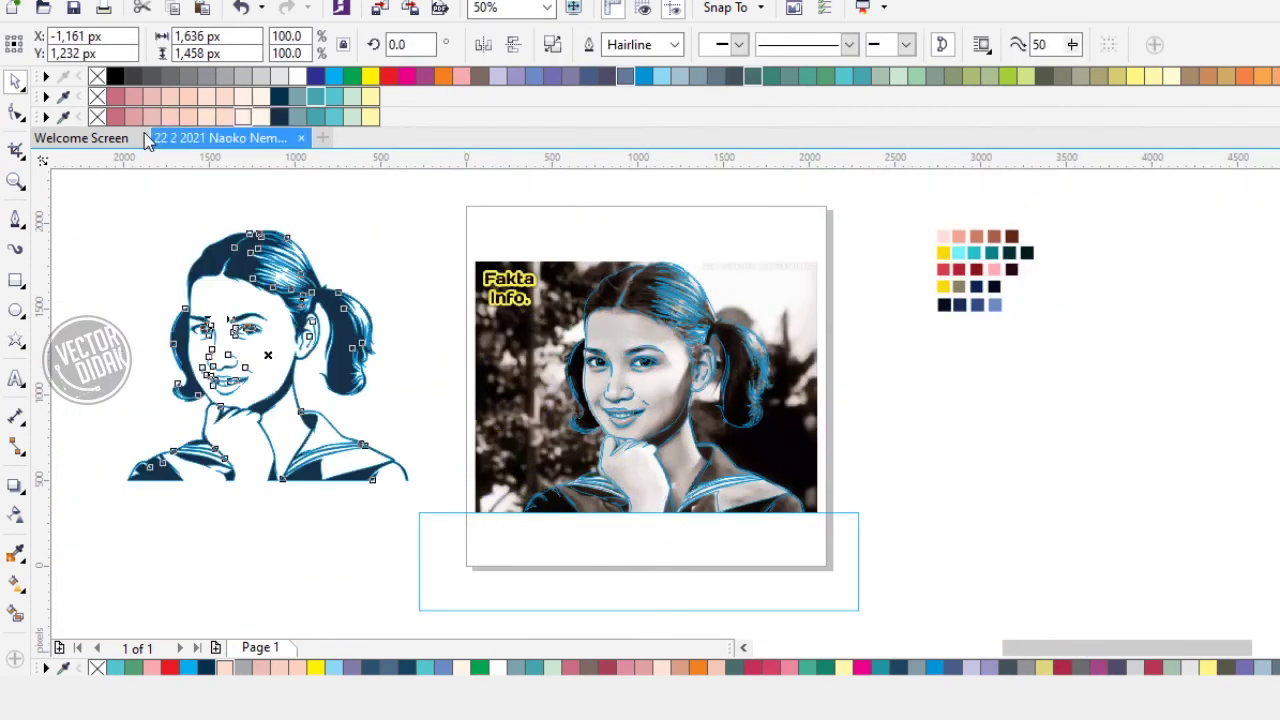
pyautogui.click(120, 265)
pyautogui.scroll(2, 200, 387)
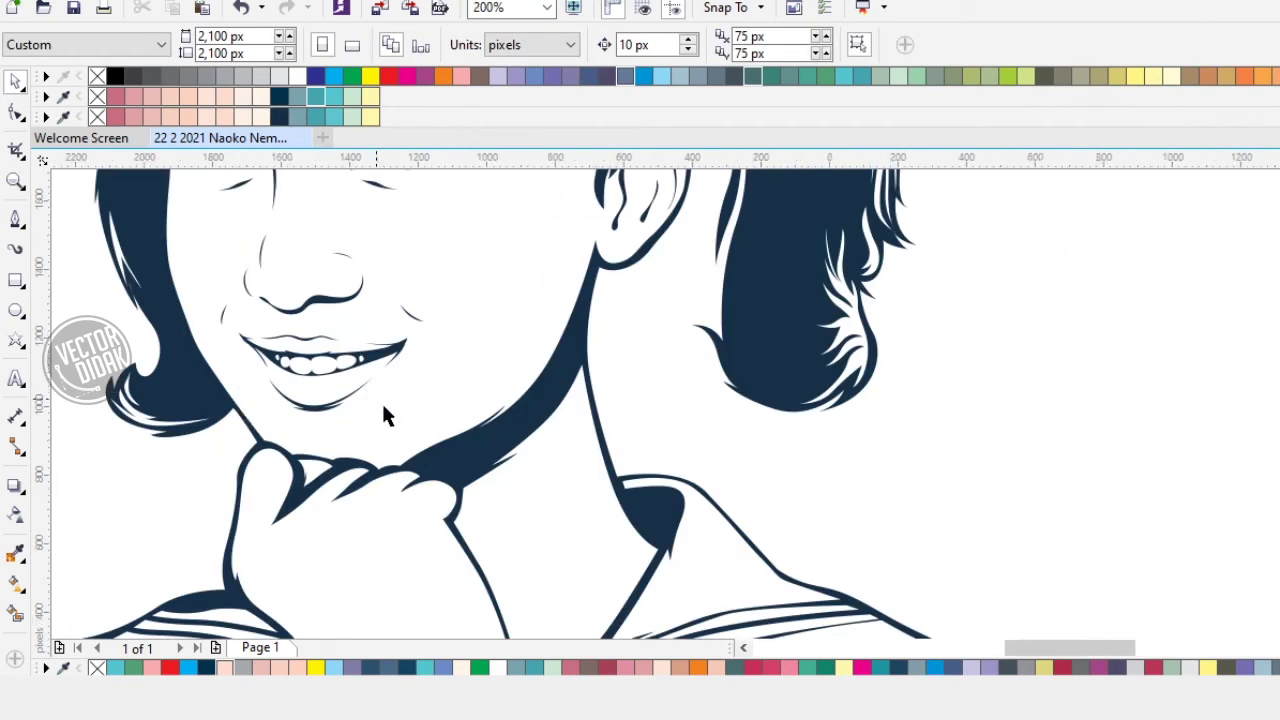
pyautogui.scroll(-1, 383, 402)
pyautogui.moveTo(383, 402); pyautogui.dragTo(397, 500)
pyautogui.click(447, 278)
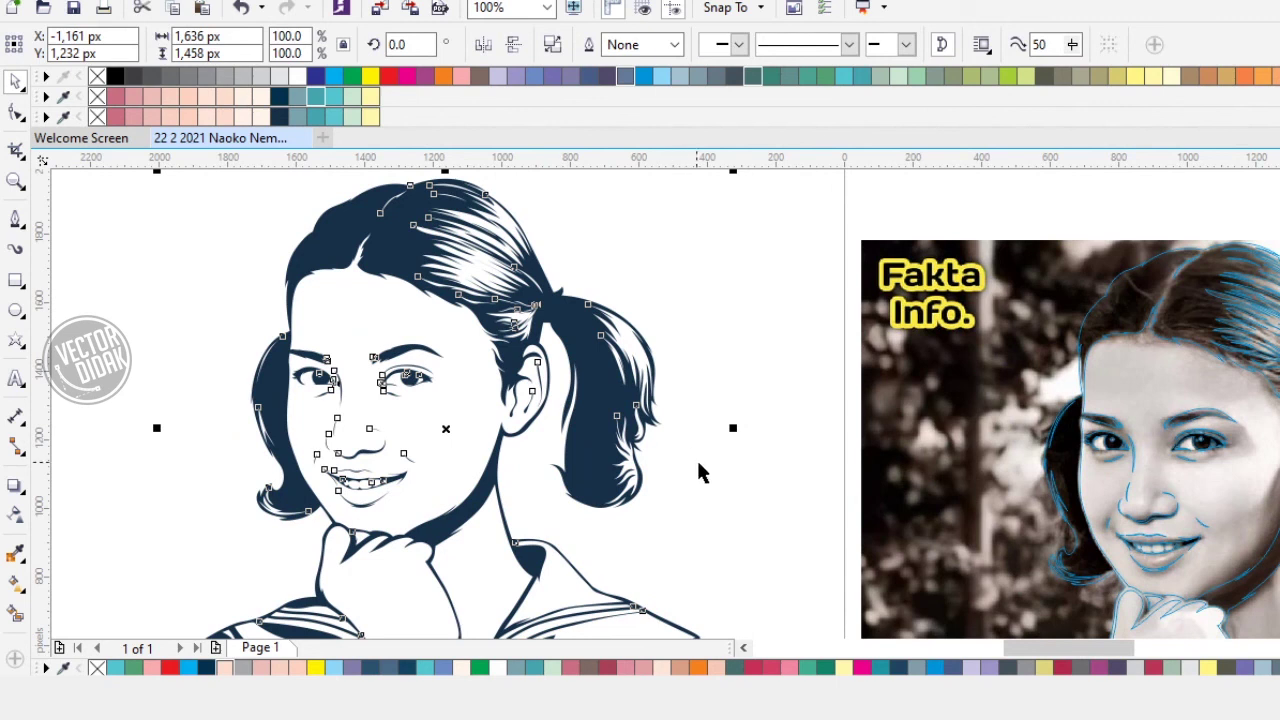
pyautogui.press('Delete')
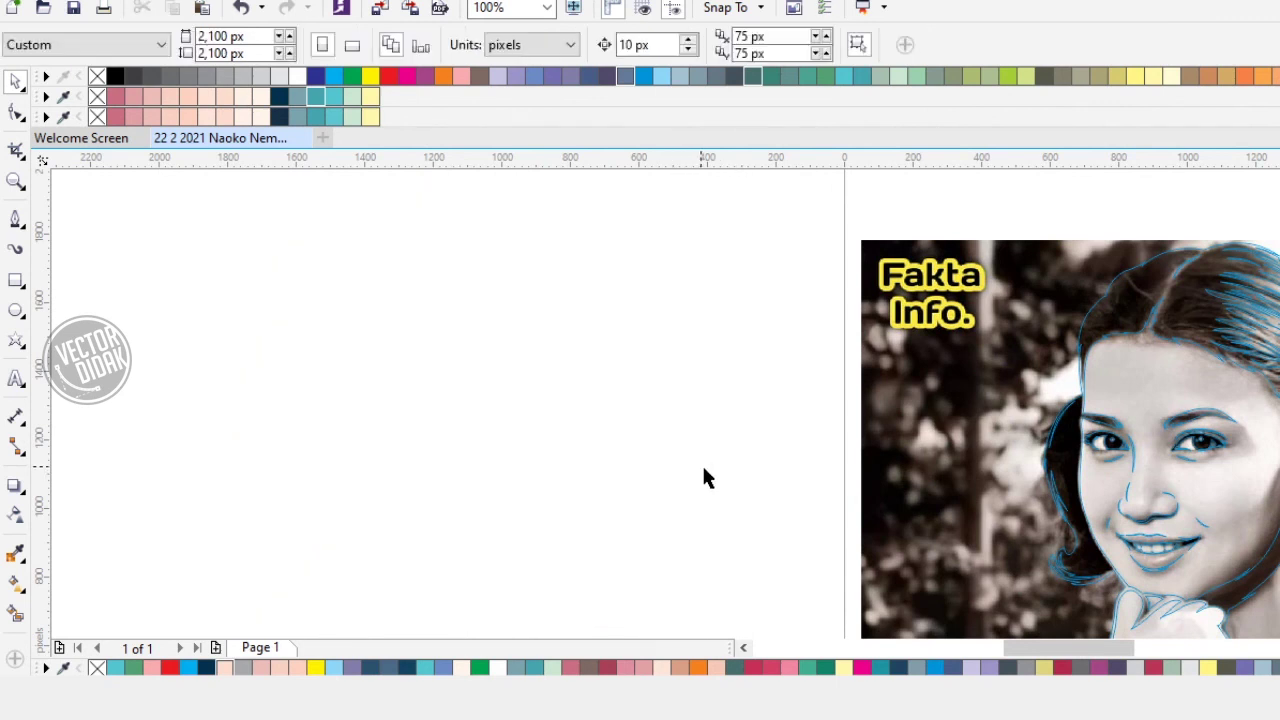
# Step: Sample the dark teal of the bar along the bottom of the cyan artwork above the page with the Color Eyedropper
pyautogui.scroll(-1, 706, 465)
pyautogui.moveTo(950, 468); pyautogui.dragTo(627, 507)
pyautogui.scroll(2, 695, 311)
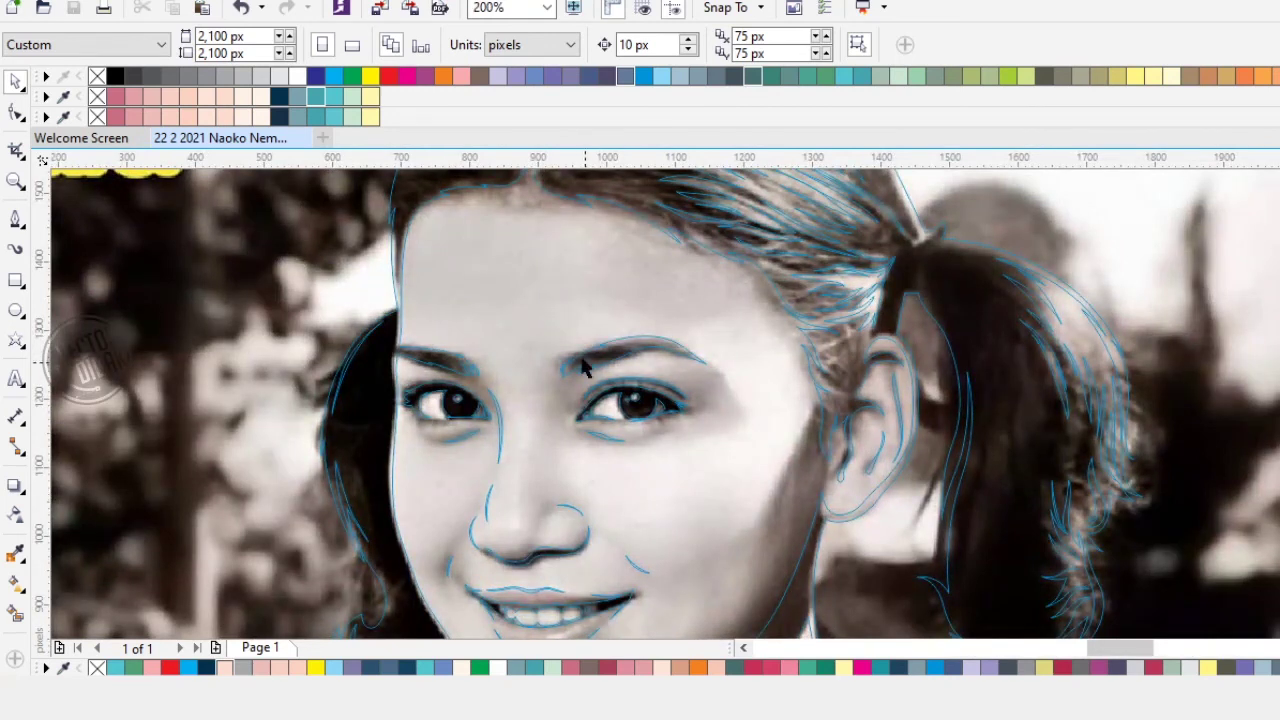
pyautogui.moveTo(611, 313); pyautogui.dragTo(617, 361)
pyautogui.scroll(-2, 655, 345)
pyautogui.scroll(-1, 869, 406)
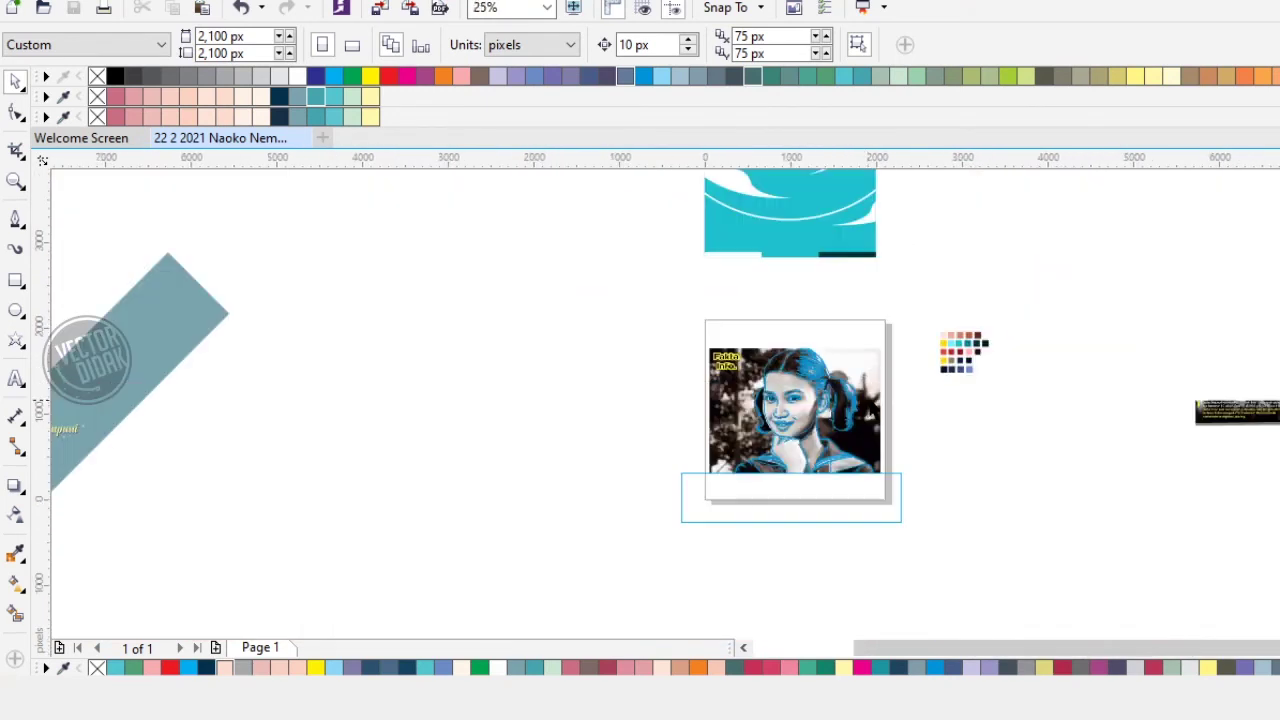
pyautogui.scroll(2, 886, 228)
pyautogui.moveTo(836, 240); pyautogui.dragTo(847, 268)
pyautogui.moveTo(771, 456); pyautogui.dragTo(853, 334)
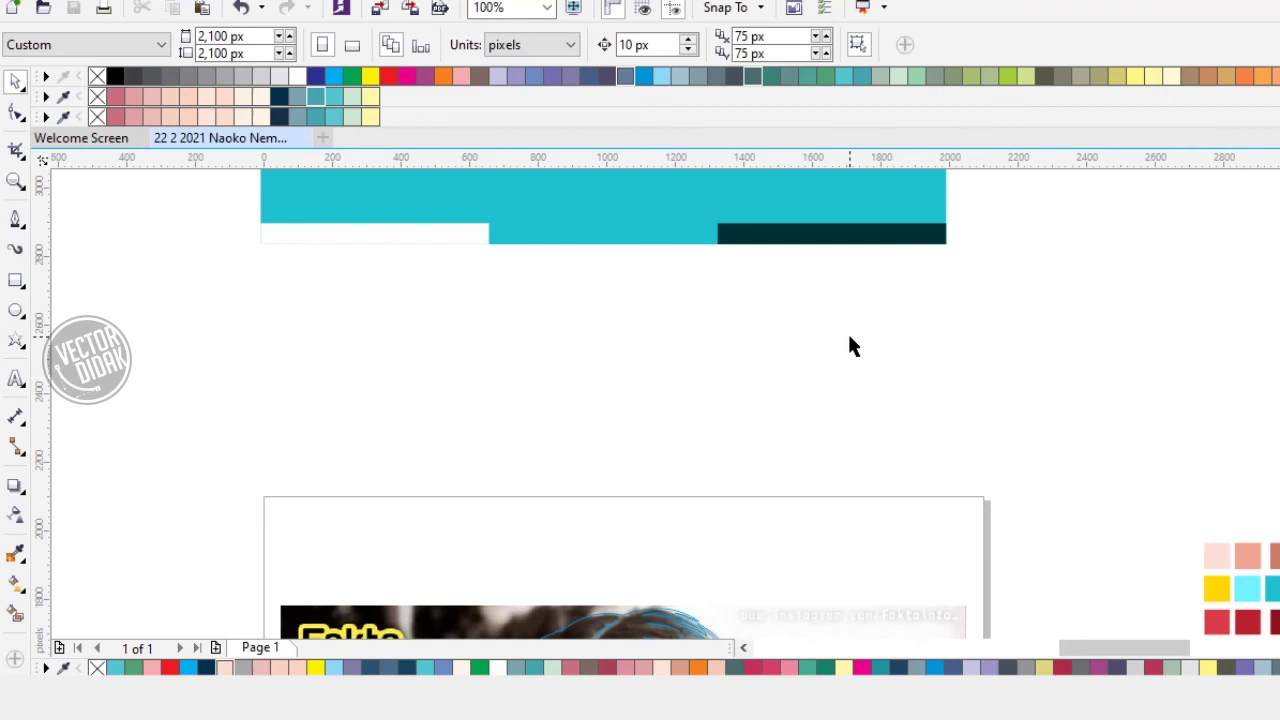
pyautogui.press('i')
pyautogui.click(831, 232)
pyautogui.scroll(-2, 838, 224)
pyautogui.scroll(3, 829, 375)
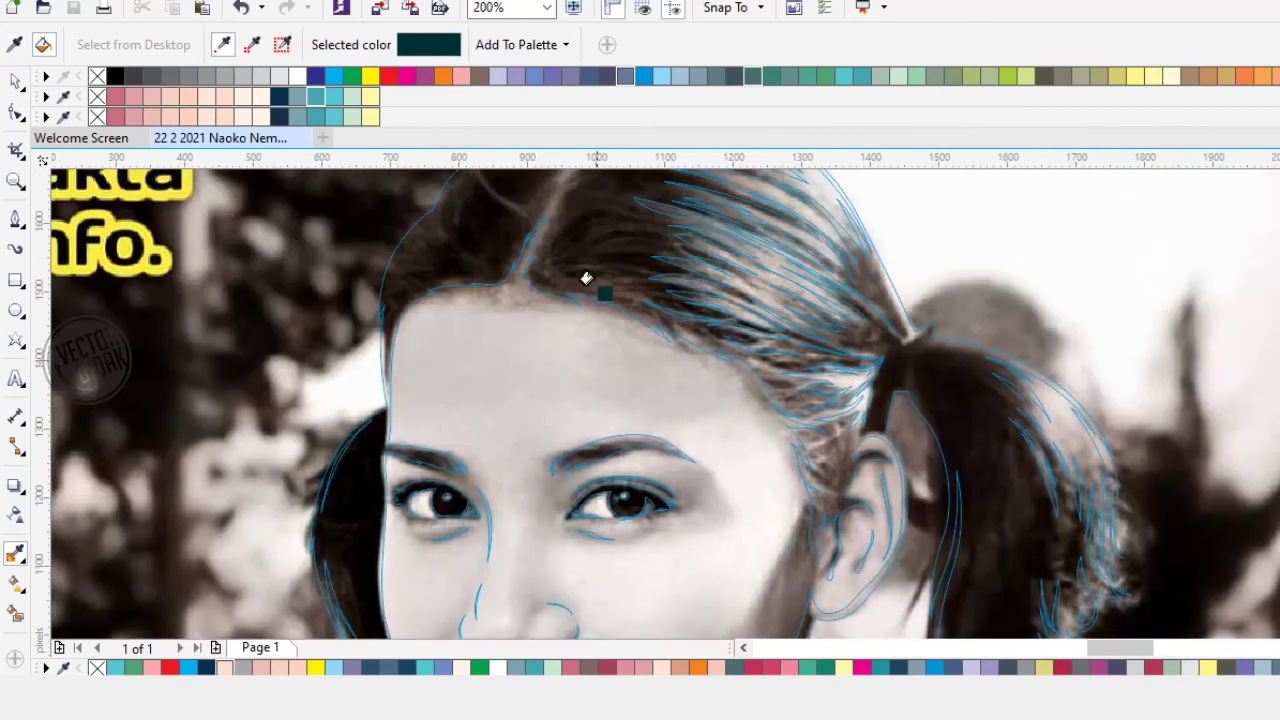
# Step: Fill the portrait line art with the sampled dark teal and leave it without an outline
pyautogui.click(659, 291)
pyautogui.scroll(-2, 659, 291)
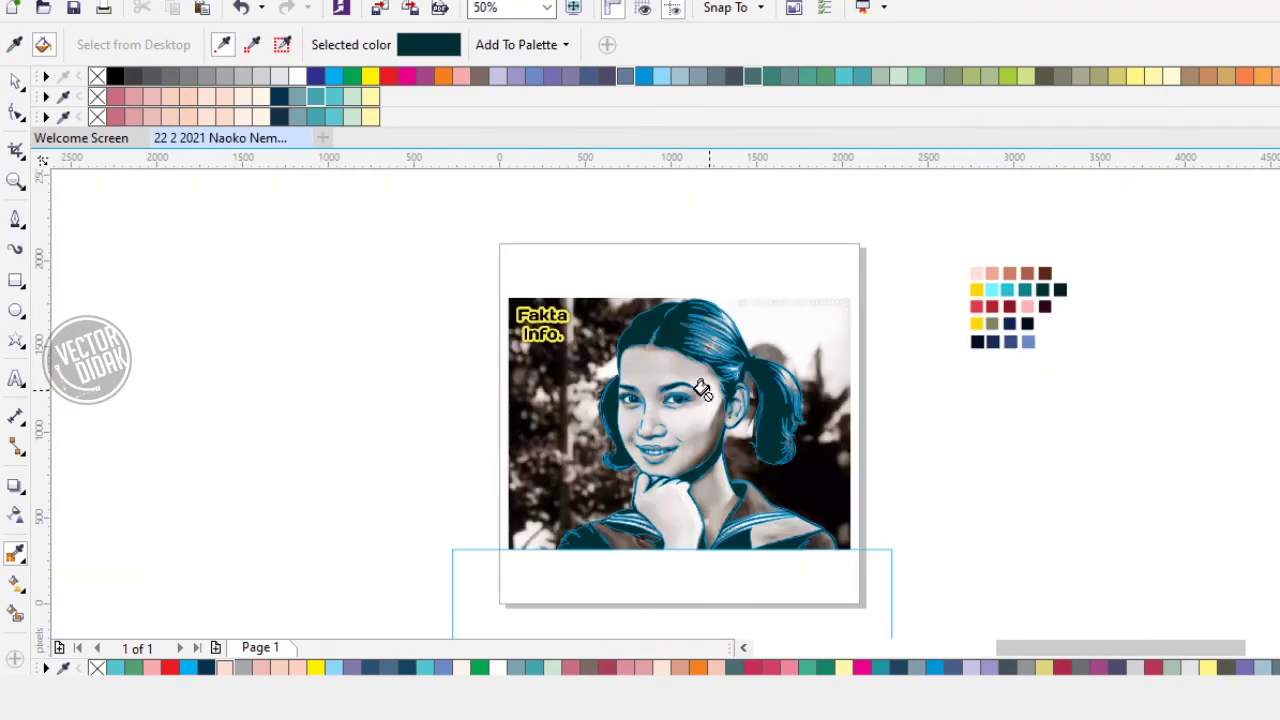
pyautogui.press('space')
pyautogui.click(151, 314)
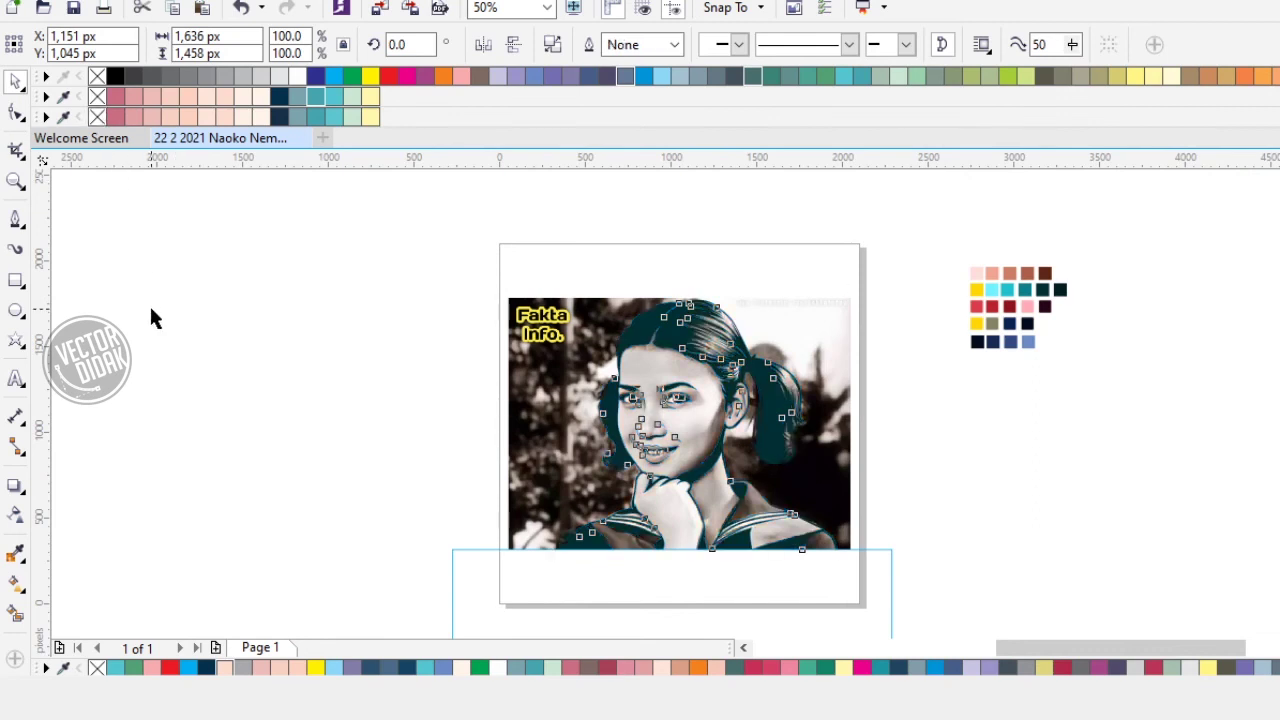
# Step: Start a new Pen tool outline where the earlobe meets the jaw and trace it inside the lobe's line, about 88 × 43 px
pyautogui.scroll(2, 794, 455)
pyautogui.scroll(1, 724, 478)
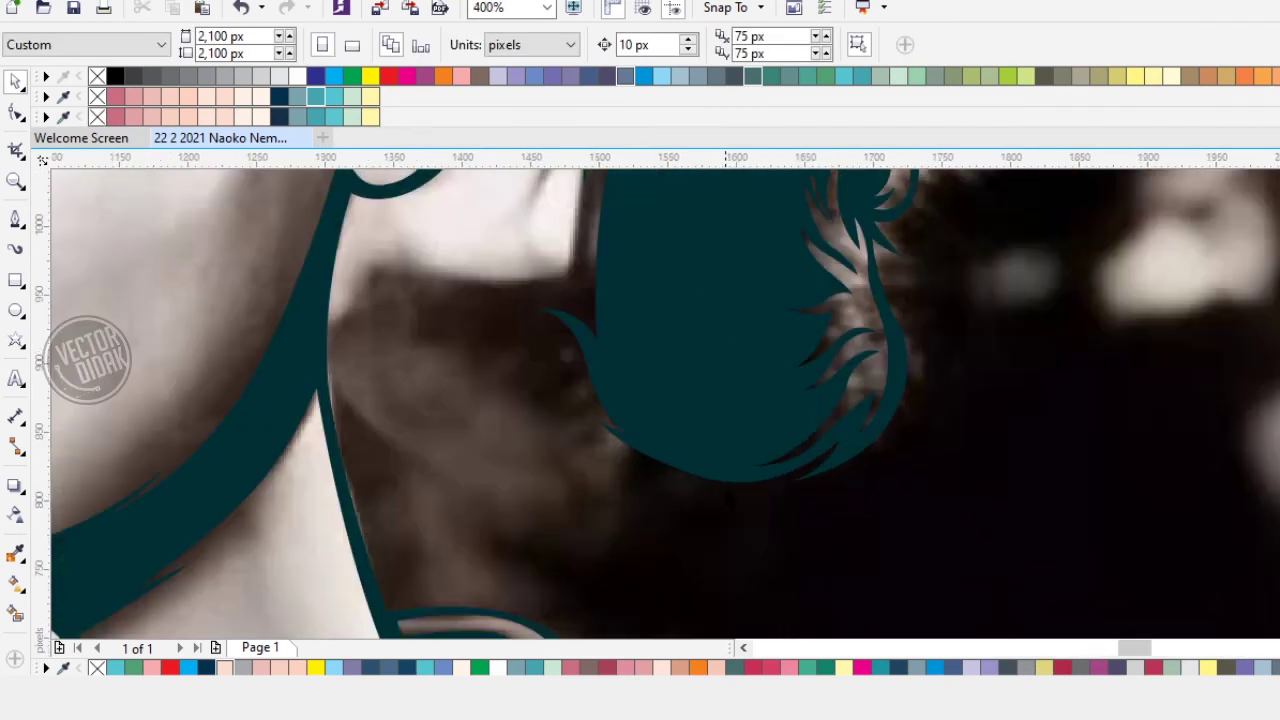
pyautogui.moveTo(664, 264); pyautogui.dragTo(673, 423)
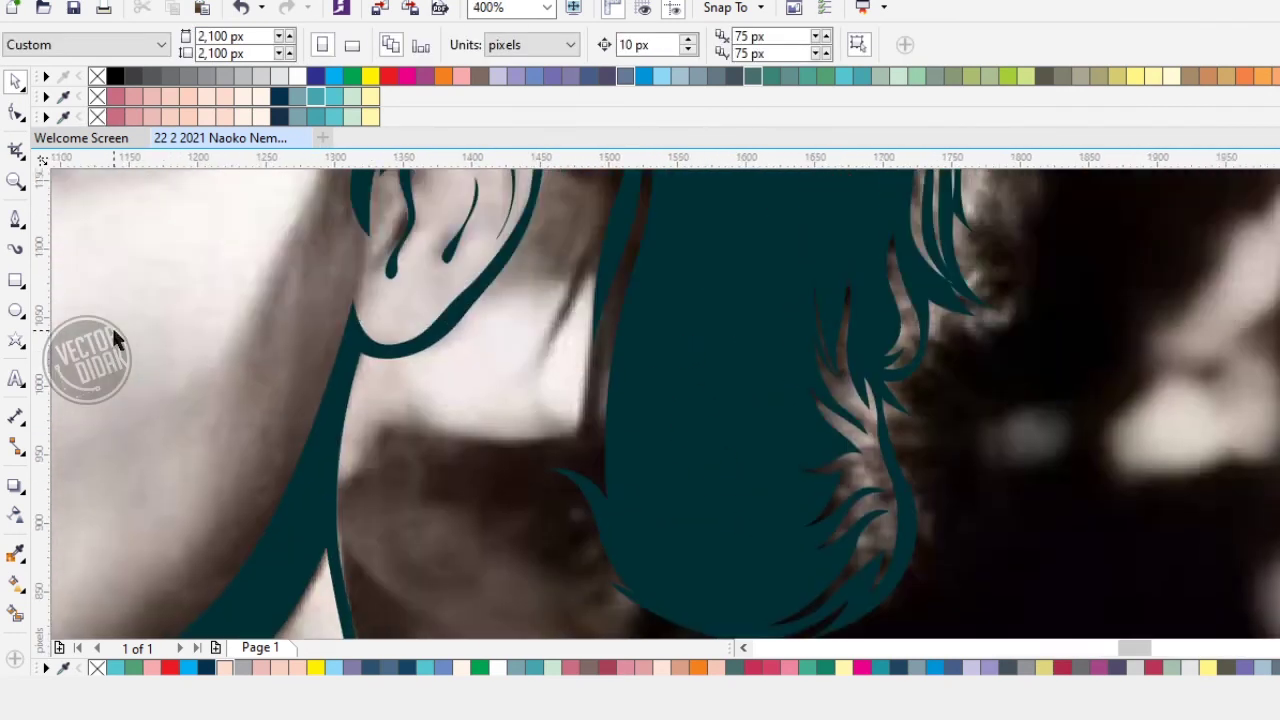
pyautogui.click(15, 218)
pyautogui.scroll(1, 330, 340)
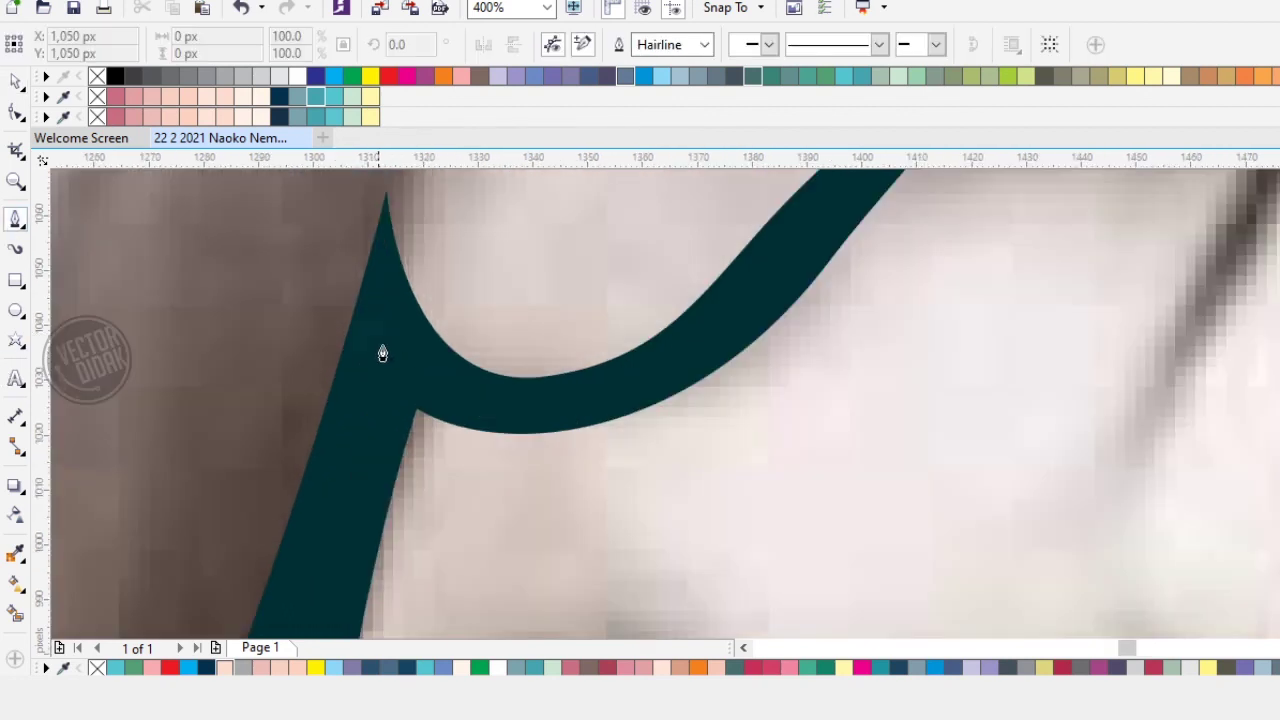
pyautogui.scroll(1, 383, 351)
pyautogui.moveTo(293, 380); pyautogui.dragTo(312, 390)
pyautogui.moveTo(511, 453); pyautogui.dragTo(622, 405)
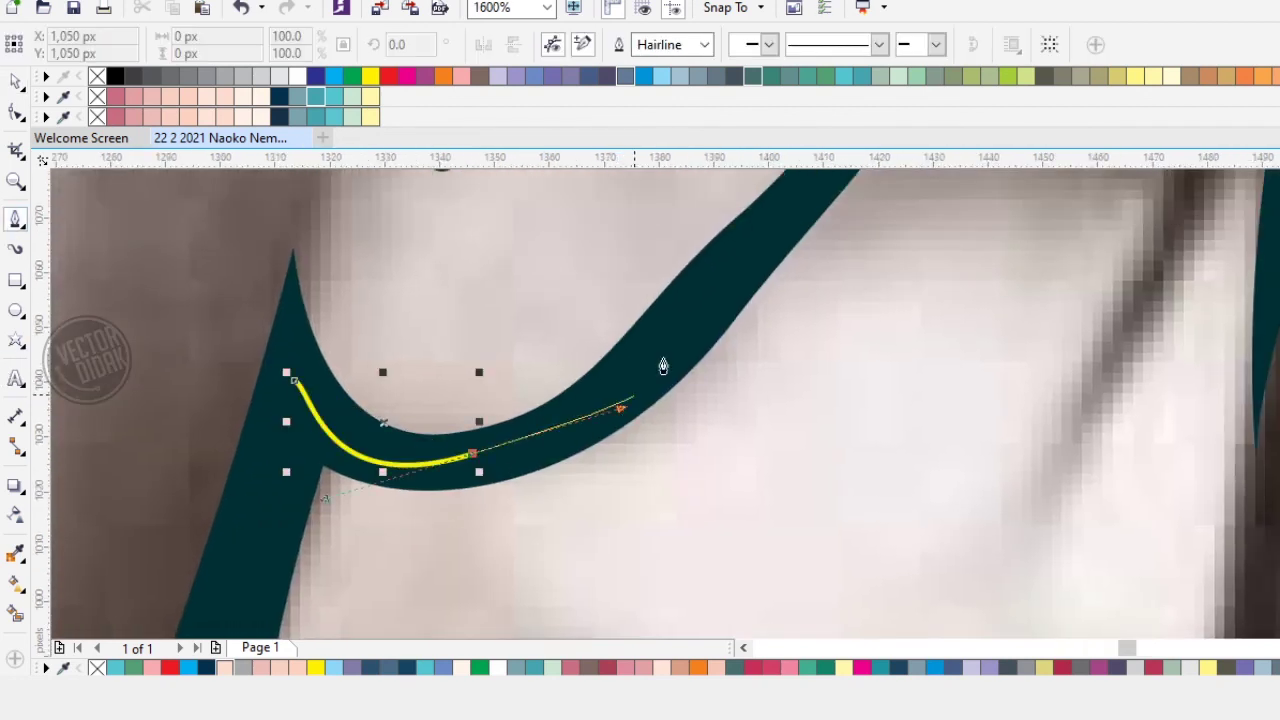
pyautogui.moveTo(686, 305); pyautogui.dragTo(486, 511)
pyautogui.moveTo(574, 434); pyautogui.dragTo(647, 348)
pyautogui.moveTo(693, 258); pyautogui.dragTo(498, 708)
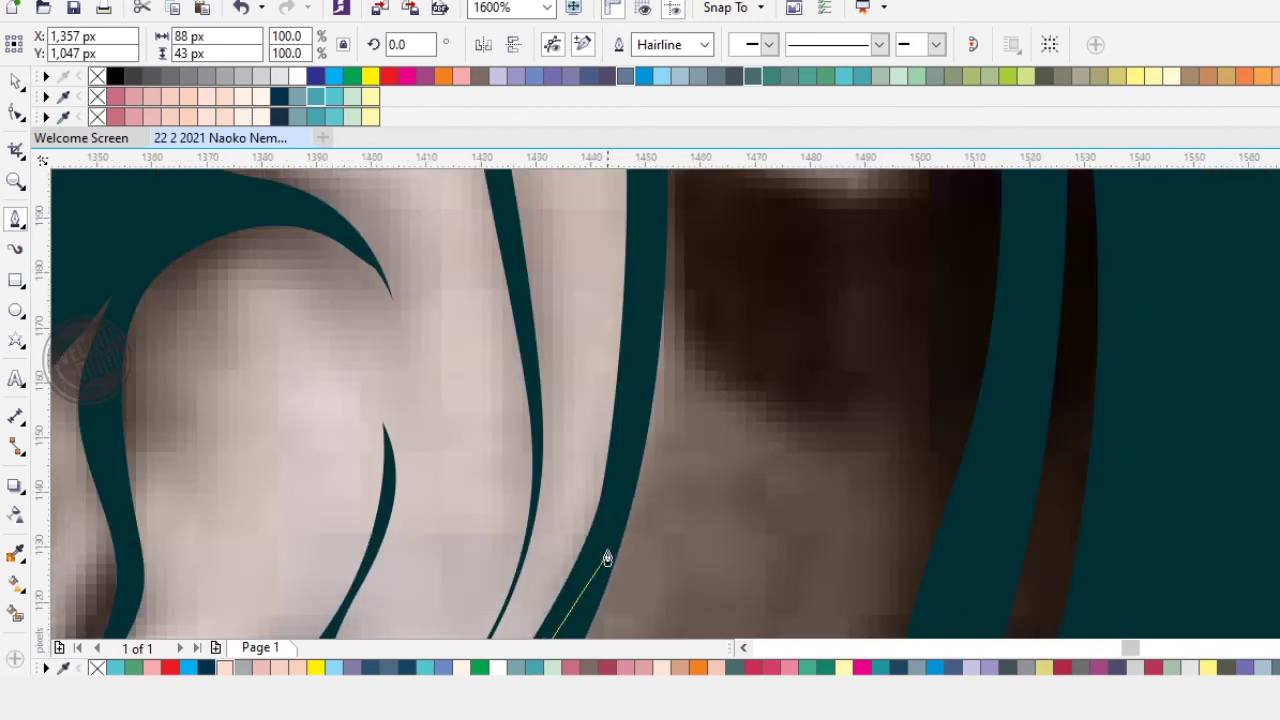
# Step: Extend the open outline up inside the dark line of the ear's outer rim to near its top
pyautogui.moveTo(605, 555); pyautogui.dragTo(714, 340)
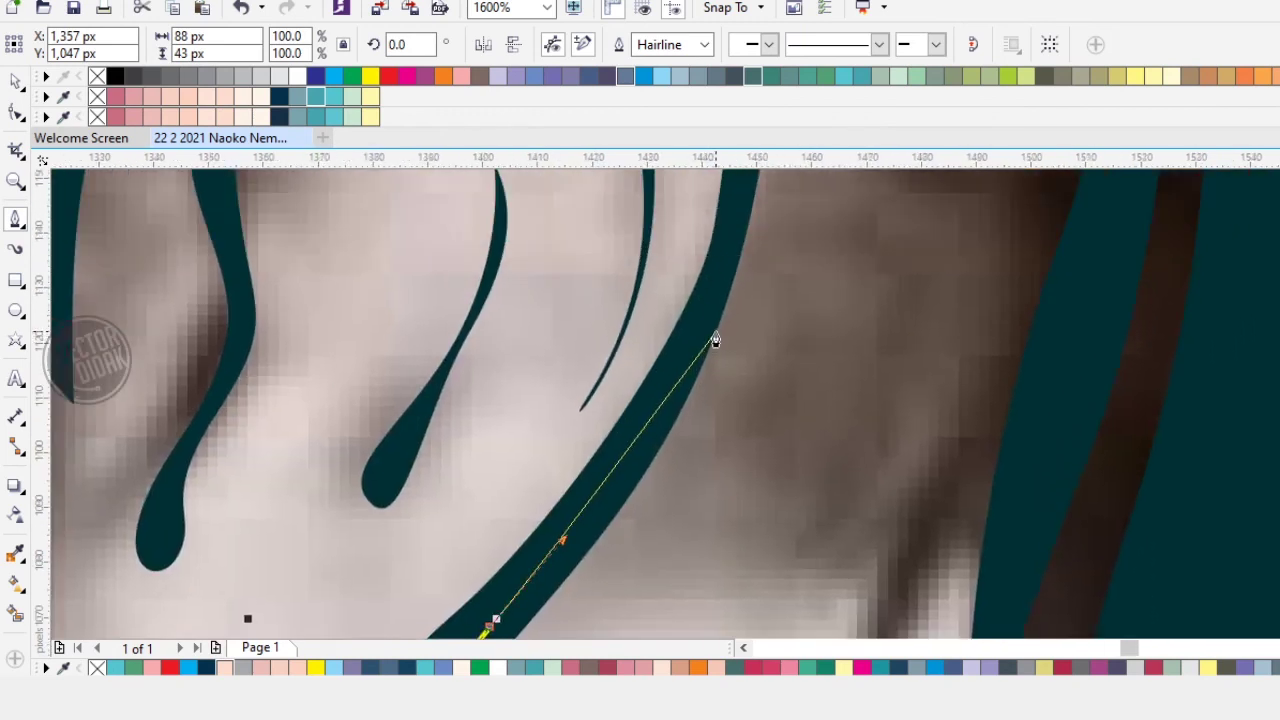
pyautogui.scroll(-1, 715, 330)
pyautogui.scroll(2, 716, 326)
pyautogui.hscroll(1, 697, 362)
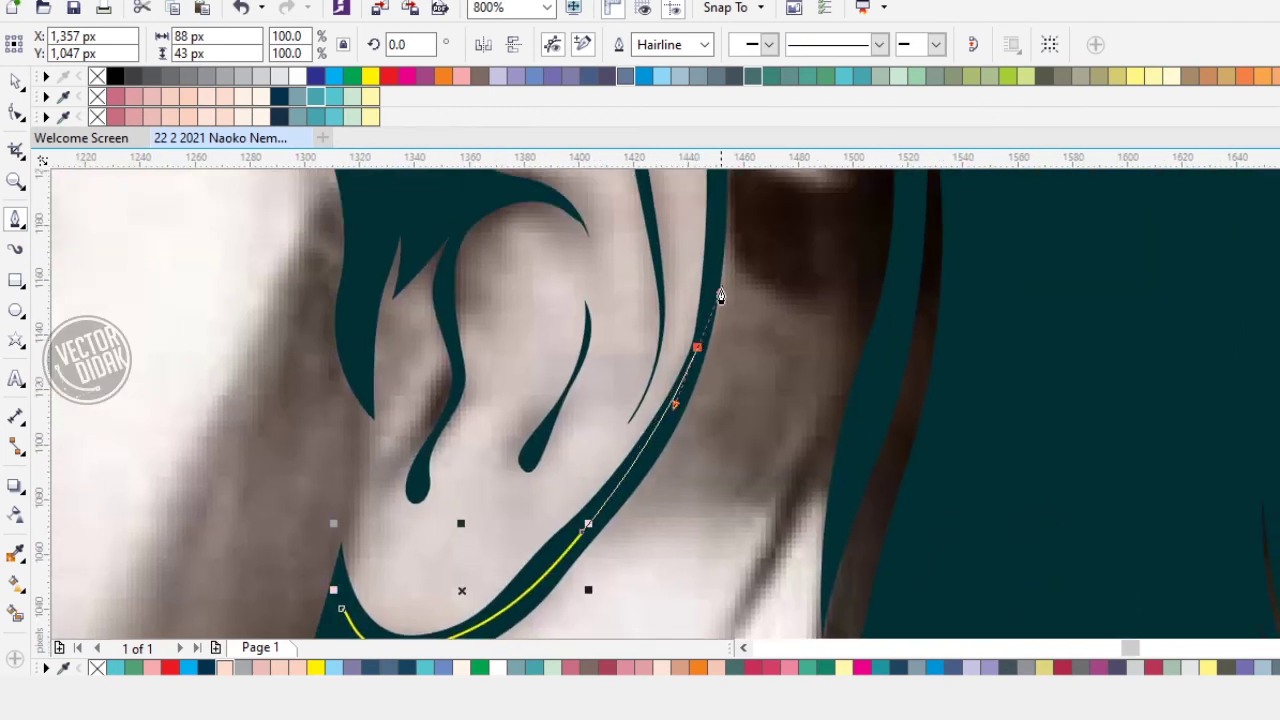
pyautogui.moveTo(729, 280); pyautogui.dragTo(728, 274)
pyautogui.moveTo(713, 178); pyautogui.dragTo(704, 379)
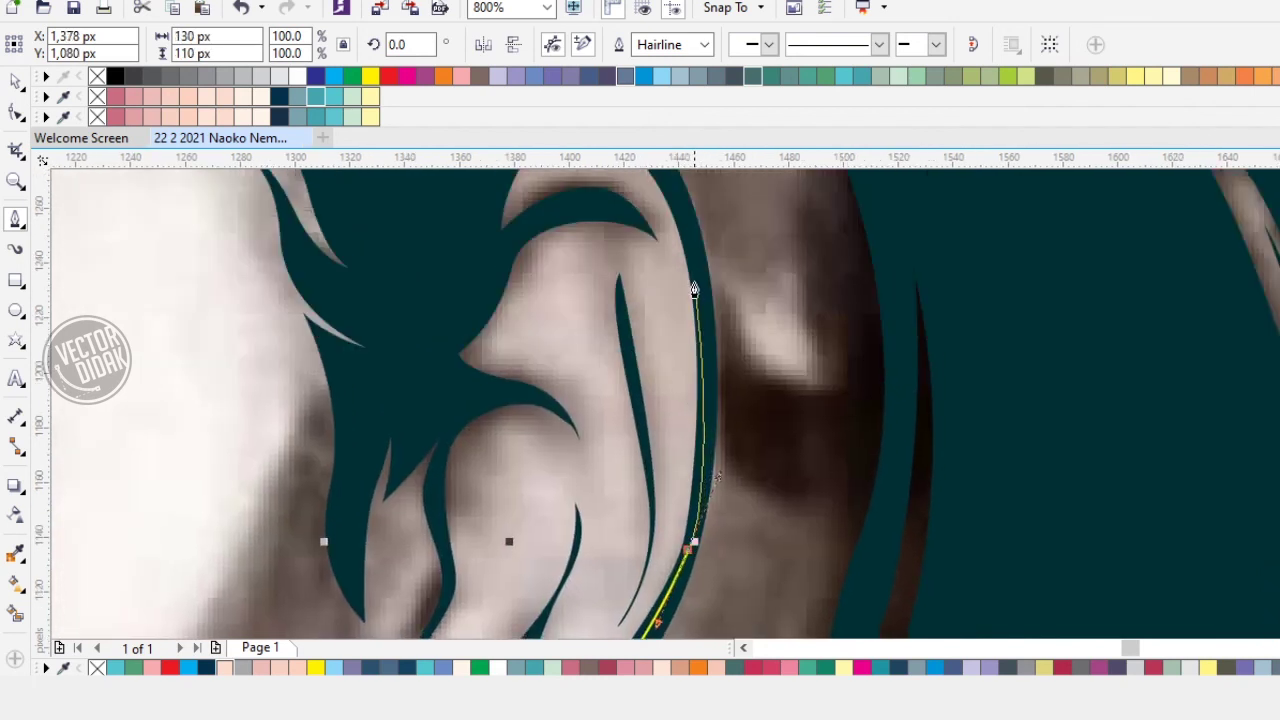
pyautogui.click(697, 267)
pyautogui.scroll(6, 703, 320)
pyautogui.hscroll(-1, 705, 330)
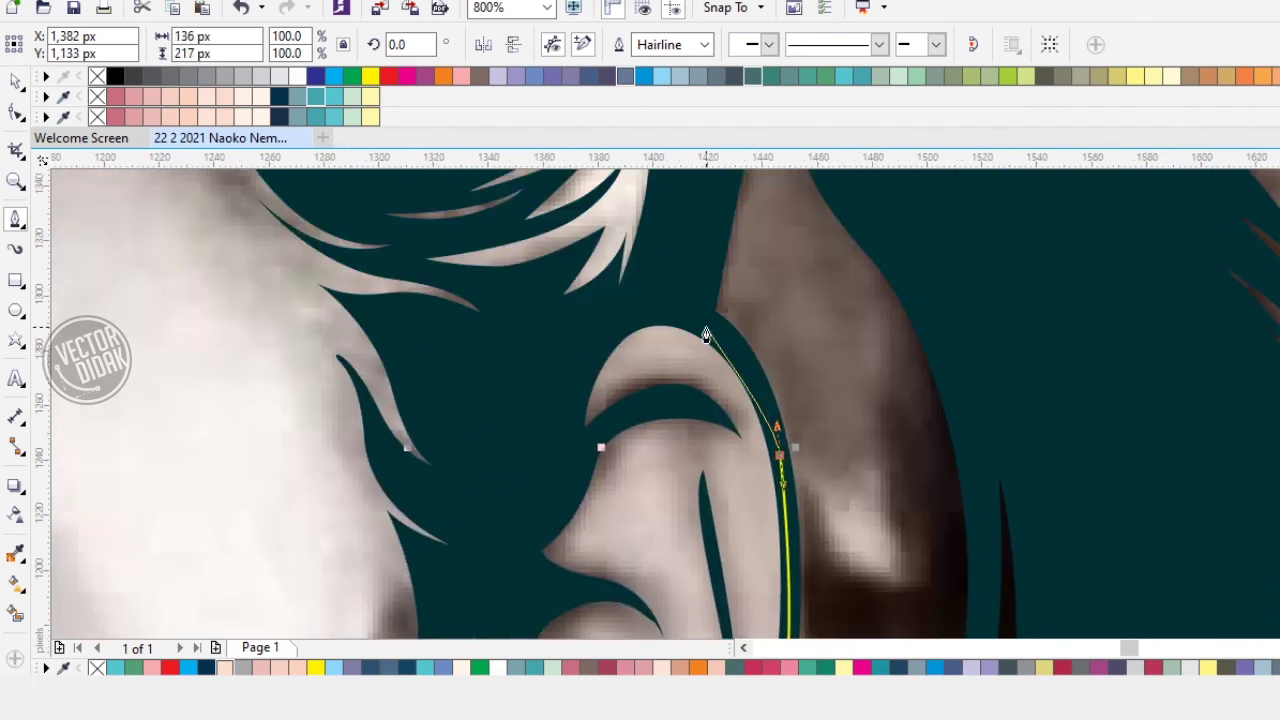
# Step: Carry the outline past the top of the ear to the hair tie and across into the solid part of the pigtail
pyautogui.moveTo(664, 299); pyautogui.dragTo(662, 297)
pyautogui.moveTo(669, 244); pyautogui.dragTo(612, 431)
pyautogui.click(645, 376)
pyautogui.click(691, 285)
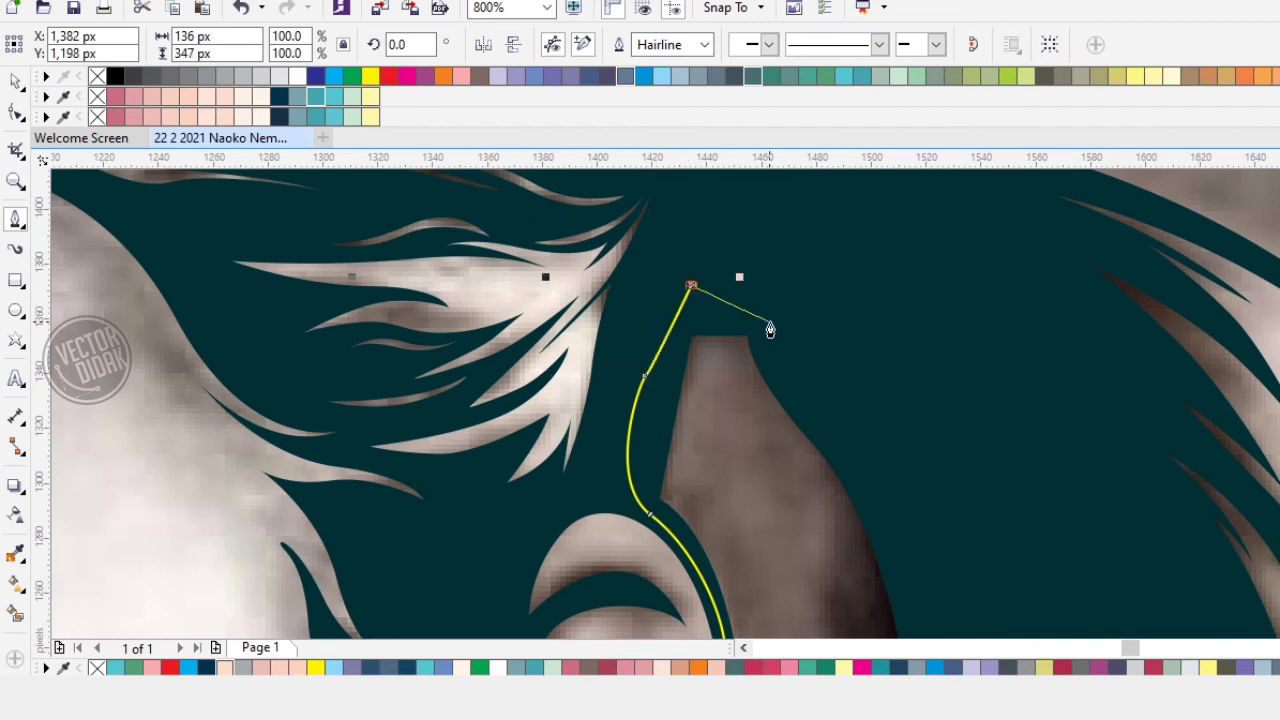
pyautogui.scroll(-7, 813, 432)
pyautogui.hscroll(1, 826, 333)
pyautogui.scroll(-2, 740, 229)
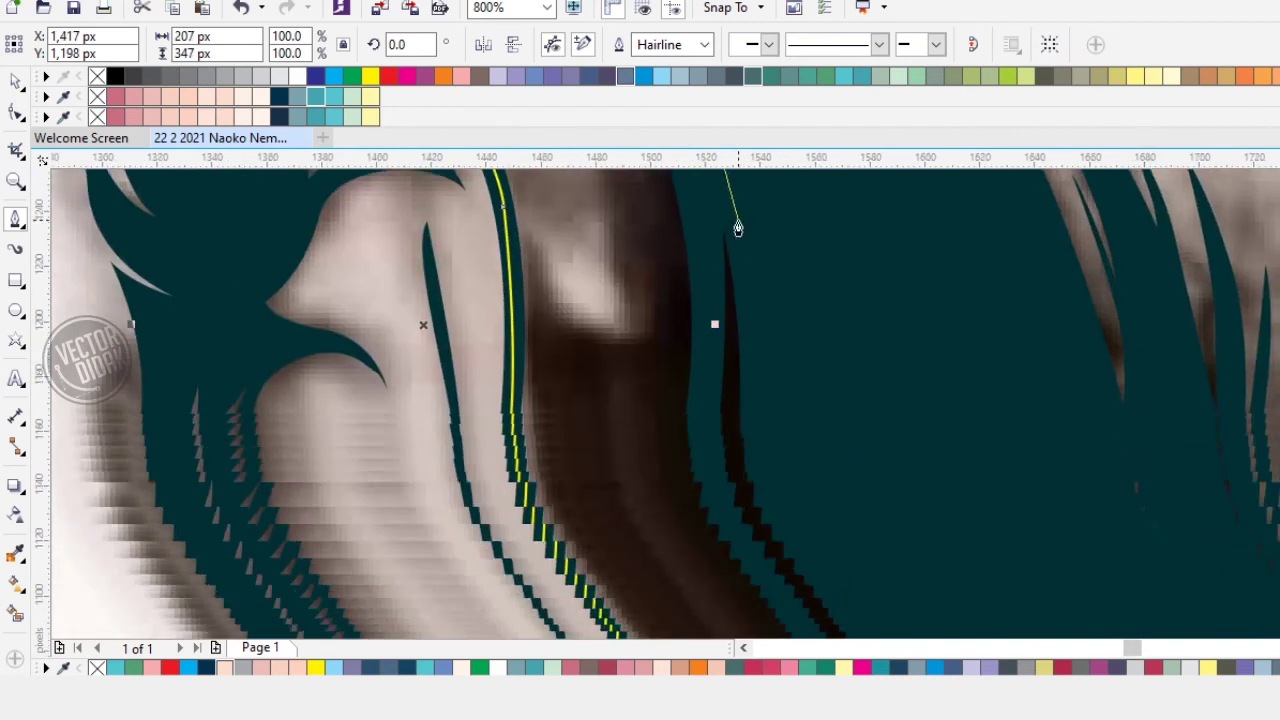
pyautogui.scroll(2, 743, 222)
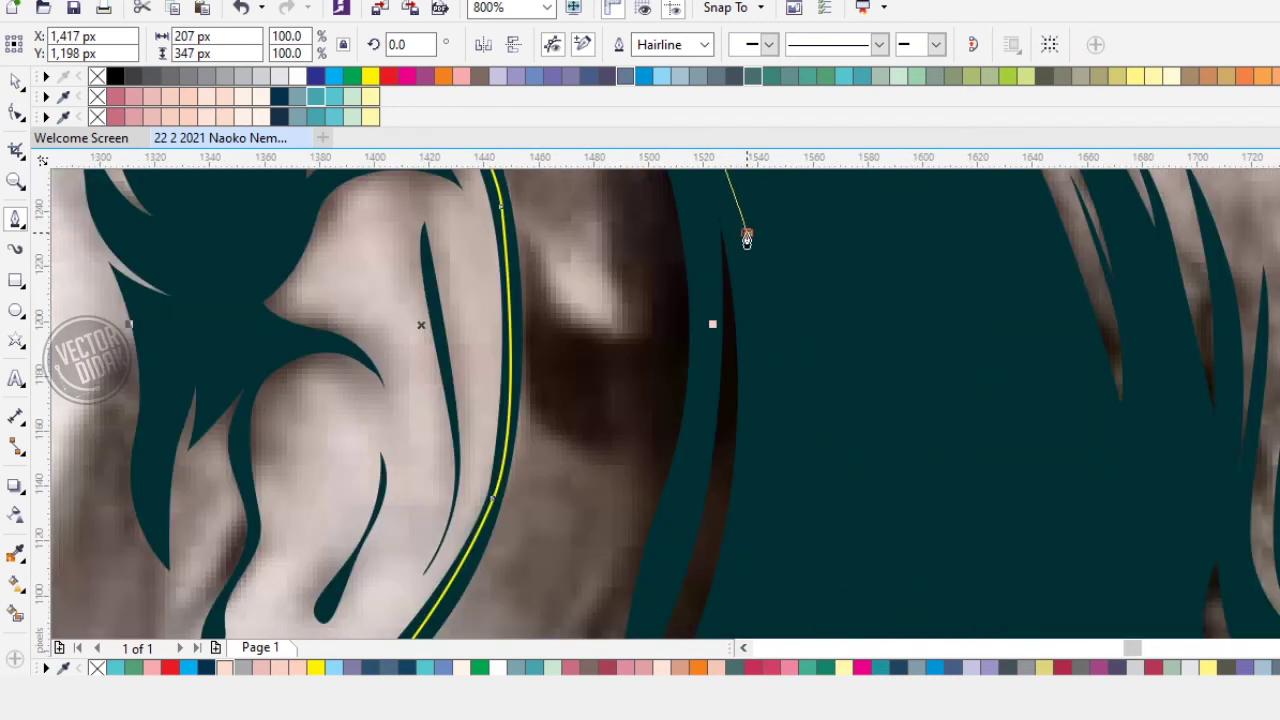
pyautogui.click(747, 234)
# Step: Continue the outline down the inner side of the pigtail and around its rounded bottom
pyautogui.scroll(-1, 747, 236)
pyautogui.scroll(-5, 771, 423)
pyautogui.moveTo(667, 358); pyautogui.dragTo(668, 360)
pyautogui.moveTo(667, 488); pyautogui.dragTo(632, 286)
pyautogui.moveTo(669, 389); pyautogui.dragTo(721, 460)
pyautogui.scroll(1, 759, 446)
pyautogui.click(818, 429)
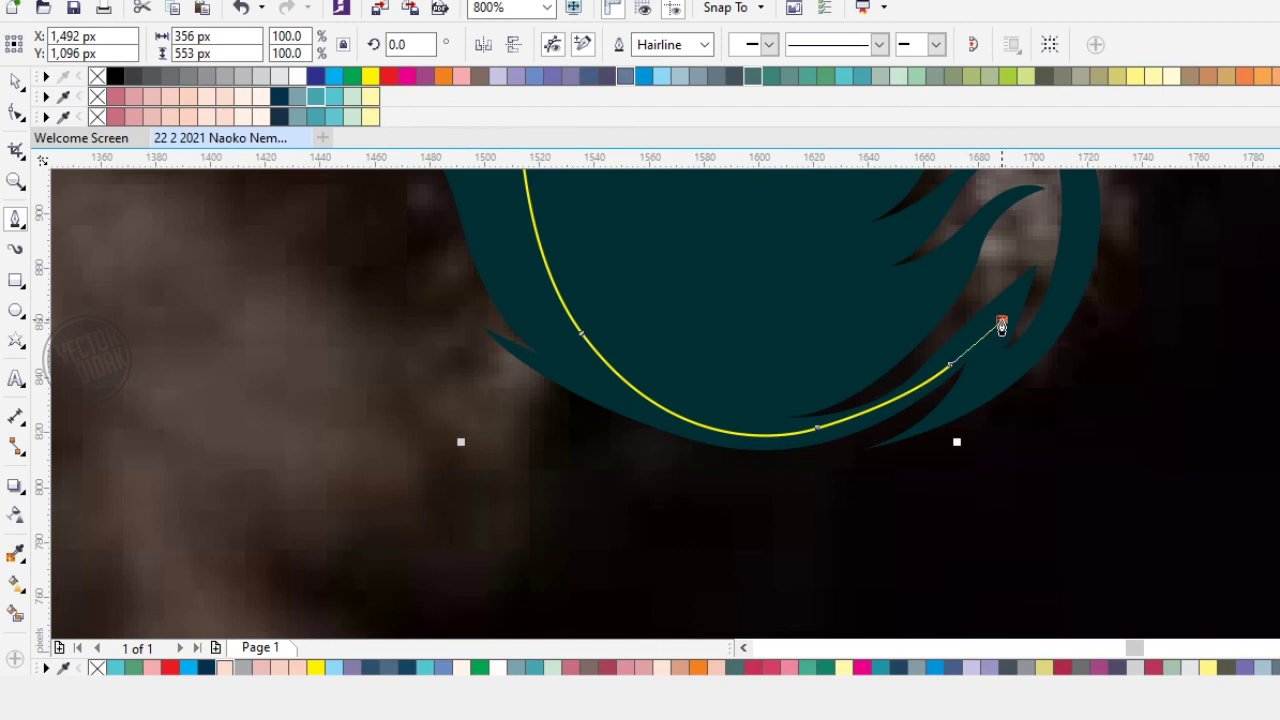
# Step: Trace the outline around the curled tips at the pigtail's bottom and back up its outer strand
pyautogui.click(975, 406)
pyautogui.moveTo(1052, 290); pyautogui.dragTo(830, 497)
pyautogui.moveTo(846, 450); pyautogui.dragTo(859, 331)
pyautogui.scroll(2, 846, 305)
pyautogui.moveTo(812, 371); pyautogui.dragTo(812, 357)
pyautogui.scroll(2, 793, 280)
pyautogui.moveTo(815, 432); pyautogui.dragTo(829, 362)
pyautogui.click(826, 326)
# Step: Follow the curled outer lock above the pigtail's bottom with the outline, up to the base of the pointed strands
pyautogui.moveTo(954, 344); pyautogui.dragTo(968, 376)
pyautogui.scroll(-2, 980, 340)
pyautogui.moveTo(996, 295); pyautogui.dragTo(914, 514)
pyautogui.scroll(1, 938, 537)
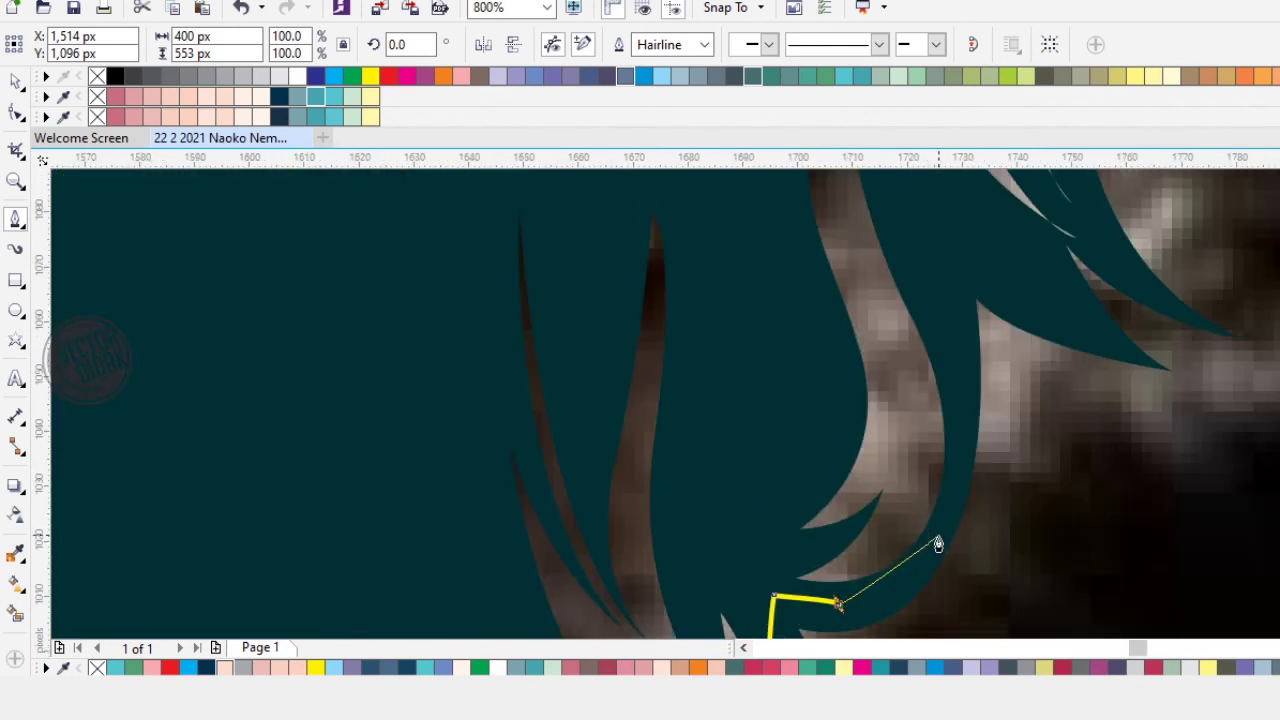
pyautogui.moveTo(975, 440); pyautogui.dragTo(976, 456)
pyautogui.click(951, 324)
pyautogui.moveTo(907, 340); pyautogui.dragTo(788, 528)
# Step: Zigzag the outline through the small pointed strands on the pigtail's outer side, keeping it inside the teal
pyautogui.moveTo(809, 398); pyautogui.dragTo(825, 406)
pyautogui.click(940, 496)
pyautogui.scroll(1, 953, 436)
pyautogui.click(855, 411)
pyautogui.scroll(1, 945, 445)
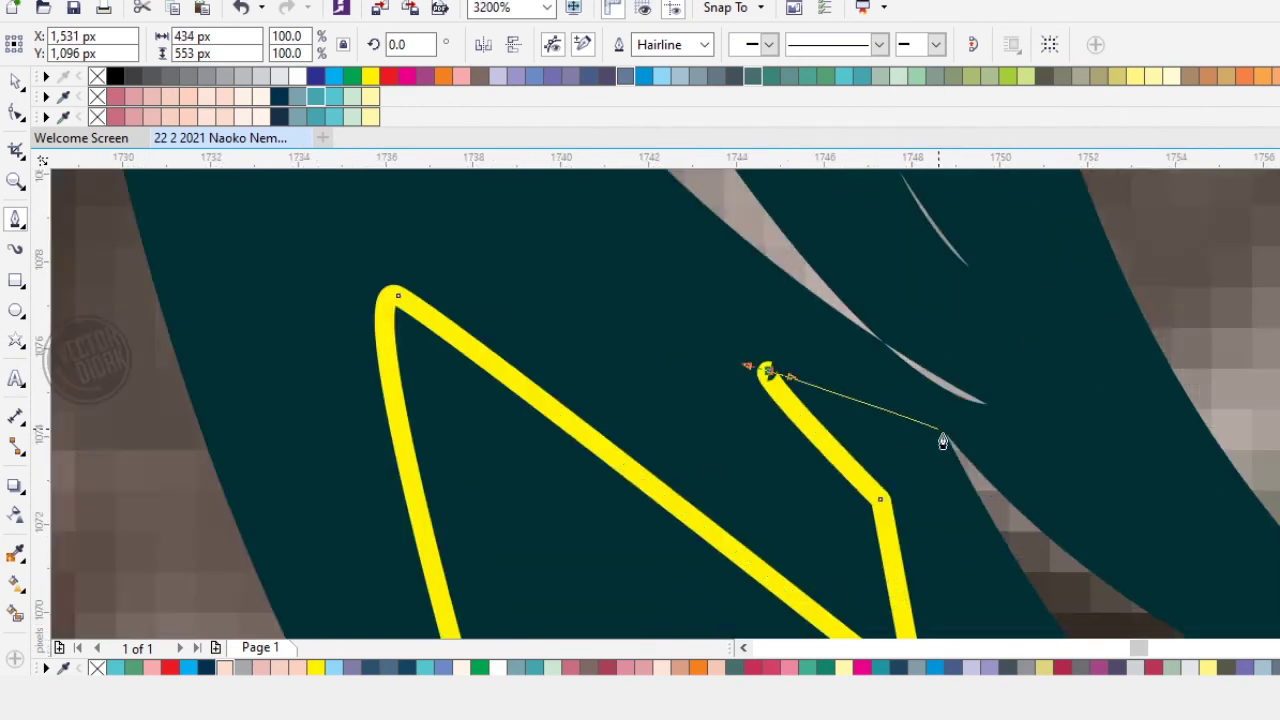
pyautogui.scroll(1, 940, 423)
pyautogui.moveTo(968, 413); pyautogui.dragTo(1251, 548)
pyautogui.scroll(-2, 1240, 550)
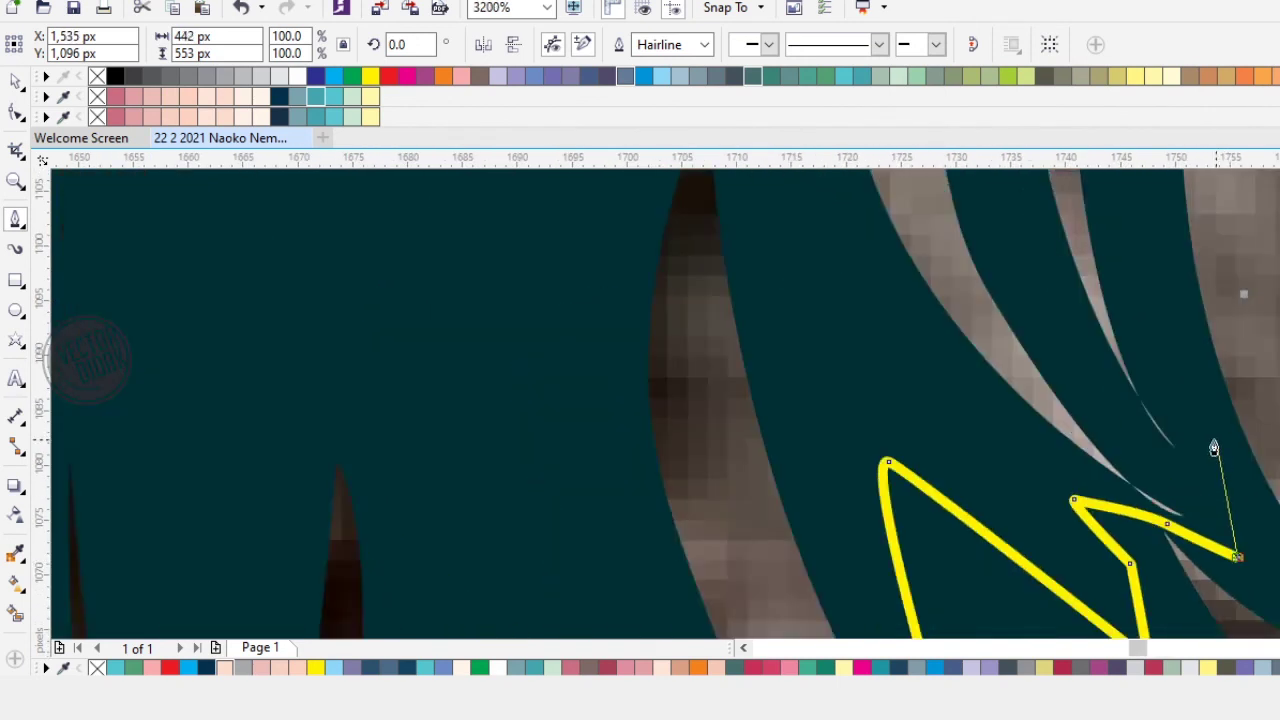
# Step: Run the outline up the narrow strand along the pigtail's outer edge, past the next pointed tip
pyautogui.scroll(-1, 880, 565)
pyautogui.moveTo(842, 519); pyautogui.dragTo(825, 468)
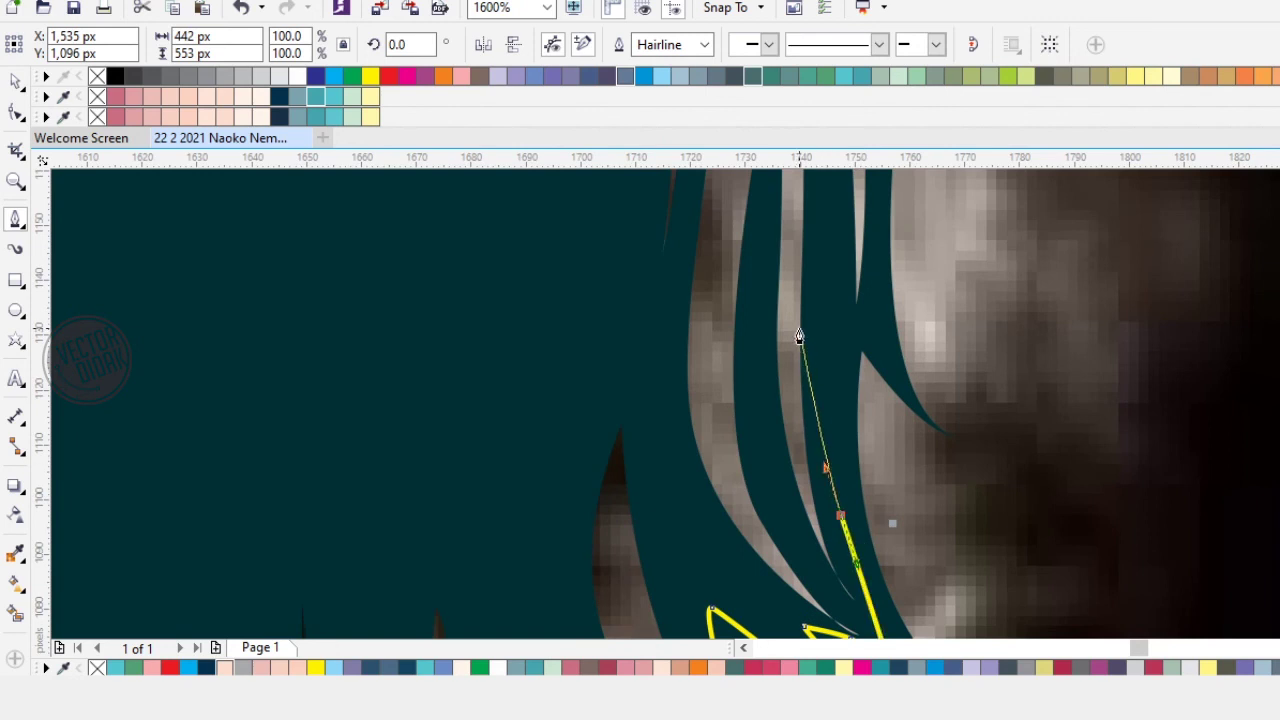
pyautogui.moveTo(800, 338); pyautogui.dragTo(786, 478)
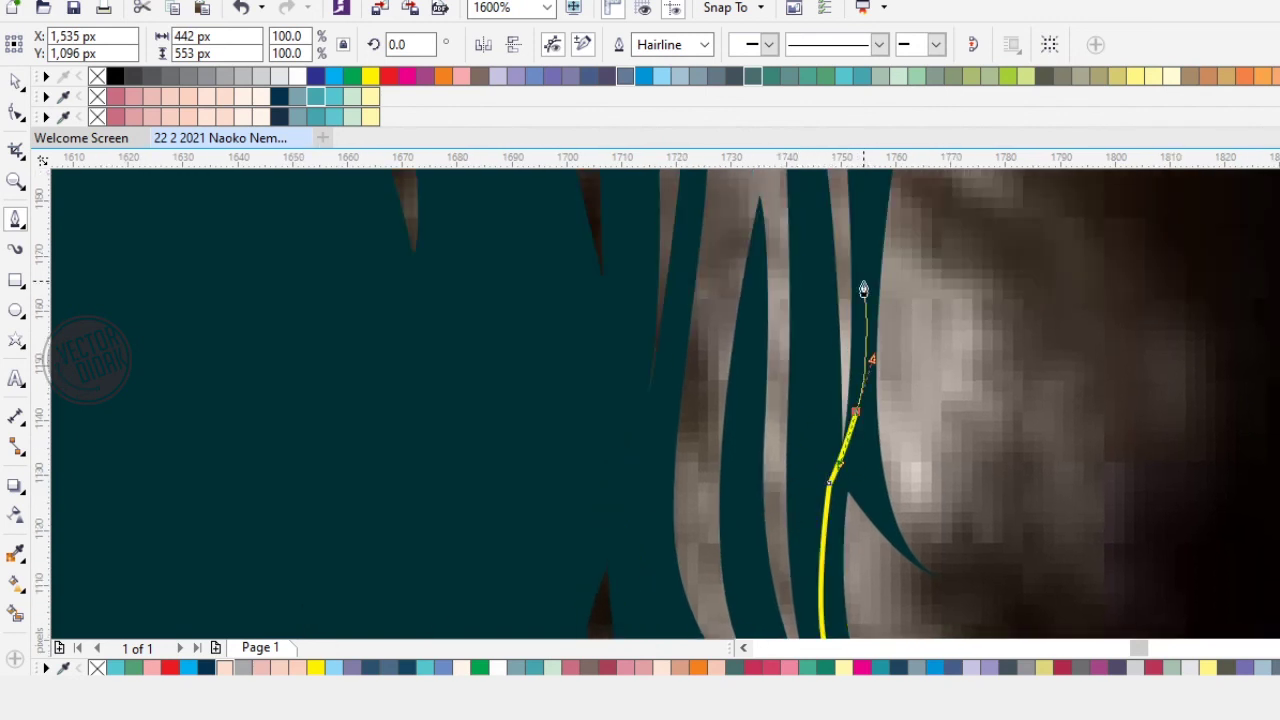
pyautogui.scroll(2, 870, 400)
pyautogui.moveTo(813, 613); pyautogui.dragTo(847, 412)
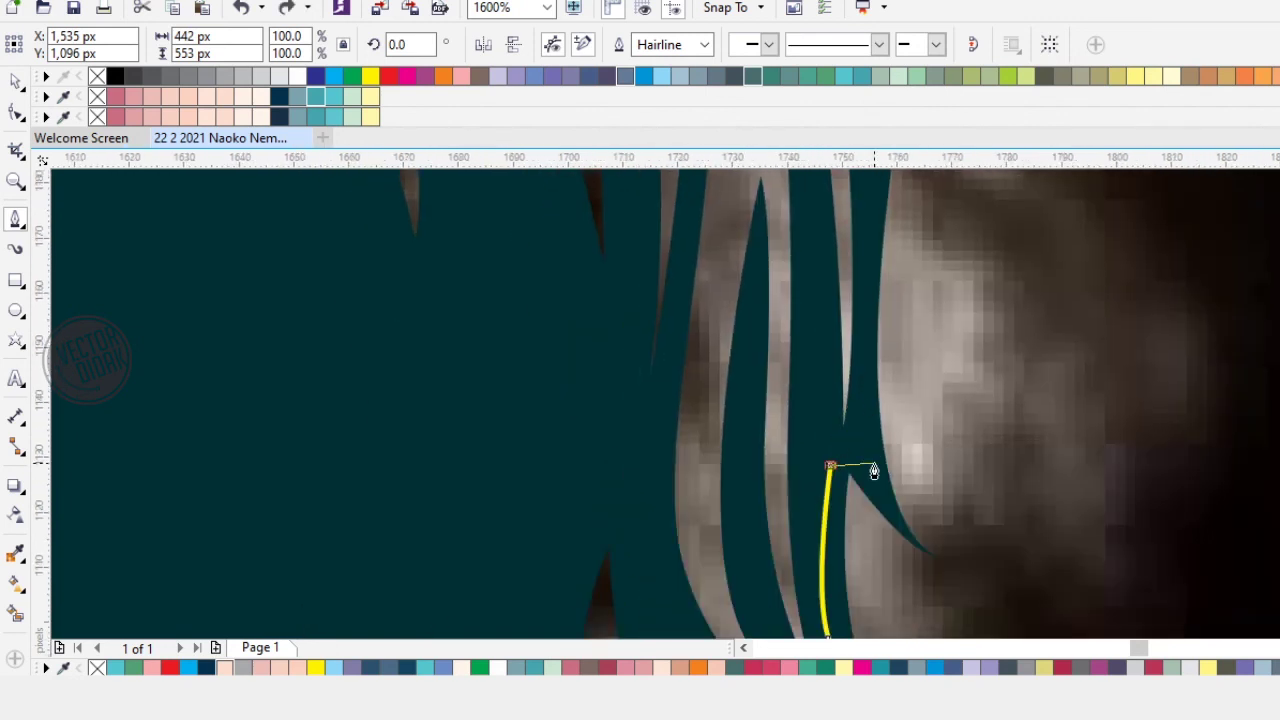
pyautogui.click(859, 447)
pyautogui.moveTo(848, 311); pyautogui.dragTo(785, 540)
pyautogui.moveTo(807, 399); pyautogui.dragTo(817, 314)
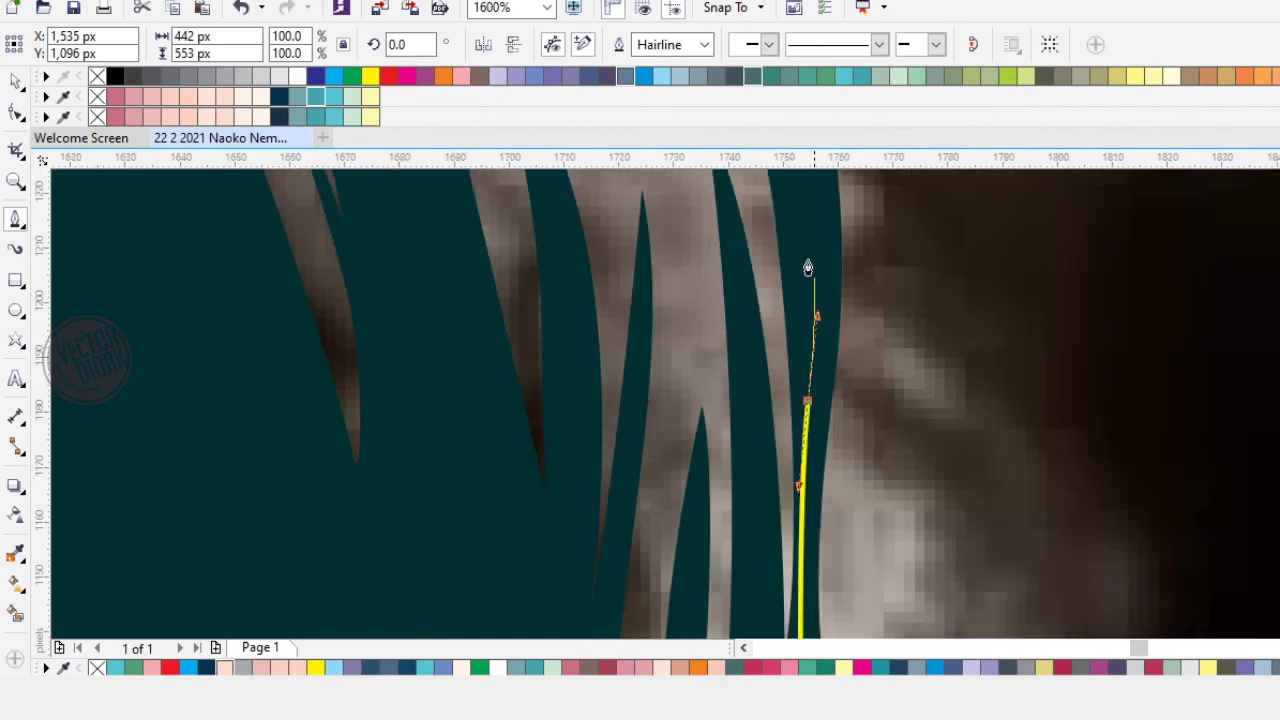
# Step: Extend the outline up the curved outer edge of the pigtail between its upper highlights
pyautogui.moveTo(787, 210); pyautogui.dragTo(856, 543)
pyautogui.moveTo(829, 334); pyautogui.dragTo(803, 243)
pyautogui.moveTo(754, 222); pyautogui.dragTo(920, 473)
pyautogui.click(867, 392)
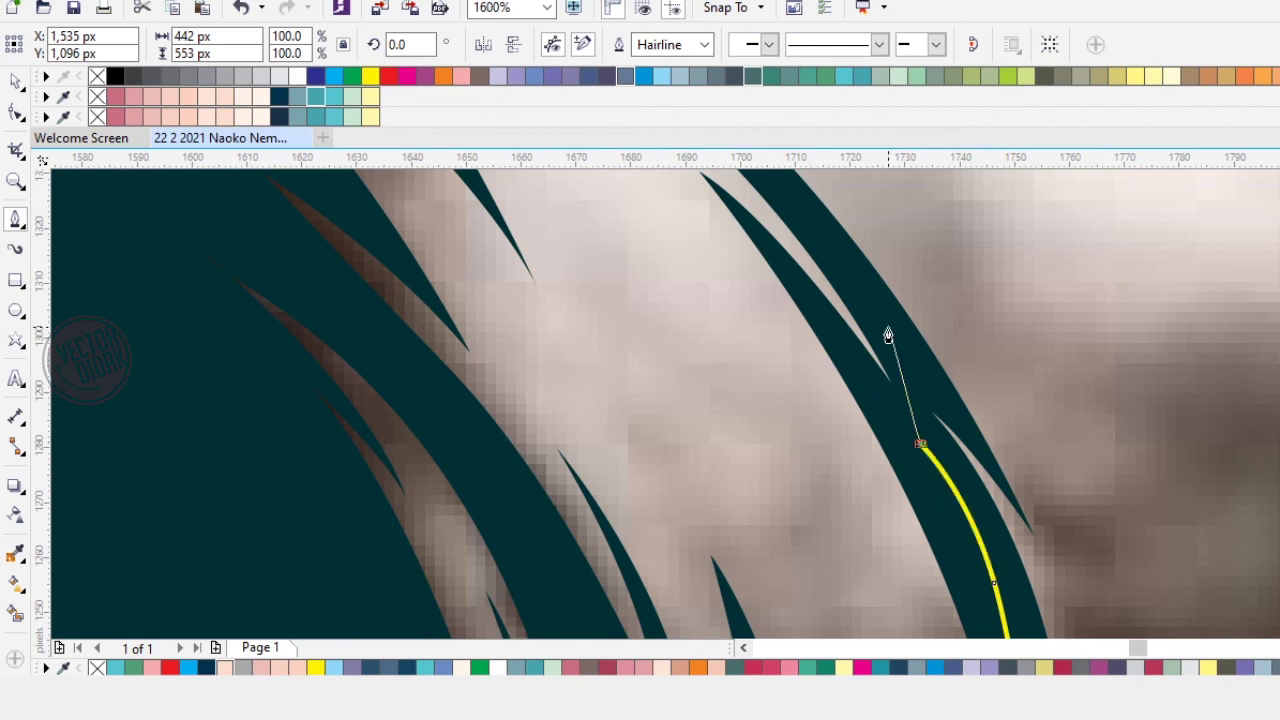
pyautogui.scroll(3, 895, 380)
pyautogui.hscroll(-2, 895, 380)
pyautogui.click(905, 441)
# Step: Bring the outline along the top edge of the pigtail back to the hair tie and up into the head hair
pyautogui.scroll(3, 771, 314)
pyautogui.hscroll(-3, 771, 314)
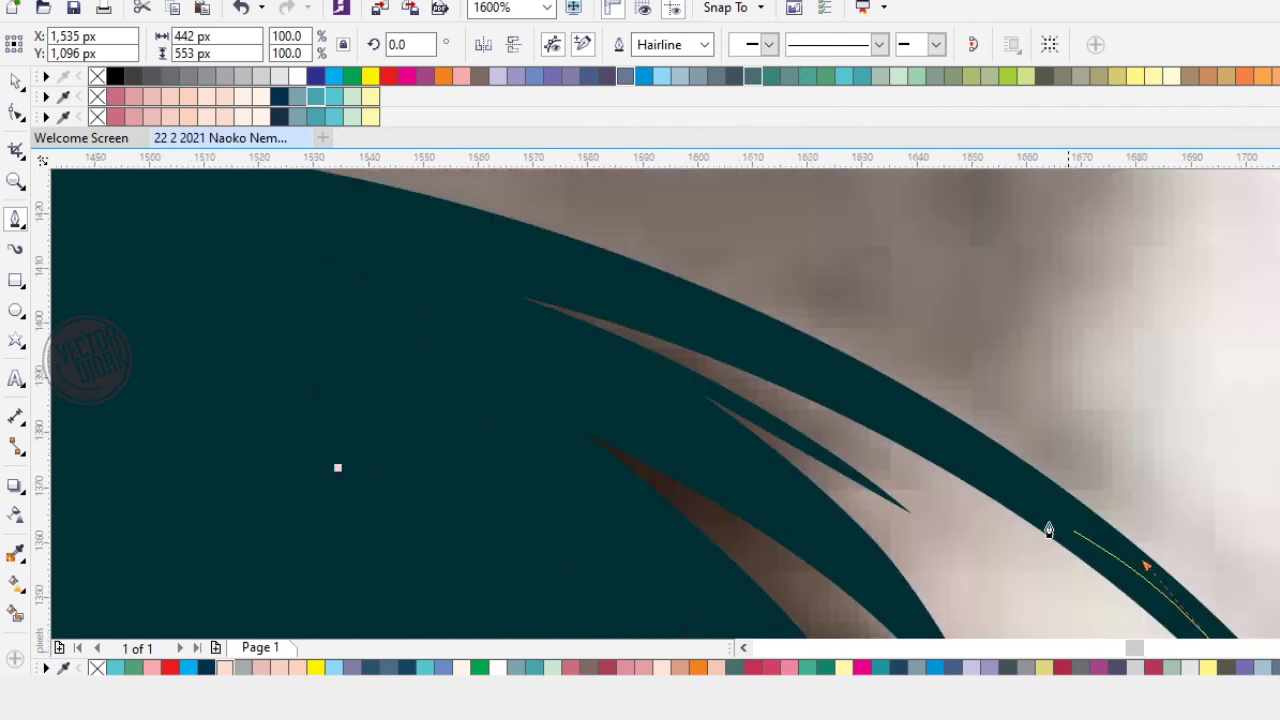
pyautogui.moveTo(900, 423); pyautogui.dragTo(841, 381)
pyautogui.scroll(-1, 847, 422)
pyautogui.moveTo(551, 317); pyautogui.dragTo(422, 318)
pyautogui.moveTo(388, 308); pyautogui.dragTo(766, 491)
pyautogui.click(761, 474)
pyautogui.click(735, 400)
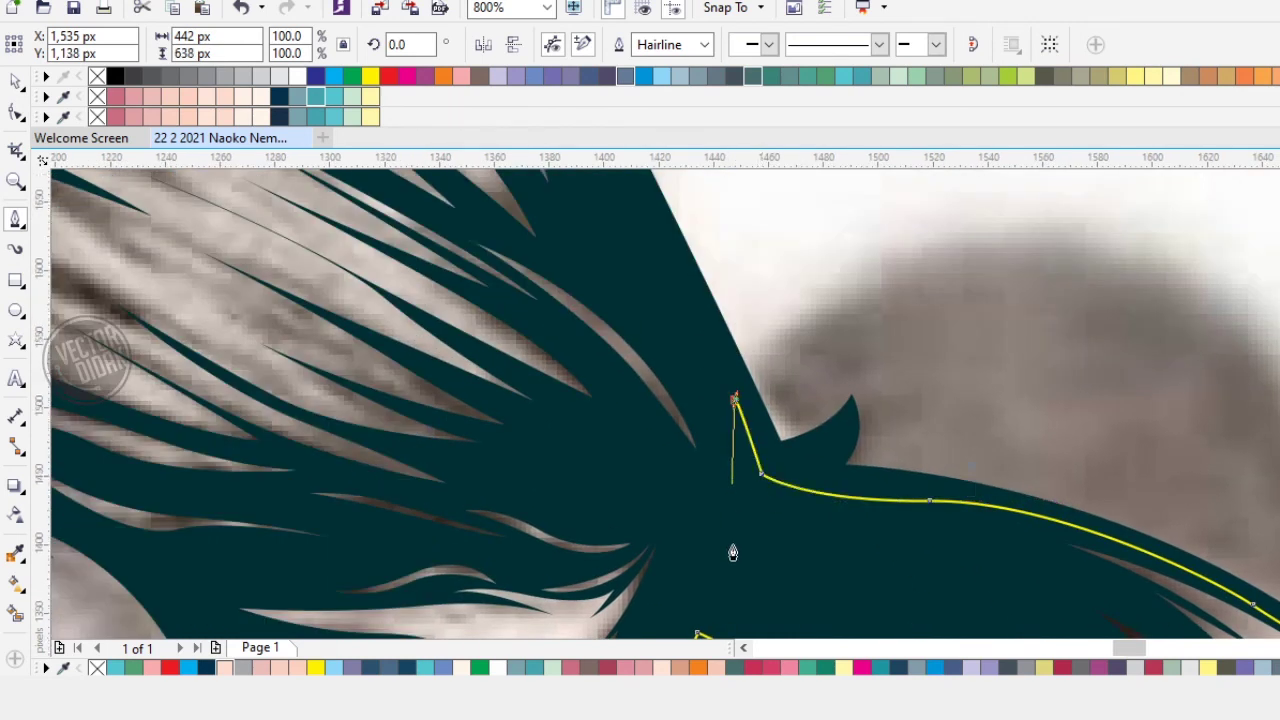
# Step: Trace the outline up the thin outer hair edge at the back of the head toward the crown
pyautogui.scroll(-2, 733, 553)
pyautogui.scroll(1, 801, 547)
pyautogui.scroll(2, 808, 530)
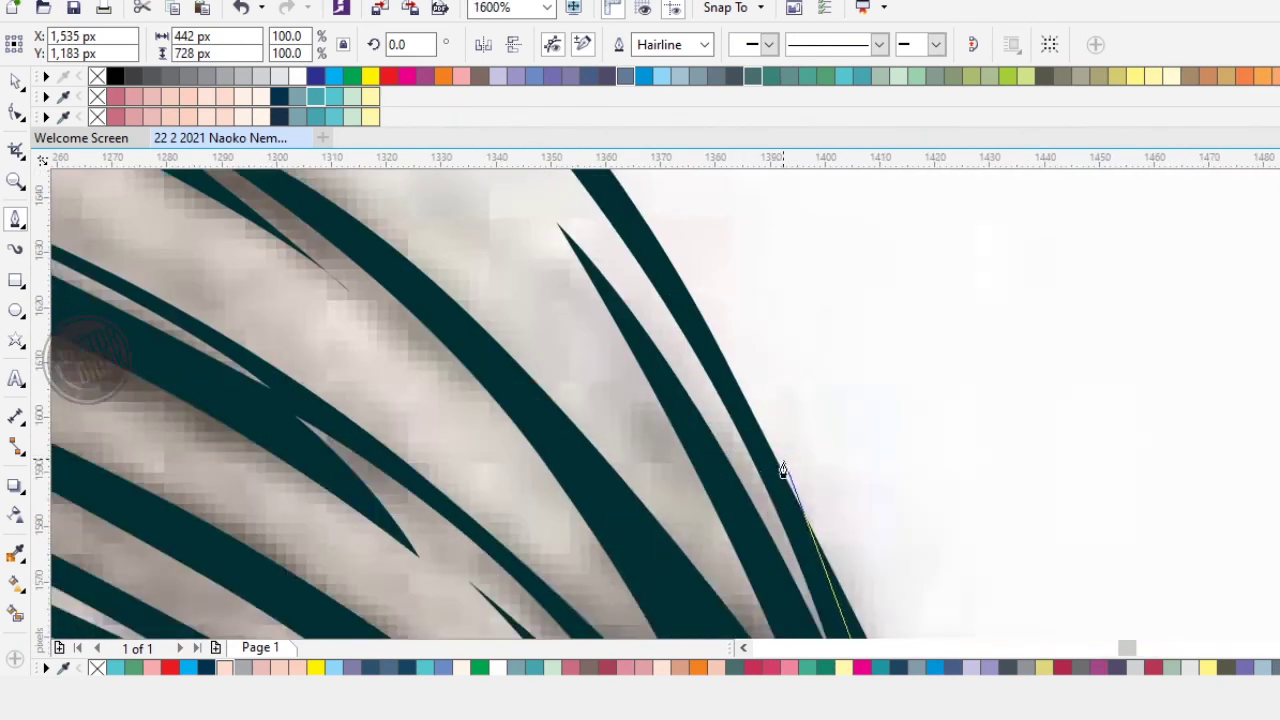
pyautogui.scroll(-1, 789, 503)
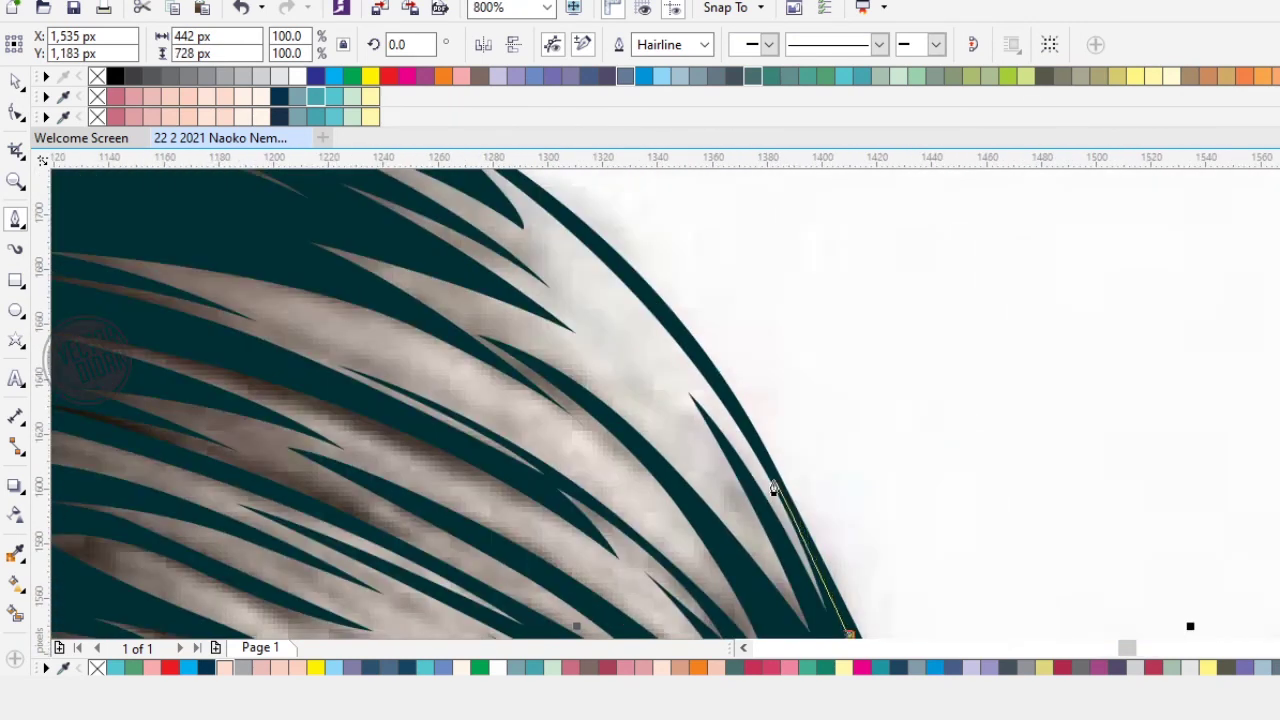
pyautogui.click(644, 290)
pyautogui.scroll(3, 841, 453)
pyautogui.hscroll(-3, 841, 453)
pyautogui.click(723, 378)
# Step: Continue the outline over the crown, just inside the top edge of the teal hair and past the parting
pyautogui.scroll(2, 629, 323)
pyautogui.hscroll(-3, 629, 323)
pyautogui.click(663, 354)
pyautogui.hscroll(-3, 651, 363)
pyautogui.scroll(-1, 651, 363)
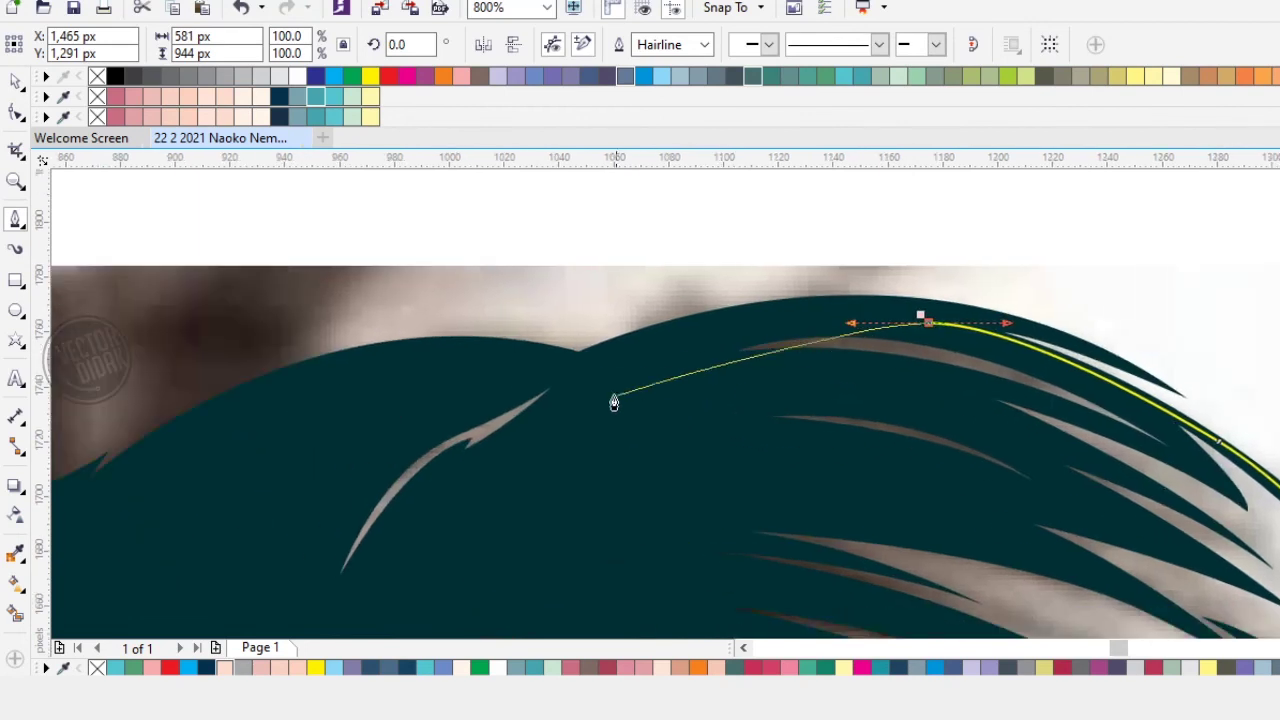
pyautogui.click(546, 374)
pyautogui.click(437, 401)
# Step: Extend the outline from the parting down the far side of the head and along the narrow hair edge at the temple
pyautogui.scroll(-1, 237, 516)
pyautogui.moveTo(232, 540); pyautogui.dragTo(710, 283)
pyautogui.moveTo(589, 297); pyautogui.dragTo(520, 357)
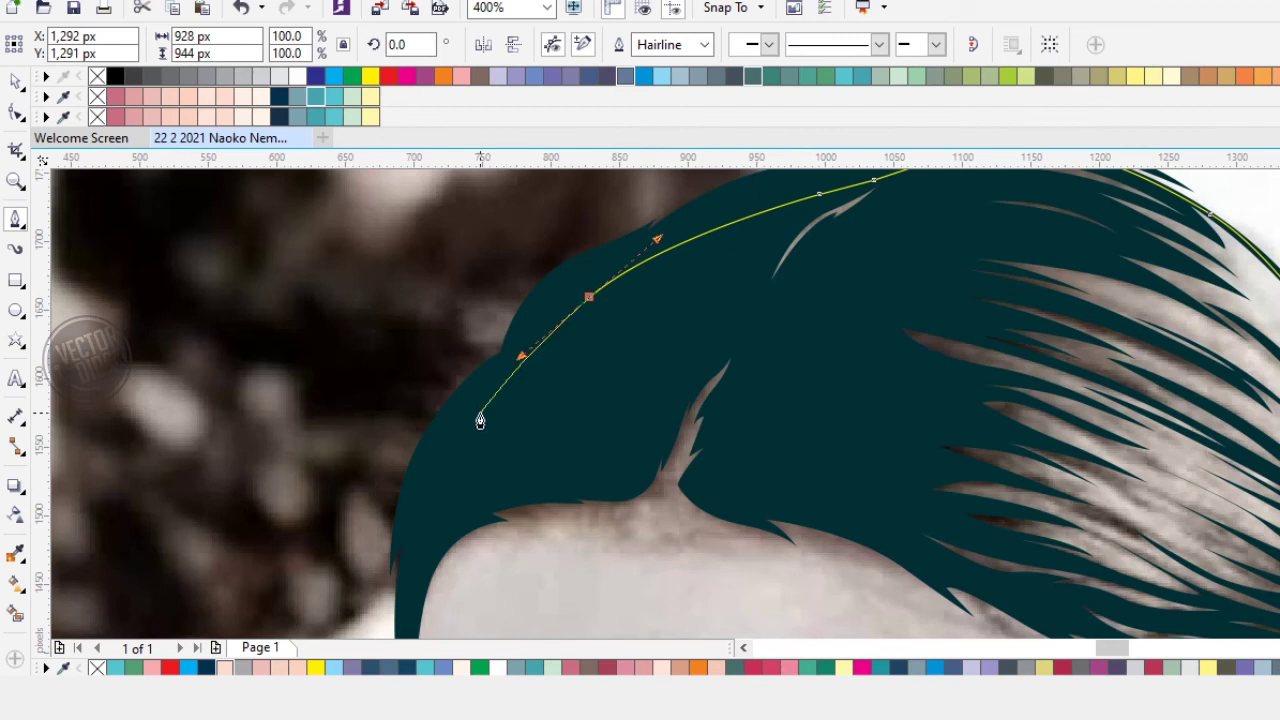
pyautogui.click(481, 416)
pyautogui.moveTo(431, 544); pyautogui.dragTo(587, 334)
pyautogui.moveTo(569, 405); pyautogui.dragTo(611, 463)
pyautogui.scroll(2, 549, 513)
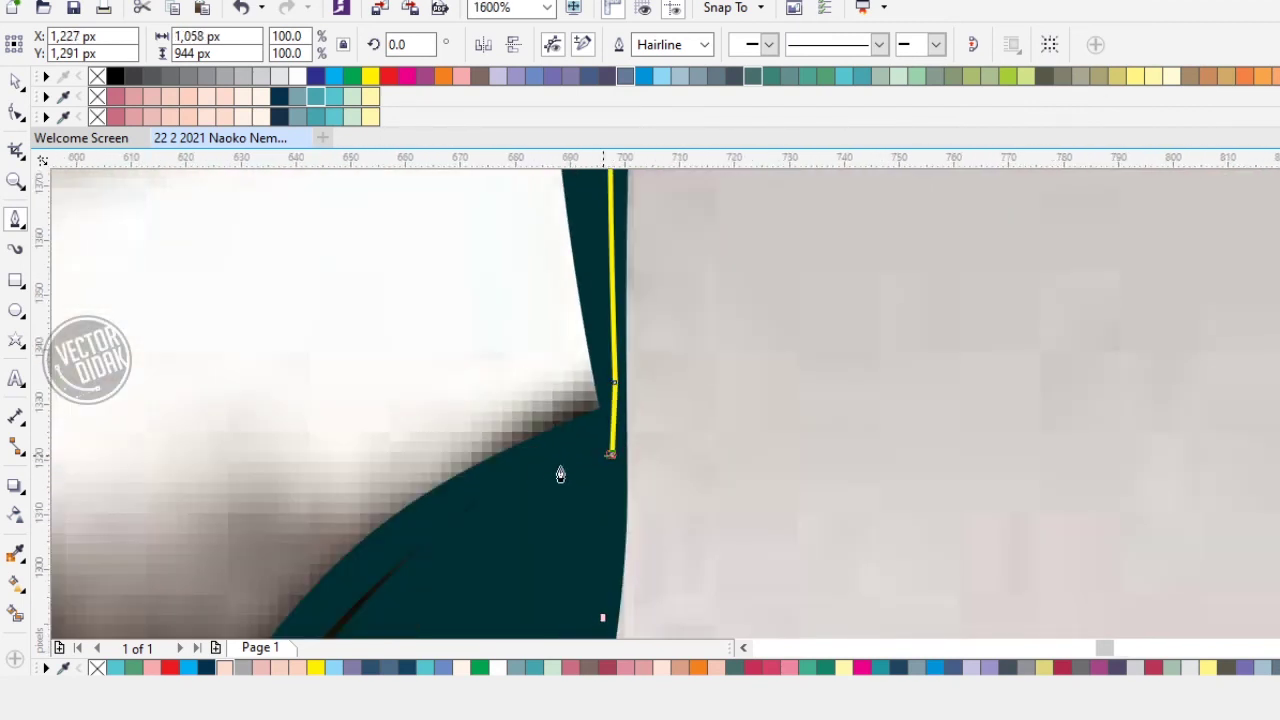
# Step: Continue the outline into the opposite pigtail and down its outer edge beside the eye
pyautogui.click(493, 476)
pyautogui.scroll(-1, 545, 410)
pyautogui.scroll(-2, 537, 414)
pyautogui.hscroll(-2, 537, 414)
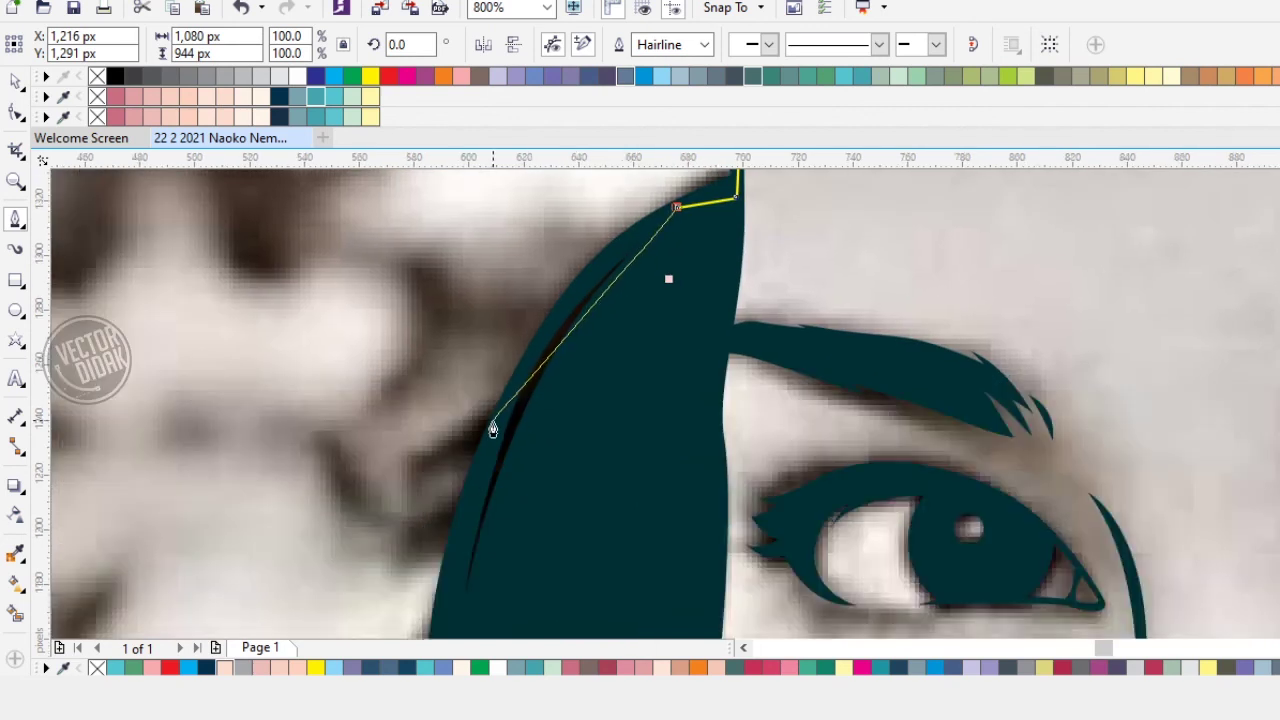
pyautogui.moveTo(494, 432); pyautogui.dragTo(575, 236)
pyautogui.scroll(-3, 625, 403)
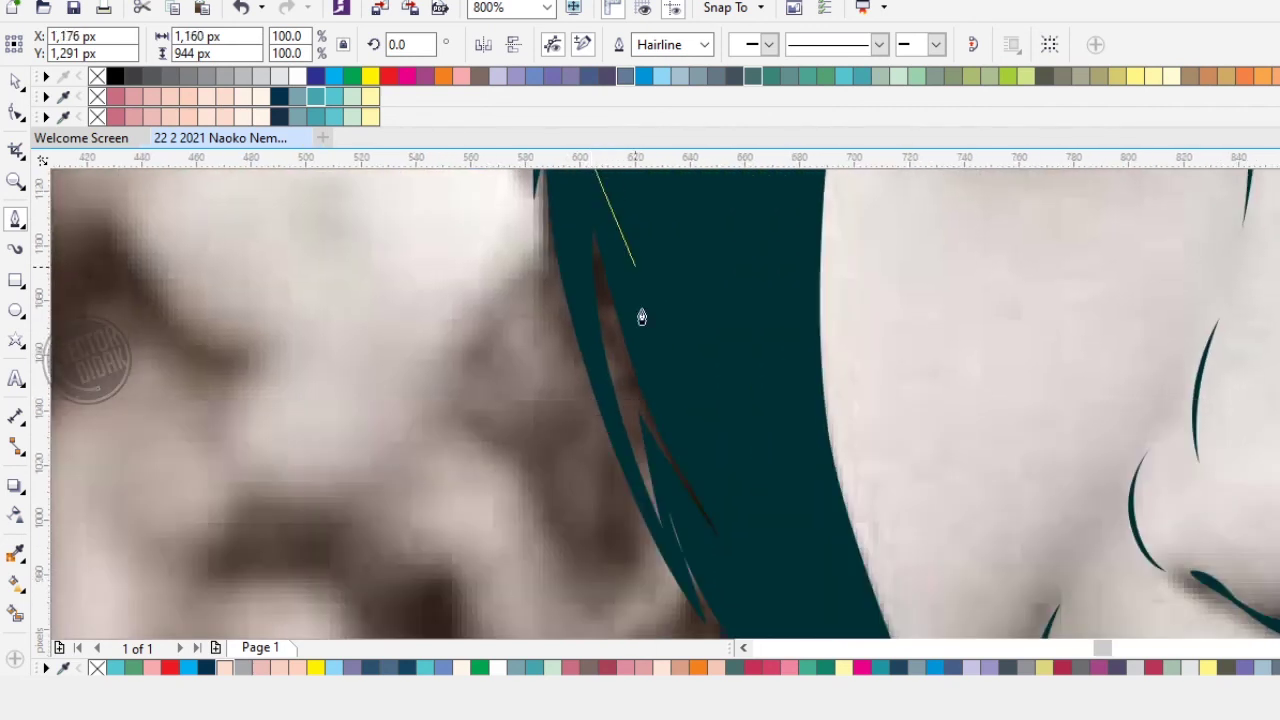
pyautogui.click(660, 354)
pyautogui.moveTo(670, 273); pyautogui.dragTo(661, 383)
pyautogui.hotkey('ctrl', 'z')
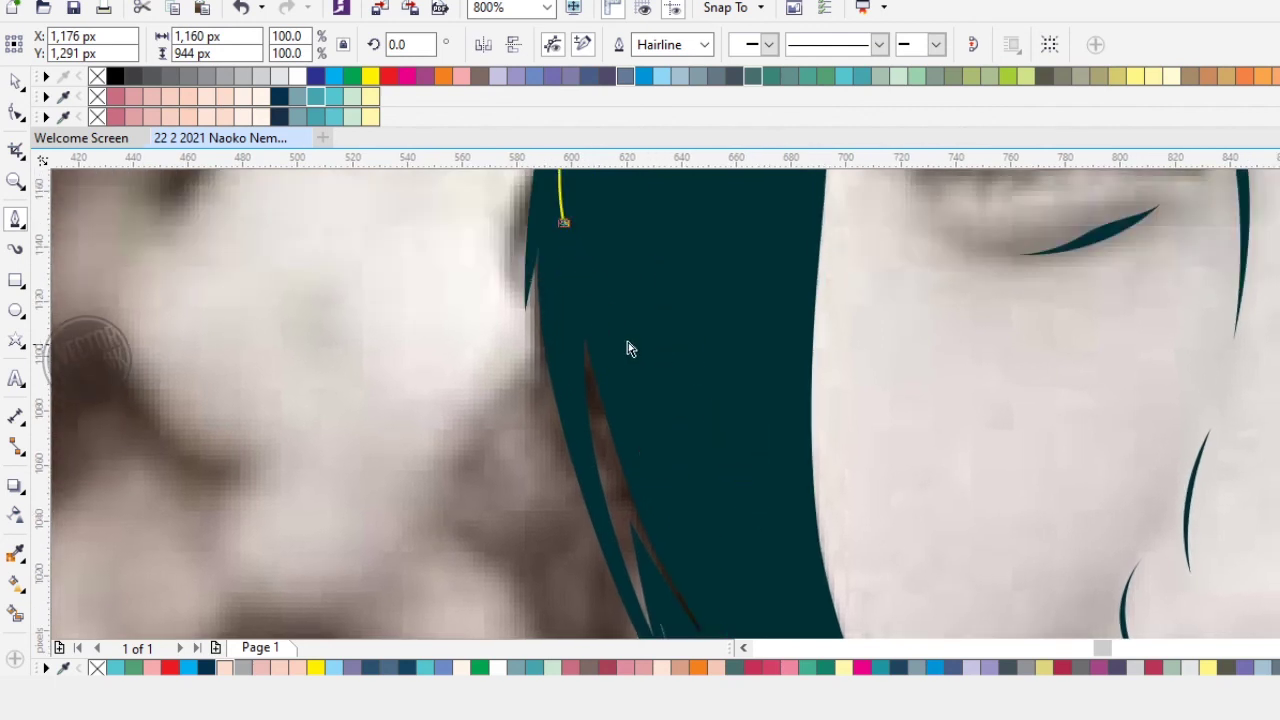
# Step: Continue the outline down the pigtail's thin outer strand, around its tip and back up inside the neighbouring strand
pyautogui.scroll(2, 588, 460)
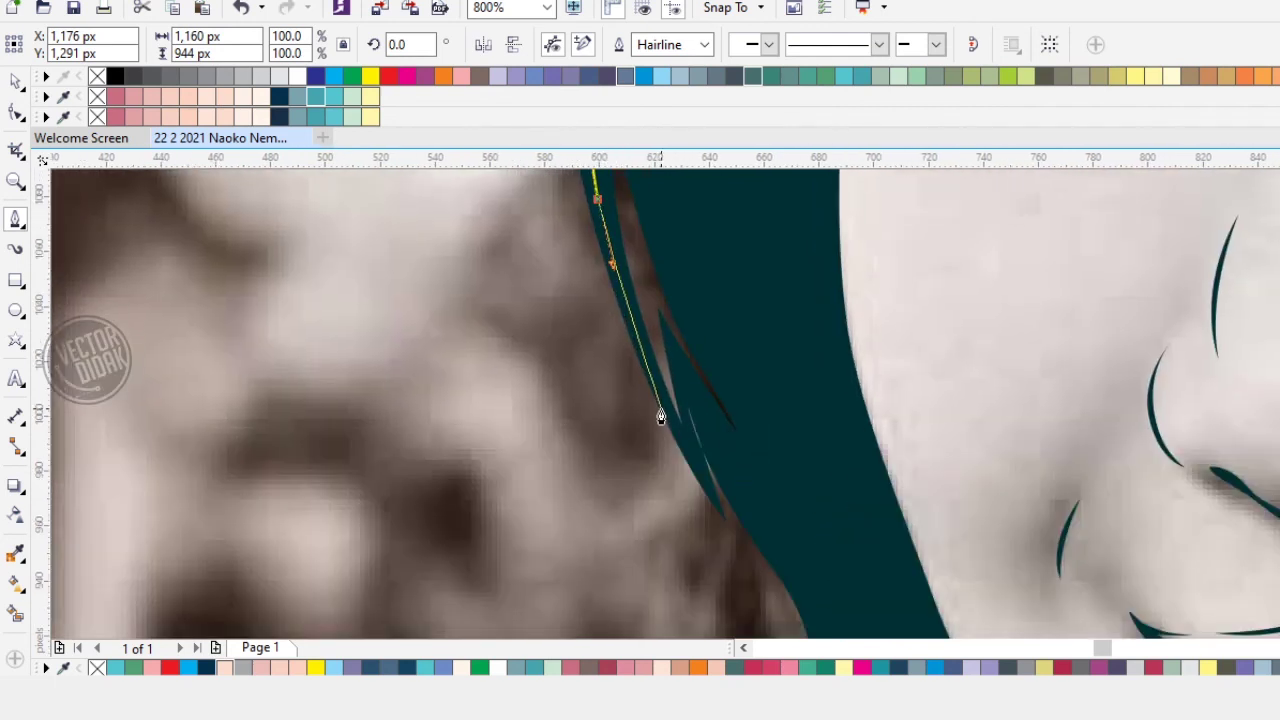
pyautogui.click(668, 418)
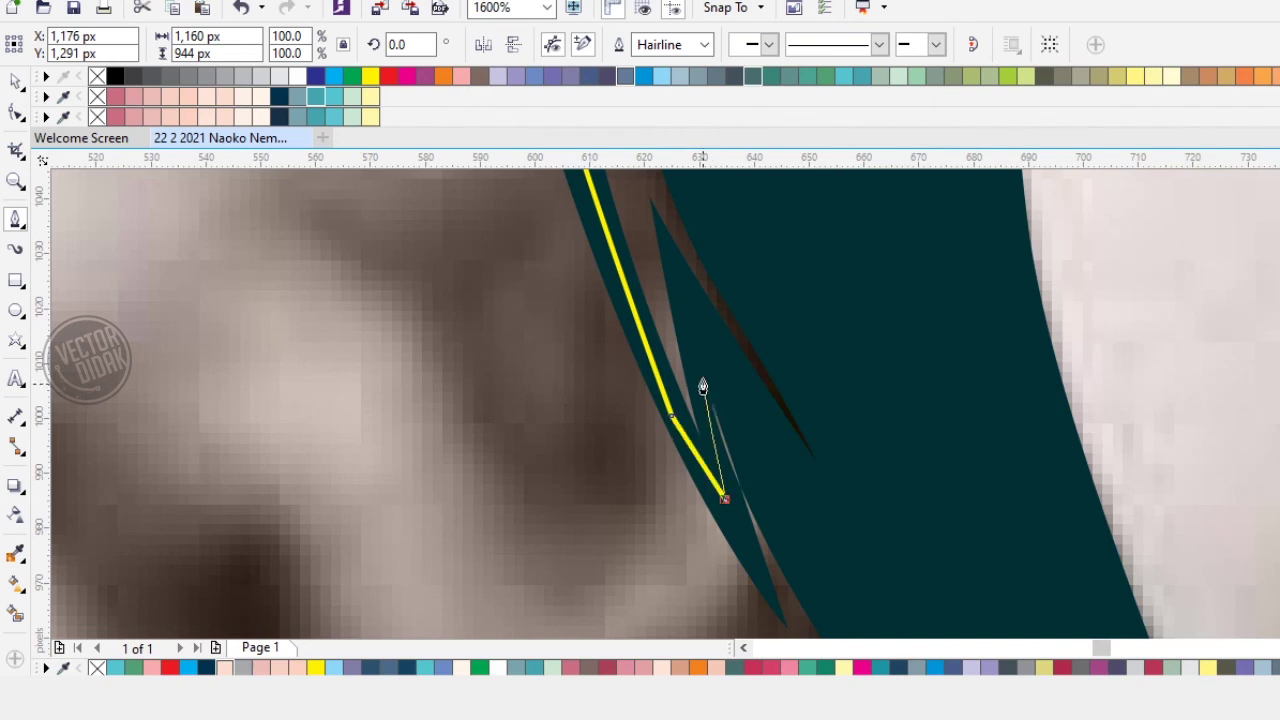
pyautogui.click(697, 323)
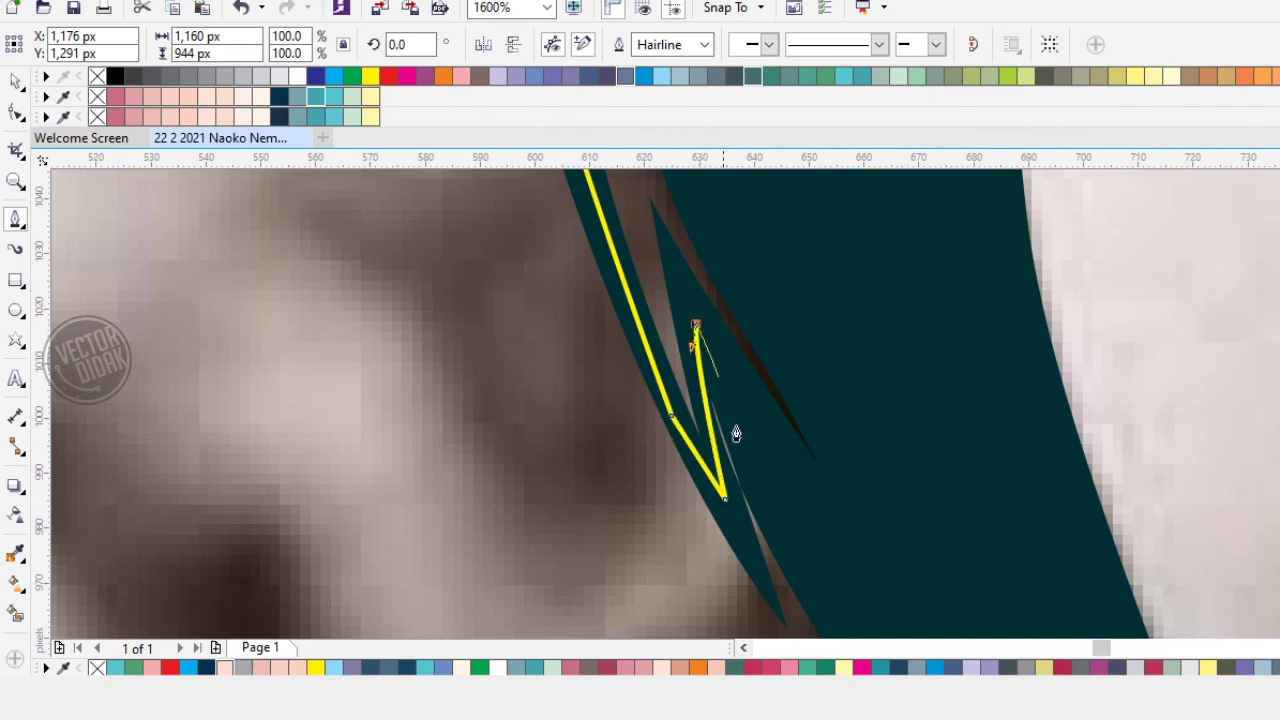
# Step: Extend the outline down the inner side of the pigtail and around beneath the opening above its curl
pyautogui.scroll(-1, 745, 358)
pyautogui.scroll(-2, 758, 366)
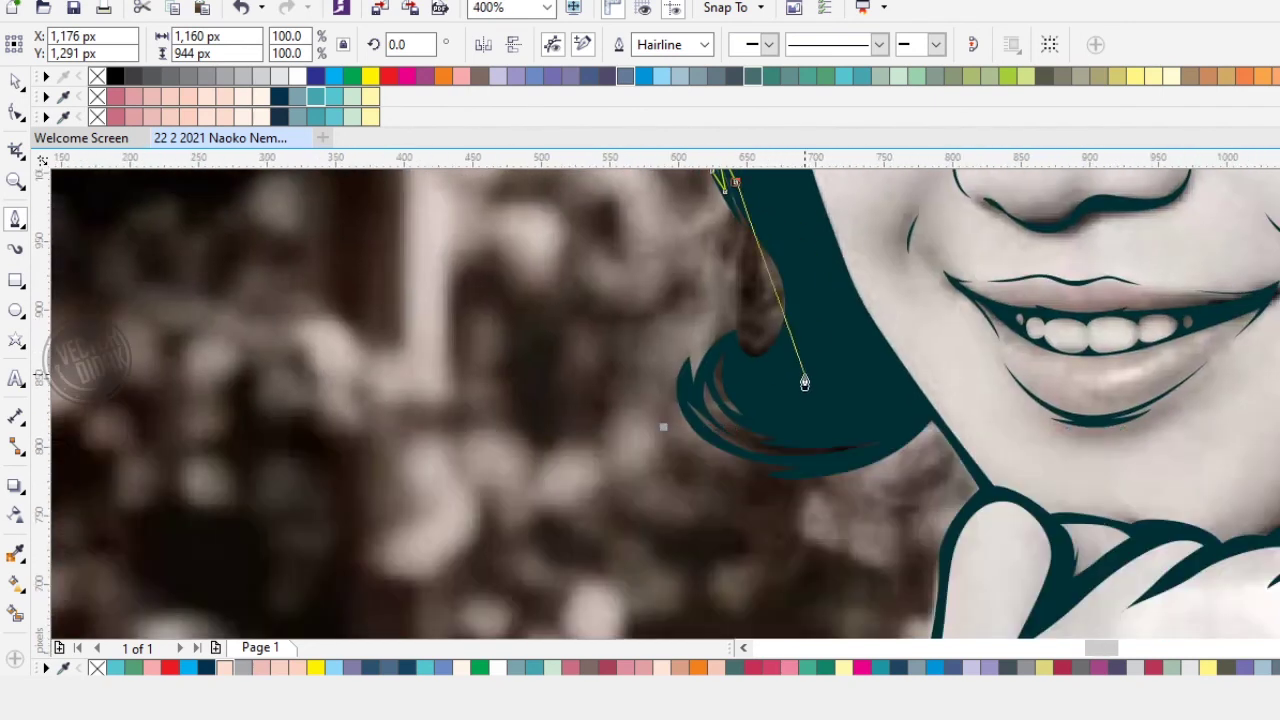
pyautogui.moveTo(813, 348); pyautogui.dragTo(797, 400)
pyautogui.scroll(1, 738, 426)
pyautogui.click(750, 368)
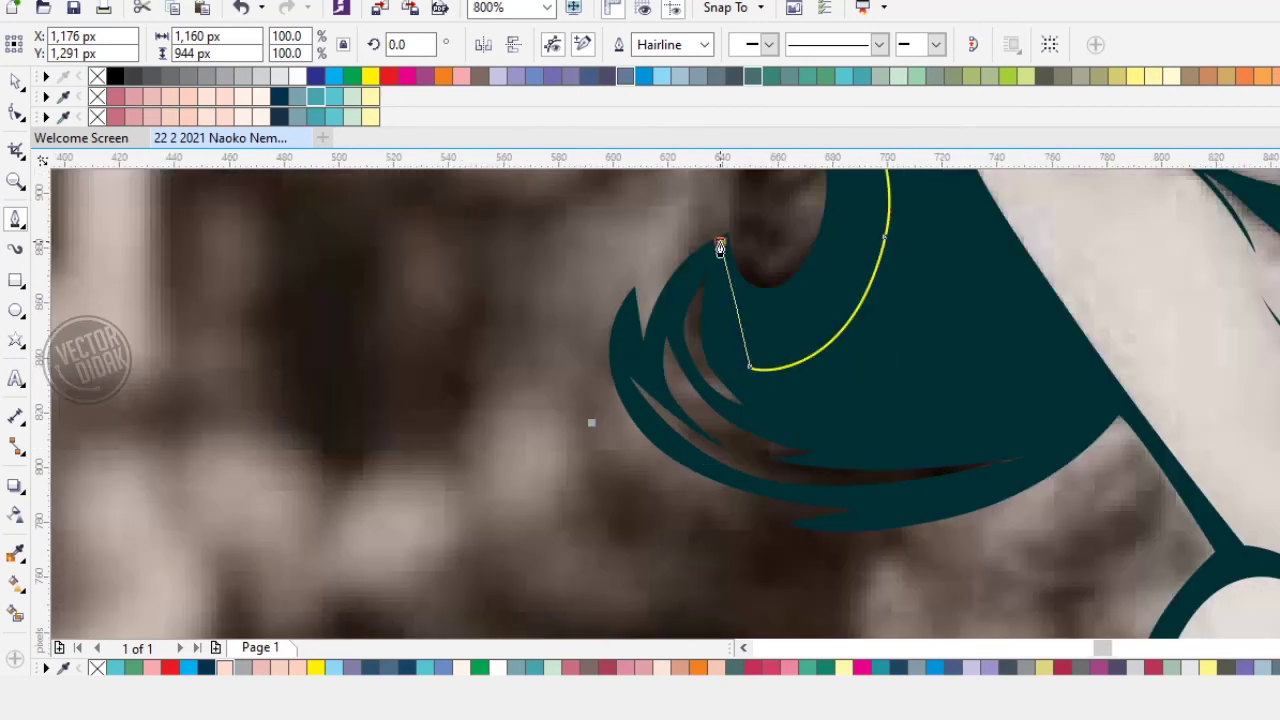
# Step: Trace the outline along the upper strands of the curl, through the notch between the tips to its outer edge
pyautogui.scroll(2, 661, 338)
pyautogui.moveTo(631, 386); pyautogui.dragTo(619, 524)
pyautogui.click(621, 502)
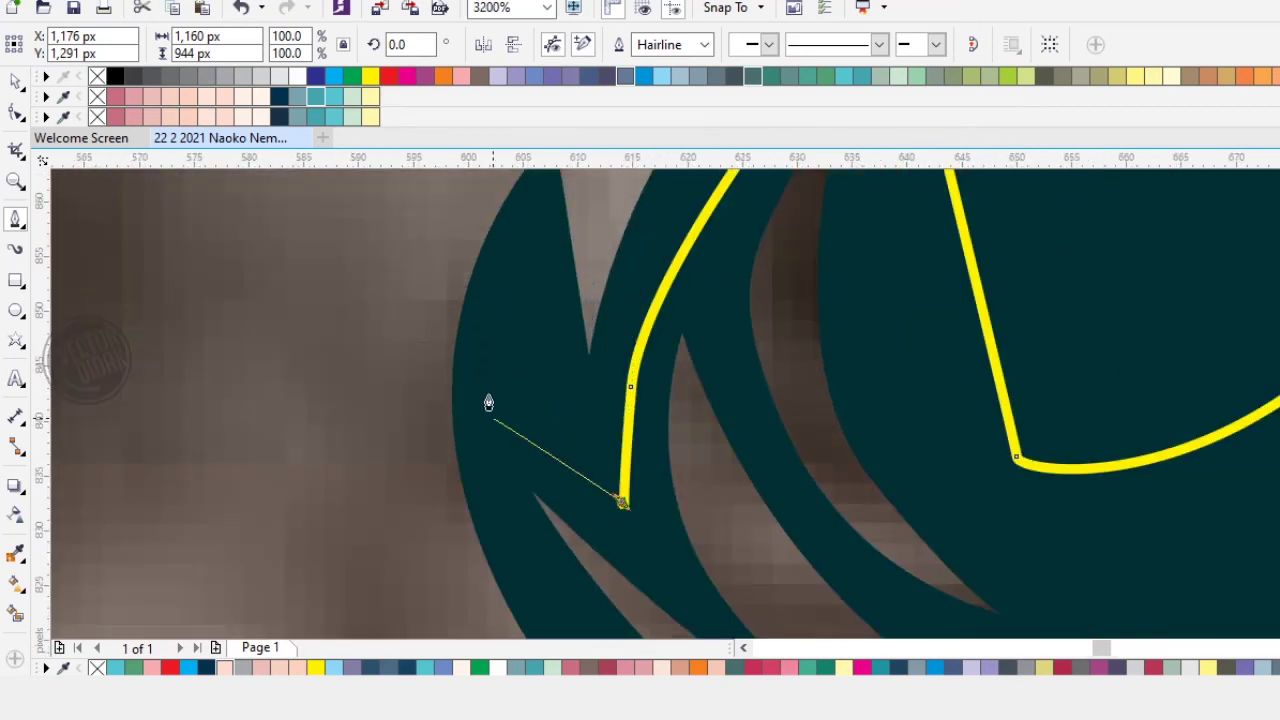
pyautogui.click(497, 385)
# Step: Continue the outline around the underside of the curl, inside the teal hair, to the jawline
pyautogui.scroll(-1, 529, 504)
pyautogui.scroll(-2, 535, 521)
pyautogui.scroll(1, 640, 403)
pyautogui.moveTo(654, 403); pyautogui.dragTo(849, 481)
pyautogui.click(1000, 450)
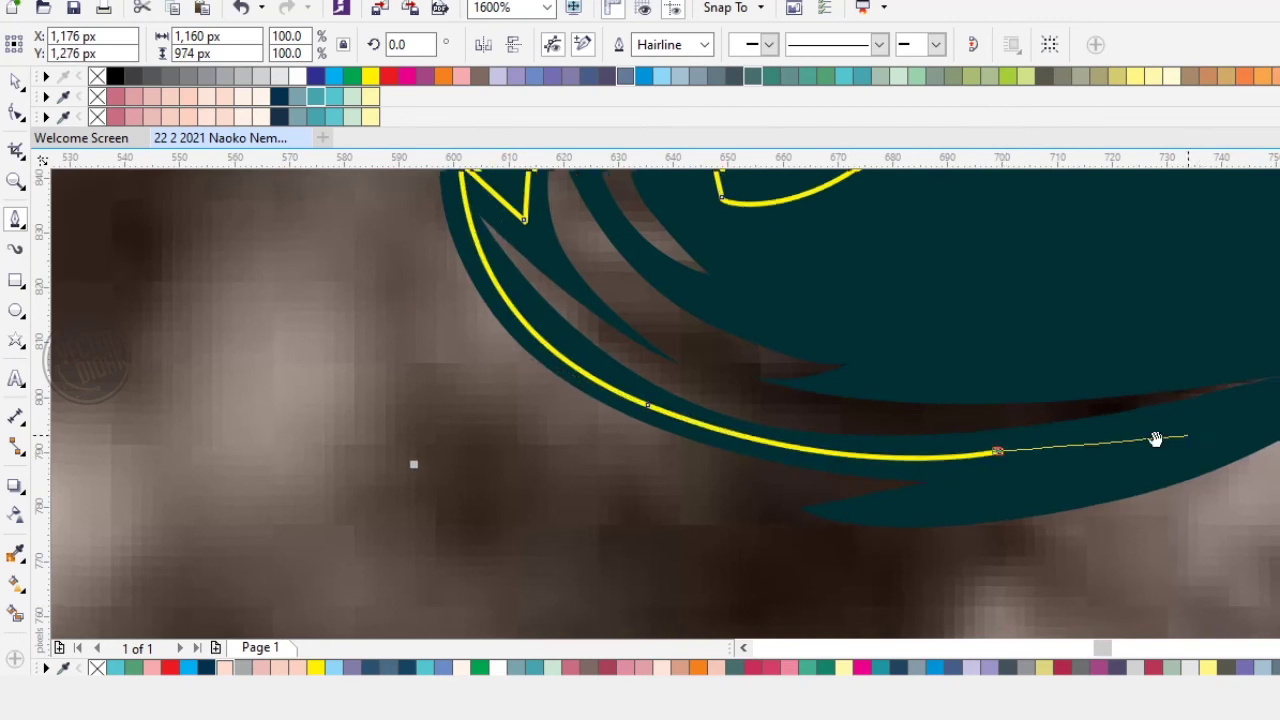
pyautogui.hscroll(5, 1157, 437)
pyautogui.moveTo(791, 424); pyautogui.dragTo(852, 378)
pyautogui.click(971, 286)
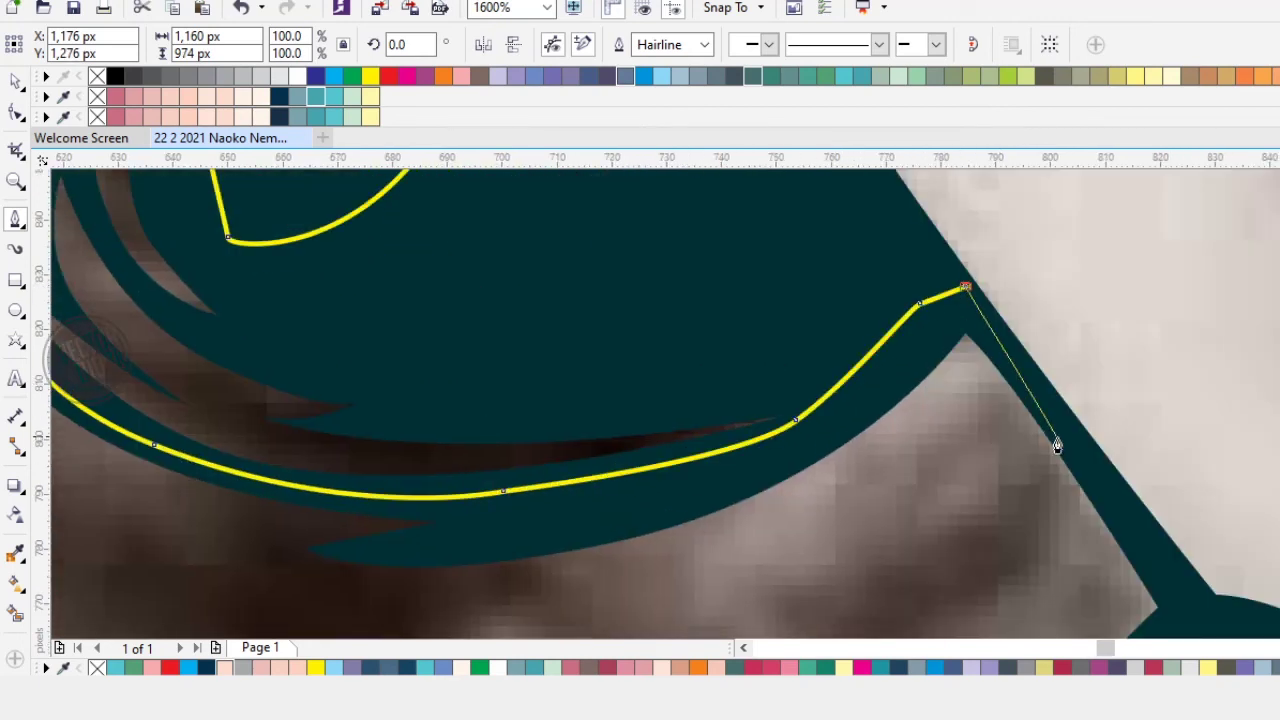
# Step: Trace the outline down the jawline and the outer edge of the raised hand to the top of the shoulder
pyautogui.hscroll(3, 870, 330)
pyautogui.scroll(-3, 870, 330)
pyautogui.click(913, 374)
pyautogui.hotkey('ctrl', 'z')
pyautogui.click(917, 413)
pyautogui.scroll(-5, 840, 530)
pyautogui.scroll(-1, 868, 276)
pyautogui.moveTo(836, 383); pyautogui.dragTo(836, 487)
pyautogui.keyDown('alt'); pyautogui.click(833, 384); pyautogui.keyUp('alt')
pyautogui.moveTo(810, 561); pyautogui.dragTo(922, 336)
pyautogui.moveTo(888, 459); pyautogui.dragTo(886, 464)
pyautogui.click(923, 573)
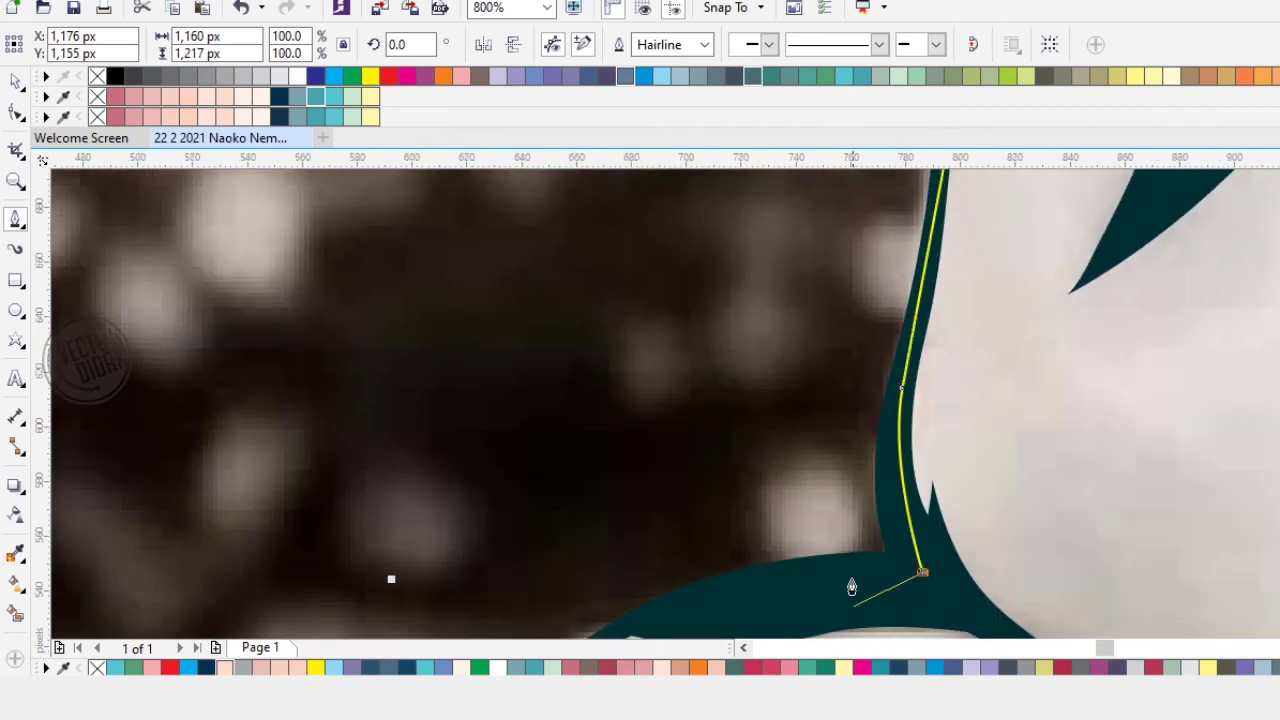
# Step: Continue the outline along the teal edge of the shoulder and sleeve folds toward the photo's bottom edge
pyautogui.moveTo(852, 583); pyautogui.dragTo(900, 427)
pyautogui.moveTo(782, 598); pyautogui.dragTo(629, 402)
pyautogui.click(497, 433)
pyautogui.moveTo(401, 485); pyautogui.dragTo(828, 375)
pyautogui.moveTo(640, 429); pyautogui.dragTo(591, 490)
pyautogui.moveTo(597, 503); pyautogui.dragTo(805, 419)
pyautogui.click(748, 411)
pyautogui.moveTo(672, 464); pyautogui.dragTo(833, 365)
pyautogui.moveTo(717, 396); pyautogui.dragTo(631, 539)
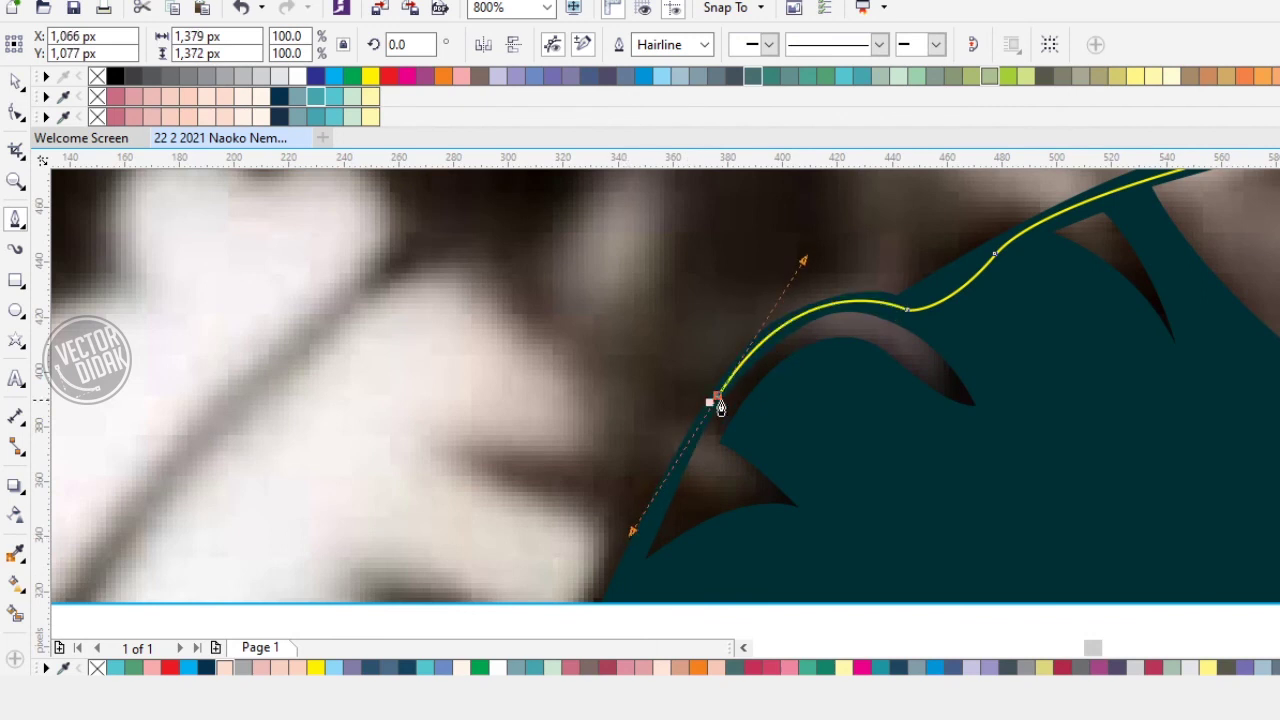
# Step: Carry the outline down past the photo's bottom edge and across the blank area beneath the portrait
pyautogui.moveTo(641, 582); pyautogui.dragTo(703, 470)
pyautogui.moveTo(673, 528); pyautogui.dragTo(674, 582)
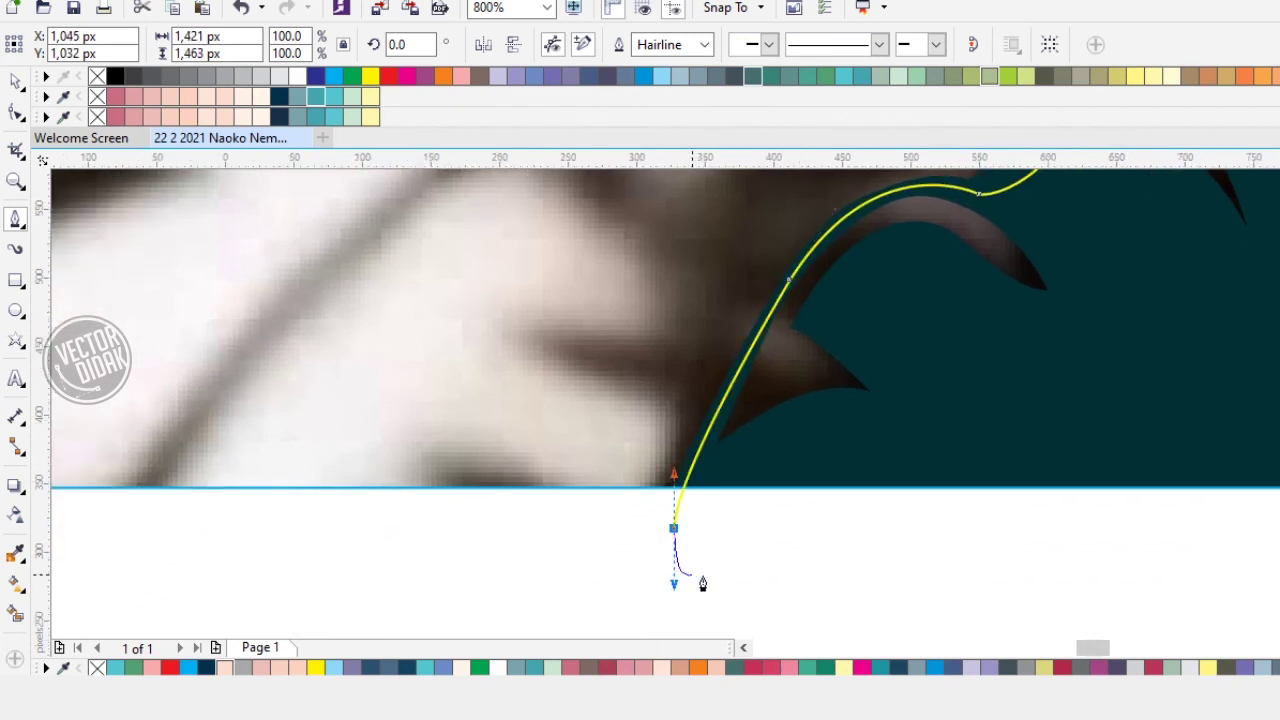
pyautogui.scroll(-1, 697, 578)
pyautogui.moveTo(878, 556); pyautogui.dragTo(428, 495)
pyautogui.scroll(-4, 628, 476)
pyautogui.moveTo(814, 526); pyautogui.dragTo(1015, 478)
# Step: Trace the outline up the edge of the opposite sleeve to the outer corner of the collar
pyautogui.scroll(4, 1086, 488)
pyautogui.scroll(2, 1020, 458)
pyautogui.moveTo(967, 368); pyautogui.dragTo(967, 356)
pyautogui.moveTo(857, 258); pyautogui.dragTo(891, 452)
pyautogui.click(817, 243)
pyautogui.click(893, 411)
pyautogui.moveTo(790, 384); pyautogui.dragTo(1148, 464)
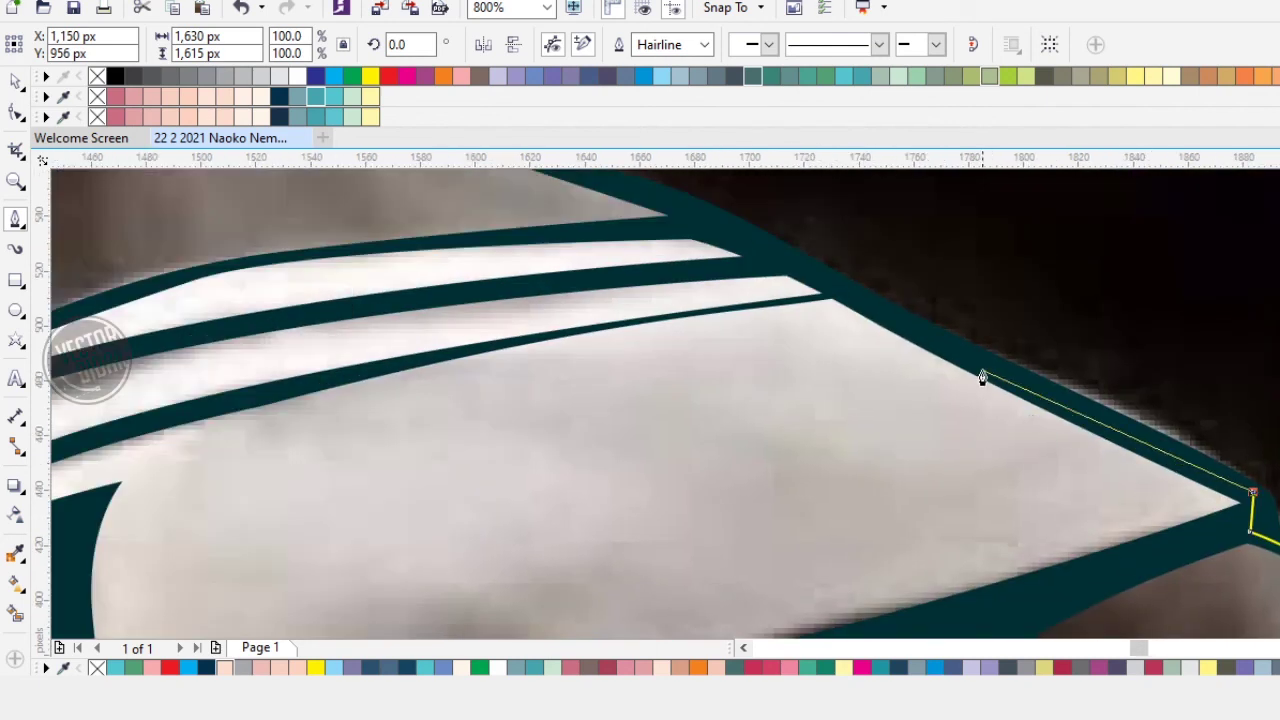
# Step: Continue the outline along the collar's outer edge, up the slope from the shoulder toward the neck
pyautogui.click(858, 290)
pyautogui.scroll(2, 1149, 482)
pyautogui.hscroll(-3, 1149, 482)
pyautogui.moveTo(886, 337); pyautogui.dragTo(843, 303)
pyautogui.scroll(2, 906, 411)
pyautogui.hscroll(-2, 906, 411)
pyautogui.click(857, 392)
pyautogui.scroll(2, 814, 366)
pyautogui.hscroll(-3, 814, 366)
pyautogui.click(954, 337)
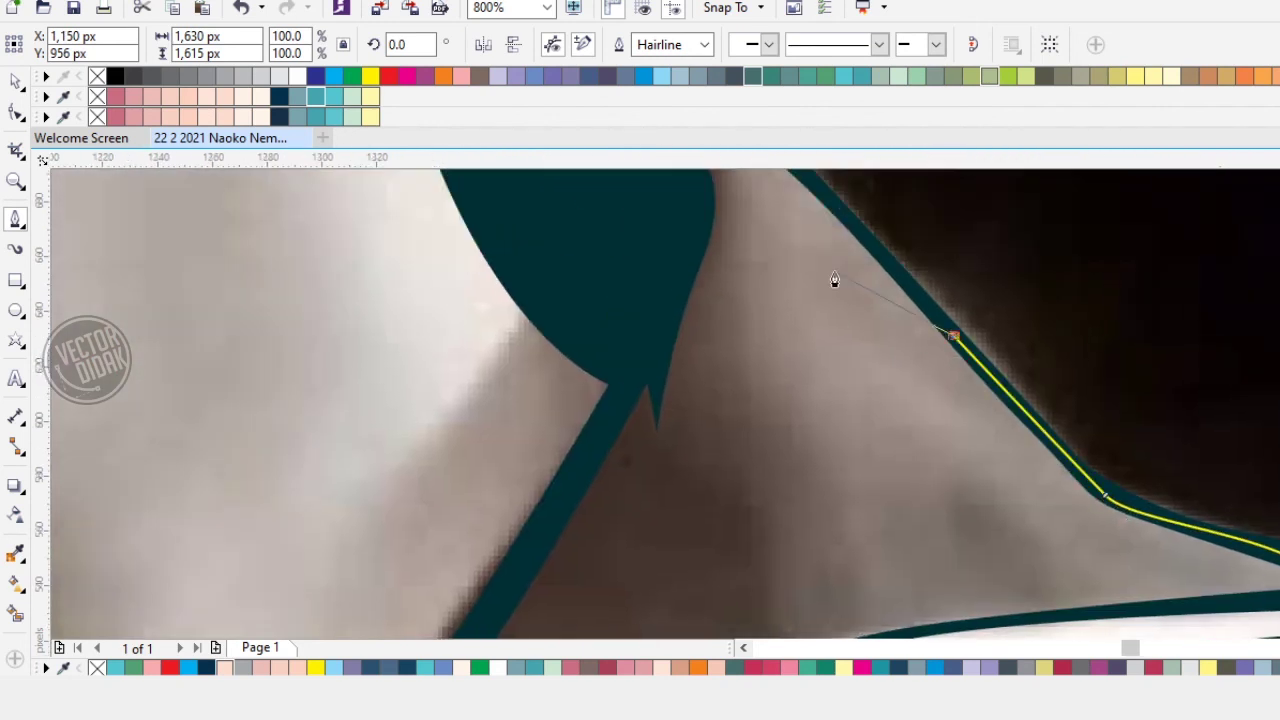
# Step: Curve the outline over the top of the collar to where it meets the neck line
pyautogui.scroll(2, 835, 280)
pyautogui.hscroll(-2, 835, 280)
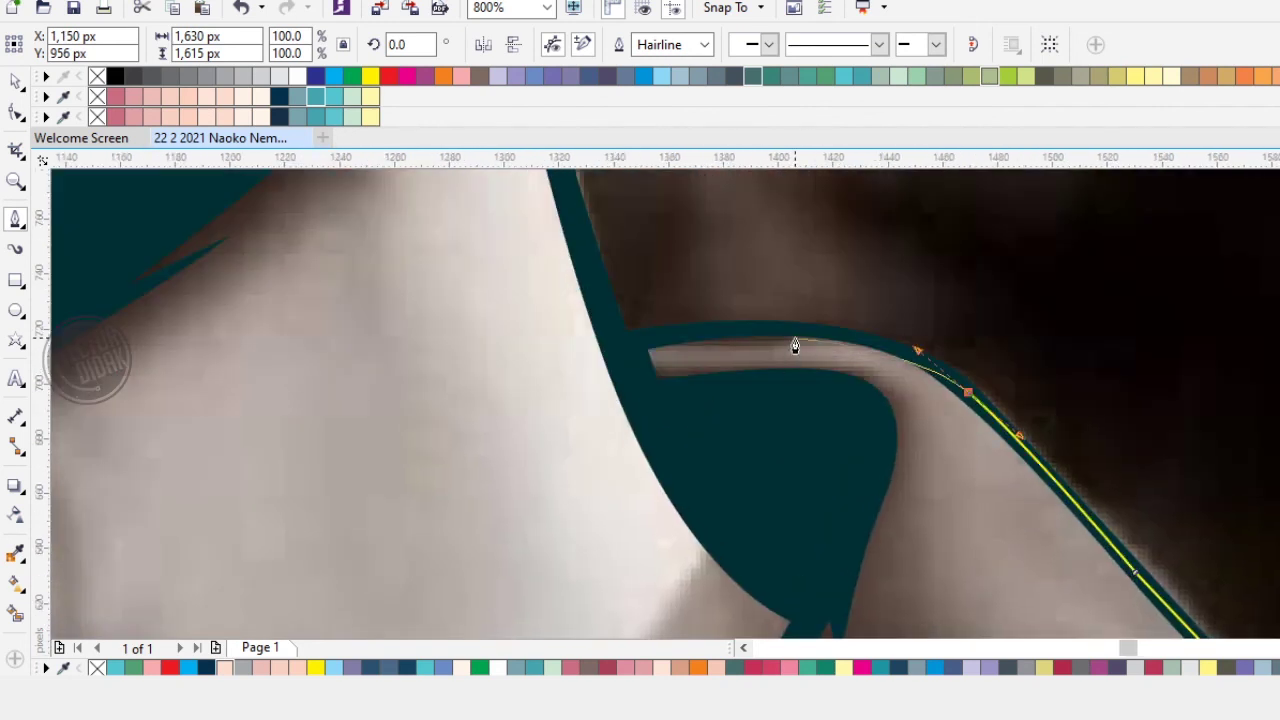
pyautogui.scroll(2, 794, 346)
pyautogui.moveTo(771, 318); pyautogui.dragTo(632, 314)
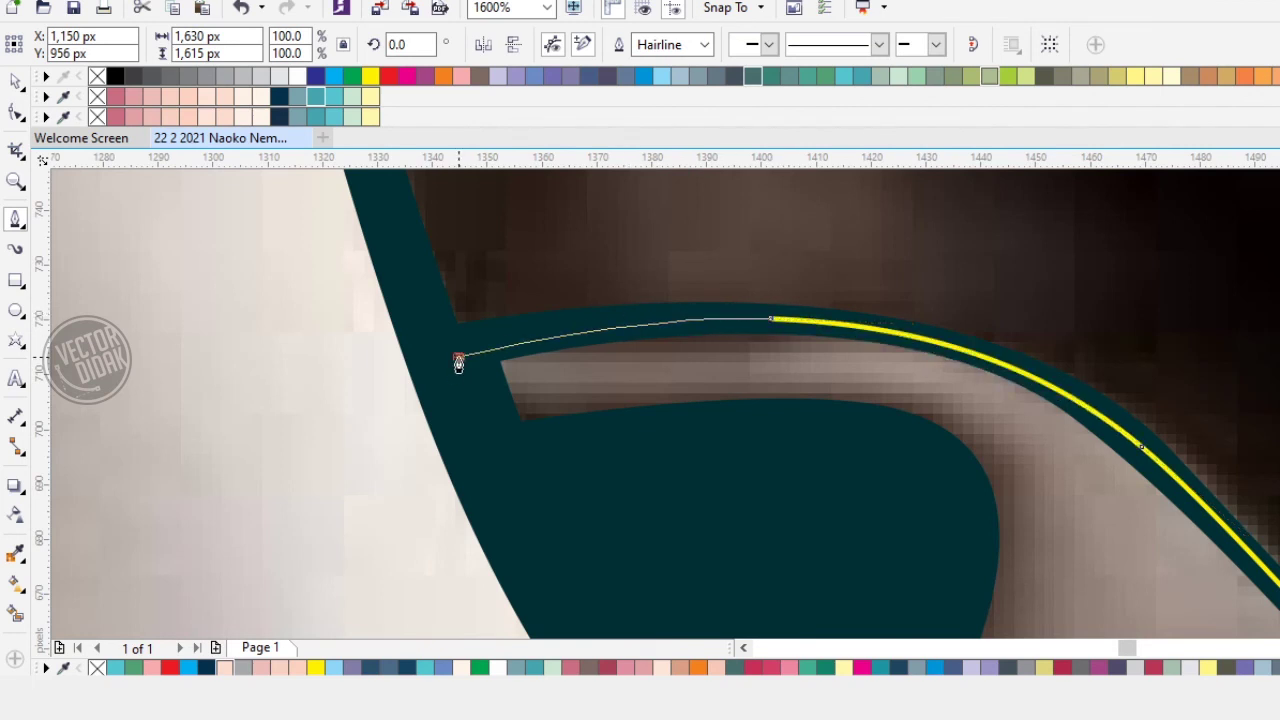
# Step: Trace the outline up the neck edge and close the base shape at its starting point
pyautogui.scroll(-2, 457, 363)
pyautogui.scroll(1, 520, 505)
pyautogui.moveTo(525, 516); pyautogui.dragTo(479, 308)
pyautogui.moveTo(478, 310); pyautogui.dragTo(515, 529)
pyautogui.moveTo(503, 425); pyautogui.dragTo(496, 311)
pyautogui.moveTo(489, 245); pyautogui.dragTo(446, 537)
pyautogui.moveTo(473, 469); pyautogui.dragTo(505, 367)
pyautogui.click(504, 314)
pyautogui.scroll(-4, 593, 389)
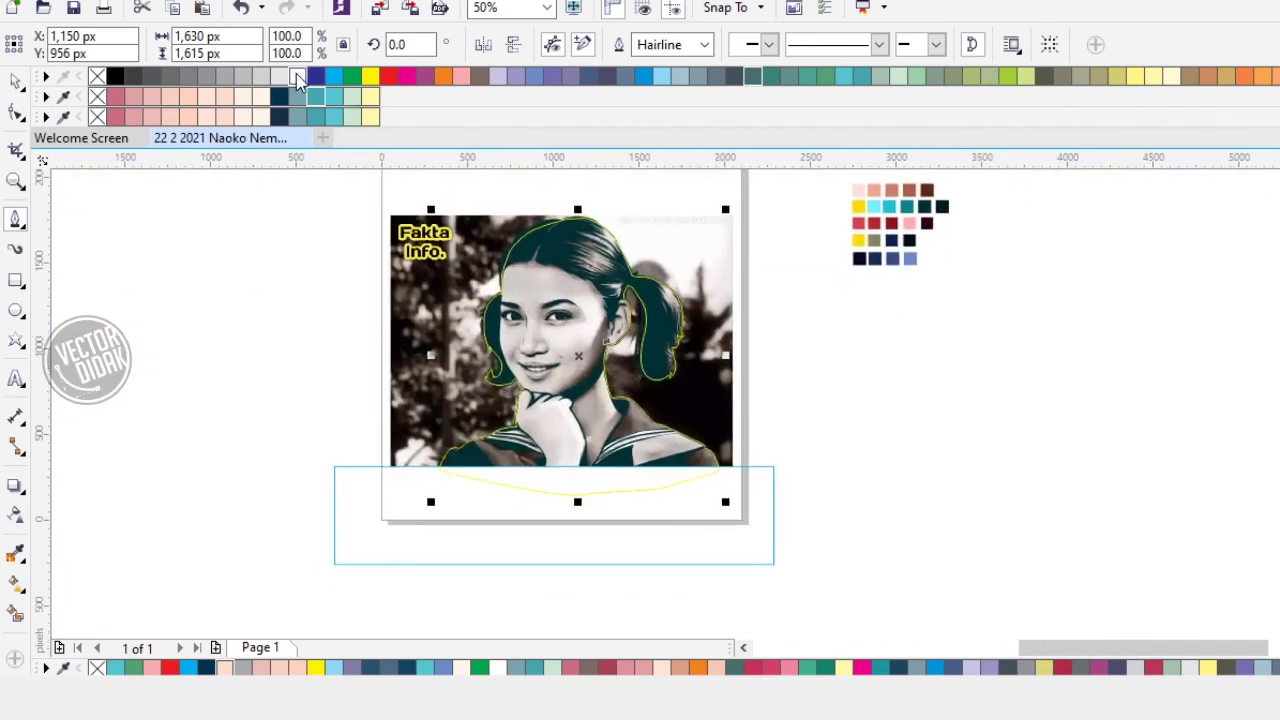
# Step: Fill the closed base shape with white and place it behind the teal line art
pyautogui.click(298, 77)
pyautogui.rightClick(572, 364)
pyautogui.click(637, 437)
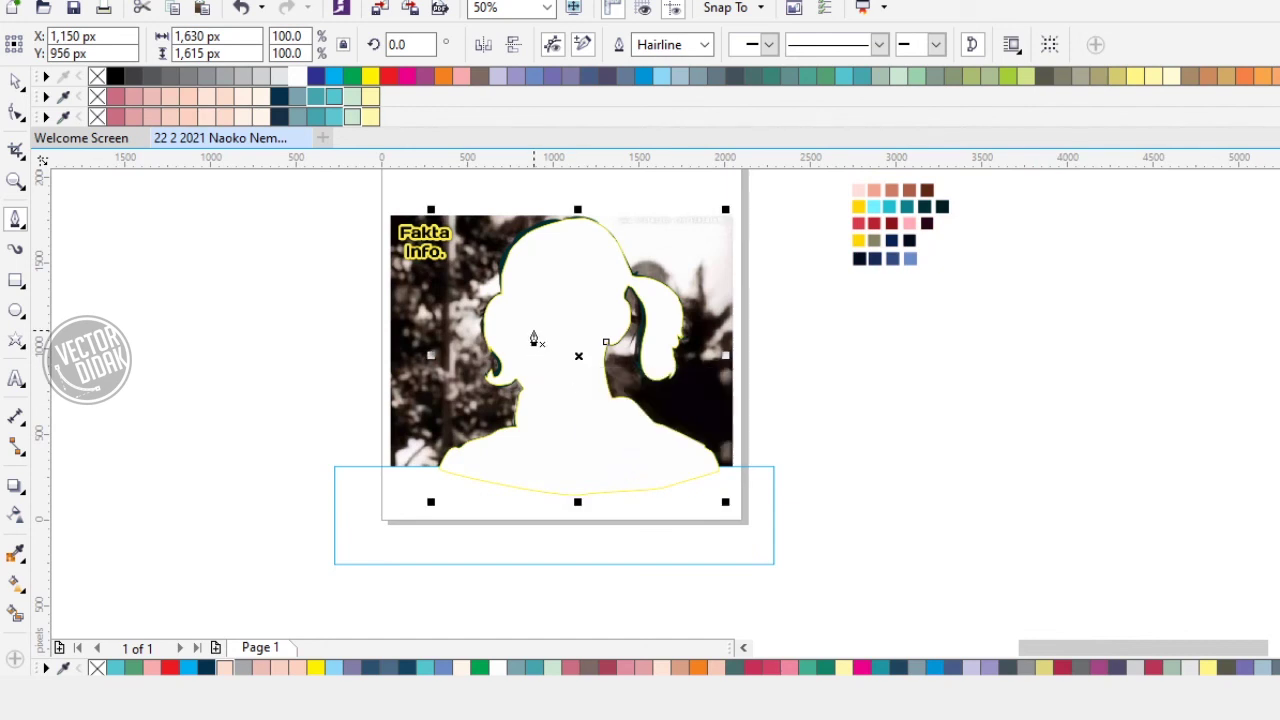
pyautogui.rightClick(535, 340)
pyautogui.moveTo(775, 478)
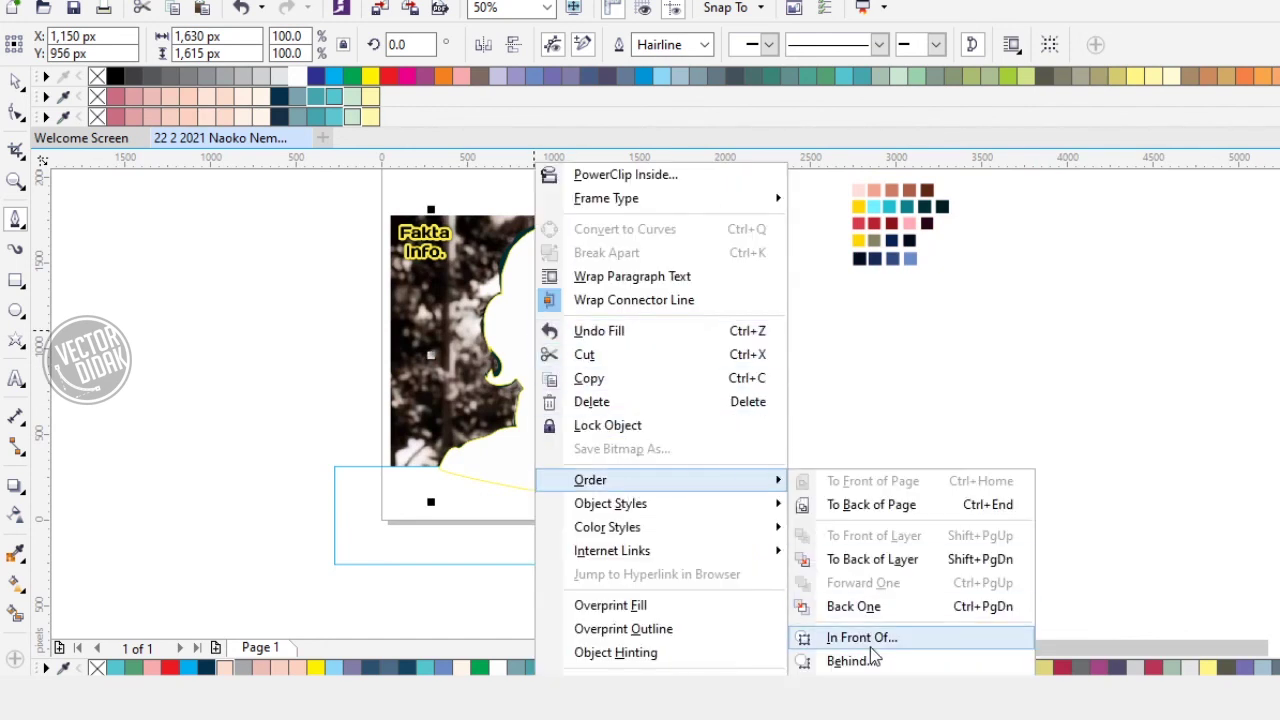
pyautogui.click(853, 661)
pyautogui.click(700, 385)
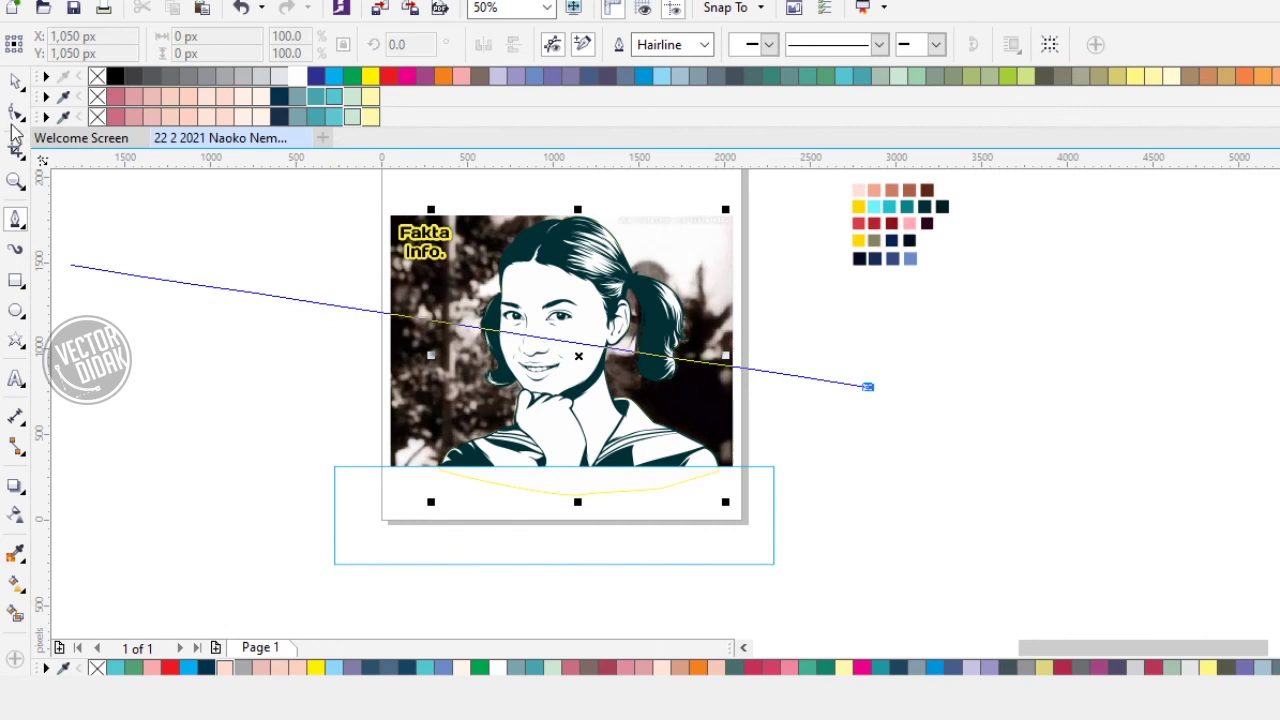
# Step: Leave the pen tool and unlock the large rectangle beneath the photo
pyautogui.click(16, 84)
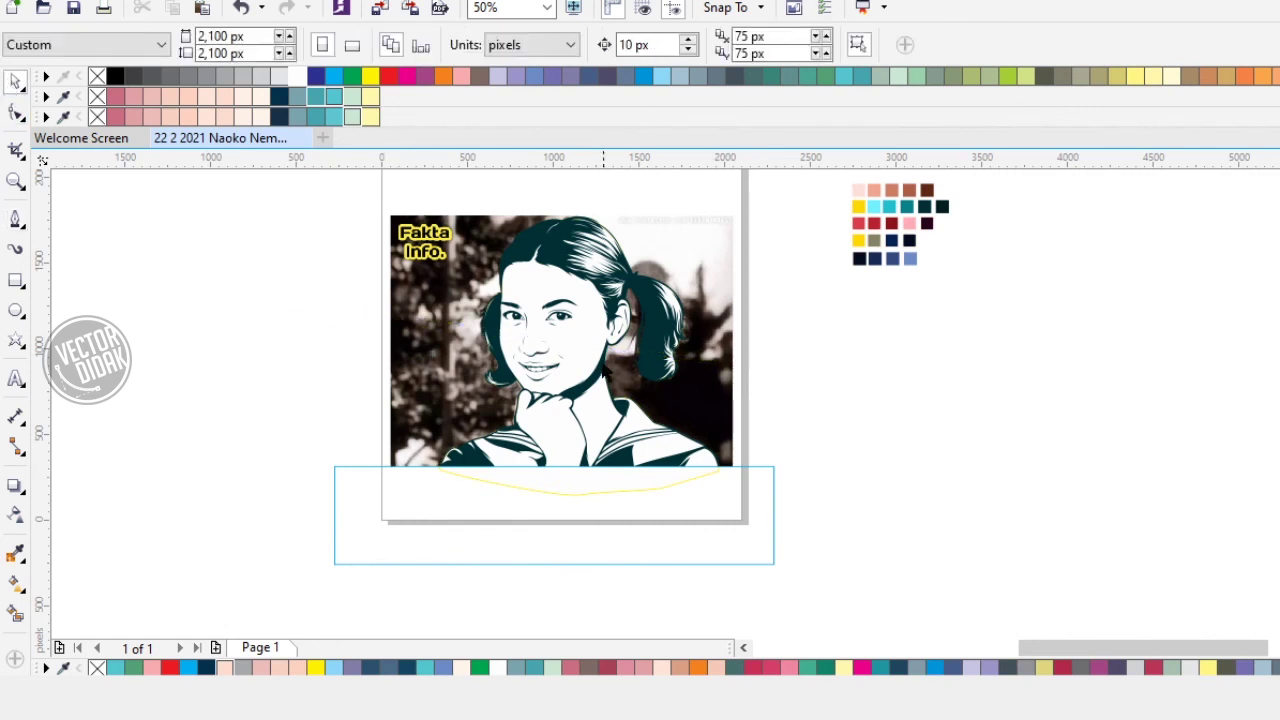
pyautogui.scroll(1, 612, 517)
pyautogui.click(634, 518)
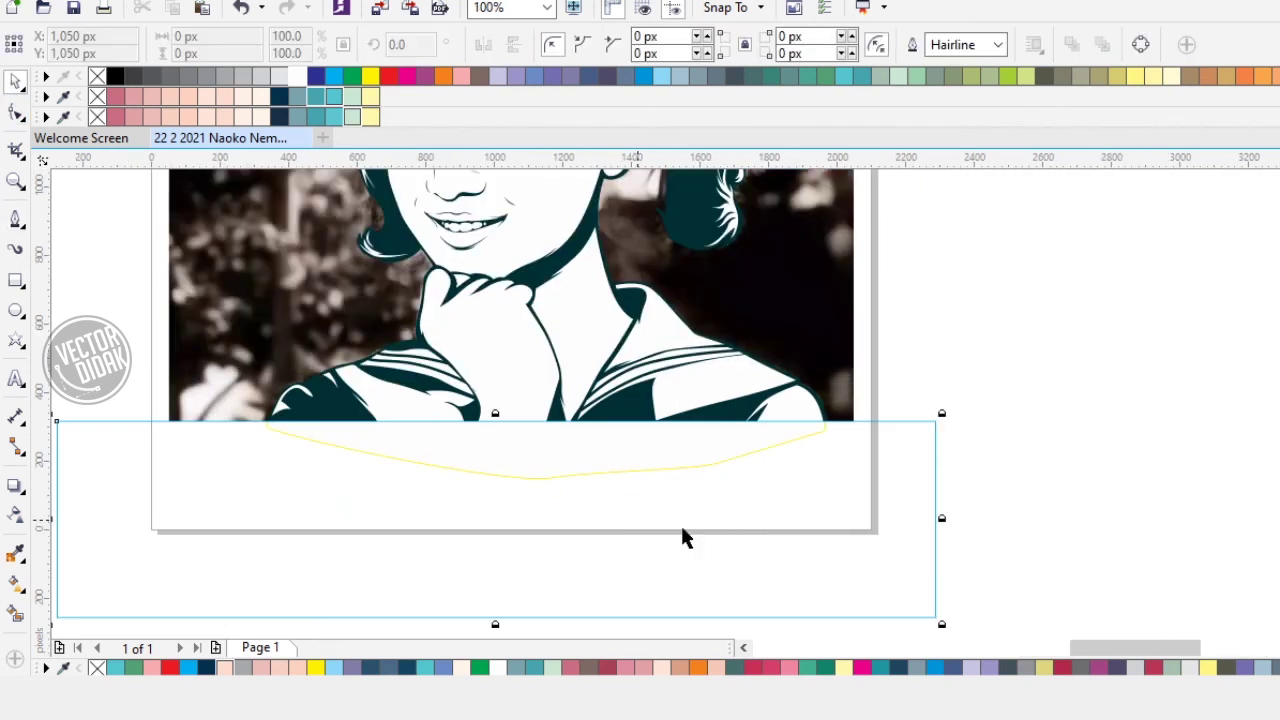
pyautogui.click(872, 497)
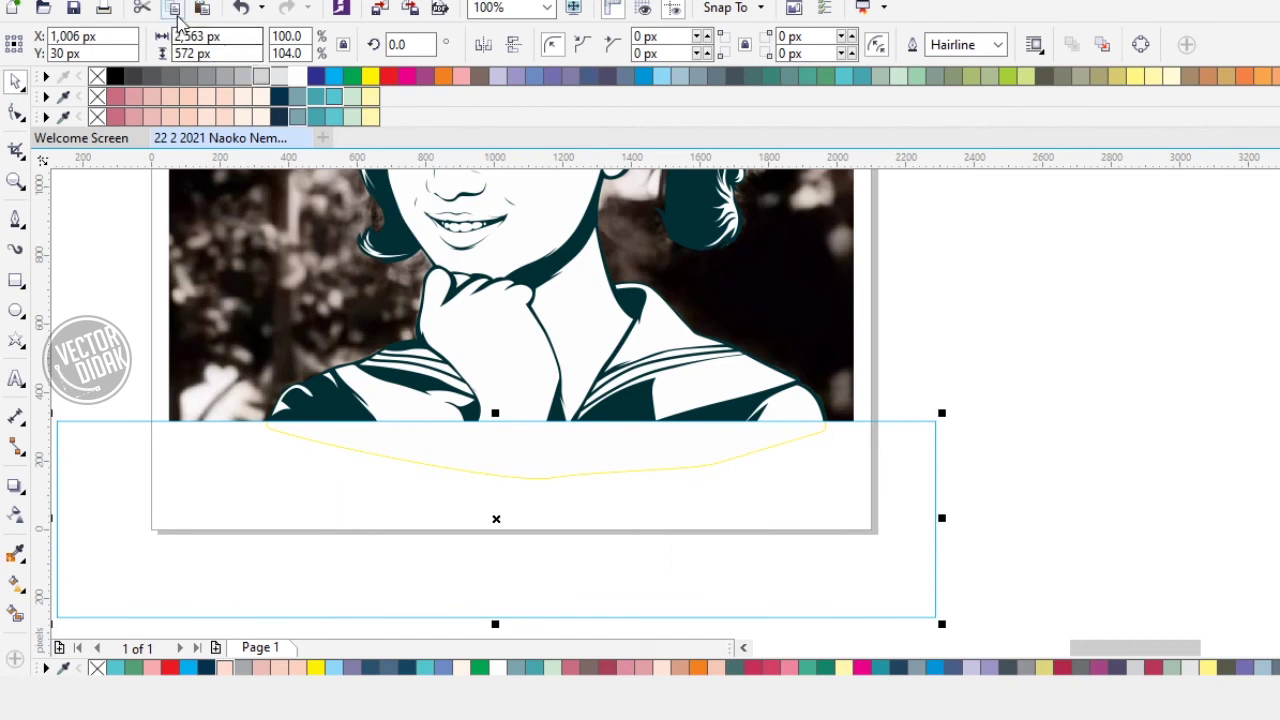
# Step: Cut off the part of the white base shape below the photo, using the rectangle as the cutter
pyautogui.keyDown('shift'); pyautogui.click(560, 189); pyautogui.keyUp('shift')
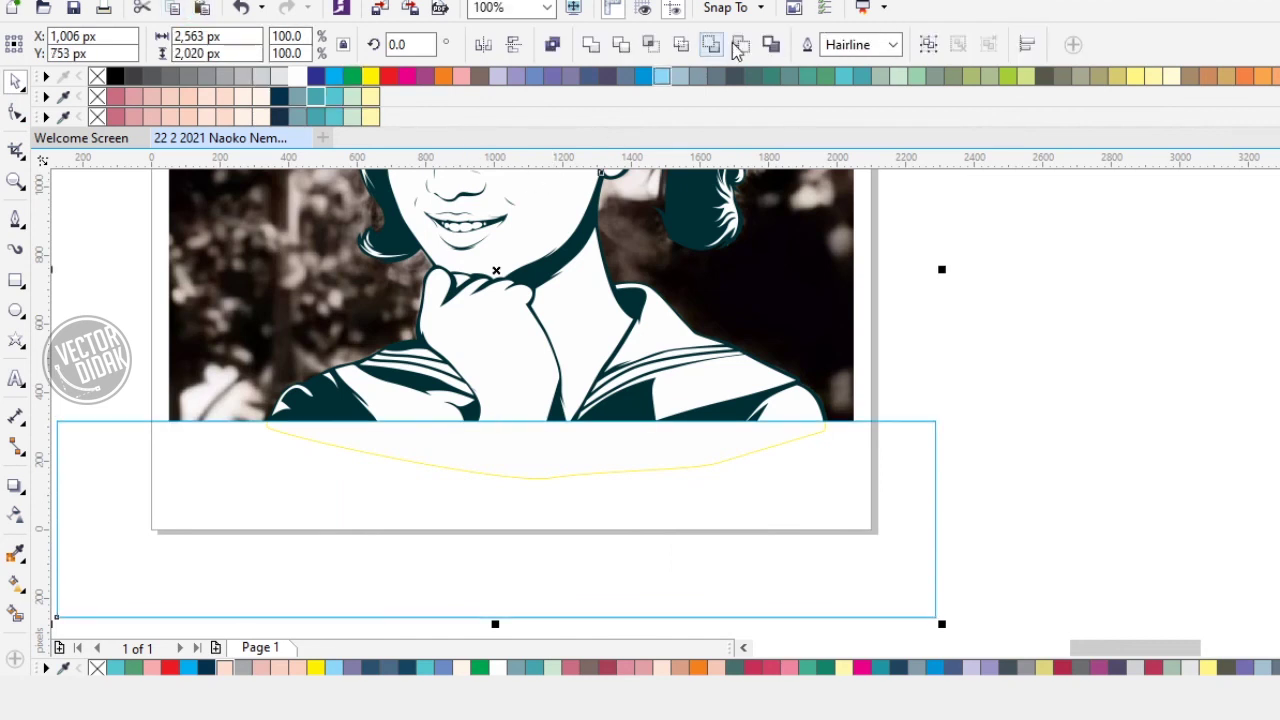
pyautogui.click(747, 46)
pyautogui.click(867, 307)
pyautogui.scroll(-2, 863, 340)
pyautogui.moveTo(854, 369); pyautogui.dragTo(834, 473)
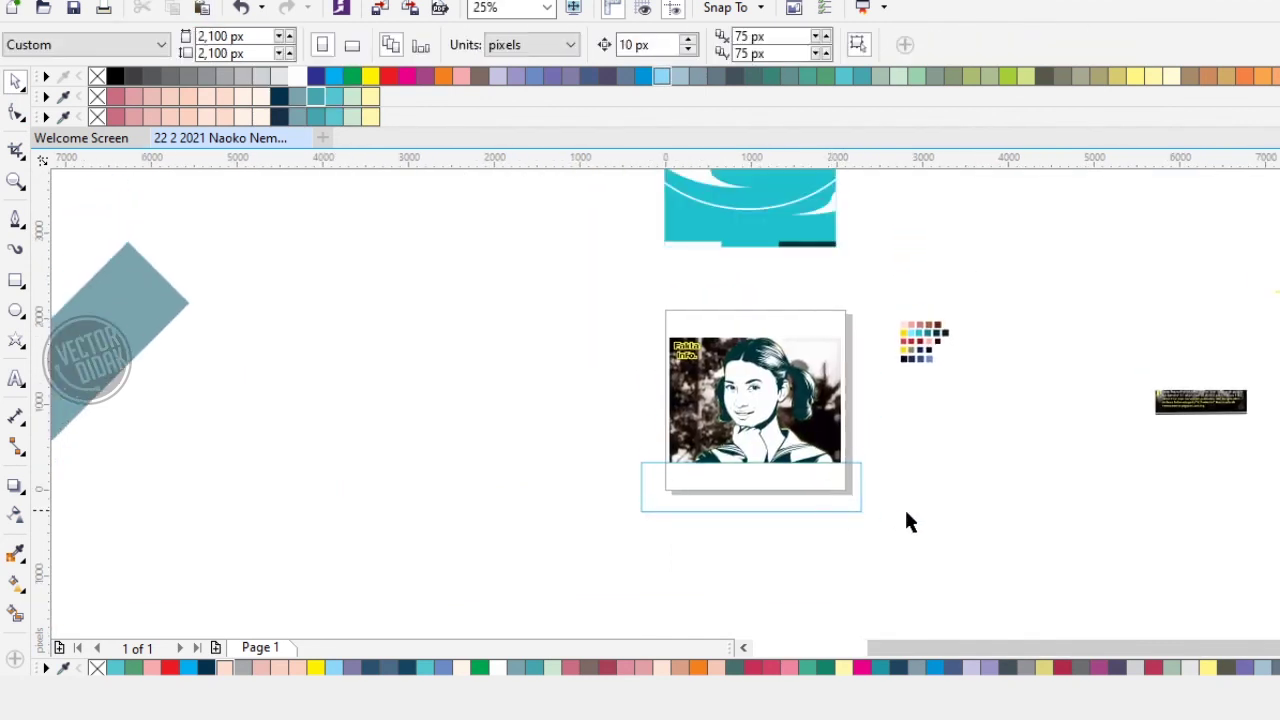
# Step: Remove the outline from the trimmed white base shape
pyautogui.scroll(2, 752, 401)
pyautogui.click(762, 372)
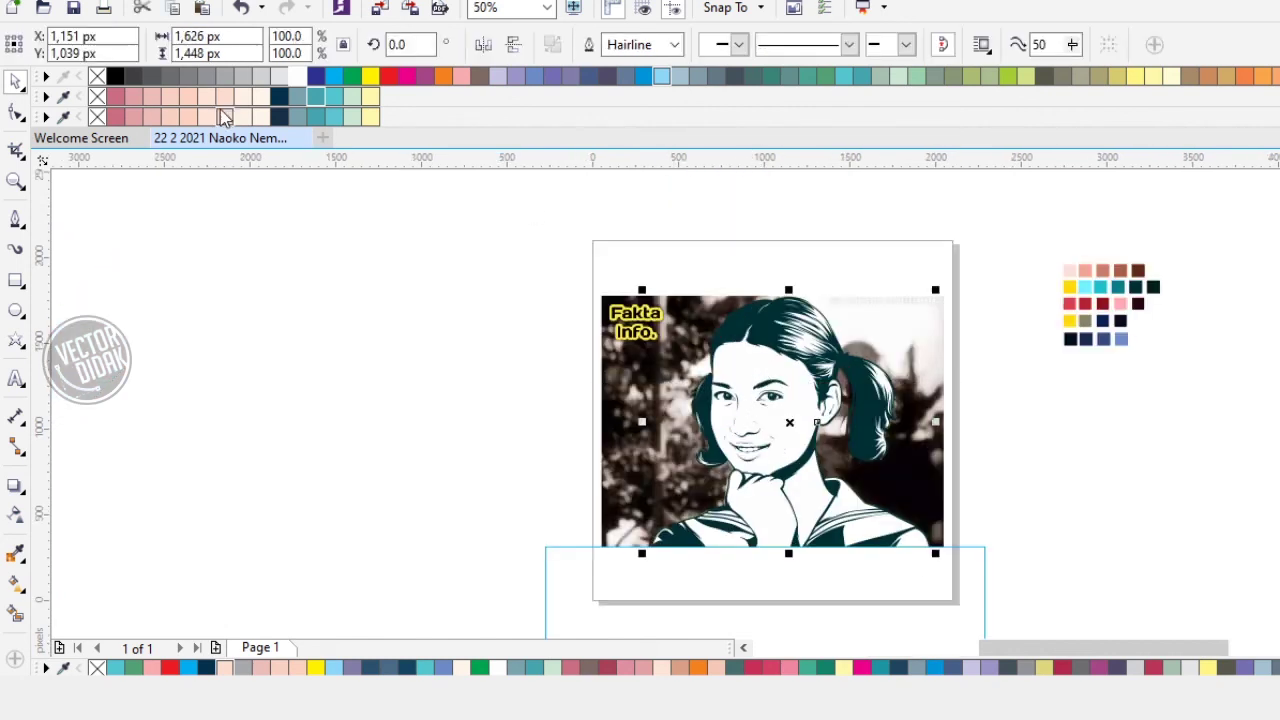
pyautogui.click(251, 334)
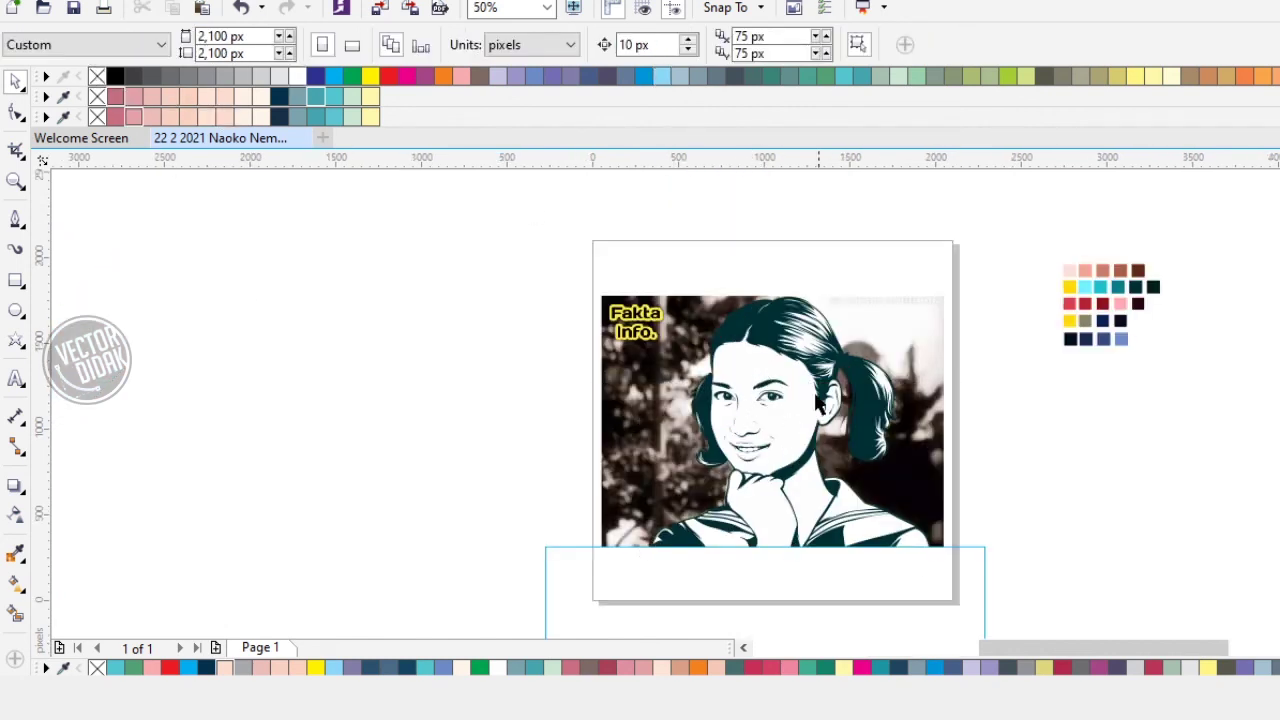
# Step: Place a copy of the line art and its white base on the empty canvas beside the page, and group it
pyautogui.moveTo(858, 418); pyautogui.dragTo(653, 405)
pyautogui.rightClick(380, 409)
pyautogui.moveTo(329, 226); pyautogui.dragTo(748, 549)
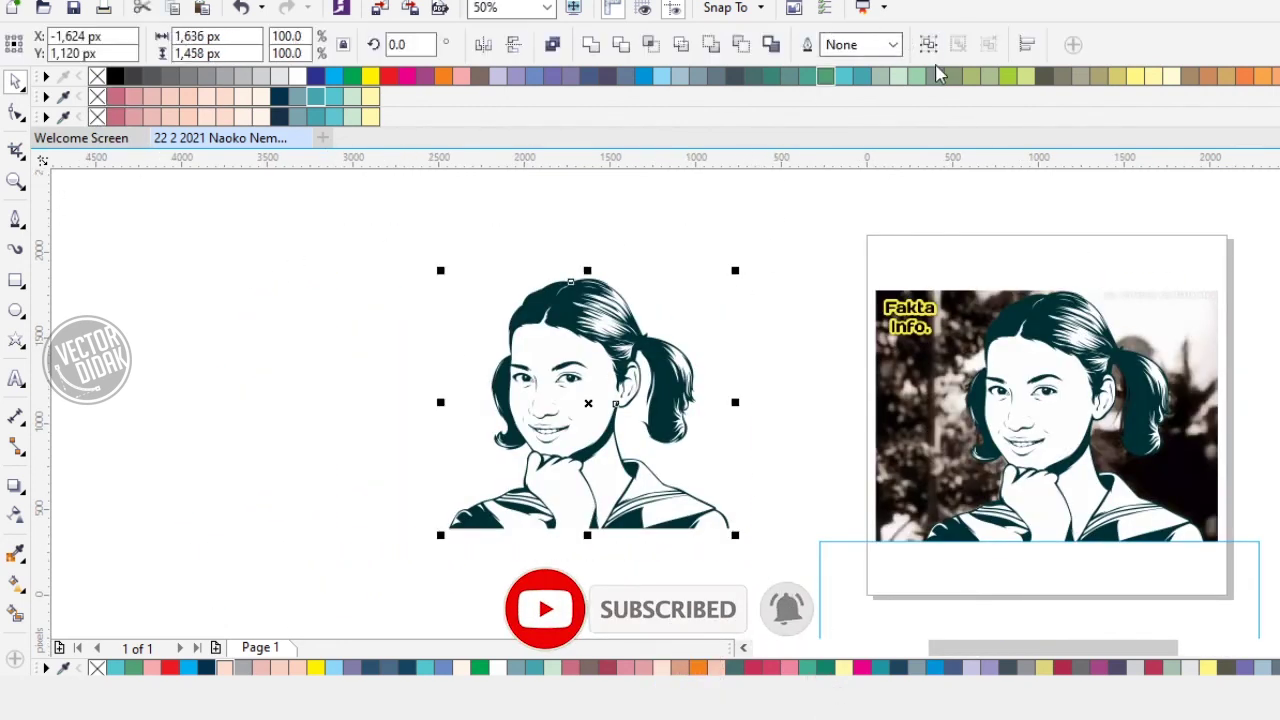
# Step: Move the turquoise cloud background from above the page to beside the portrait copy
pyautogui.scroll(-4, 775, 320)
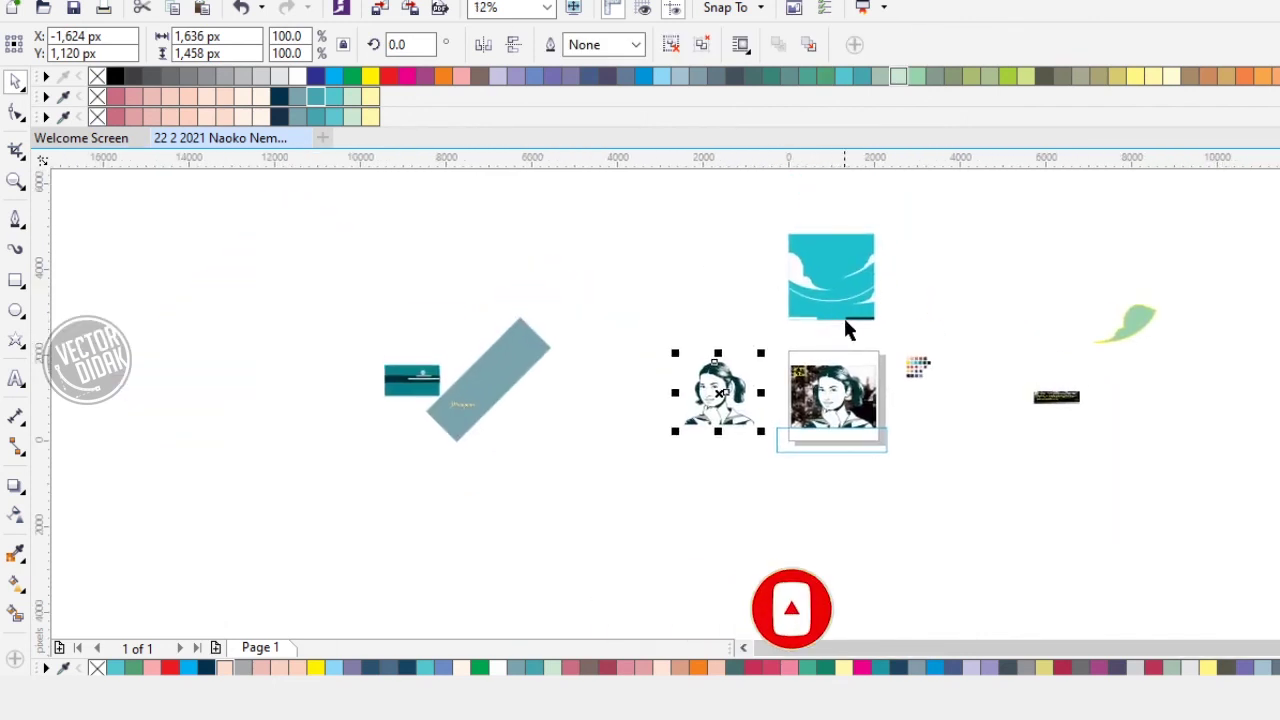
pyautogui.moveTo(823, 268); pyautogui.dragTo(634, 442)
pyautogui.scroll(4, 672, 472)
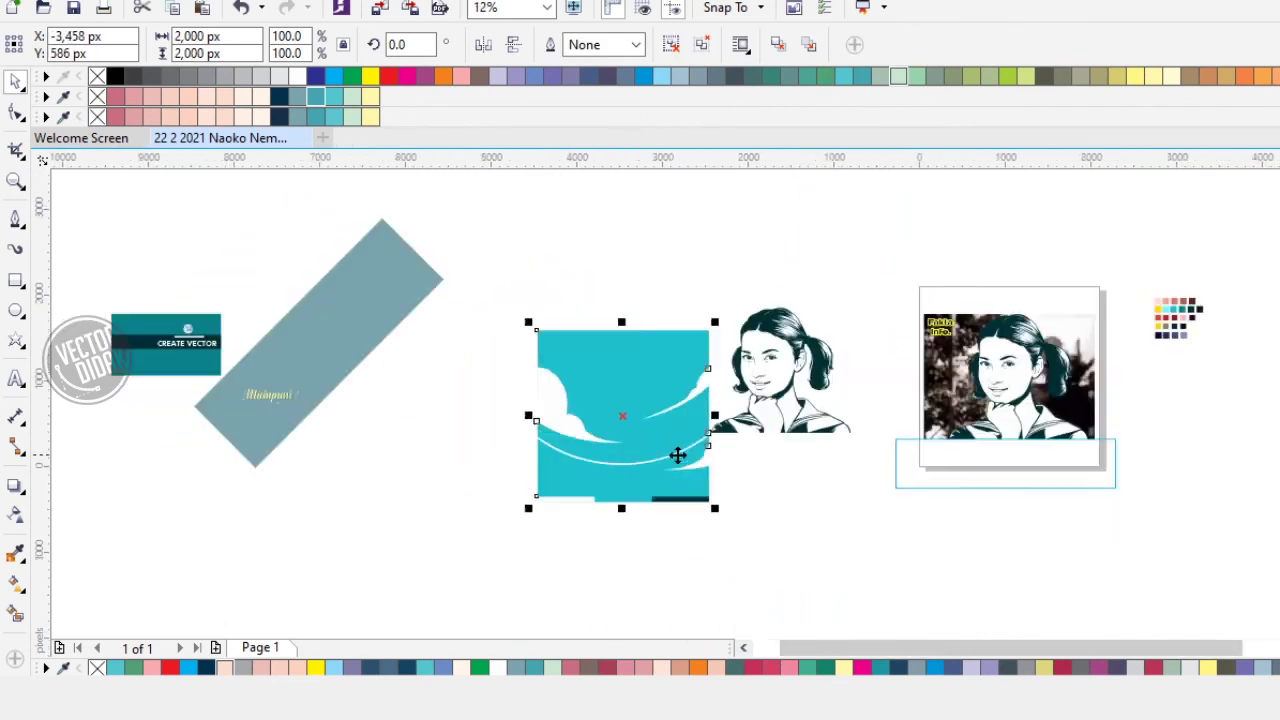
# Step: Move the portrait copy onto the turquoise background and align their bottom edges
pyautogui.click(846, 472)
pyautogui.moveTo(808, 482); pyautogui.dragTo(588, 520)
pyautogui.keyDown('shift'); pyautogui.click(589, 517); pyautogui.keyUp('shift')
pyautogui.press('b')
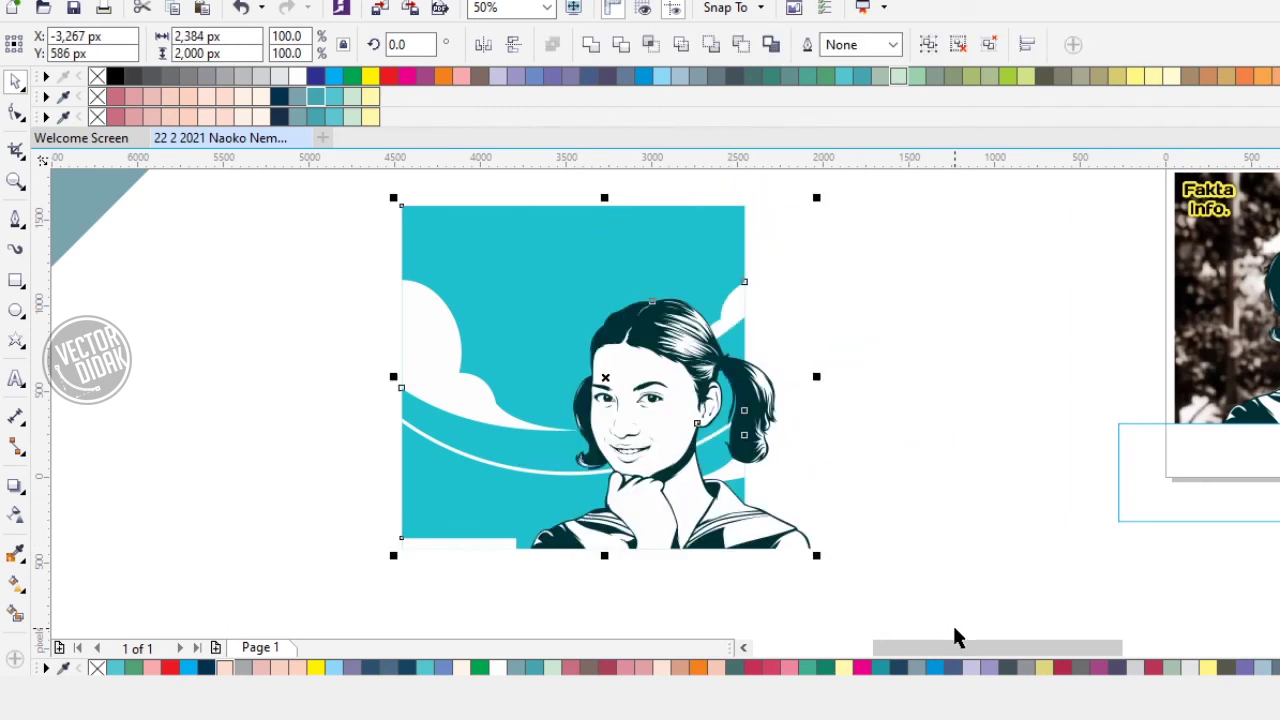
# Step: Ungroup the turquoise background into its separate parts
pyautogui.click(490, 551)
pyautogui.click(488, 540)
pyautogui.rightClick(491, 546)
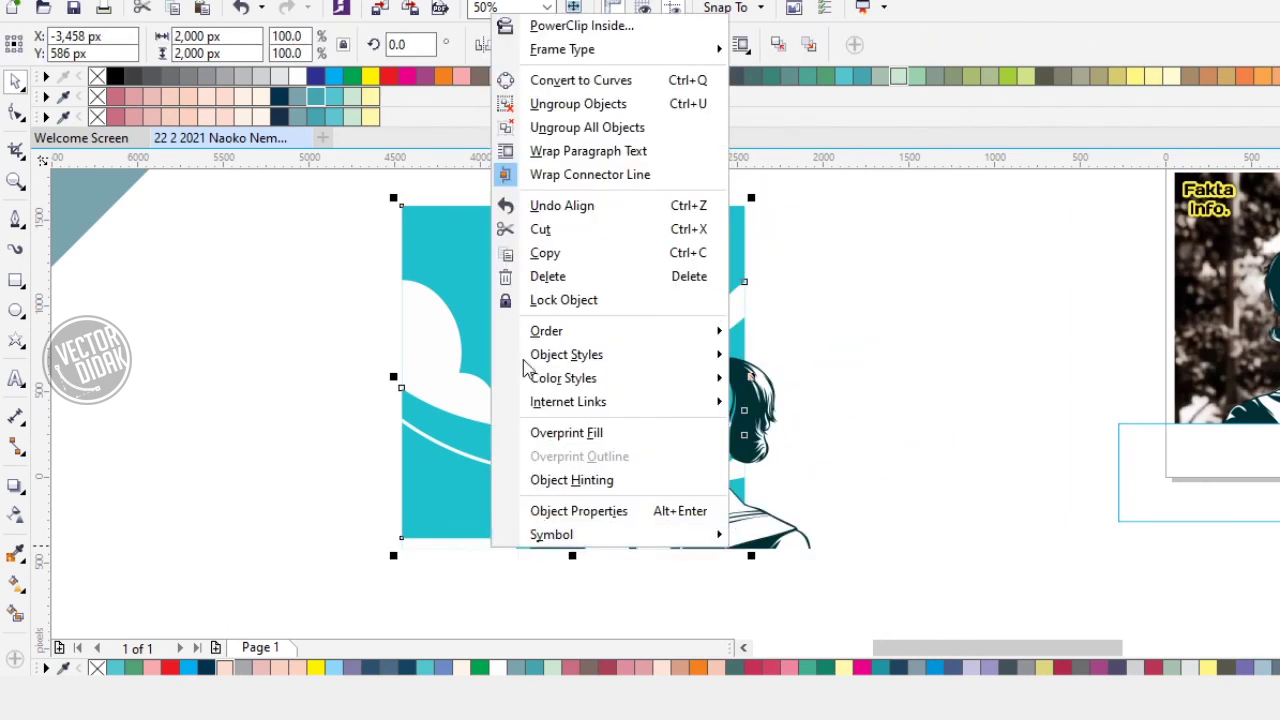
pyautogui.click(565, 103)
pyautogui.click(300, 514)
# Step: Bring the three-colour strip along the background's base in front of the portrait, keeping its position
pyautogui.moveTo(453, 553); pyautogui.dragTo(200, 491)
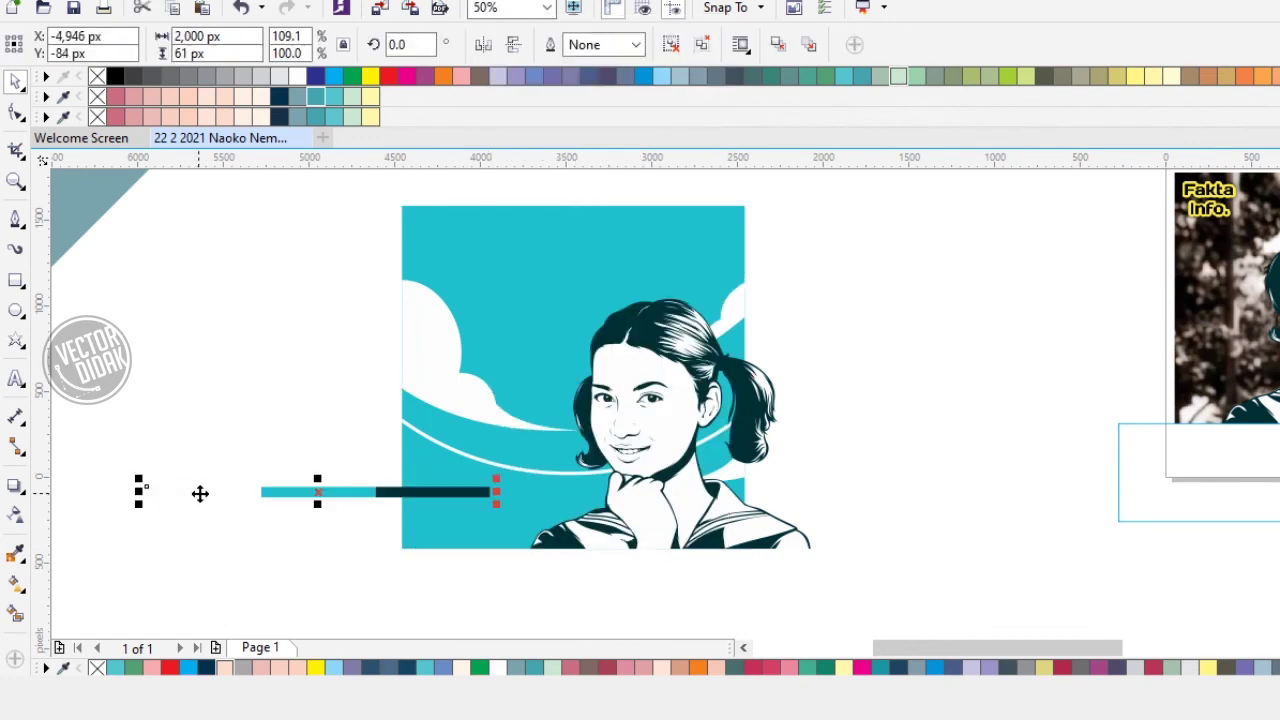
pyautogui.hotkey('ctrl', 'z')
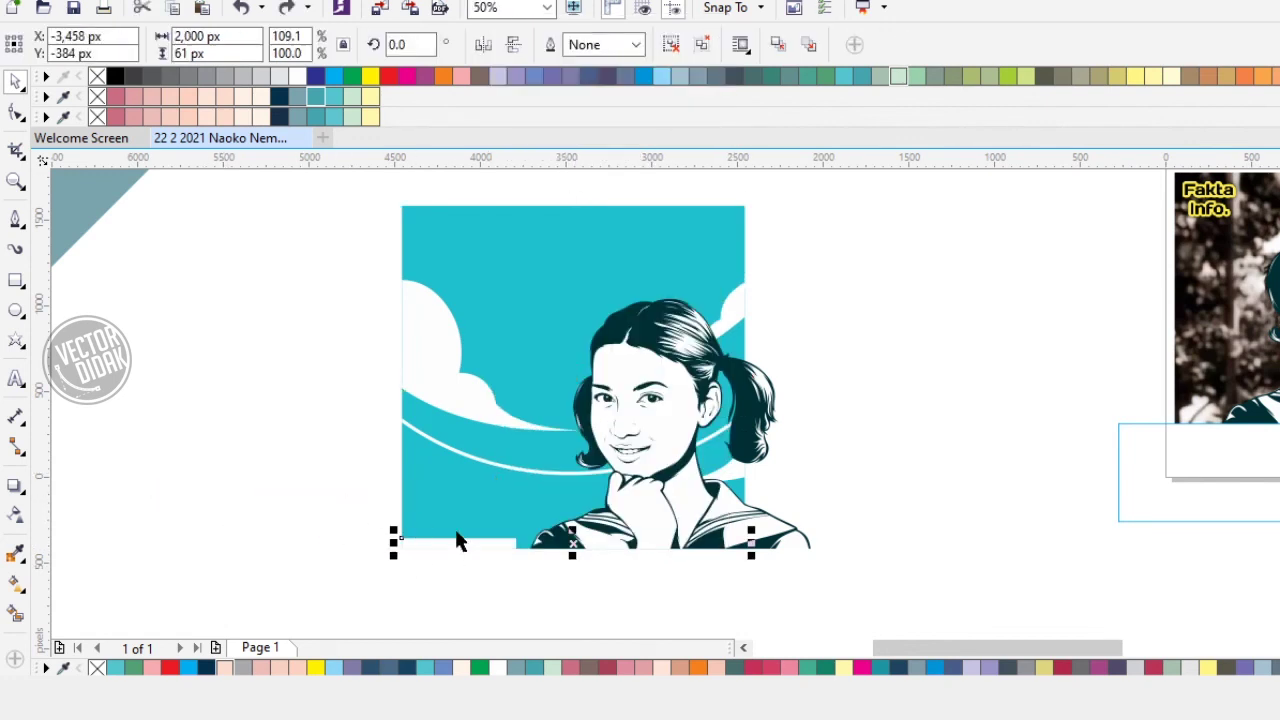
pyautogui.rightClick(460, 546)
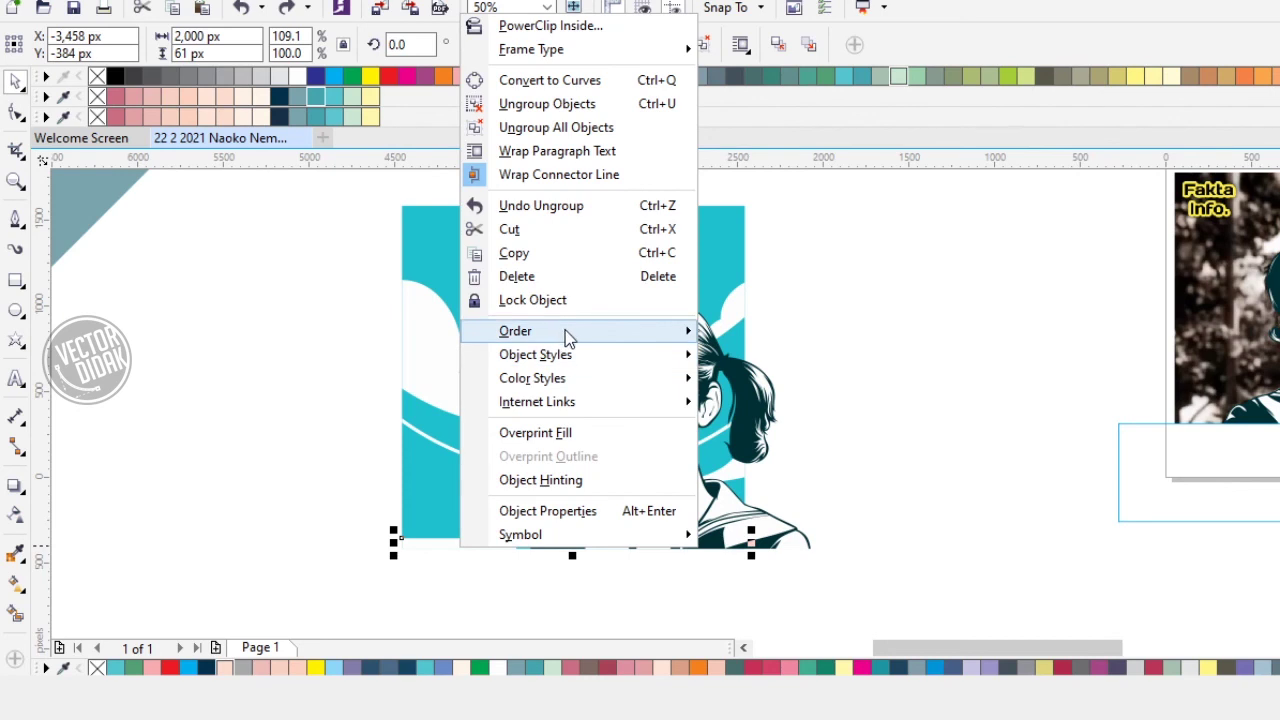
pyautogui.moveTo(565, 330)
pyautogui.click(757, 512)
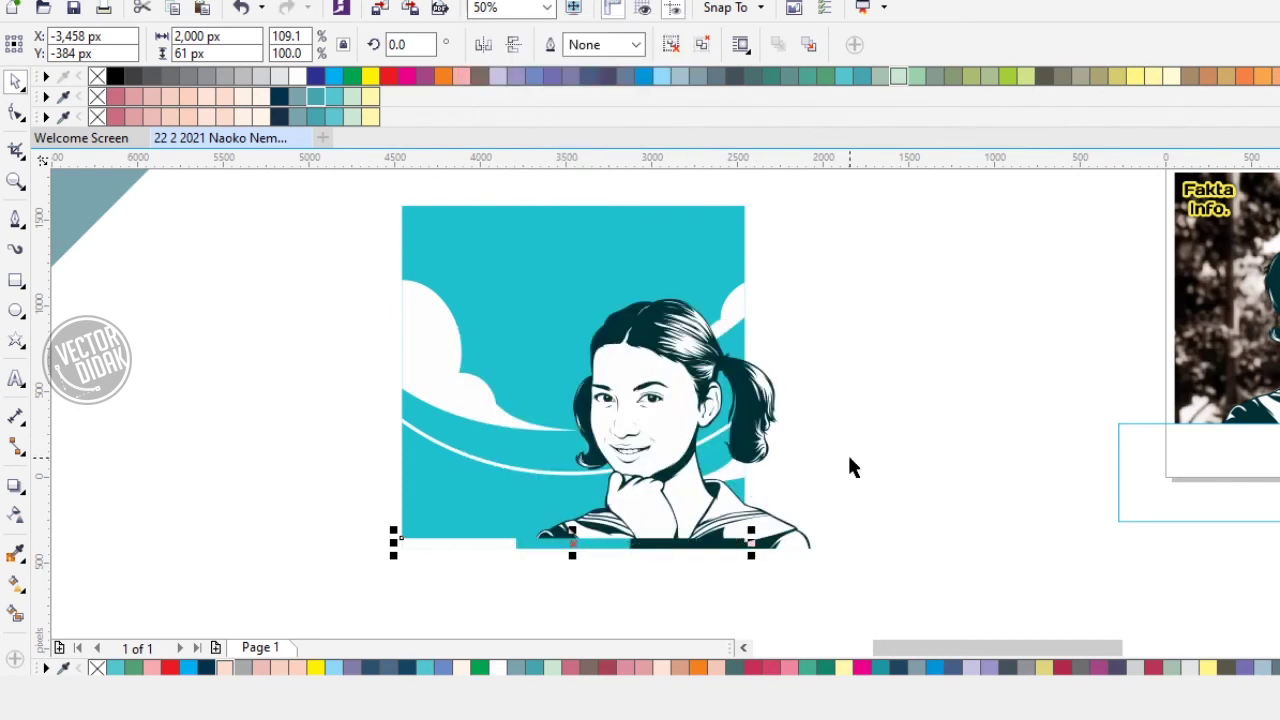
# Step: Centre the portrait horizontally on the turquoise background
pyautogui.click(633, 499)
pyautogui.click(528, 497)
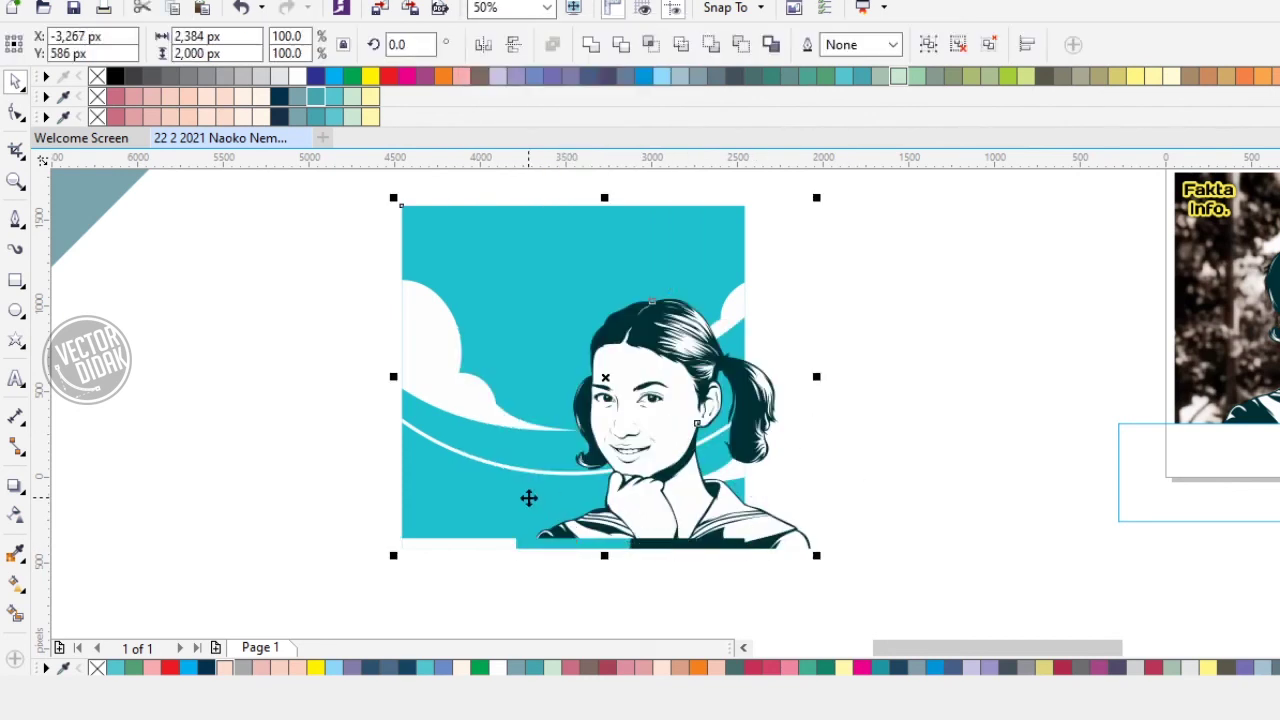
pyautogui.press('e')
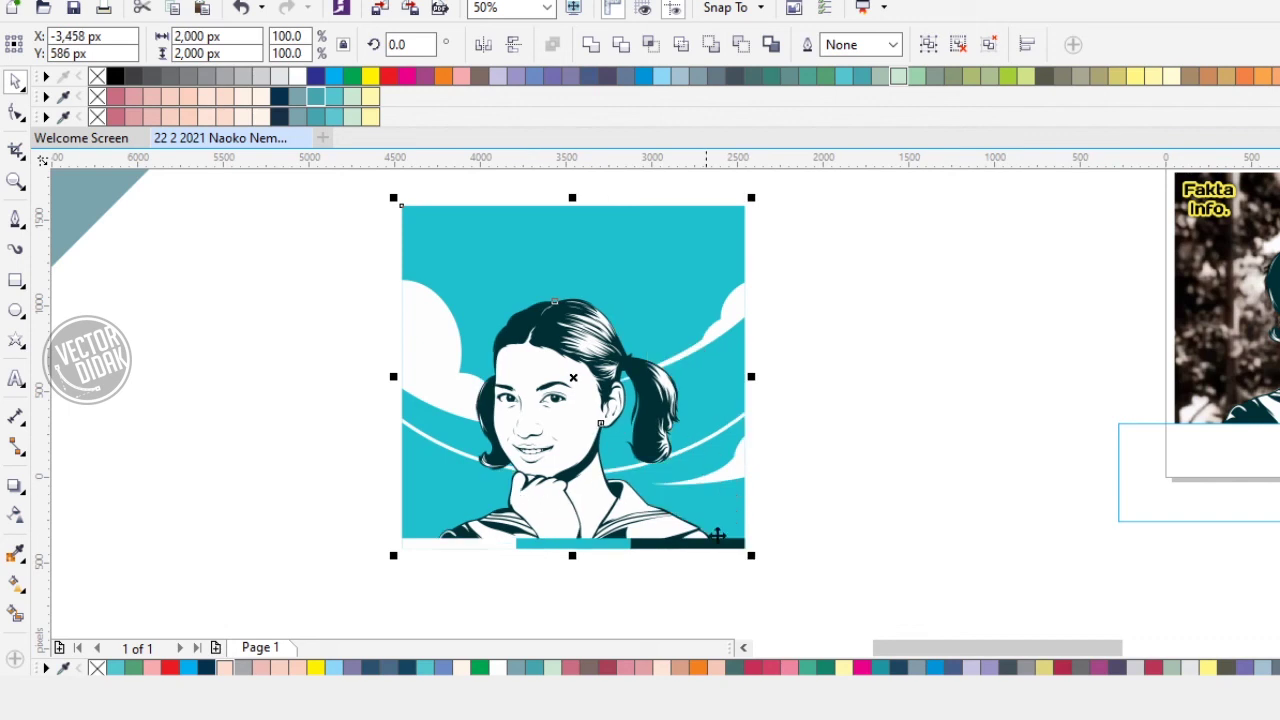
pyautogui.click(870, 475)
# Step: Scale the portrait proportionally to a width of 2000 px so it spans the background's full width
pyautogui.click(668, 287)
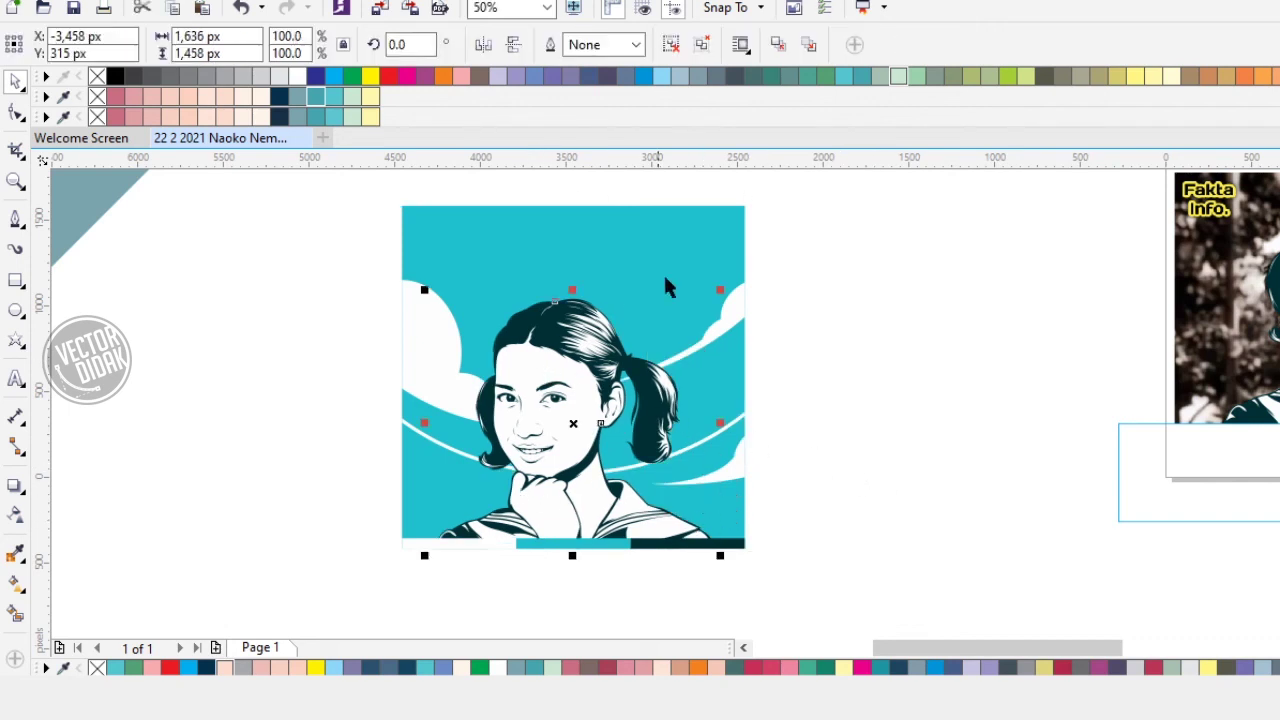
pyautogui.click(784, 355)
pyautogui.click(560, 420)
pyautogui.click(200, 36)
pyautogui.write('2000')
pyautogui.press('Return')
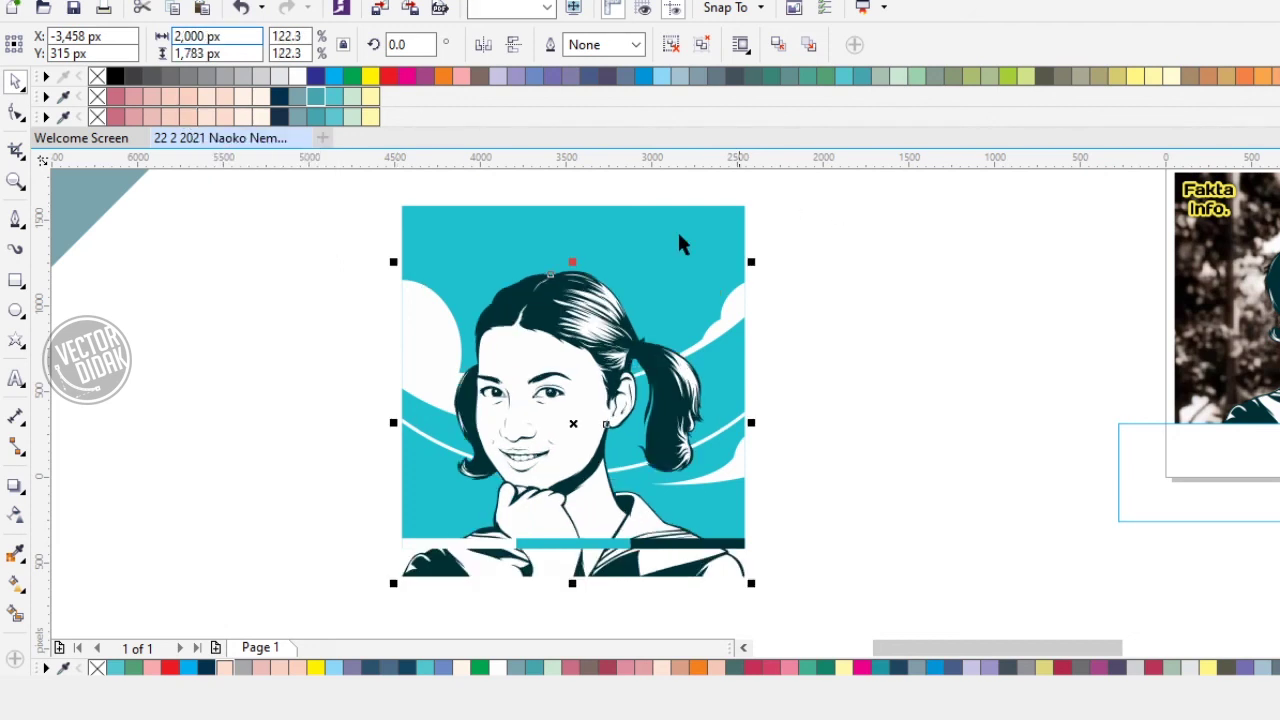
# Step: Align the enlarged portrait's bottom edge with the bottom edge of the turquoise background
pyautogui.click(880, 314)
pyautogui.click(690, 303)
pyautogui.keyDown('shift'); pyautogui.click(690, 301); pyautogui.keyUp('shift')
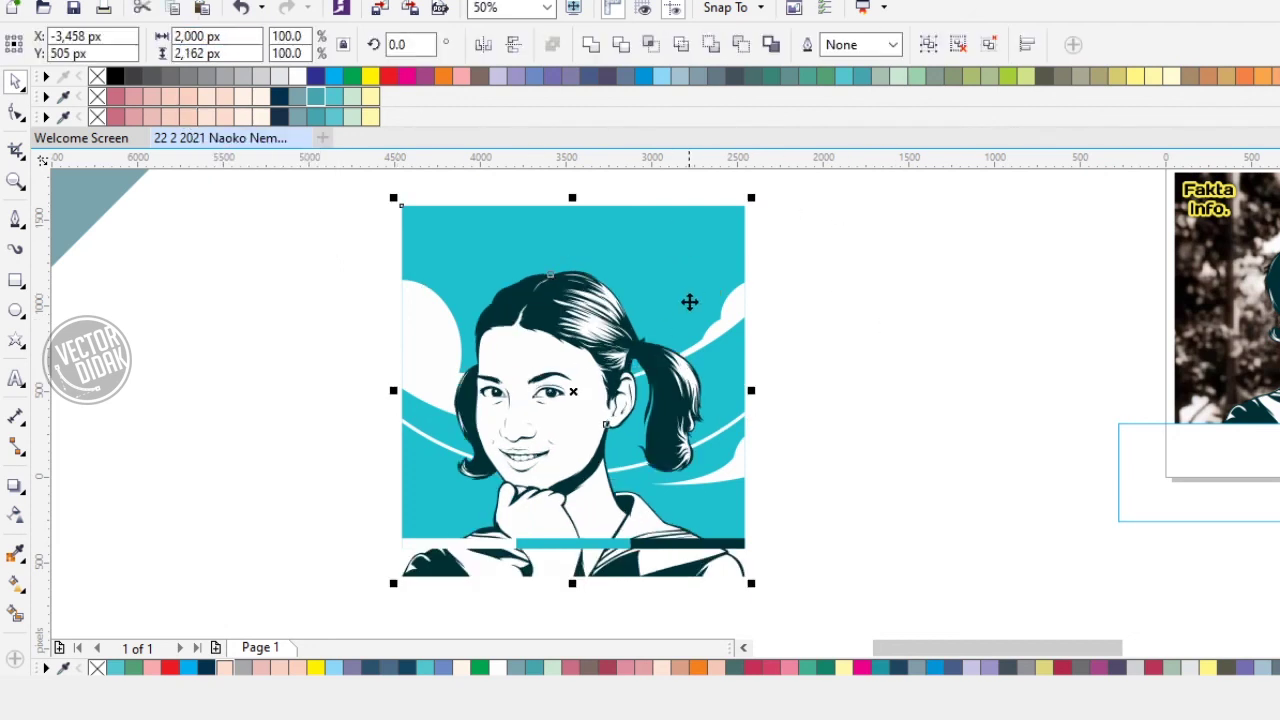
pyautogui.press('t')
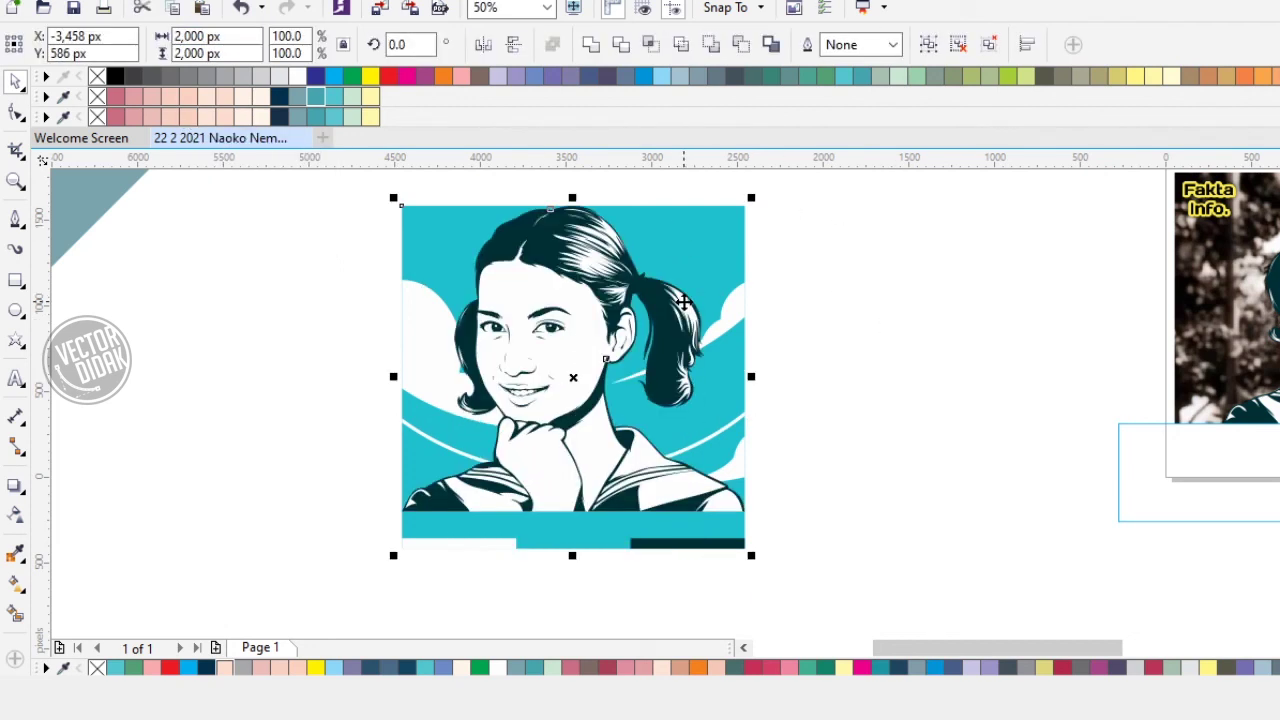
pyautogui.press('b')
pyautogui.click(993, 413)
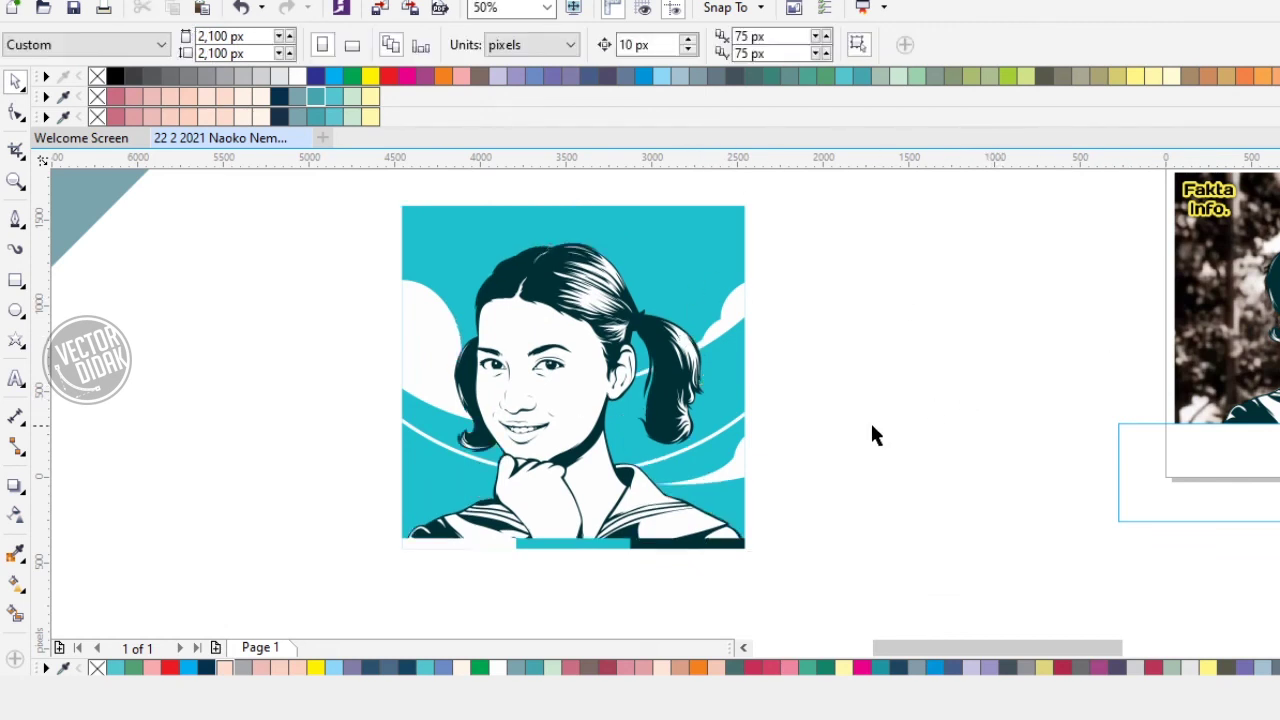
# Step: Try the three-colour strip along the background's top edge and realign it to the bottom edge
pyautogui.moveTo(803, 584); pyautogui.dragTo(301, 211)
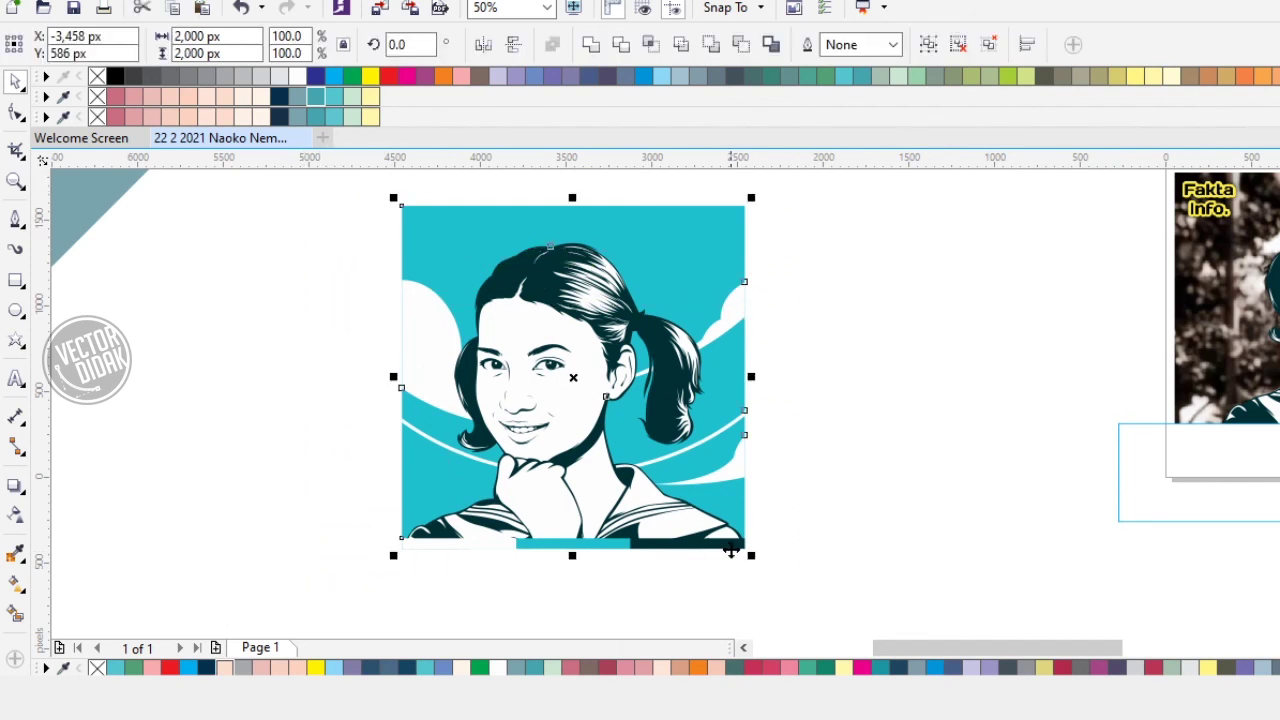
pyautogui.click(893, 534)
pyautogui.click(734, 546)
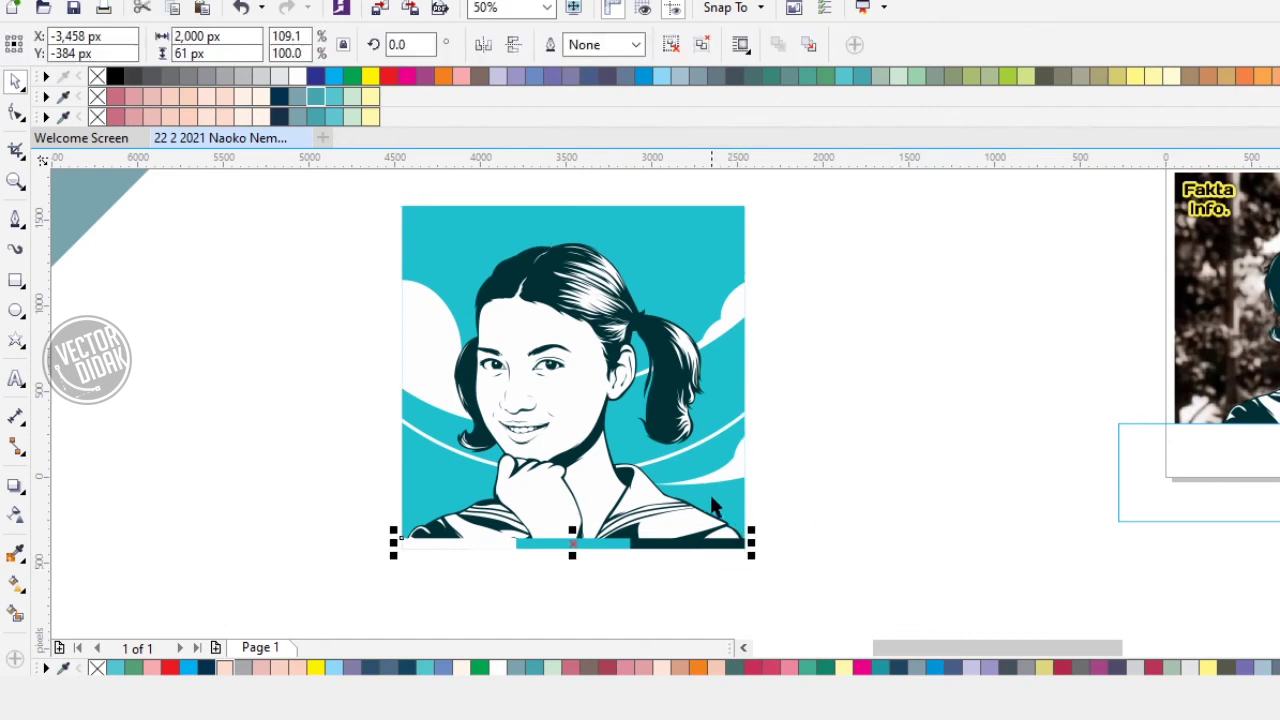
pyautogui.keyDown('shift'); pyautogui.click(725, 492); pyautogui.keyUp('shift')
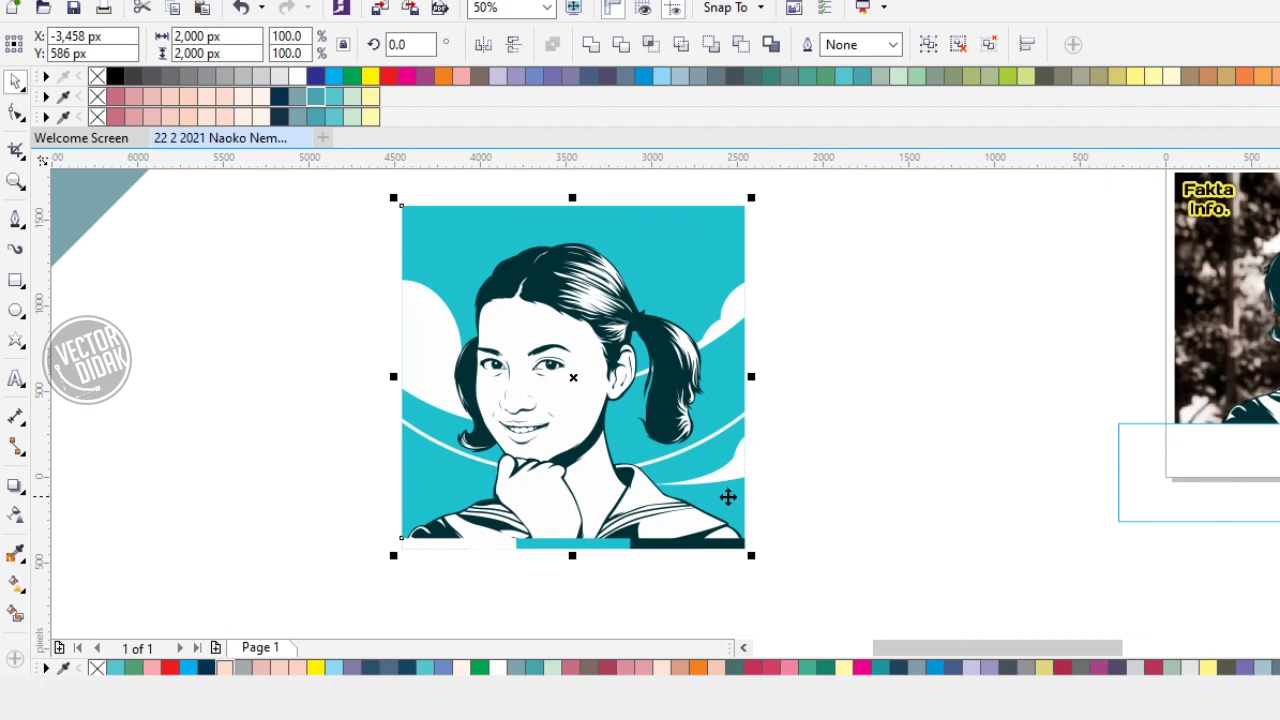
pyautogui.press('t')
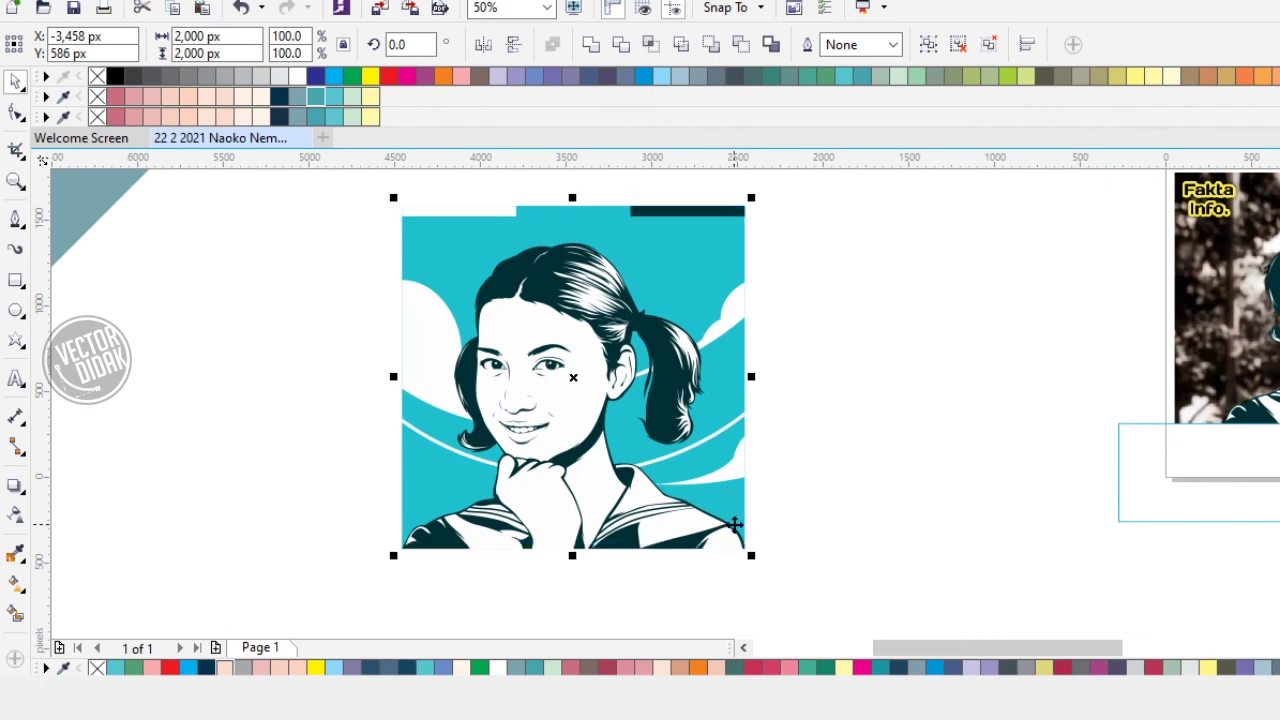
pyautogui.press('b')
pyautogui.click(918, 559)
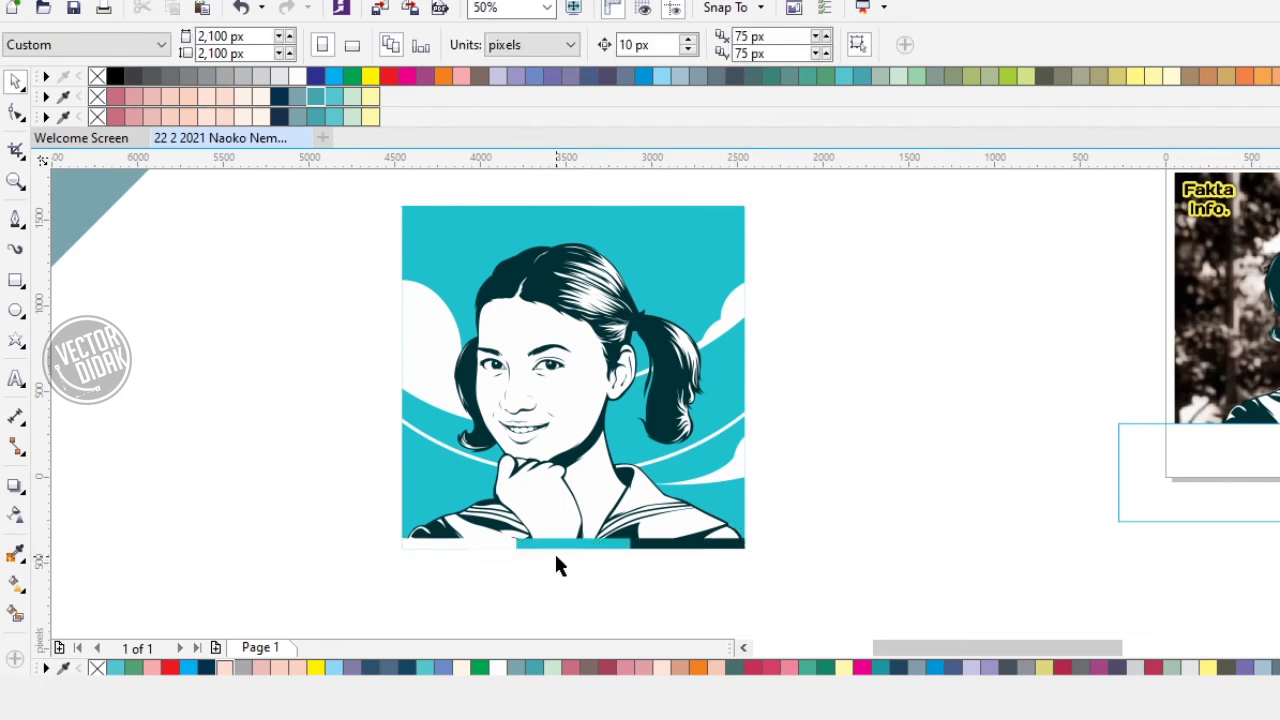
# Step: Raise the portrait to about Y 533 px so its base meets the upper edge of the three-colour strip
pyautogui.scroll(1, 557, 555)
pyautogui.click(603, 486)
pyautogui.scroll(2, 597, 510)
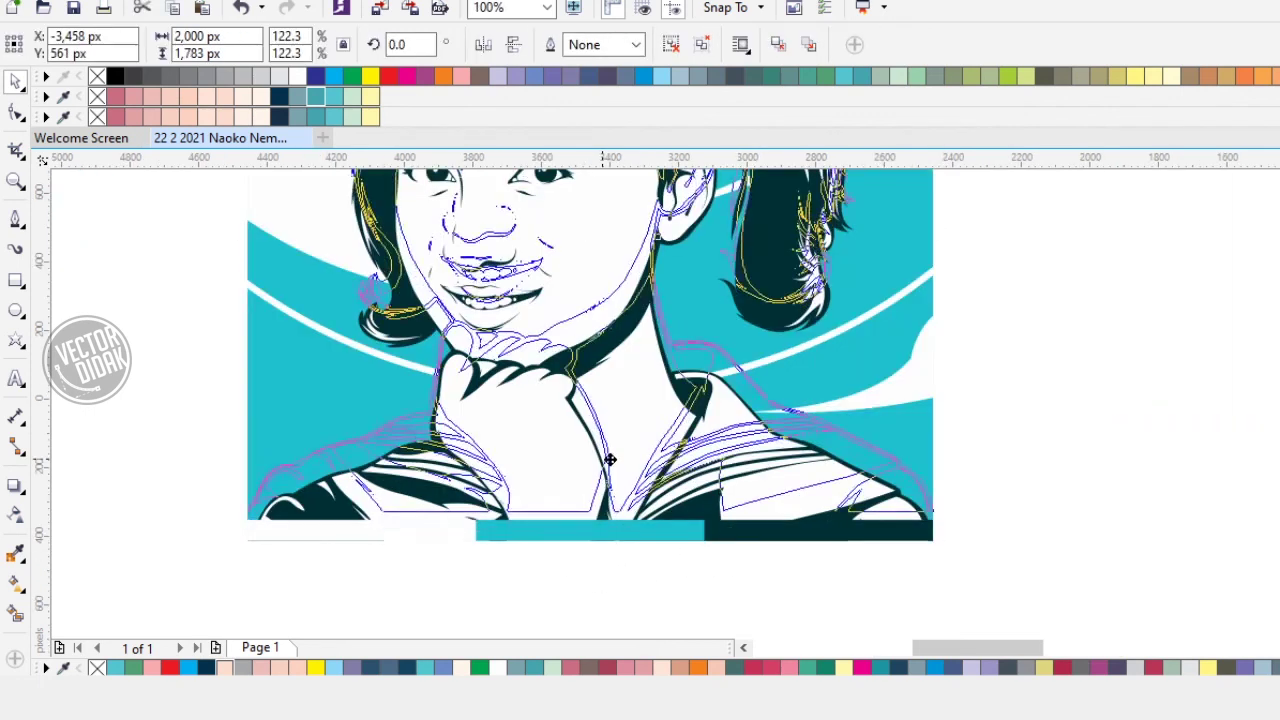
pyautogui.moveTo(625, 482); pyautogui.dragTo(633, 494)
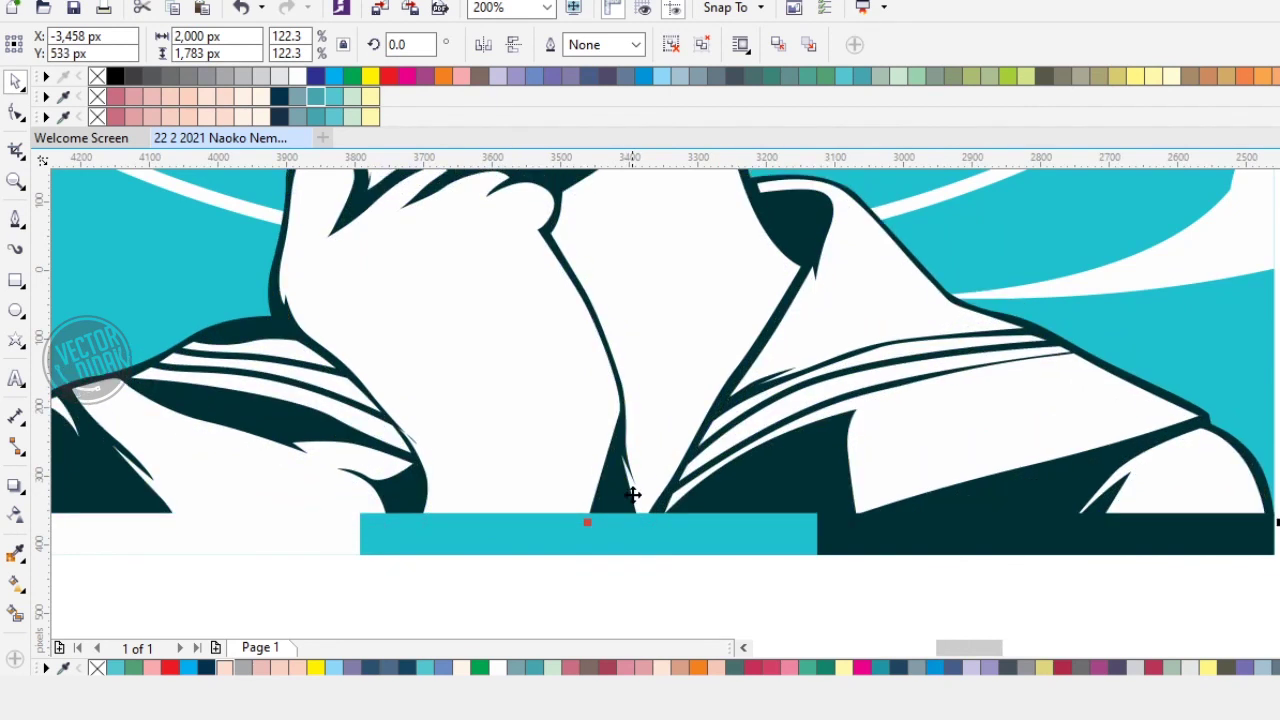
pyautogui.scroll(-4, 633, 494)
pyautogui.click(655, 560)
pyautogui.scroll(2, 610, 545)
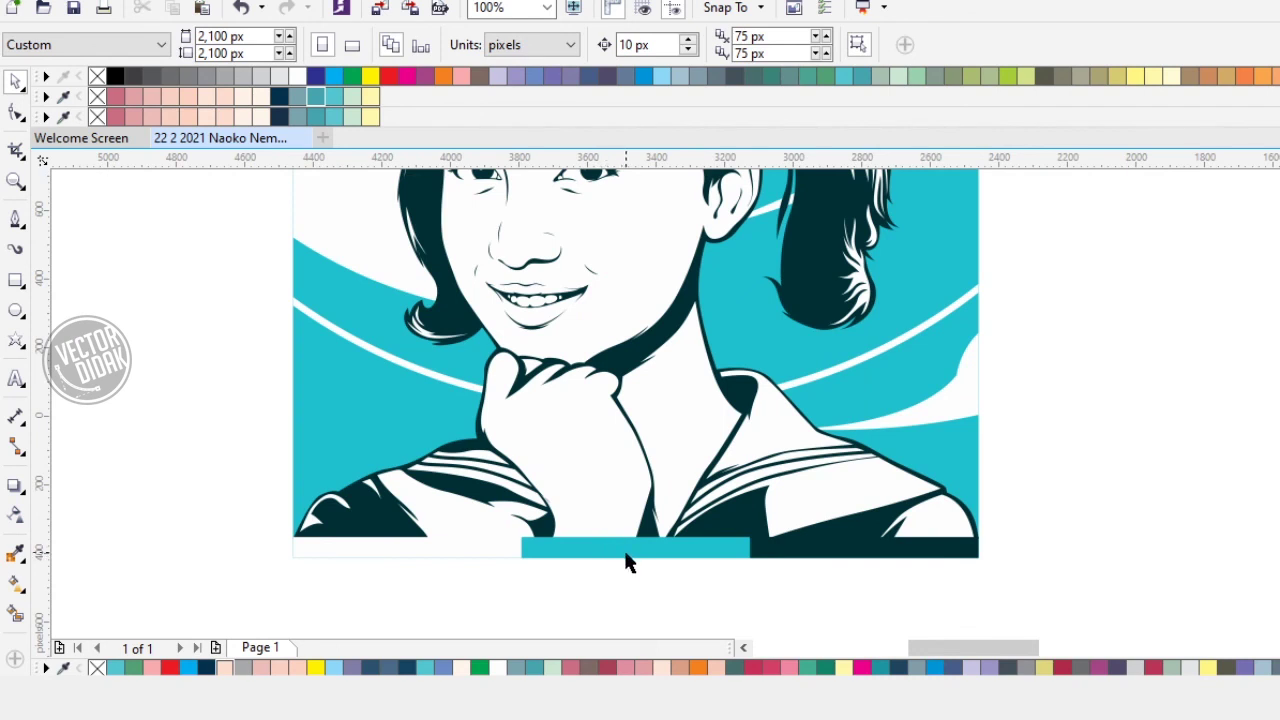
# Step: Select the whole composition of portrait, turquoise background and three-colour strip
pyautogui.scroll(-2, 618, 562)
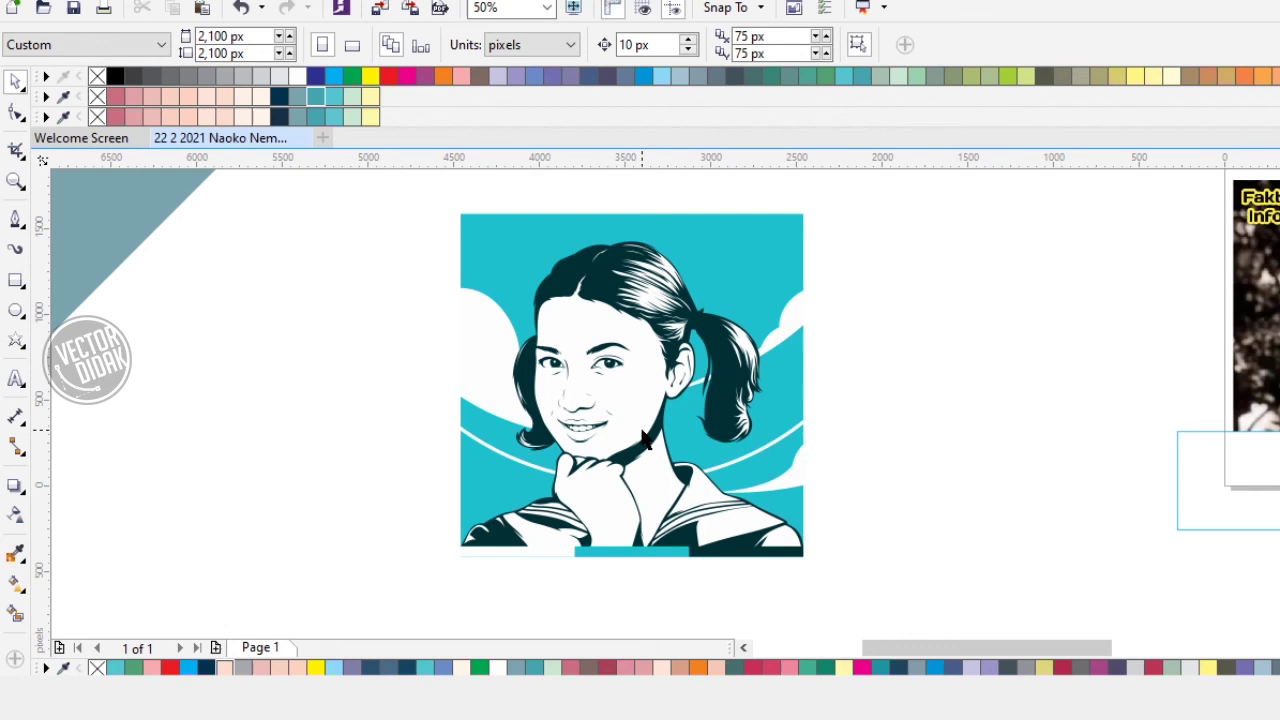
pyautogui.moveTo(834, 597); pyautogui.dragTo(388, 176)
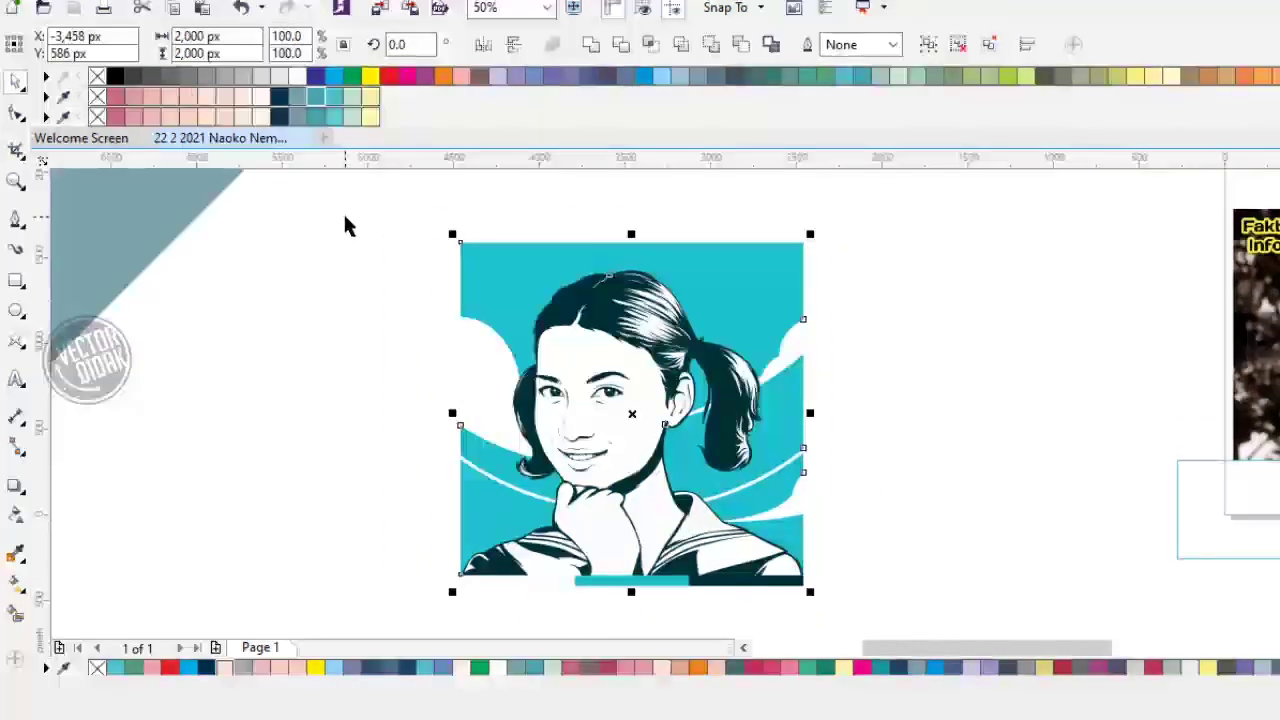